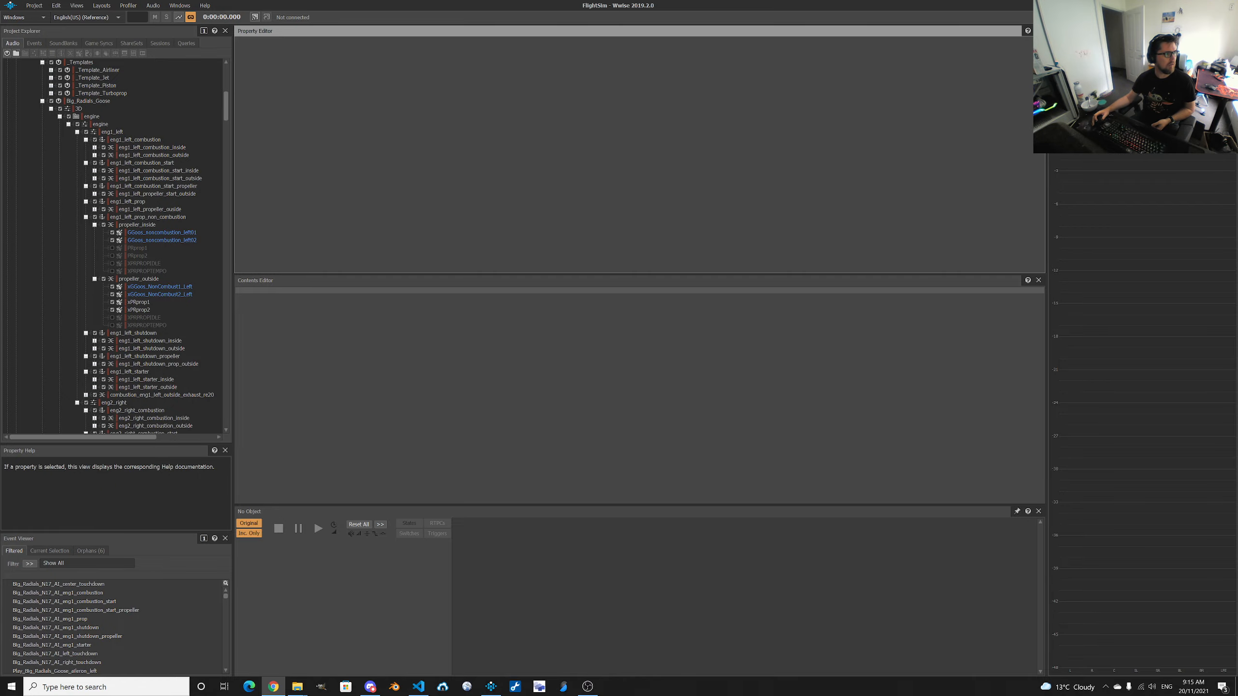
# Switch to the Flight Simulator SDK documentation in the browser and open the Sounds page under External Asset Creation.
pyautogui.click(273, 687)
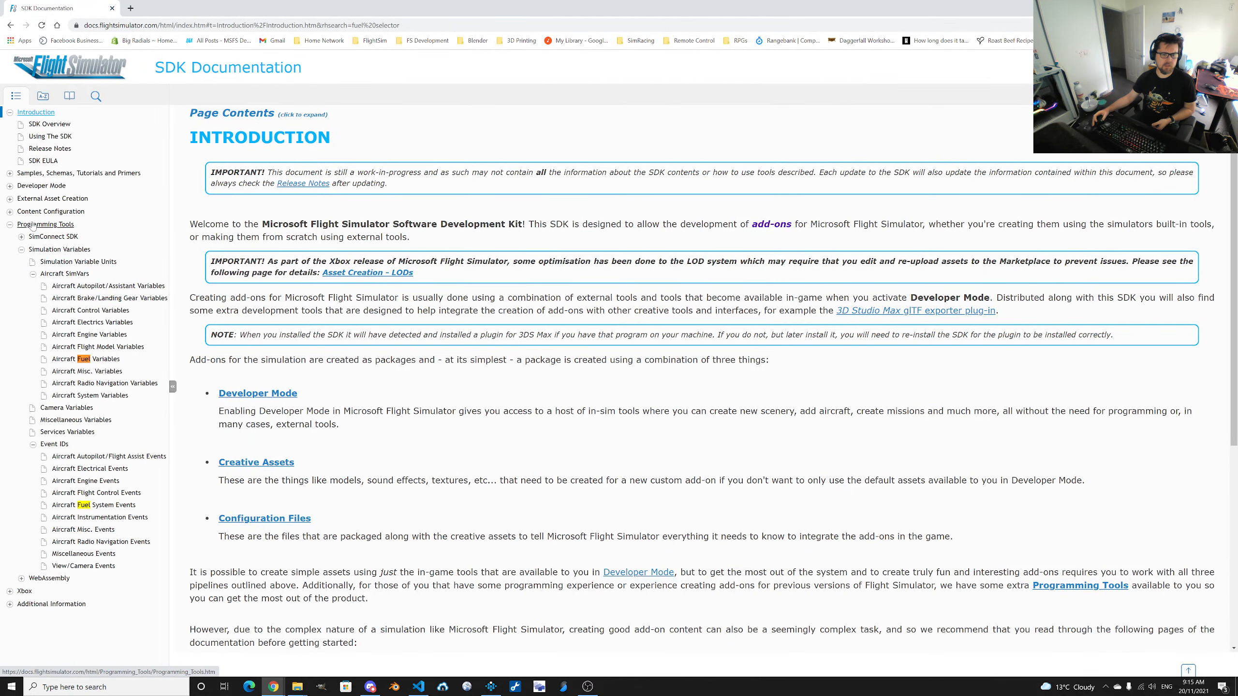
pyautogui.click(9, 225)
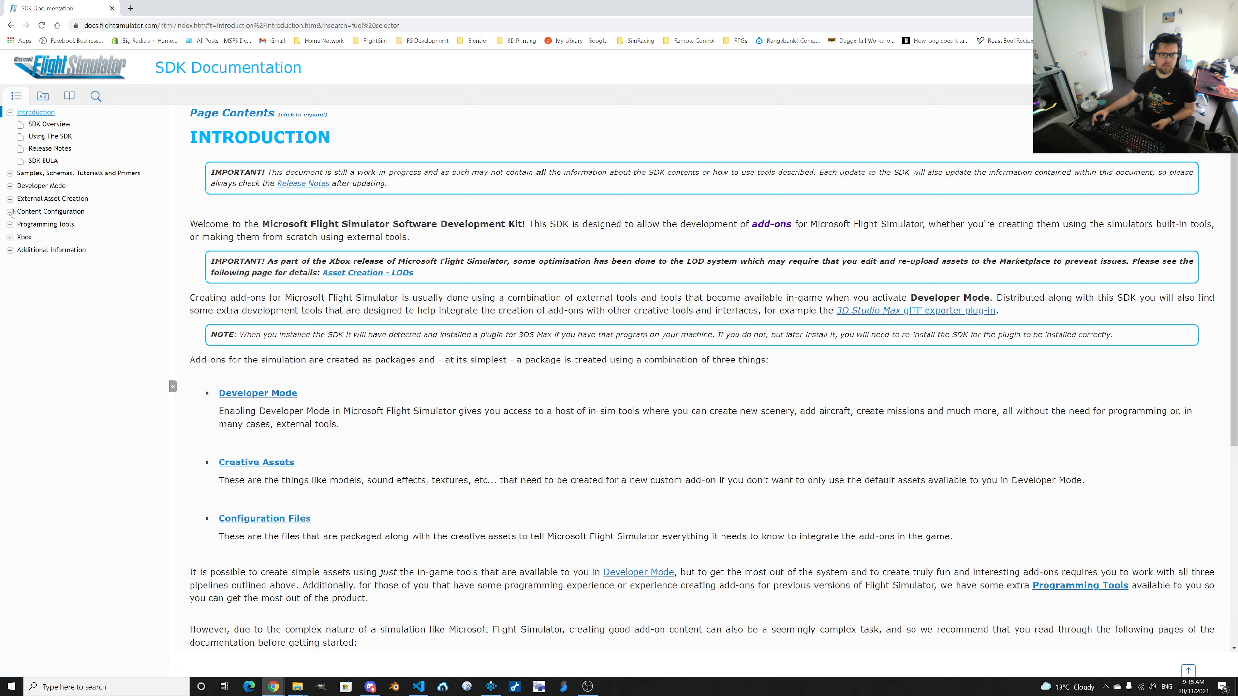
pyautogui.click(10, 186)
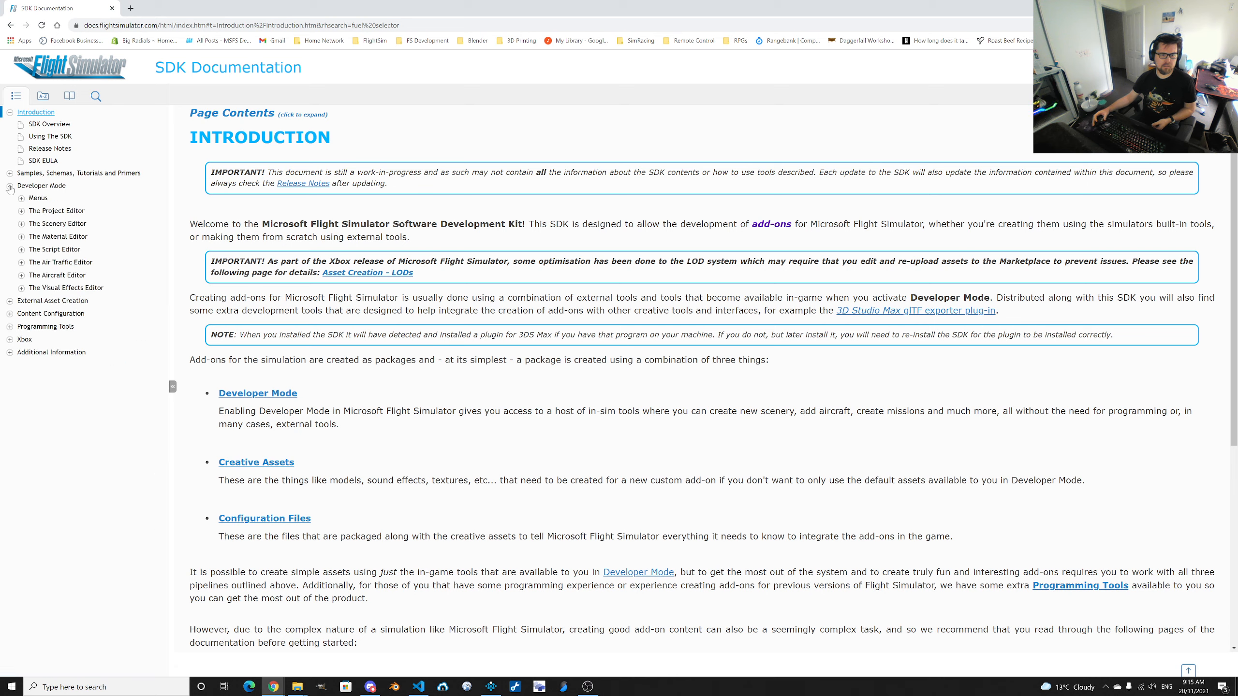
pyautogui.click(9, 185)
pyautogui.click(9, 199)
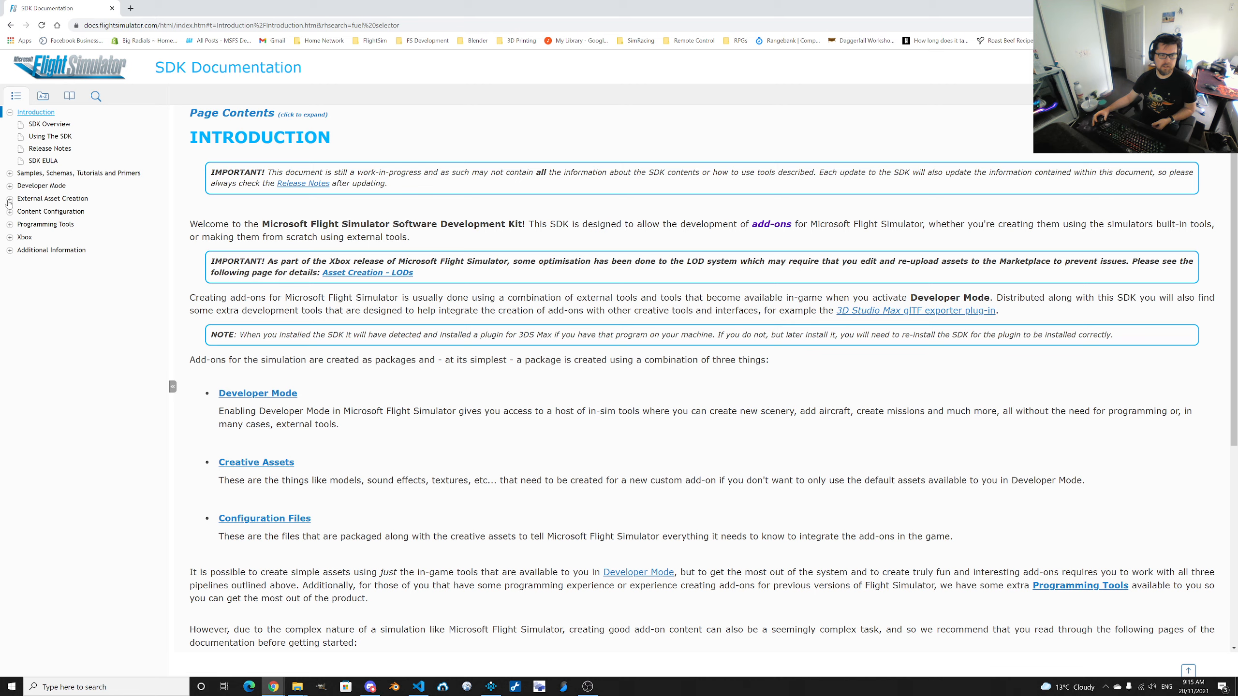
pyautogui.click(40, 224)
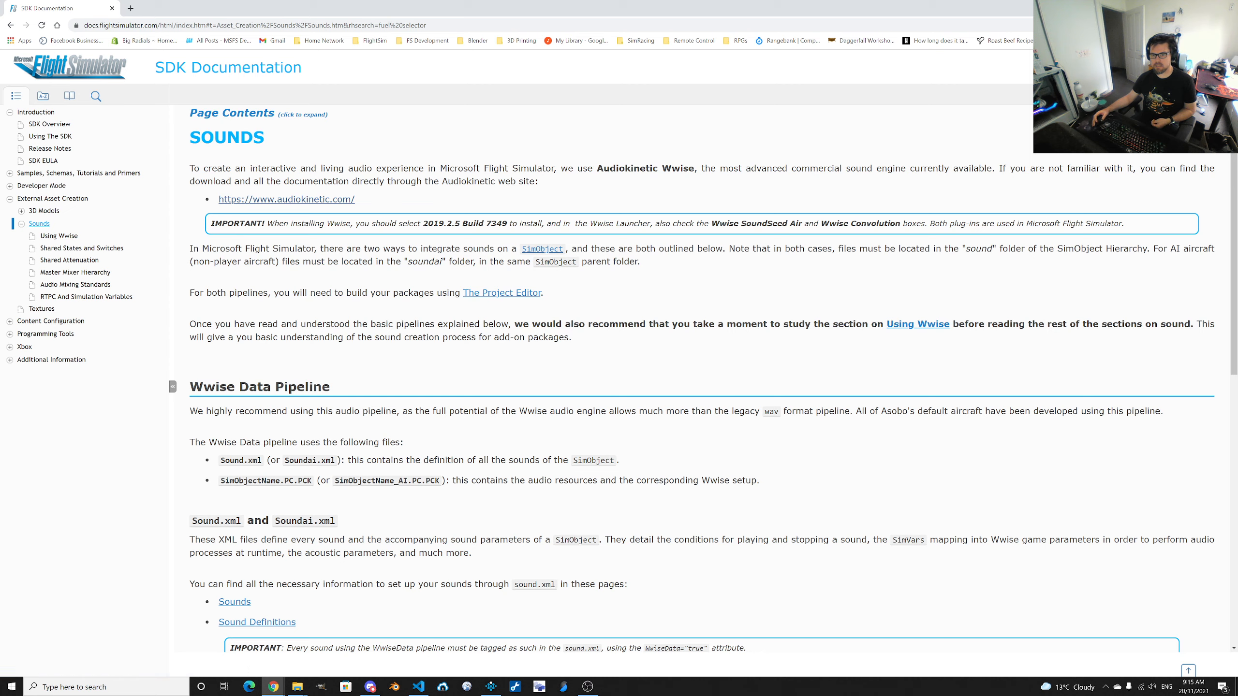
# Read the important note on the Sounds page about the required Wwise build and the plug-ins to install.
pyautogui.moveTo(421, 224); pyautogui.dragTo(488, 223)
pyautogui.click(487, 224)
pyautogui.doubleClick(497, 224)
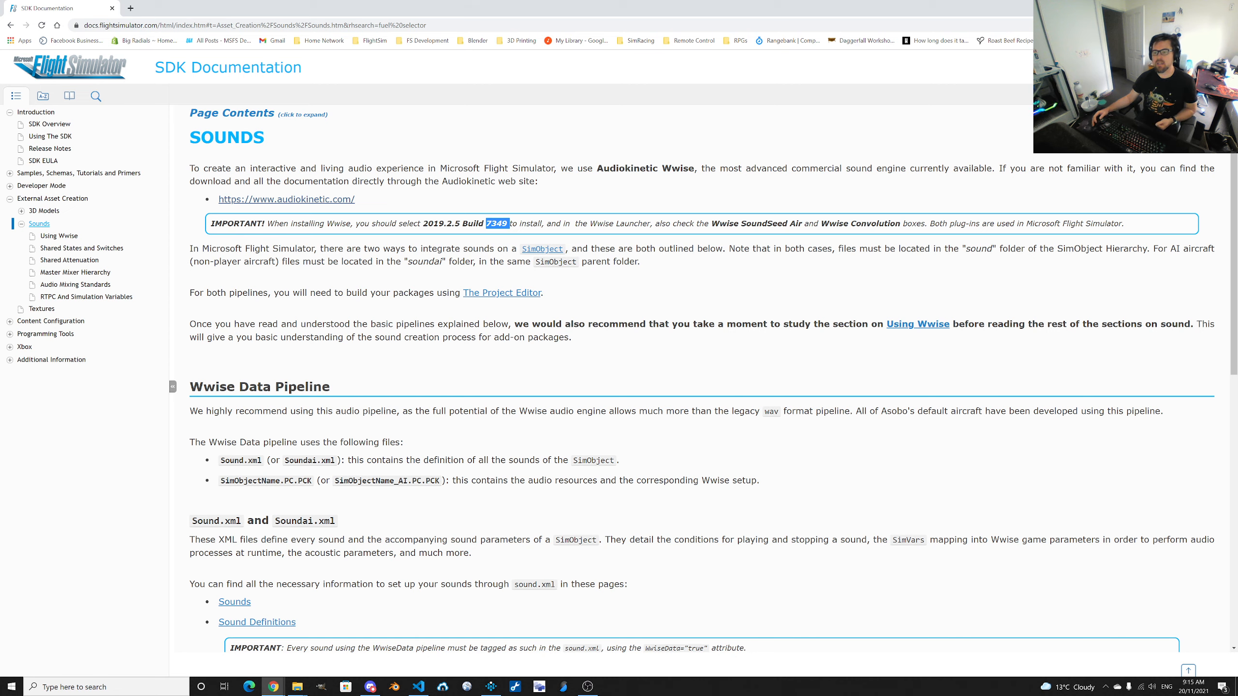
pyautogui.moveTo(590, 224); pyautogui.dragTo(741, 224)
pyautogui.click(644, 224)
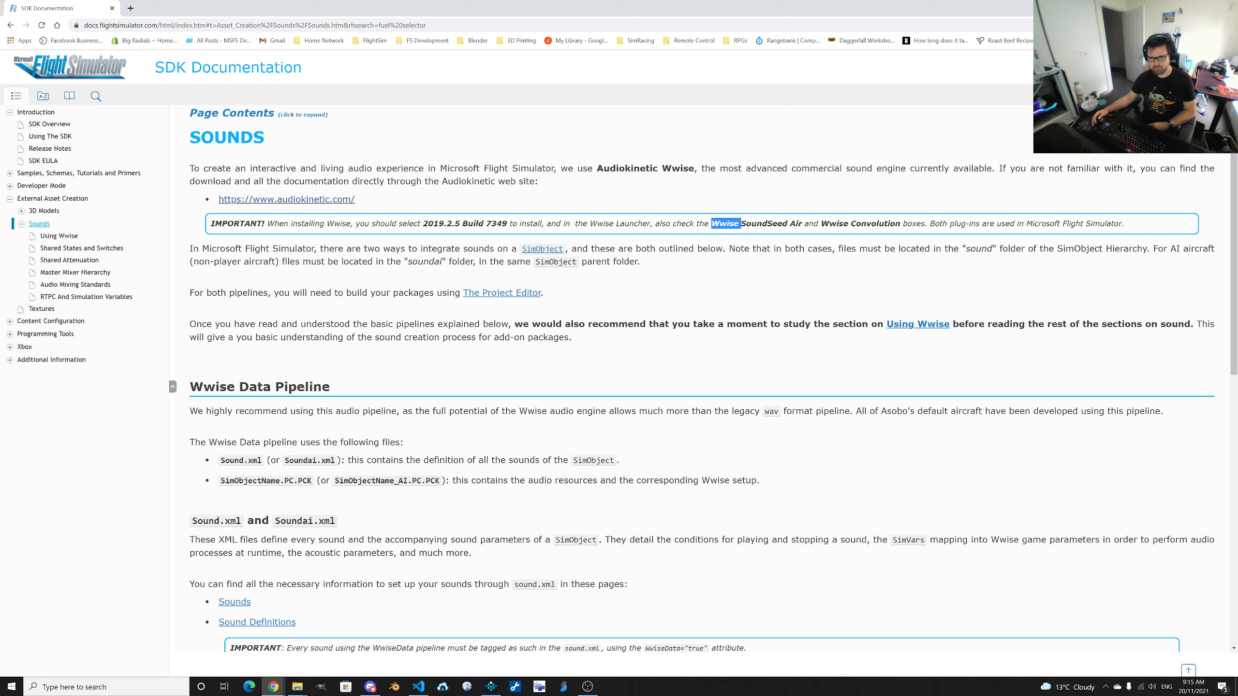
pyautogui.tripleClick(1049, 223)
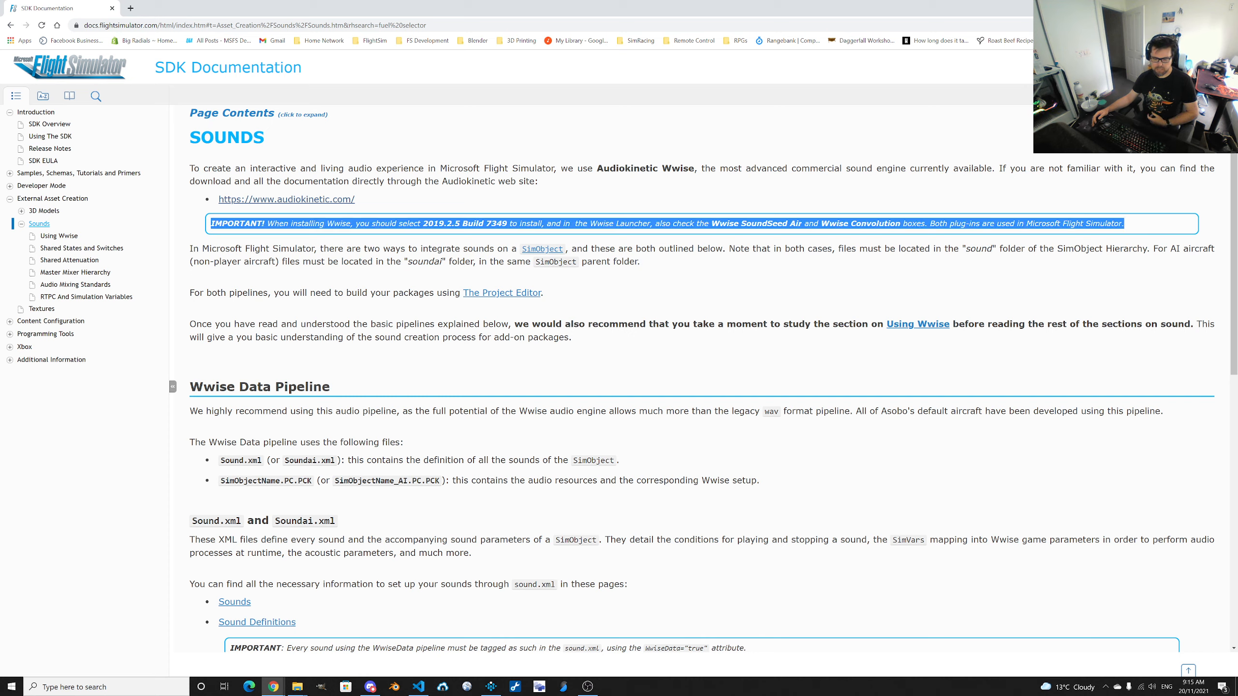
# Switch to Wwise, exit it, then relaunch it and open the recent FlightSim project.
pyautogui.click(486, 691)
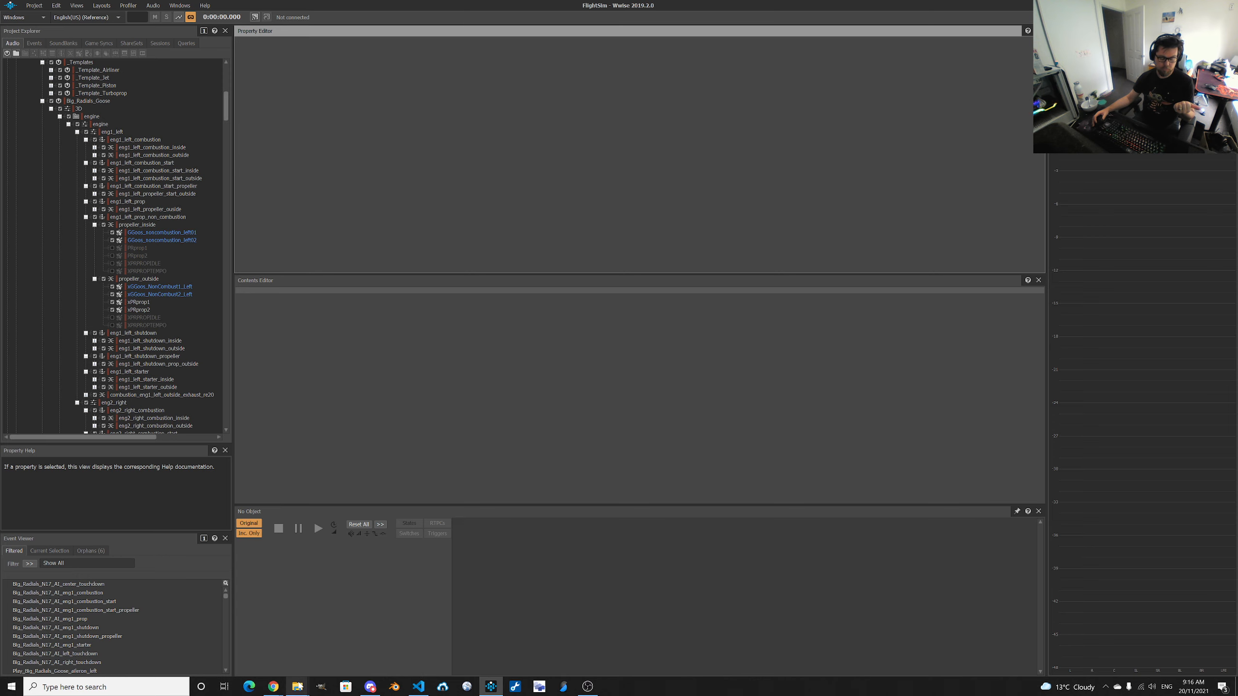
pyautogui.moveTo(299, 687)
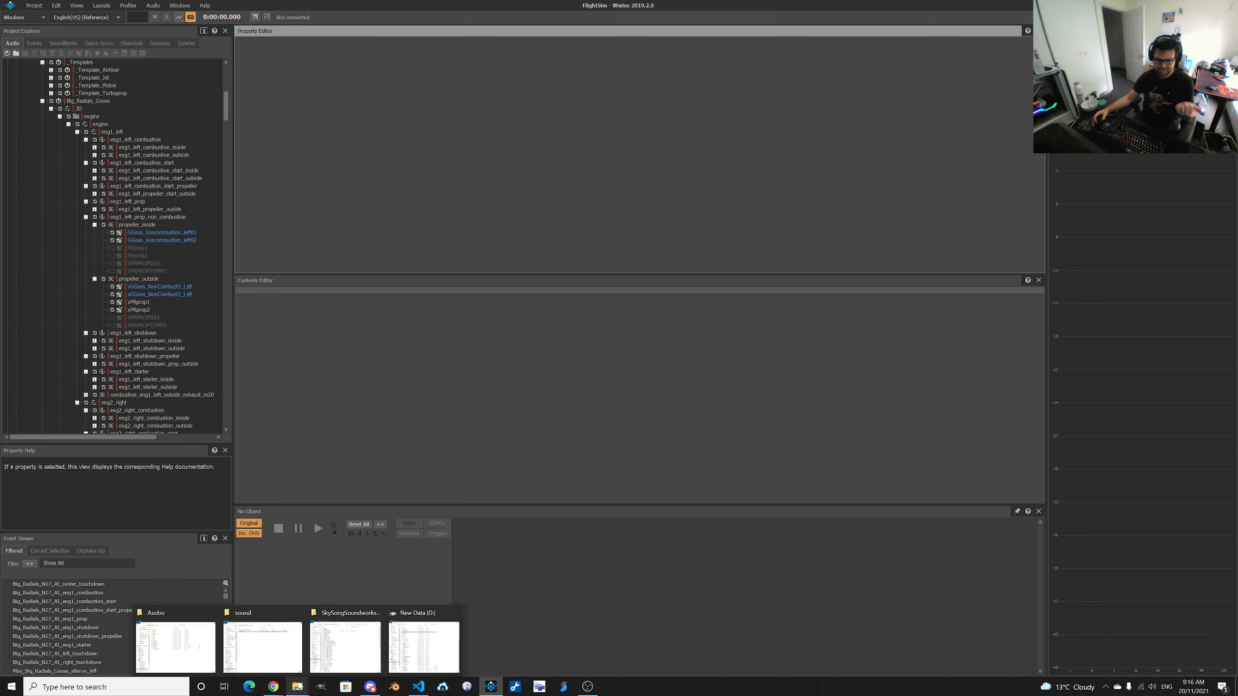
pyautogui.click(34, 5)
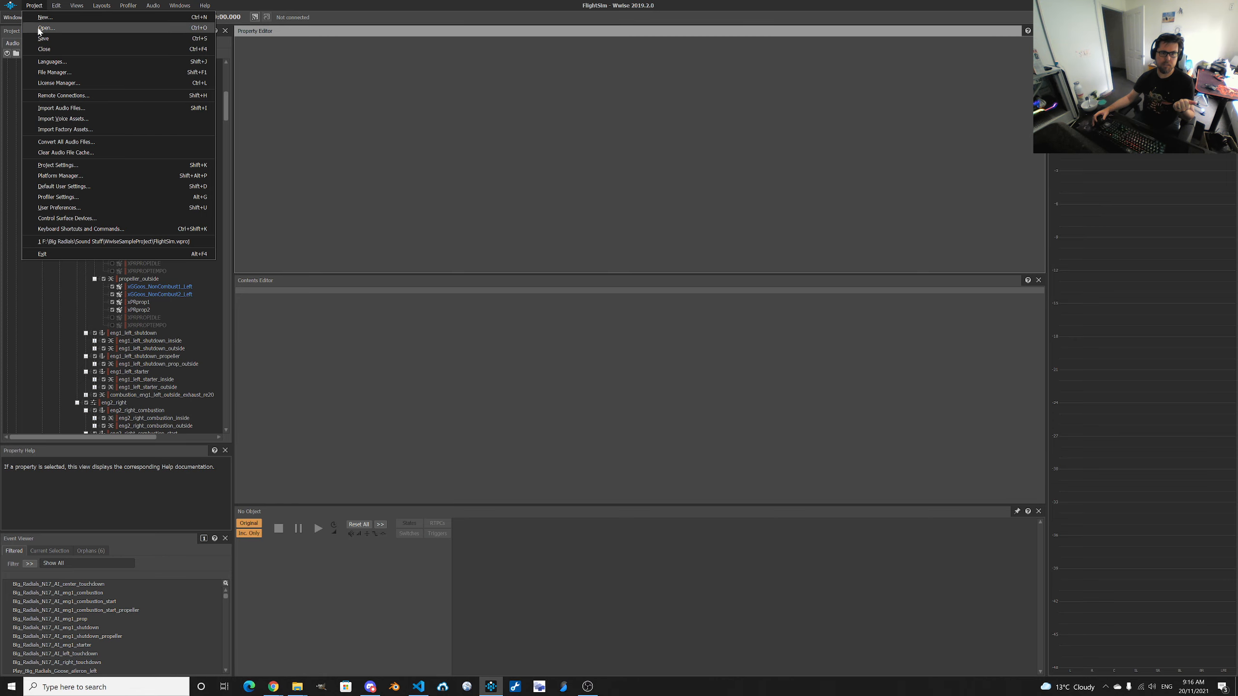
pyautogui.click(68, 254)
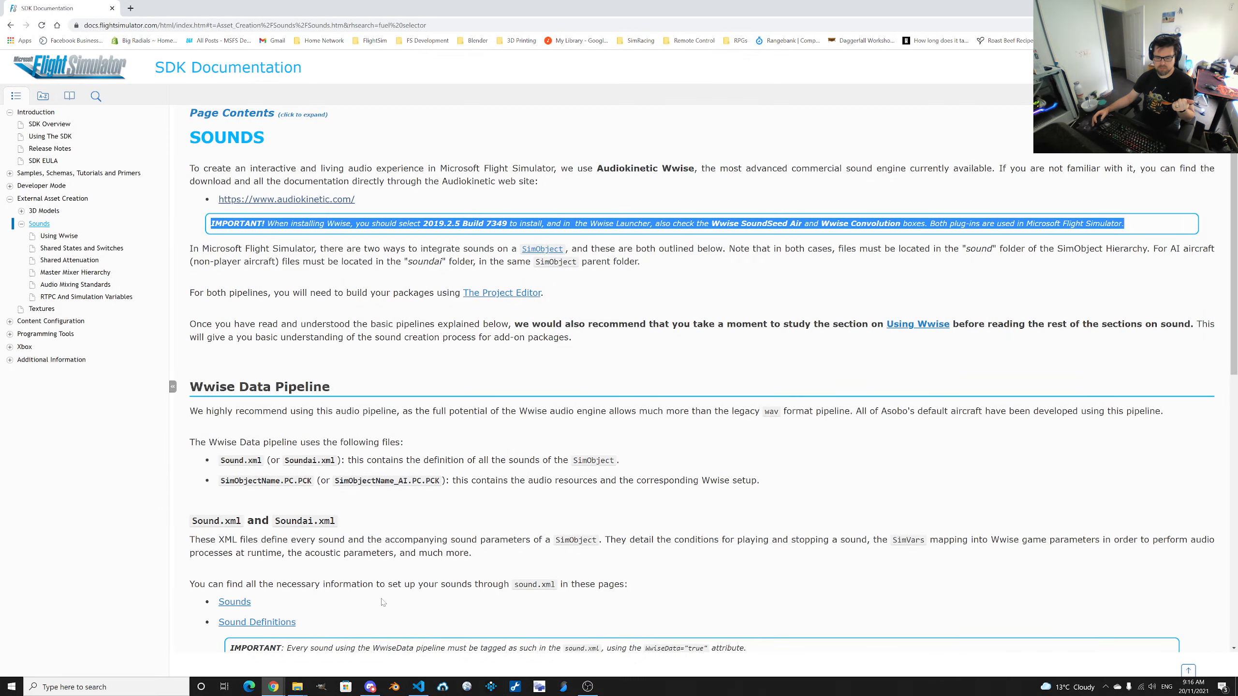
pyautogui.click(492, 688)
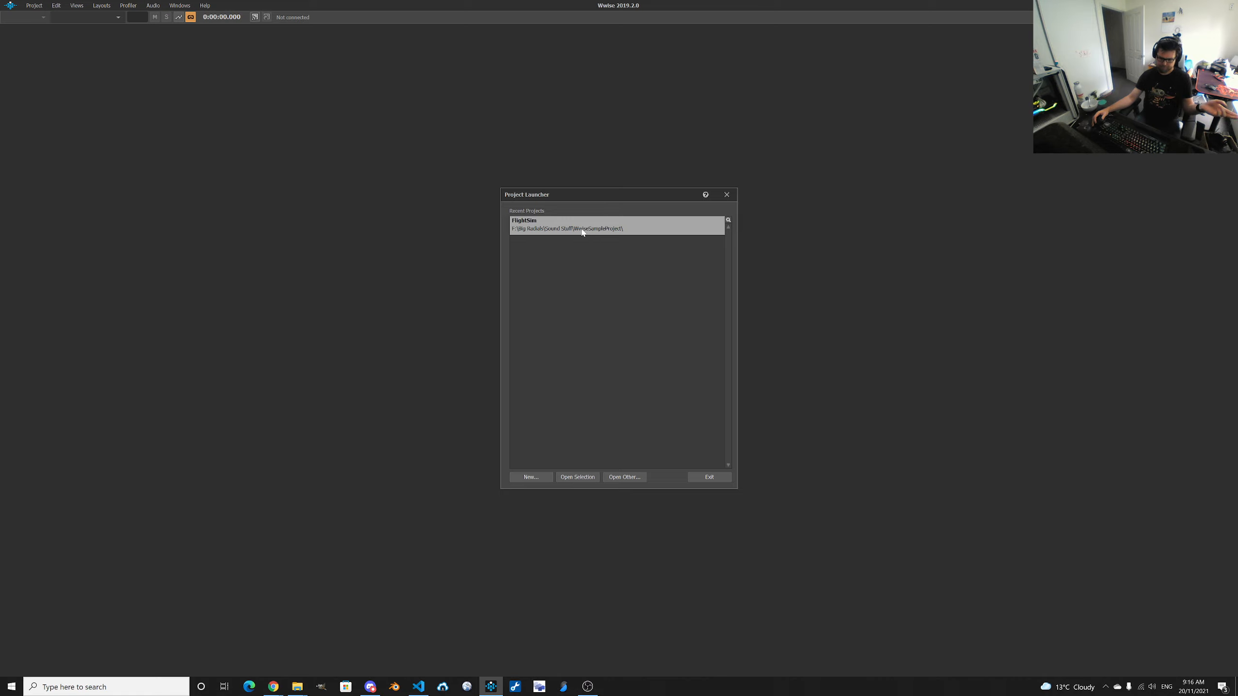
pyautogui.doubleClick(608, 226)
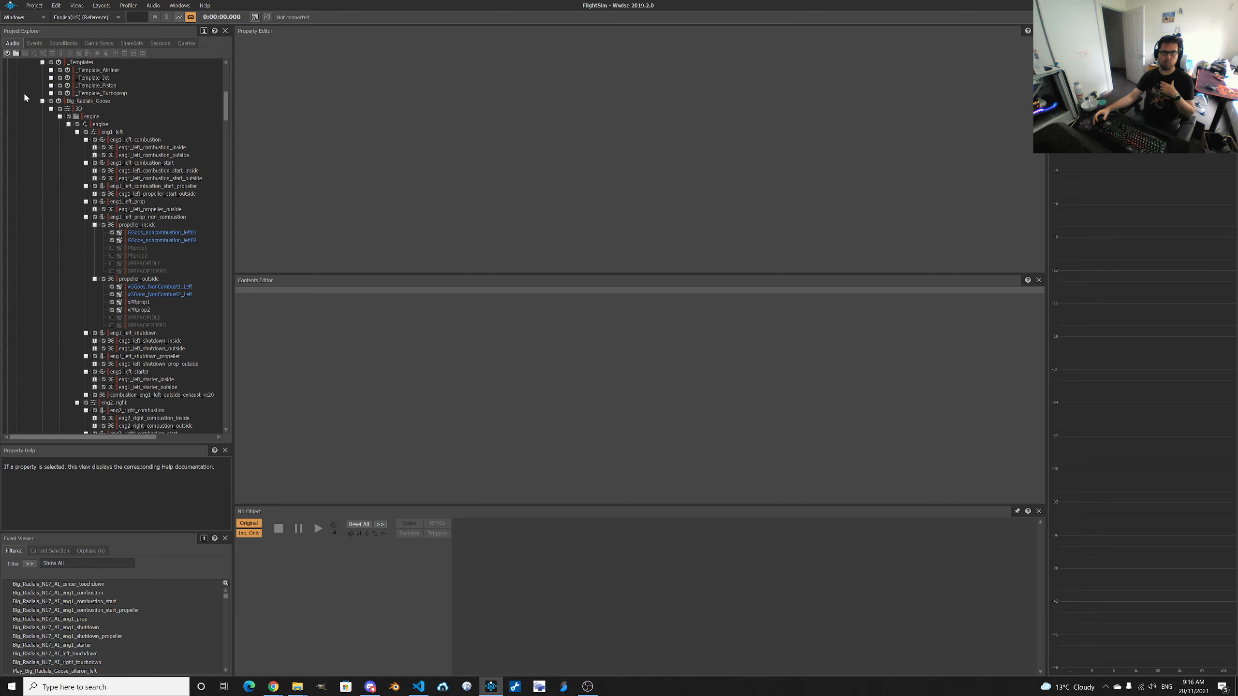
# Collapse the Goose, N17, P40B Tomahawk and DA62 work units under AIRCRAFT_PLAYER.
pyautogui.click(43, 102)
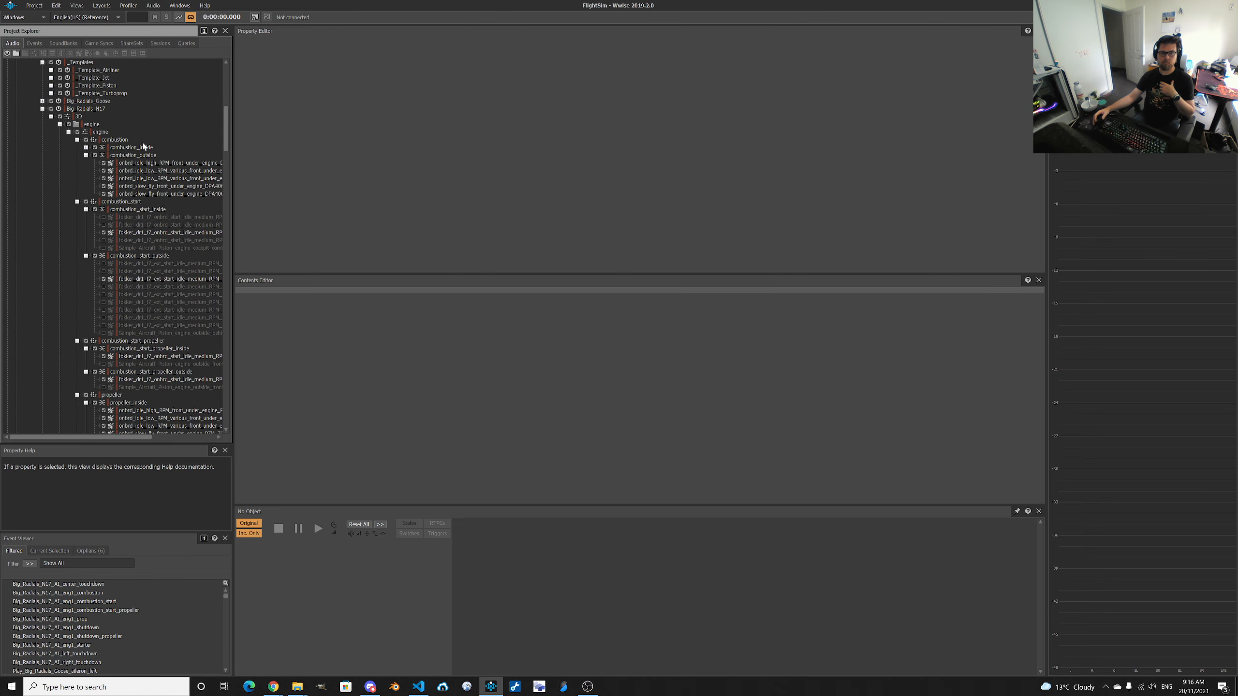
pyautogui.click(42, 108)
pyautogui.click(43, 116)
pyautogui.click(43, 124)
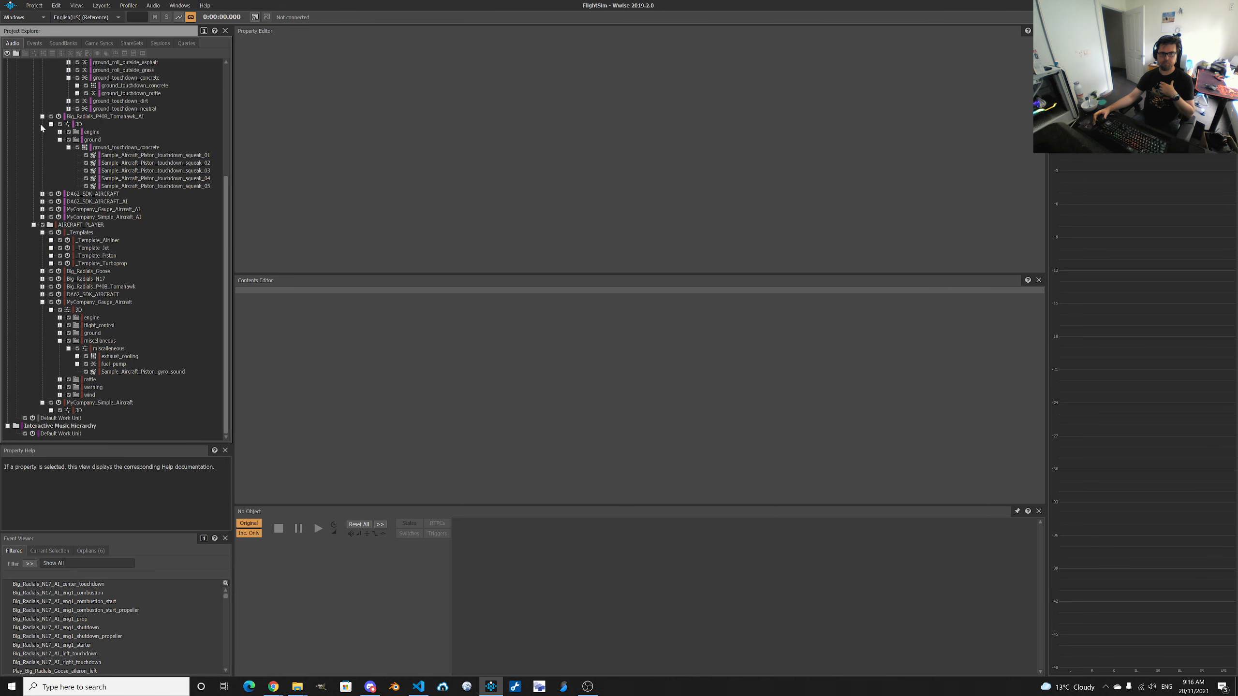
# Collapse the AIRCRAFT_AI folder and the MyCompany_Gauge_Aircraft work unit, keeping AIRCRAFT_PLAYER expanded.
pyautogui.scroll(10, 61, 131)
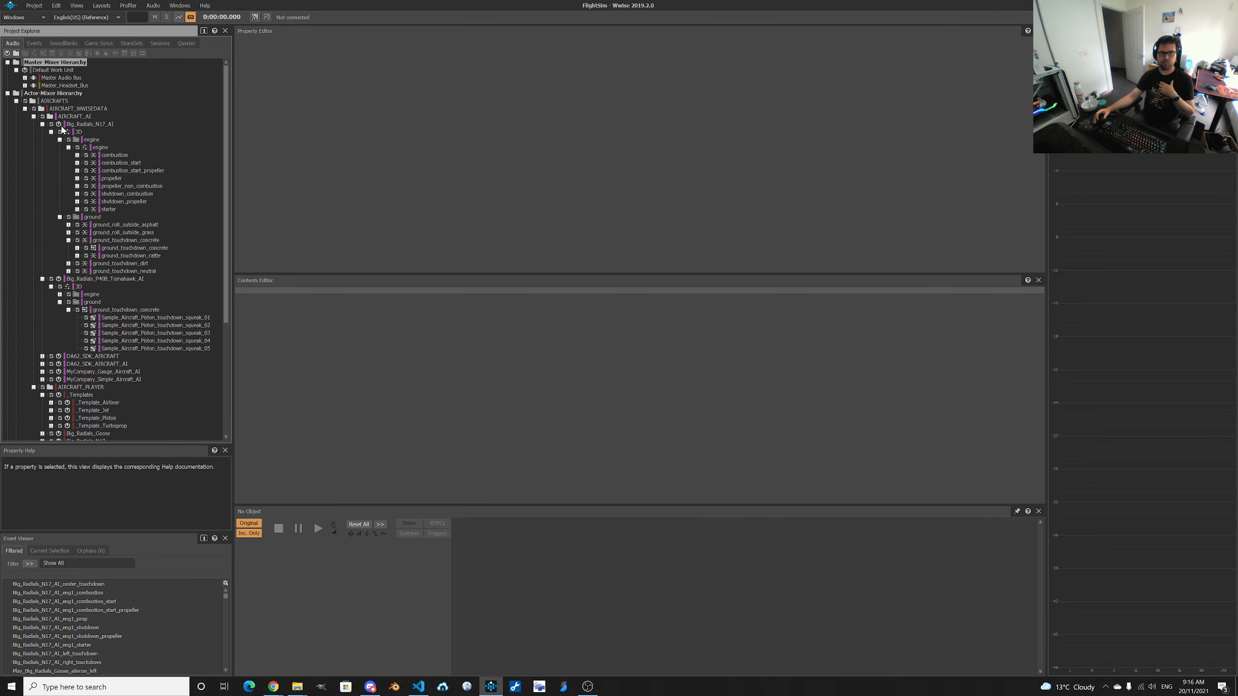
pyautogui.click(16, 101)
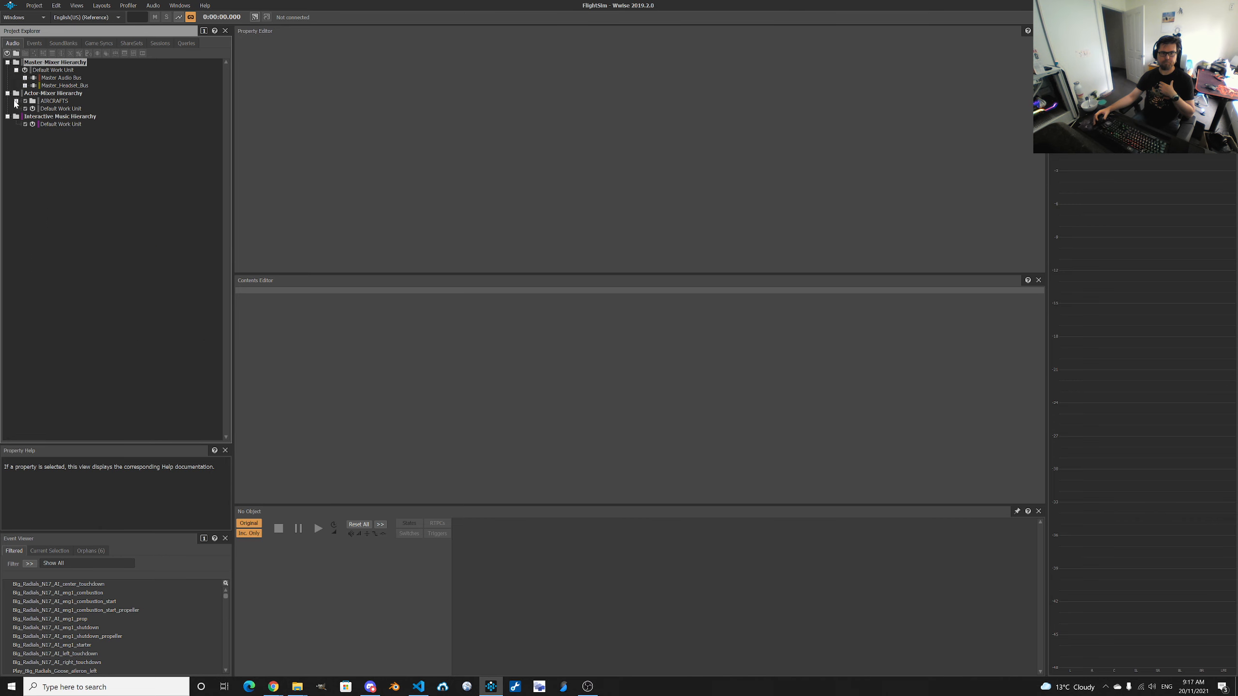
pyautogui.click(16, 101)
pyautogui.click(25, 109)
pyautogui.click(25, 109)
pyautogui.click(34, 117)
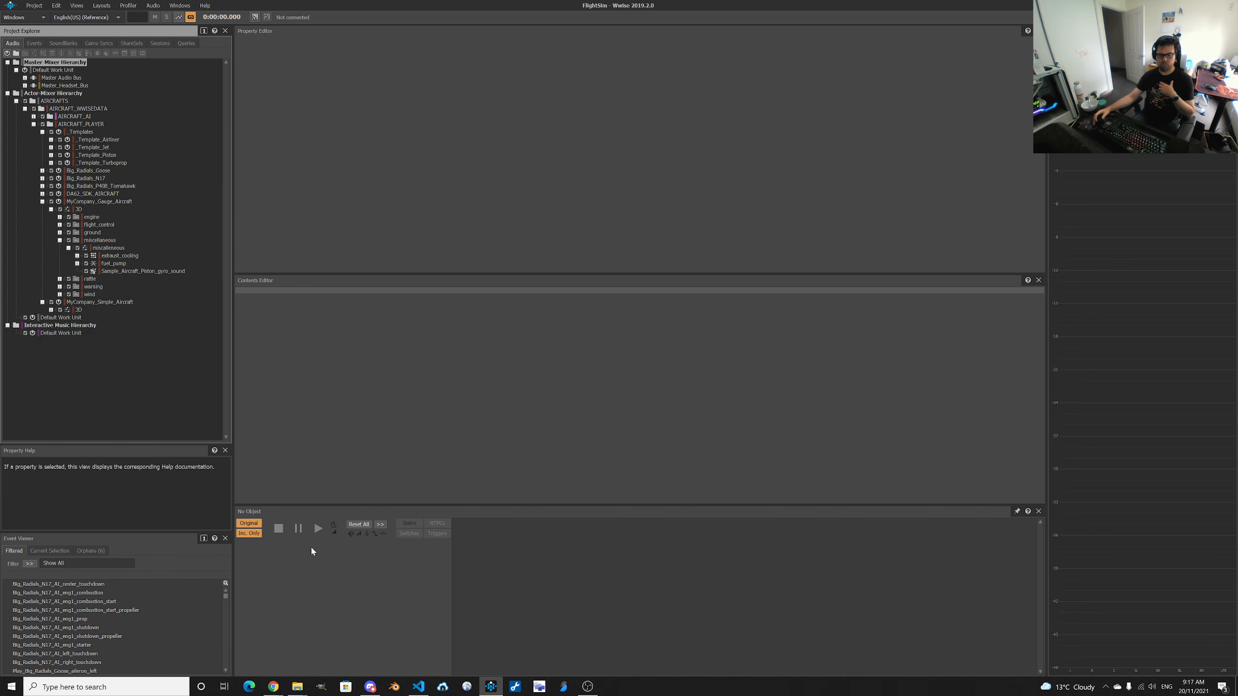
pyautogui.moveTo(299, 688)
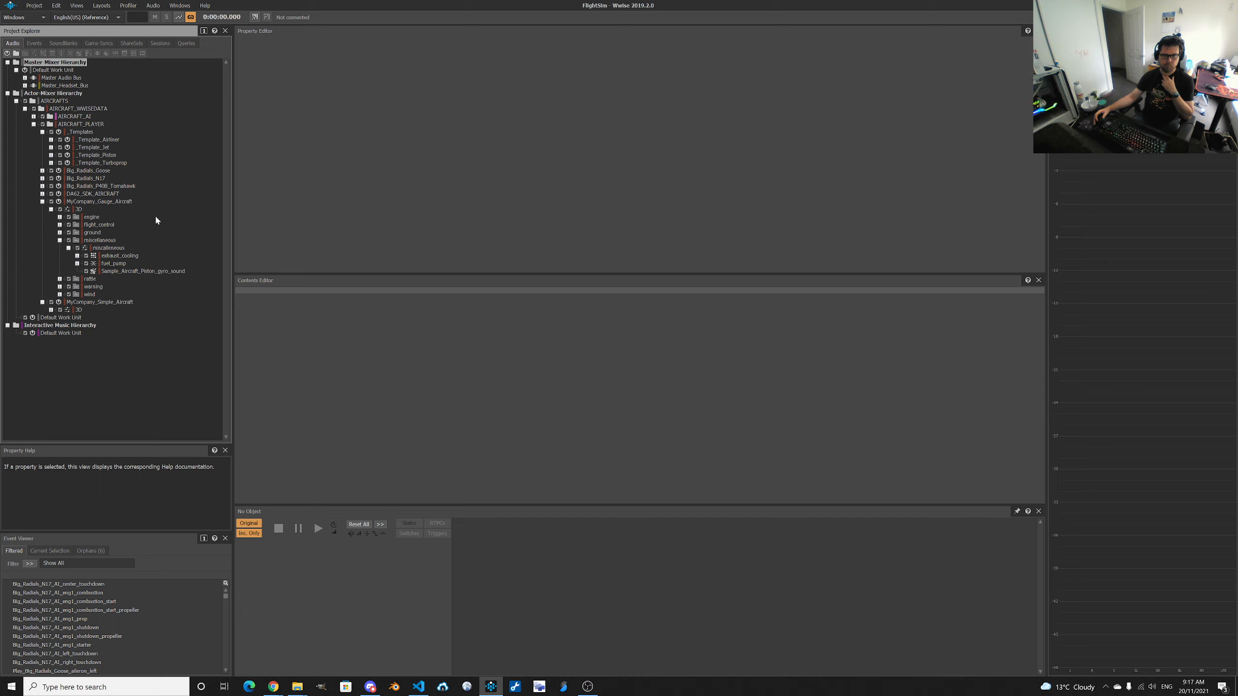
pyautogui.click(43, 201)
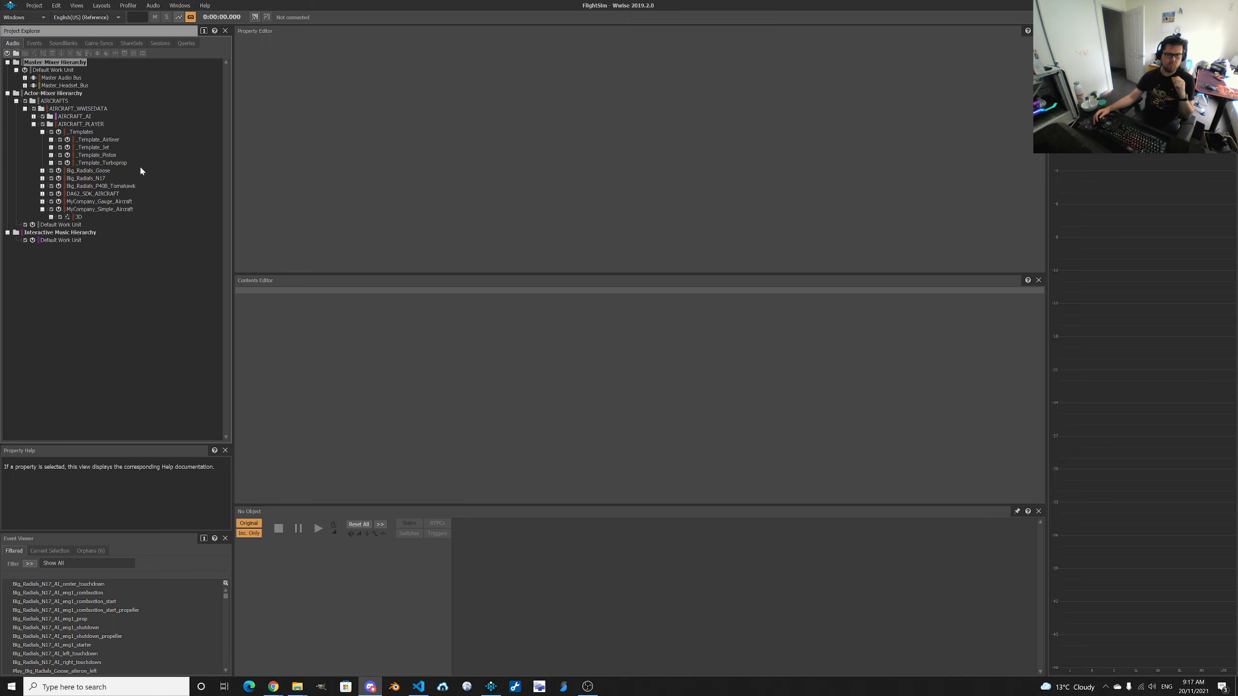
# Expand DA62_SDK_AIRCRAFT down to its engine mixer and inspect the contents of da62_eng1_left and da62_eng2_right.
pyautogui.click(95, 195)
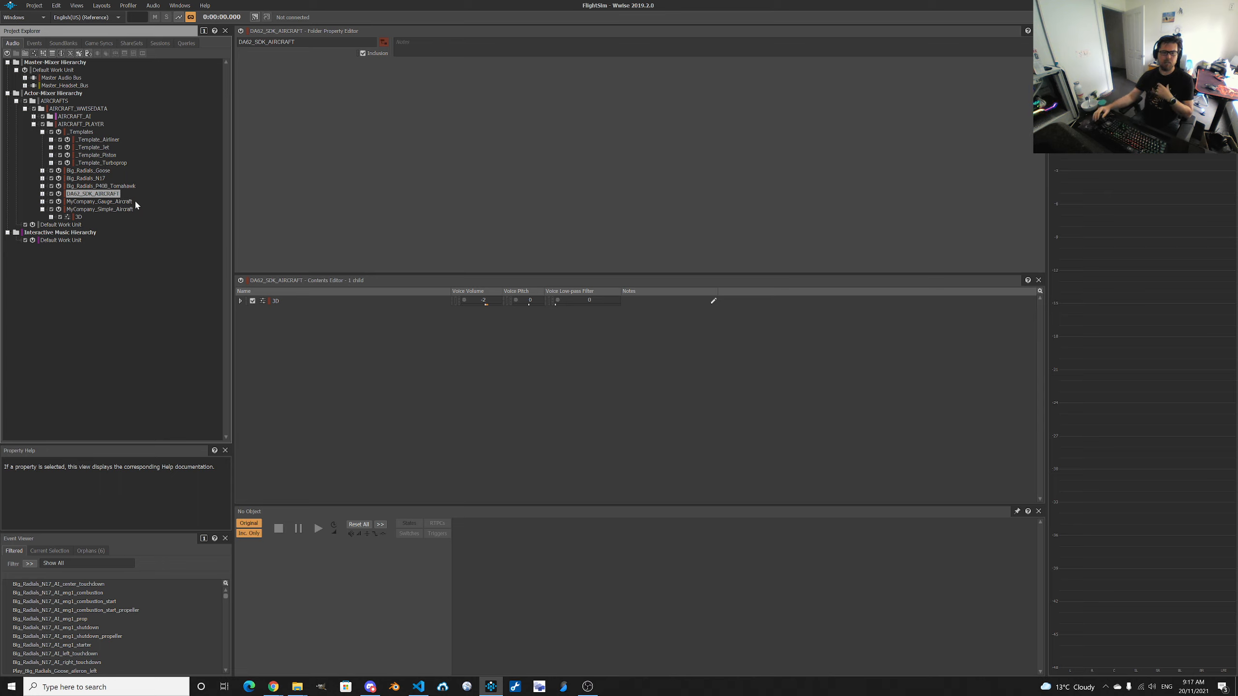
pyautogui.click(43, 194)
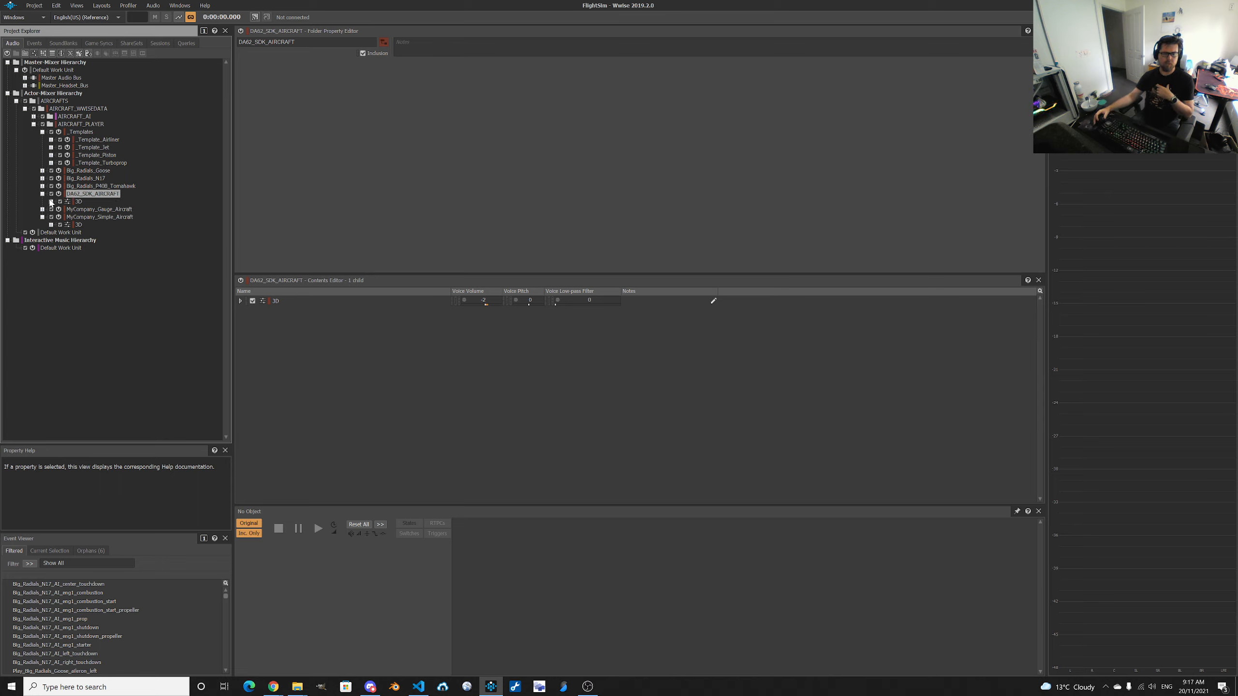
pyautogui.click(51, 201)
pyautogui.click(60, 210)
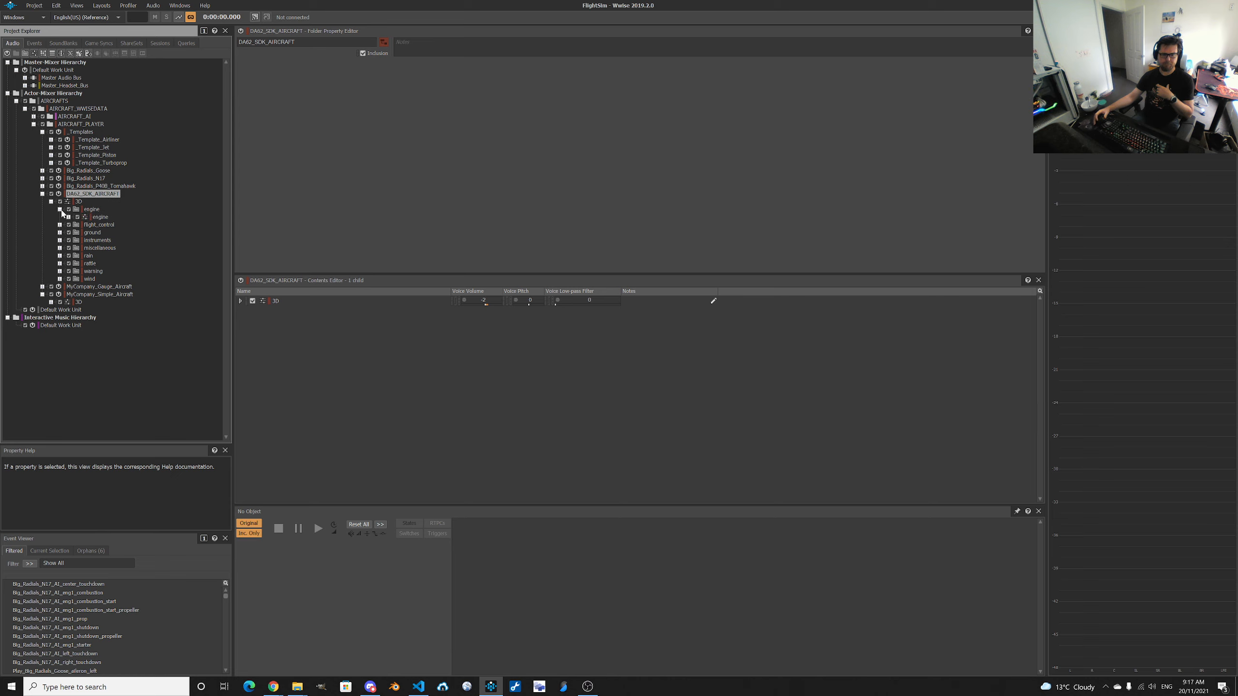
pyautogui.click(69, 218)
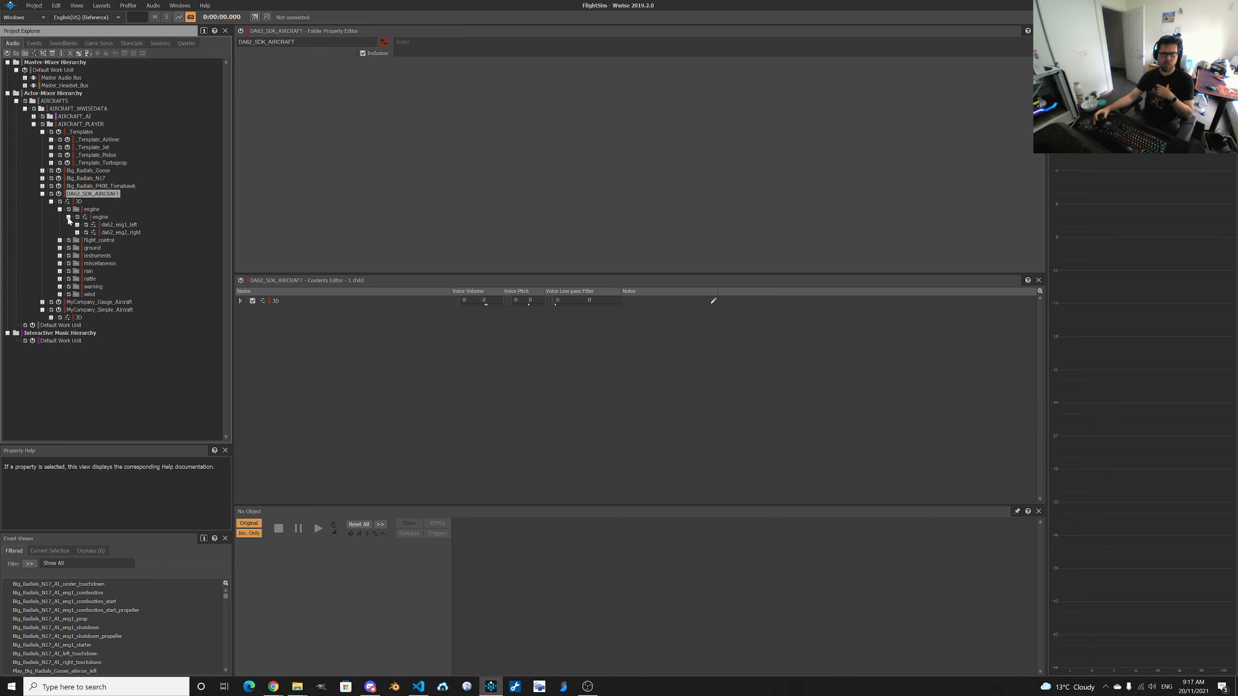
pyautogui.click(118, 225)
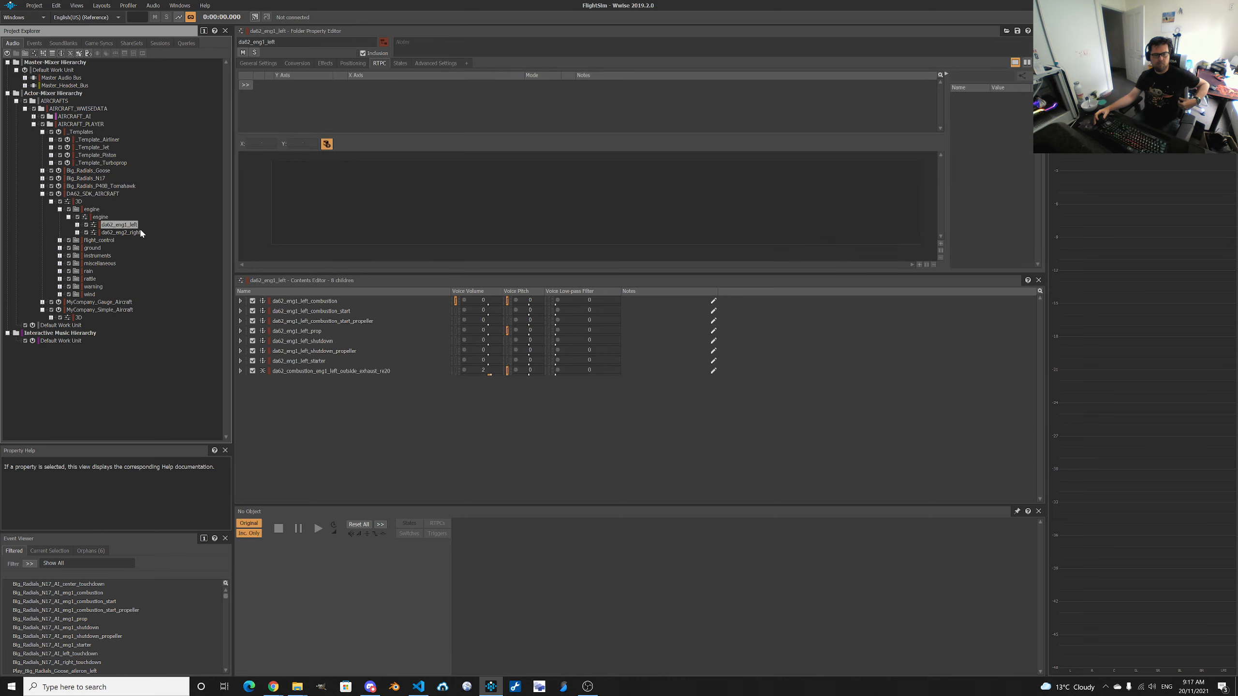
pyautogui.click(130, 232)
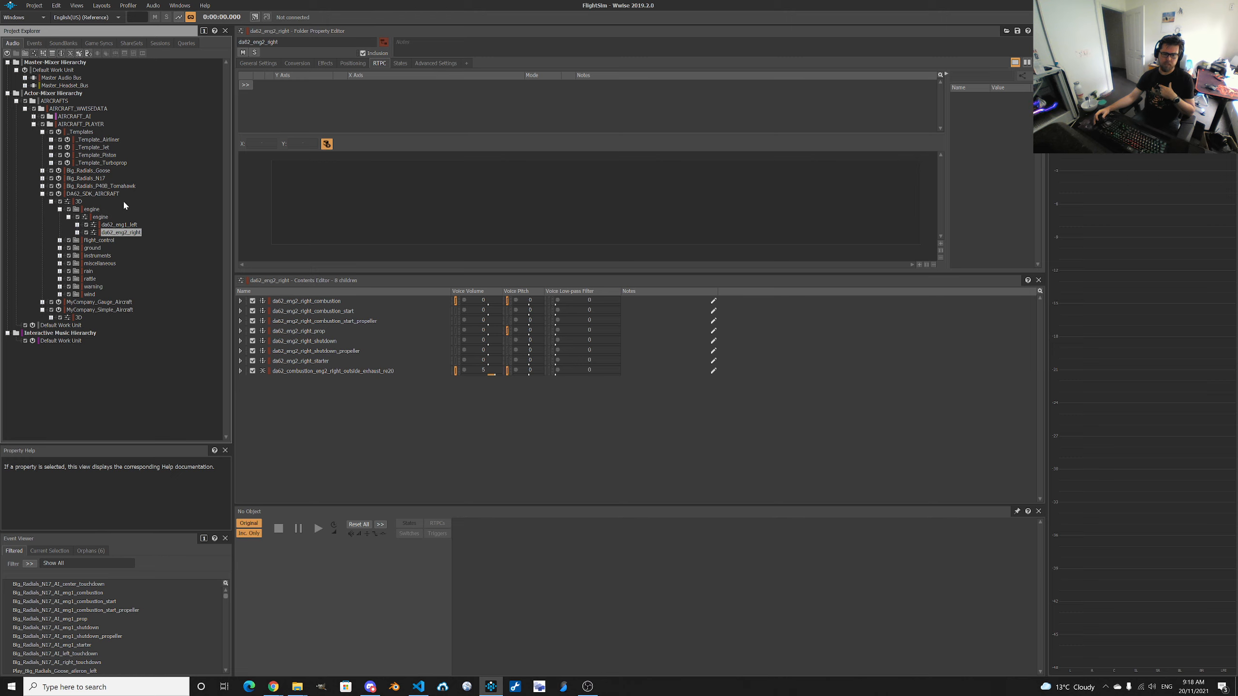
# Copy the DA62_SDK_AIRCRAFT work unit and paste it into AIRCRAFT_PLAYER, continuing with the workgroup operation.
pyautogui.click(99, 194)
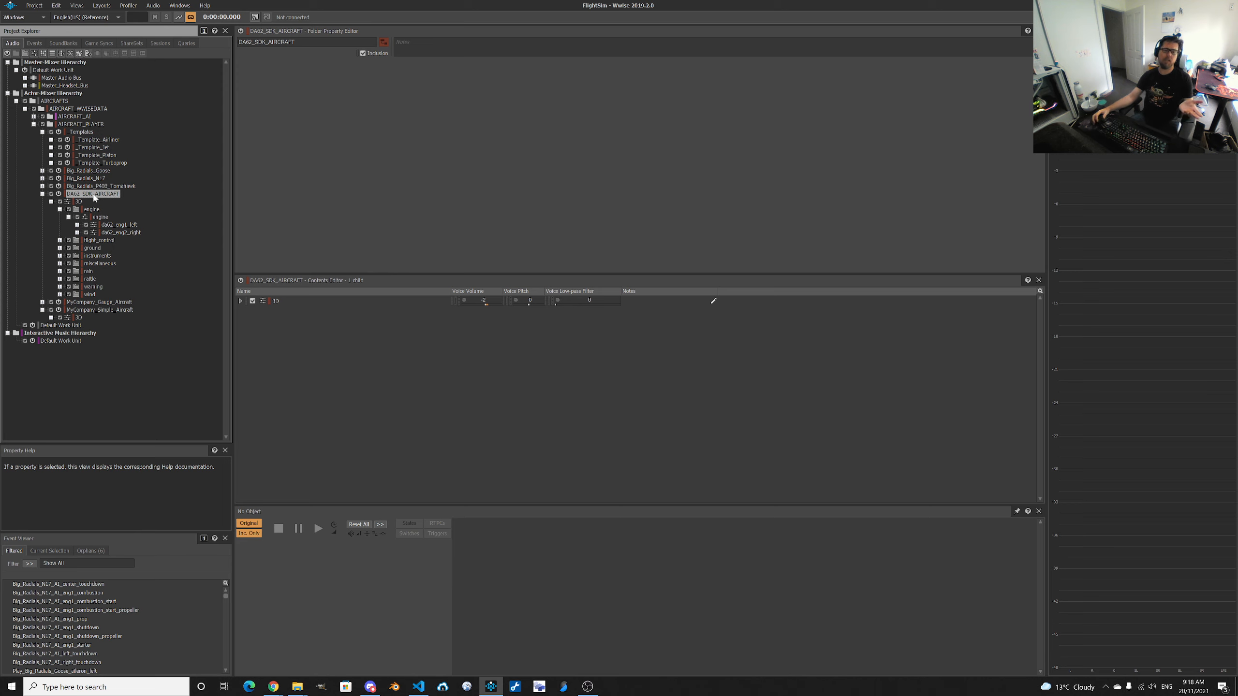
pyautogui.rightClick(101, 196)
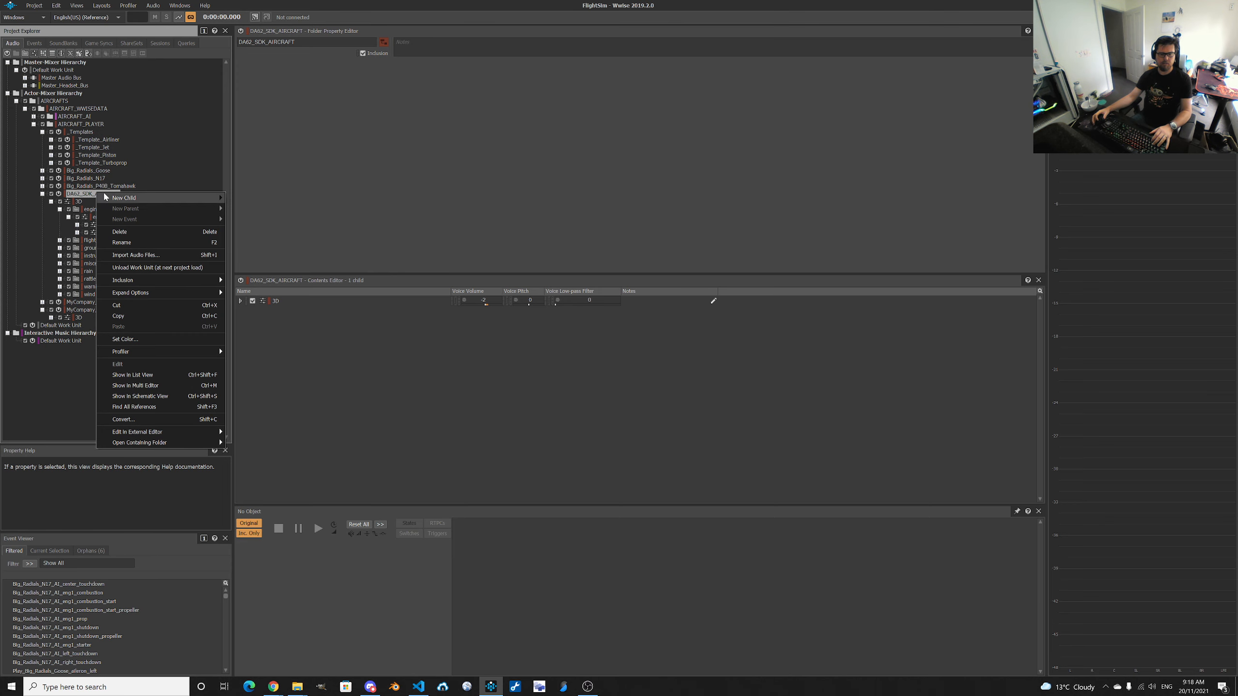
pyautogui.click(161, 317)
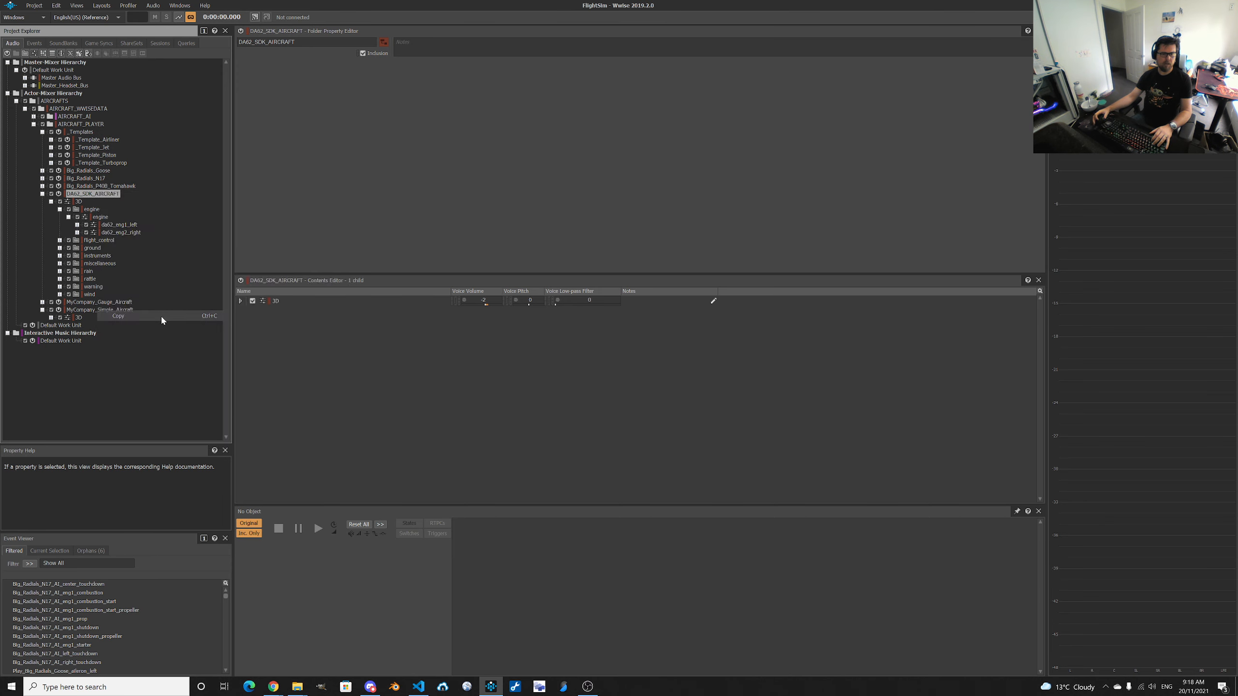
pyautogui.click(81, 125)
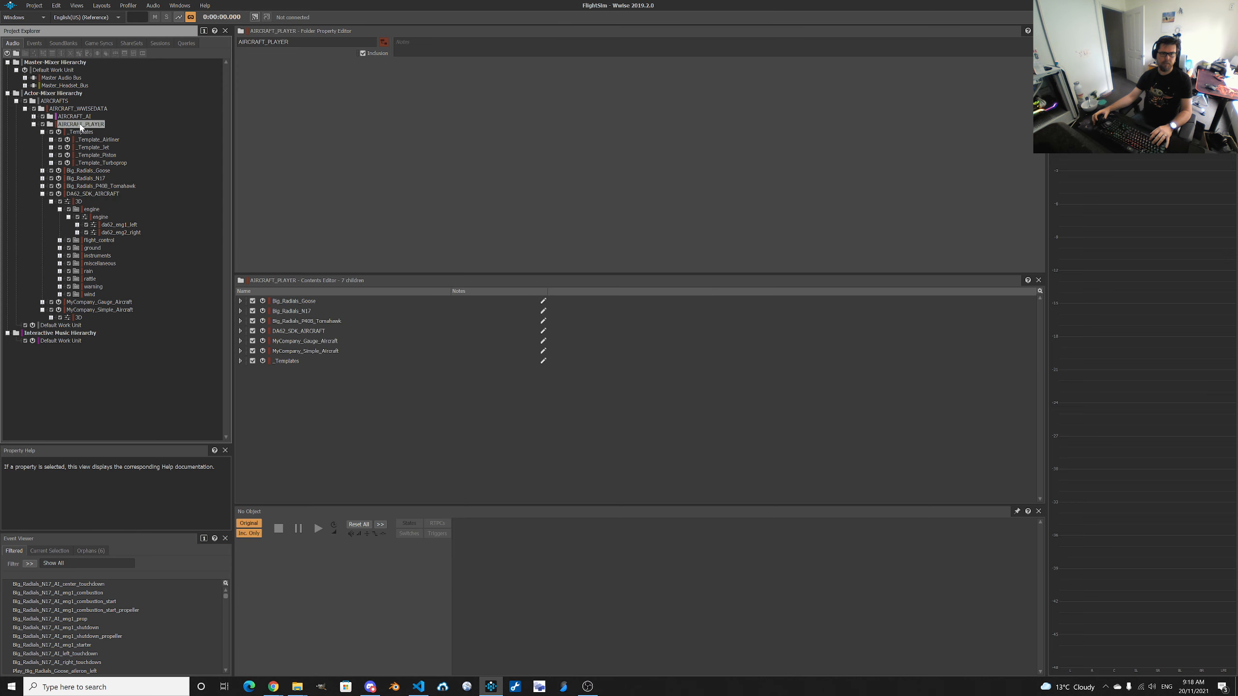
pyautogui.rightClick(81, 126)
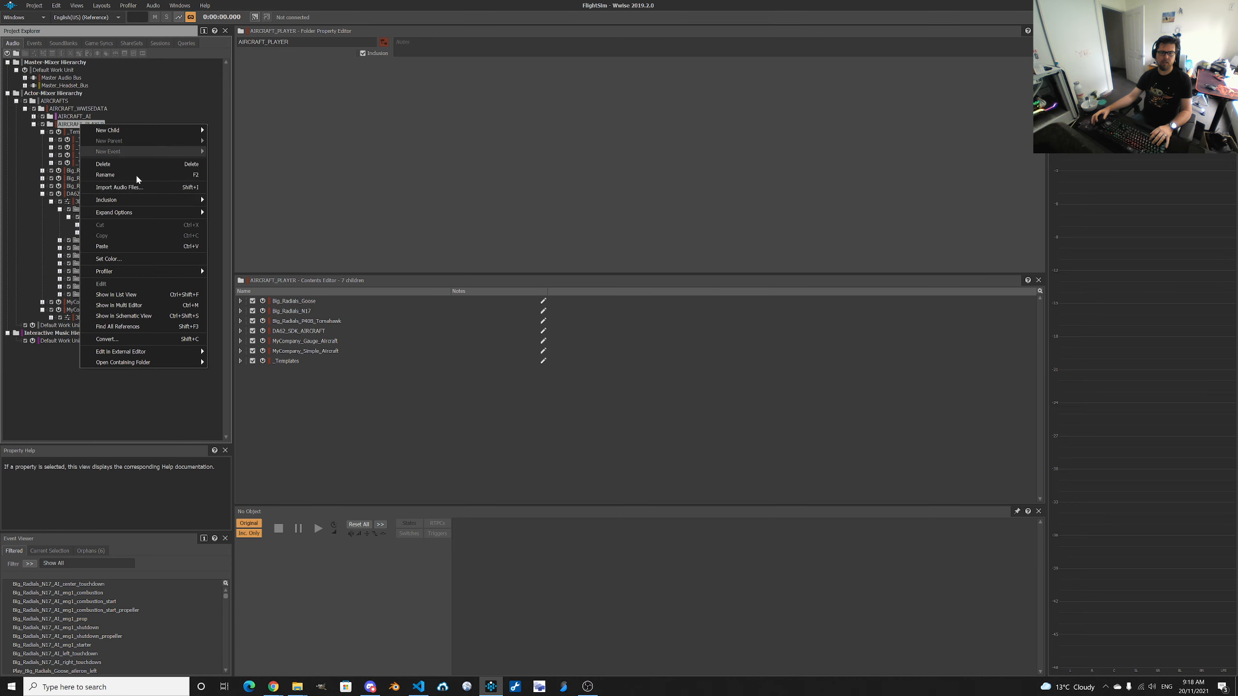
pyautogui.click(139, 248)
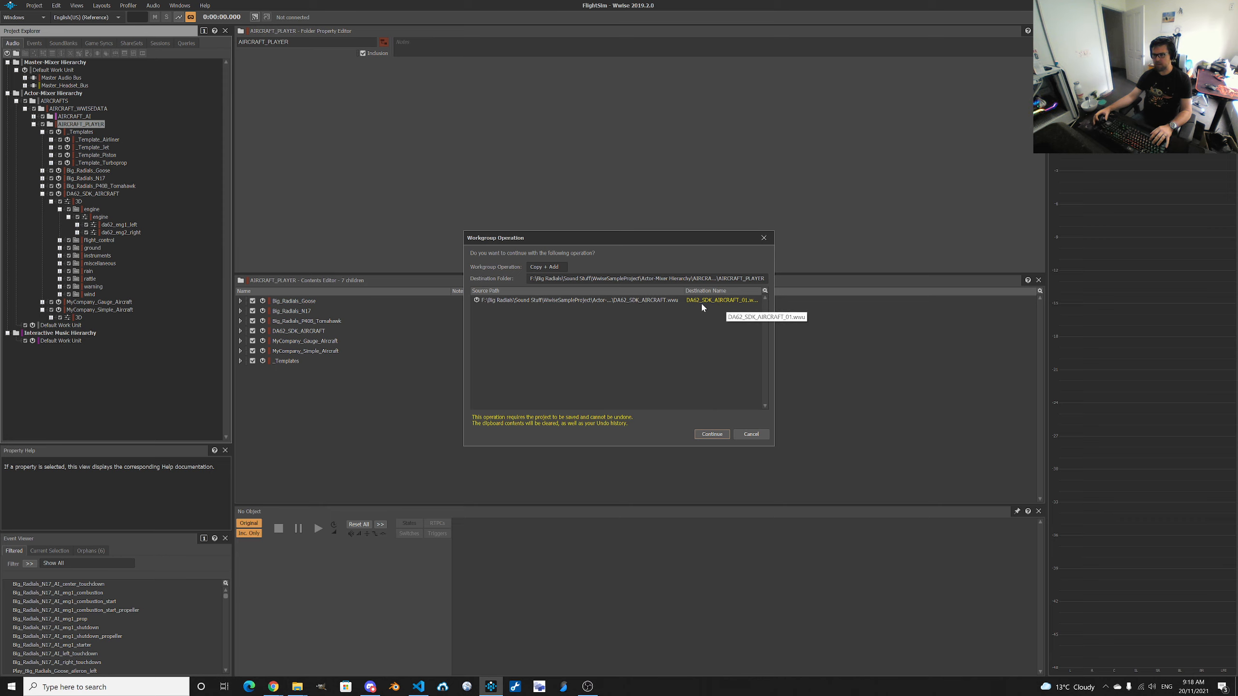
pyautogui.click(713, 433)
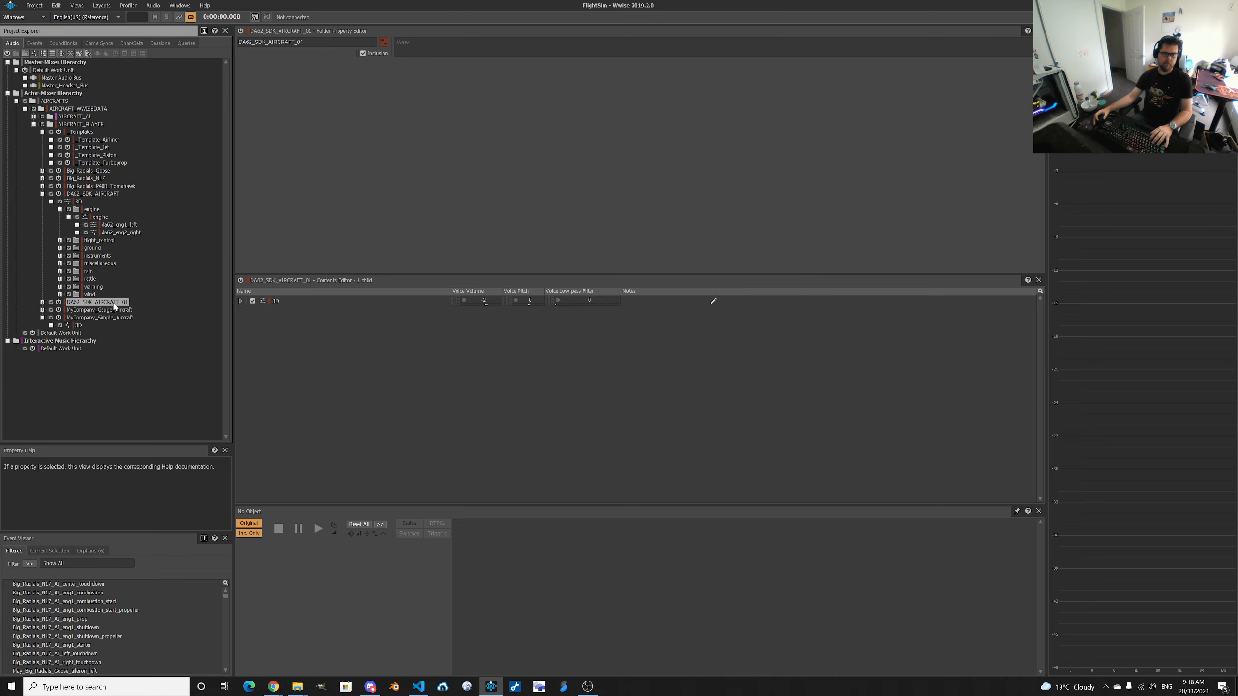
# Expand the duplicated DA62_SDK_AIRCRAFT_01 work unit down to the inside combustion containers of da62_eng1_left.
pyautogui.click(43, 302)
pyautogui.click(51, 310)
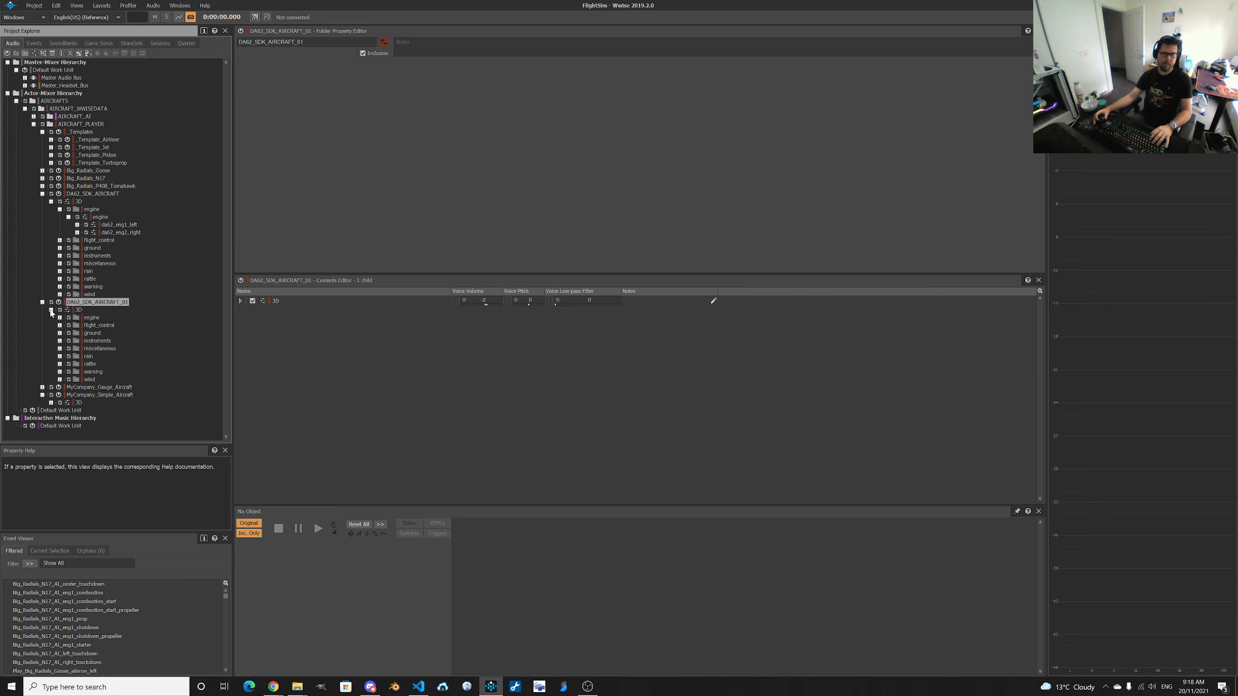
pyautogui.click(60, 317)
pyautogui.click(68, 325)
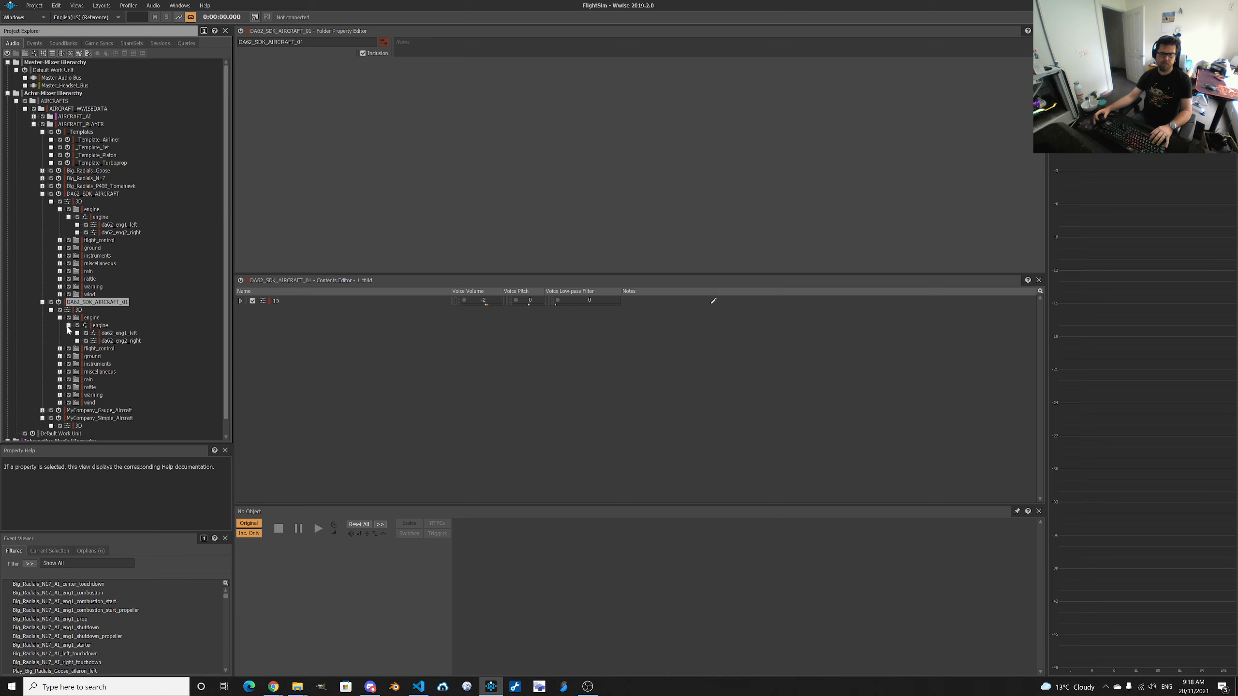
pyautogui.click(77, 333)
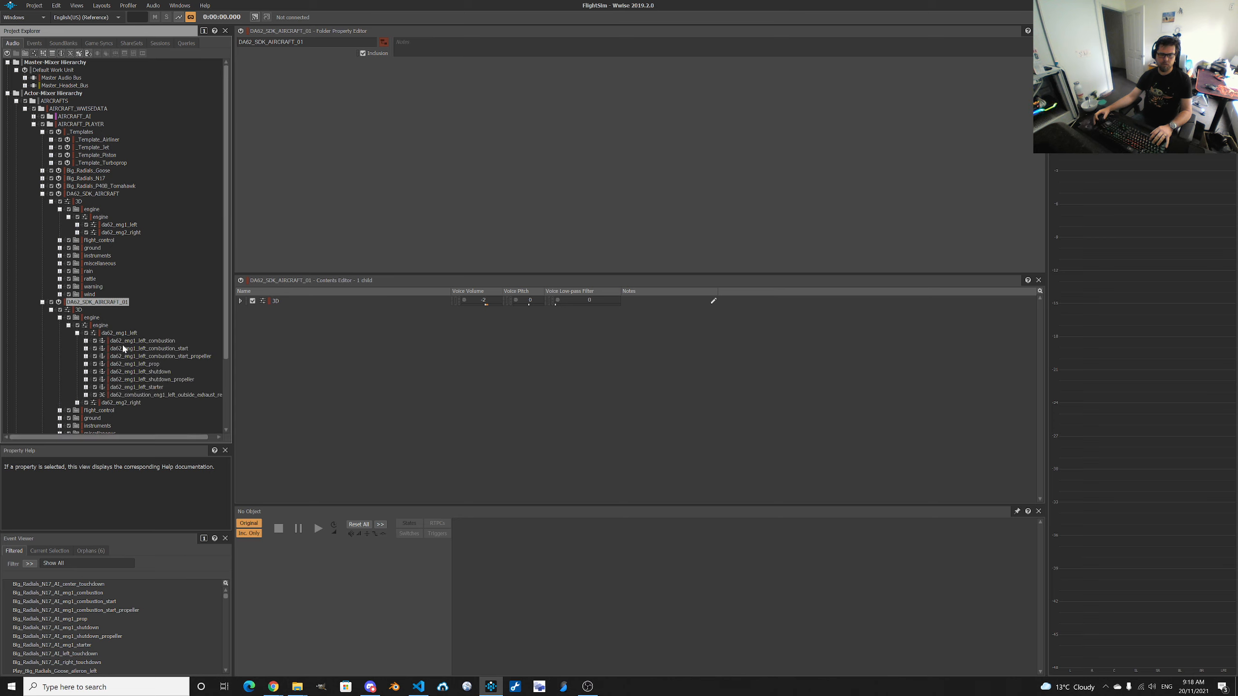
pyautogui.click(86, 341)
pyautogui.click(95, 349)
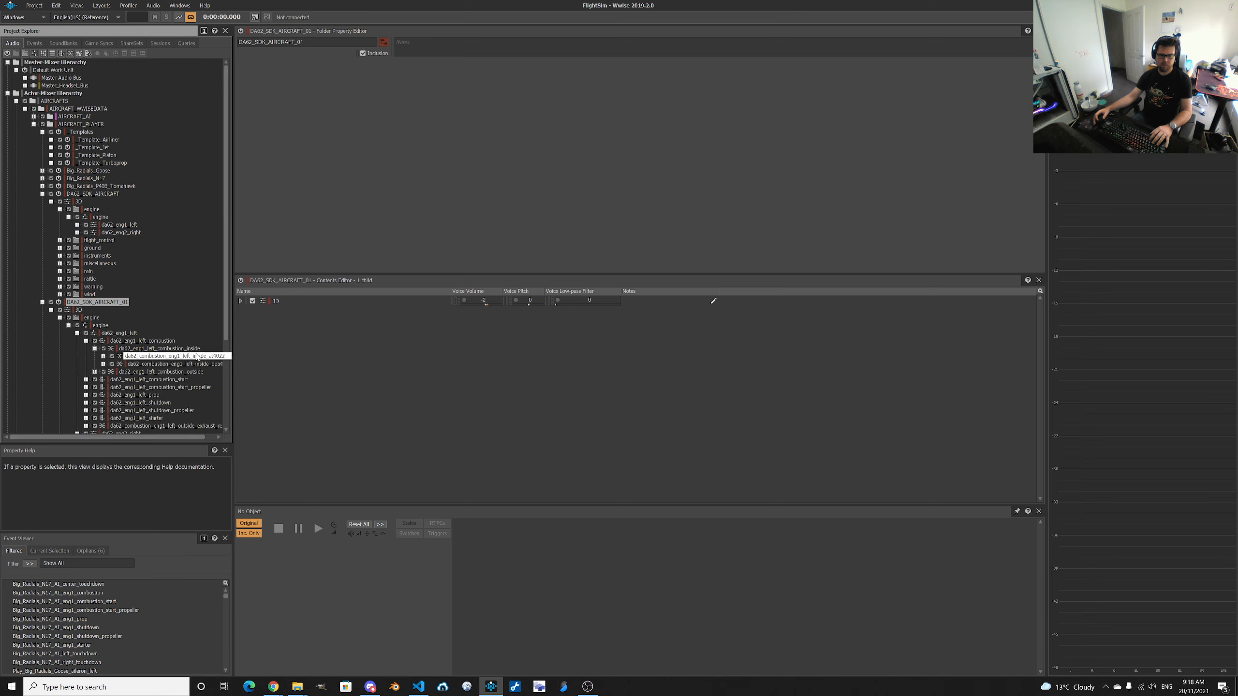
# Widen the Project Explorer and list the samples inside the duplicate's da62_combustion_eng1_left_inside_at4022 blend container.
pyautogui.moveTo(232, 353); pyautogui.dragTo(305, 361)
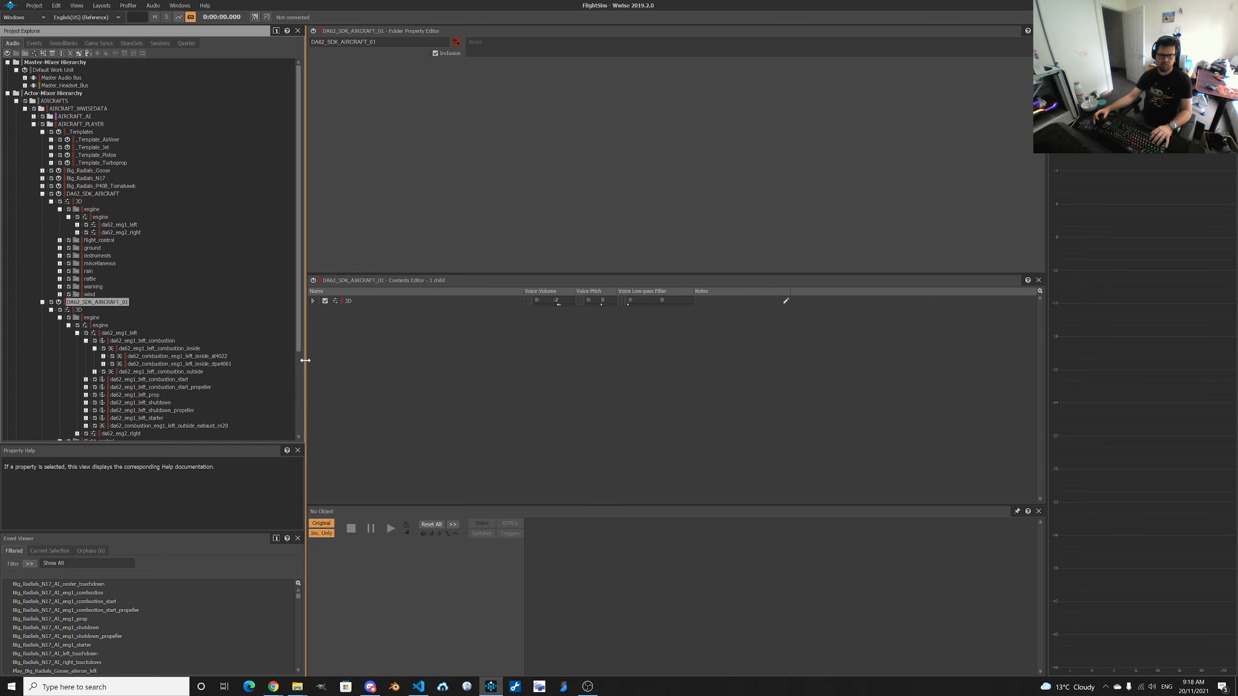
pyautogui.click(223, 356)
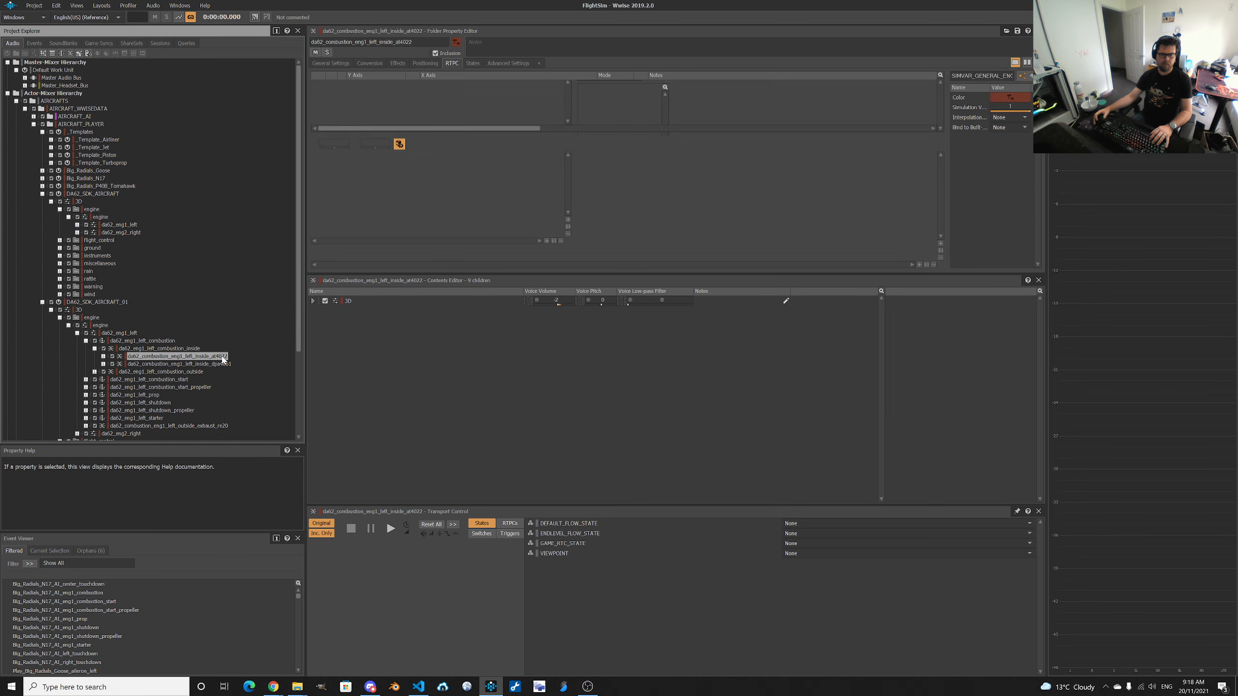
pyautogui.click(103, 356)
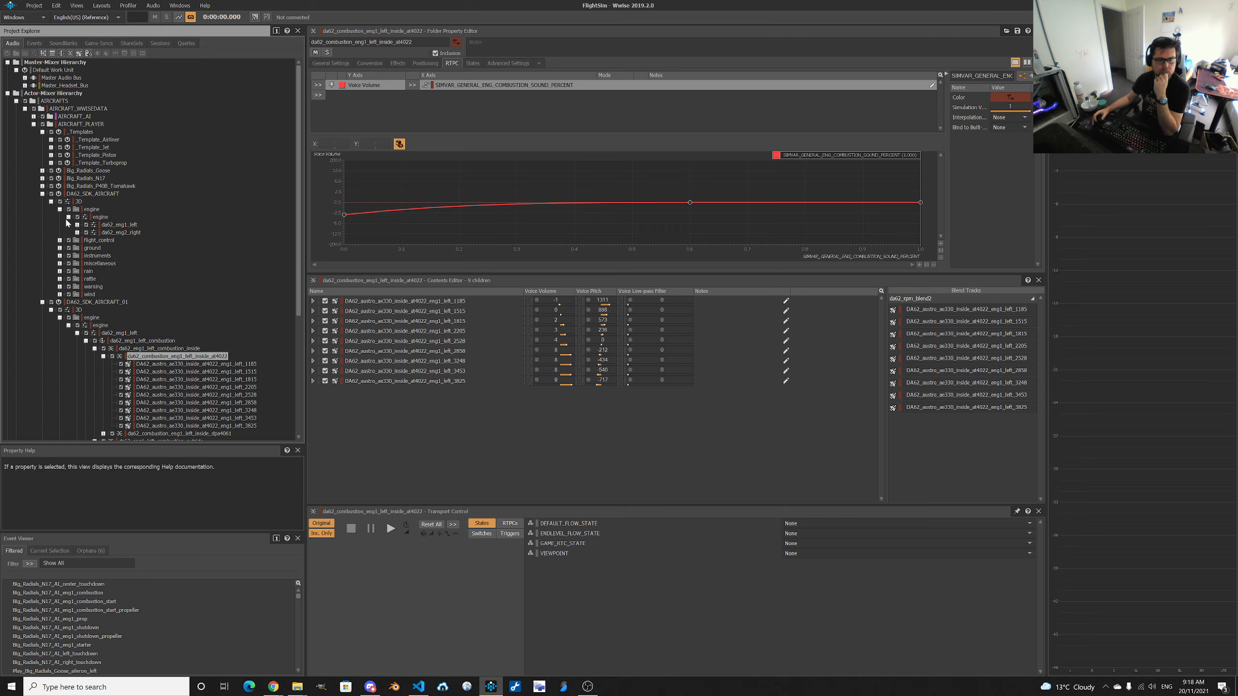
# Expand the original DA62_SDK_AIRCRAFT's da62_eng1_left down to its inside combustion containers to compare names with the duplicate.
pyautogui.click(77, 225)
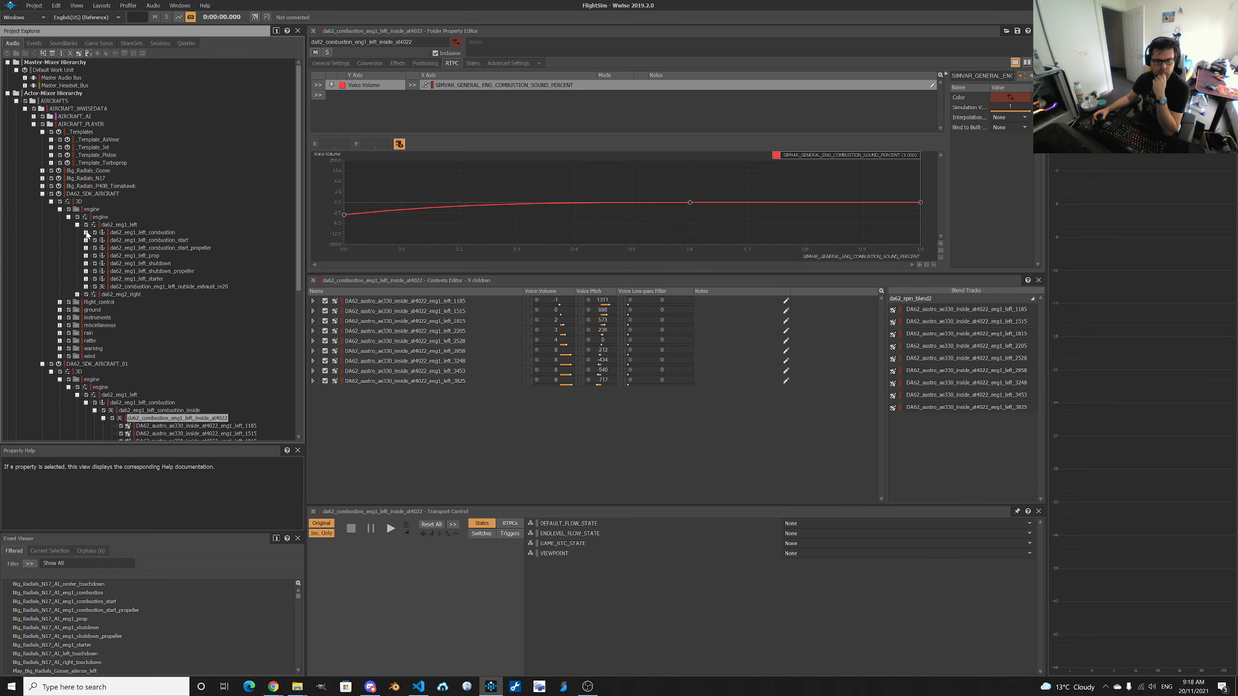
pyautogui.click(85, 233)
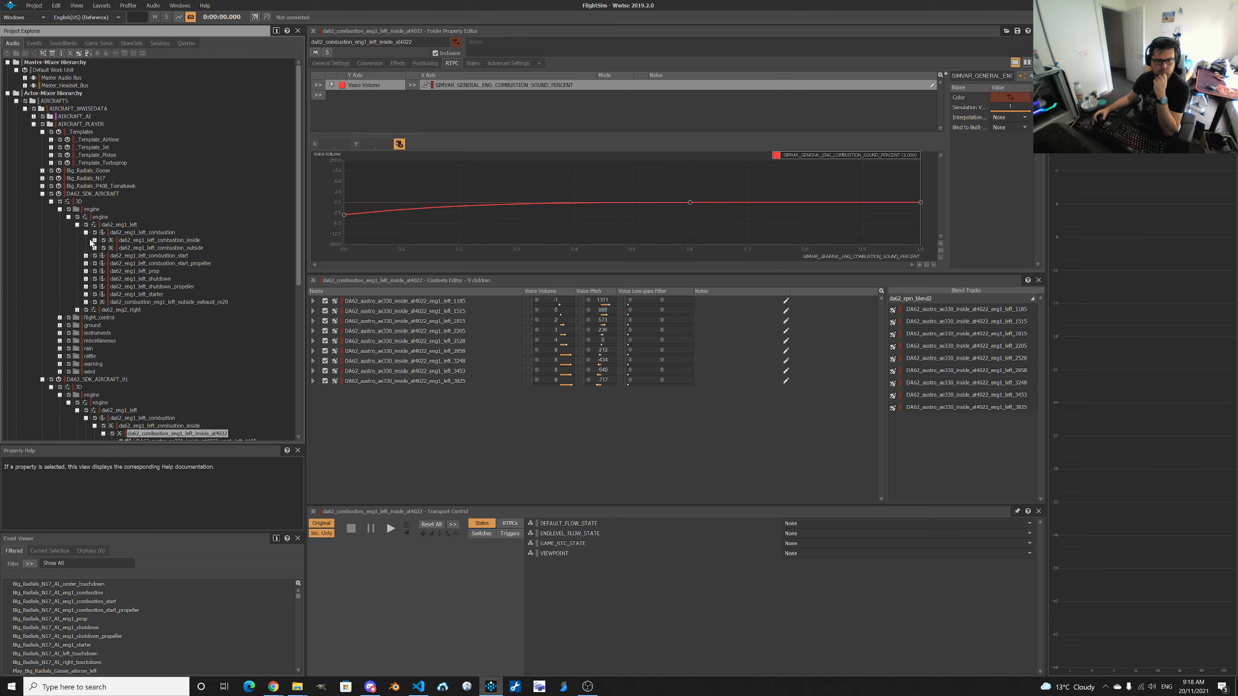
pyautogui.click(95, 241)
pyautogui.scroll(-4, 182, 202)
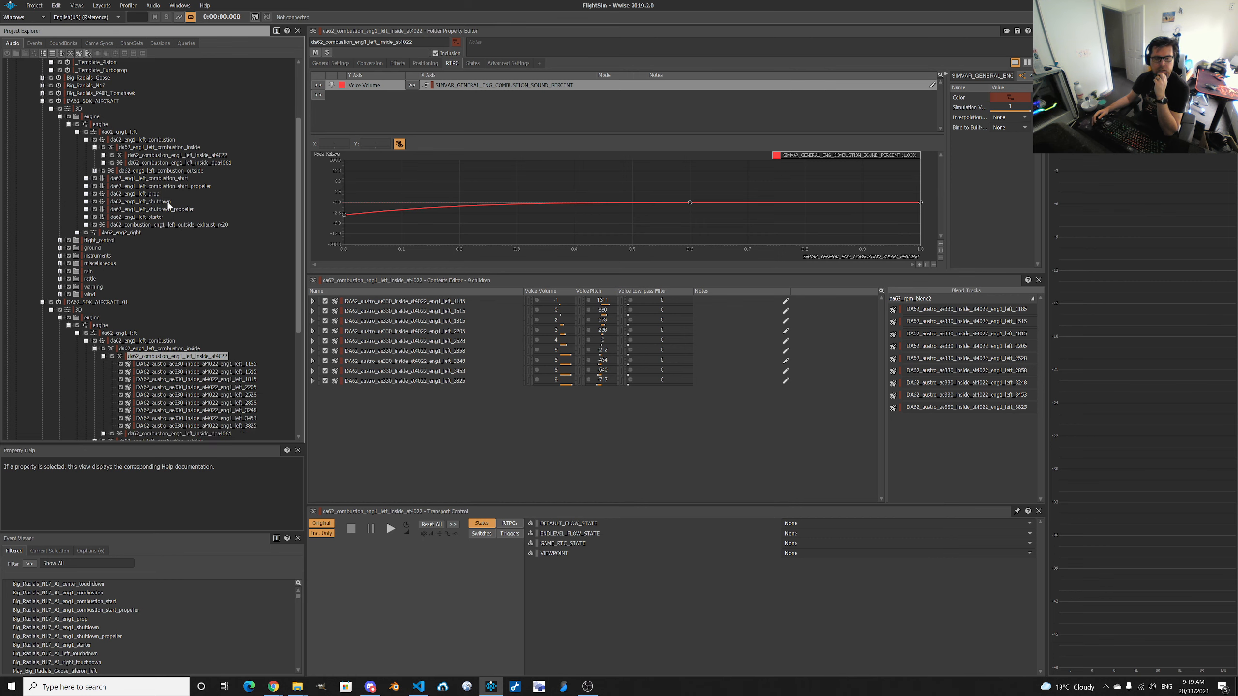
# Collapse the duplicate's engine mixer and expand flight_control down to DA62_aileron_left_inside_move, inspecting its first aileron sound.
pyautogui.click(69, 326)
pyautogui.click(60, 333)
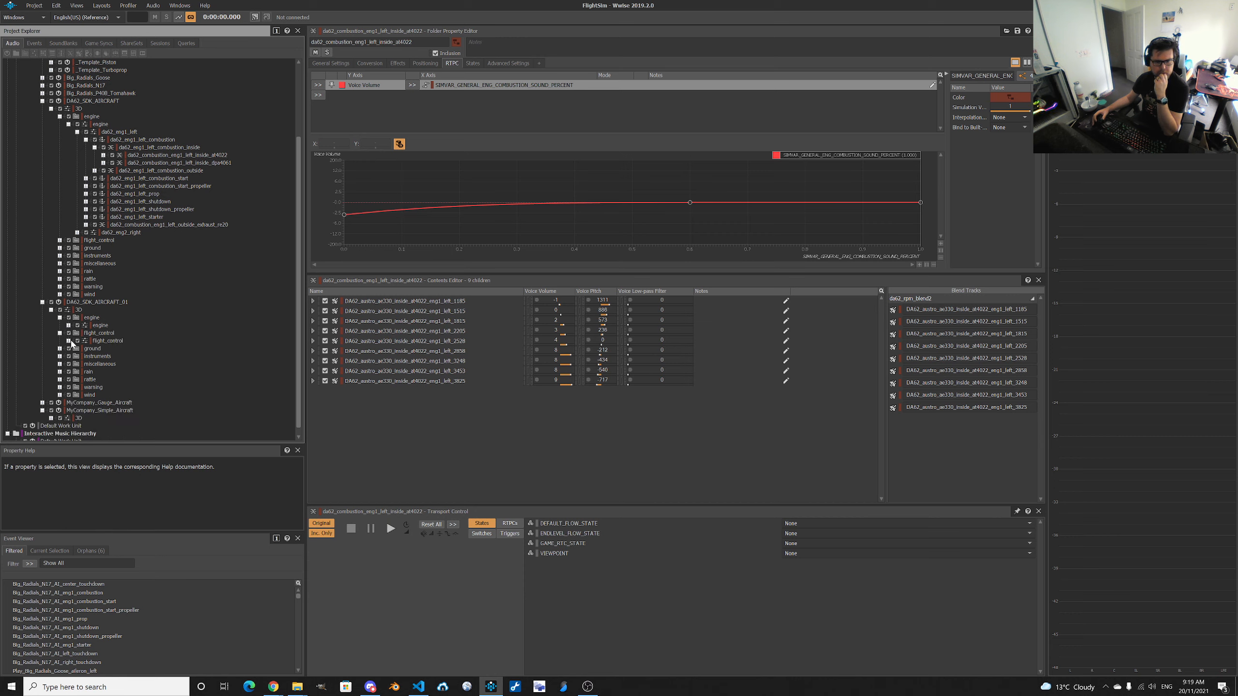
pyautogui.click(68, 341)
pyautogui.click(77, 348)
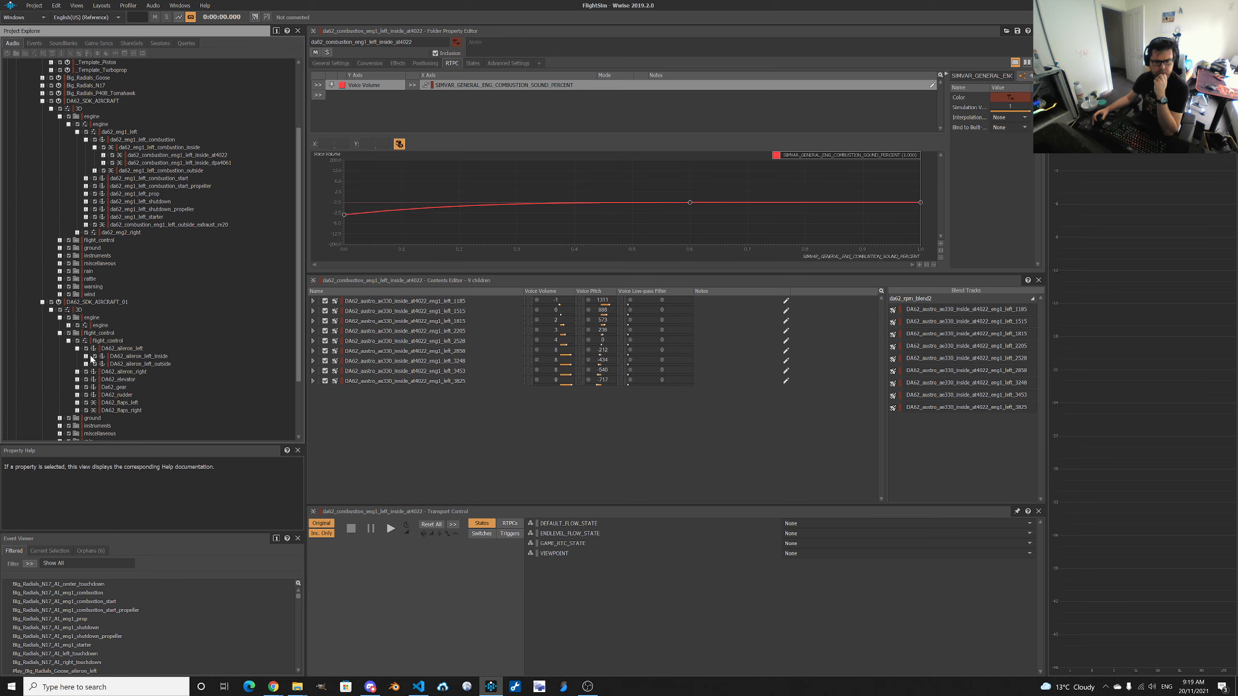
pyautogui.click(86, 356)
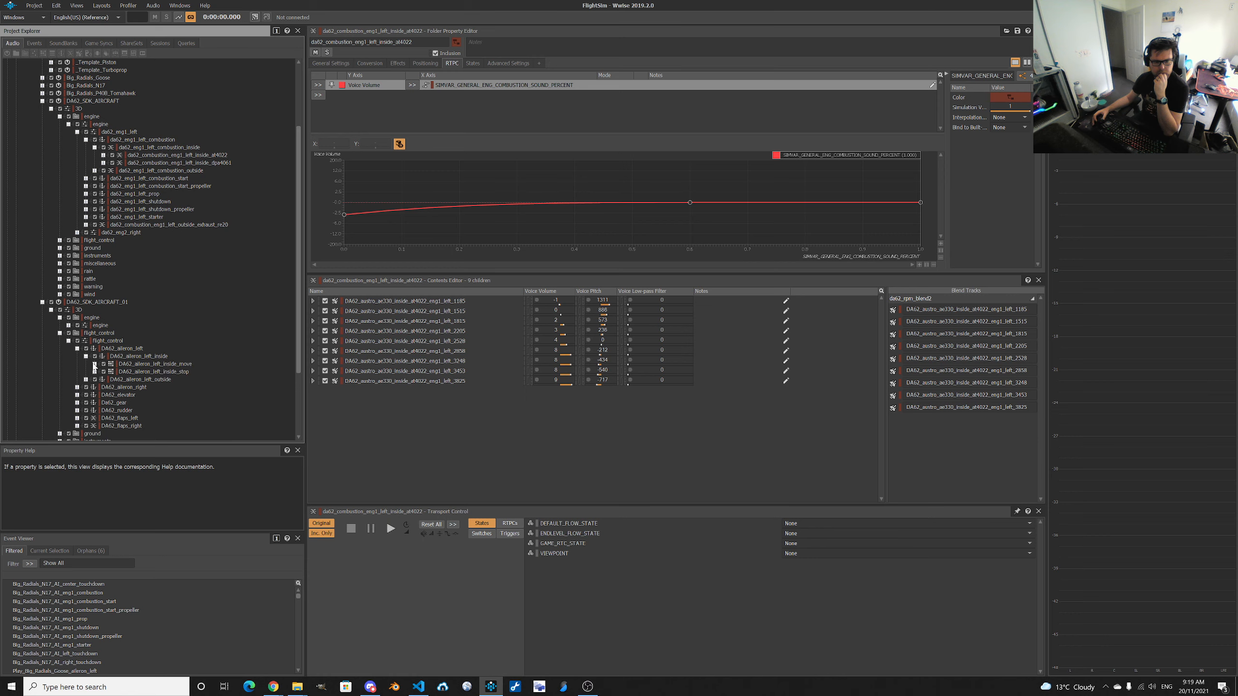
pyautogui.click(95, 364)
pyautogui.click(196, 372)
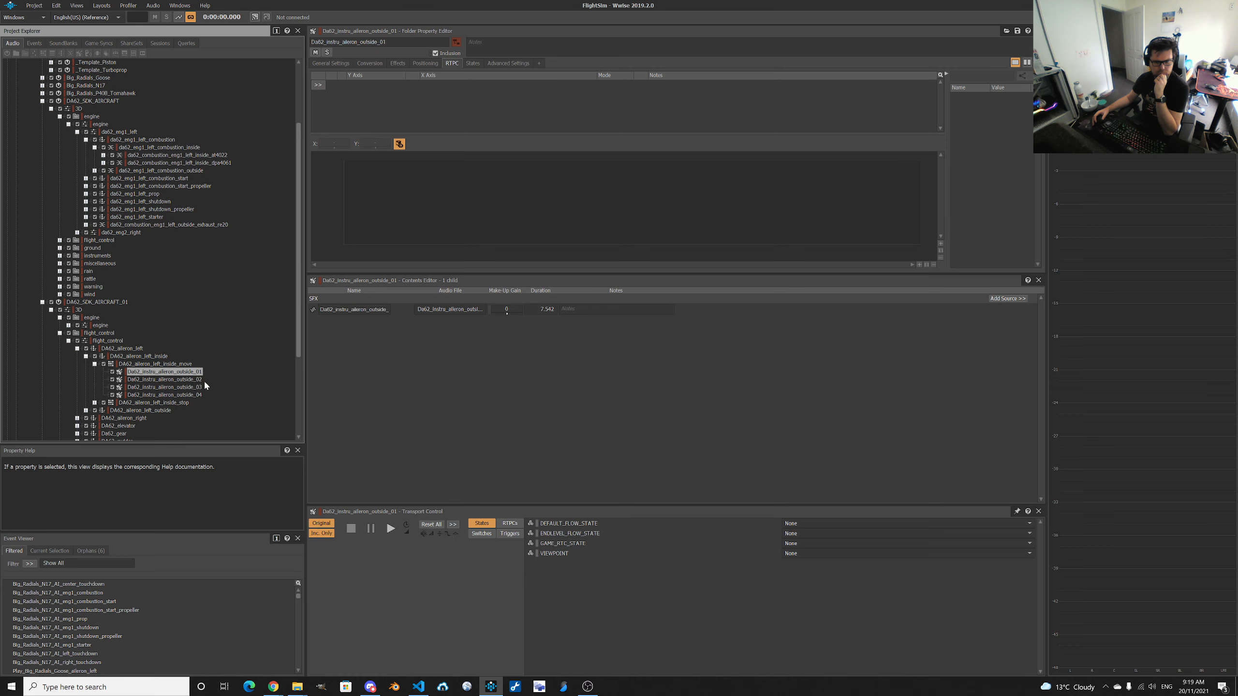
# Collapse the duplicate's flight_control folder and the original DA62_SDK_AIRCRAFT, and expand the Big_Radials_Goose work unit.
pyautogui.scroll(4, 211, 360)
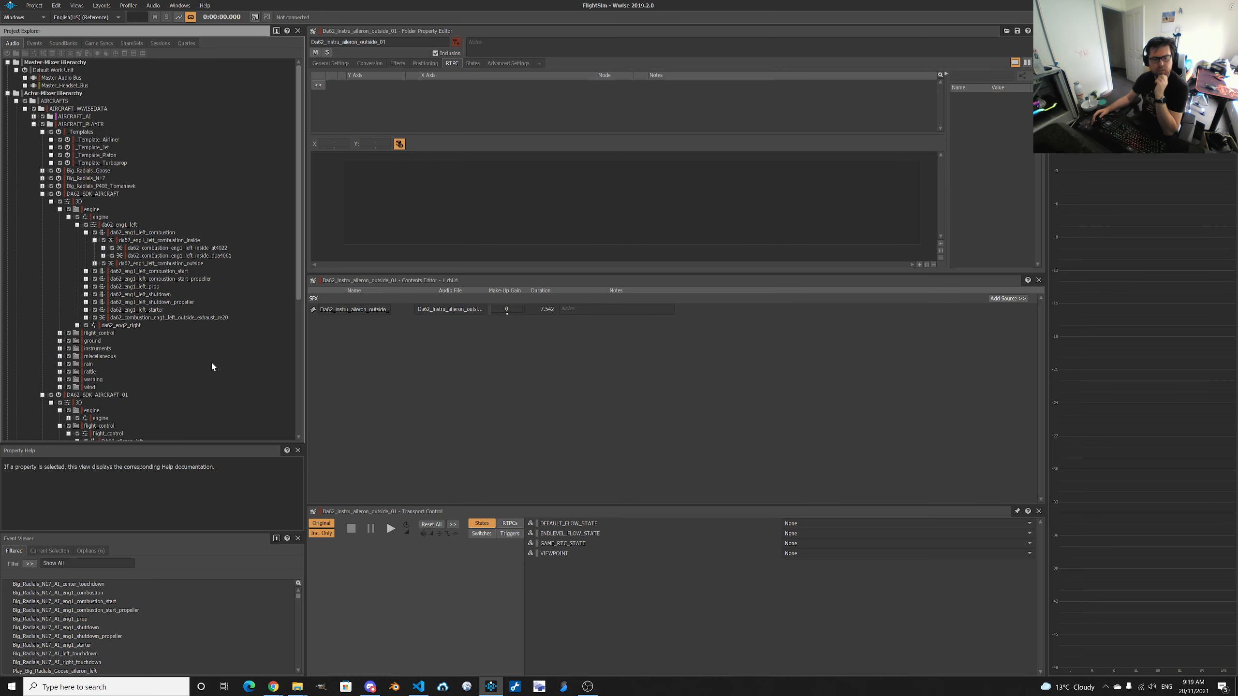
pyautogui.scroll(-5, 49, 380)
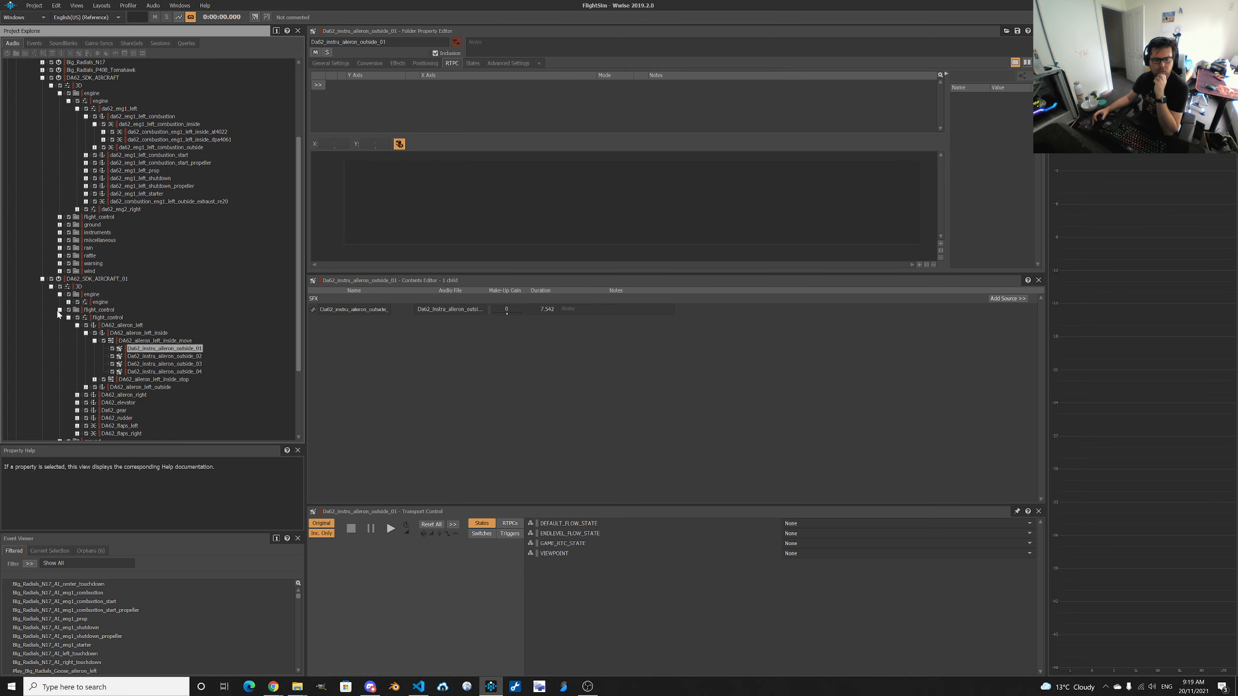
pyautogui.click(59, 312)
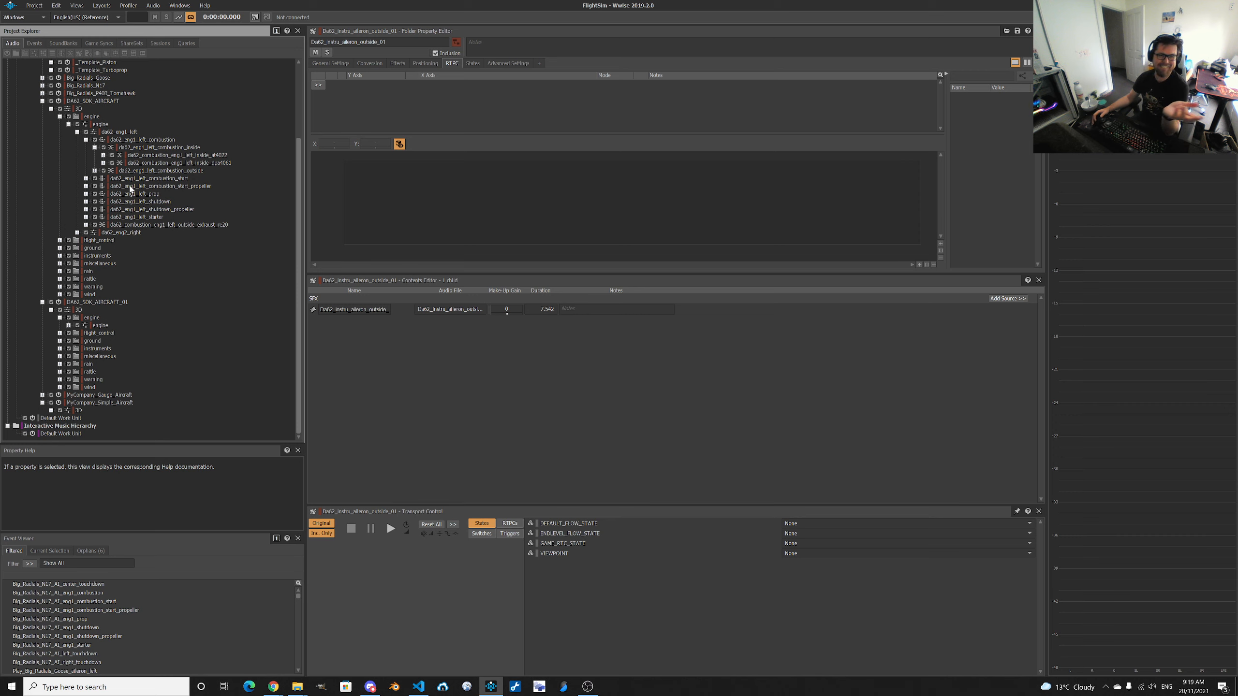
pyautogui.scroll(3, 123, 141)
pyautogui.click(43, 171)
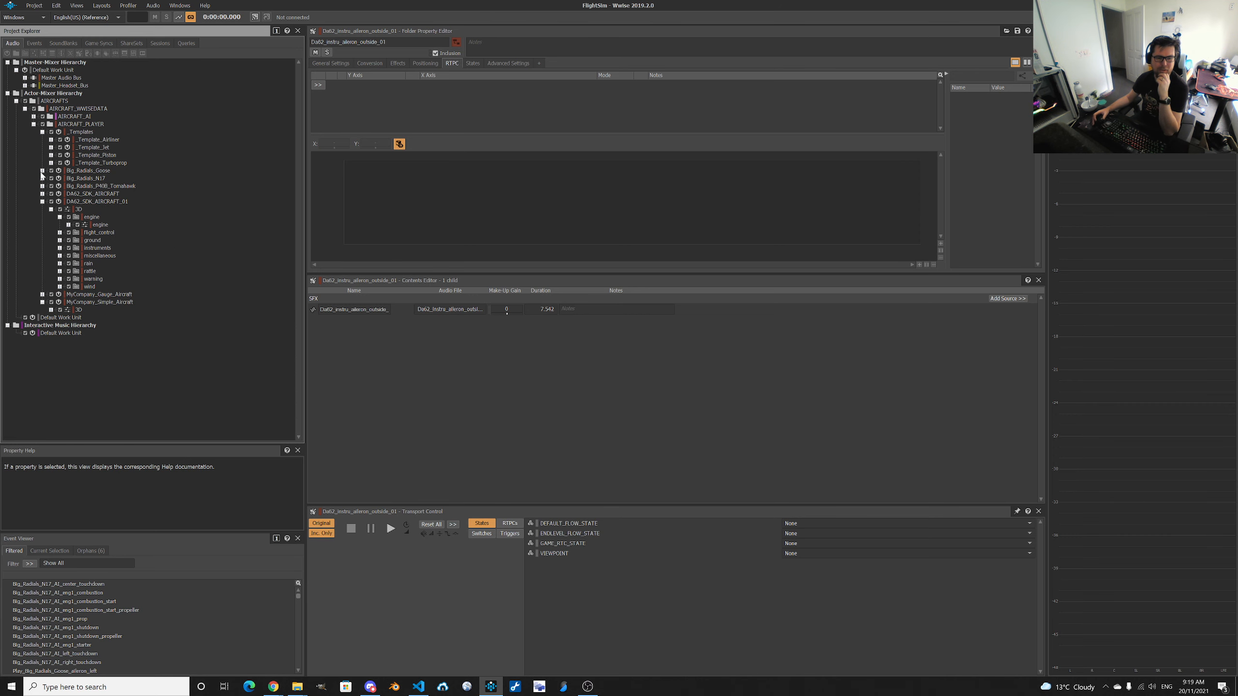
pyautogui.click(42, 170)
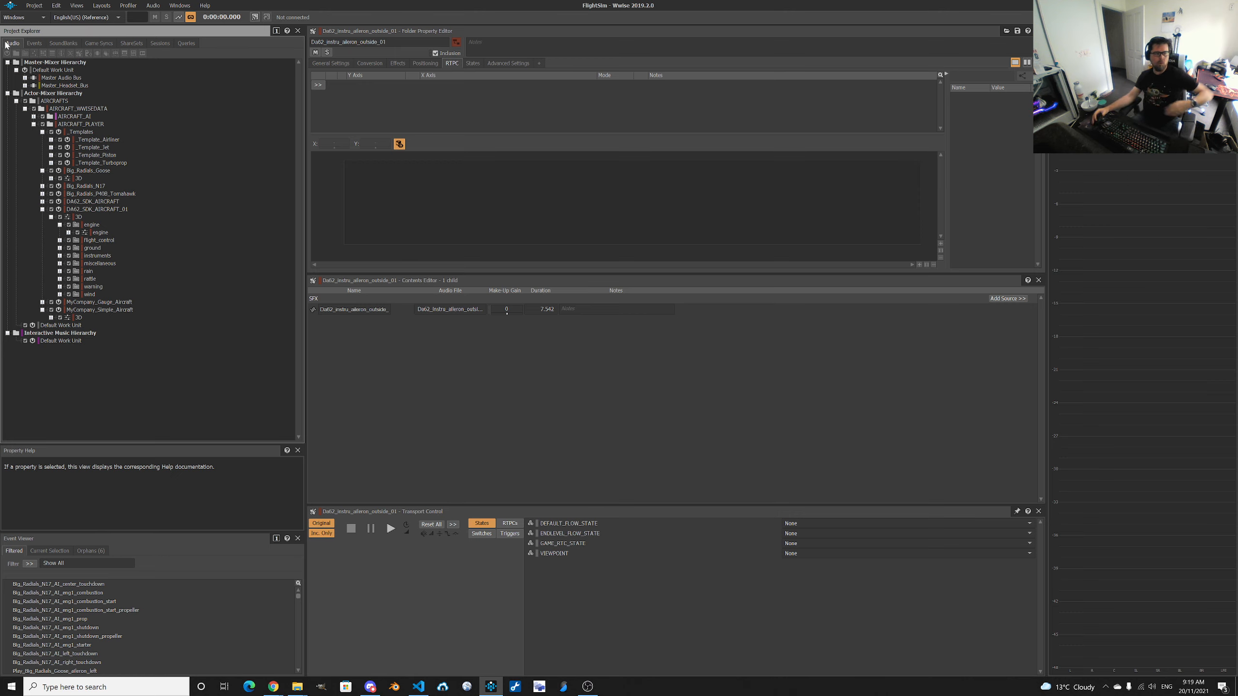
# In the project's events, collapse DA62_SDK_AIRCRAFT_AI and examine the target of Play_Big_Radials_Goose_alternator_switch_off.
pyautogui.click(34, 44)
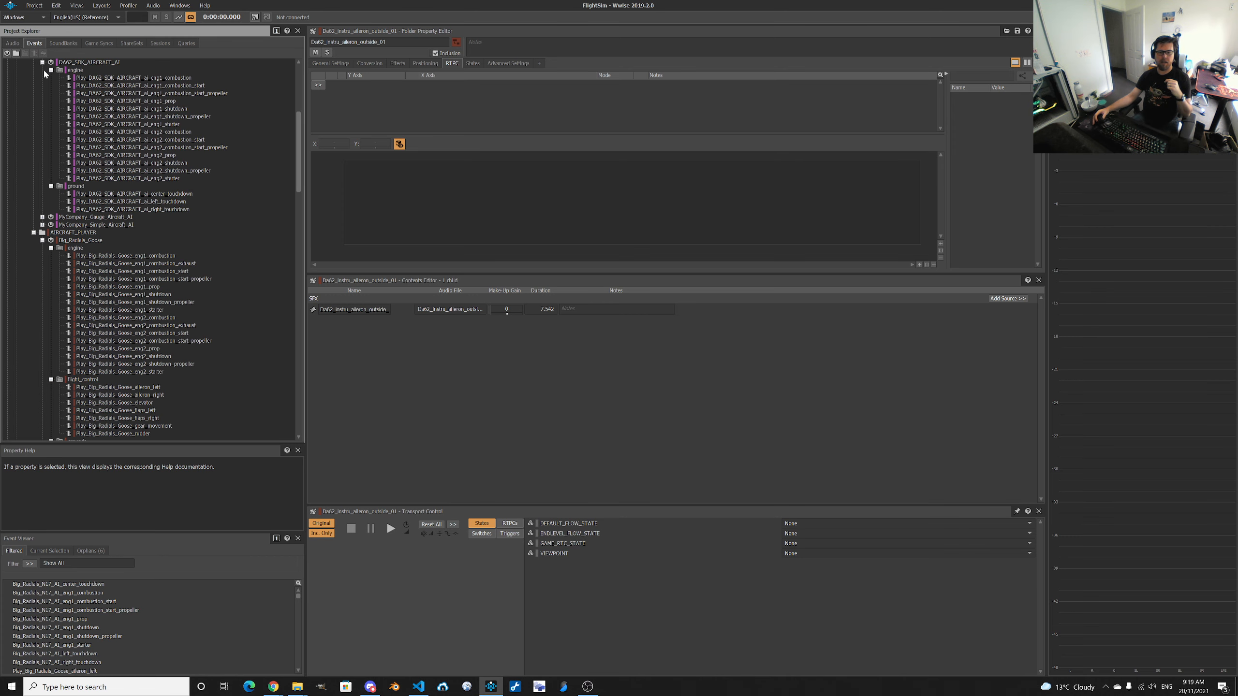
pyautogui.click(42, 62)
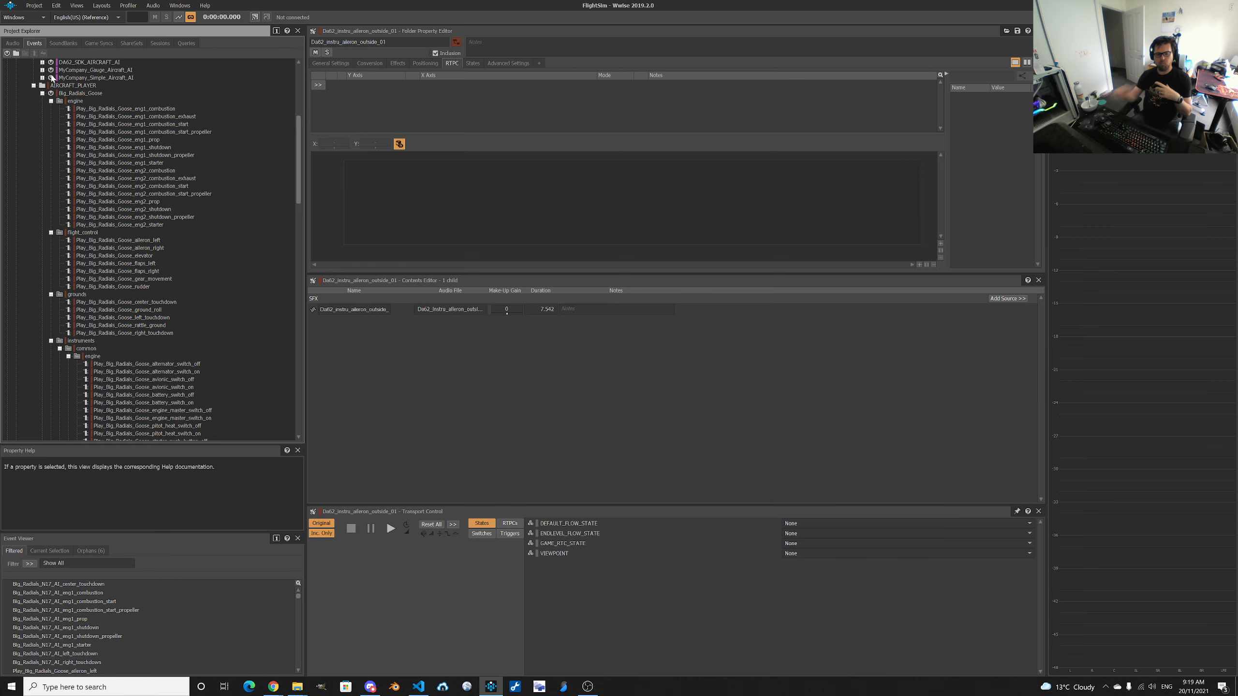
pyautogui.click(167, 365)
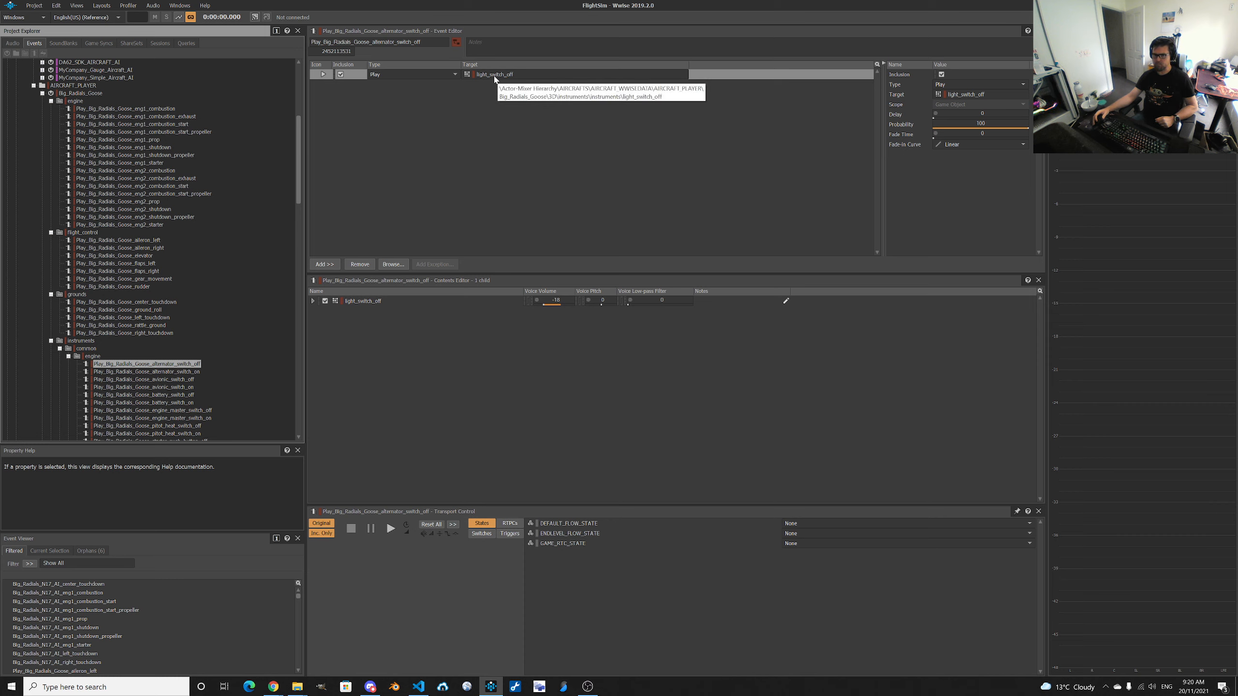
# Look through the instrument sounds of DA62_SDK_AIRCRAFT_01 in the audio hierarchy, and collapse that work unit.
pyautogui.click(8, 44)
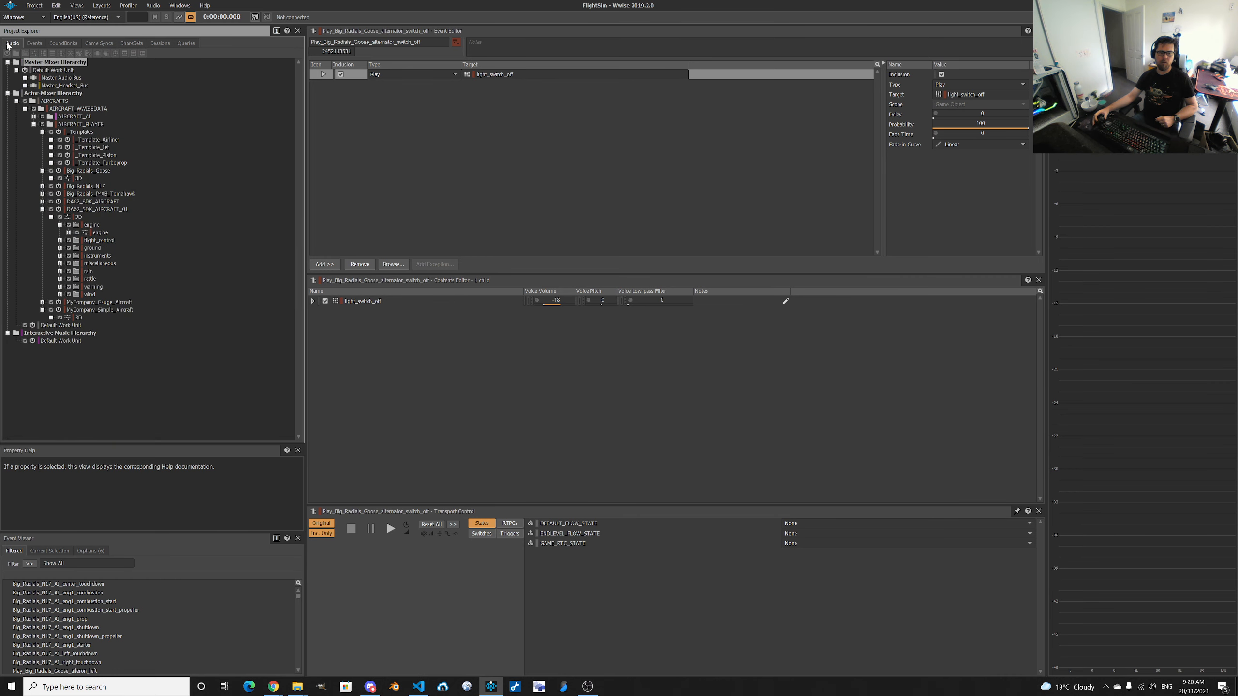
pyautogui.click(60, 256)
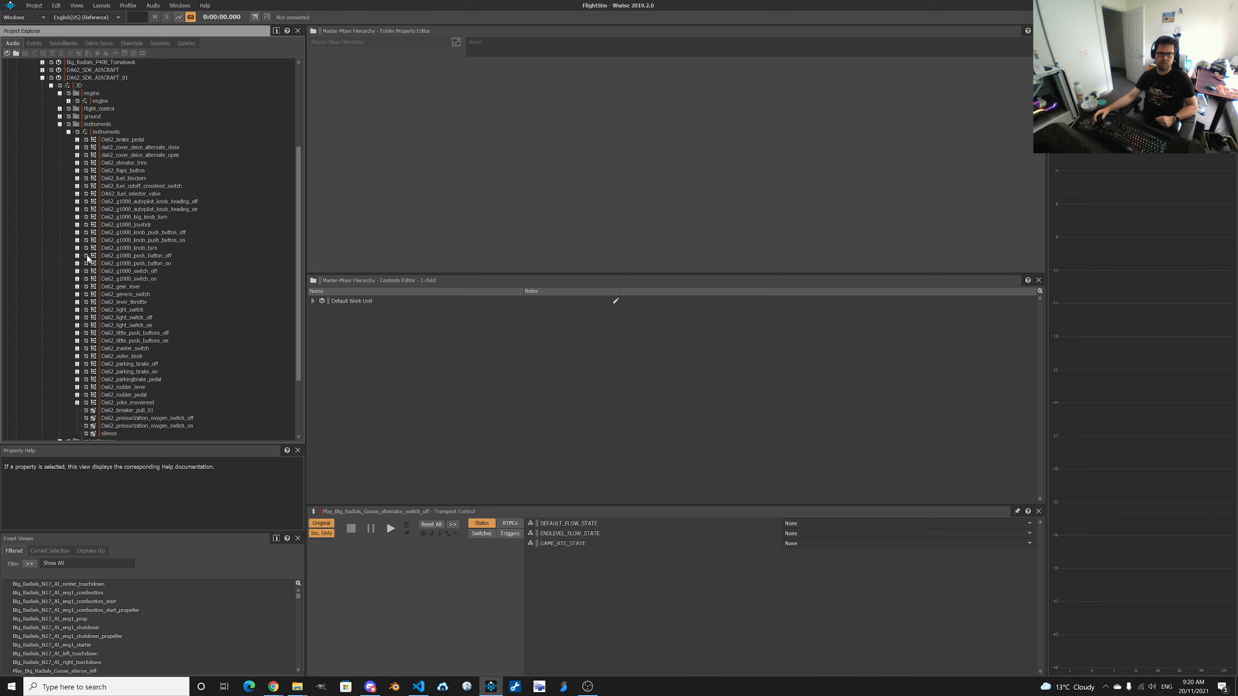
pyautogui.scroll(2, 136, 191)
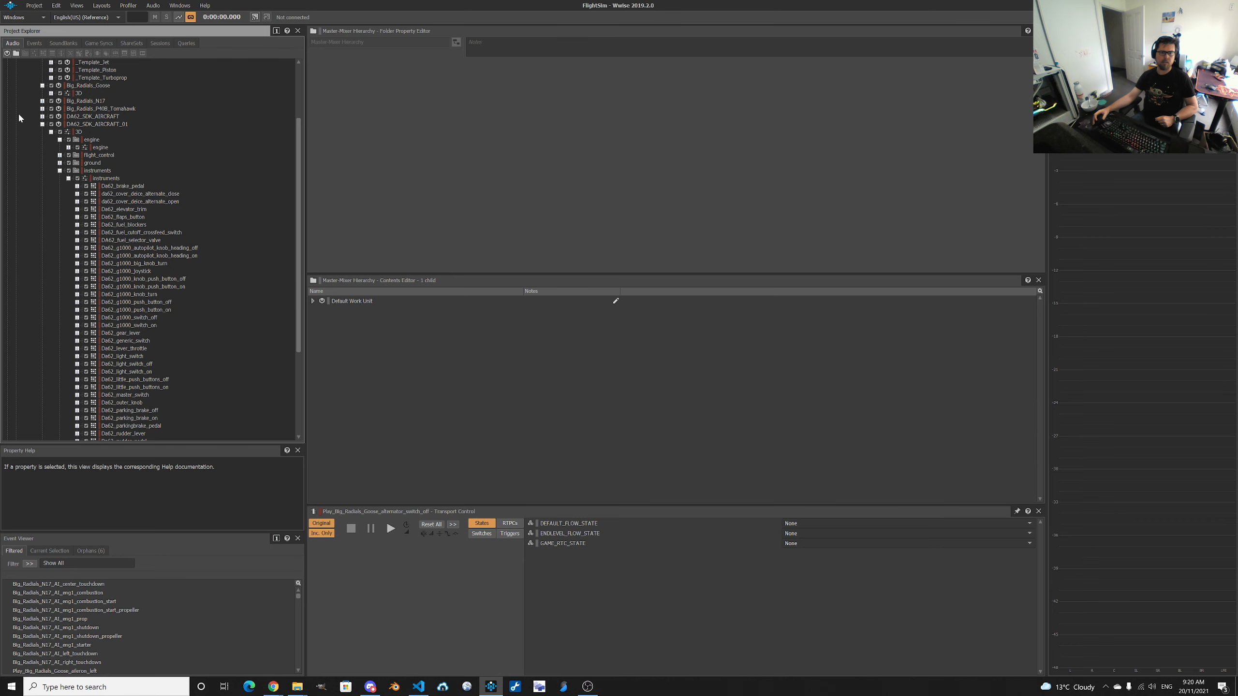
pyautogui.click(42, 124)
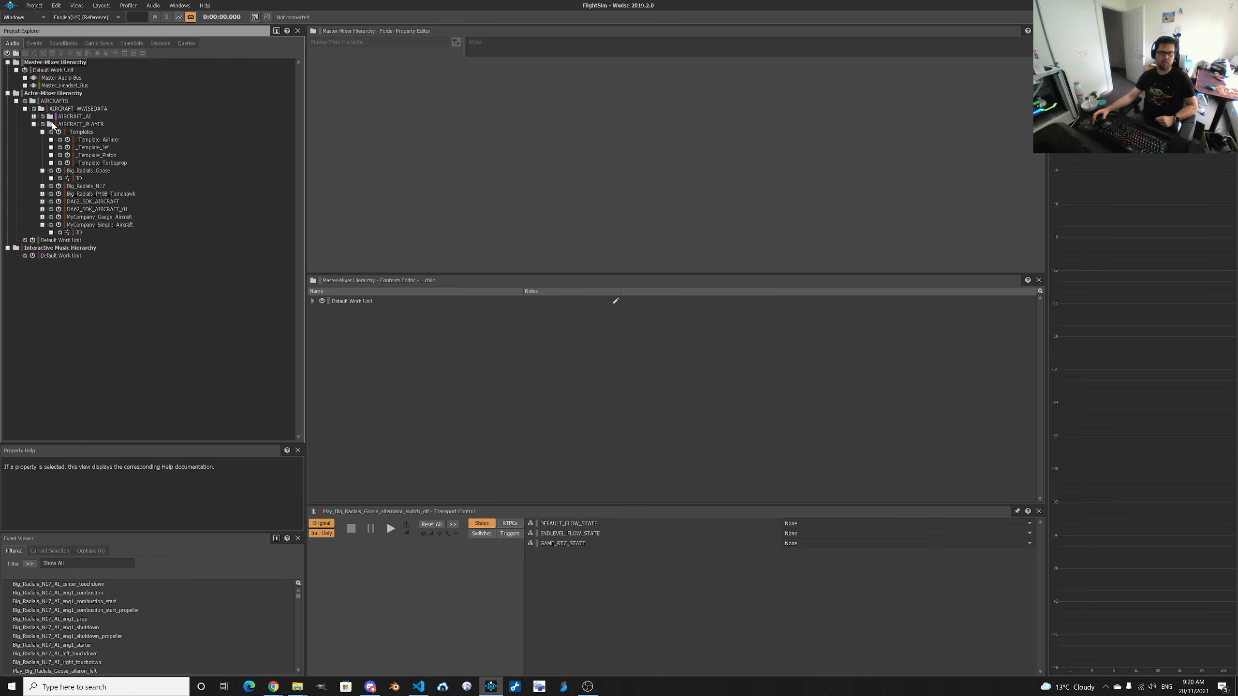
# Expand the Goose's instruments and examine the samples in its light_switch_off and light_switch_on containers.
pyautogui.click(51, 179)
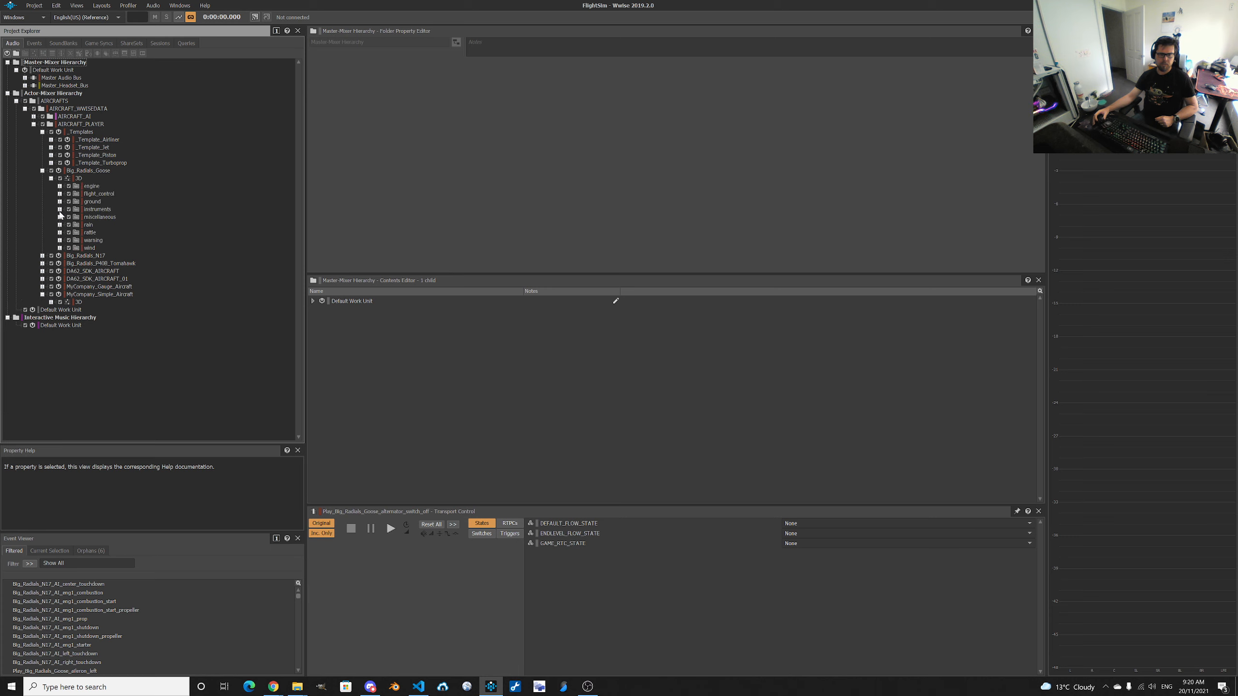
pyautogui.click(59, 210)
pyautogui.scroll(-4, 91, 219)
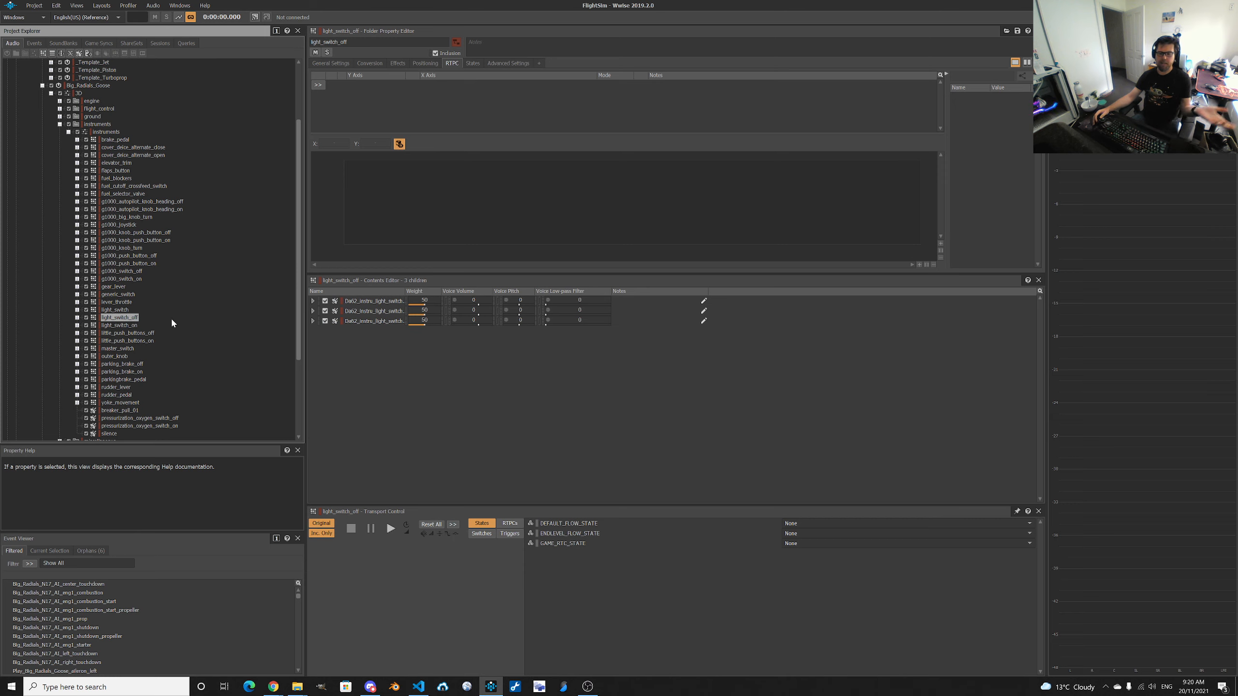
pyautogui.click(78, 318)
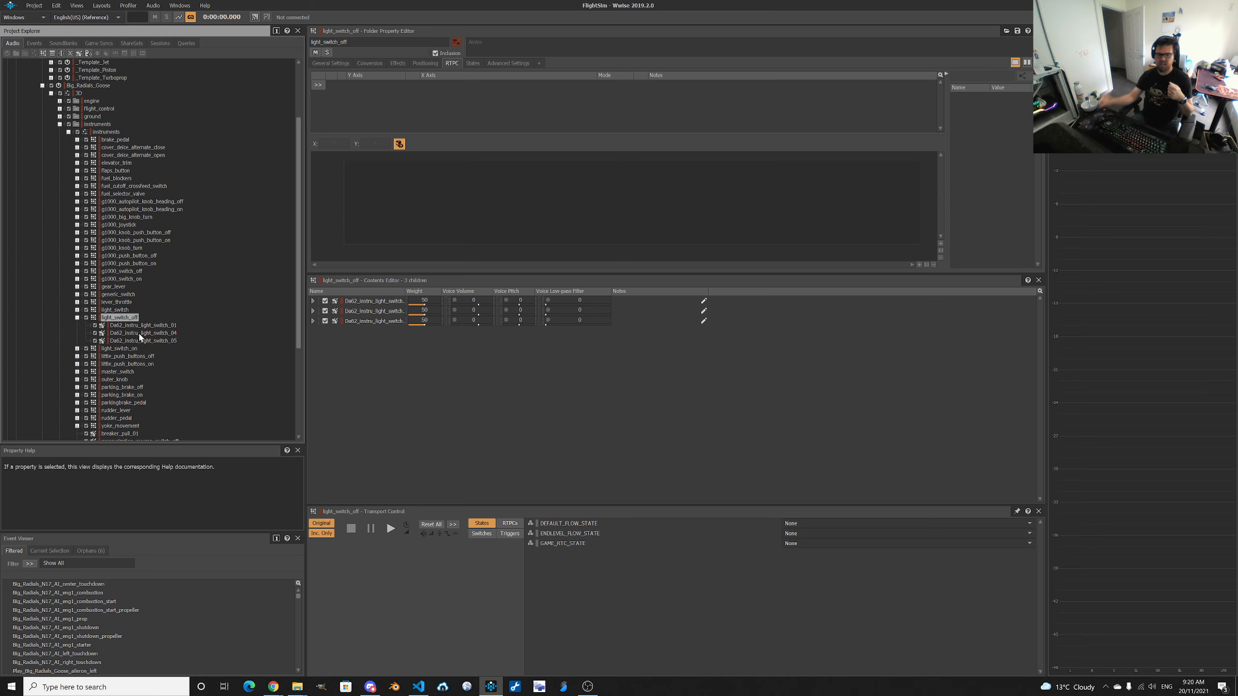
pyautogui.click(118, 349)
pyautogui.click(77, 350)
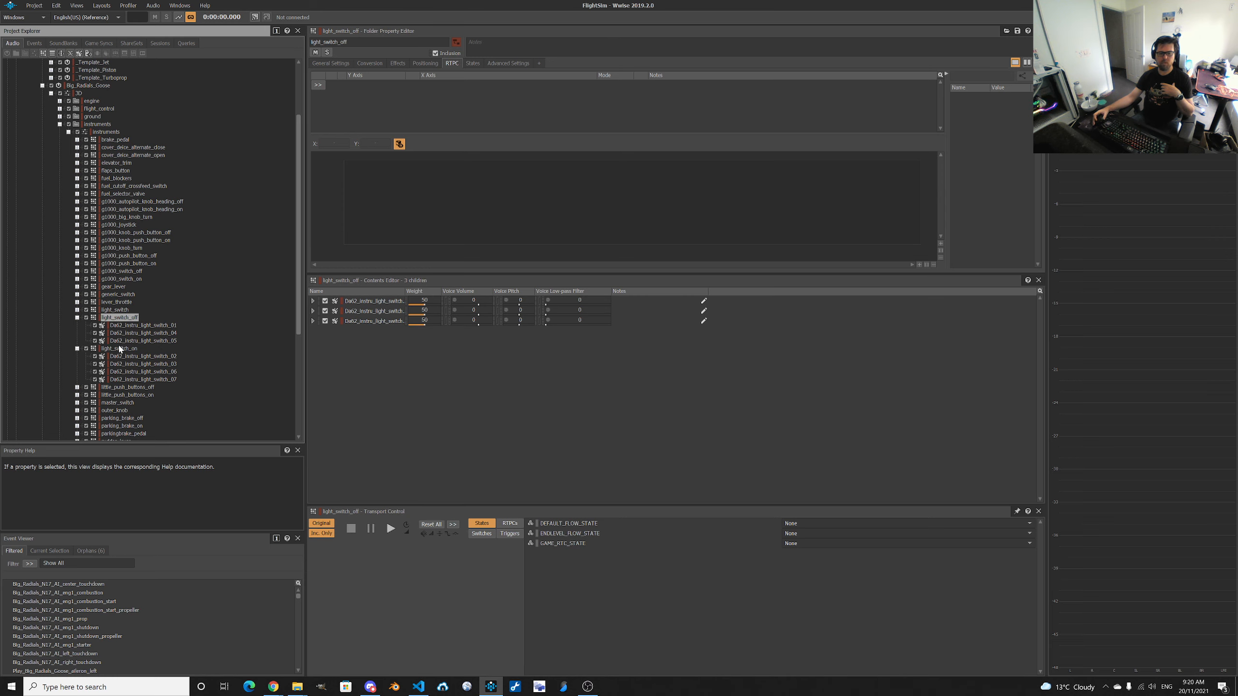
# Examine the targets of the Goose's alternator_switch_on, avionic_switch_on and battery_switch_on events.
pyautogui.click(34, 43)
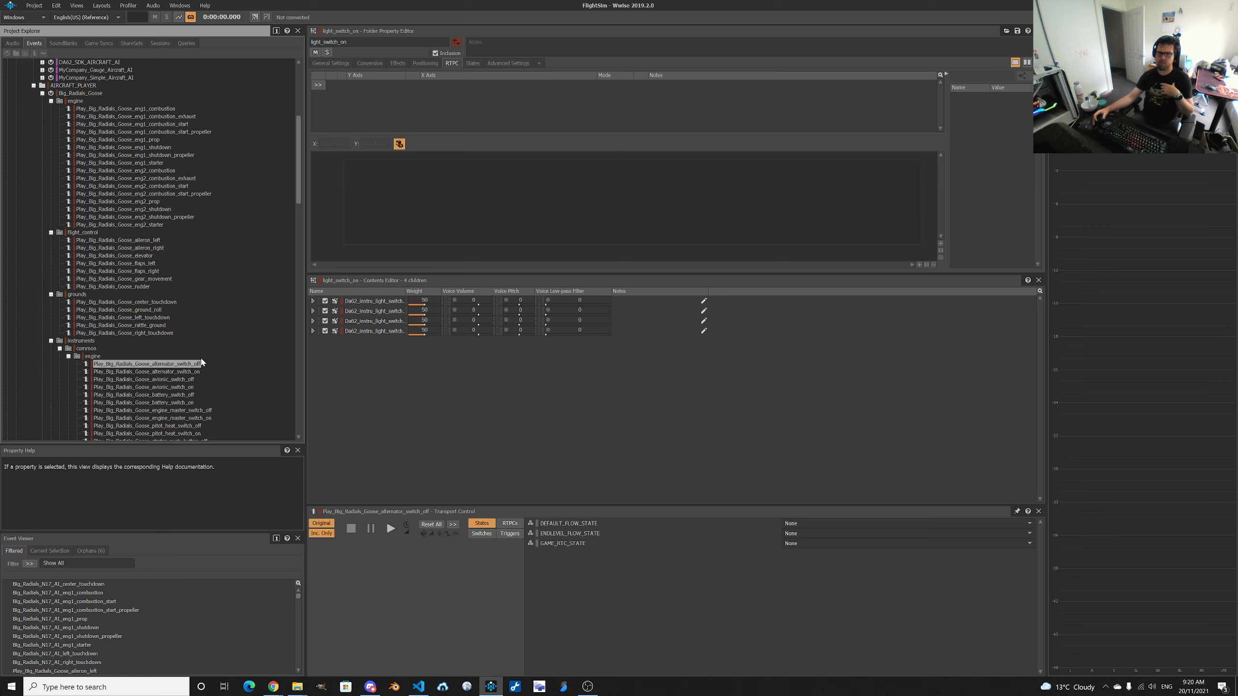
pyautogui.click(174, 373)
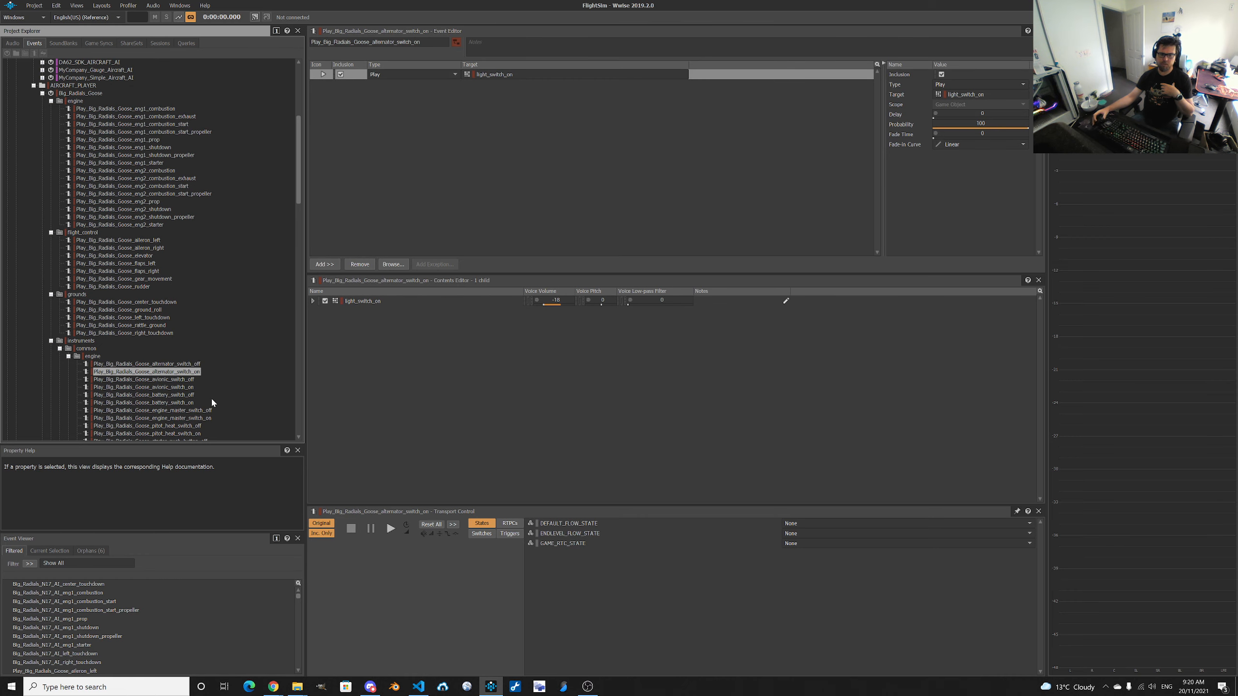
pyautogui.click(171, 388)
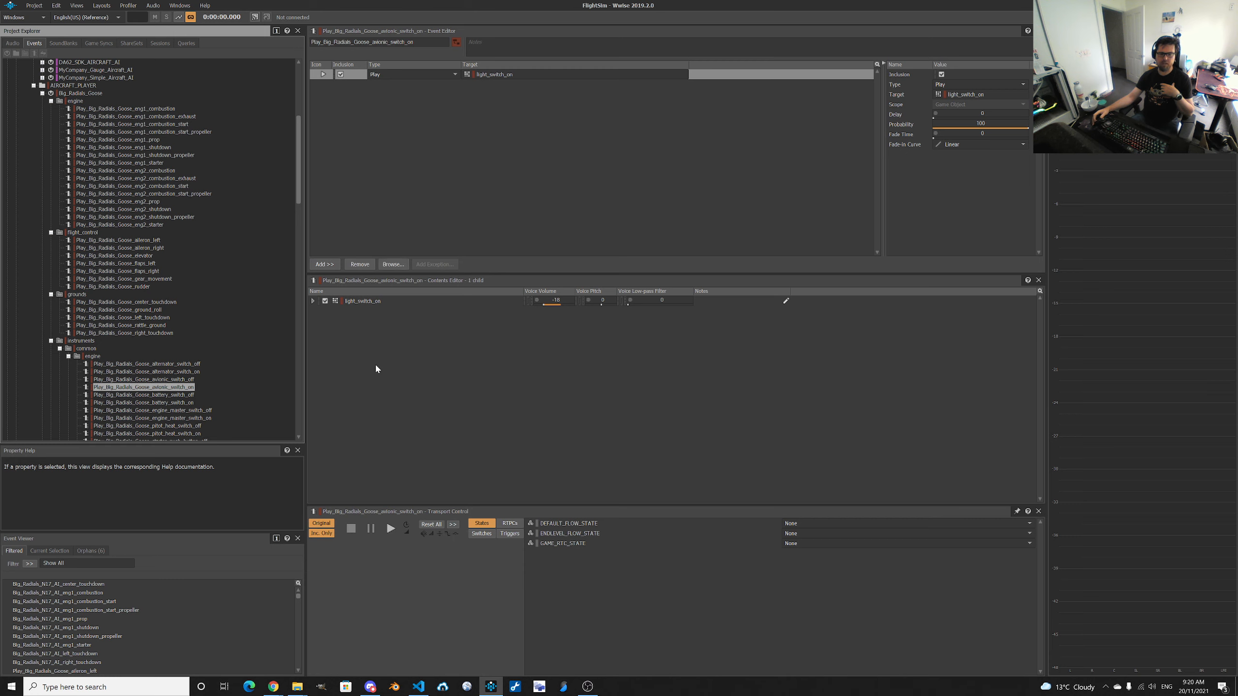
pyautogui.click(168, 403)
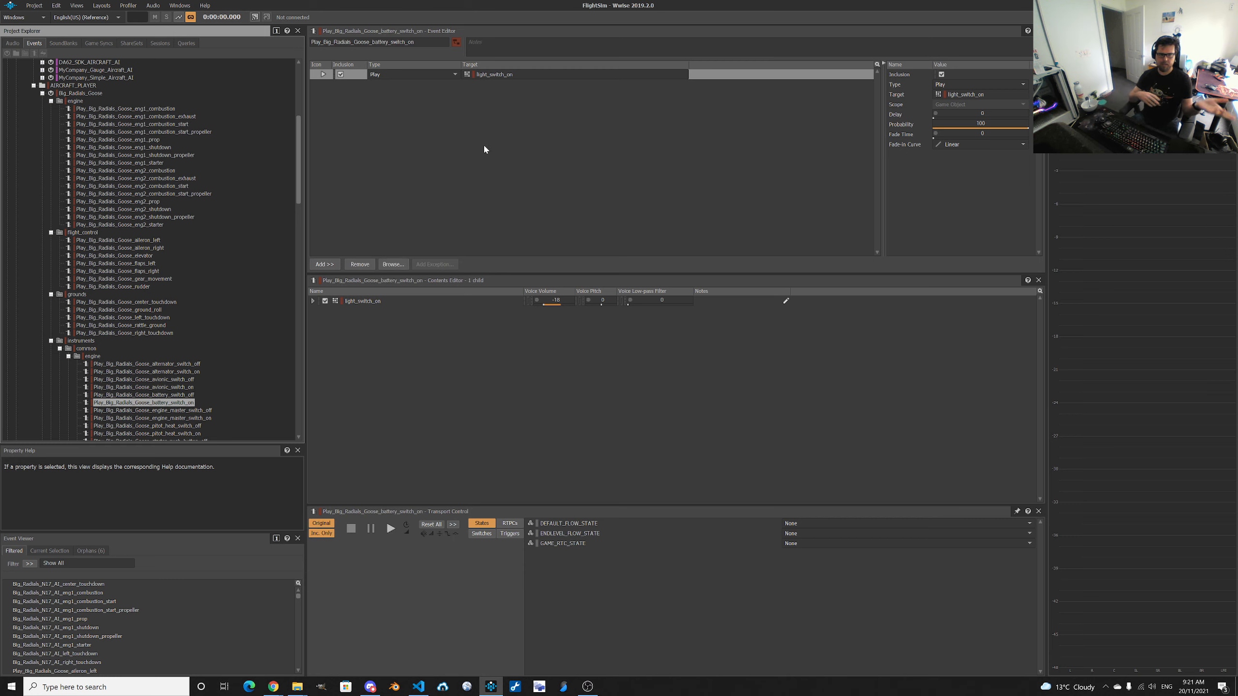
# Look through the aircraft and AI SoundBanks in the Big_Radials work unit.
pyautogui.click(64, 43)
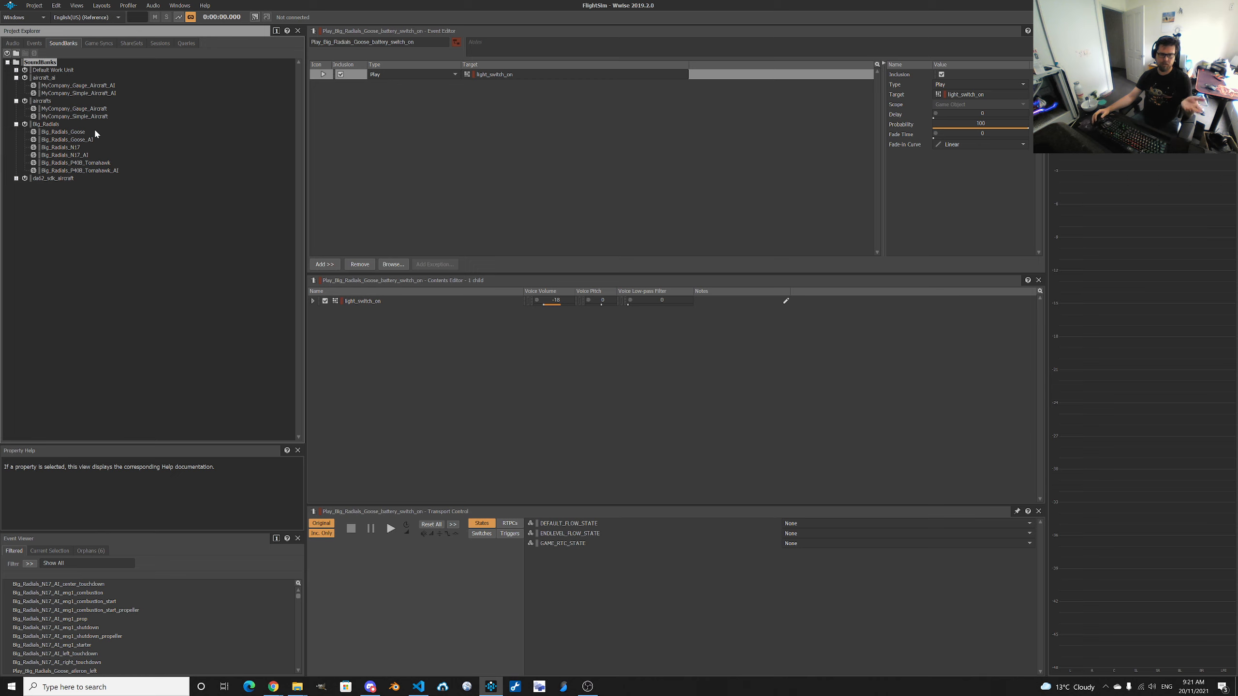
pyautogui.click(51, 126)
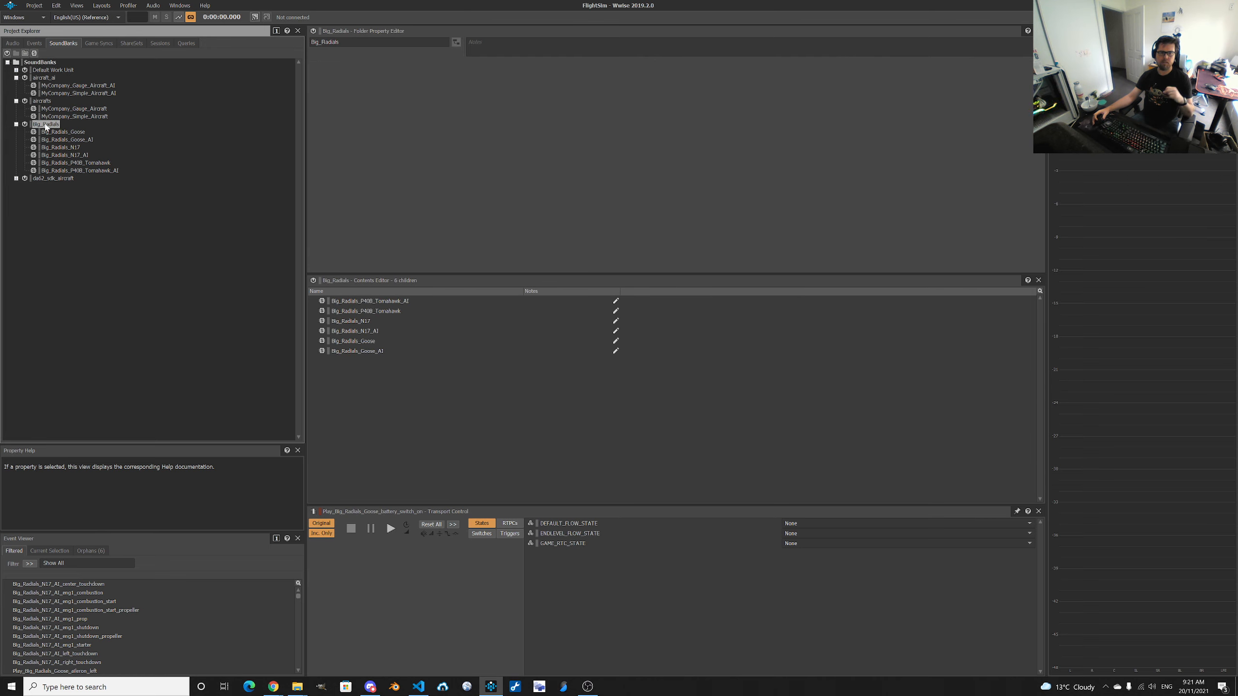
pyautogui.click(72, 133)
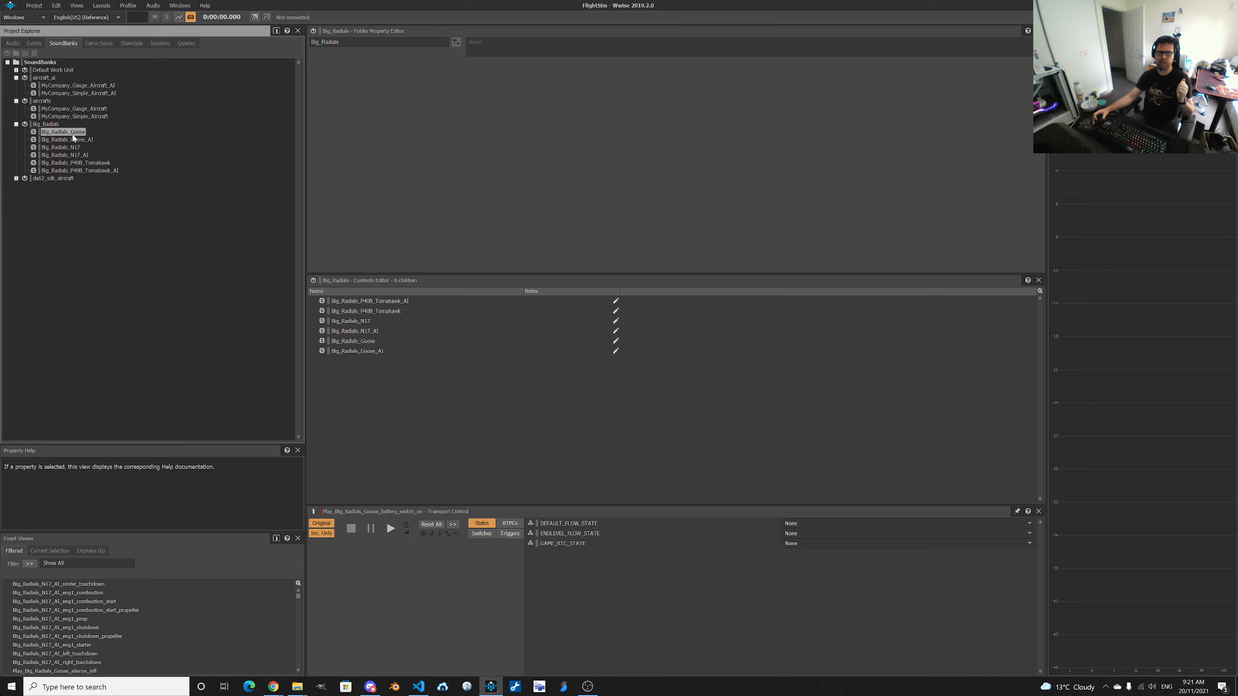
pyautogui.press('Down')
pyautogui.press('Down')
pyautogui.press('Down')
pyautogui.press('Down')
pyautogui.press('Down')
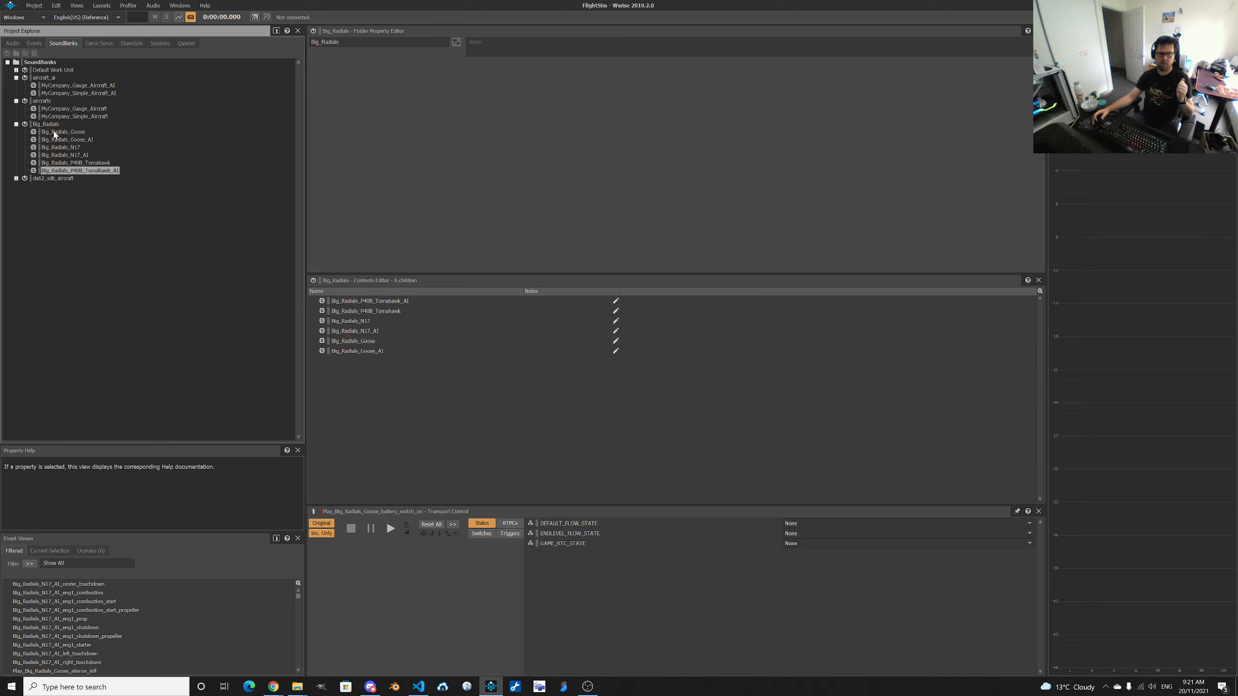
pyautogui.click(47, 124)
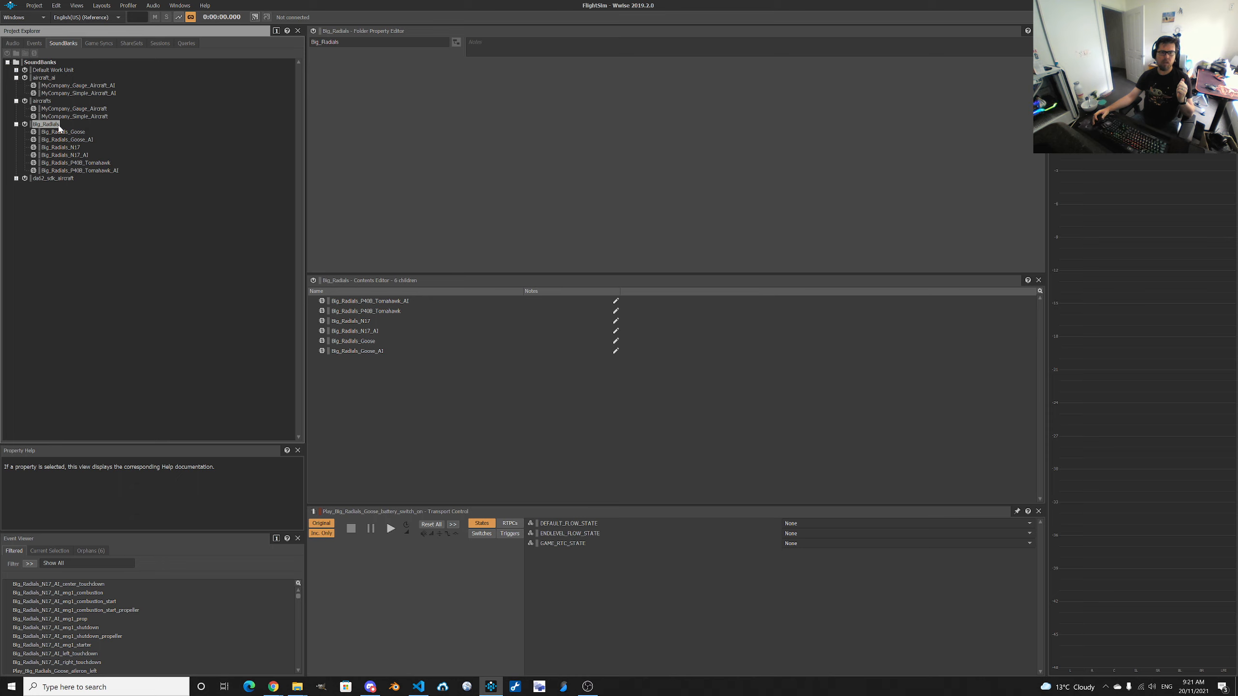
# View the Designer, Profiler and SoundBank layouts in turn, finishing in the SoundBank layout.
pyautogui.click(105, 5)
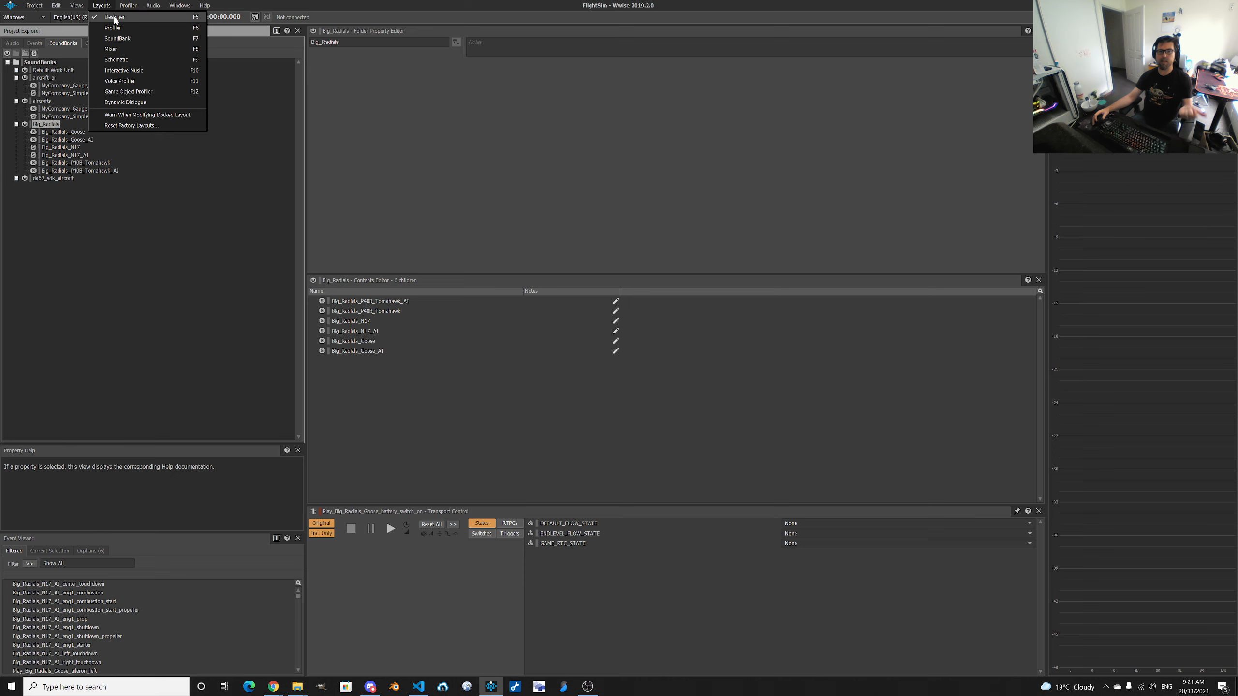
pyautogui.click(120, 38)
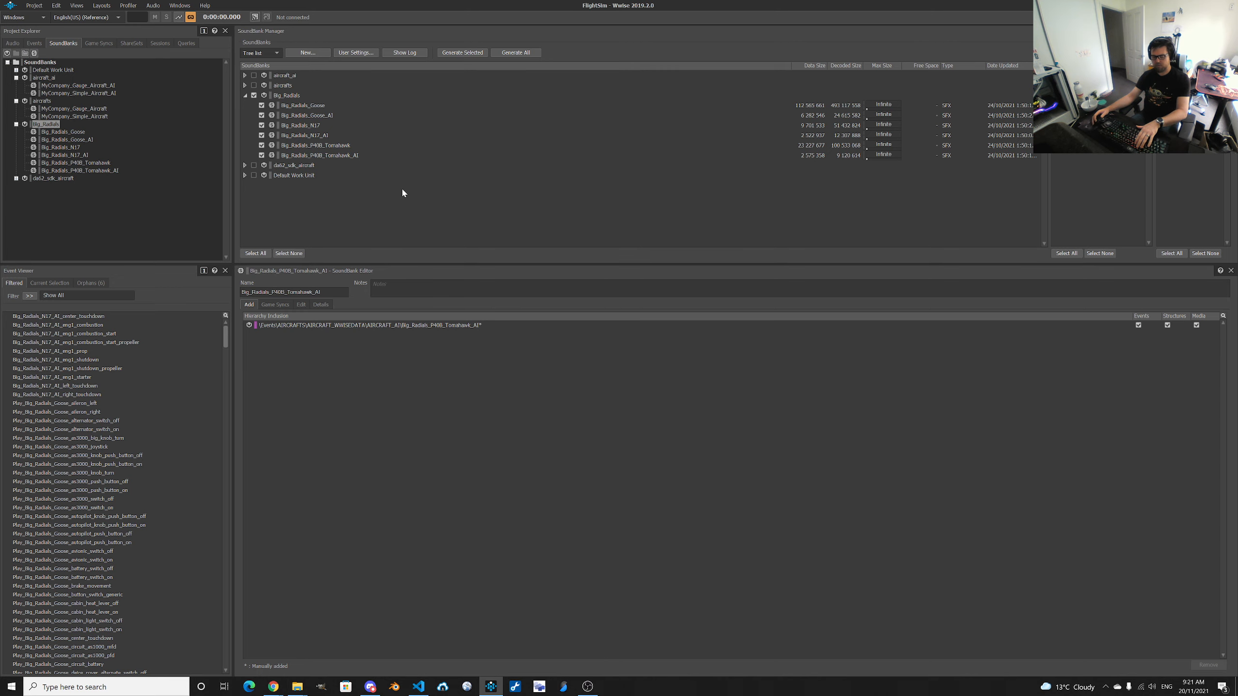
pyautogui.press('F5')
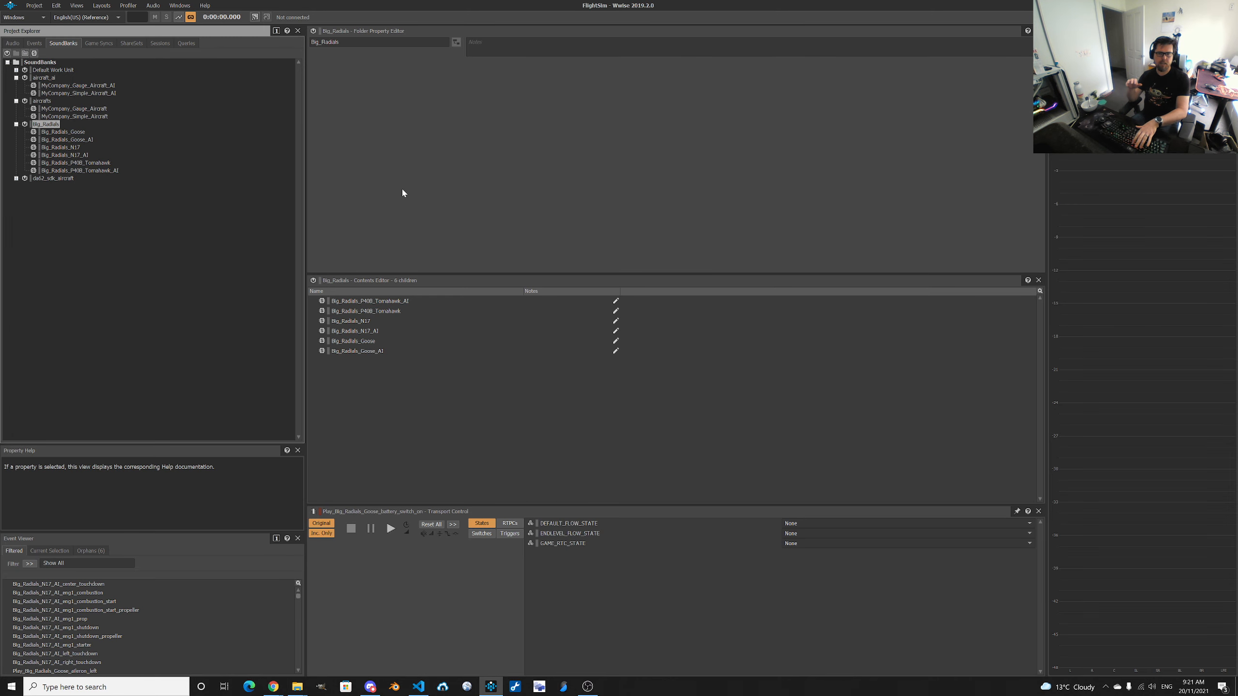
pyautogui.press('F6')
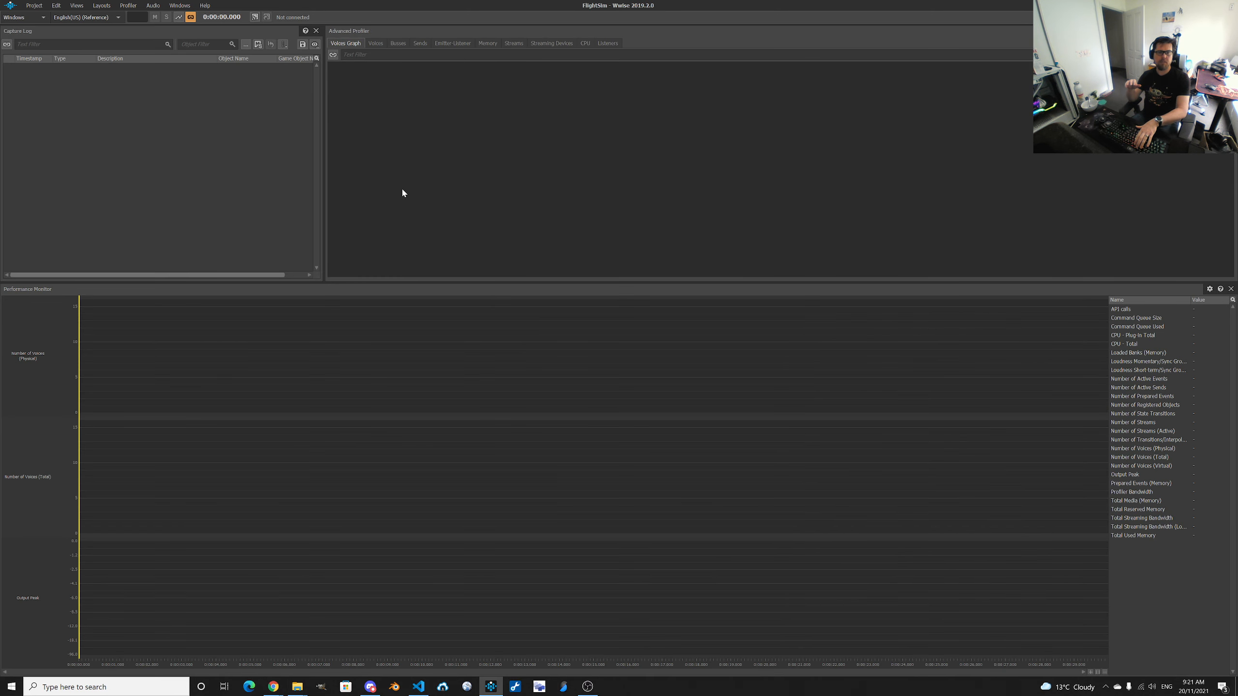
pyautogui.press('F7')
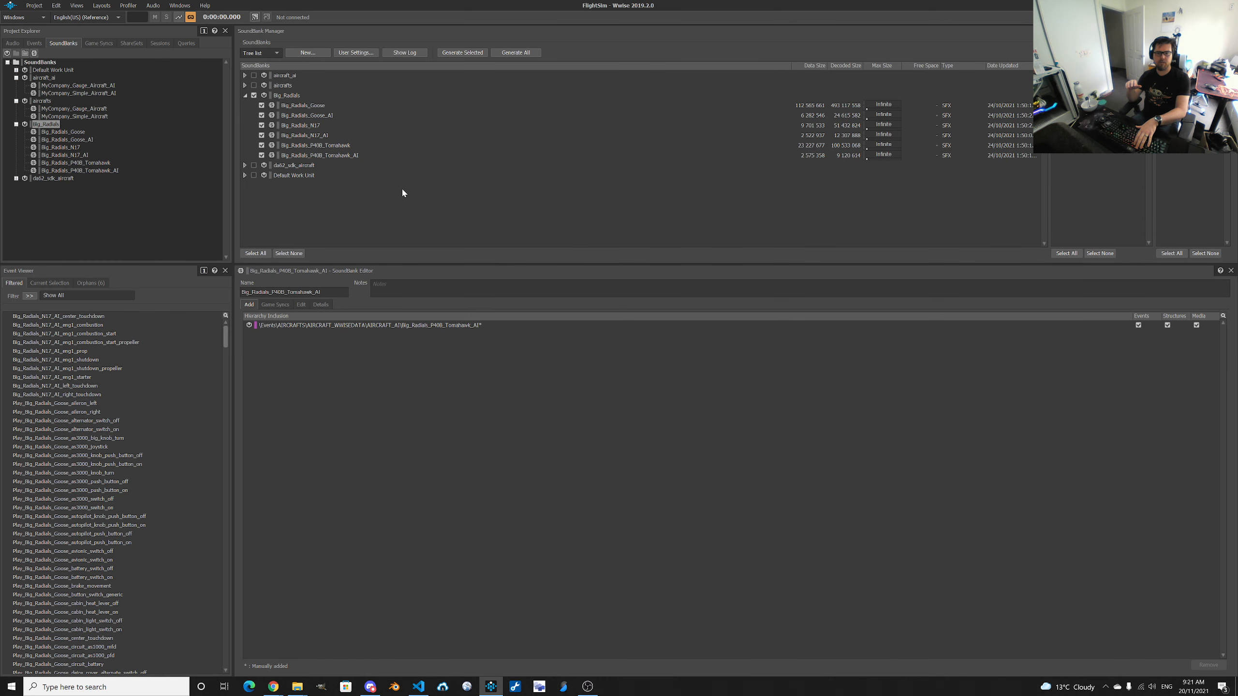
pyautogui.press('F5')
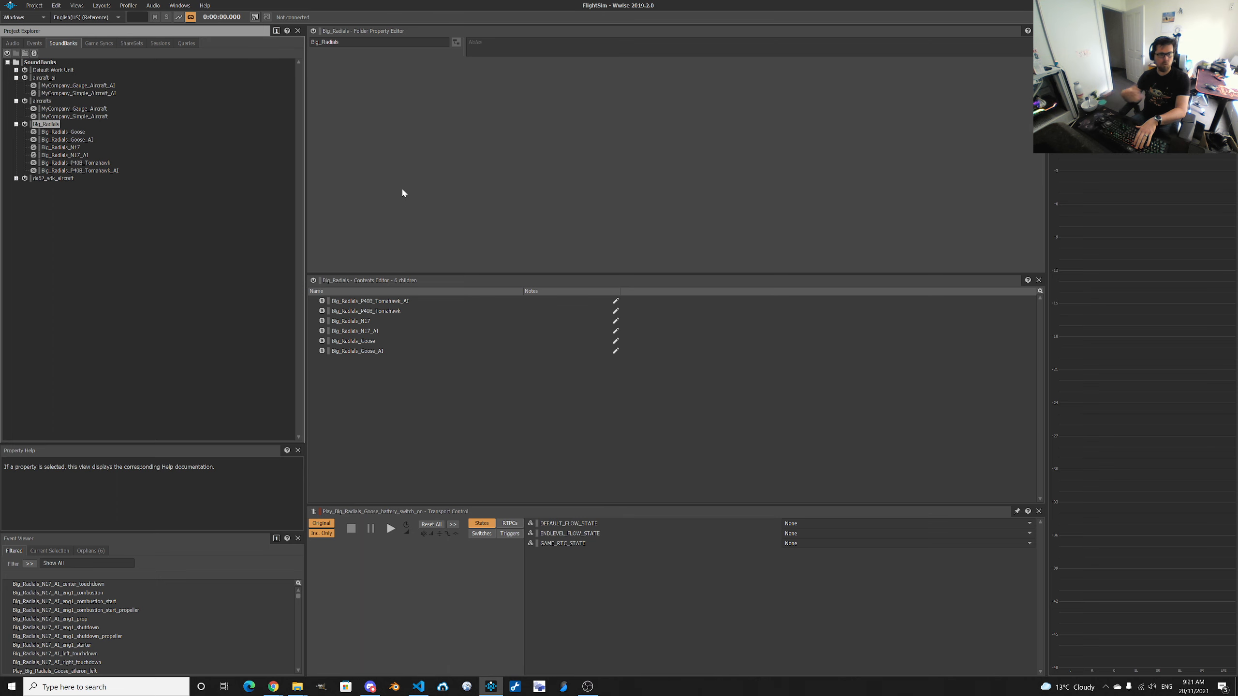
pyautogui.press('F6')
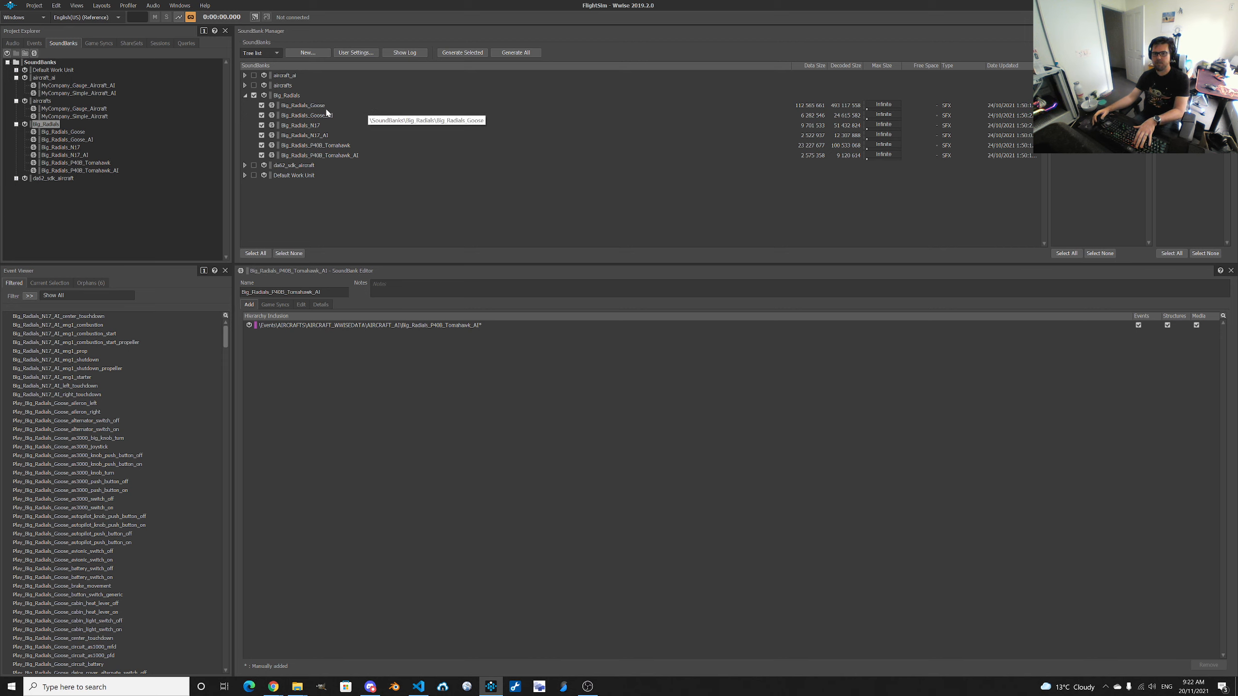
# Examine which event work units the Big_Radials_Goose and Big_Radials_Goose_AI SoundBanks include.
pyautogui.click(312, 107)
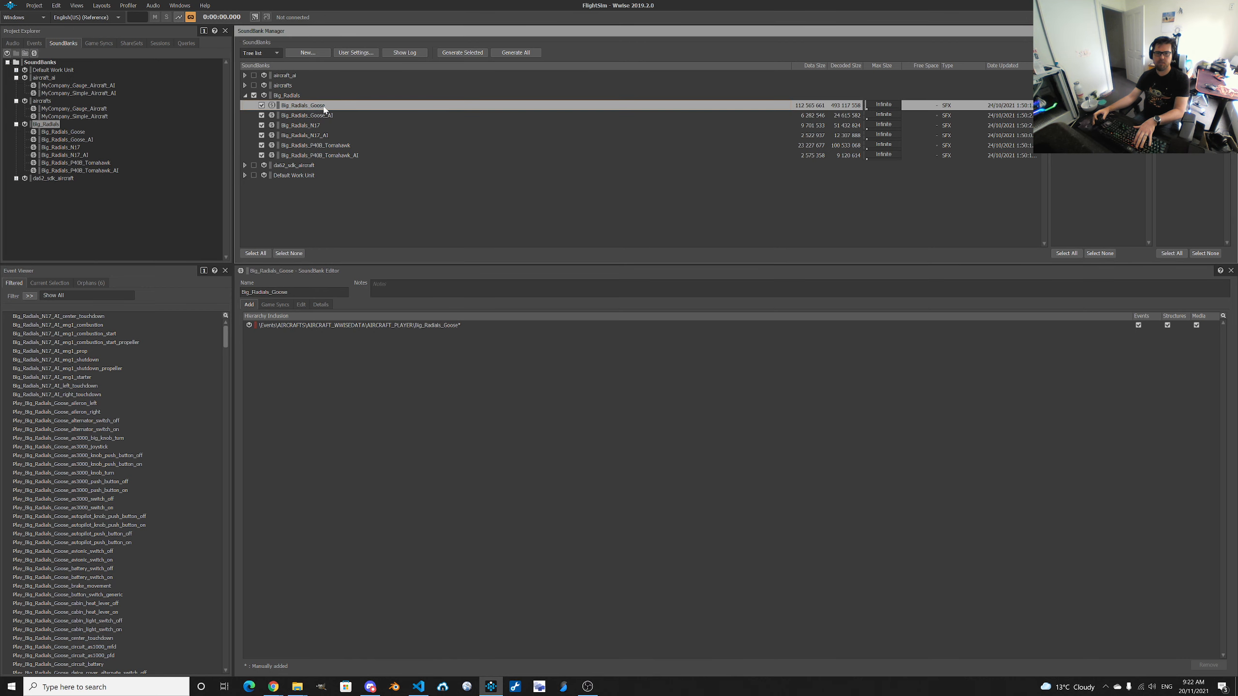
pyautogui.click(332, 115)
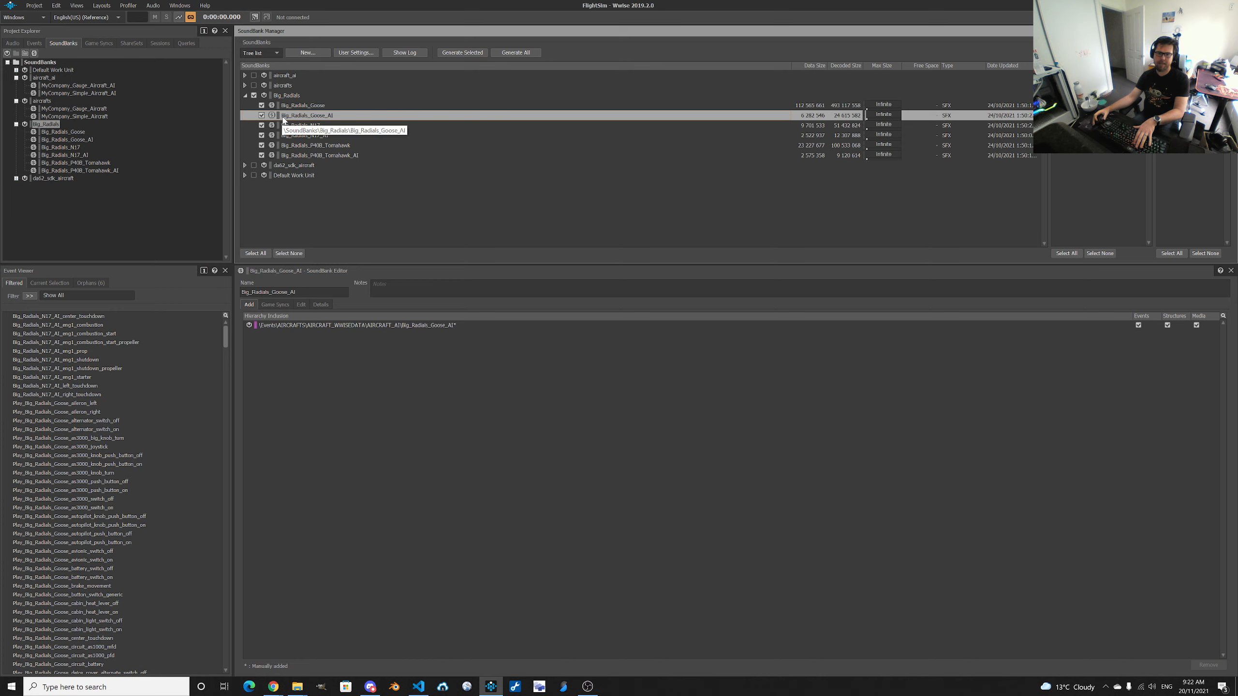
pyautogui.click(335, 106)
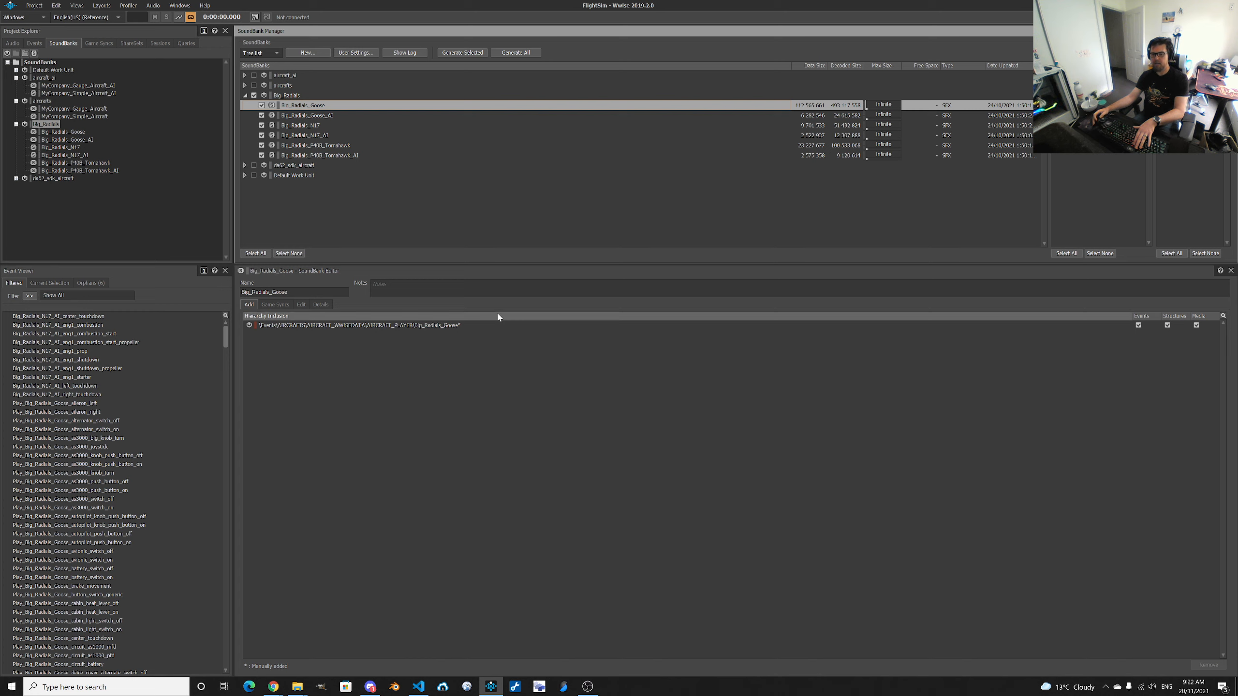
# In the project's events, collapse AIRCRAFT_AI and compare the Goose's player event work unit with its SoundBank inclusions.
pyautogui.click(34, 44)
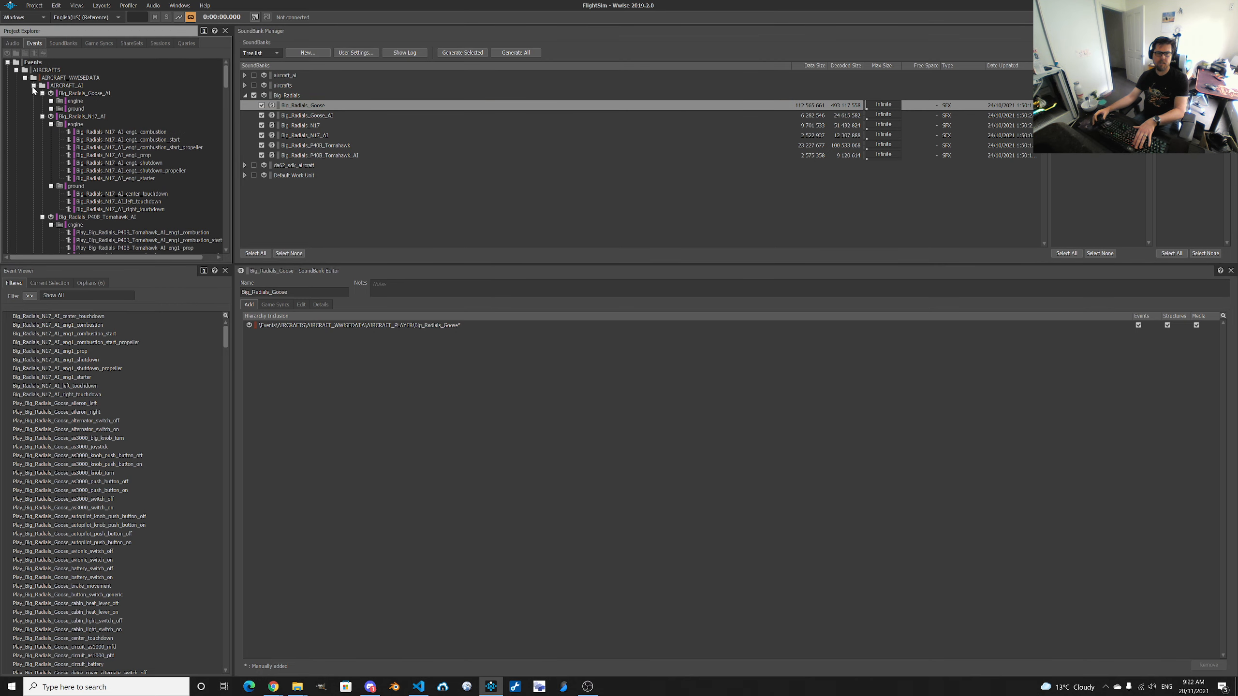
pyautogui.click(34, 85)
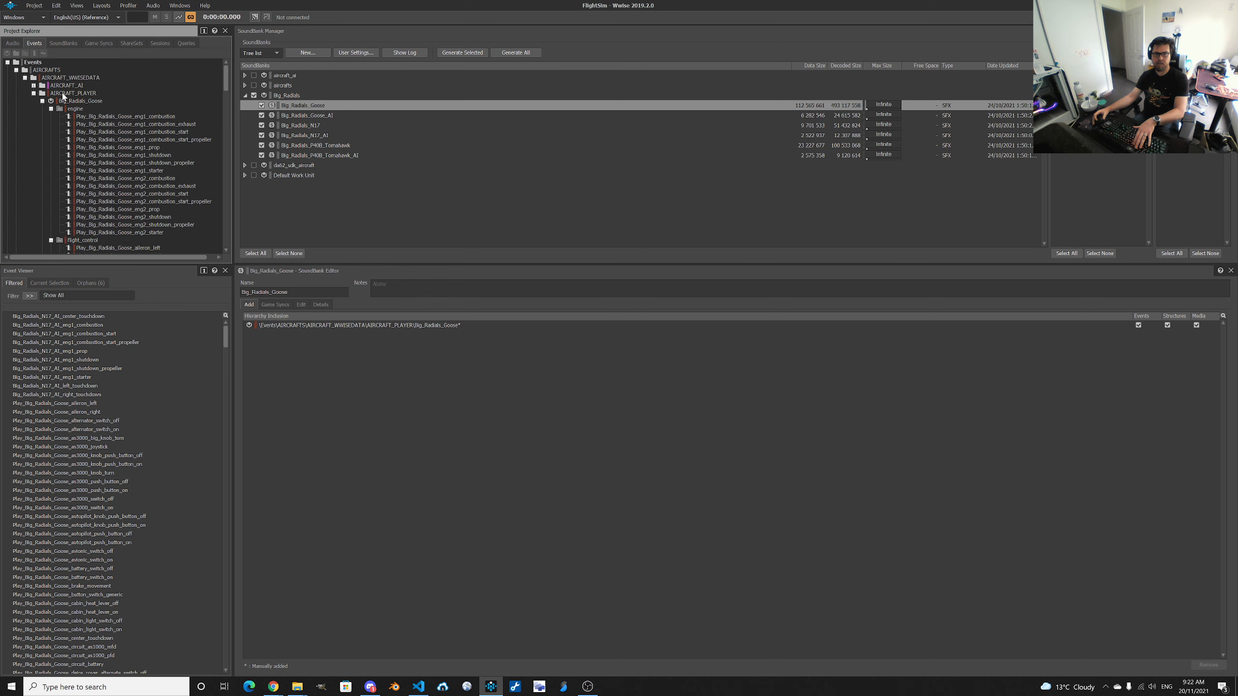
pyautogui.click(301, 116)
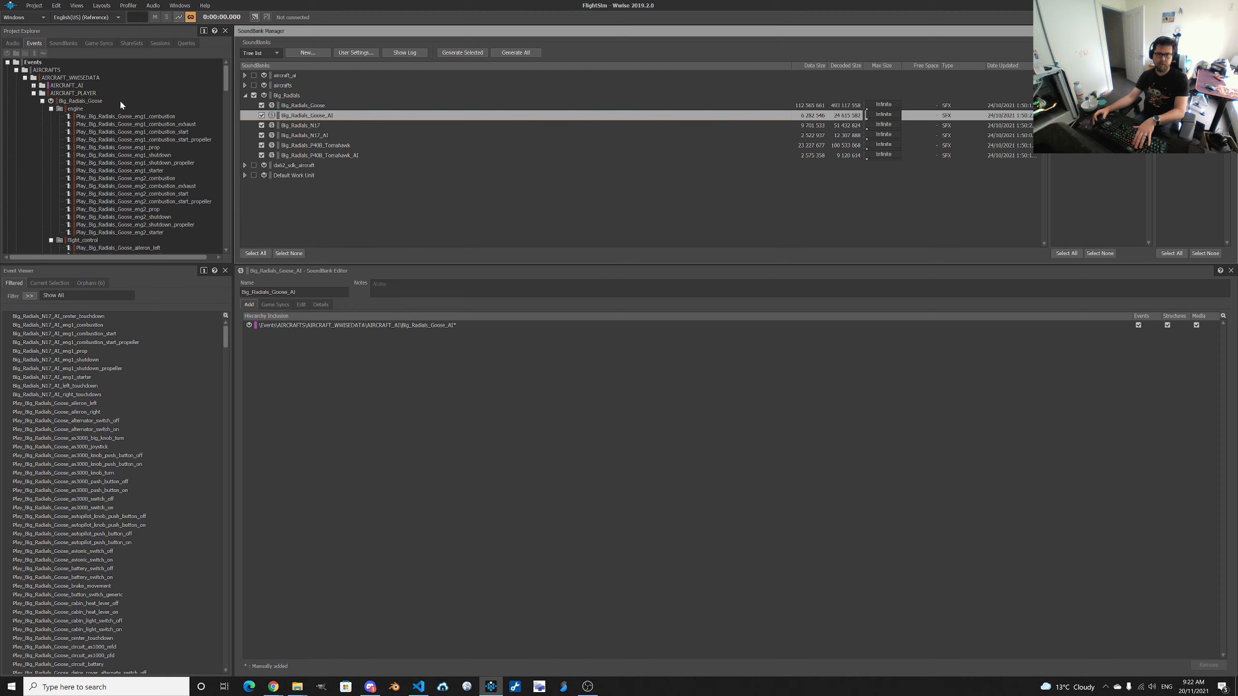
pyautogui.click(312, 105)
pyautogui.click(139, 101)
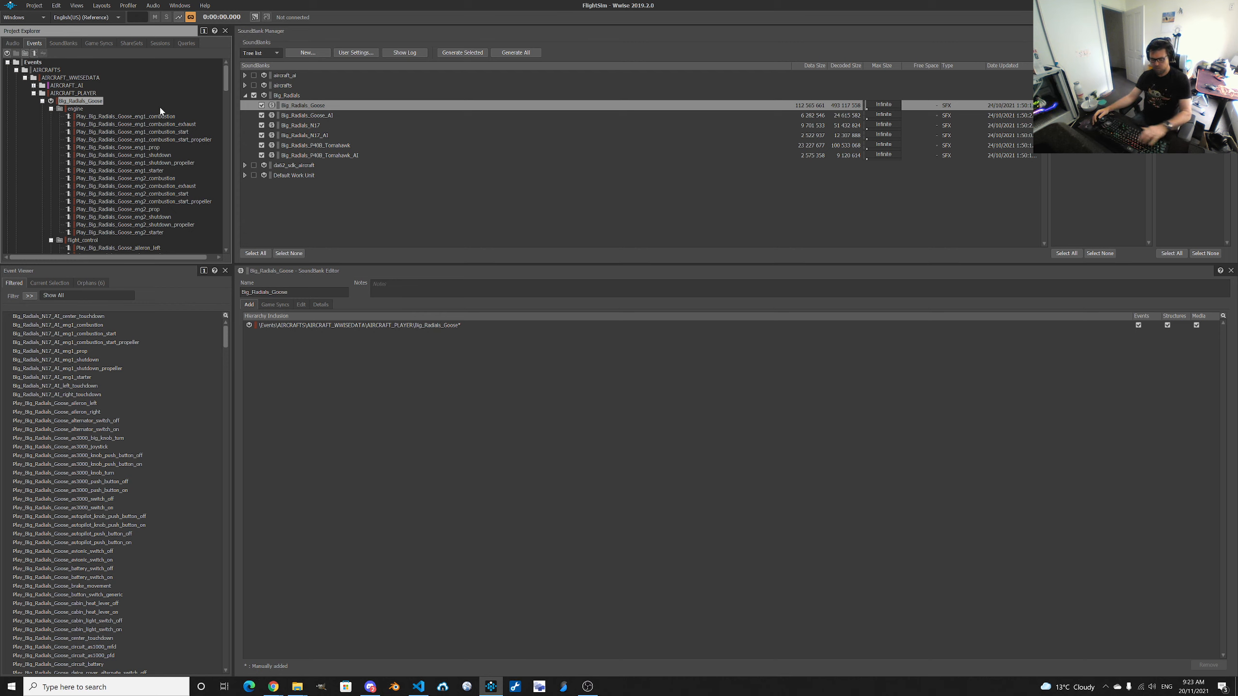
# Return to the Designer layout and compare the Big_Radials_Goose work unit between the events and the audio hierarchy.
pyautogui.press('F5')
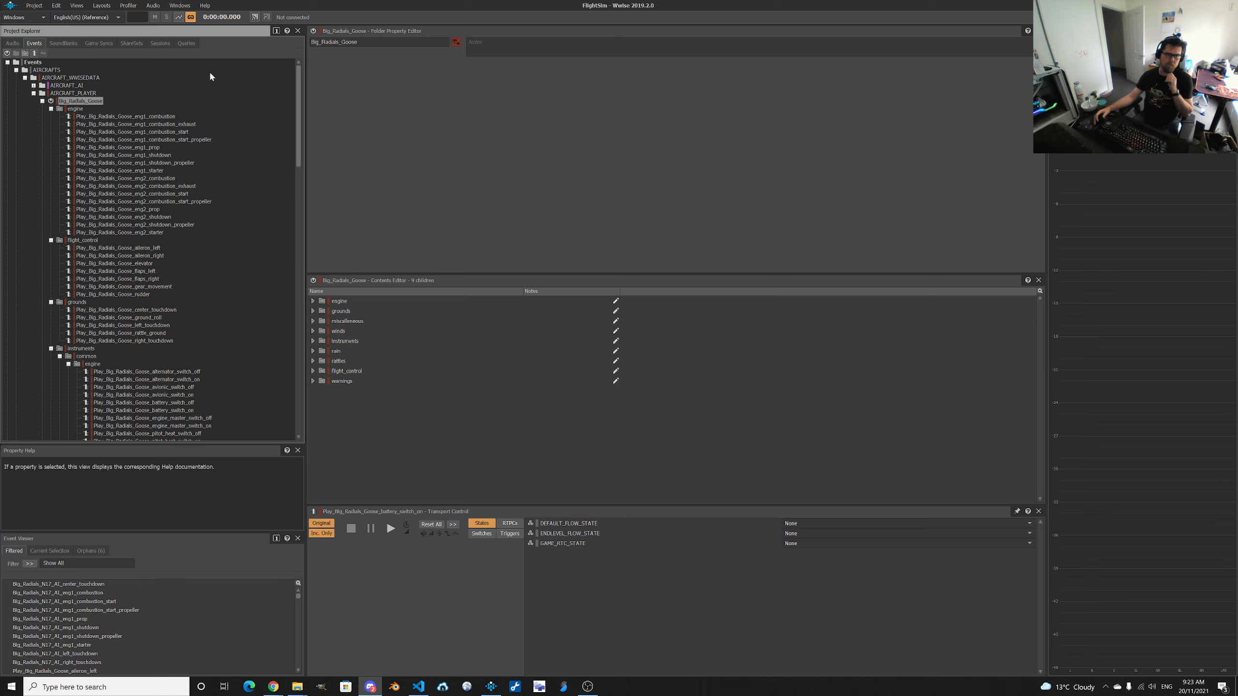
pyautogui.click(42, 101)
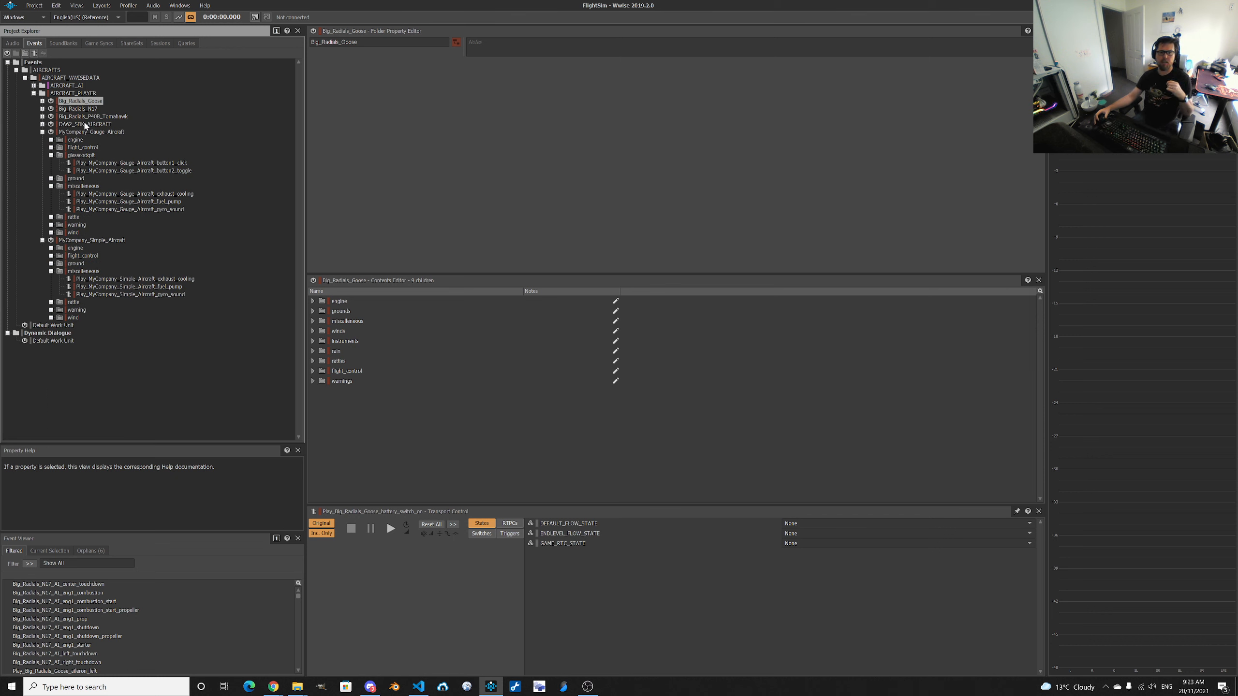
pyautogui.click(9, 42)
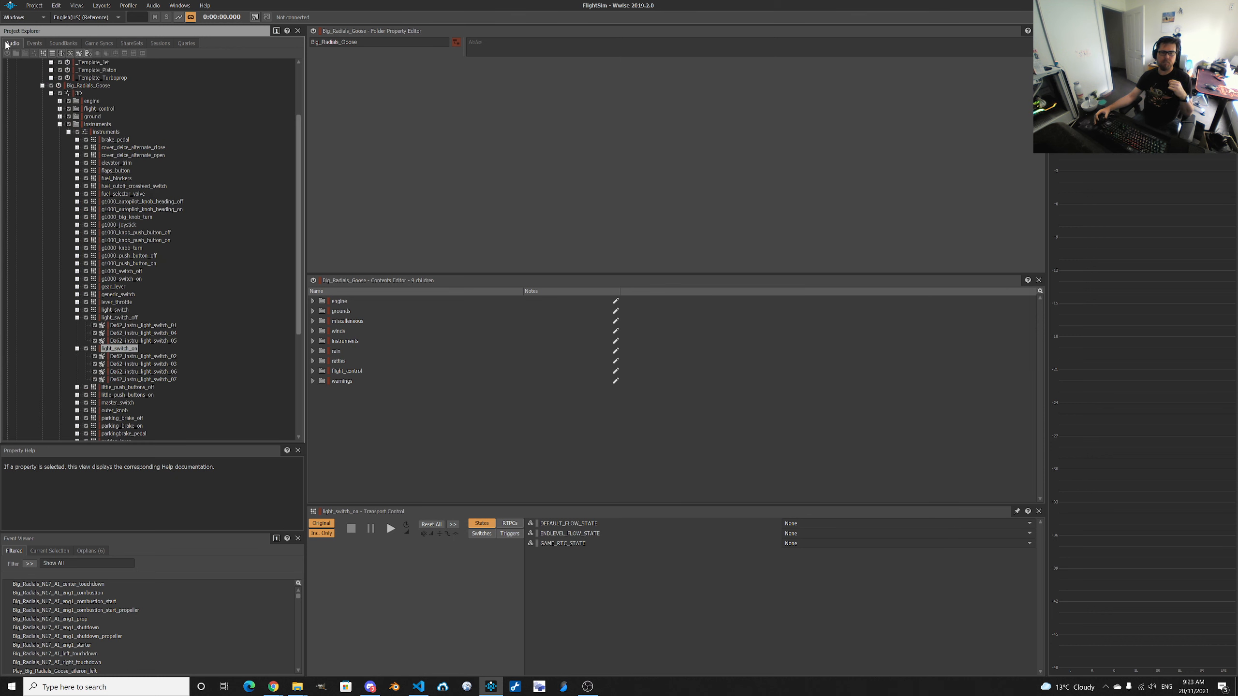
pyautogui.click(42, 86)
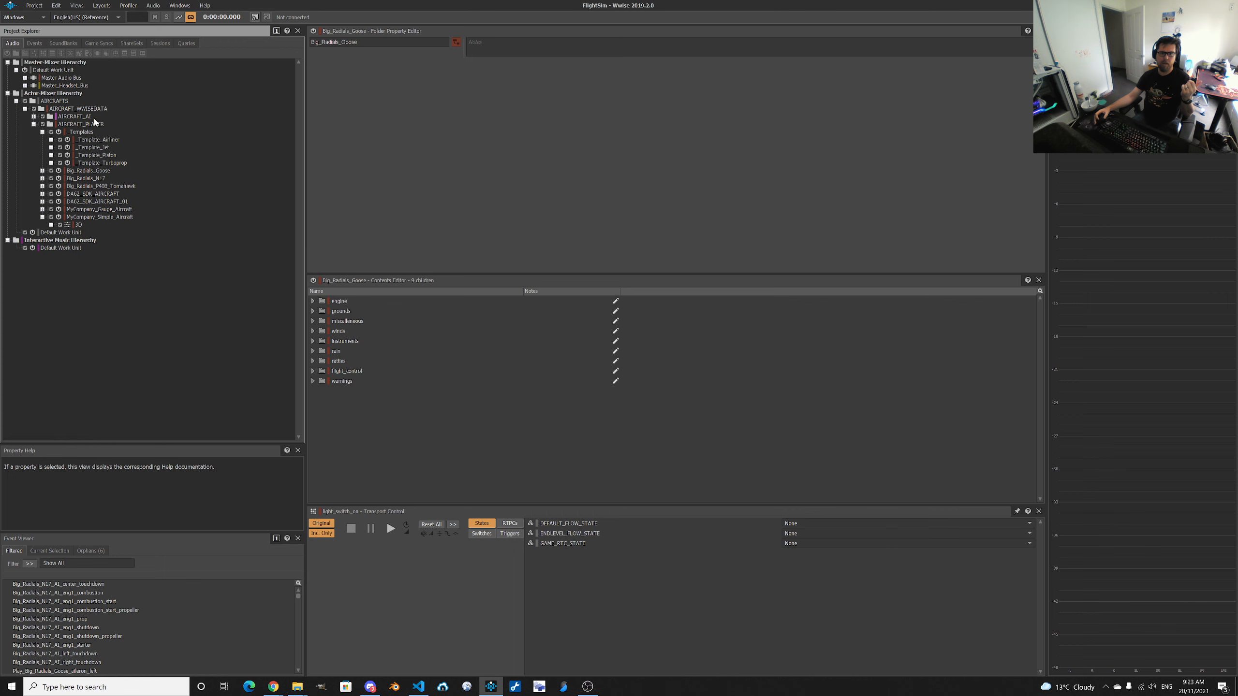
pyautogui.click(93, 170)
pyautogui.click(43, 171)
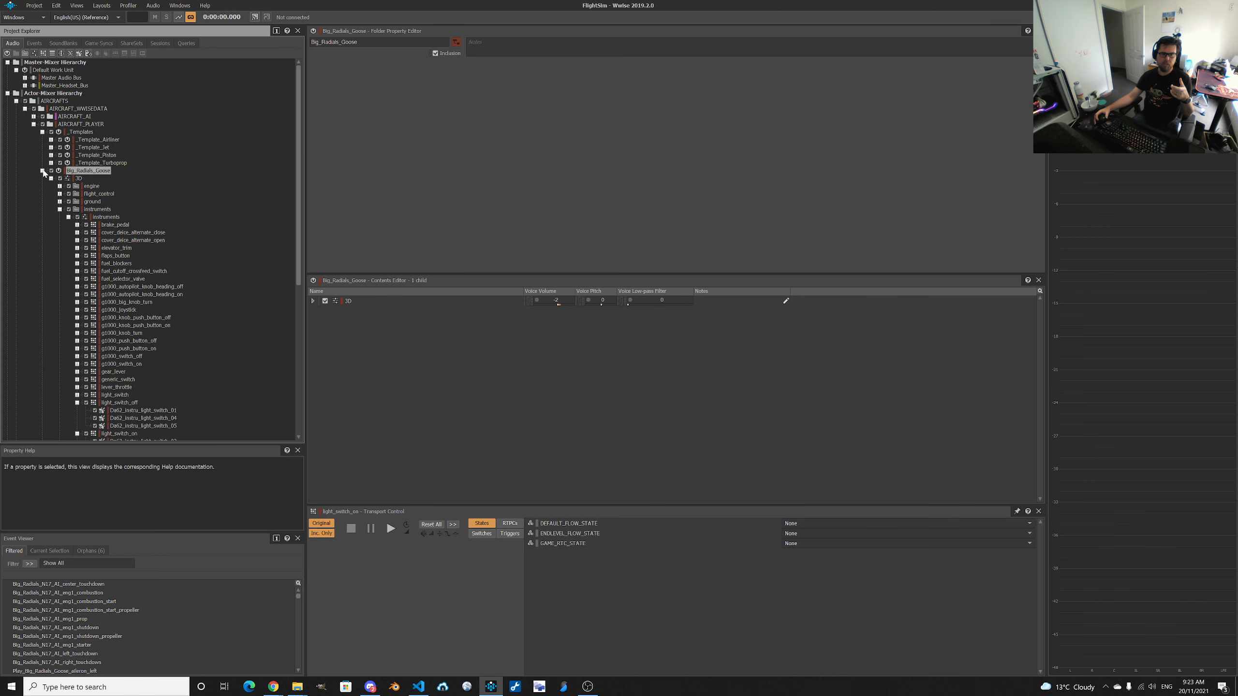
pyautogui.click(34, 43)
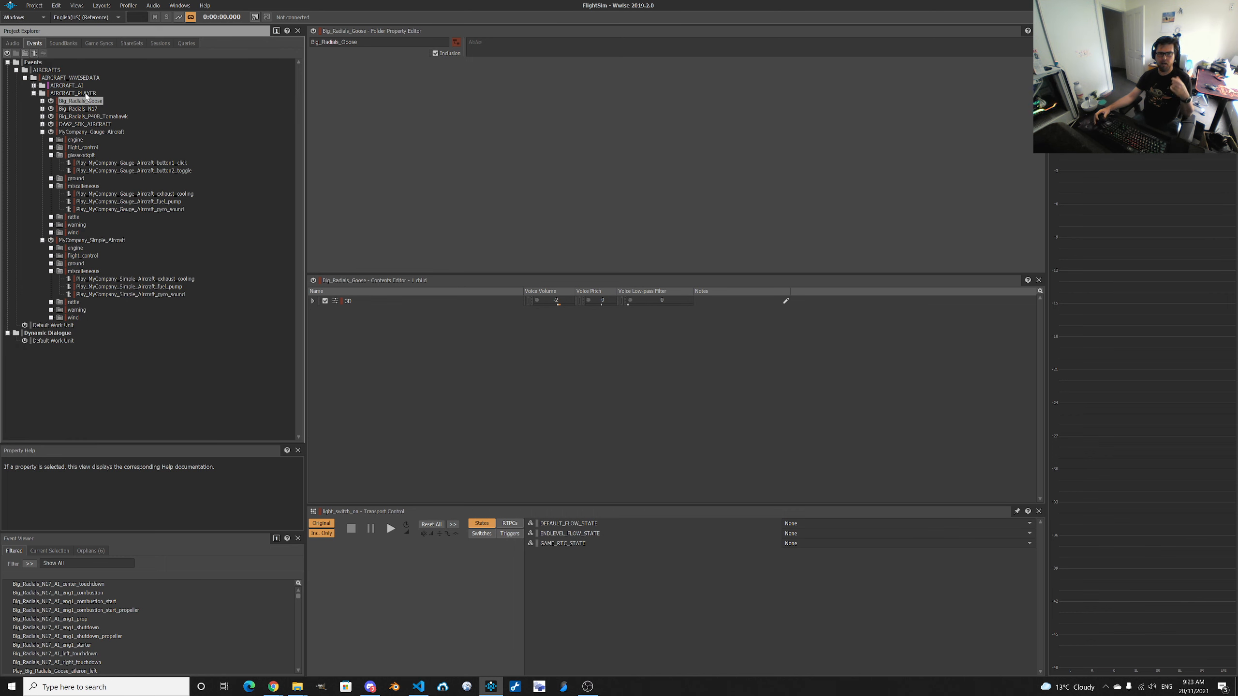
pyautogui.click(12, 43)
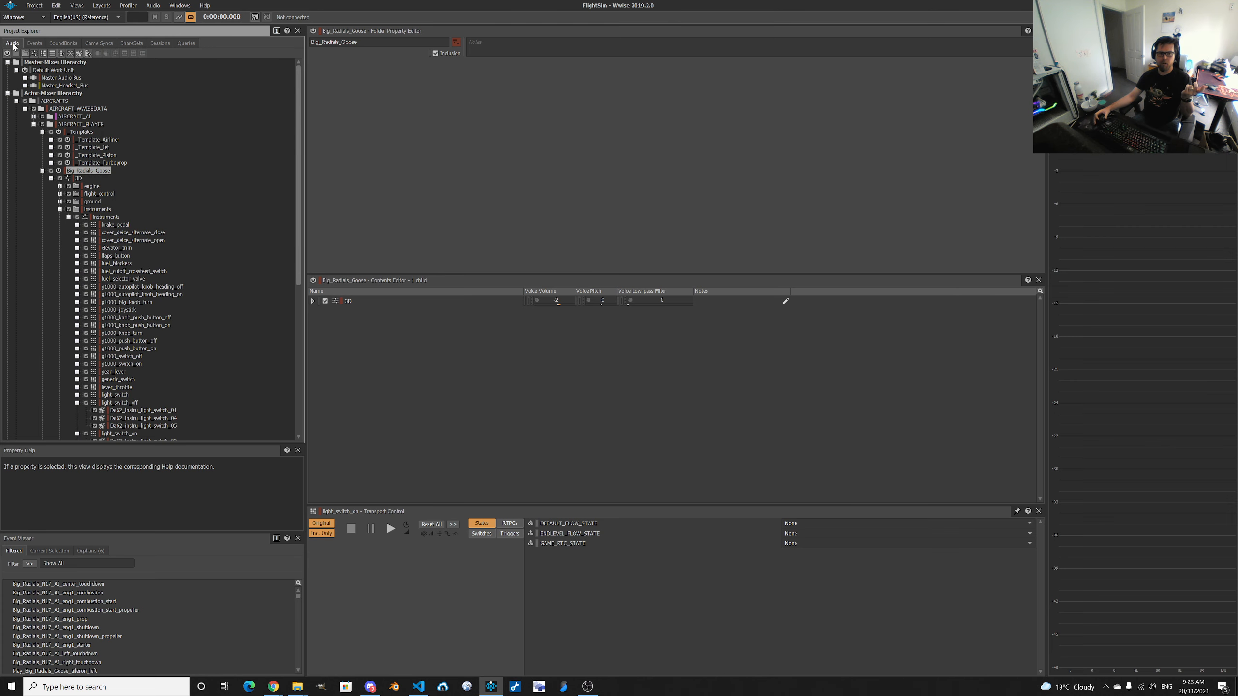
# In the project's events, collapse MyCompany_Gauge_Aircraft and MyCompany_Simple_Aircraft, and view the contents of DA62_SDK_AIRCRAFT.
pyautogui.click(31, 44)
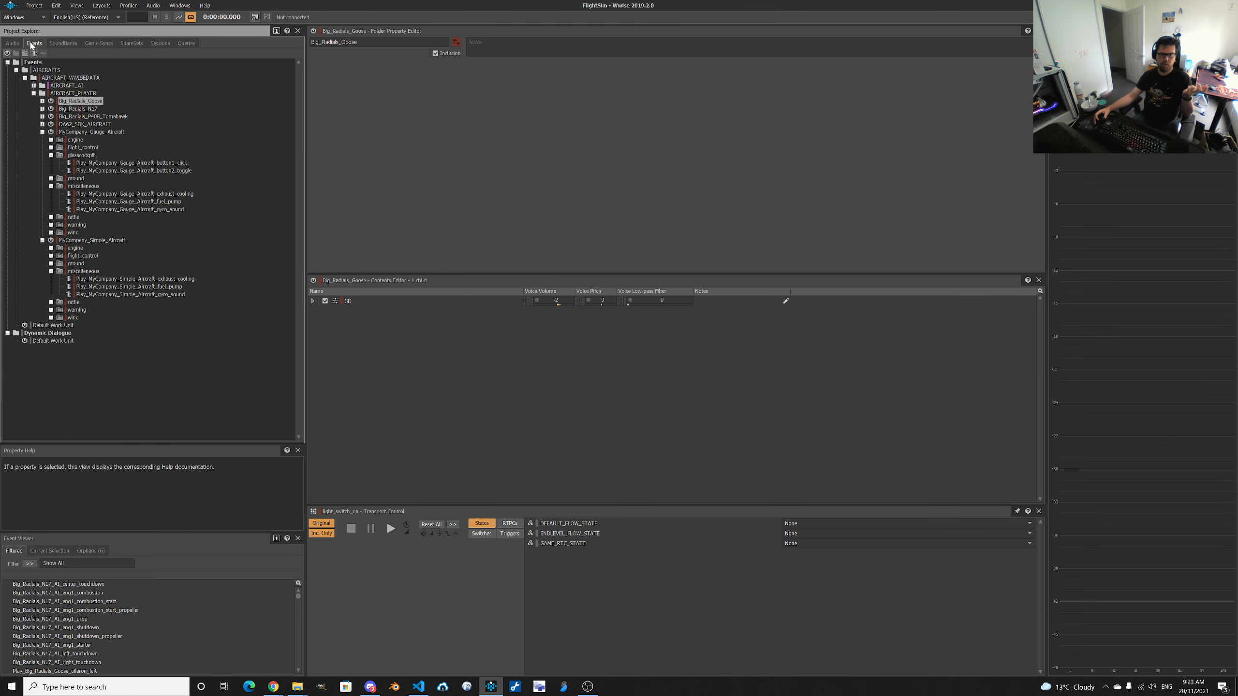
pyautogui.click(42, 132)
pyautogui.click(43, 140)
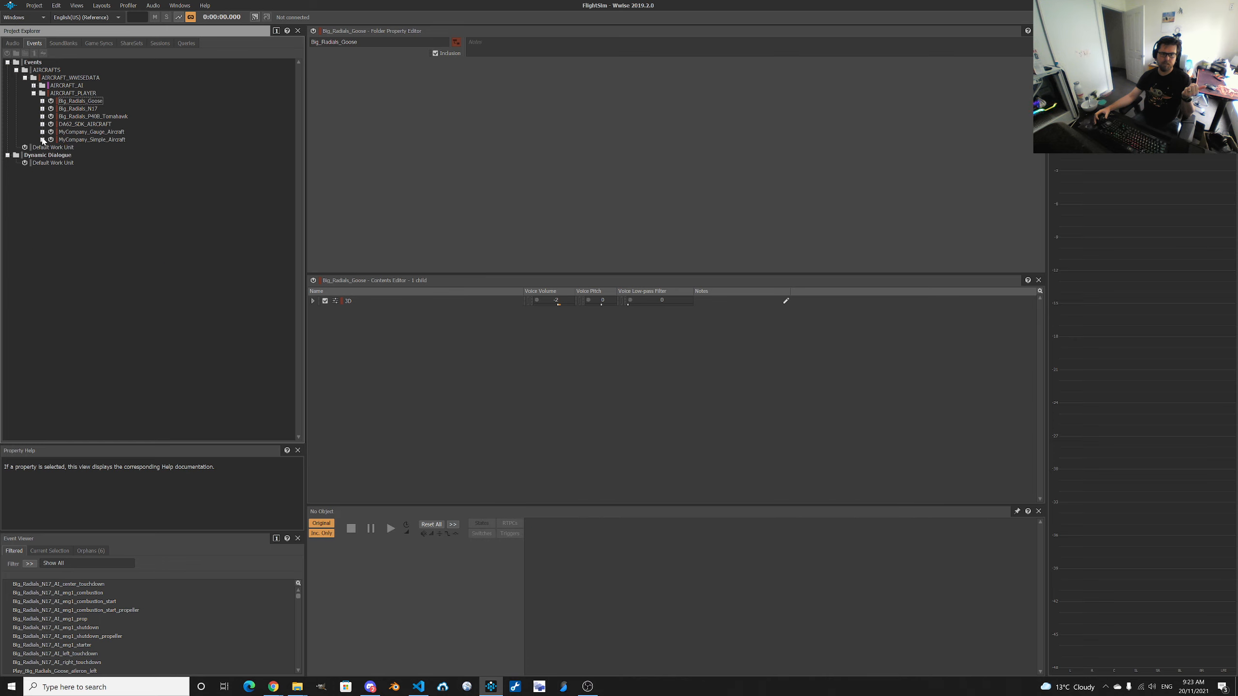
pyautogui.click(75, 141)
pyautogui.click(78, 132)
pyautogui.click(82, 126)
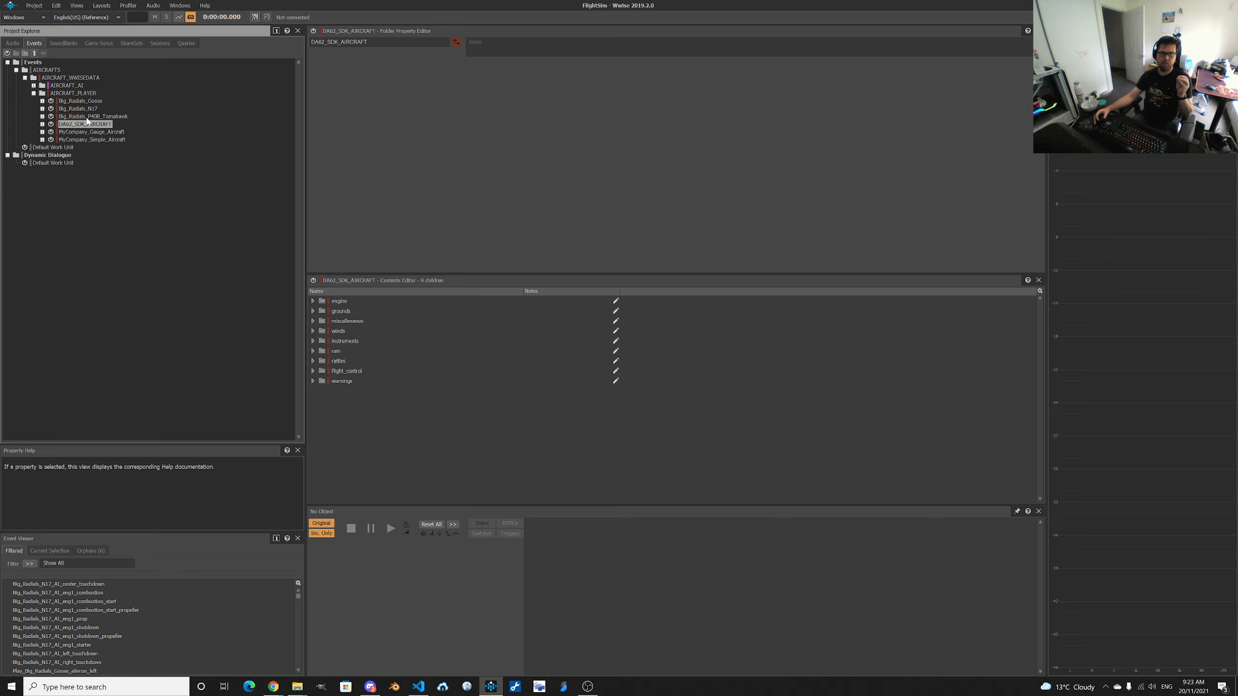
# Check the Goose in the audio hierarchy, then expand its events and examine the target of Play_Big_Radials_Goose_eng1_combustion.
pyautogui.click(13, 44)
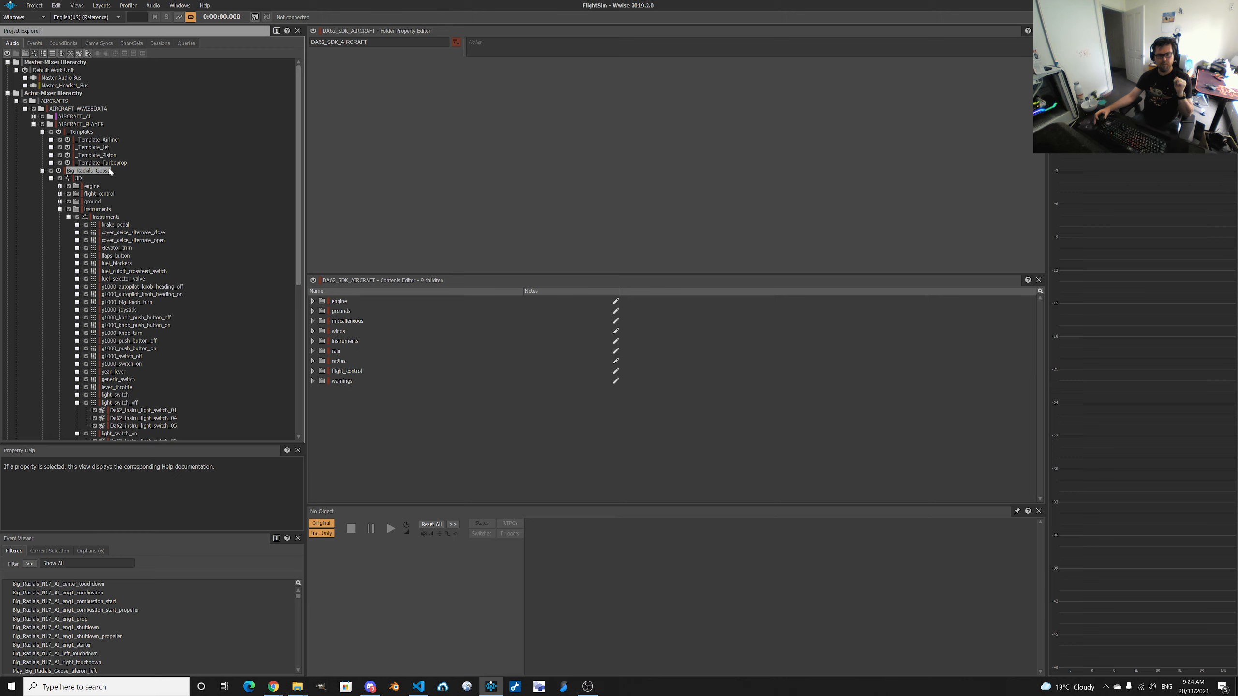
pyautogui.click(35, 43)
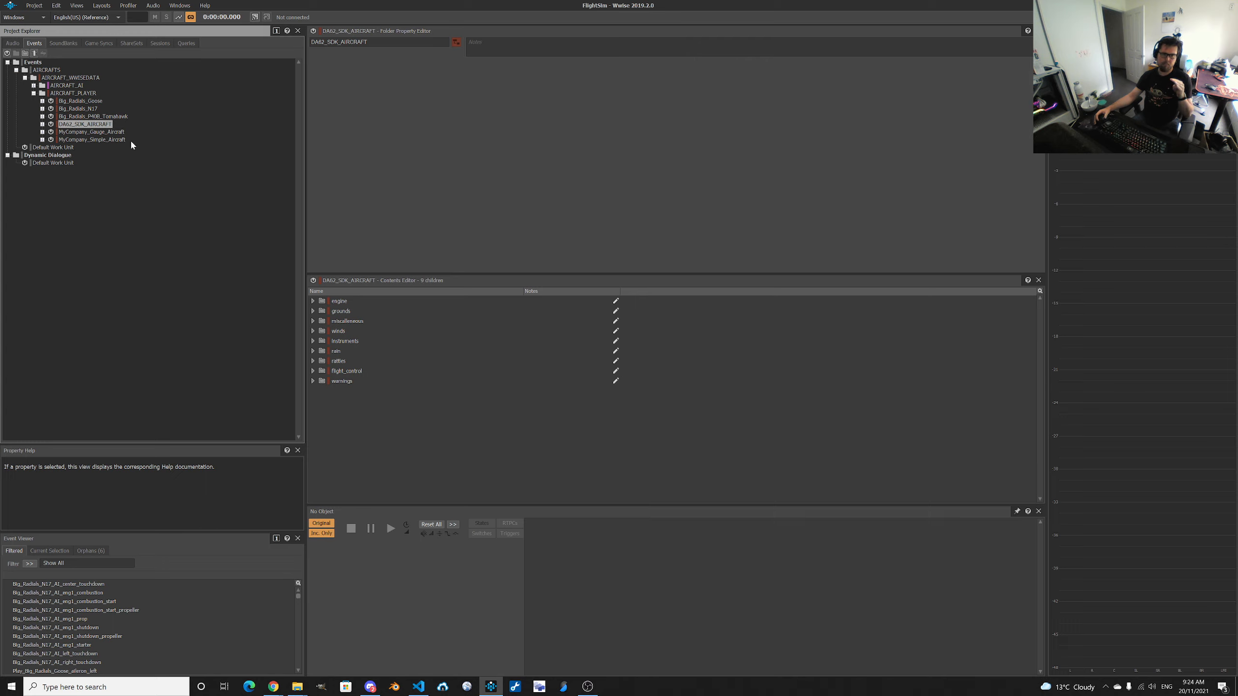
pyautogui.click(89, 101)
pyautogui.click(42, 102)
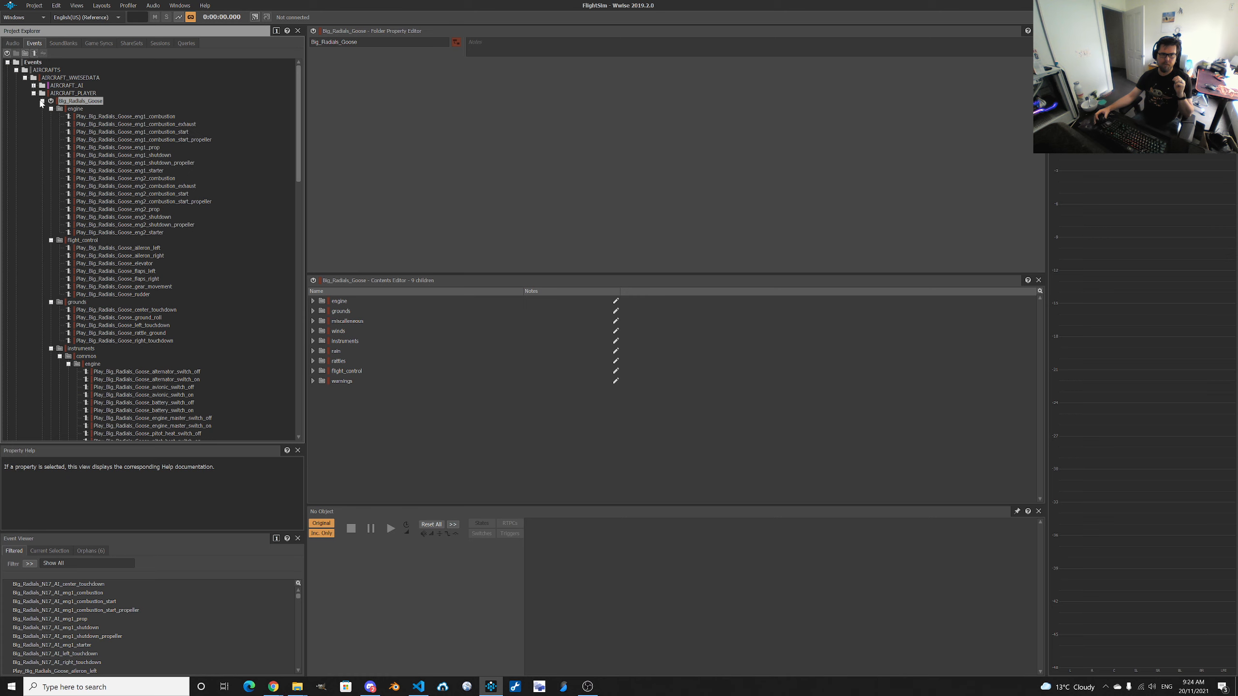
pyautogui.click(89, 117)
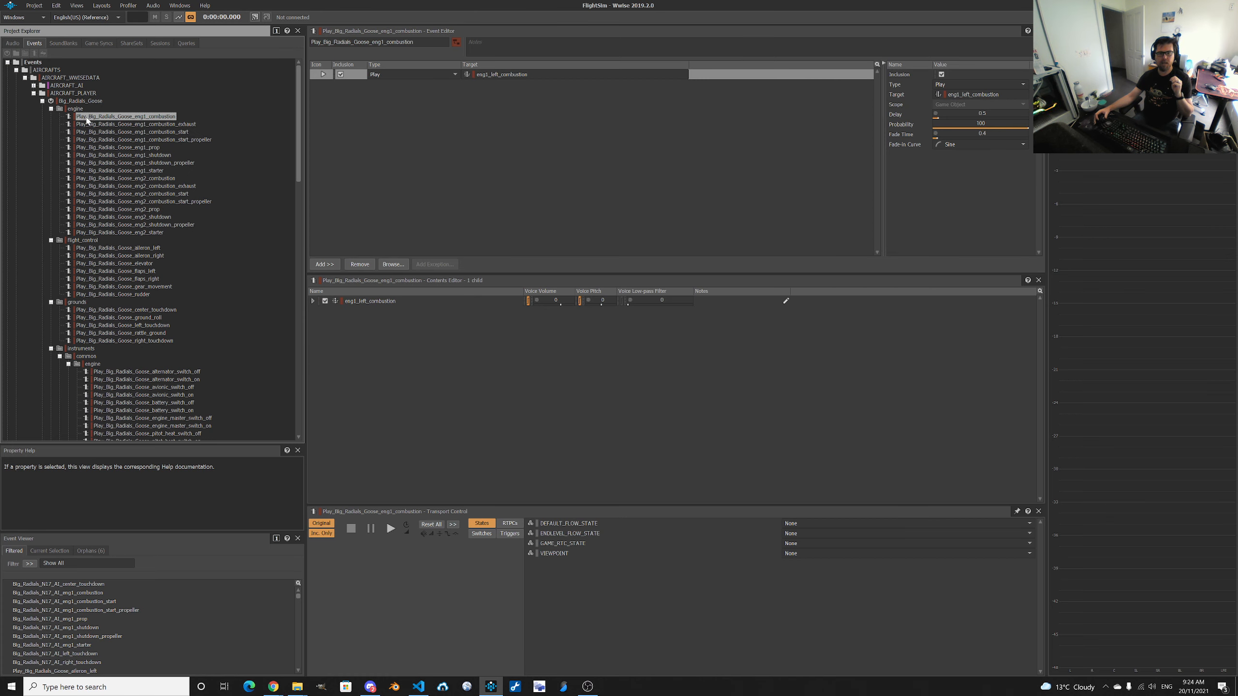
# Highlight the Big_Radials_Goose part within the name of the event Play_Big_Radials_Goose_eng1_combustion, leaving the name as it is.
pyautogui.click(149, 118)
pyautogui.click(132, 116)
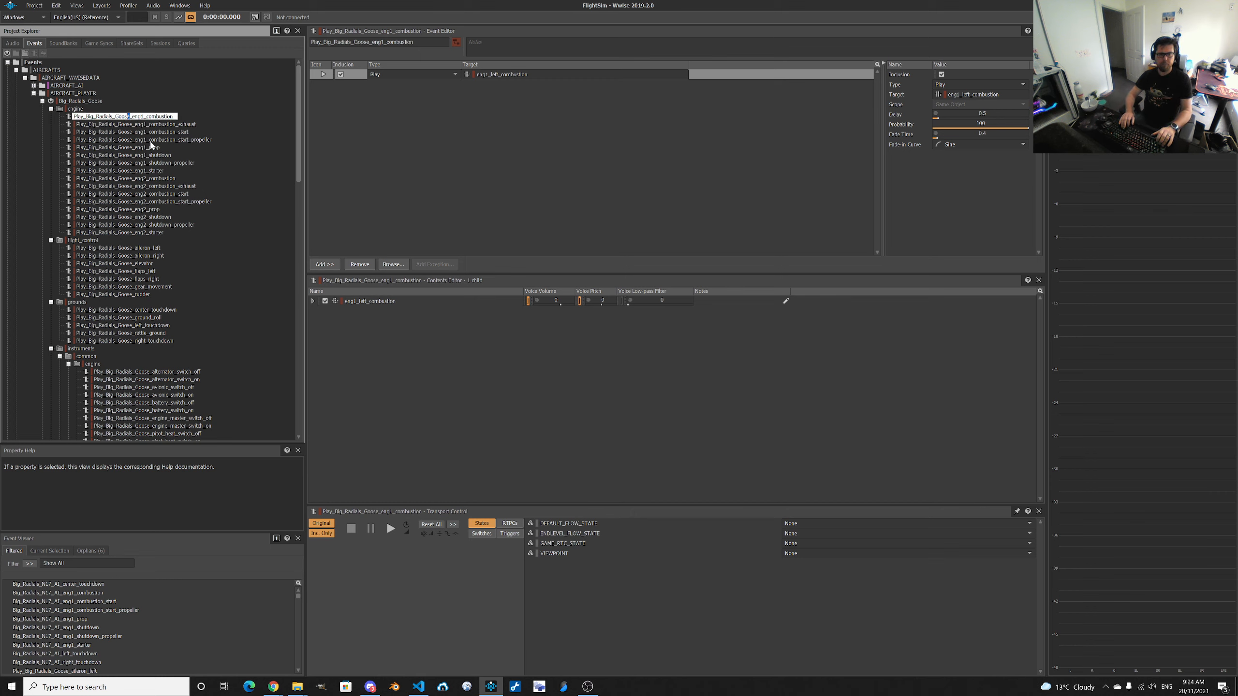
pyautogui.hotkey('shift', 'Left')
pyautogui.hotkey('shift', 'Left')
pyautogui.hotkey('shift', 'Left')
pyautogui.hotkey('shift', 'Left')
pyautogui.hotkey('shift', 'Left')
pyautogui.hotkey('shift', 'Left')
pyautogui.hotkey('shift', 'Left')
pyautogui.hotkey('shift', 'Left')
pyautogui.hotkey('shift', 'Left')
pyautogui.hotkey('shift', 'Left')
pyautogui.hotkey('shift', 'Left')
pyautogui.hotkey('shift', 'Left')
pyautogui.hotkey('shift', 'Left')
pyautogui.hotkey('shift', 'Left')
pyautogui.hotkey('shift', 'Left')
pyautogui.hotkey('shift', 'Left')
pyautogui.hotkey('shift', 'Left')
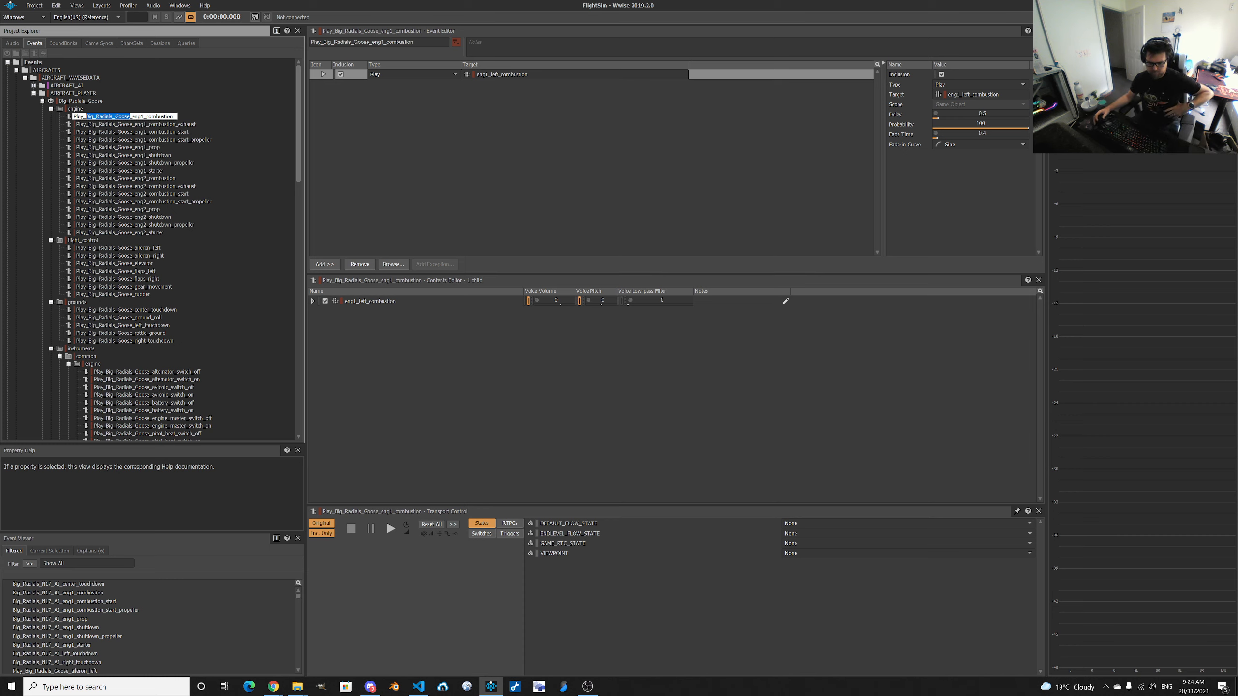
# Open sound.xml from the bigradials-aircraft-goose sound folder in Visual Studio Code and examine its MainPackage name.
pyautogui.click(301, 686)
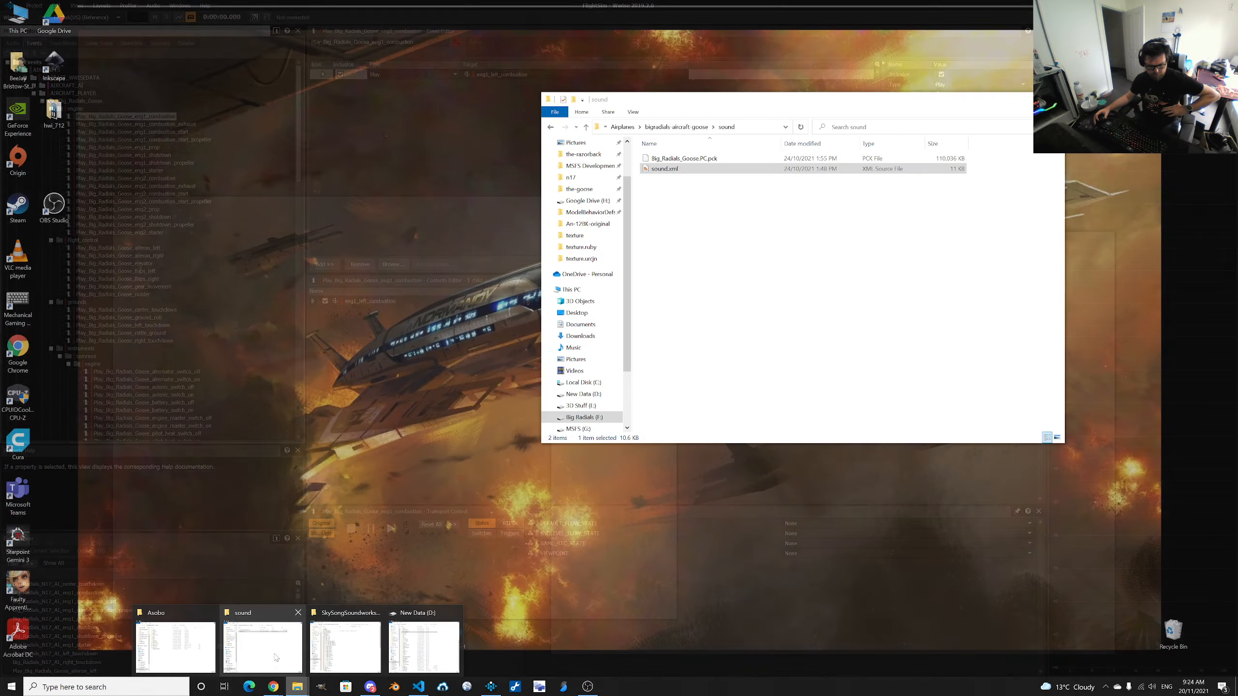
pyautogui.click(262, 648)
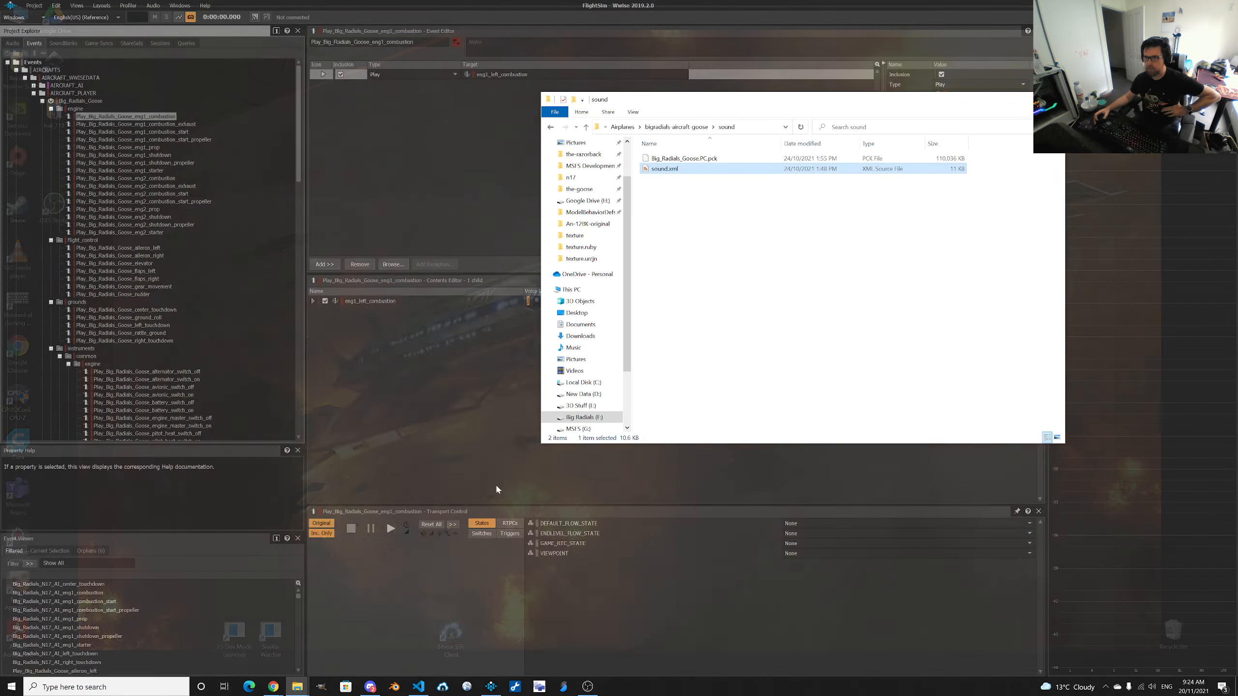
pyautogui.doubleClick(666, 169)
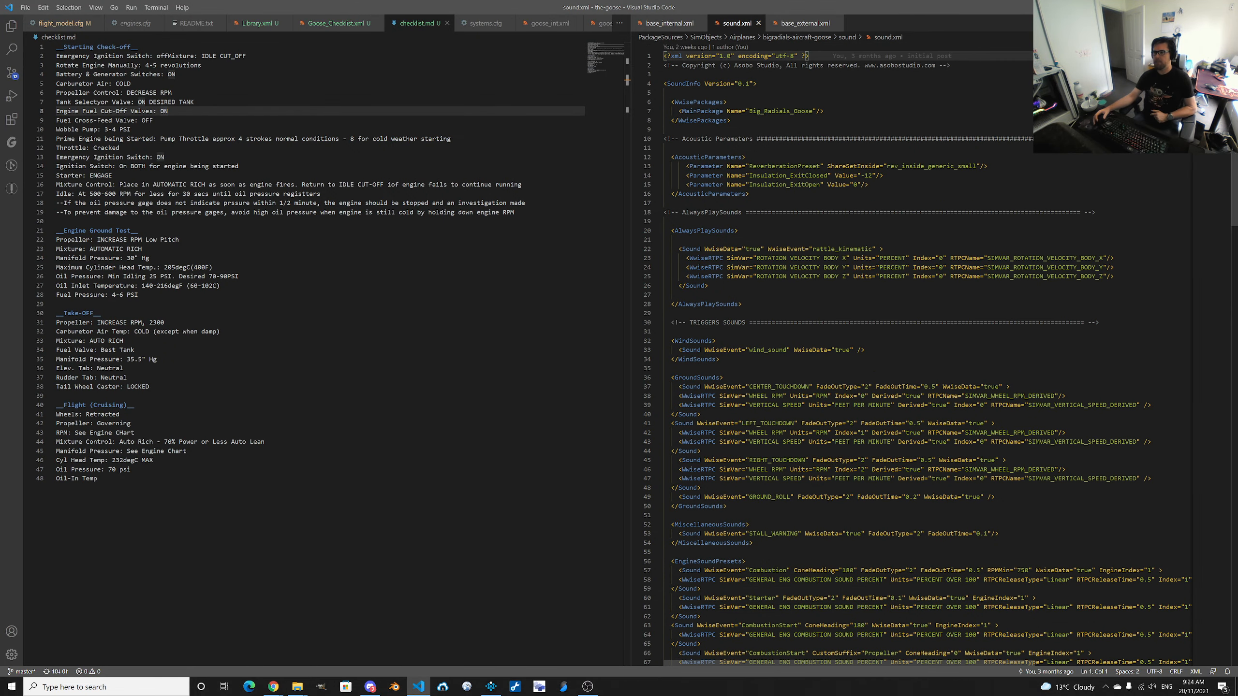
pyautogui.doubleClick(702, 111)
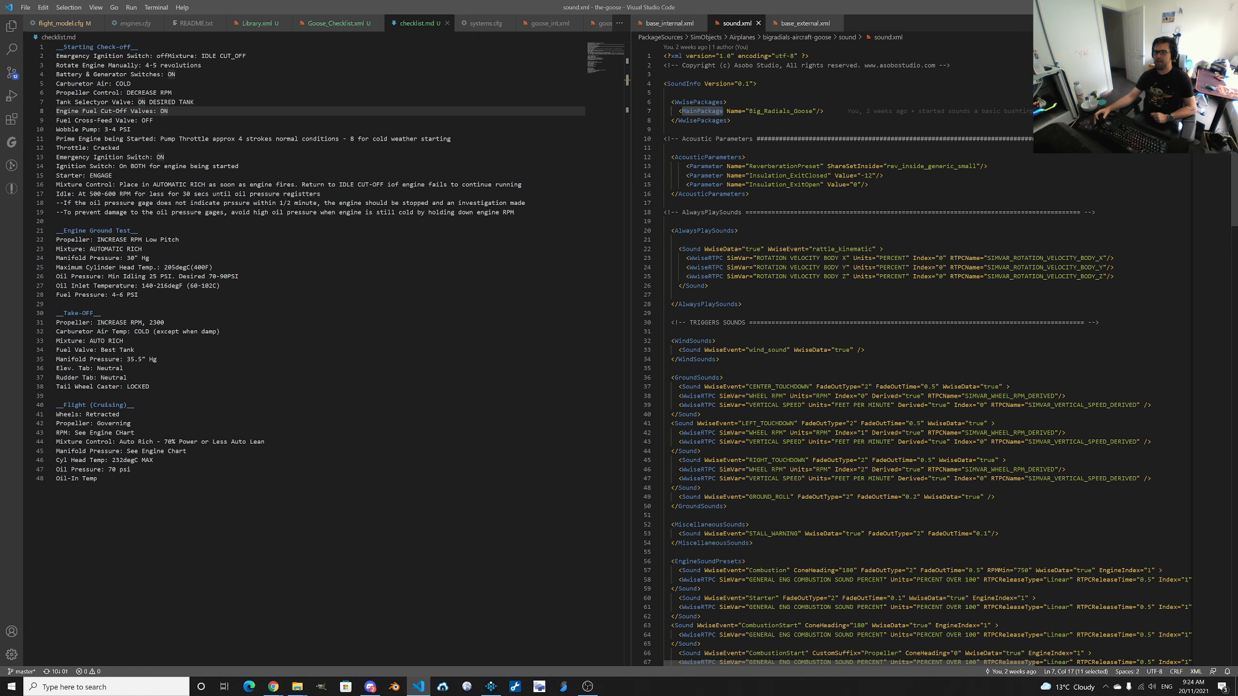
pyautogui.doubleClick(781, 111)
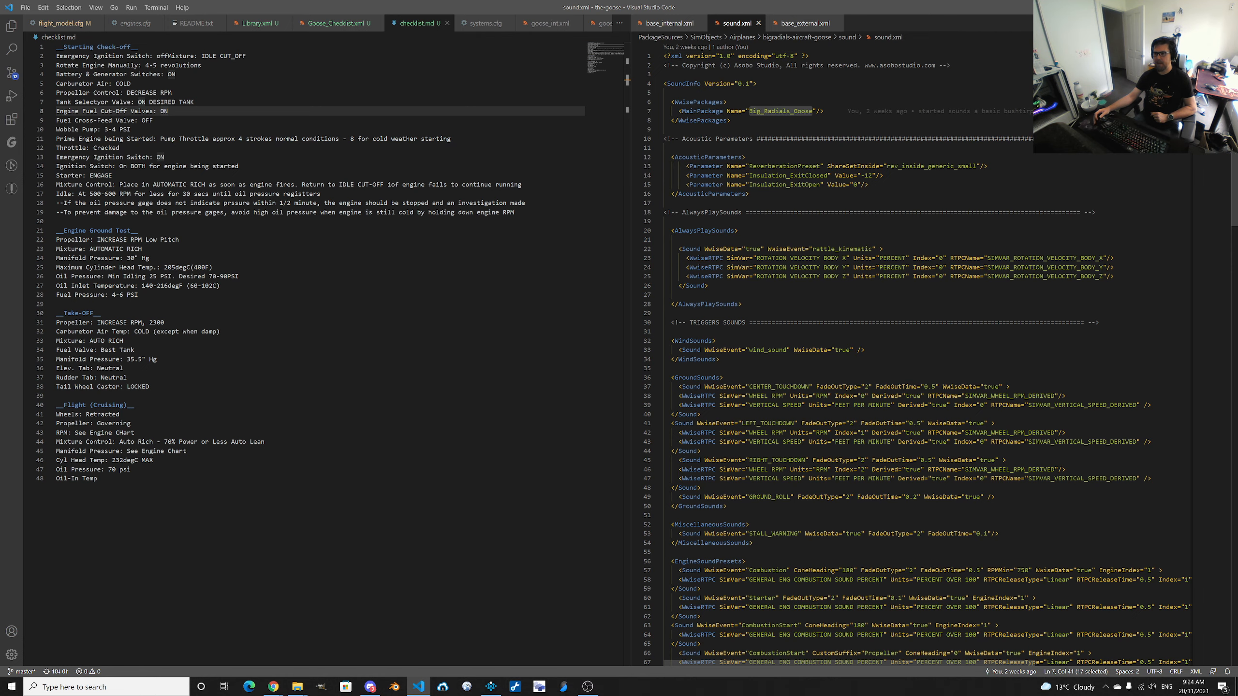
# Return to Wwise and match the package name against the Big_Radials_Goose part of the Play_Big_Radials_Goose_eng1_combustion event name.
pyautogui.hotkey('shift', 'alt', 'r')
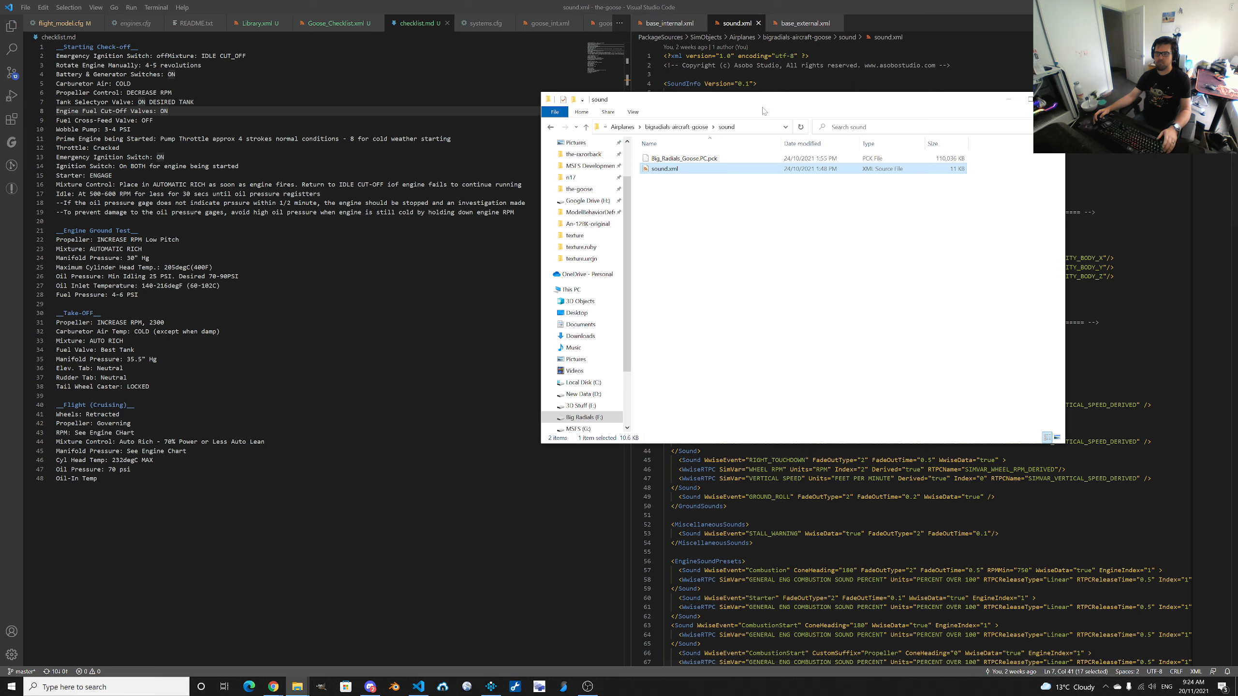
pyautogui.hotkey('alt', 'Tab')
pyautogui.hotkey('alt', 'Tab')
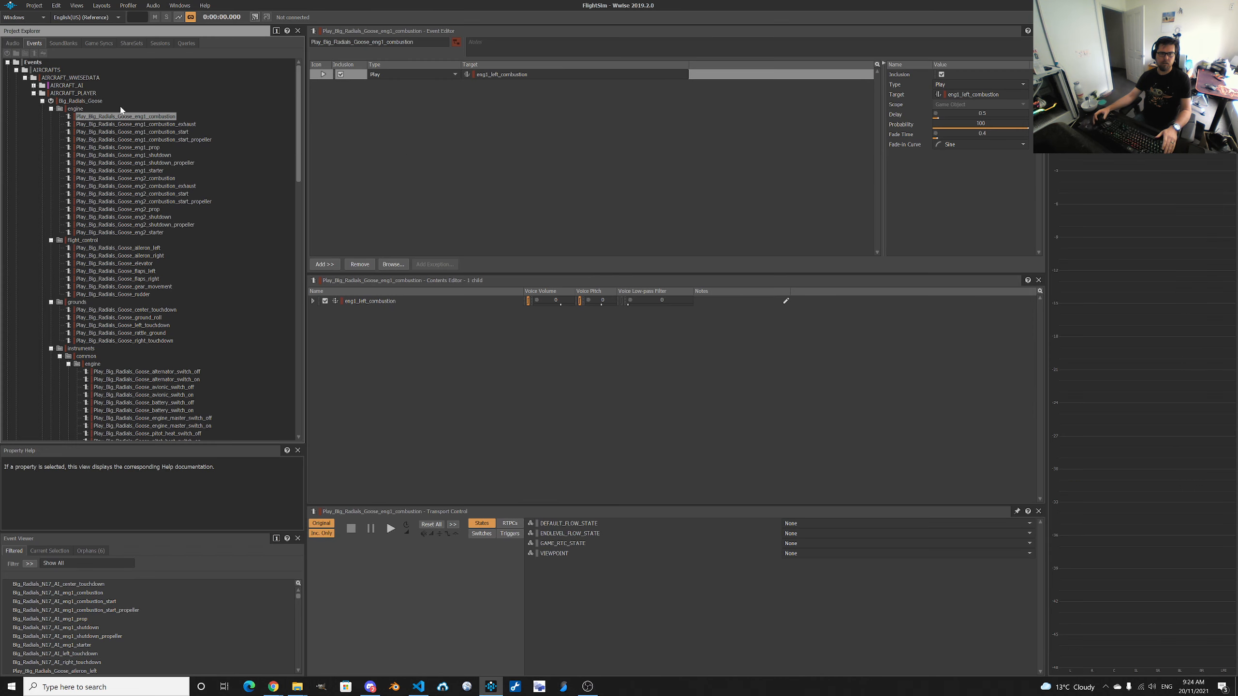
pyautogui.click(117, 117)
pyautogui.click(86, 117)
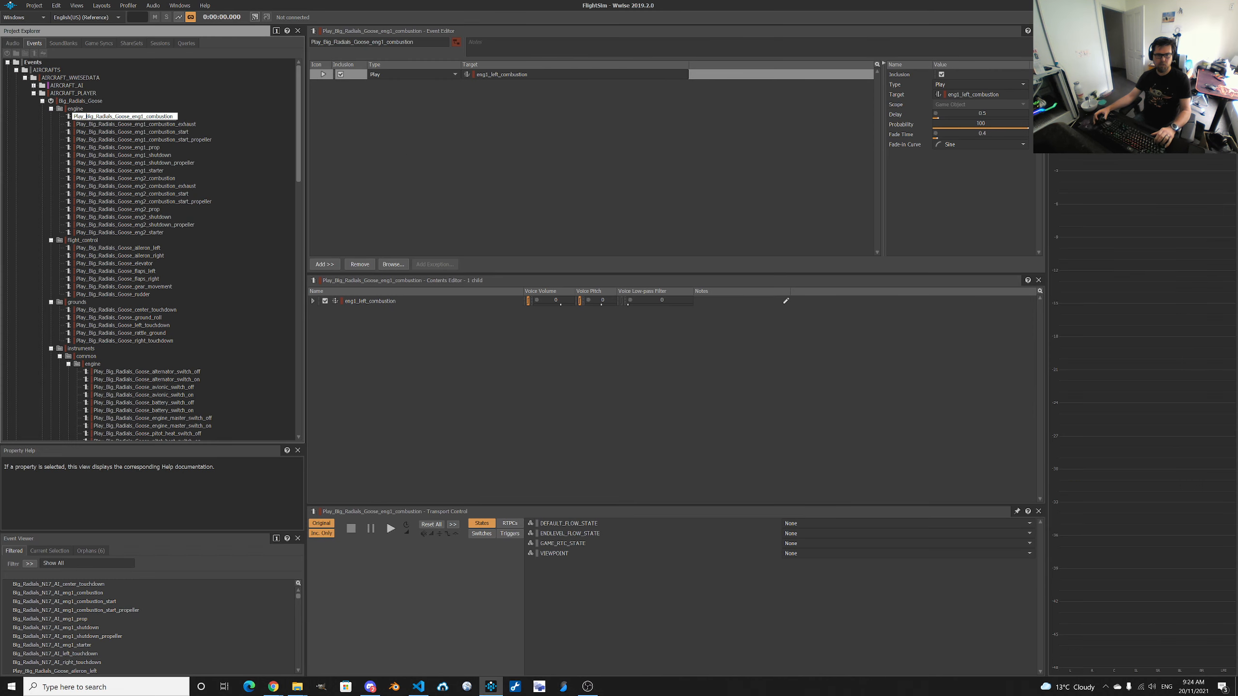
pyautogui.moveTo(86, 117); pyautogui.dragTo(130, 117)
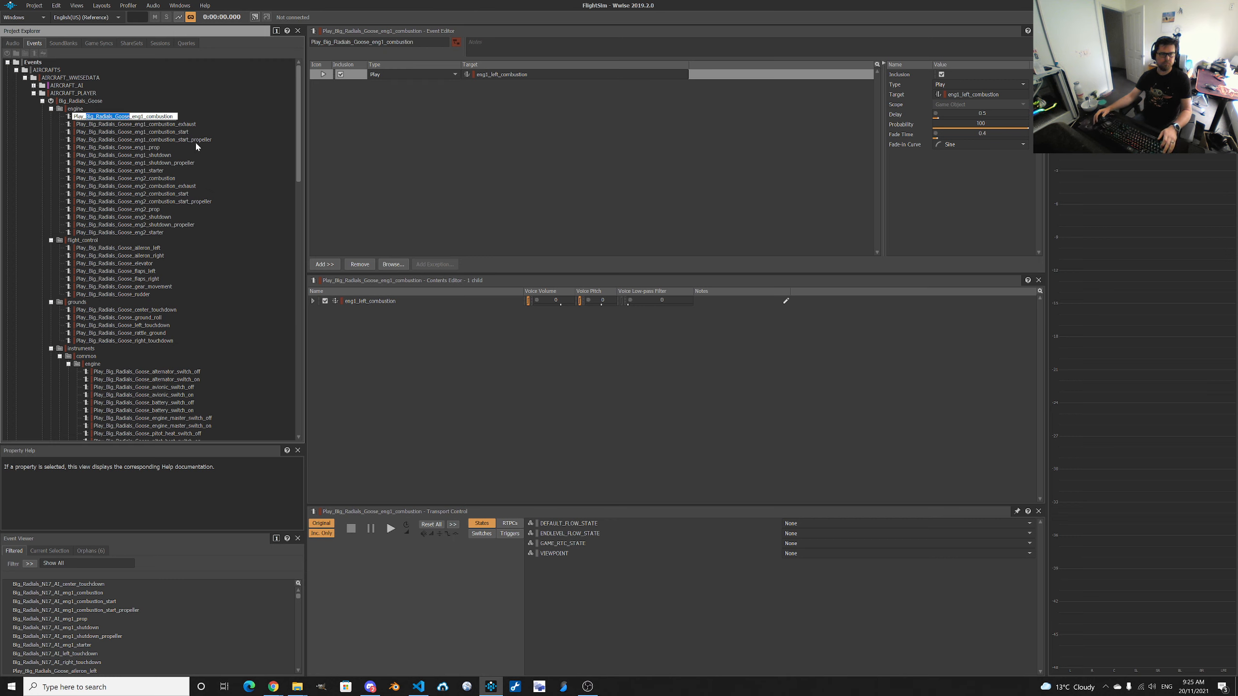
pyautogui.click(132, 116)
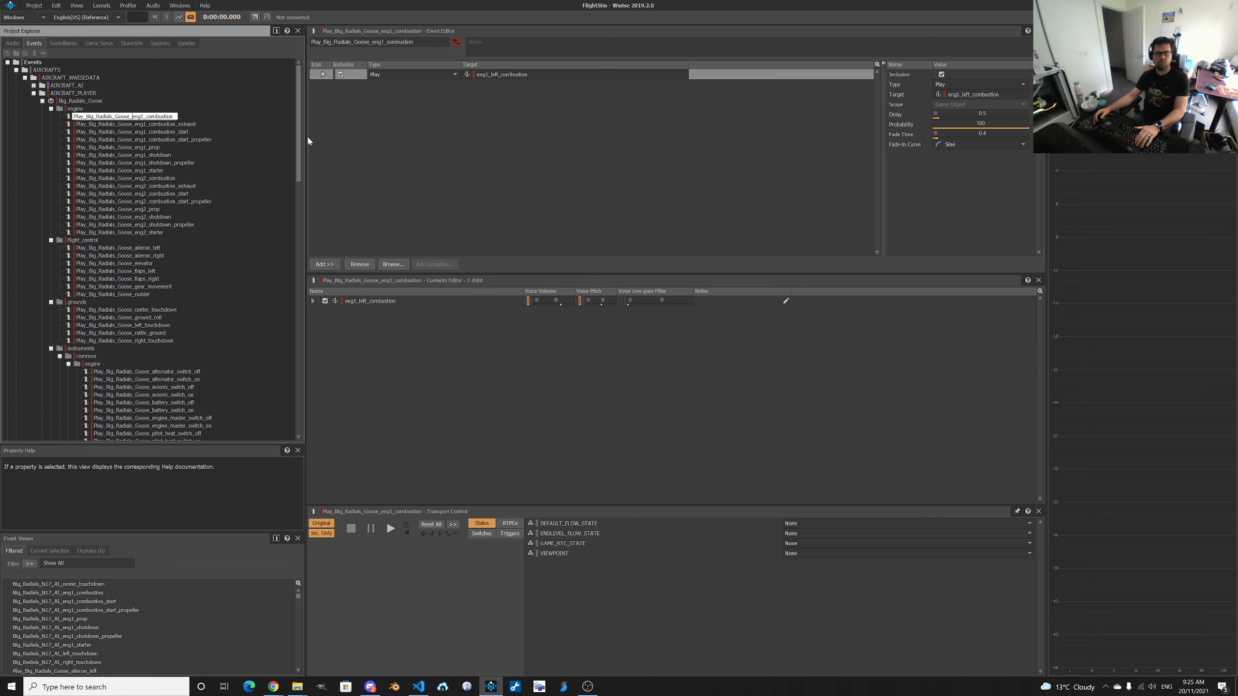
pyautogui.click(362, 147)
# Check the Big_Radials_Goose SoundBank, return to the Designer layout and highlight the eng1_combustion ending of the first engine event's name.
pyautogui.press('F7')
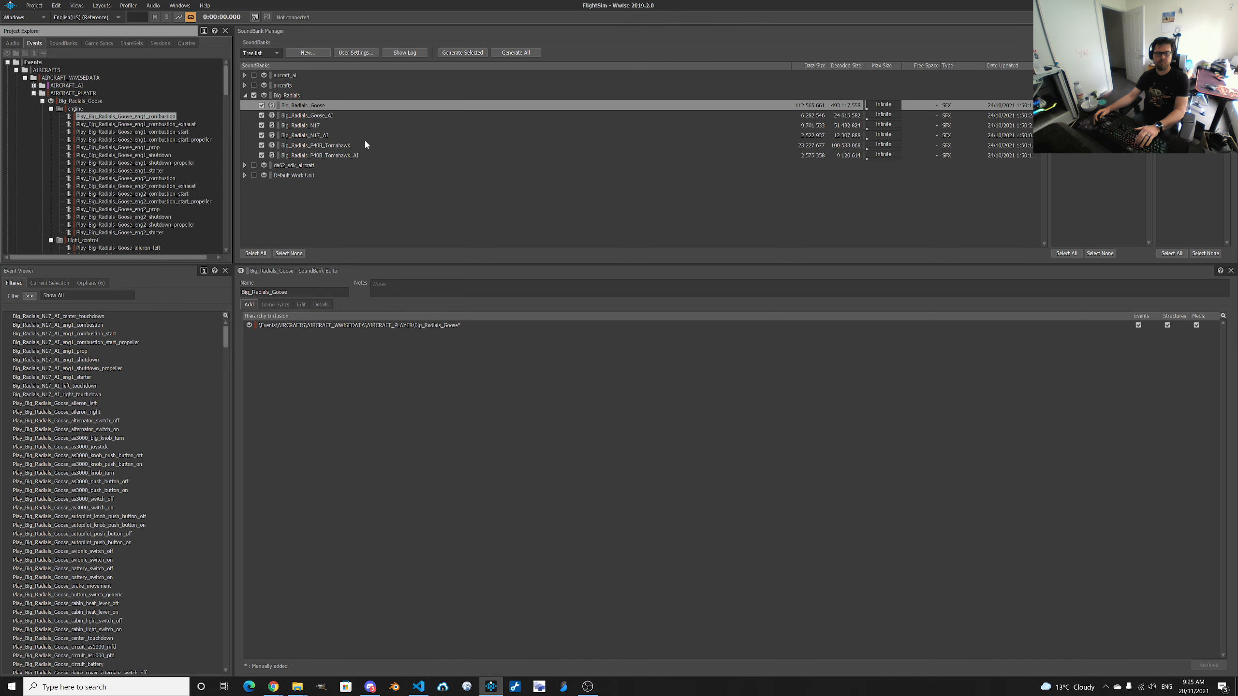
pyautogui.press('F5')
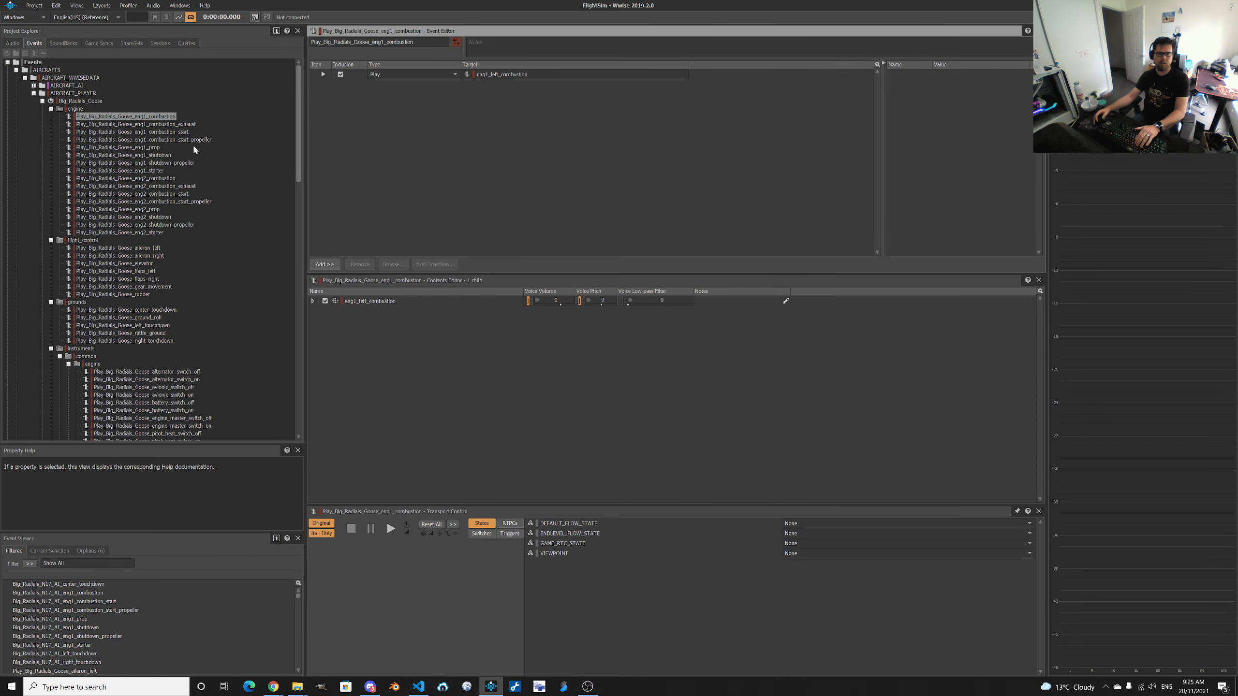
pyautogui.click(119, 117)
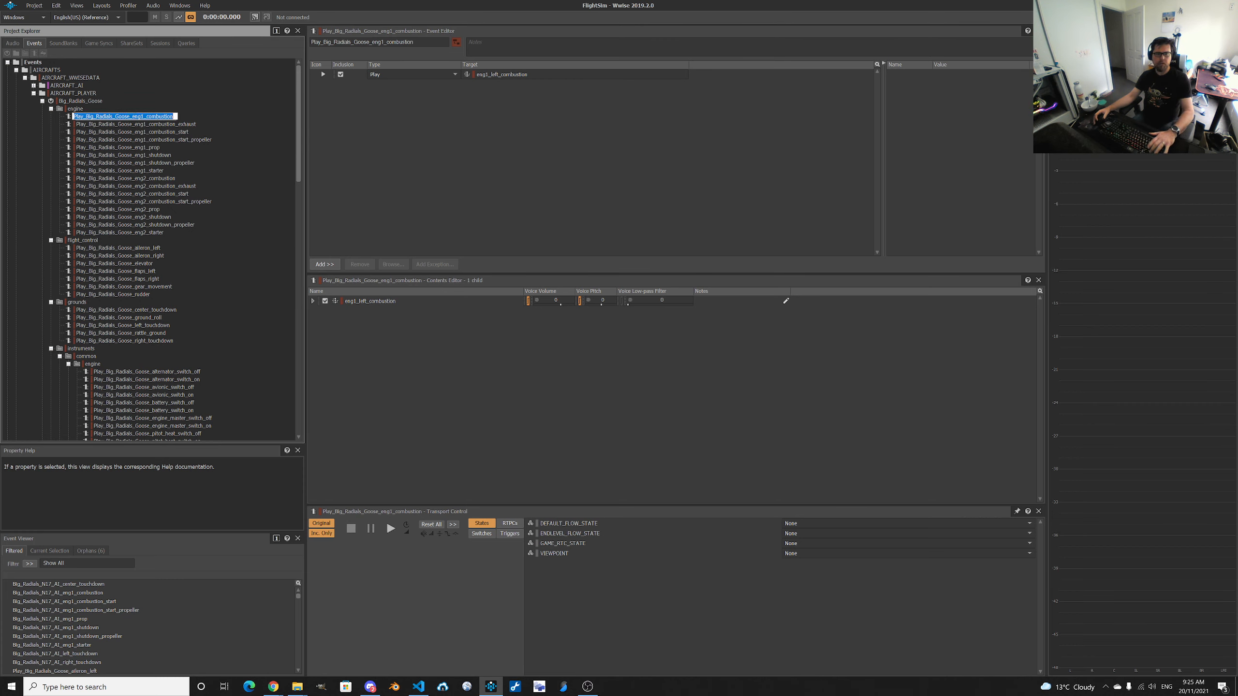
pyautogui.click(132, 117)
pyautogui.moveTo(132, 116); pyautogui.dragTo(174, 117)
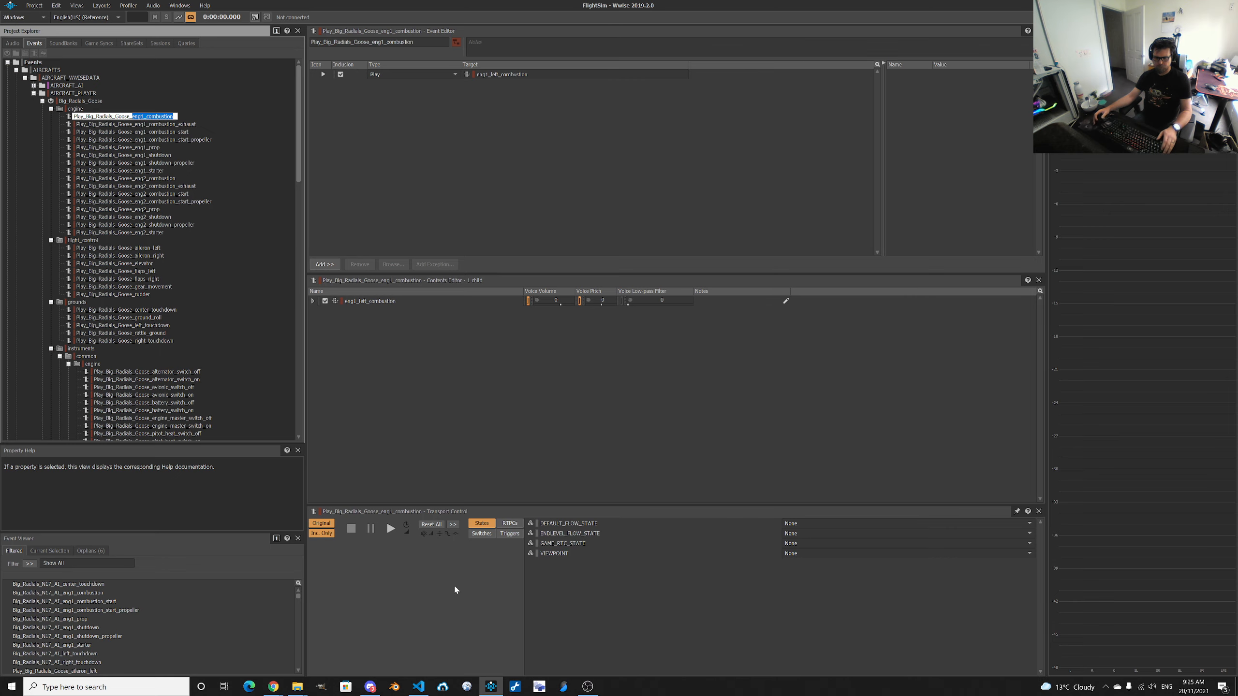
# Examine the CENTER_TOUCHDOWN WwiseEvent in sound.xml in Visual Studio Code, and return to the Goose events in Wwise.
pyautogui.hotkey('alt', 'Tab')
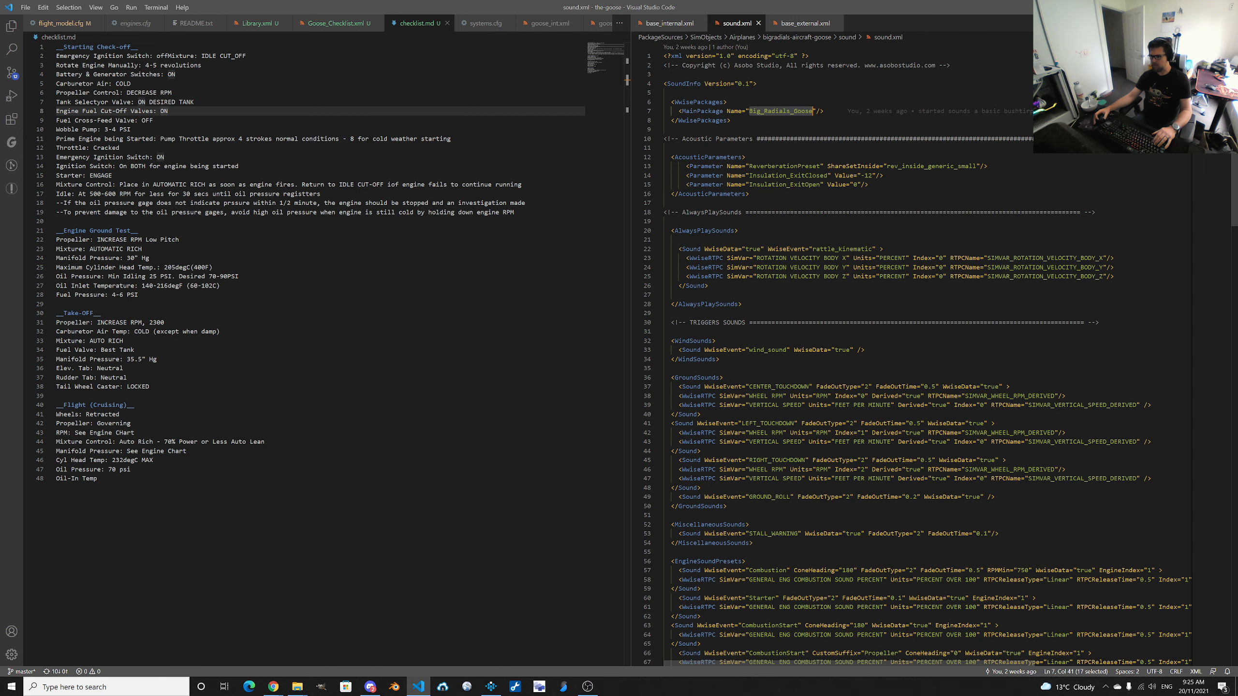
pyautogui.doubleClick(779, 386)
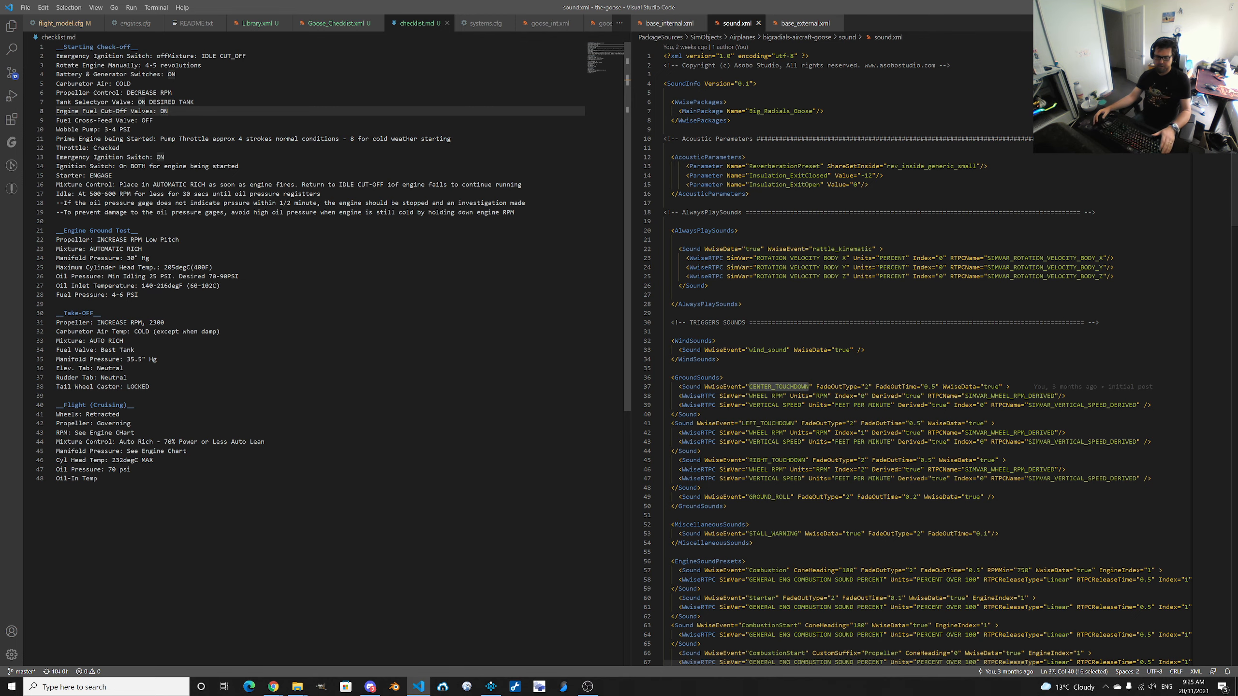
pyautogui.click(488, 689)
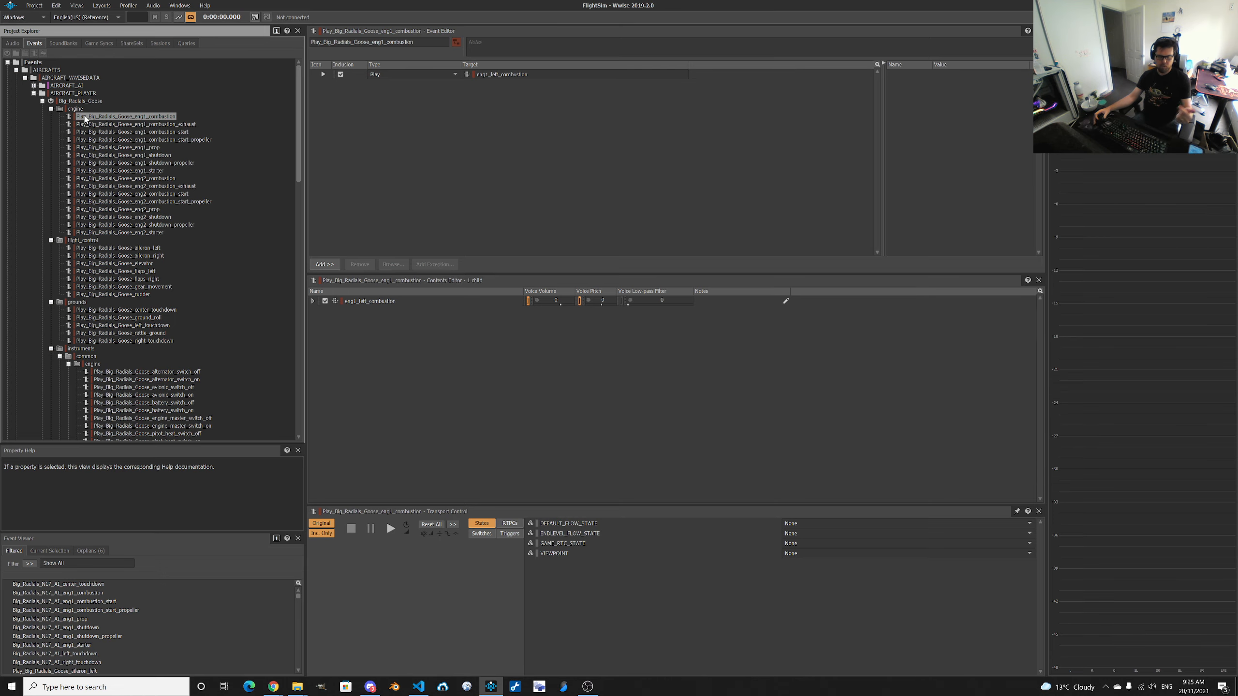
# Switch to sound.xml and compare the MainPackage entry with the CENTER_TOUCHDOWN and Combustion WwiseEvent names.
pyautogui.hotkey('alt', 'Tab')
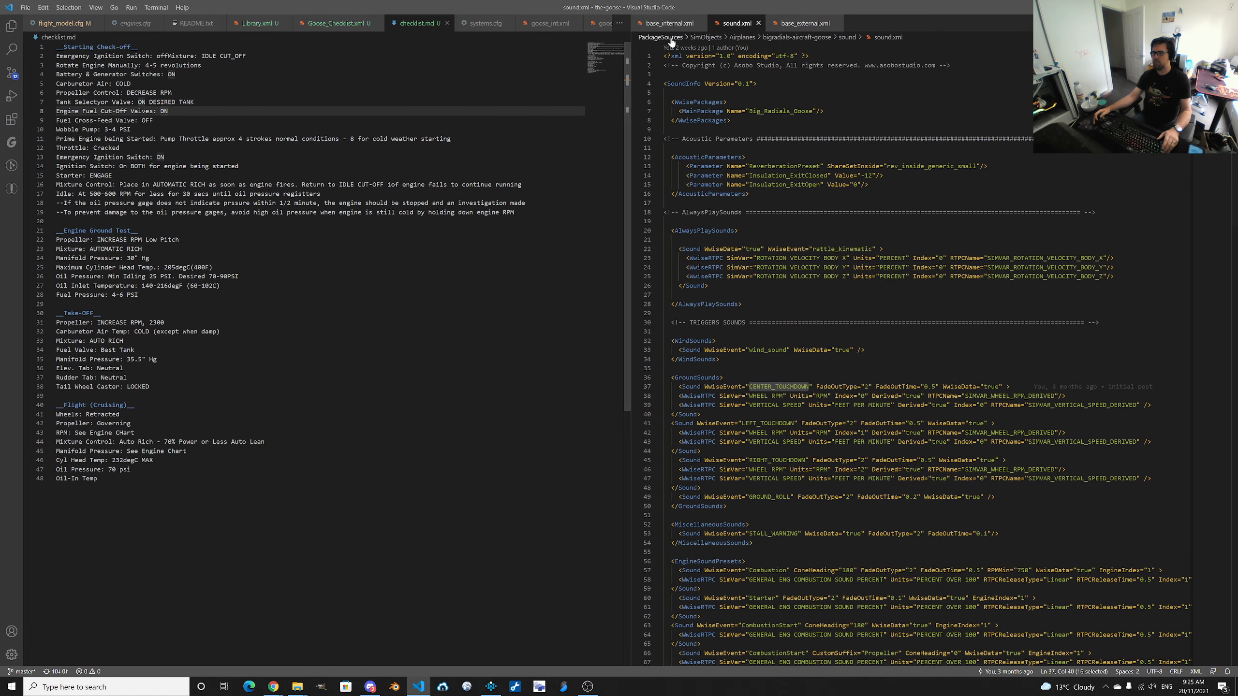
pyautogui.doubleClick(701, 111)
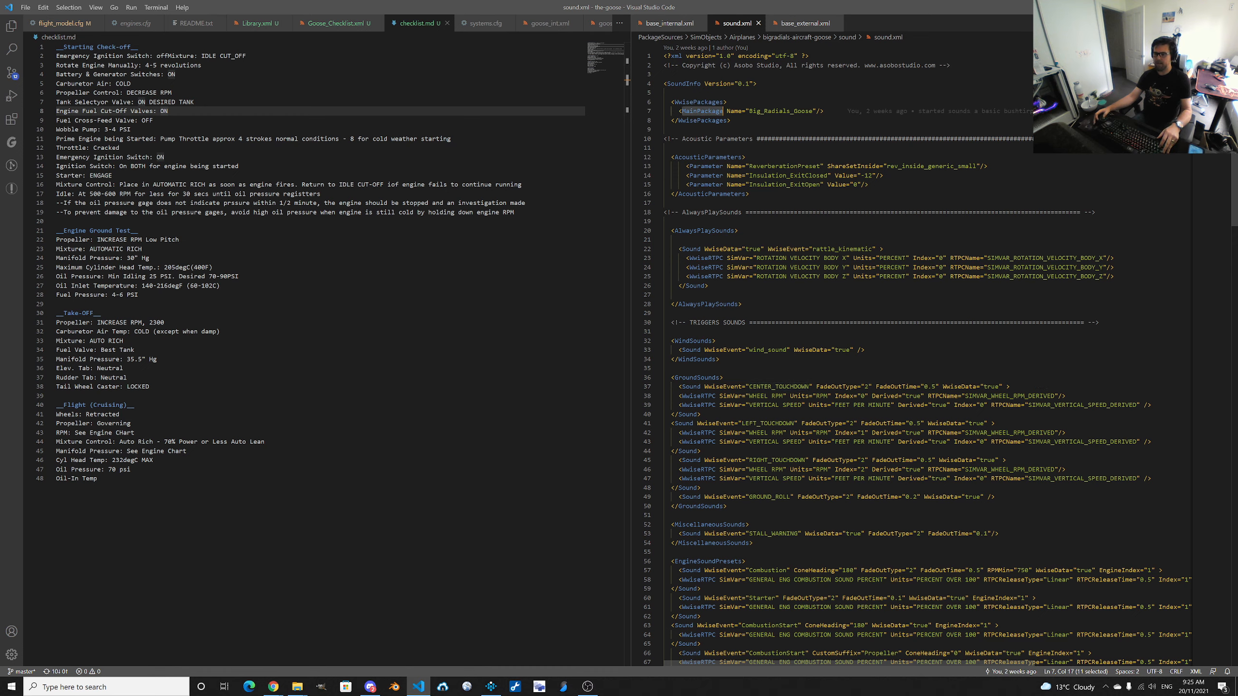
pyautogui.doubleClick(779, 387)
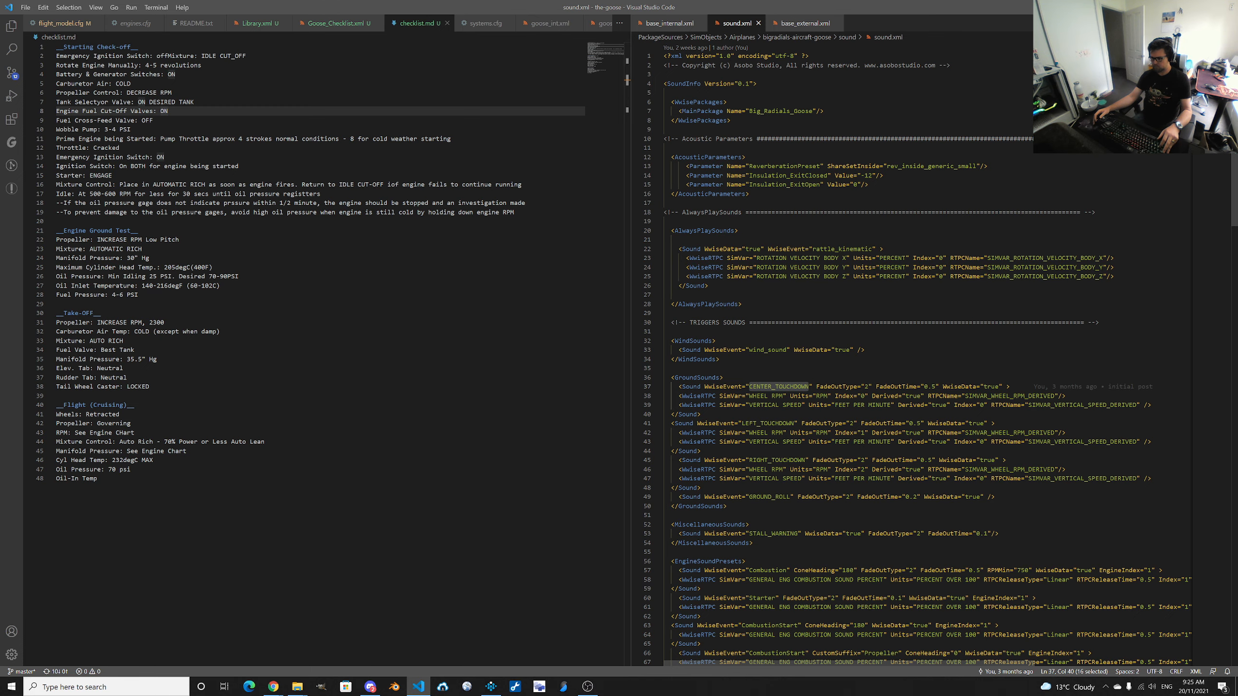
pyautogui.scroll(-5, 911, 351)
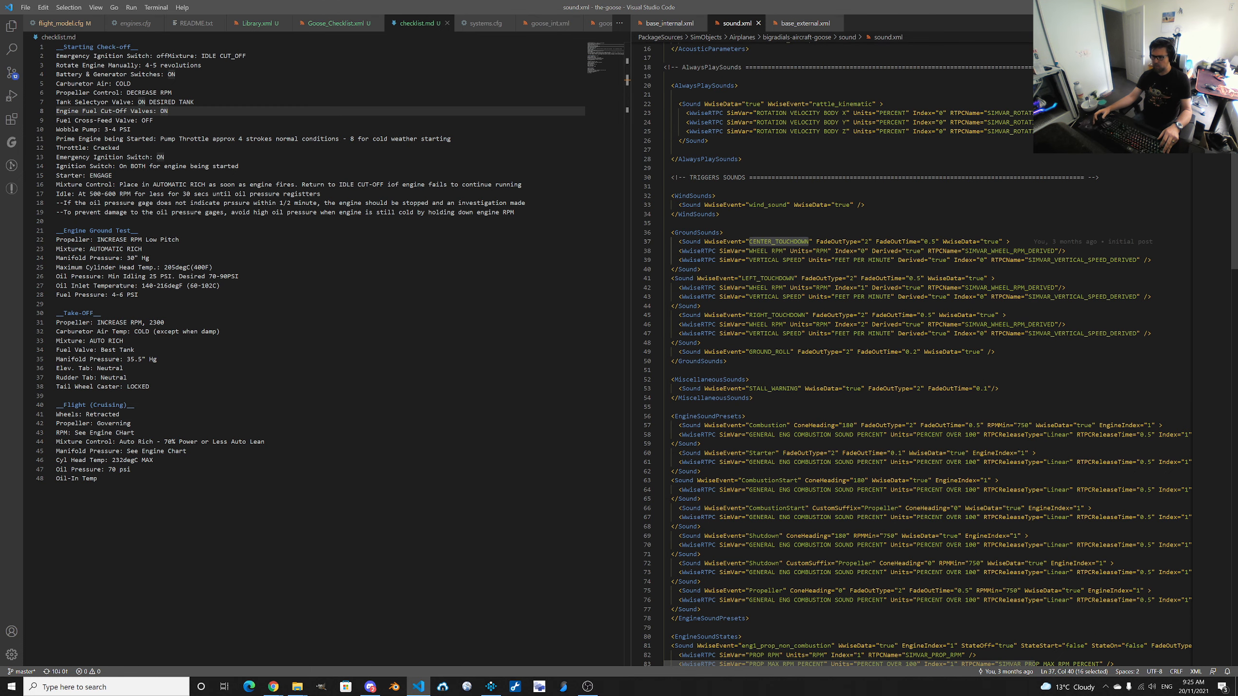
pyautogui.doubleClick(767, 426)
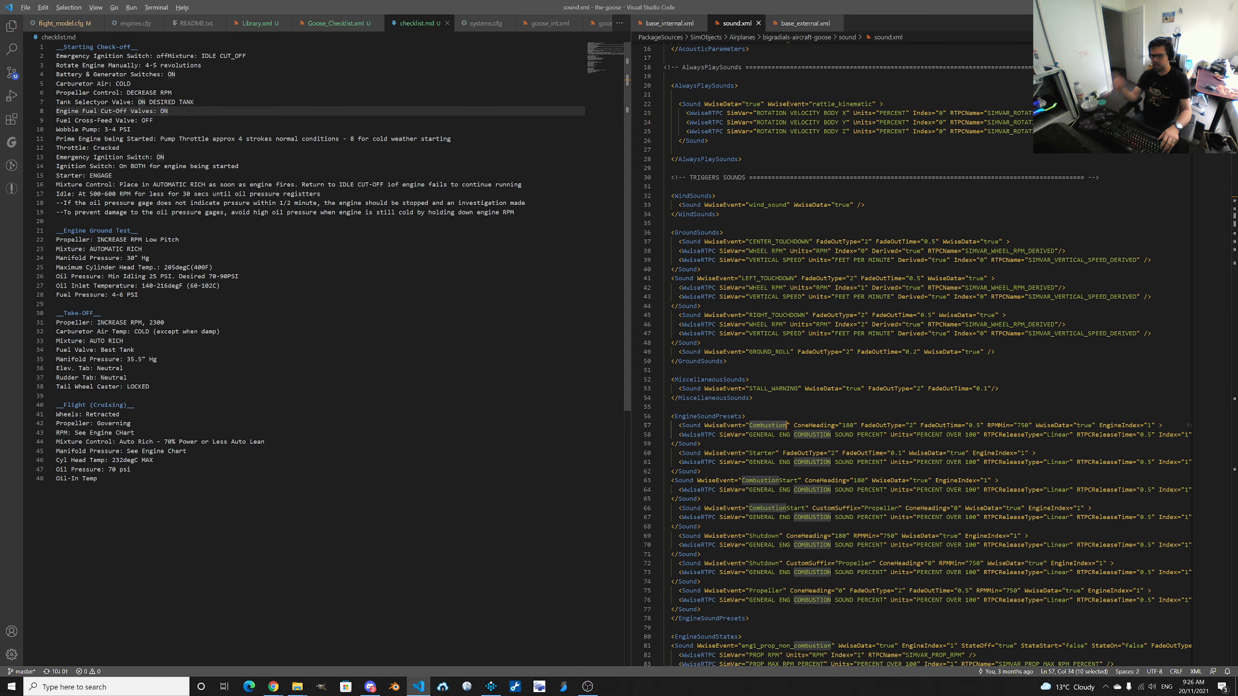
# Recheck the MainPackage name and the Combustion WwiseEvent in sound.xml, and return to Wwise for the matching event name.
pyautogui.click(829, 398)
pyautogui.scroll(3, 829, 399)
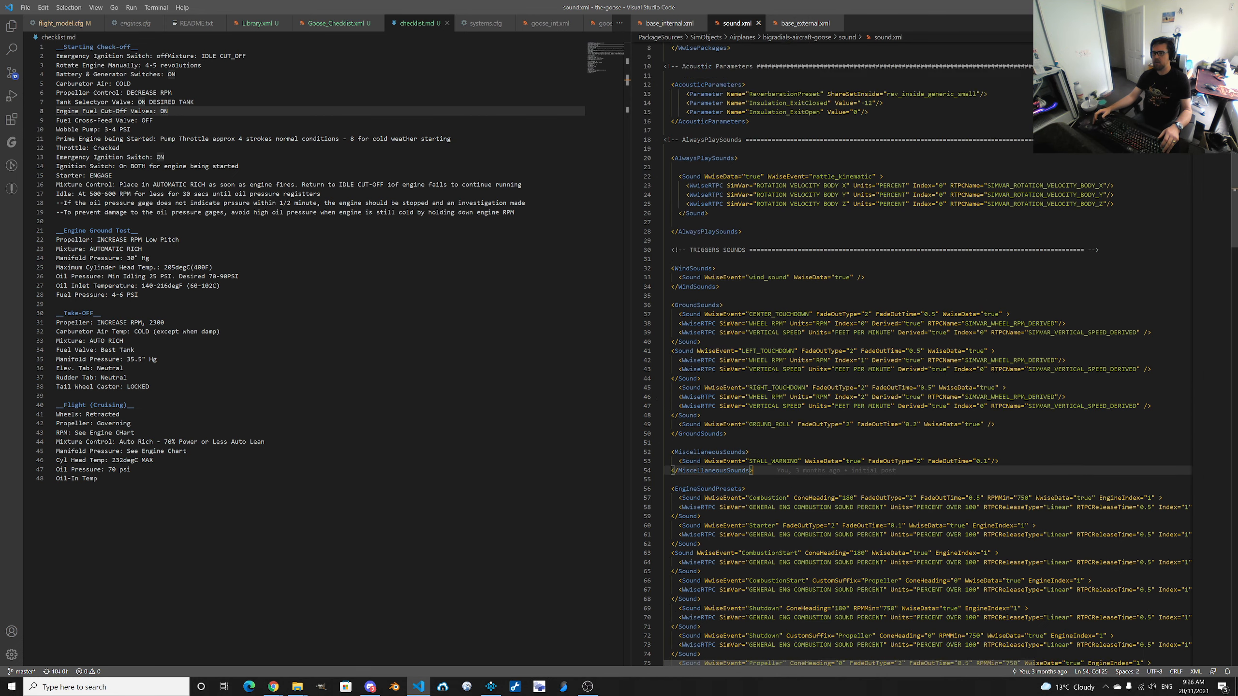
pyautogui.scroll(3, 829, 398)
pyautogui.doubleClick(781, 111)
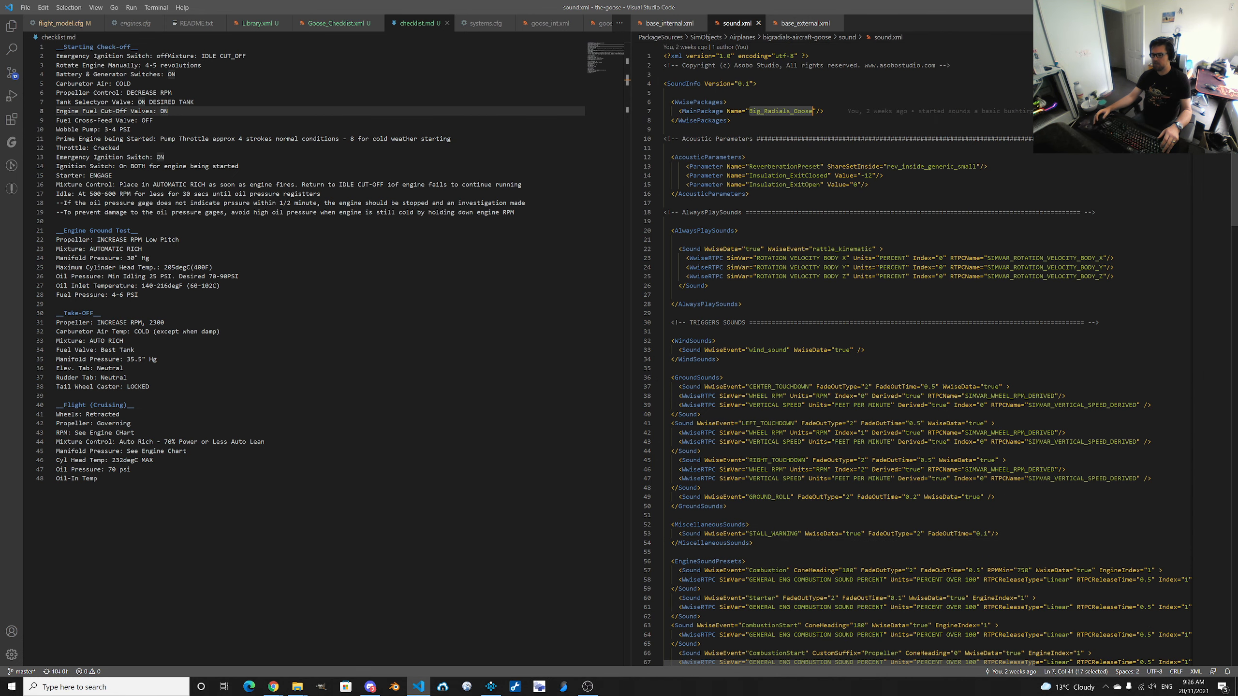
pyautogui.doubleClick(768, 570)
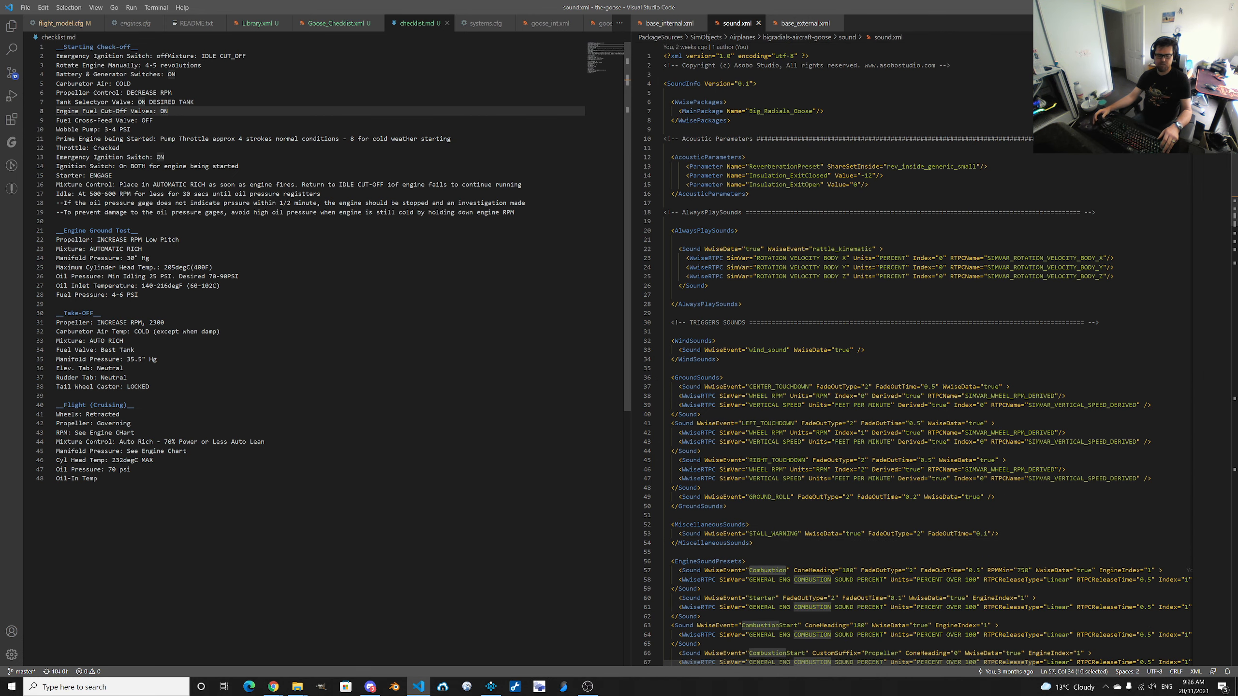
pyautogui.click(491, 688)
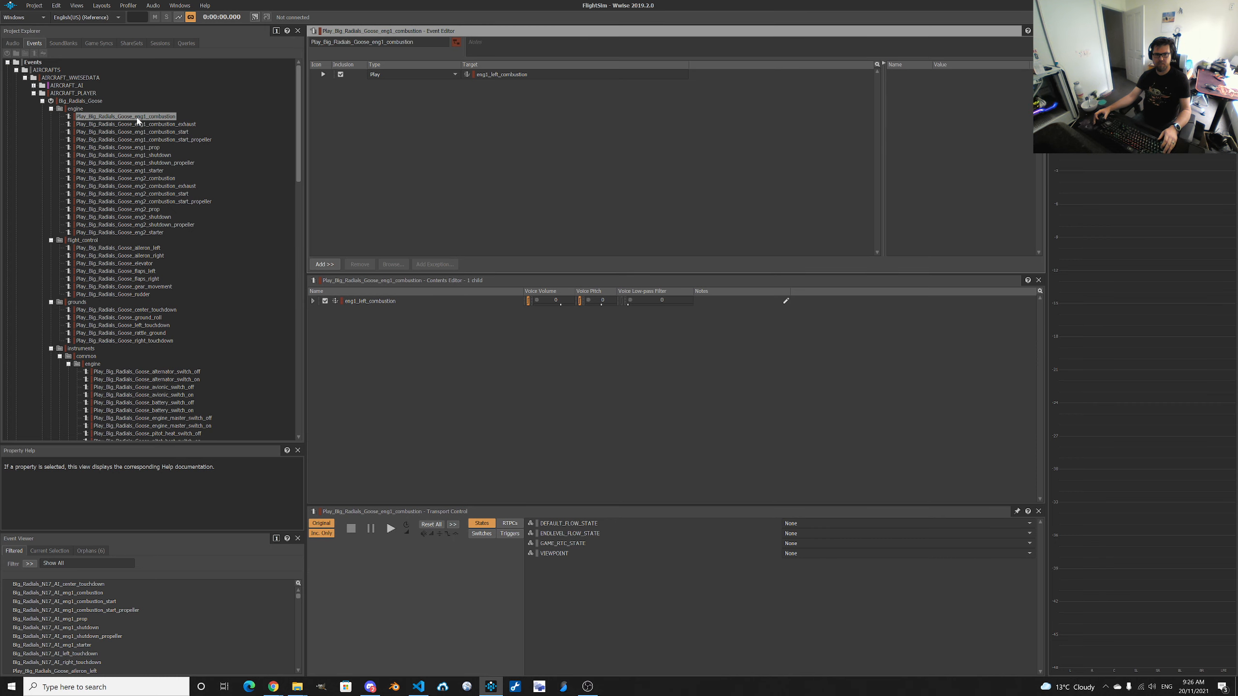
# Switch back to sound.xml and examine the EngineIndex attribute of the Combustion sound in EngineSoundPresets.
pyautogui.hotkey('alt', 'Tab')
pyautogui.click(556, 297)
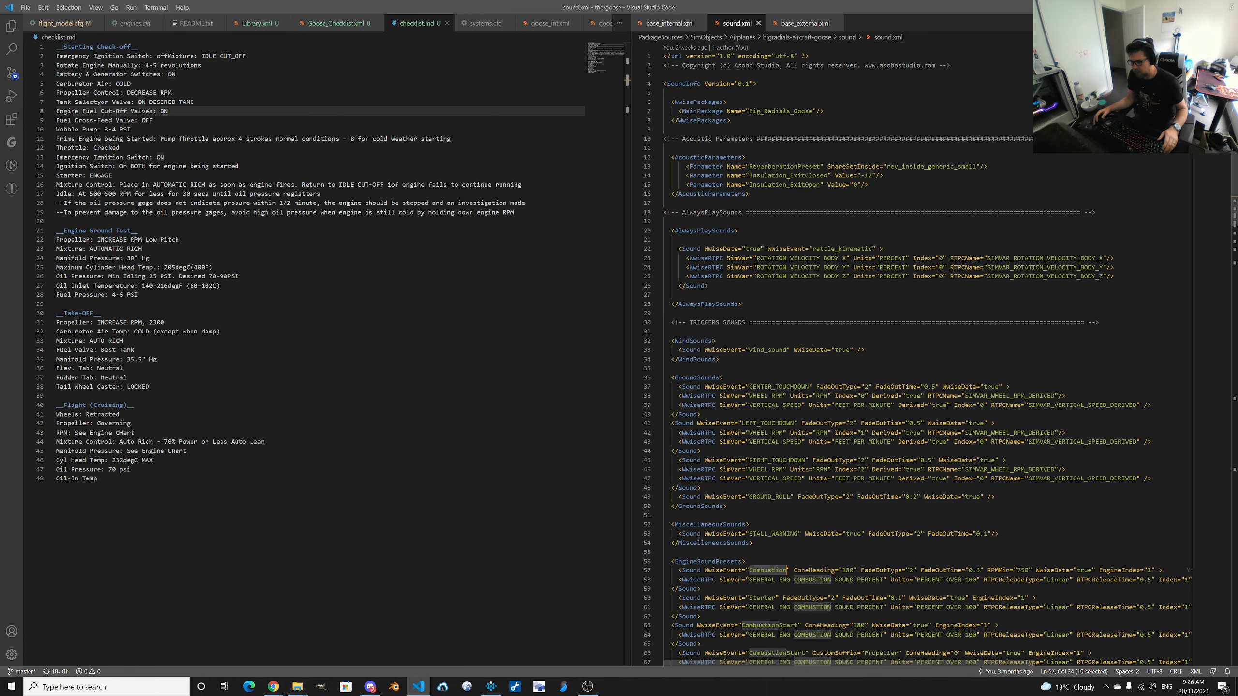
pyautogui.scroll(-2, 926, 356)
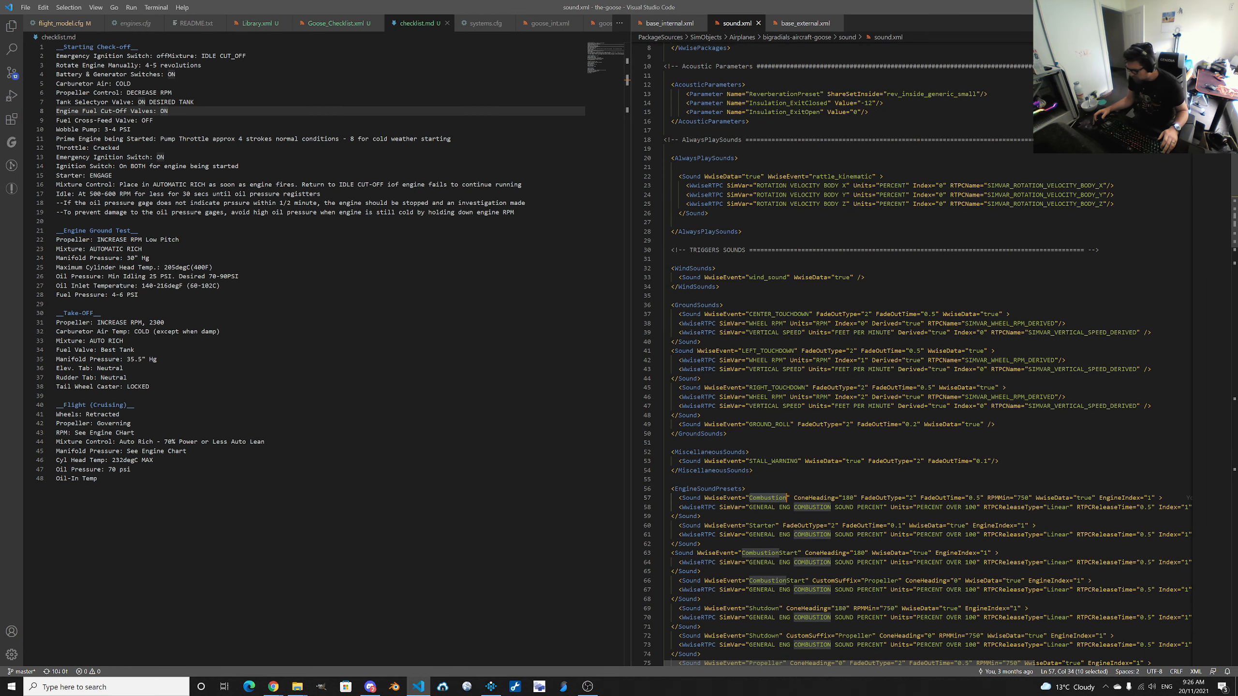
pyautogui.moveTo(1100, 499); pyautogui.dragTo(1155, 498)
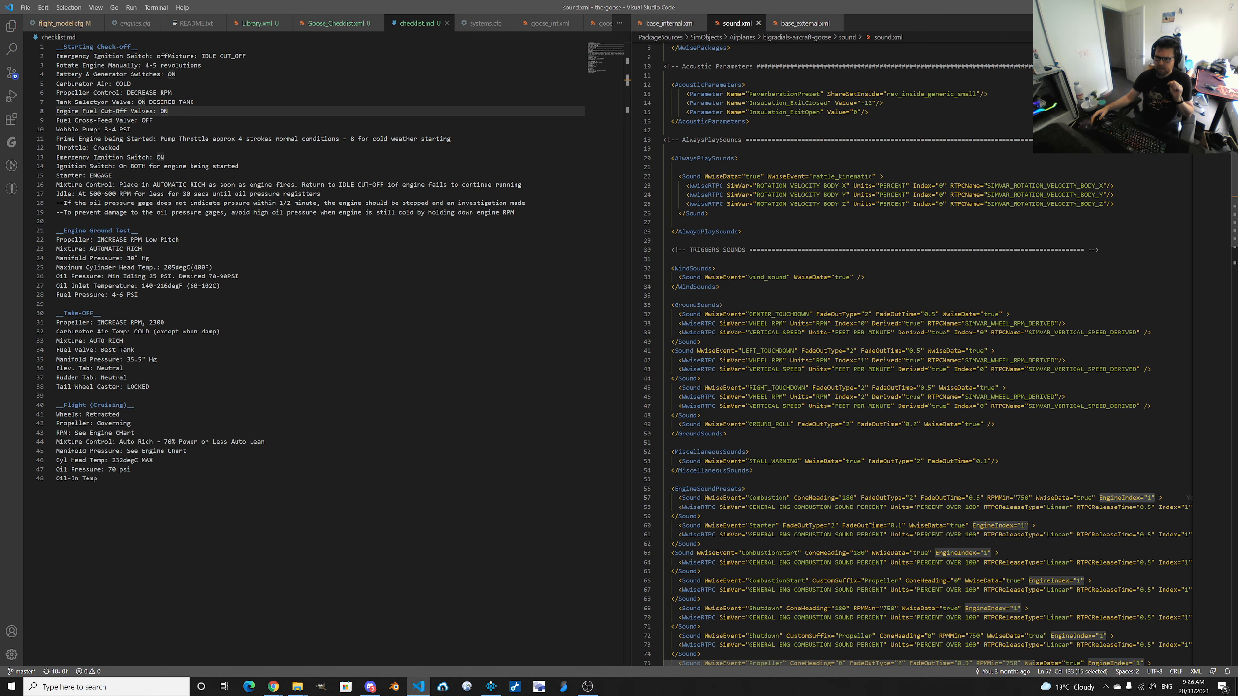
# Review the Combustion entry and the remaining engine presets in sound.xml, down to the EngineSoundStates section.
pyautogui.doubleClick(768, 498)
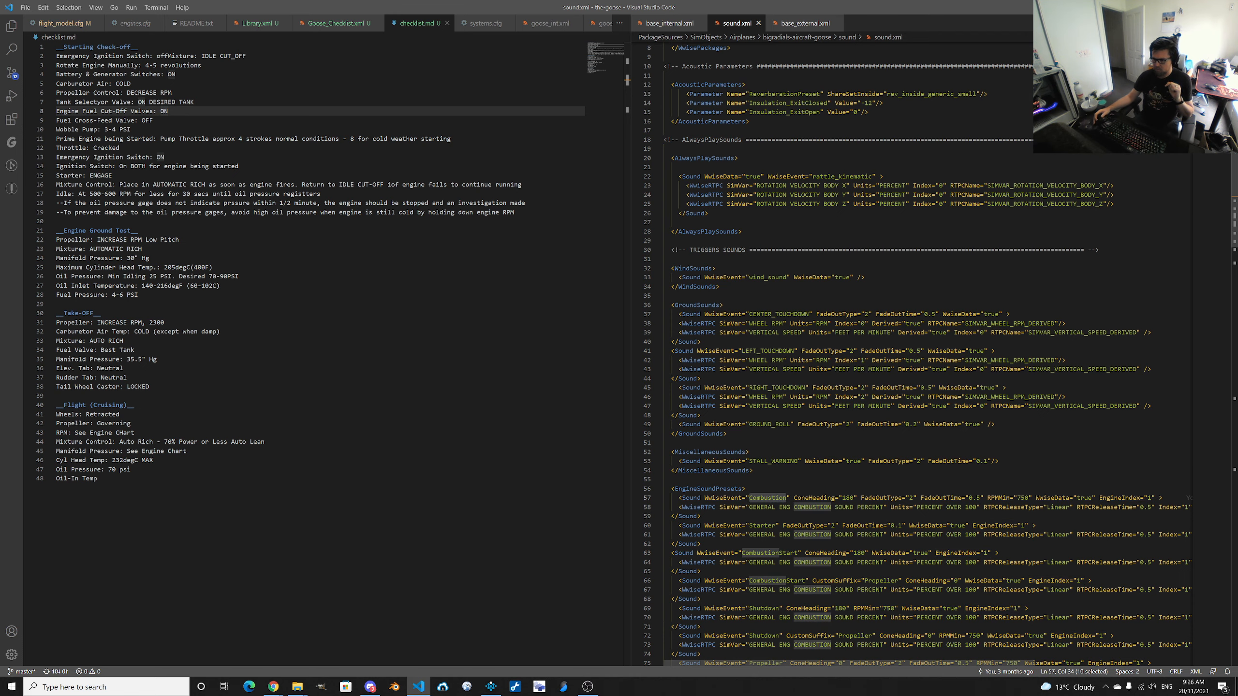
pyautogui.scroll(-1, 768, 498)
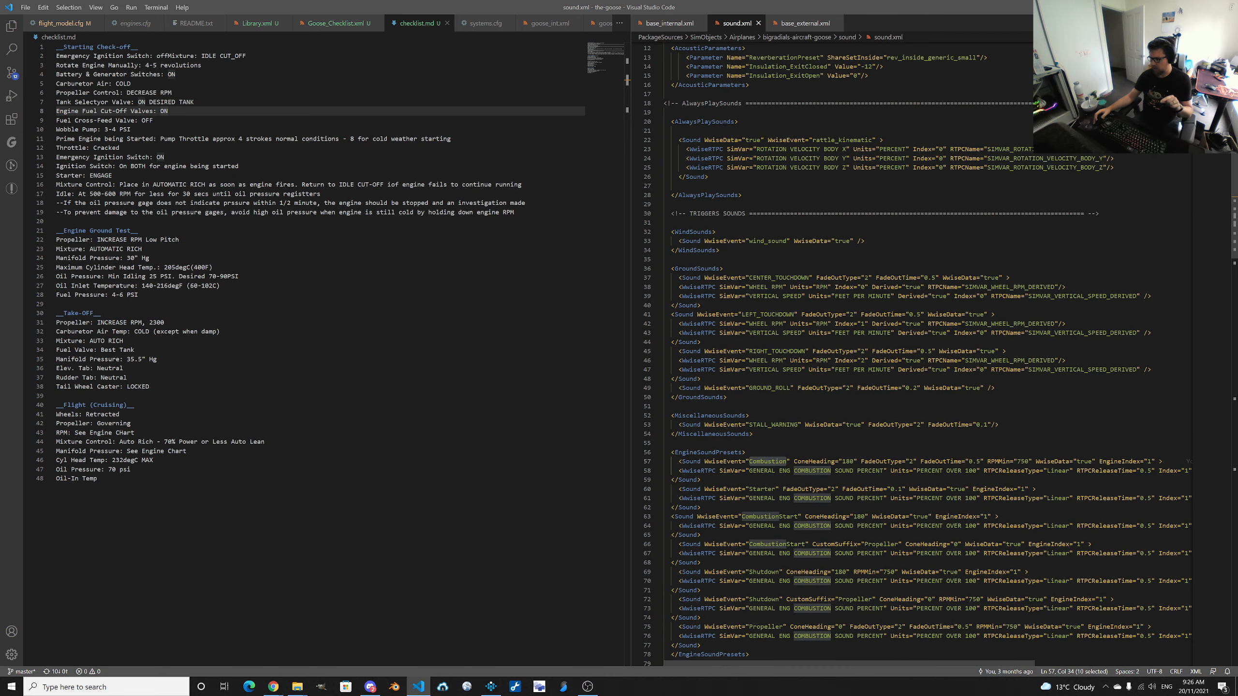
pyautogui.click(1148, 461)
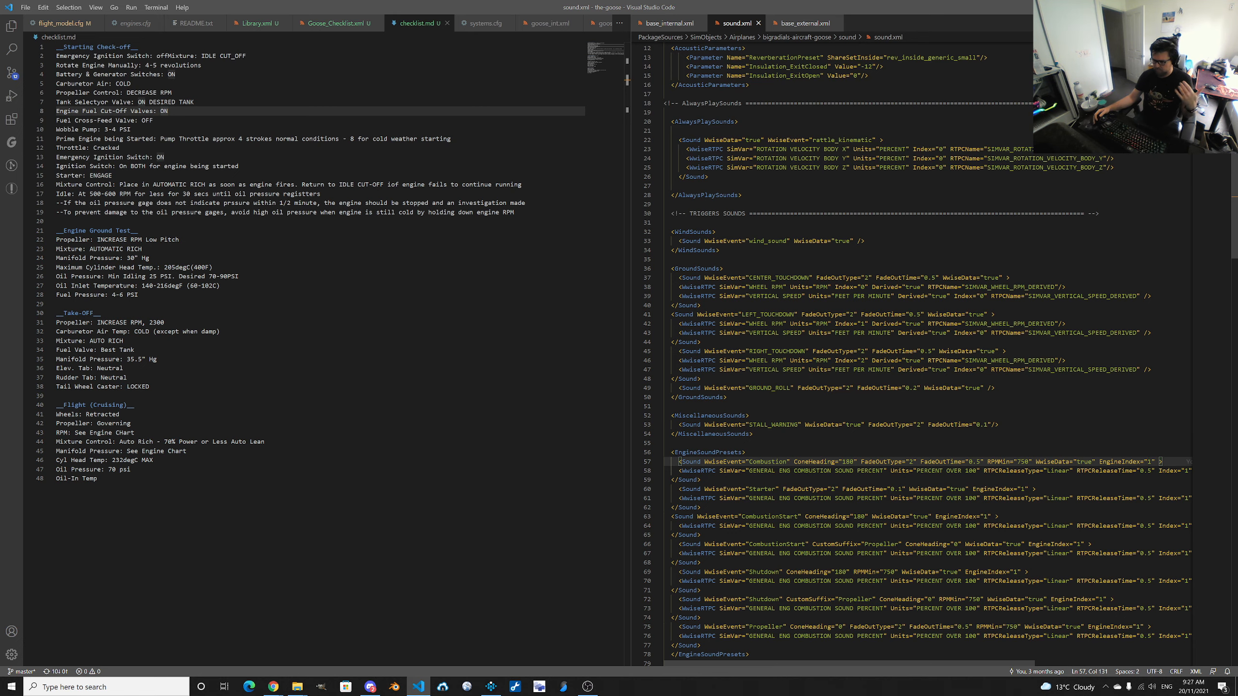
pyautogui.scroll(-5, 917, 355)
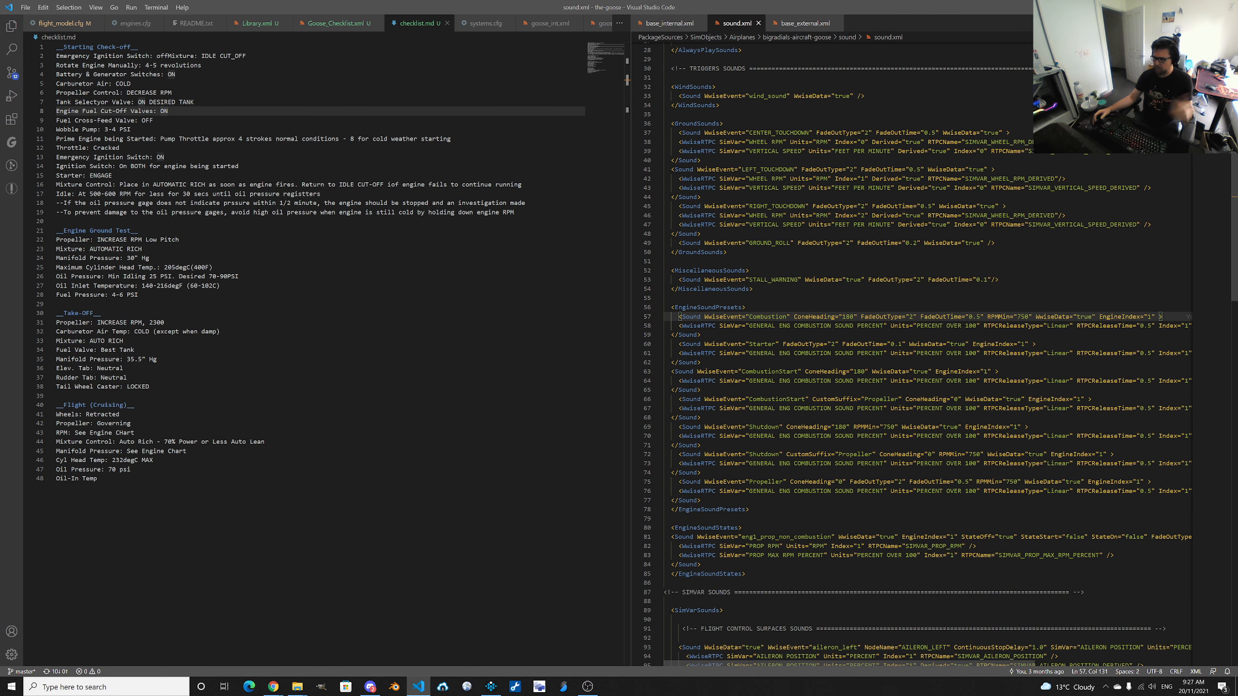
# Review sound.xml from the MainPackage entry down through the ground, miscellaneous and engine preset sound sections.
pyautogui.scroll(-2, 1147, 280)
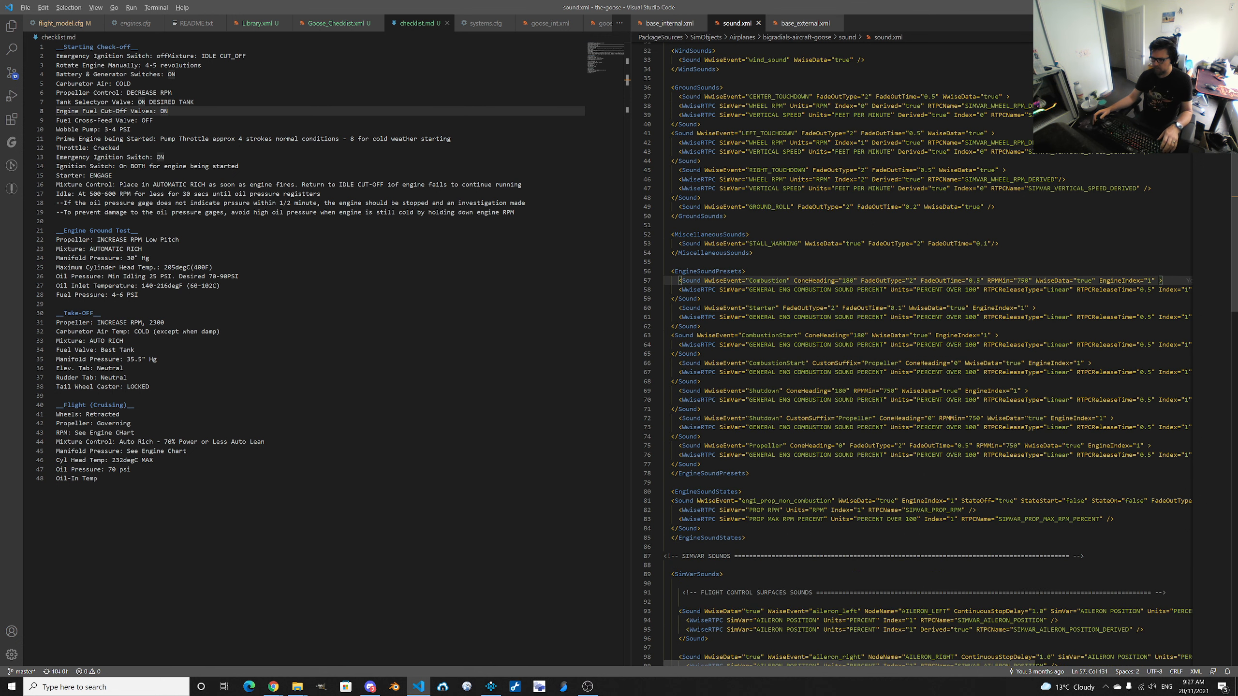
pyautogui.hotkey('alt', 'Tab')
pyautogui.click(393, 313)
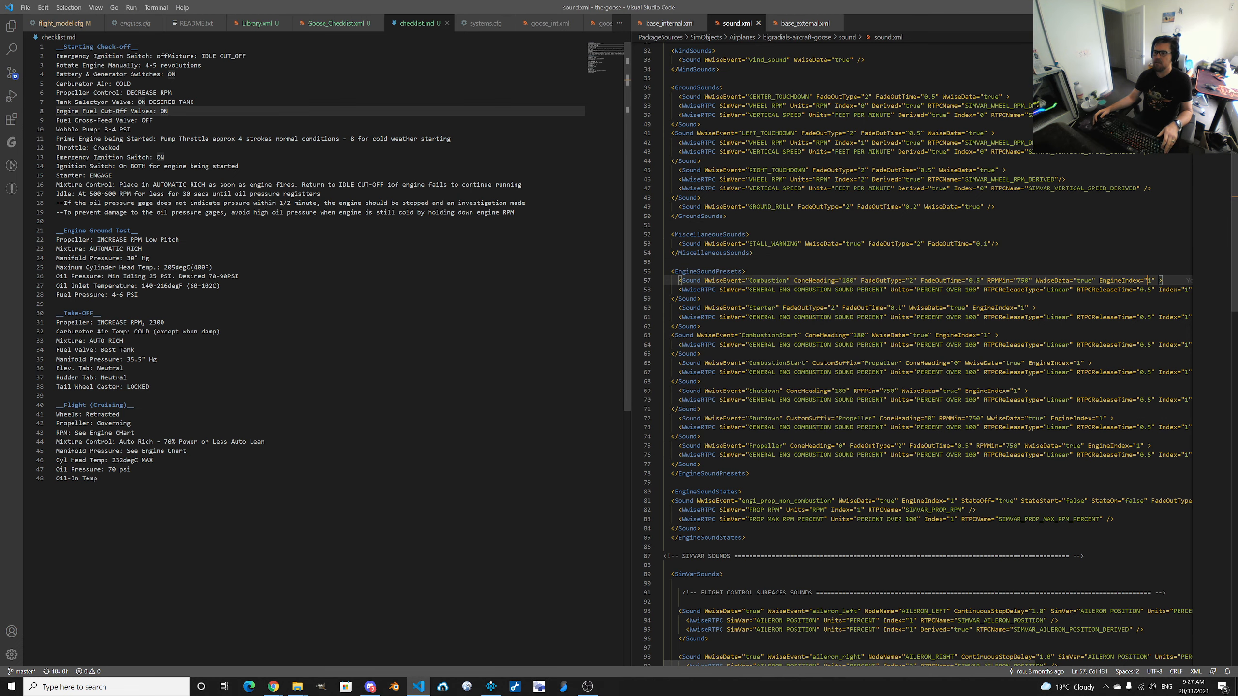
pyautogui.scroll(10, 926, 351)
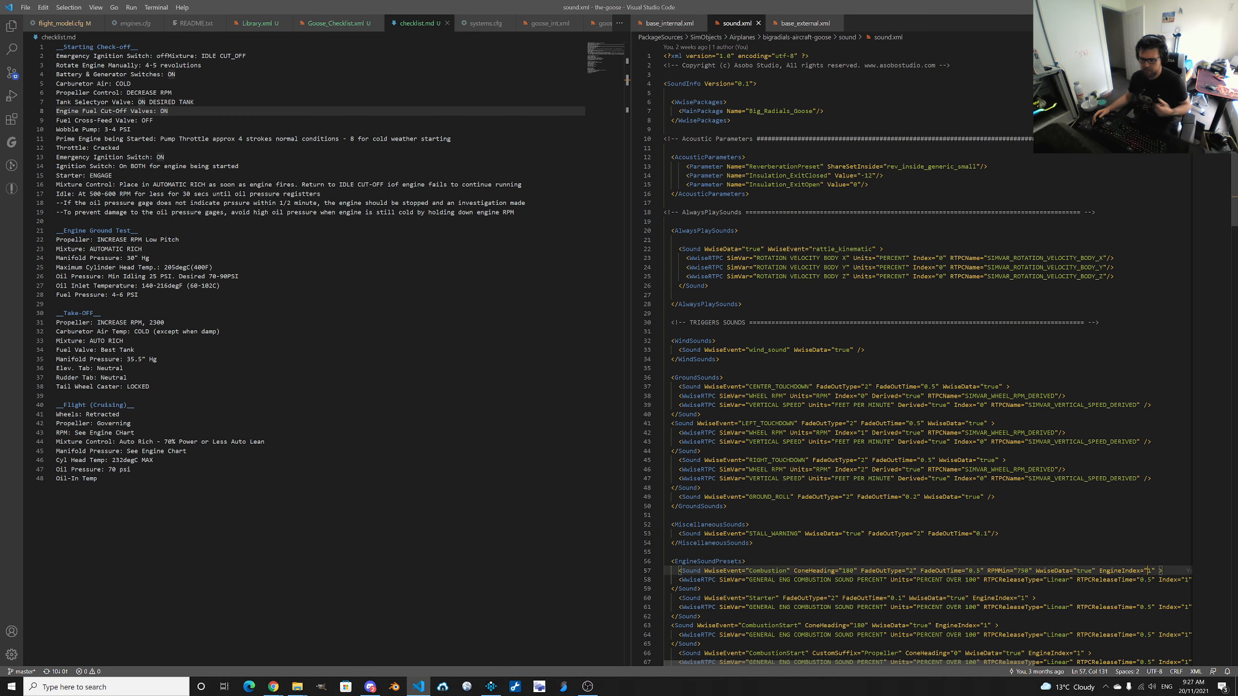
pyautogui.scroll(-5, 926, 351)
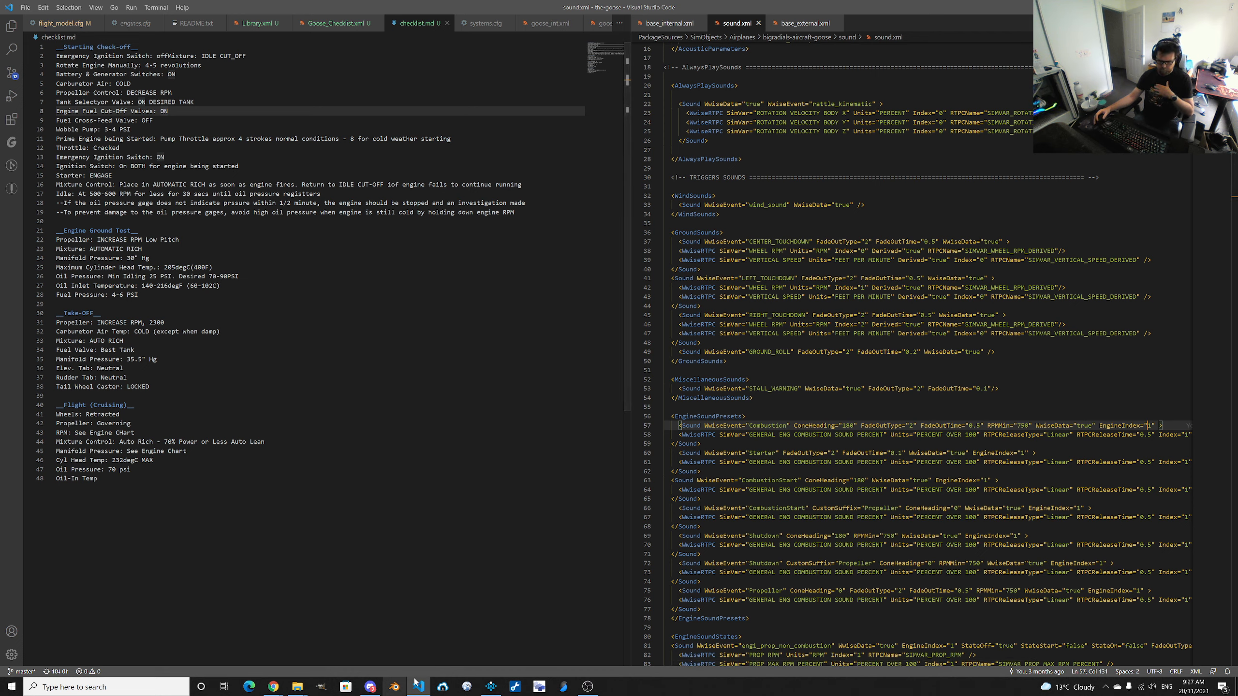
# Switch to Wwise and compare the DA62_SDK_AIRCRAFT and Big_Radials_Goose event work units, leaving the Goose events expanded.
pyautogui.click(491, 687)
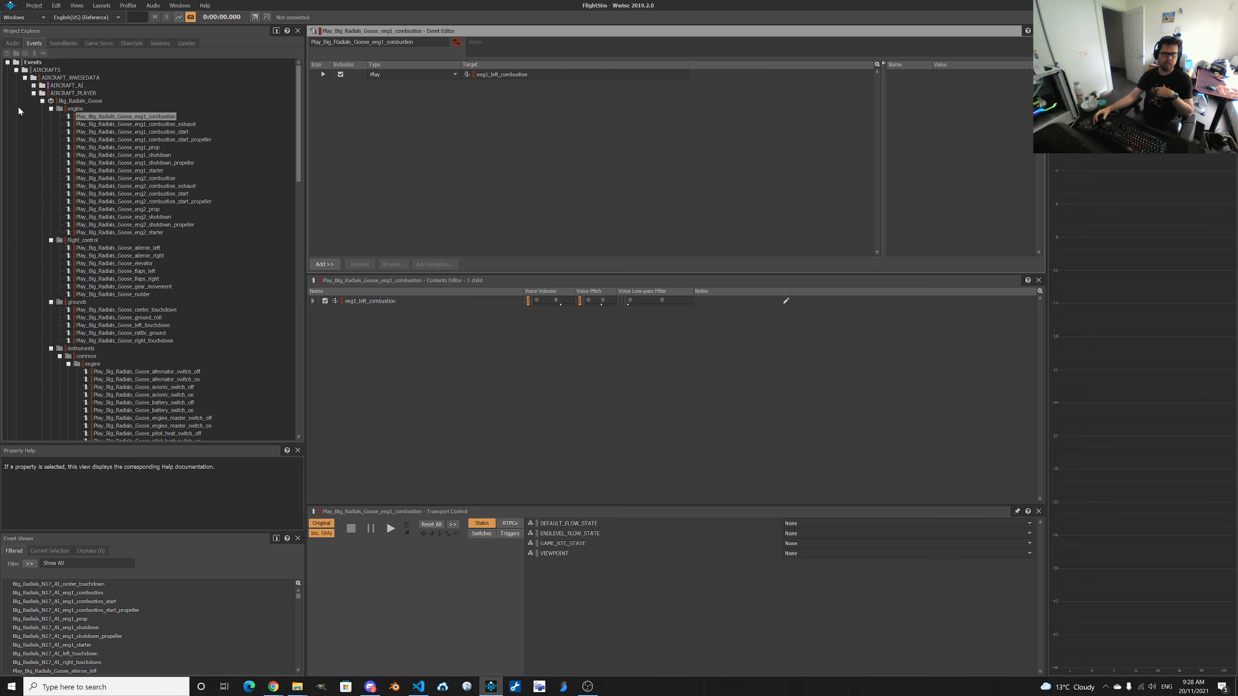
pyautogui.click(43, 101)
pyautogui.click(80, 126)
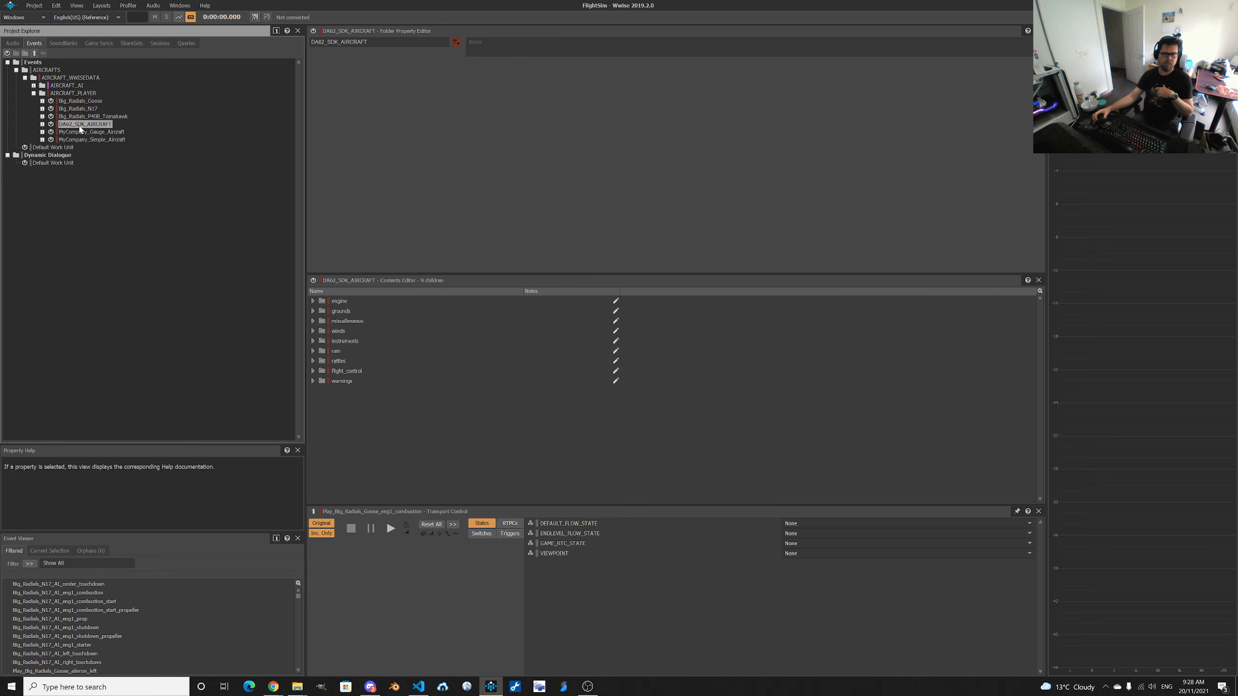
pyautogui.rightClick(80, 126)
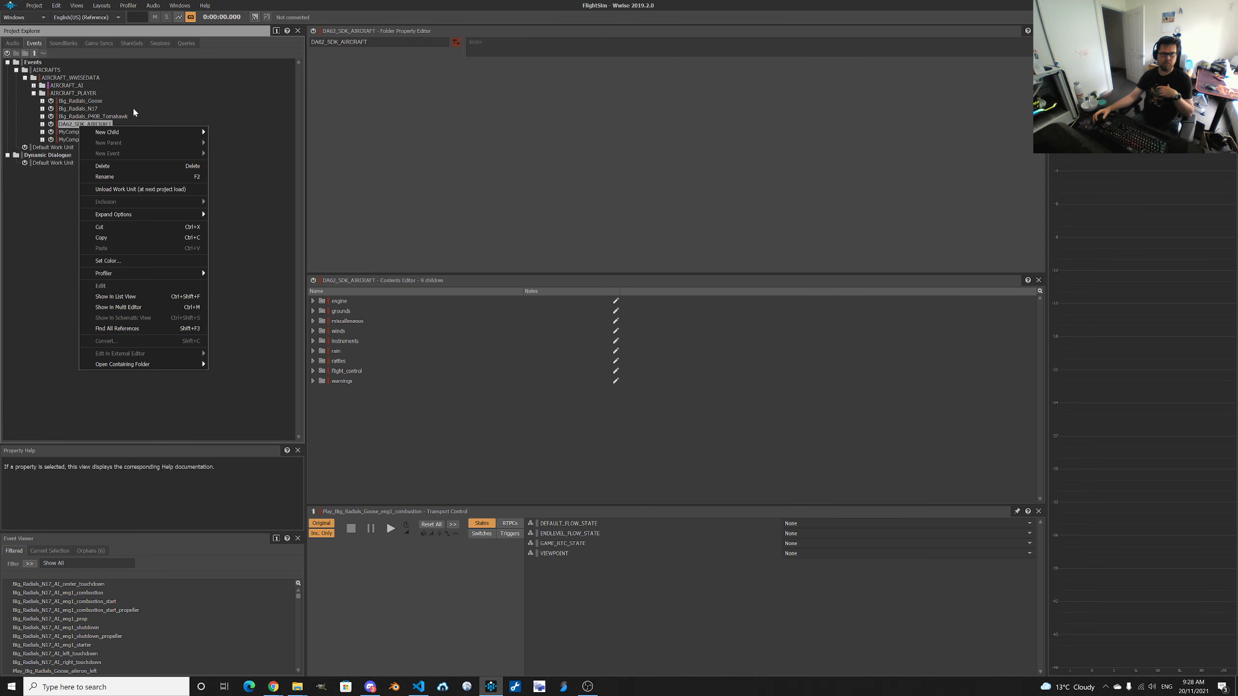
pyautogui.click(95, 102)
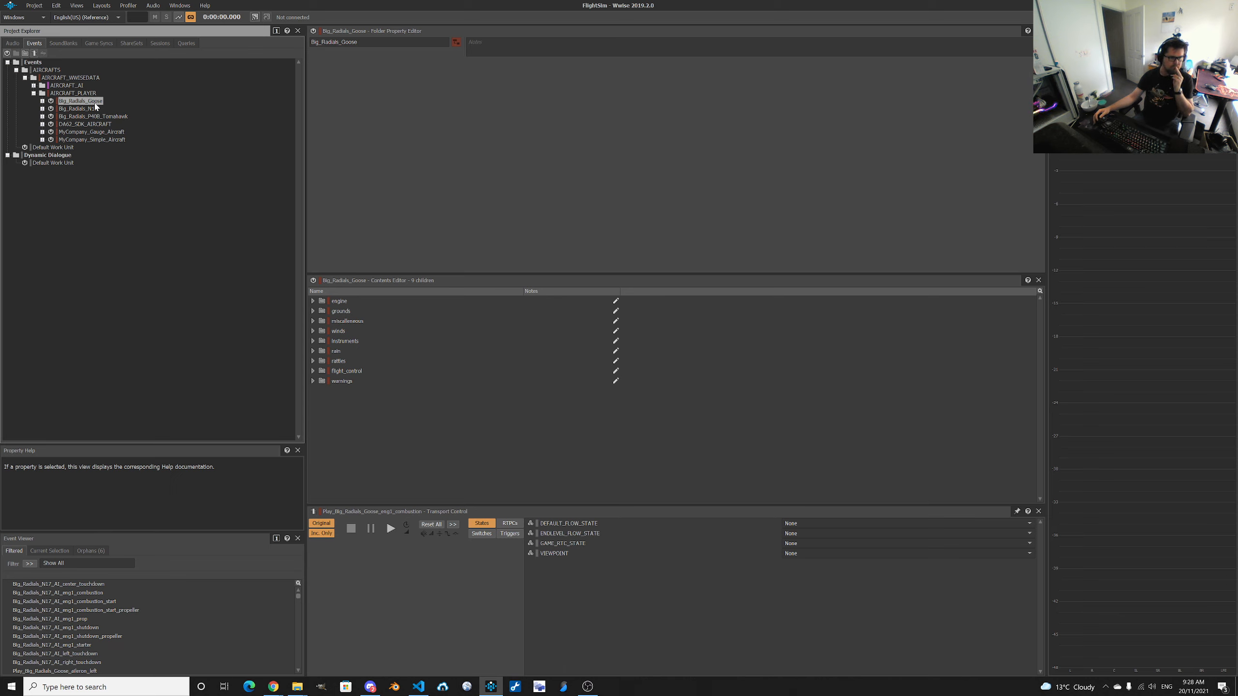
pyautogui.click(42, 101)
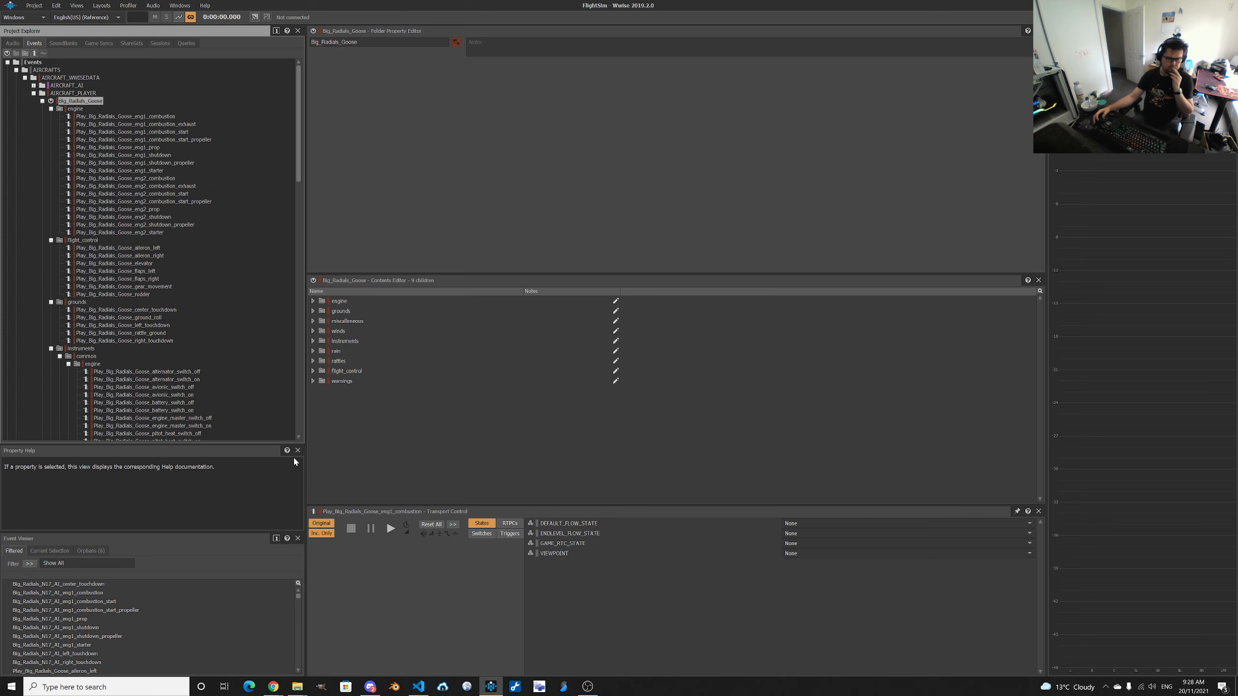
# Switch to File Explorer and browse to WwiseSampleProject > Events > AIRCRAFTS > AIRCRAFT_WWISEDATA > AIRCRAFT_PLAYER in the Sound Stuff folder.
pyautogui.moveTo(294, 692)
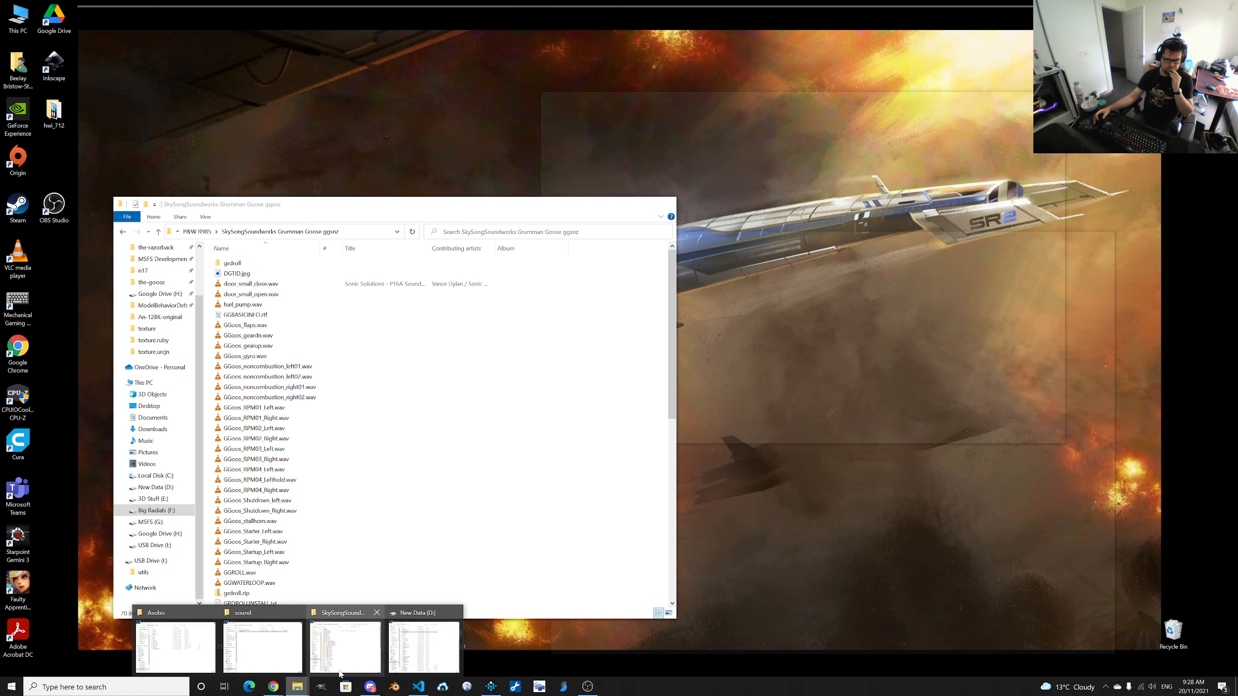
pyautogui.click(352, 651)
pyautogui.click(198, 233)
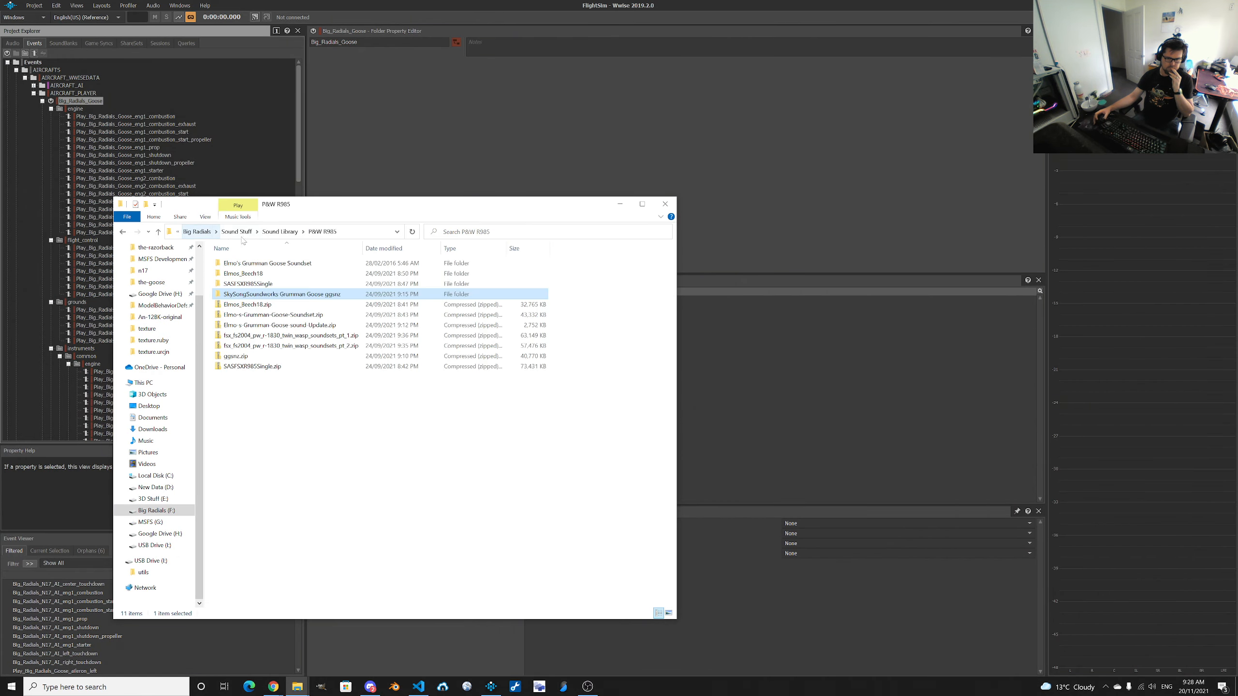
pyautogui.click(242, 233)
pyautogui.doubleClick(254, 294)
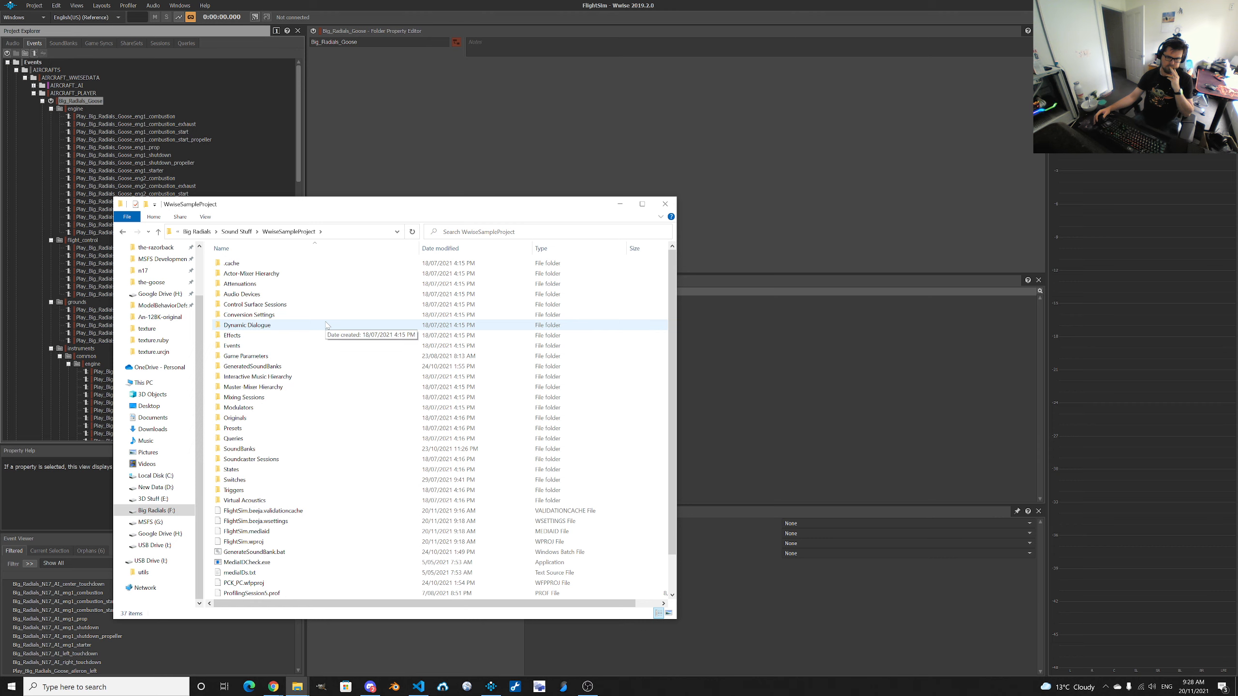
pyautogui.doubleClick(279, 346)
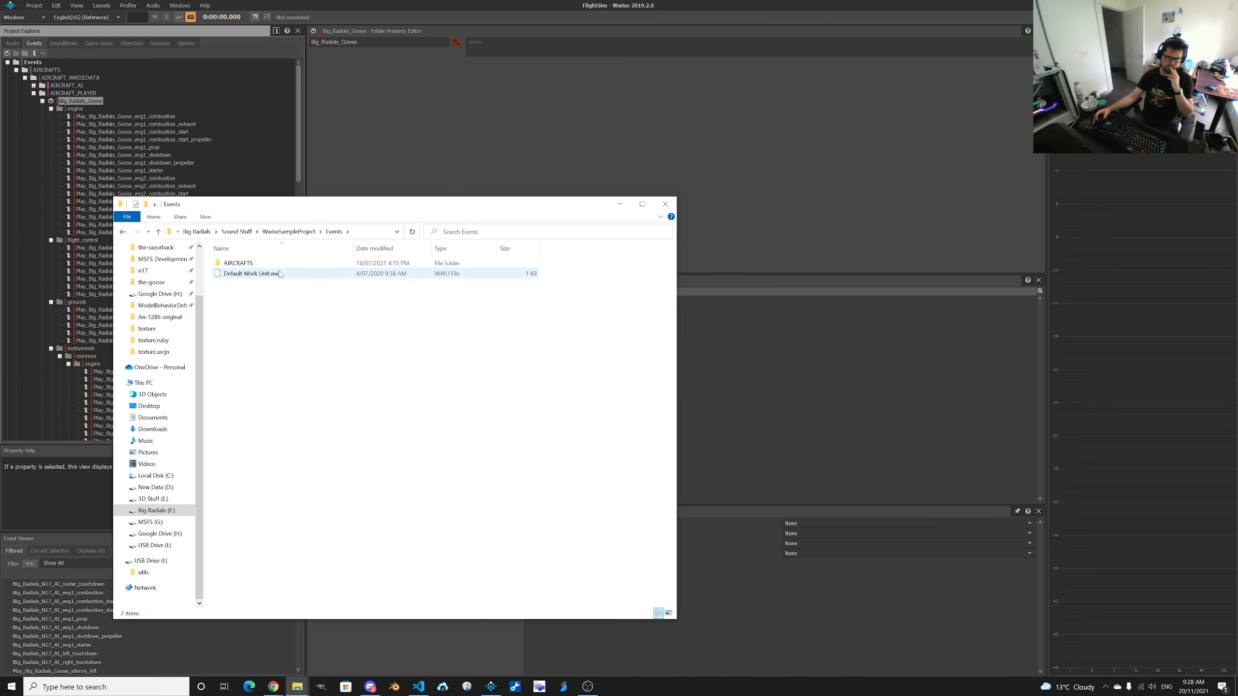
pyautogui.doubleClick(280, 266)
pyautogui.doubleClick(281, 266)
pyautogui.doubleClick(277, 274)
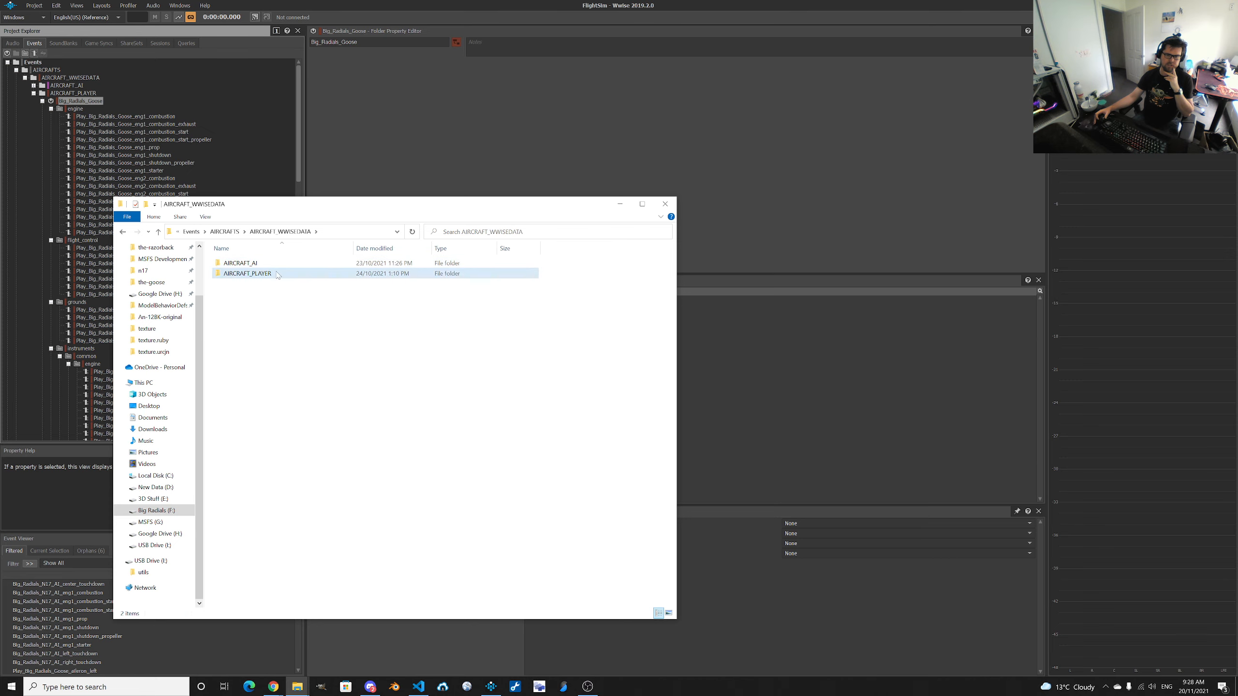
# Open the Big_Radials_Goose.wwu work unit file in Visual Studio Code.
pyautogui.click(295, 264)
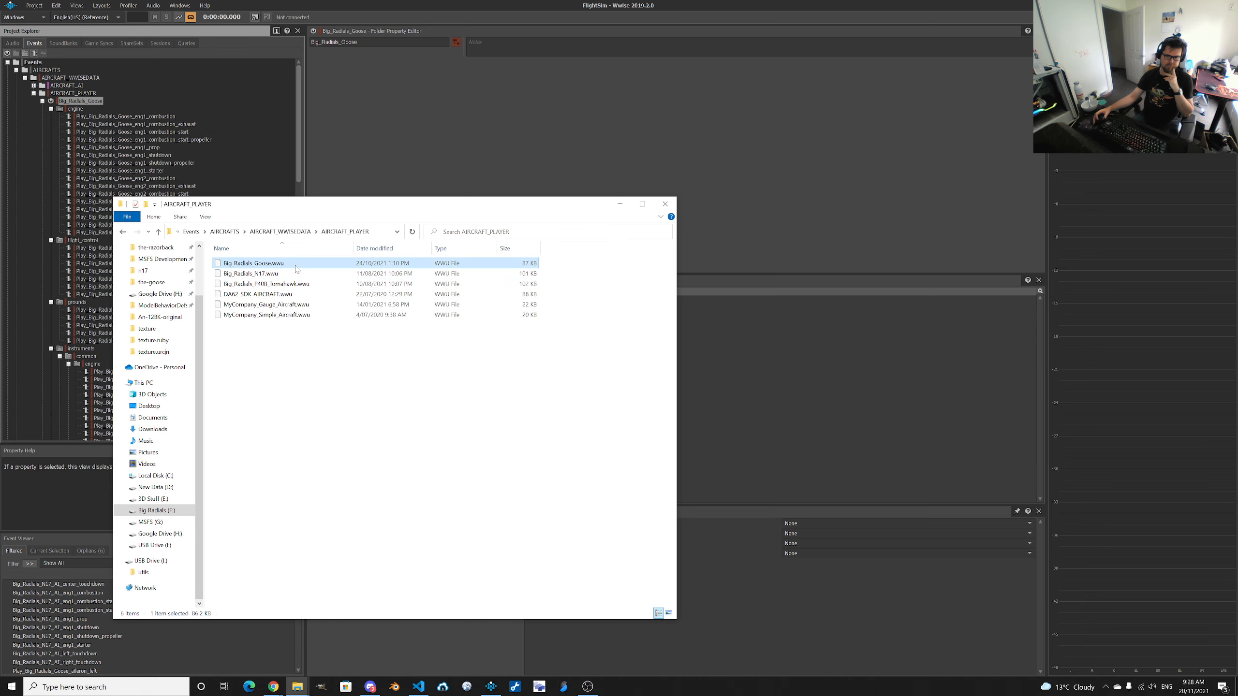
pyautogui.rightClick(296, 267)
pyautogui.click(326, 294)
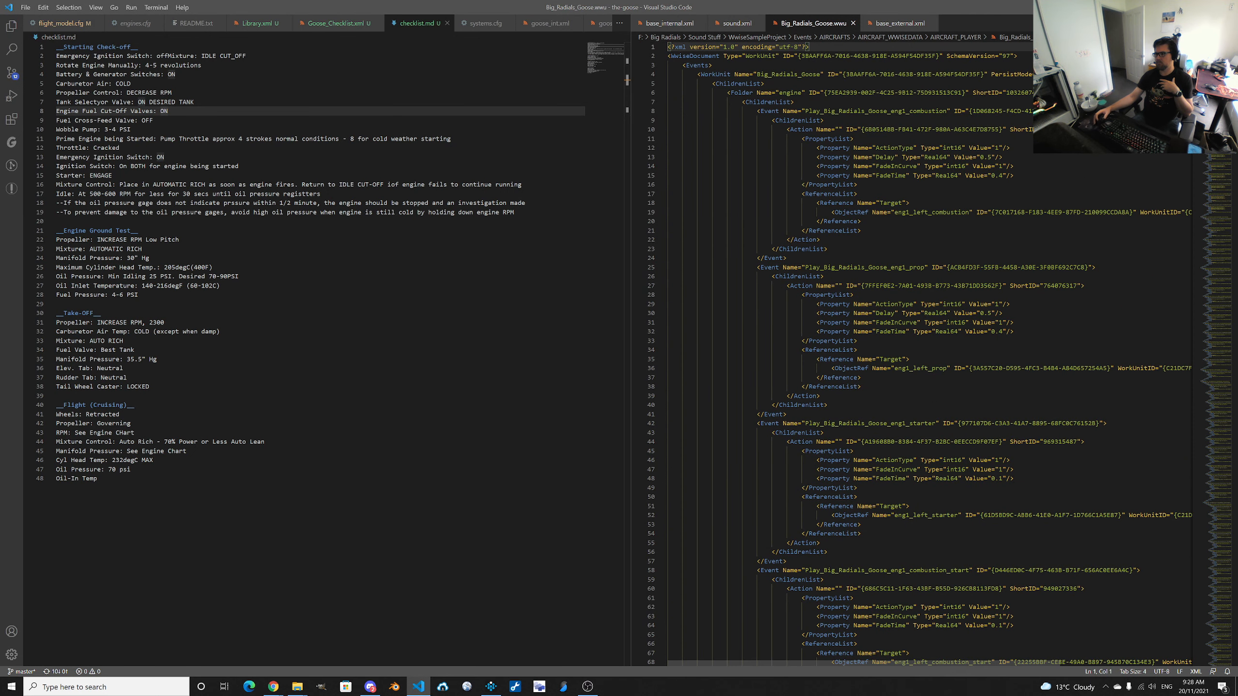
# Examine the first engine event in Big_Radials_Goose.wwu, comparing its eng1_left_combustion target reference with the Play_Big_Radials_Goose_eng1_combustion event name.
pyautogui.doubleClick(932, 213)
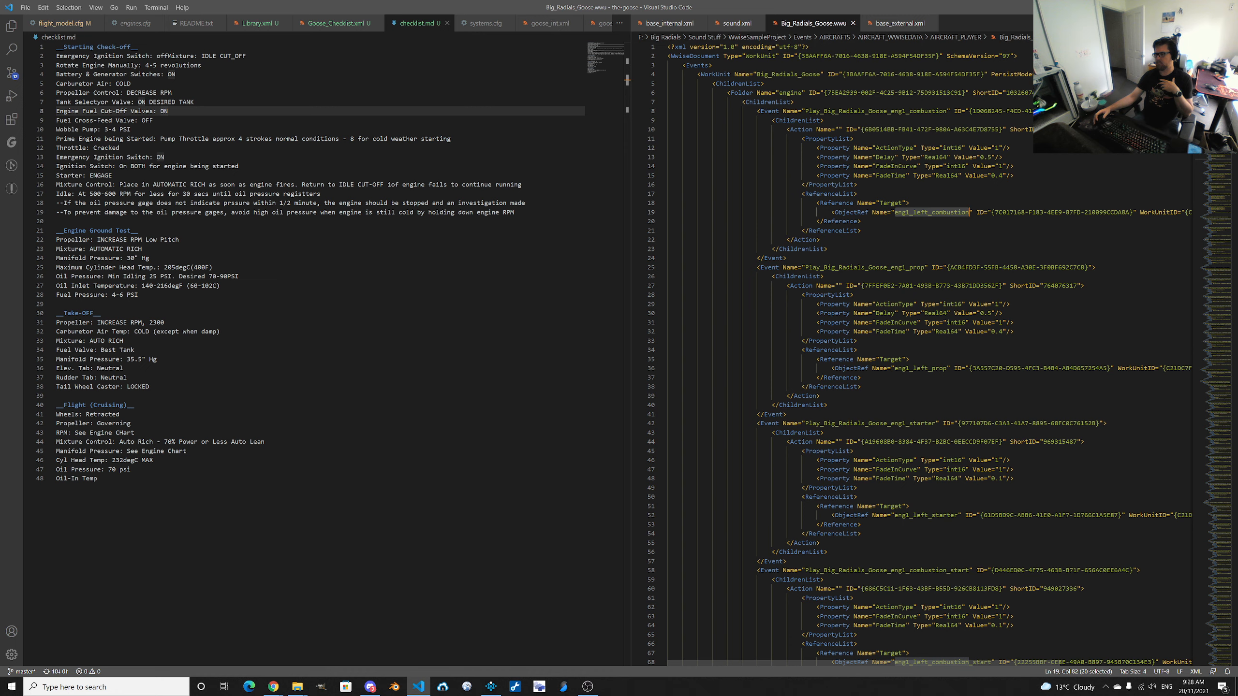
pyautogui.doubleClick(902, 111)
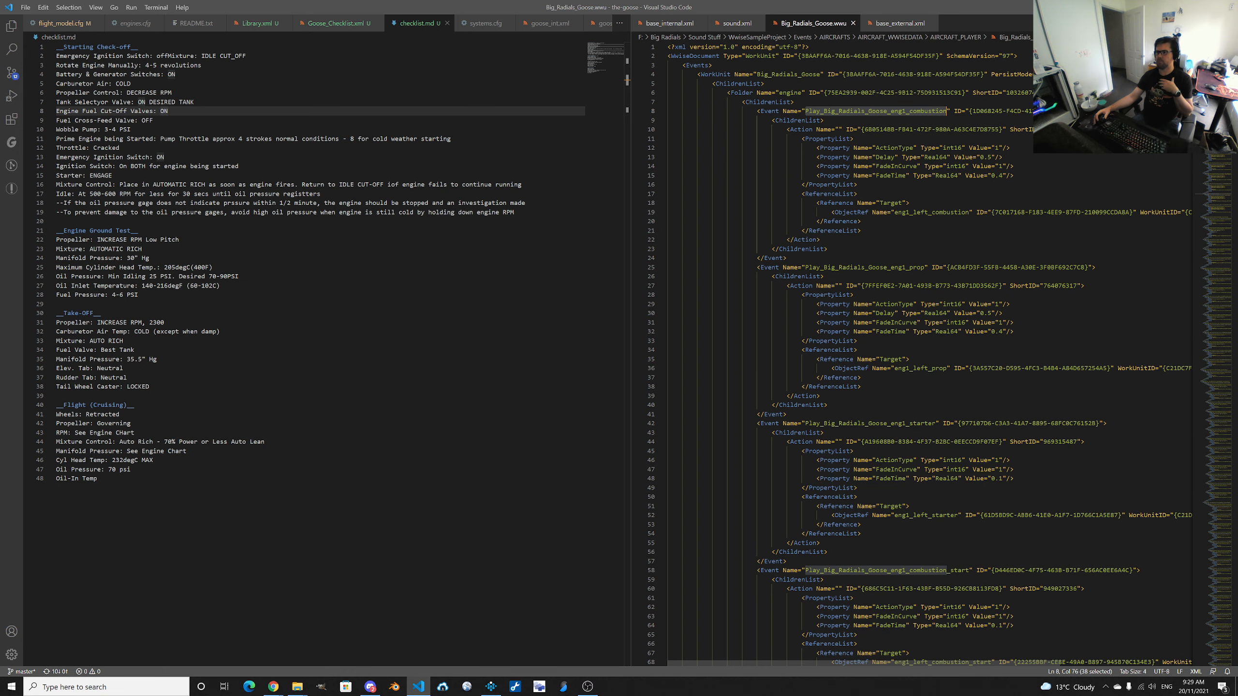
pyautogui.click(825, 111)
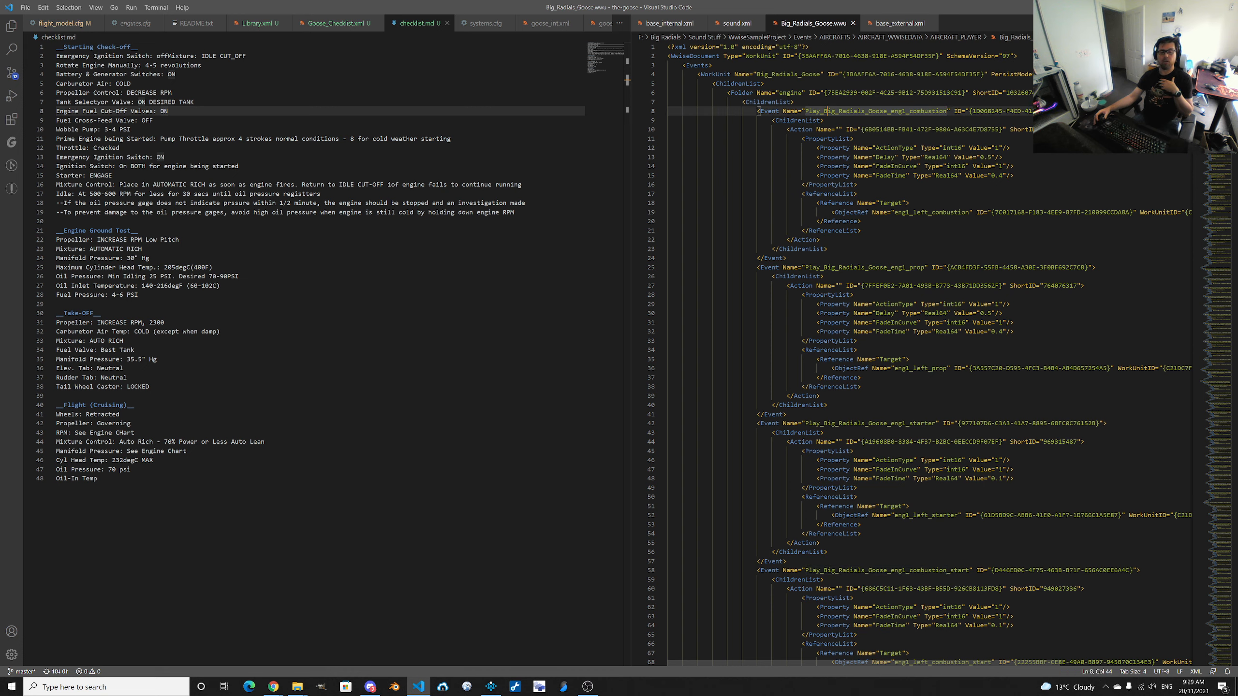
pyautogui.press('Left')
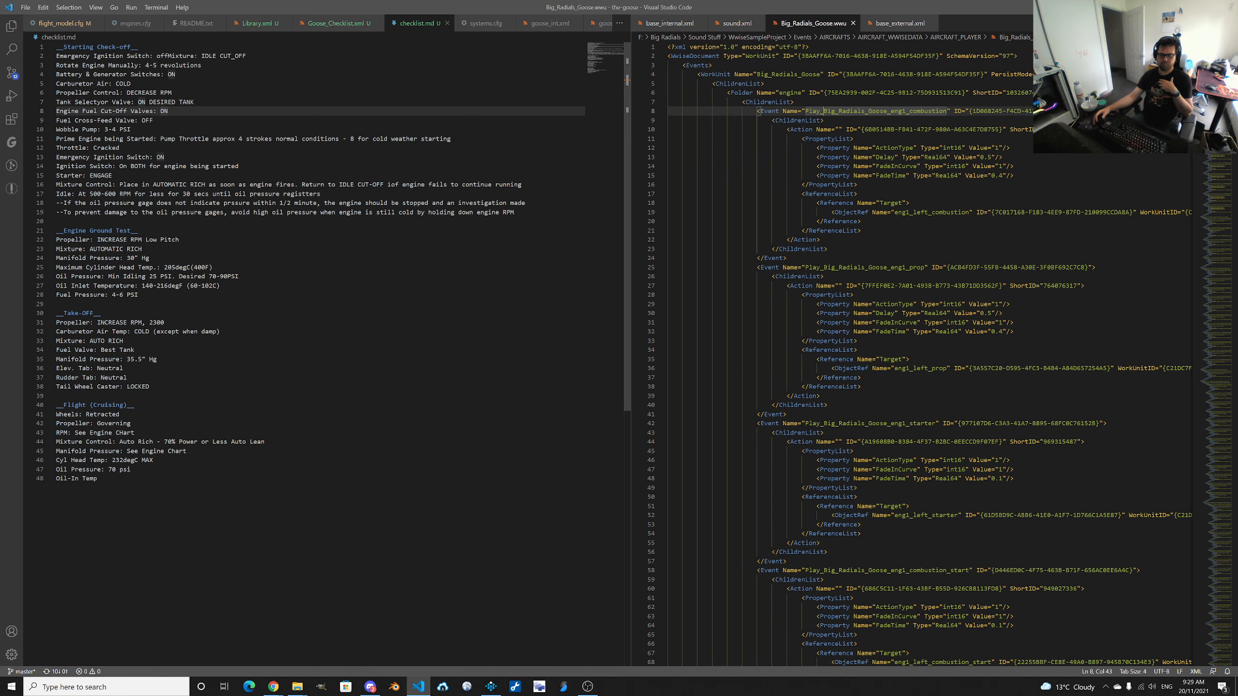
# Switch to Wwise, and bring up the AIRCRAFT_PLAYER folder to look over the aircraft work unit files.
pyautogui.click(489, 688)
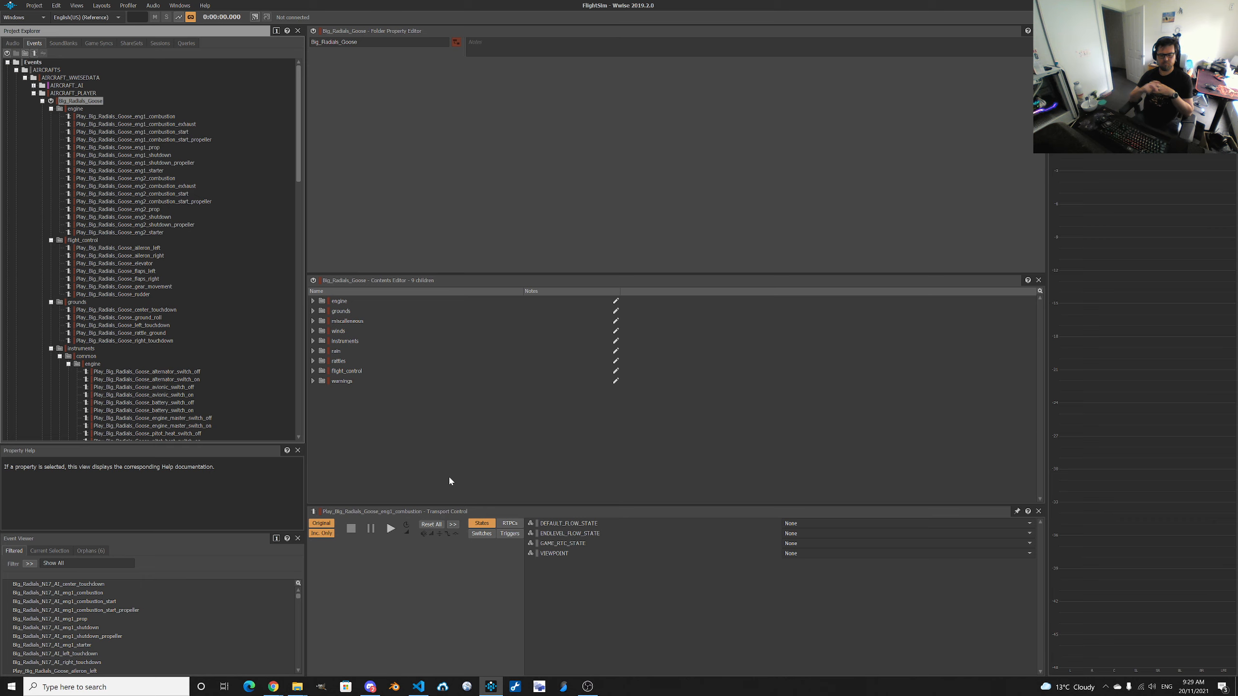
pyautogui.moveTo(370, 687)
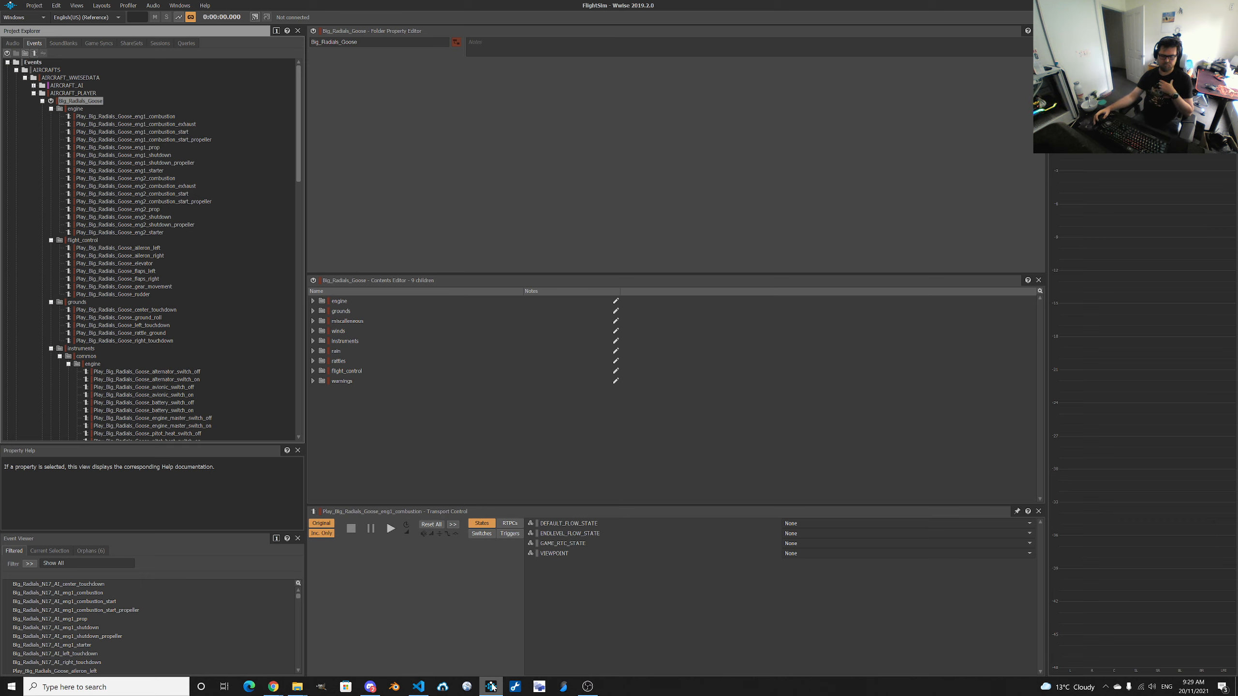
pyautogui.moveTo(280, 690)
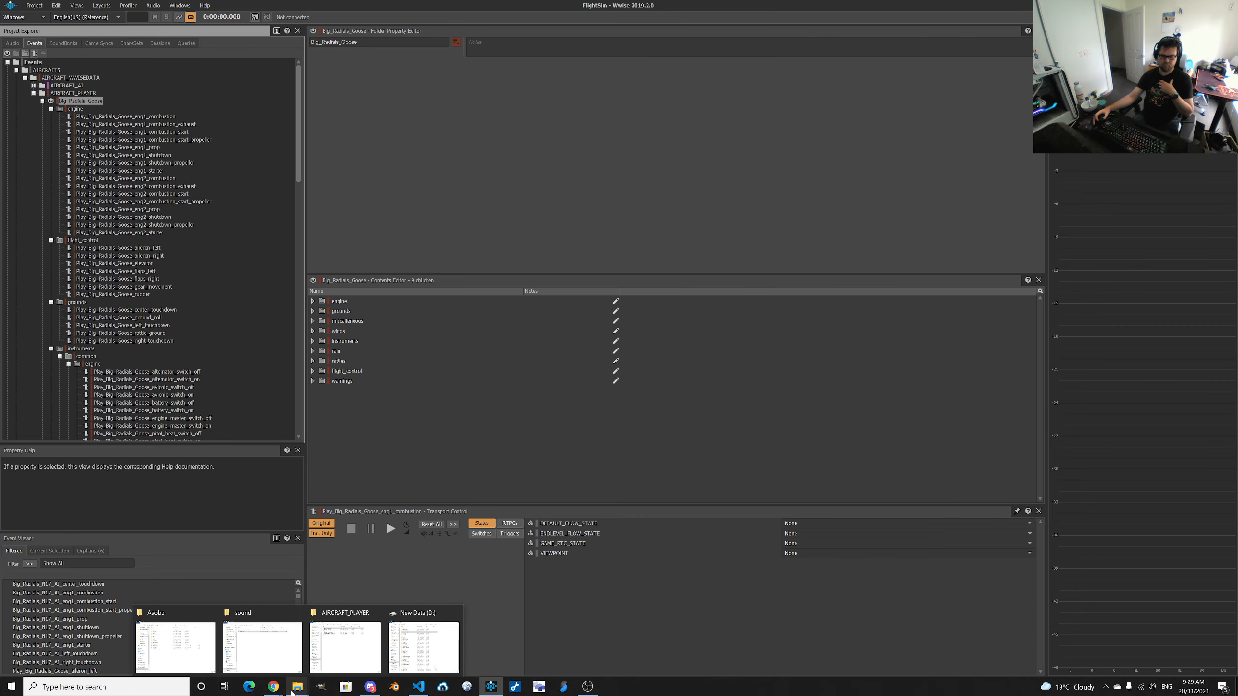
pyautogui.click(326, 651)
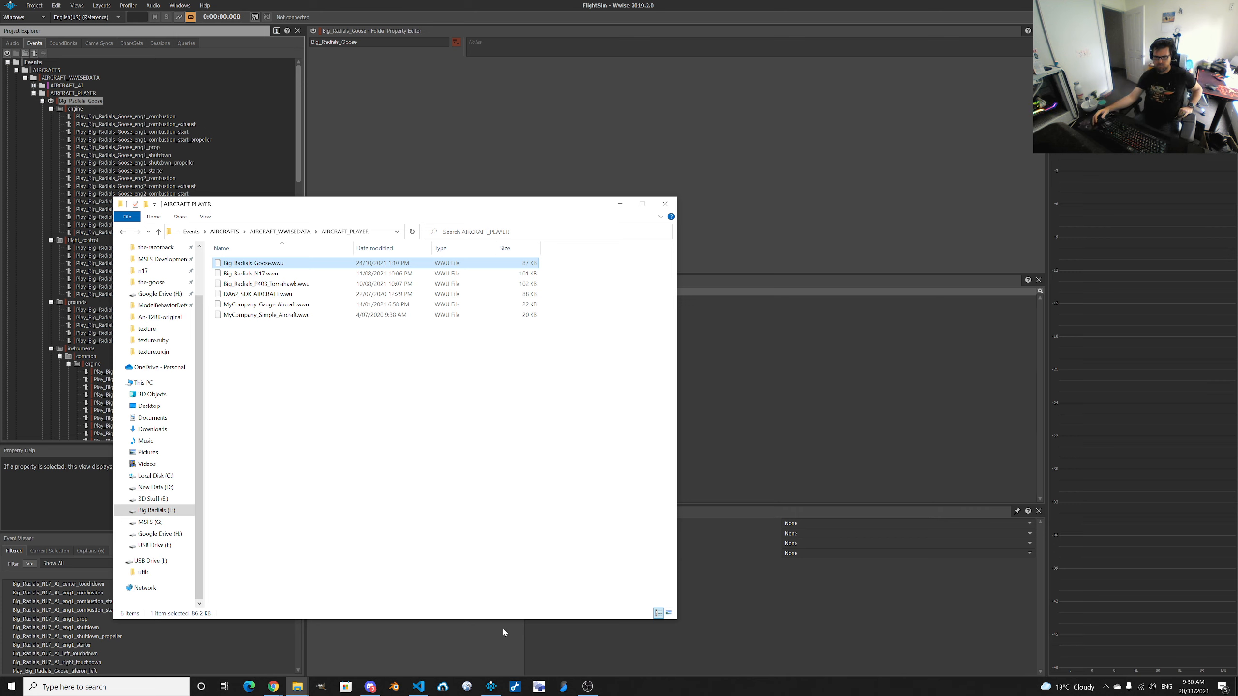
pyautogui.moveTo(419, 688)
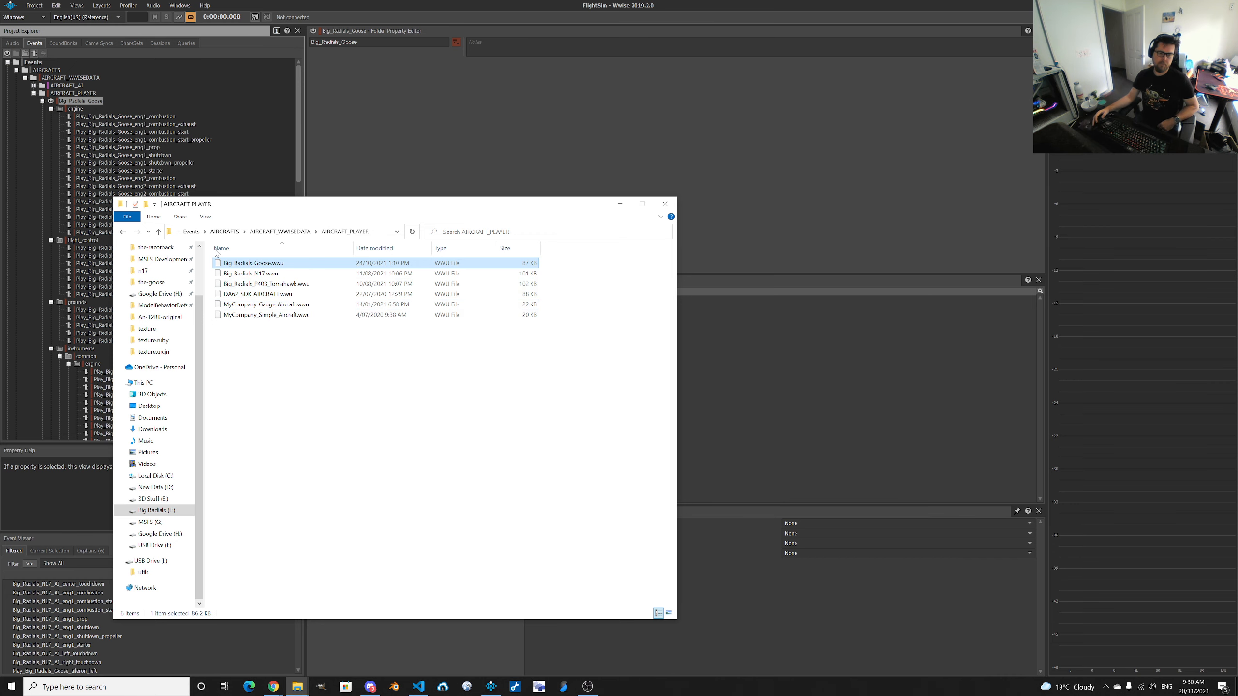
# Return to Wwise and inspect the names and targets of the Goose eng1_combustion and eng1_combustion_exhaust events.
pyautogui.click(146, 117)
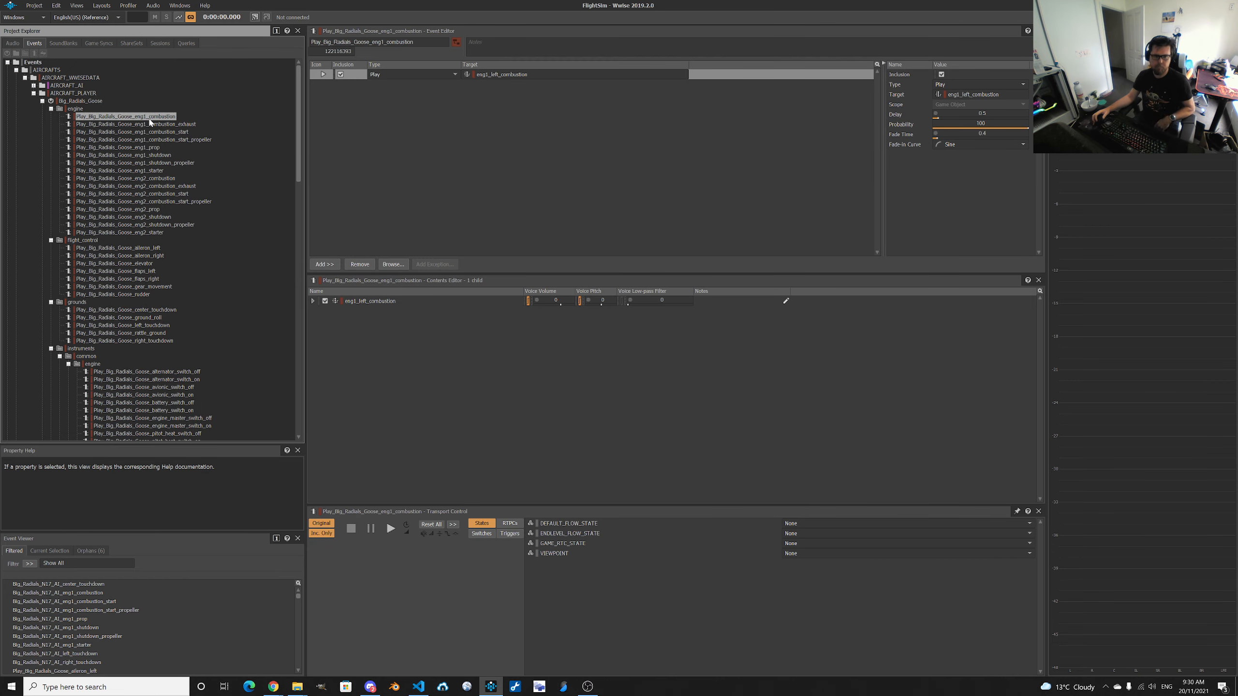
pyautogui.press('F2')
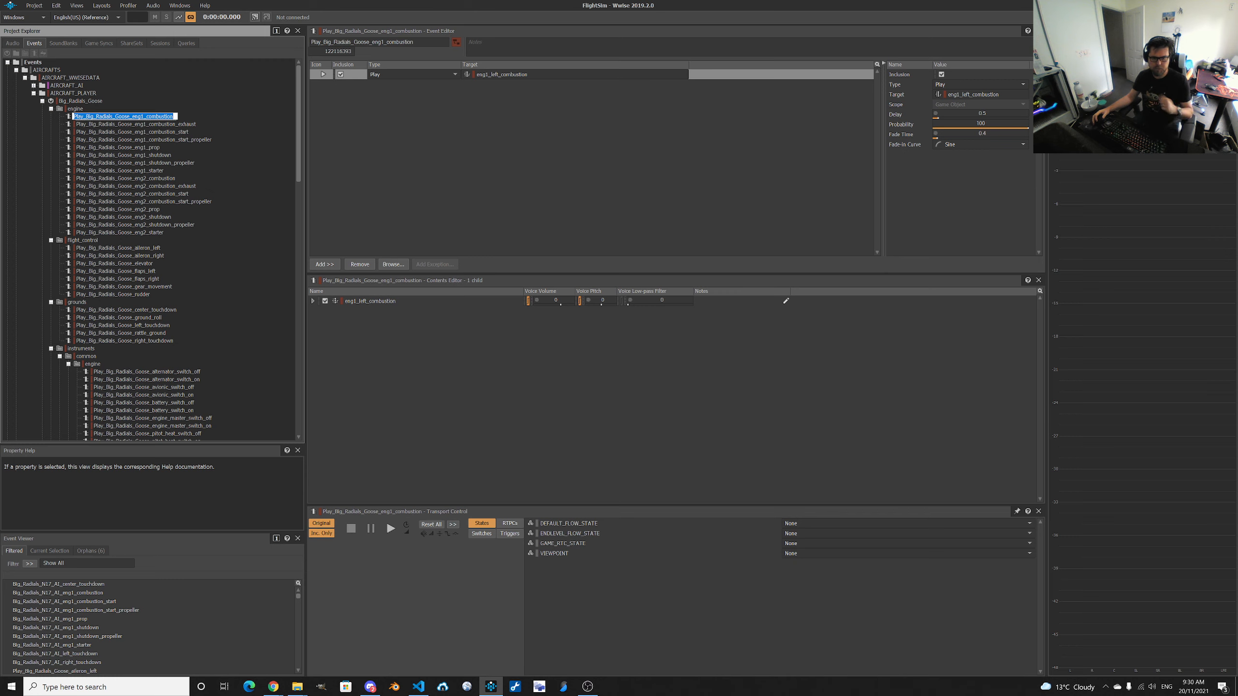
pyautogui.click(147, 125)
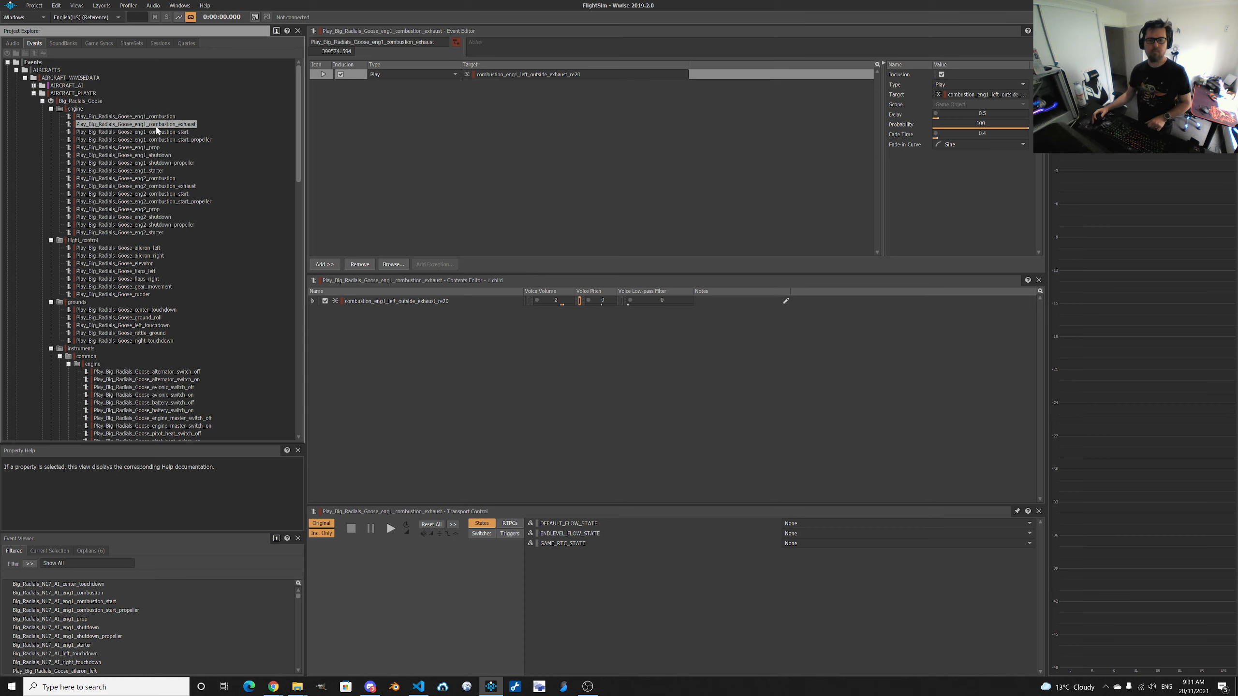
pyautogui.click(146, 117)
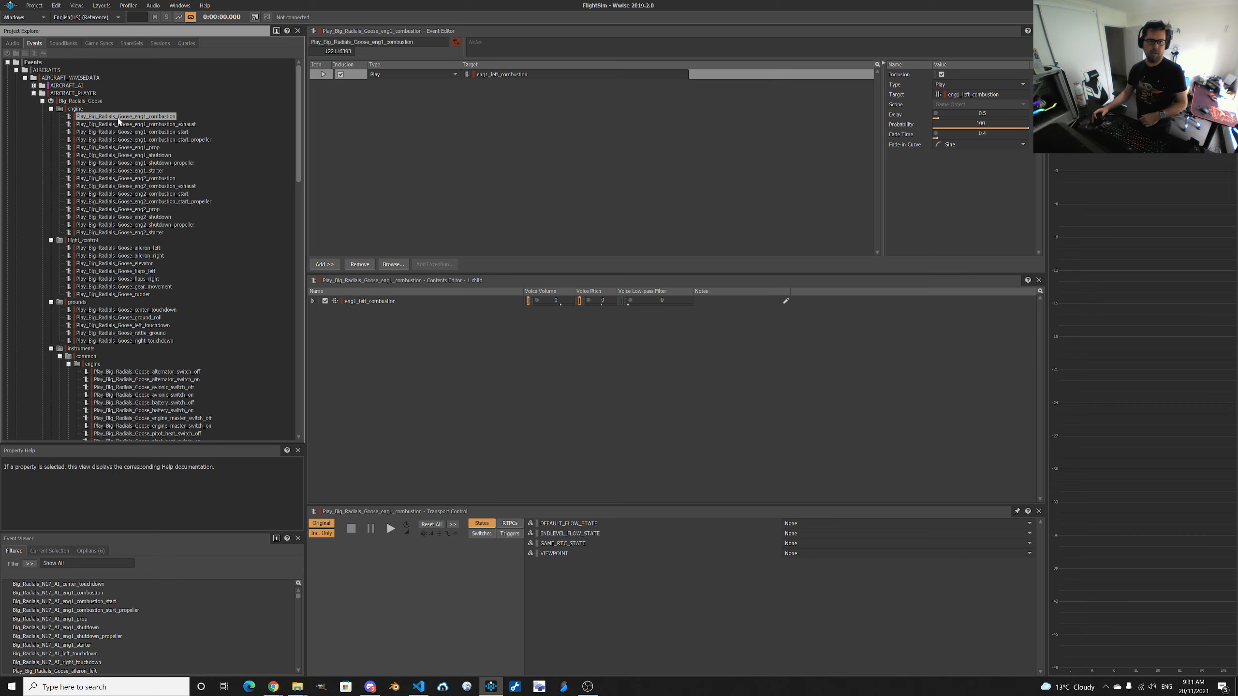
# Expand the Goose's eng1_left sounds in the Actor-Mixer Hierarchy and assign eng1_left_combustion as the eng1_combustion event's Play target.
pyautogui.click(12, 43)
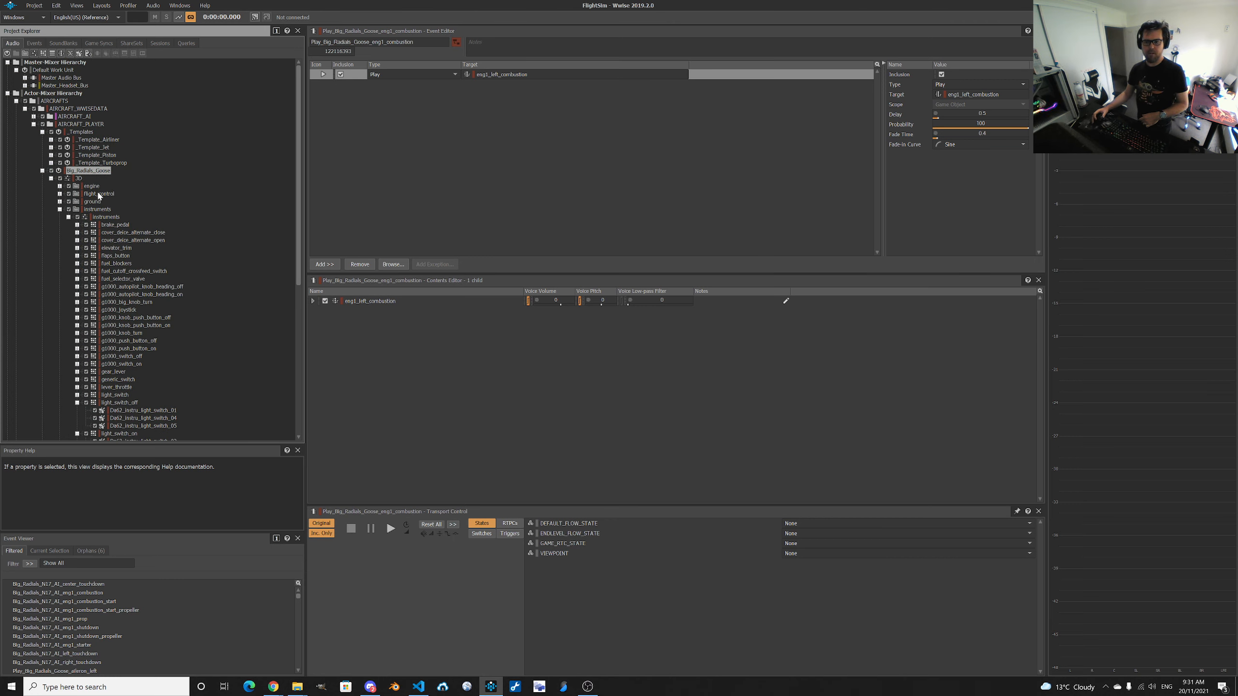
pyautogui.click(59, 186)
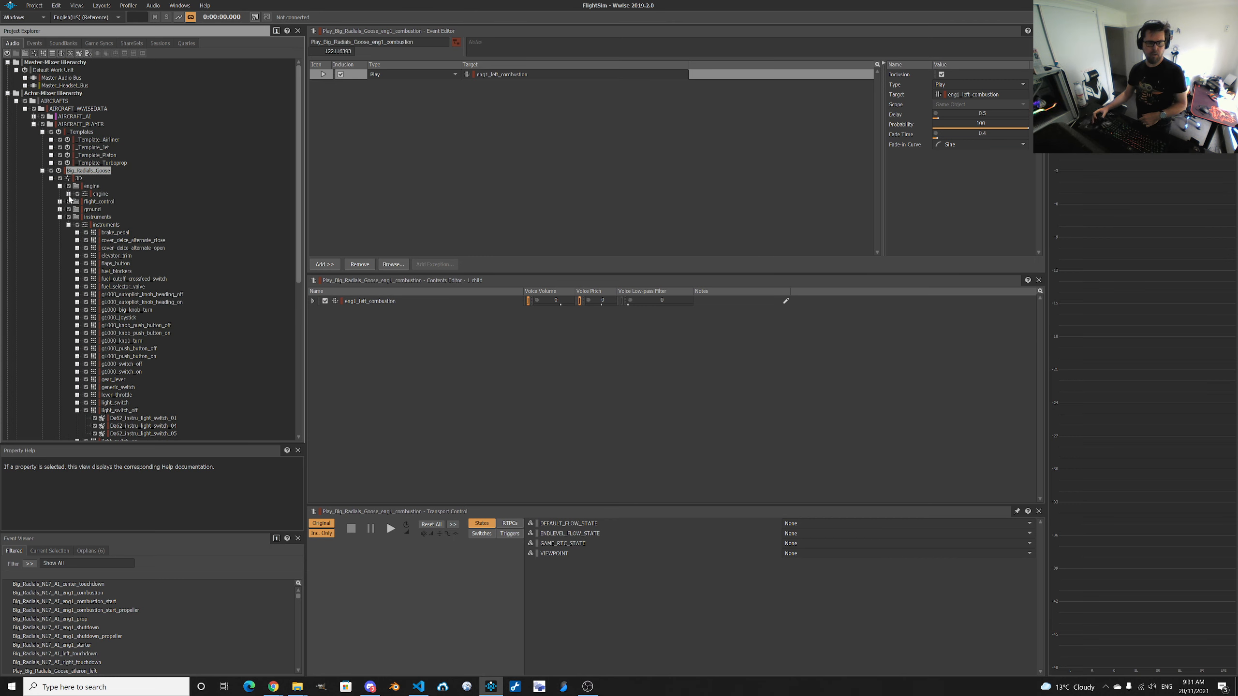
pyautogui.click(69, 195)
pyautogui.click(77, 202)
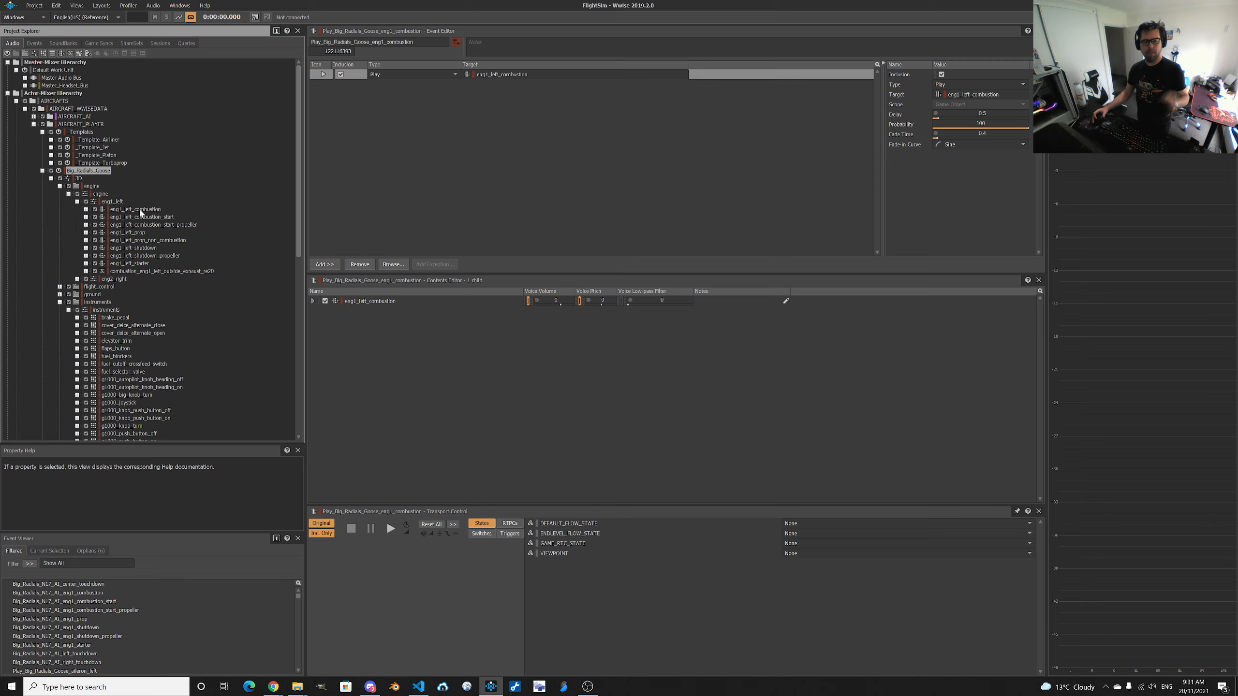
pyautogui.moveTo(140, 214); pyautogui.dragTo(491, 76)
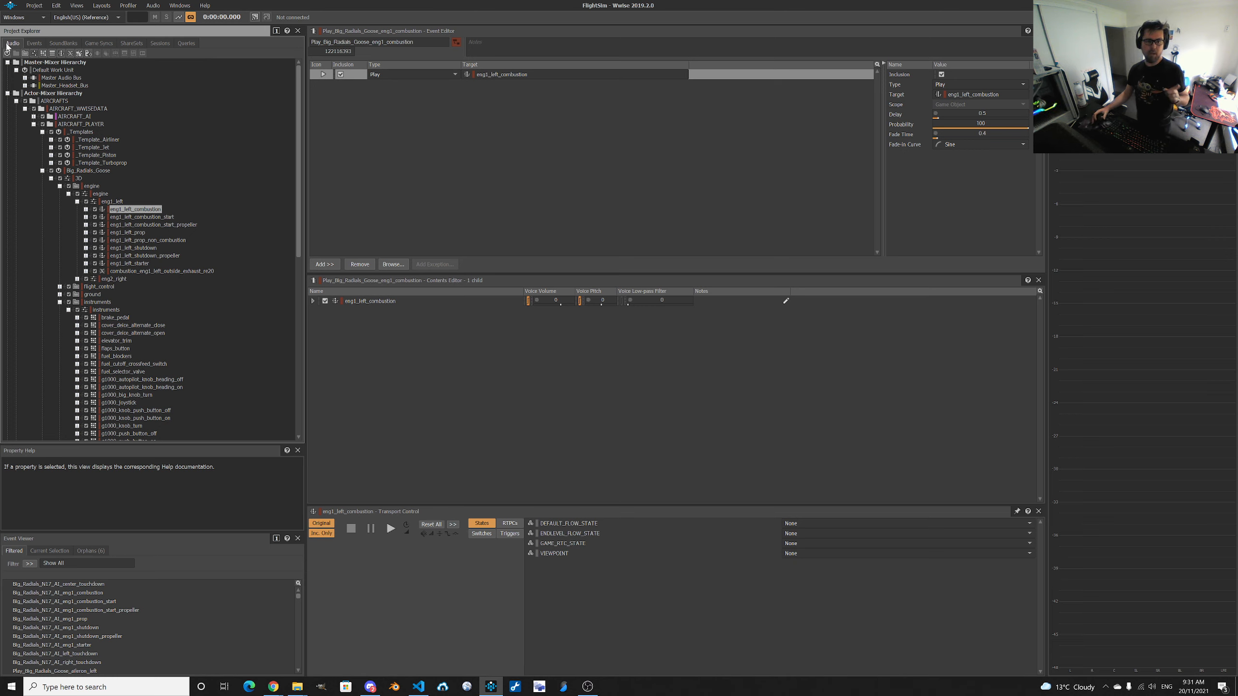
# Inspect the eng1_left_combustion_start sound container and return to the Goose event list.
pyautogui.click(151, 218)
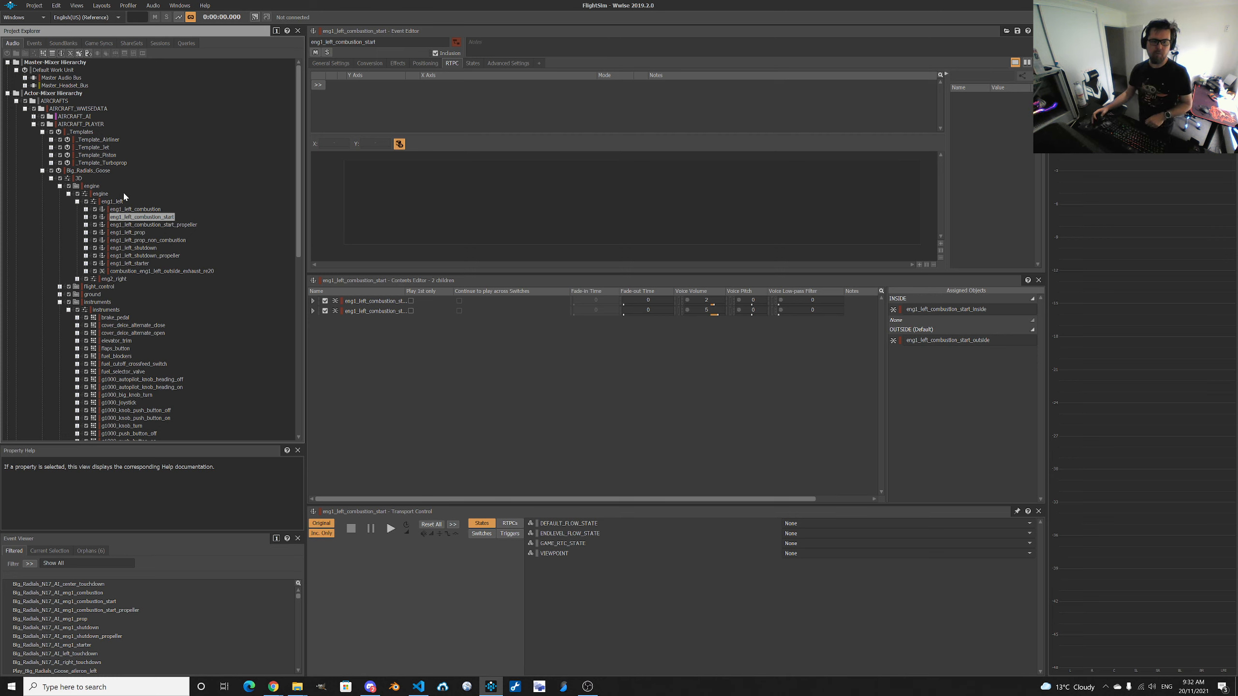
pyautogui.click(33, 44)
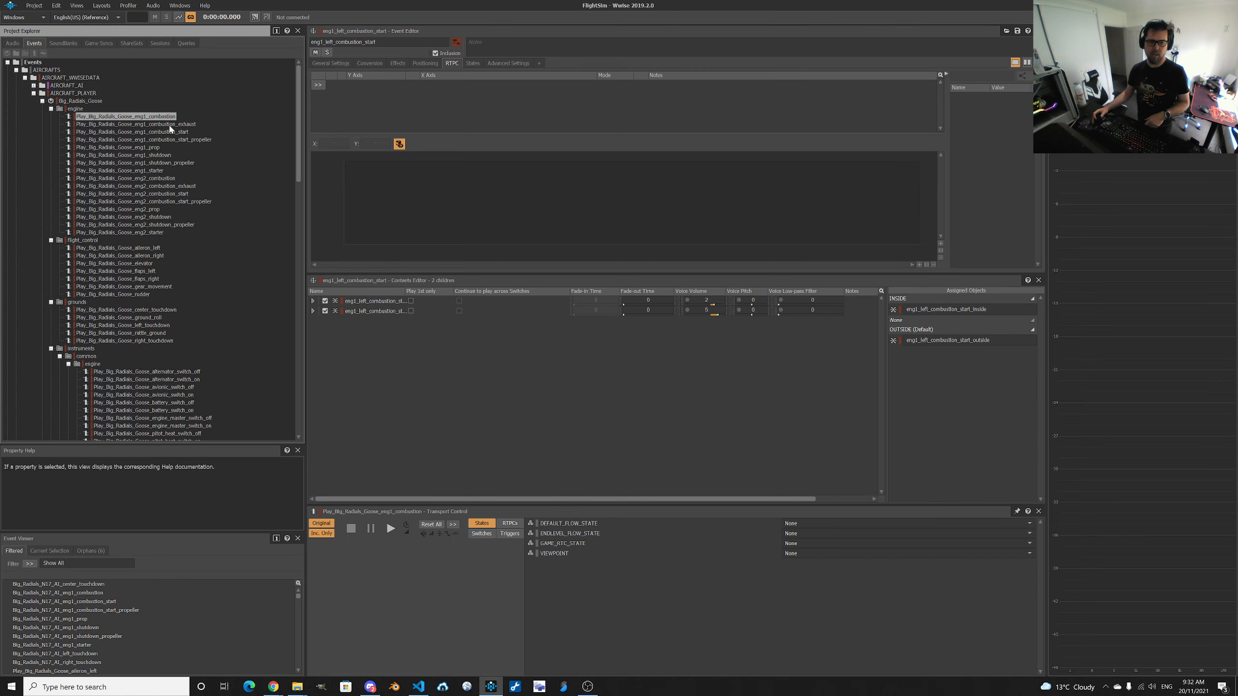
# Check the targets of the Goose's eng1_combustion_start_propeller and eng1_combustion events, and bring up the WwiseSampleProject folder in File Explorer.
pyautogui.click(166, 125)
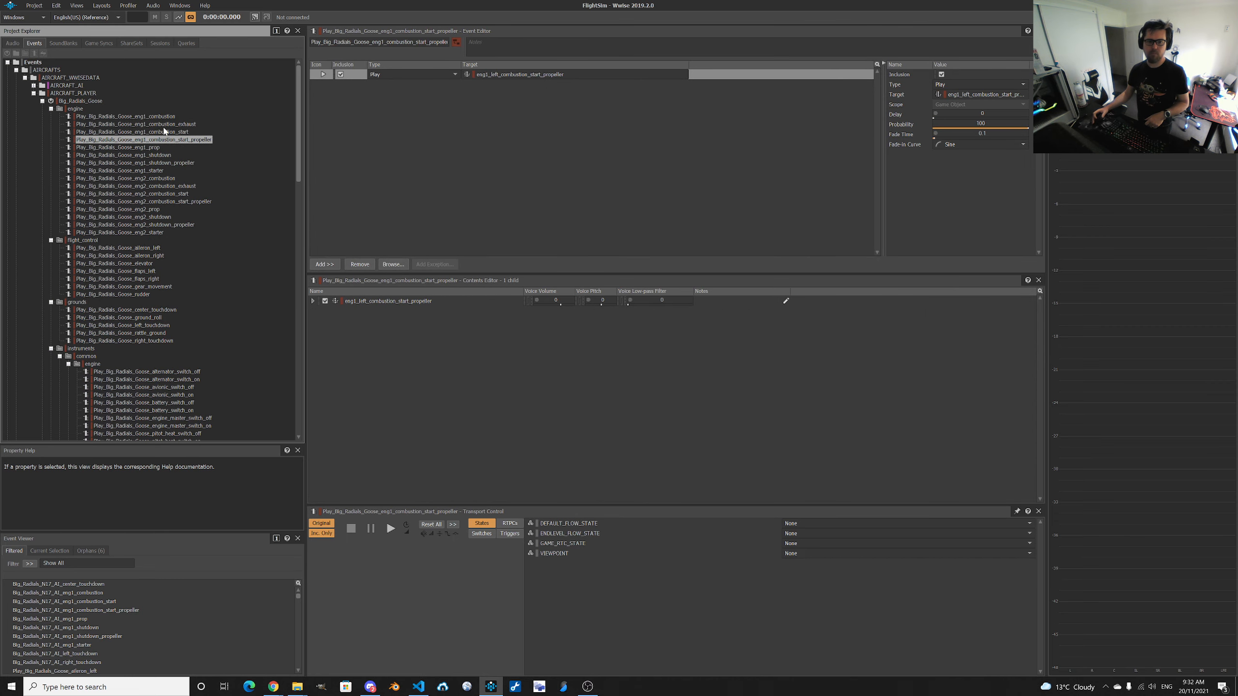
pyautogui.click(115, 116)
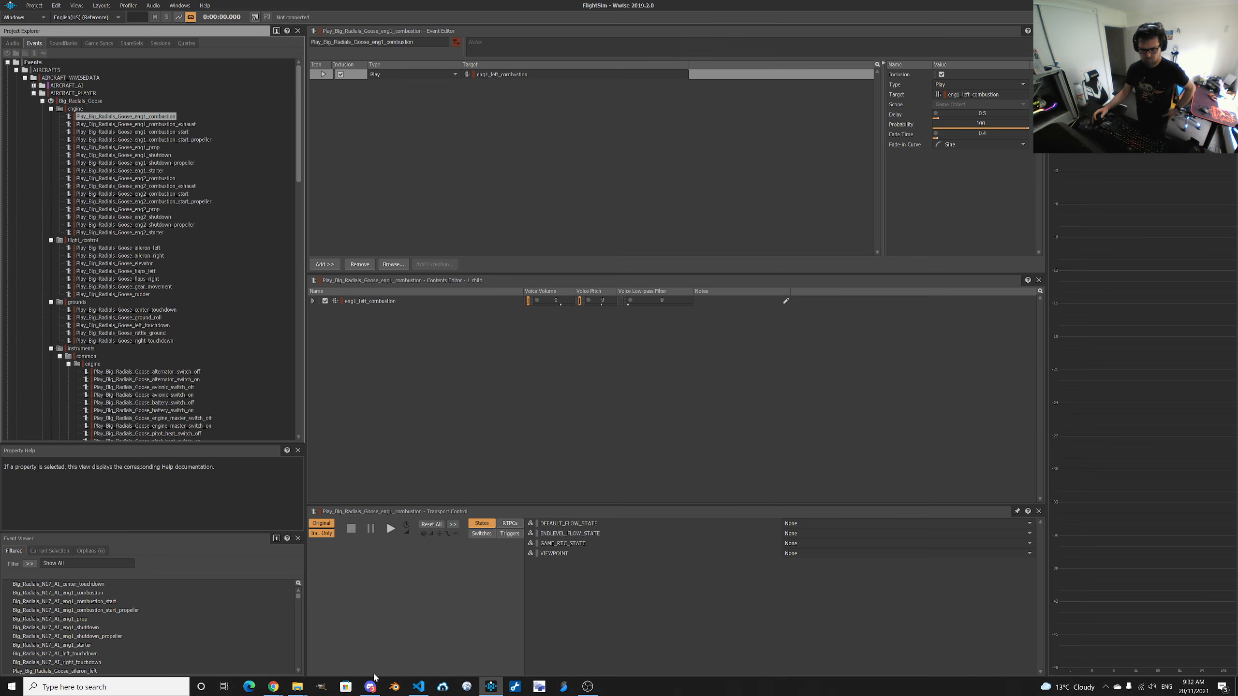
pyautogui.moveTo(297, 690)
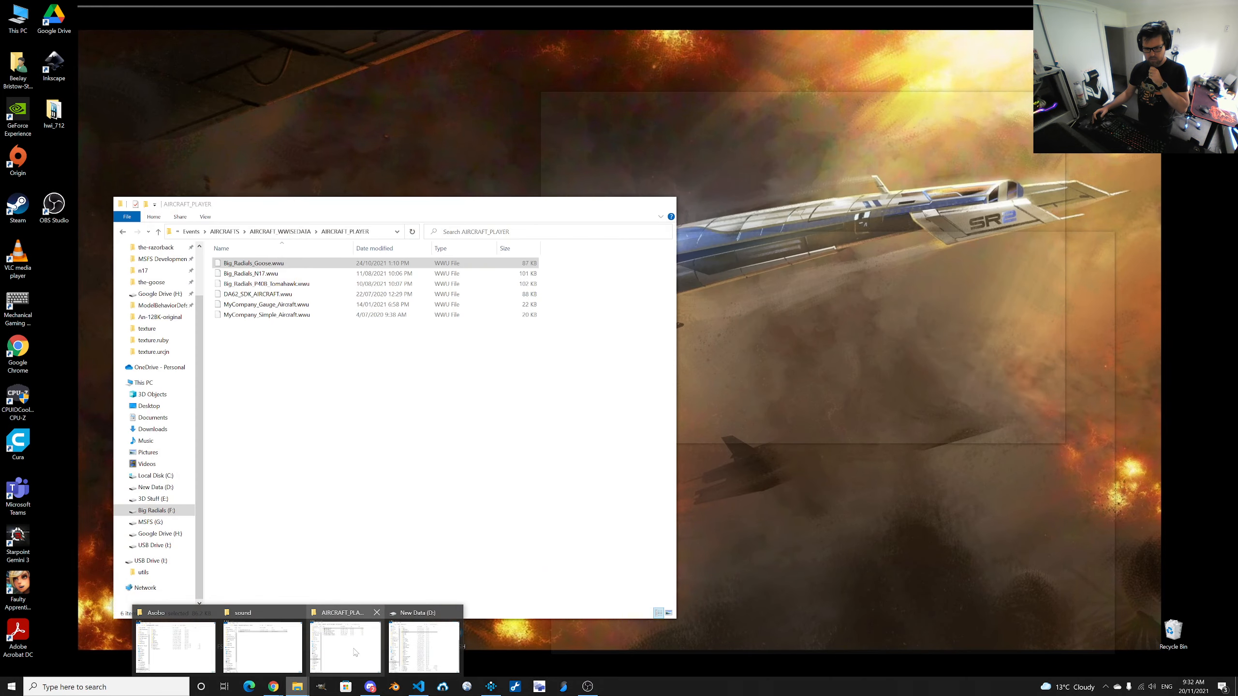
pyautogui.click(355, 653)
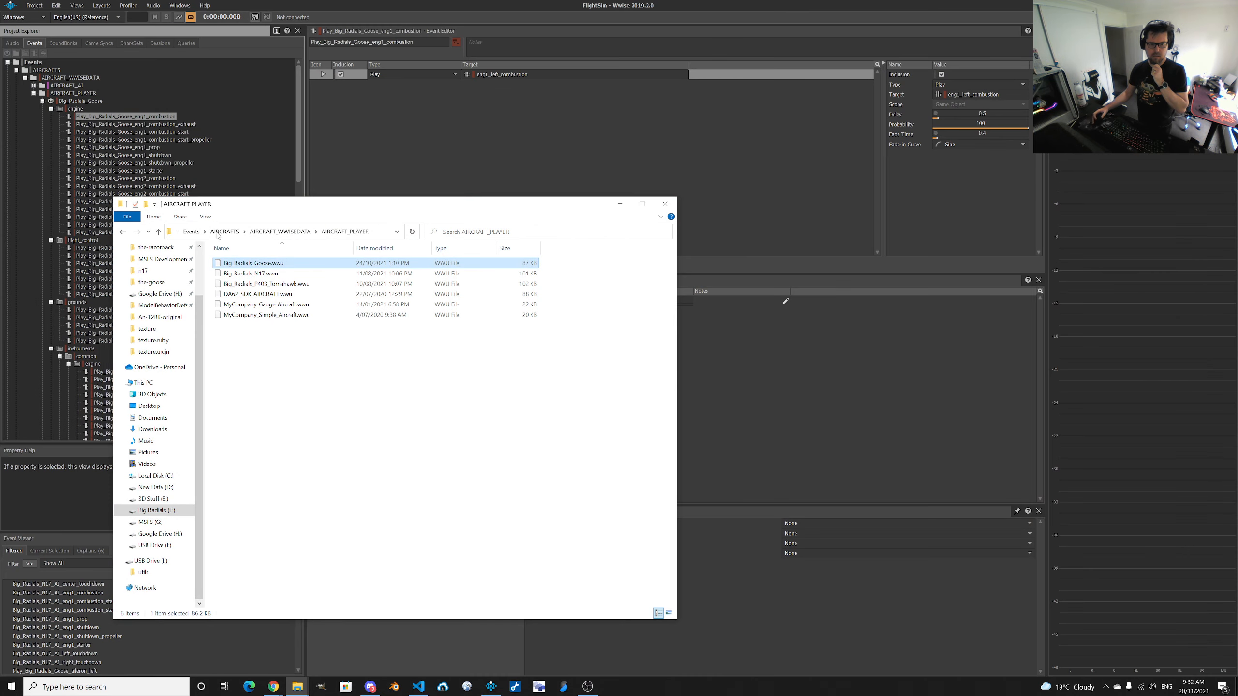
pyautogui.click(225, 233)
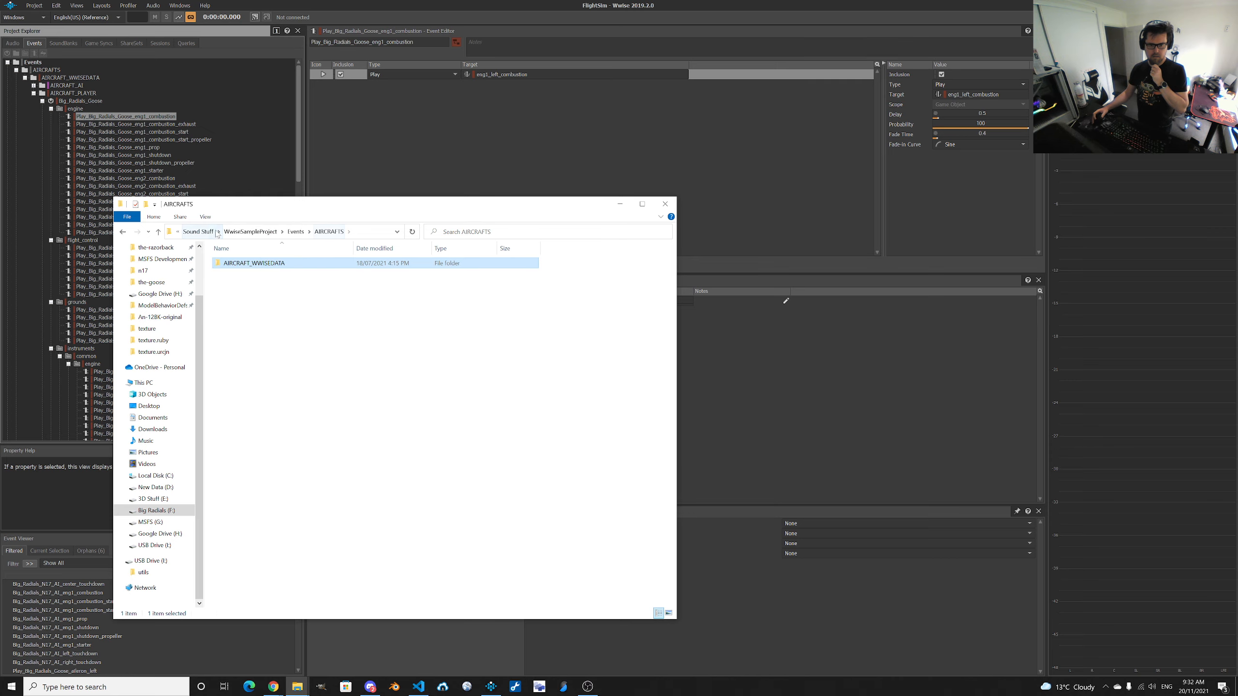
pyautogui.click(241, 233)
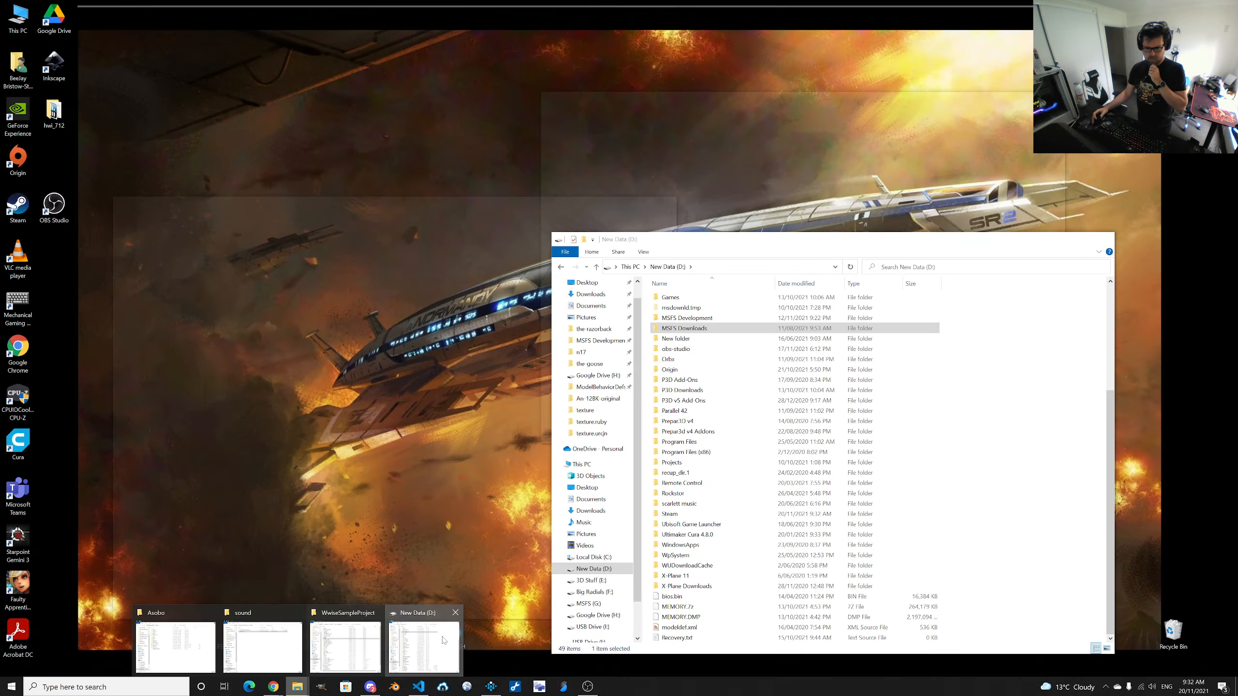
# In the second File Explorer window, open the SkySongSoundworks Grumman Goose folder under Big Radials, Sound Stuff, Sound Library, P&W R985.
pyautogui.click(443, 640)
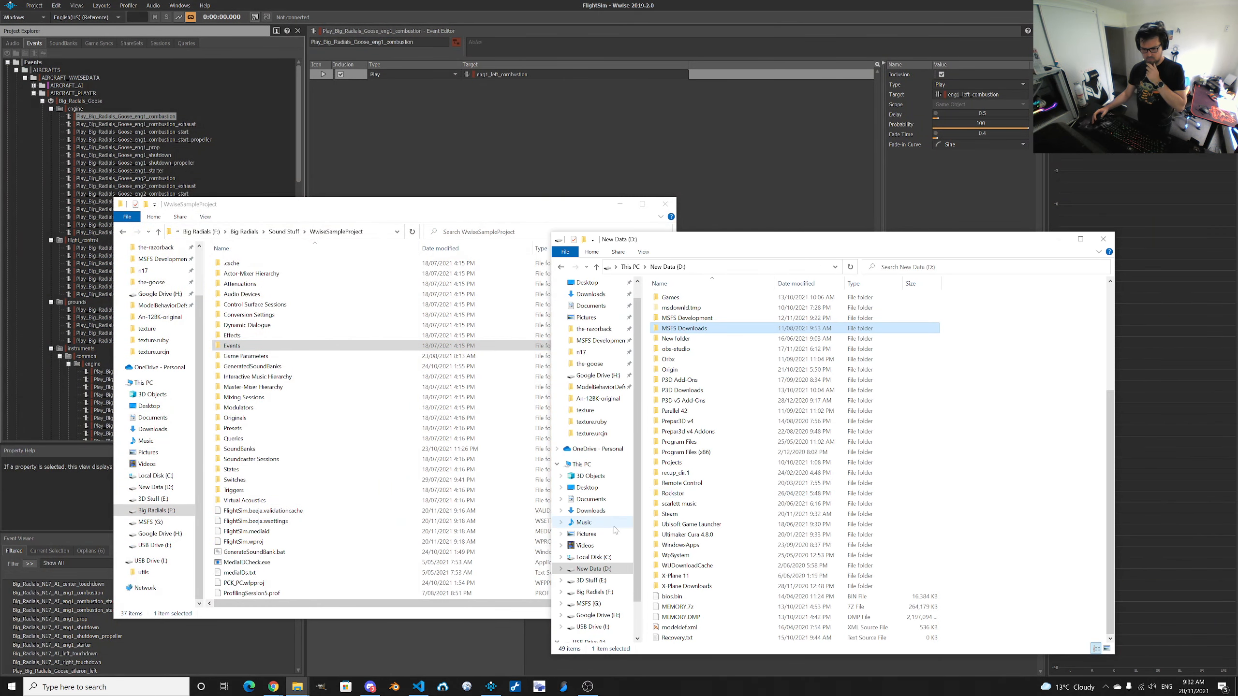
pyautogui.click(599, 340)
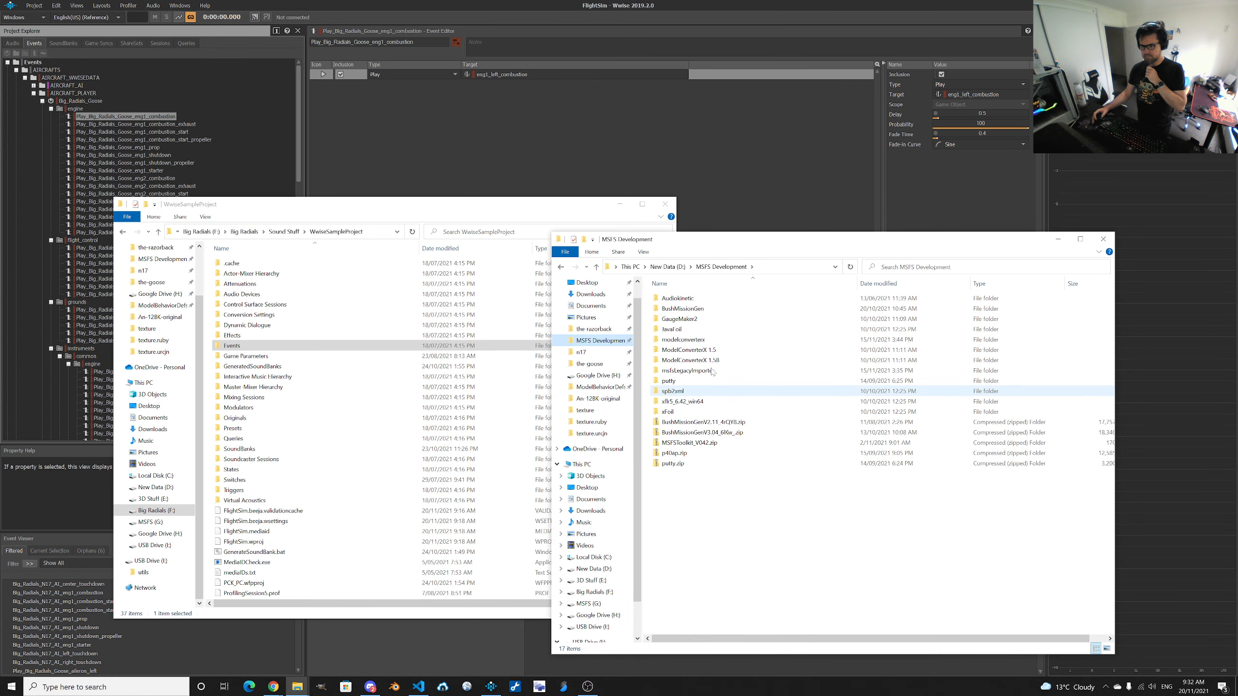
pyautogui.click(581, 352)
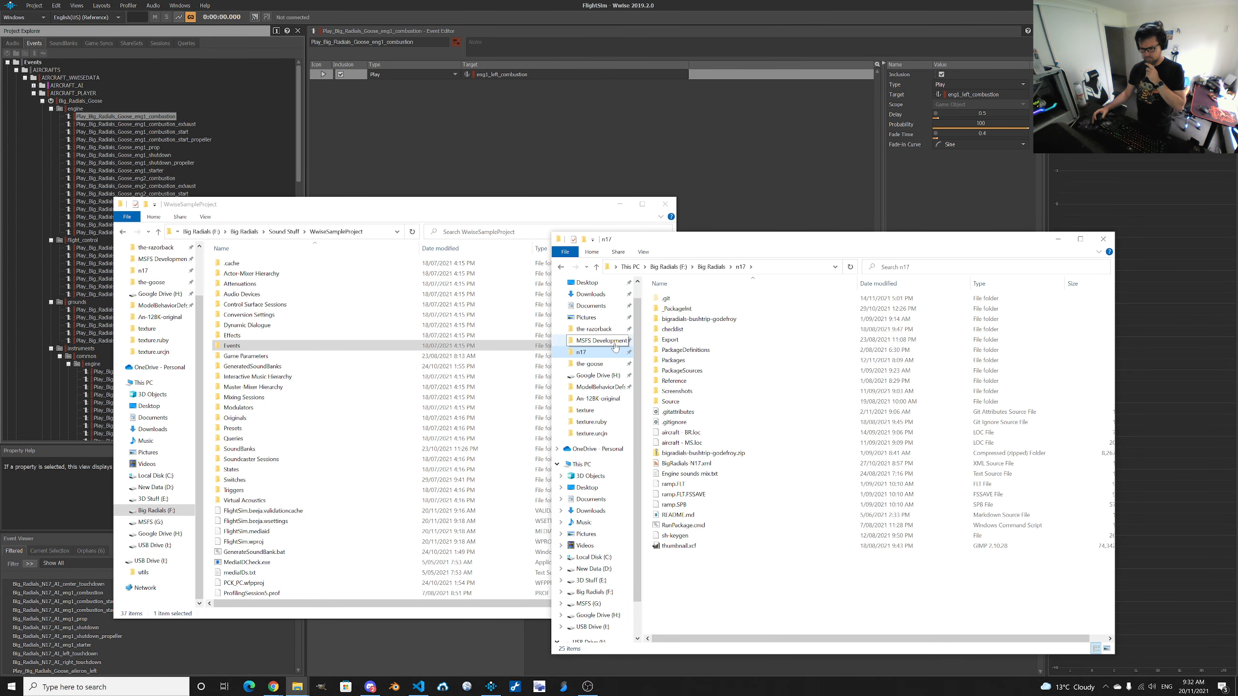
pyautogui.click(711, 267)
pyautogui.click(692, 454)
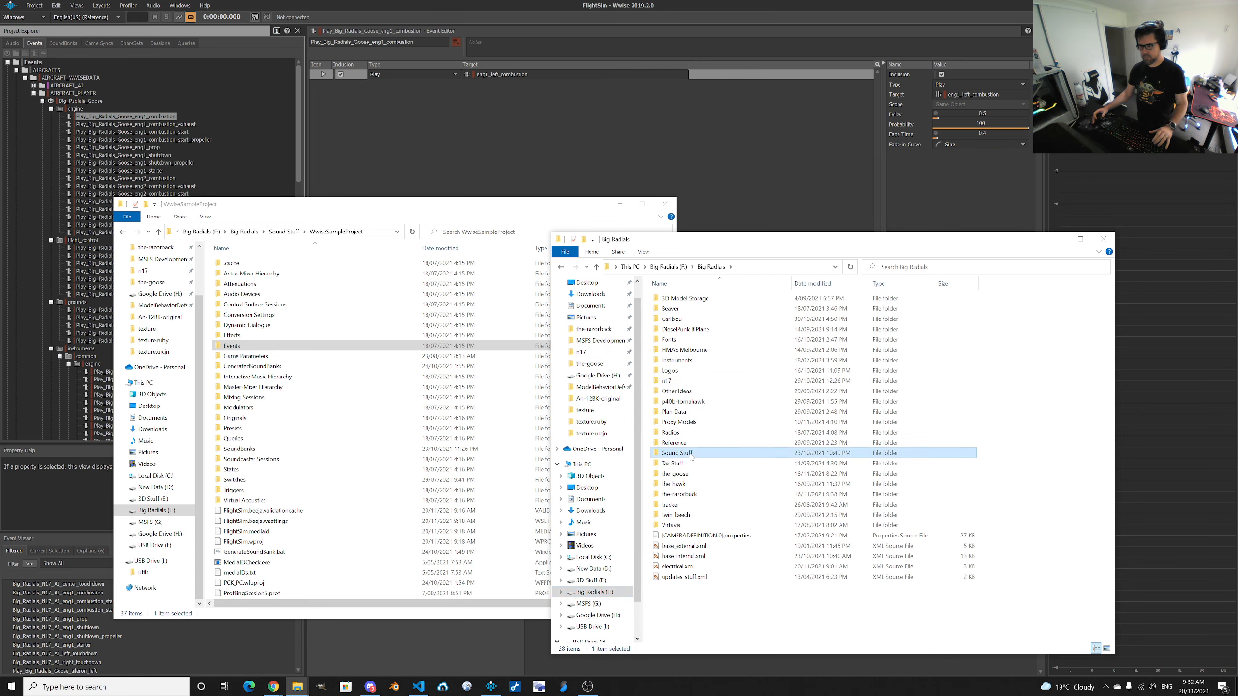
pyautogui.doubleClick(691, 453)
pyautogui.doubleClick(703, 309)
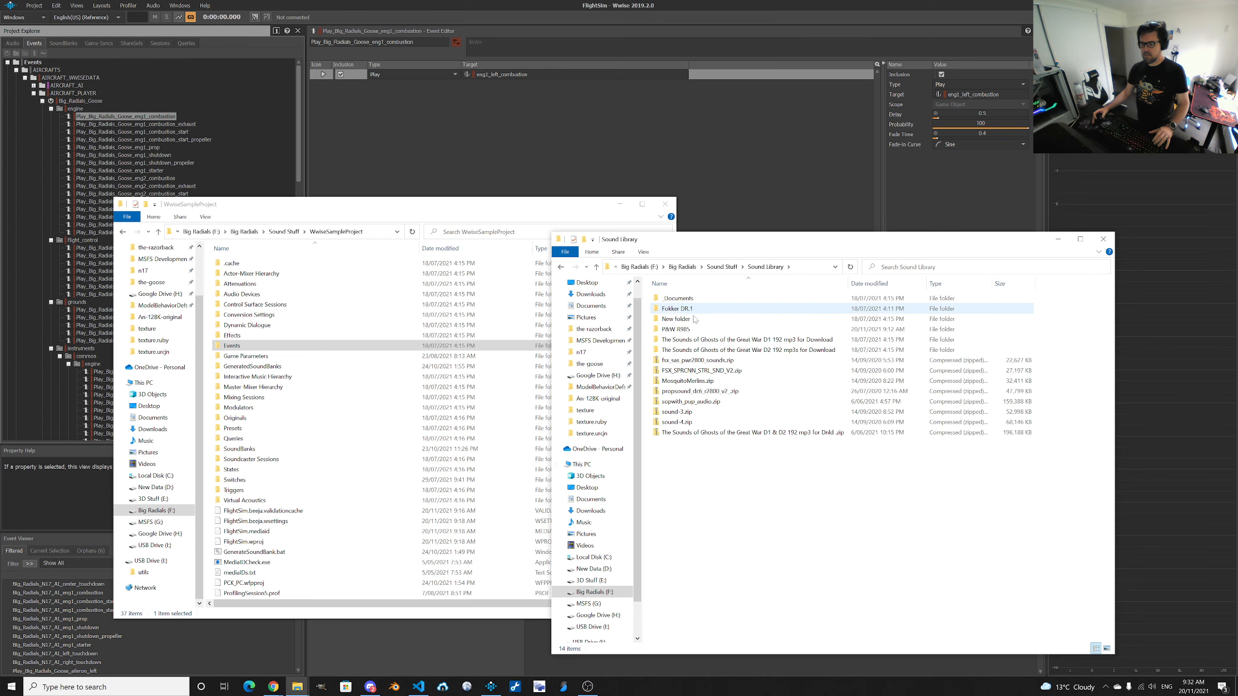
pyautogui.doubleClick(703, 328)
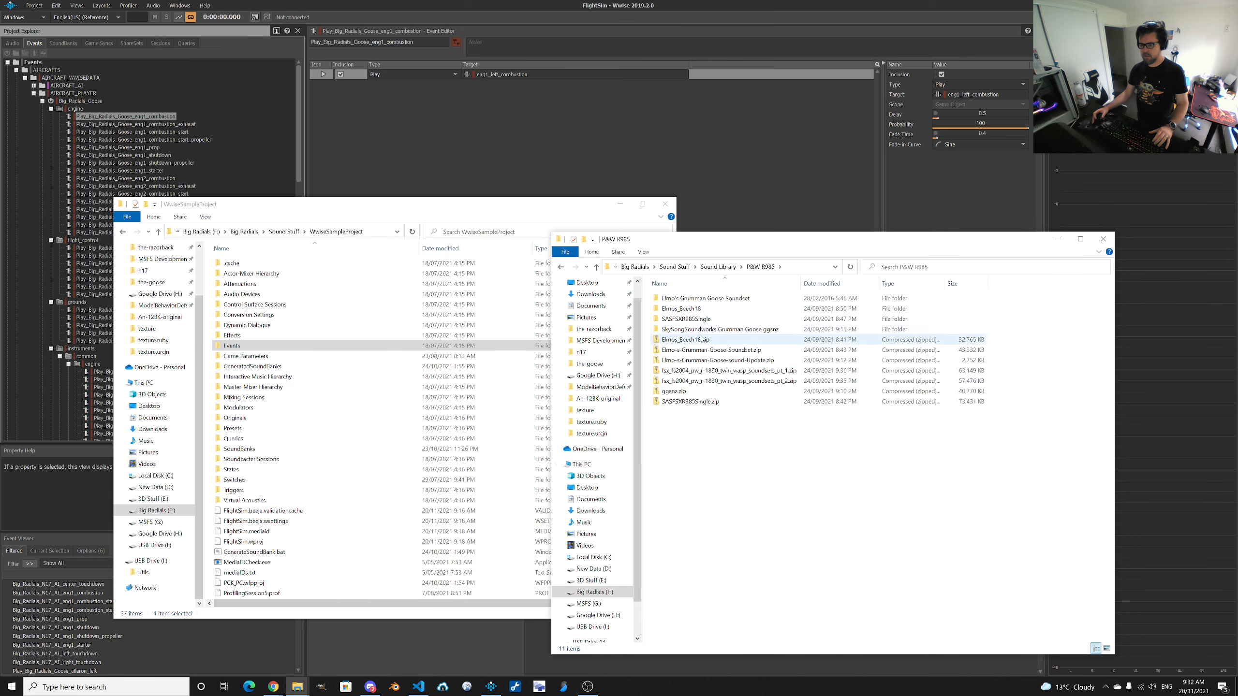
pyautogui.doubleClick(702, 329)
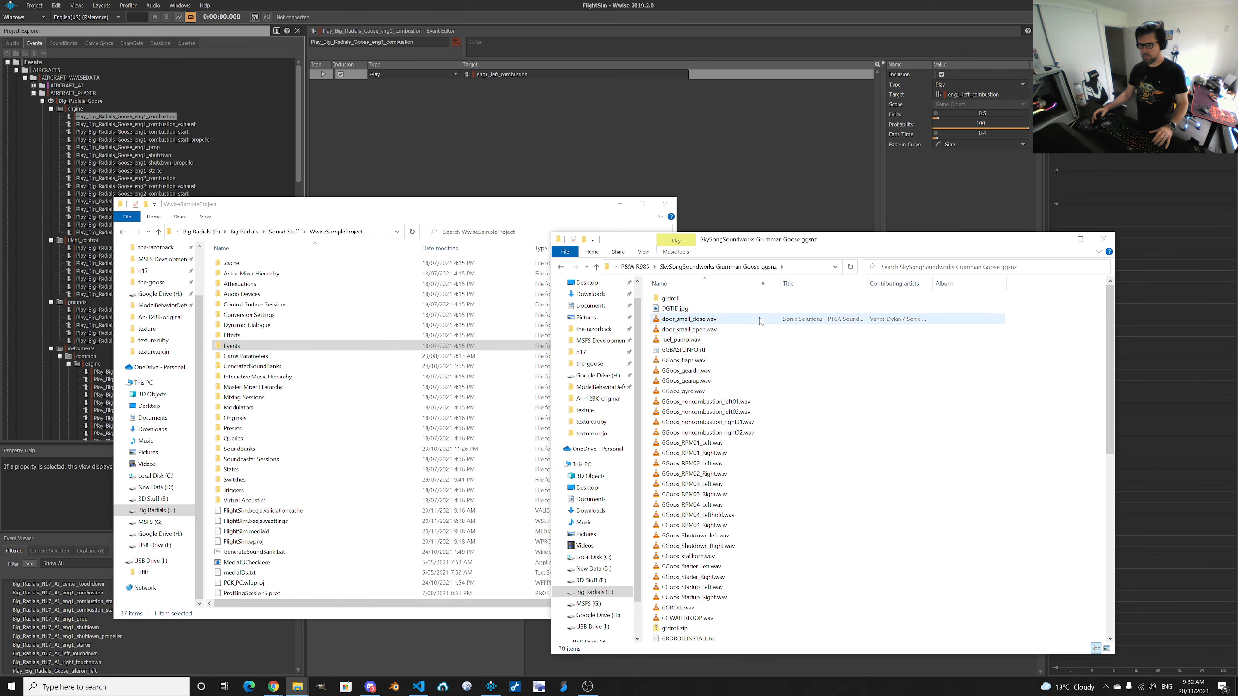
# Open the Goose sound pack's SOUND.CFG in Visual Studio Code and examine the STARTERA section's GGoos_starter_Left filename.
pyautogui.scroll(-7, 715, 402)
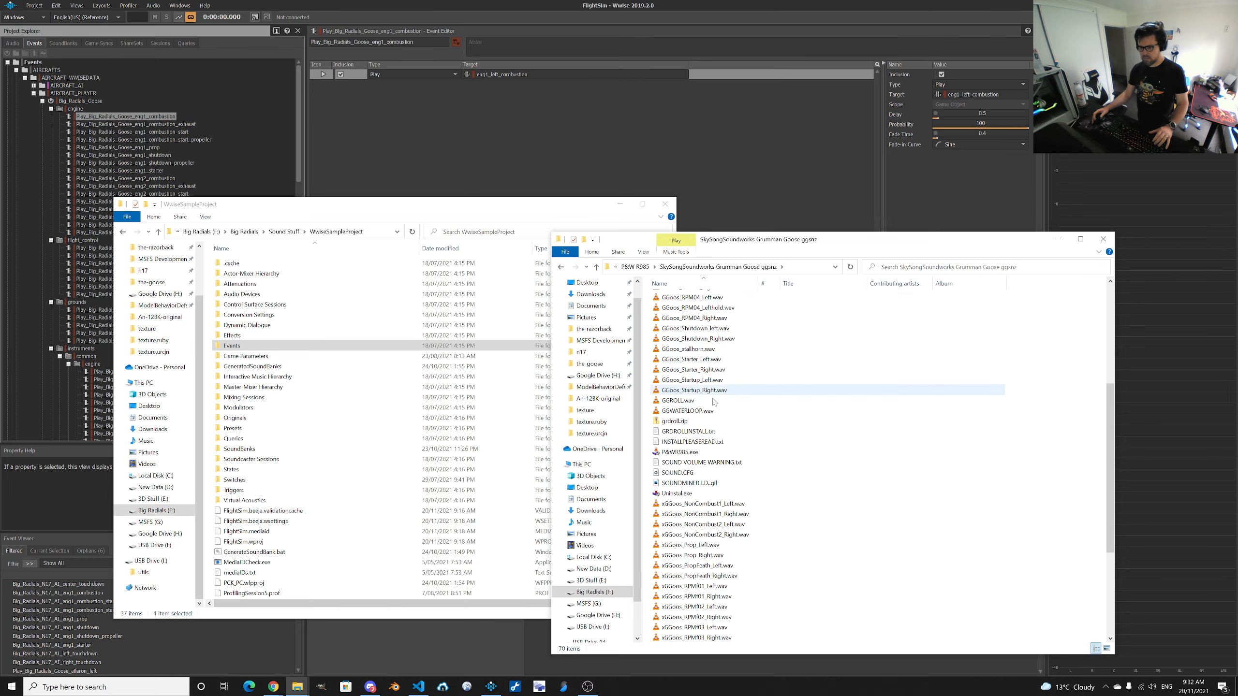
pyautogui.click(672, 474)
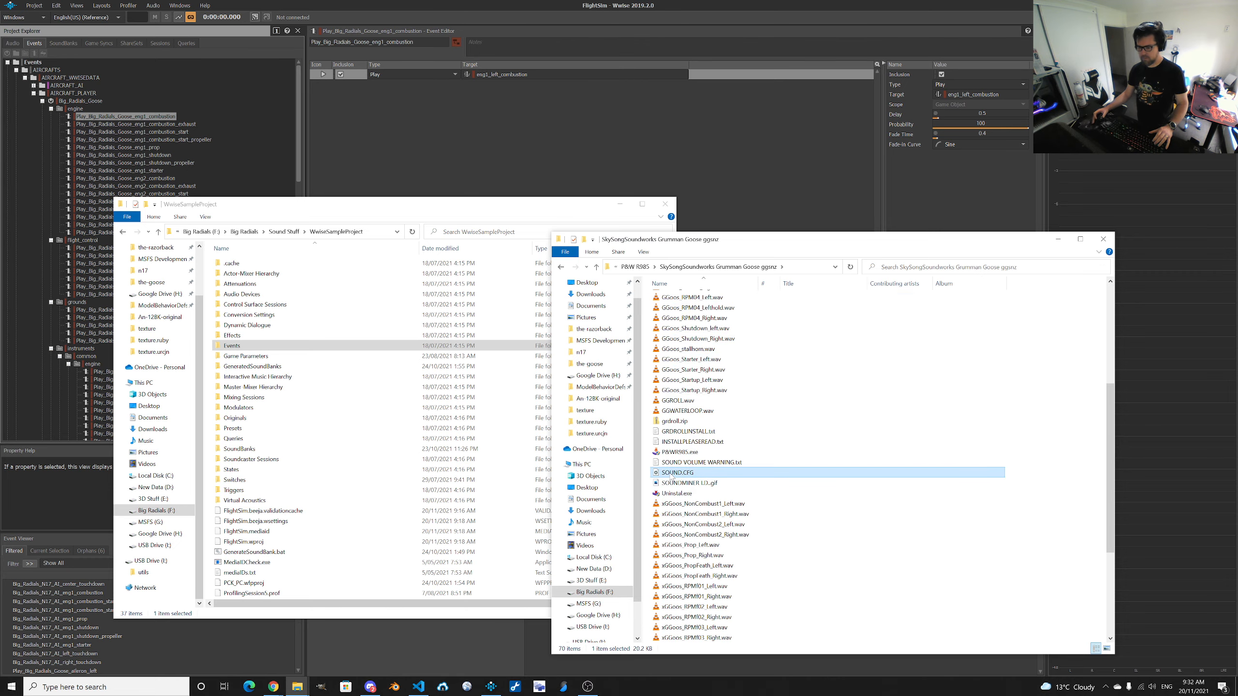
pyautogui.doubleClick(671, 473)
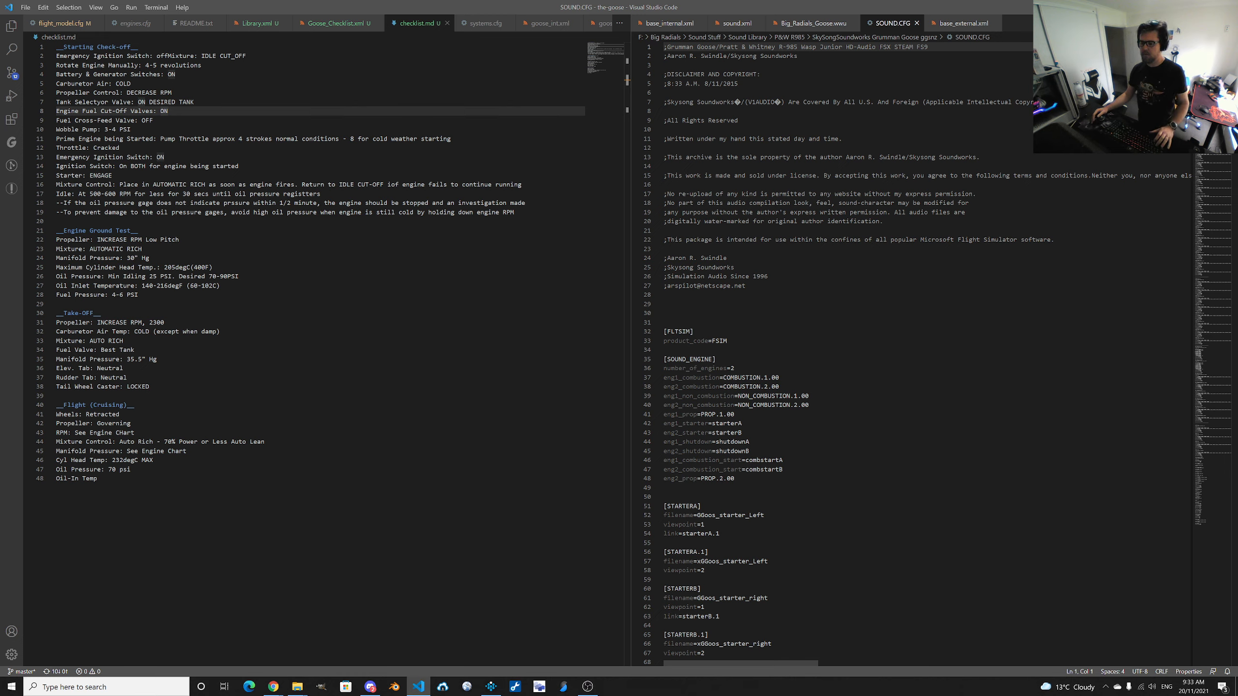
pyautogui.scroll(-5, 911, 352)
pyautogui.scroll(-9, 912, 351)
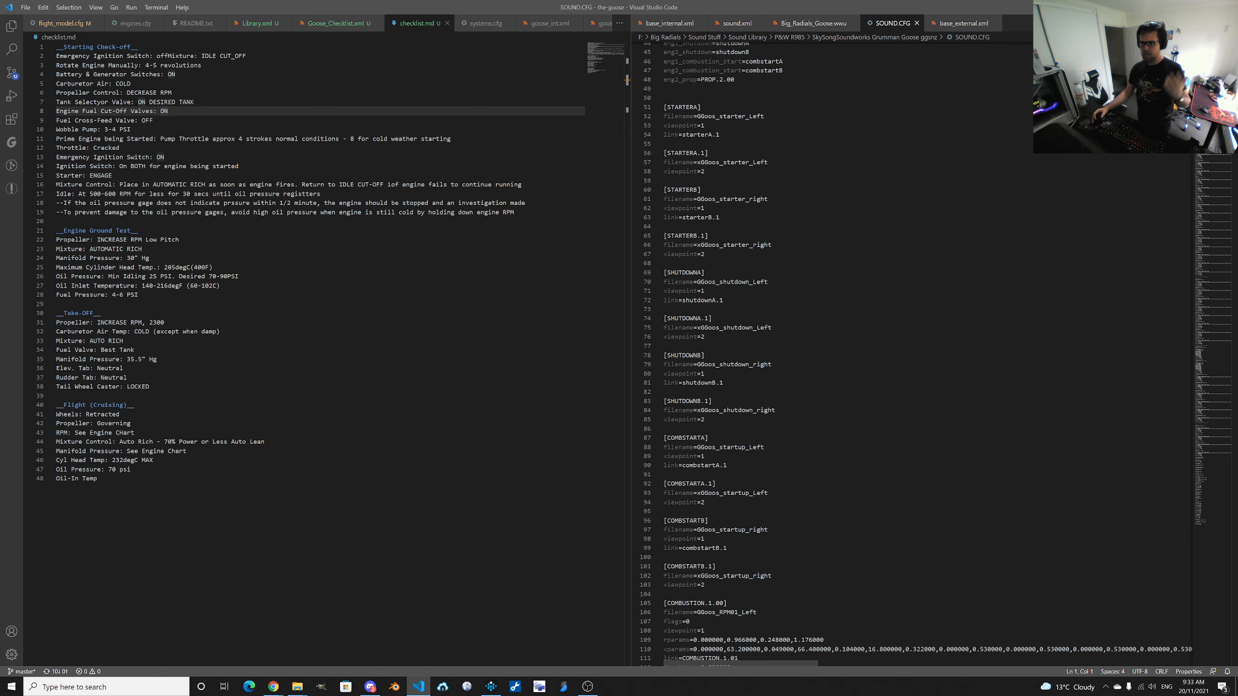
pyautogui.doubleClick(731, 116)
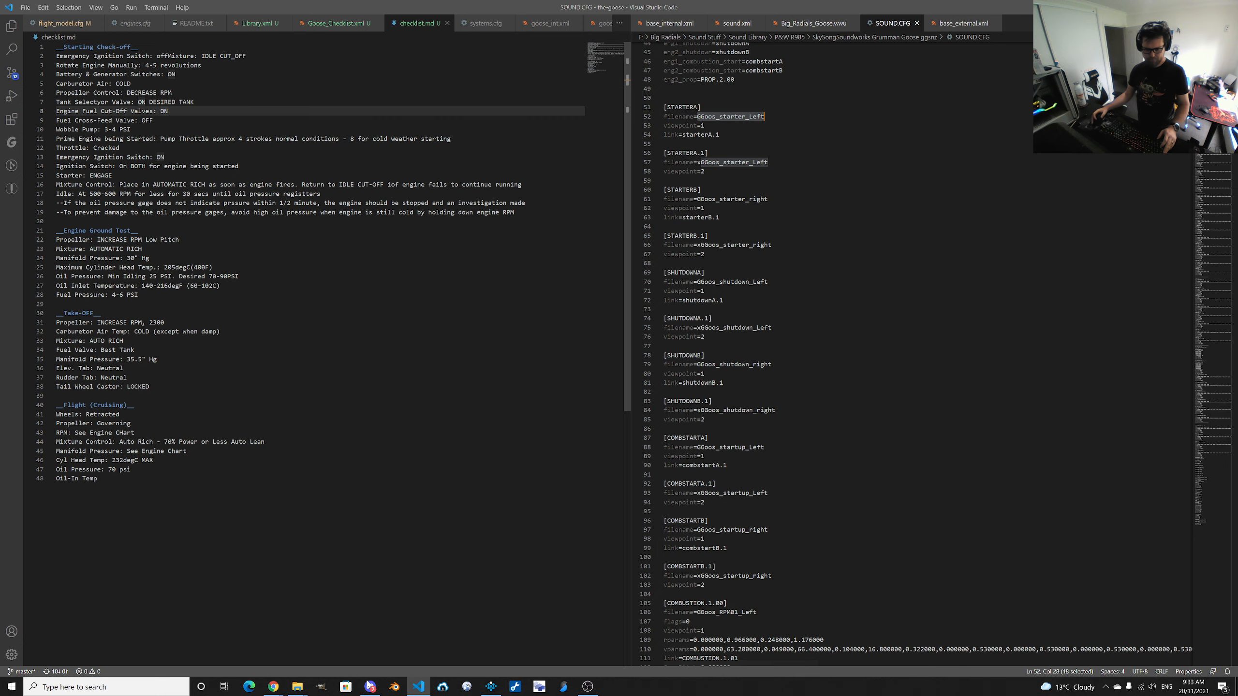
# Return to the Grumman Goose sound folder in File Explorer and locate GGoos_Starter_Left.wav.
pyautogui.click(296, 691)
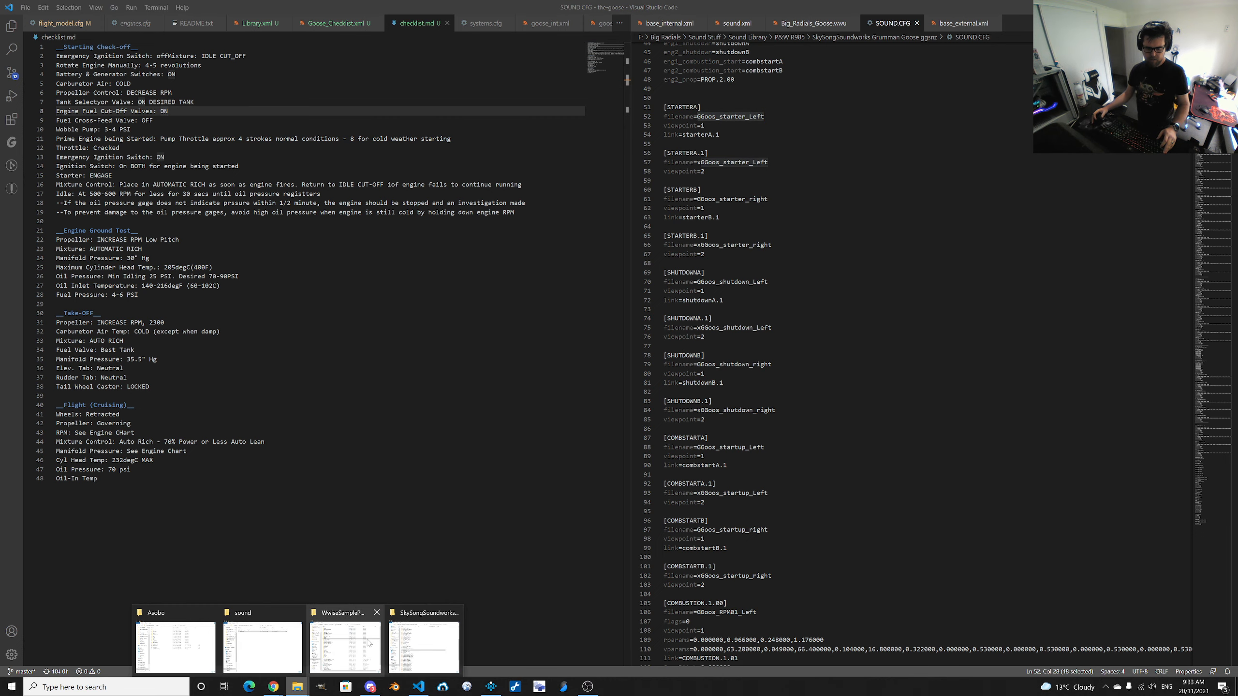
pyautogui.click(420, 643)
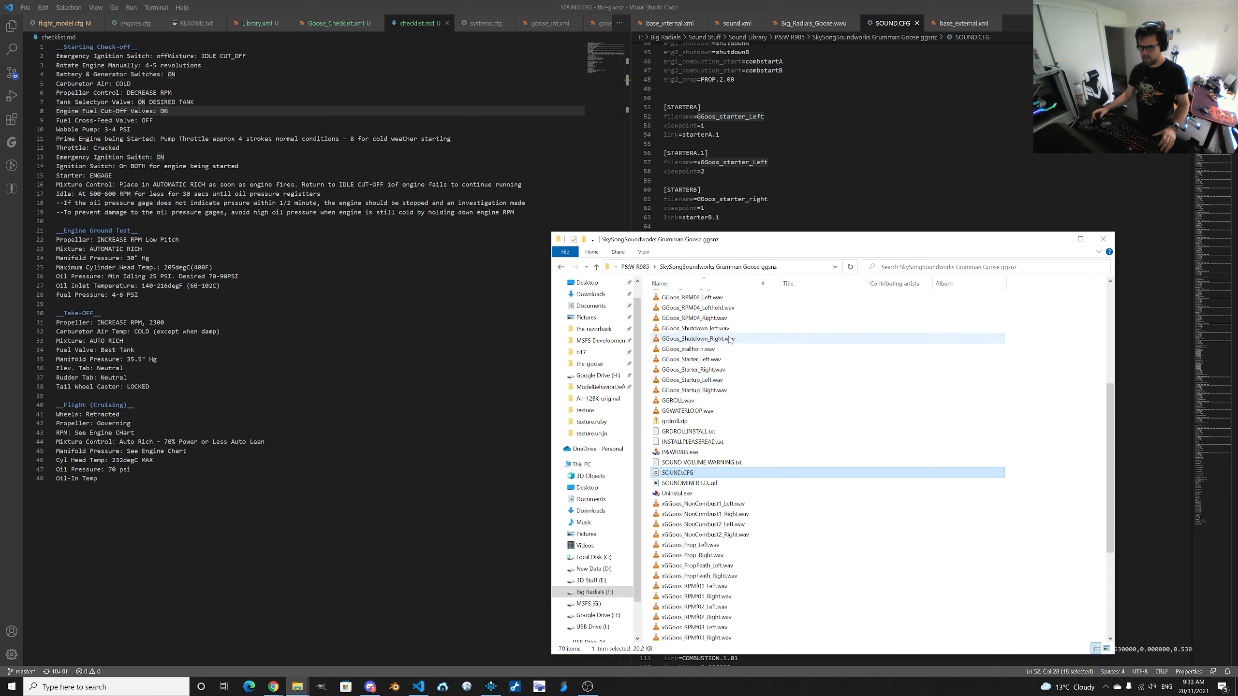
pyautogui.scroll(6, 730, 340)
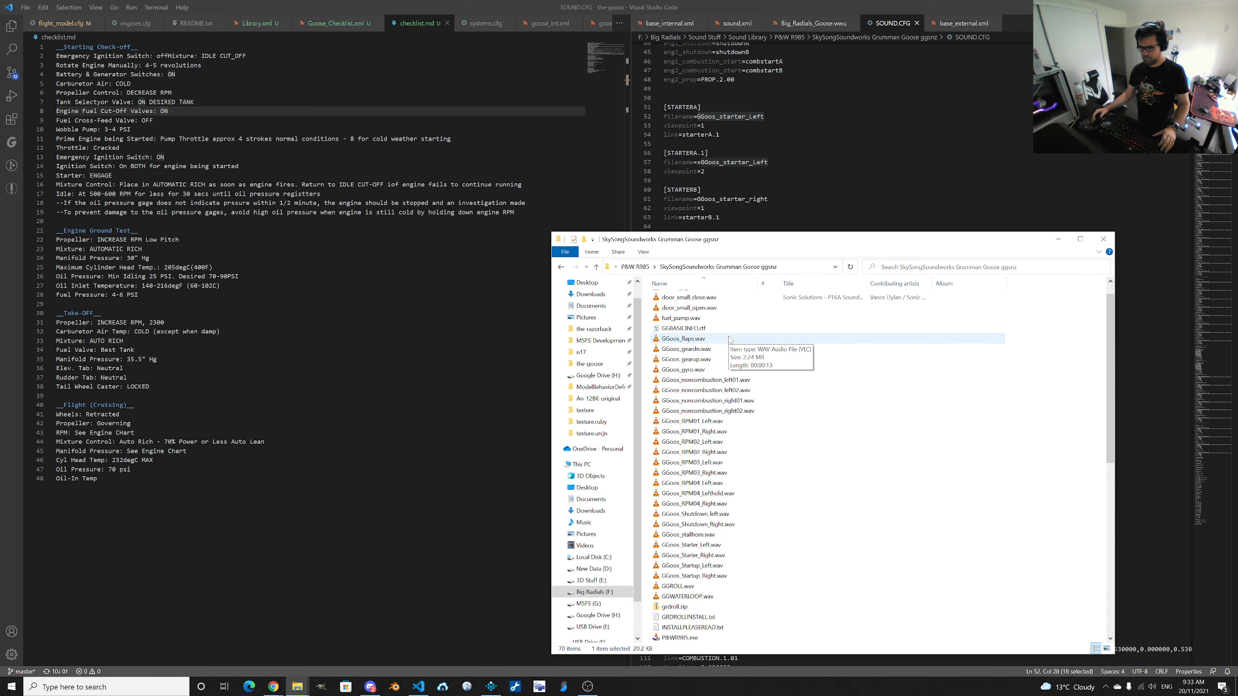
pyautogui.scroll(-1, 730, 340)
pyautogui.click(706, 516)
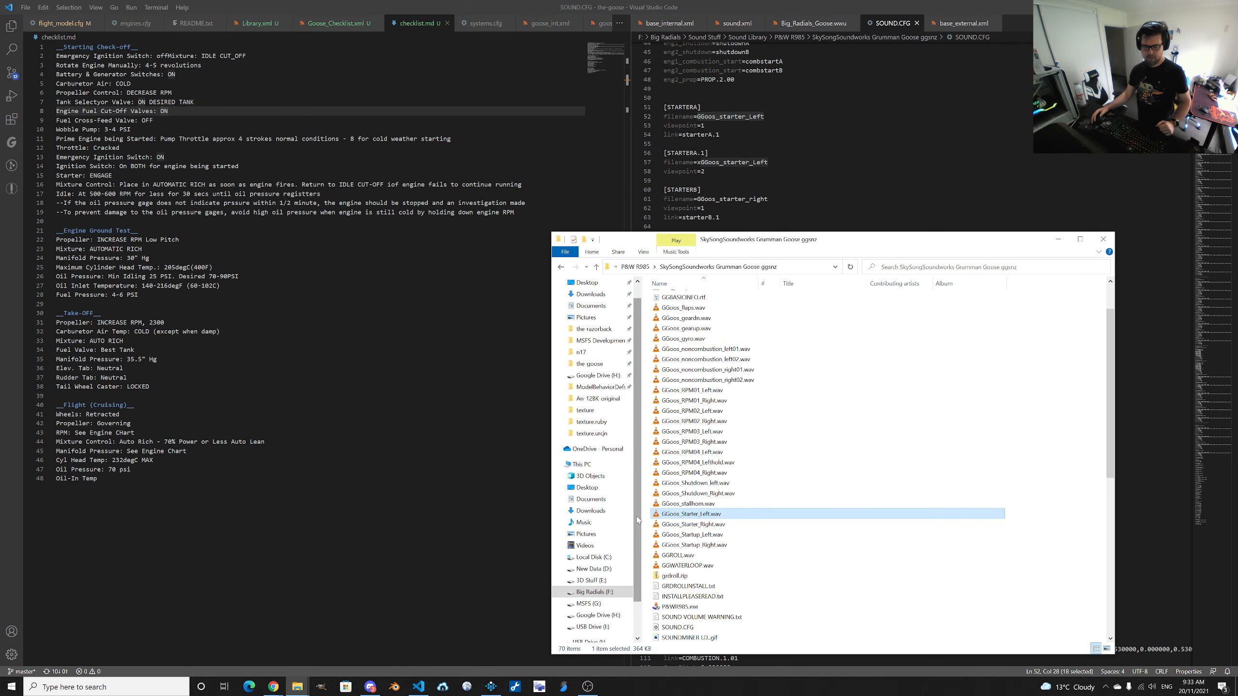
# Switch to Wwise, expand the Goose's eng1_left_starter inside and outside containers in the Actor-Mixer Hierarchy, and select eng1_left_starter_outside.
pyautogui.click(491, 687)
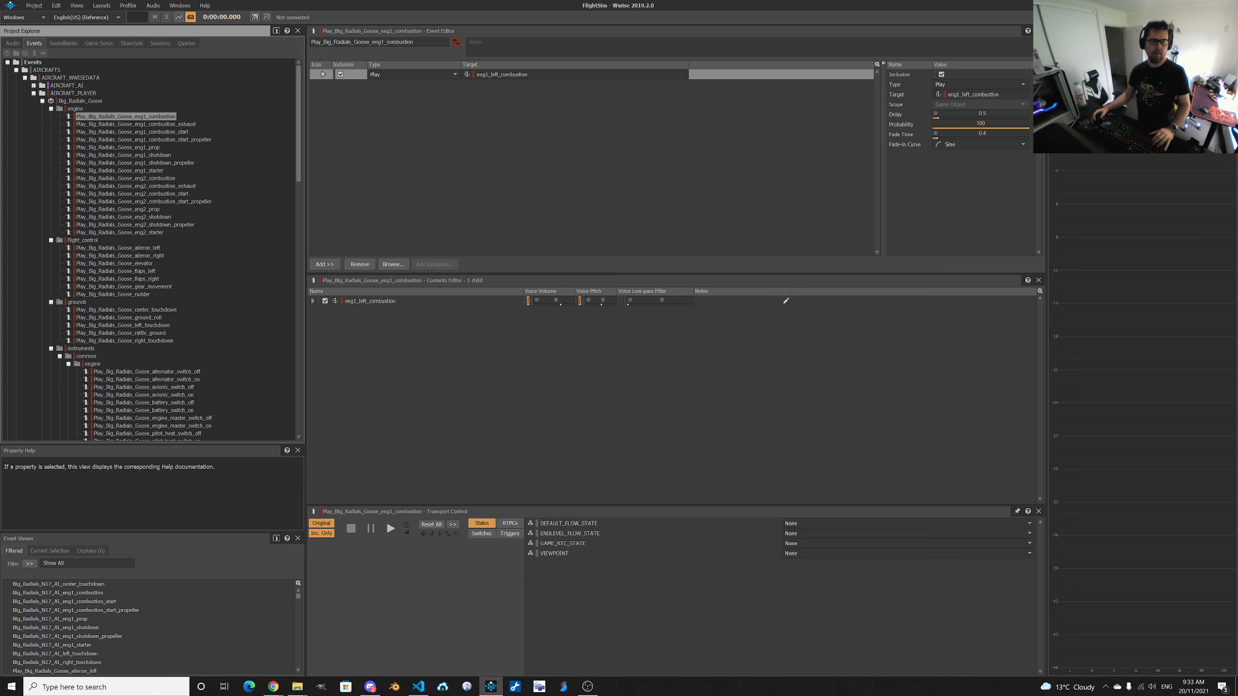
pyautogui.click(12, 44)
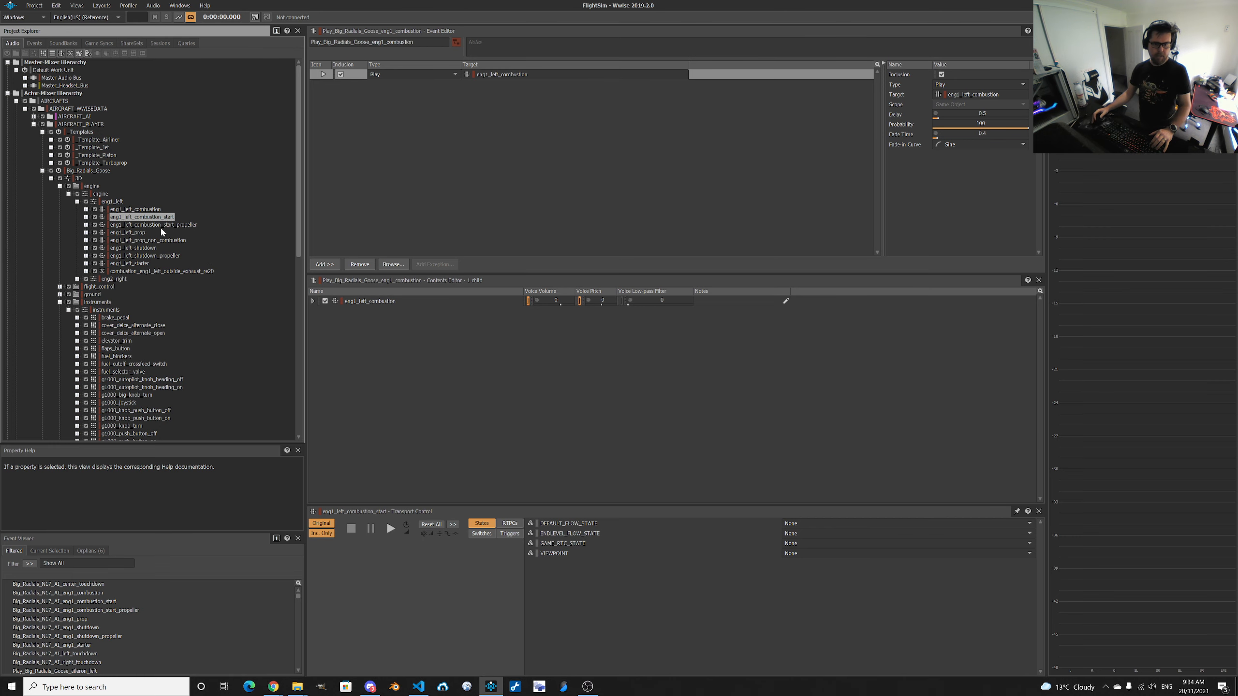
pyautogui.click(121, 264)
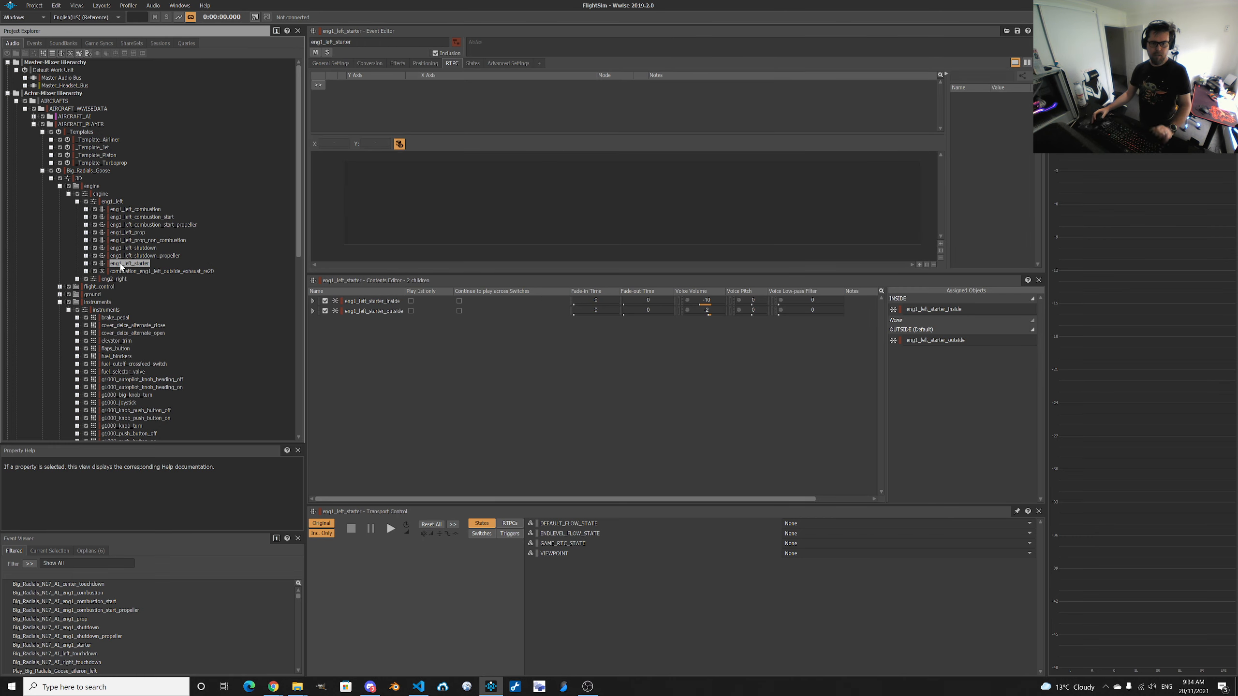
pyautogui.click(86, 264)
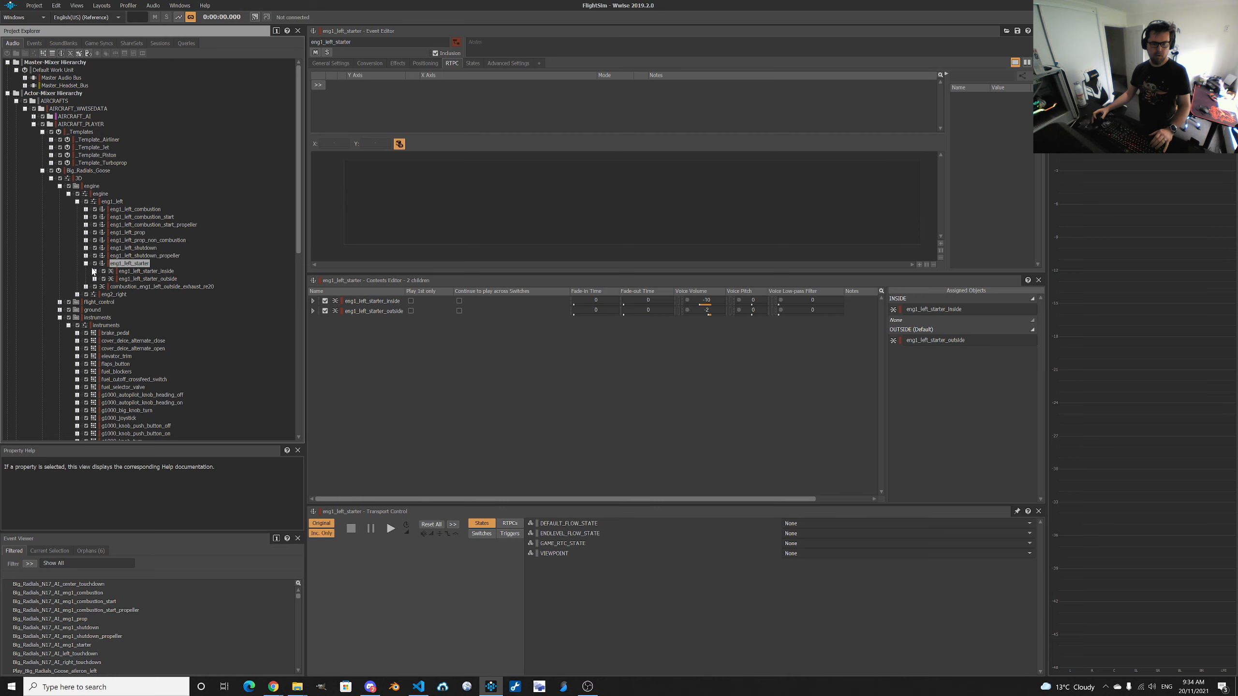
pyautogui.click(94, 272)
pyautogui.click(95, 295)
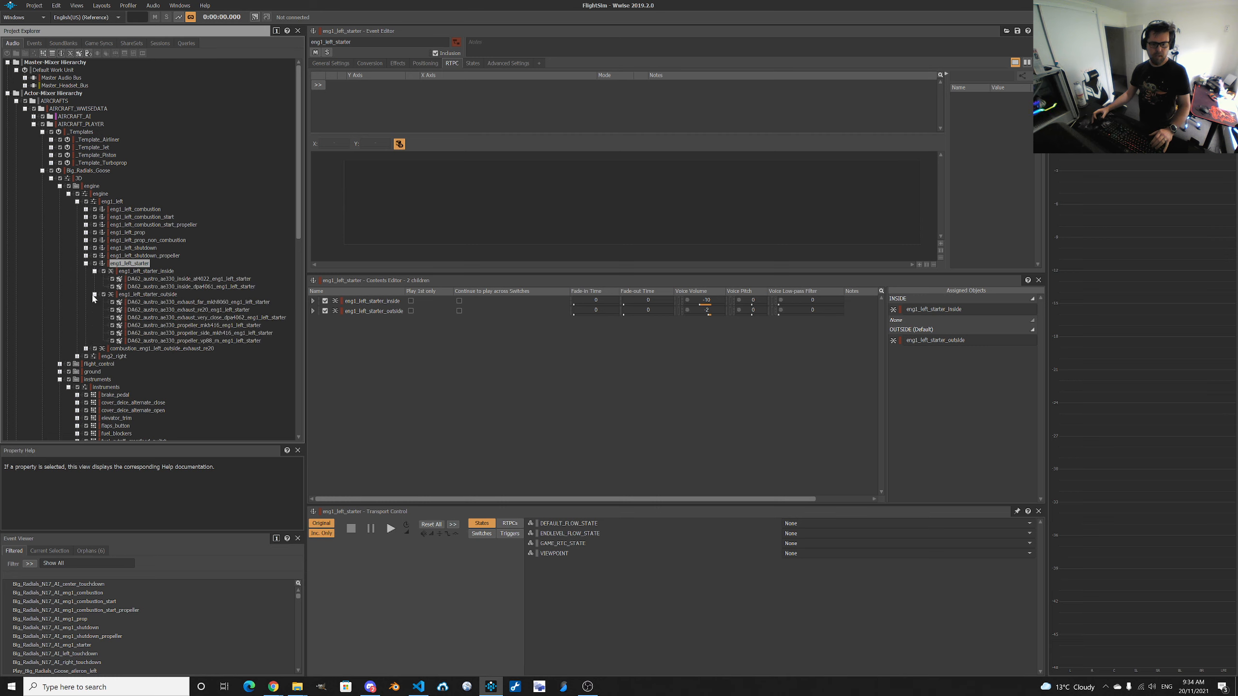
pyautogui.click(171, 295)
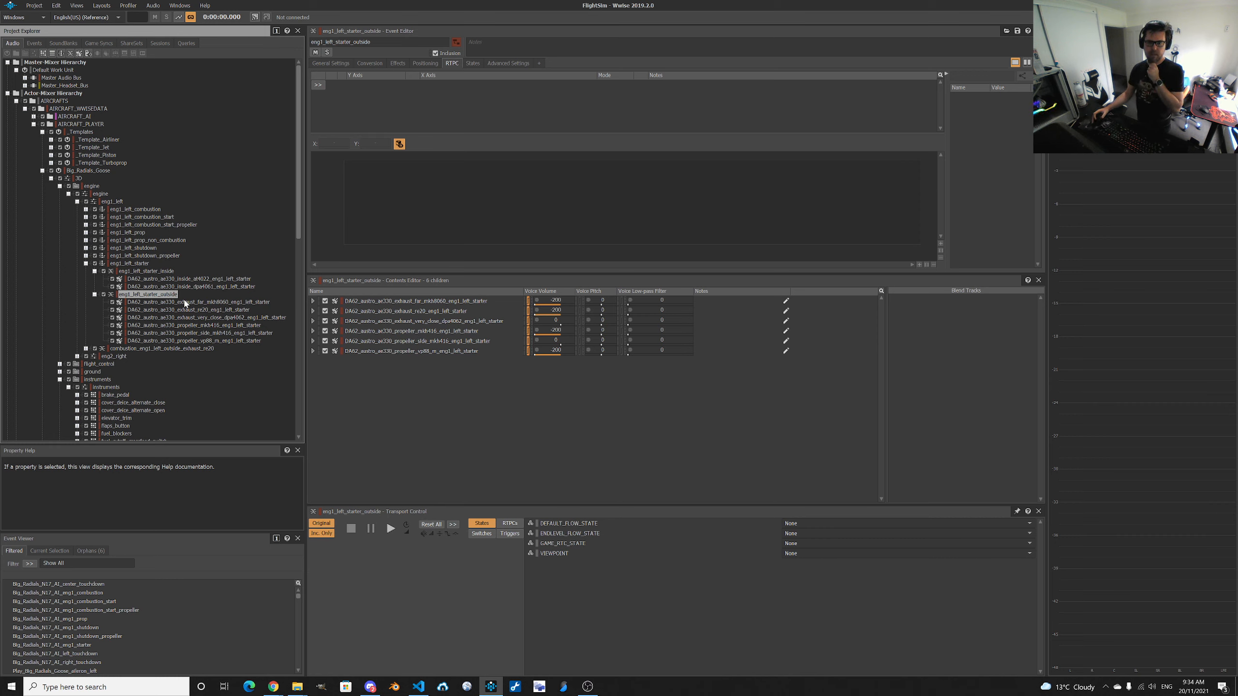
# Inspect the general settings and blend tracks of eng1_left_starter_outside, and view its exhaust_far starter sound's properties.
pyautogui.click(342, 64)
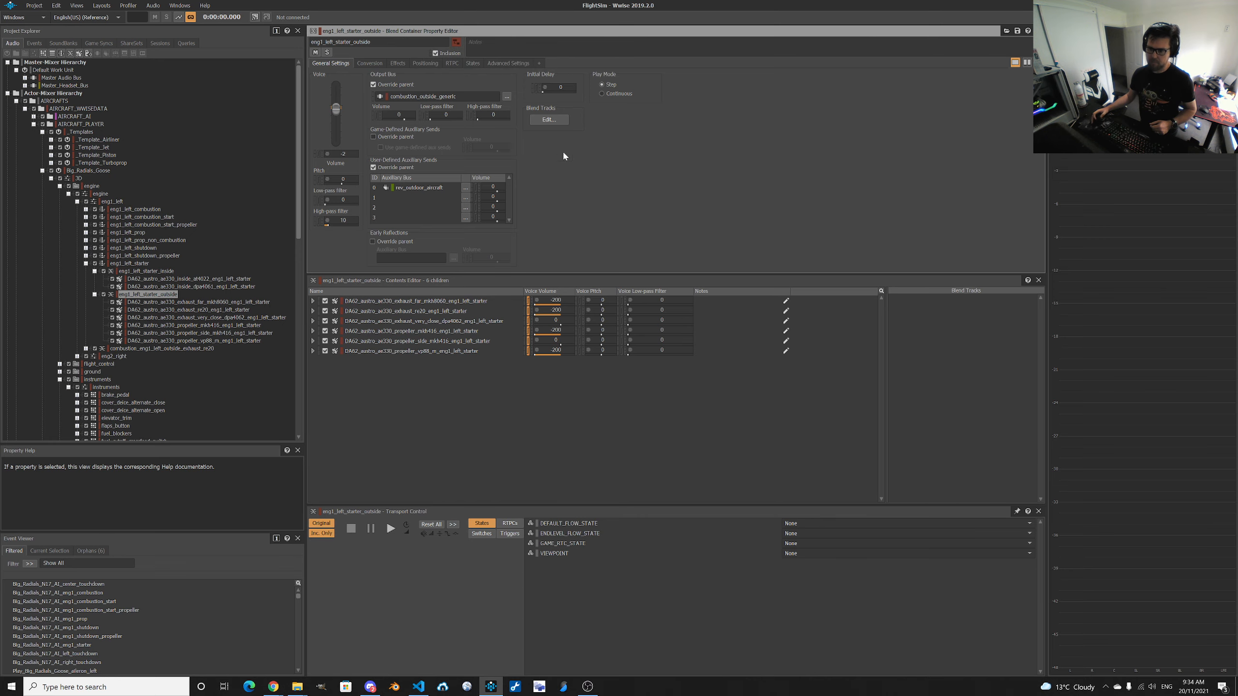
pyautogui.click(548, 120)
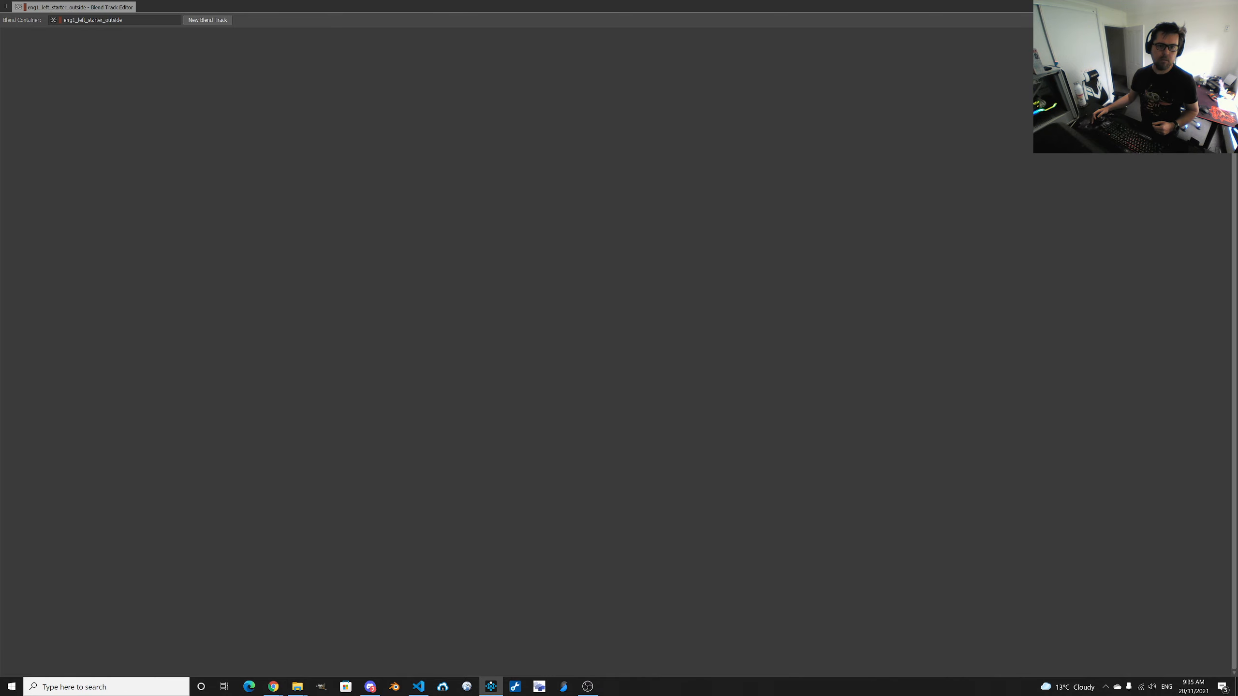
pyautogui.click(1231, 6)
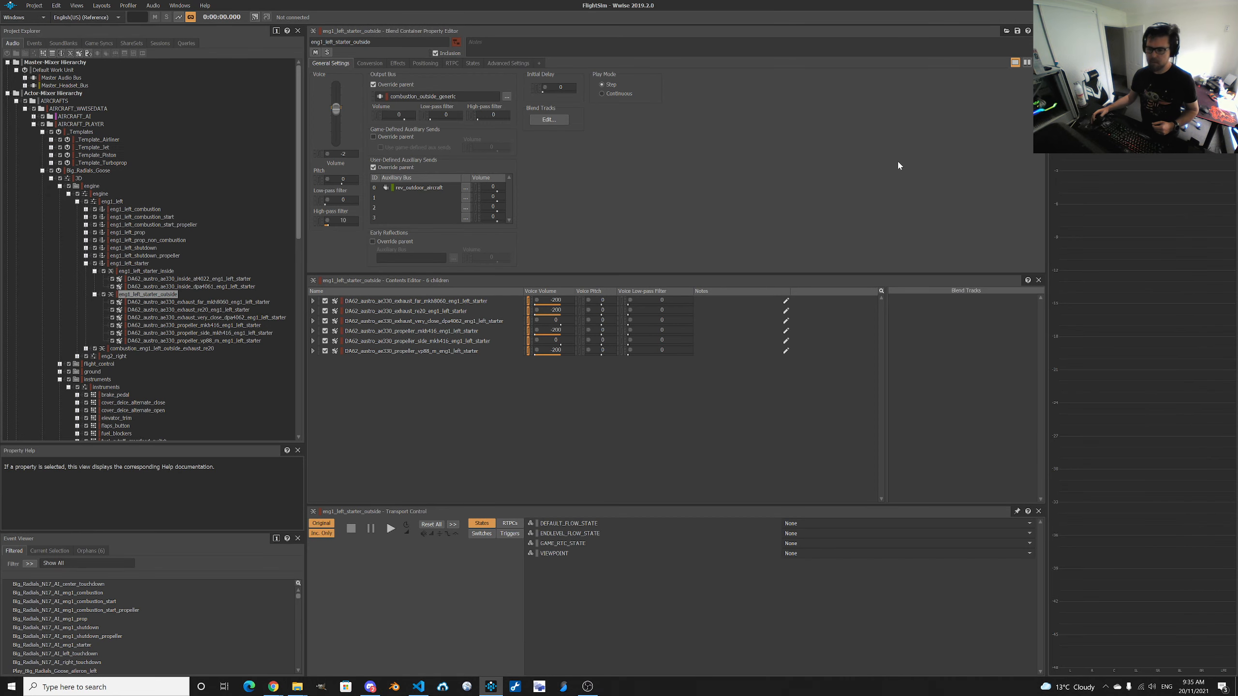
pyautogui.click(483, 303)
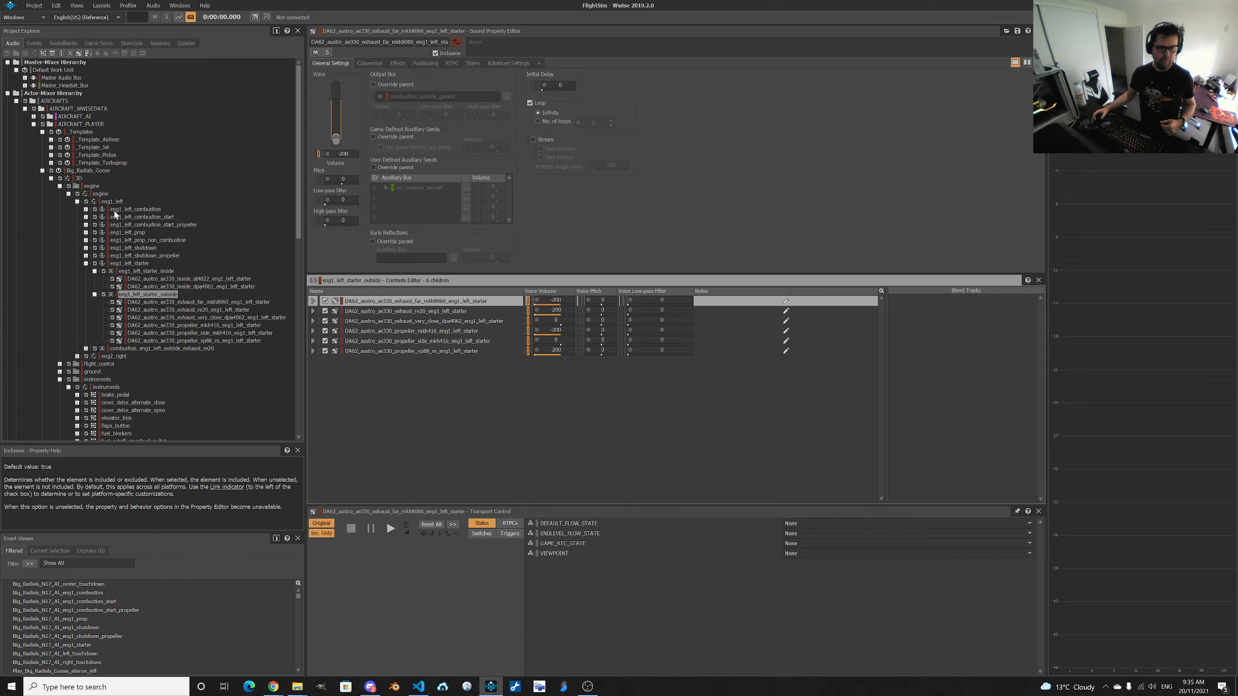
# Expand eng1_left_combustion down to the da62_combustion_eng1_left_inside_at4022 blend container and view its properties and sounds.
pyautogui.click(86, 209)
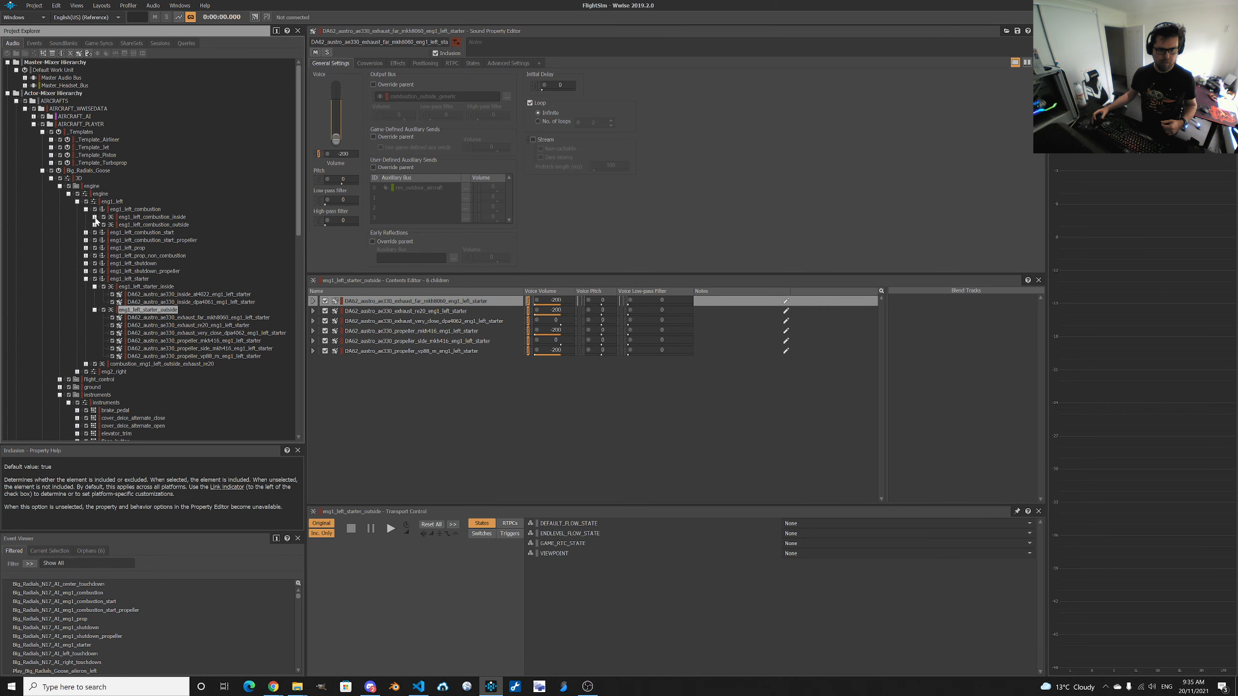
pyautogui.click(95, 218)
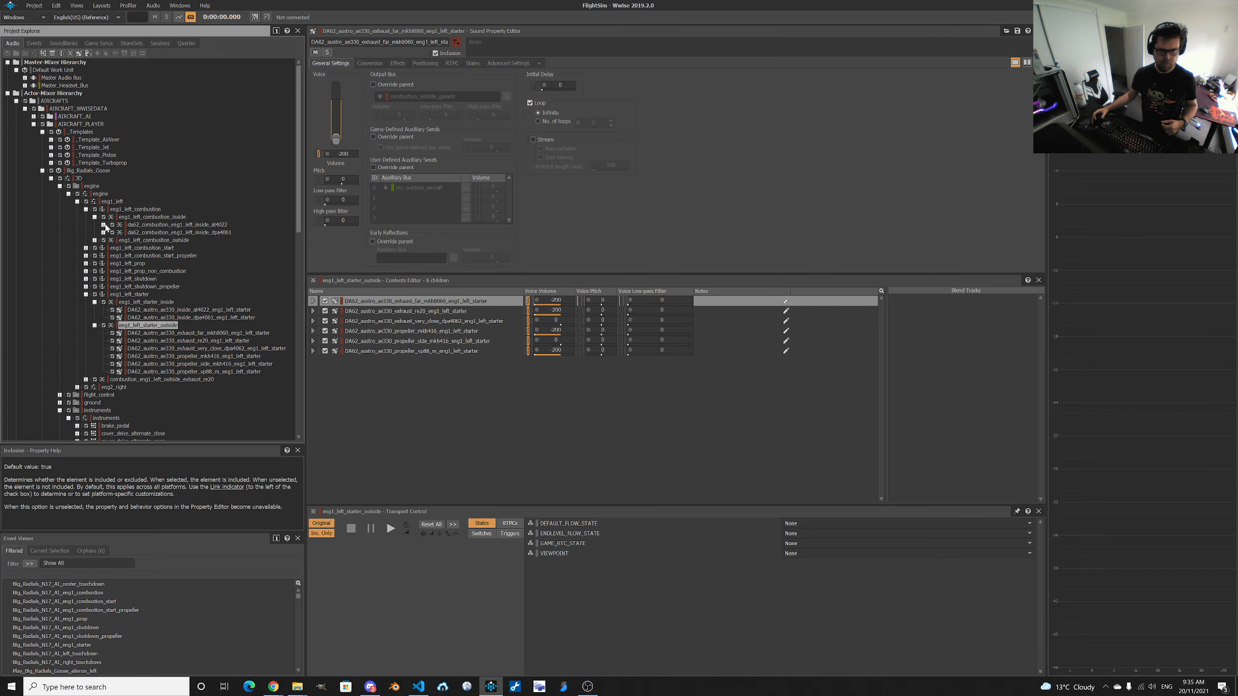
pyautogui.click(104, 226)
pyautogui.click(154, 226)
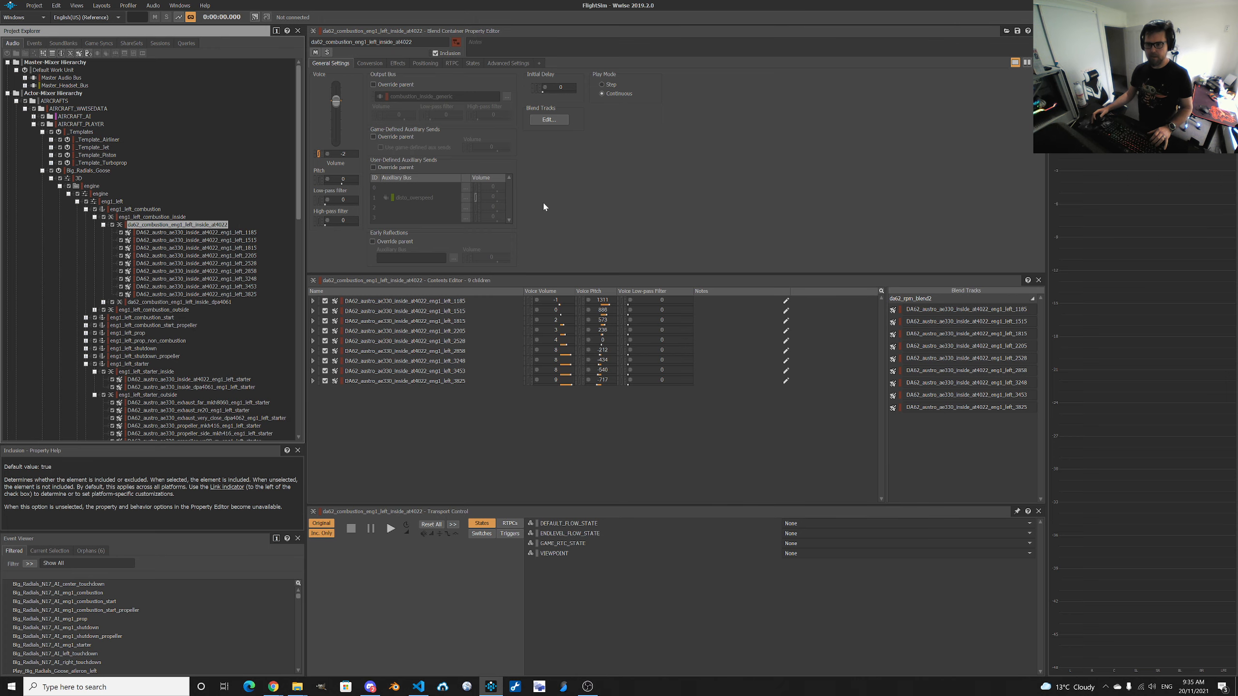
# Open the da62_rpm_blend2 track in the Blend Track Editor, sweep the engine RPM cursor through its crossfades, and close the editor.
pyautogui.click(548, 119)
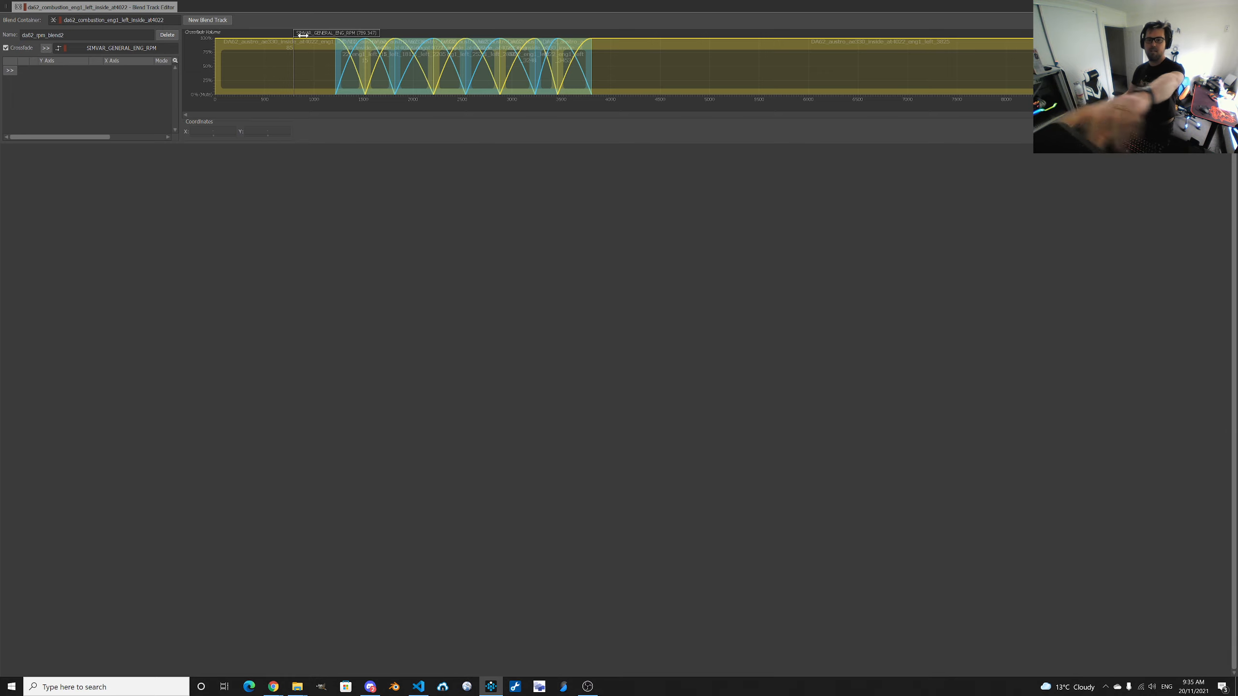
pyautogui.moveTo(302, 35)
pyautogui.mouseDown()
pyautogui.moveTo(606, 43)
pyautogui.moveTo(219, 32)
pyautogui.moveTo(629, 25)
pyautogui.moveTo(352, 30)
pyautogui.moveTo(619, 28)
pyautogui.moveTo(549, 28)
pyautogui.mouseUp()
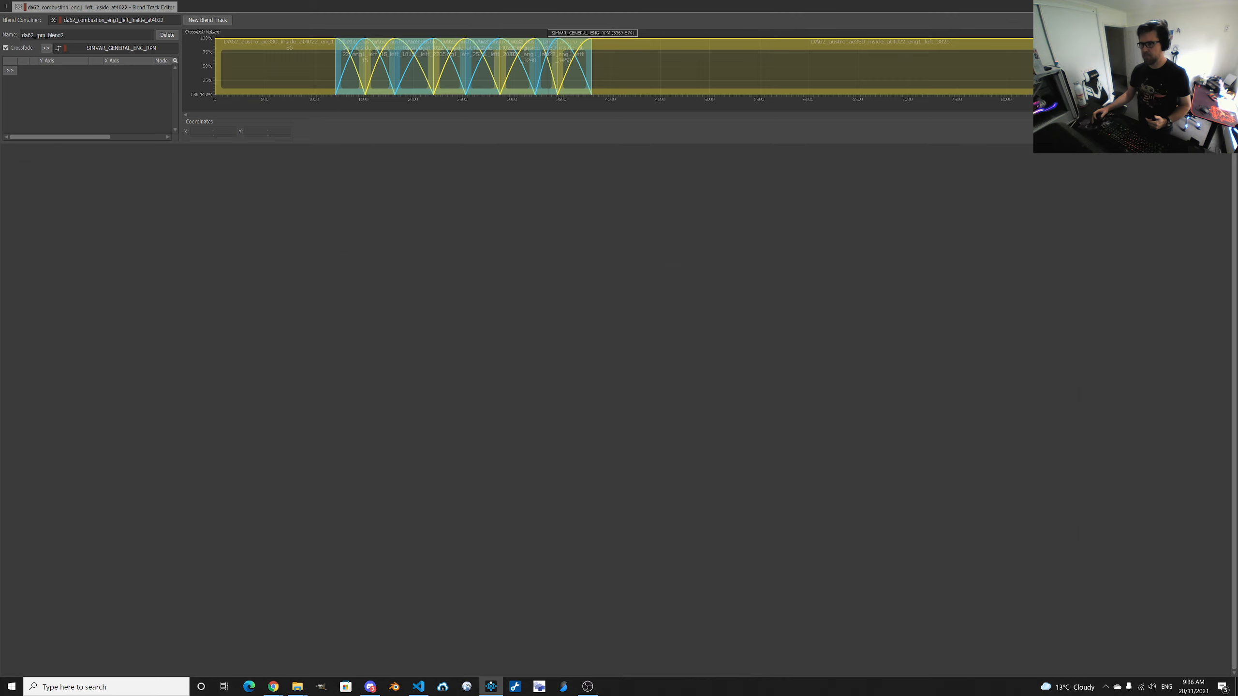
pyautogui.click(1232, 7)
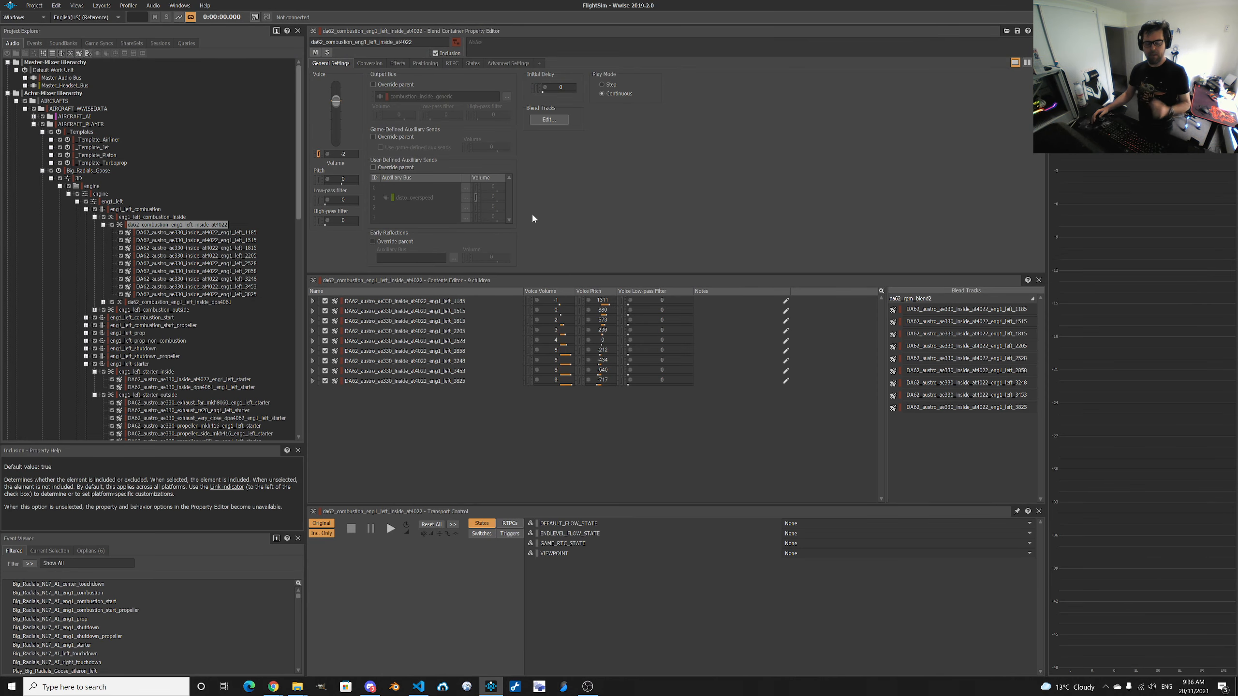
# Select eng1_left_starter_outside and compare the positioning and attenuation settings of its exhaust starter sounds.
pyautogui.scroll(-3, 286, 307)
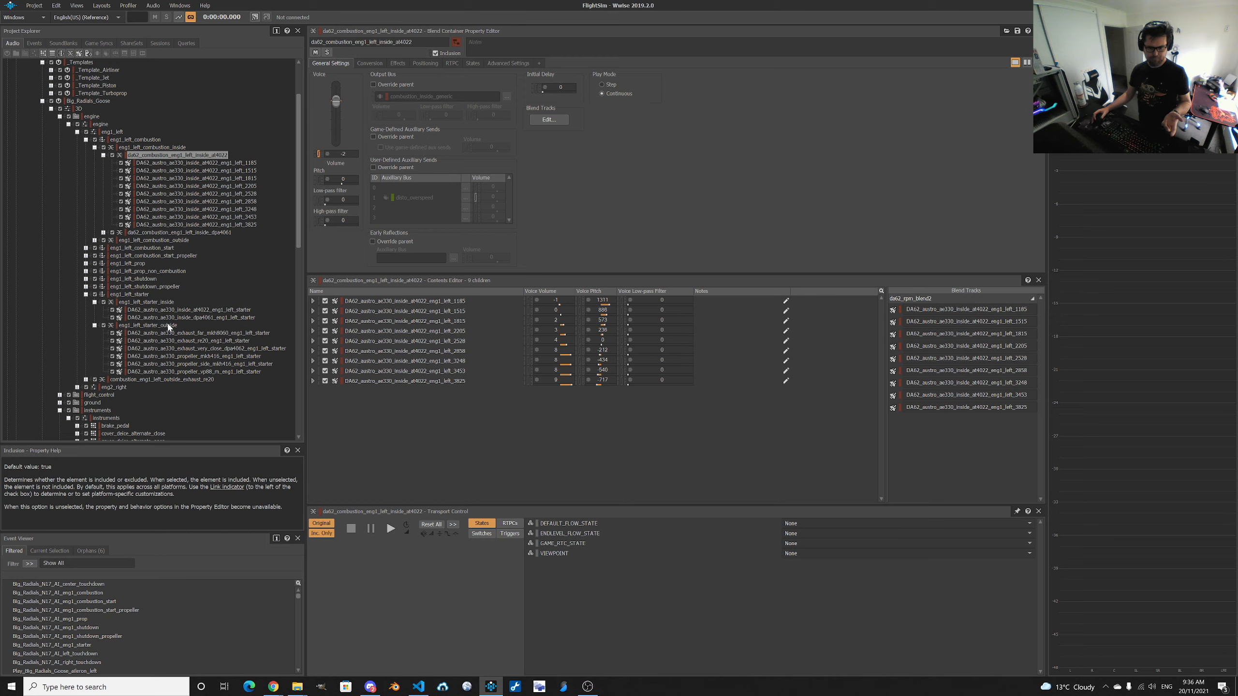
pyautogui.click(166, 326)
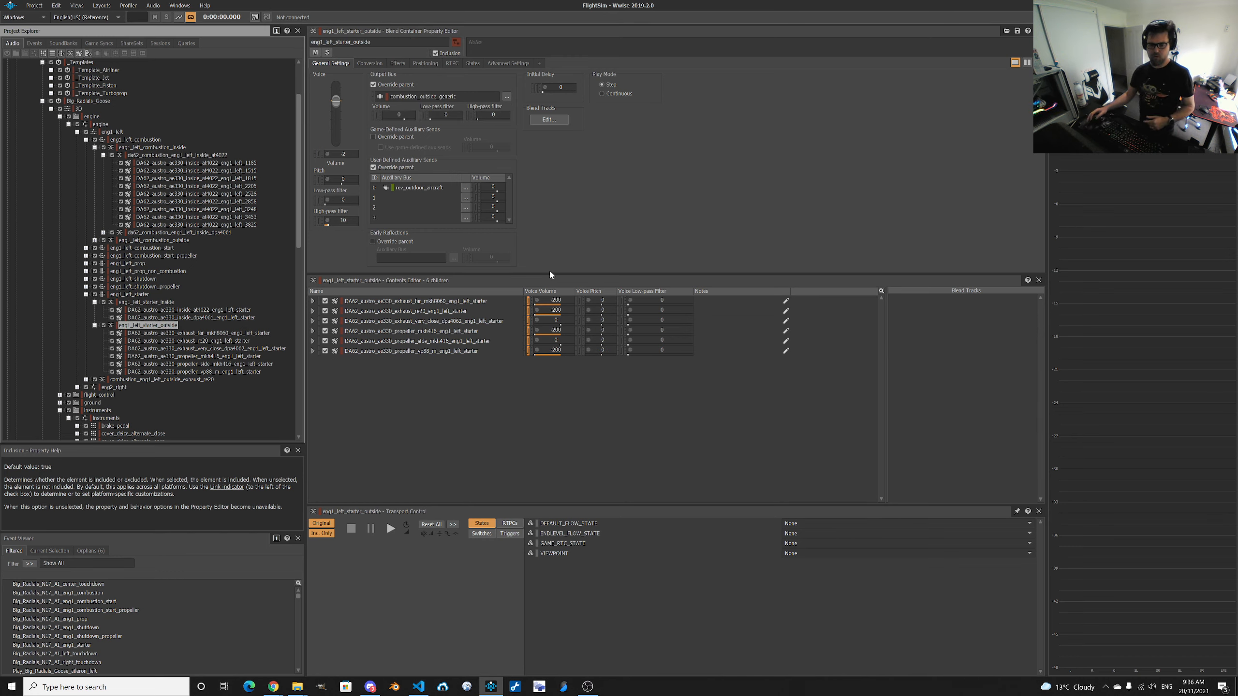
pyautogui.click(452, 302)
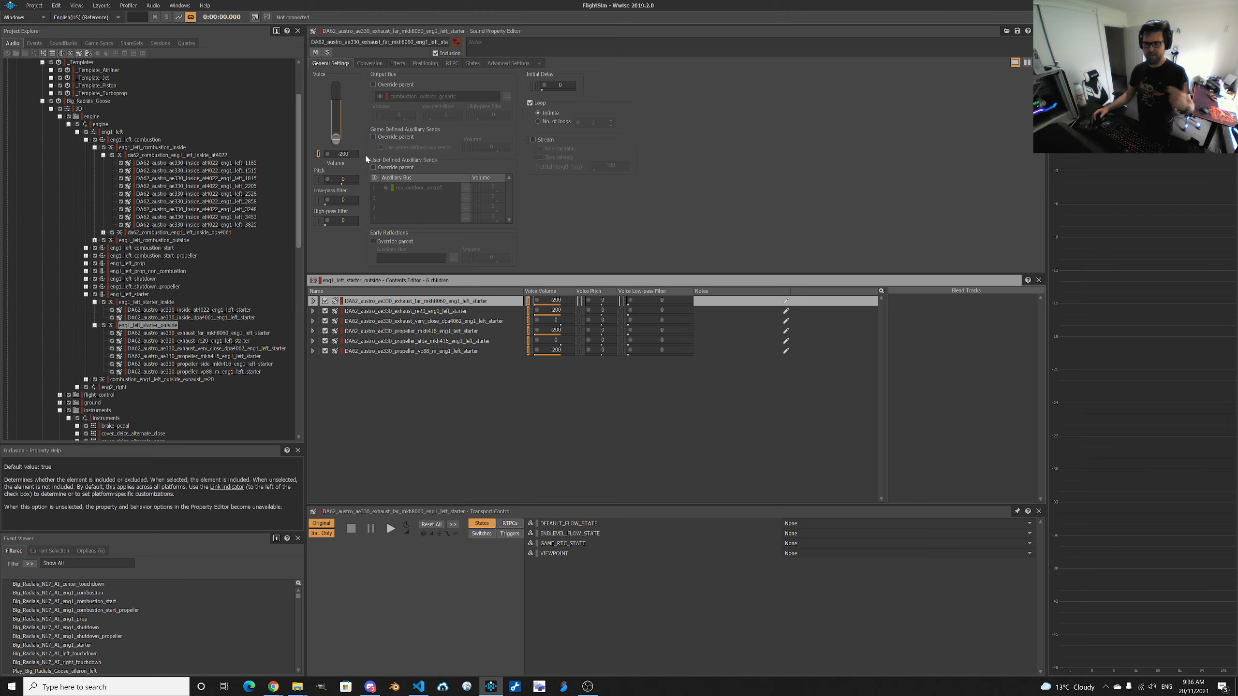
pyautogui.click(363, 64)
pyautogui.click(398, 63)
pyautogui.click(425, 63)
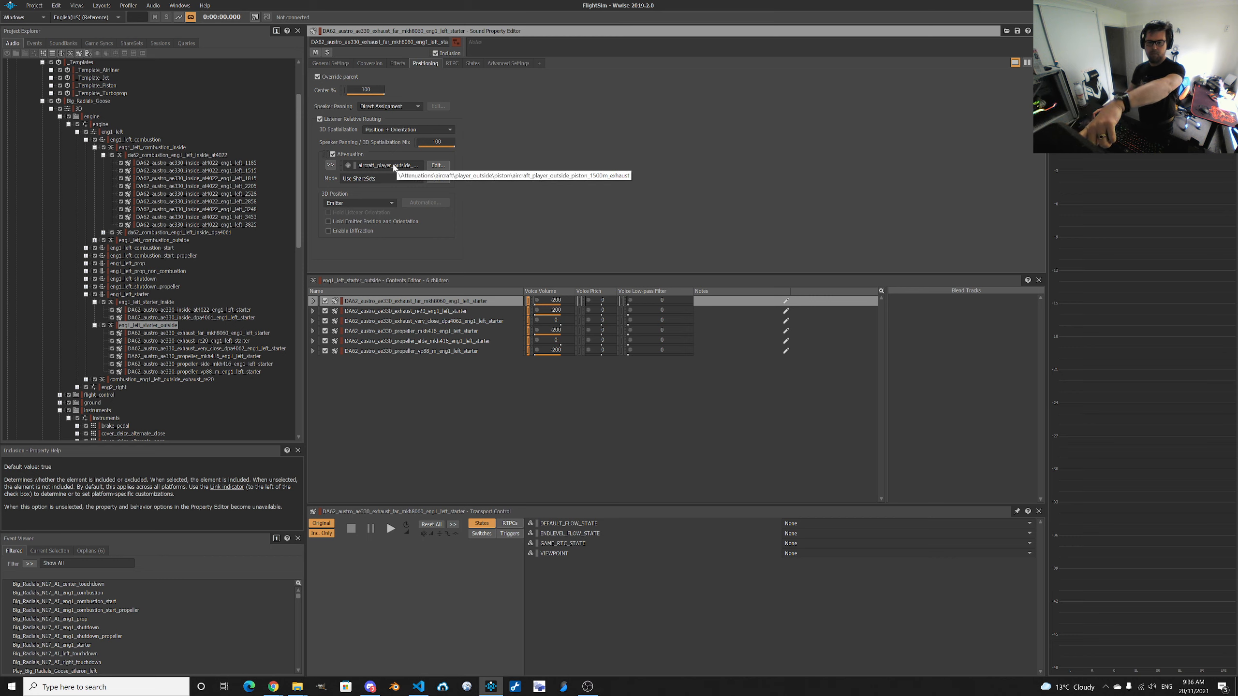
pyautogui.click(479, 322)
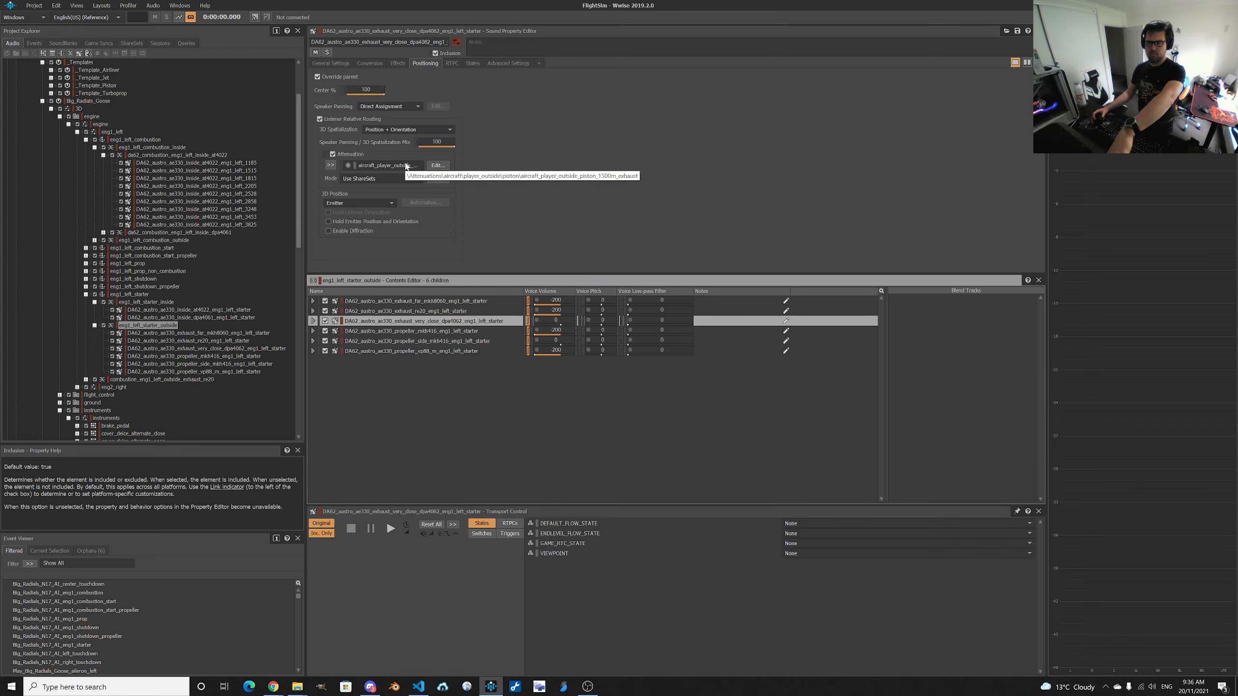
pyautogui.click(447, 313)
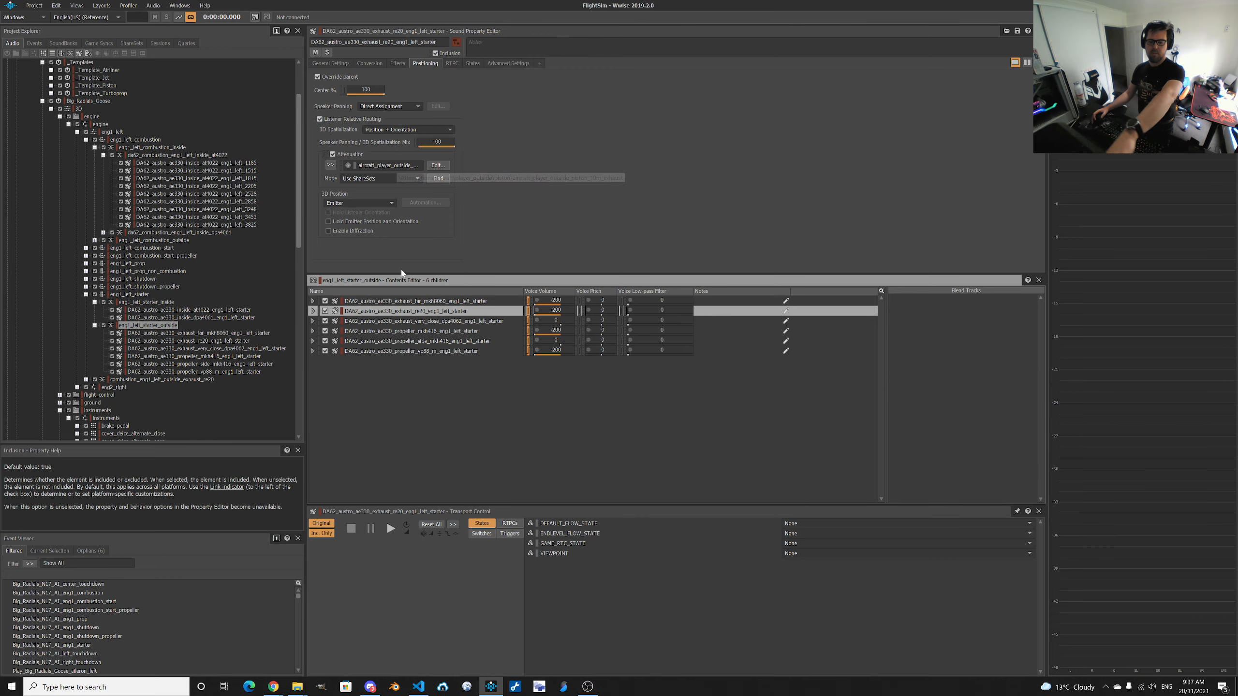
# View the selected exhaust starter sound's Voice Volume RTPC curve and sweep SIMVAR_GENERAL_ENG_COMBUSTION_SOUND_PERCENT from 1 to 0 and back.
pyautogui.click(449, 65)
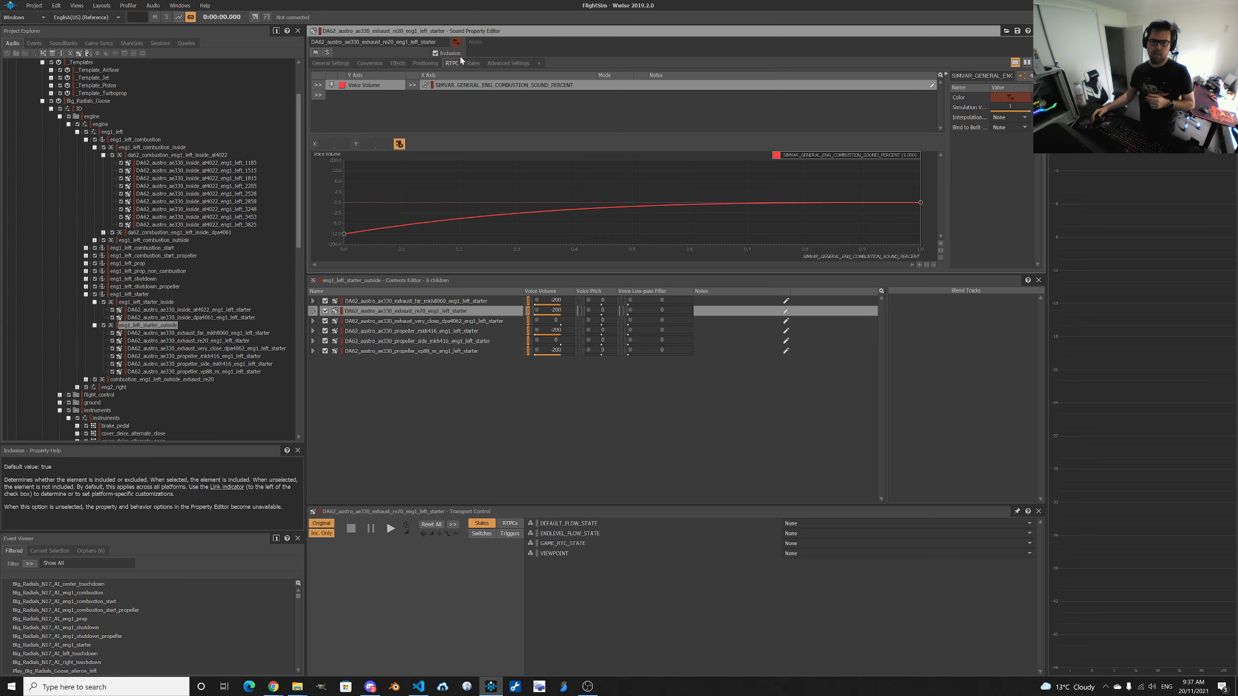
pyautogui.click(318, 95)
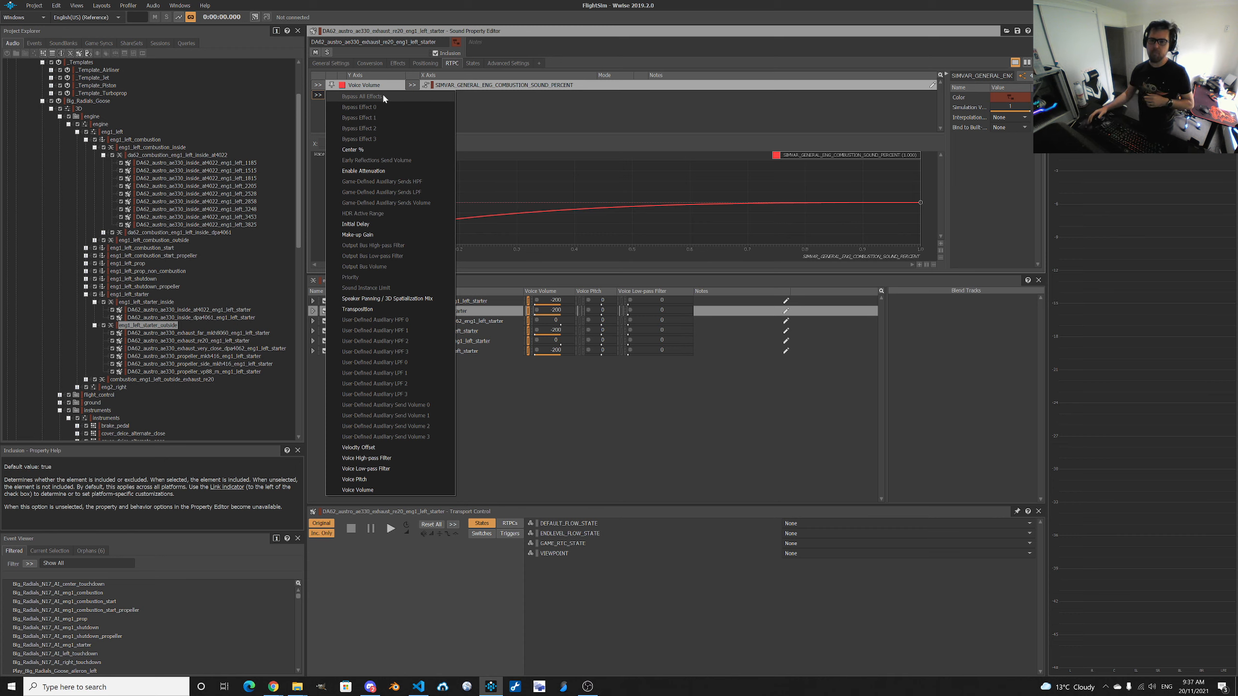
pyautogui.click(495, 107)
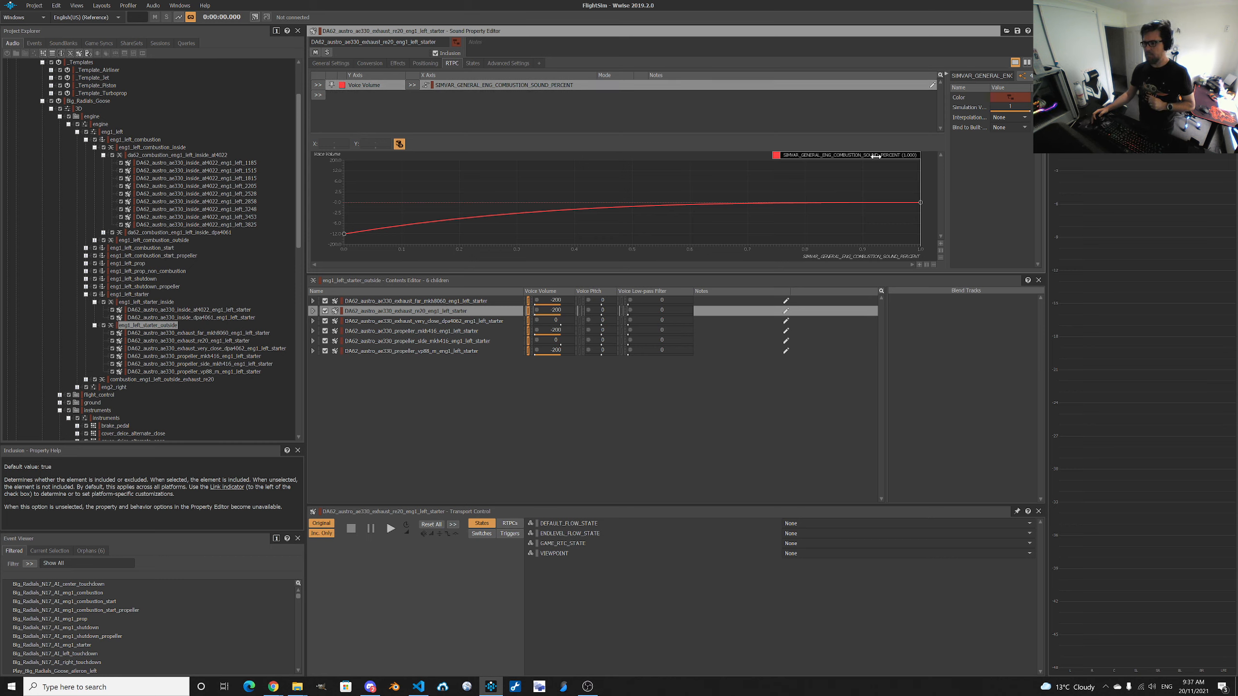
pyautogui.moveTo(920, 185); pyautogui.dragTo(661, 161)
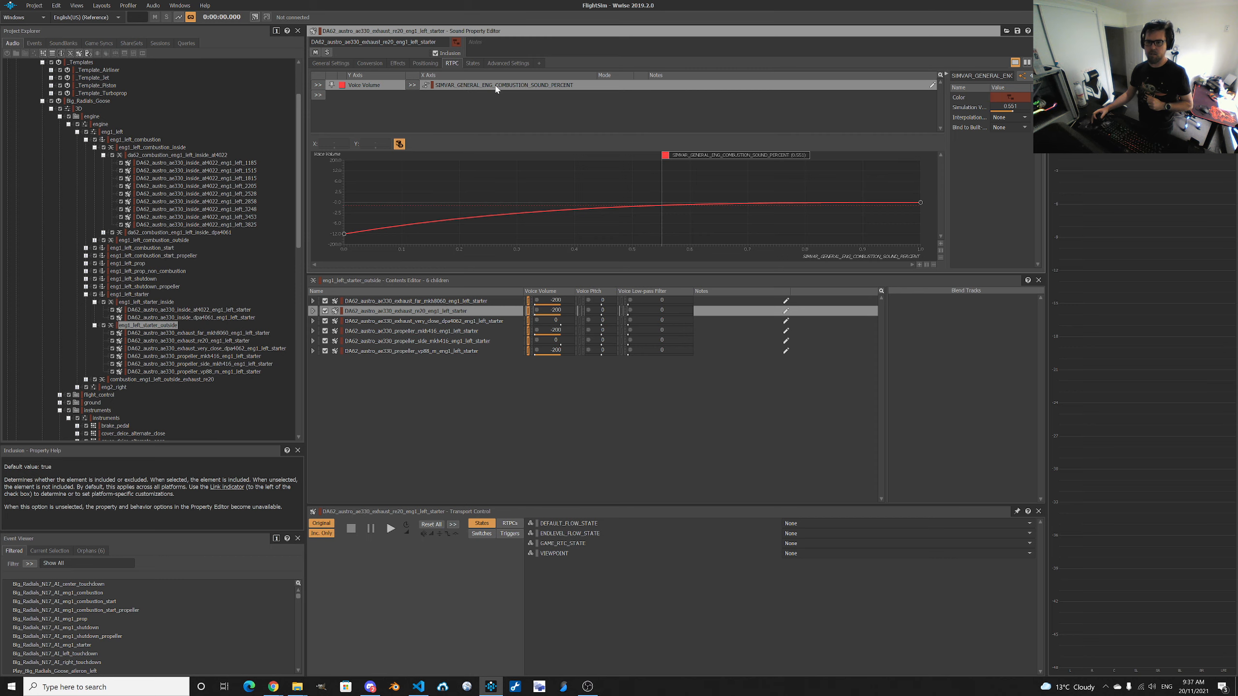
pyautogui.moveTo(730, 153); pyautogui.dragTo(343, 163)
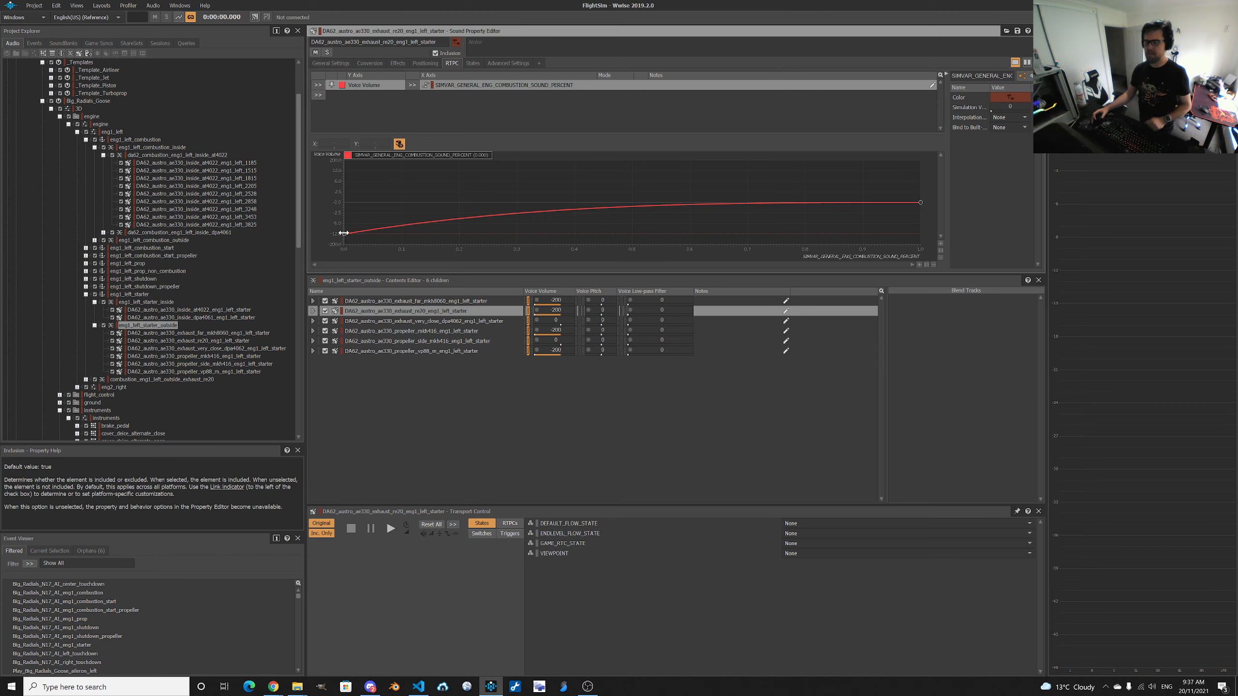
pyautogui.moveTo(359, 154); pyautogui.dragTo(957, 161)
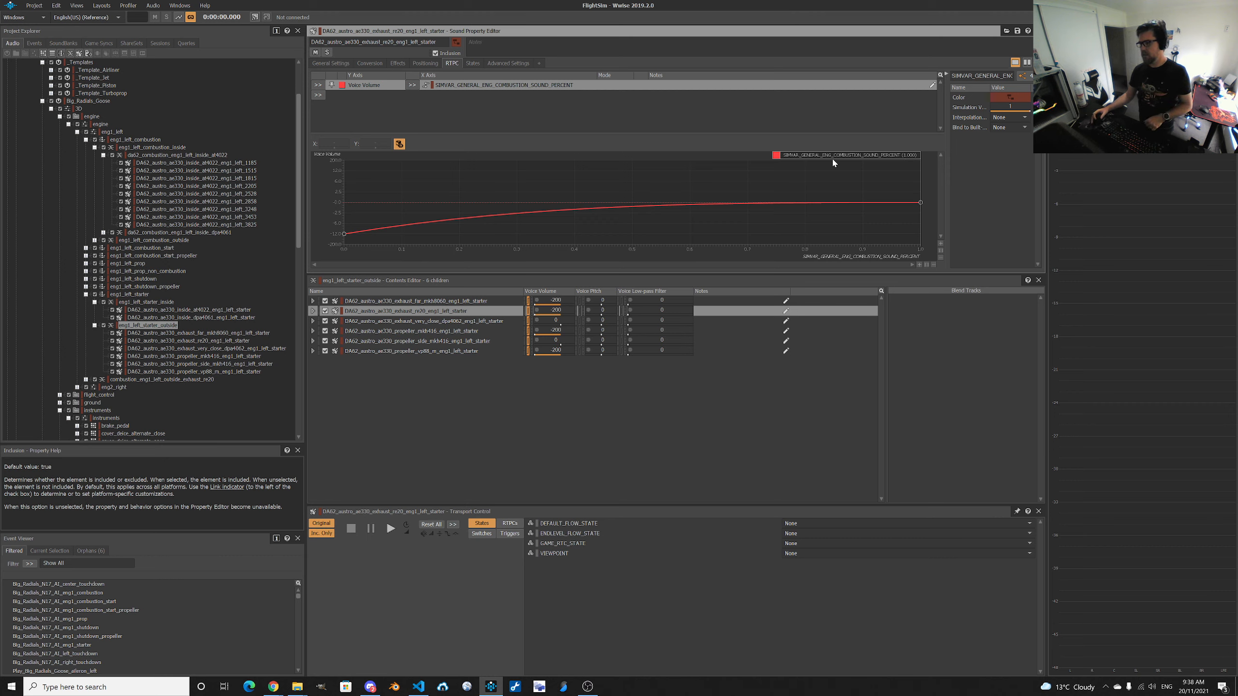
# Compare the RTPC curves of the exhaust and propeller sounds in eng1_left_starter_outside.
pyautogui.click(474, 305)
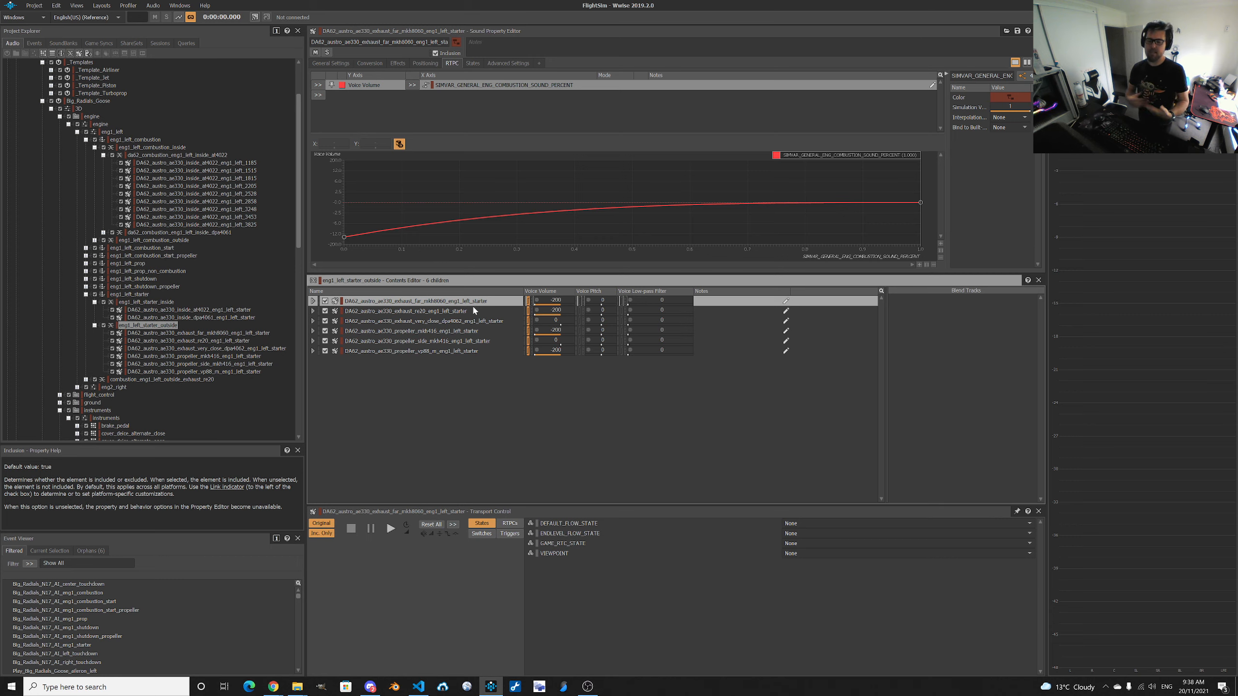
pyautogui.click(474, 310)
pyautogui.click(470, 321)
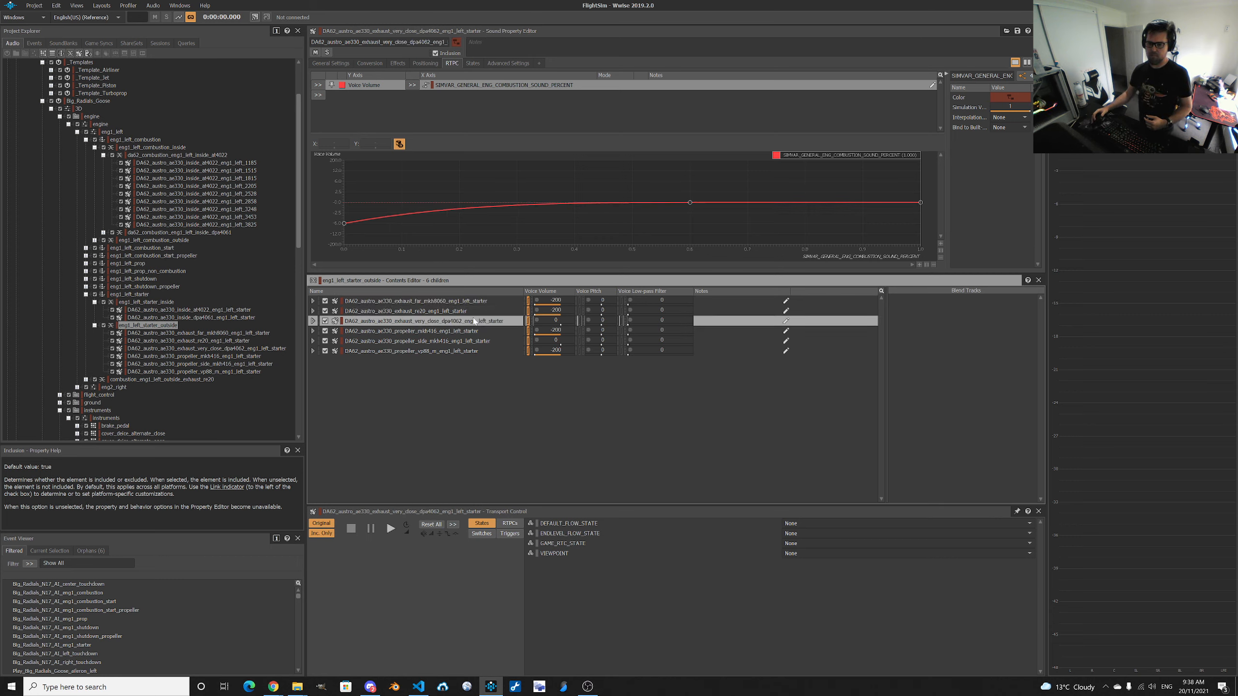
pyautogui.click(461, 331)
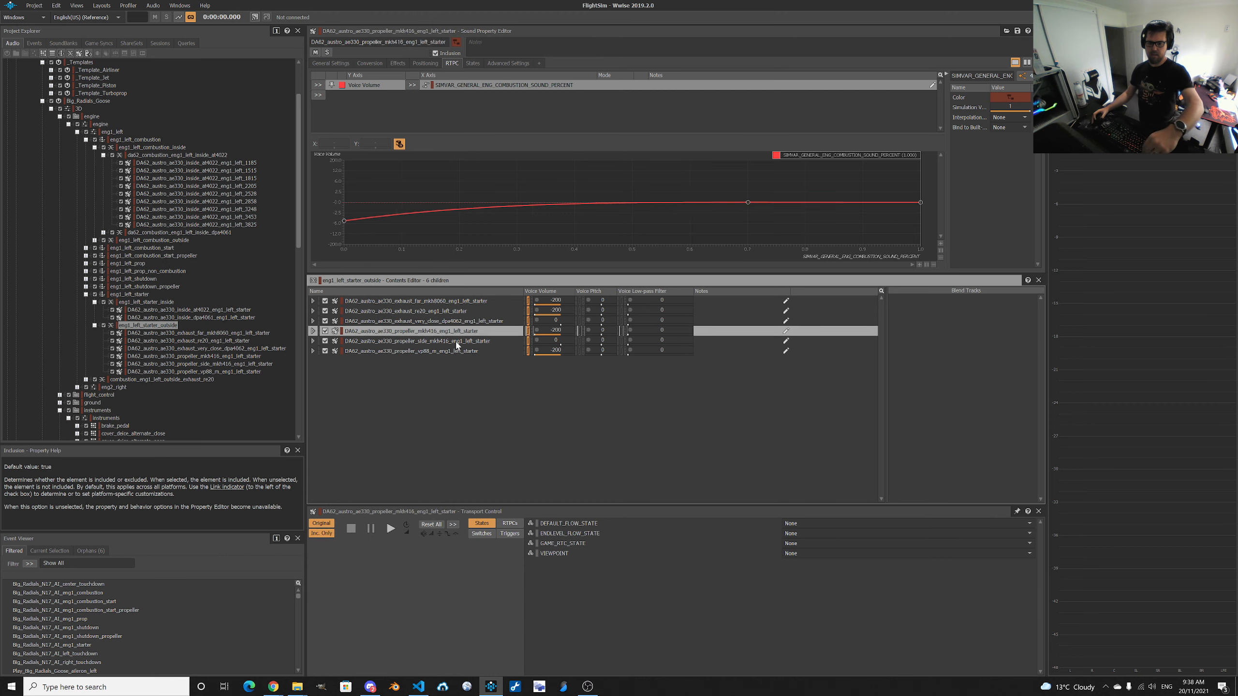
pyautogui.click(456, 341)
pyautogui.click(453, 350)
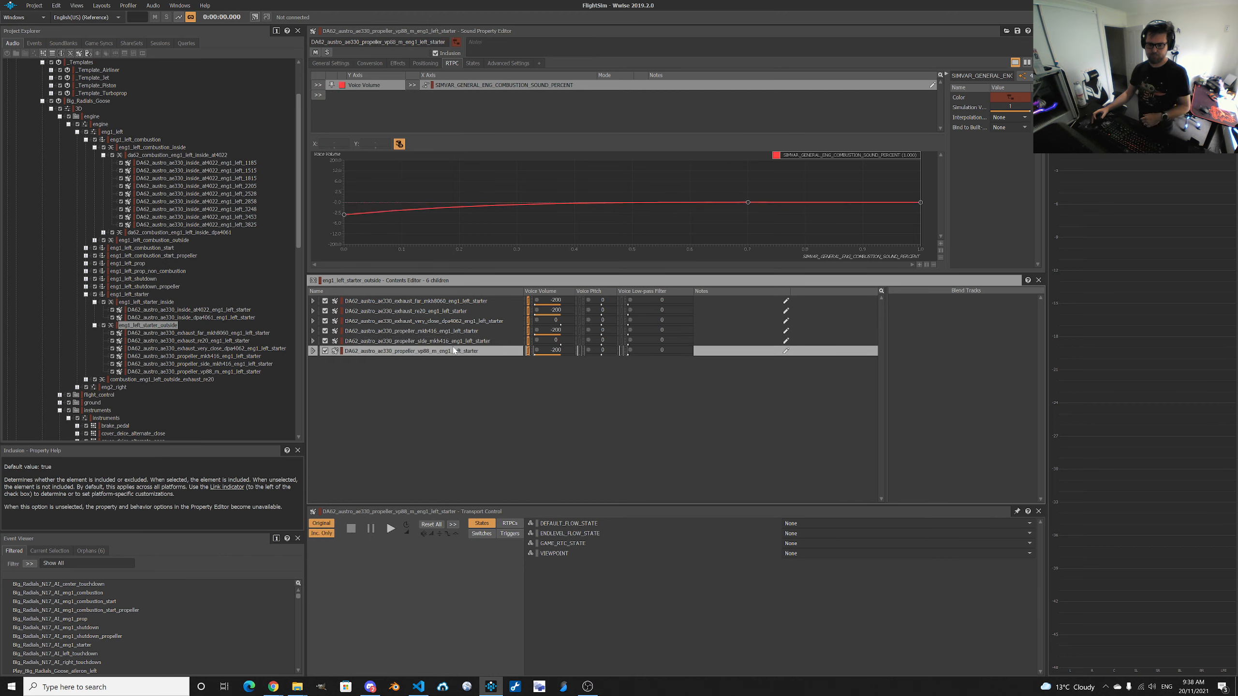
# Examine the propeller_side starter sound's Voice High-pass Filter and Voice Volume RTPCs and its general settings.
pyautogui.click(456, 342)
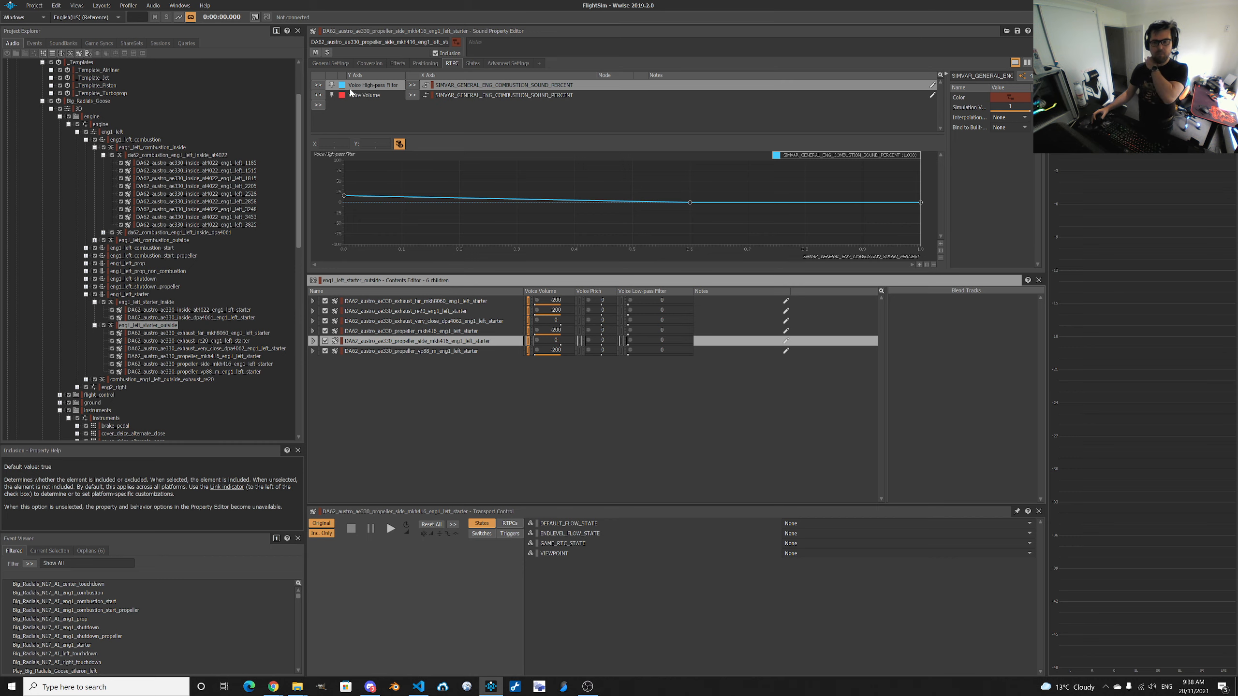
pyautogui.click(359, 97)
pyautogui.click(371, 87)
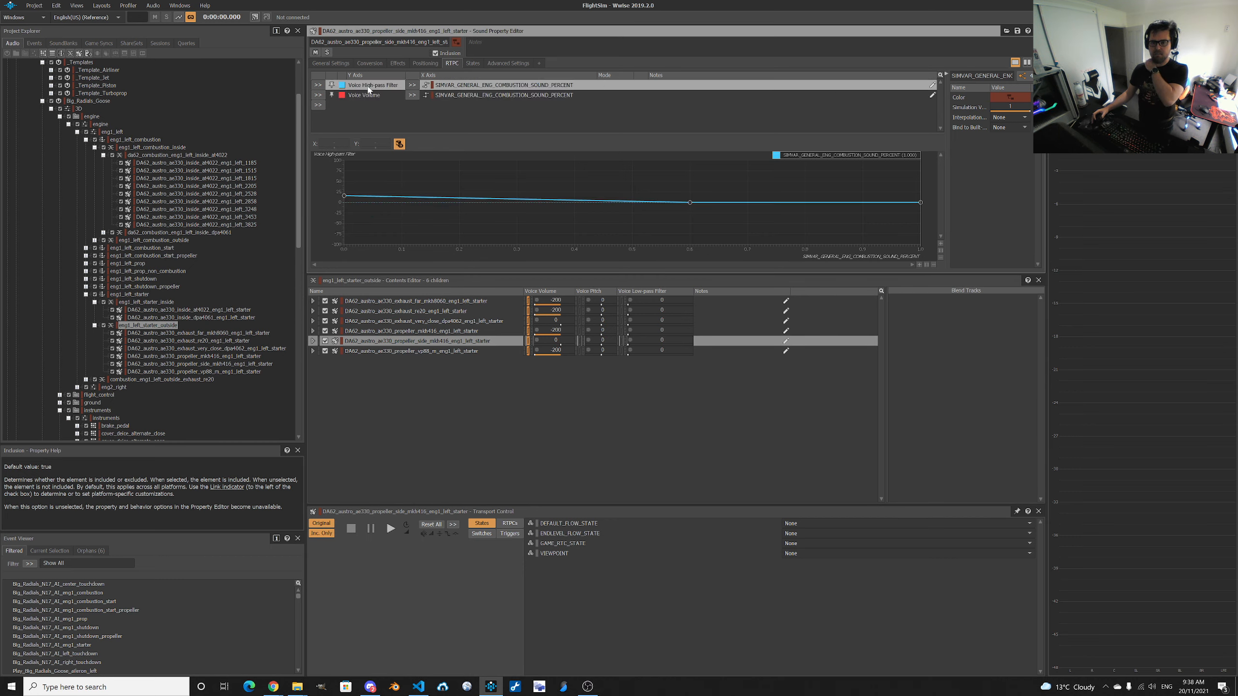
pyautogui.click(372, 96)
pyautogui.click(373, 88)
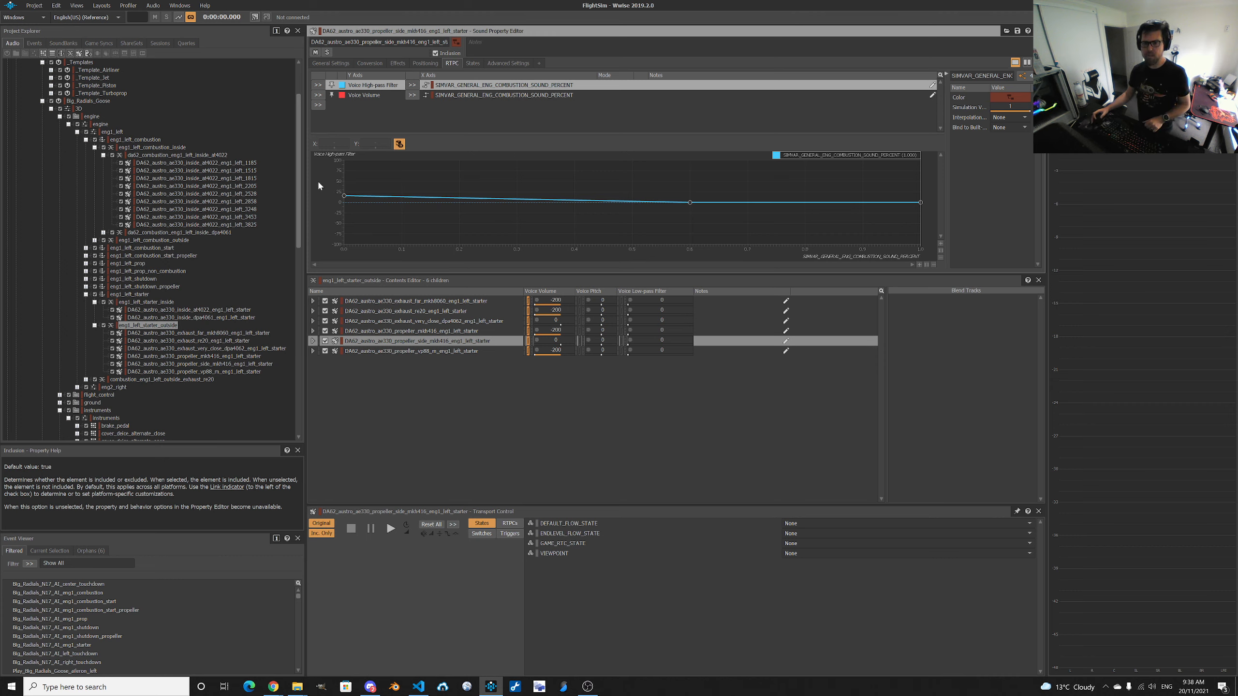
pyautogui.click(331, 63)
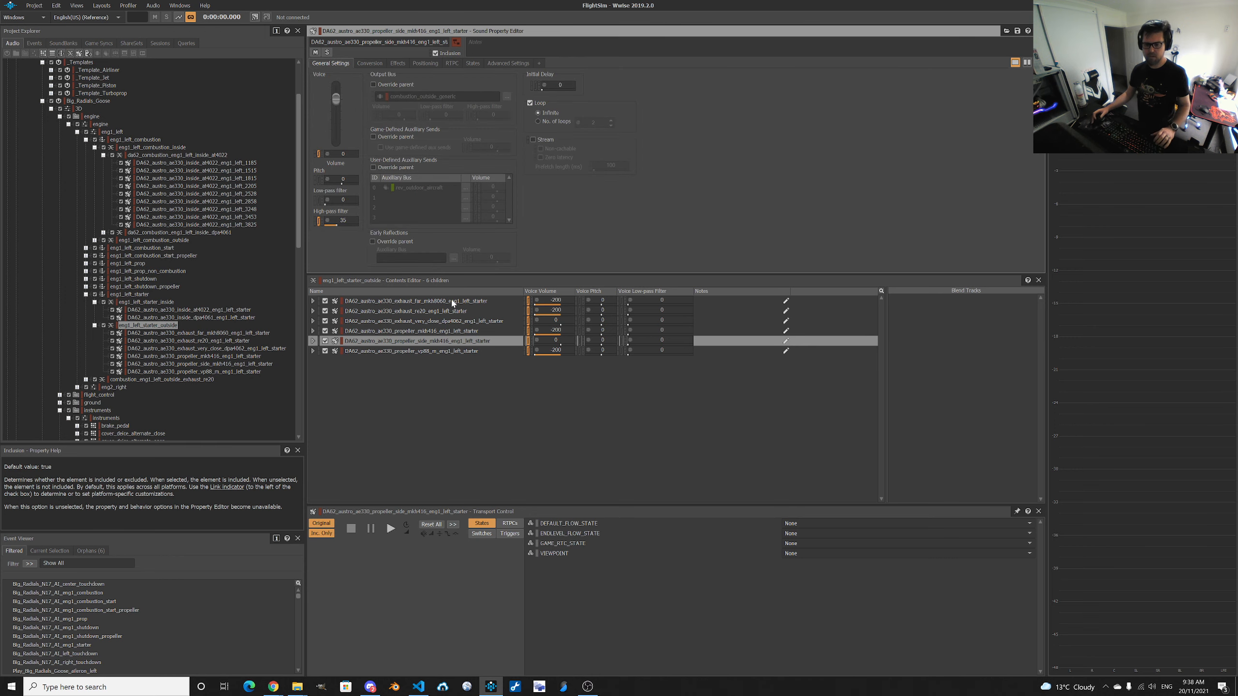
# Delete all six DA62 starter sounds from the eng1_left_starter_outside container.
pyautogui.click(453, 300)
pyautogui.keyDown('shift'); pyautogui.click(449, 354); pyautogui.keyUp('shift')
pyautogui.press('Delete')
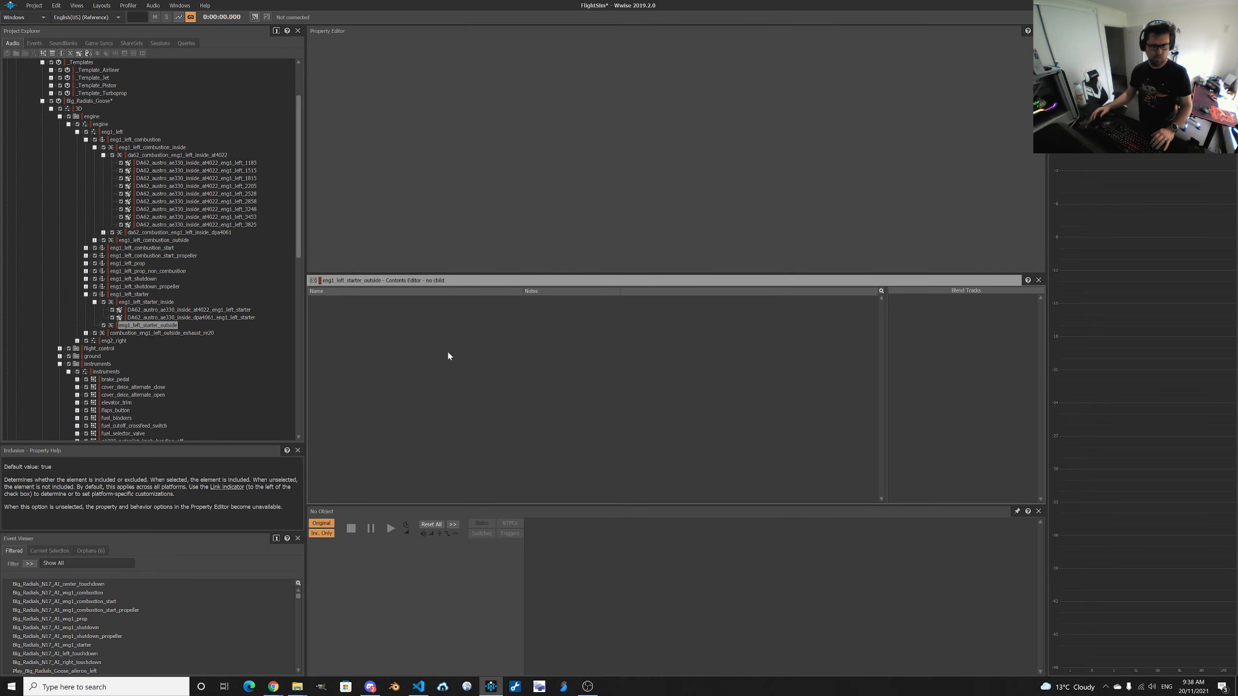
# Import GGoos_Starter_Left.wav from the Grumman Goose sound folder into eng1_left_starter_outside as a new Sound SFX object.
pyautogui.hotkey('alt', 'Tab')
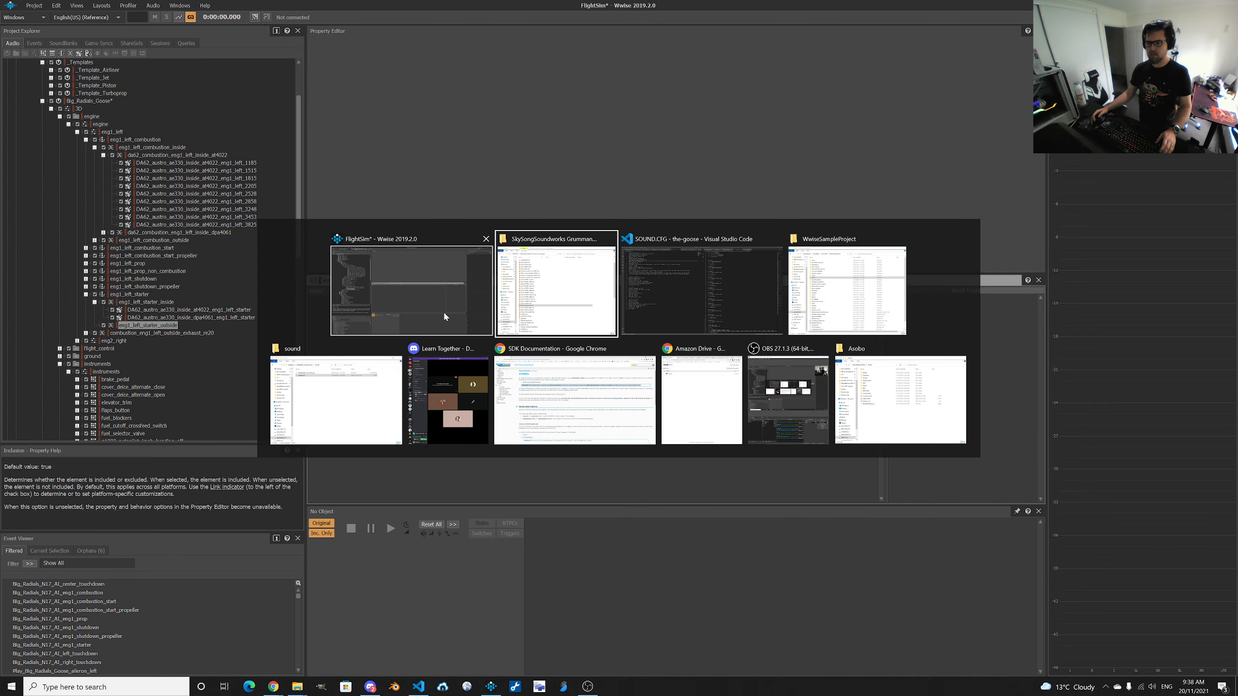
pyautogui.hotkey('alt', 'Tab')
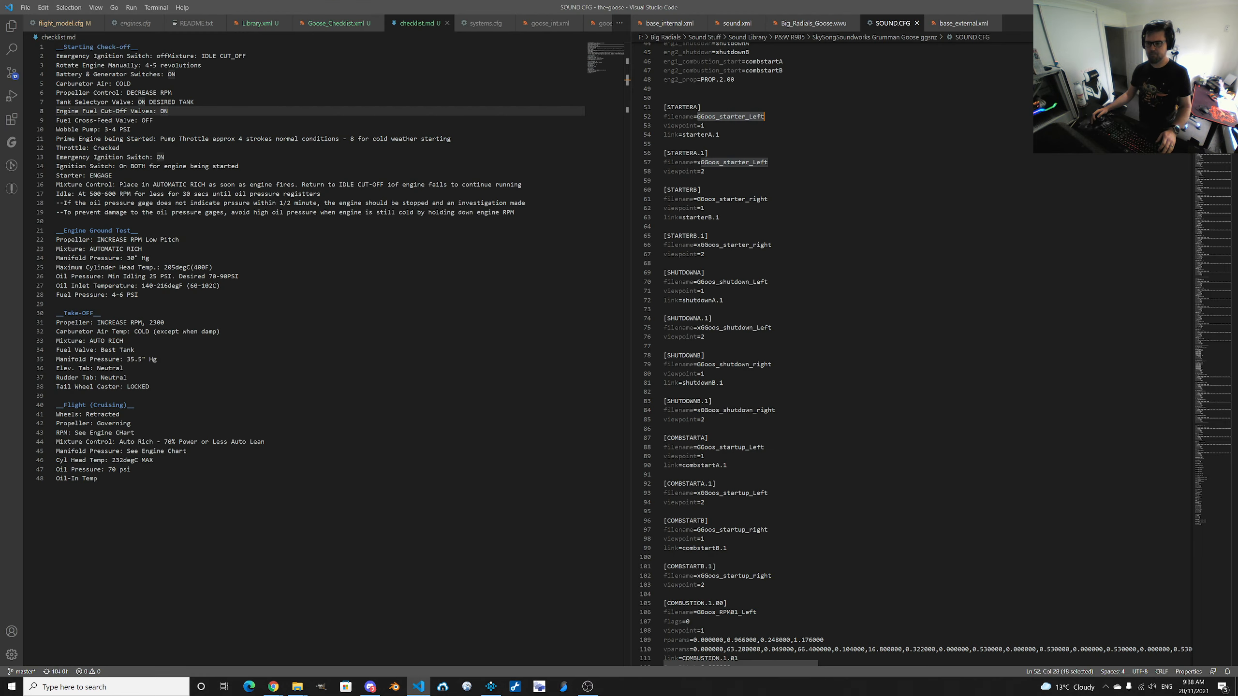
pyautogui.hotkey('alt', 'Tab')
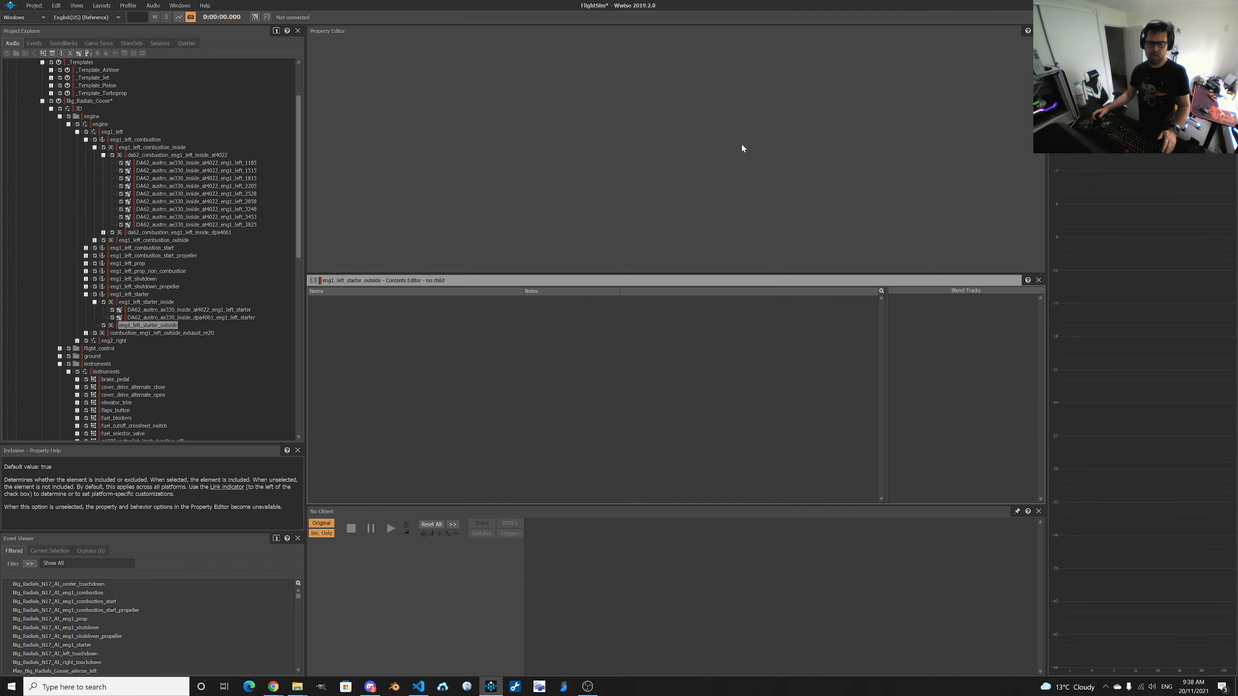
pyautogui.hotkey('alt', 'Tab')
pyautogui.hotkey('alt', 'Tab')
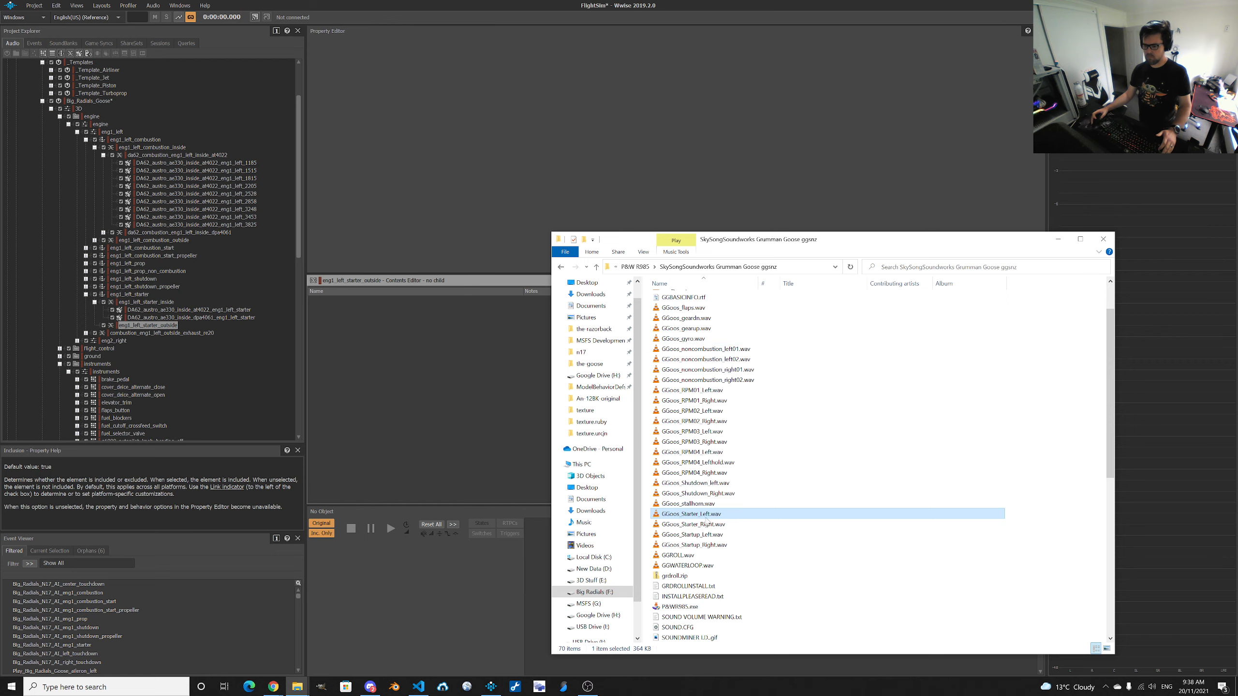
pyautogui.moveTo(692, 514); pyautogui.dragTo(155, 330)
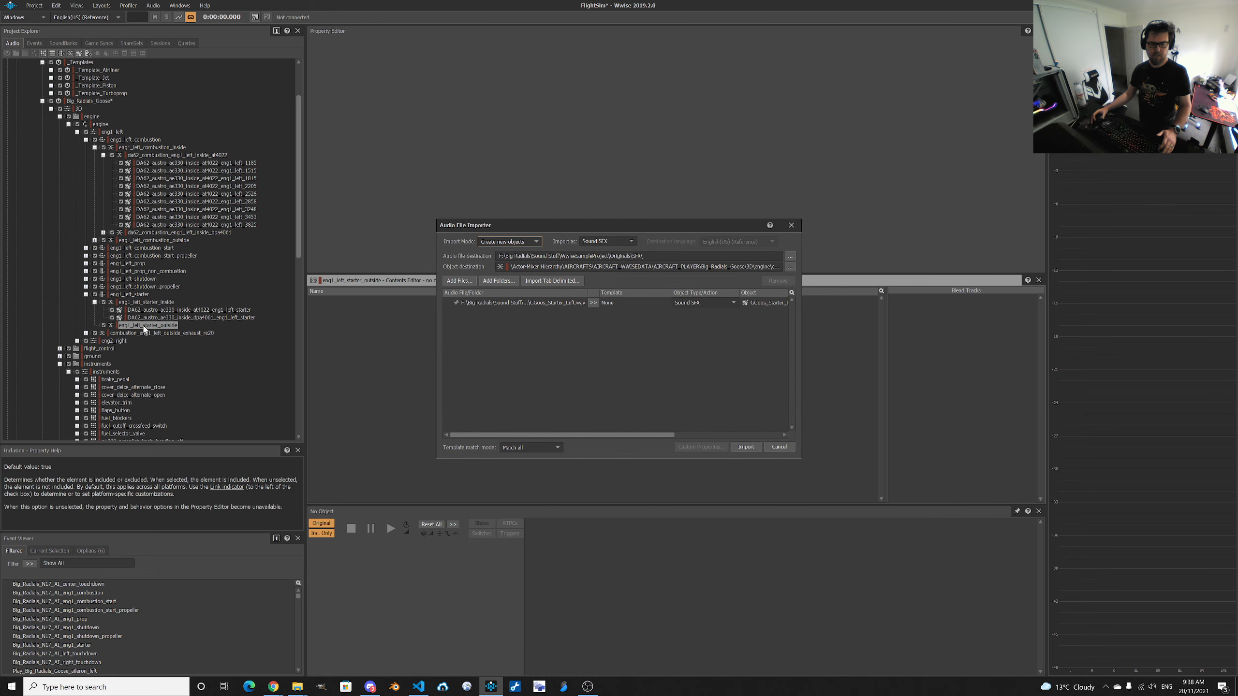
pyautogui.click(749, 447)
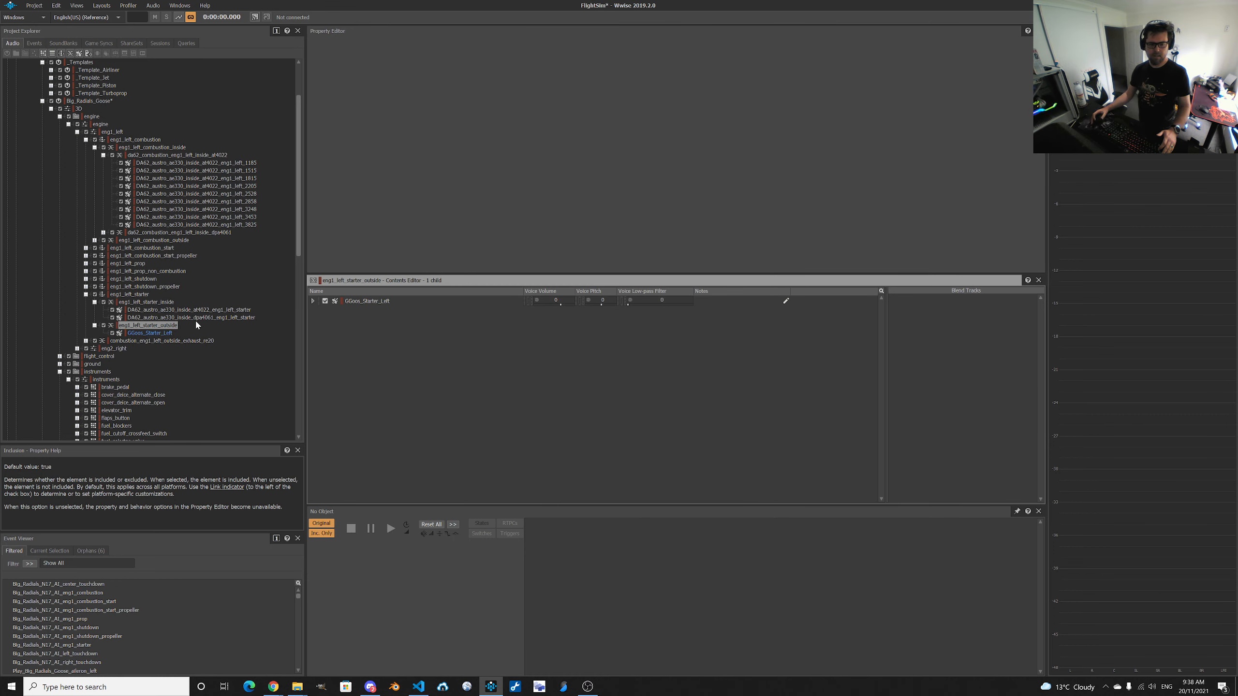
# Select the imported GGoos_Starter_Left sound and play it back to check its level.
pyautogui.click(164, 334)
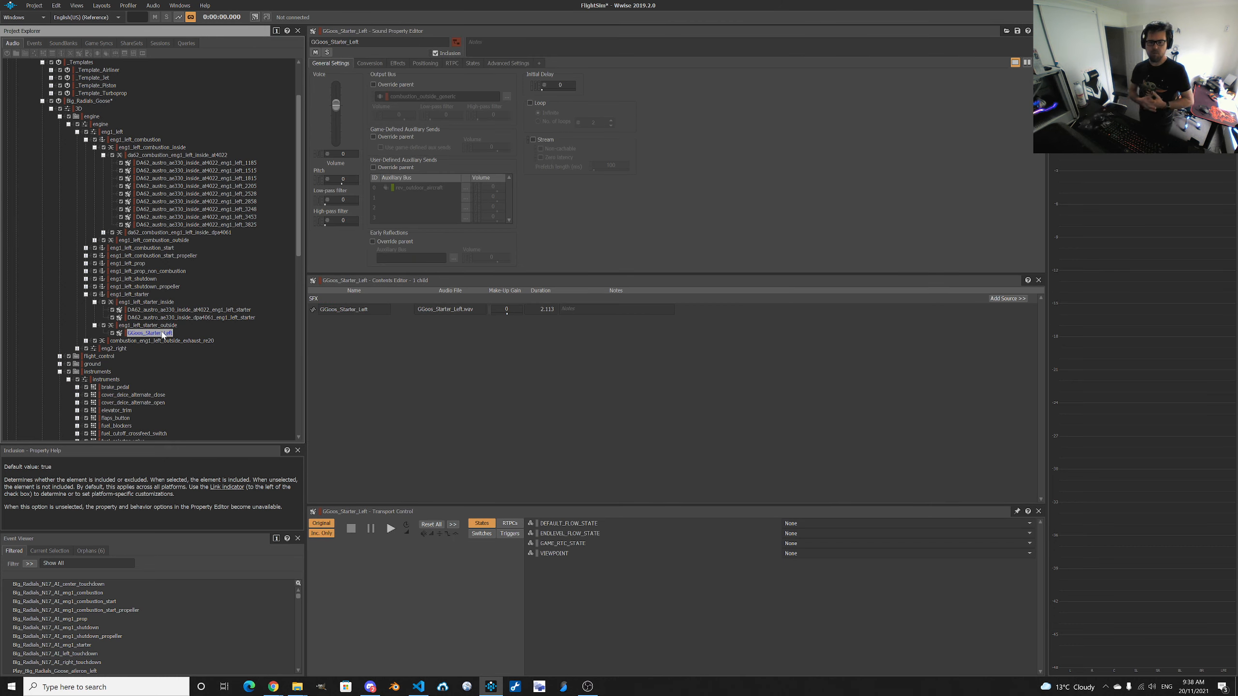
pyautogui.press('space')
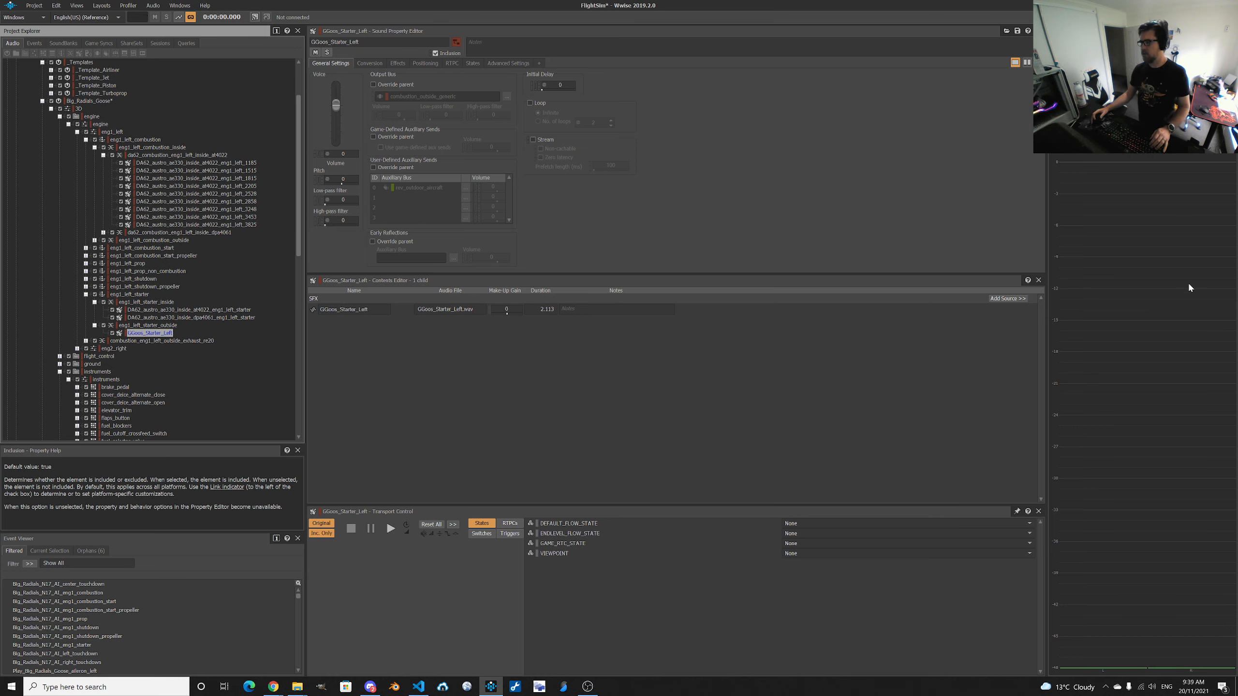
pyautogui.press('space')
pyautogui.press('space')
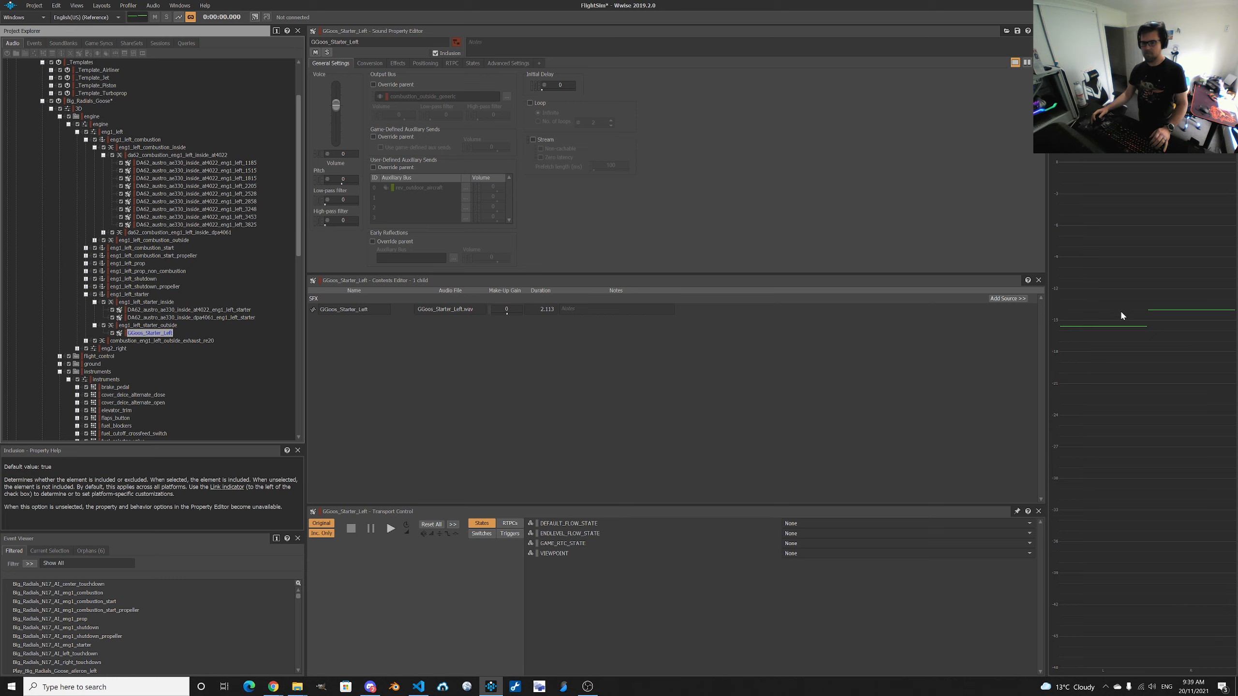
# Raise the voice volume of GGoos_Starter_Left and play the sound again.
pyautogui.moveTo(335, 105); pyautogui.dragTo(336, 90)
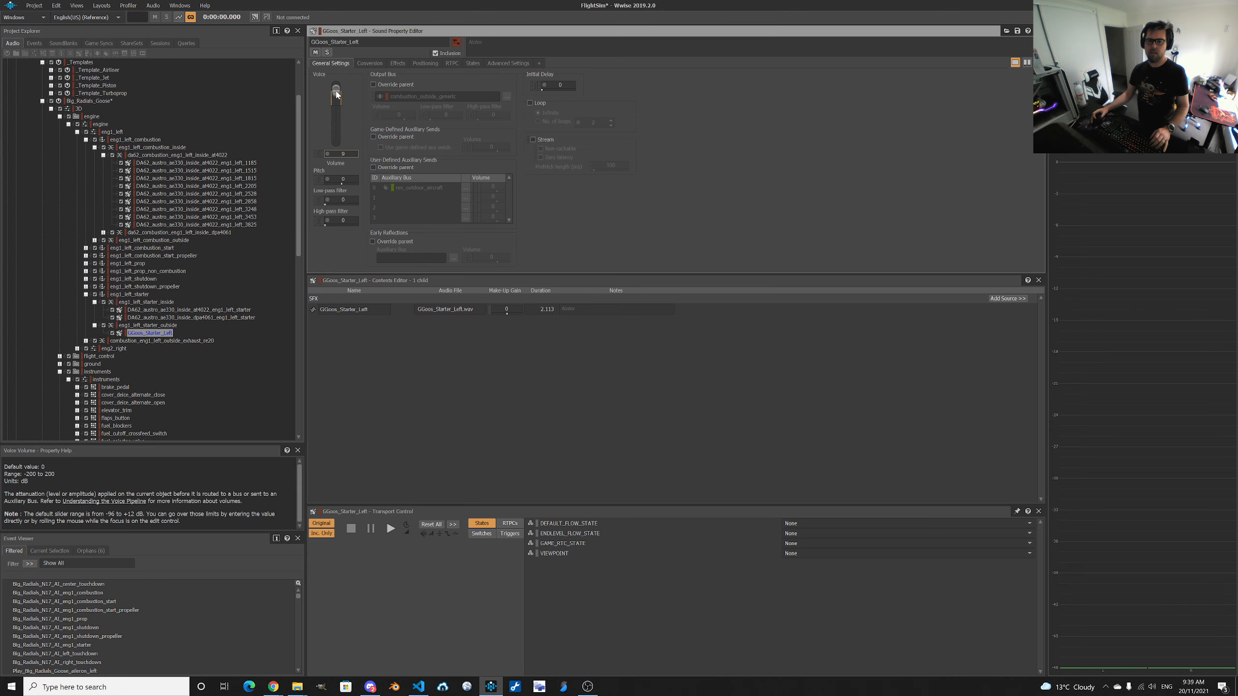
pyautogui.press('space')
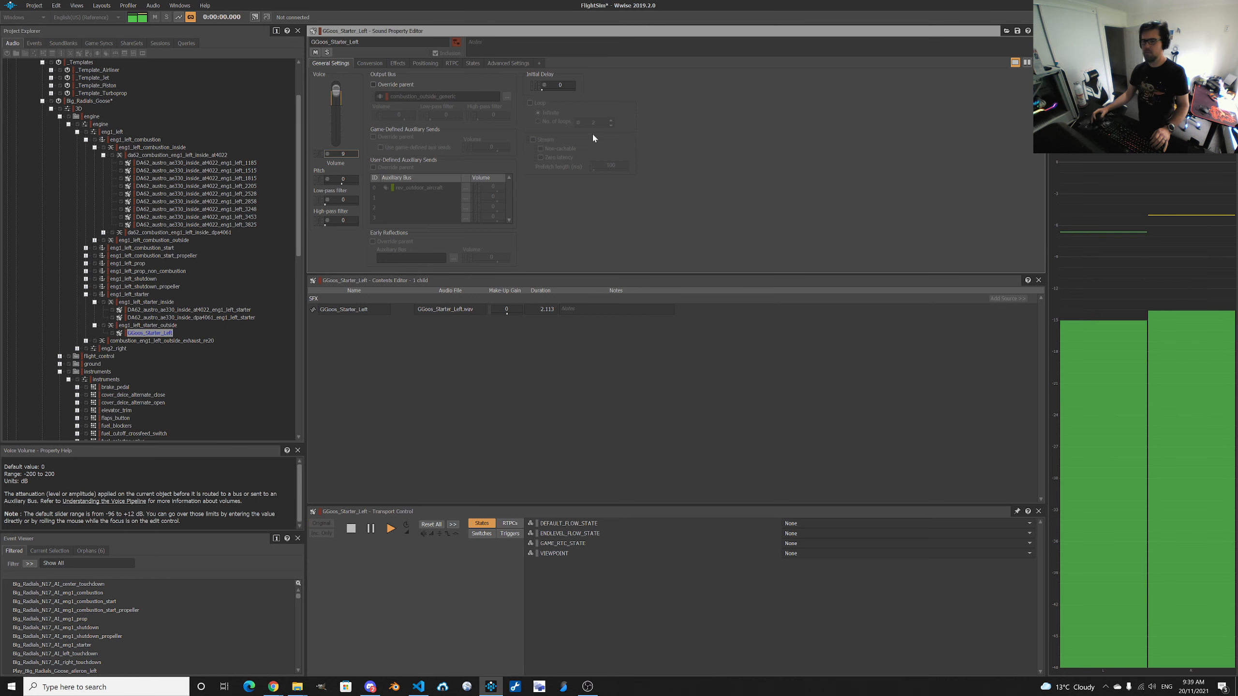
# Lower the voice volume of GGoos_Starter_Left to test the level, and return it to 0.
pyautogui.moveTo(335, 91); pyautogui.dragTo(335, 127)
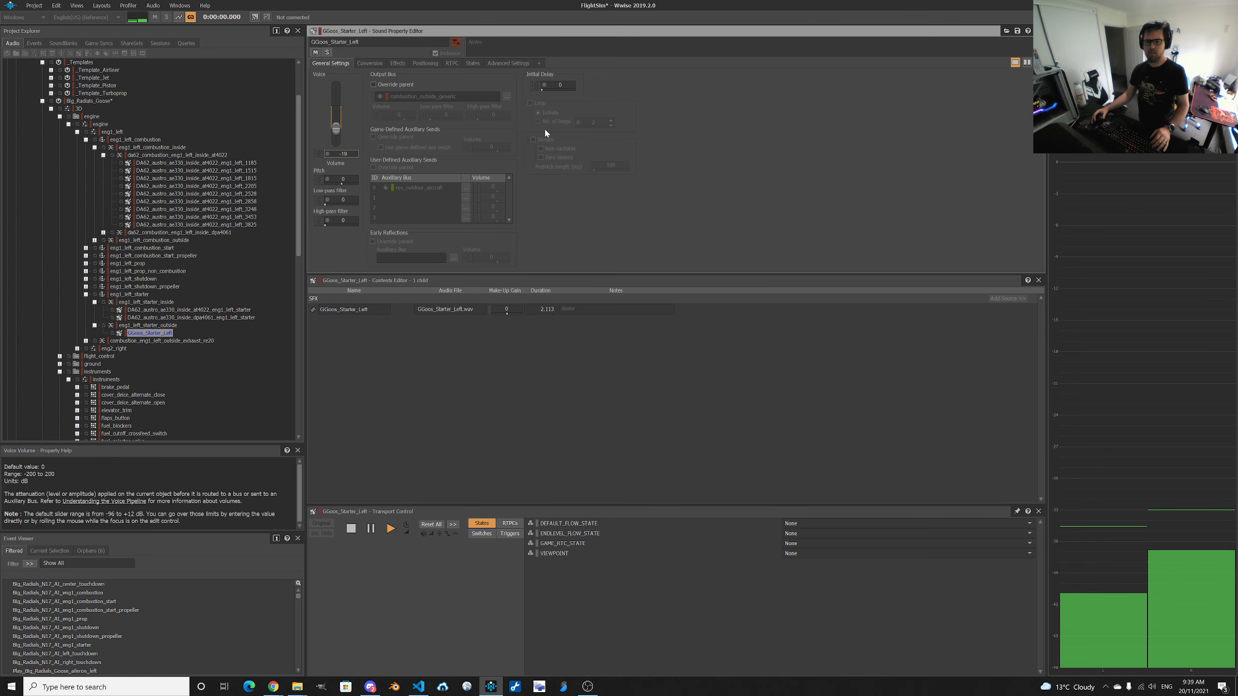
pyautogui.moveTo(337, 133); pyautogui.dragTo(335, 104)
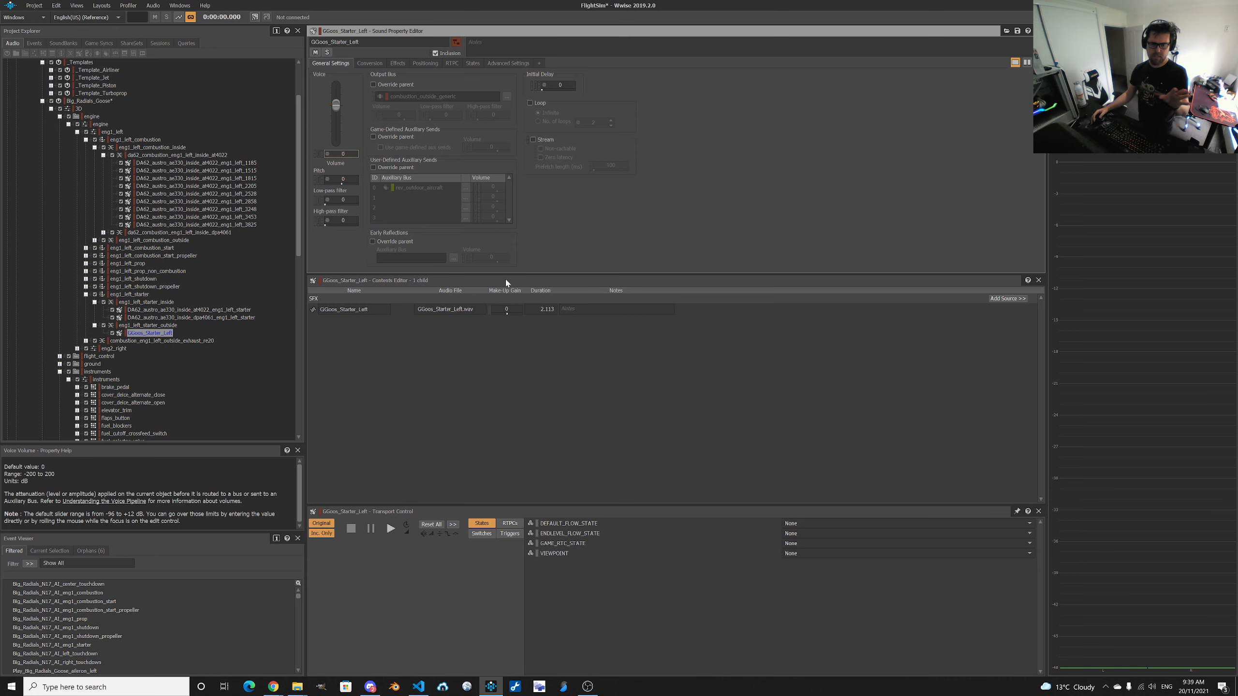
# Compare the blend track setup of eng1_left_starter_outside with that of da62_combustion_eng1_left_inside_at4022.
pyautogui.click(149, 325)
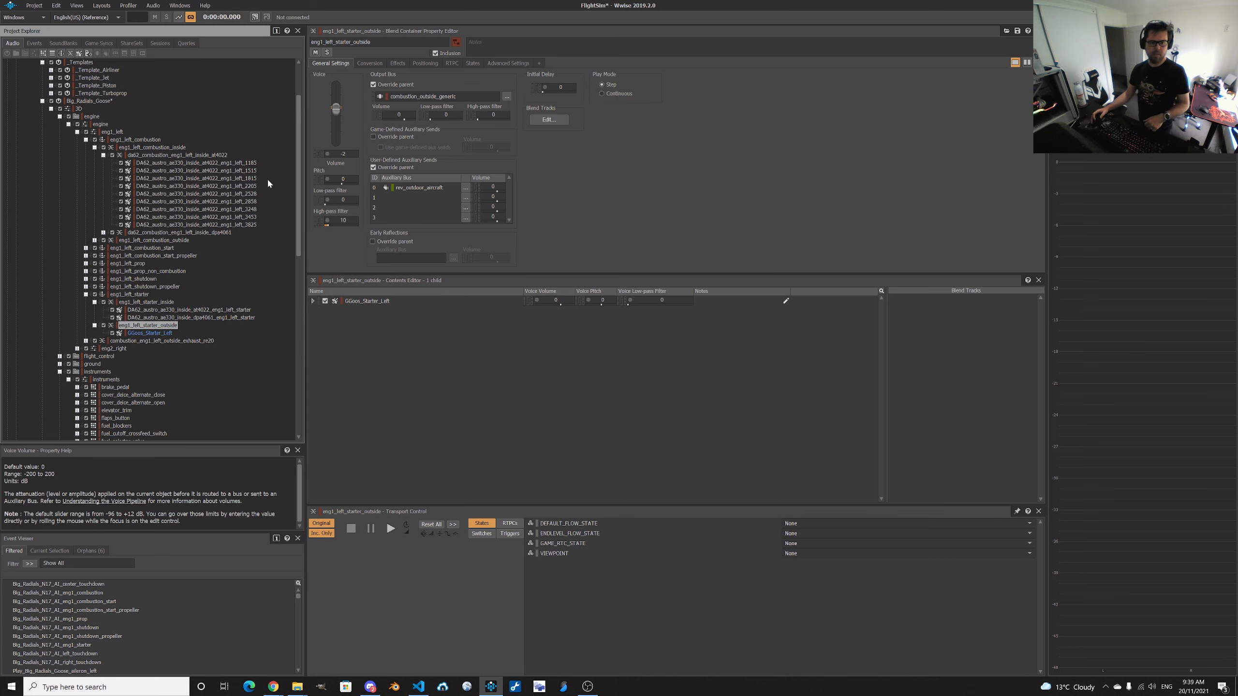
pyautogui.click(185, 156)
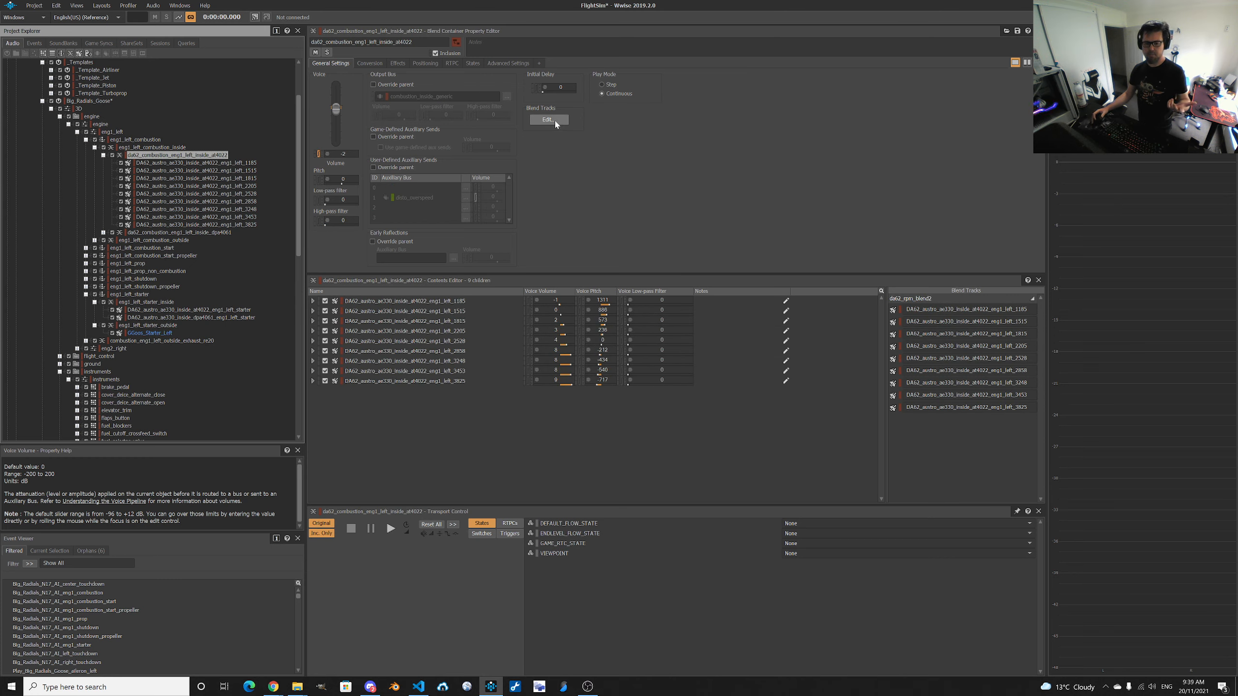
pyautogui.click(147, 327)
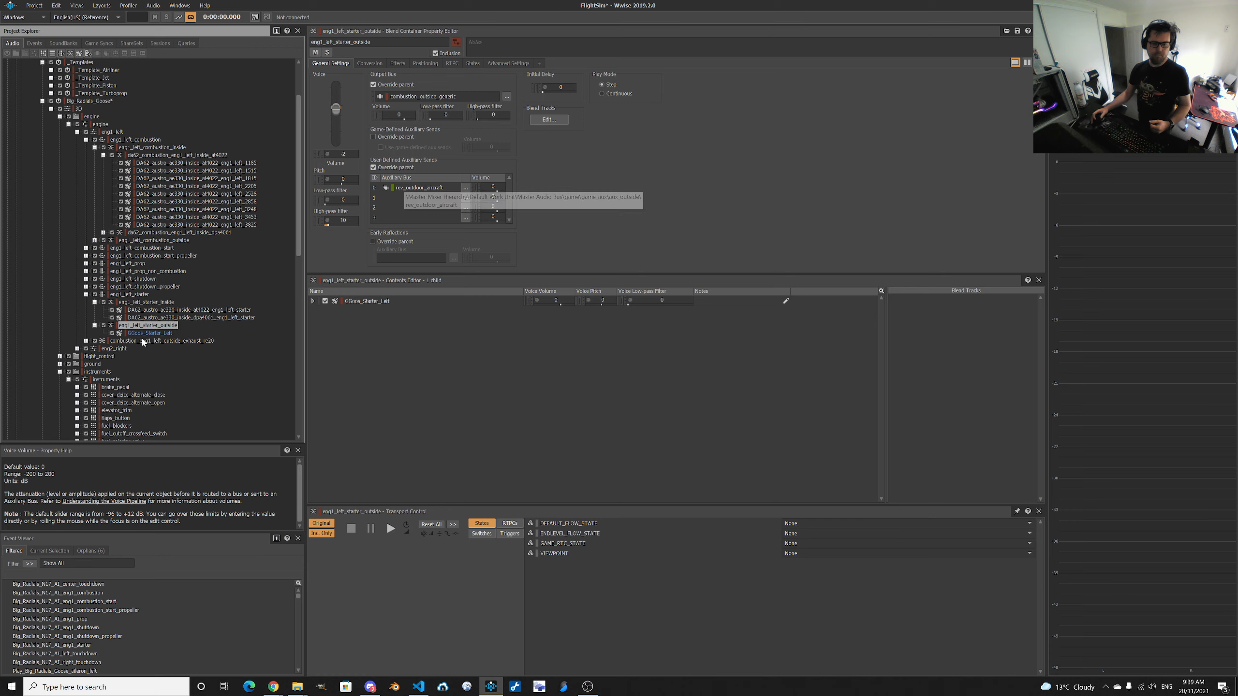
# Review the general settings of eng1_left_starter_inside and its at4022 and dpa4061 starter sounds, including volume and looping.
pyautogui.click(148, 303)
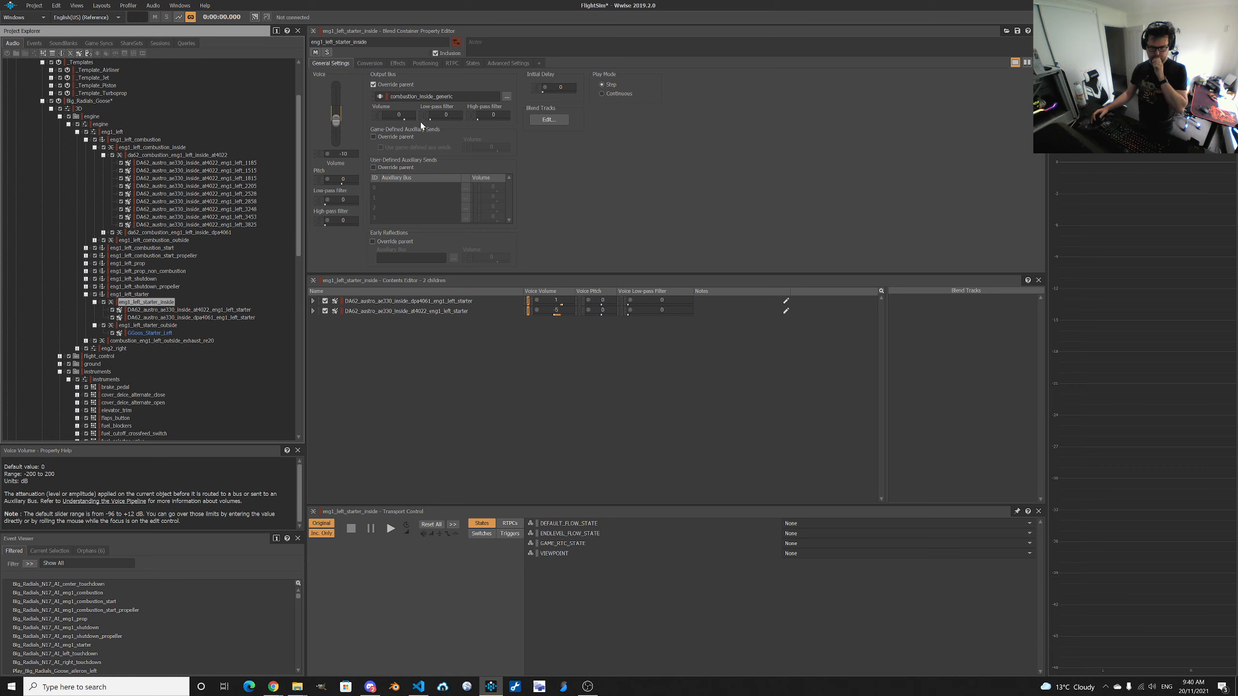
pyautogui.click(429, 302)
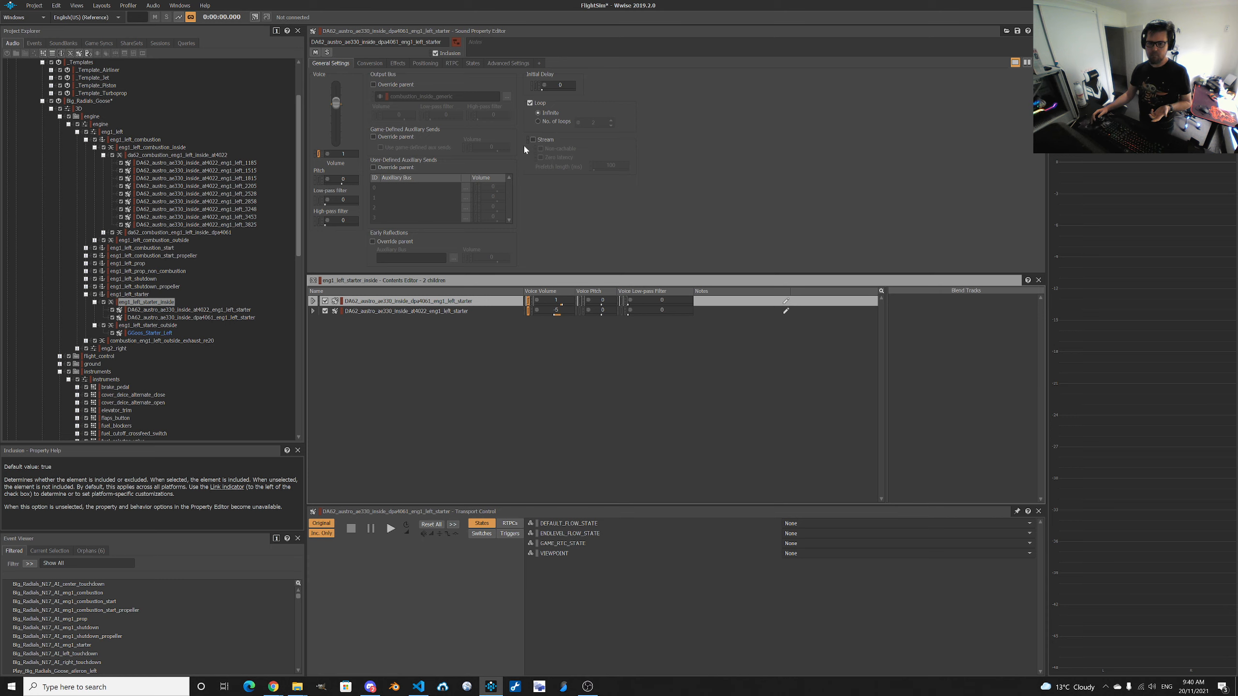
pyautogui.click(437, 312)
pyautogui.click(458, 300)
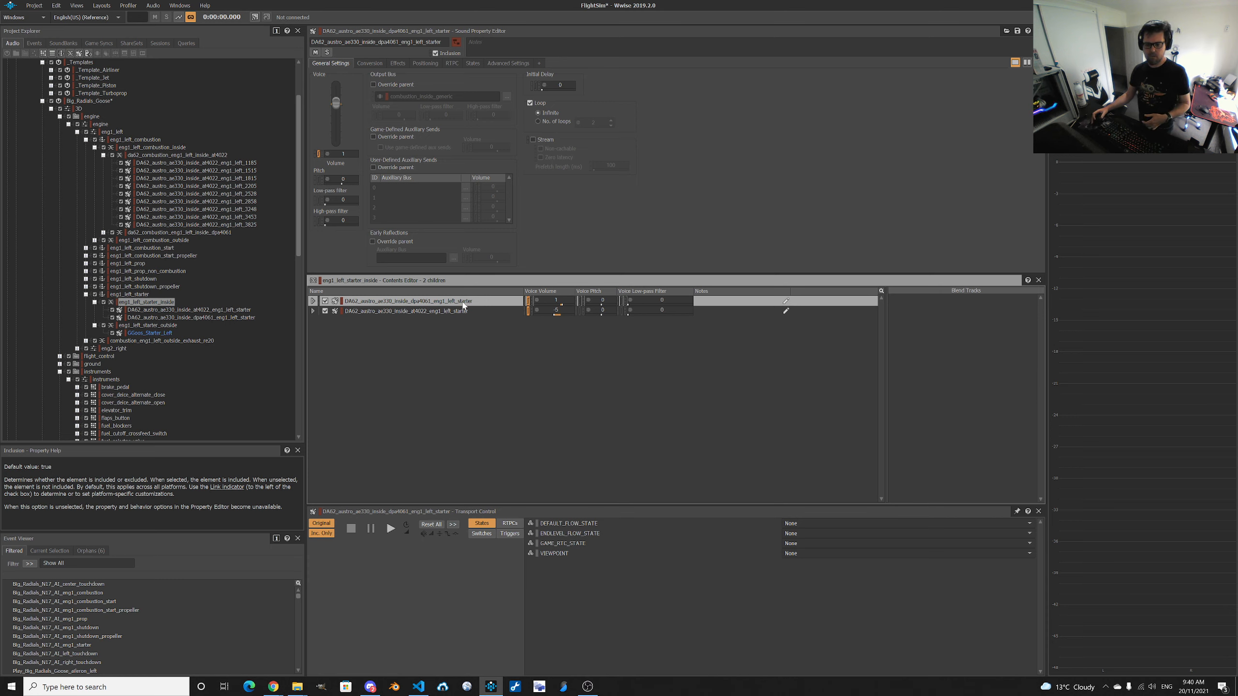
pyautogui.click(452, 311)
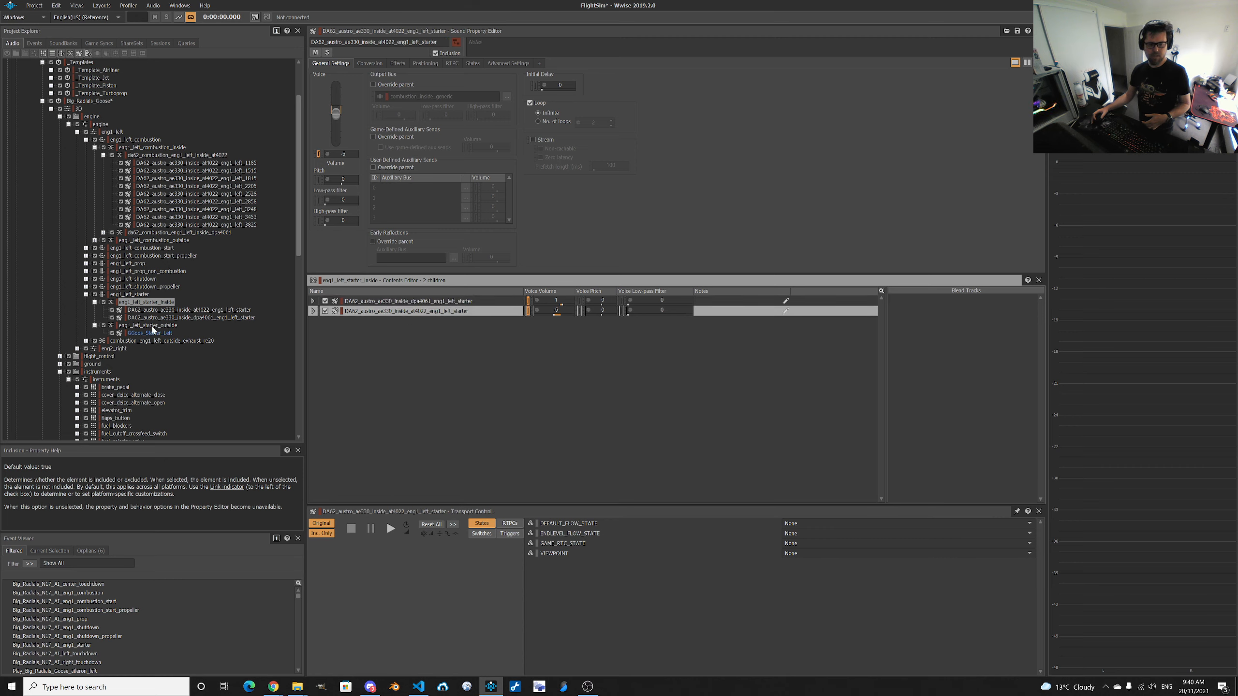
pyautogui.click(194, 310)
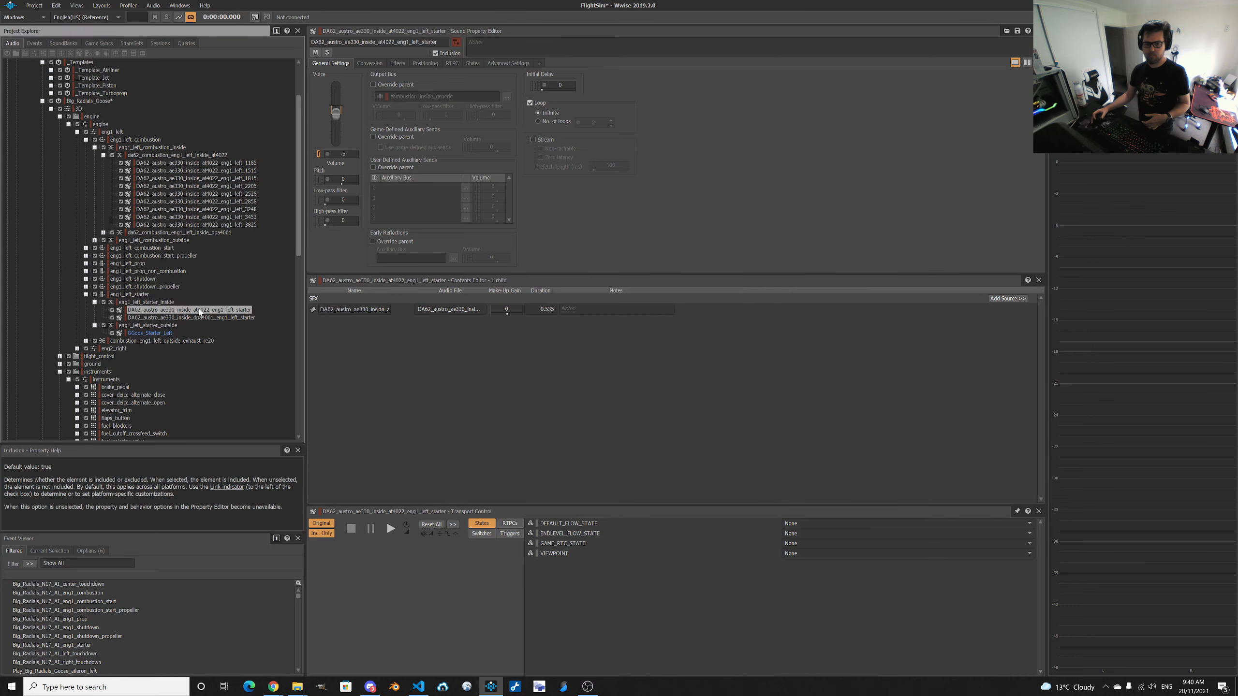
pyautogui.click(203, 317)
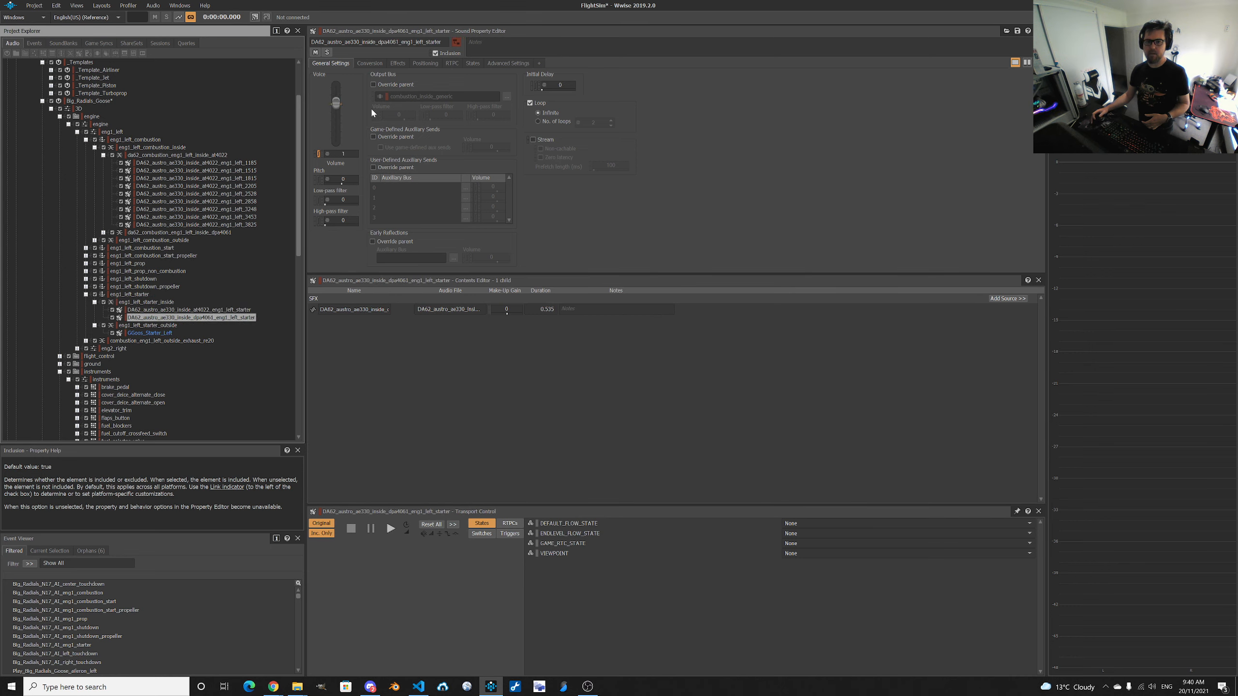
# Compare the positioning and attenuation settings of the at4022 and dpa4061 sounds in eng1_left_starter_inside.
pyautogui.click(398, 66)
pyautogui.click(420, 64)
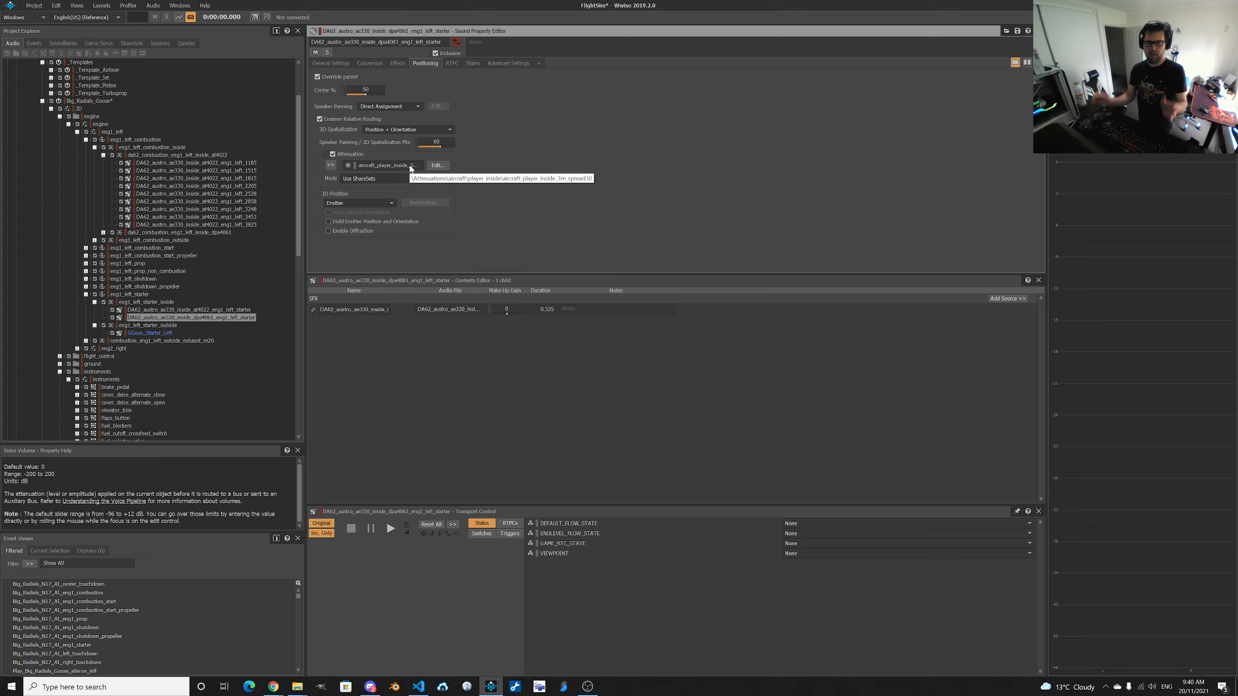
pyautogui.click(242, 310)
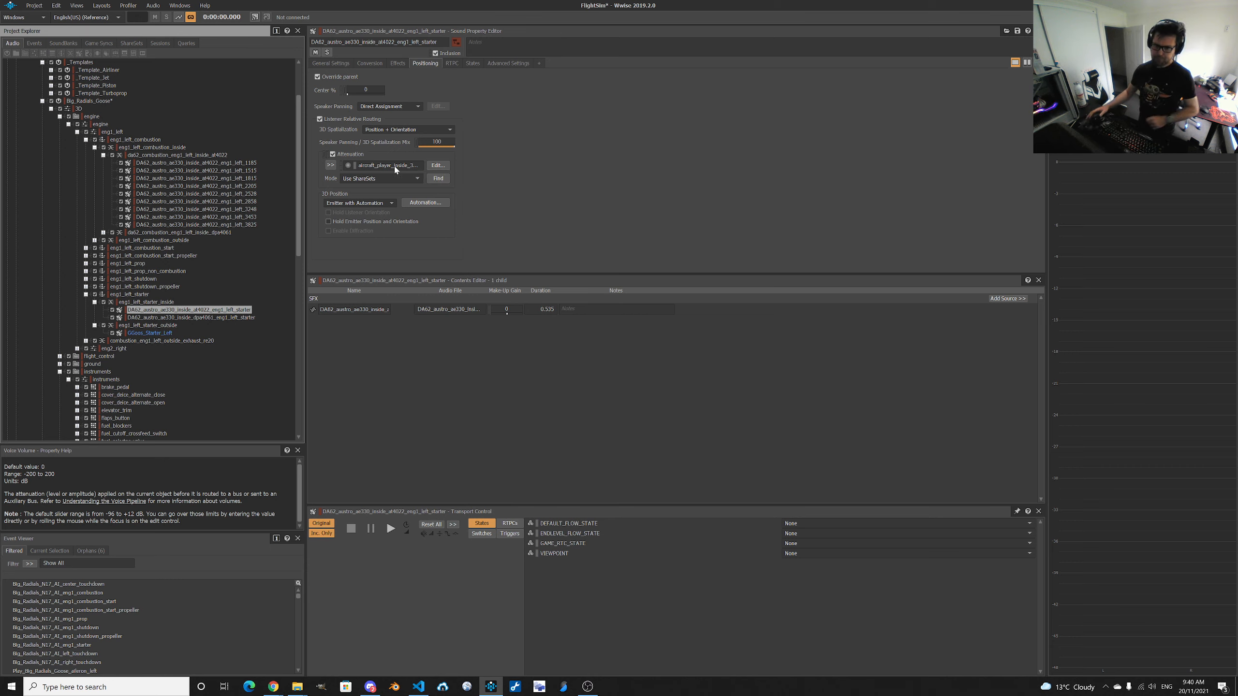
pyautogui.click(165, 317)
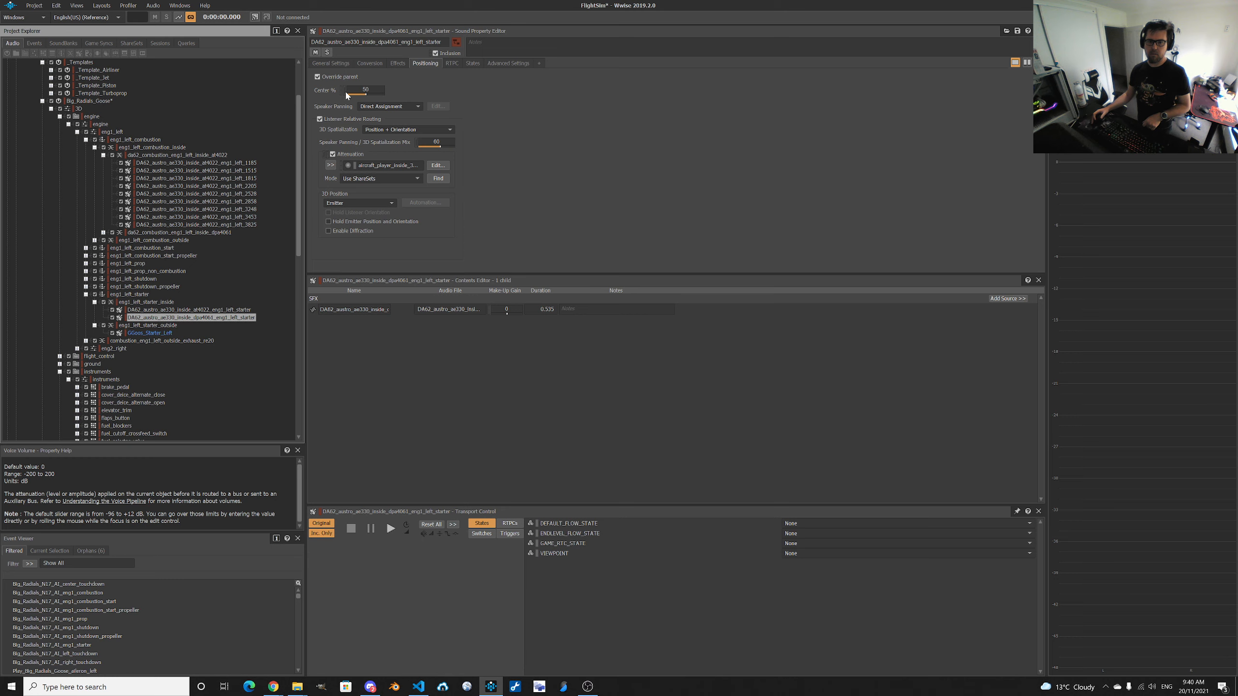
pyautogui.click(199, 310)
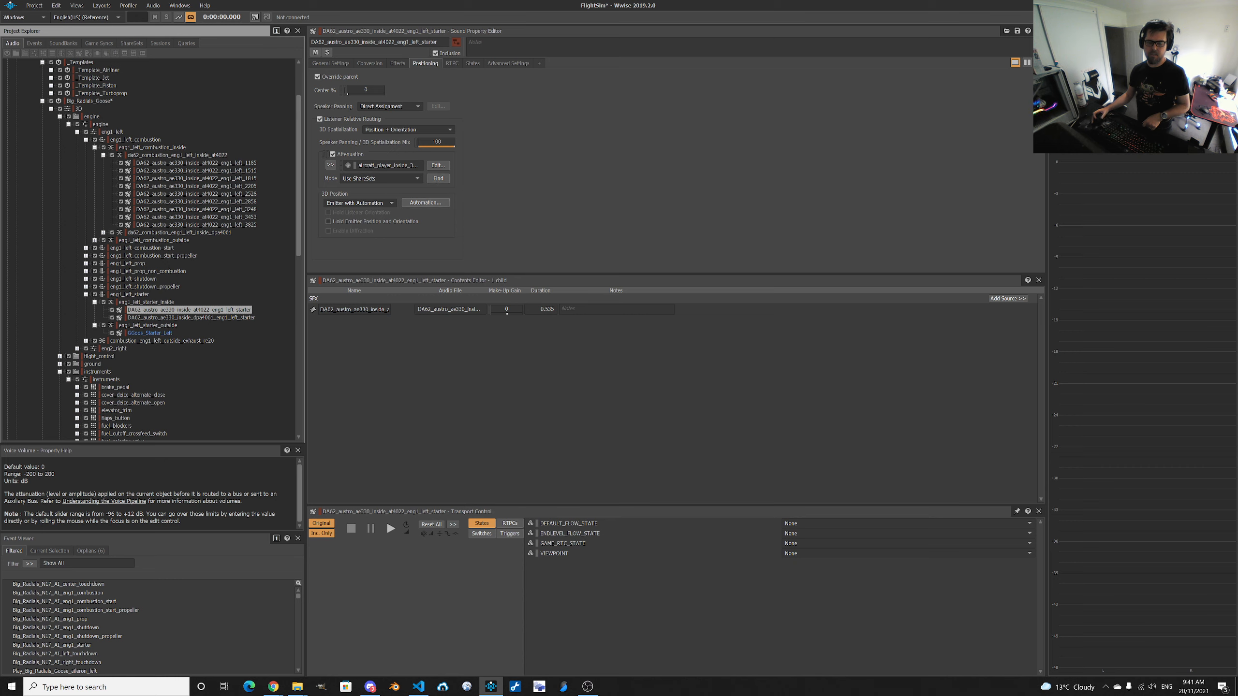
pyautogui.click(202, 317)
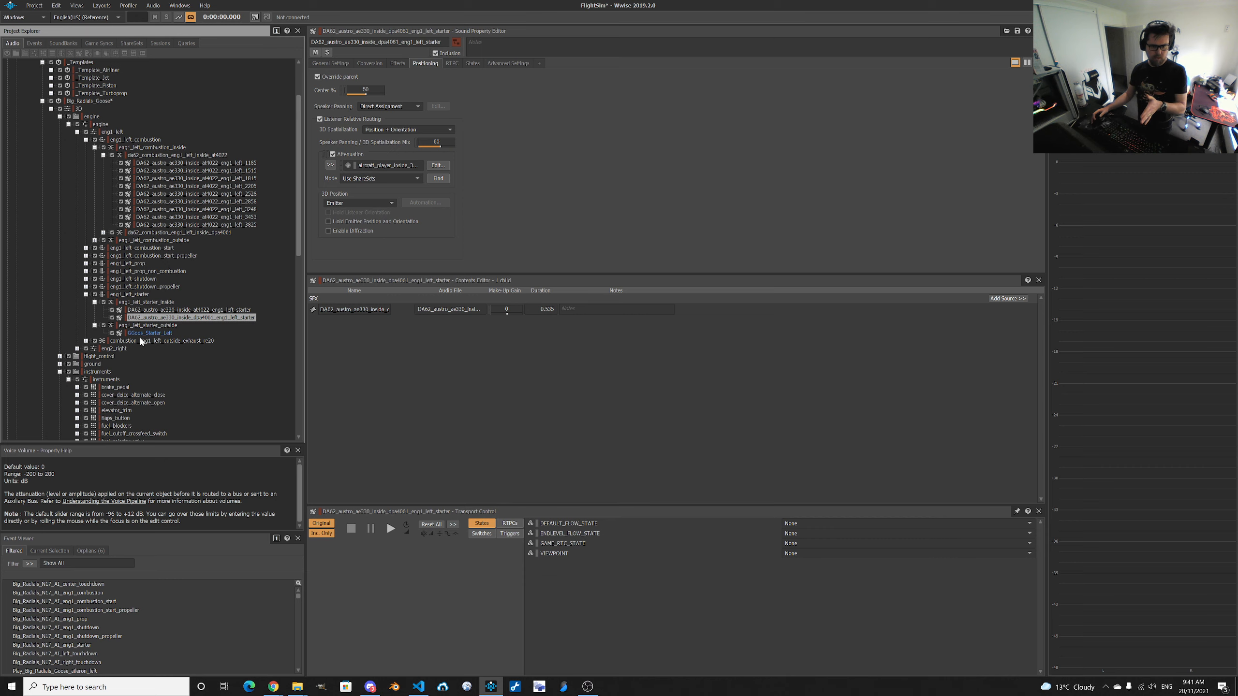
# Expand eng2_right_starter_inside under eng2_right and compare the positioning settings of its at4022 and dpa4061 starter sounds.
pyautogui.click(77, 348)
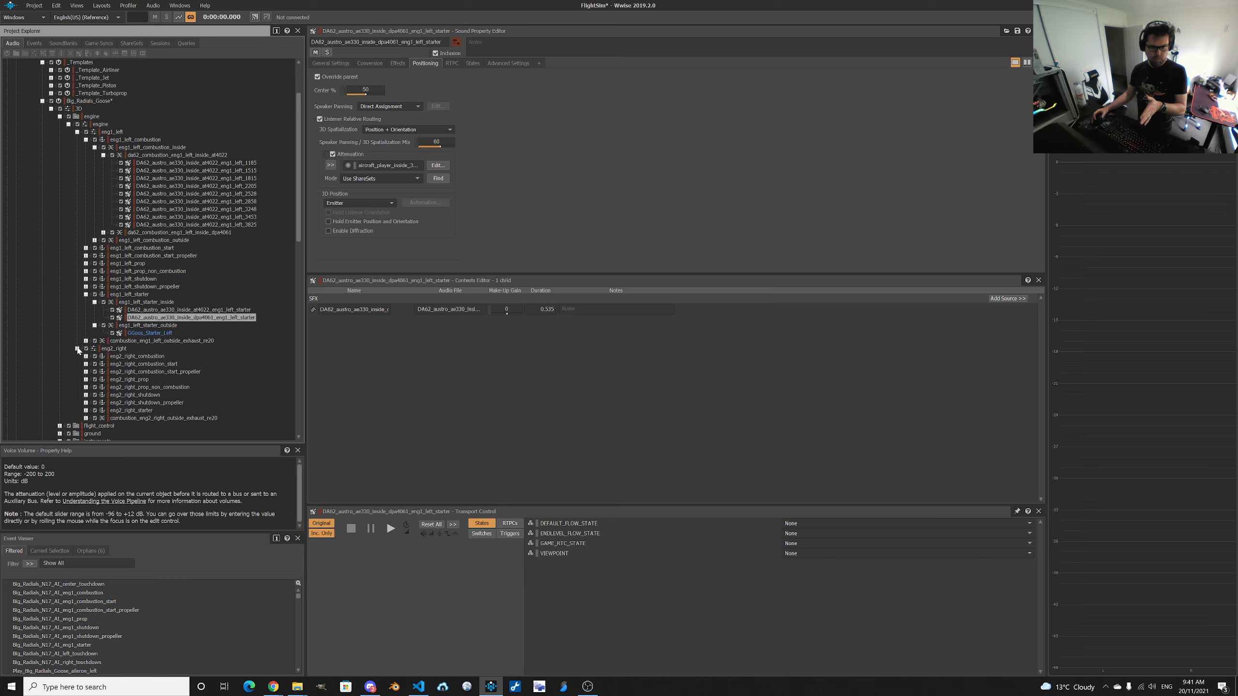
pyautogui.click(86, 411)
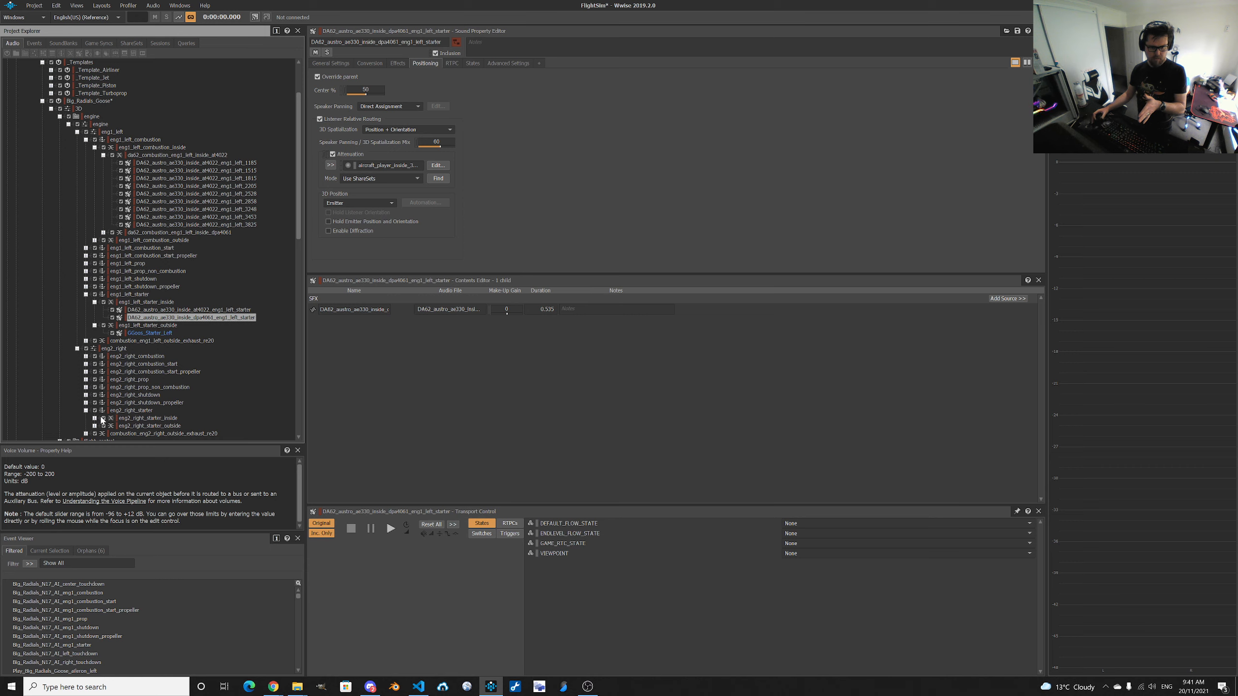
pyautogui.click(95, 418)
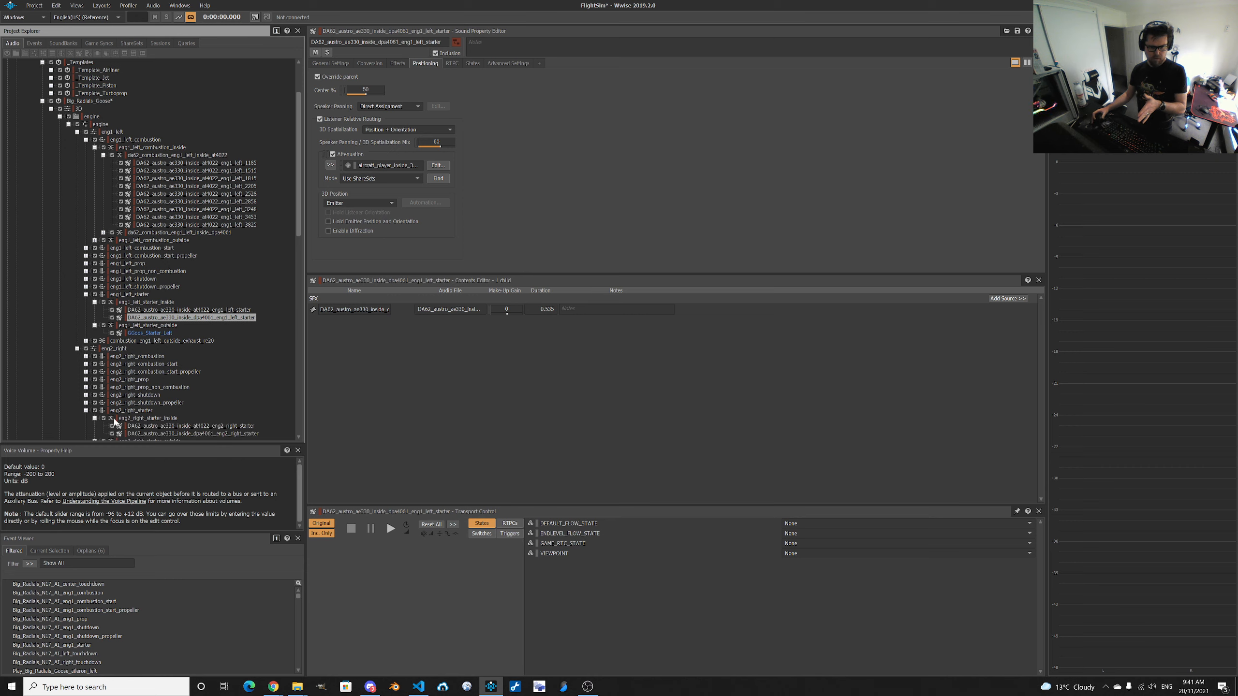
pyautogui.click(199, 426)
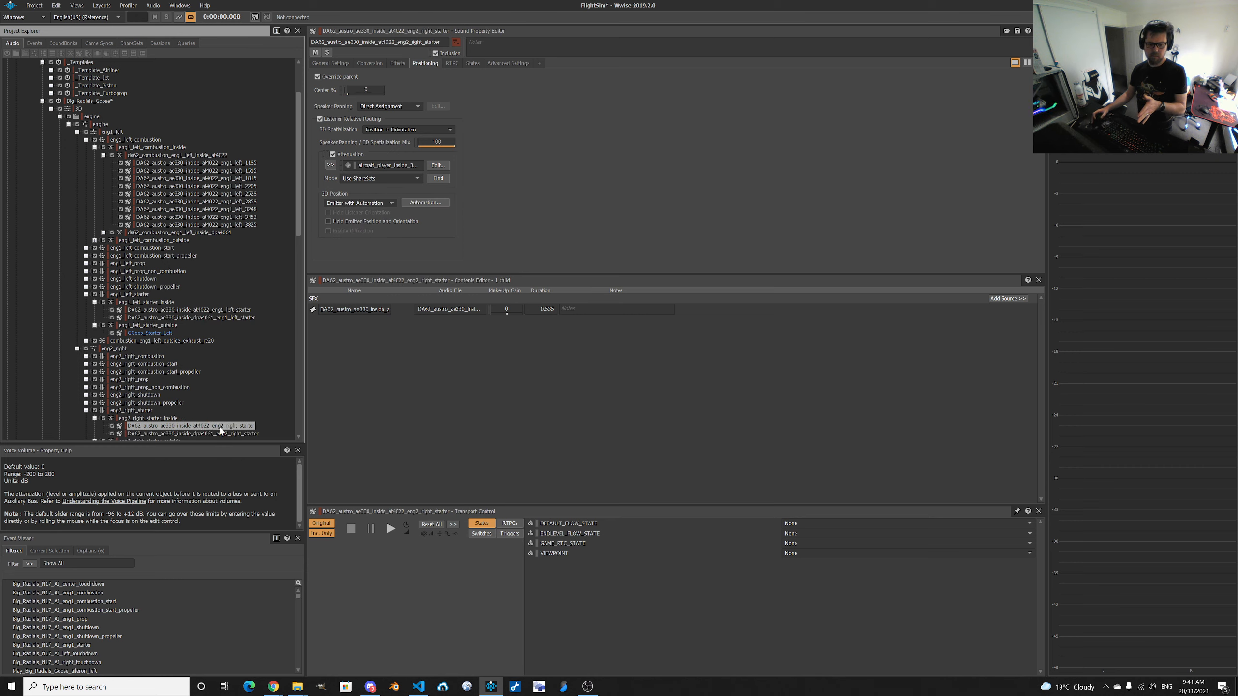
pyautogui.click(213, 435)
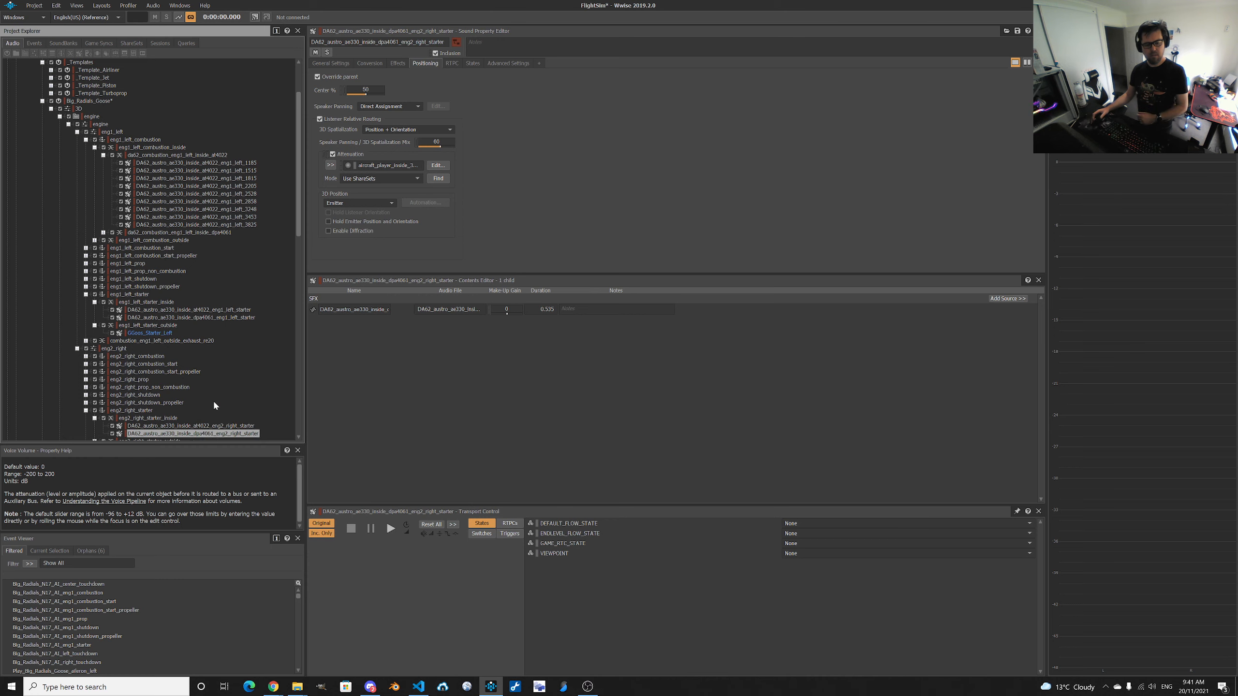
pyautogui.scroll(-2, 214, 405)
pyautogui.click(217, 380)
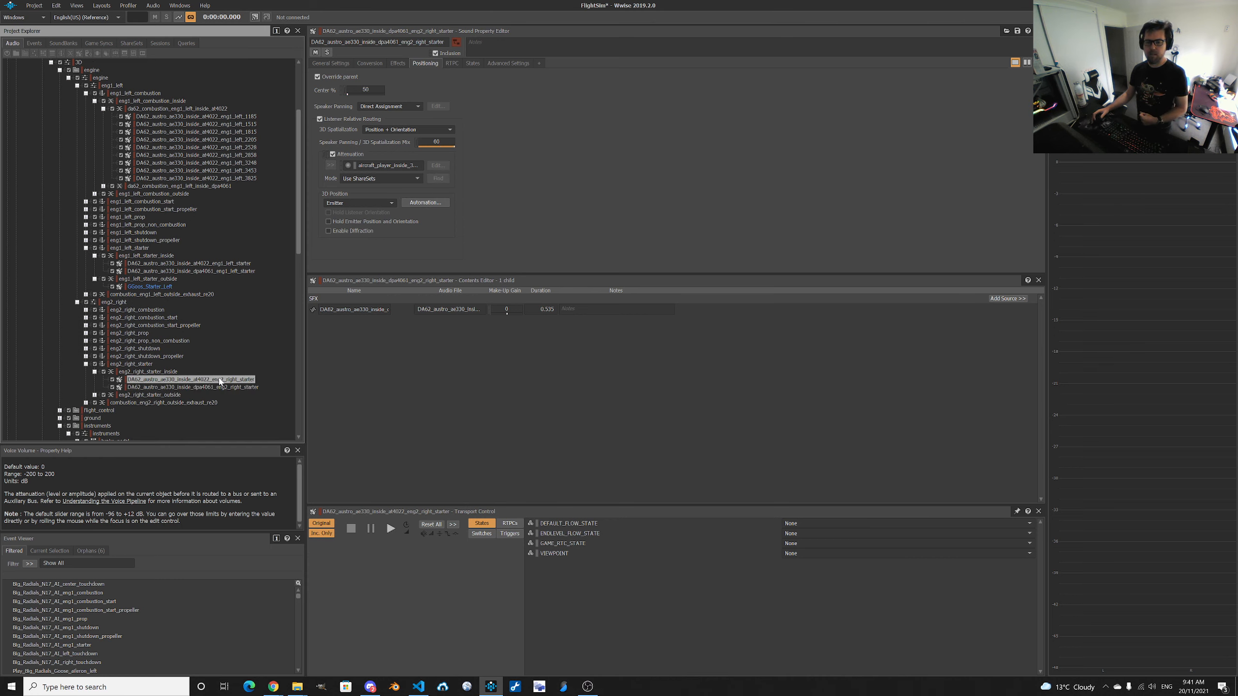
# Copy the Voice Volume RTPC driven by SIMVAR_GENERAL_ENG_COMBUSTION_SOUND_PERCENT from the dpa4061 eng1_left starter sound to GGoos_Starter_Left.
pyautogui.click(163, 280)
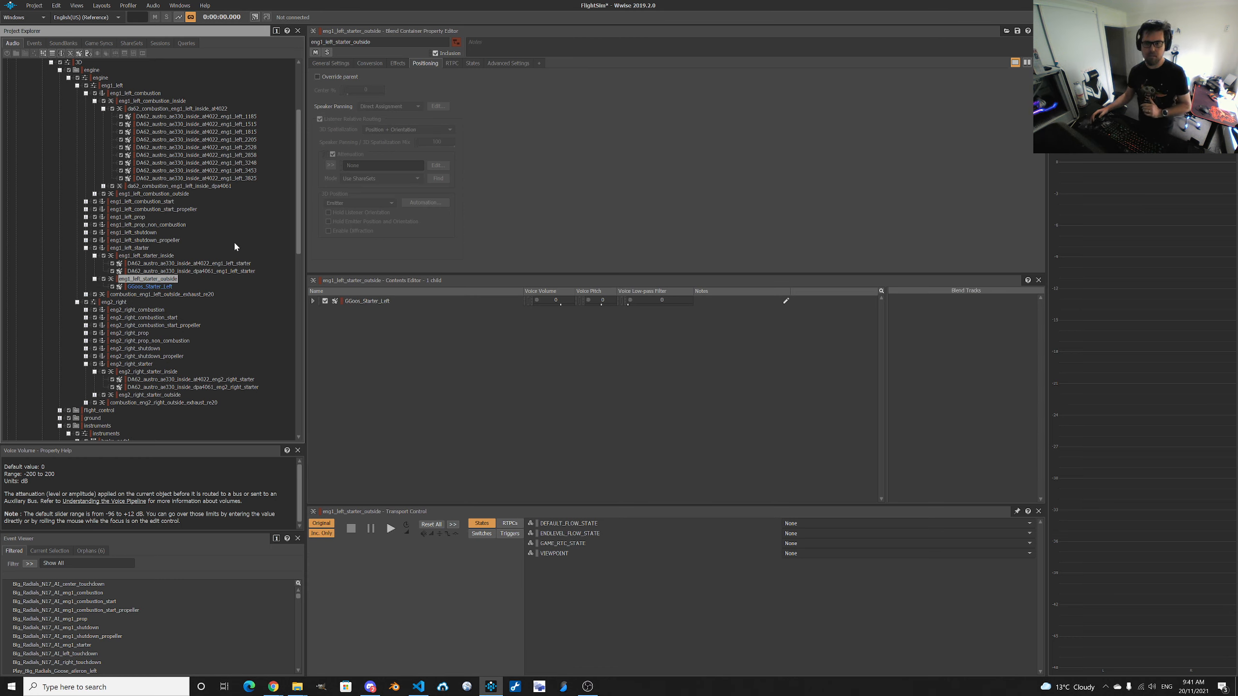
pyautogui.click(453, 63)
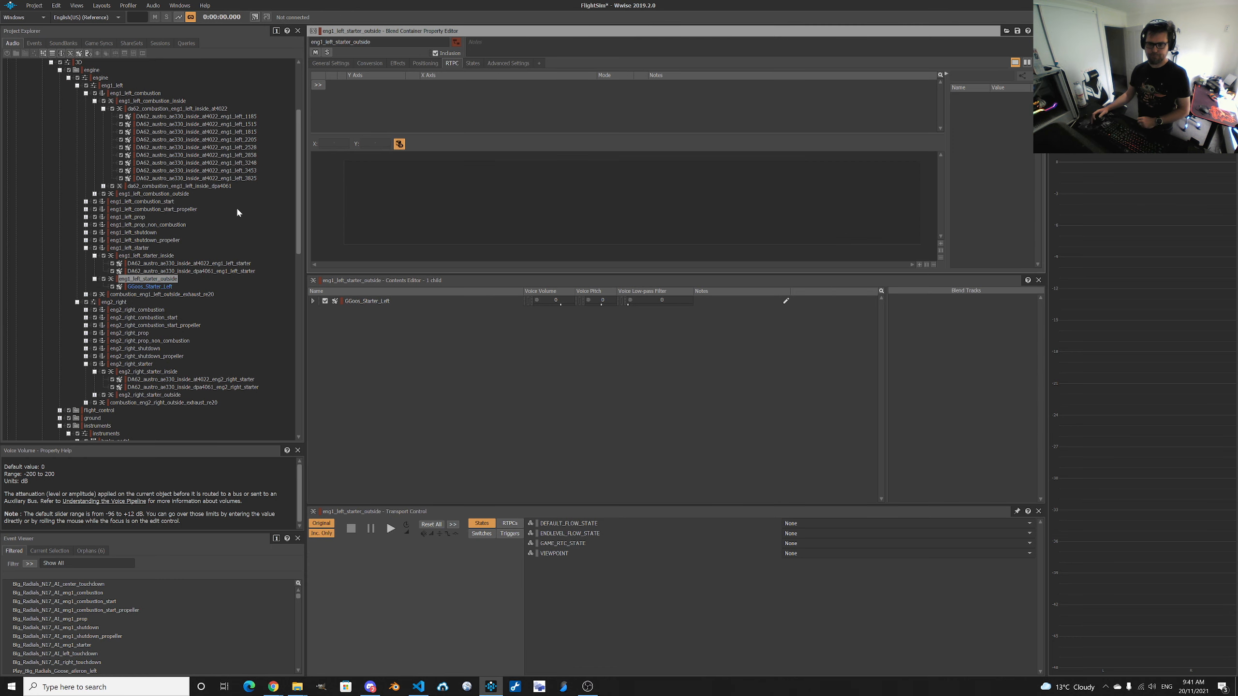
pyautogui.click(157, 264)
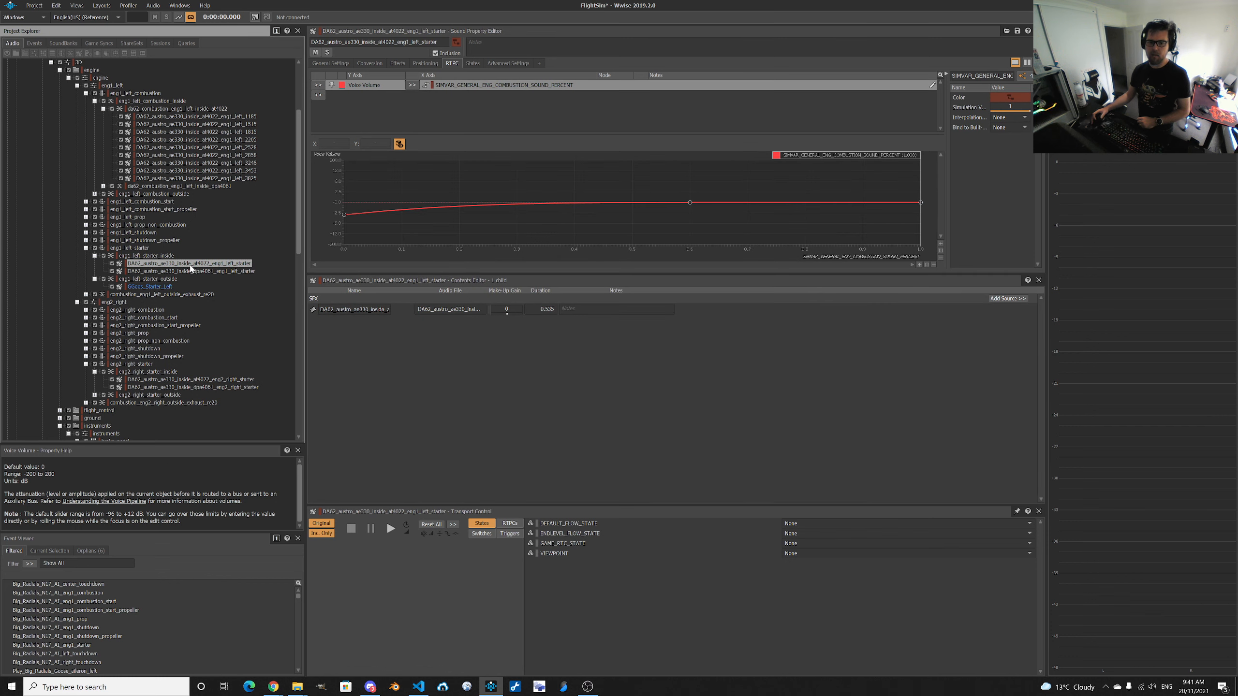
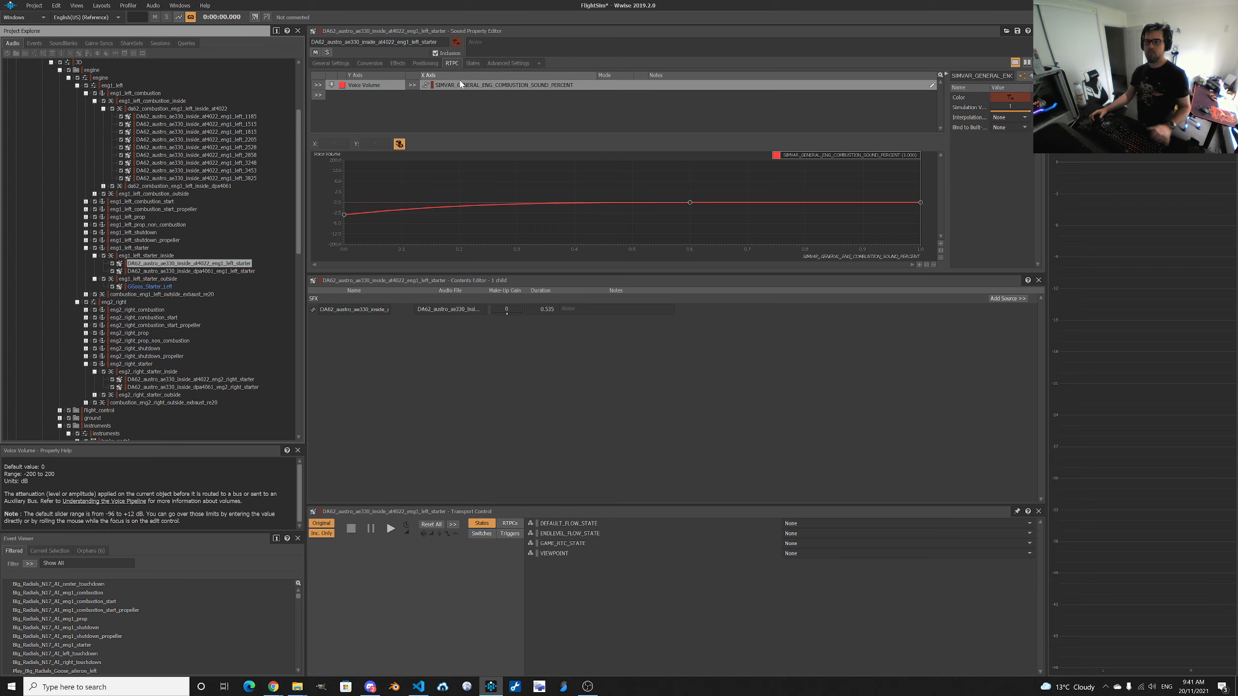
pyautogui.click(185, 270)
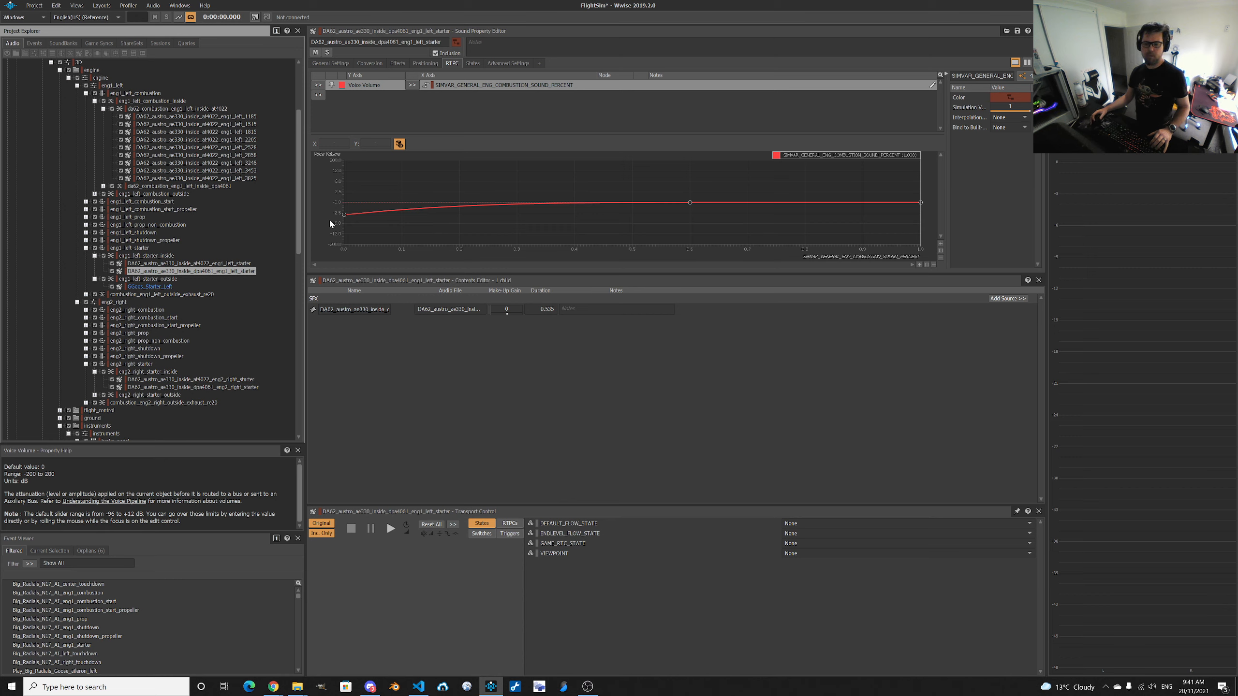
pyautogui.rightClick(481, 90)
pyautogui.click(498, 101)
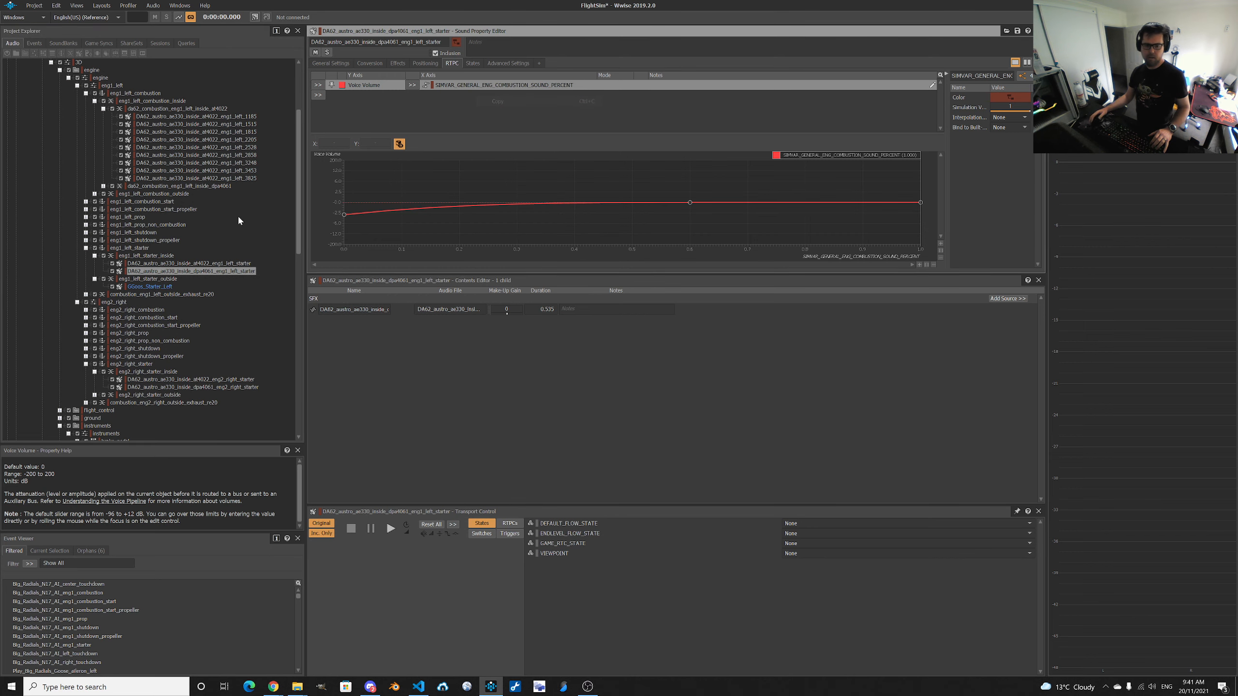
pyautogui.click(142, 288)
pyautogui.rightClick(451, 93)
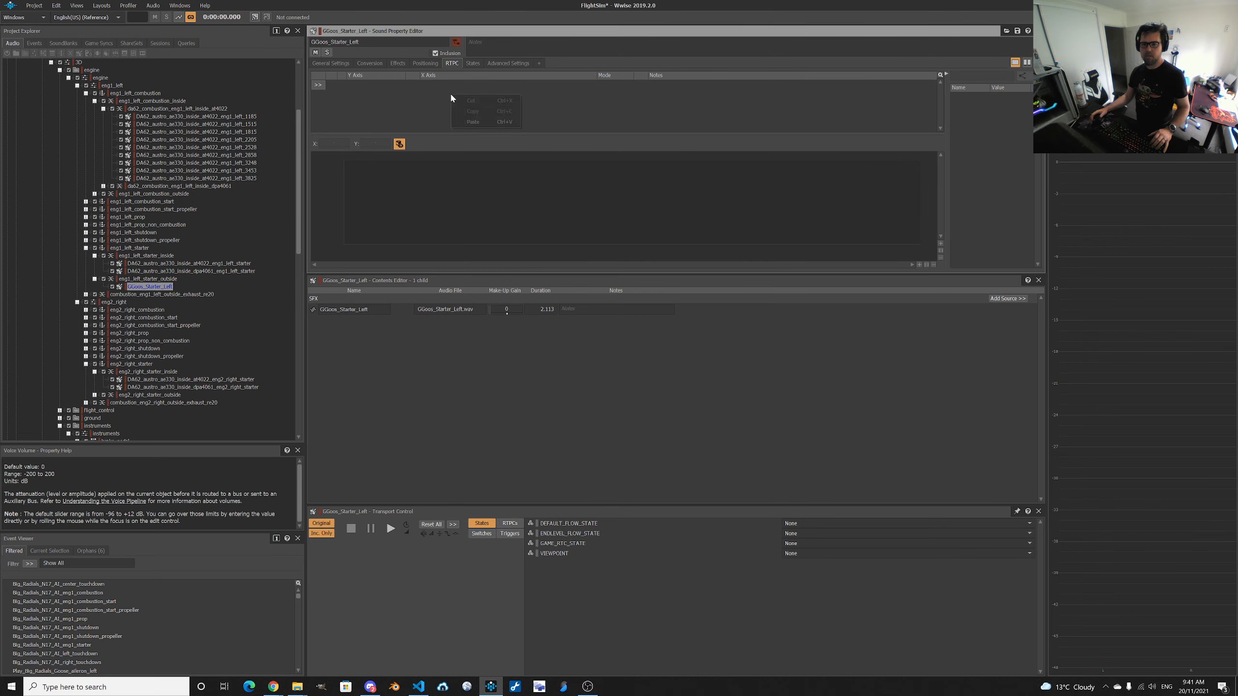
pyautogui.click(466, 121)
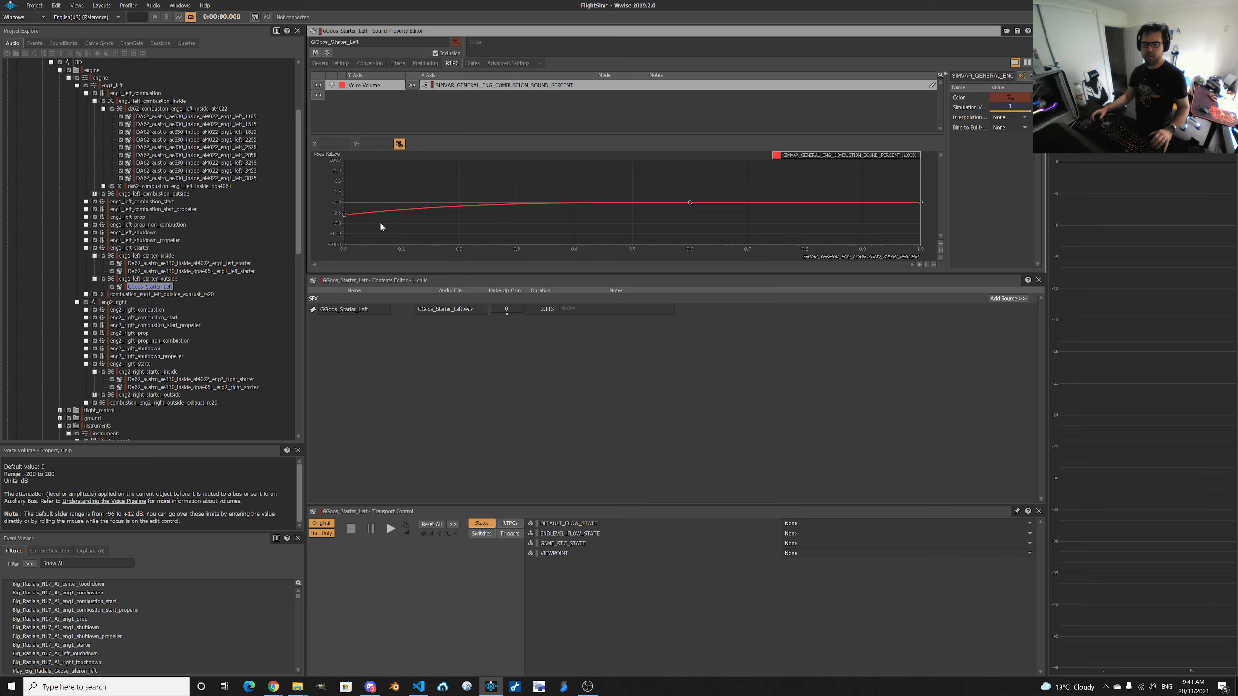
# Set the first point of GGoos_Starter_Left's Voice Volume curve to -6, delete the middle point, and return to eng1_left_starter_outside.
pyautogui.click(345, 216)
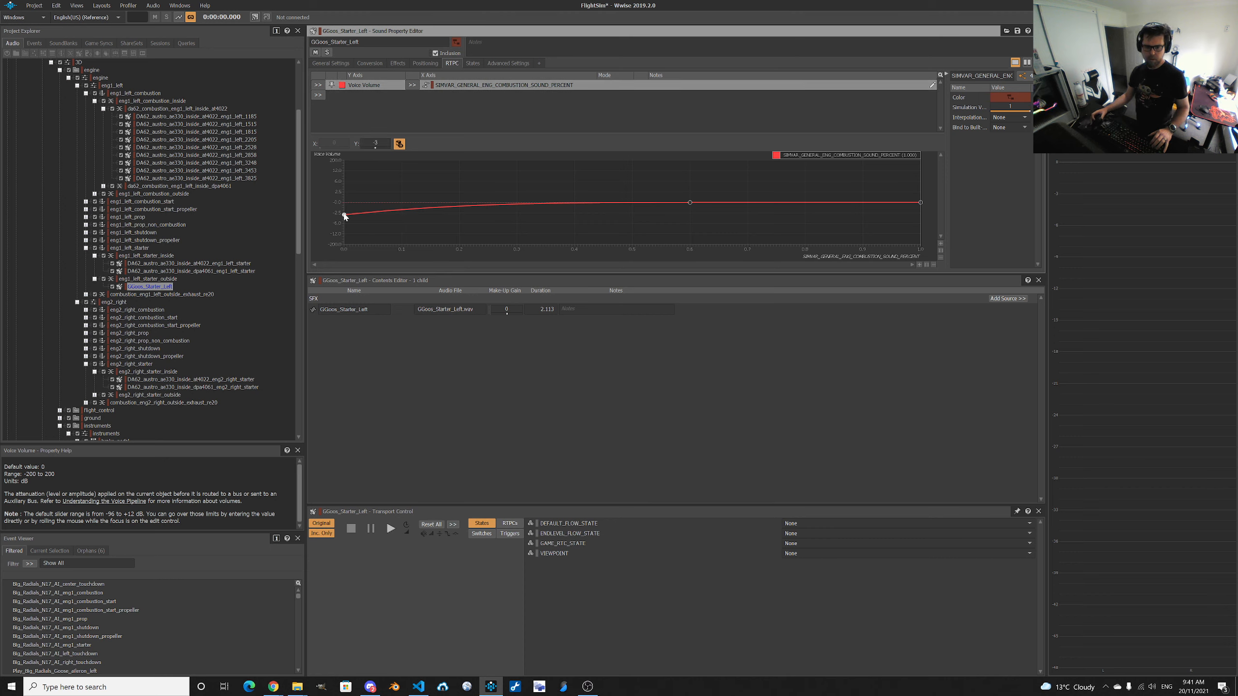
pyautogui.moveTo(345, 215); pyautogui.dragTo(345, 225)
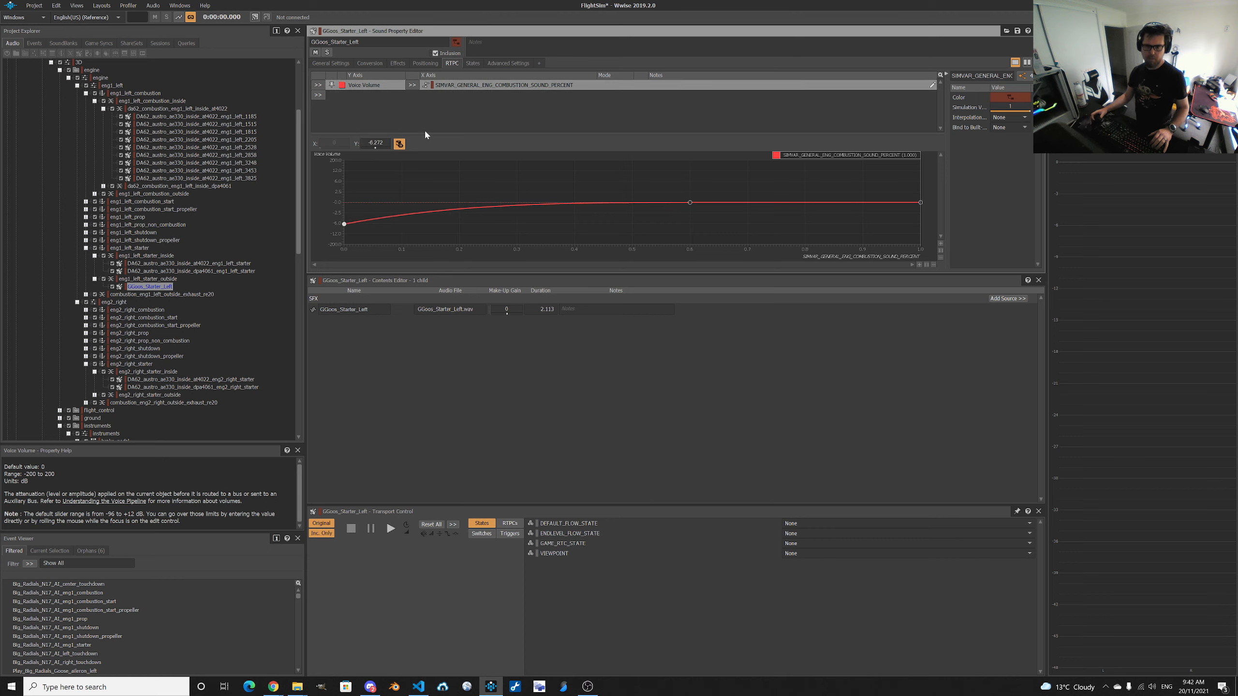
pyautogui.click(375, 142)
pyautogui.write('-6')
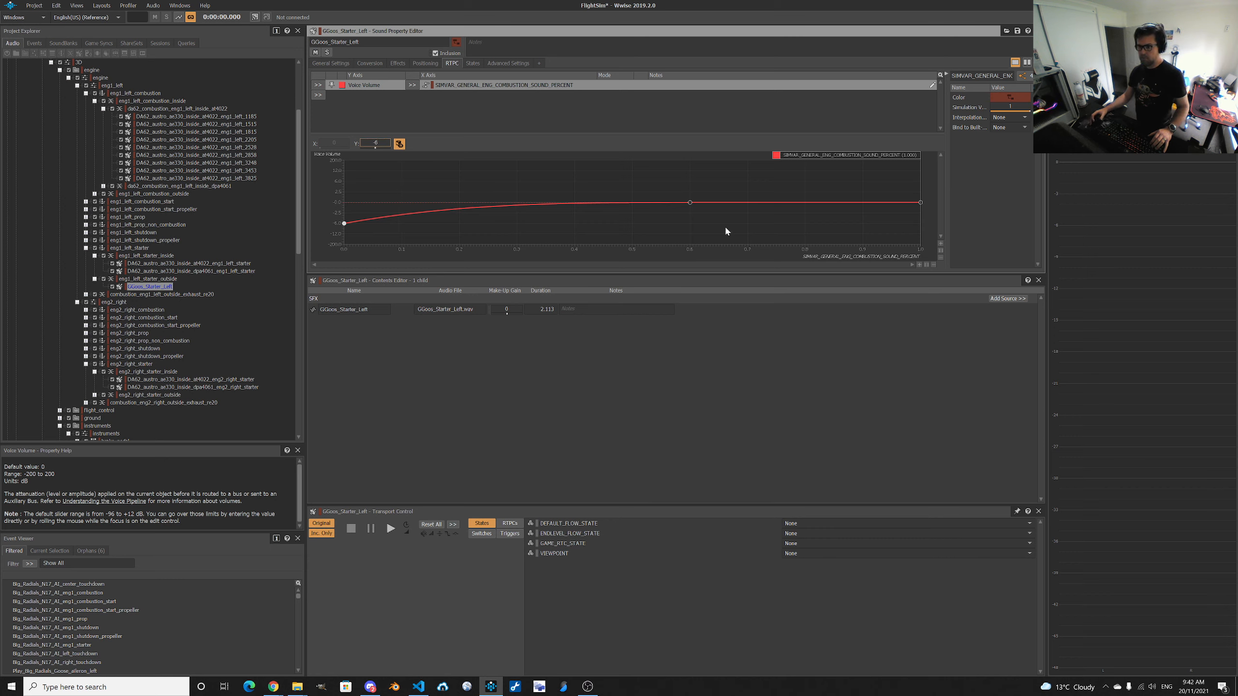
pyautogui.click(690, 202)
pyautogui.press('Delete')
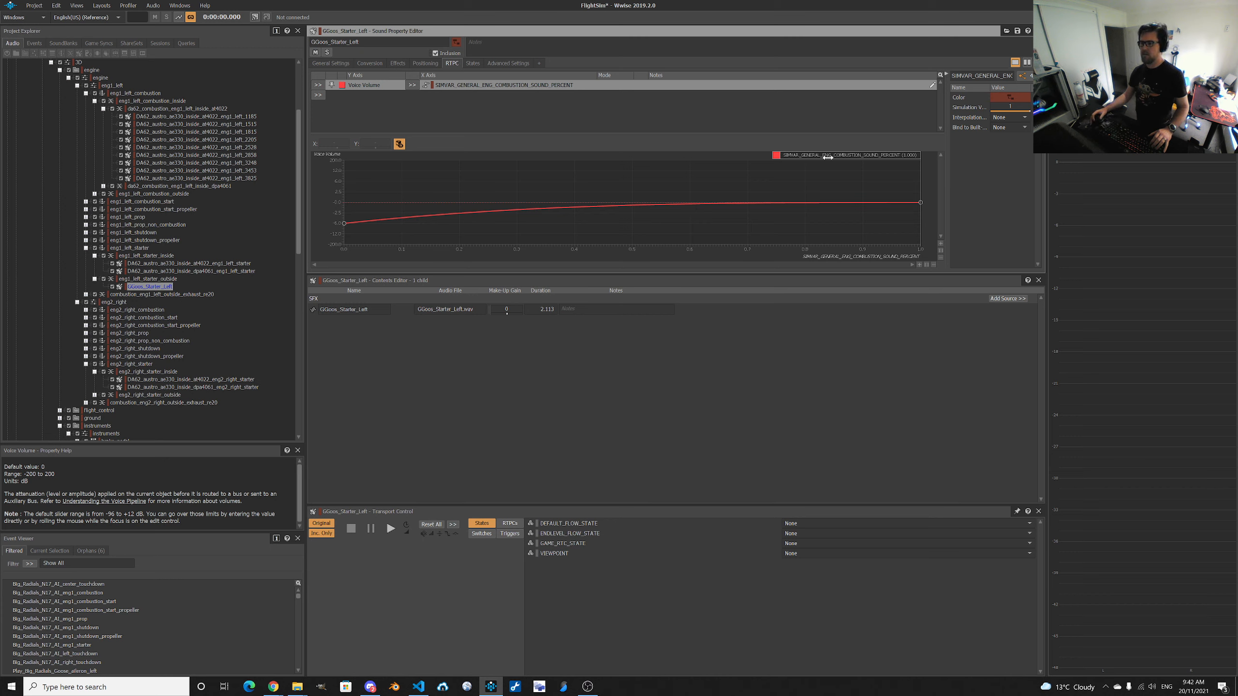
pyautogui.moveTo(778, 155)
pyautogui.mouseDown()
pyautogui.moveTo(505, 161)
pyautogui.moveTo(246, 187)
pyautogui.moveTo(490, 188)
pyautogui.moveTo(778, 159)
pyautogui.moveTo(408, 188)
pyautogui.moveTo(234, 159)
pyautogui.mouseUp()
pyautogui.click(147, 279)
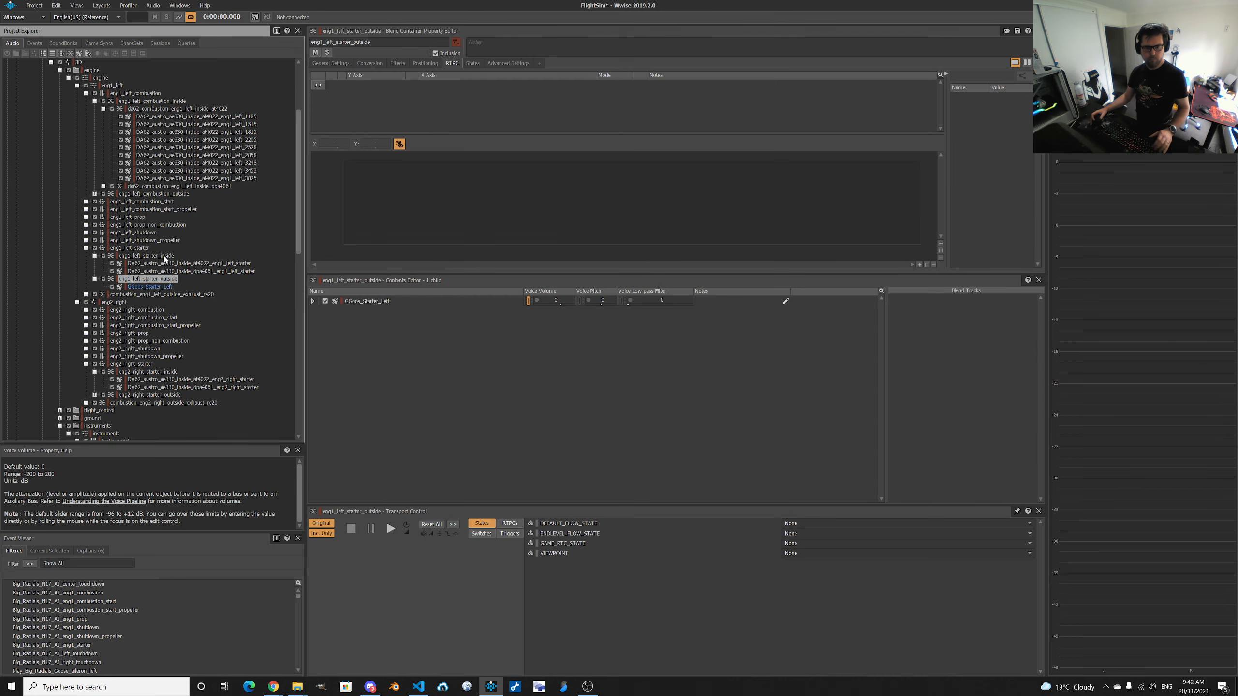
# Preview eng1_left_starter_outside, and try deleting the two DA62 starter sounds from eng1_left_starter_inside before undoing the deletion.
pyautogui.press('space')
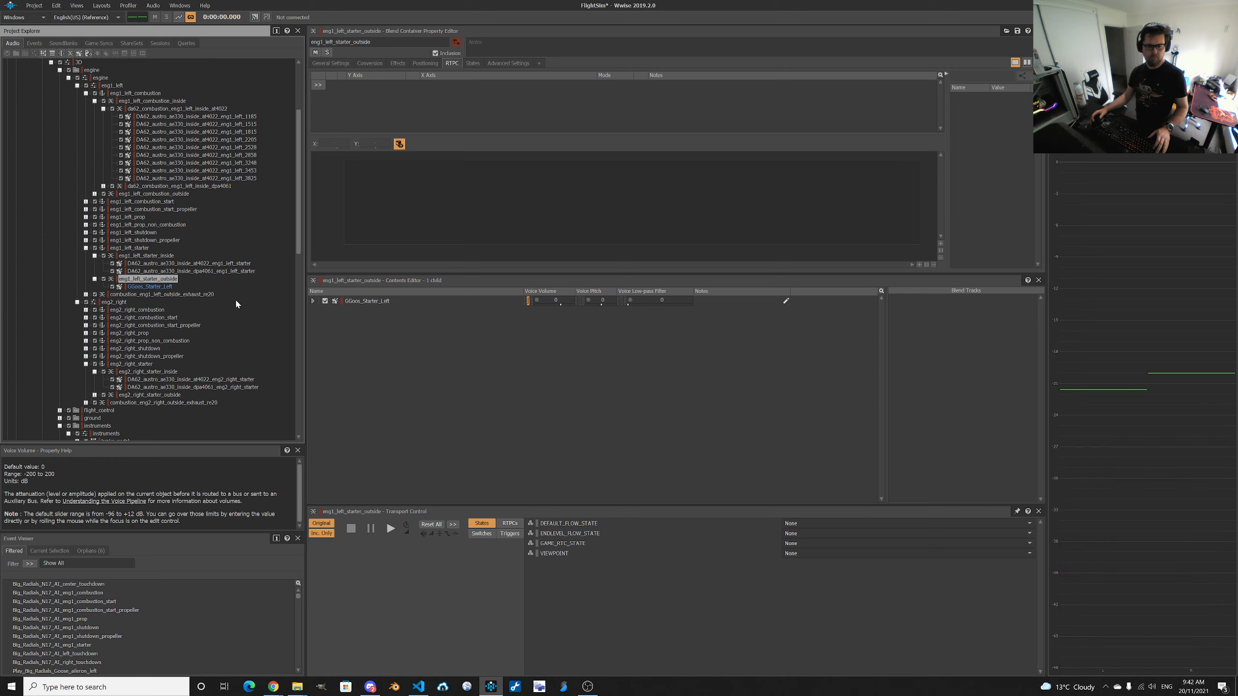
pyautogui.click(183, 271)
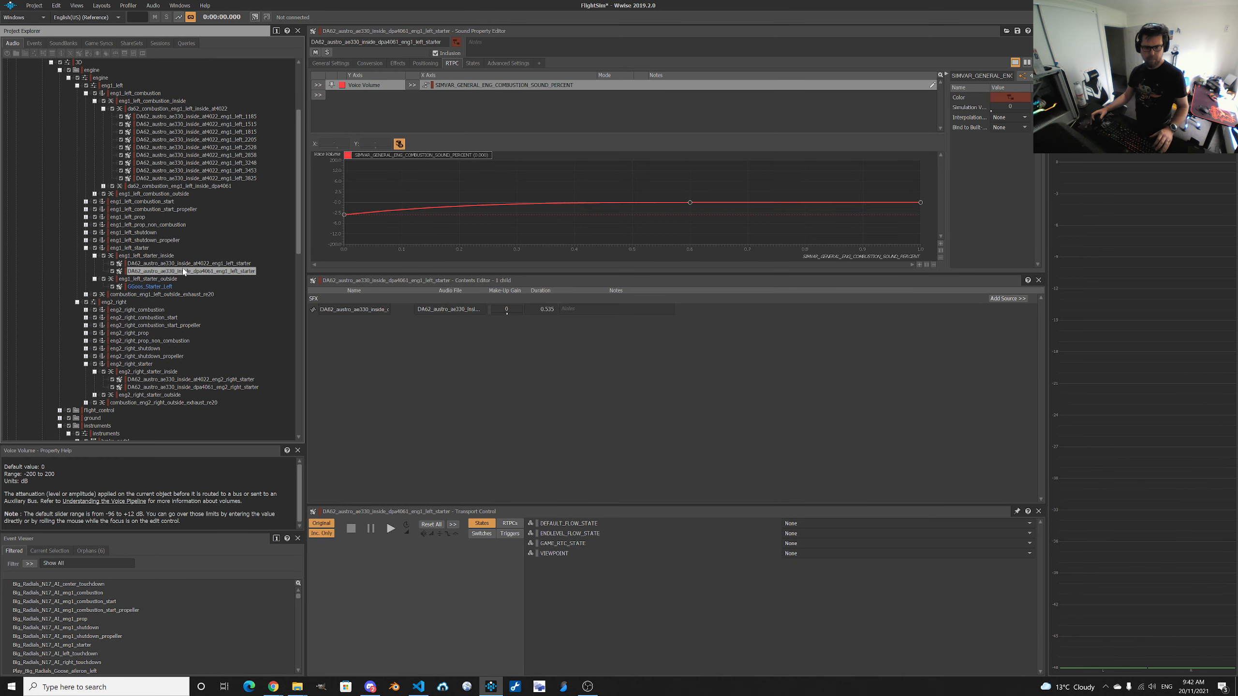
pyautogui.click(159, 256)
pyautogui.click(399, 304)
pyautogui.keyDown('shift'); pyautogui.click(399, 311); pyautogui.keyUp('shift')
pyautogui.press('Delete')
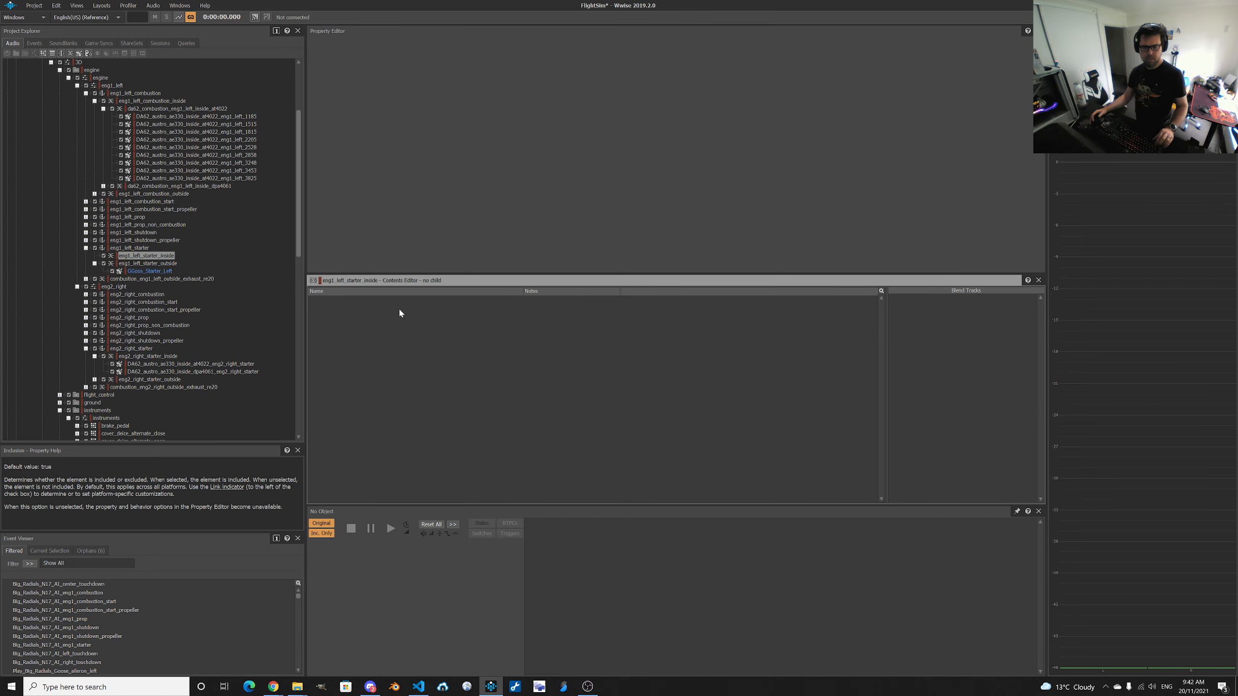
pyautogui.hotkey('ctrl', 'z')
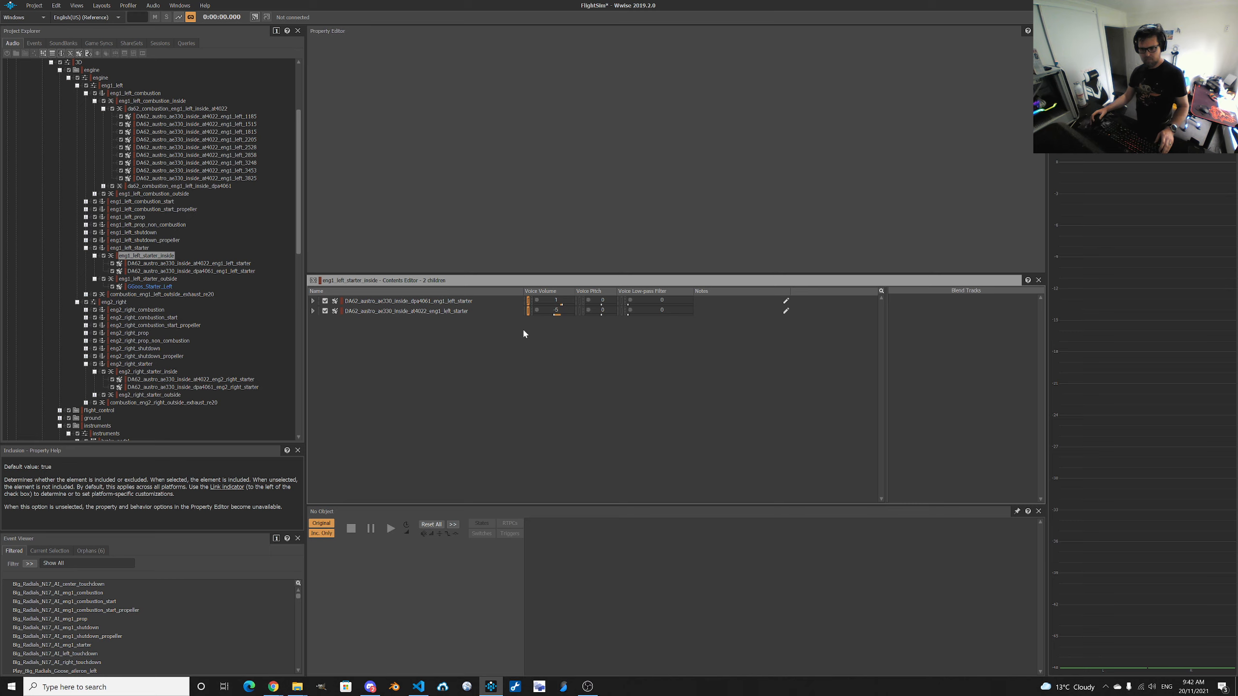
# Try to import GGoos_Starter_Left.wav from the SkySongSoundworks Grumman Goose folder in File Explorer into eng1_left_starter_inside.
pyautogui.hotkey('alt', 'Tab')
pyautogui.click(823, 272)
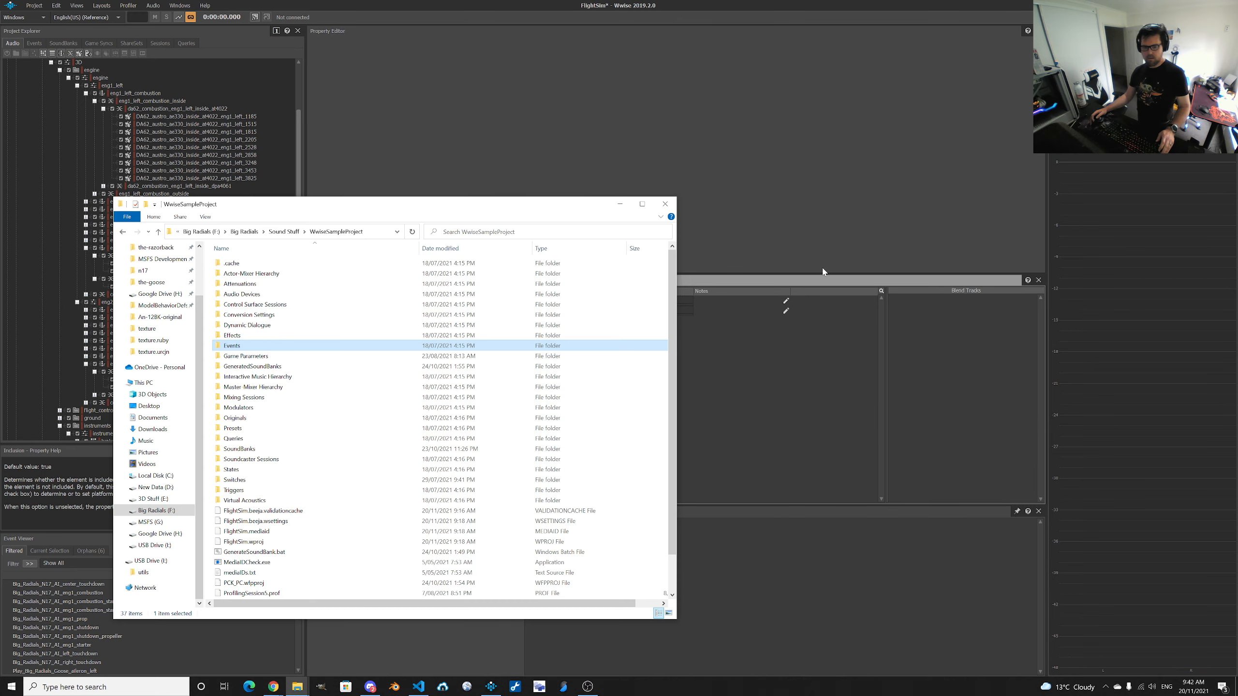
pyautogui.hotkey('alt', 'Tab')
pyautogui.hotkey('alt', 'Tab')
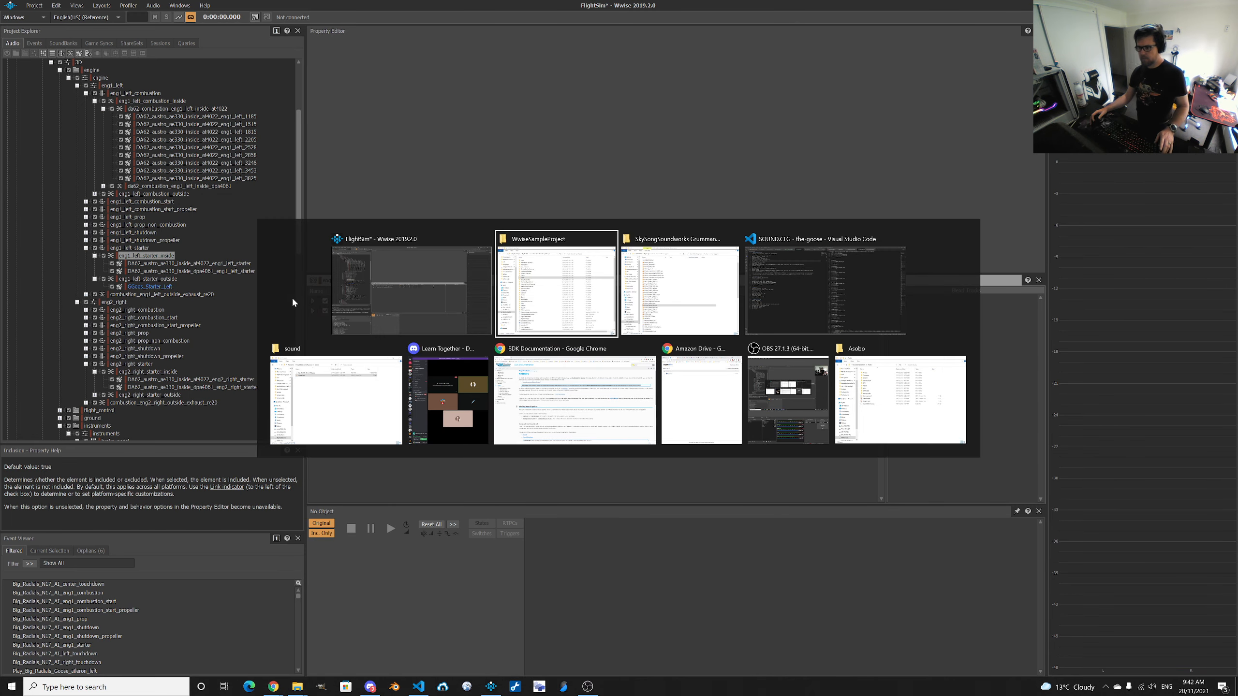
pyautogui.hotkey('alt', 'Tab')
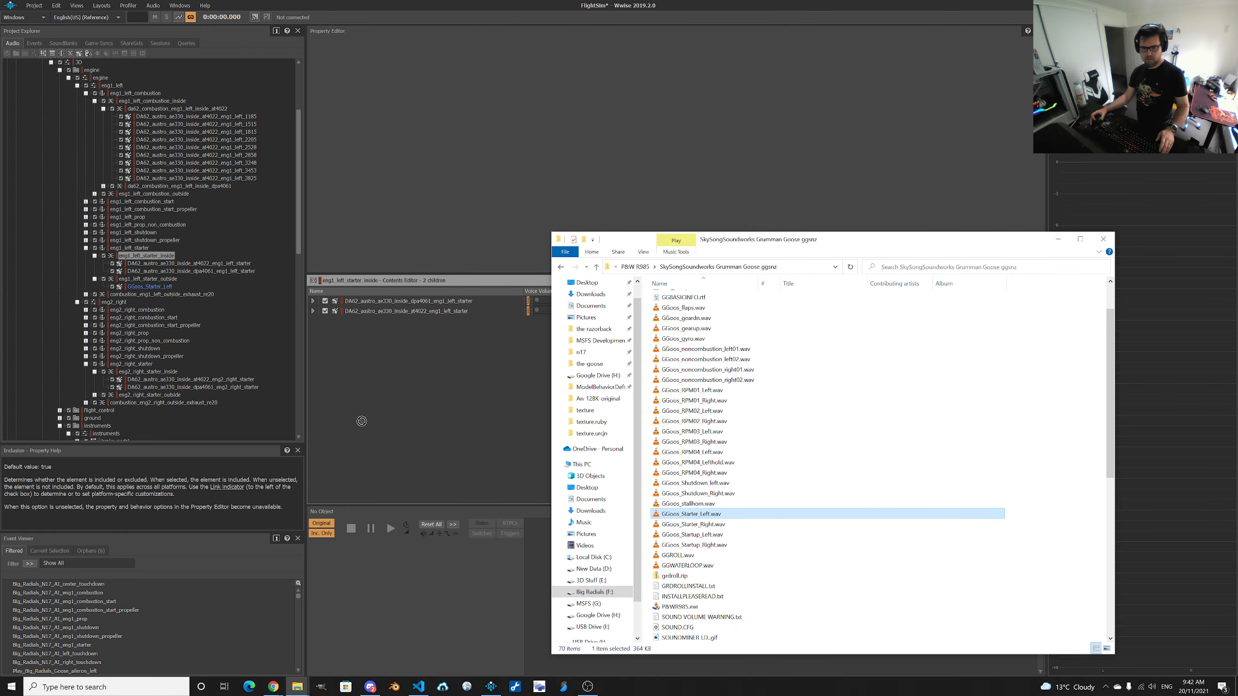
pyautogui.moveTo(676, 514); pyautogui.dragTo(157, 259)
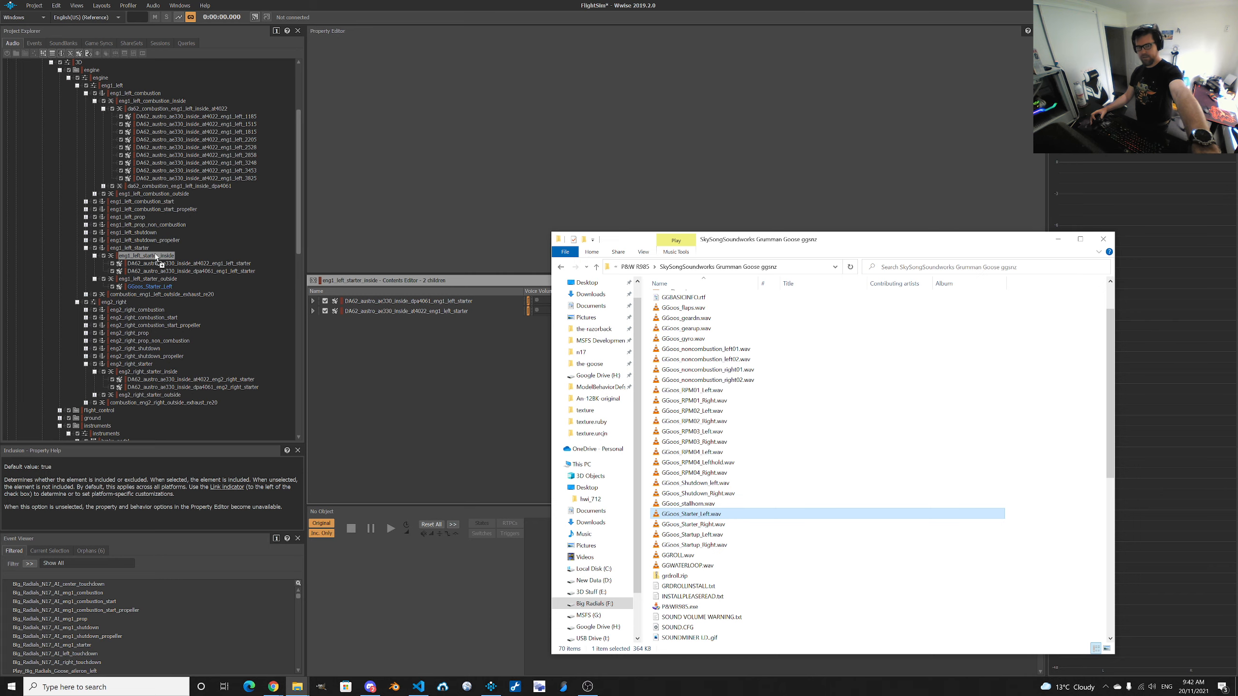
pyautogui.moveTo(156, 259); pyautogui.dragTo(156, 258)
# Copy GGoos_Starter_Left from eng1_left_starter_outside into eng1_left_starter_inside.
pyautogui.click(144, 288)
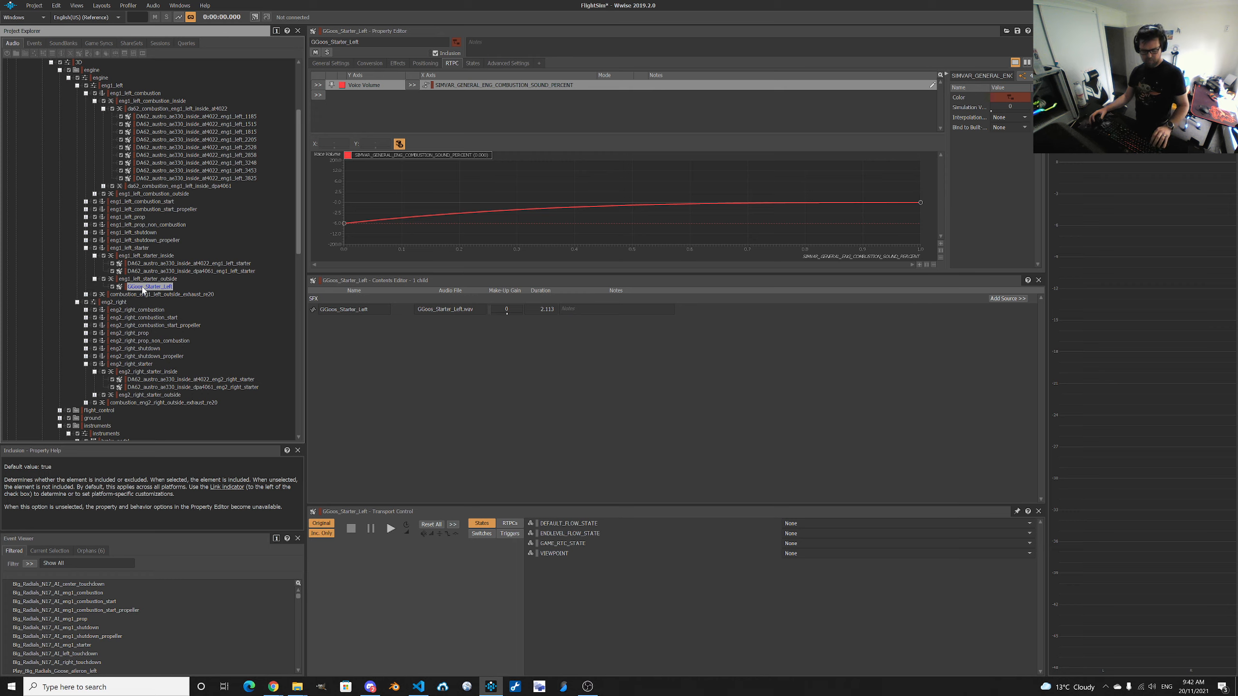
pyautogui.click(143, 258)
pyautogui.hotkey('ctrl', 'v')
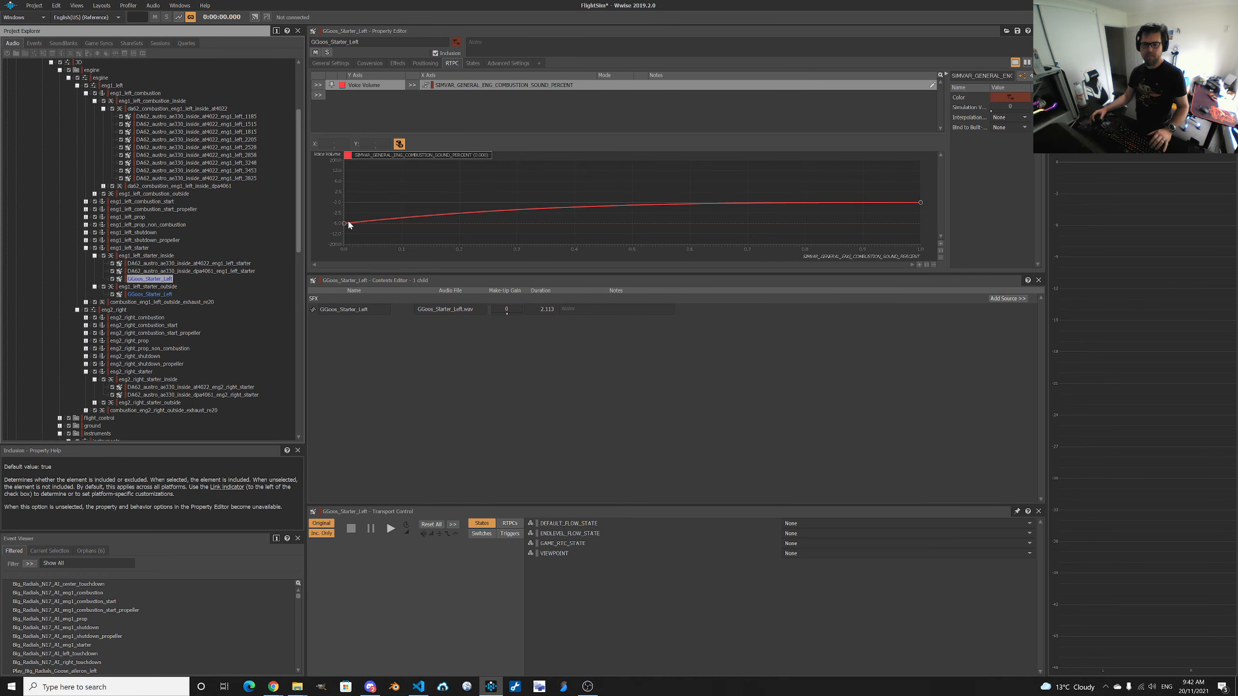
# Compare the DA62 starter volume curves and set the first point of the inside GGoos_Starter_Left's Voice Volume curve to -2.5.
pyautogui.click(178, 264)
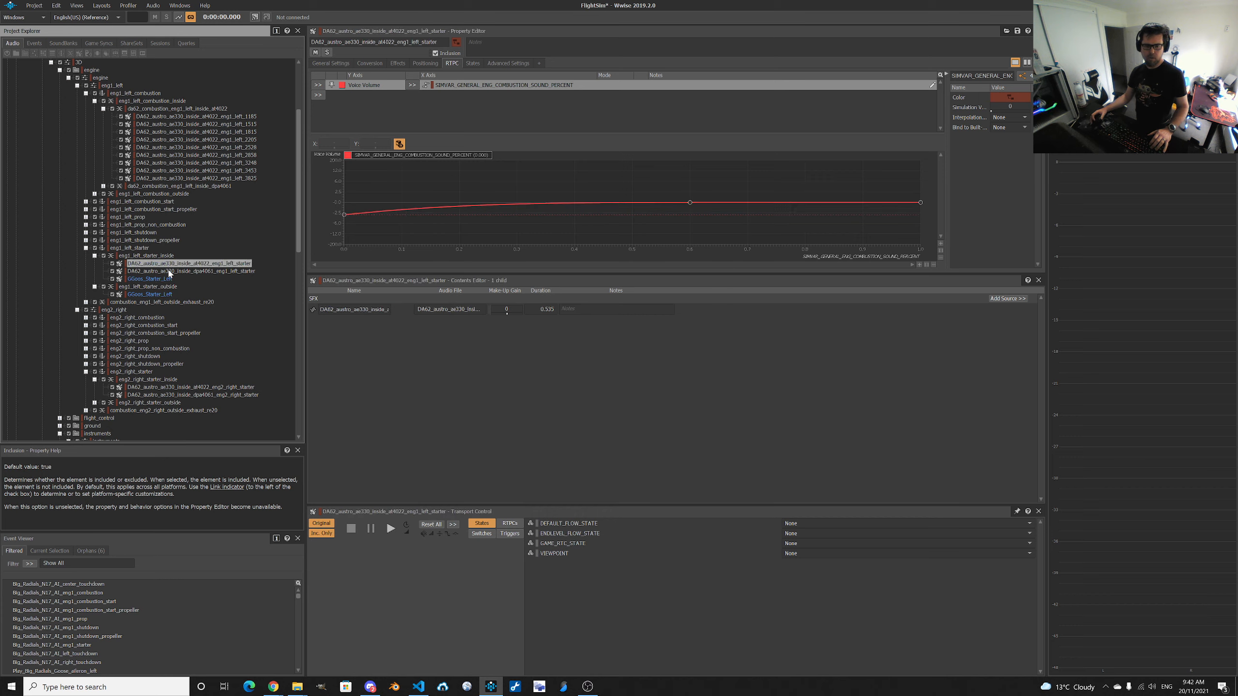
pyautogui.click(171, 272)
pyautogui.click(153, 280)
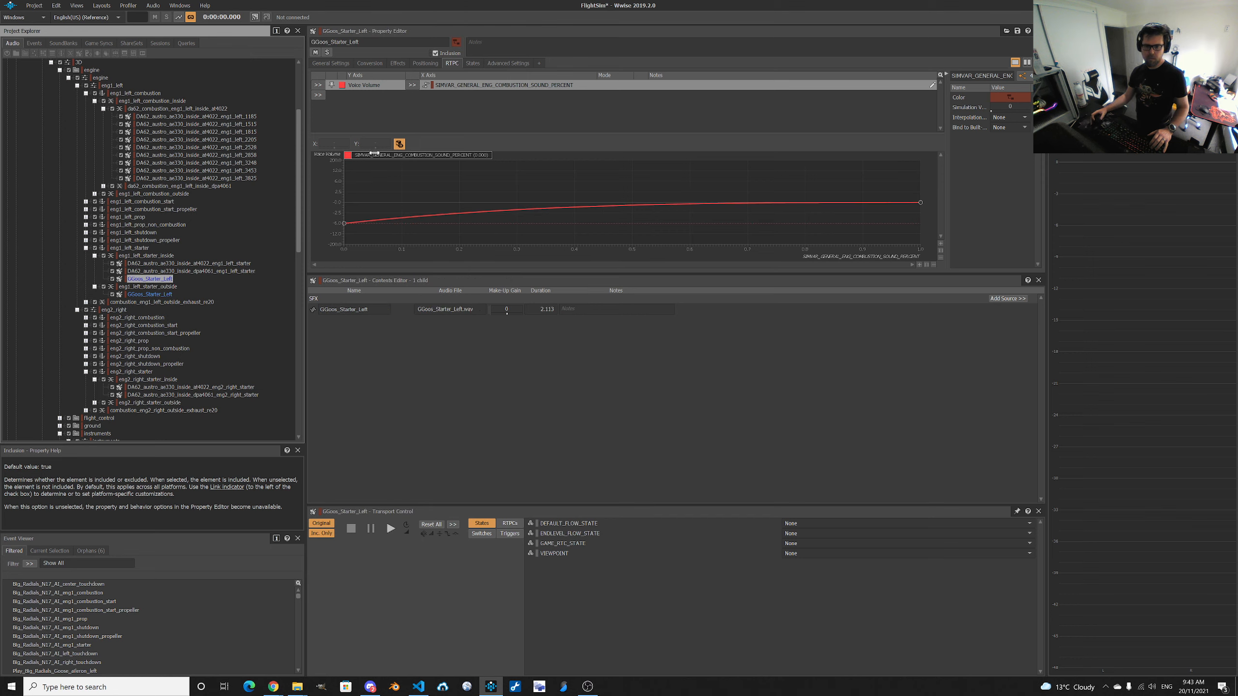
pyautogui.moveTo(344, 223); pyautogui.dragTo(408, 194)
pyautogui.click(344, 224)
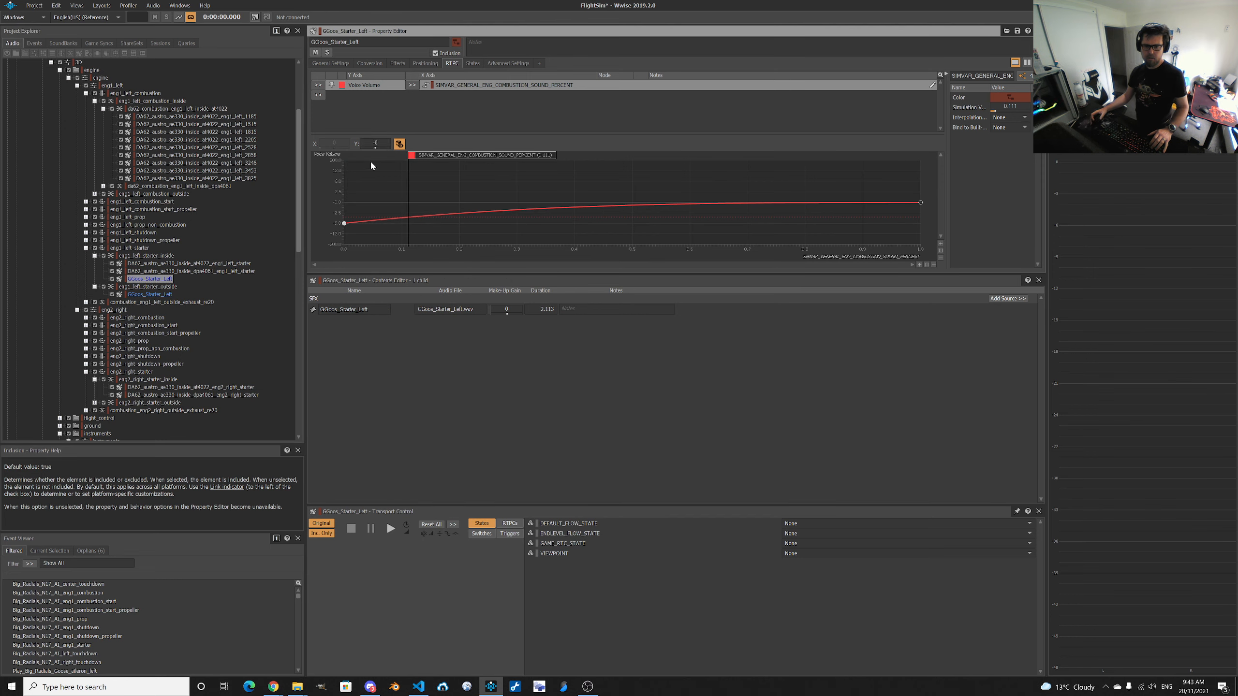
pyautogui.write('-2.5')
pyautogui.press('Return')
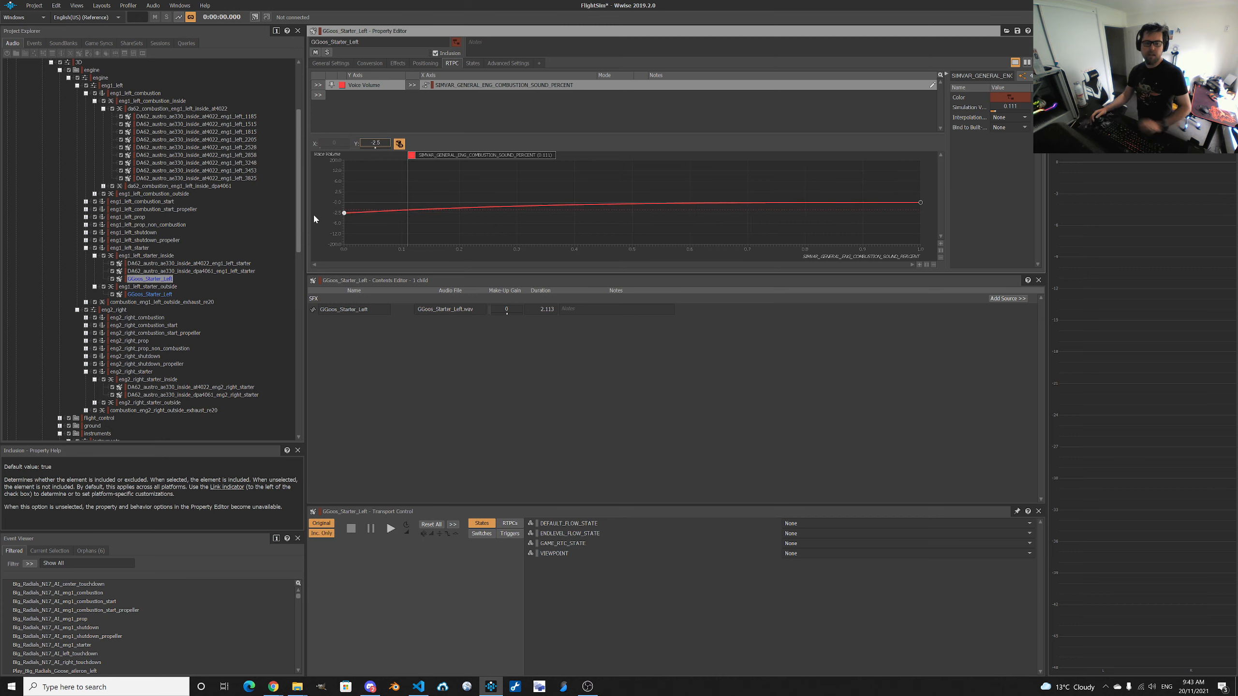
# Check the dpa4061 starter's positioning settings and enable the parent positioning override on the inside GGoos_Starter_Left.
pyautogui.click(191, 271)
pyautogui.click(424, 64)
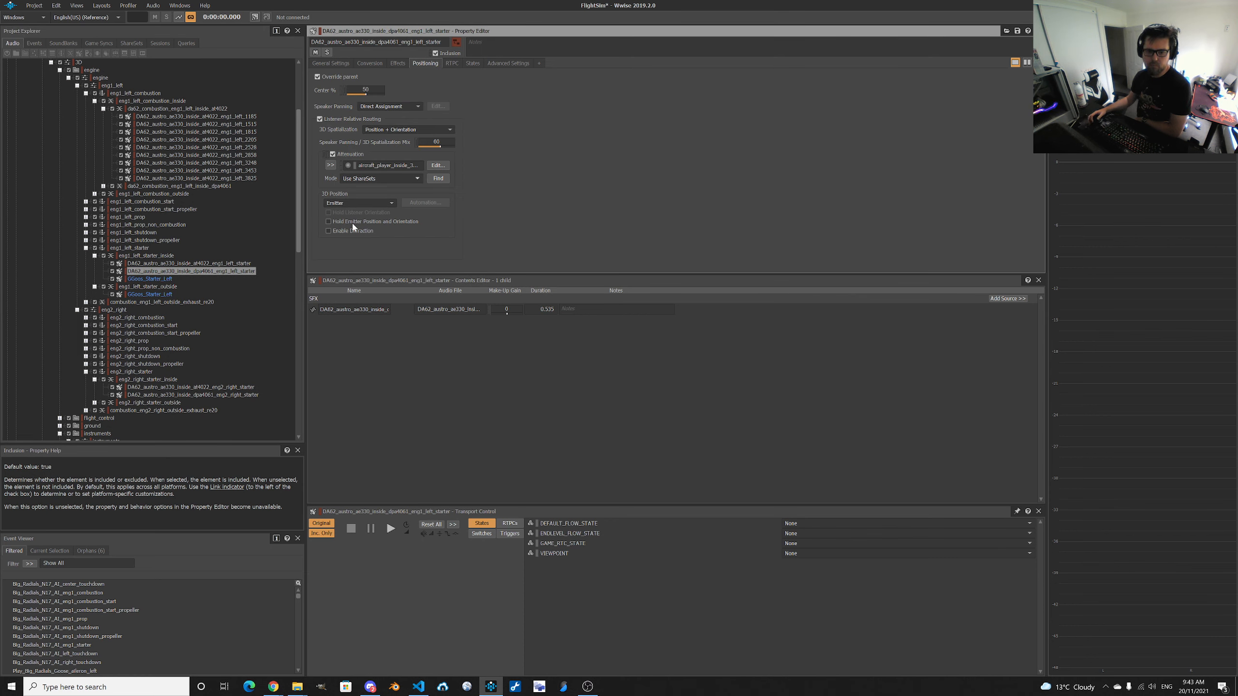
pyautogui.click(155, 280)
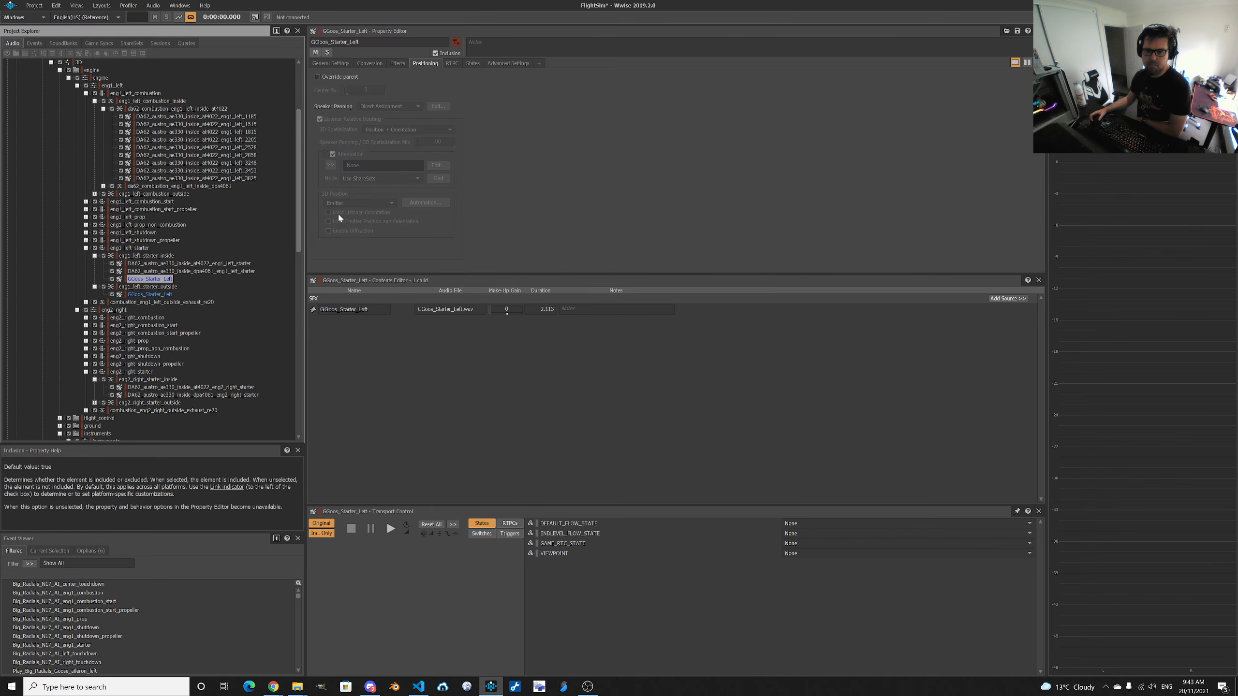
pyautogui.click(344, 77)
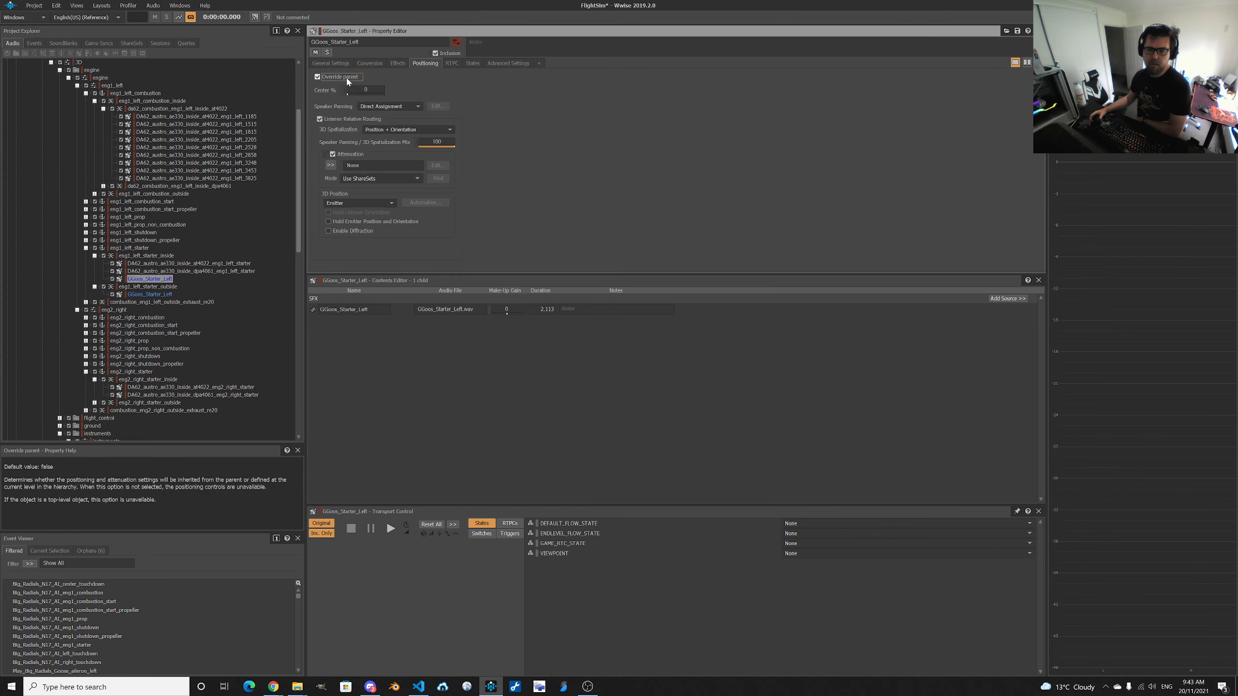
# Compare the DA62 starters' positioning and assign the aircraft_player_inside_3m_spread40_focus70 attenuation to the inside GGoos_Starter_Left.
pyautogui.click(186, 272)
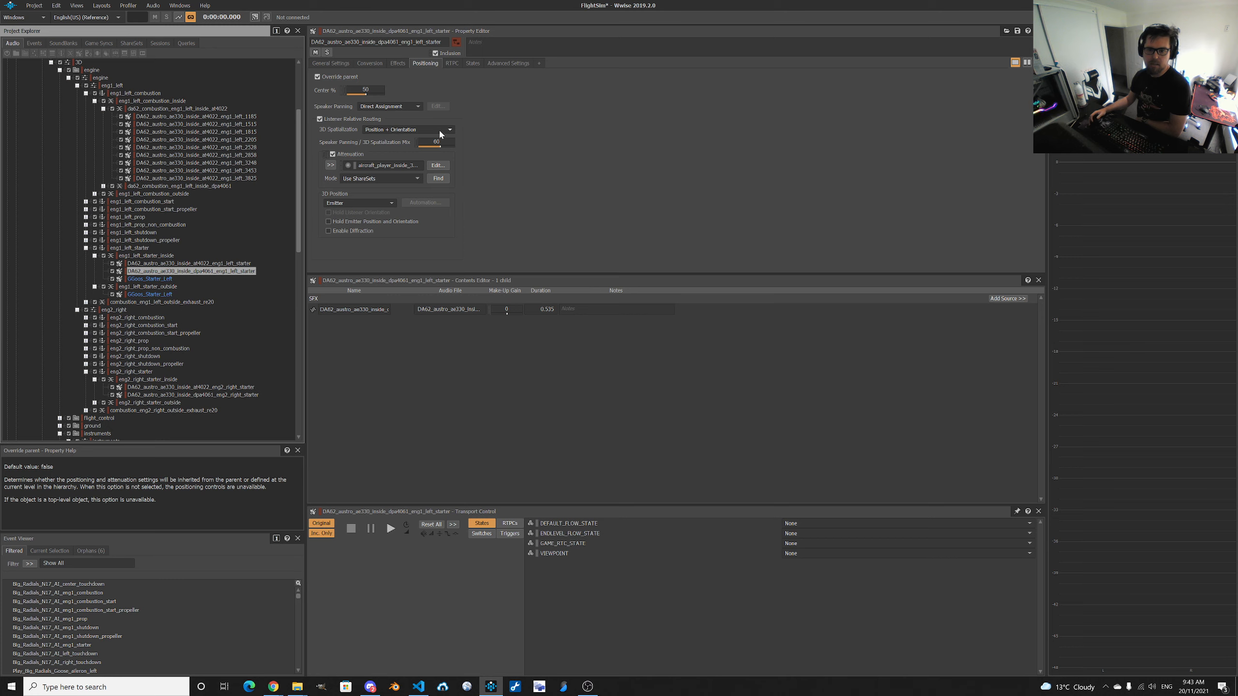
pyautogui.click(211, 263)
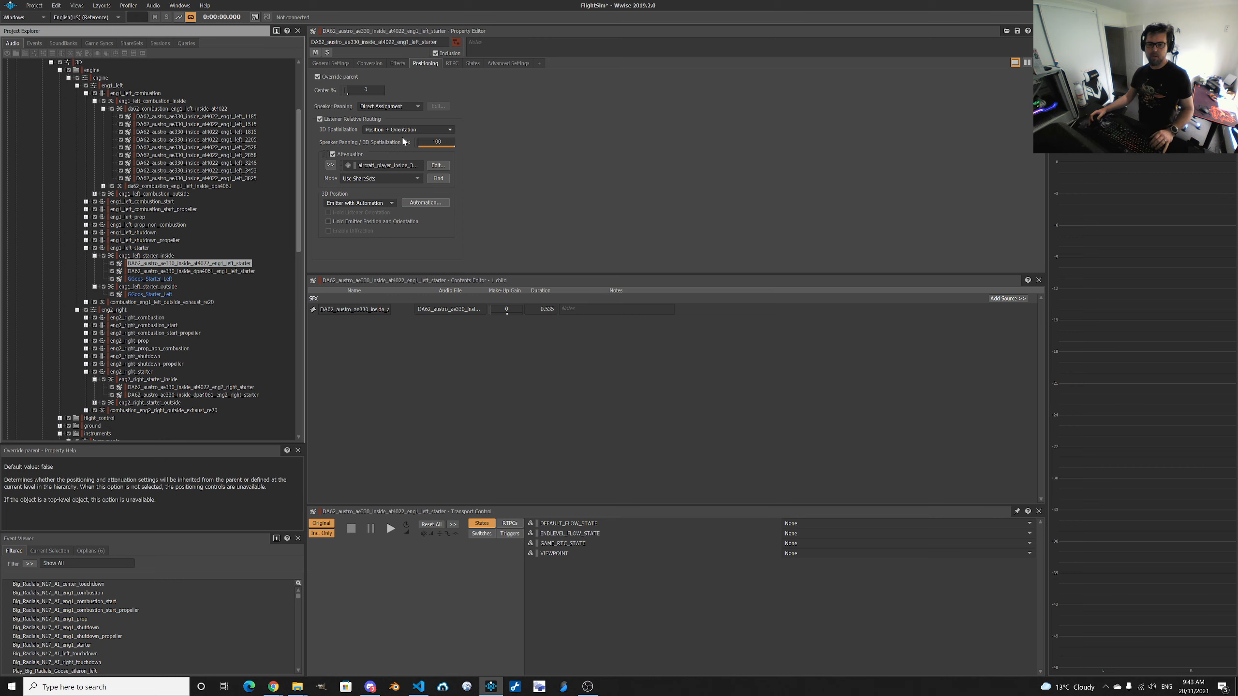
pyautogui.click(148, 278)
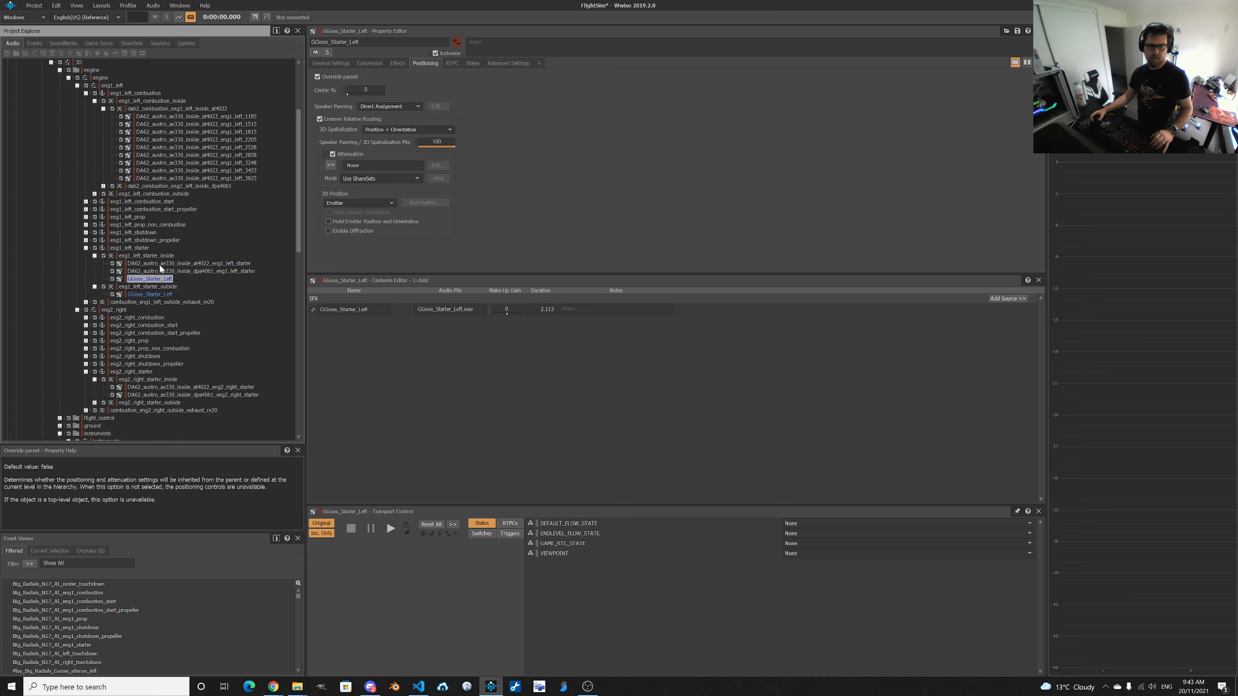
pyautogui.click(160, 264)
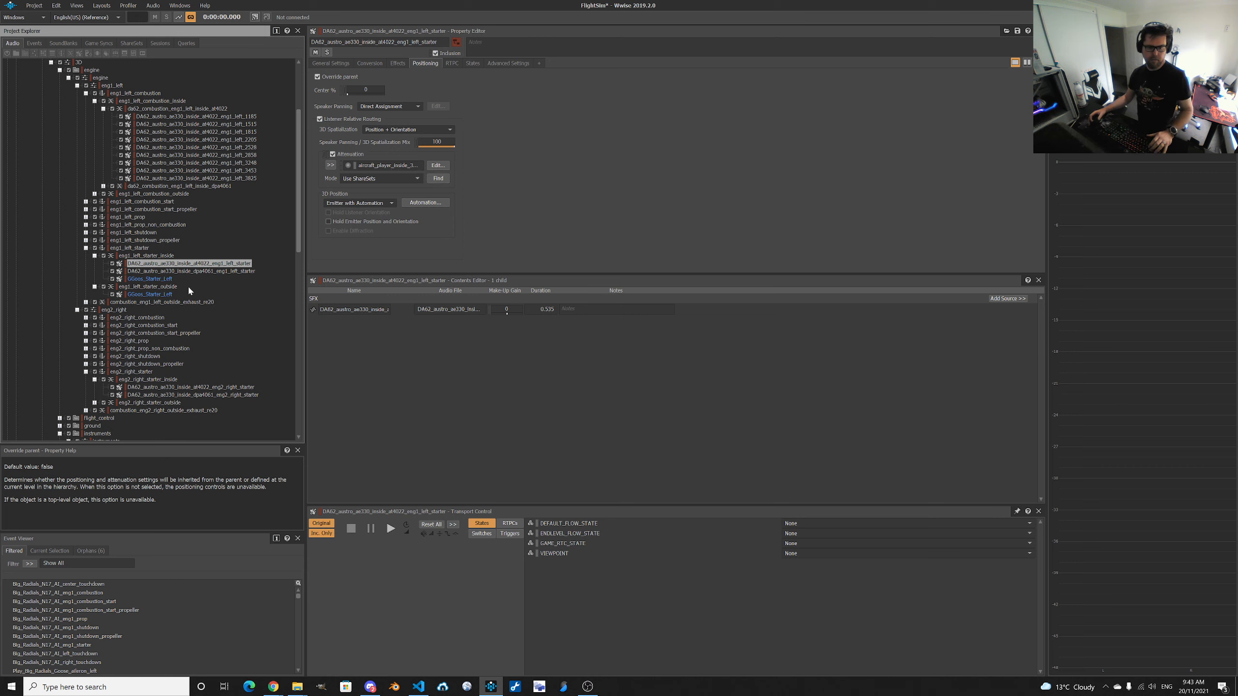
pyautogui.click(150, 279)
pyautogui.click(330, 166)
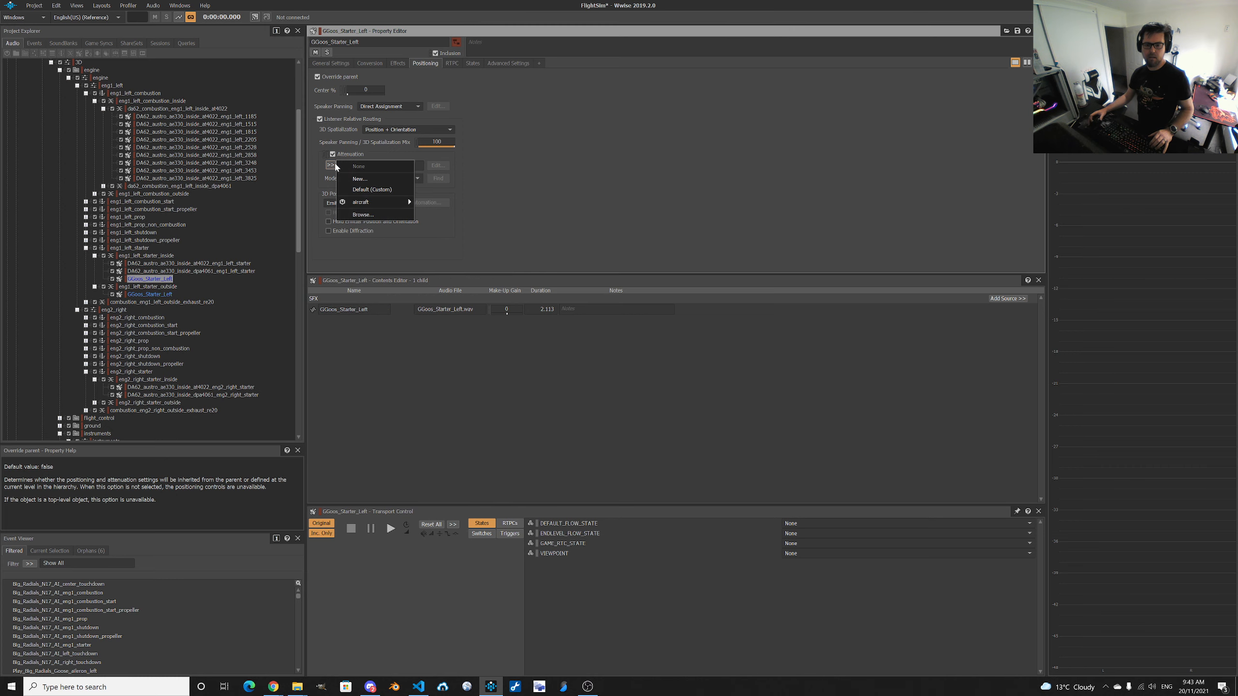
pyautogui.moveTo(384, 200)
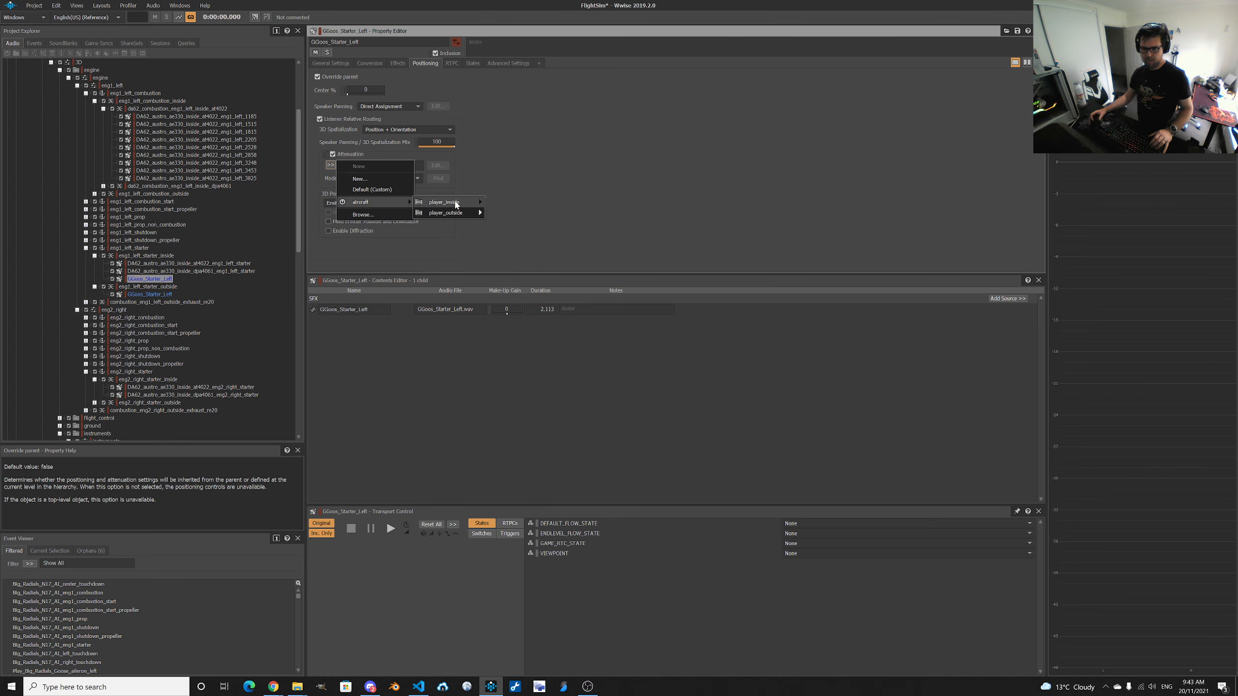
pyautogui.moveTo(457, 205)
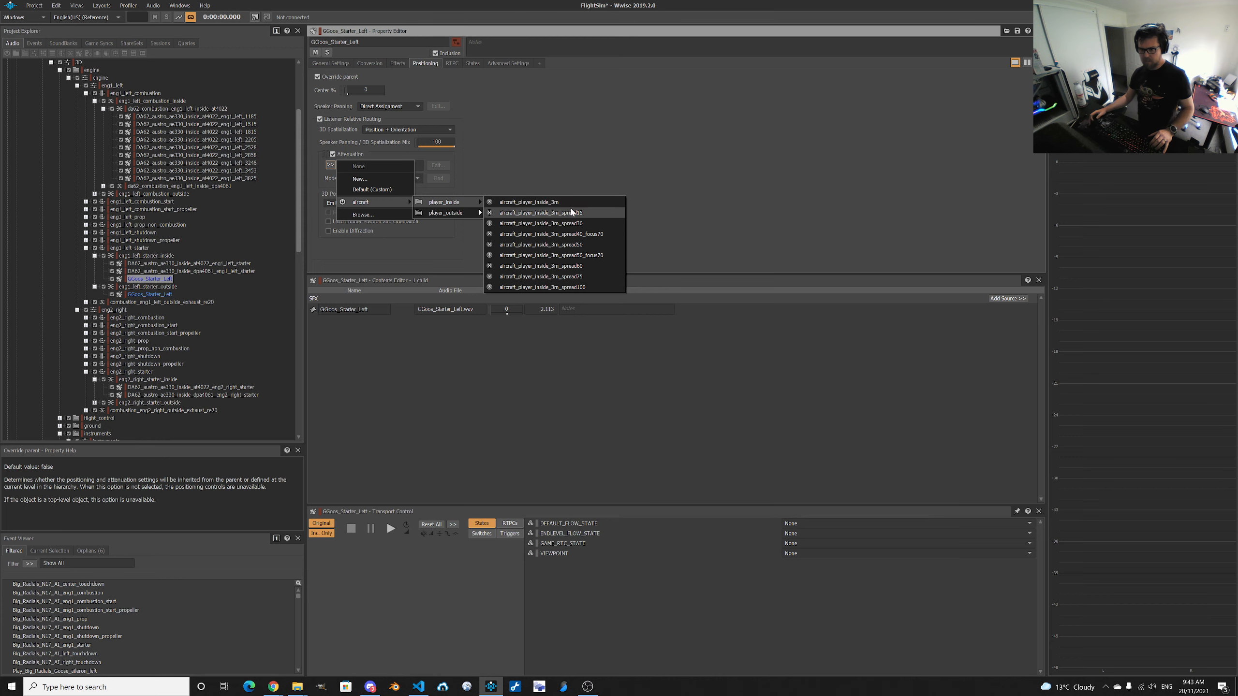
pyautogui.click(590, 235)
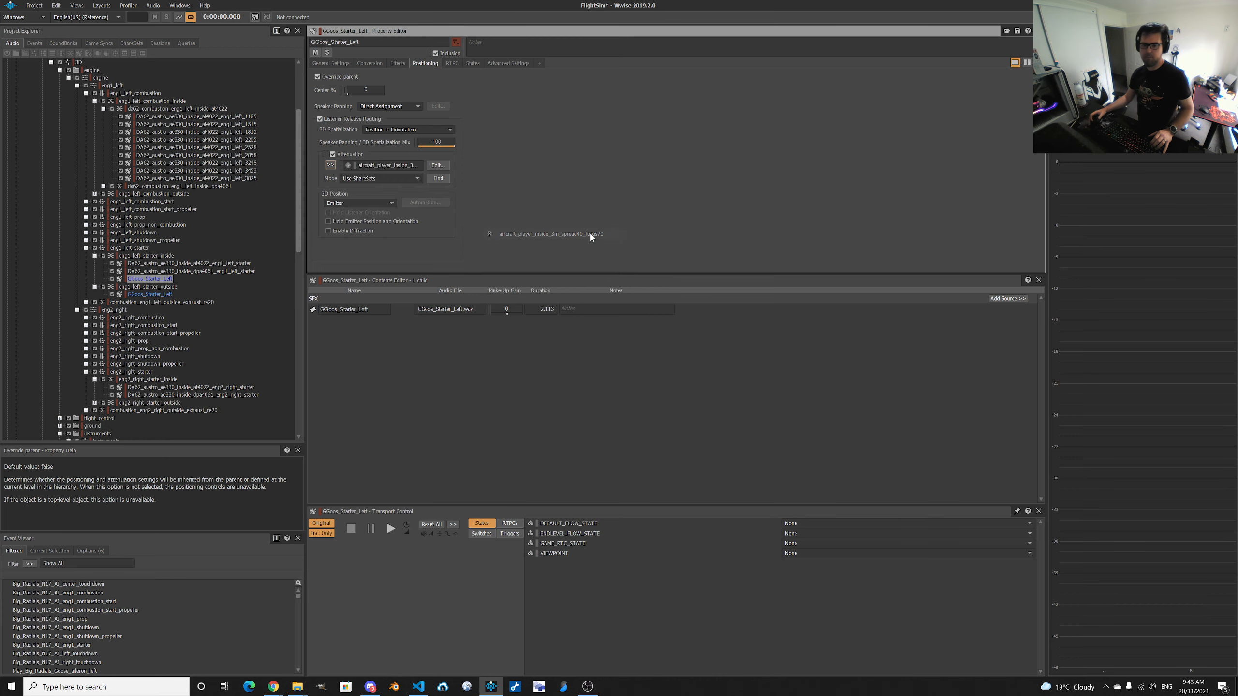
# Examine the 3D automation path of the at4022 eng1_left starter sound.
pyautogui.click(191, 264)
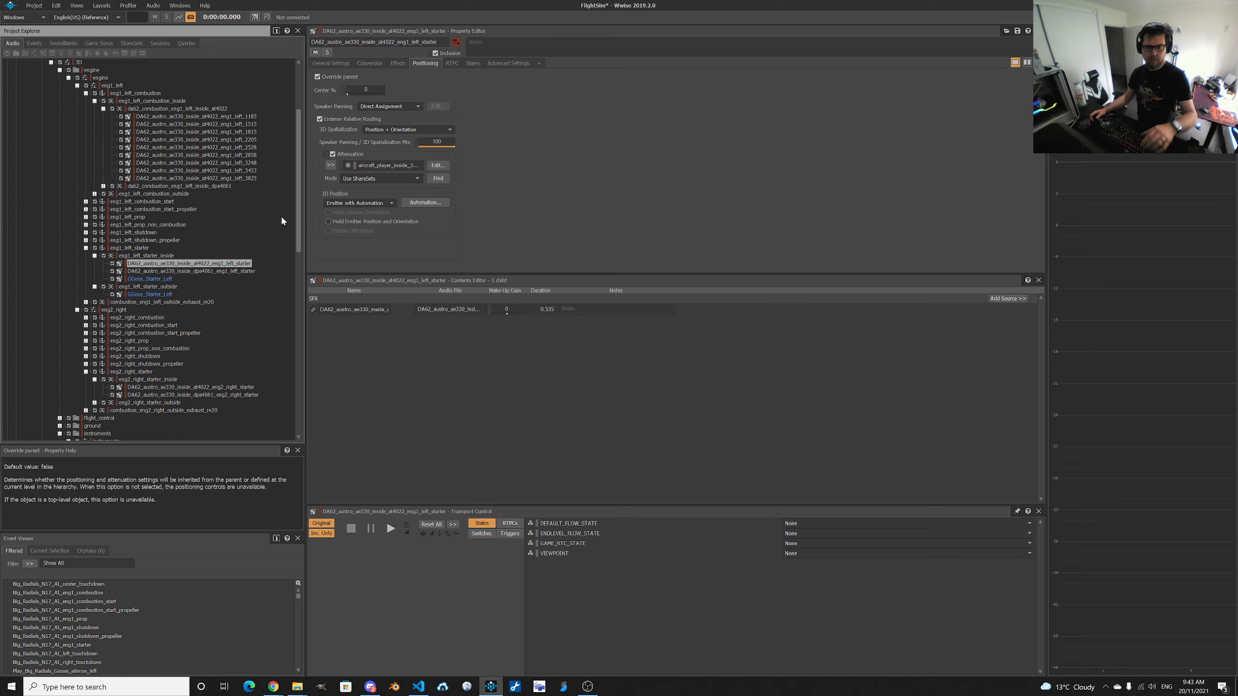
pyautogui.click(443, 204)
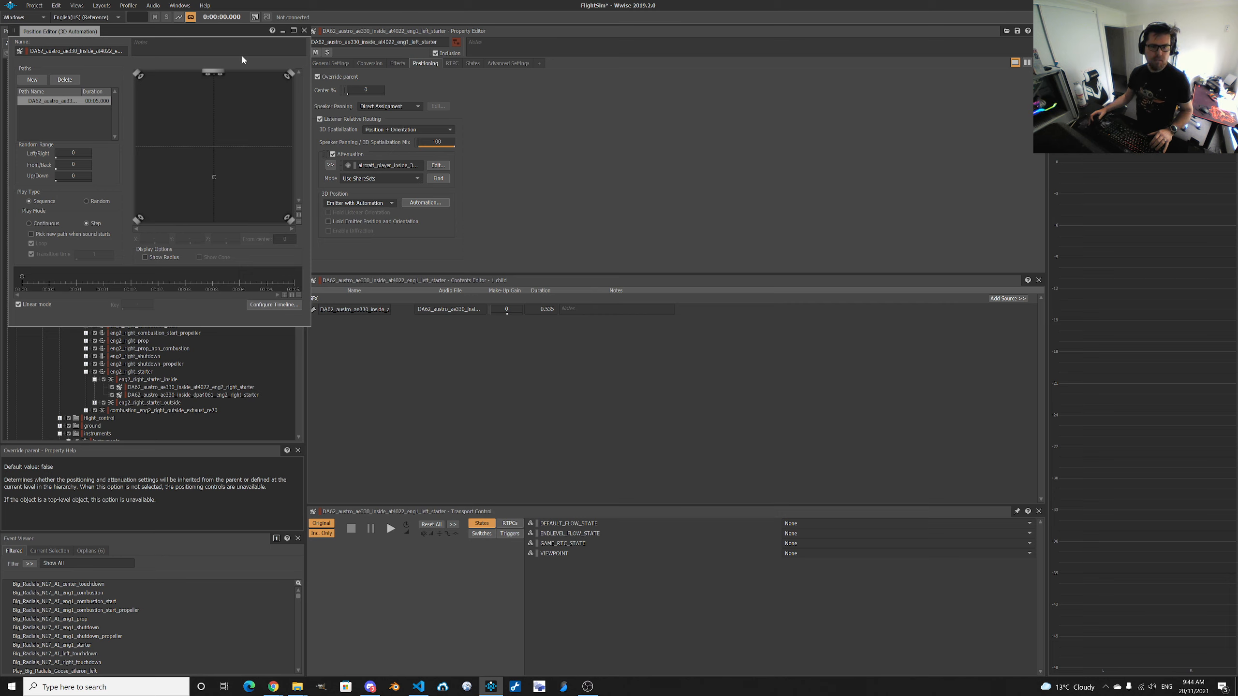
pyautogui.click(303, 31)
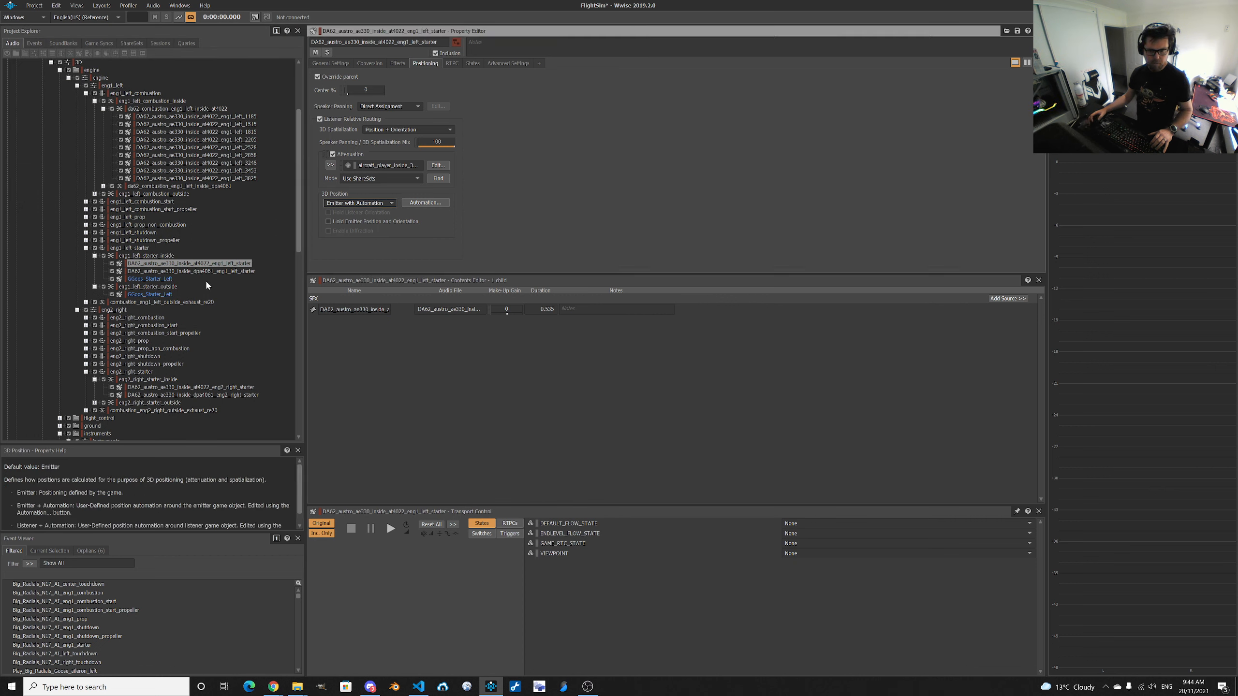
# Set the inside GGoos_Starter_Left's 3D position to Emitter with Automation and open its automation in the Position Editor.
pyautogui.click(162, 279)
pyautogui.click(376, 203)
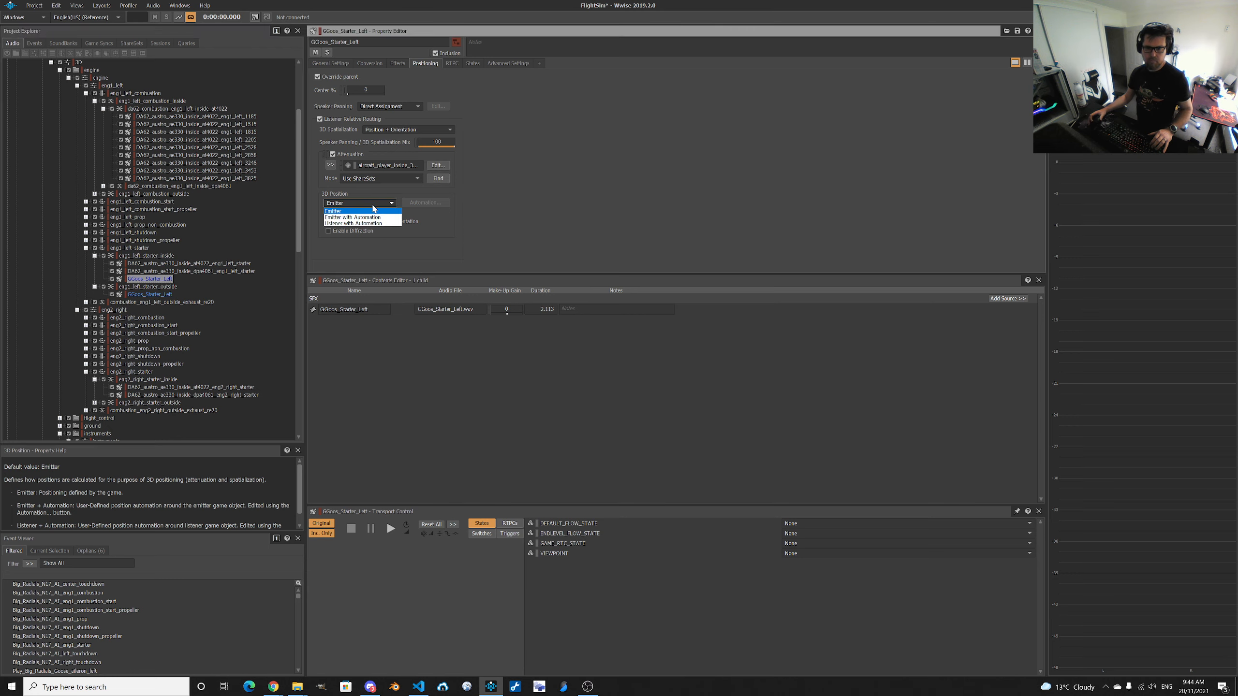
pyautogui.click(373, 214)
pyautogui.click(425, 205)
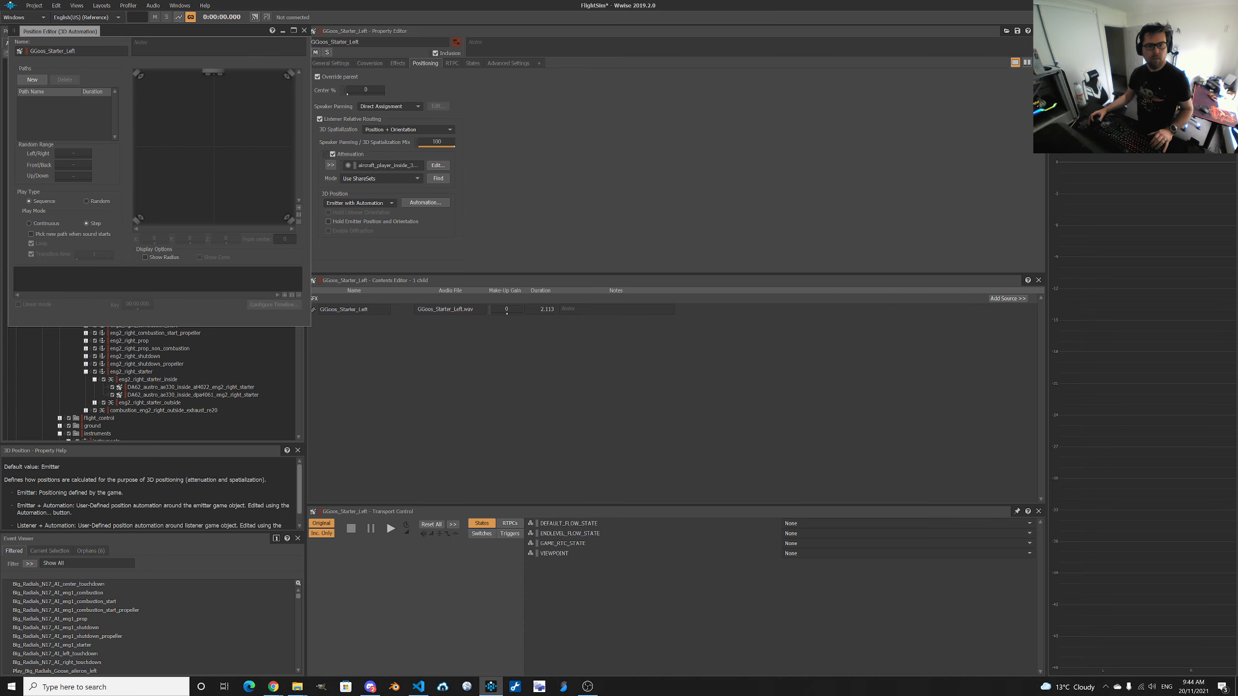
pyautogui.moveTo(187, 33); pyautogui.dragTo(853, 60)
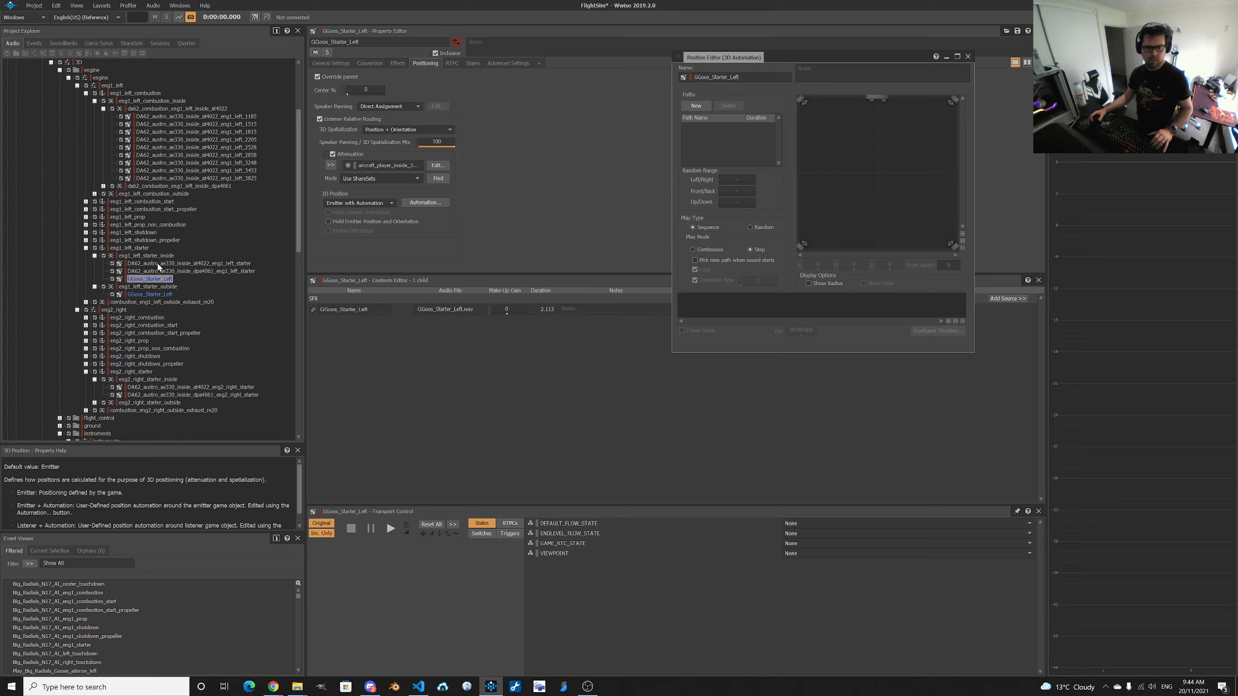
# Review the at4022 eng1_left starter sound's automation path and set its 3D position to Emitter.
pyautogui.click(159, 264)
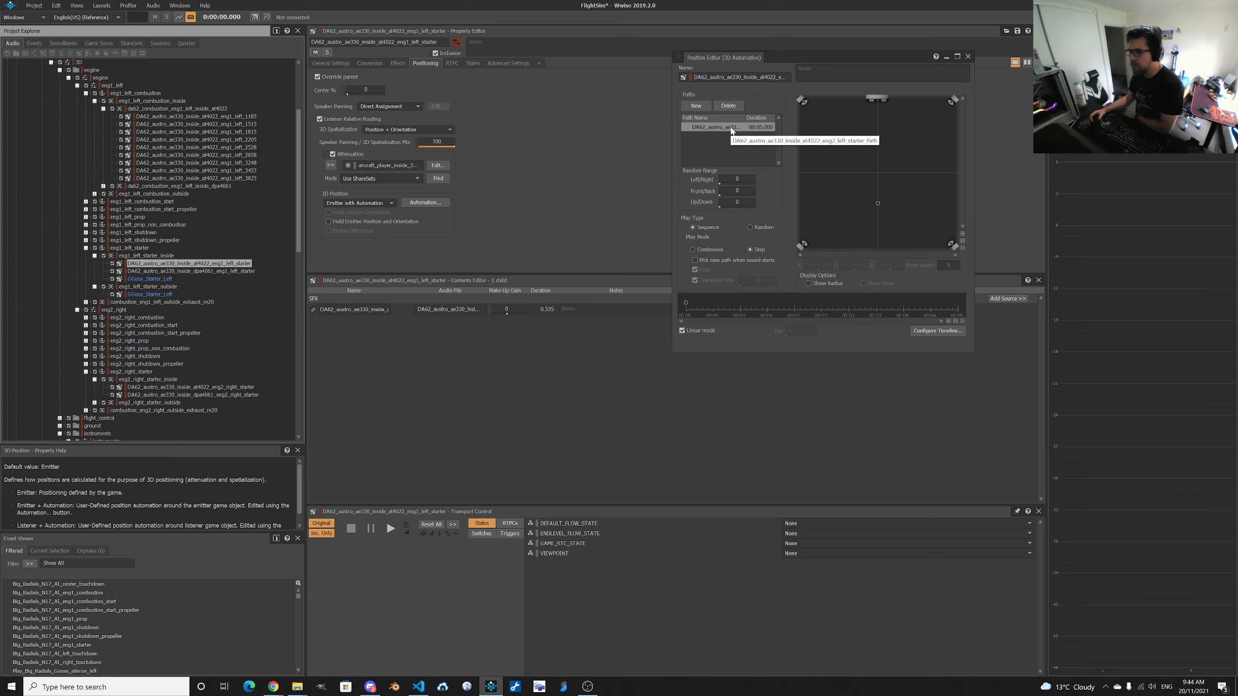
pyautogui.moveTo(672, 153); pyautogui.dragTo(573, 157)
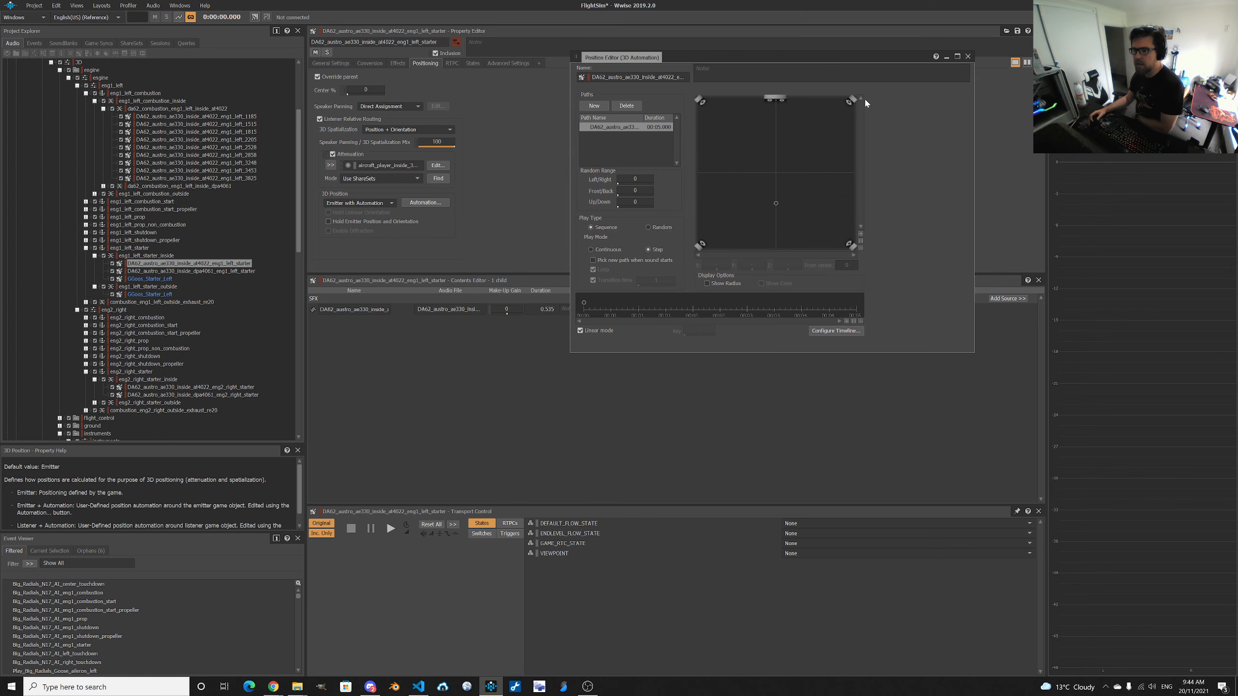
pyautogui.click(968, 57)
pyautogui.click(355, 202)
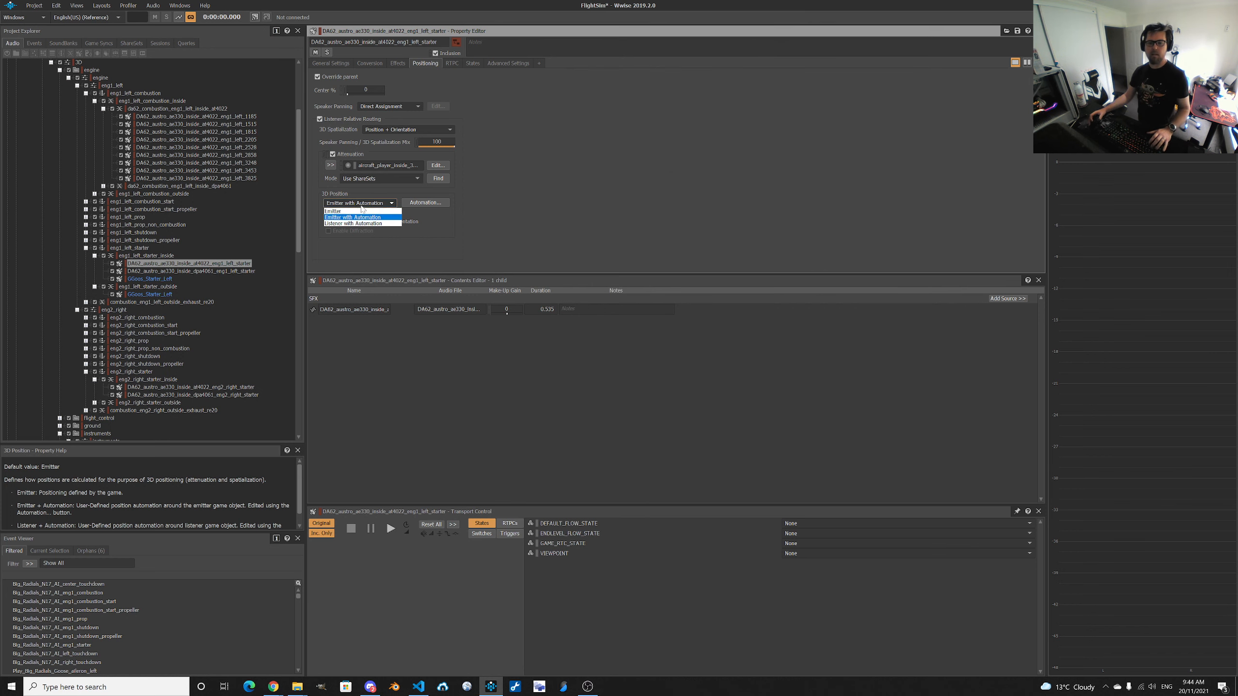
pyautogui.click(359, 212)
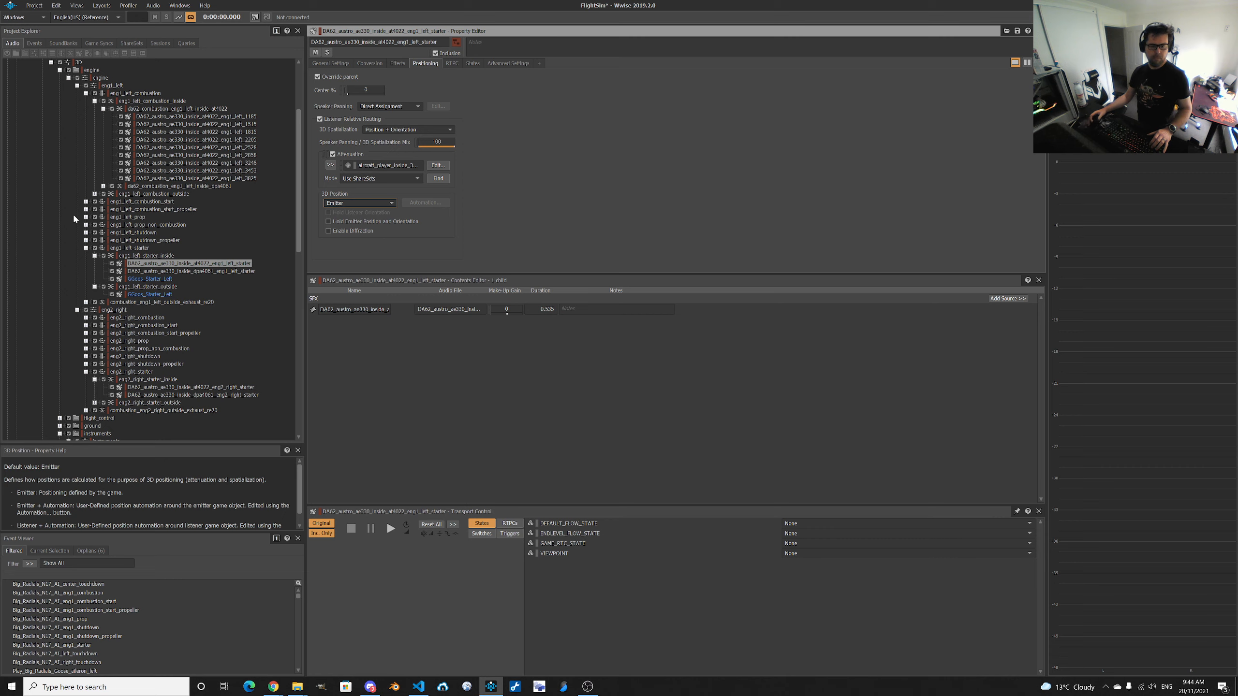
# Delete the at4022 and dpa4061 DA62 starter sounds from eng1_left_starter_inside, keeping GGoos_Starter_Left.
pyautogui.click(147, 278)
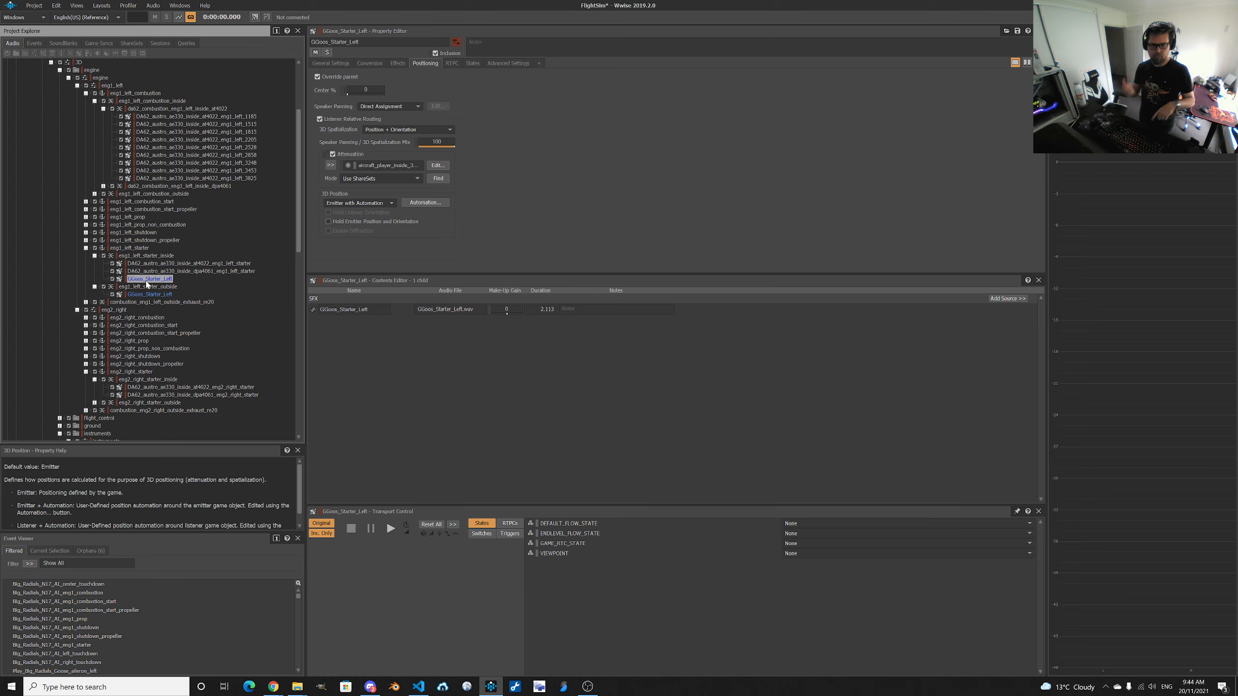
pyautogui.click(185, 264)
pyautogui.press('Delete')
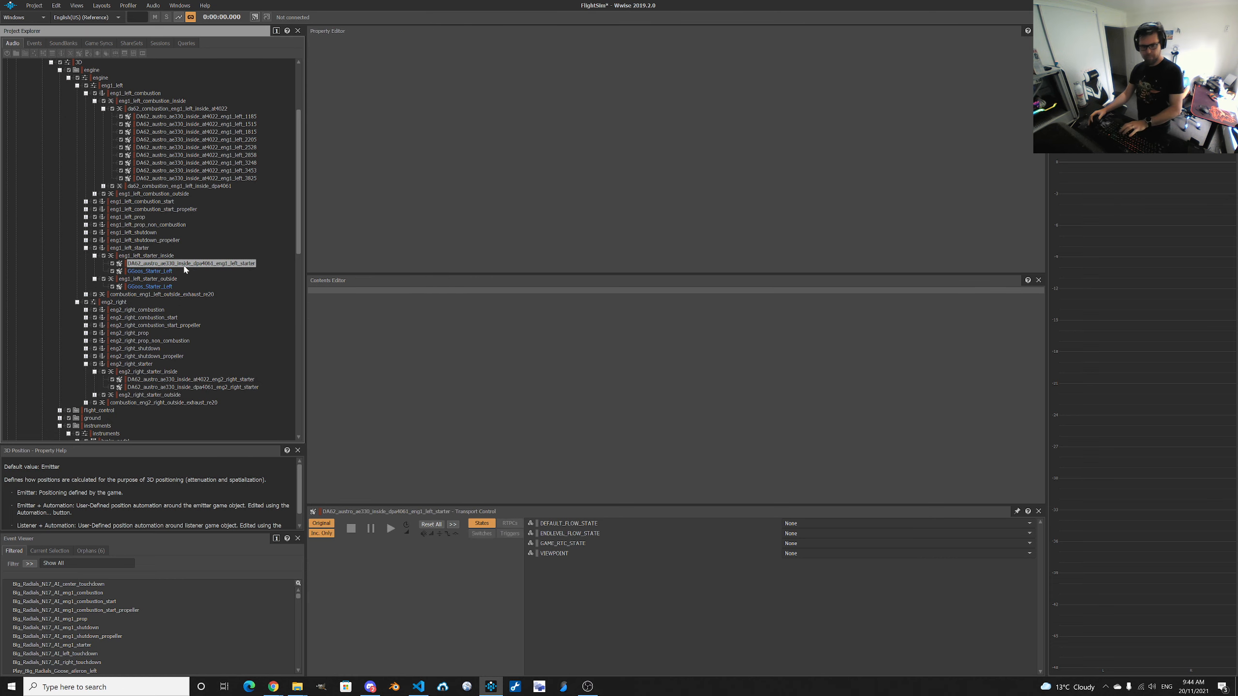
pyautogui.press('Delete')
# Audition the eng1_left_starter_inside and eng1_left_starter_outside containers, stopping playback of each.
pyautogui.press('space')
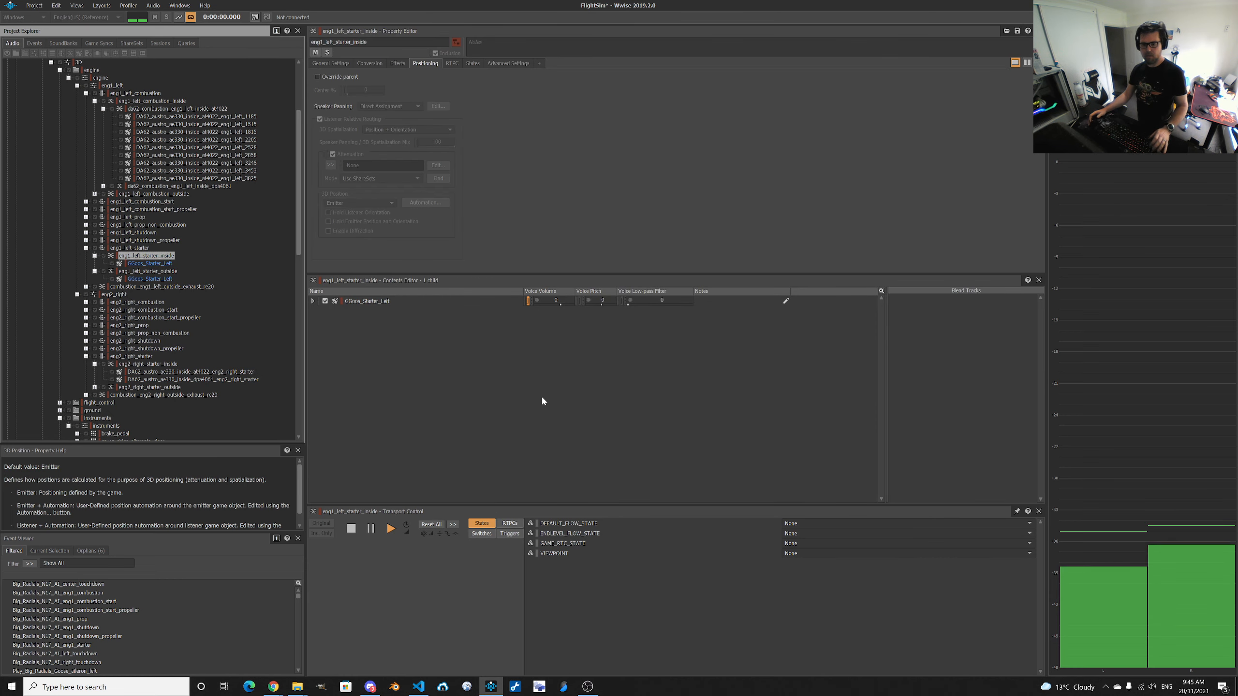
pyautogui.press('space')
pyautogui.click(162, 274)
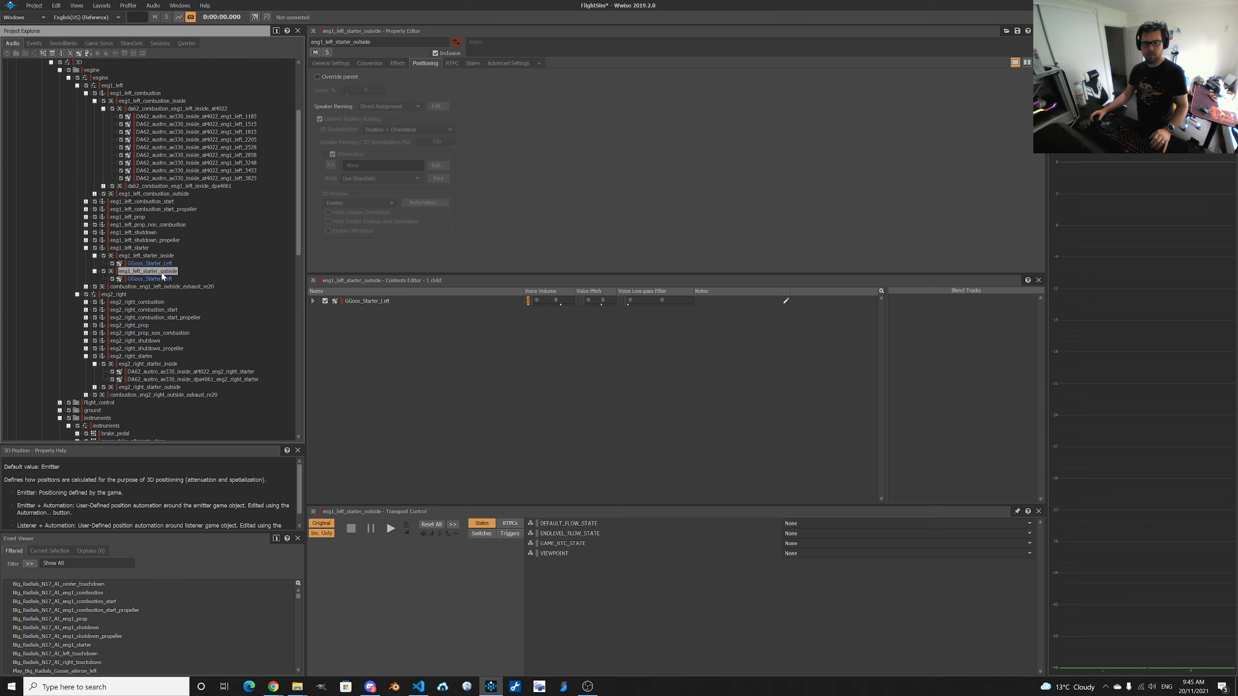
pyautogui.press('space')
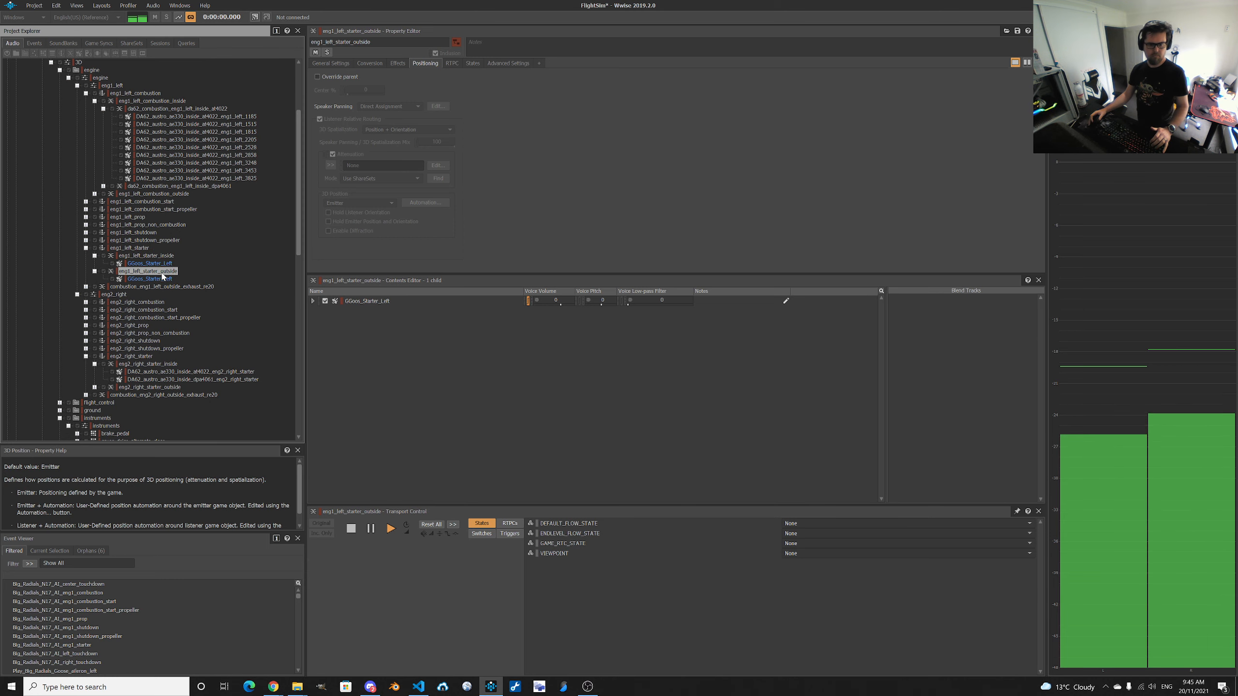
pyautogui.press('space')
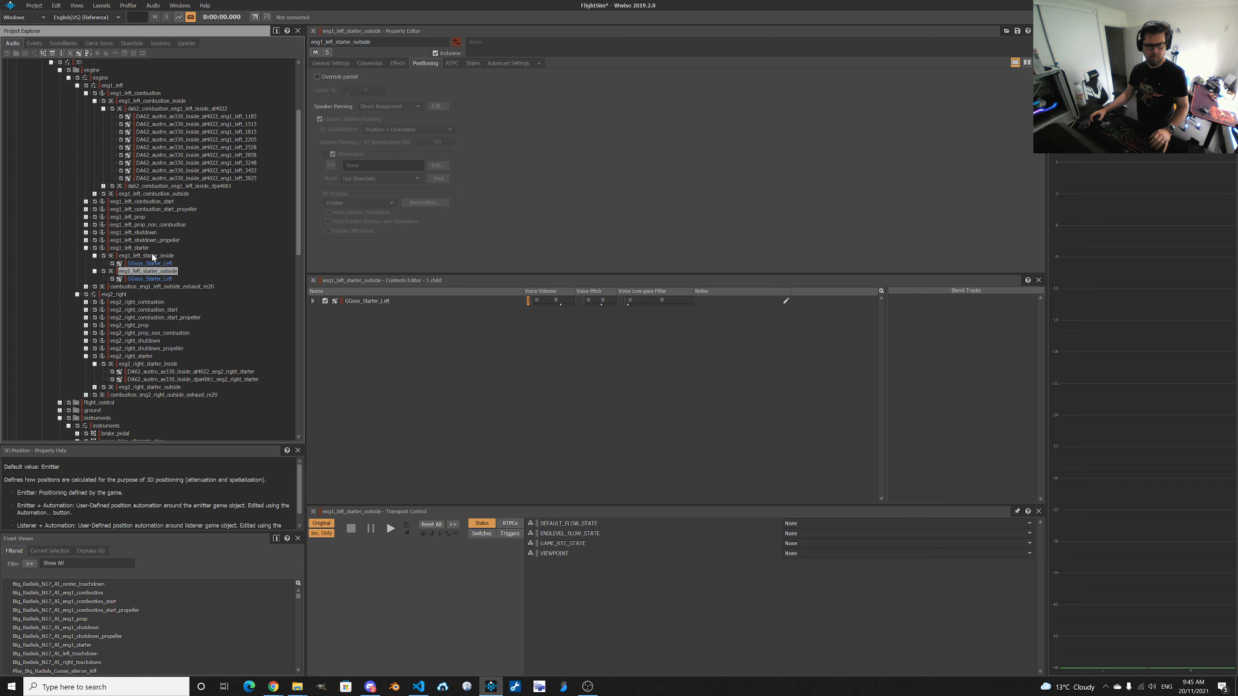
# Review the RTPC curves of the inside GGoos_Starter_Left, eng1_left_combustion_inside and its at4022 combustion container.
pyautogui.click(153, 256)
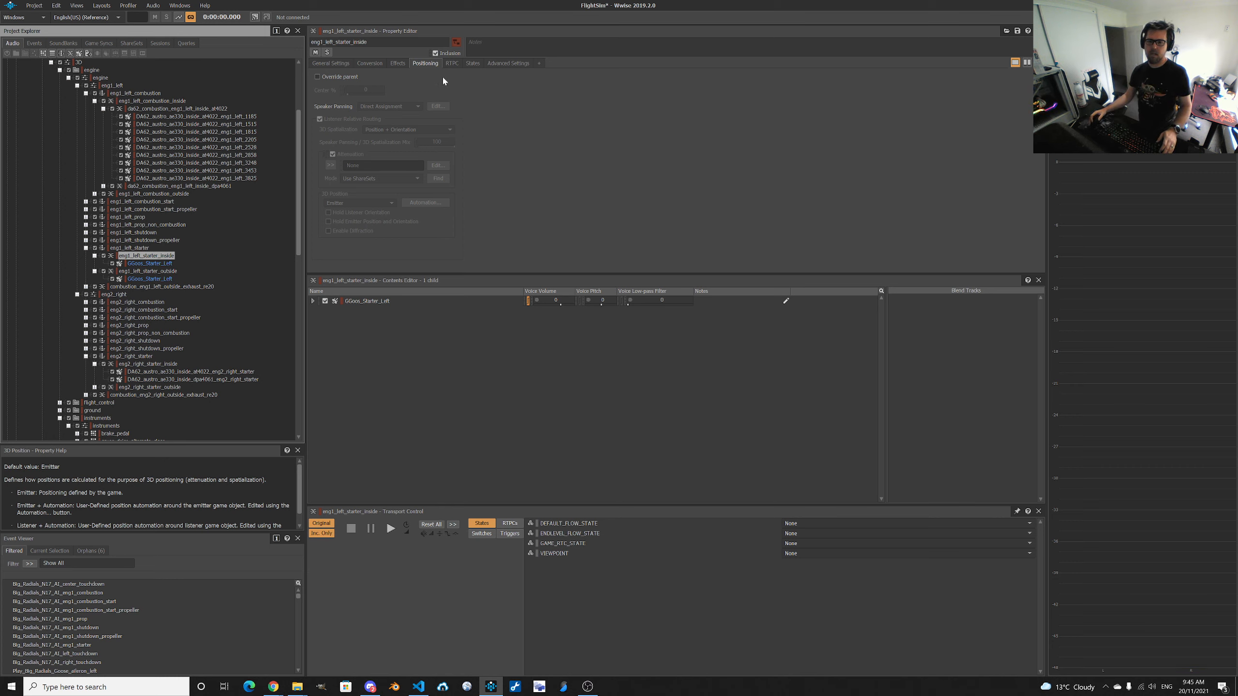
pyautogui.click(150, 264)
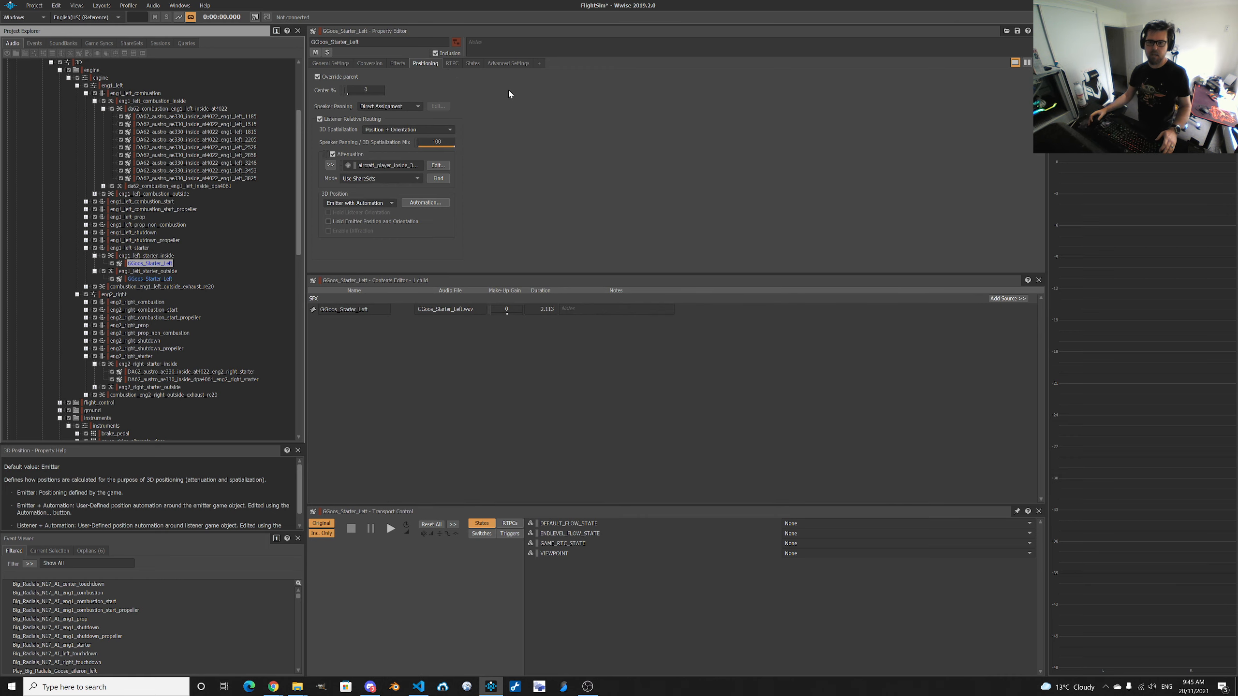
pyautogui.click(452, 64)
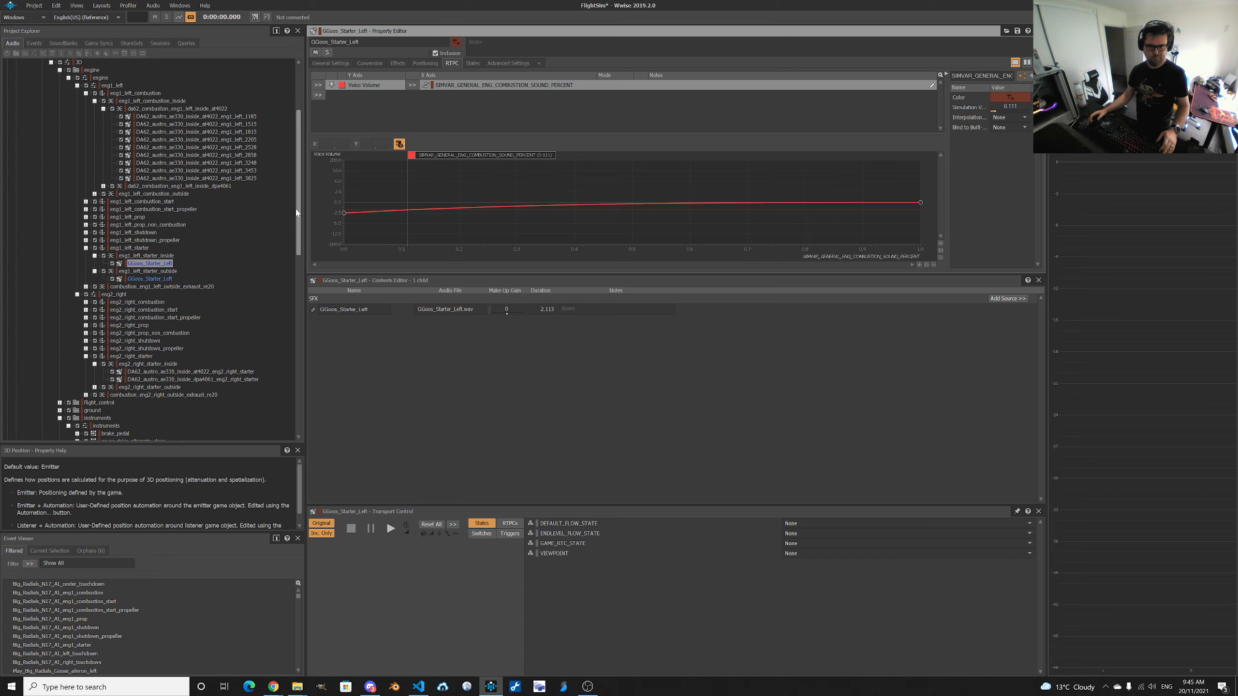
pyautogui.scroll(5, 196, 198)
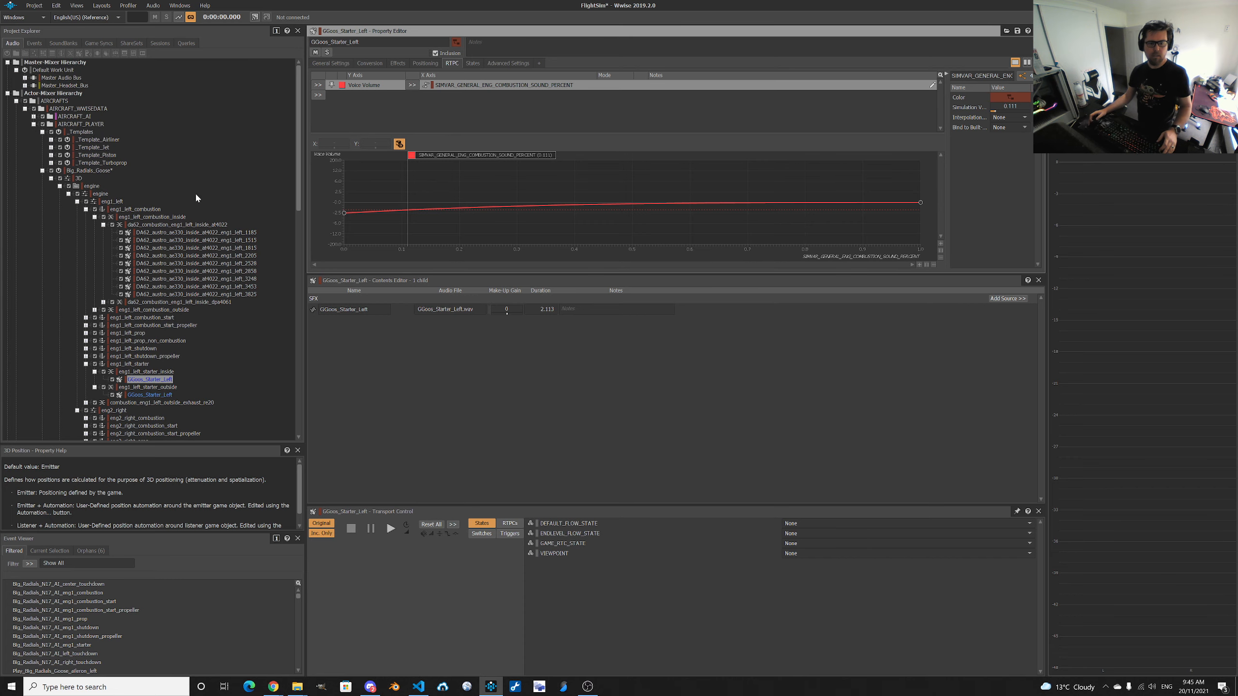
pyautogui.click(162, 218)
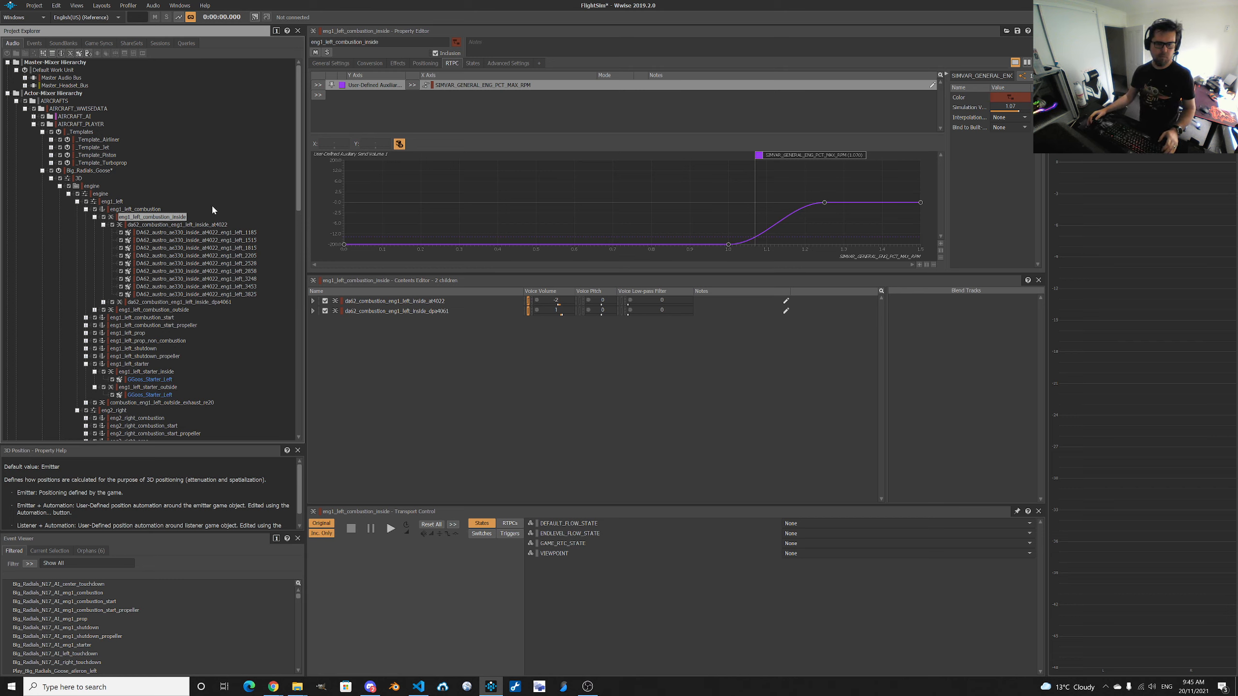
pyautogui.click(147, 227)
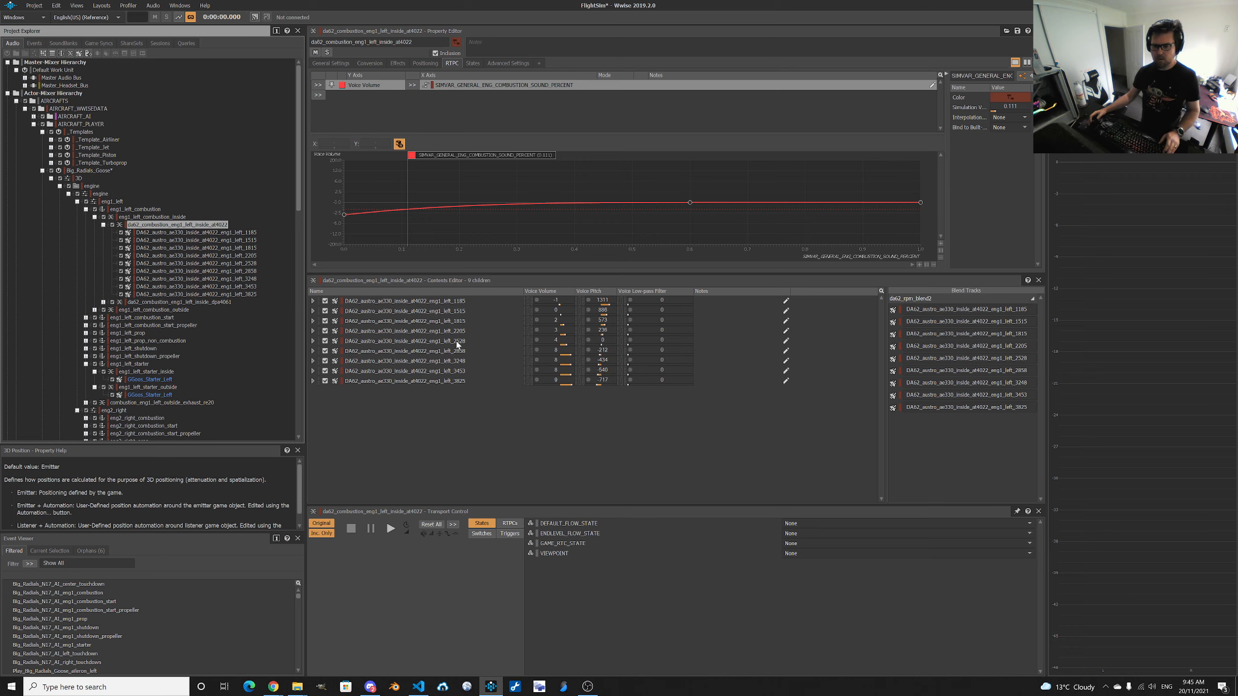
# Switch to SOUND.CFG in Visual Studio Code and find the section that eng1_combustion refers to.
pyautogui.hotkey('alt', 'Tab')
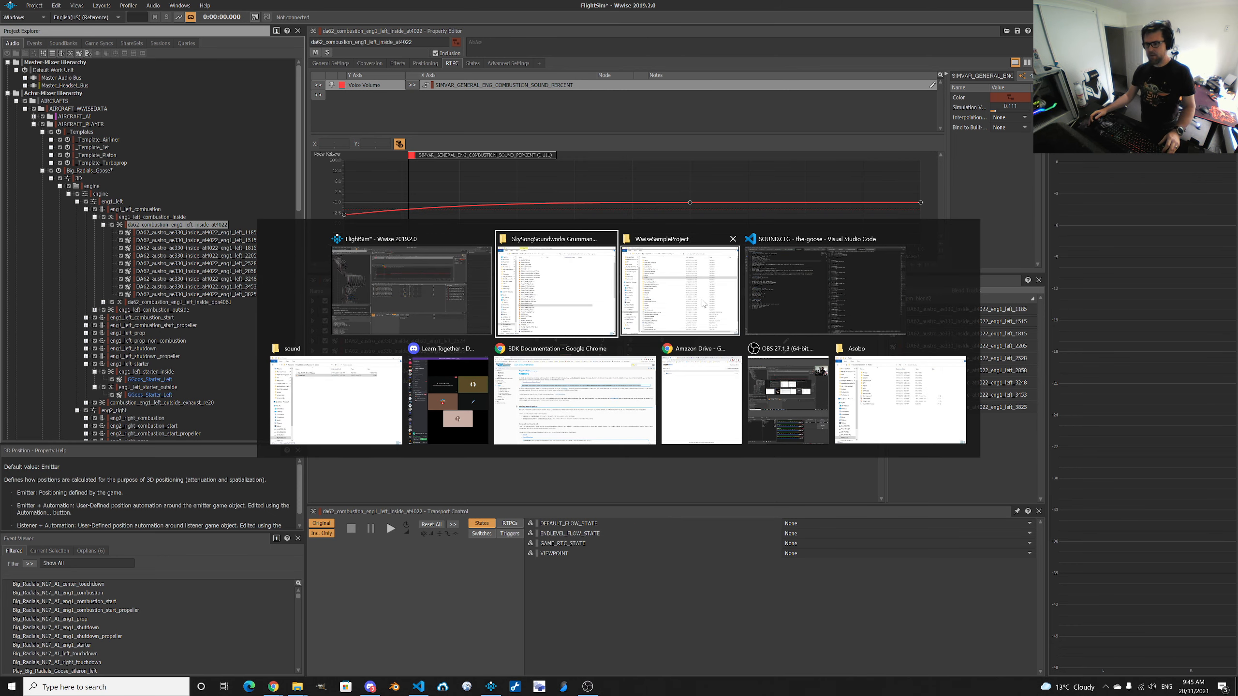
pyautogui.click(818, 292)
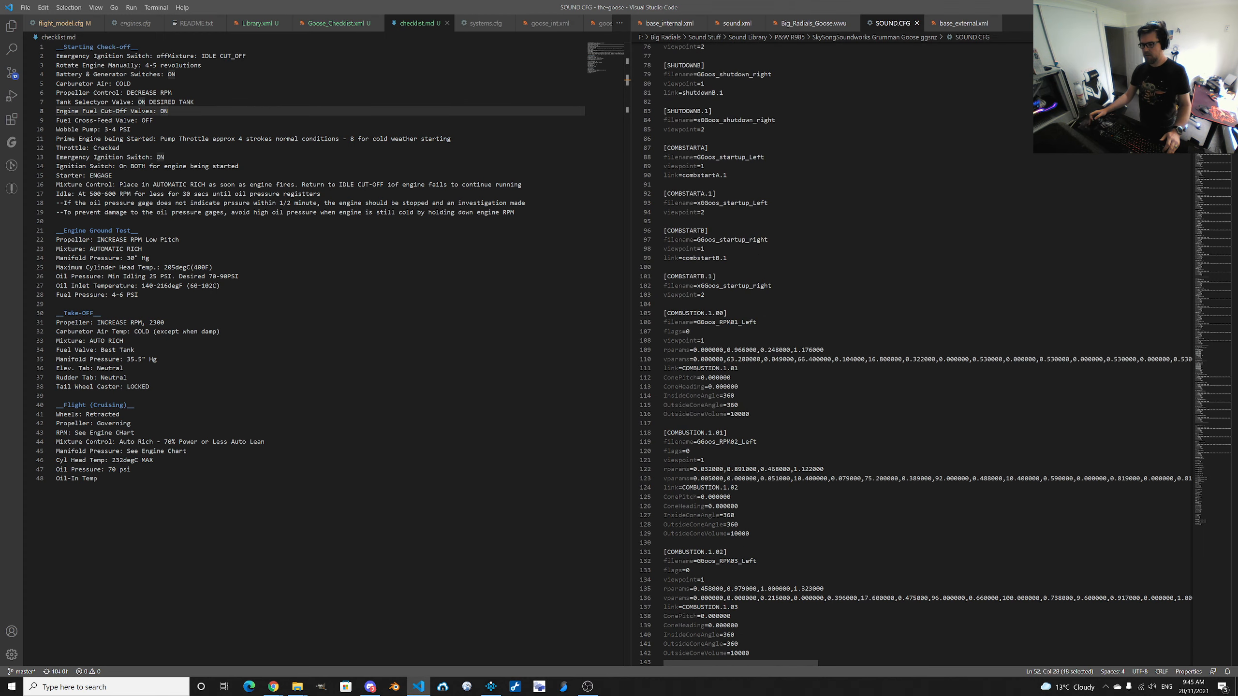
pyautogui.scroll(14, 911, 351)
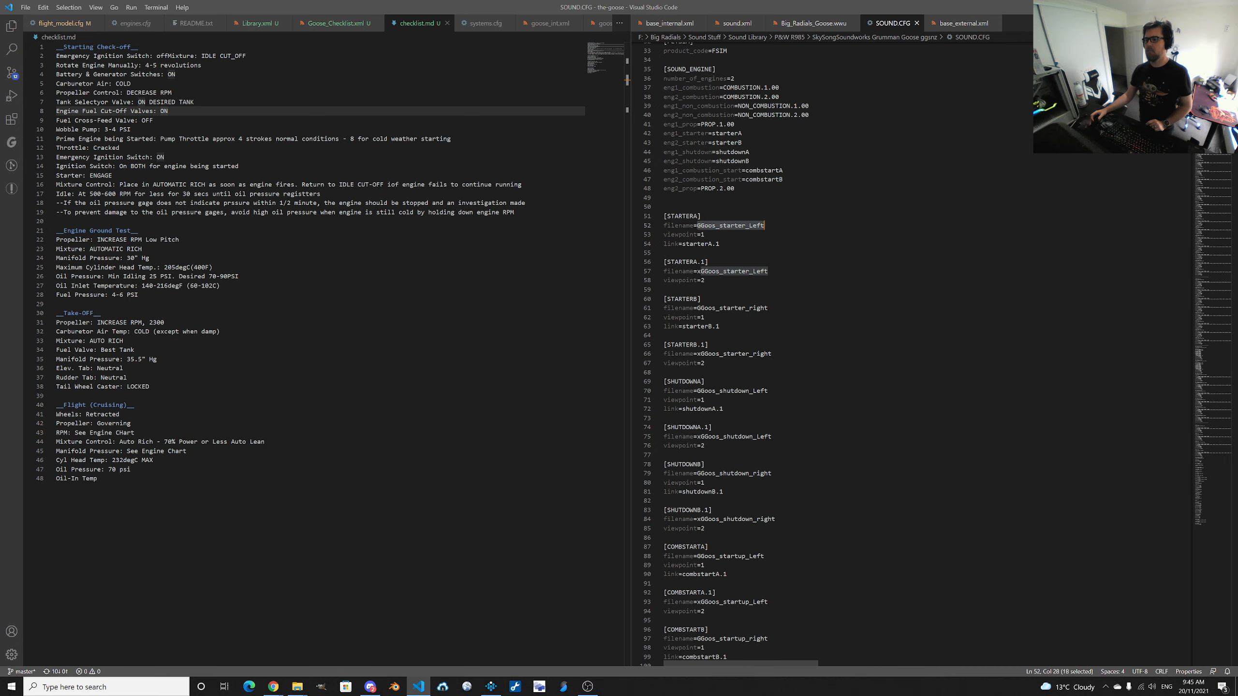
pyautogui.doubleClick(692, 88)
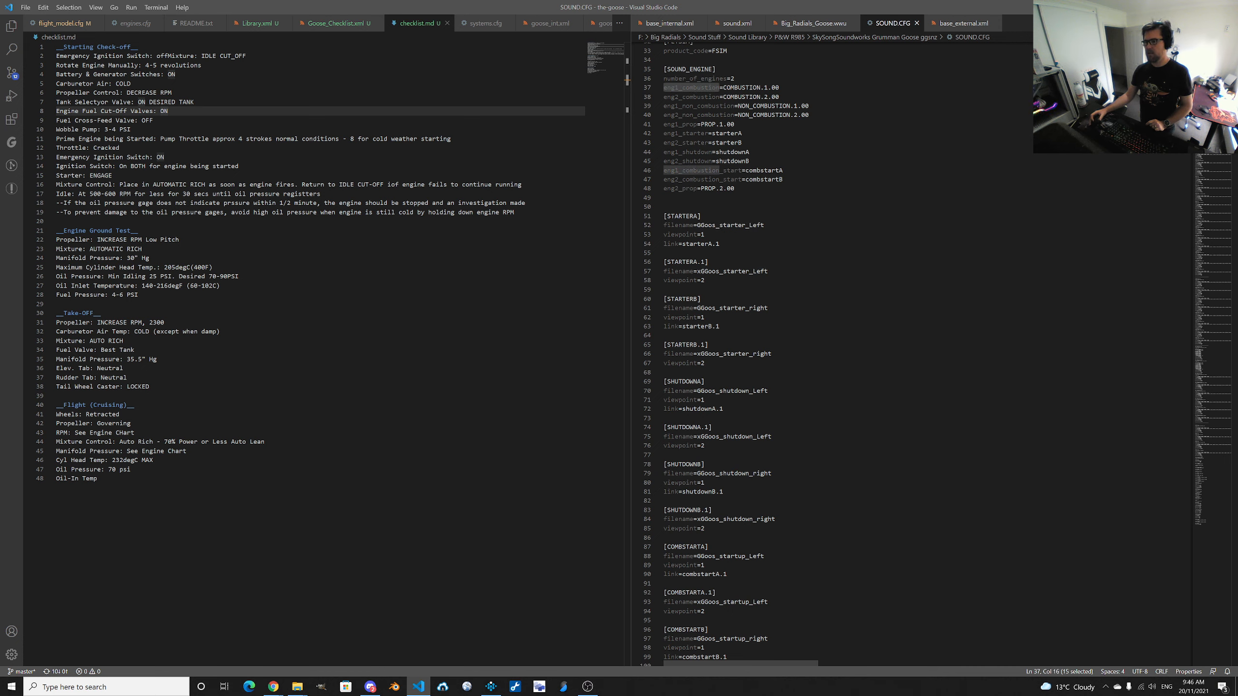
pyautogui.moveTo(724, 88); pyautogui.dragTo(780, 88)
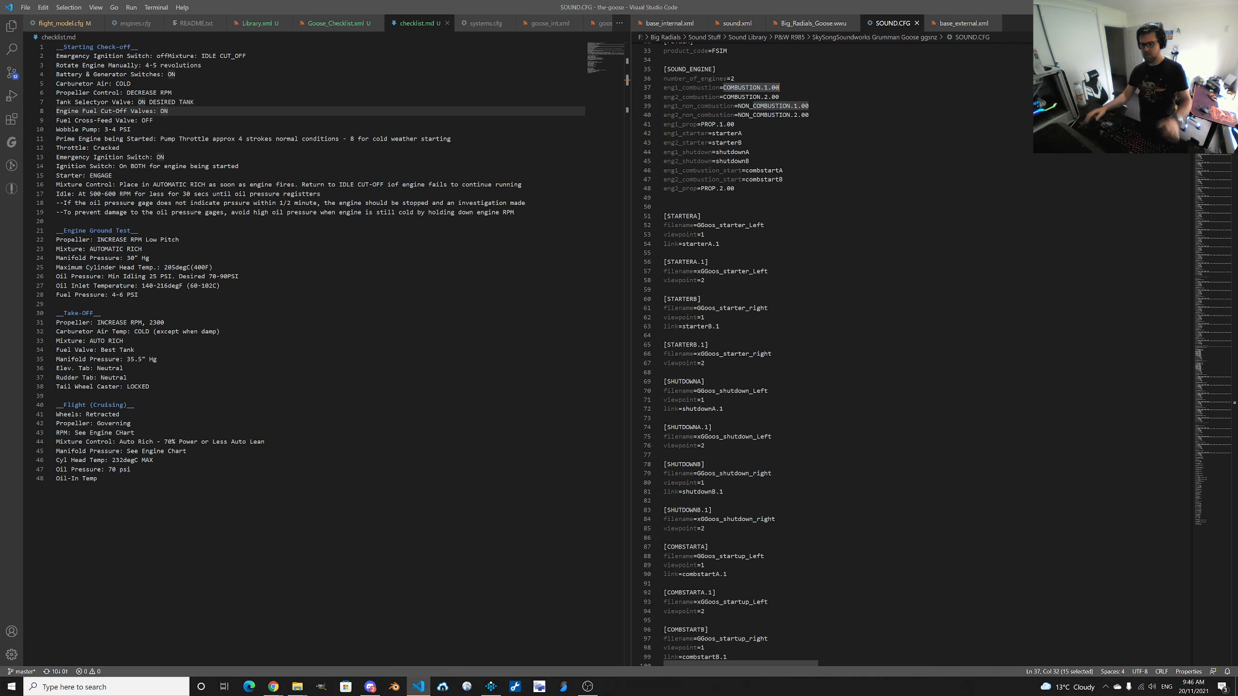
# Examine the left engine's COMBUSTION.1.00 to COMBUSTION.1.03 sections in SOUND.CFG for their filenames, rparams, vparams and links.
pyautogui.scroll(-10, 828, 351)
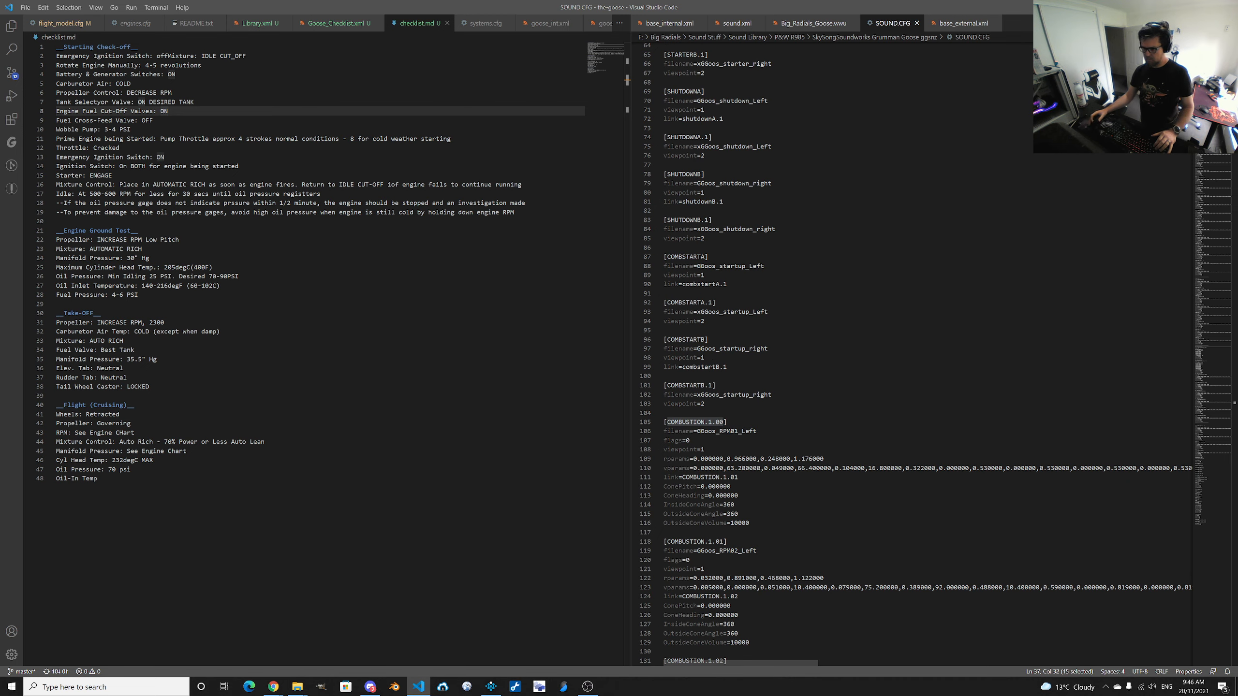
pyautogui.doubleClick(727, 431)
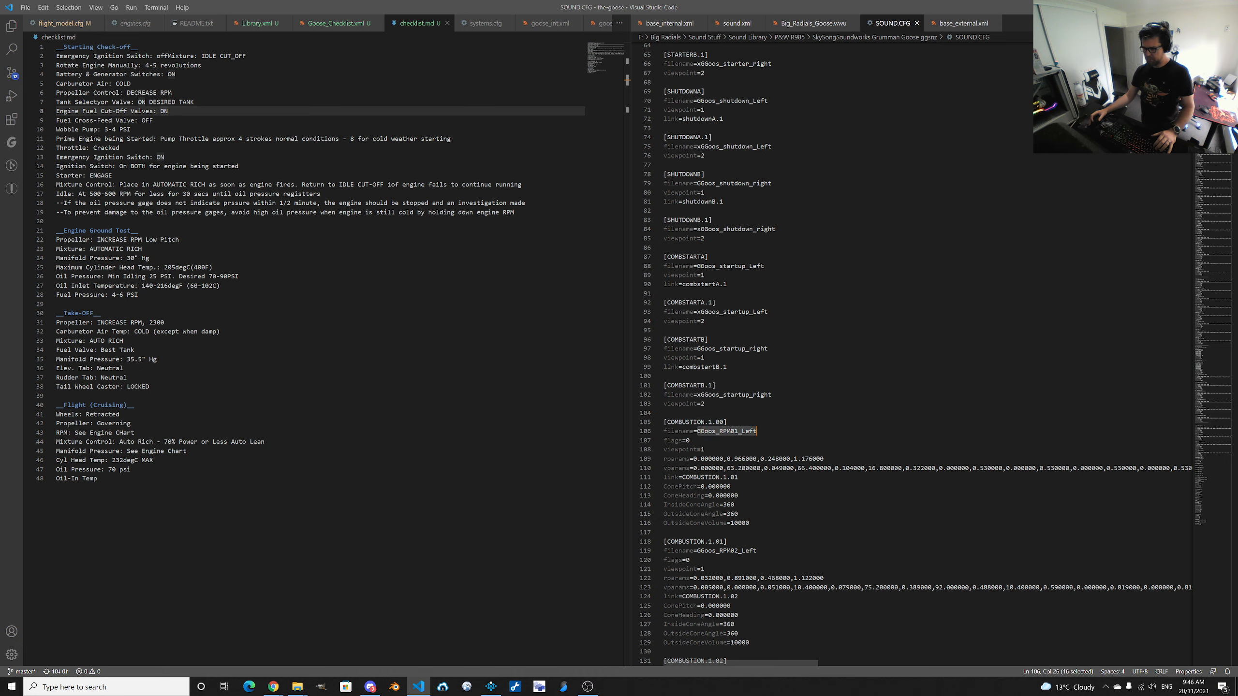
pyautogui.click(671, 459)
pyautogui.click(671, 468)
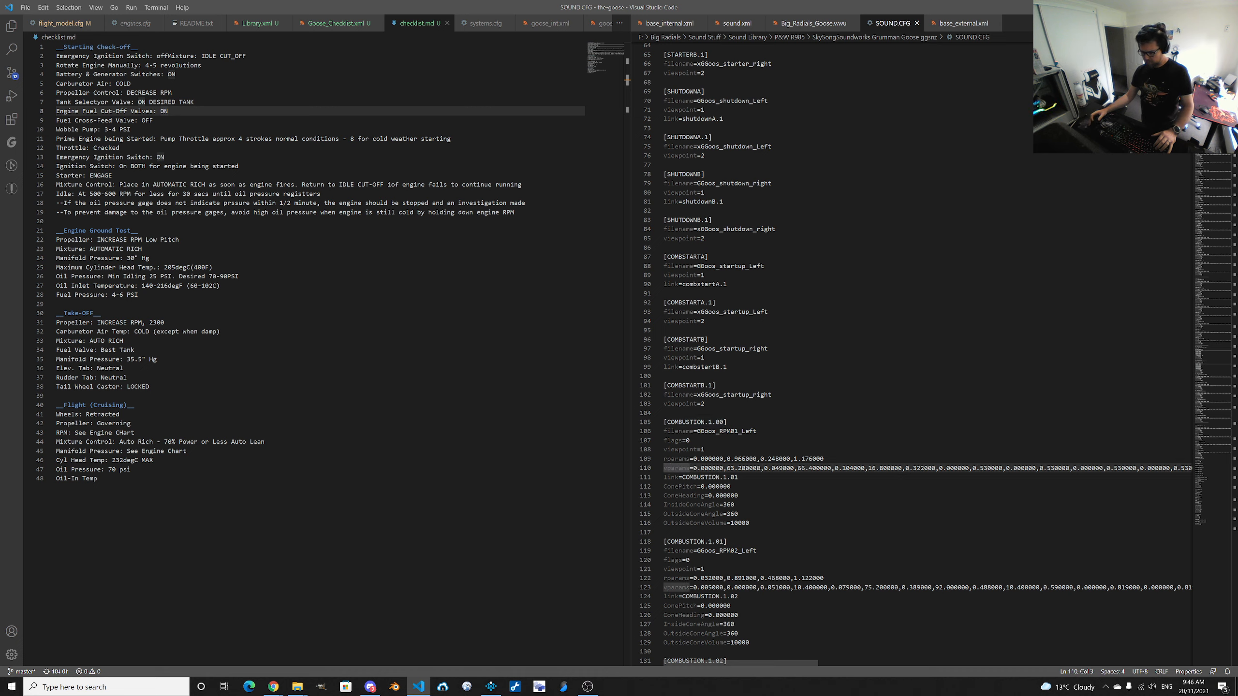
pyautogui.doubleClick(671, 478)
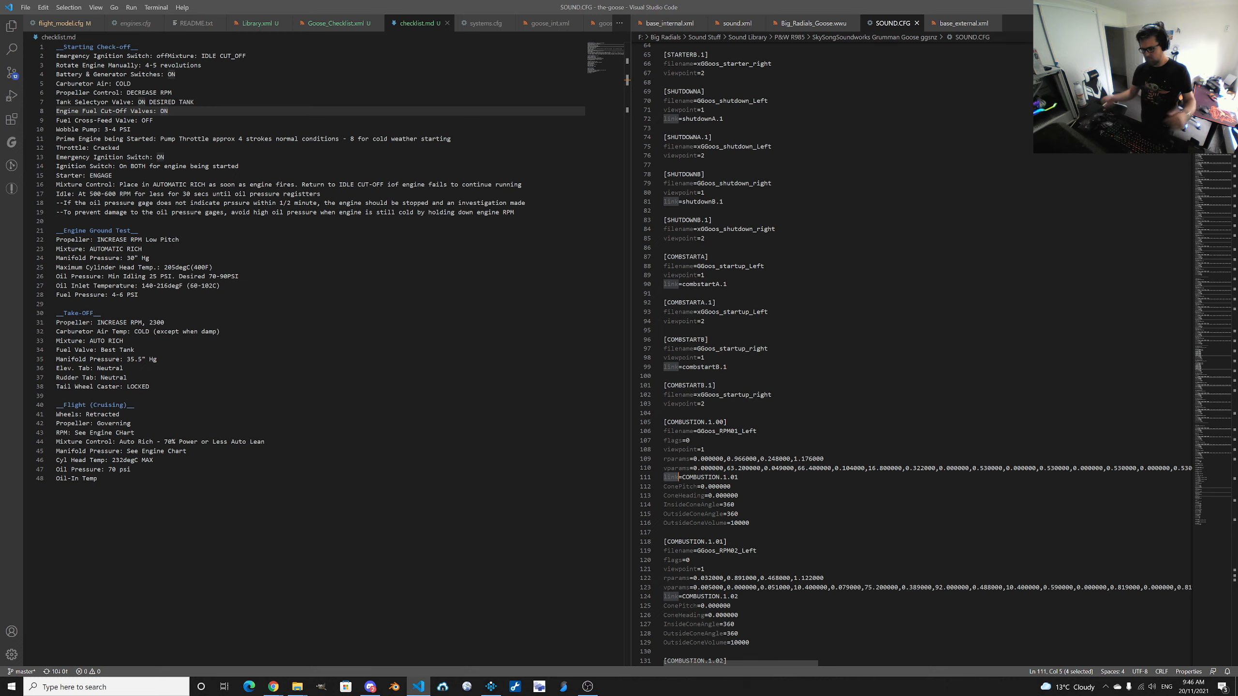
pyautogui.scroll(-8, 916, 354)
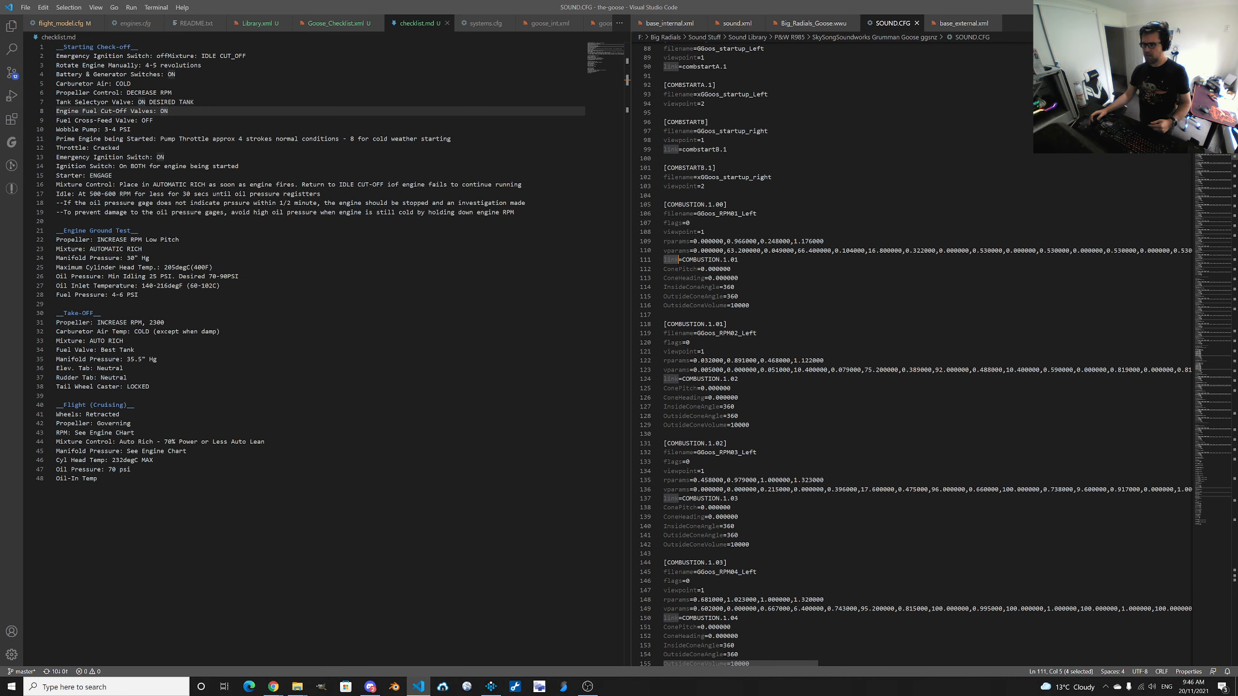
pyautogui.click(735, 214)
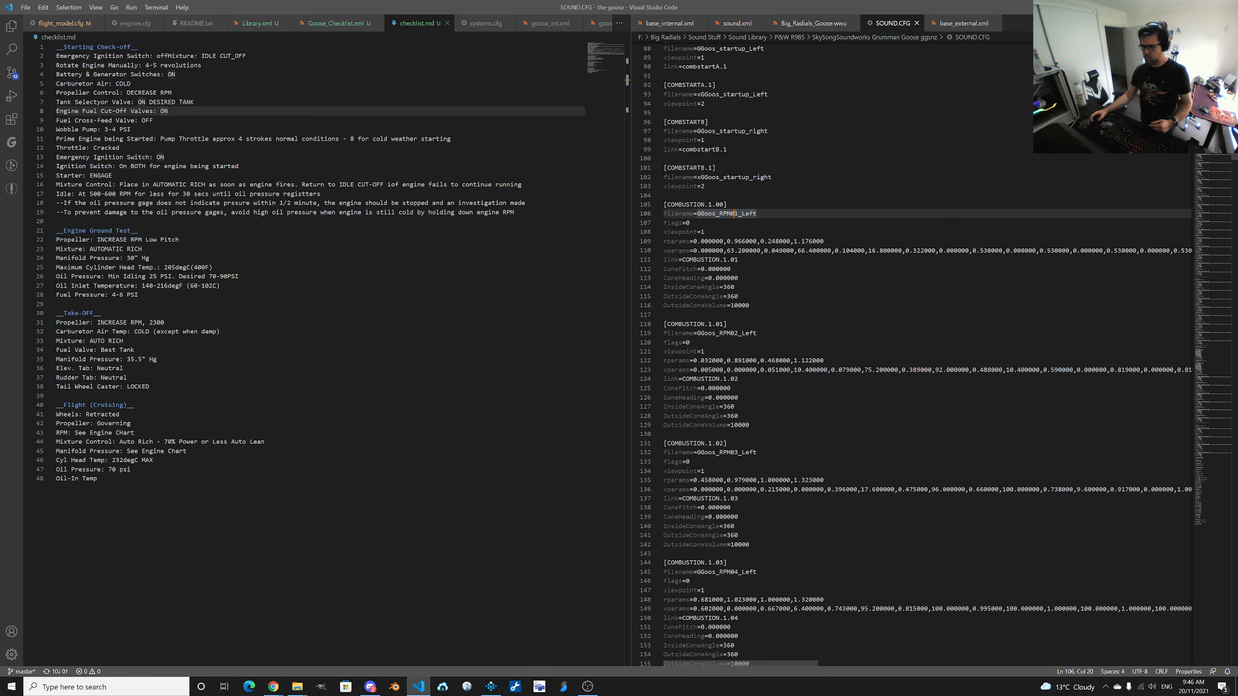
pyautogui.scroll(-8, 916, 354)
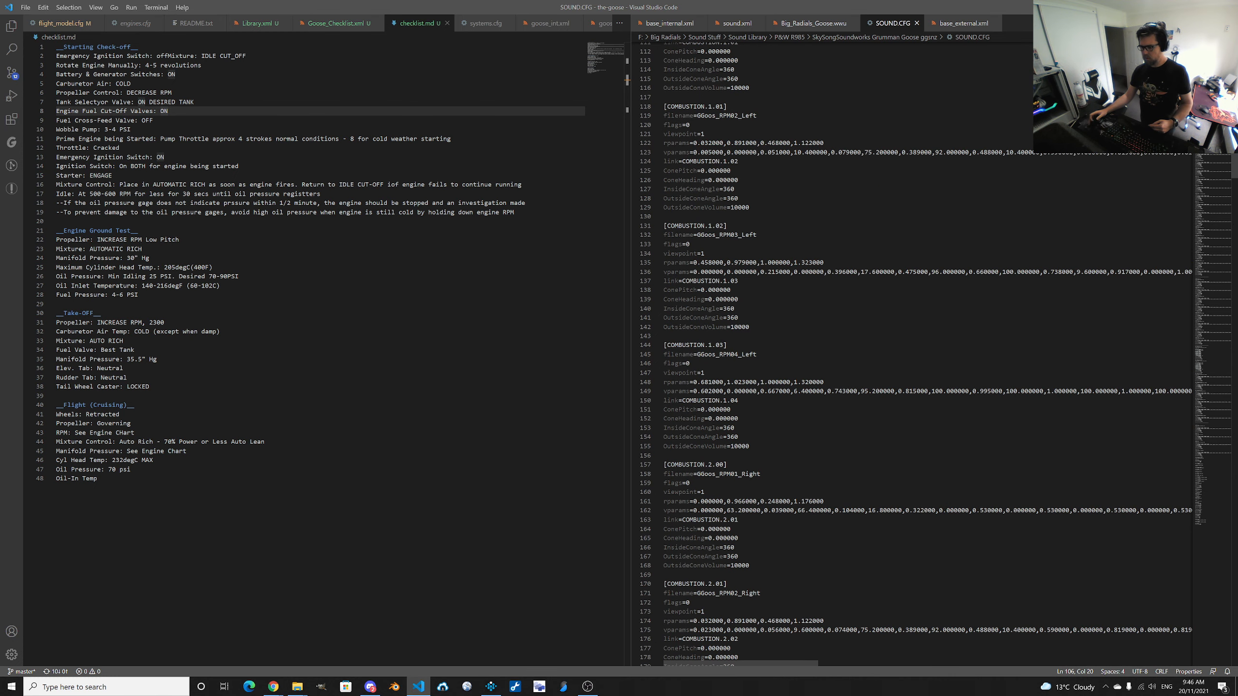
pyautogui.scroll(2, 917, 354)
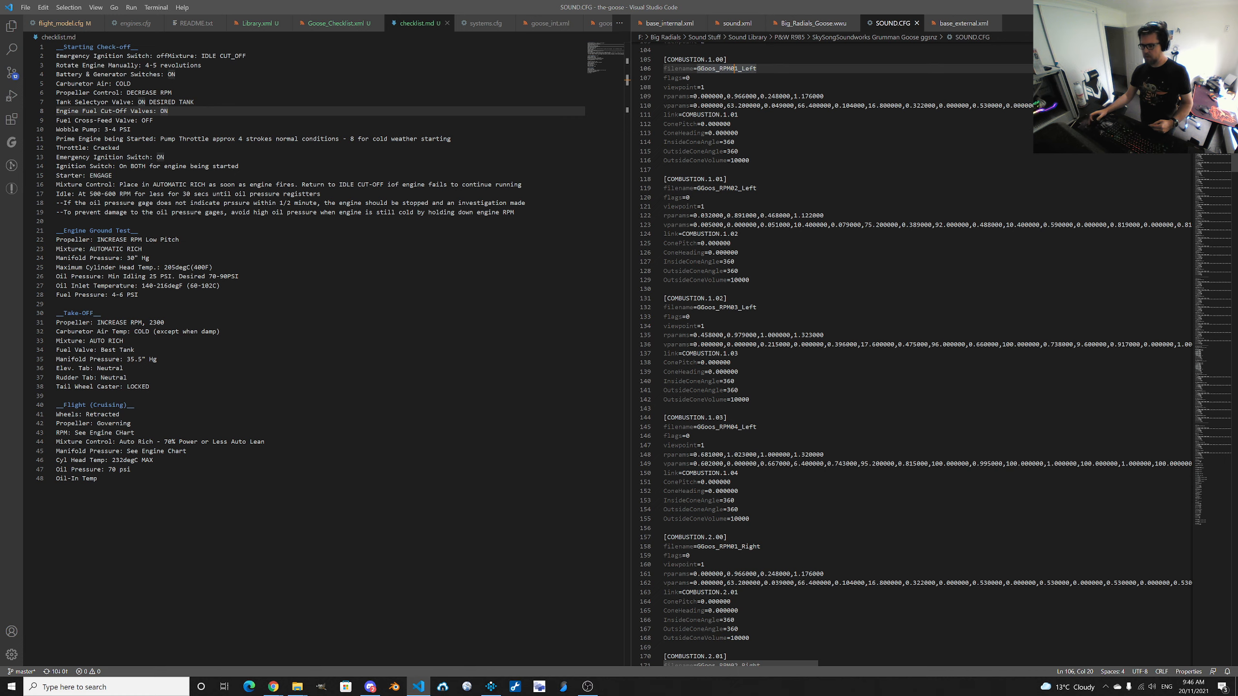
pyautogui.scroll(3, 916, 354)
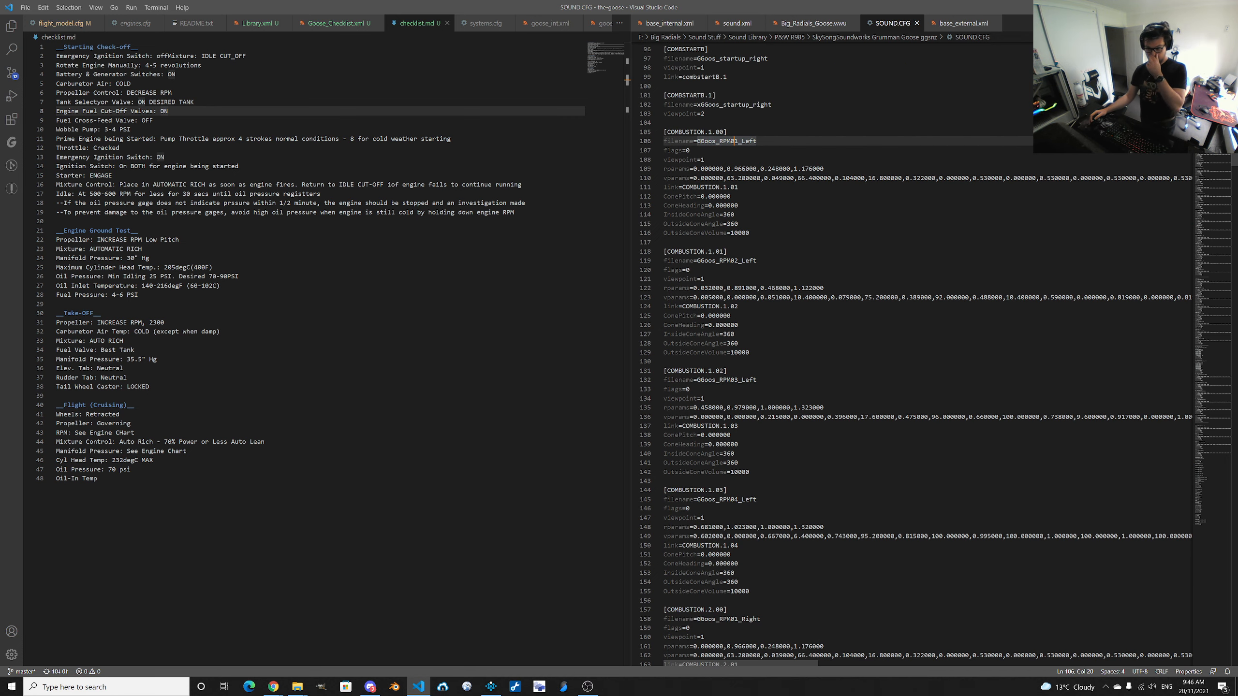
pyautogui.moveTo(297, 689)
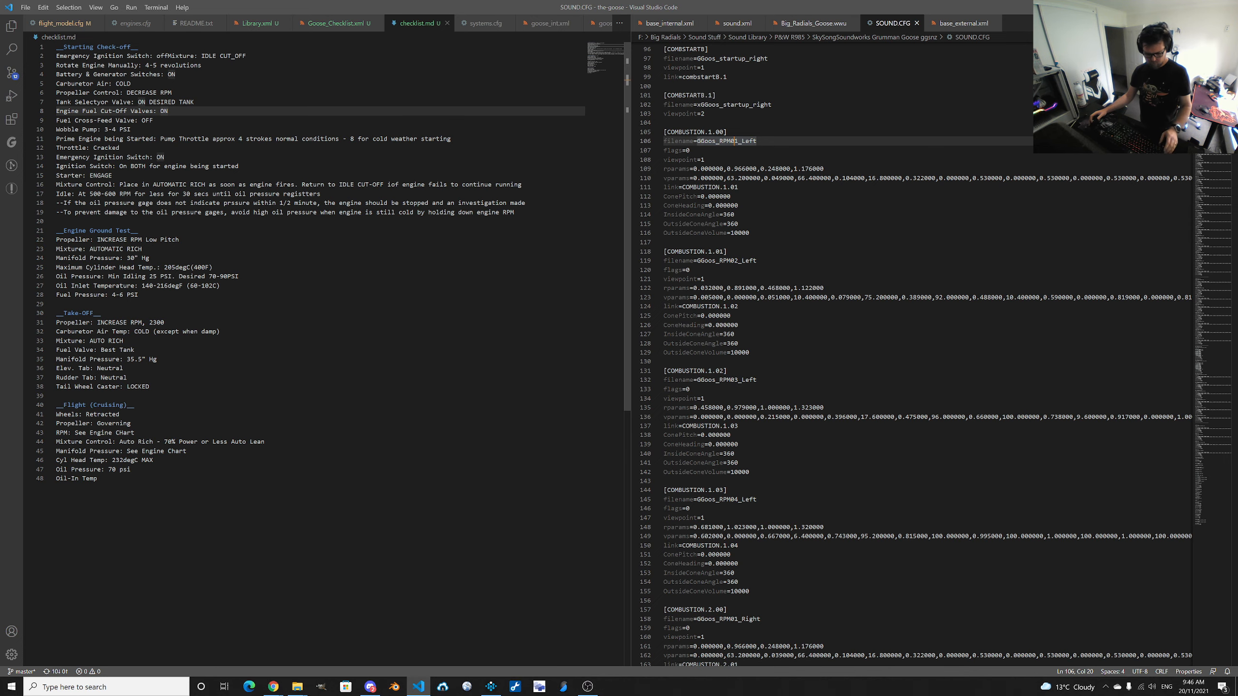
# Import GGoos_RPM01_Left.wav to GGoos_RPM04_Left.wav from the Grumman Goose sound folder into Wwise's da62_combustion_eng1_left_inside_at4022 container as Sound SFX objects.
pyautogui.click(491, 687)
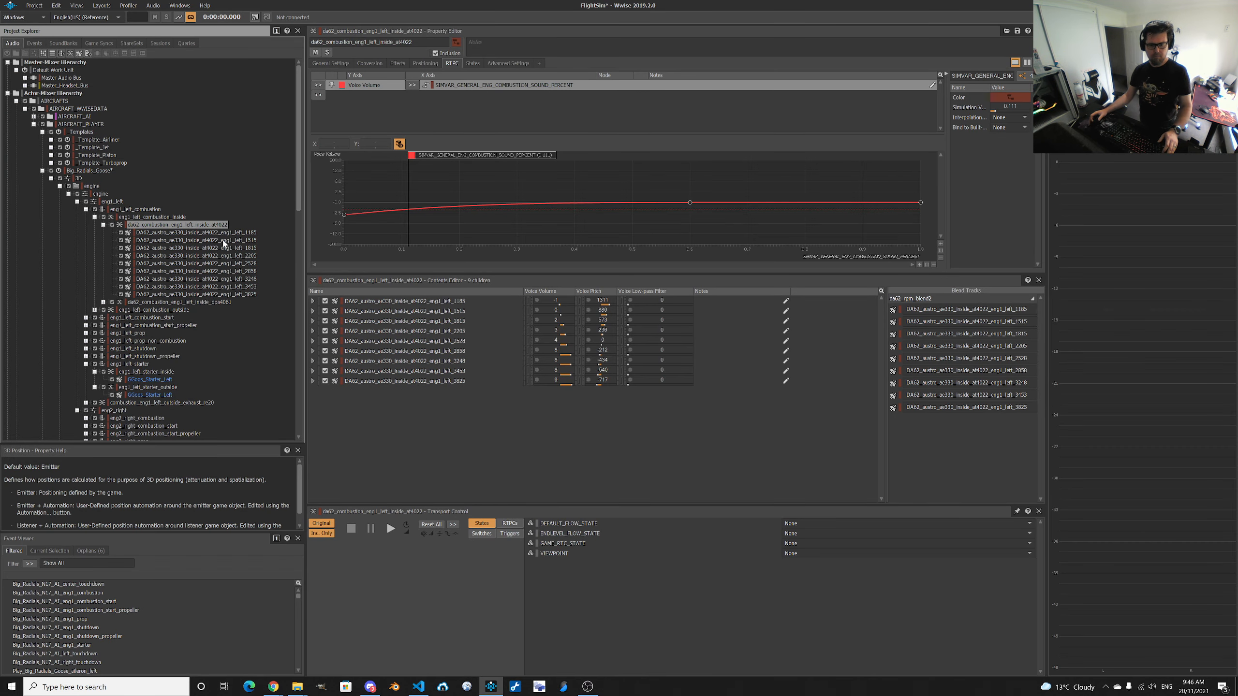
pyautogui.hotkey('alt', 'Tab')
pyautogui.hotkey('alt', 'Tab')
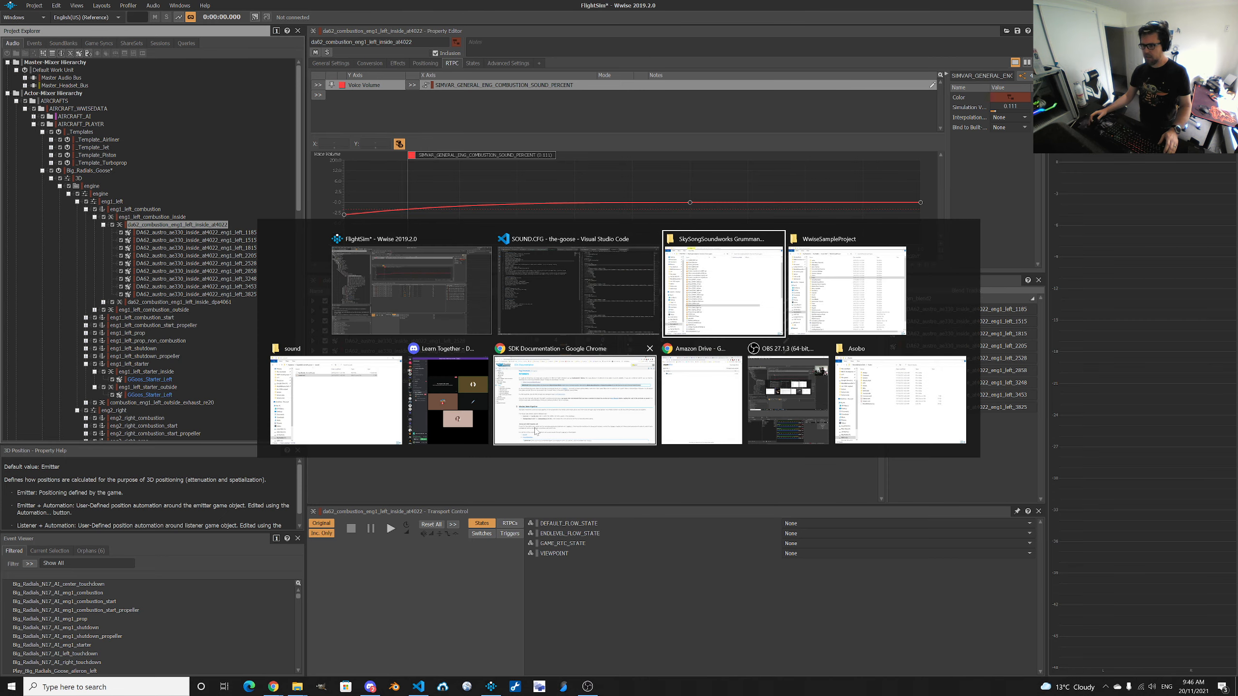
pyautogui.click(702, 322)
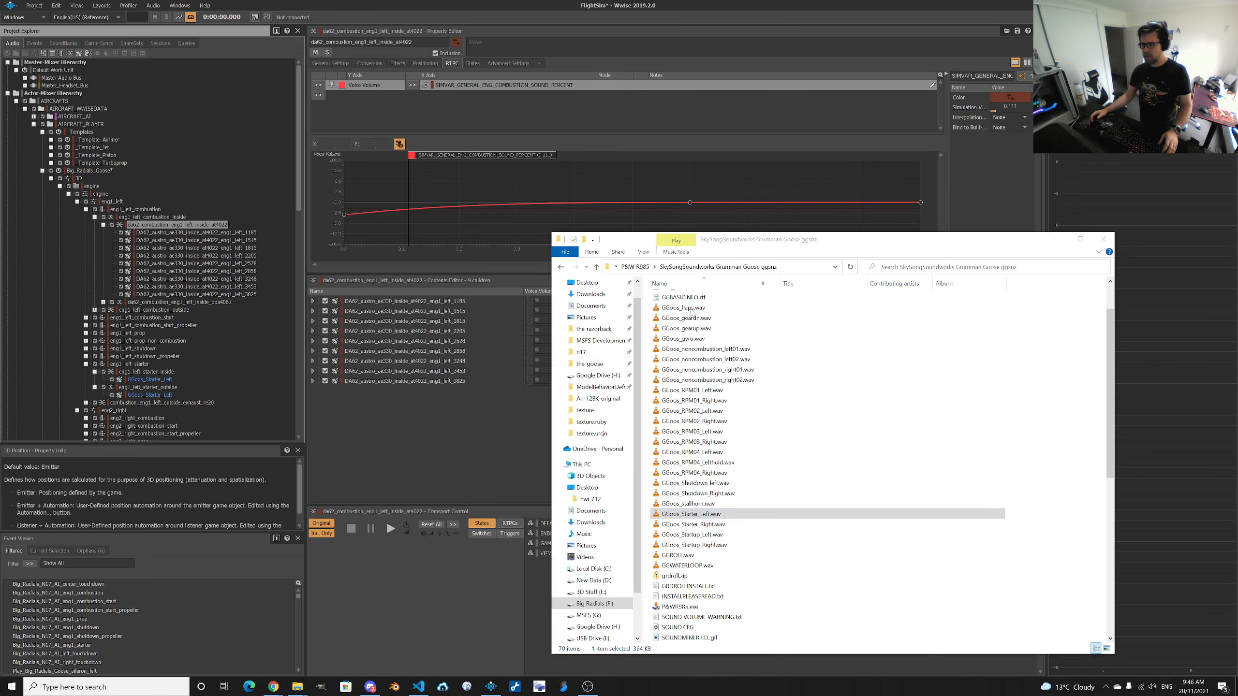
pyautogui.click(741, 393)
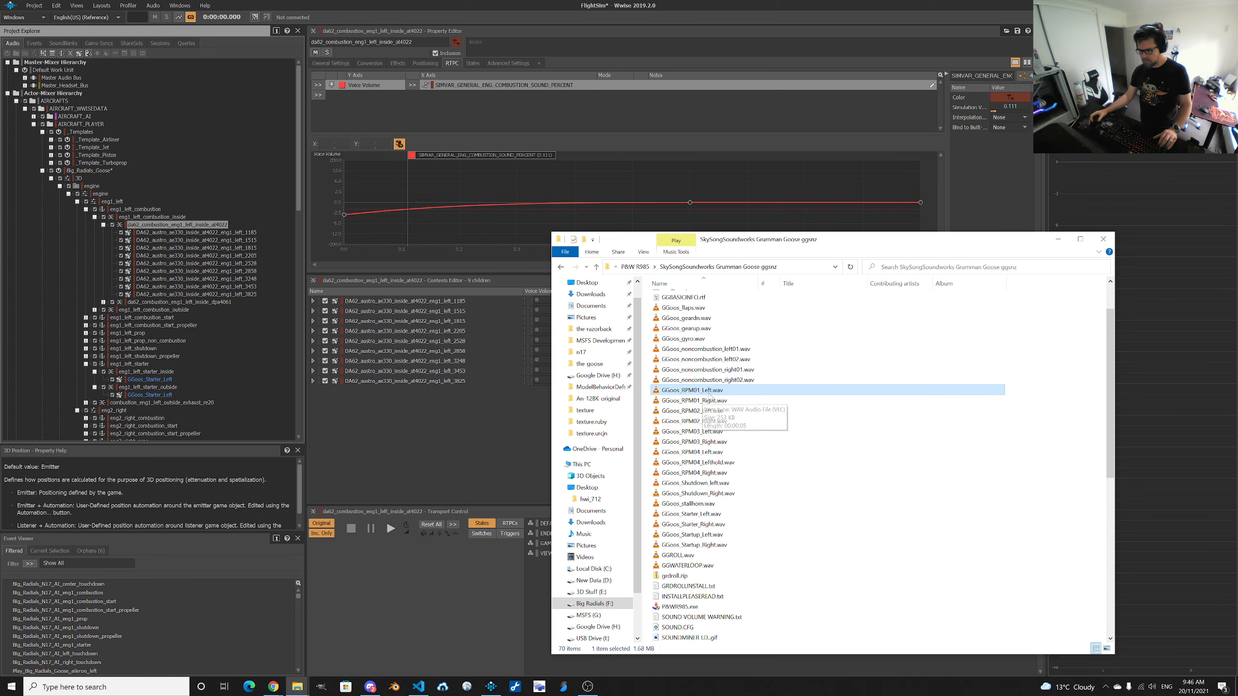
pyautogui.keyDown('ctrl'); pyautogui.click(723, 410); pyautogui.keyUp('ctrl')
pyautogui.keyDown('ctrl'); pyautogui.click(723, 432); pyautogui.keyUp('ctrl')
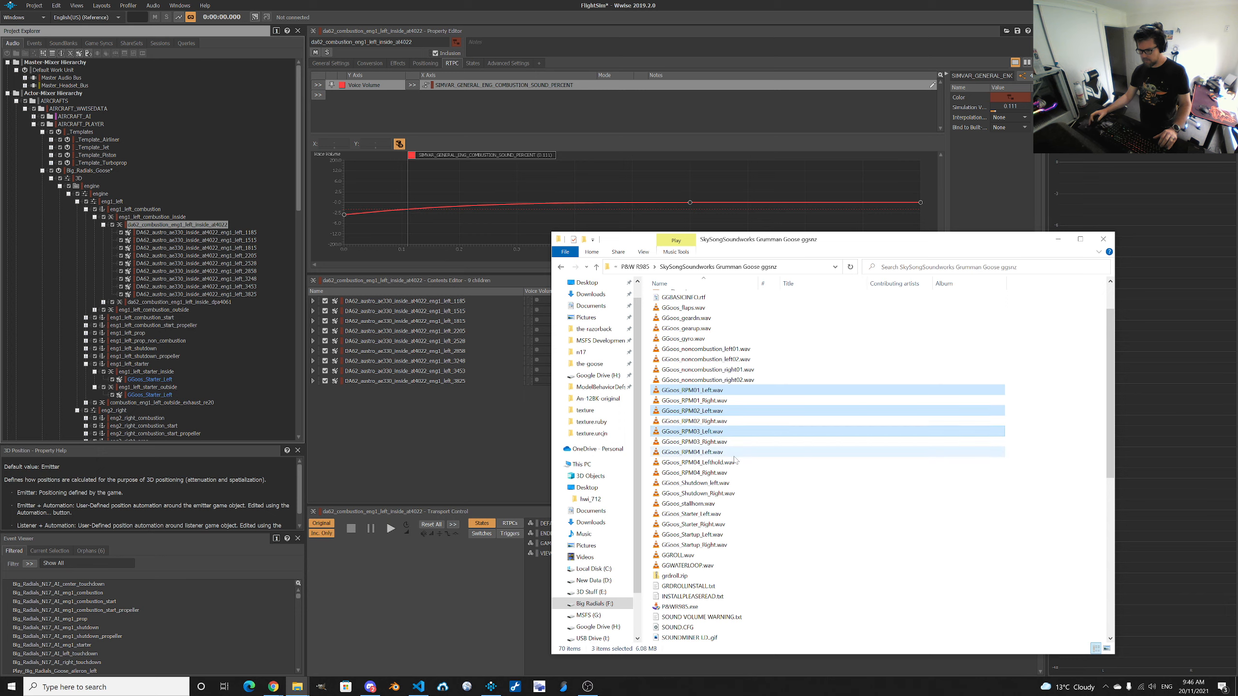
pyautogui.keyDown('ctrl'); pyautogui.click(734, 457); pyautogui.keyUp('ctrl')
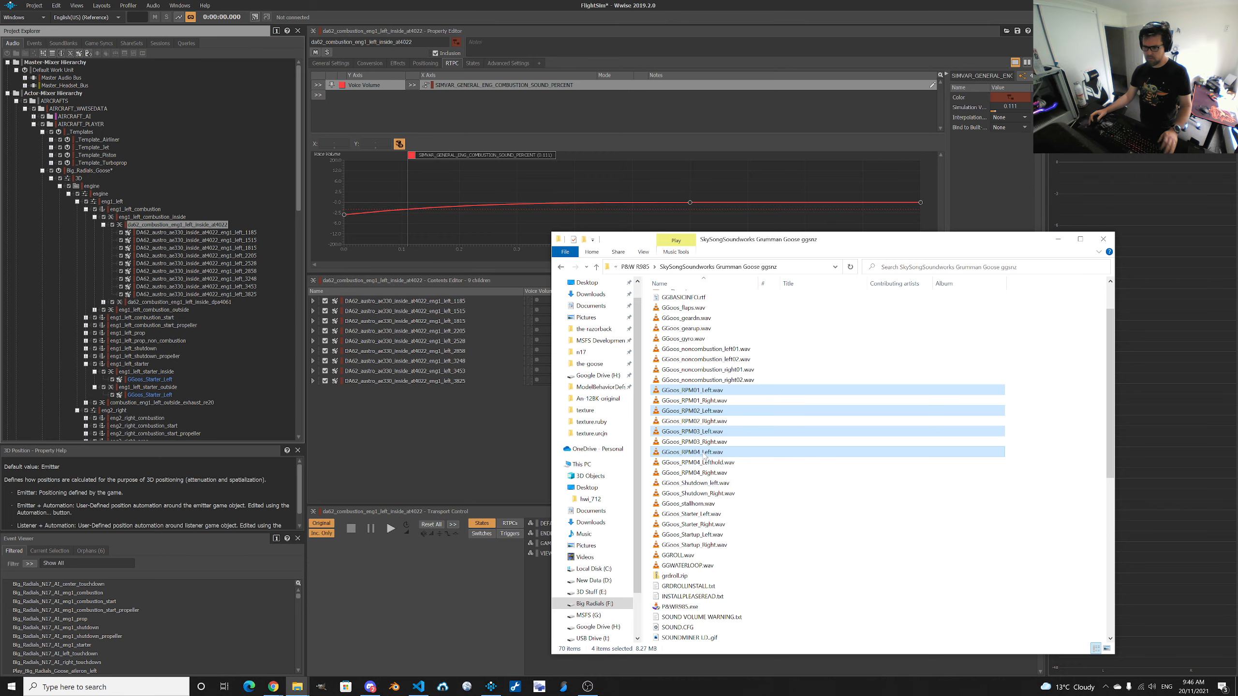
pyautogui.moveTo(708, 458); pyautogui.dragTo(190, 226)
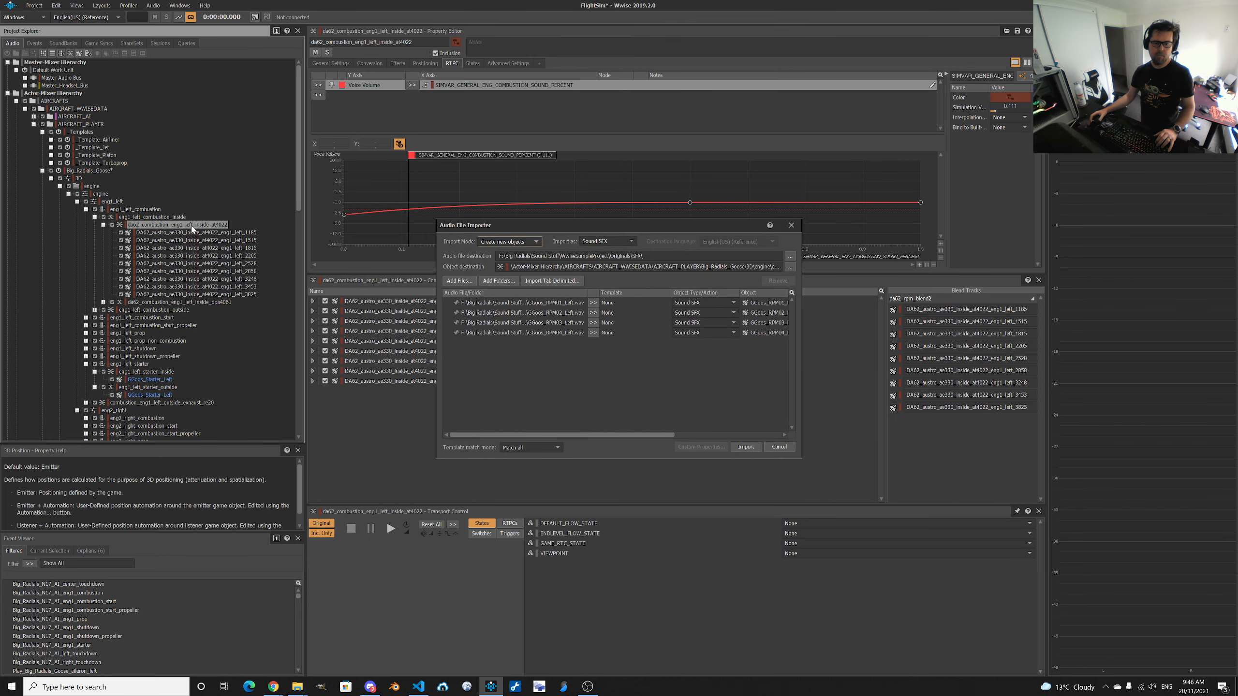
pyautogui.click(741, 447)
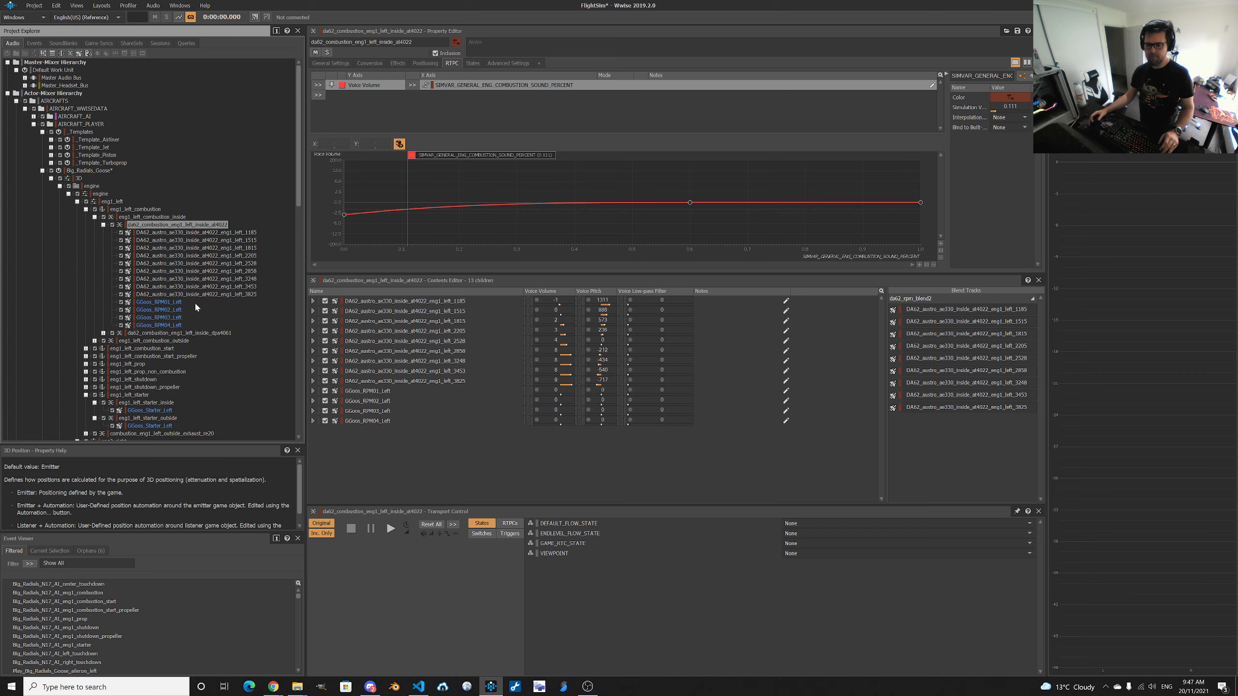
# Remove the da62_ prefix from the name of the da62_combustion_eng1_left_inside_at4022 container.
pyautogui.click(380, 392)
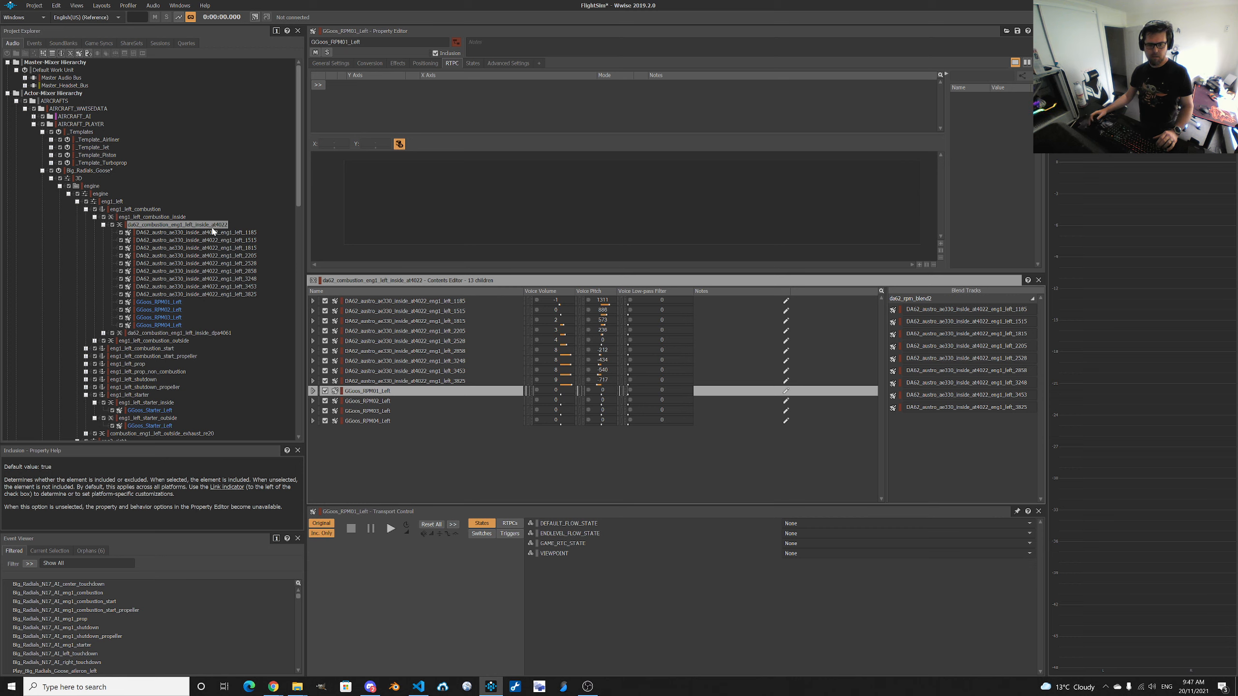
pyautogui.click(145, 227)
pyautogui.press('F2')
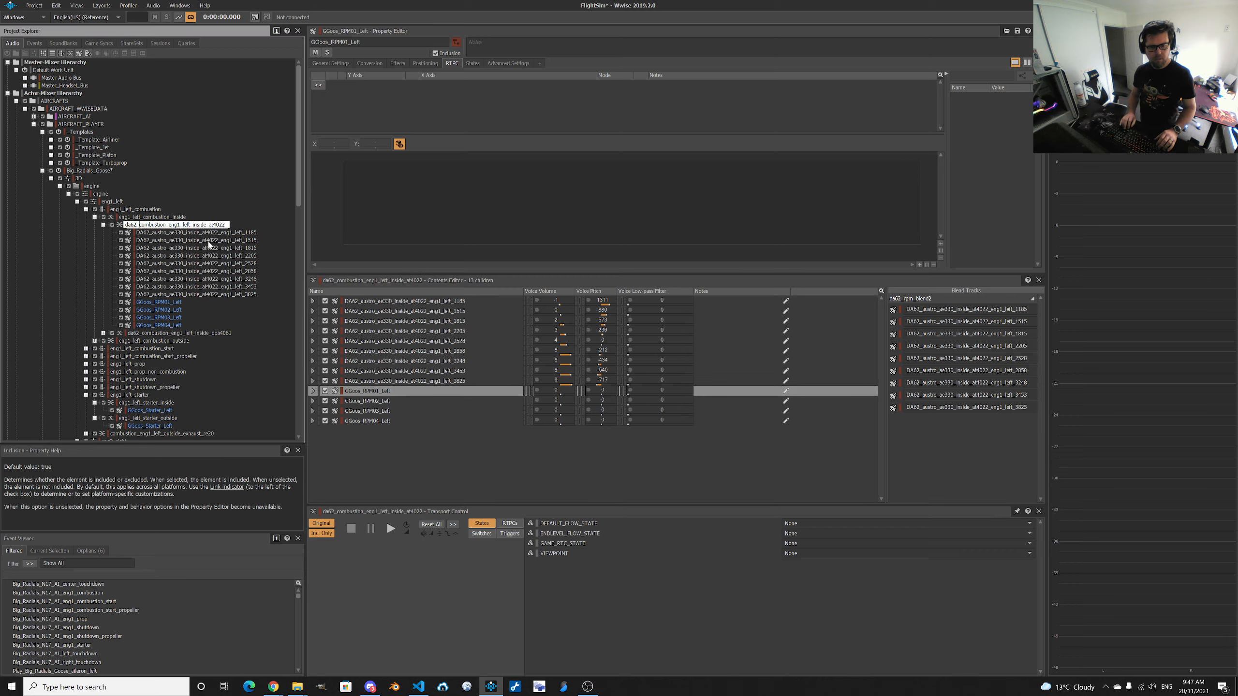
pyautogui.press('Home')
pyautogui.press('Delete')
pyautogui.press('Delete')
pyautogui.press('Delete')
pyautogui.press('Delete')
pyautogui.press('Delete')
pyautogui.press('Return')
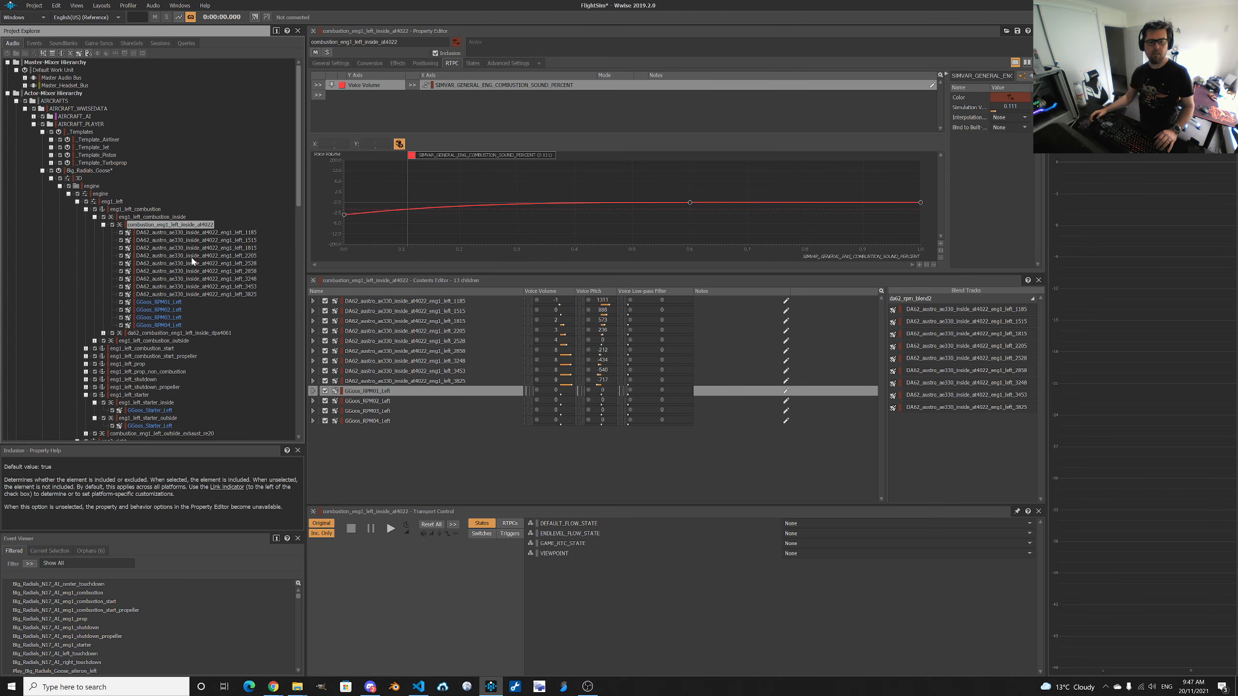
# Remove the _at4022 suffix from the container's name so that it reads combustion_eng1_left_inside.
pyautogui.press('F2')
pyautogui.click(195, 225)
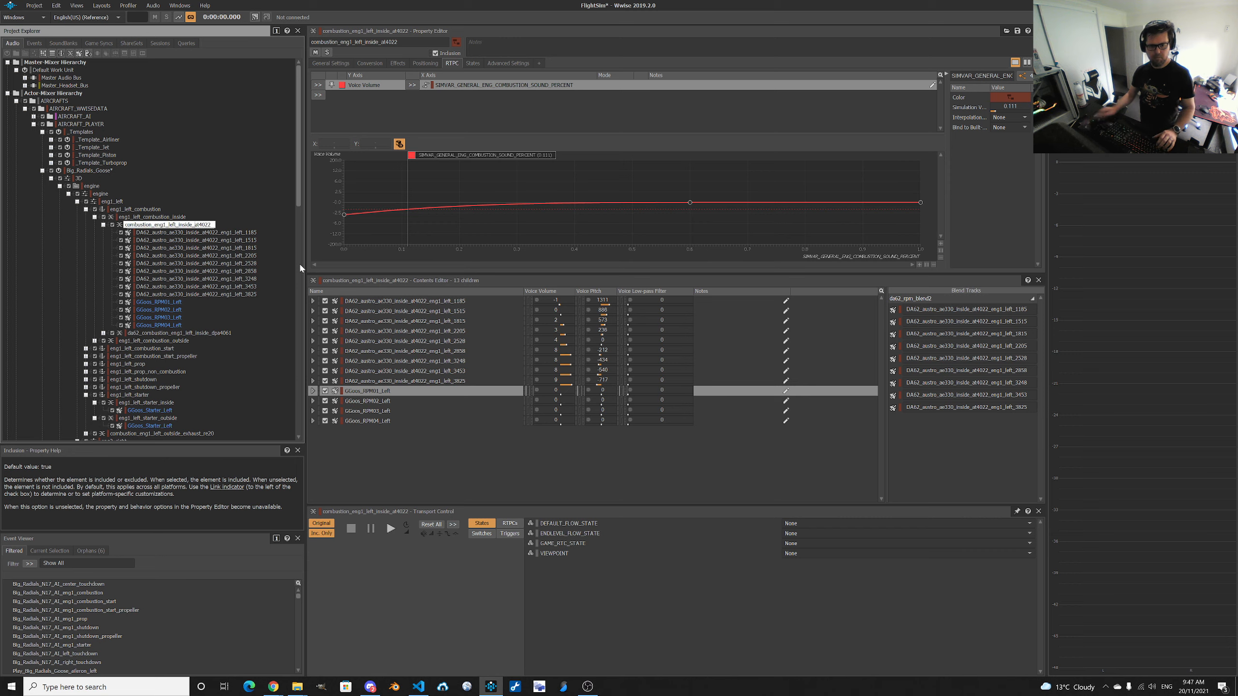
pyautogui.press('BackSpace')
pyautogui.press('BackSpace')
pyautogui.press('BackSpace')
pyautogui.press('BackSpace')
pyautogui.press('BackSpace')
pyautogui.press('BackSpace')
pyautogui.press('BackSpace')
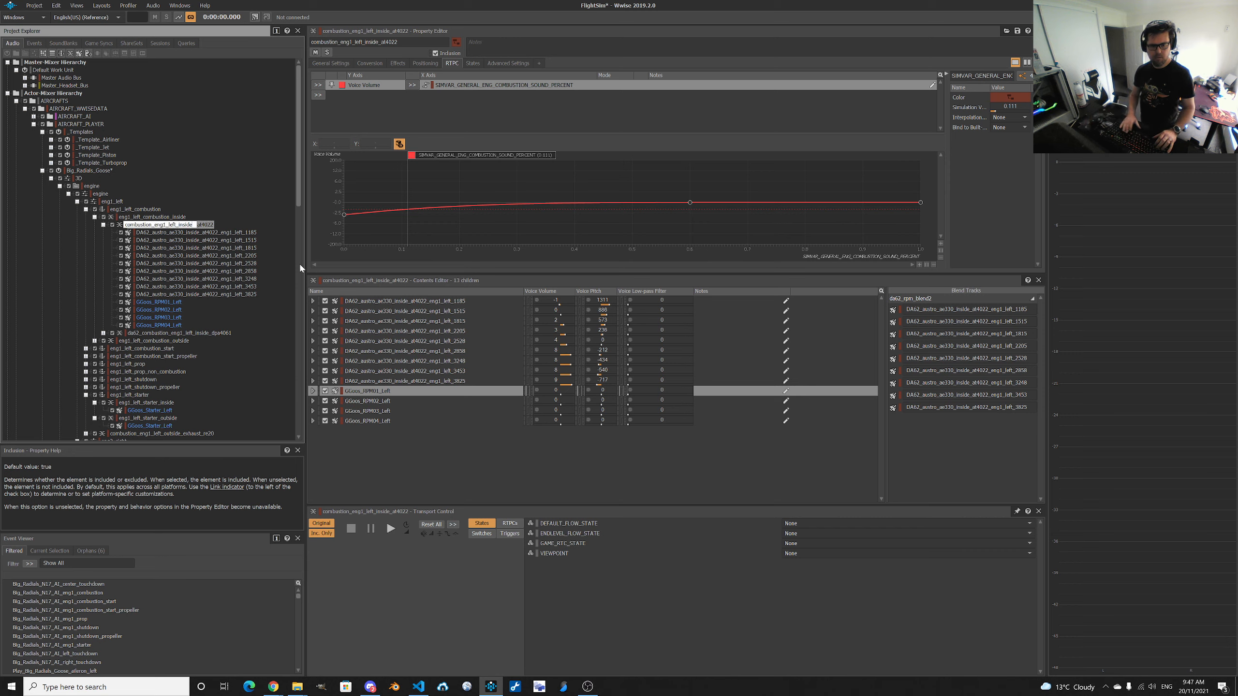
pyautogui.press('Return')
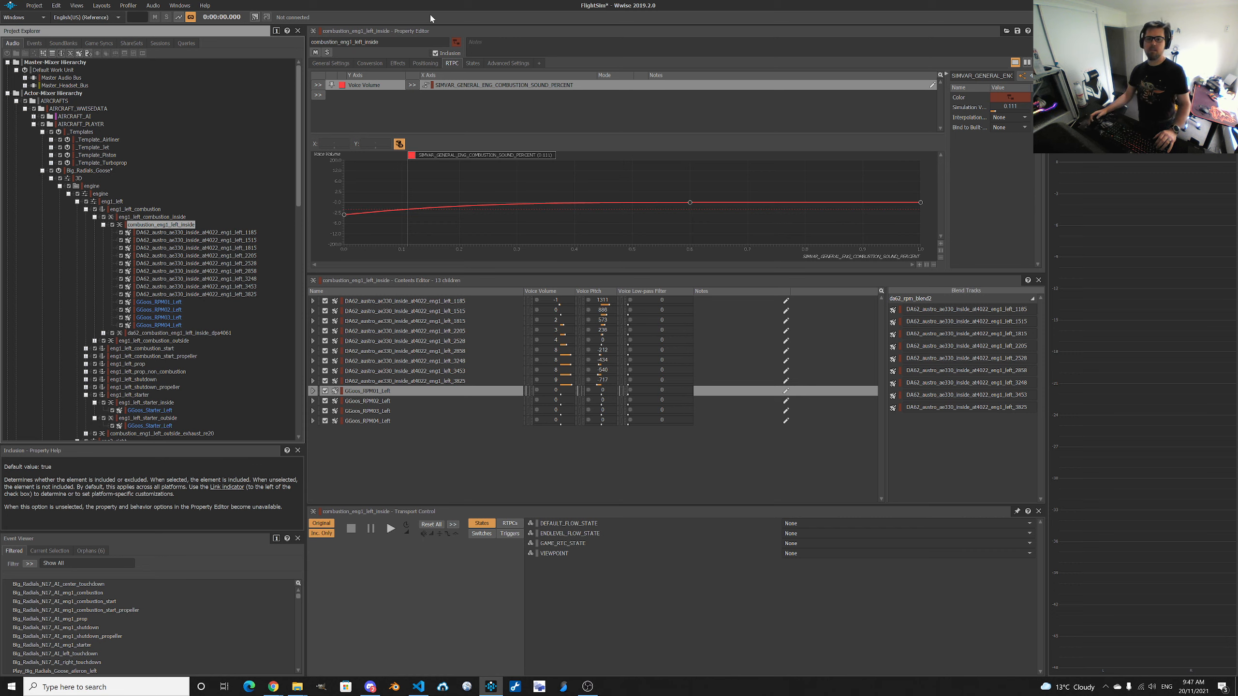
# Review the general settings of combustion_eng1_left_inside and examine the crossfades of its da62_rpm_blend2 blend track.
pyautogui.click(327, 52)
pyautogui.click(333, 64)
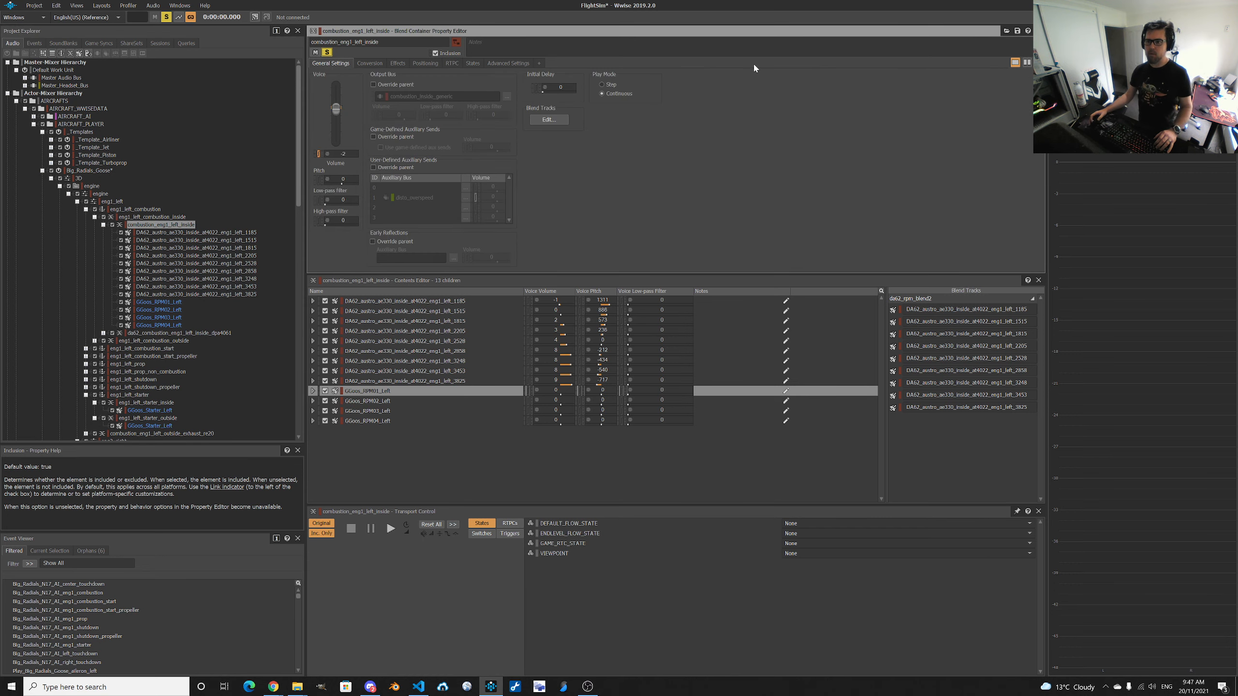
pyautogui.click(327, 52)
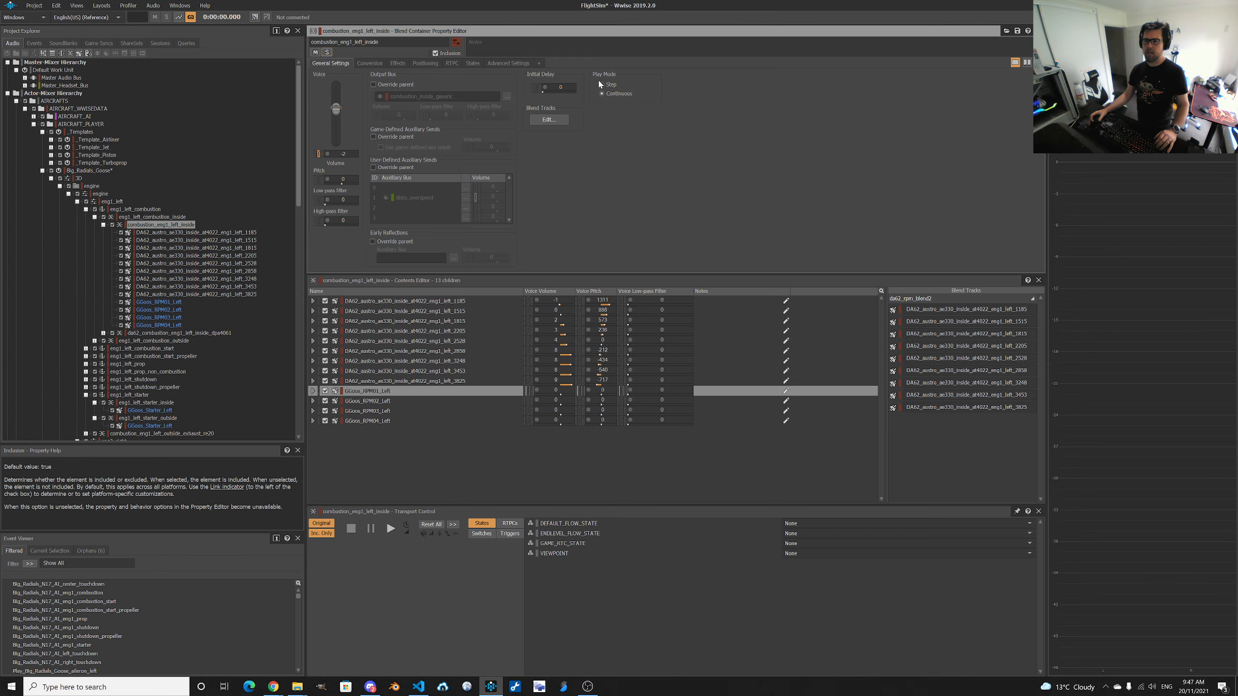
pyautogui.click(537, 120)
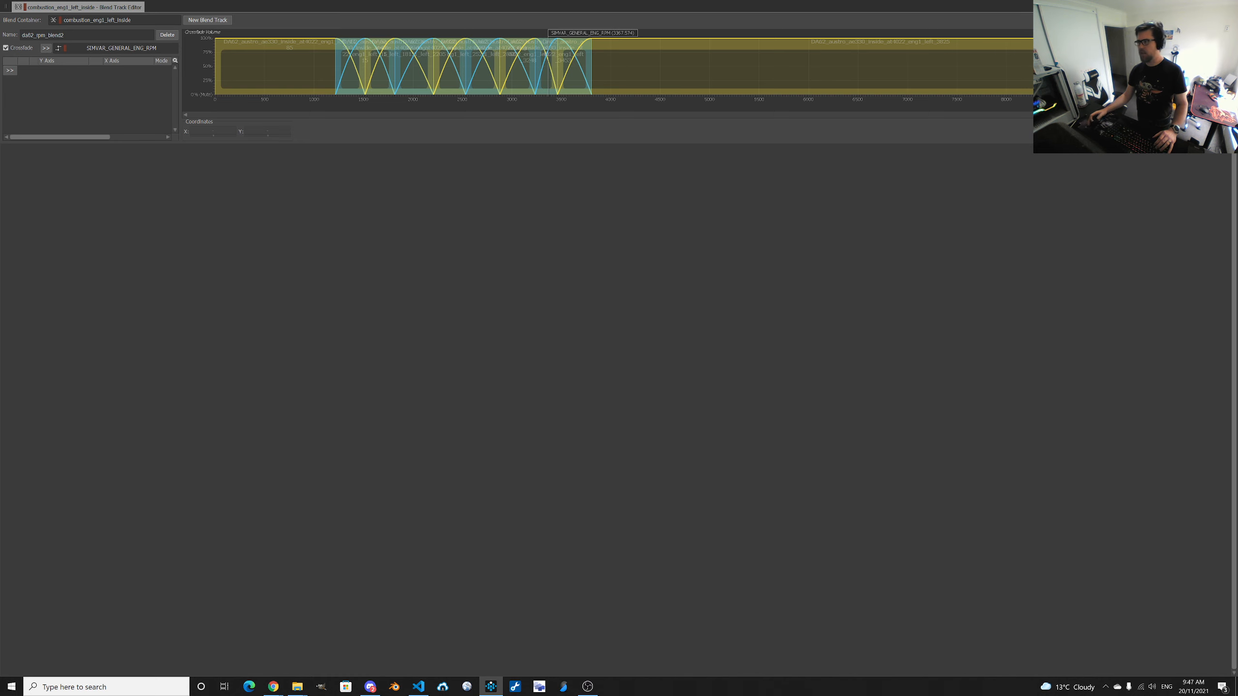
pyautogui.click(1231, 6)
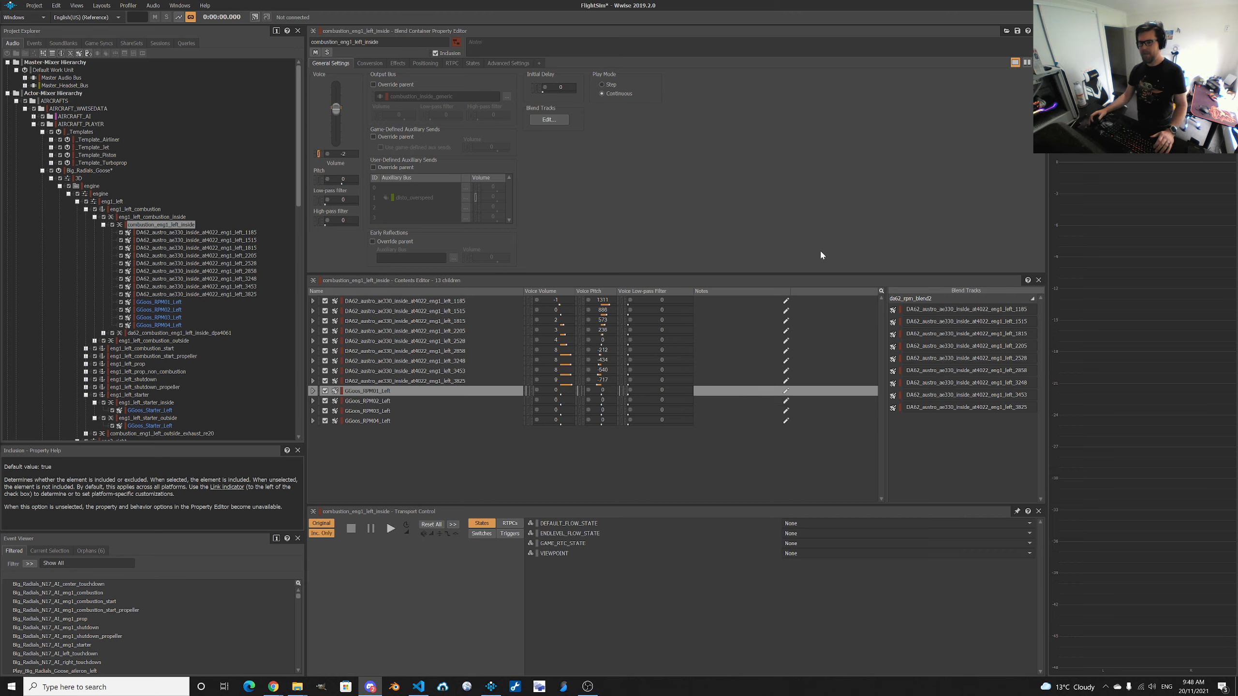
pyautogui.click(550, 119)
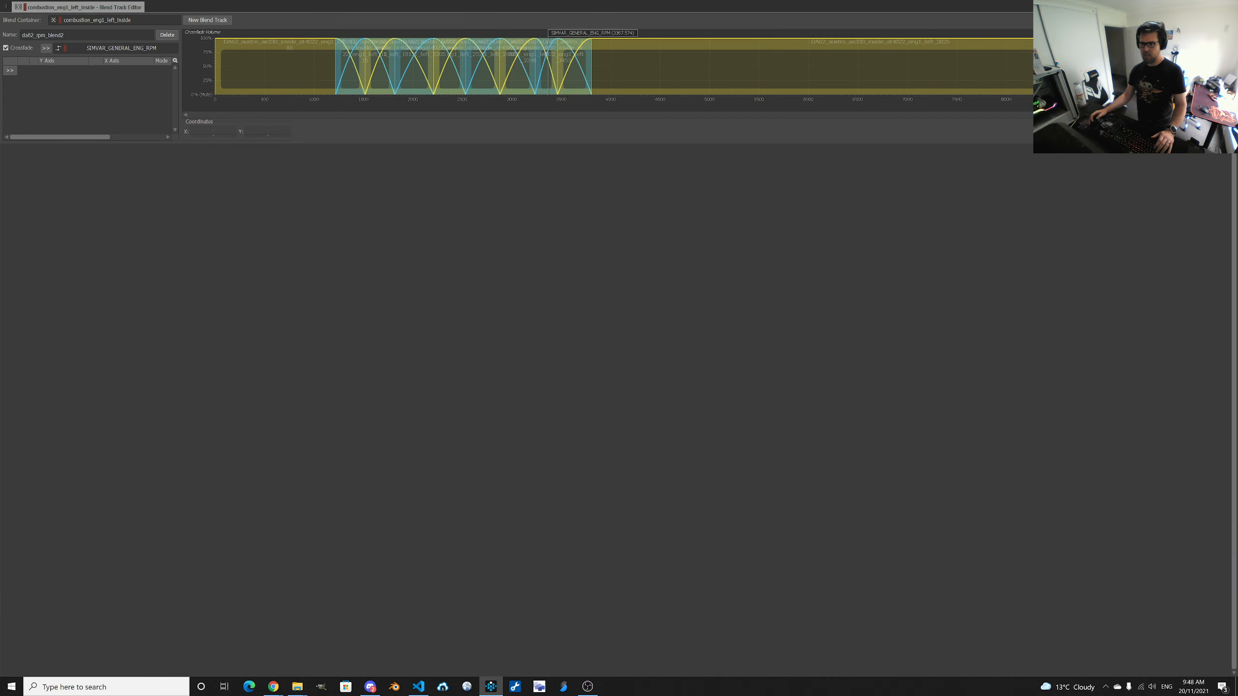
pyautogui.click(1232, 7)
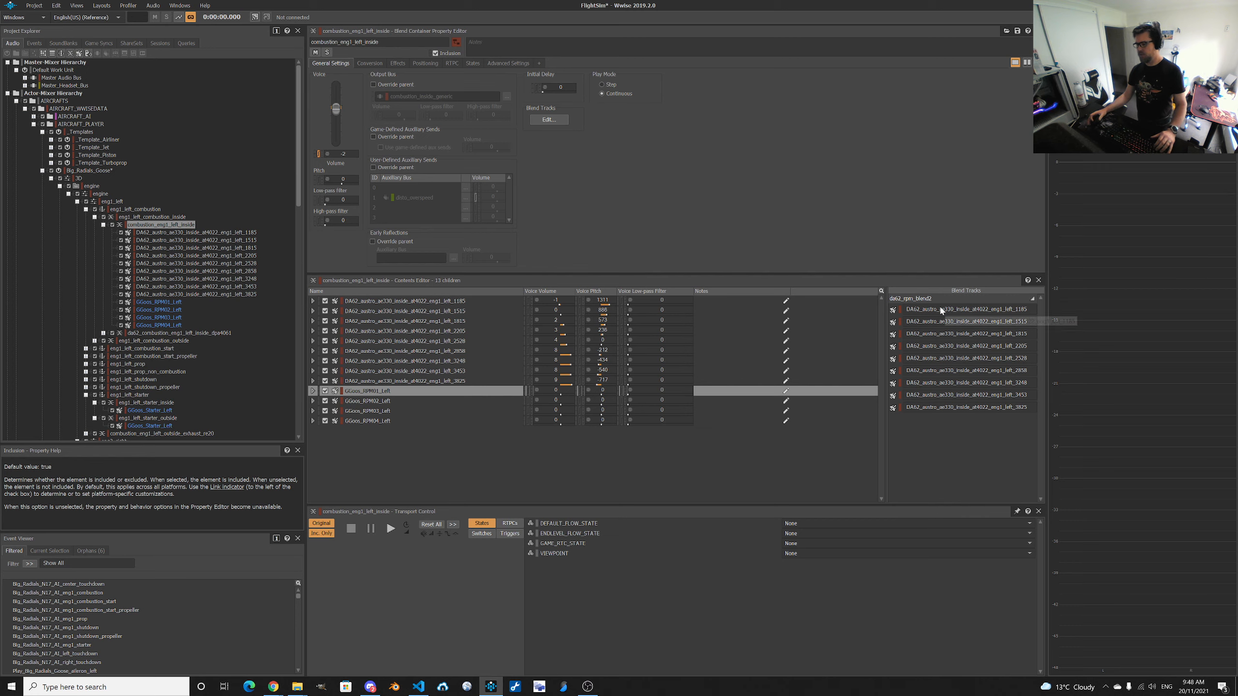
# Remove all the DA62 engine sounds, from 1185 to 3825, from the da62_rpm_blend2 blend track.
pyautogui.click(893, 311)
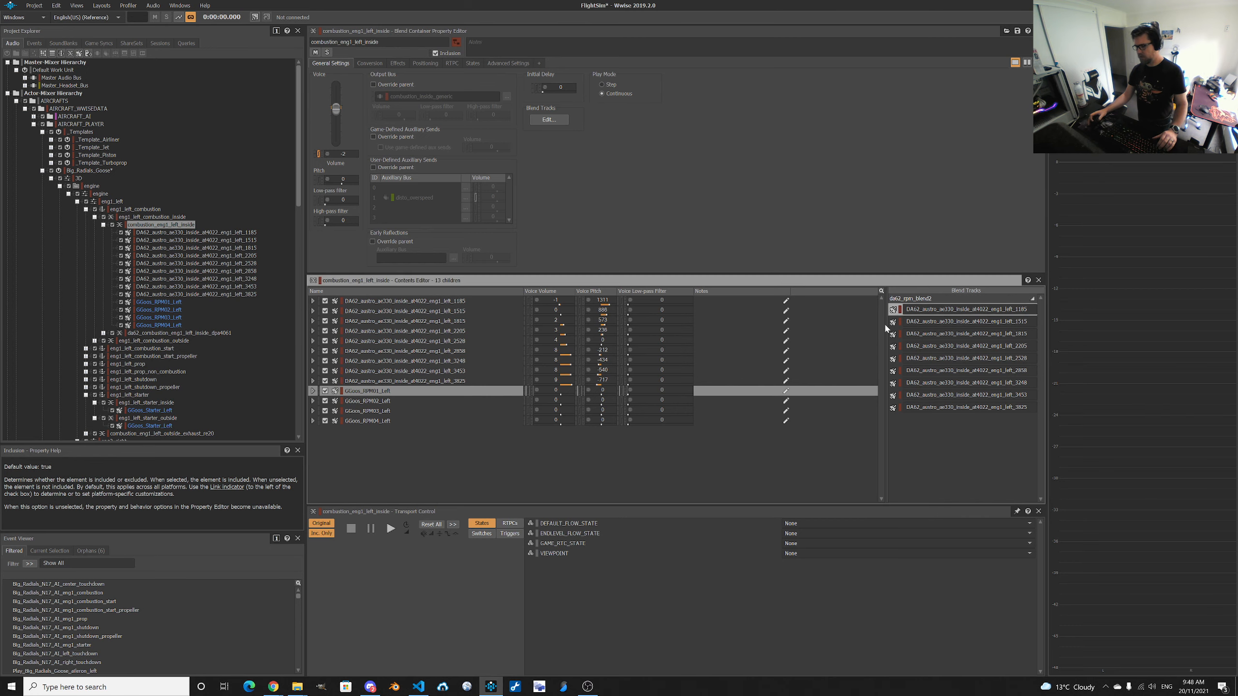
pyautogui.click(911, 411)
pyautogui.press('Delete')
pyautogui.press('Delete')
pyautogui.press('Delete')
pyautogui.press('Delete')
pyautogui.press('Delete')
pyautogui.press('Delete')
pyautogui.press('Delete')
pyautogui.press('Delete')
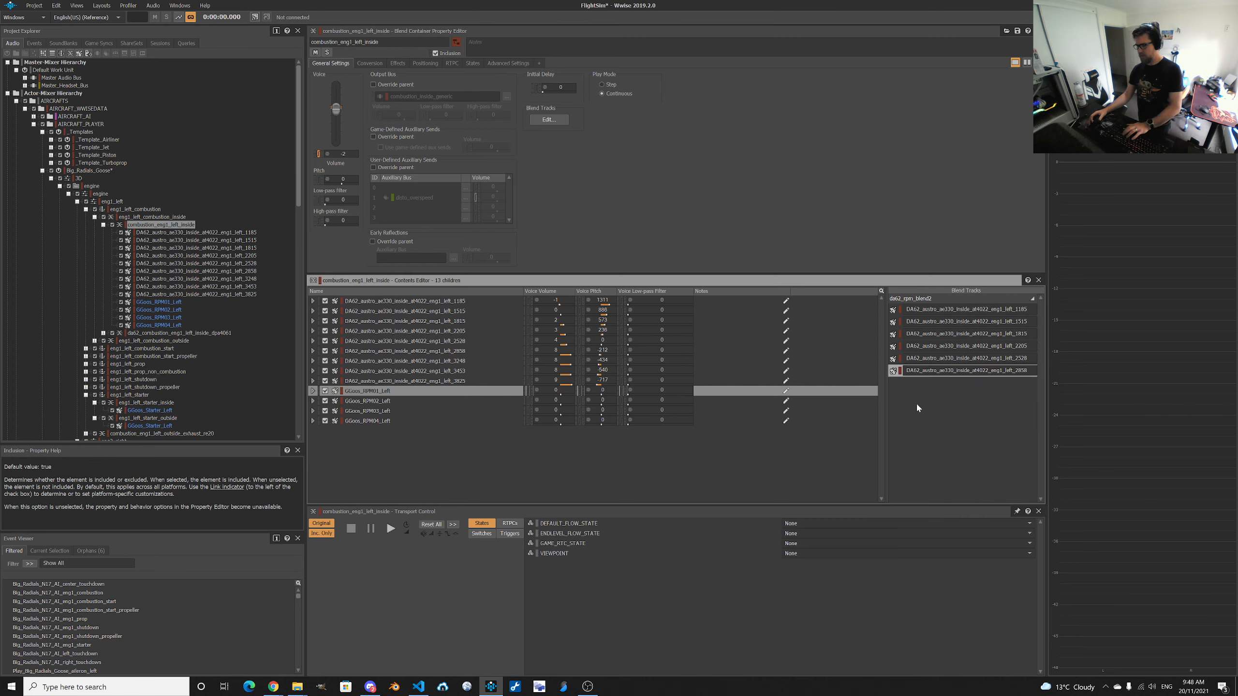
pyautogui.press('Delete')
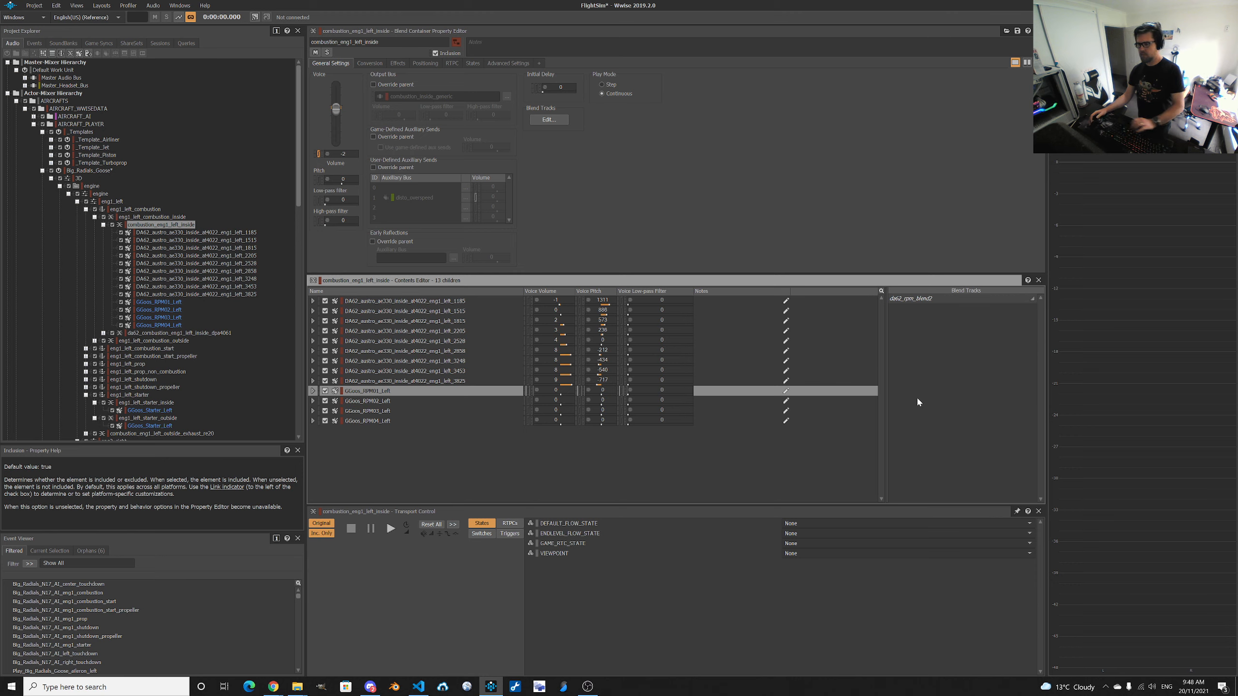
# Add GGoos_RPM01_Left to GGoos_RPM04_Left to the da62_rpm_blend2 blend track, ordered from RPM01 to RPM04.
pyautogui.keyDown('shift'); pyautogui.click(370, 422); pyautogui.keyUp('shift')
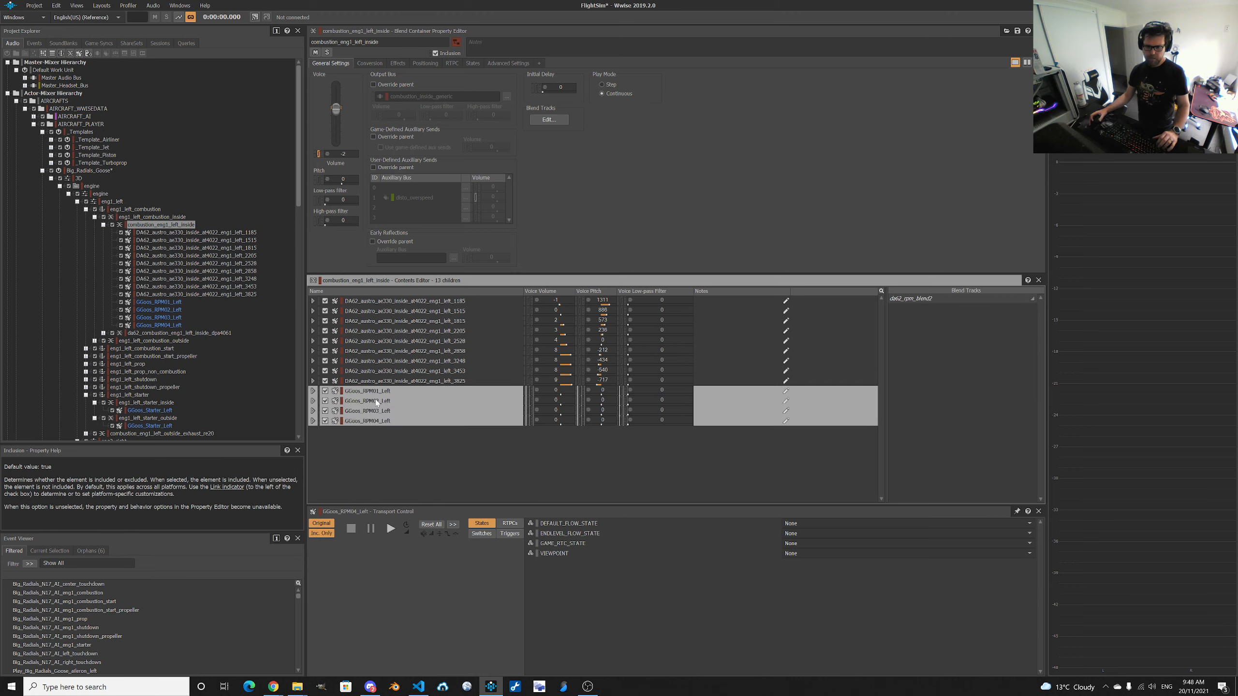
pyautogui.moveTo(375, 393); pyautogui.dragTo(909, 301)
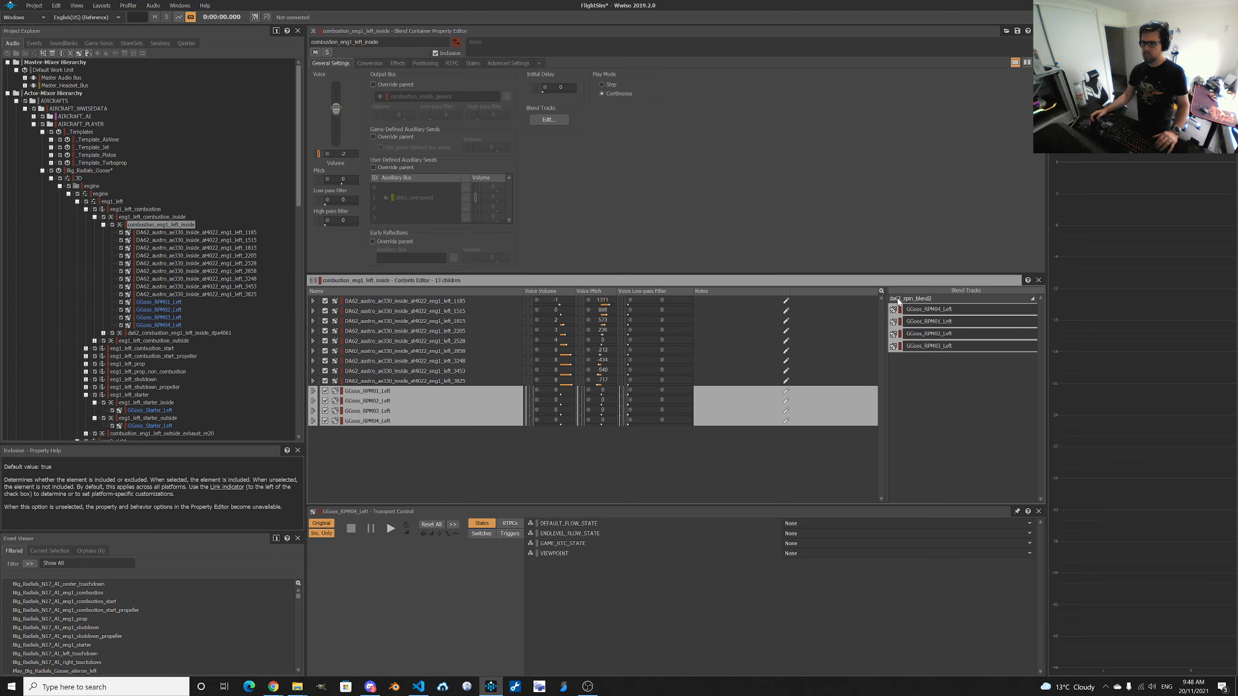
pyautogui.click(894, 324)
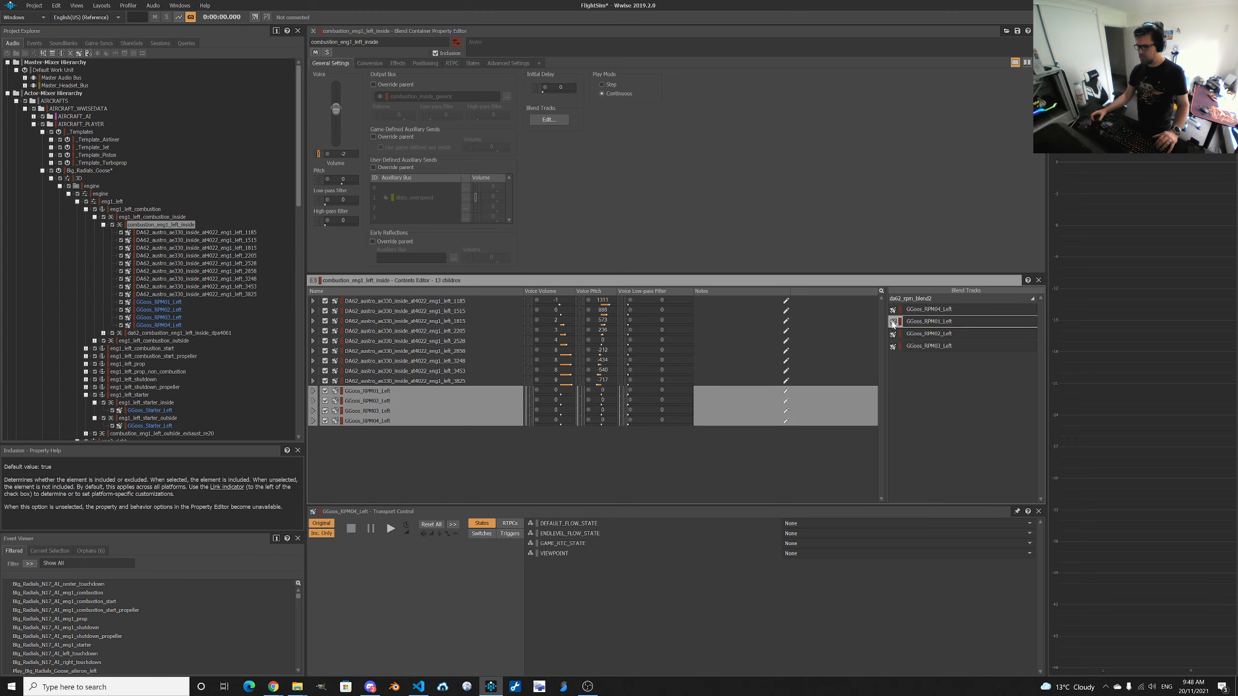
pyautogui.moveTo(892, 316); pyautogui.dragTo(896, 352)
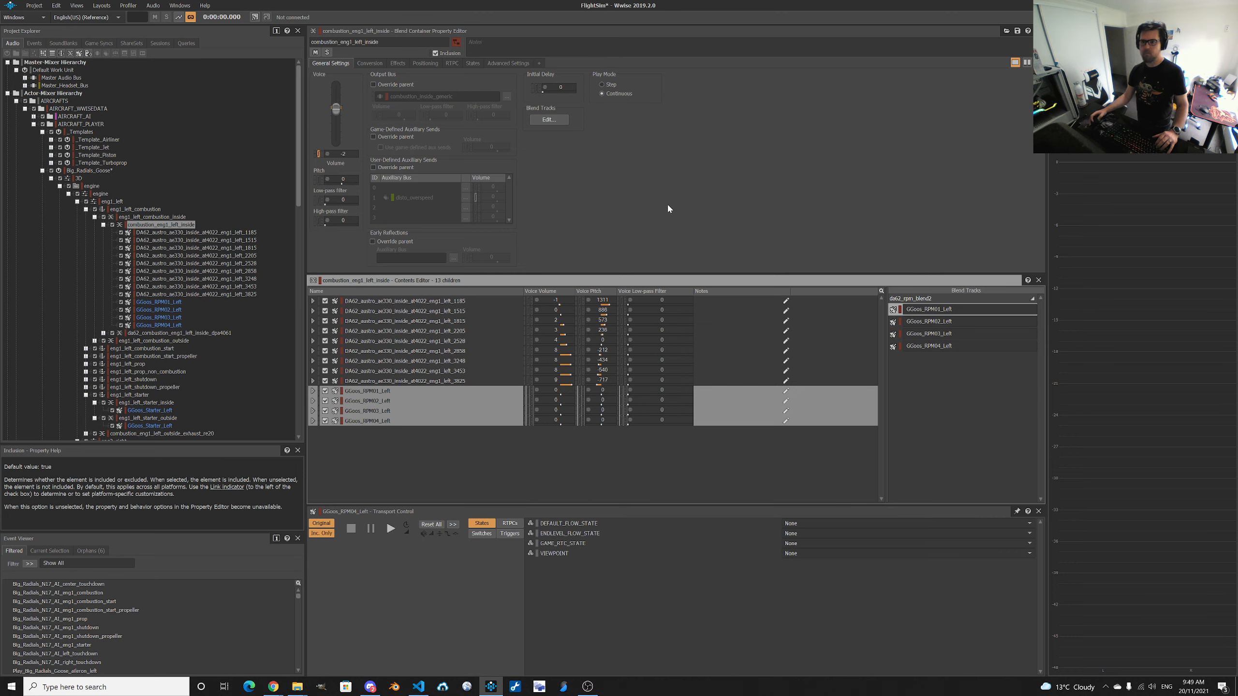
# Arrange the four Goose segments in order along the blend track's RPM axis, starting at 0 and about 2550, 5200 and 6560.
pyautogui.click(535, 119)
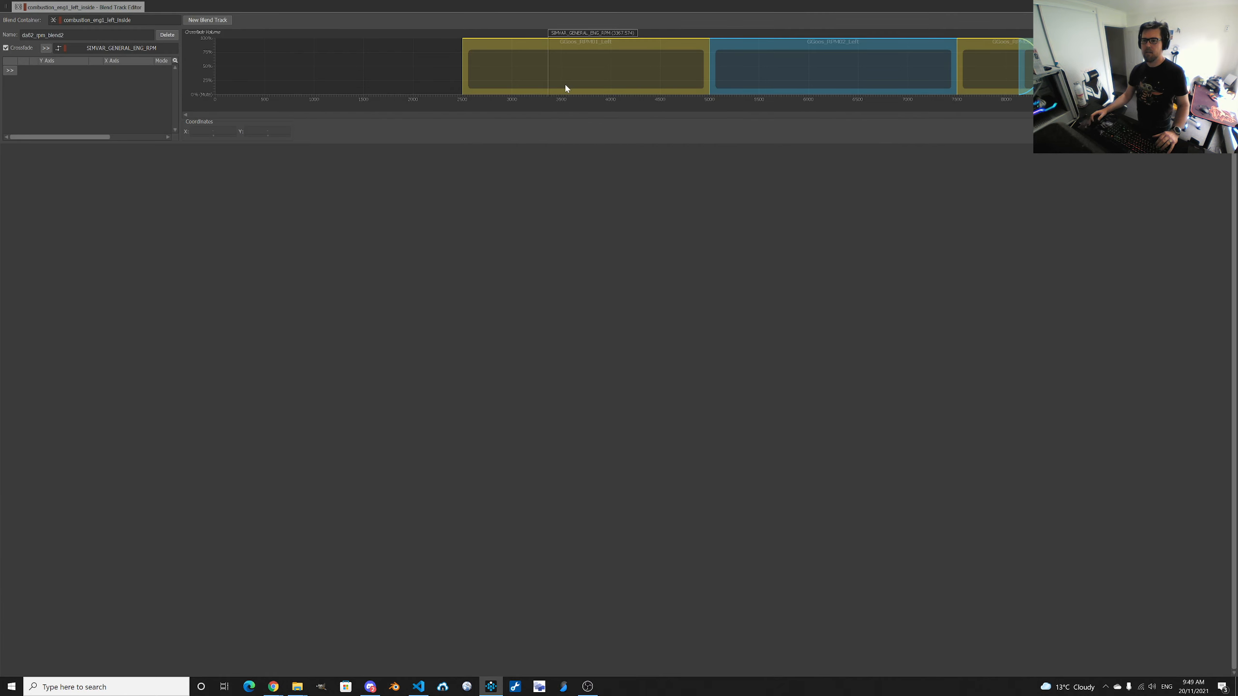
pyautogui.moveTo(630, 47); pyautogui.dragTo(345, 54)
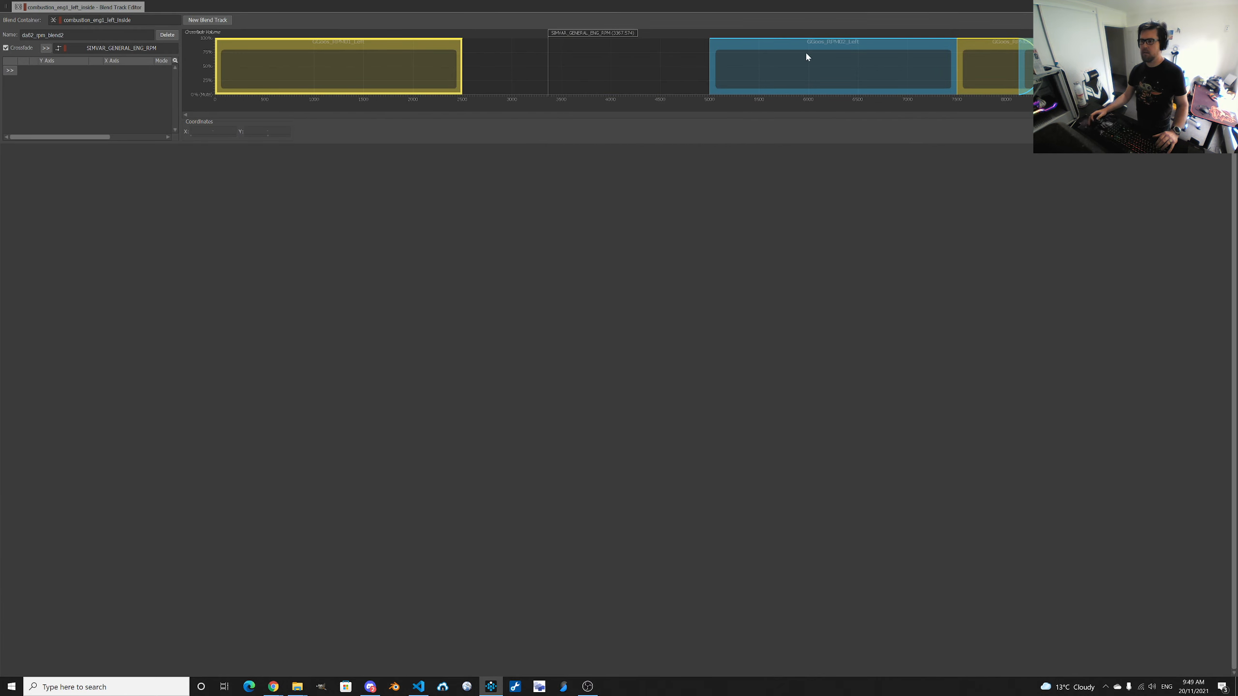
pyautogui.click(621, 63)
pyautogui.moveTo(856, 50); pyautogui.dragTo(609, 49)
pyautogui.click(988, 53)
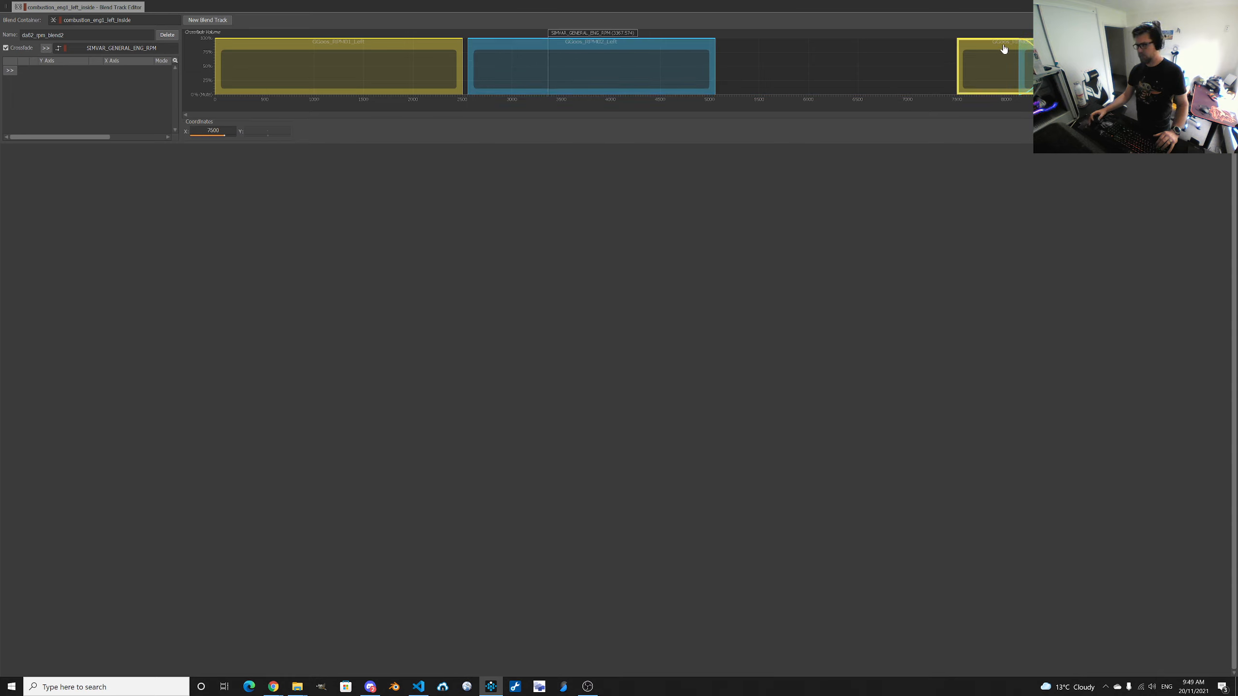
pyautogui.moveTo(1006, 49); pyautogui.dragTo(783, 53)
pyautogui.click(1026, 54)
pyautogui.moveTo(1084, 44); pyautogui.dragTo(932, 44)
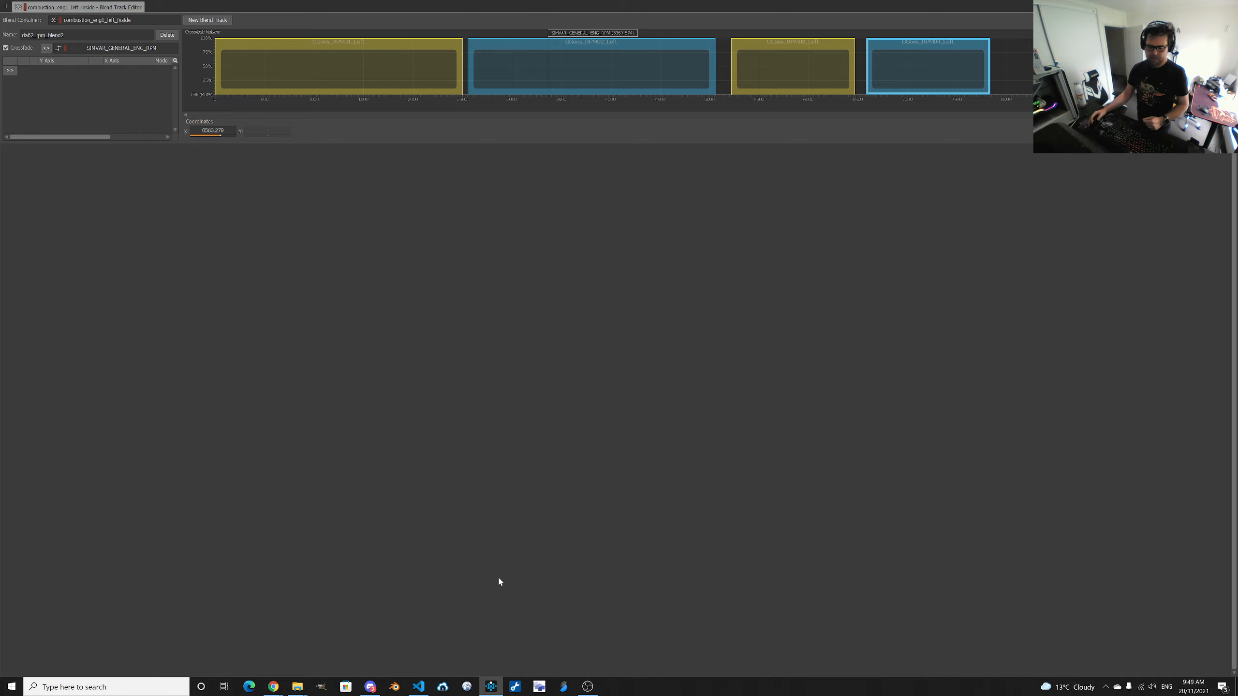
# Switch to SOUND.CFG in Visual Studio Code and split the vparams of COMBUSTION.1.00 into one value pair per line.
pyautogui.click(419, 685)
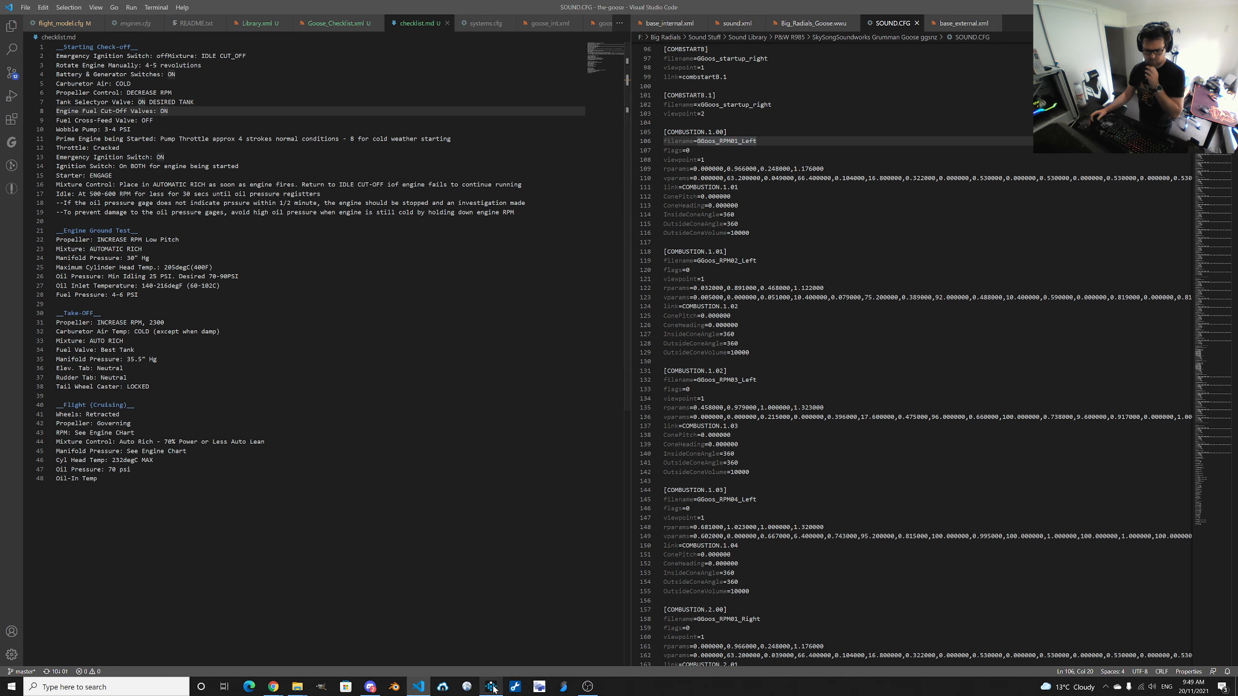
pyautogui.moveTo(491, 687)
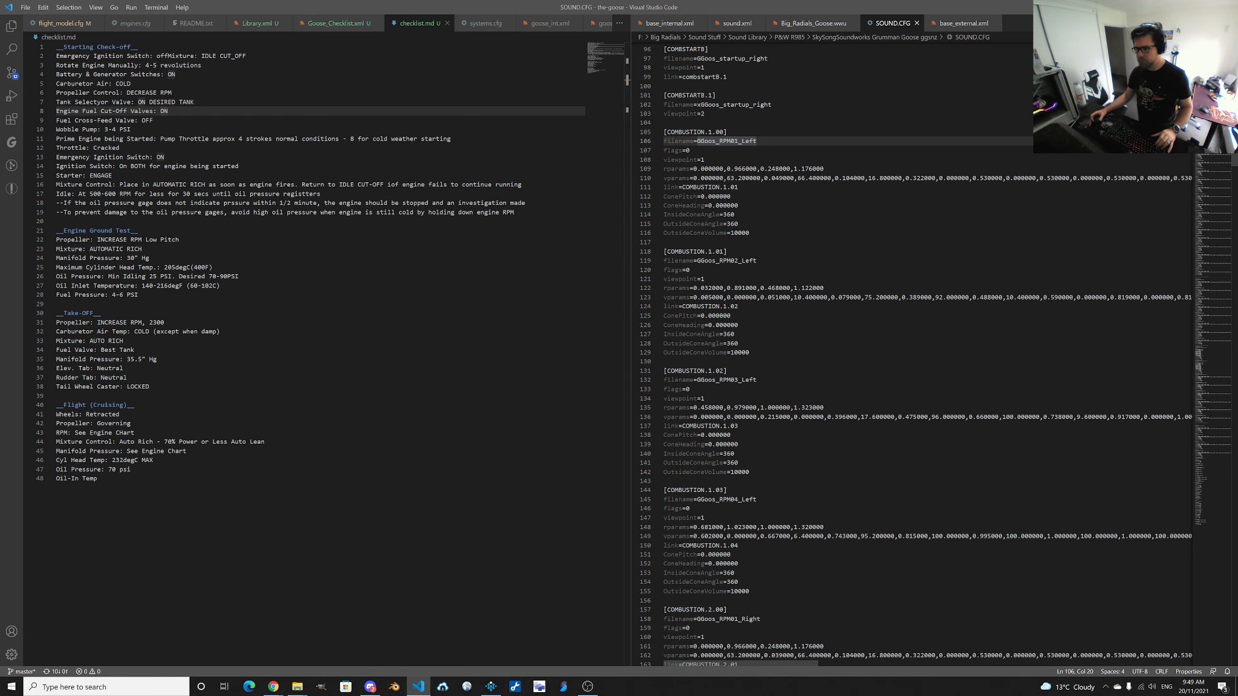
pyautogui.click(694, 178)
pyautogui.press('Return')
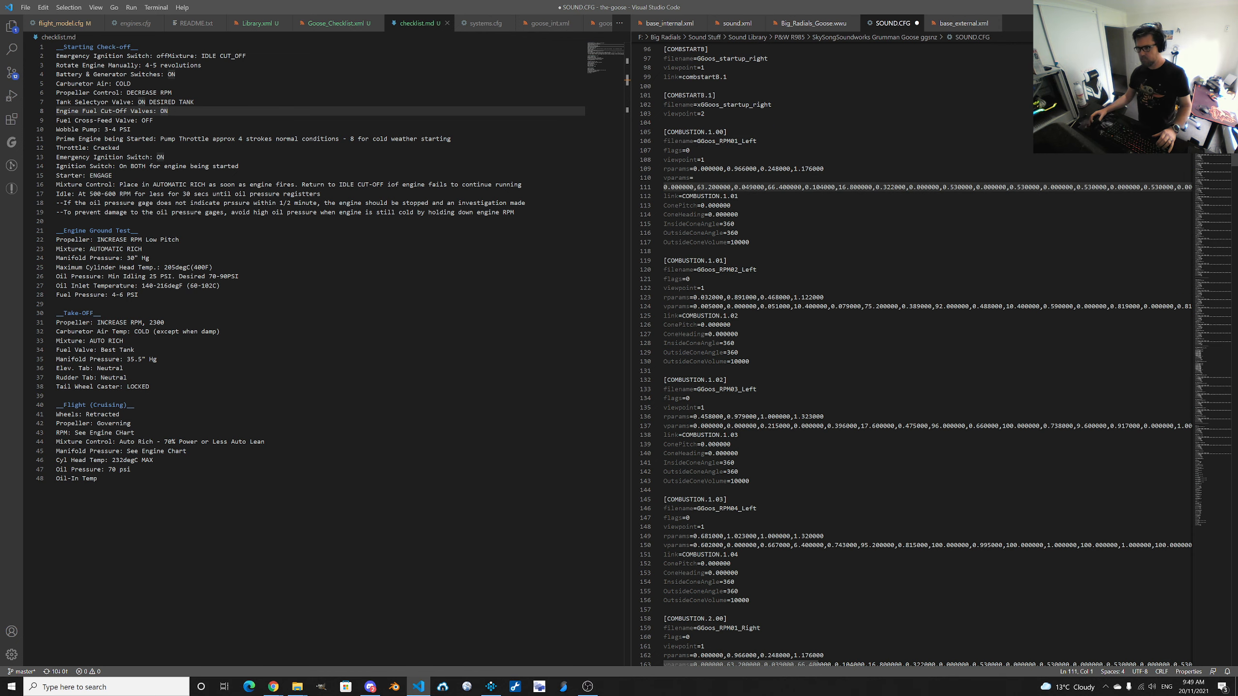
pyautogui.click(735, 187)
pyautogui.press('Return')
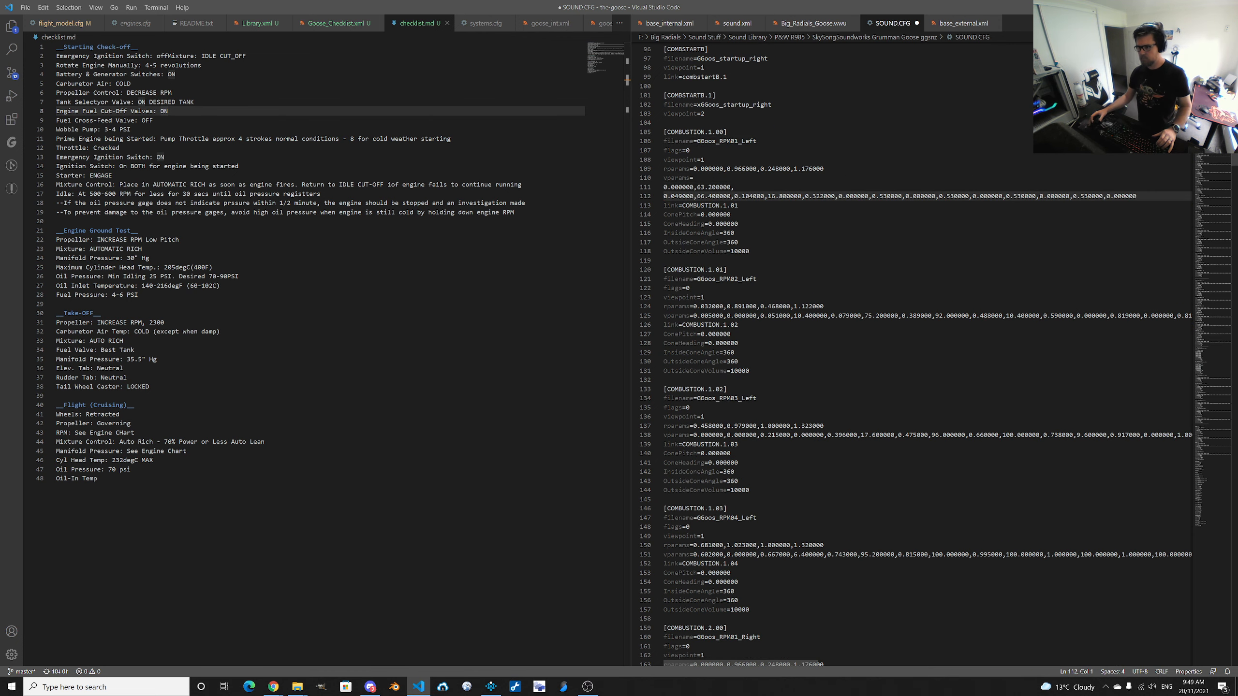
pyautogui.click(734, 196)
pyautogui.press('Return')
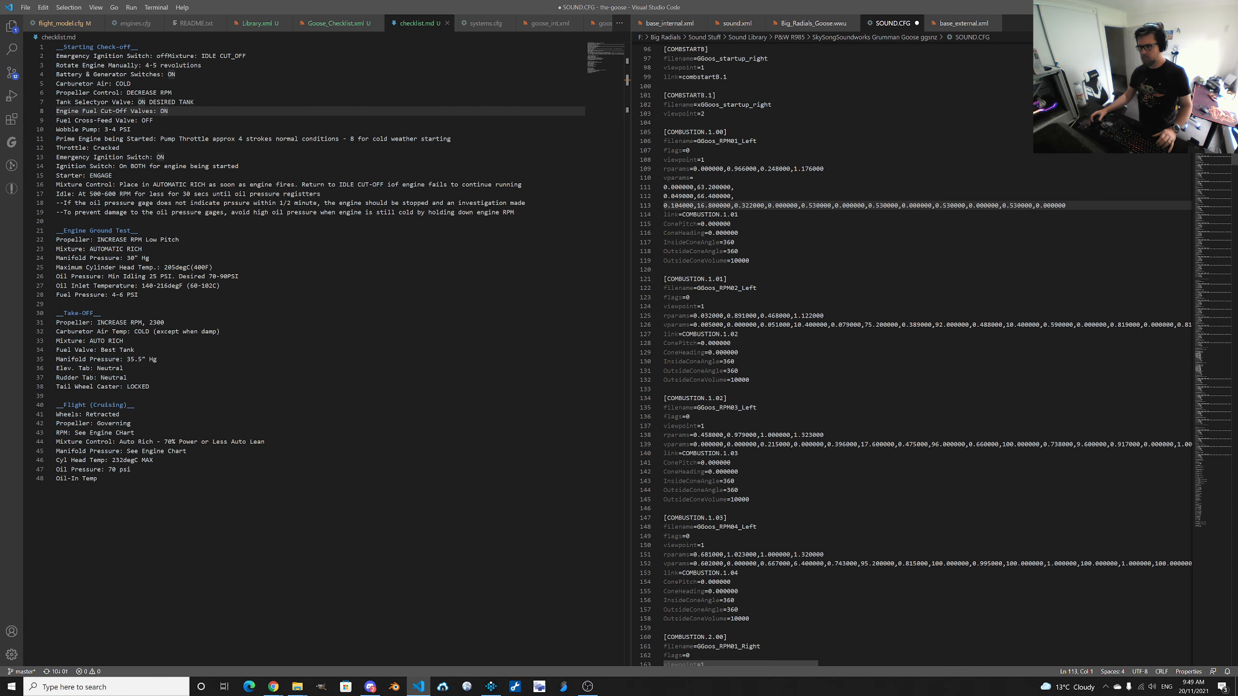
pyautogui.click(734, 206)
pyautogui.press('Return')
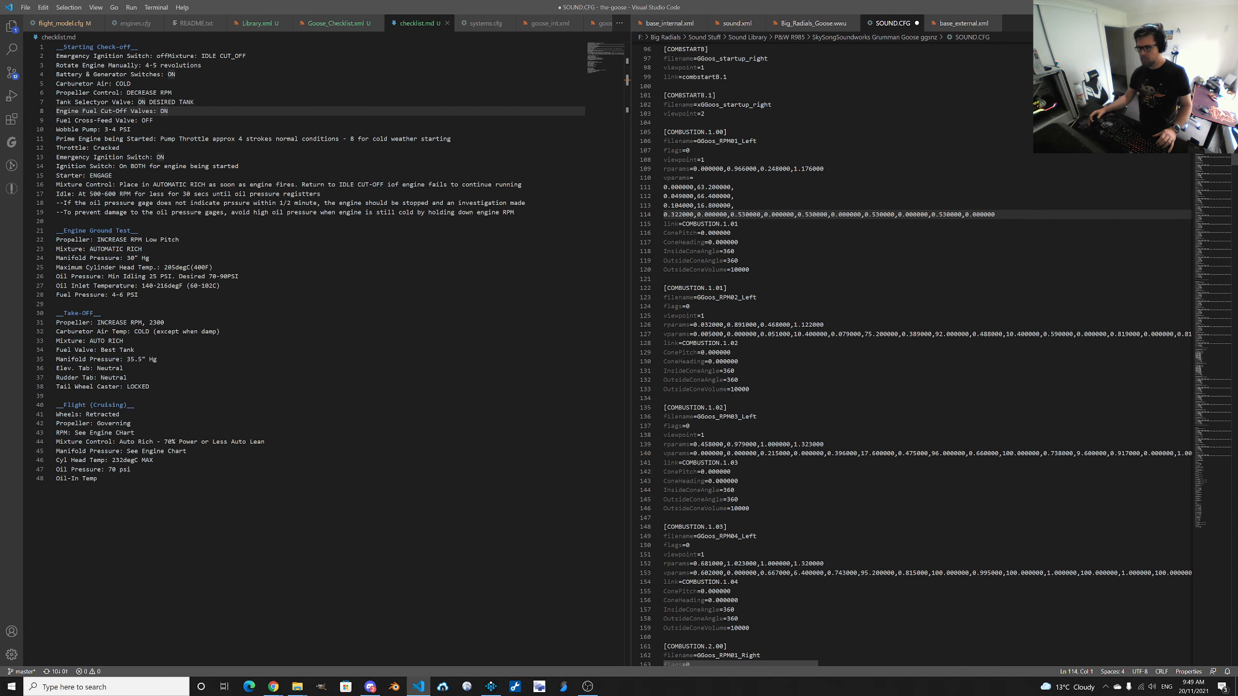
pyautogui.click(731, 215)
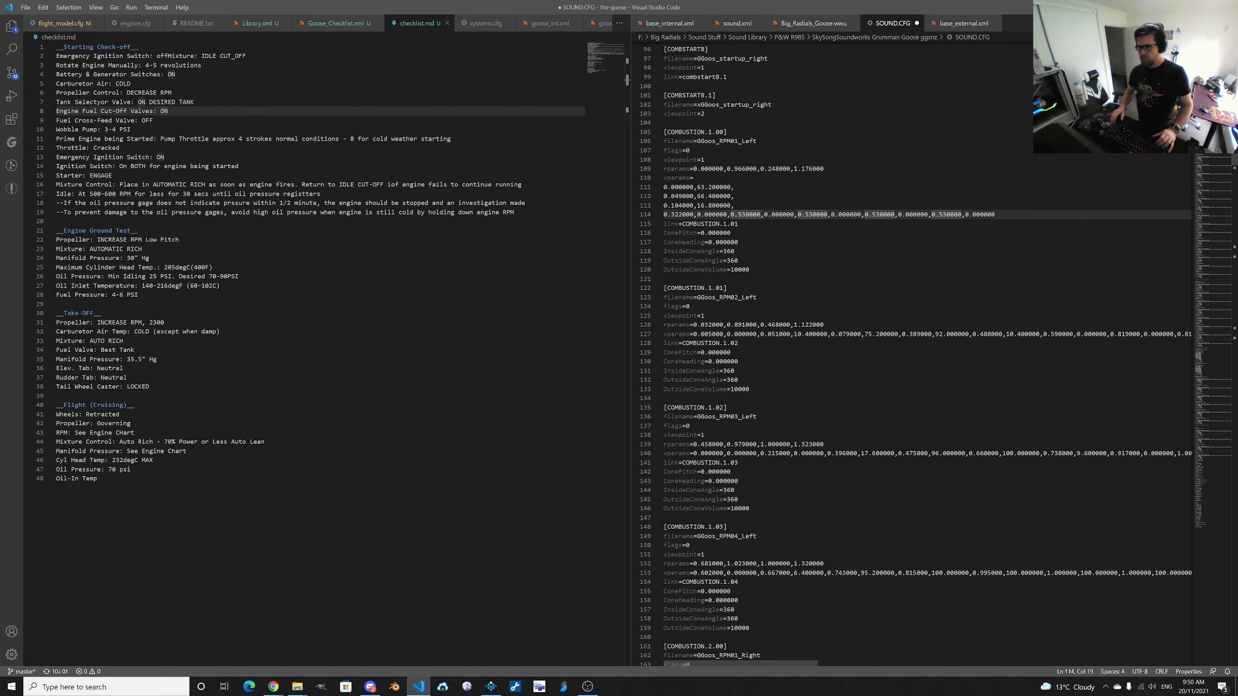
pyautogui.press('Return')
pyautogui.click(727, 224)
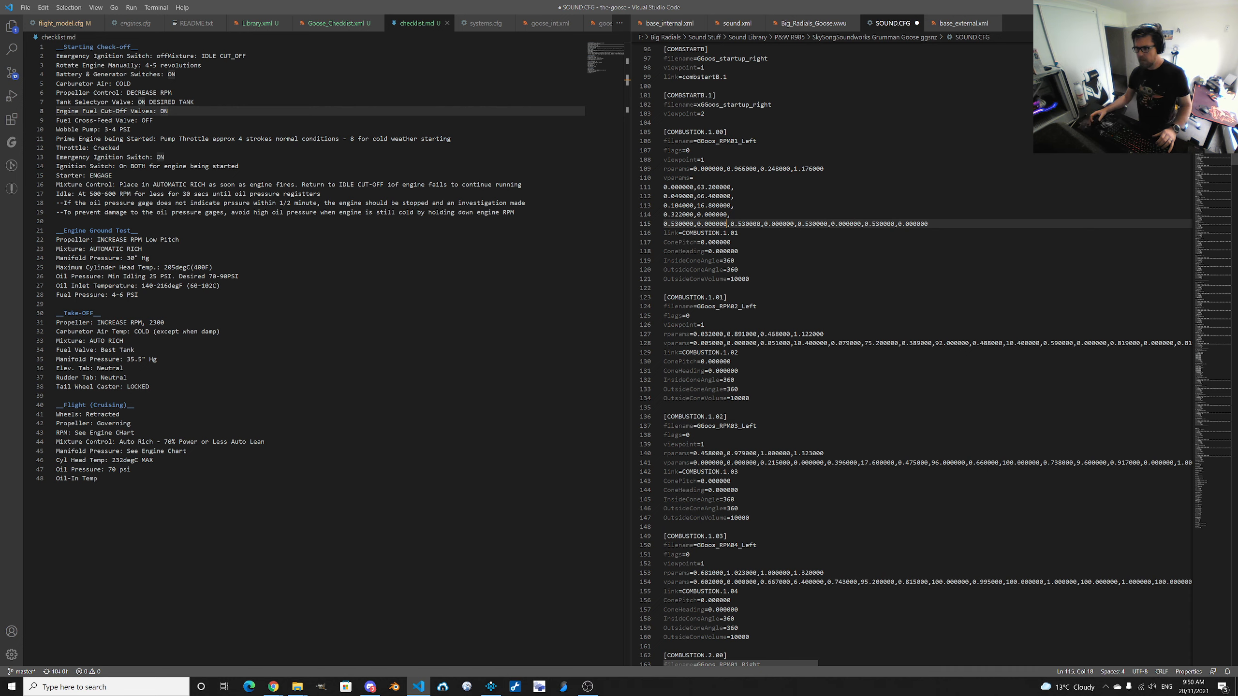
pyautogui.press('Right')
pyautogui.press('Return')
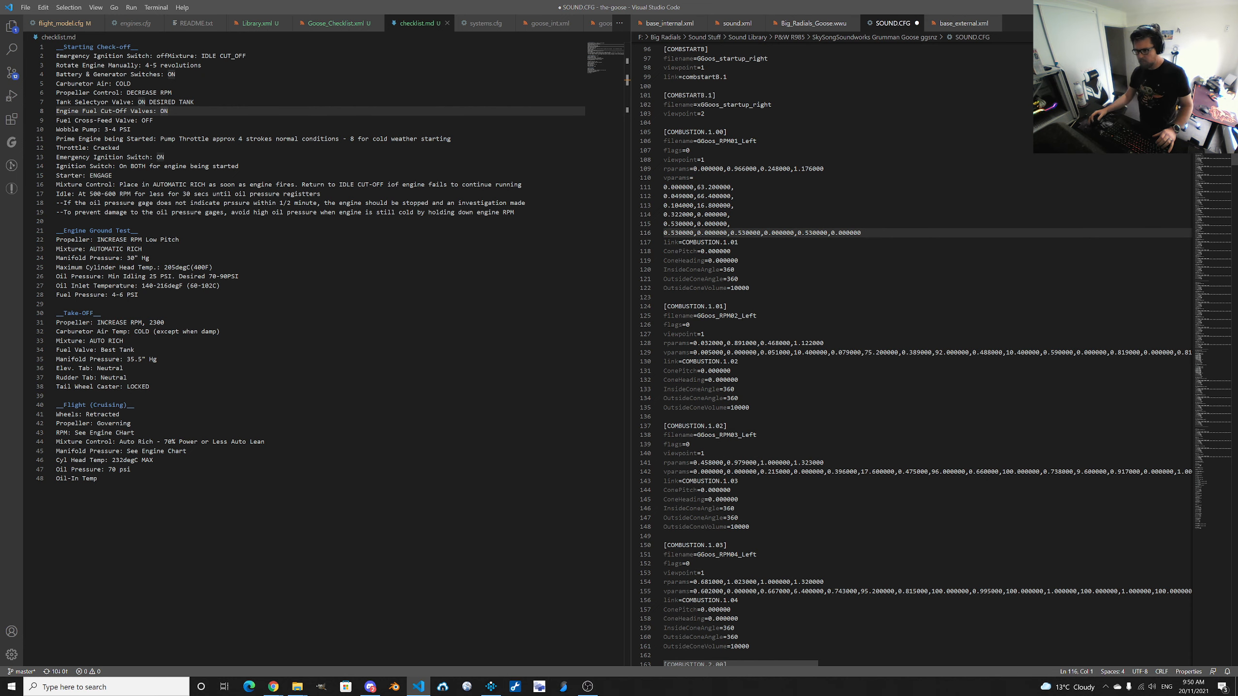
pyautogui.click(731, 233)
pyautogui.press('Return')
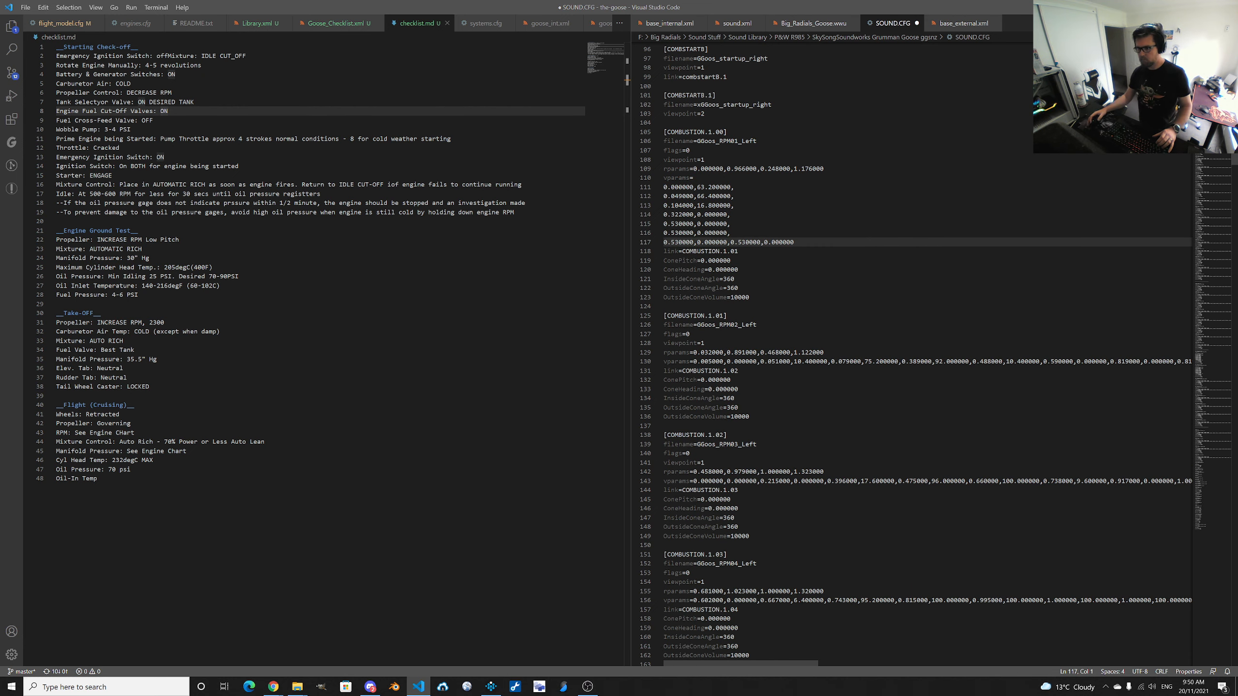
pyautogui.click(731, 243)
pyautogui.press('Return')
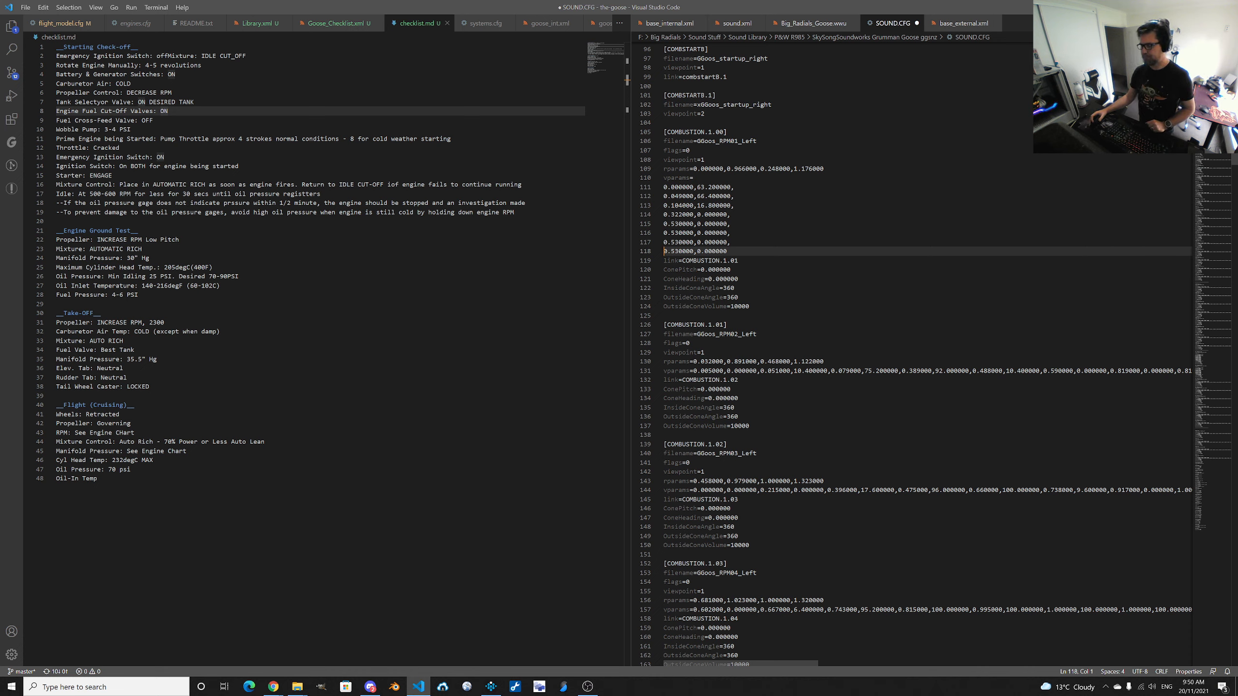
# Split the rparams of COMBUSTION.1.00 into one value pair per line beneath its label.
pyautogui.click(694, 169)
pyautogui.press('Return')
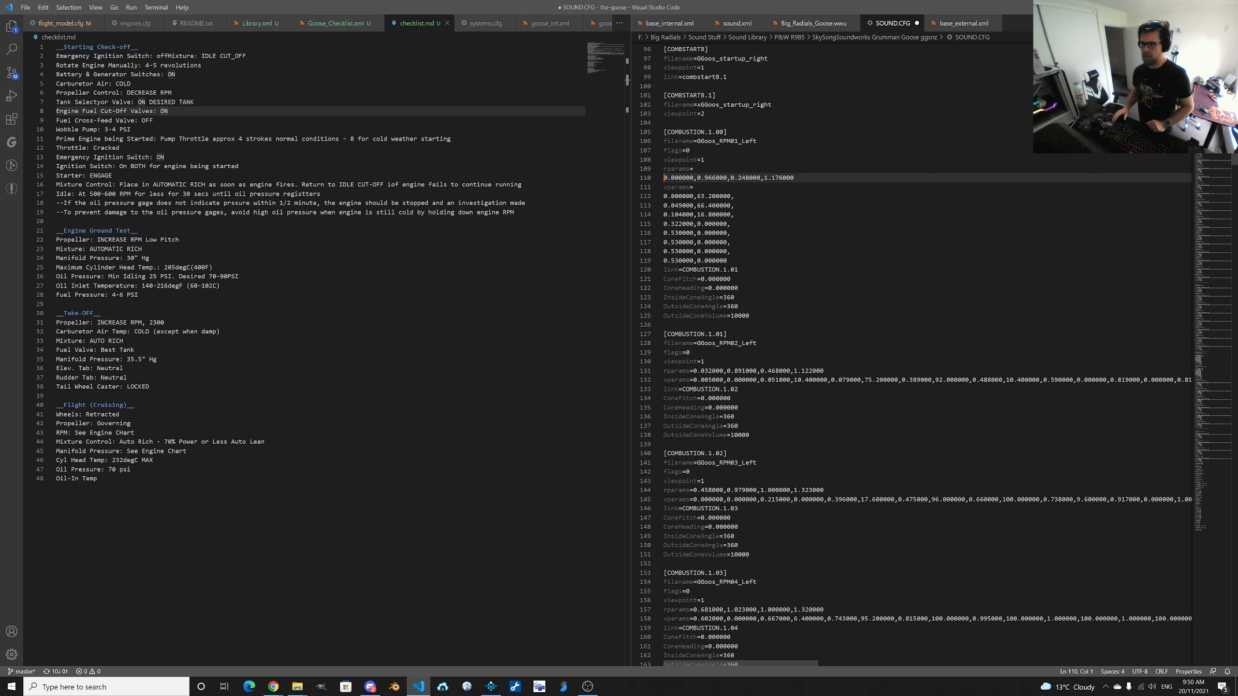
pyautogui.click(727, 178)
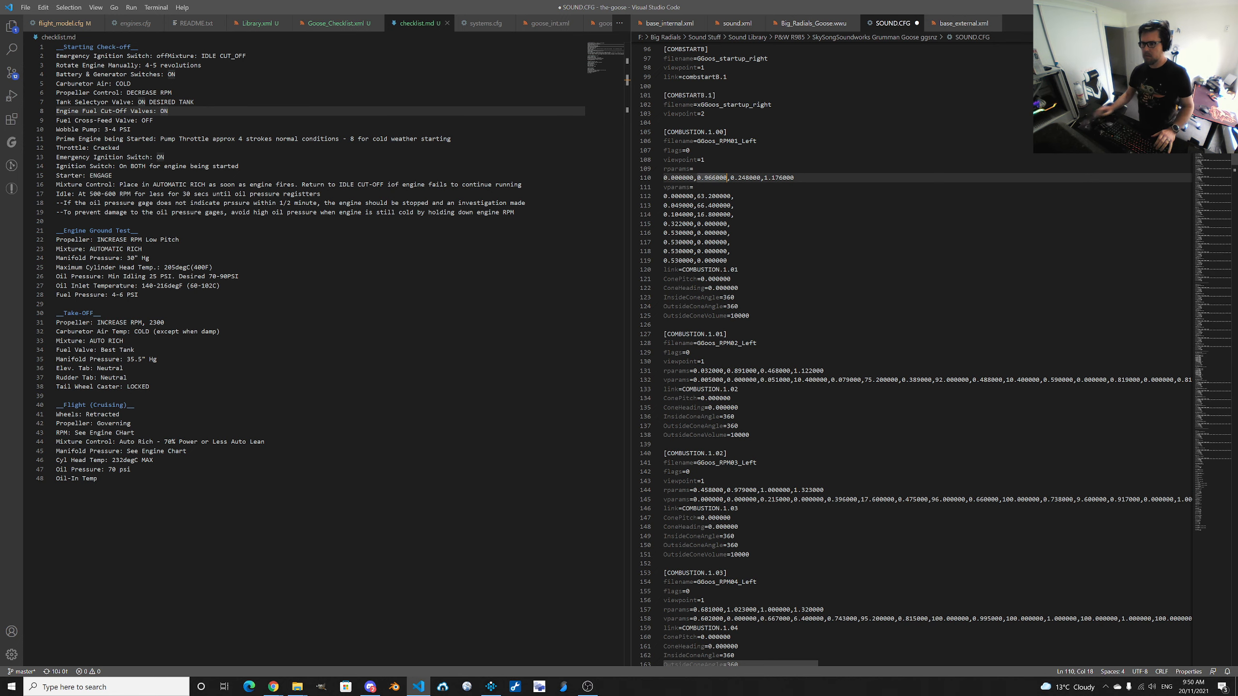
pyautogui.press('Right')
pyautogui.press('Return')
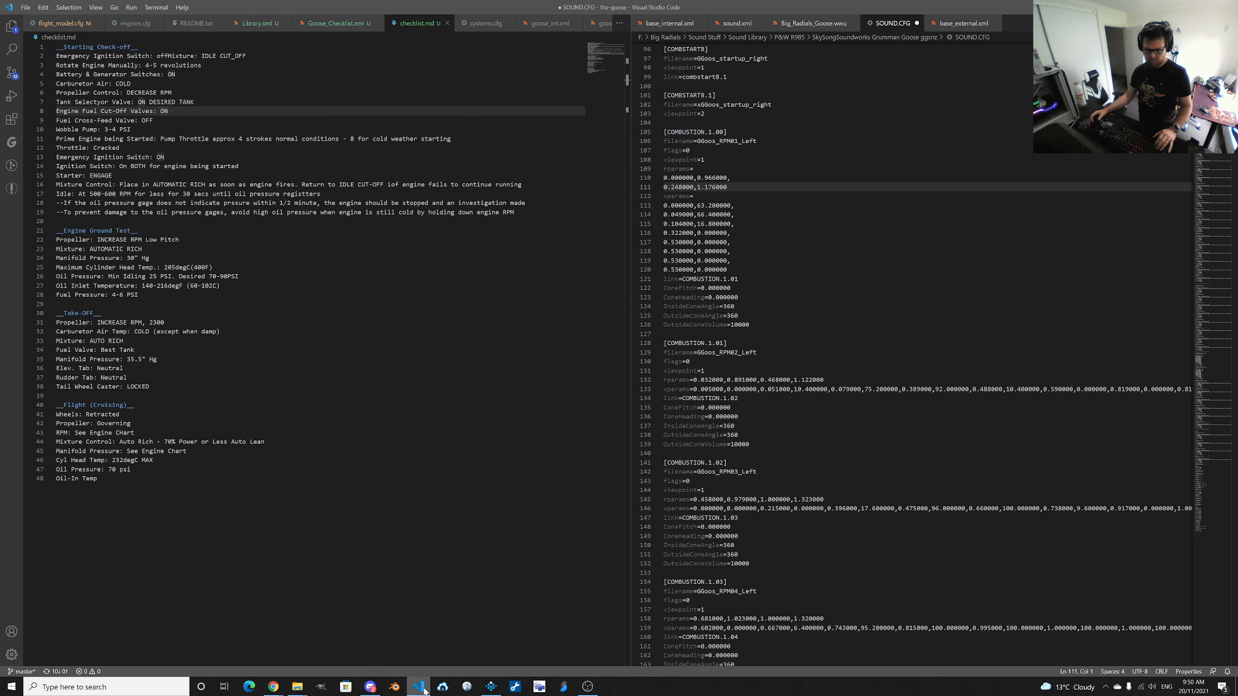
# Switch to Chrome, open a new tab and look through the FS Development bookmarks, including the MSFS and Audio folders, for a sound reference.
pyautogui.moveTo(424, 692)
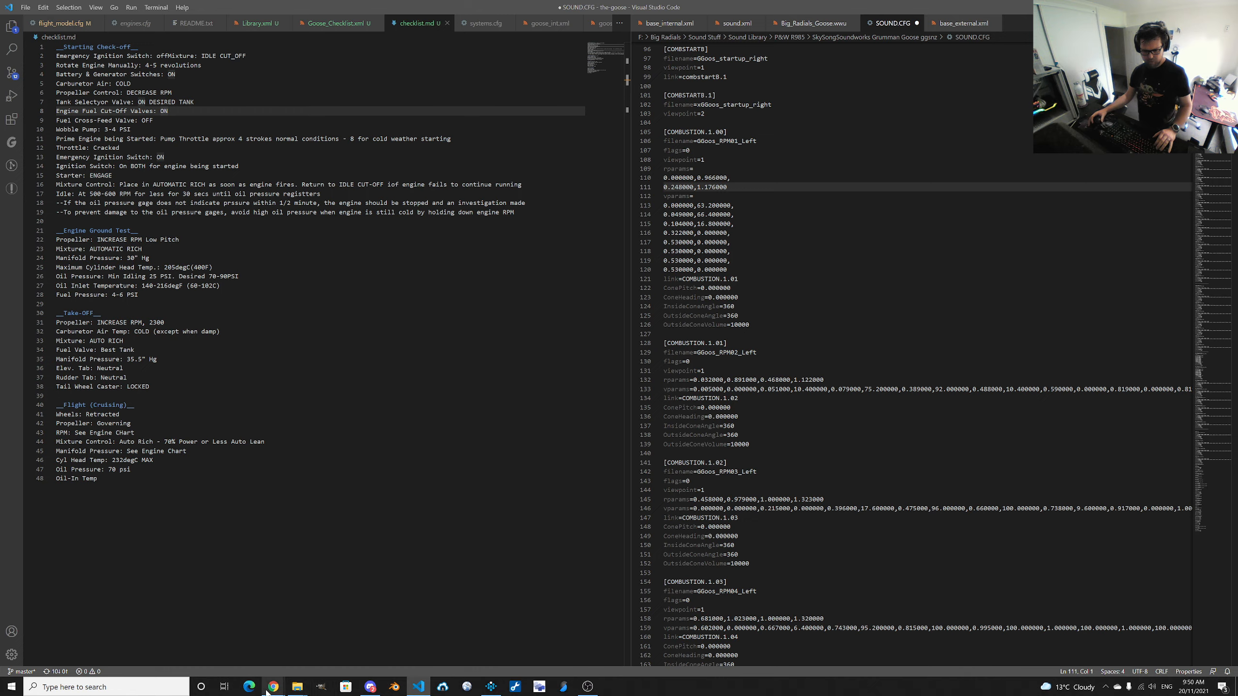
pyautogui.moveTo(271, 689)
pyautogui.click(301, 645)
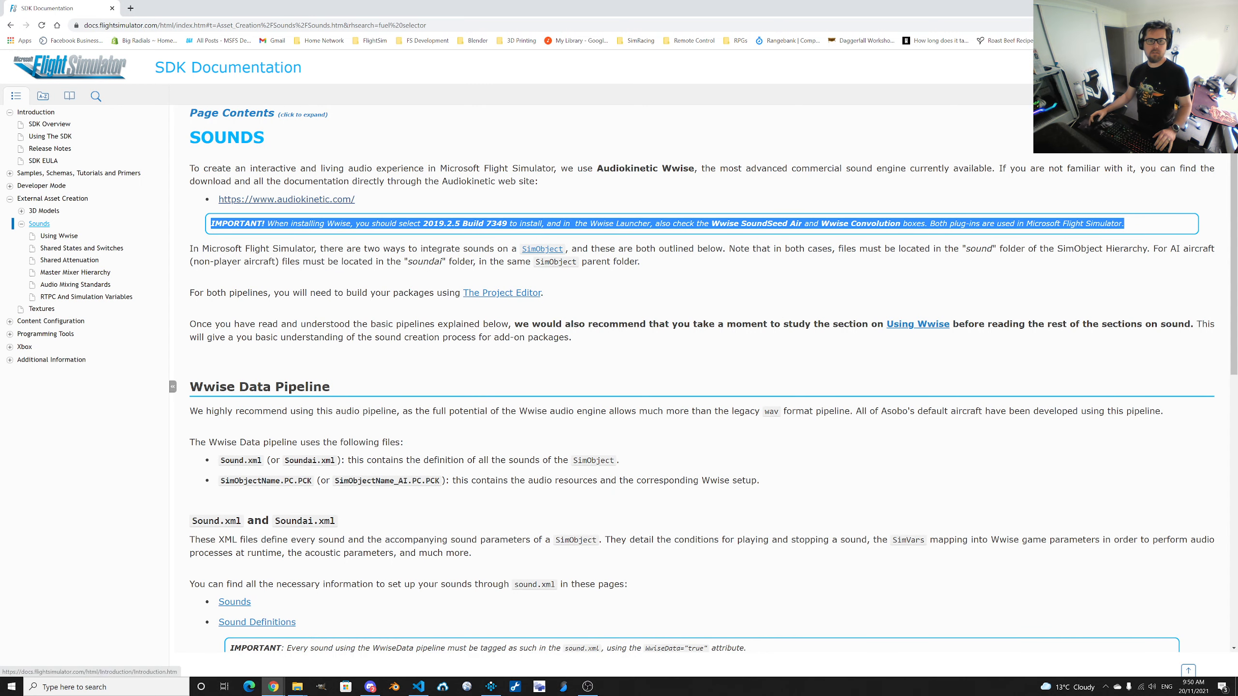
pyautogui.hotkey('ctrl', 't')
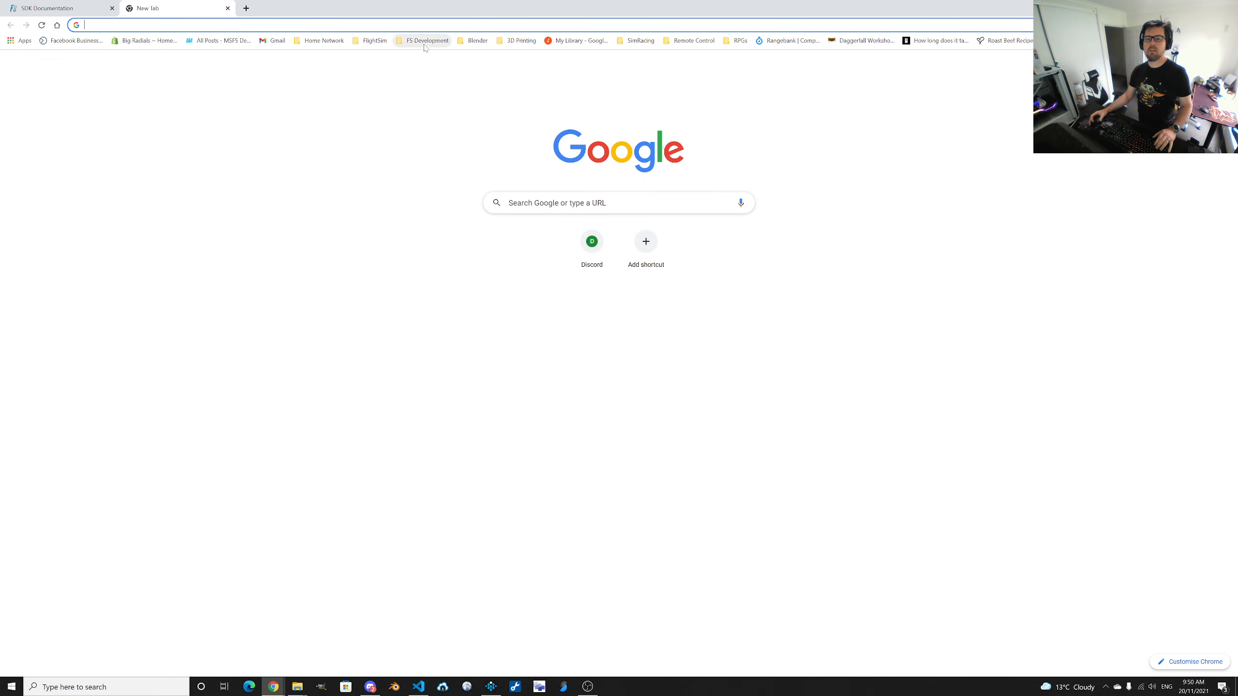
pyautogui.click(425, 43)
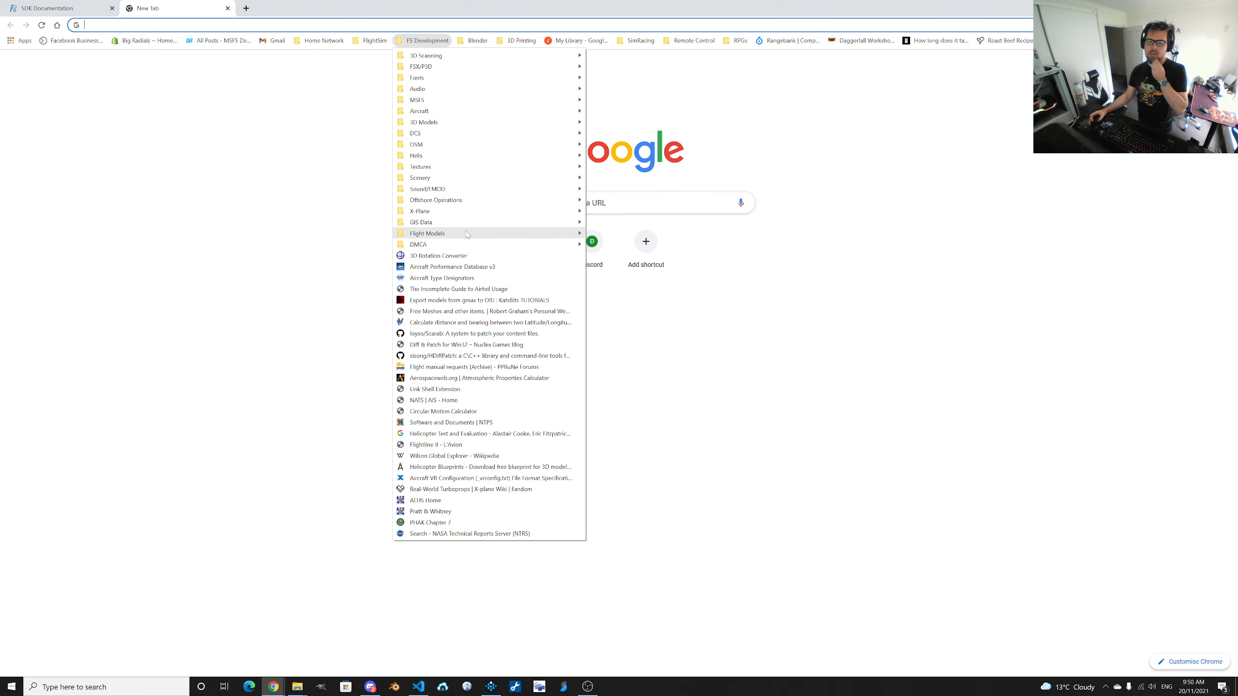
pyautogui.moveTo(467, 236)
pyautogui.moveTo(492, 192)
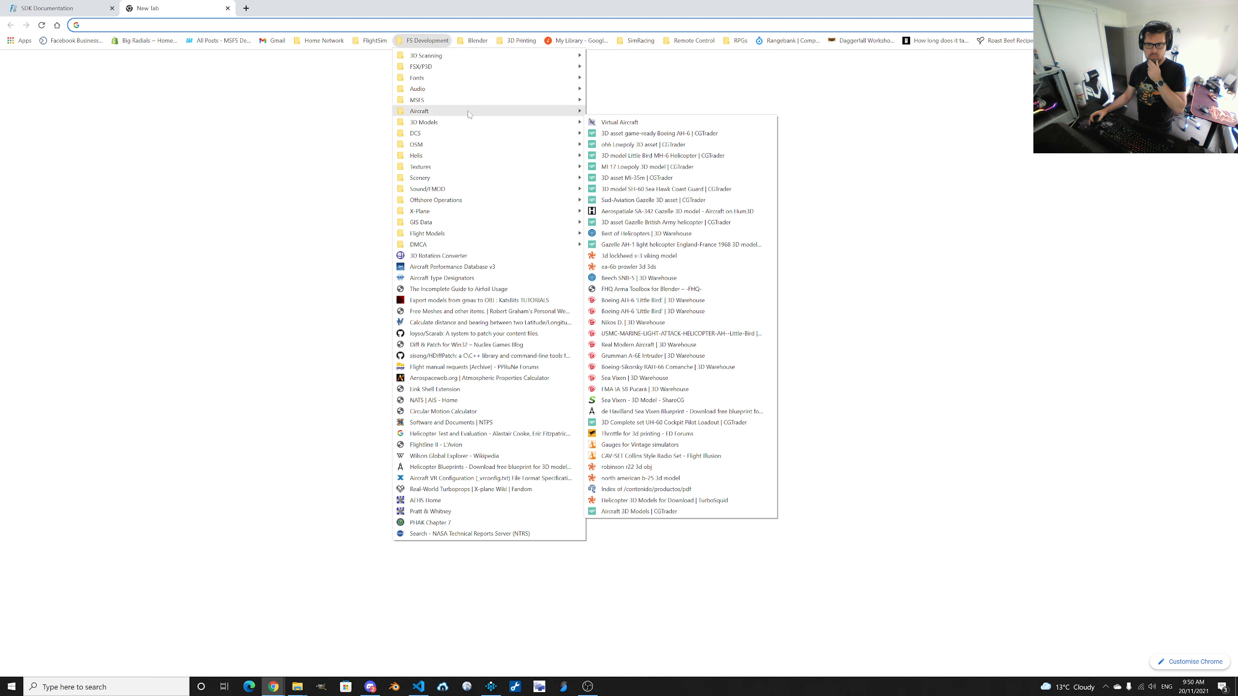
pyautogui.moveTo(479, 102)
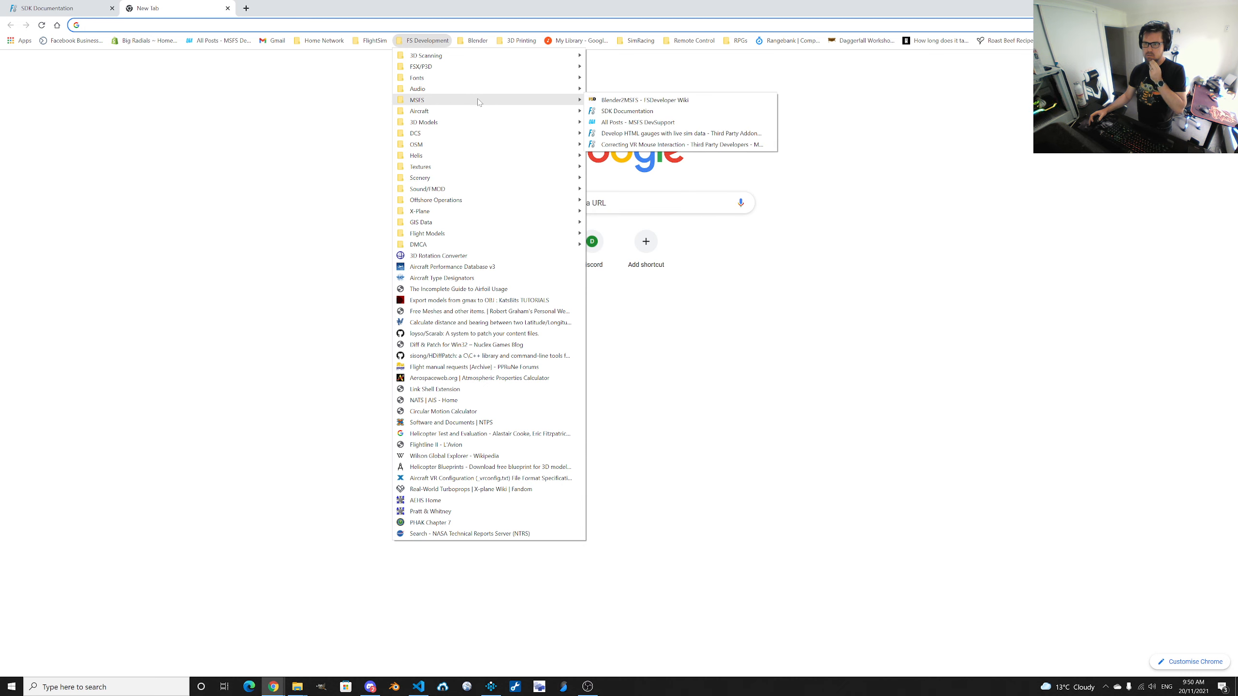
pyautogui.click(47, 243)
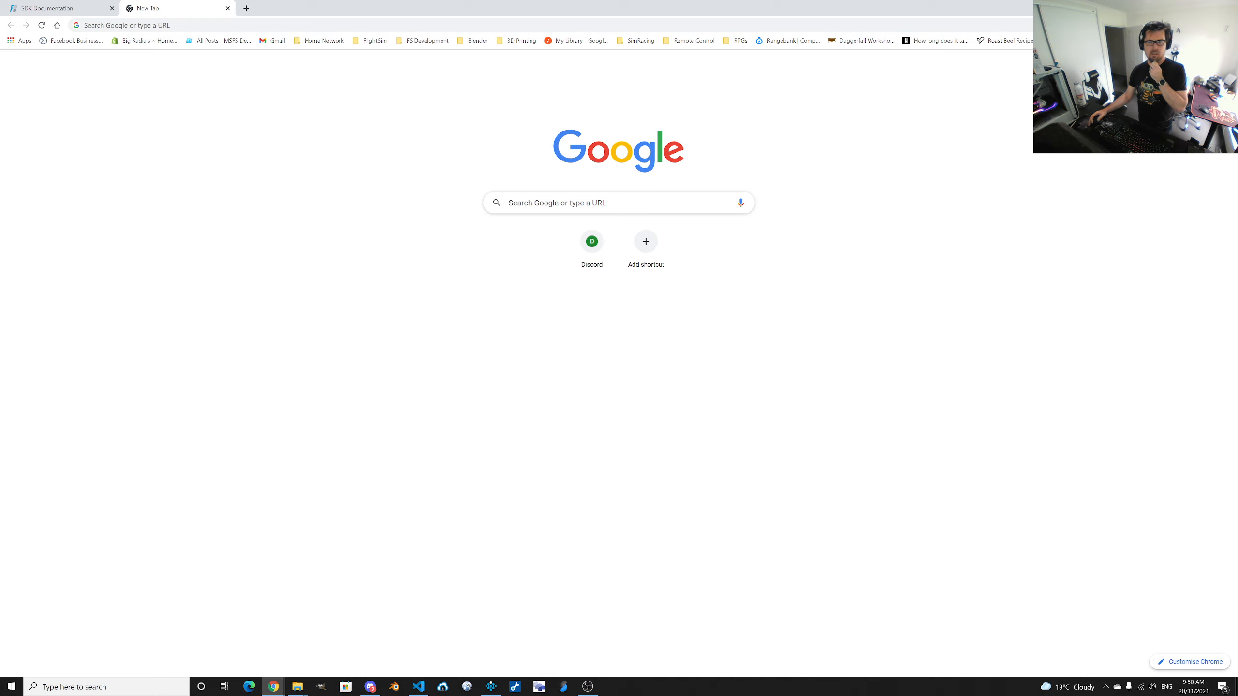
pyautogui.click(423, 41)
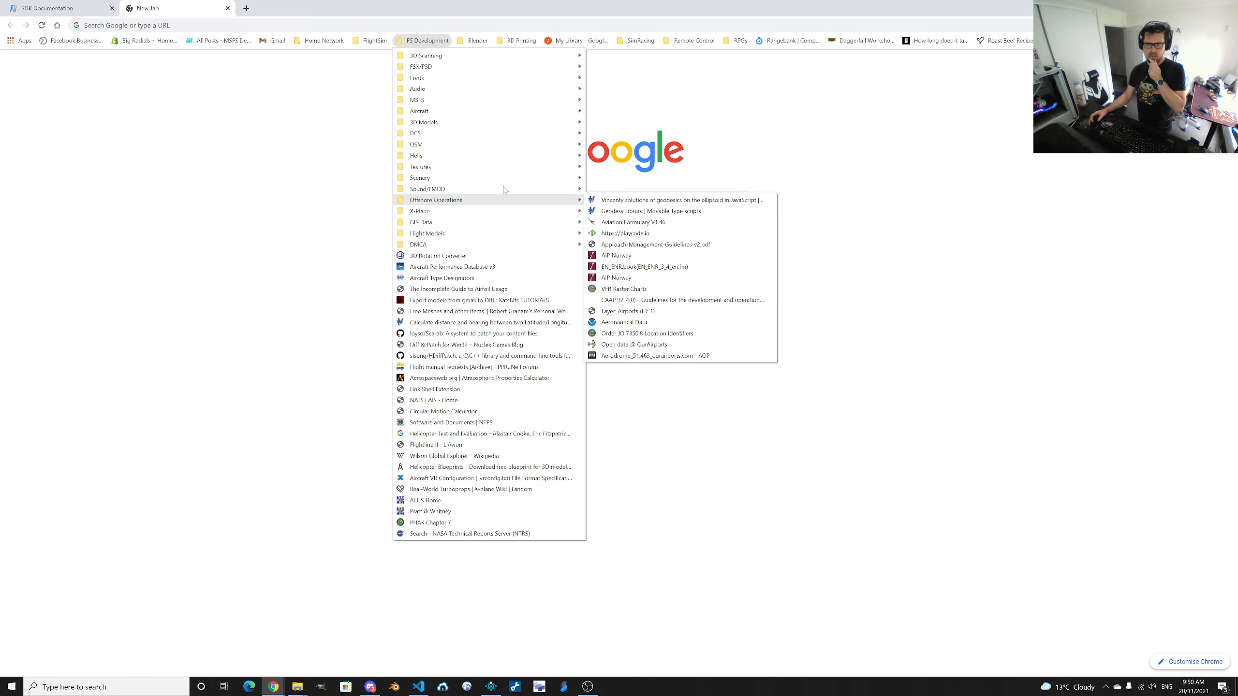
pyautogui.moveTo(504, 86)
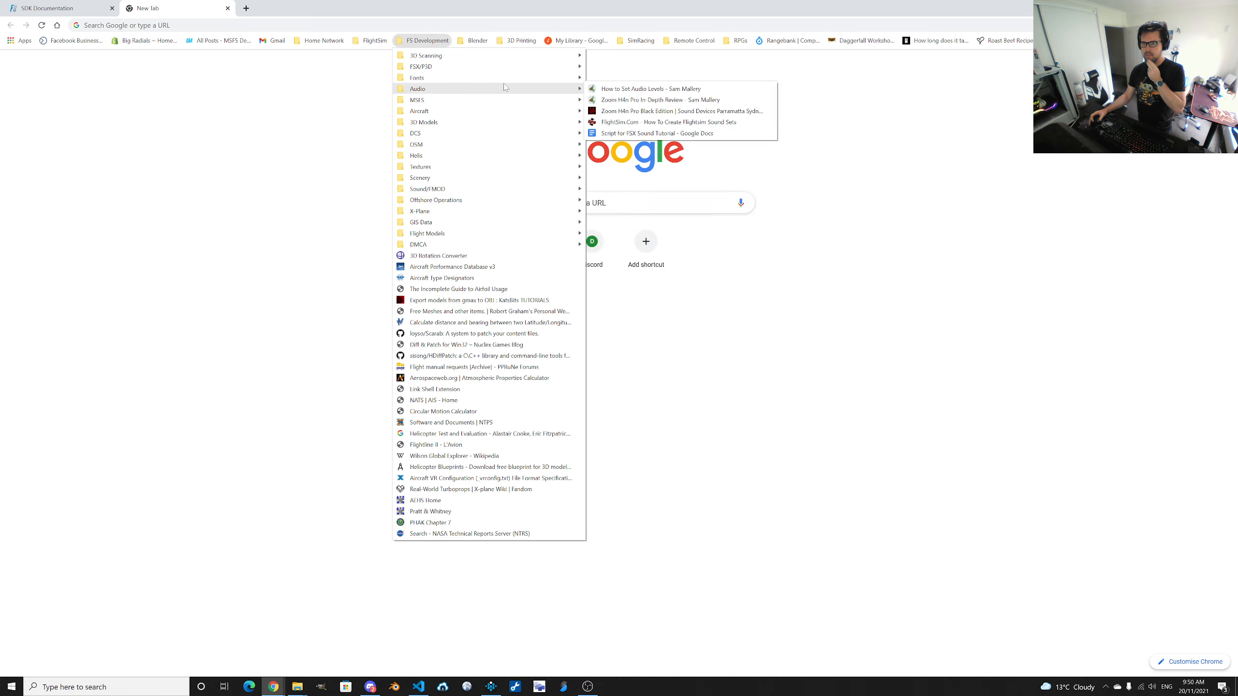
# Open the bookmarked "Script for FSX Sound Tutorial" document and follow its recommended link under The FSX Sound Engine.
pyautogui.click(641, 133)
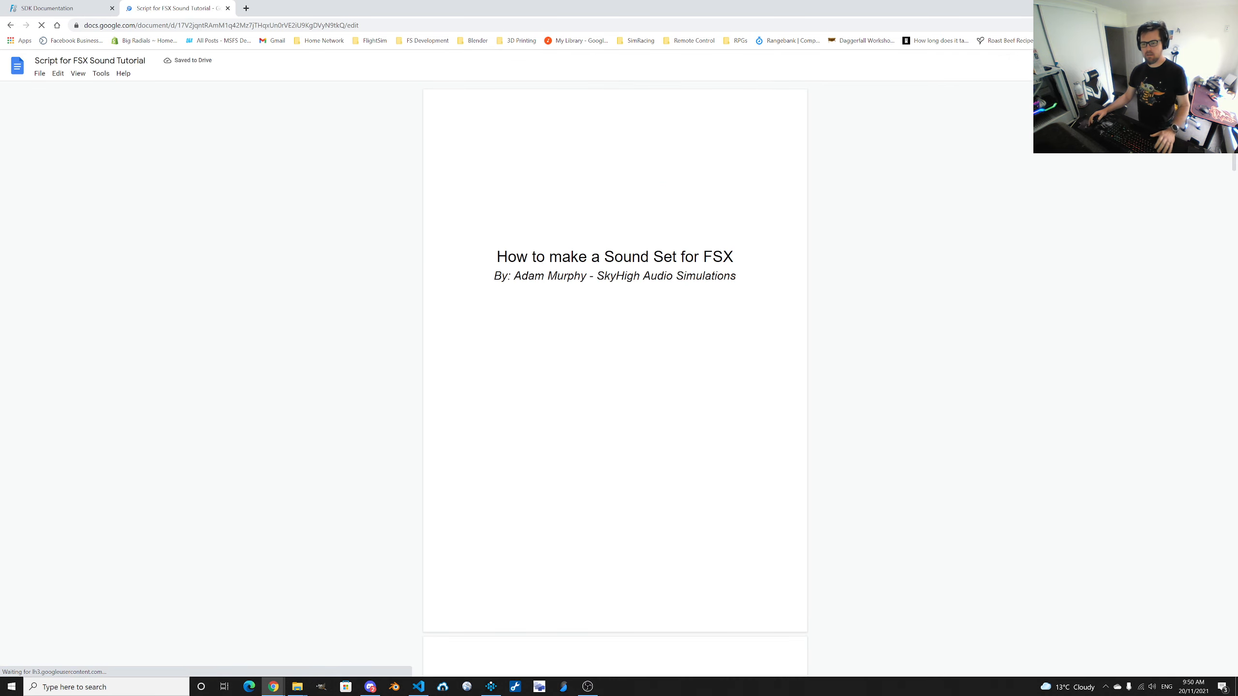
pyautogui.scroll(-4, 616, 386)
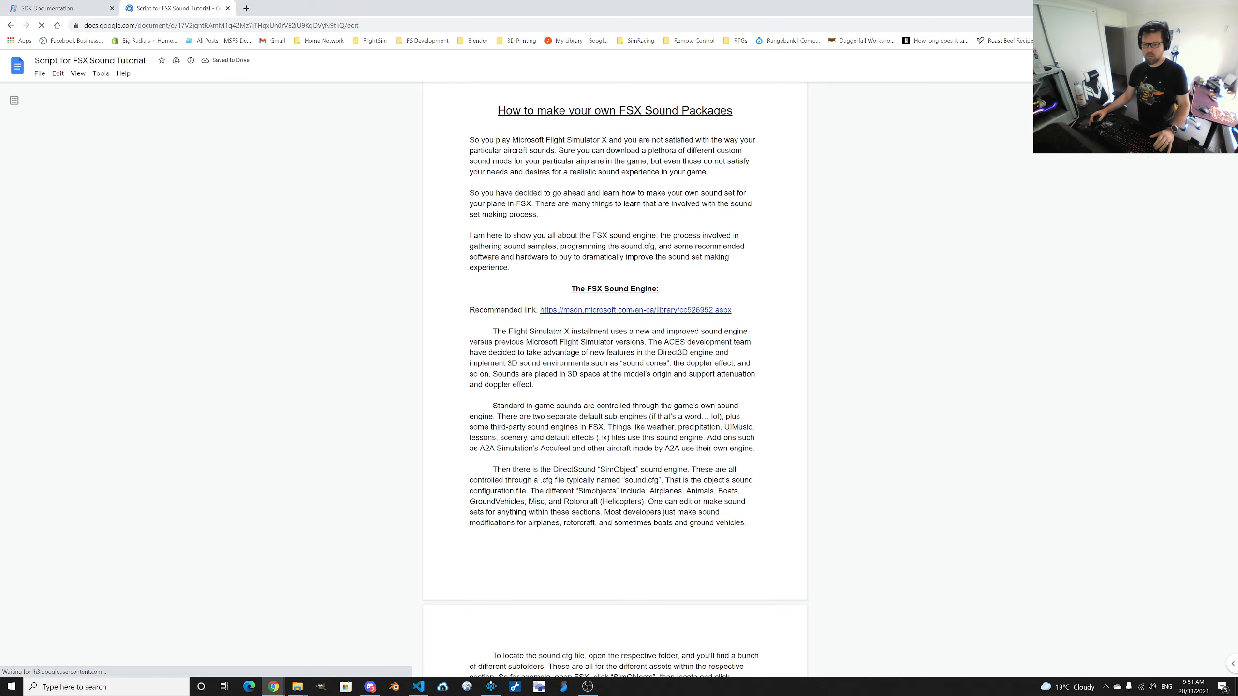
pyautogui.click(600, 330)
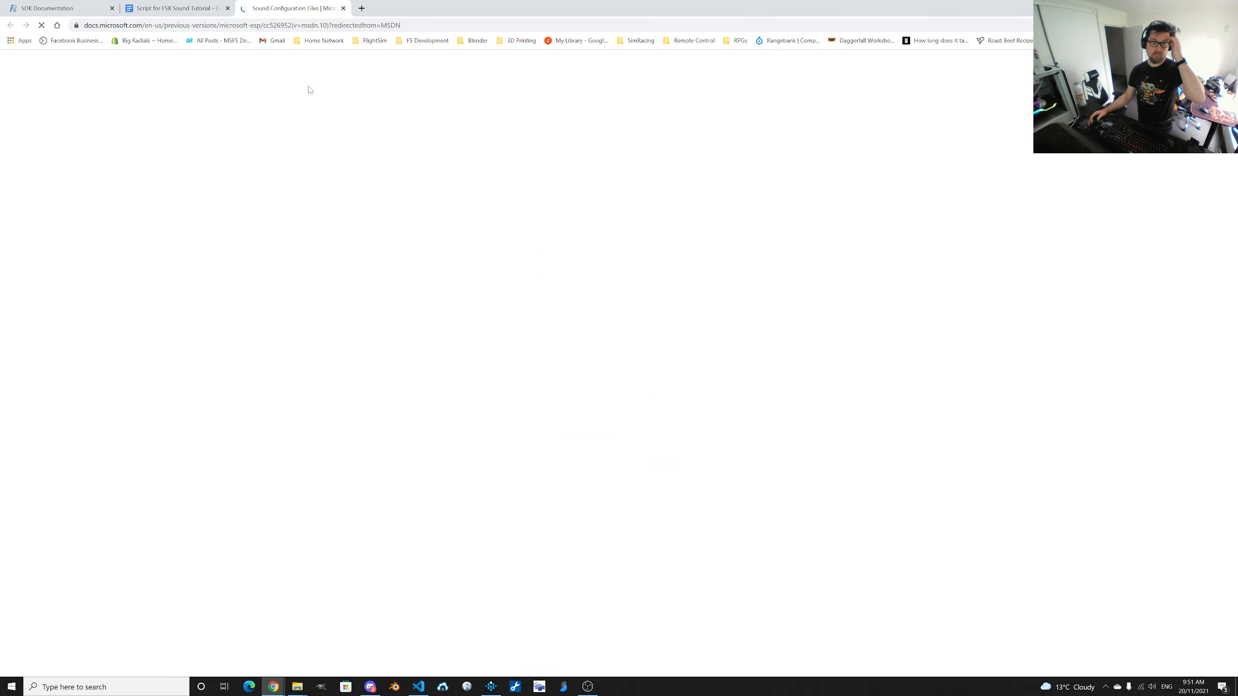
# Read the rparams description in the Engine Sounds section of the Sound Configuration Files page.
pyautogui.scroll(-6, 433, 204)
pyautogui.scroll(-15, 432, 204)
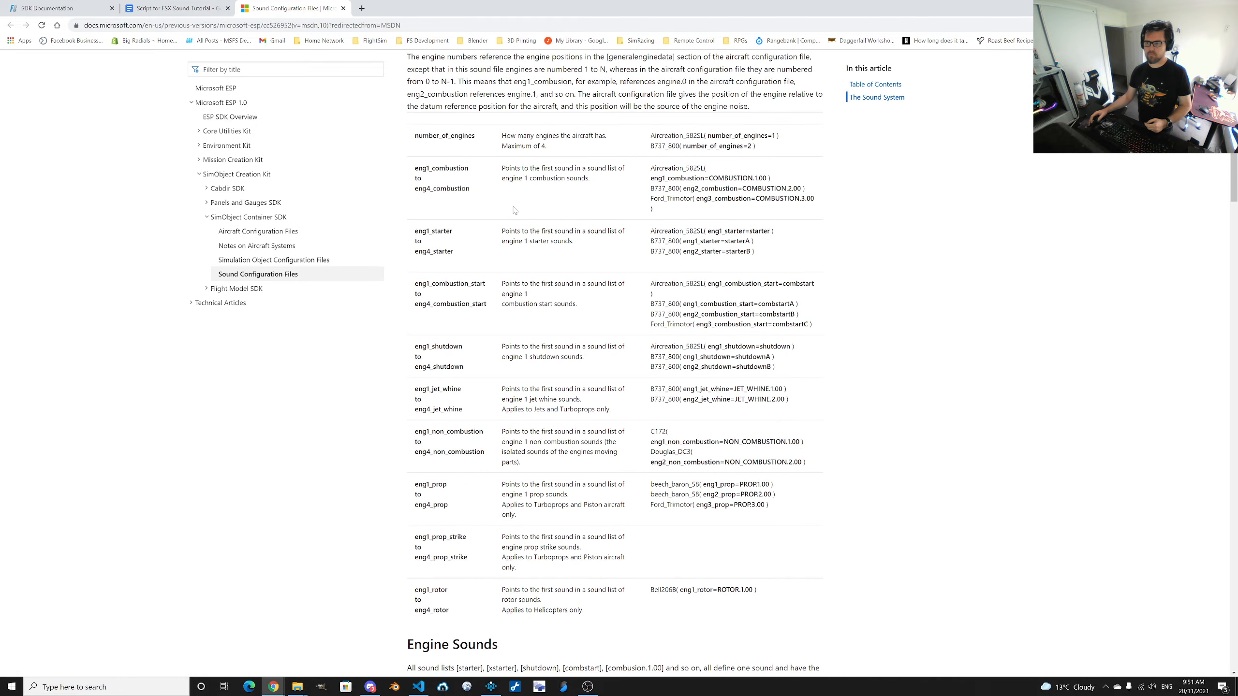
pyautogui.scroll(-12, 581, 172)
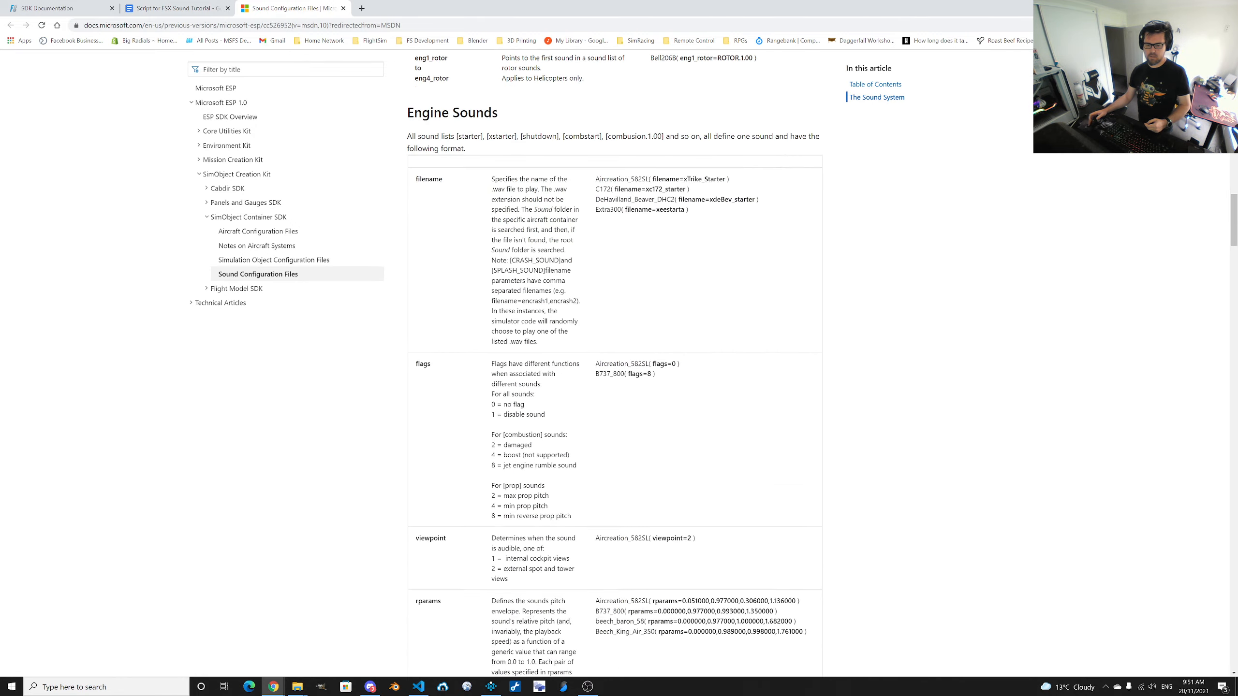
pyautogui.scroll(-6, 581, 172)
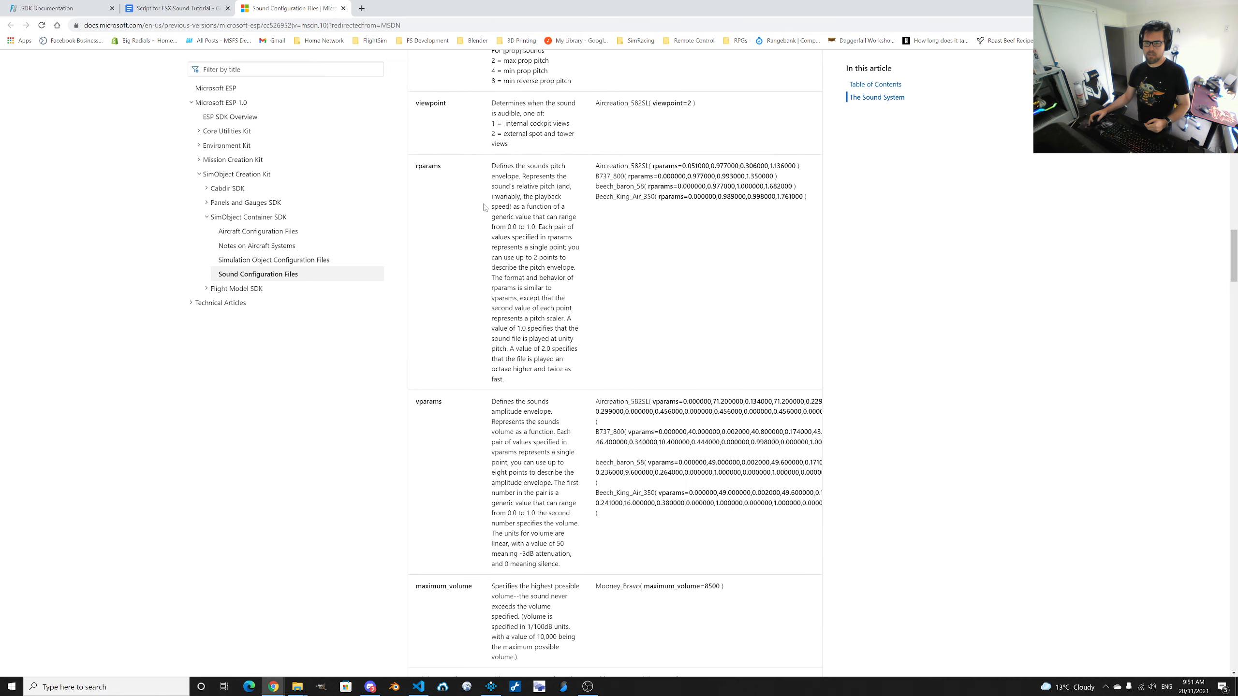
pyautogui.moveTo(491, 166); pyautogui.dragTo(551, 186)
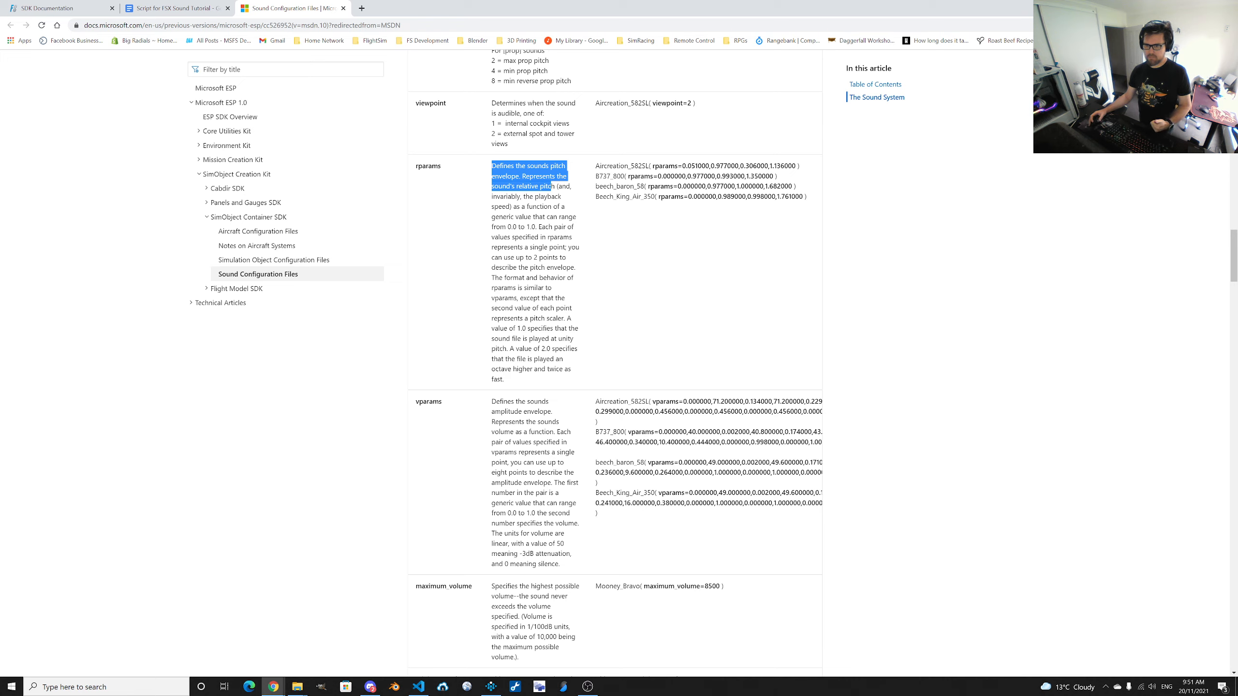
pyautogui.moveTo(514, 217); pyautogui.dragTo(536, 227)
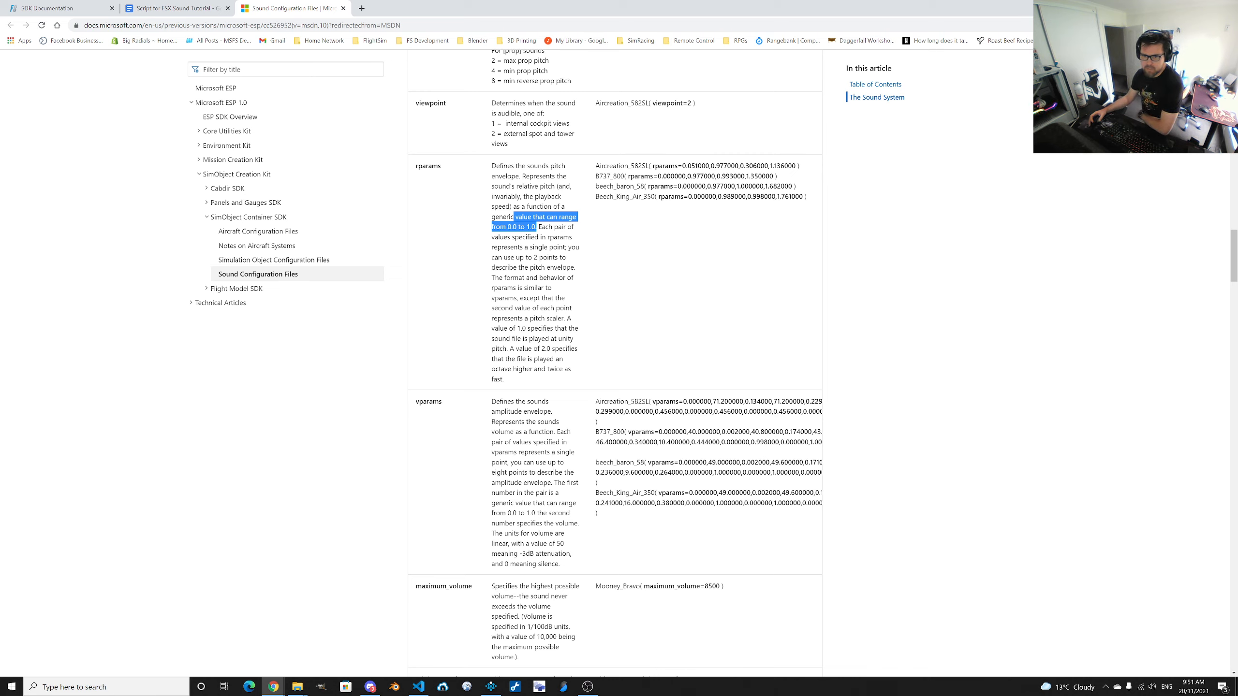
pyautogui.doubleClick(429, 165)
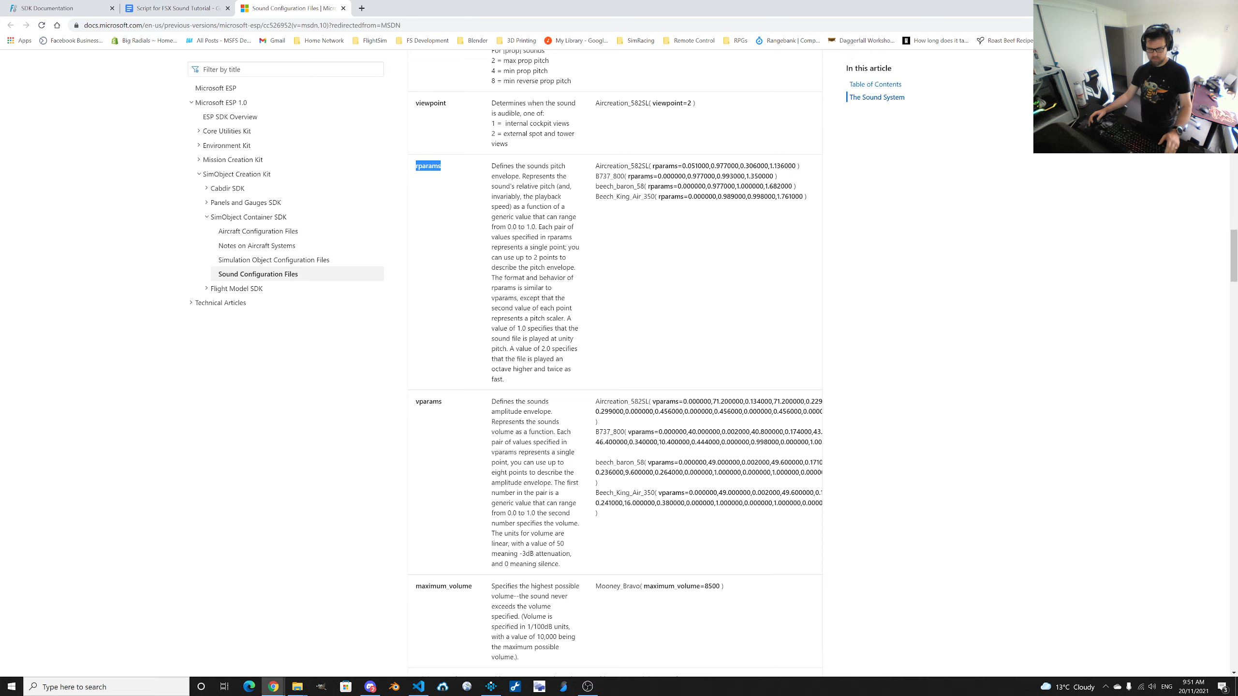
# Switch to SOUND.CFG in Visual Studio Code and add the comment line ";rparam=pitch" above rparams in [COMBUSTION.1.00].
pyautogui.hotkey('alt', 'Tab')
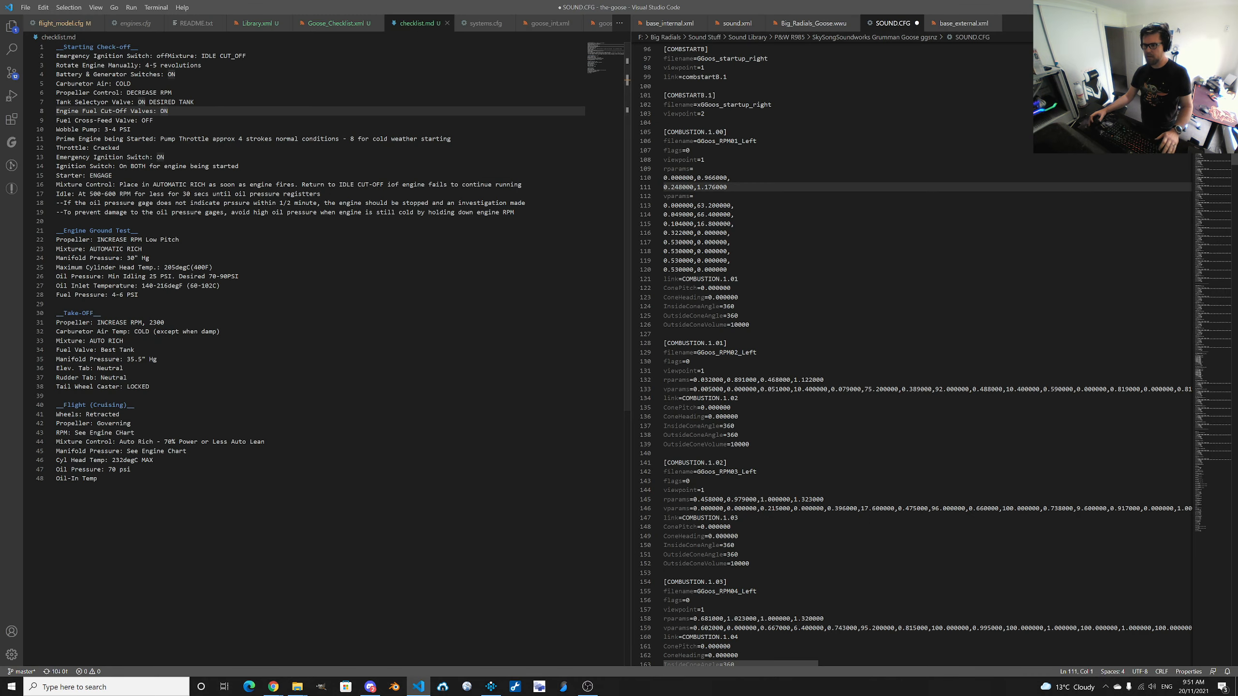
pyautogui.click(694, 169)
pyautogui.click(704, 160)
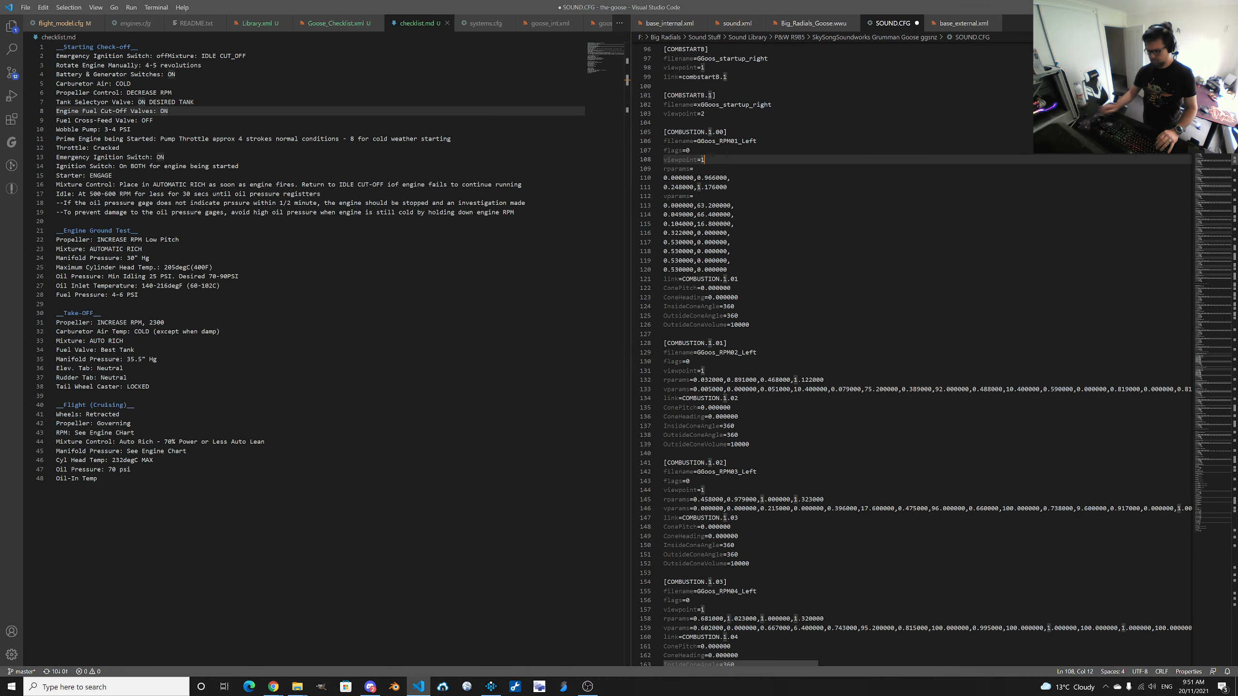
pyautogui.press('Return')
pyautogui.write(';rpa')
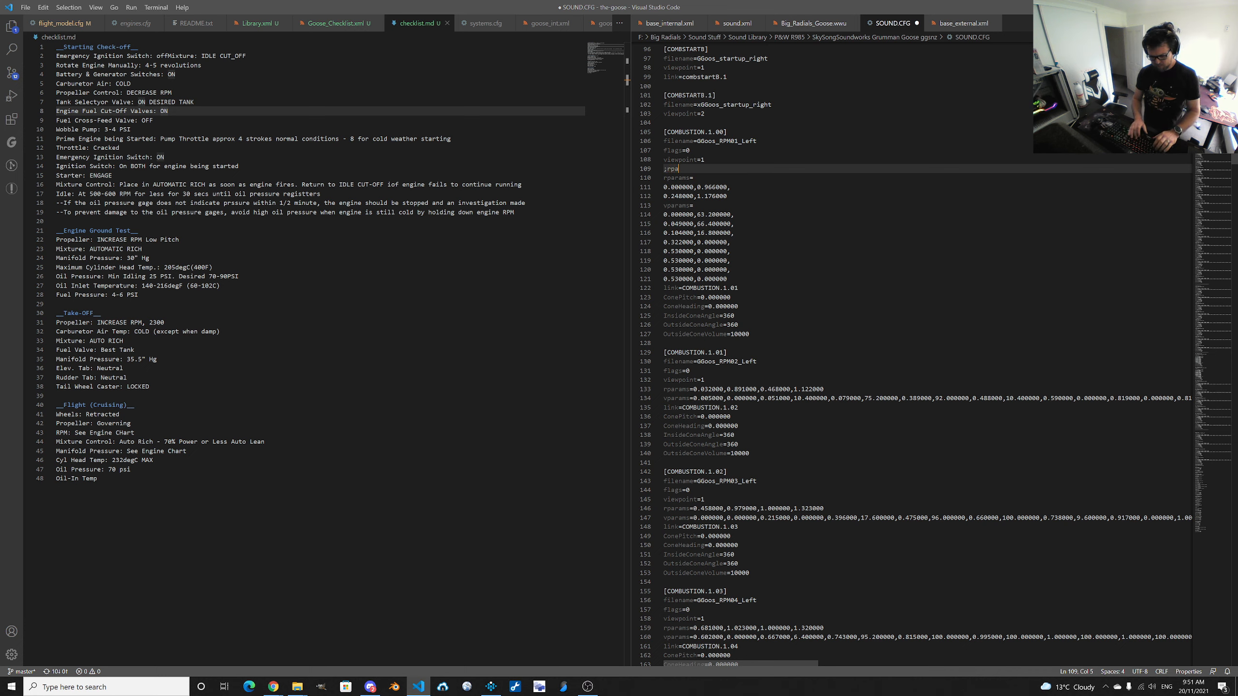
pyautogui.write('ram=pitch')
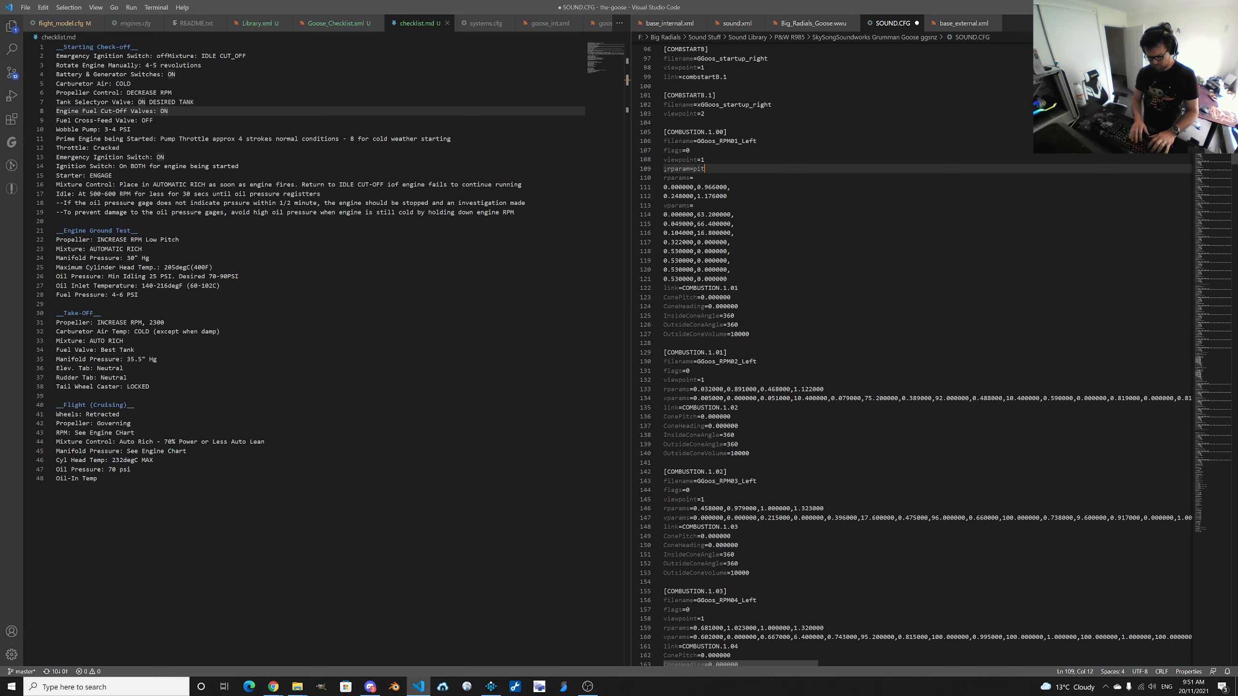
# Check the vparams description in the browser documentation and add the comment line ";vparam=amplitude" above vparams in [COMBUSTION.1.00].
pyautogui.press('Down')
pyautogui.press('Down')
pyautogui.press('Down')
pyautogui.press('End')
pyautogui.press('Return')
pyautogui.hotkey('alt', 'Tab')
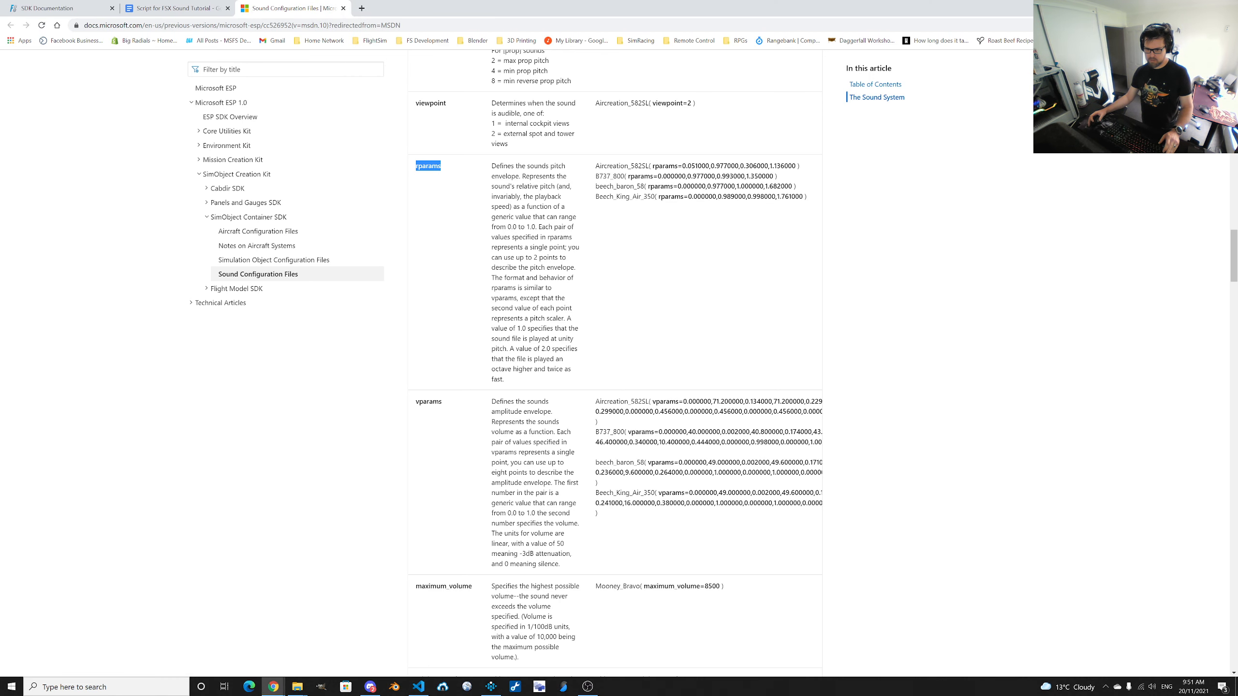
pyautogui.moveTo(492, 401); pyautogui.dragTo(561, 417)
pyautogui.hotkey('alt', 'Tab')
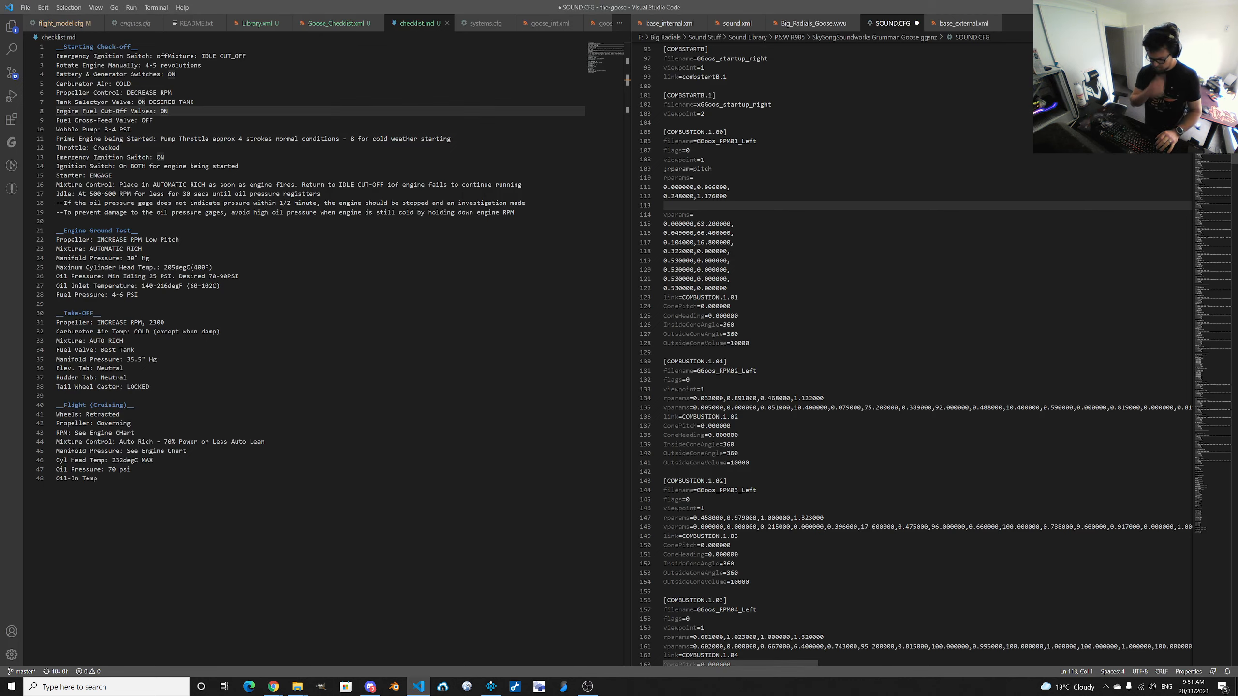
pyautogui.write(';vparam')
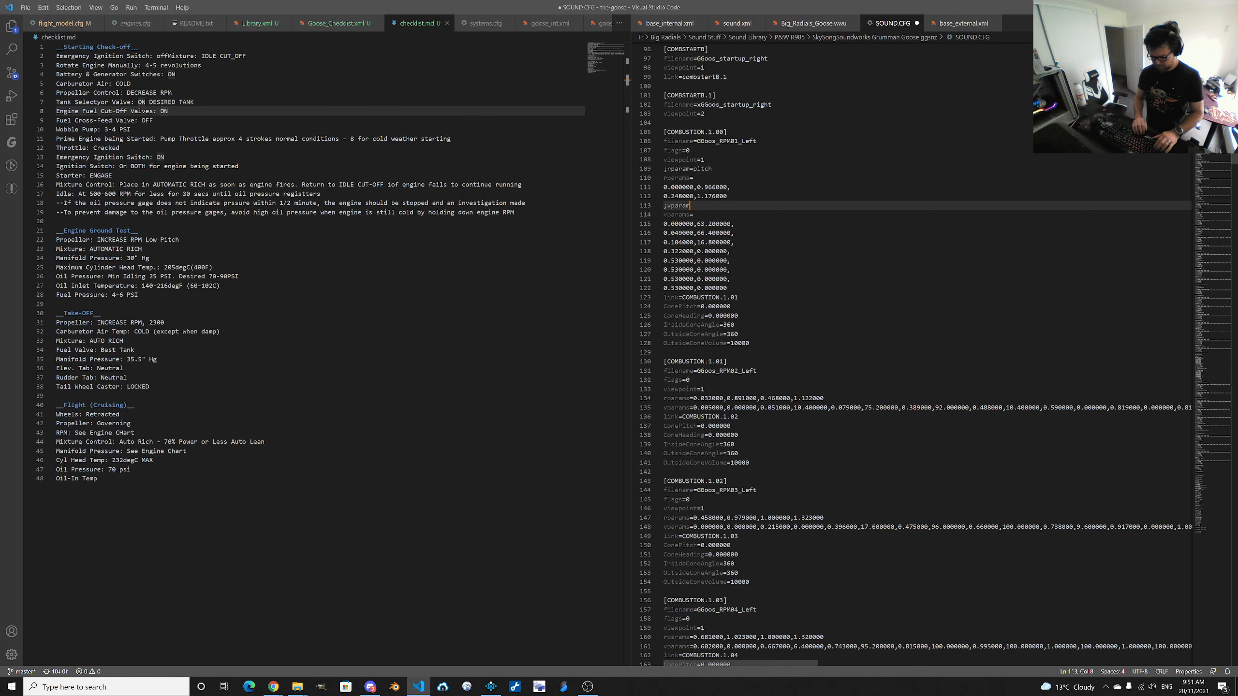
pyautogui.write('=amplit')
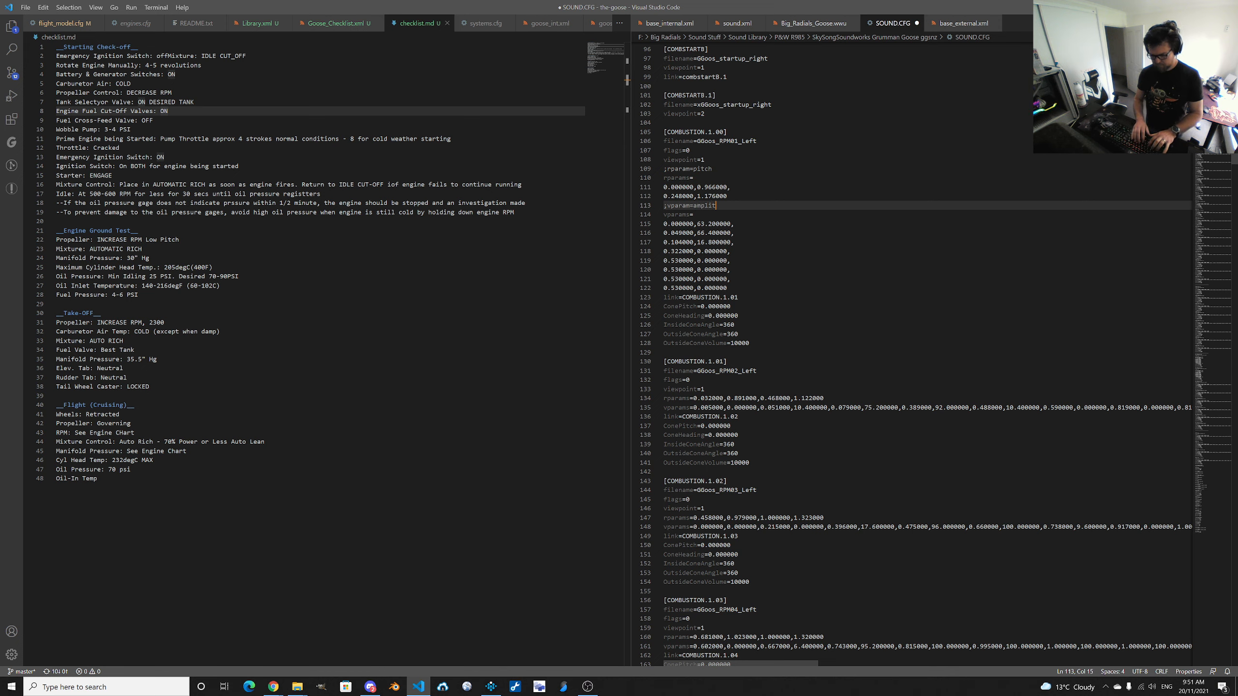
pyautogui.write('ude')
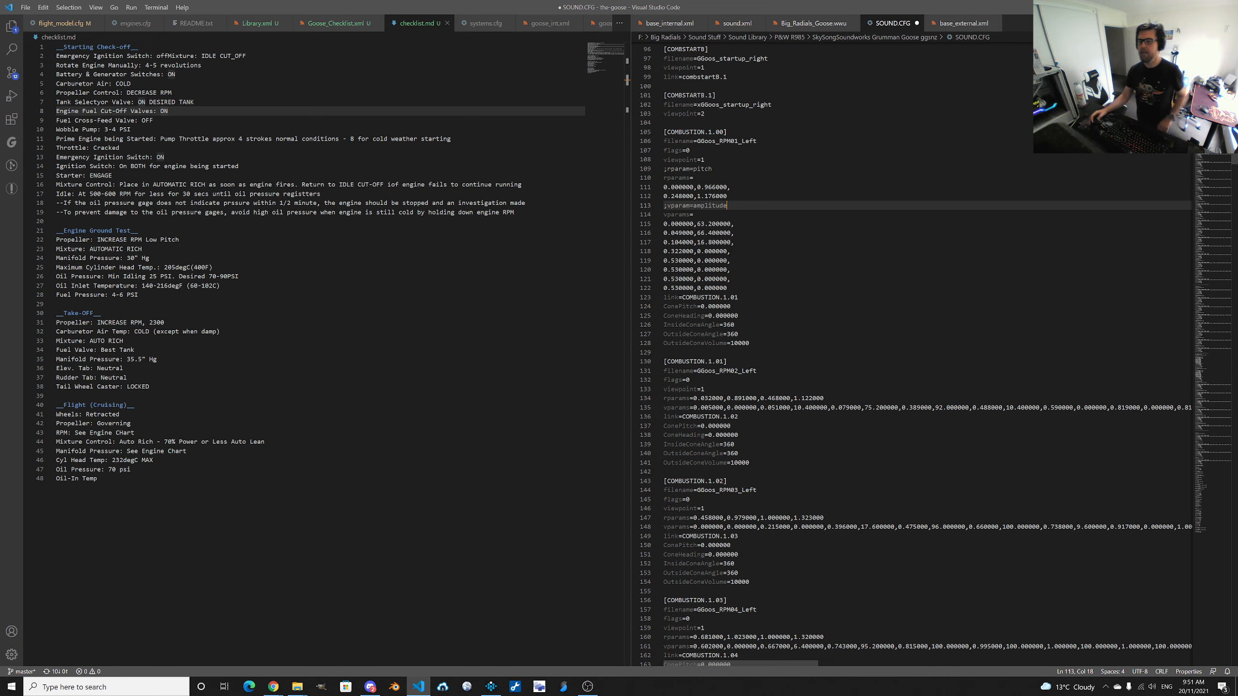
# Examine the filename and the first number of each rparams pair in [COMBUSTION.1.00].
pyautogui.press('Up')
pyautogui.press('Up')
pyautogui.press('Home')
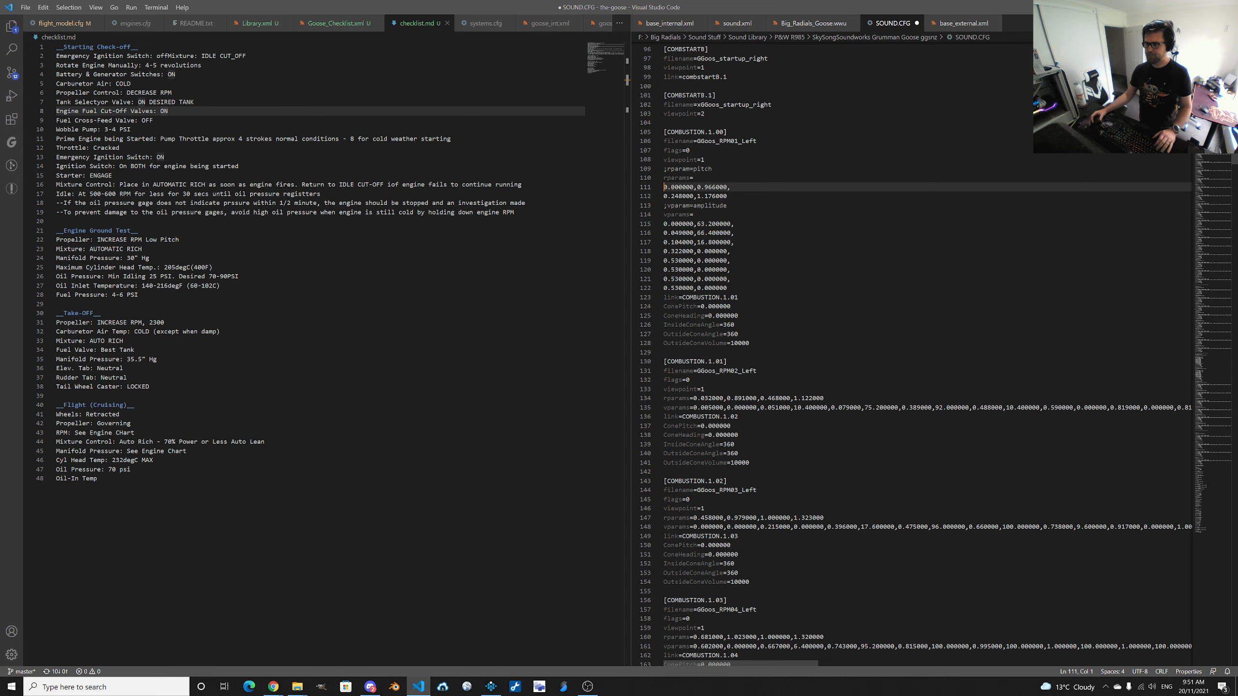
pyautogui.hotkey('shift', 'Right')
pyautogui.hotkey('shift', 'Right')
pyautogui.hotkey('shift', 'Right')
pyautogui.hotkey('shift', 'Right')
pyautogui.hotkey('shift', 'Right')
pyautogui.hotkey('shift', 'Right')
pyautogui.hotkey('shift', 'Right')
pyautogui.hotkey('shift', 'Right')
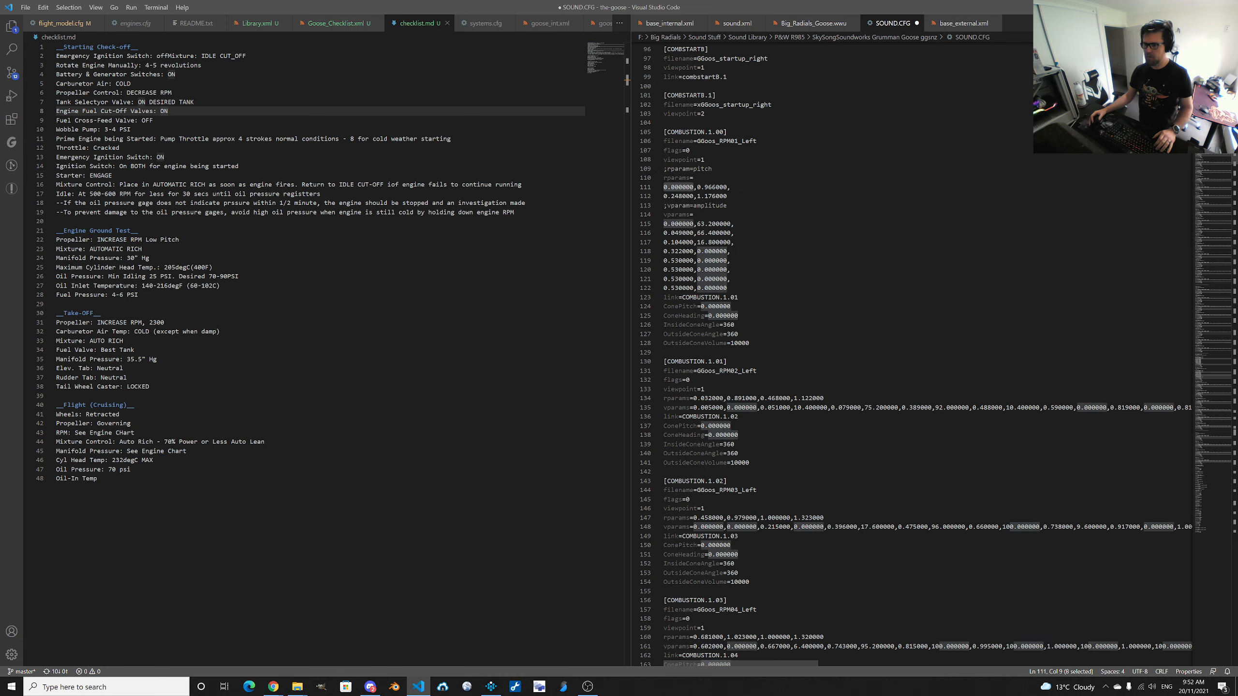
pyautogui.click(668, 187)
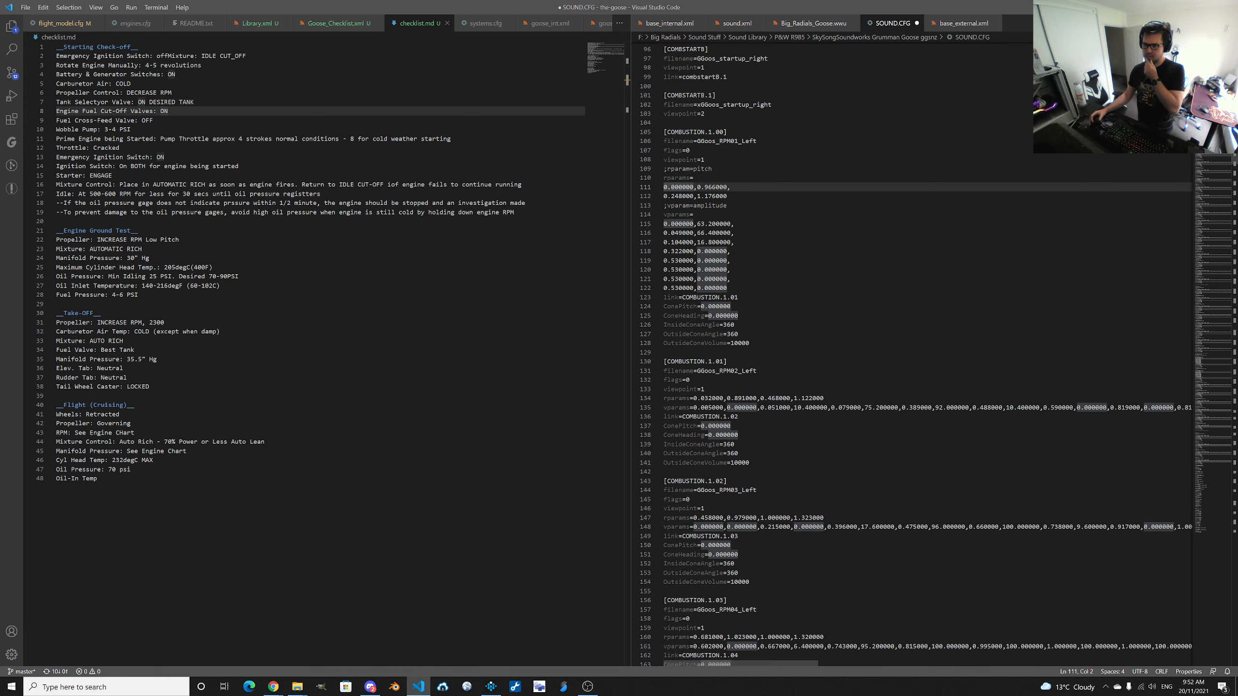
pyautogui.doubleClick(726, 140)
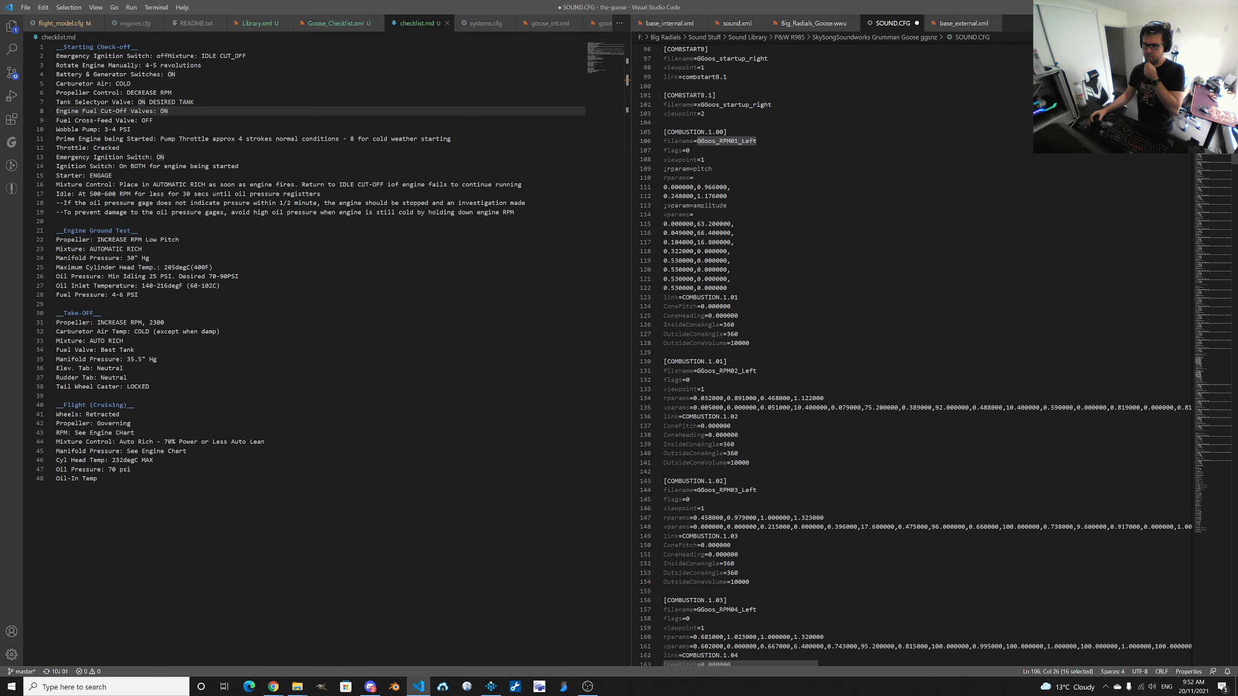
pyautogui.doubleClick(679, 186)
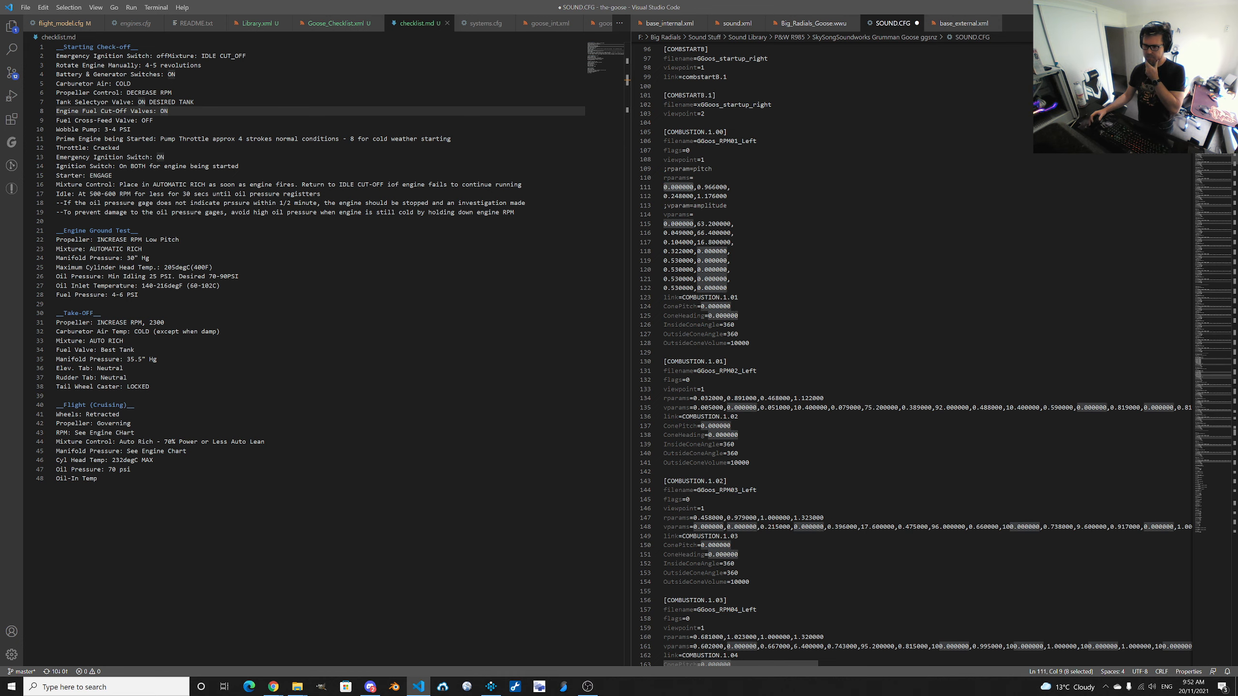
pyautogui.moveTo(664, 196); pyautogui.dragTo(679, 196)
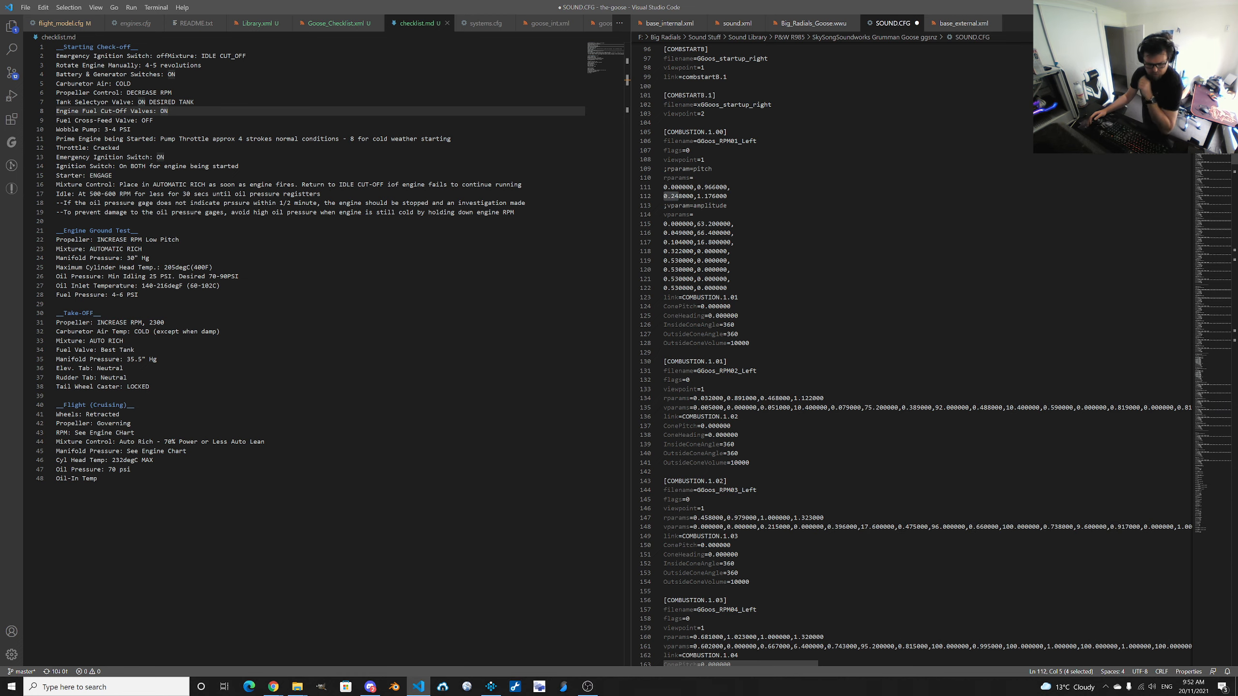
# Check in the browser documentation what the second number of each vparams pair specifies, and return to Visual Studio Code.
pyautogui.hotkey('alt', 'Tab')
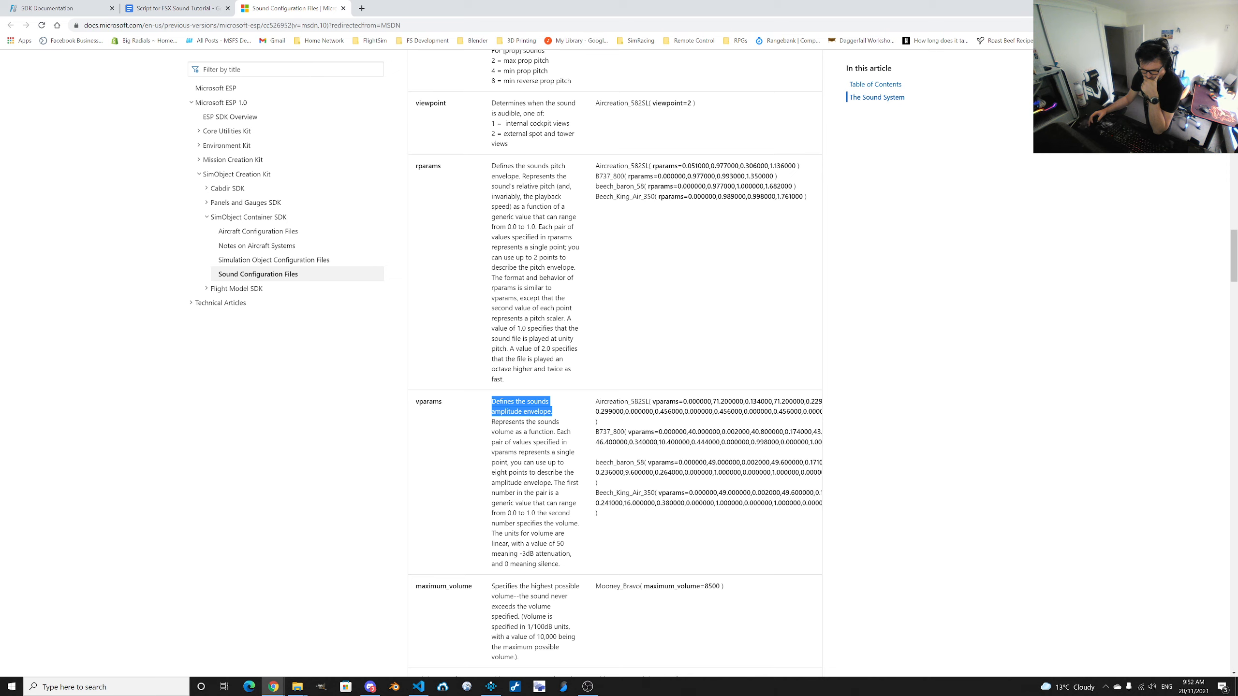
pyautogui.doubleClick(567, 523)
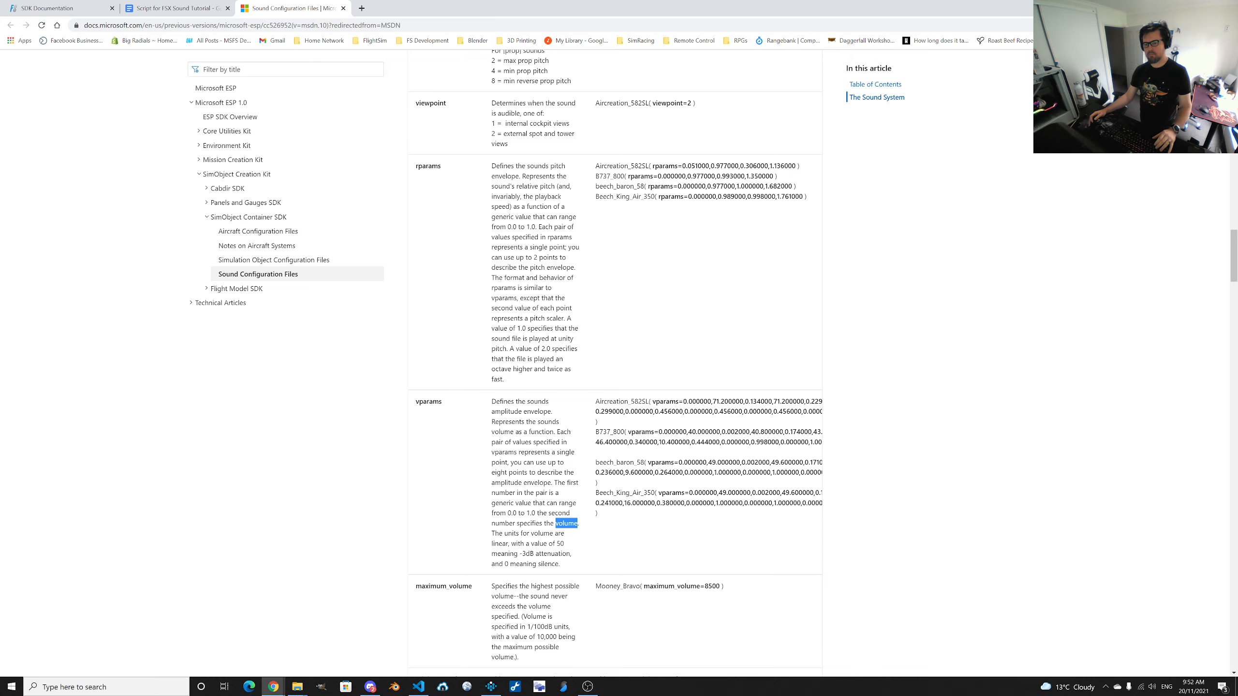
pyautogui.hotkey('alt', 'Tab')
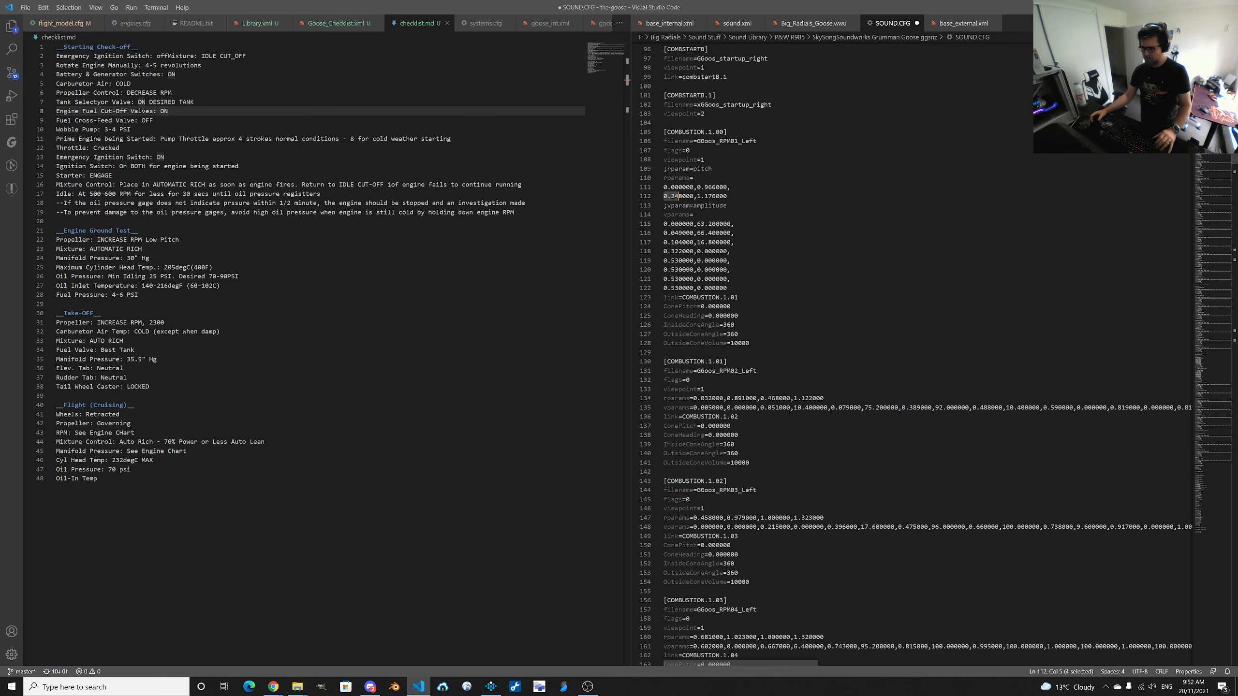
# Split the rparams values of [COMBUSTION.1.01] so that each value pair sits on its own line below "rparams=".
pyautogui.click(756, 399)
pyautogui.press('Right')
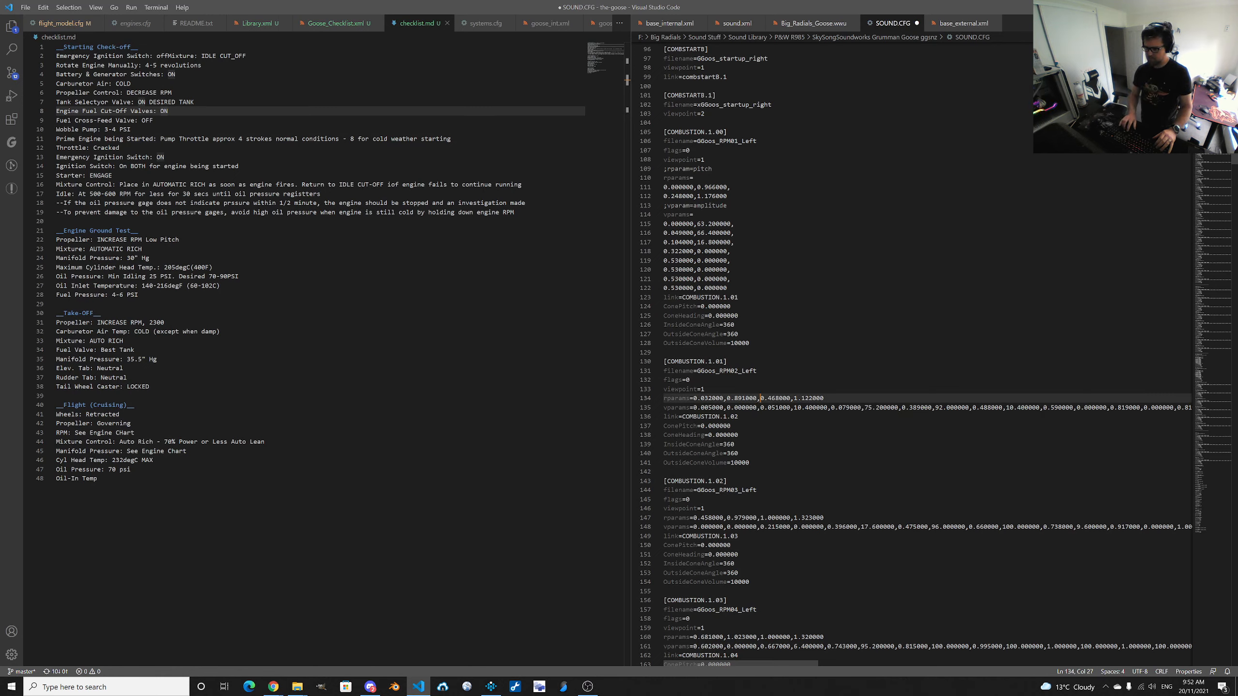
pyautogui.press('Return')
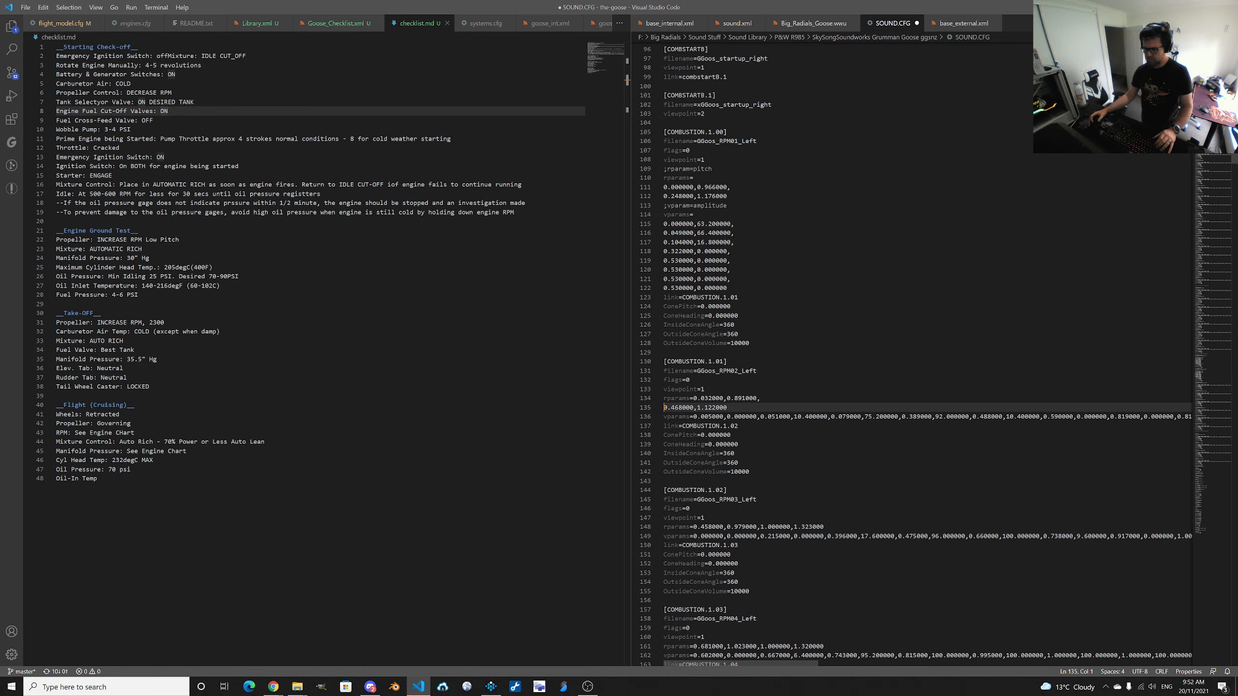
pyautogui.click(697, 399)
pyautogui.press('Return')
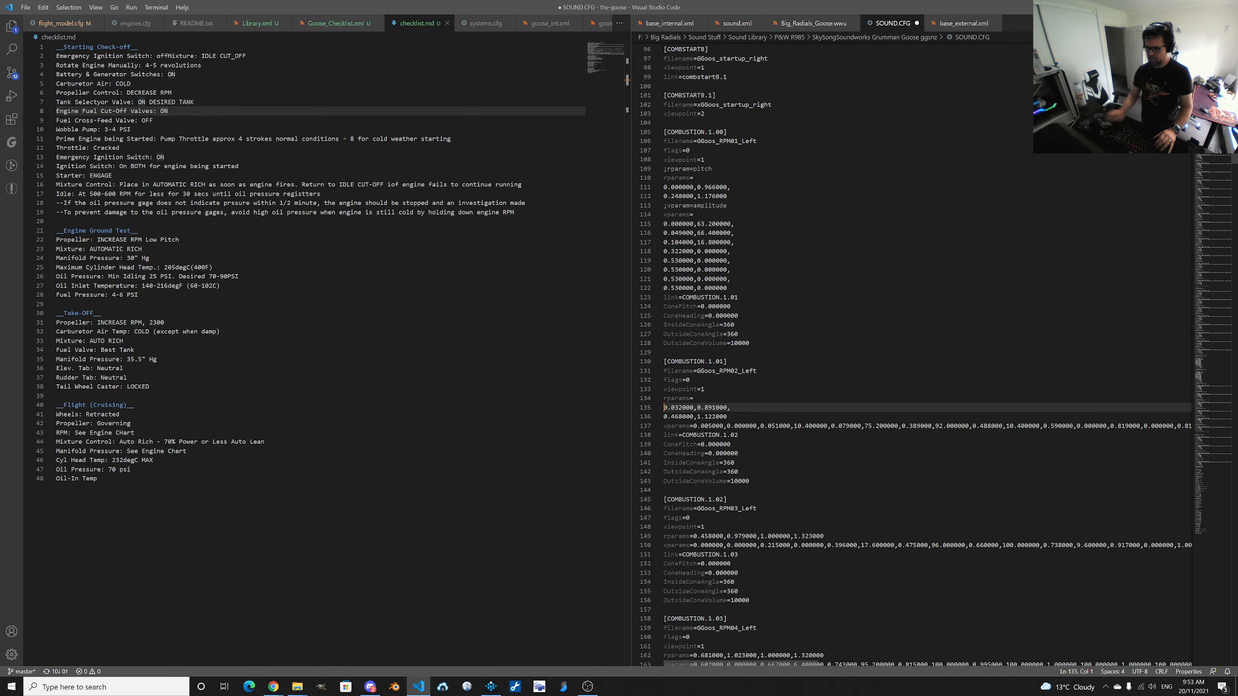
# Split the vparams values of [COMBUSTION.1.01] so that each value pair sits on its own line below "vparams=".
pyautogui.scroll(3, 926, 380)
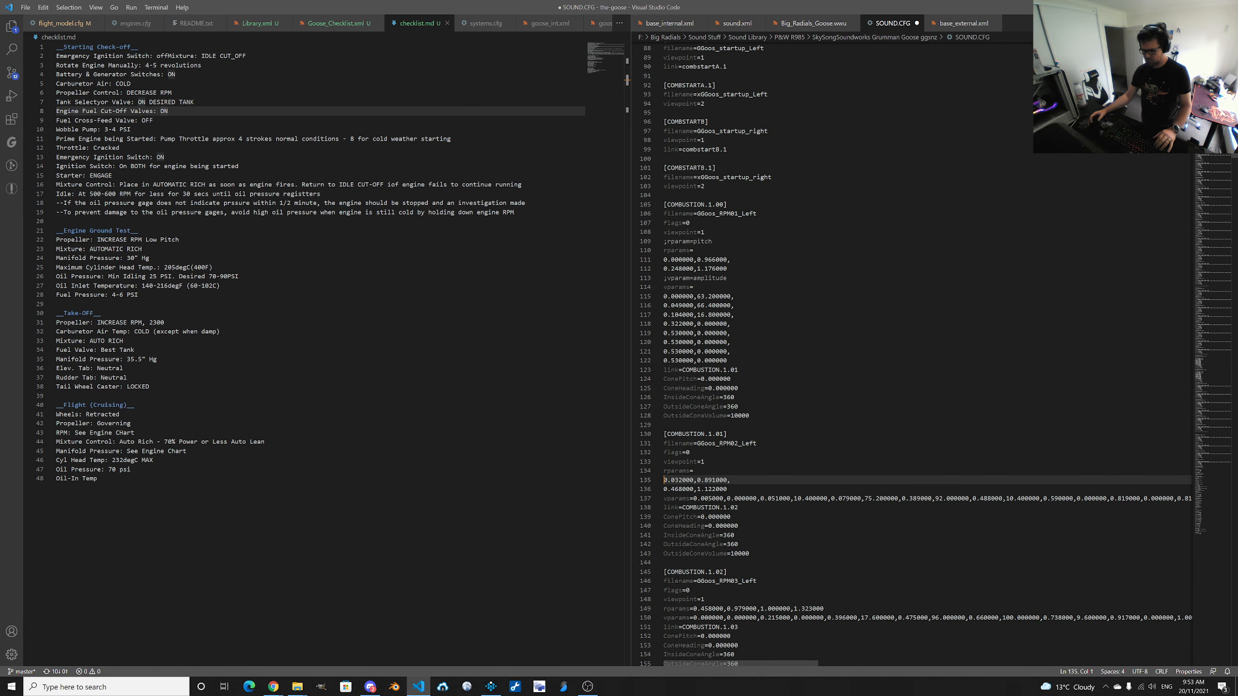
pyautogui.click(693, 499)
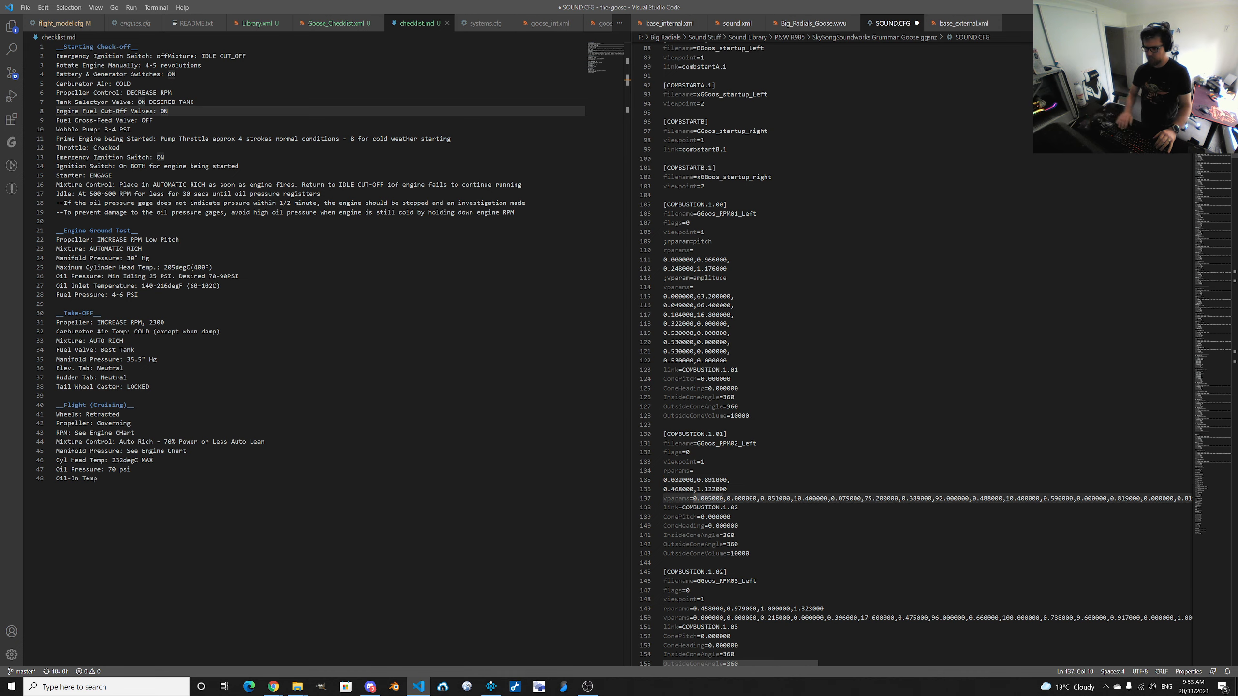
pyautogui.press('Return')
pyautogui.press('Right')
pyautogui.press('Right')
pyautogui.press('Right')
pyautogui.press('Right')
pyautogui.press('Right')
pyautogui.press('Right')
pyautogui.press('Right')
pyautogui.press('Right')
pyautogui.press('Right')
pyautogui.press('Right')
pyautogui.press('Right')
pyautogui.press('Right')
pyautogui.press('Right')
pyautogui.press('Right')
pyautogui.press('Right')
pyautogui.press('Right')
pyautogui.press('Right')
pyautogui.press('Right')
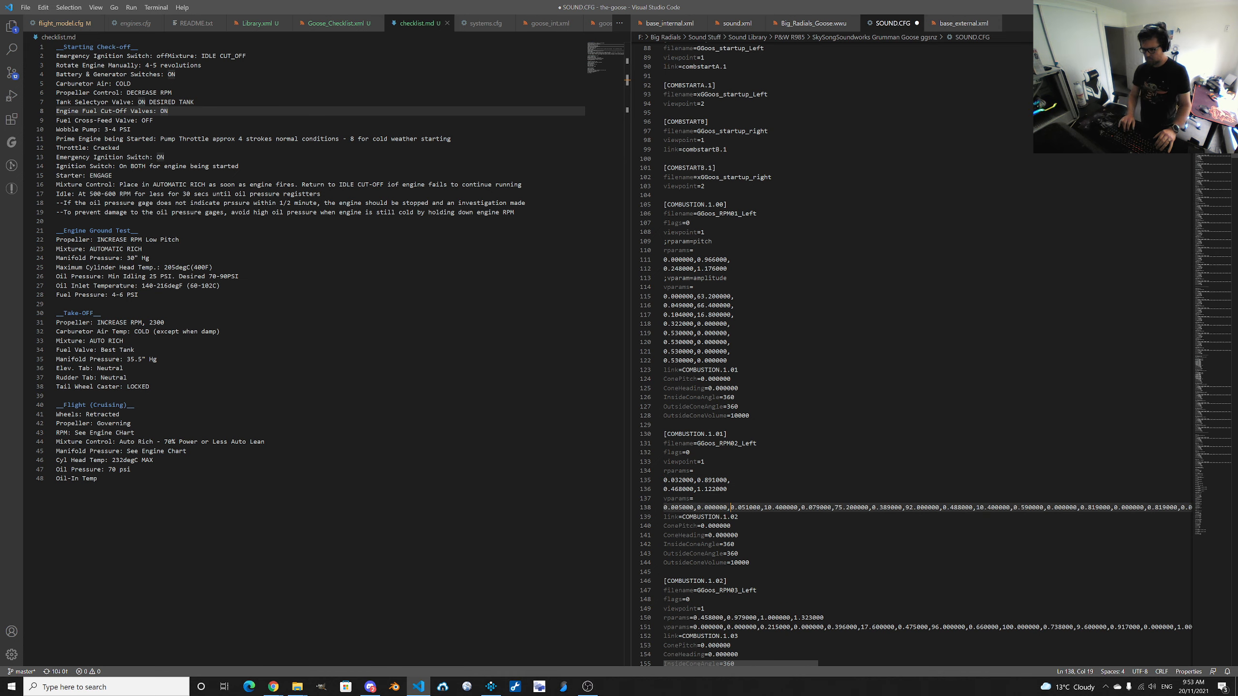
pyautogui.press('Return')
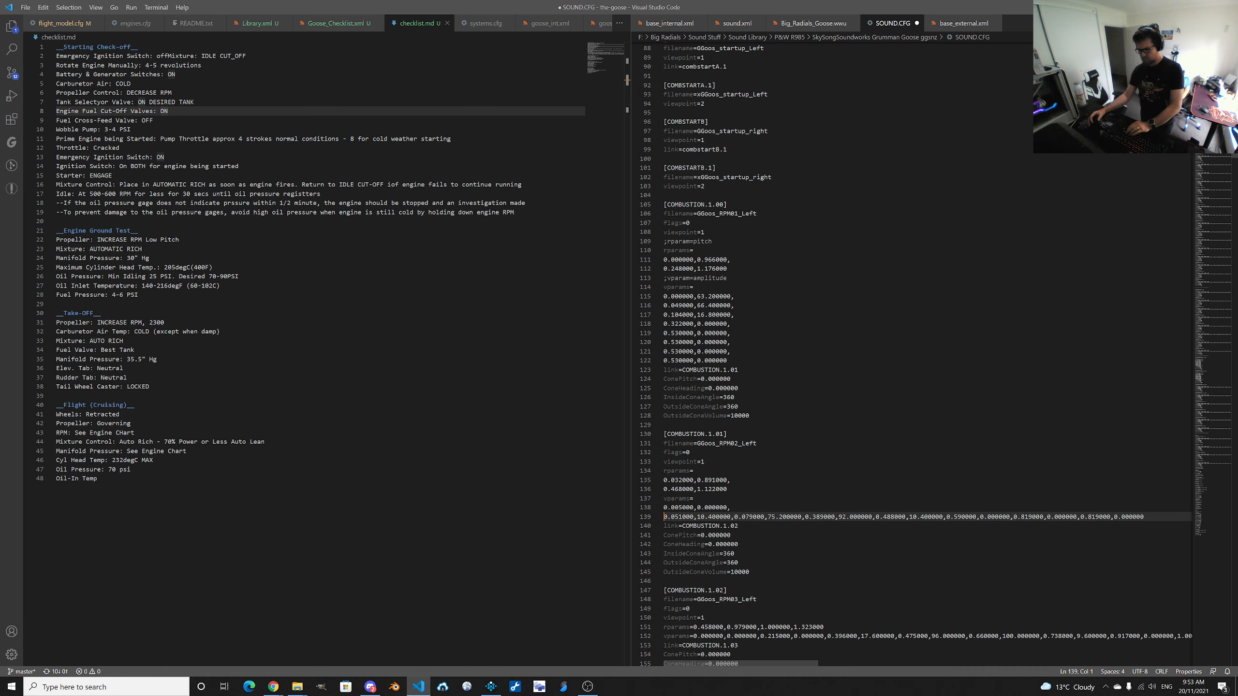
pyautogui.click(738, 517)
pyautogui.press('Return')
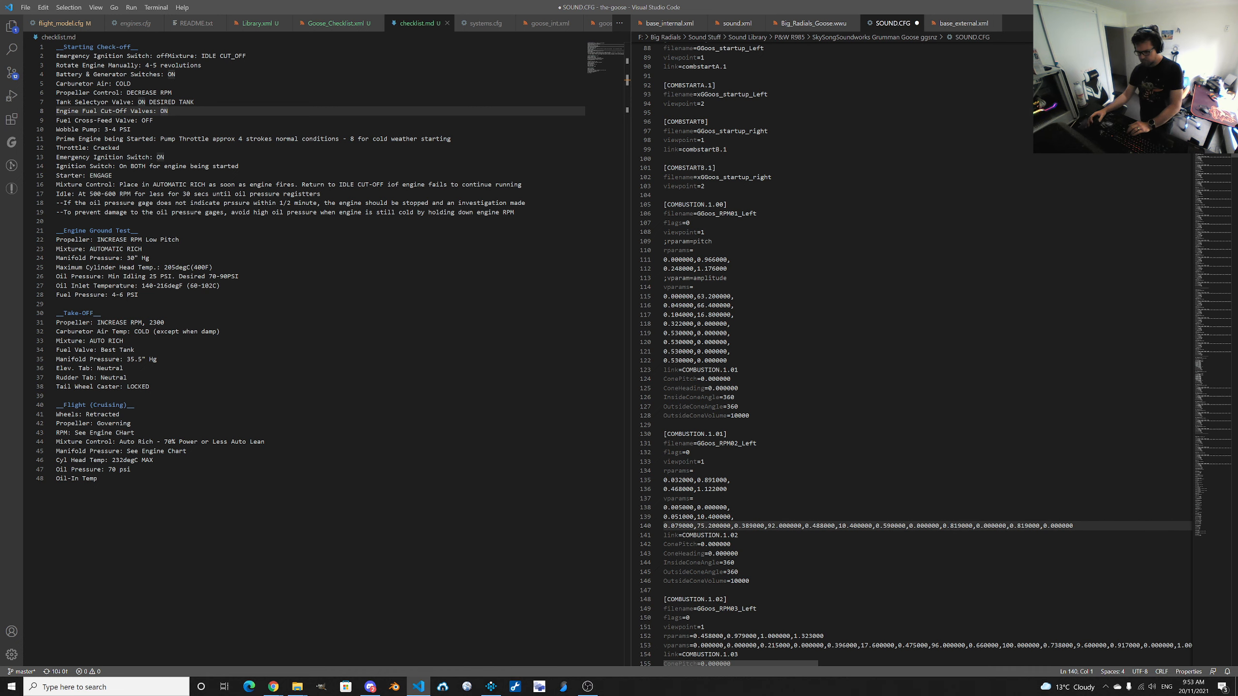
pyautogui.click(734, 527)
pyautogui.press('Return')
pyautogui.click(734, 535)
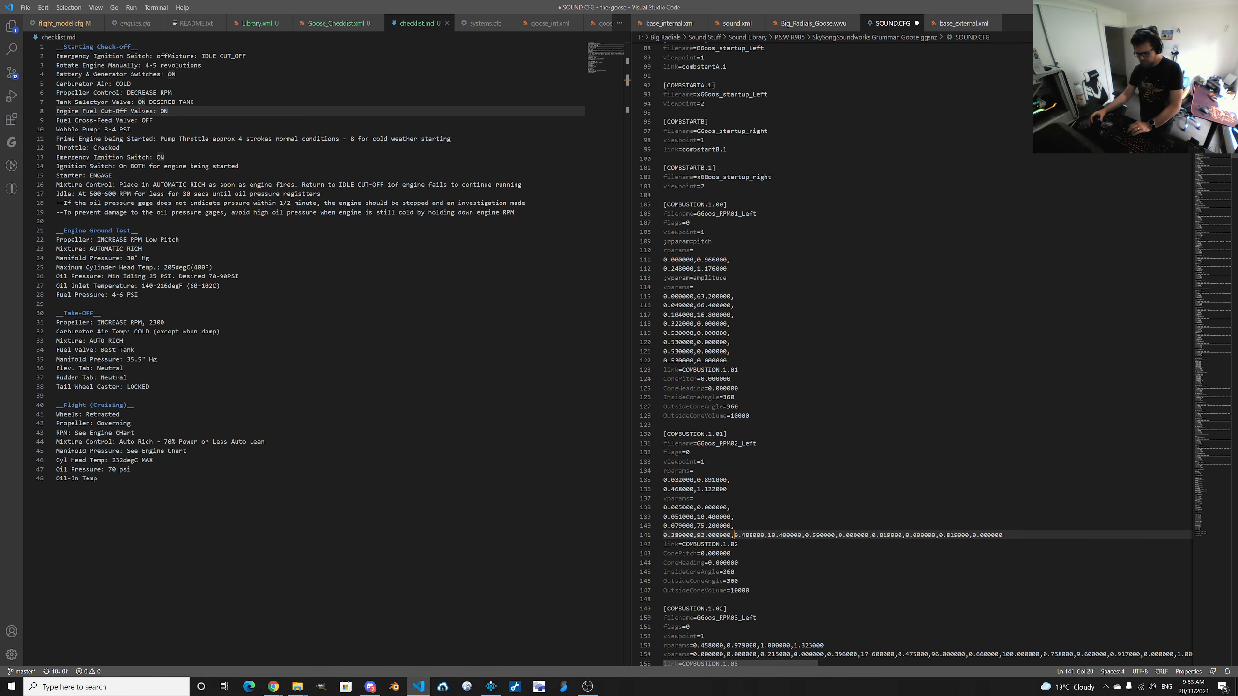
pyautogui.press('Return')
pyautogui.click(735, 545)
pyautogui.press('Return')
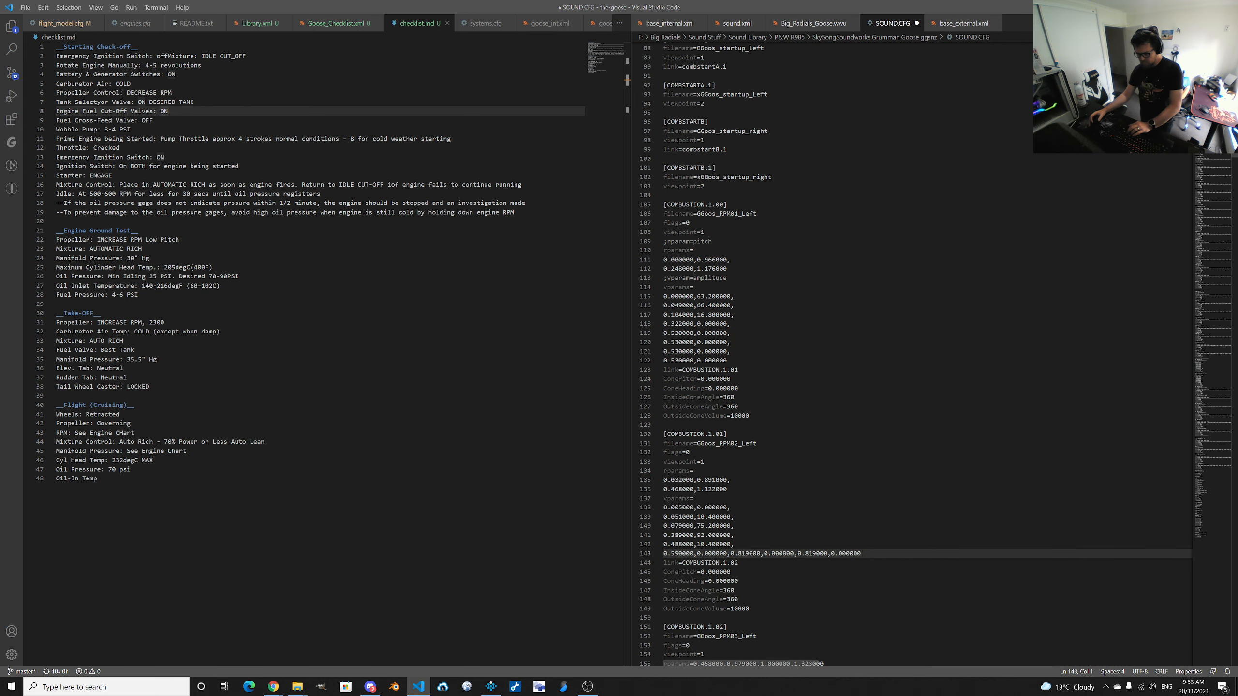
pyautogui.click(730, 554)
pyautogui.press('Return')
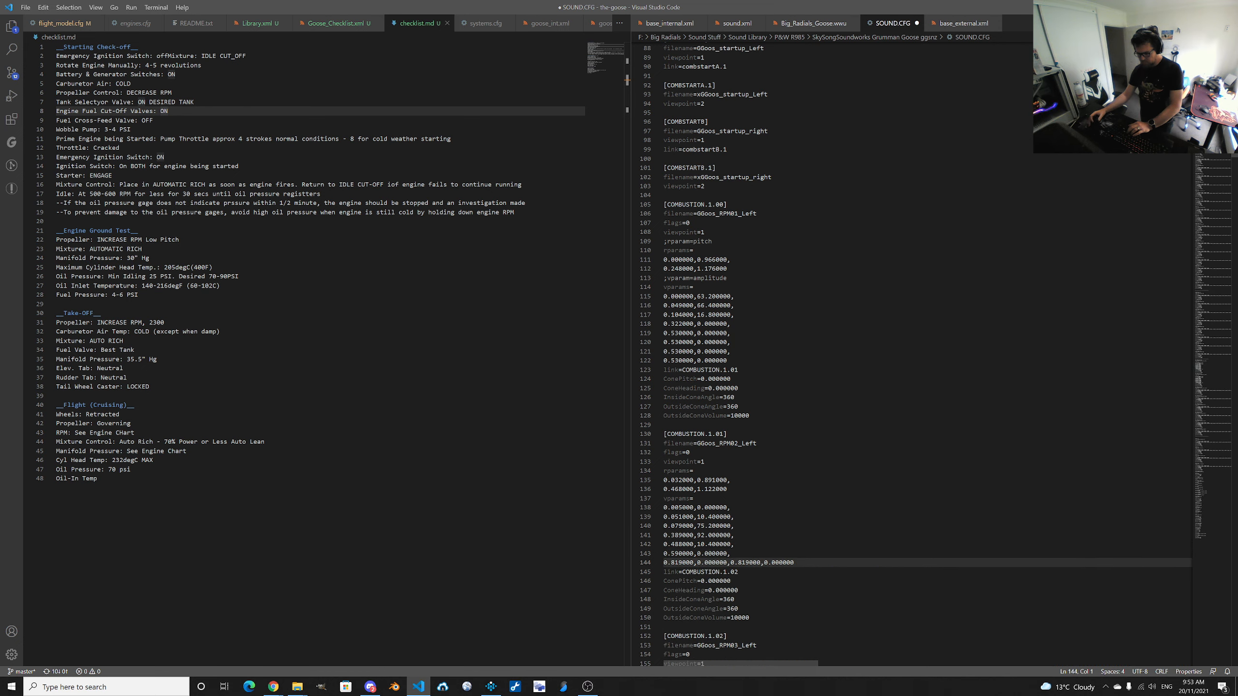
pyautogui.click(731, 563)
pyautogui.press('Return')
# Compare the fourth vparams pair of [COMBUSTION.1.00] with the engine RPM blend track in Wwise, and return to Visual Studio Code.
pyautogui.scroll(-1, 917, 356)
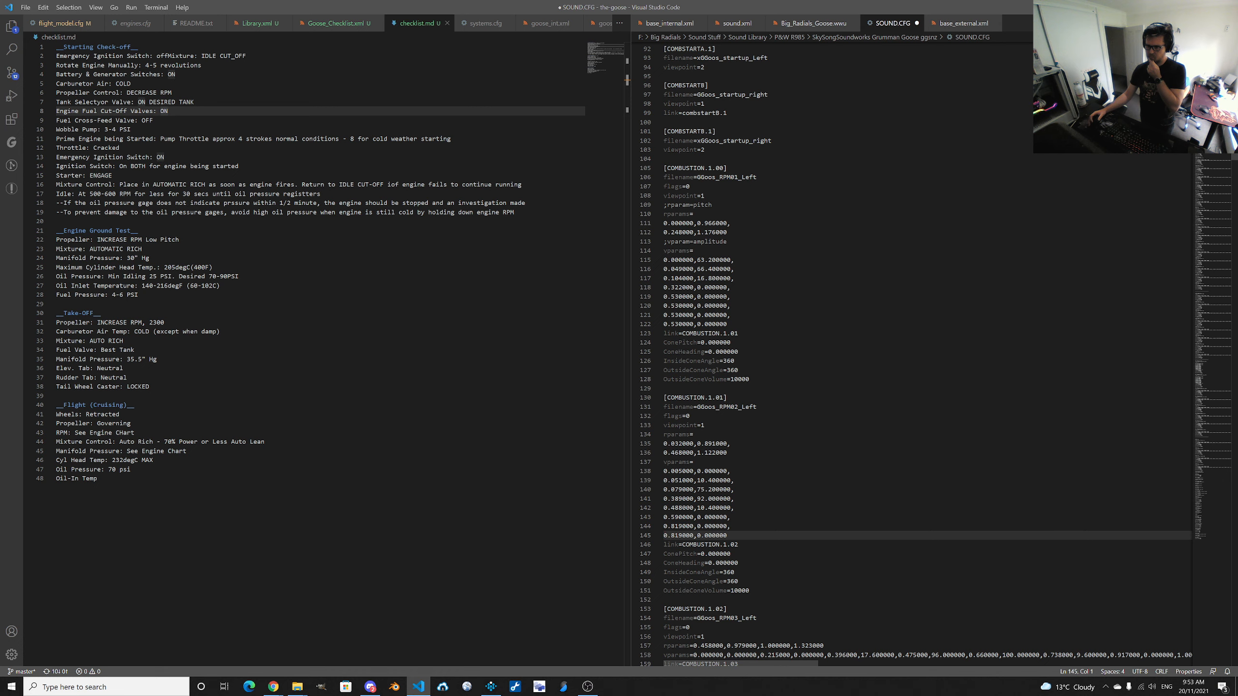
pyautogui.doubleClick(682, 288)
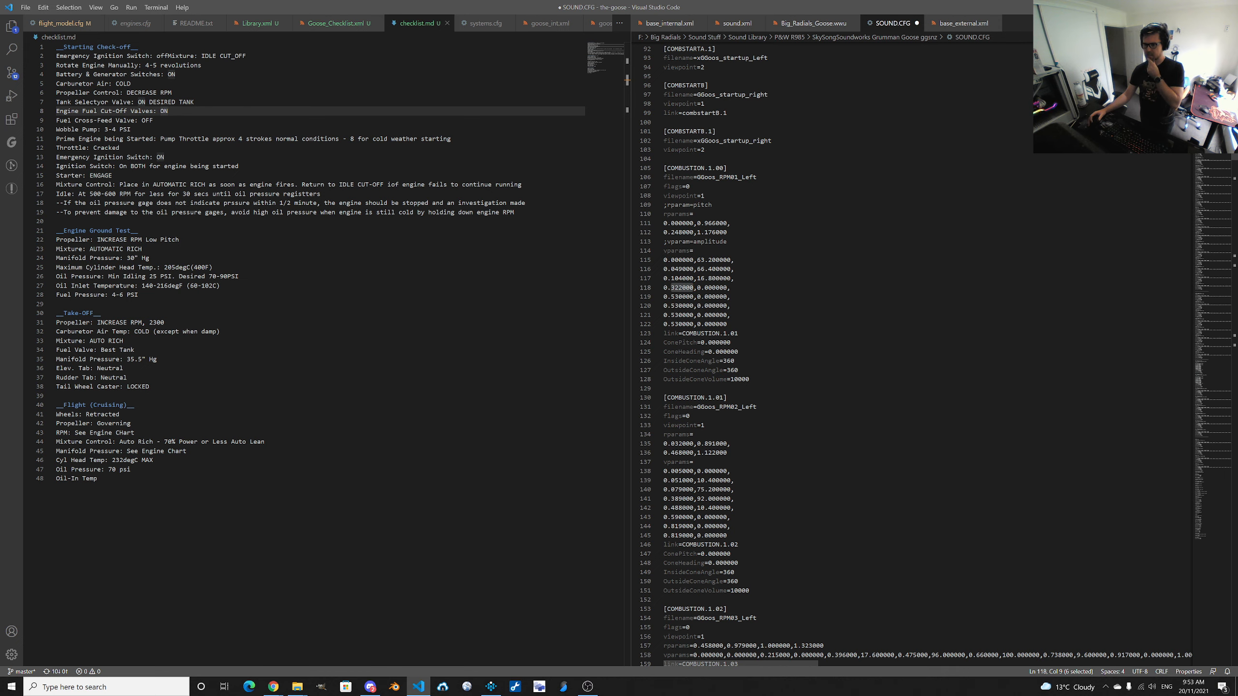
pyautogui.moveTo(697, 288); pyautogui.dragTo(705, 287)
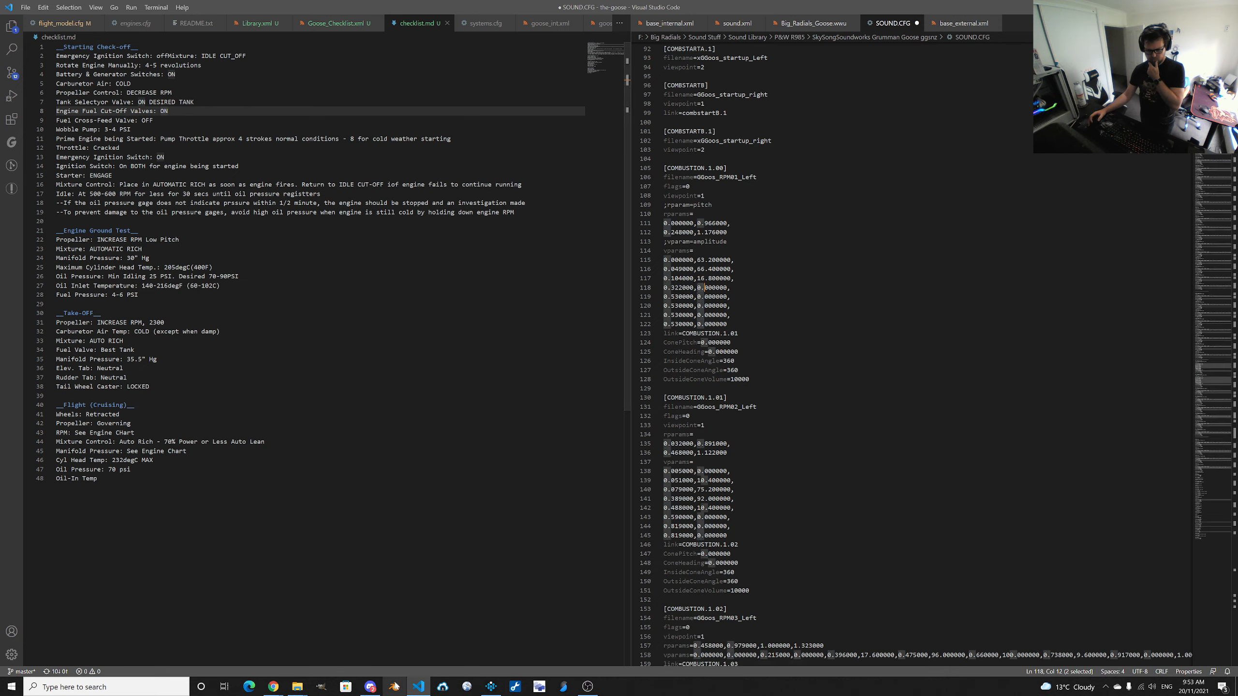
pyautogui.click(491, 687)
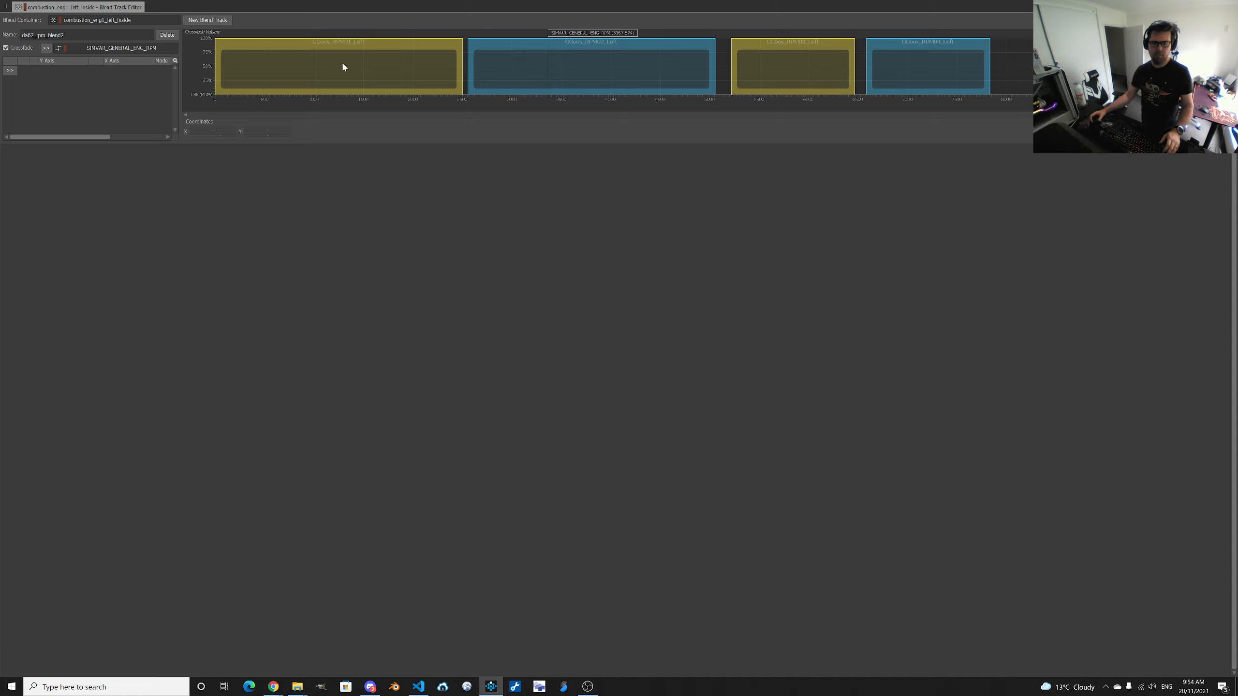
pyautogui.hotkey('alt', 'Tab')
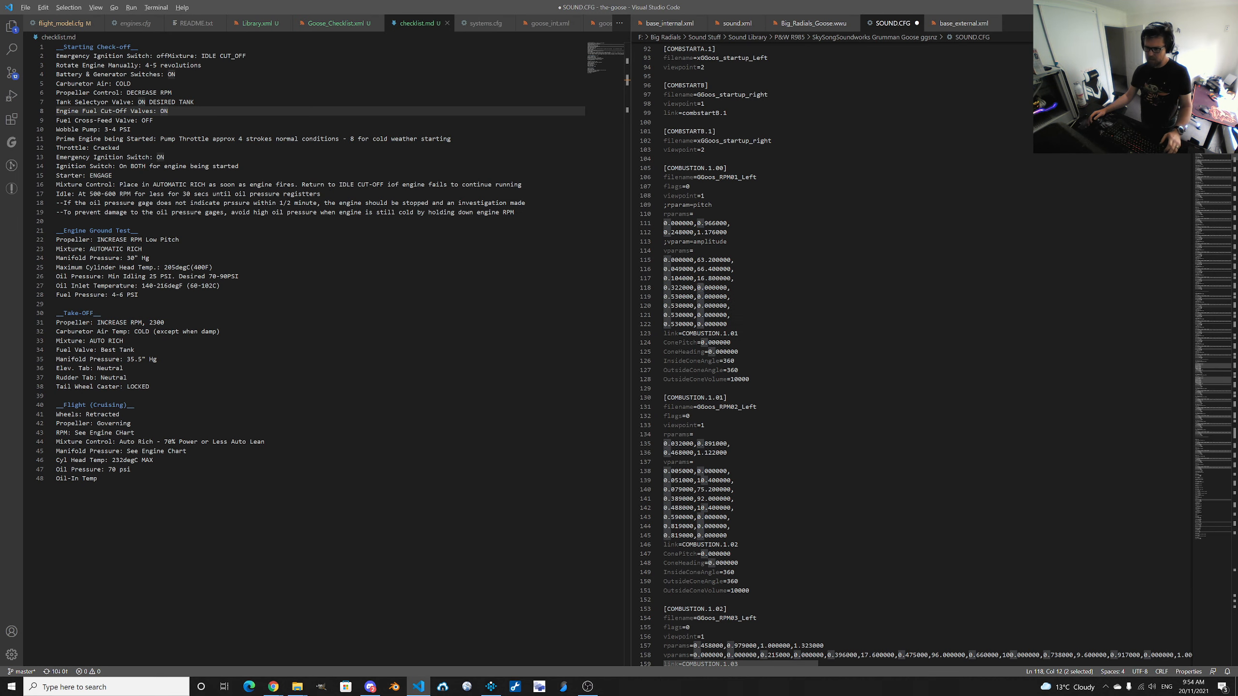
pyautogui.hotkey('alt', 'Tab')
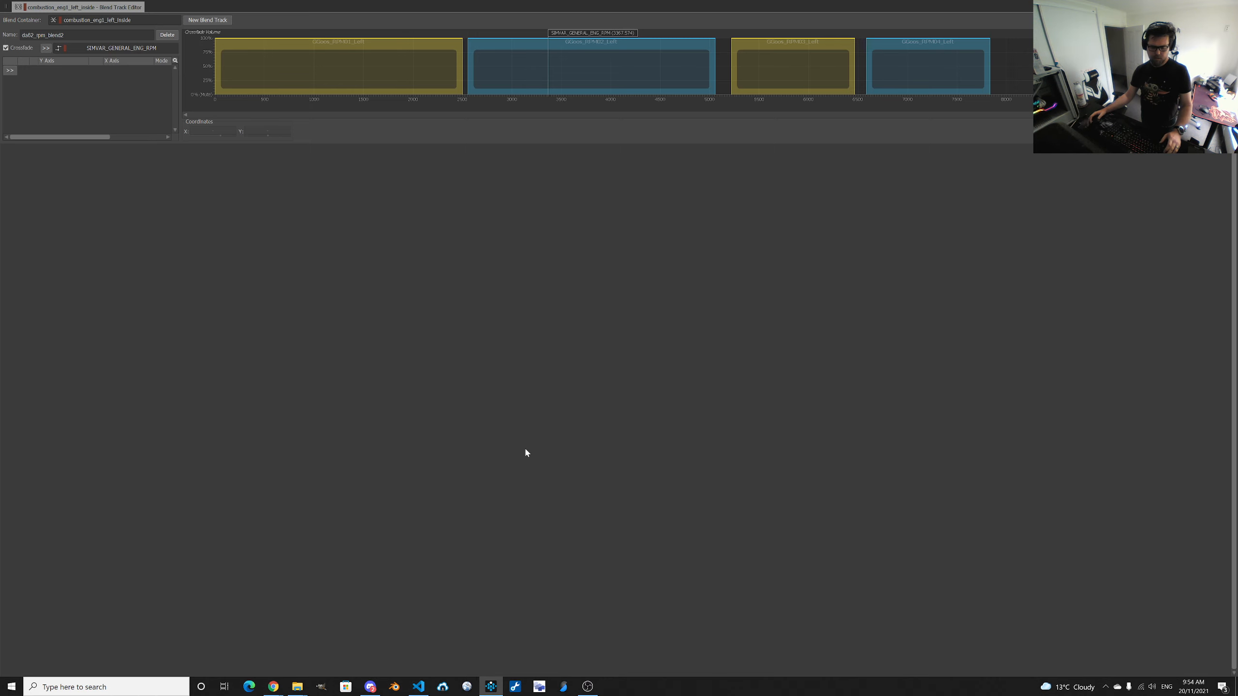
pyautogui.hotkey('alt', 'Tab')
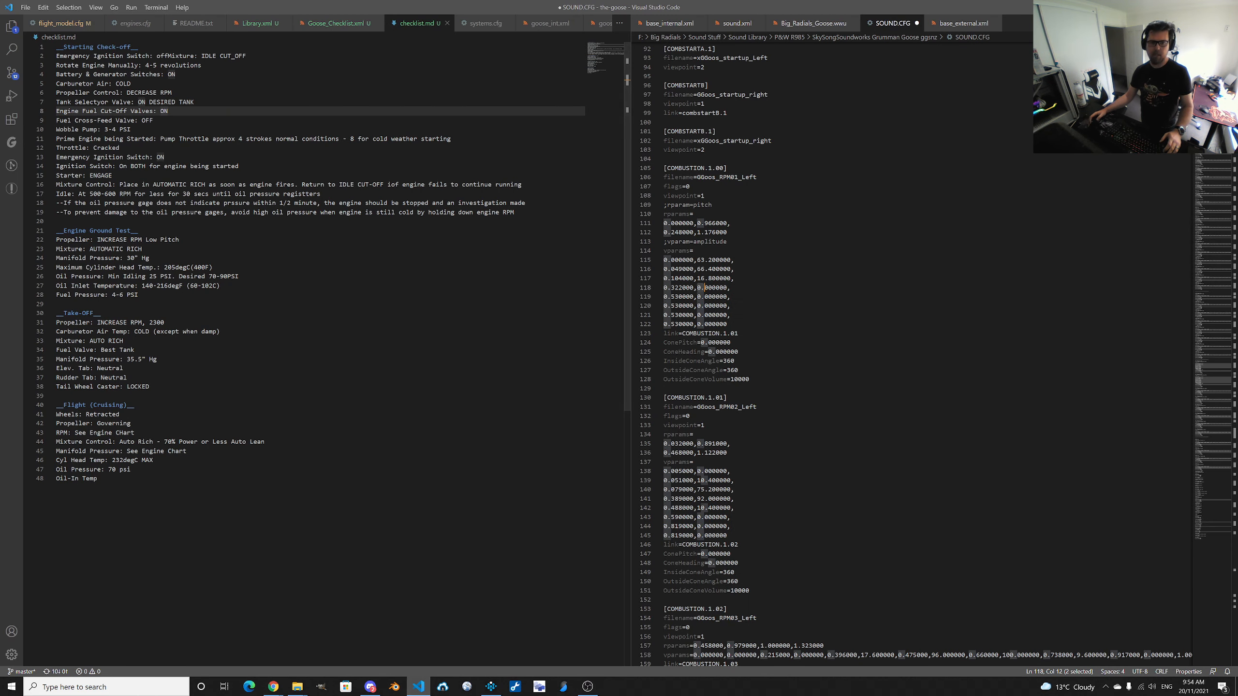
# Open engines.cfg and search it for "rpm" to check the max_rated_rpm value.
pyautogui.click(136, 25)
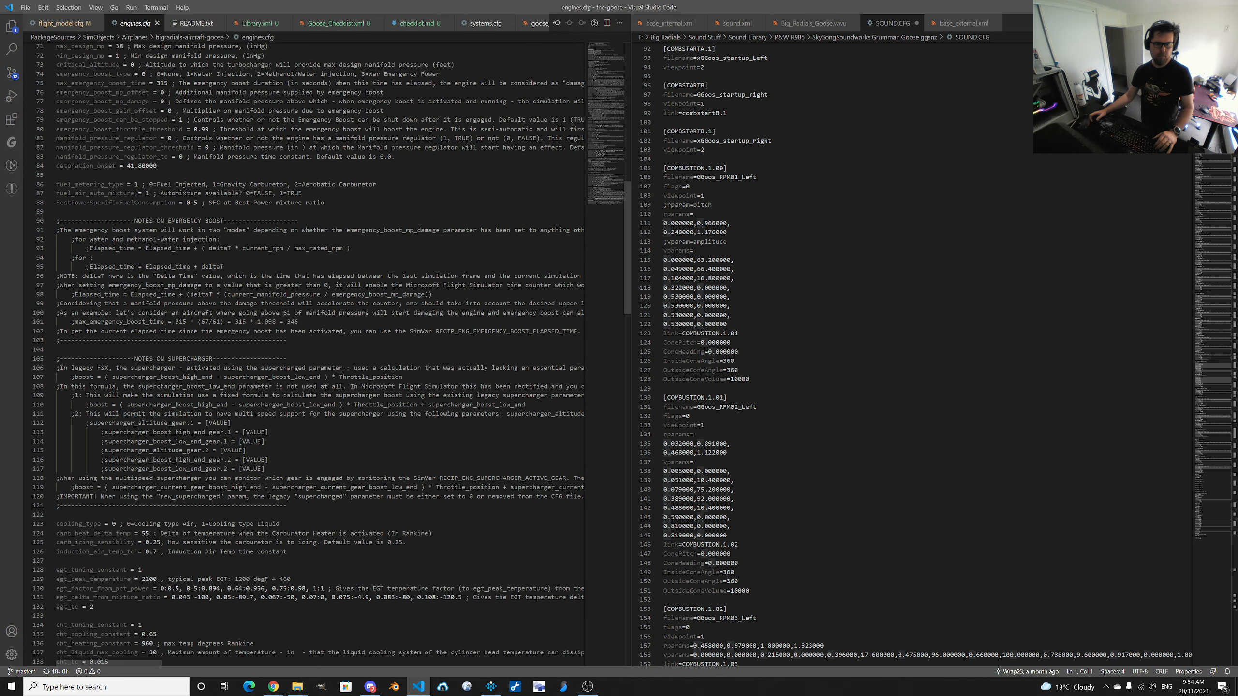
pyautogui.scroll(15, 317, 195)
pyautogui.click(317, 124)
pyautogui.hotkey('ctrl', 'f')
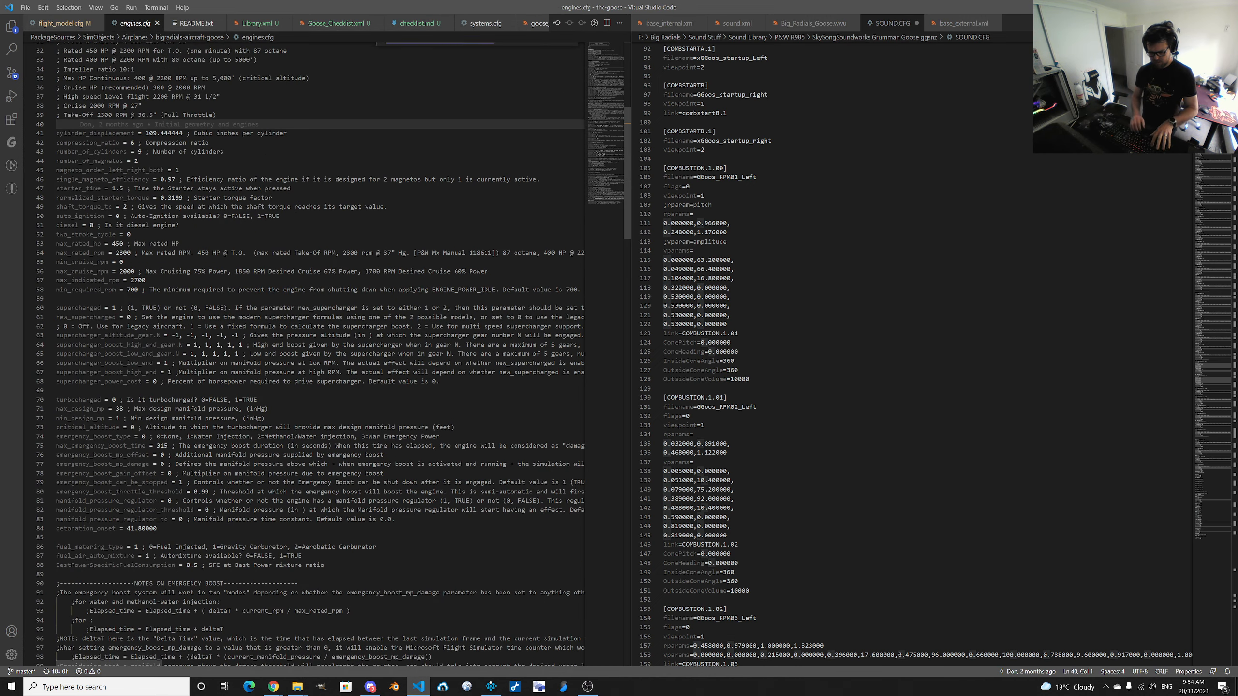
pyautogui.write('rpm')
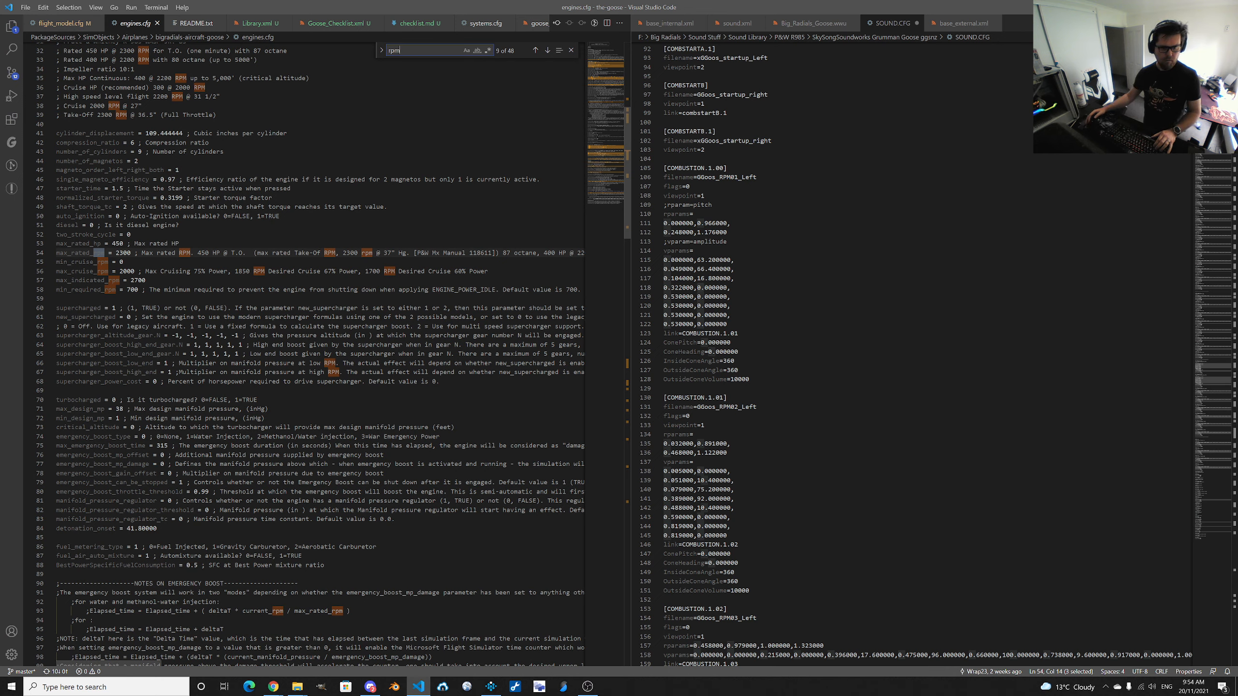
pyautogui.doubleClick(123, 253)
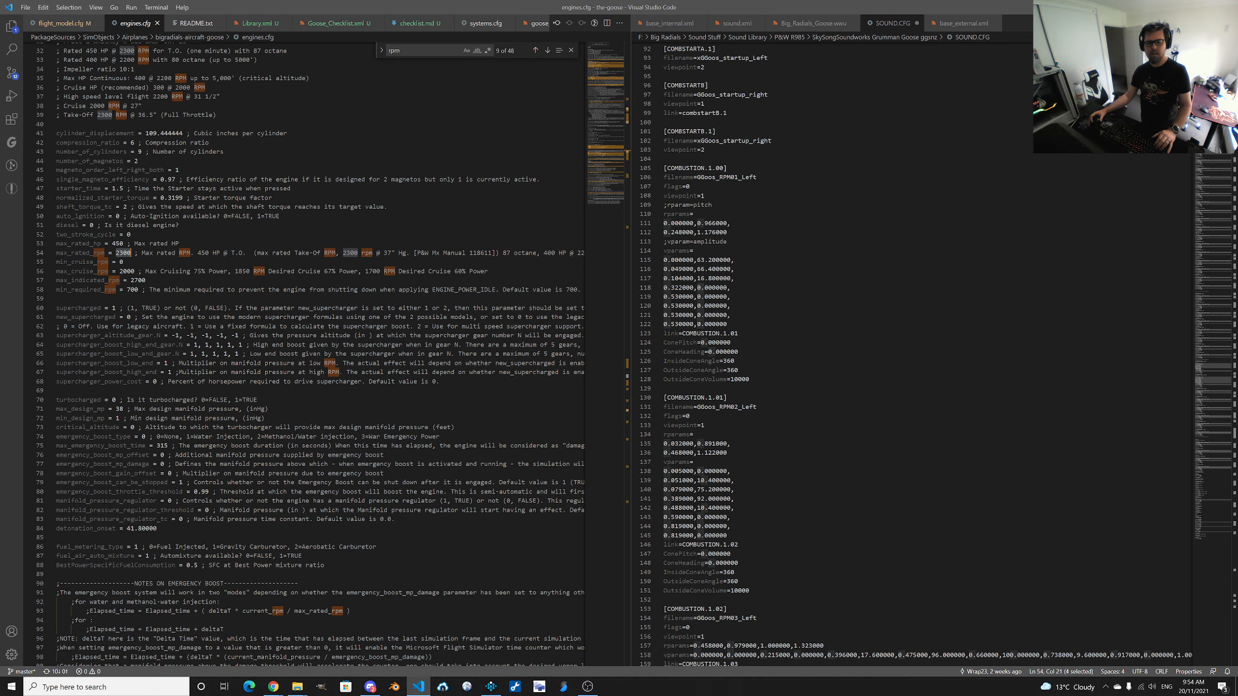
# Switch to Wwise, open Calculator and multiply 2500 by 0.3.
pyautogui.hotkey('alt', 'Tab')
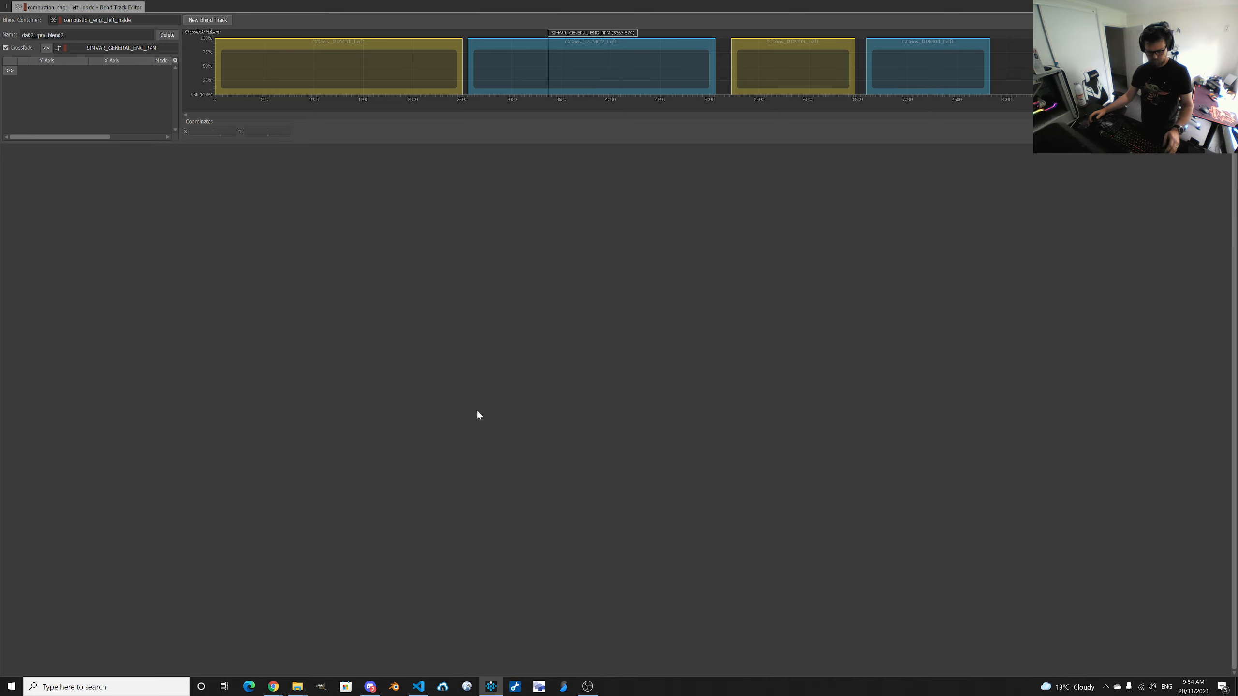
pyautogui.press('super')
pyautogui.write('calc')
pyautogui.press('Return')
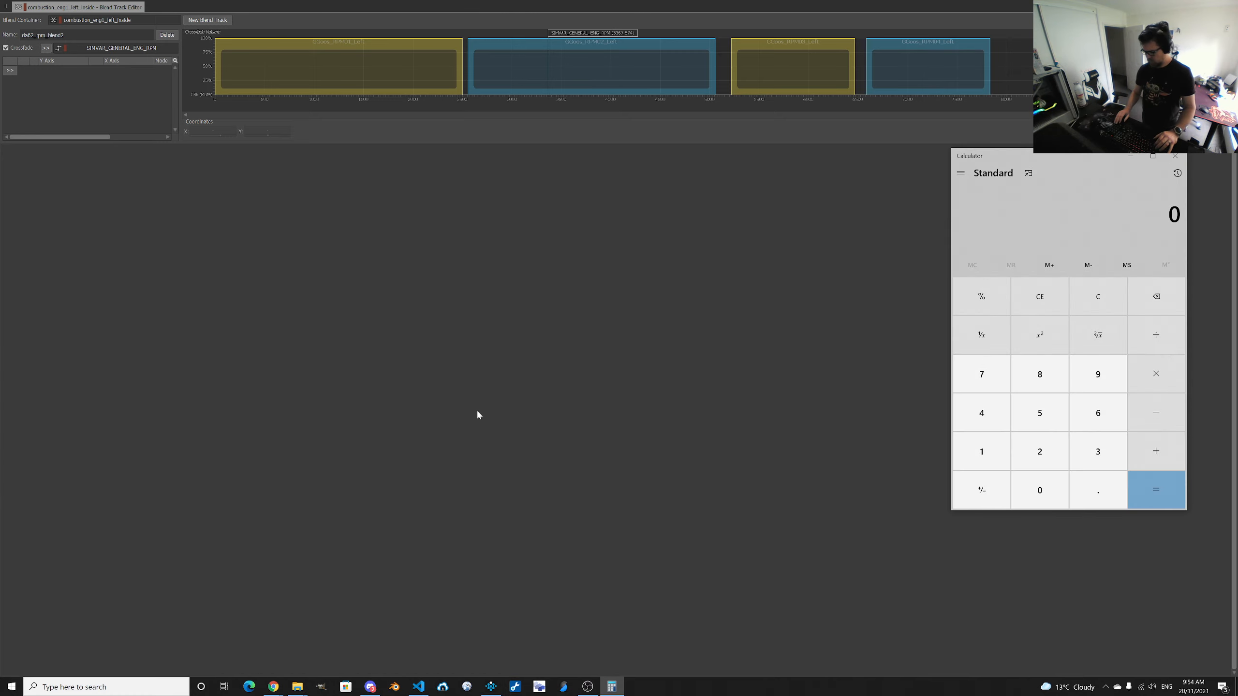
pyautogui.write('2500')
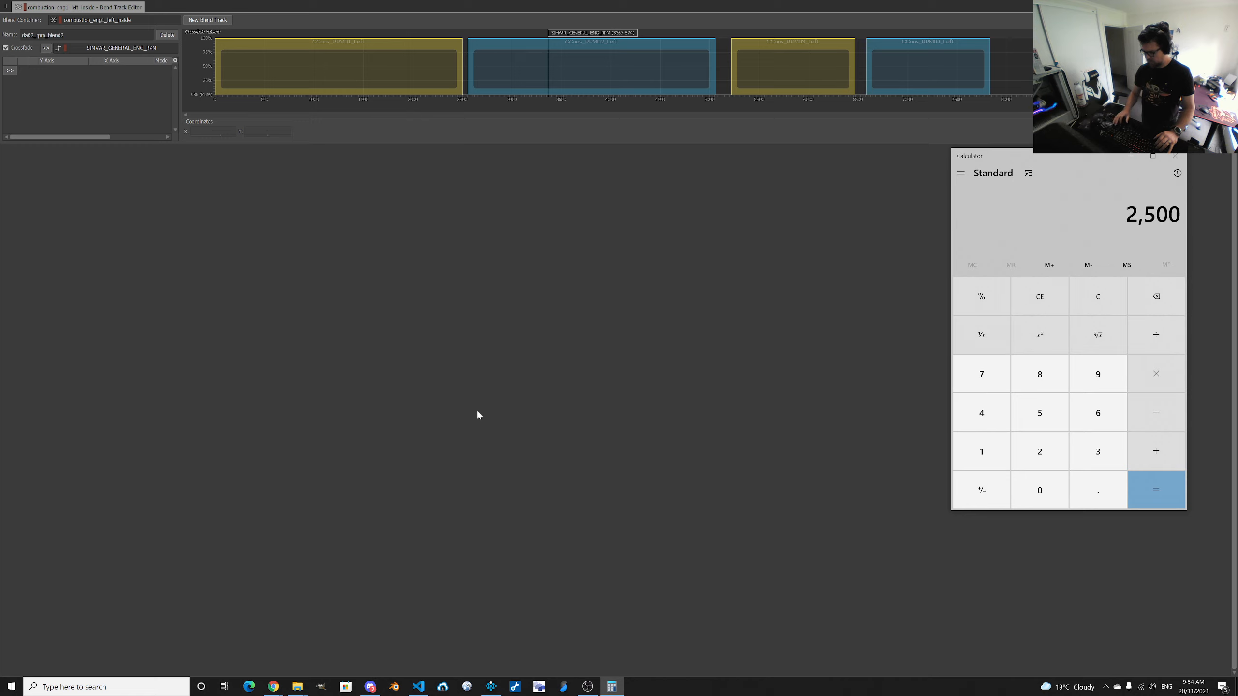
pyautogui.press('/')
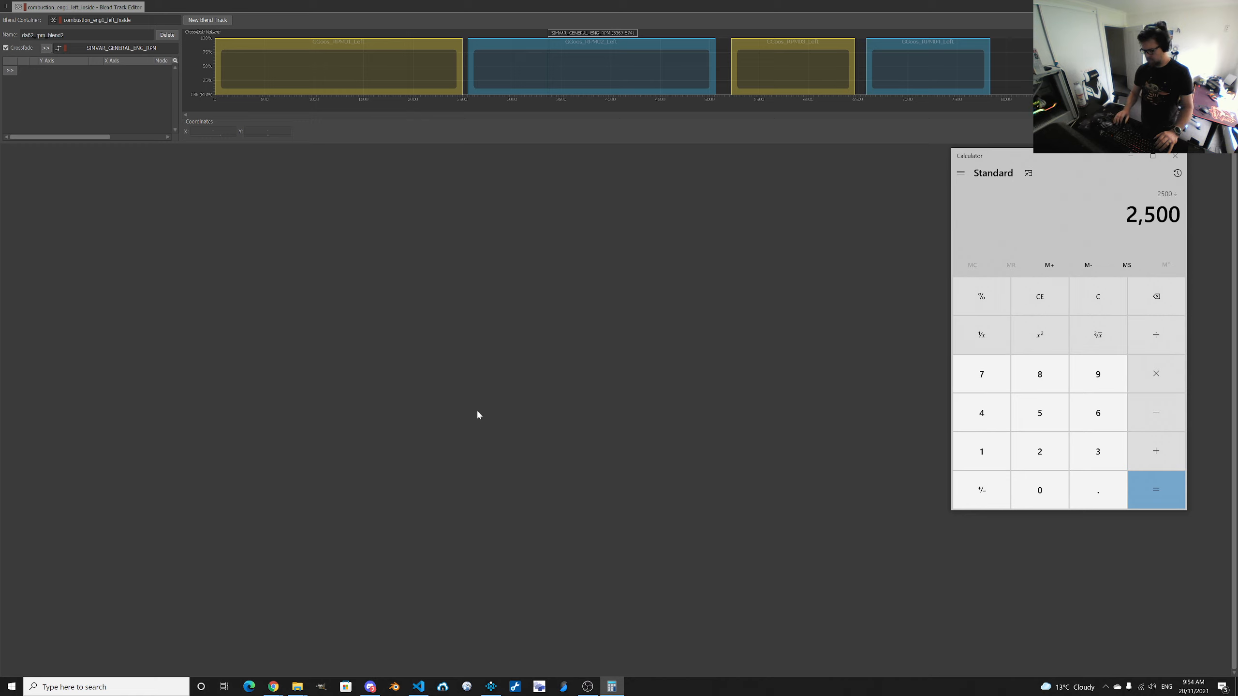
pyautogui.press('*')
pyautogui.write('.3')
pyautogui.press('Return')
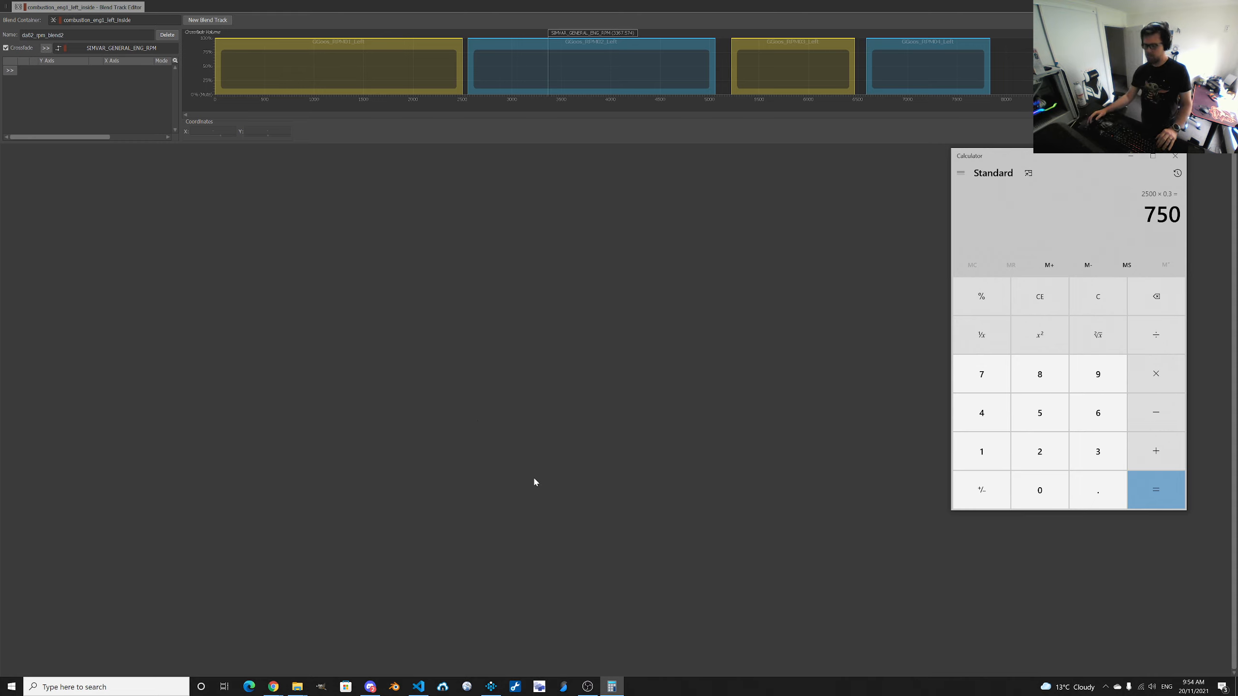
# Shorten the first sound block, GGoos_RPM01_Left, in the Wwise blend track so that it ends at 750 RPM.
pyautogui.click(348, 47)
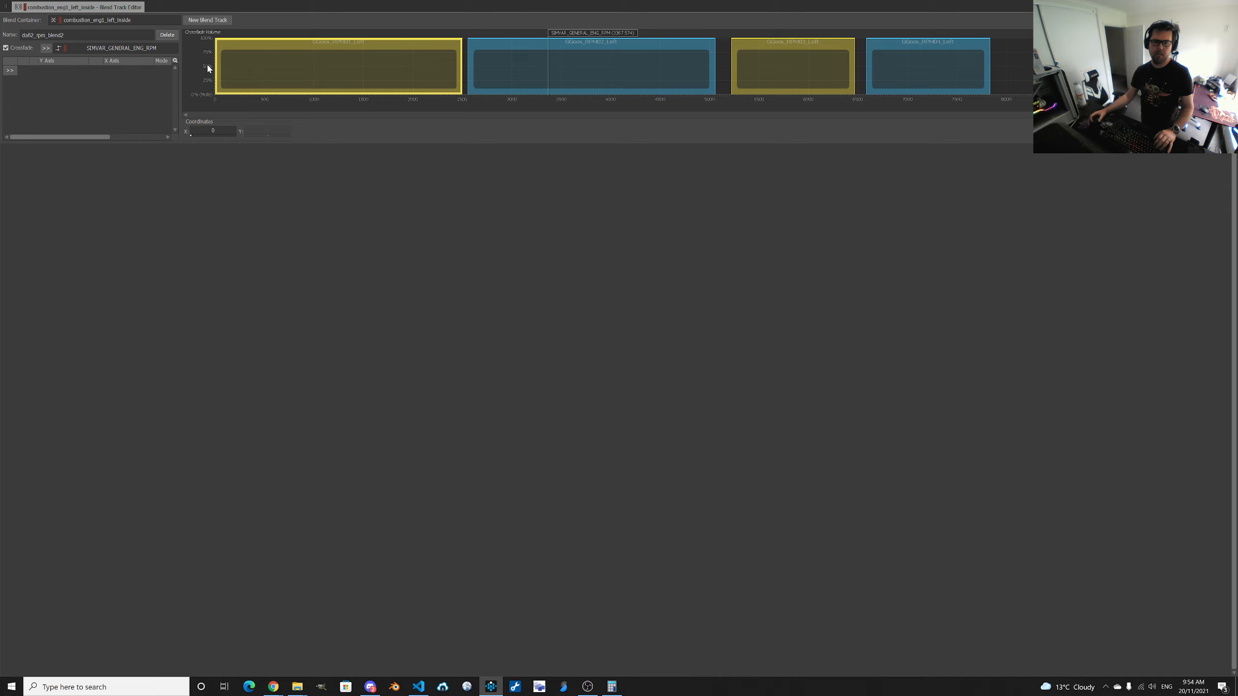
pyautogui.moveTo(460, 64); pyautogui.dragTo(299, 68)
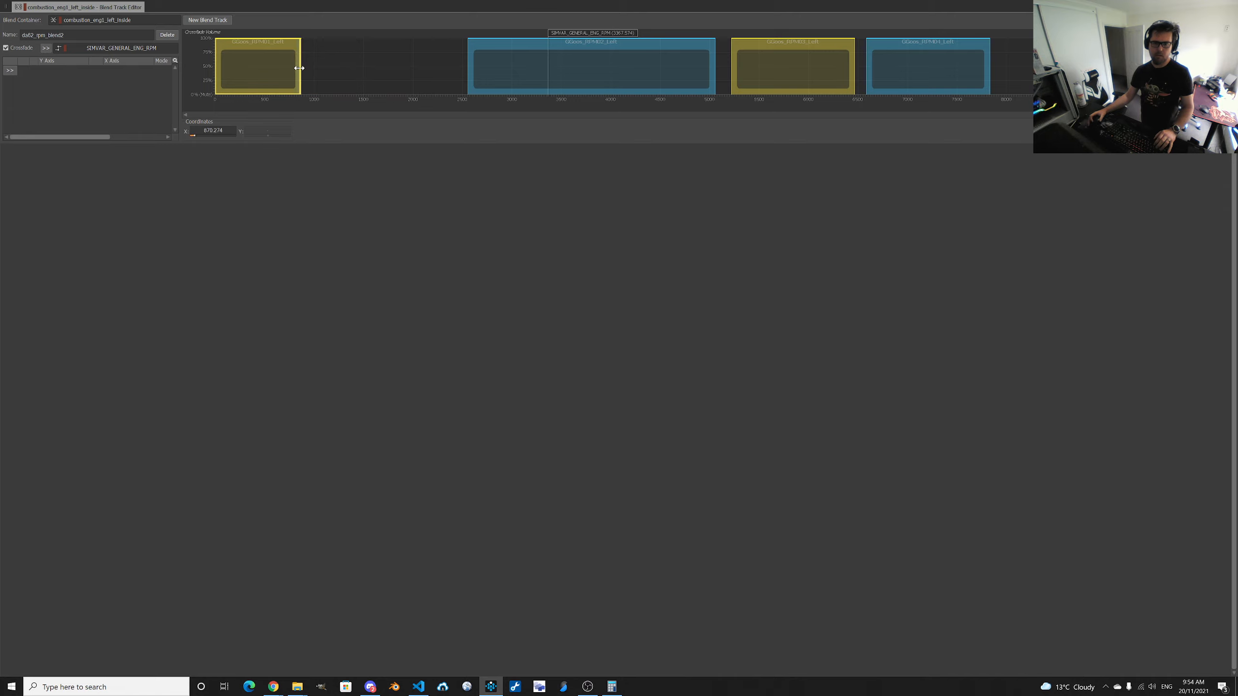
pyautogui.click(235, 130)
pyautogui.write('750')
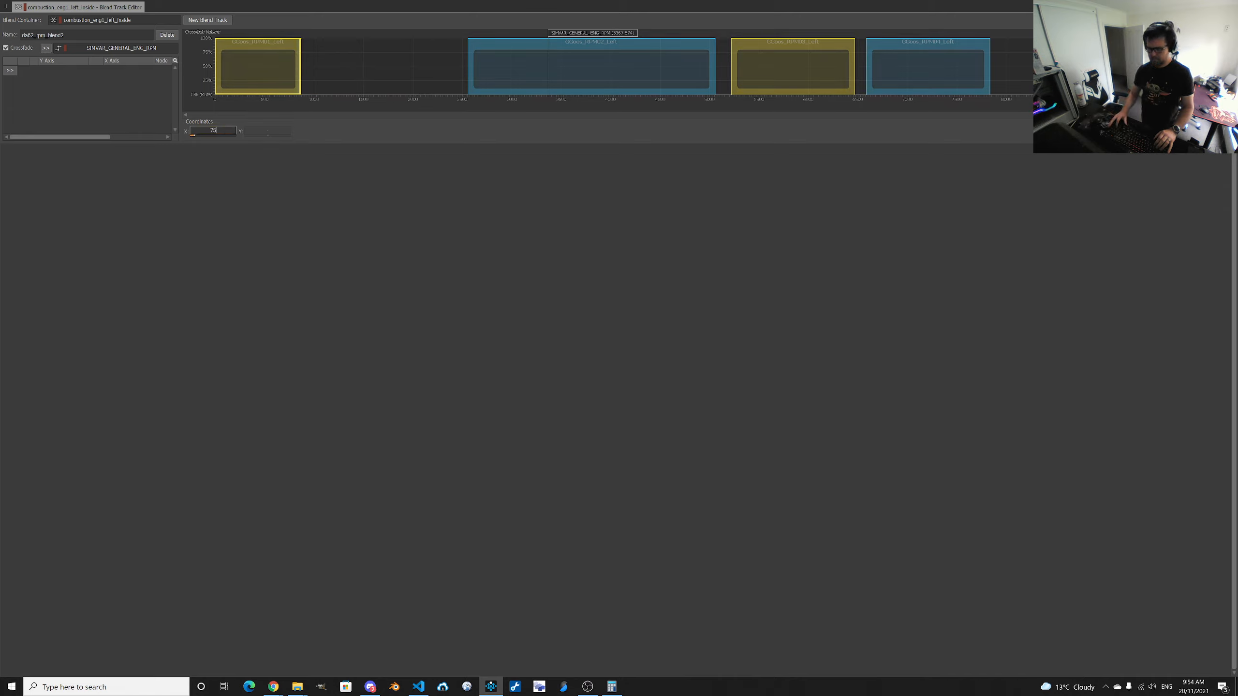
pyautogui.press('Return')
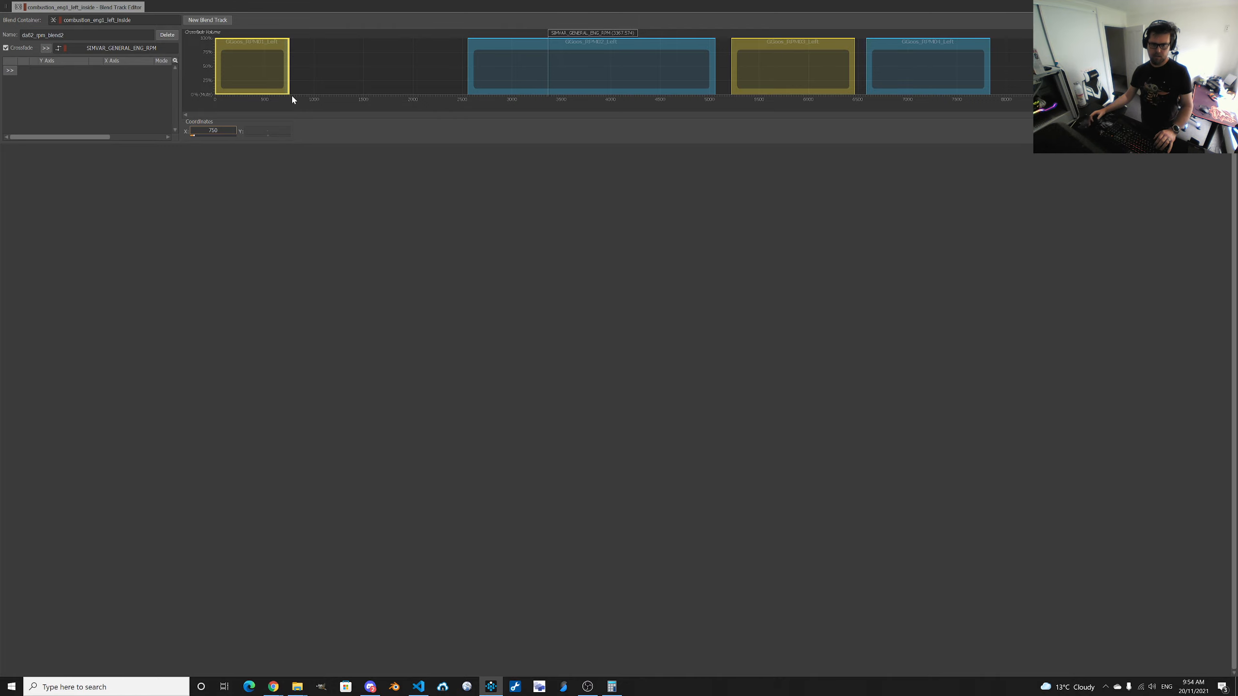
# Switch to Visual Studio Code and compare the vparams pairs of [COMBUSTION.1.00] and [COMBUSTION.1.01] to see where each sound starts and fades out.
pyautogui.hotkey('alt', 'Tab')
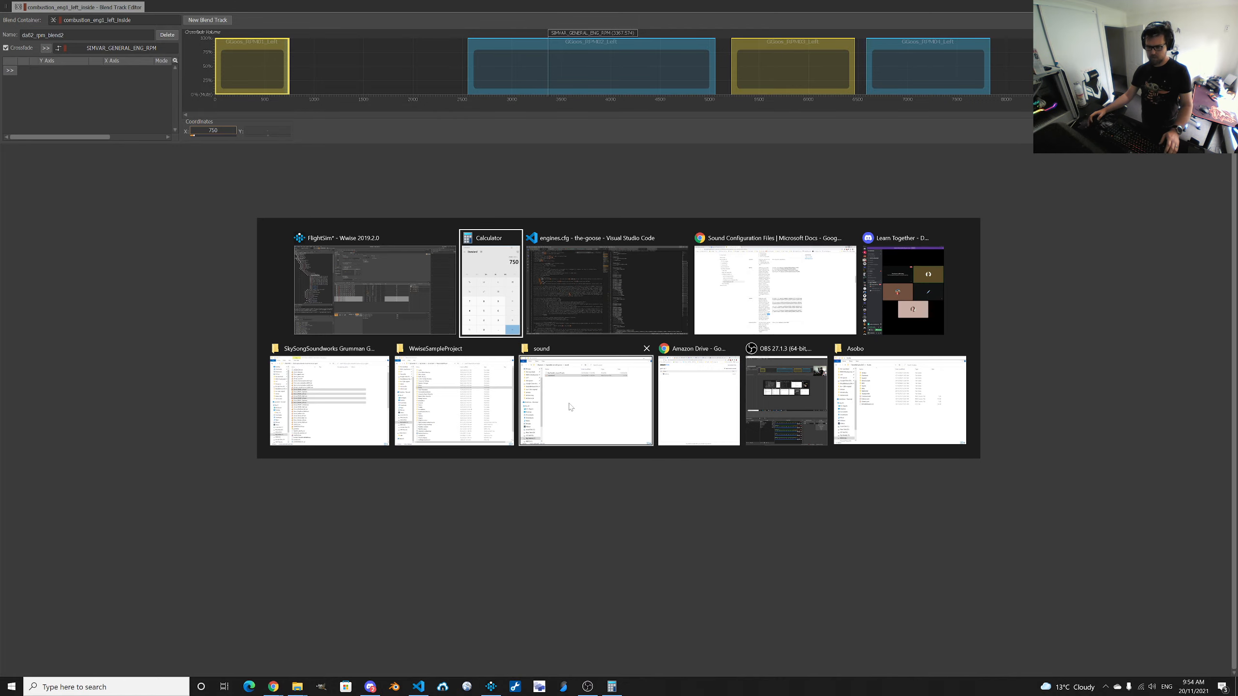
pyautogui.click(652, 264)
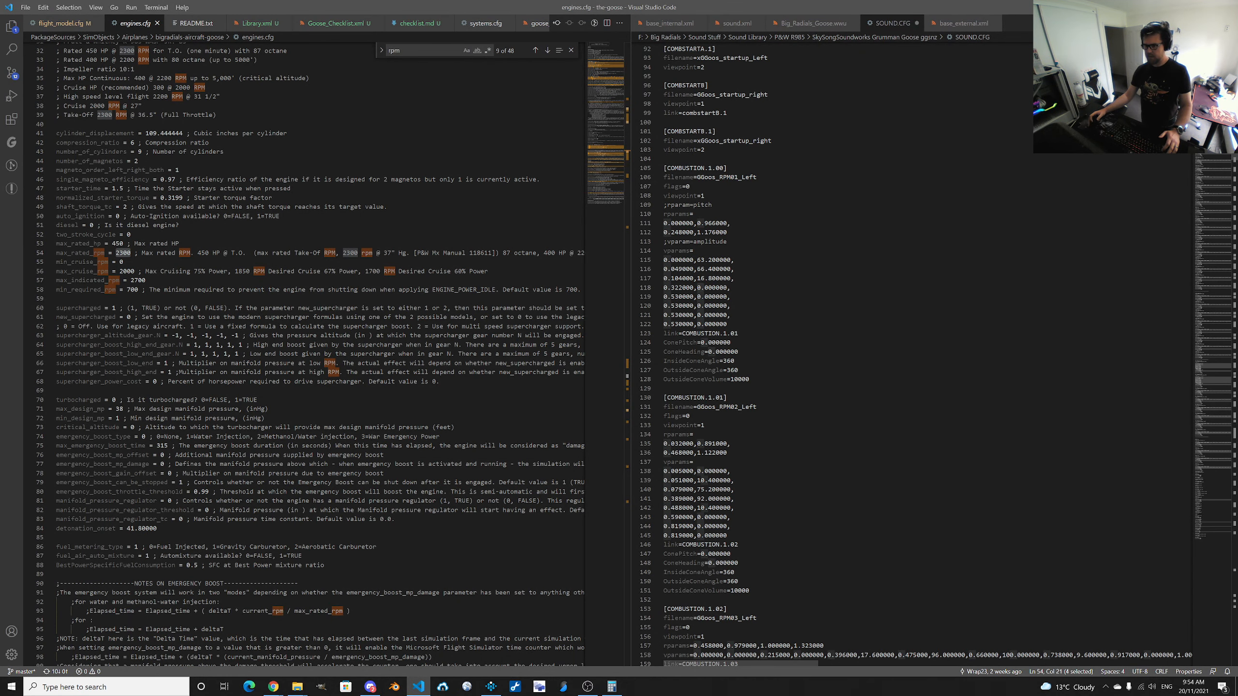
pyautogui.doubleClick(682, 287)
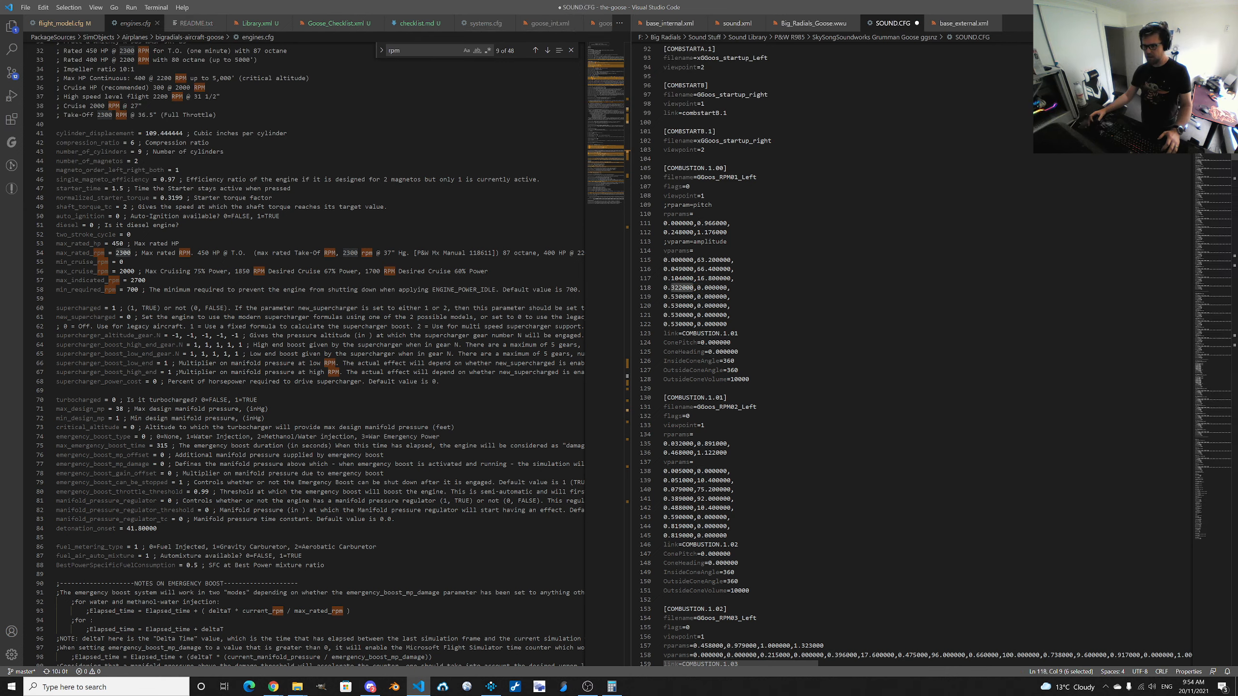
pyautogui.moveTo(697, 288); pyautogui.dragTo(728, 288)
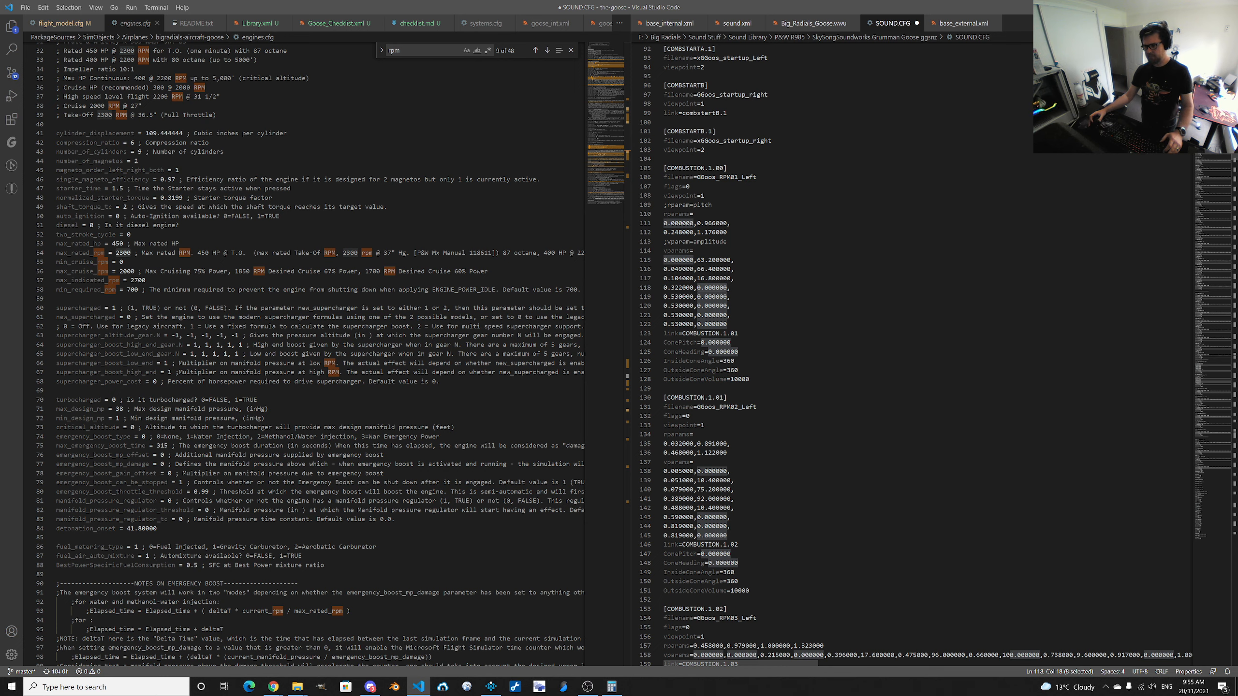
pyautogui.doubleClick(678, 269)
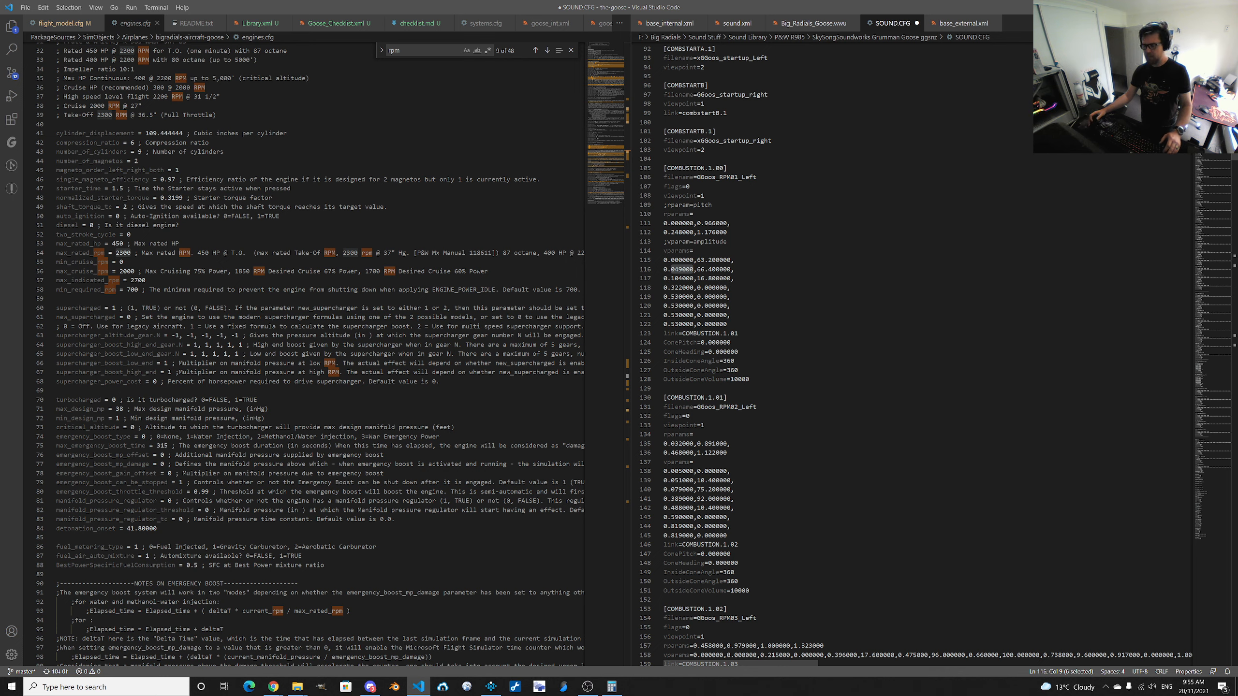
pyautogui.click(678, 472)
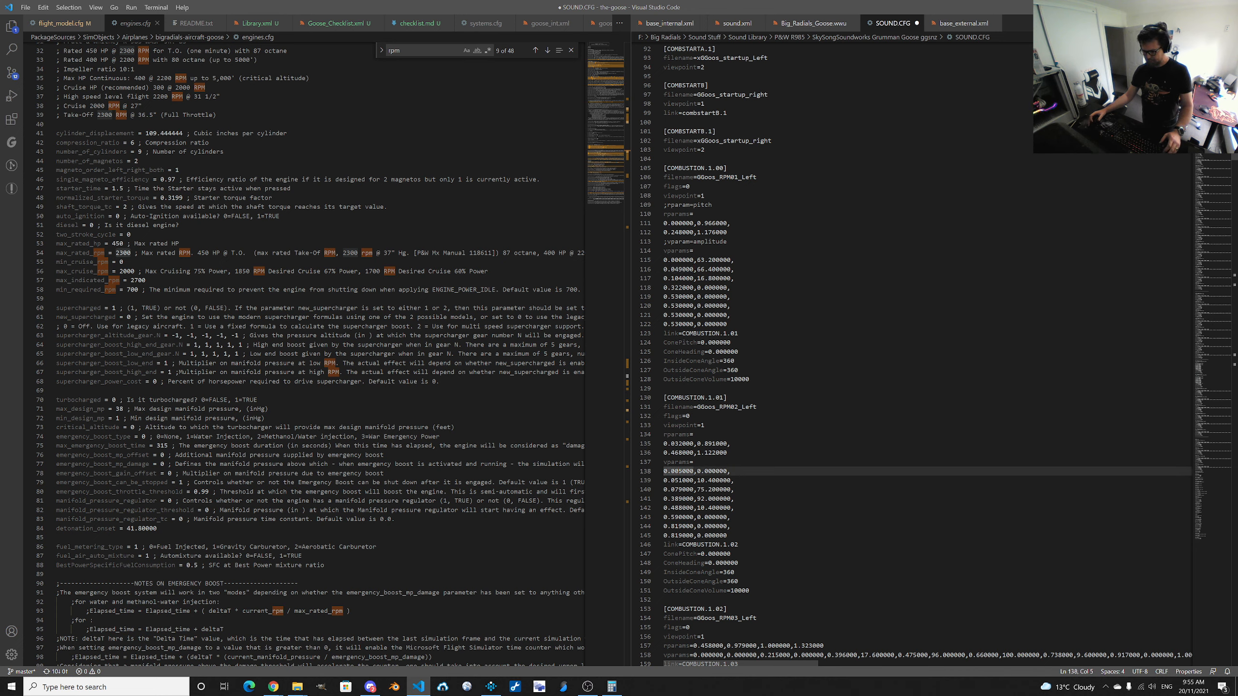
pyautogui.doubleClick(682, 517)
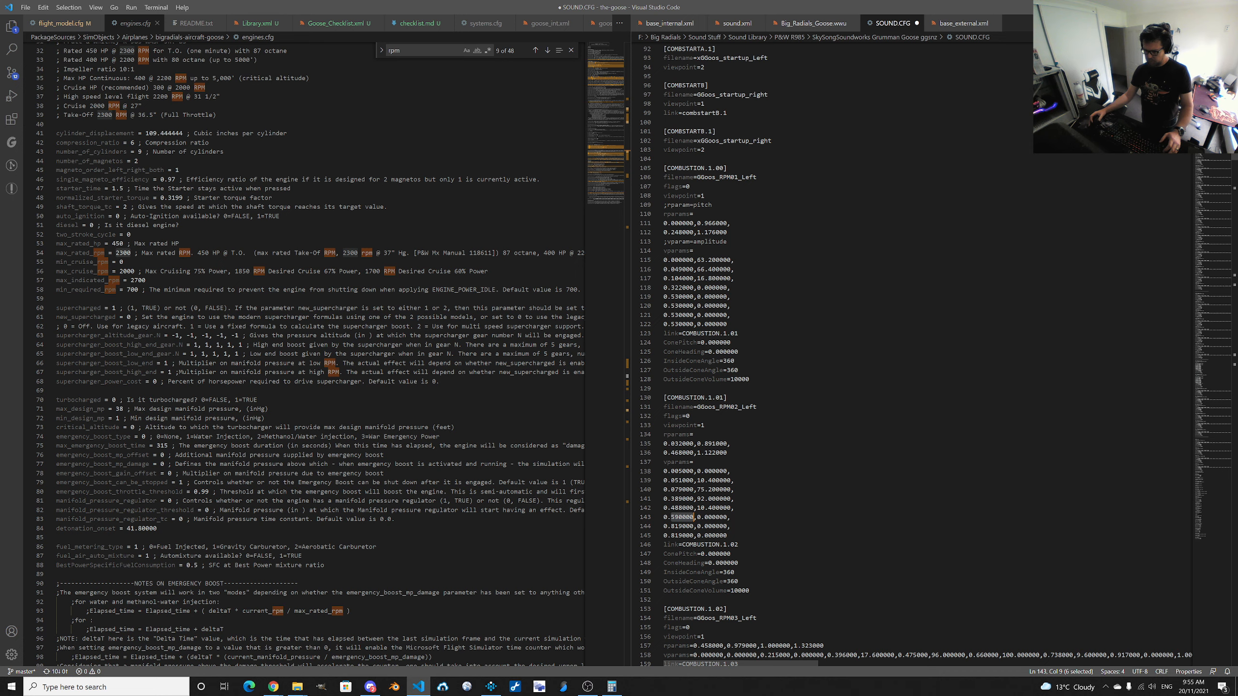
# Select the 0.051 start point of GGoos_RPM02_Left in SOUND.CFG, then switch to Calculator and multiply 2500 by 0.05.
pyautogui.doubleClick(682, 481)
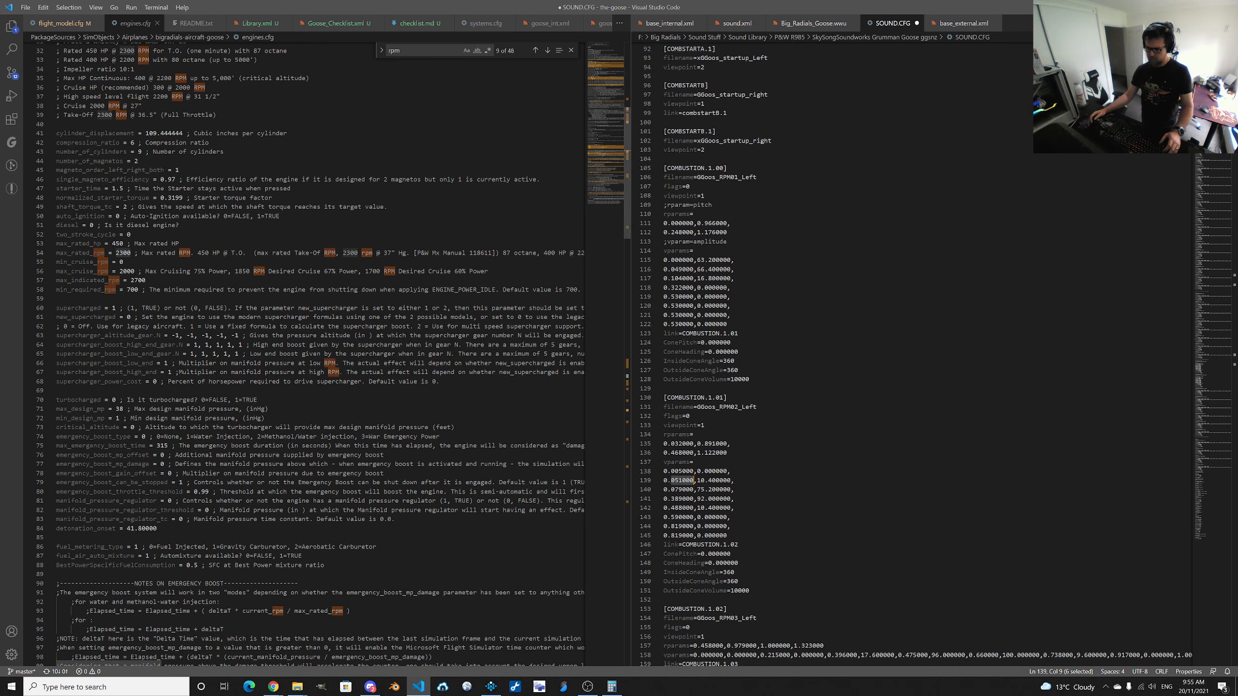
pyautogui.click(612, 687)
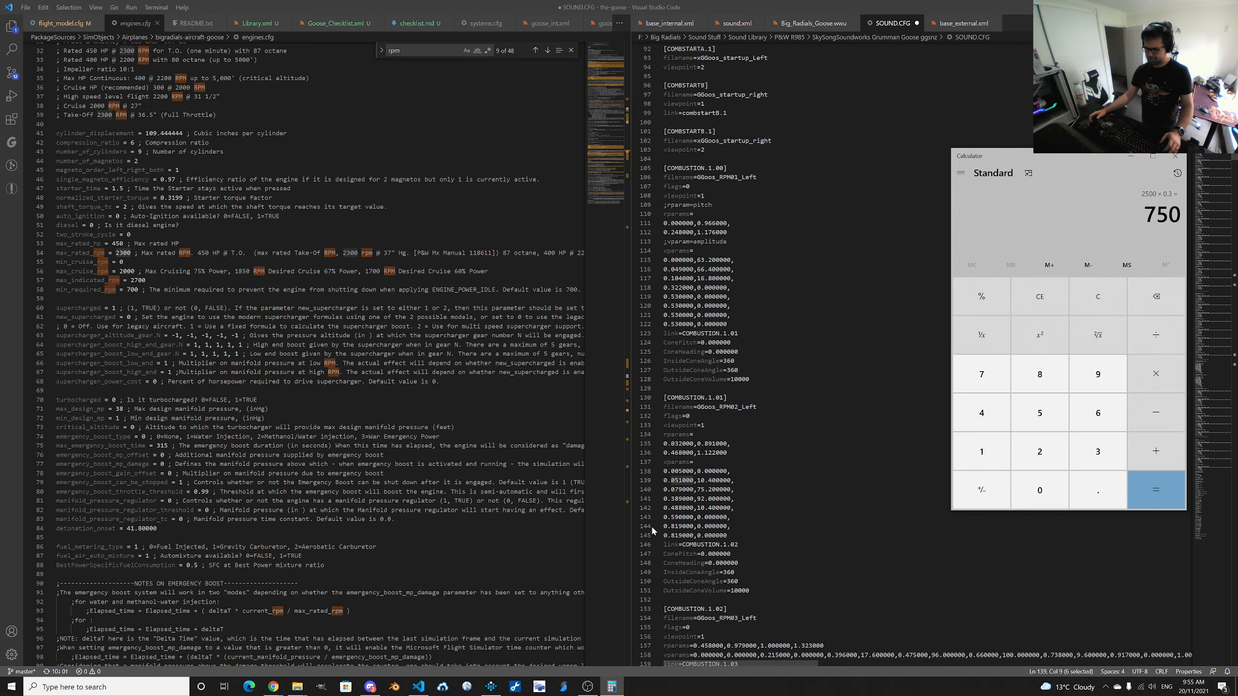
pyautogui.write('2500*0.05')
pyautogui.press('Return')
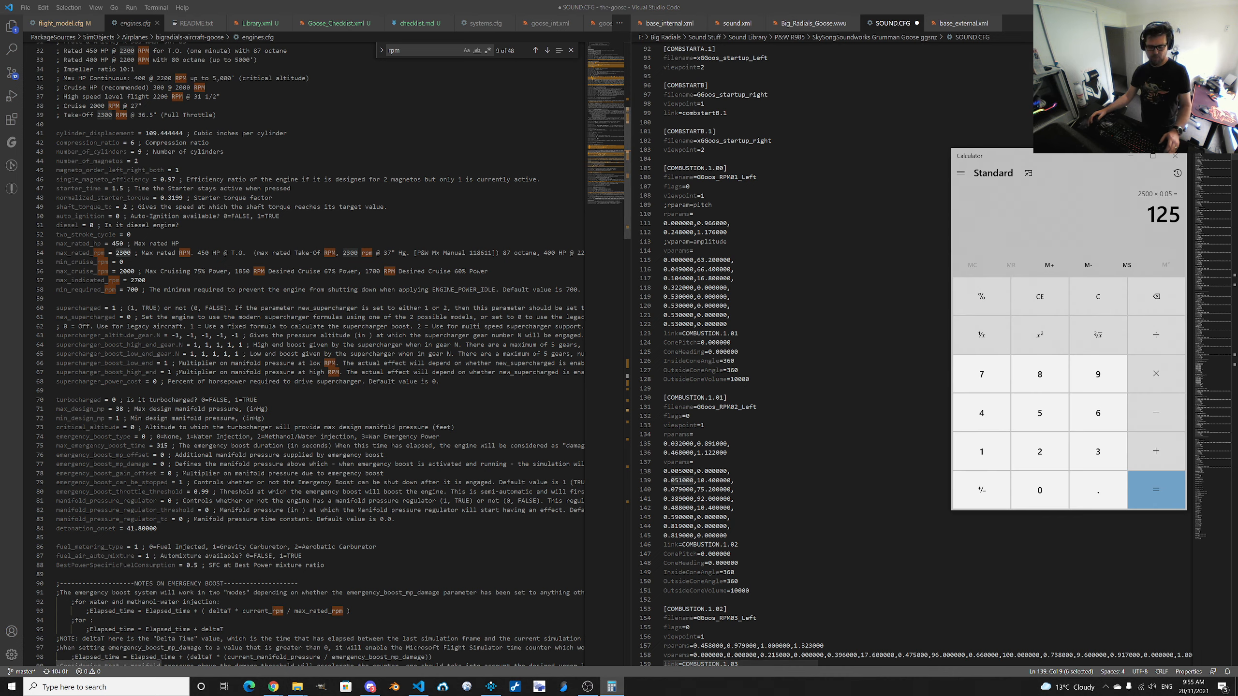
# Switch to Wwise and move the start of the second sound block, GGoos_RPM02_Left, to 125 RPM.
pyautogui.click(491, 686)
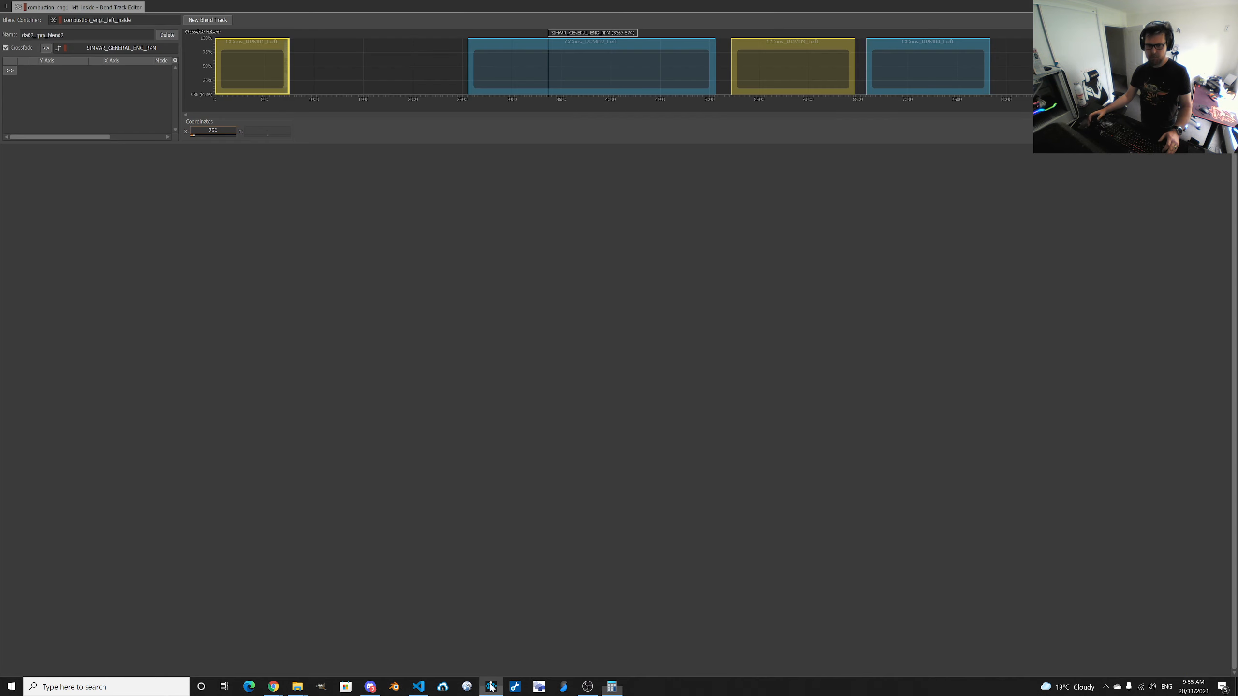
pyautogui.click(534, 50)
pyautogui.click(236, 132)
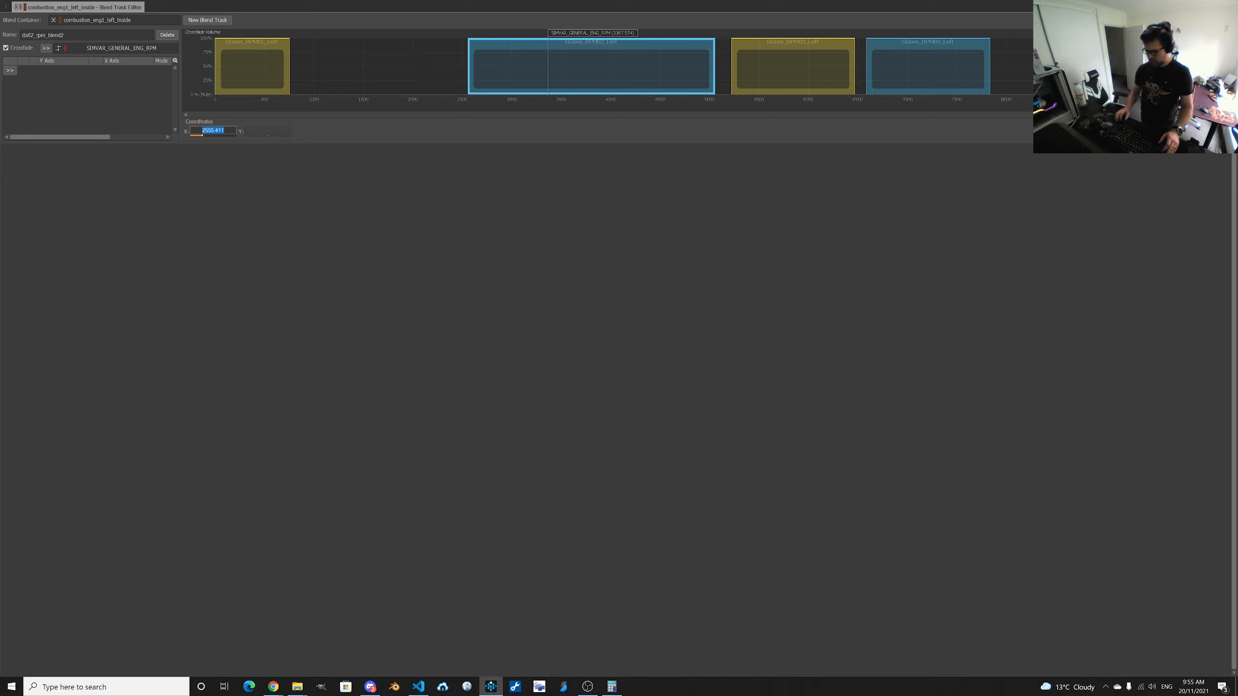
pyautogui.write('125')
pyautogui.press('Return')
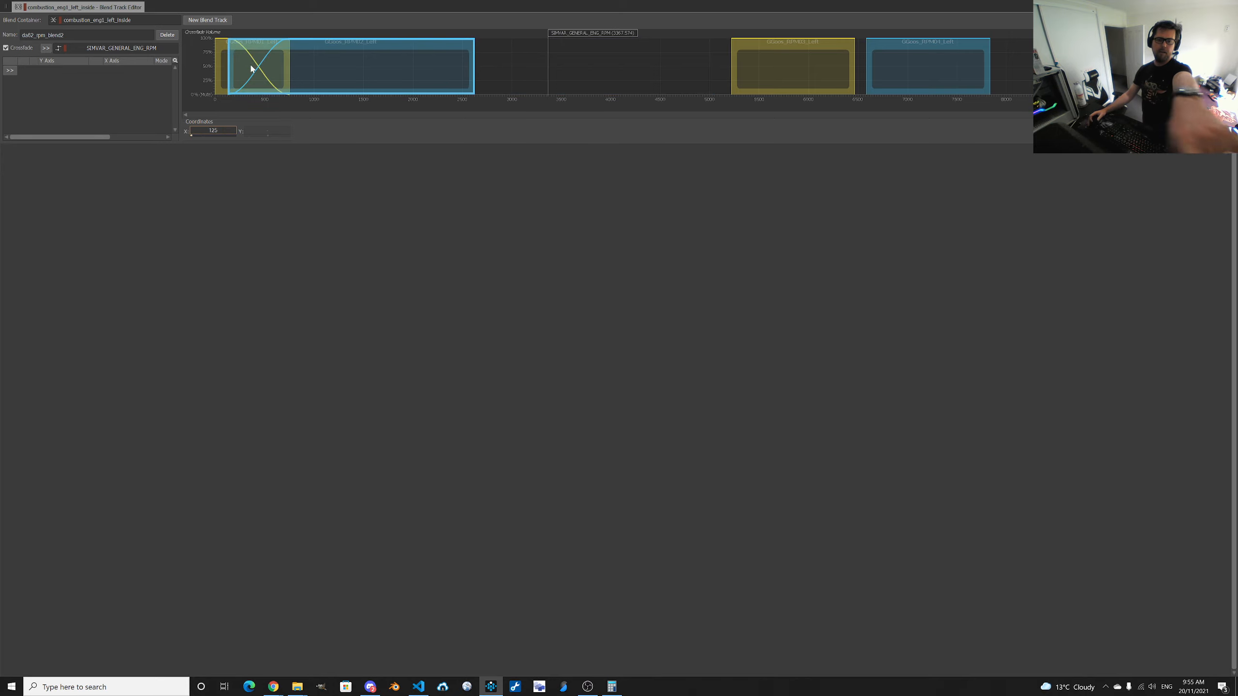
# Select the second block's end edge, recheck its fade-out point in SOUND.CFG and multiply 2500 by 0.59 in Calculator.
pyautogui.click(474, 58)
pyautogui.hotkey('alt', 'Tab')
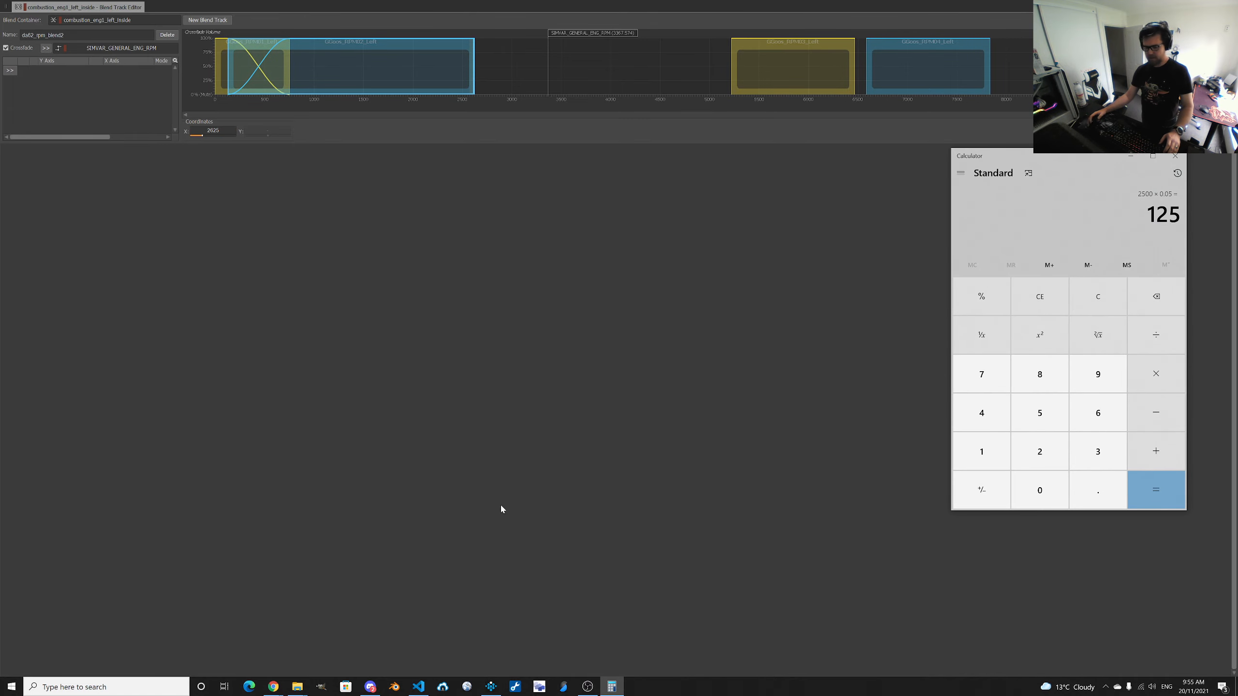
pyautogui.click(418, 687)
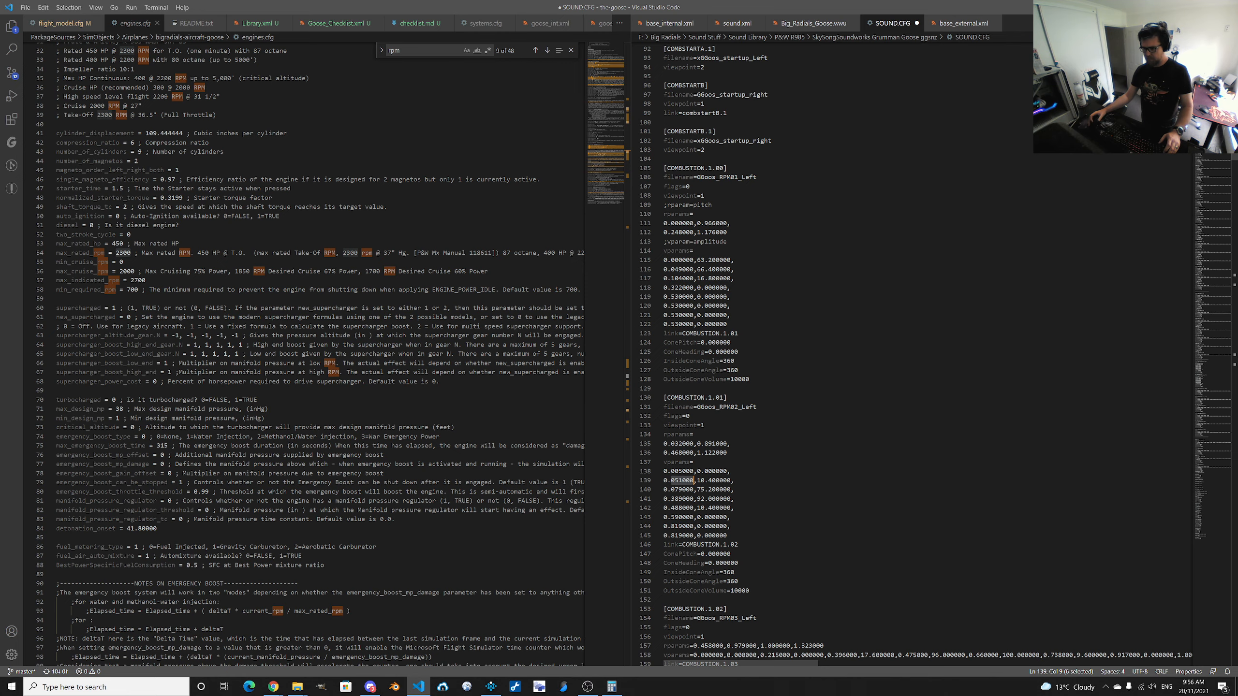
pyautogui.hotkey('alt', 'Tab')
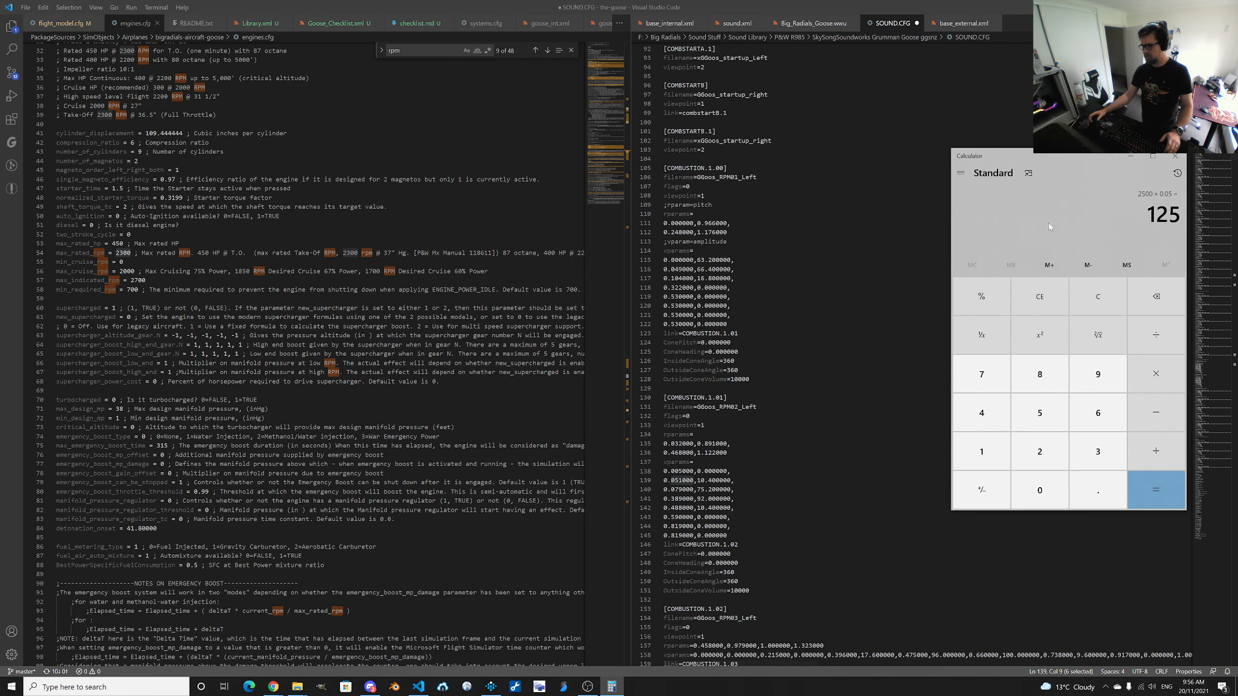
pyautogui.write('2500*.5')
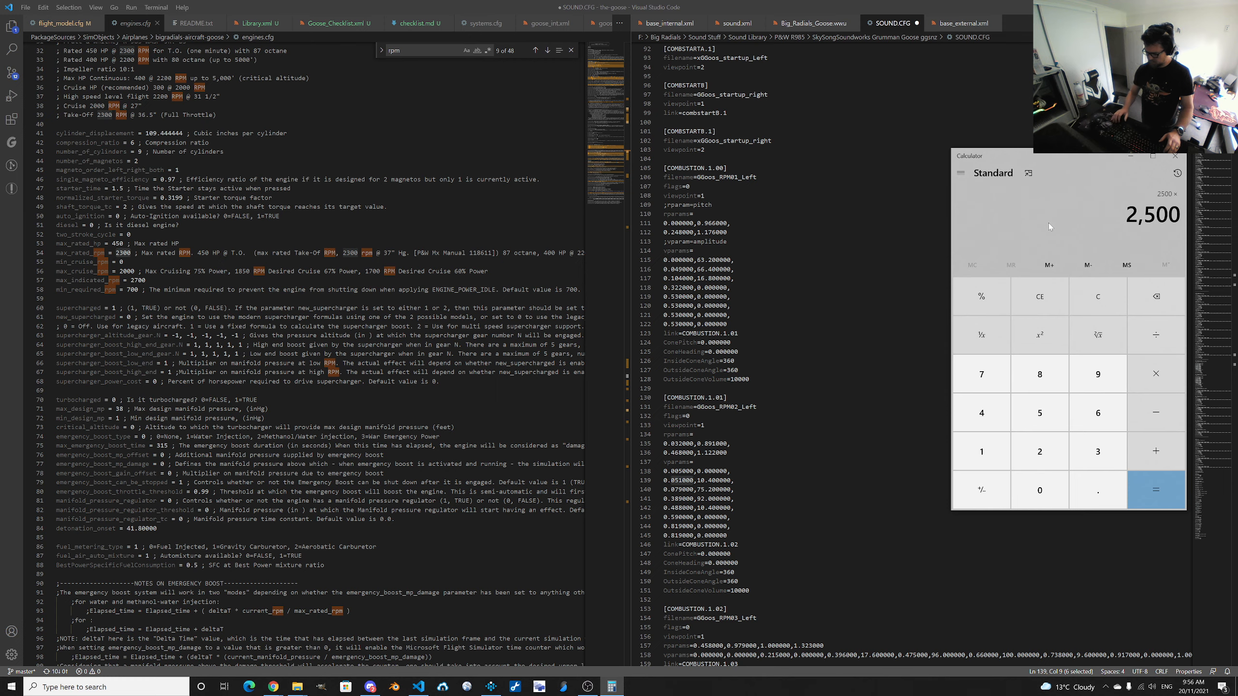
pyautogui.write('9')
pyautogui.press('Return')
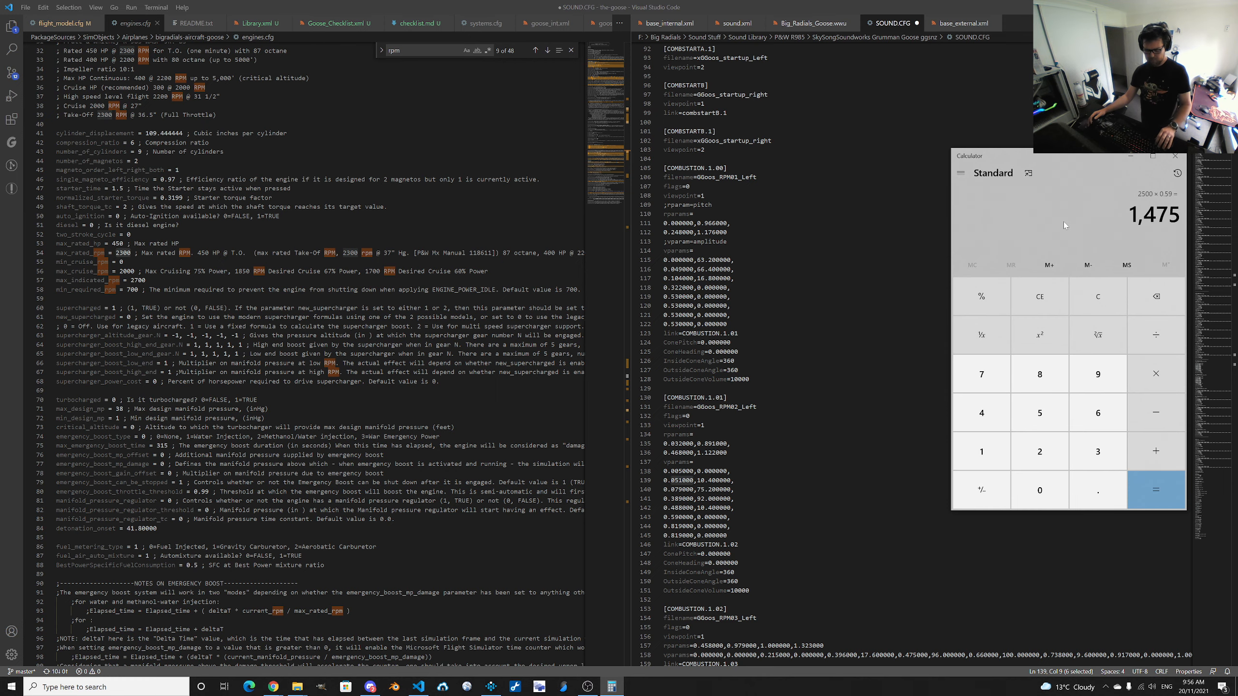
# Switch to Wwise and set the end of the GGoos_RPM02_Left block to 1475 RPM.
pyautogui.click(491, 686)
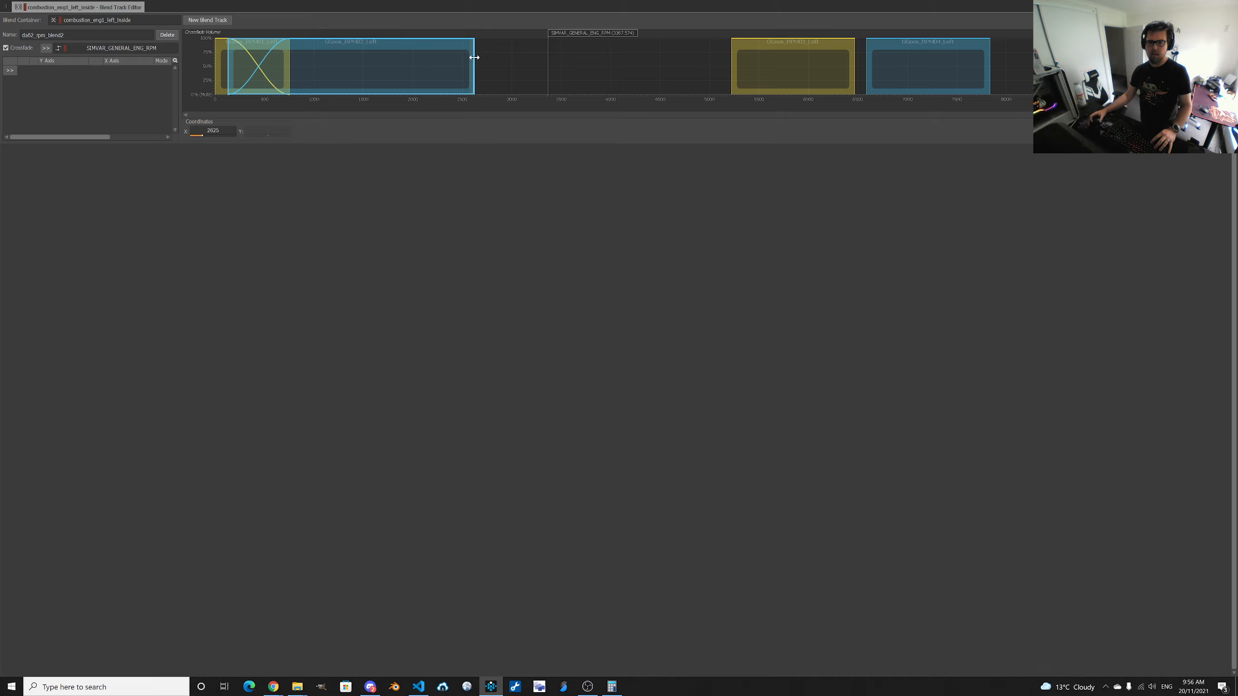
pyautogui.doubleClick(213, 131)
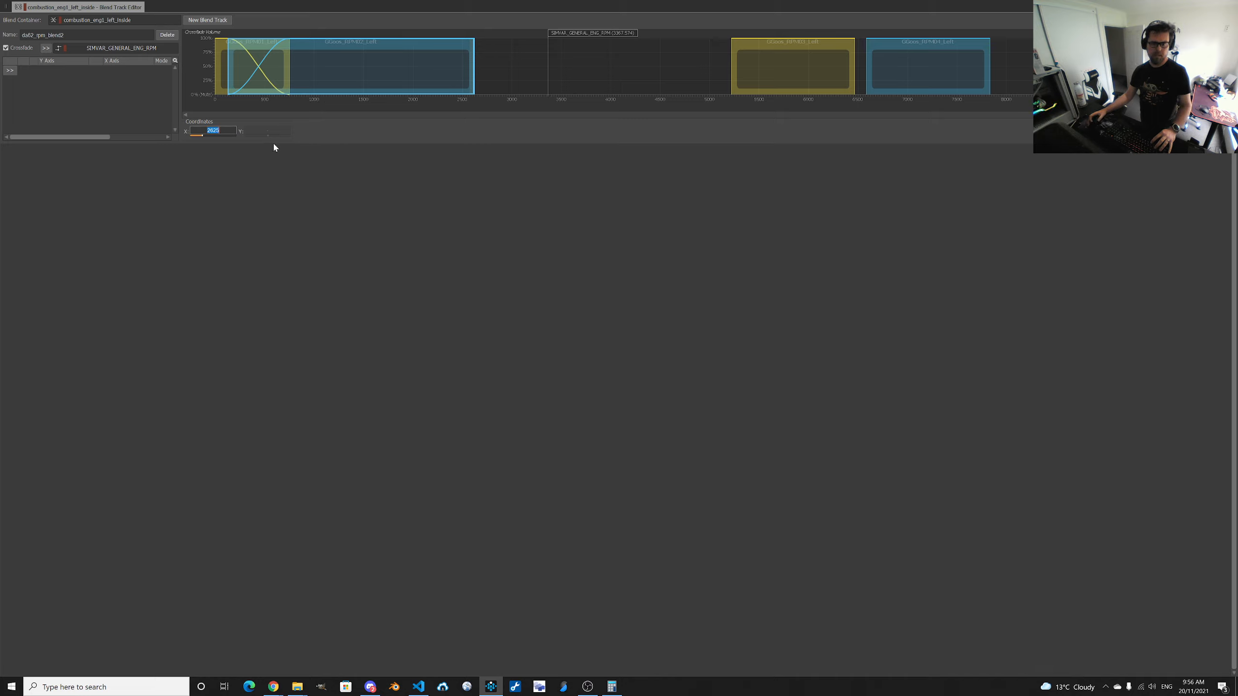
pyautogui.write('1475')
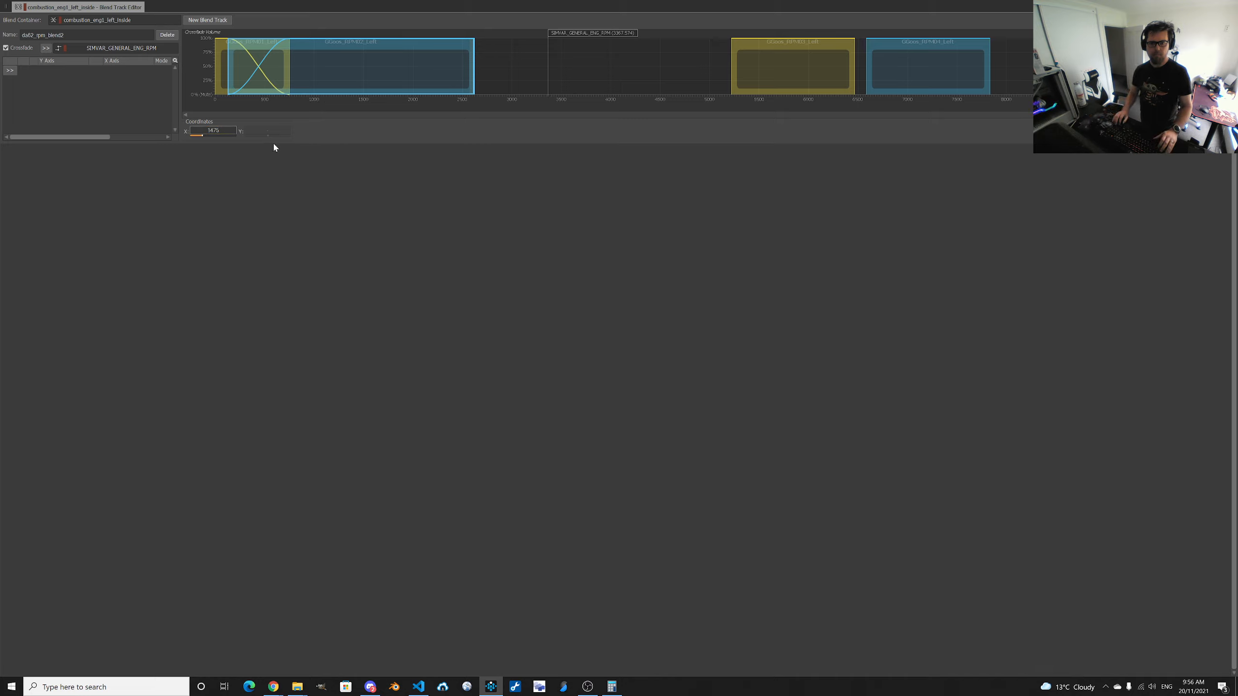
pyautogui.press('Return')
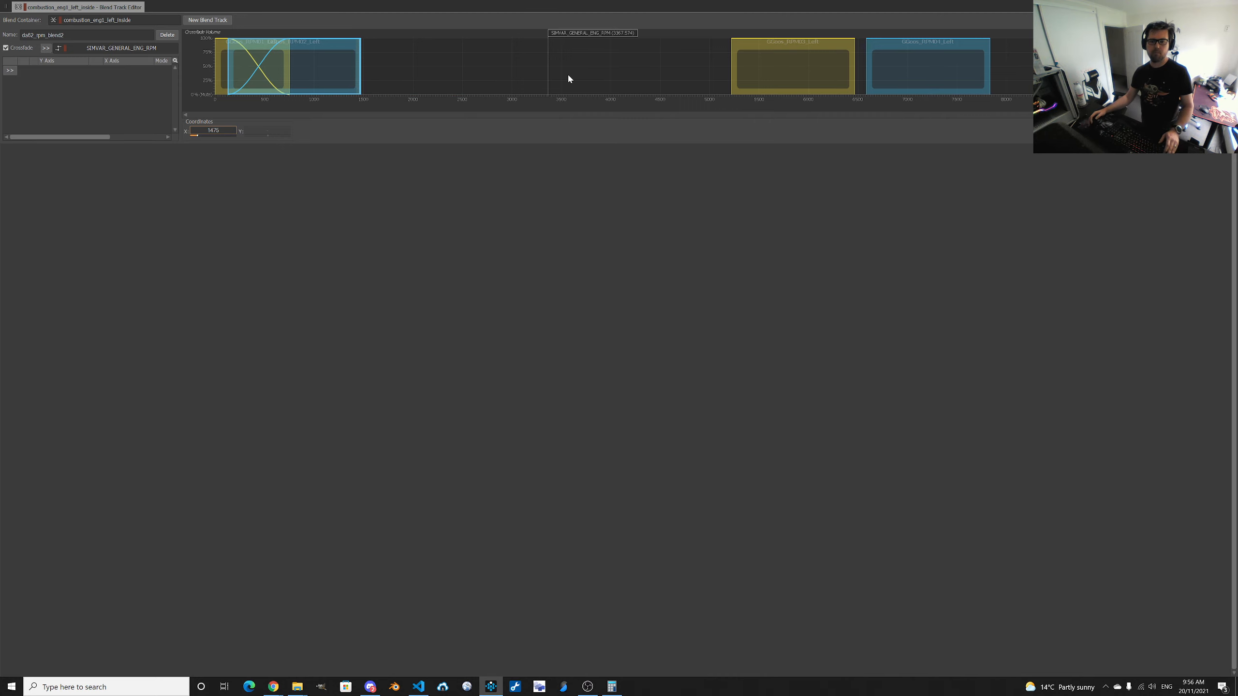
# Select the third block's start edge, then switch to Visual Studio Code and split the rparams and vparams of [COMBUSTION.1.02] into one pair per line.
pyautogui.click(780, 49)
pyautogui.hotkey('alt', 'Tab')
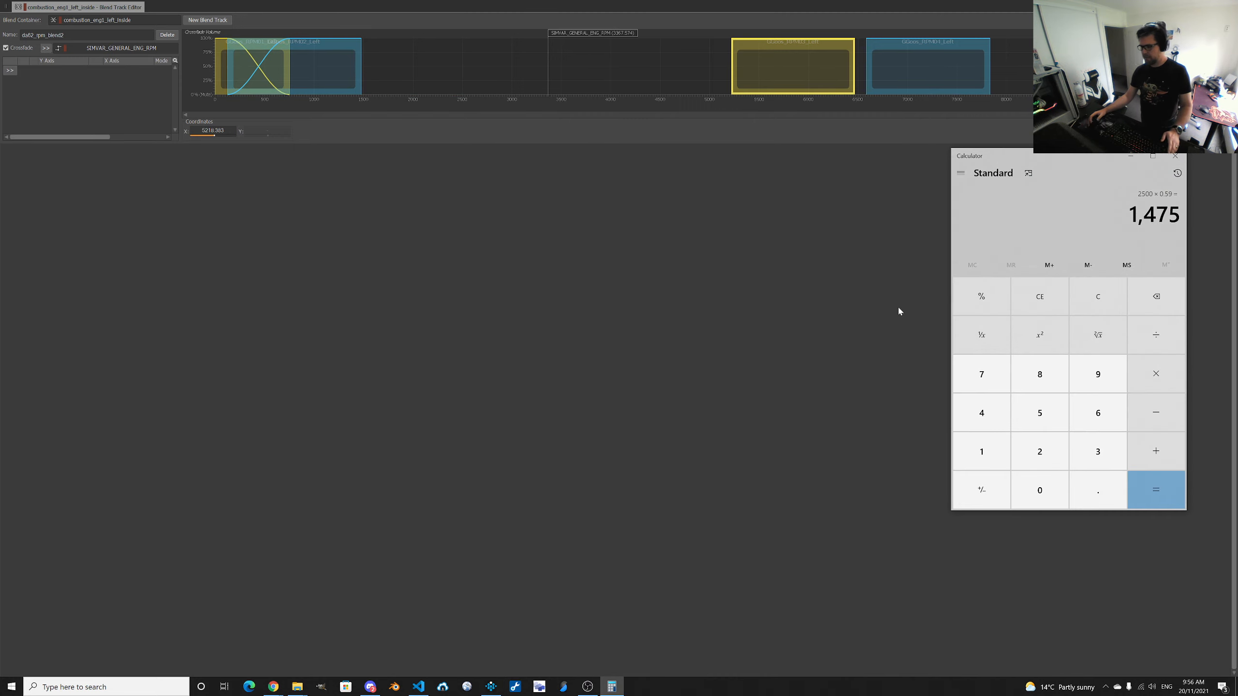
pyautogui.hotkey('alt', 'Tab')
pyautogui.hotkey('alt', 'Tab')
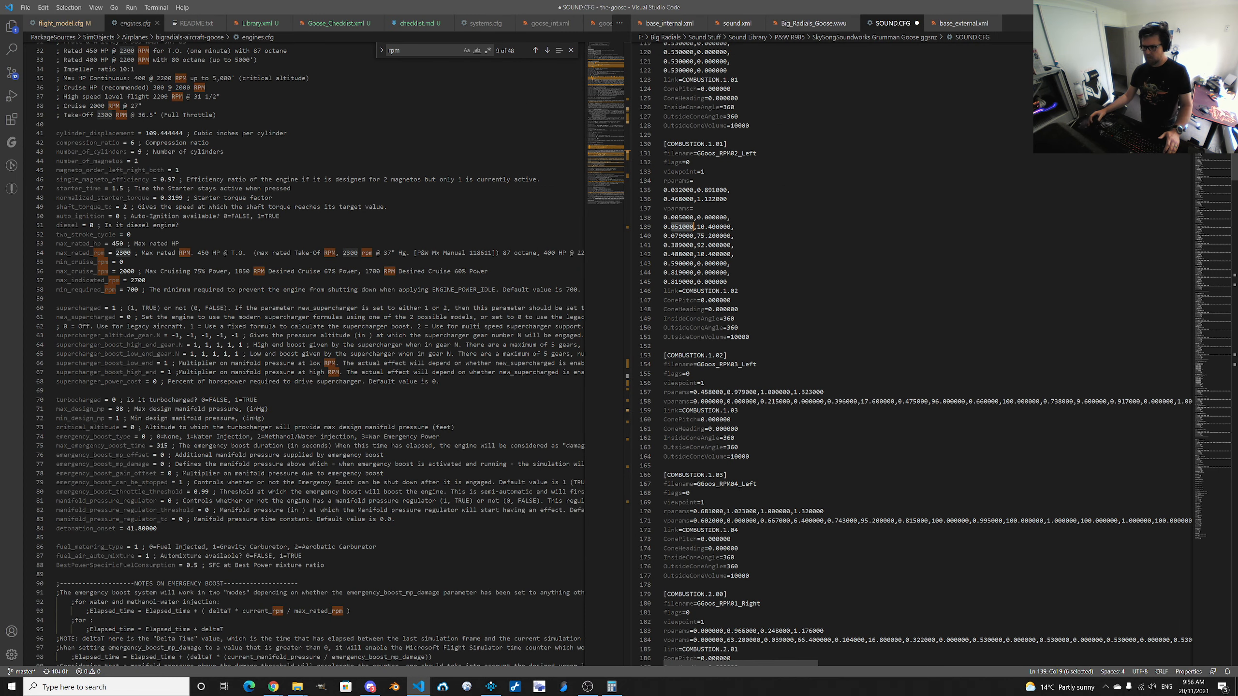
pyautogui.click(760, 393)
pyautogui.press('Return')
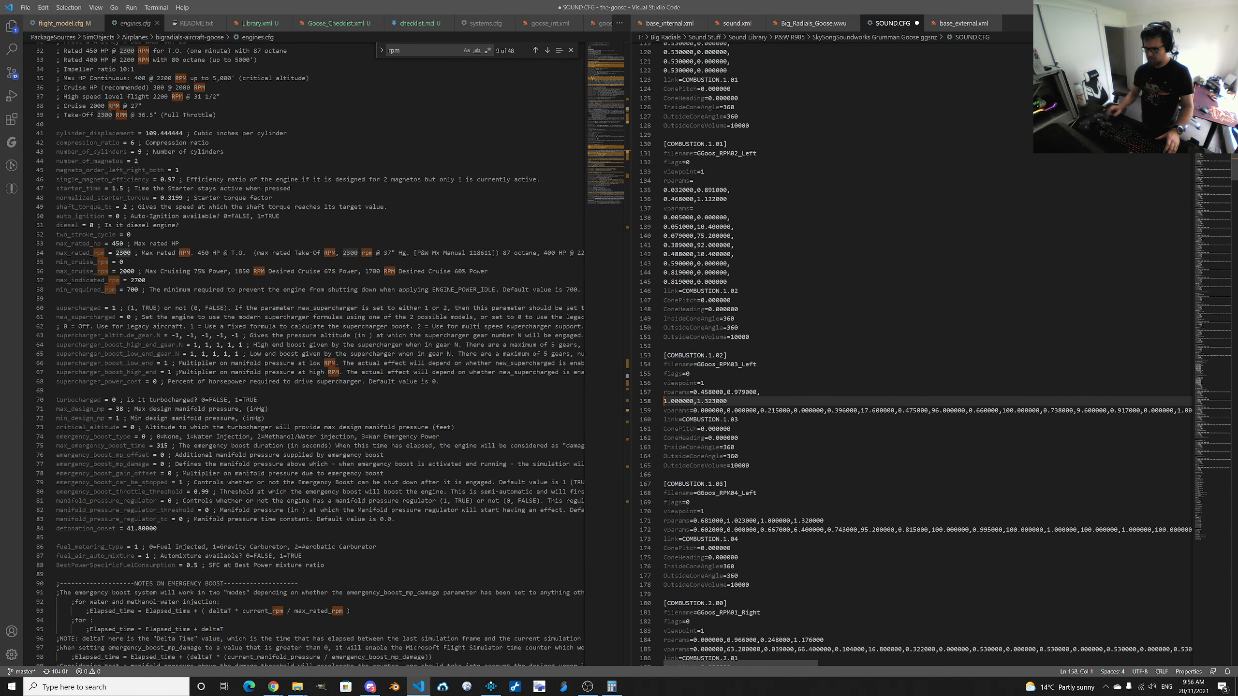
pyautogui.click(760, 411)
pyautogui.press('Return')
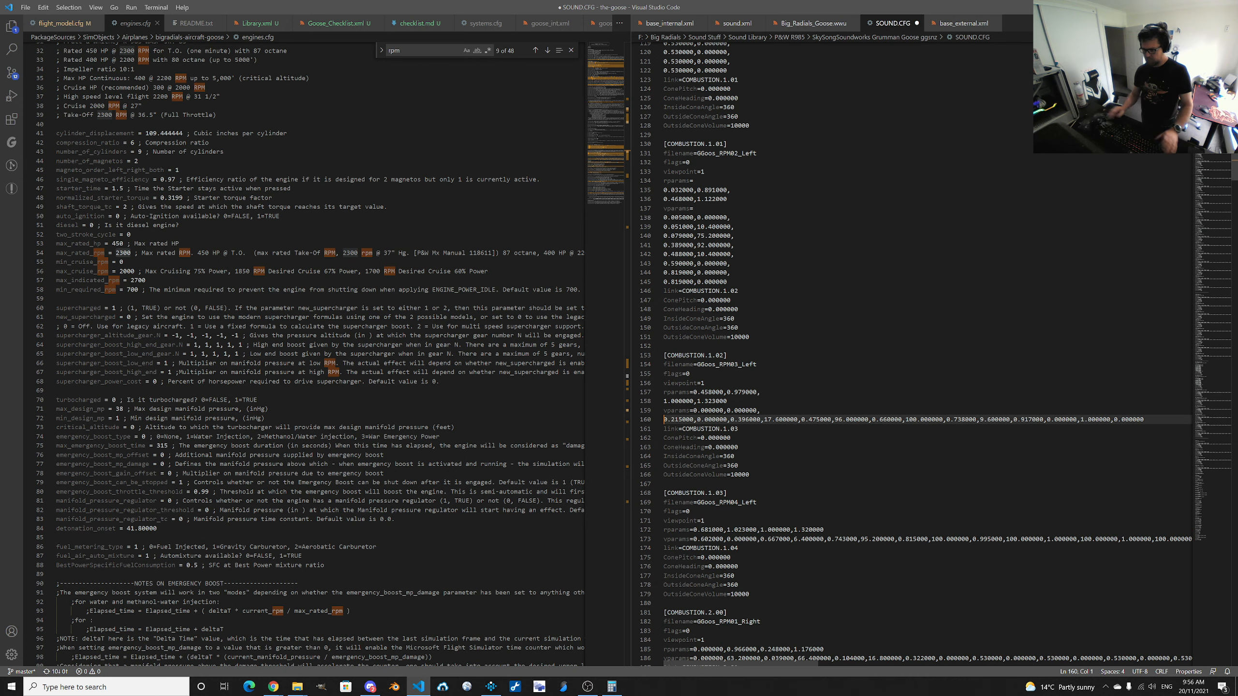
pyautogui.click(733, 420)
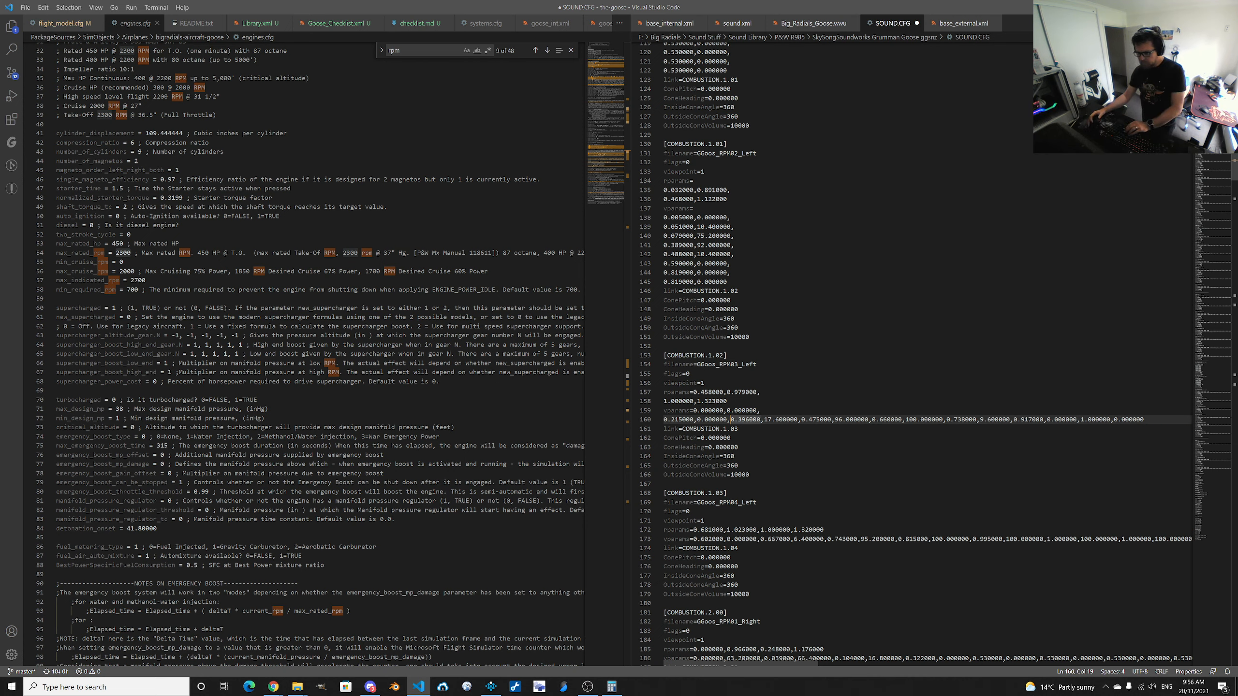
pyautogui.press('Return')
pyautogui.click(735, 429)
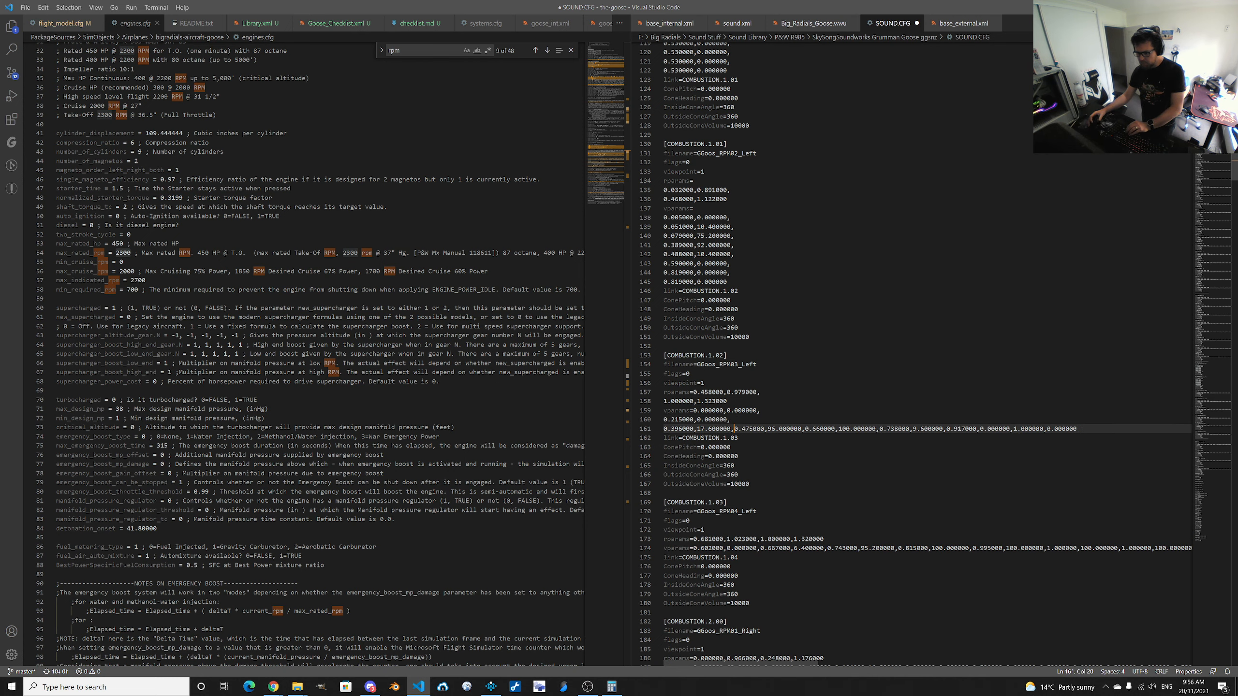
pyautogui.press('Return')
pyautogui.click(734, 438)
pyautogui.press('Return')
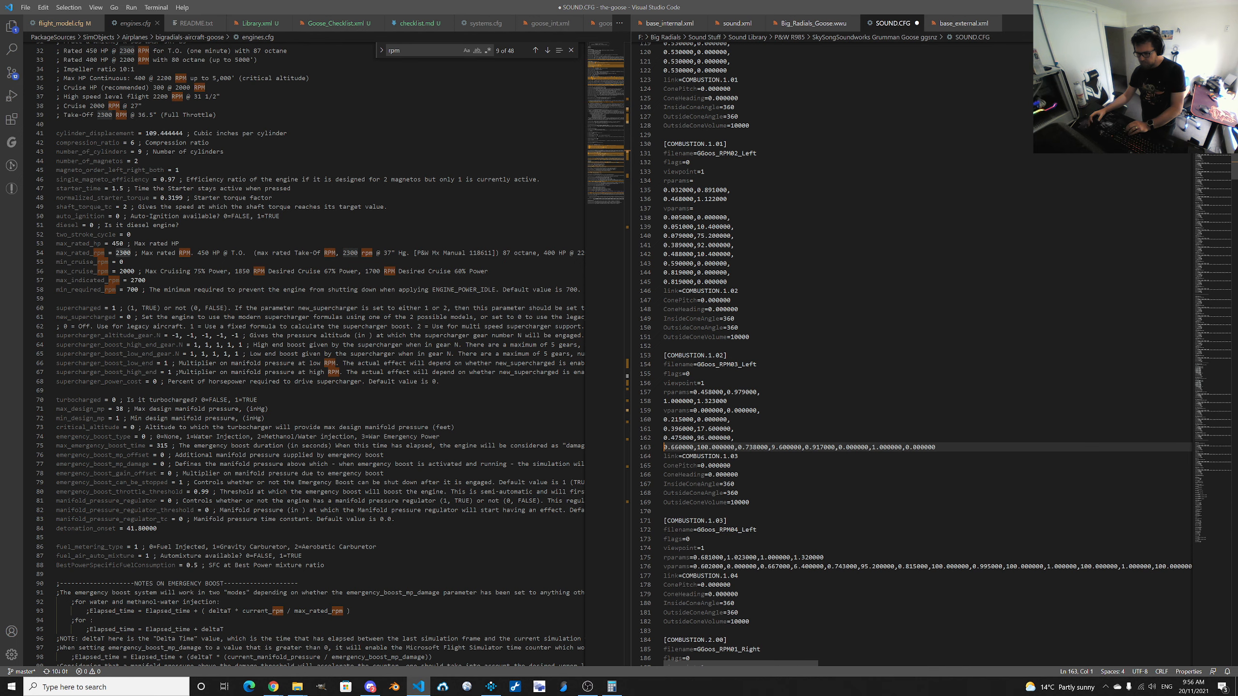
pyautogui.click(738, 447)
pyautogui.press('Return')
pyautogui.click(730, 456)
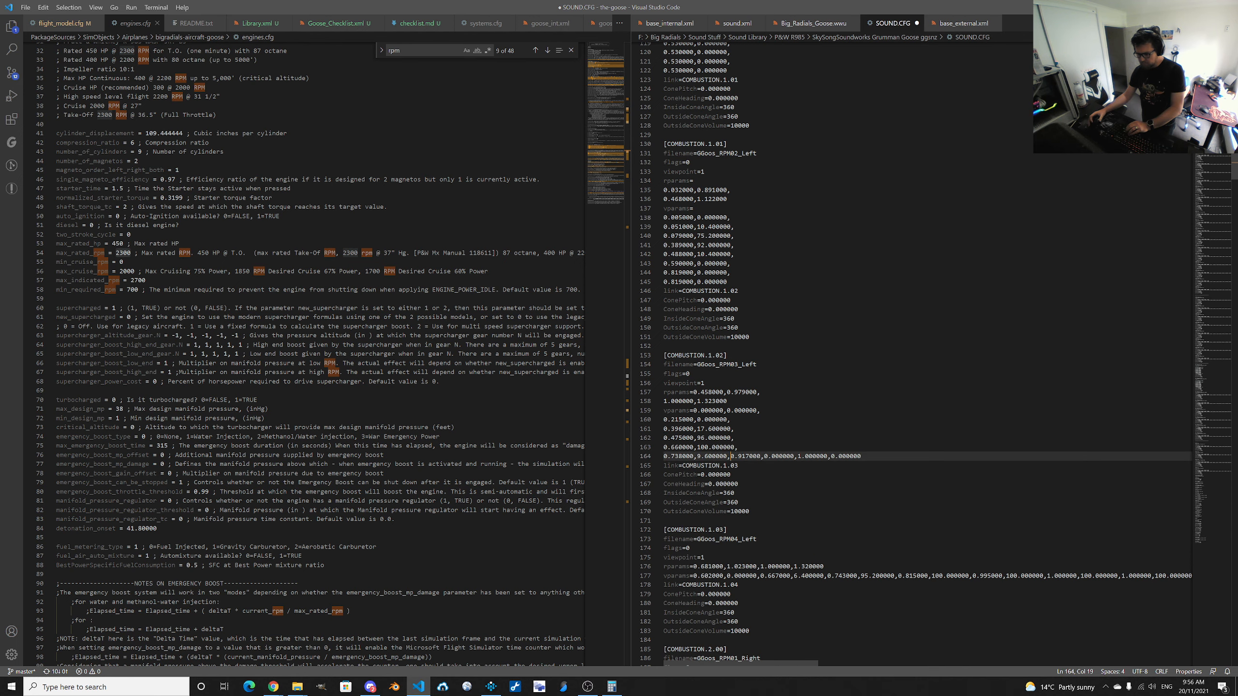
pyautogui.press('Return')
pyautogui.click(730, 466)
pyautogui.press('Return')
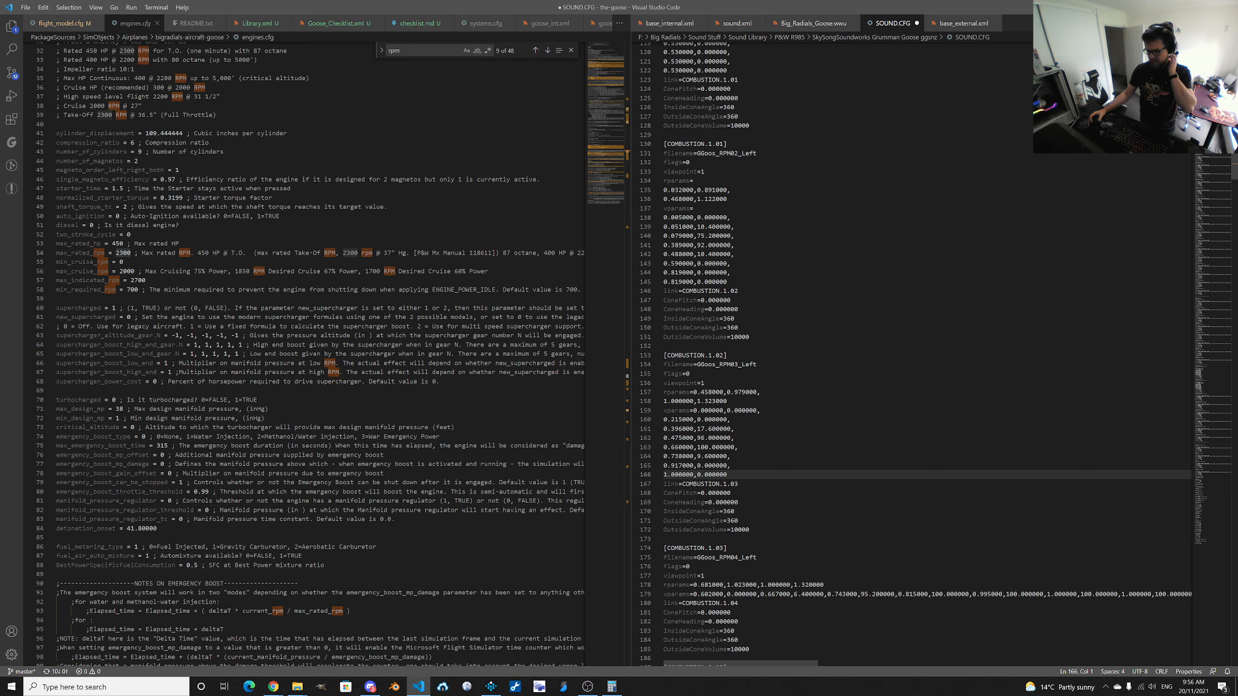
# Select the 0.215 start point in the [COMBUSTION.1.02] vparams, then switch to Calculator and multiply 2500 by 0.215.
pyautogui.doubleClick(683, 420)
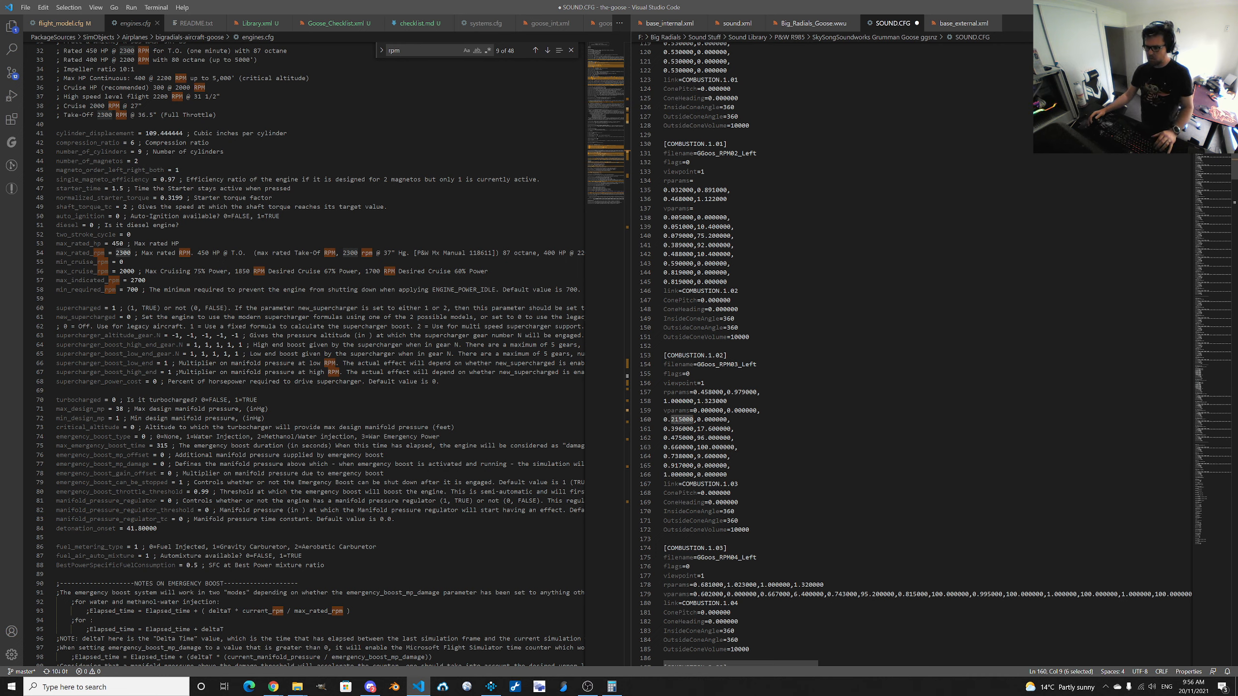
pyautogui.click(611, 687)
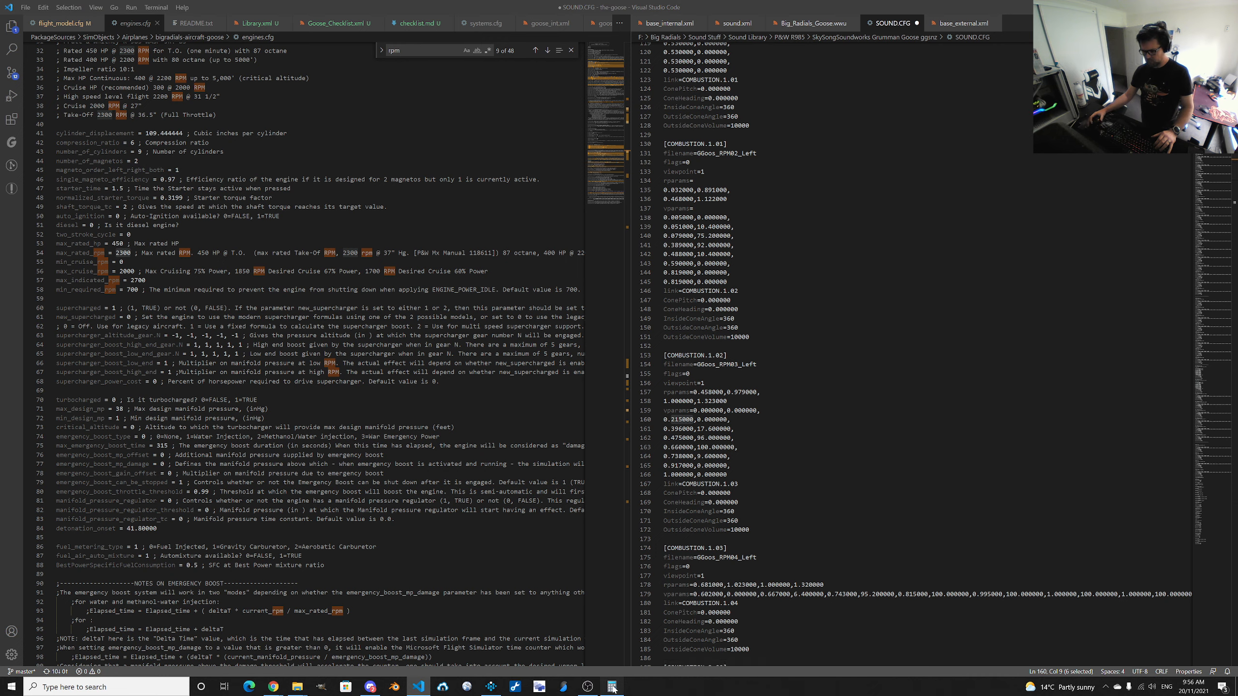
pyautogui.write('2500*')
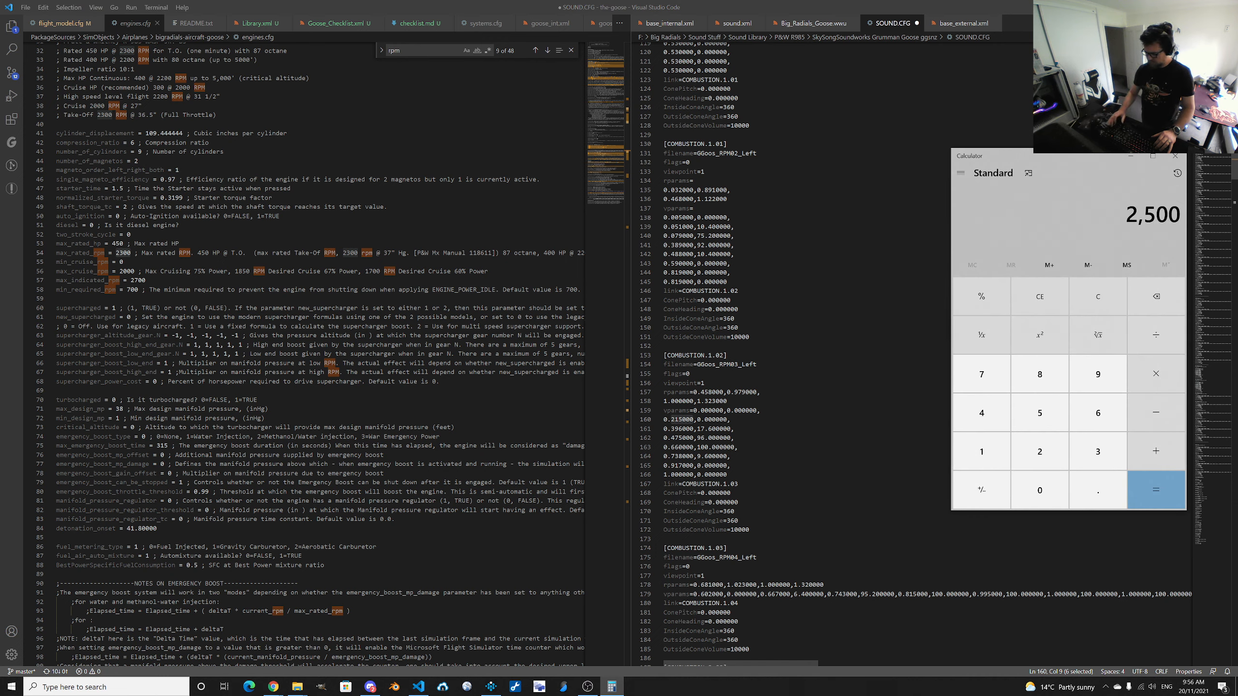
pyautogui.write('.215')
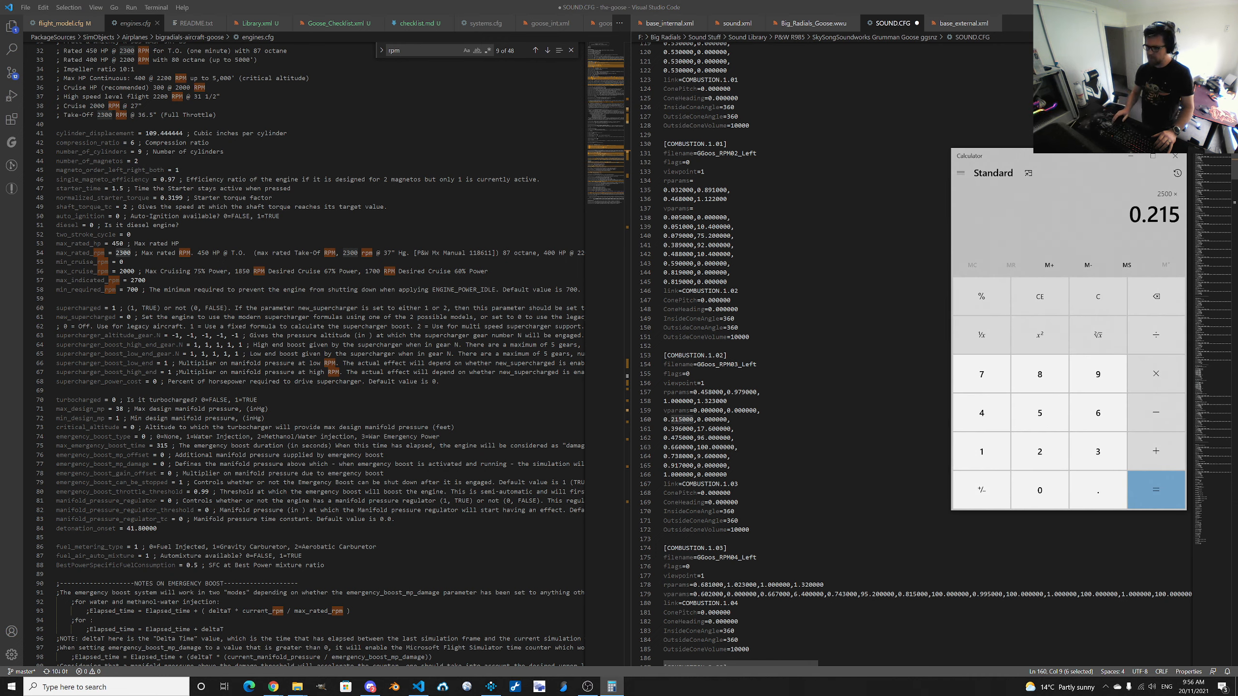
pyautogui.press('Return')
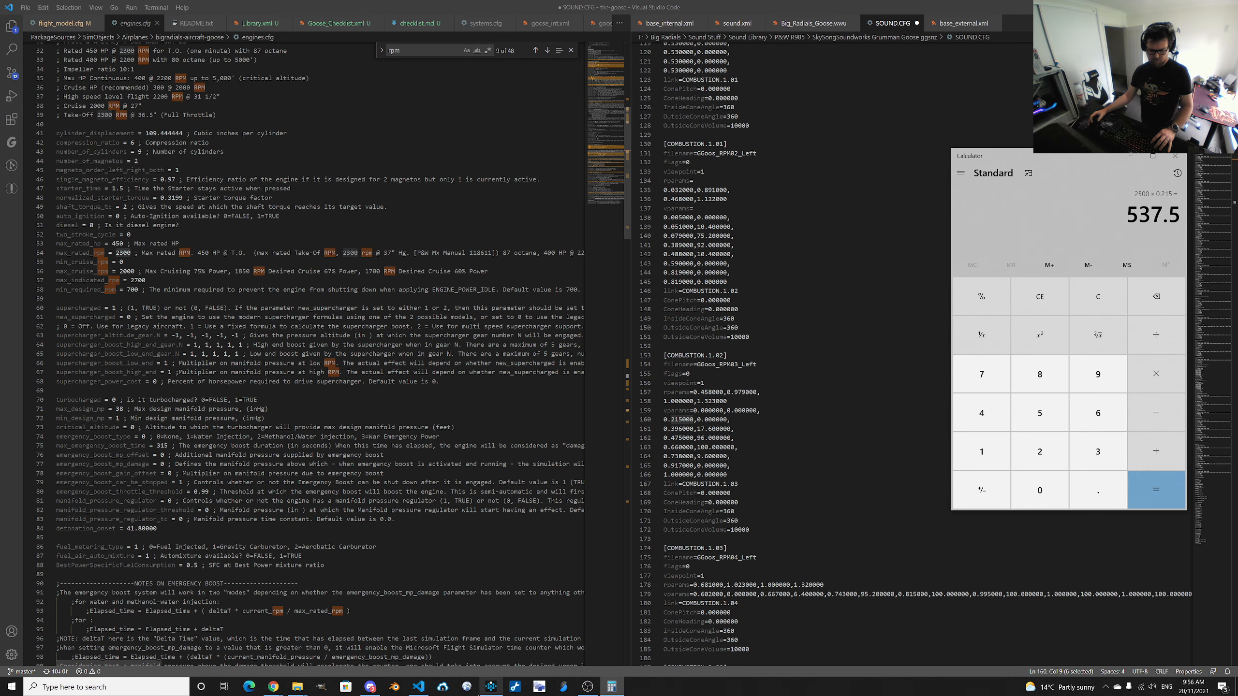
# Switch to Wwise and set the start of the third sound block, GGoos_RPM03_Left, to 750 RPM.
pyautogui.click(487, 690)
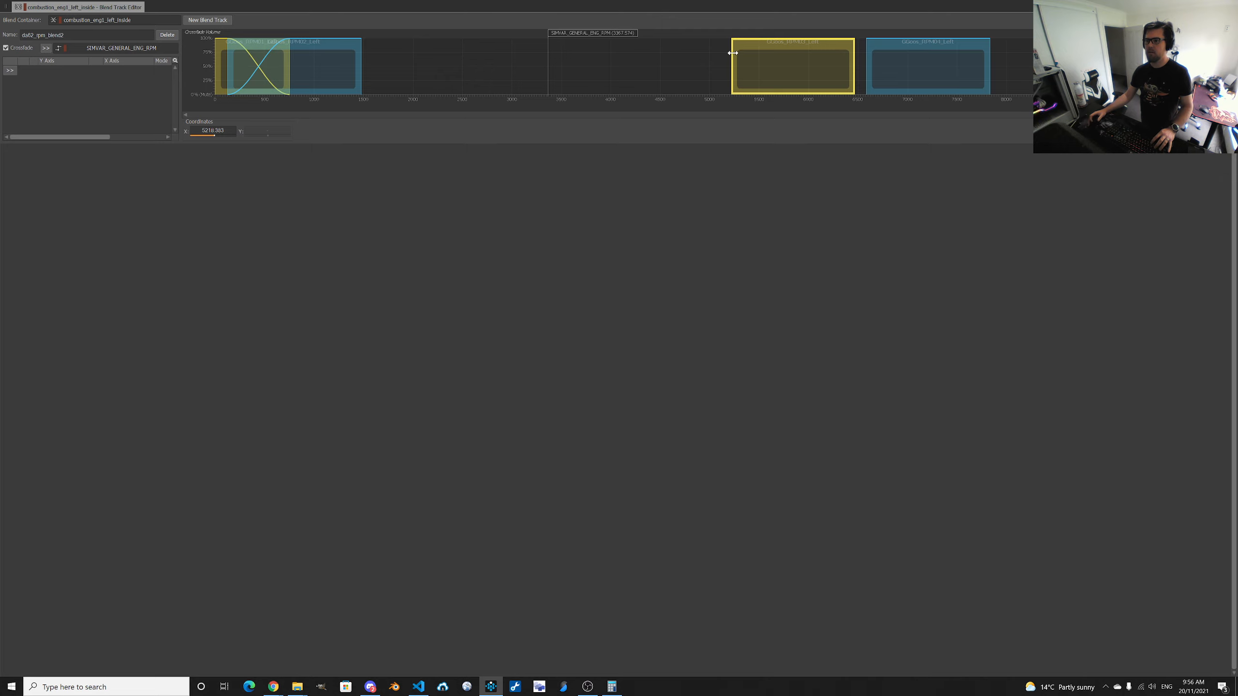
pyautogui.click(229, 134)
pyautogui.write('750')
pyautogui.press('Return')
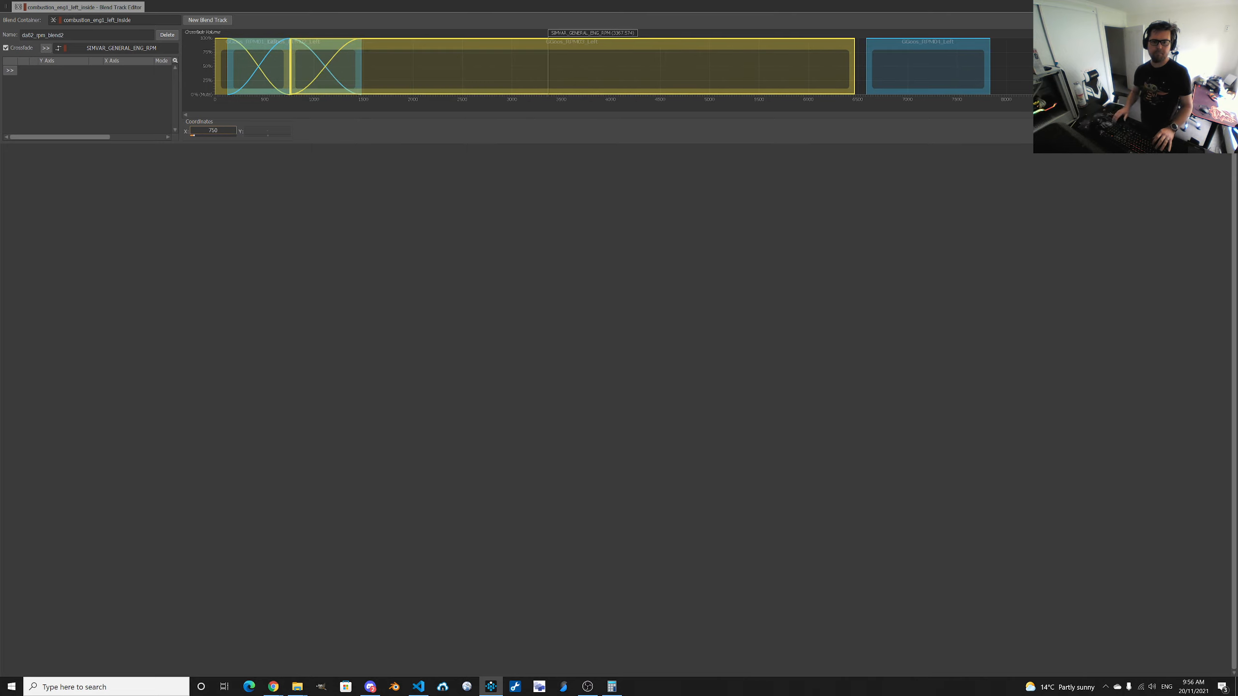
# Switch to Visual Studio Code and select the 0.917 end point in the [COMBUSTION.1.02] vparams.
pyautogui.hotkey('alt', 'Tab')
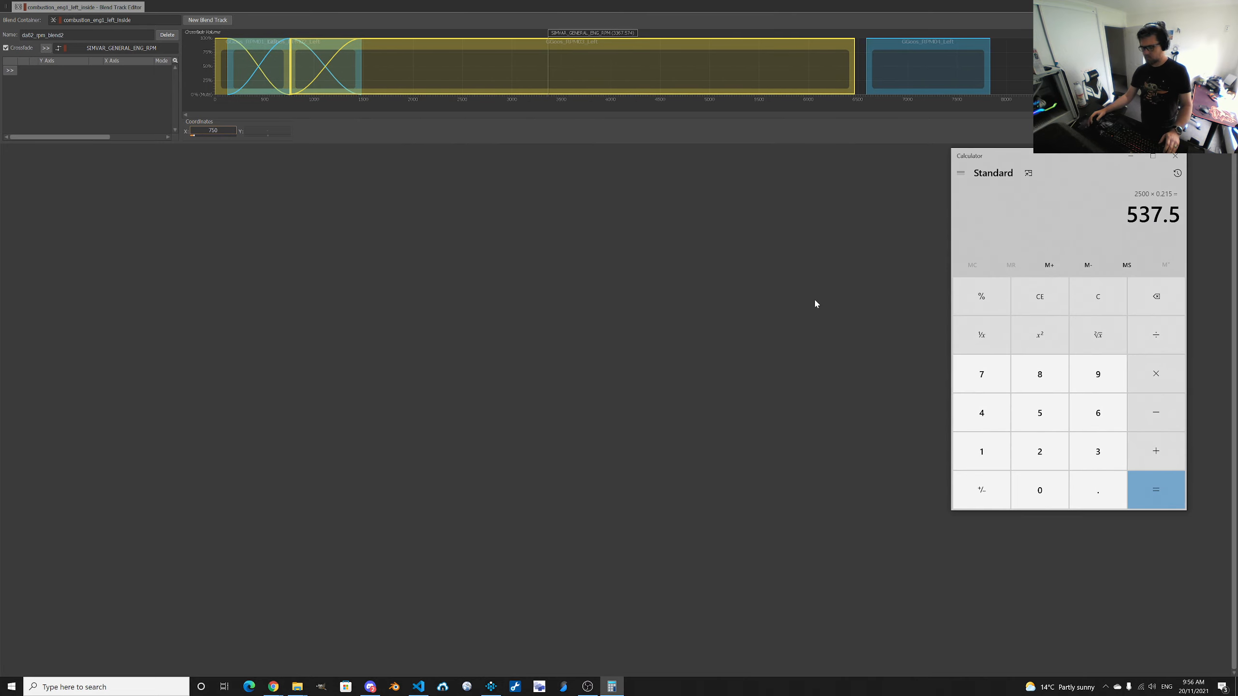
pyautogui.hotkey('alt', 'Tab')
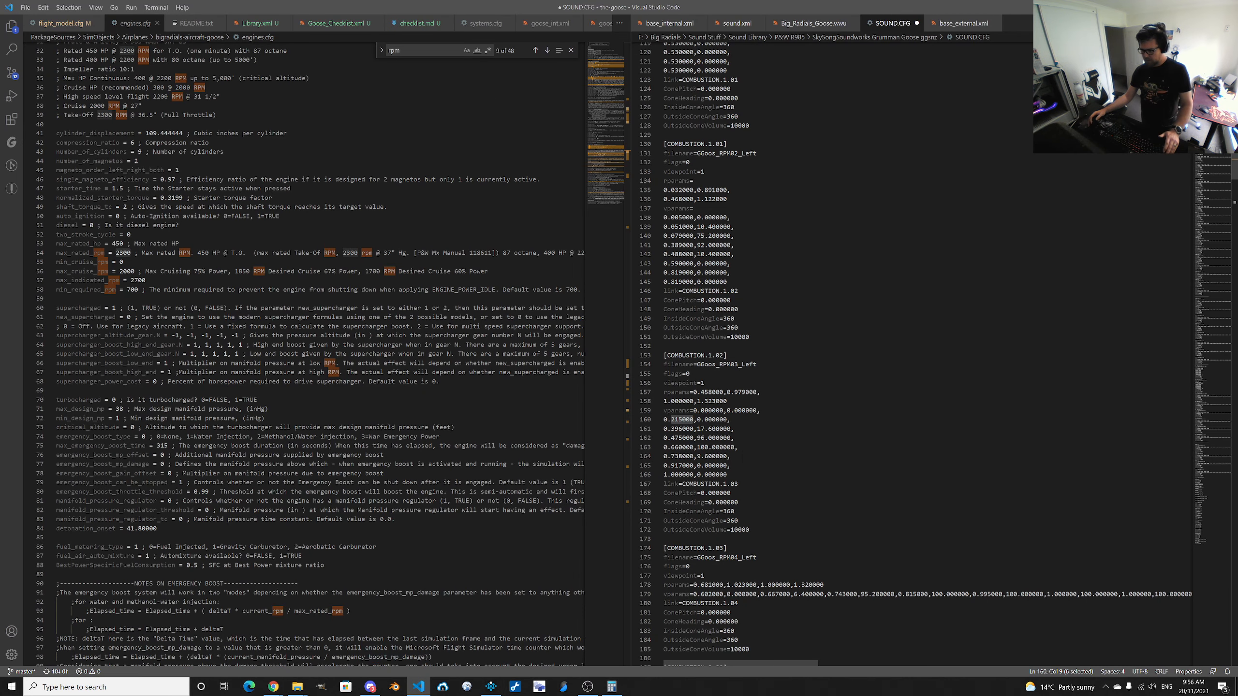
pyautogui.doubleClick(682, 466)
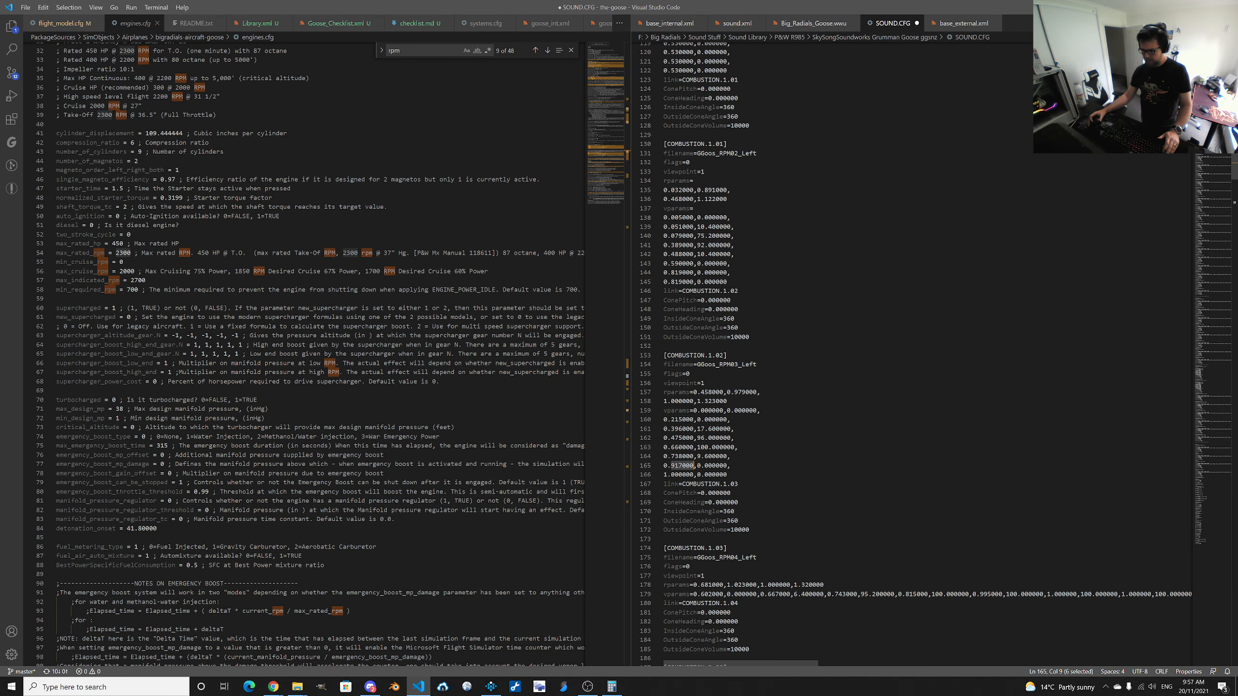
pyautogui.click(666, 466)
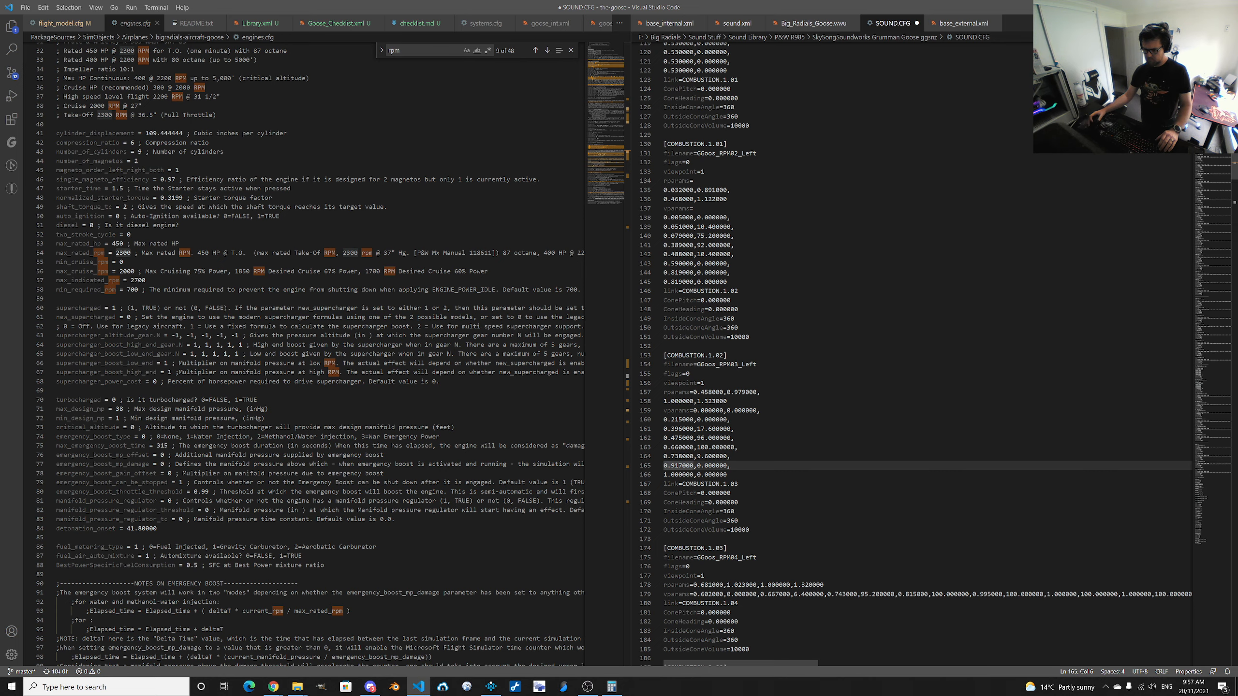
pyautogui.moveTo(681, 466); pyautogui.dragTo(656, 468)
# Switch to Calculator and multiply 2500 by 0.917.
pyautogui.hotkey('alt', 'Tab')
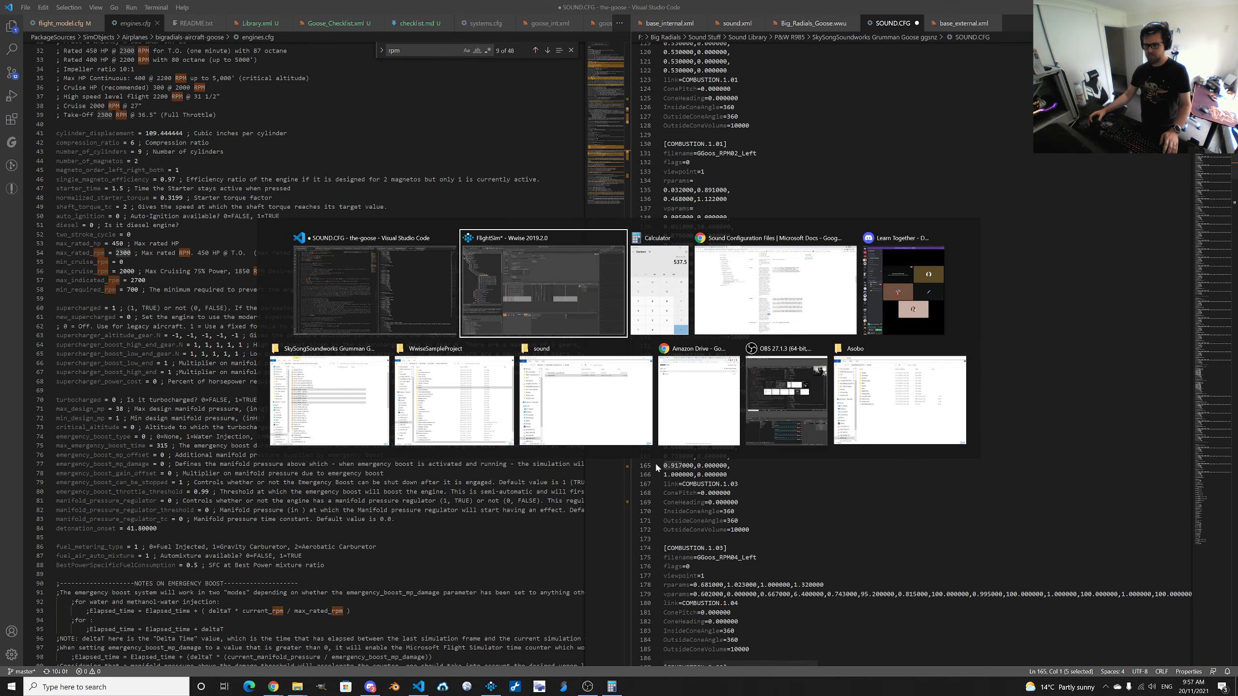
pyautogui.write('25')
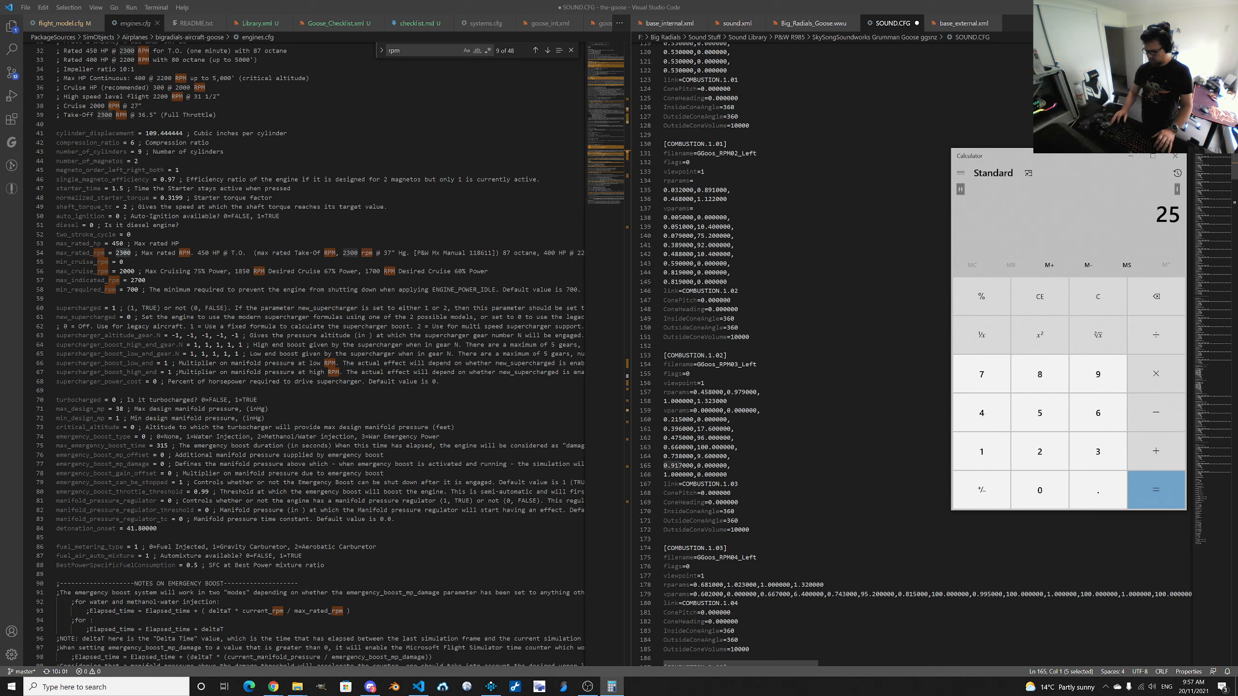
pyautogui.write('00*.')
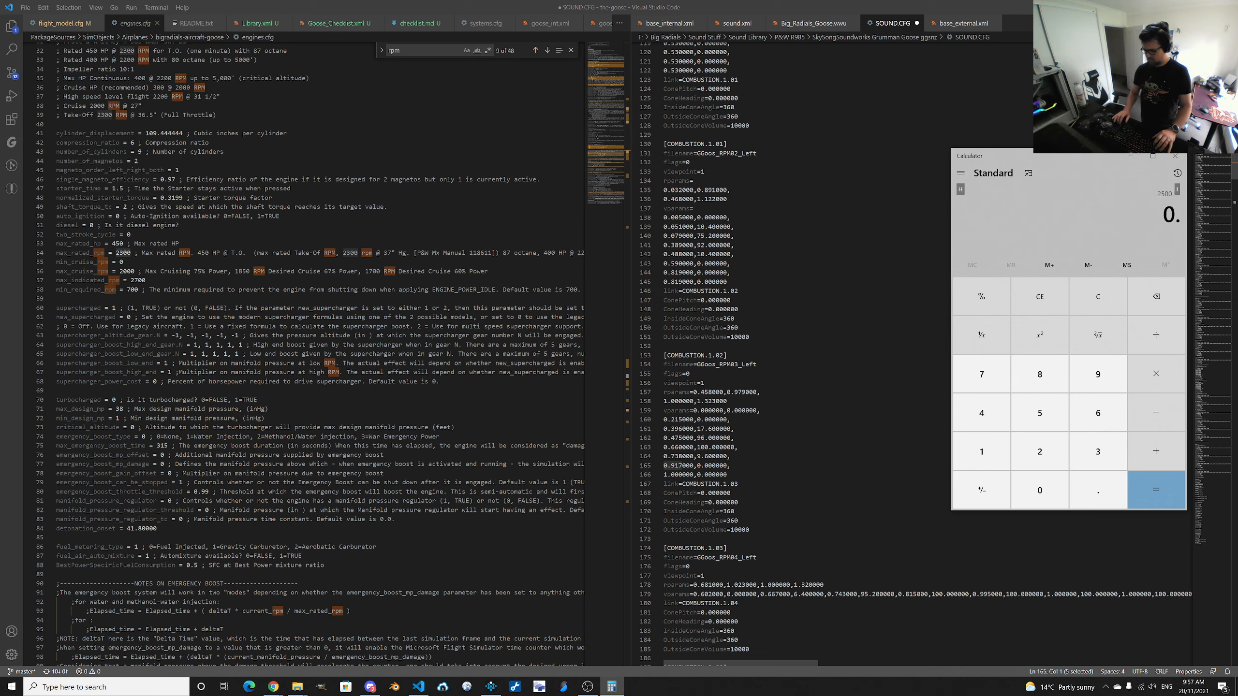
pyautogui.write('917')
pyautogui.press('Return')
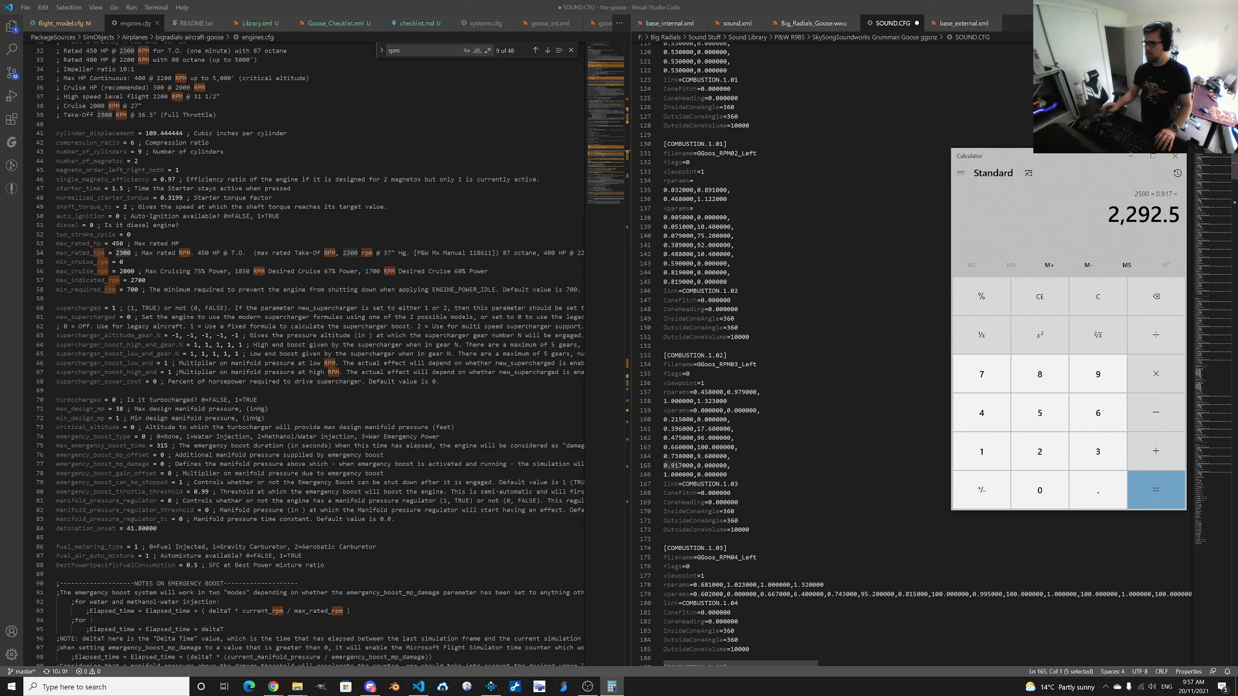
# Switch to Wwise and set the end of the GGoos_RPM03_Left block to 2292.5 RPM.
pyautogui.hotkey('alt', 'Tab')
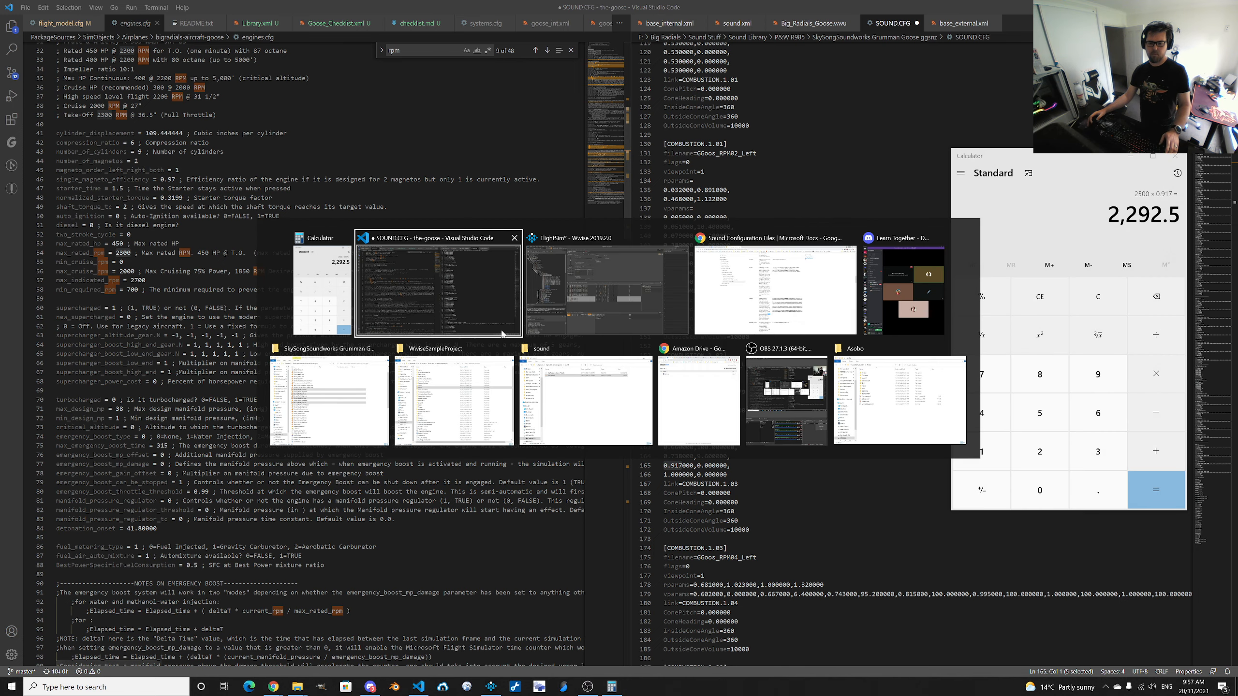
pyautogui.click(565, 290)
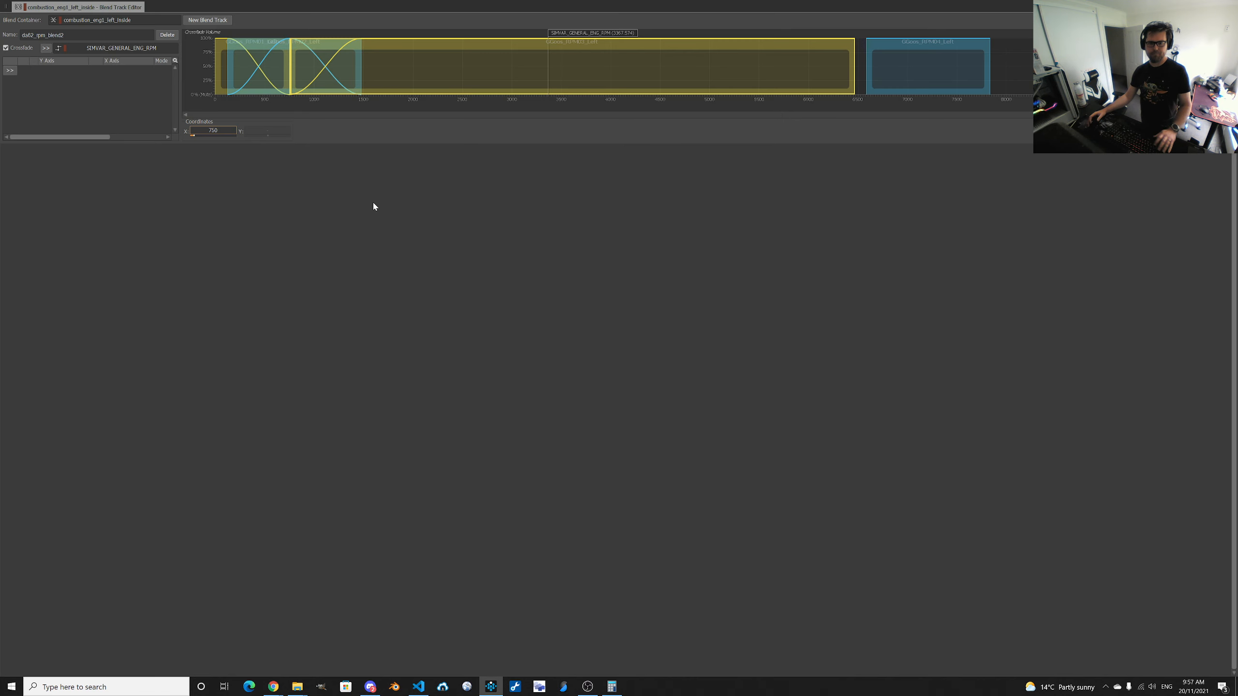
pyautogui.click(855, 59)
pyautogui.click(213, 131)
pyautogui.write('2292.5')
pyautogui.press('Return')
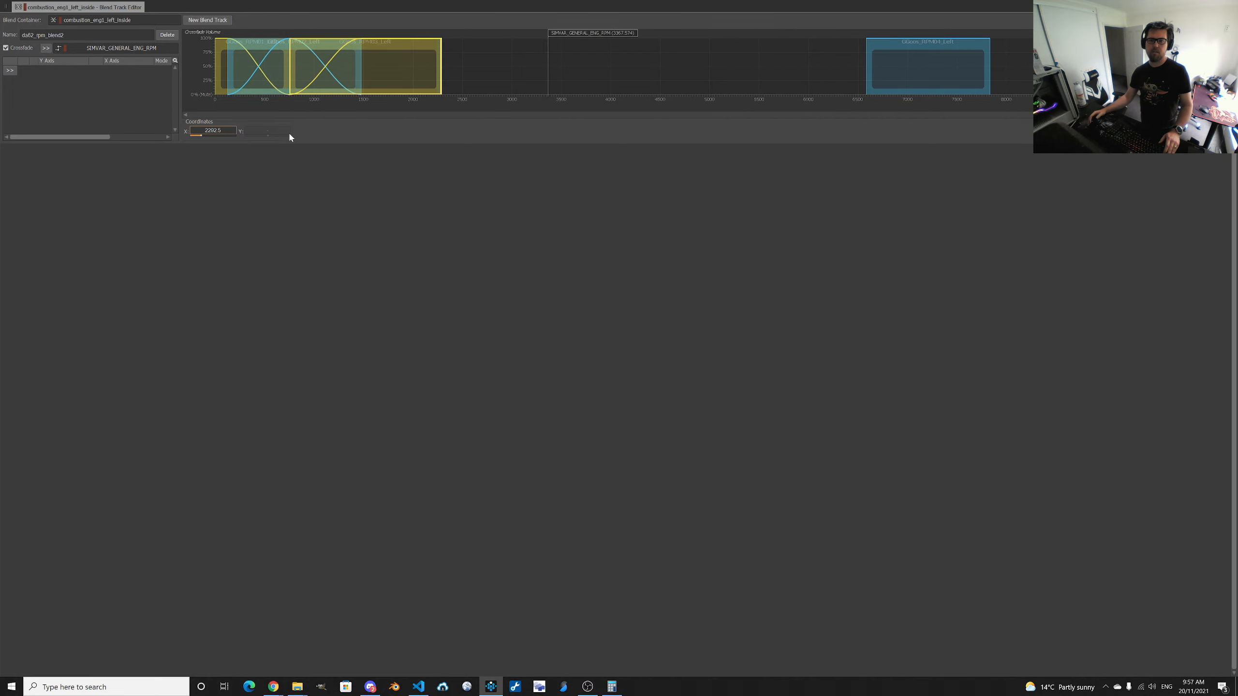
# Switch to Visual Studio Code and split the rparams of [COMBUSTION.1.03] into one pair per line.
pyautogui.hotkey('alt', 'Tab')
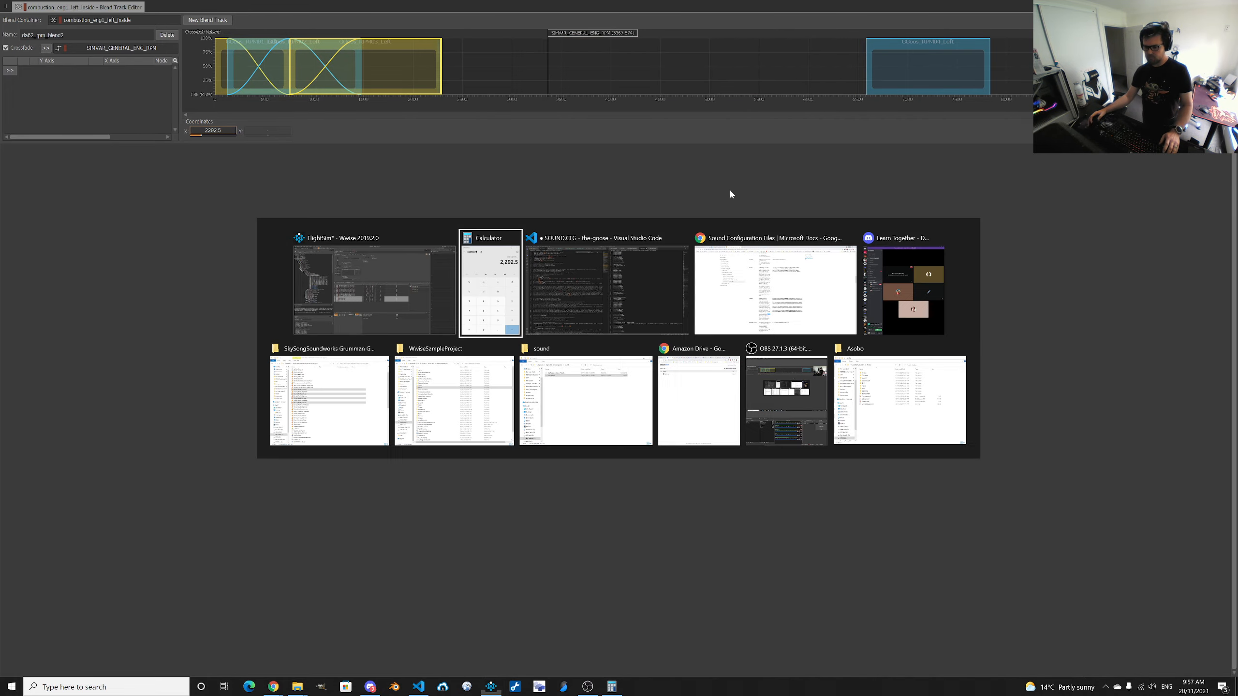
pyautogui.click(679, 296)
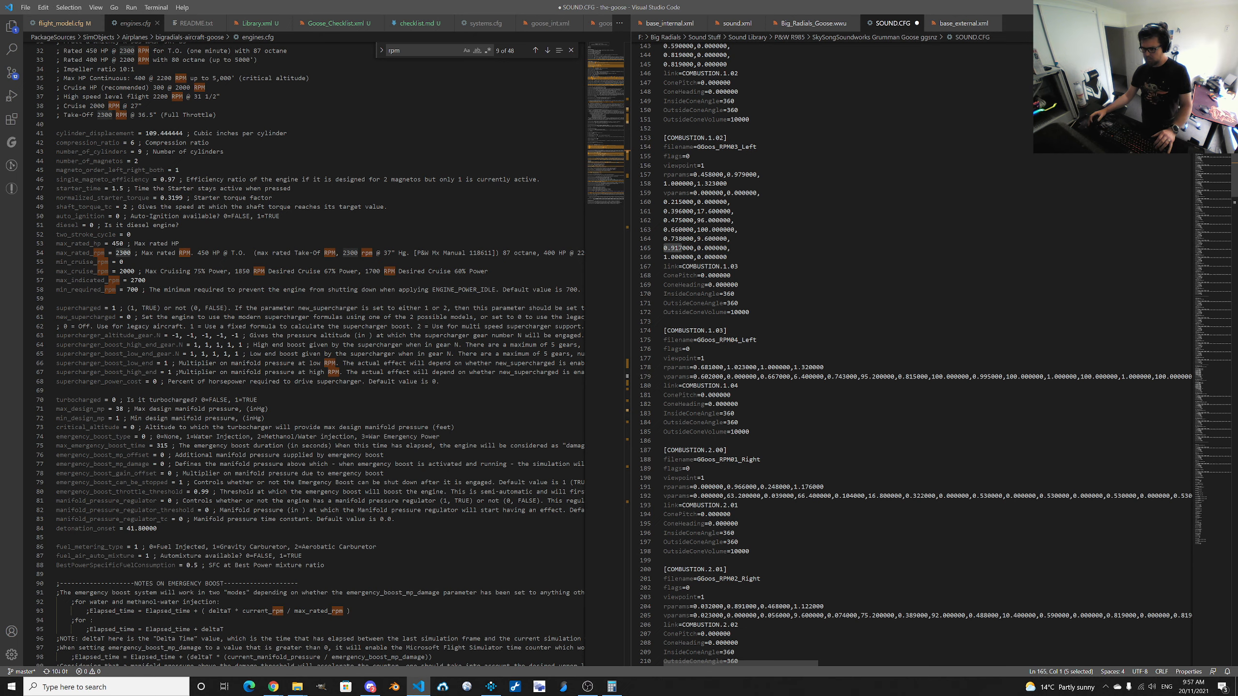
pyautogui.click(760, 367)
pyautogui.press('Return')
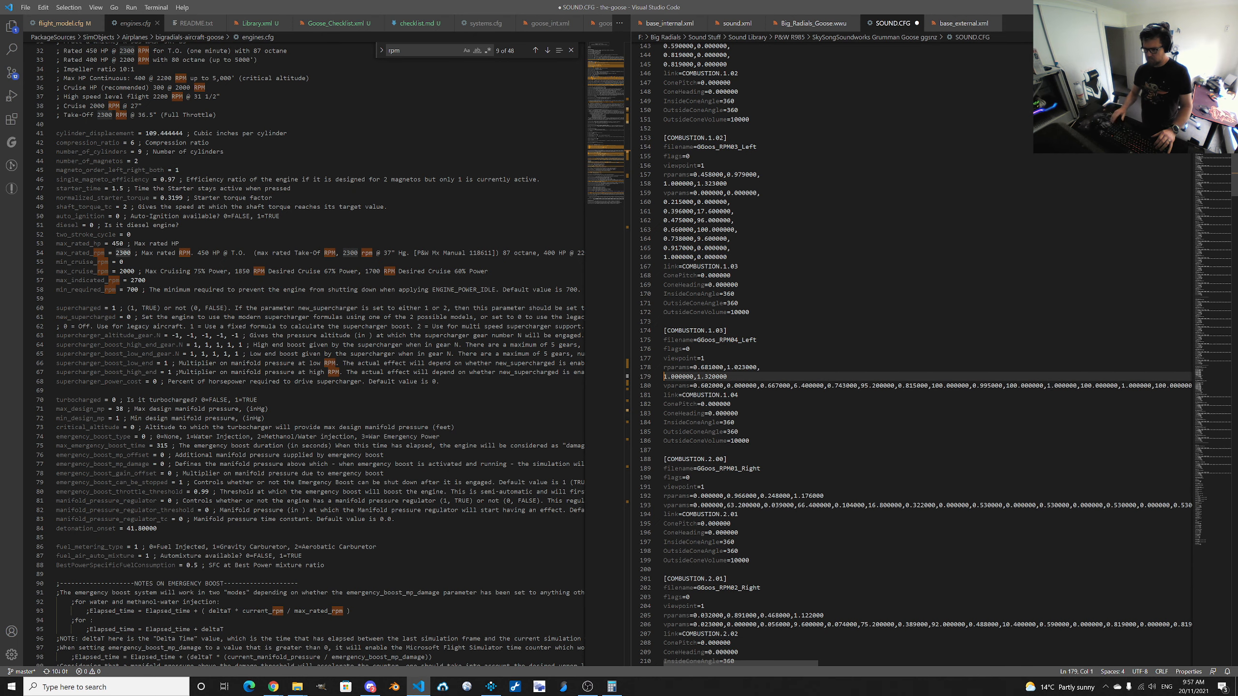
# Split the vparams of [COMBUSTION.1.03] so that each RPM and volume pair has its own line.
pyautogui.click(761, 385)
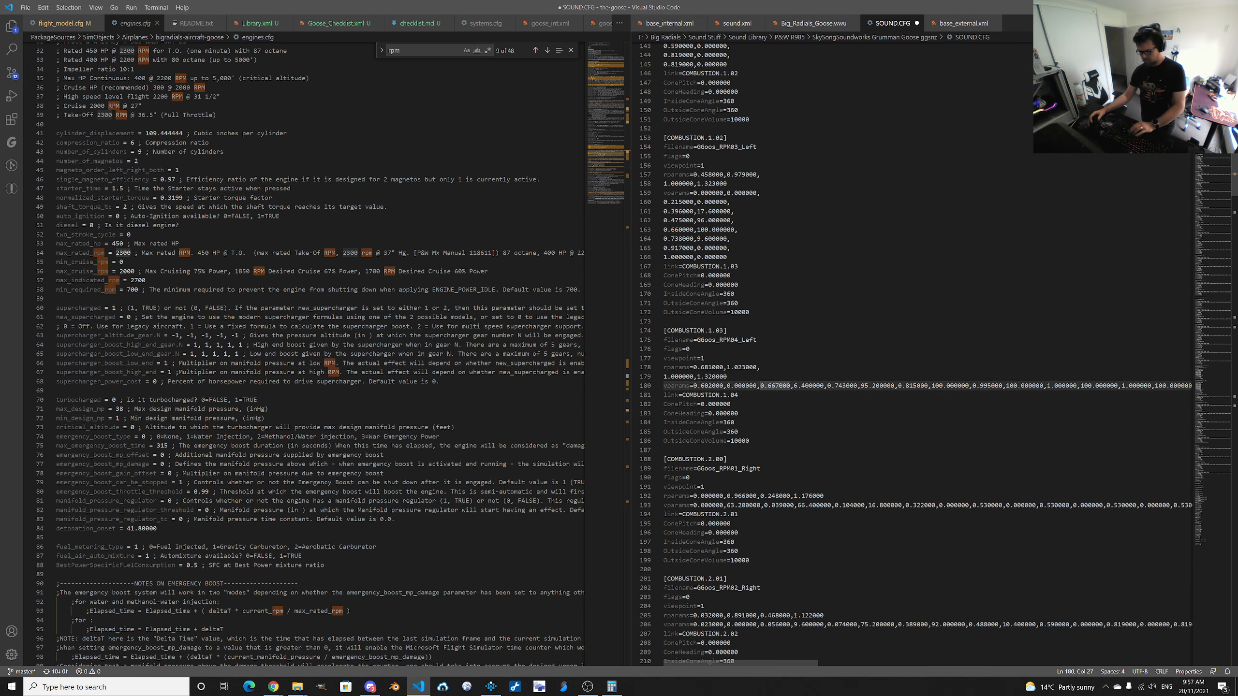
pyautogui.press('Return')
pyautogui.click(731, 395)
pyautogui.press('Return')
pyautogui.click(734, 404)
pyautogui.press('Return')
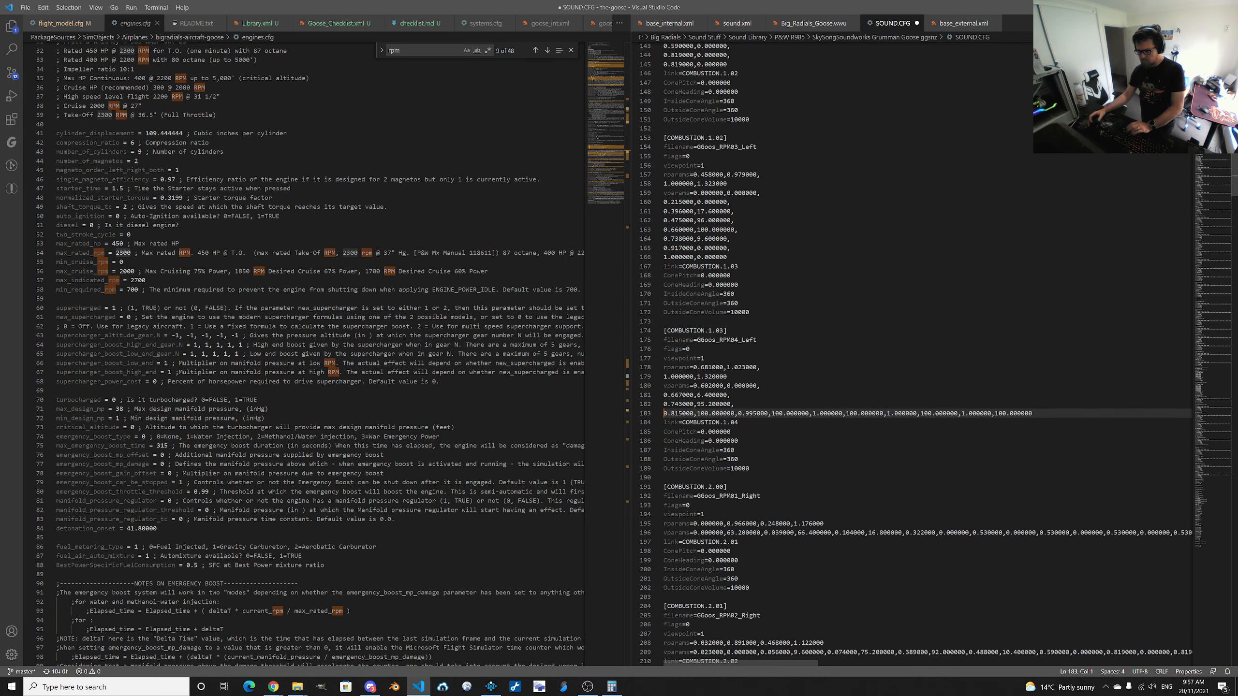
pyautogui.click(738, 414)
pyautogui.press('Return')
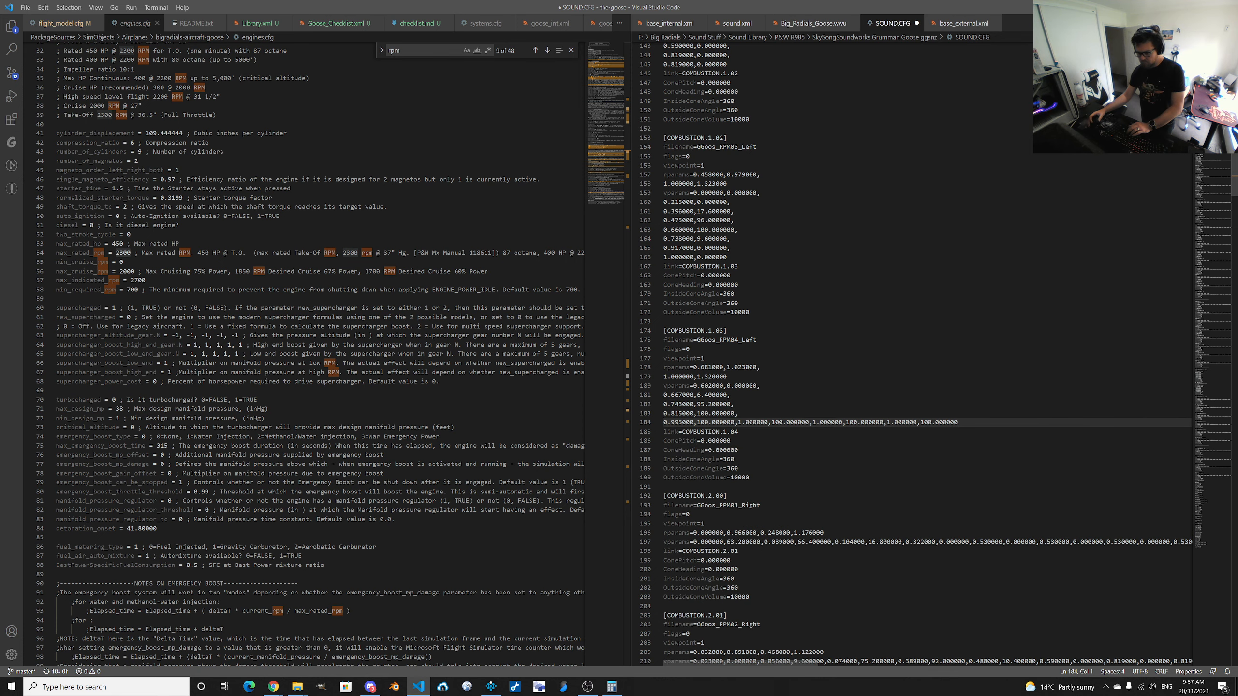
pyautogui.click(738, 422)
pyautogui.press('Return')
pyautogui.click(738, 432)
pyautogui.press('Return')
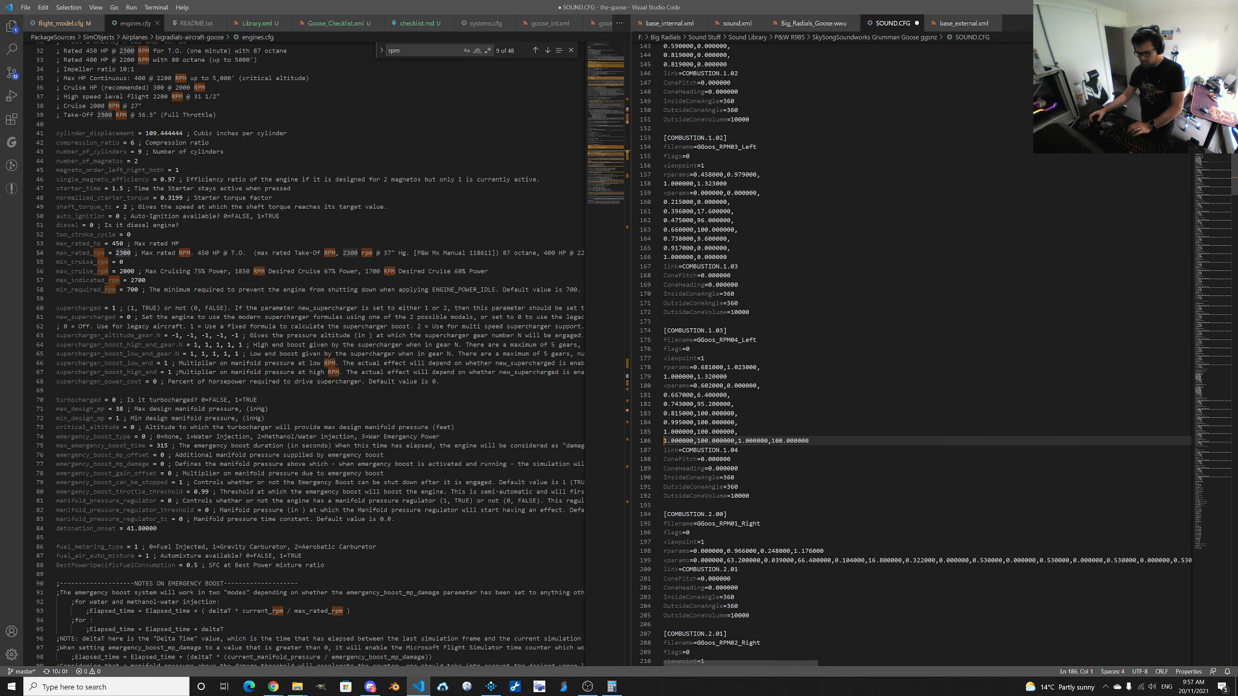
pyautogui.click(738, 441)
pyautogui.press('Return')
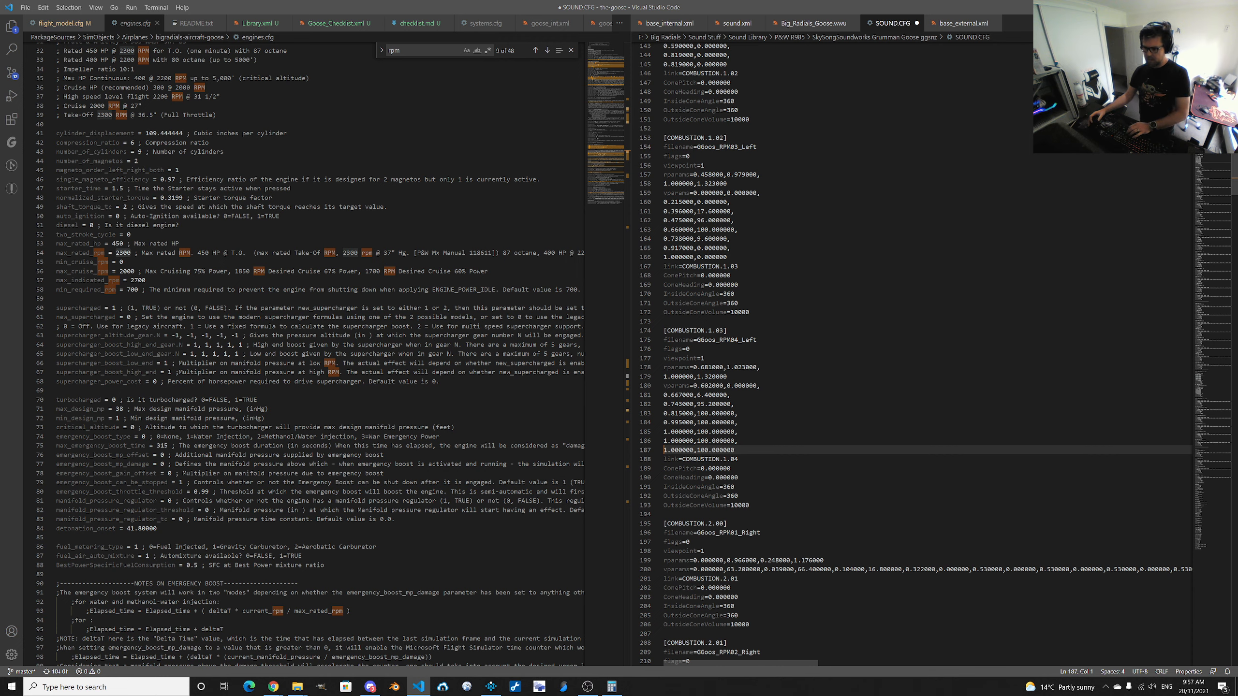
# Select the 0.602 start point in the [COMBUSTION.1.03] vparams, then switch to Calculator and multiply 2500 by 0.602.
pyautogui.moveTo(668, 413); pyautogui.dragTo(720, 449)
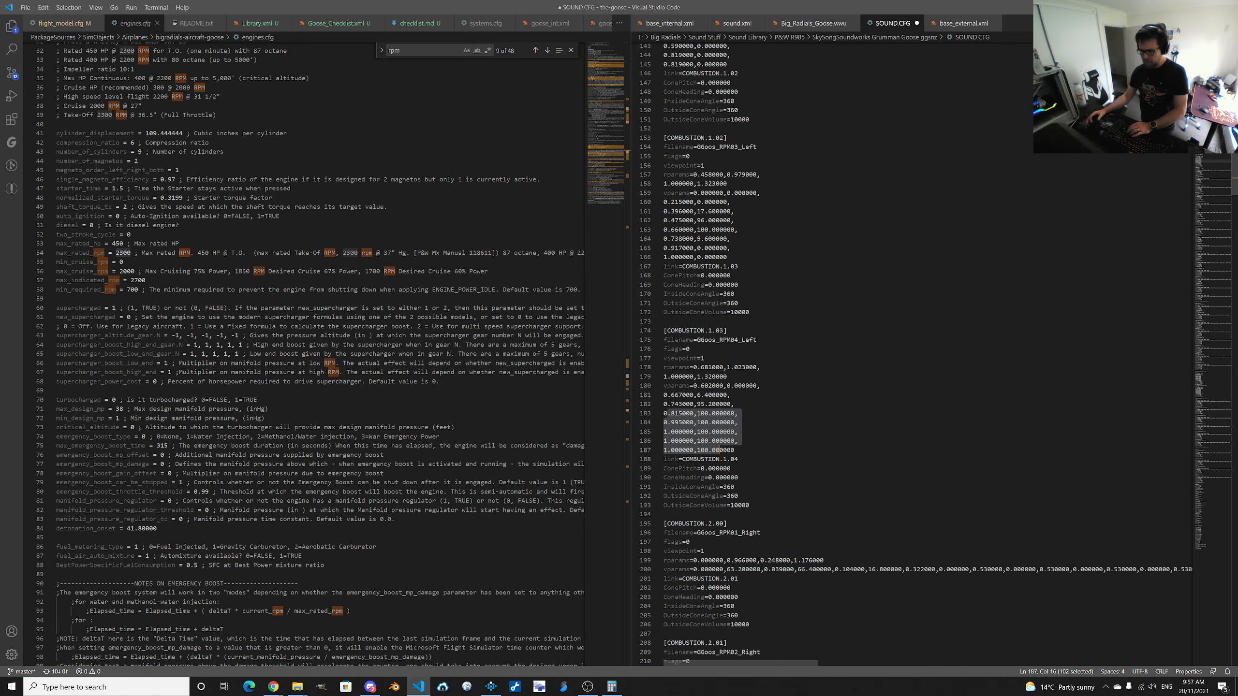
pyautogui.doubleClick(712, 386)
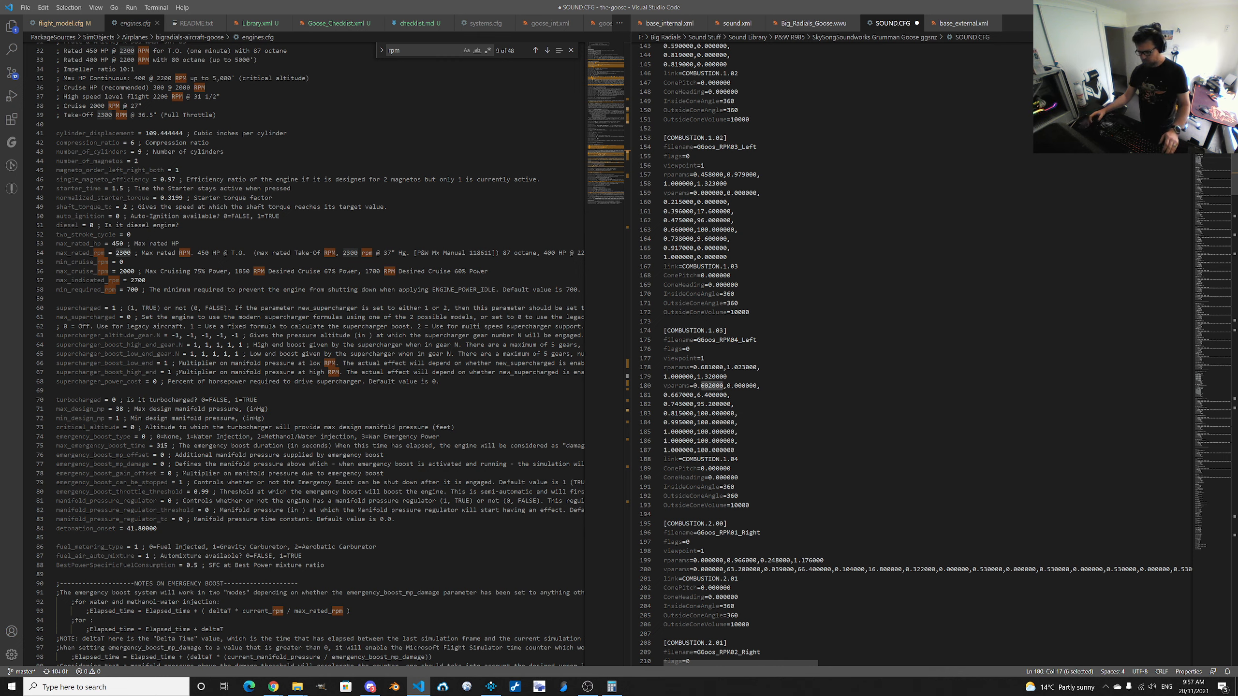
pyautogui.click(612, 687)
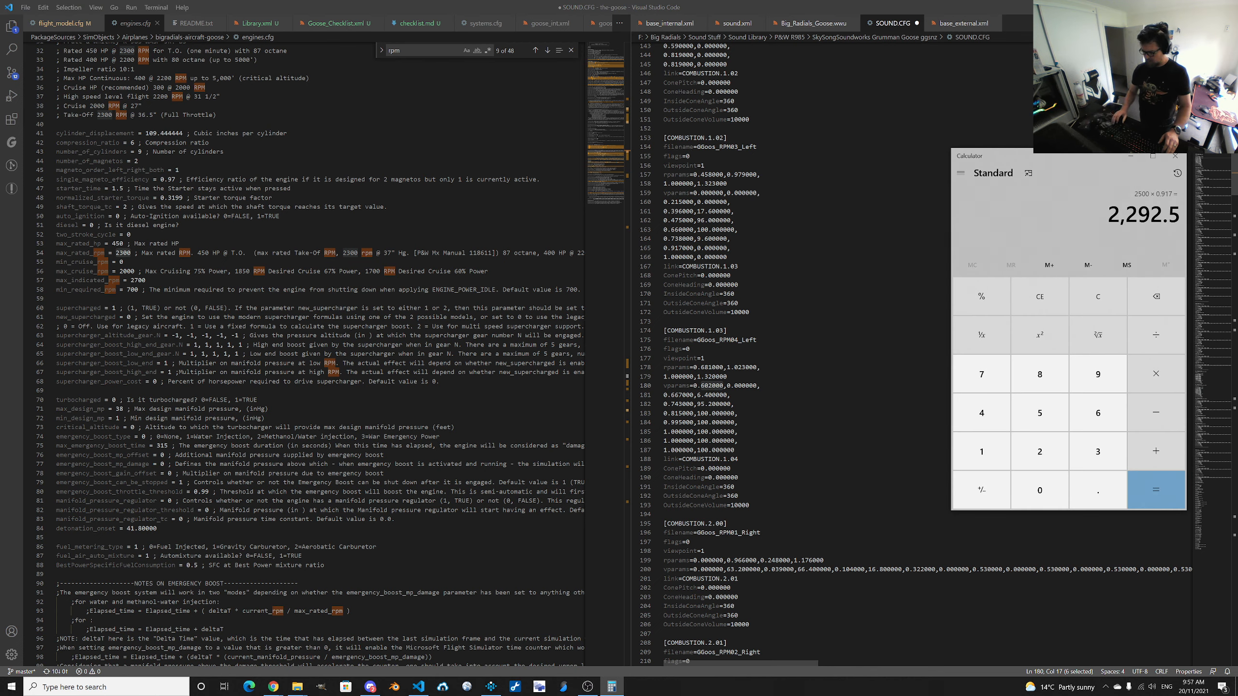
pyautogui.write('2500*0.602')
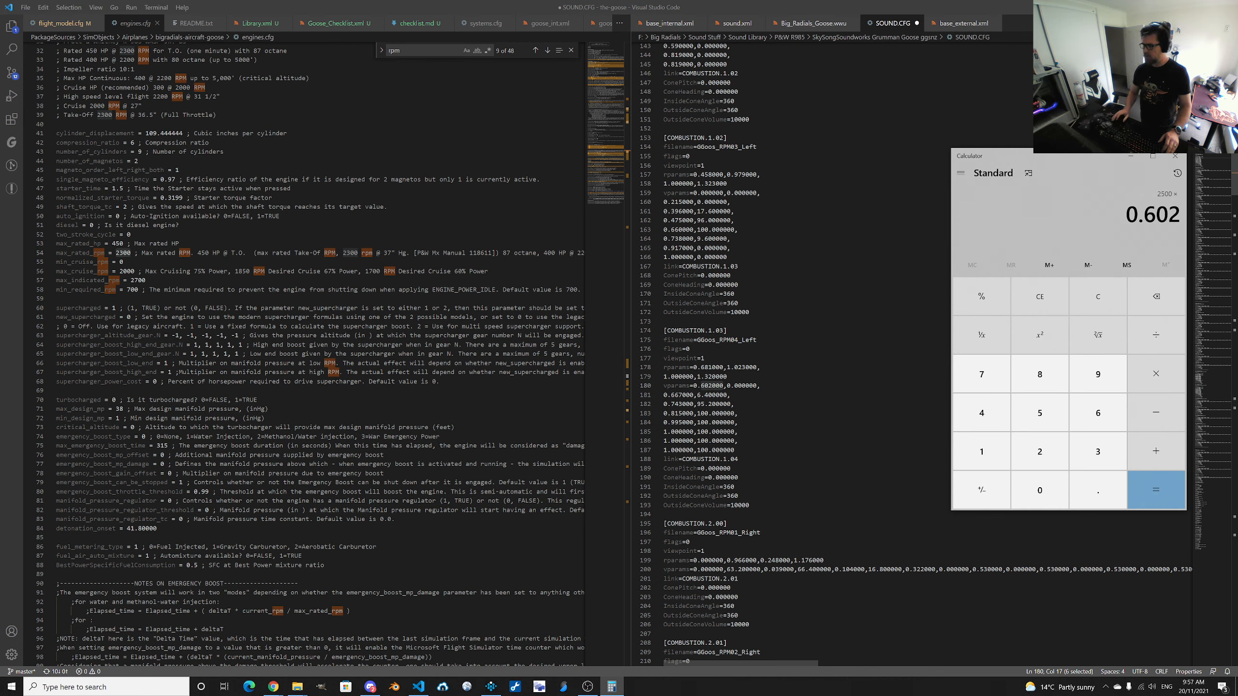
pyautogui.press('Return')
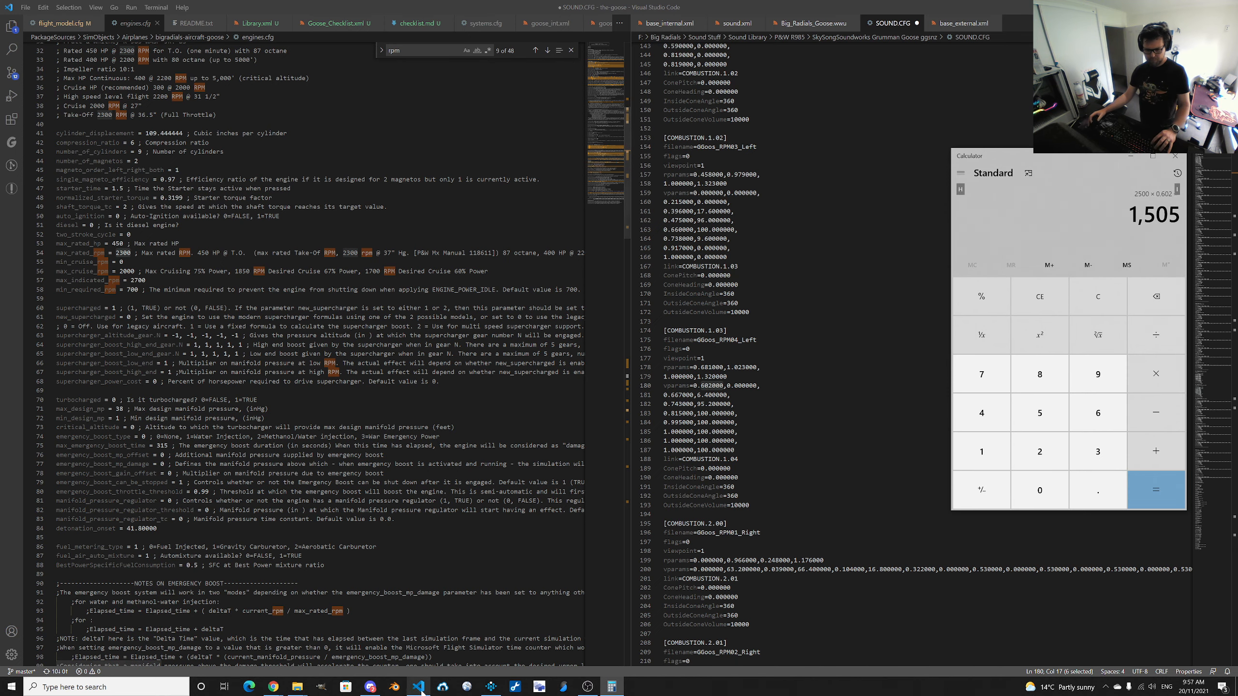
# Switch to Wwise, set the start of the GGoos_RPM04_Left block to 1505 RPM and extend its end to about 3000 RPM.
pyautogui.click(491, 687)
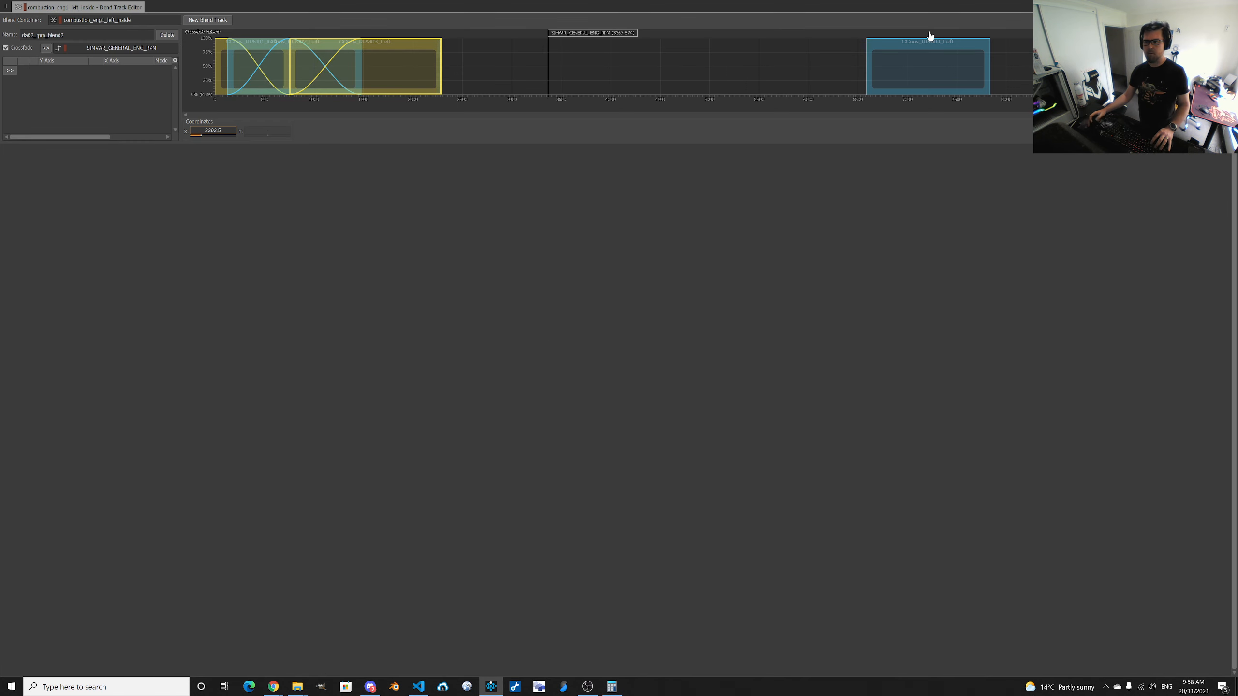
pyautogui.click(940, 50)
pyautogui.click(214, 130)
pyautogui.write('1505')
pyautogui.press('Return')
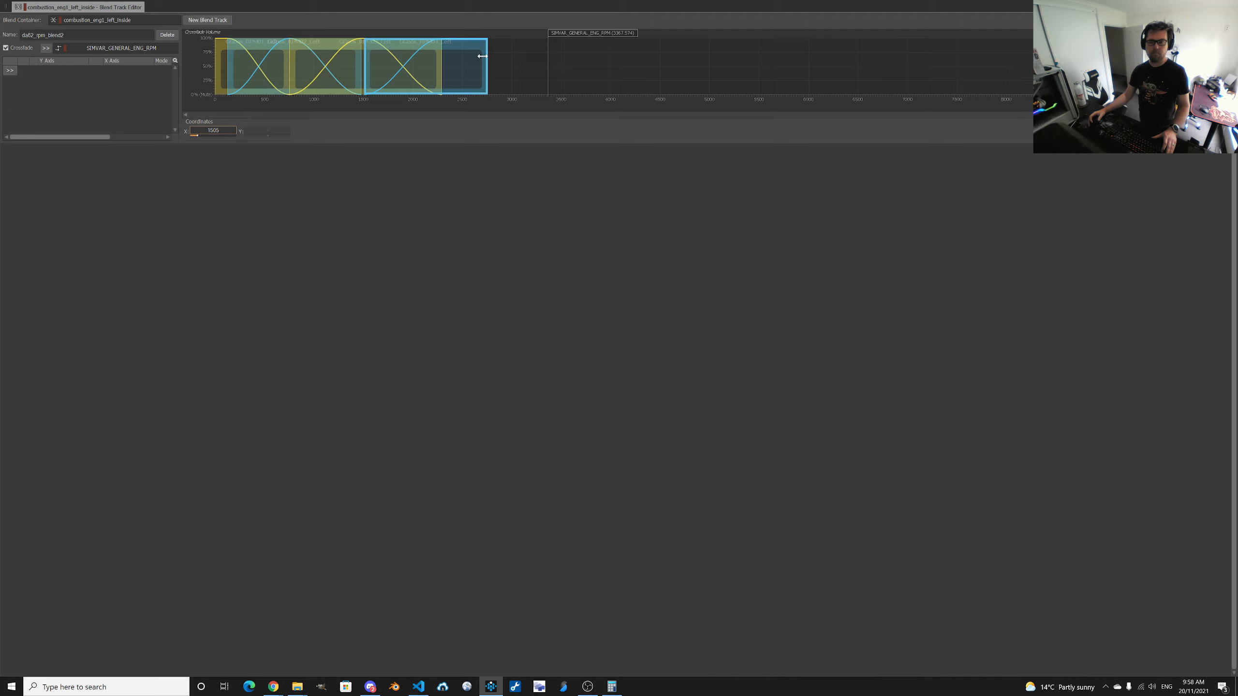
pyautogui.moveTo(487, 58)
pyautogui.mouseDown()
pyautogui.moveTo(467, 59)
pyautogui.moveTo(509, 59)
pyautogui.mouseUp()
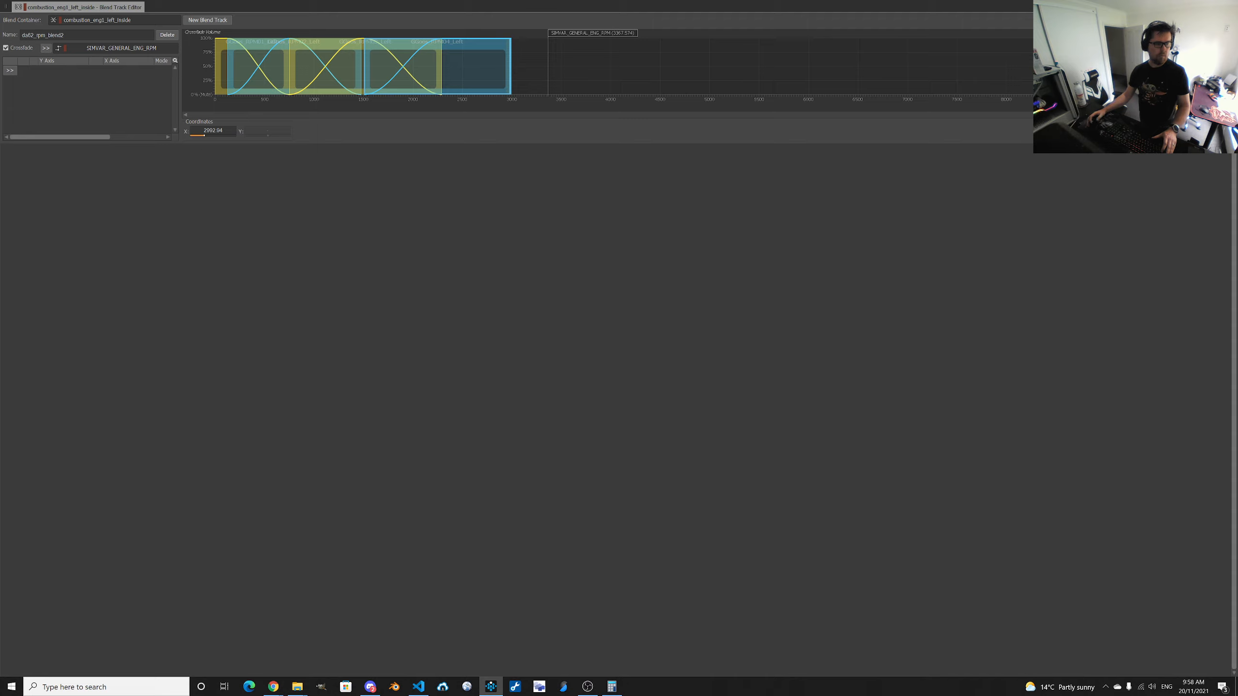
# Switch to Visual Studio Code and examine the [COMBUSTION.1.03] vparams, from the 0.602 start point to the 0.815 full-volume point.
pyautogui.hotkey('alt', 'Tab')
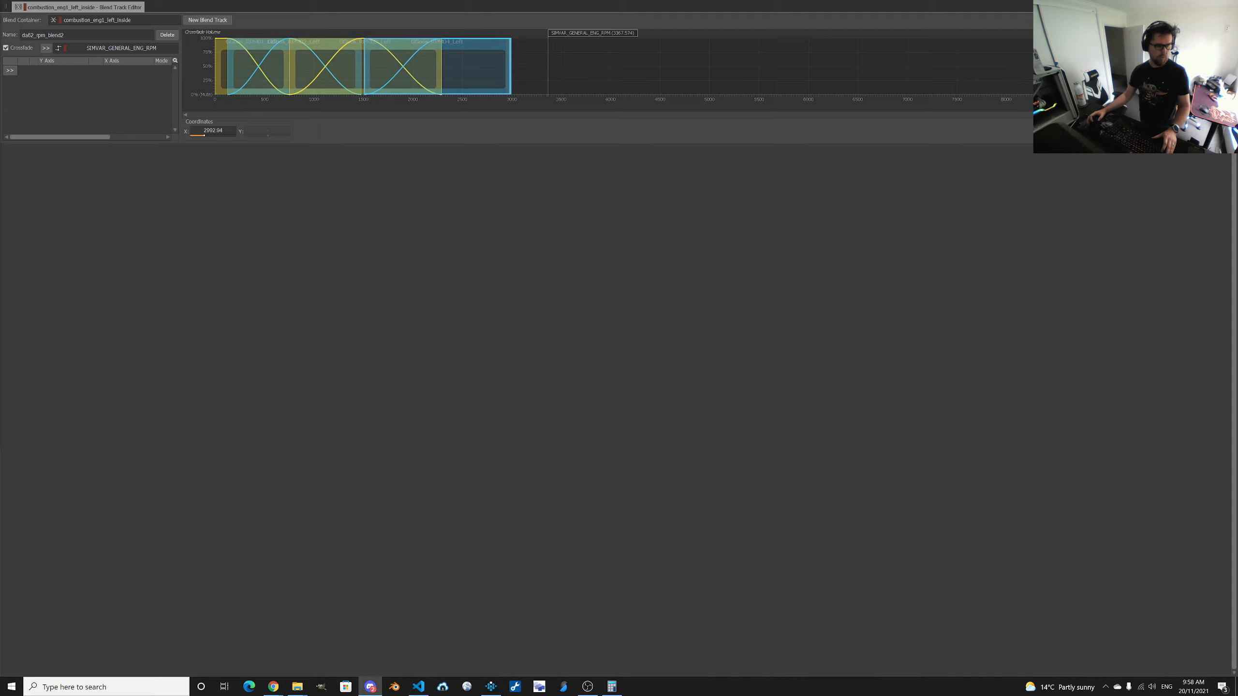
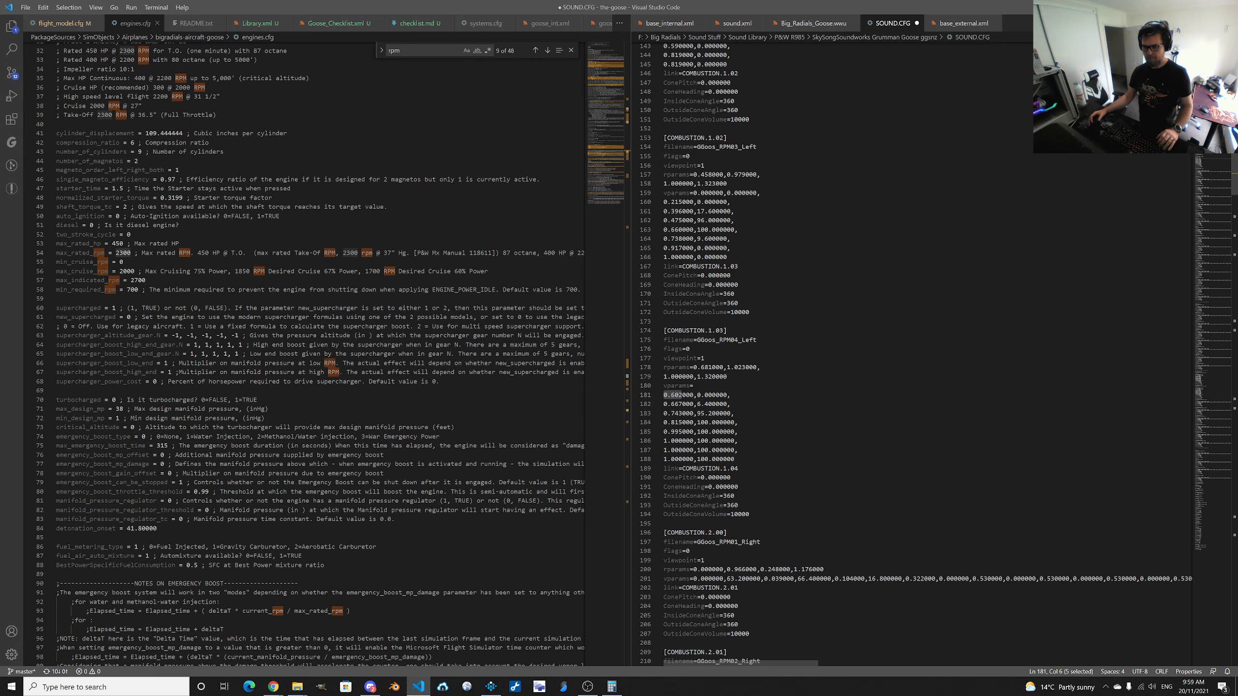
pyautogui.click(664, 396)
pyautogui.moveTo(664, 395); pyautogui.dragTo(681, 395)
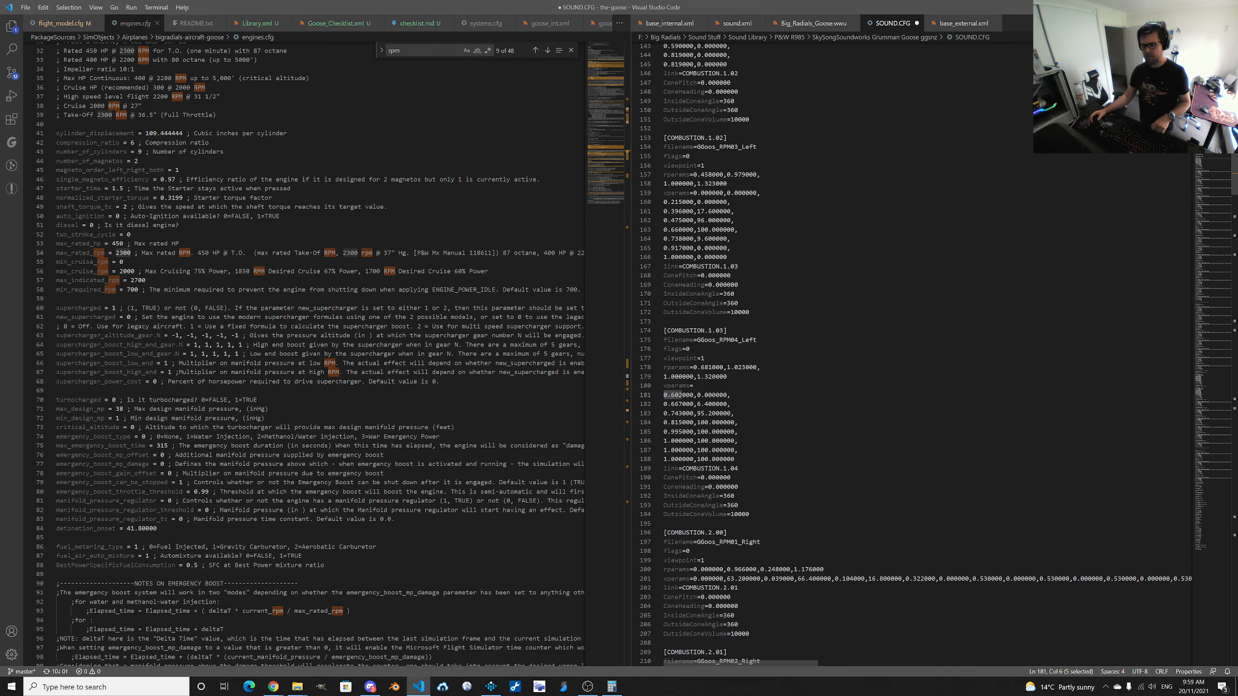
pyautogui.moveTo(697, 395); pyautogui.dragTo(728, 395)
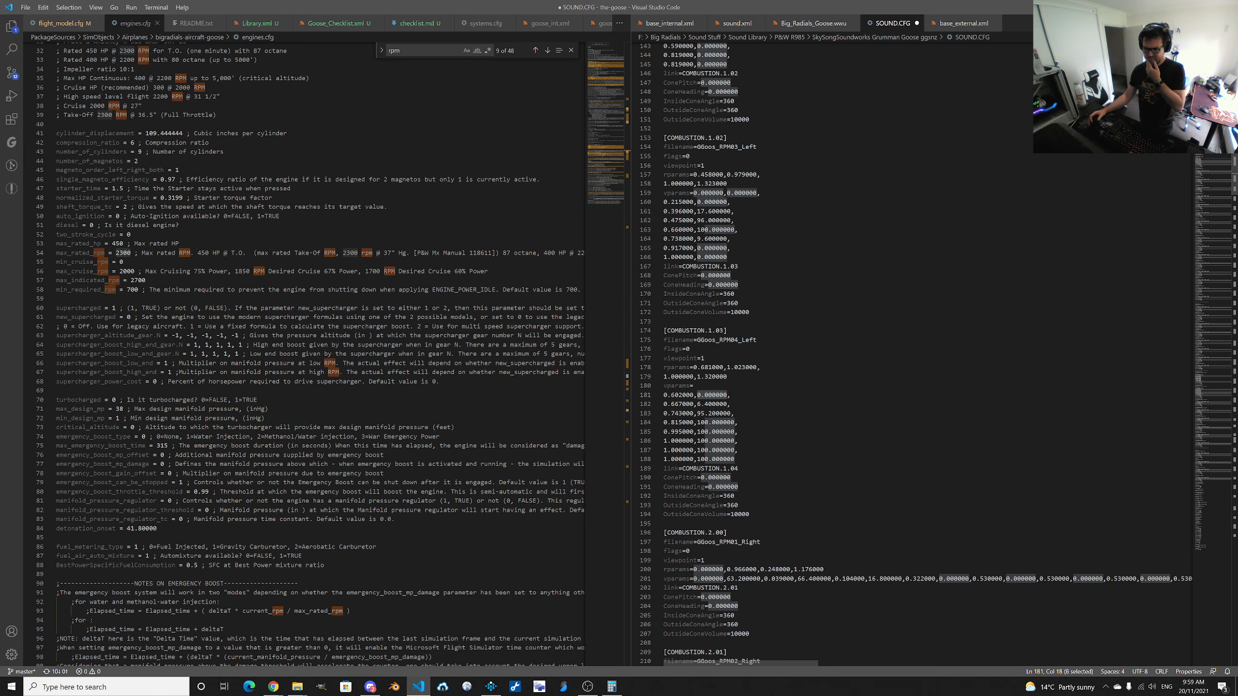
pyautogui.moveTo(697, 423); pyautogui.dragTo(709, 423)
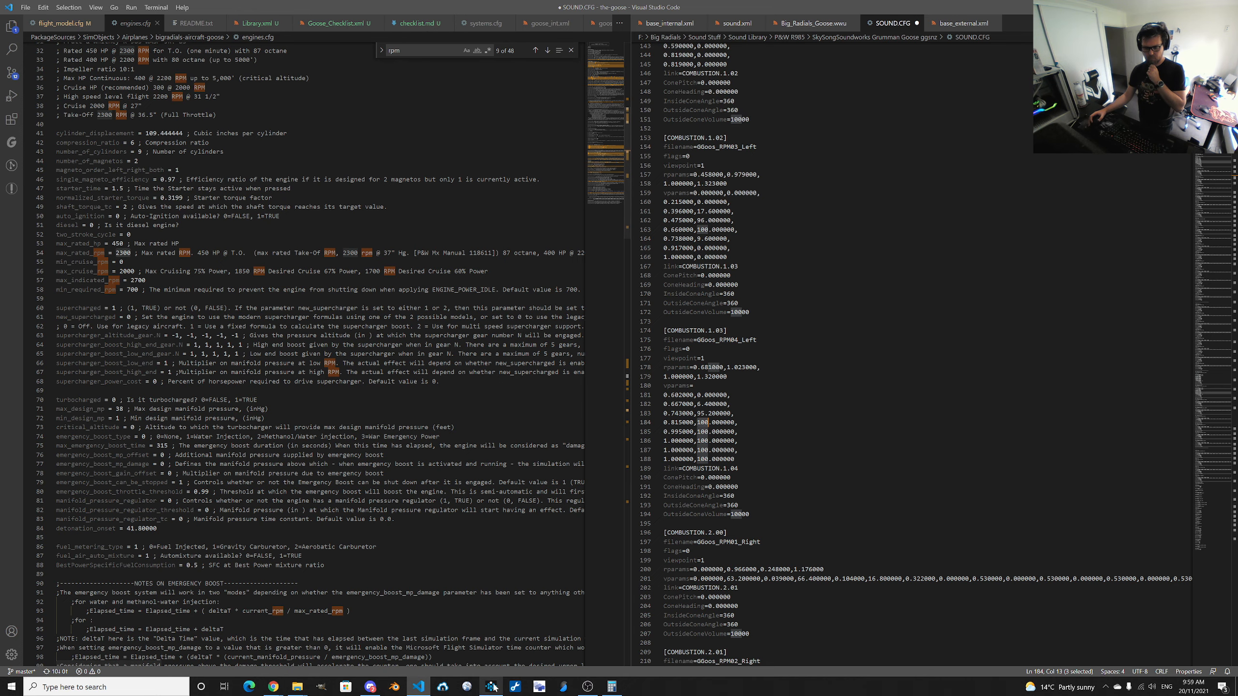
# Switch to Wwise, extend the end of the GGoos_RPM04_Left block to about 5000 RPM and move the engine RPM cursor to 0.
pyautogui.moveTo(492, 687)
pyautogui.click(494, 644)
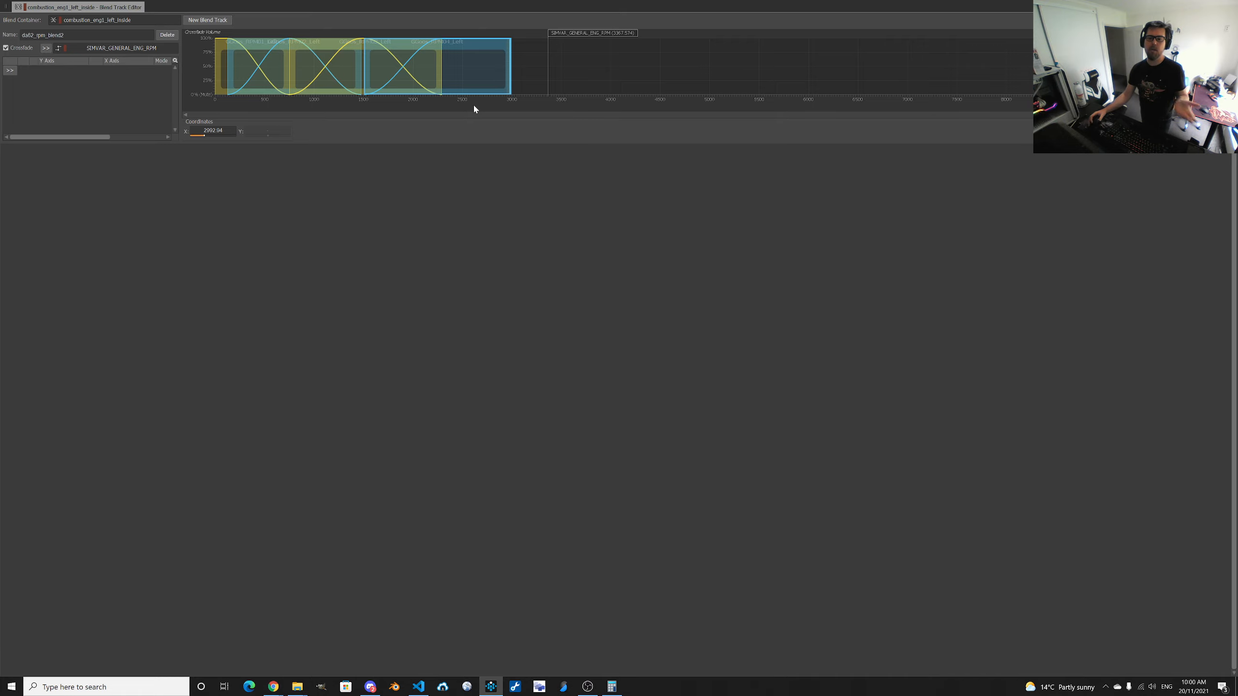
pyautogui.moveTo(510, 64); pyautogui.dragTo(708, 65)
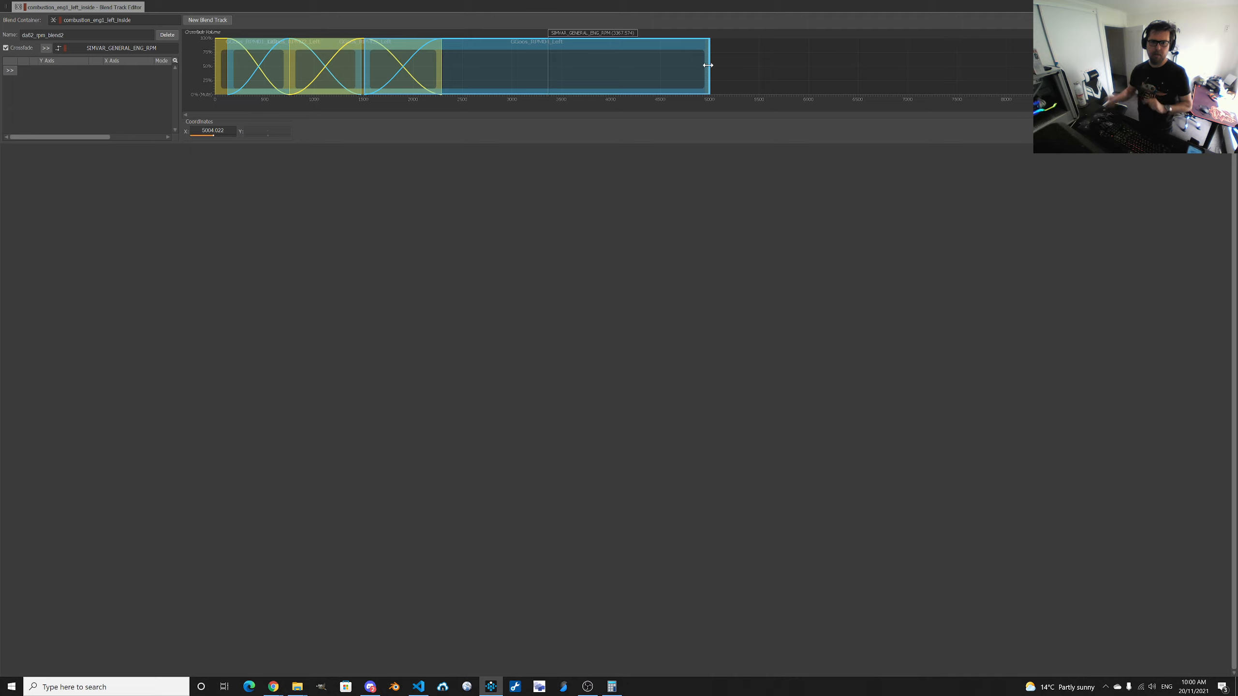
pyautogui.moveTo(570, 36)
pyautogui.mouseDown()
pyautogui.moveTo(219, 32)
pyautogui.moveTo(243, 31)
pyautogui.mouseUp()
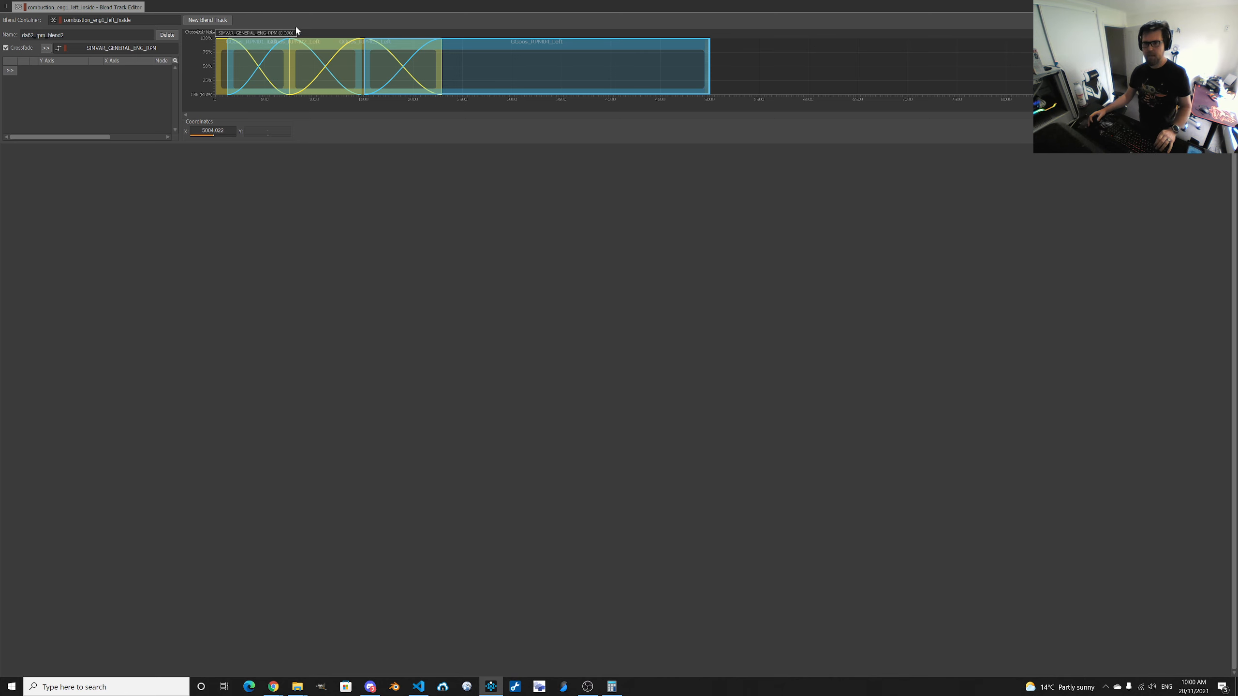
# Restore the Blend Track Editor to its smaller window and audition the blend by sweeping the engine RPM cursor to about 5070 RPM.
pyautogui.doubleClick(331, 4)
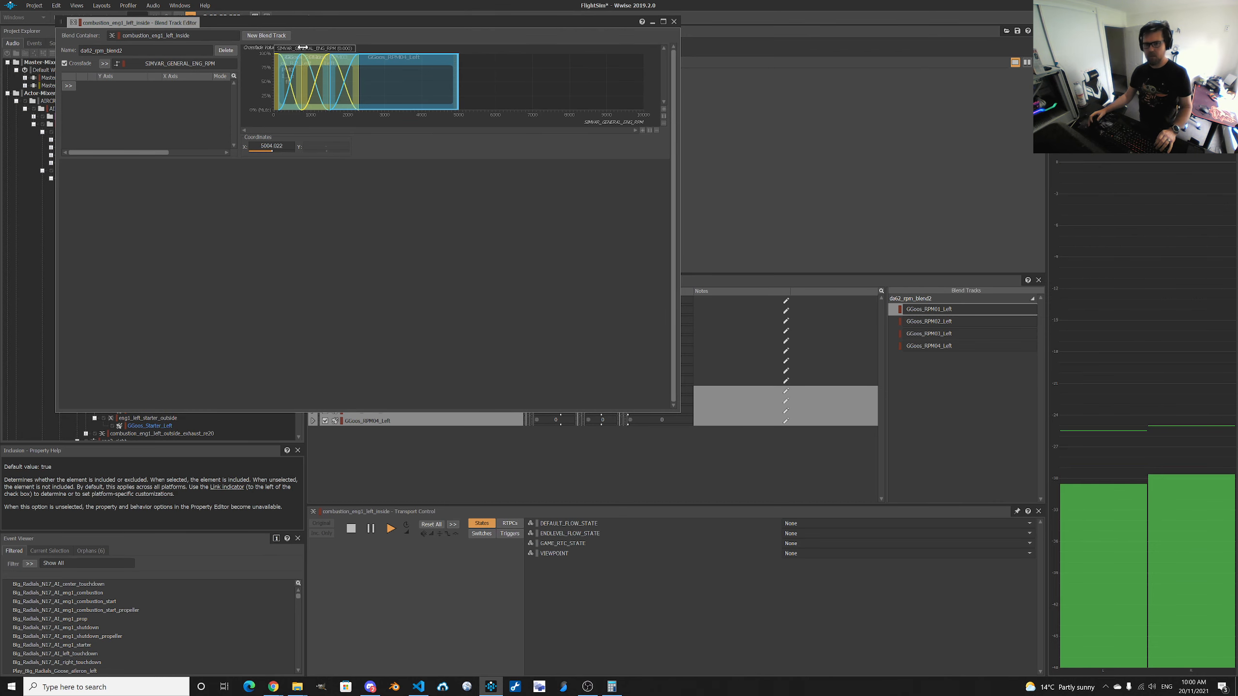
pyautogui.moveTo(284, 49); pyautogui.dragTo(461, 56)
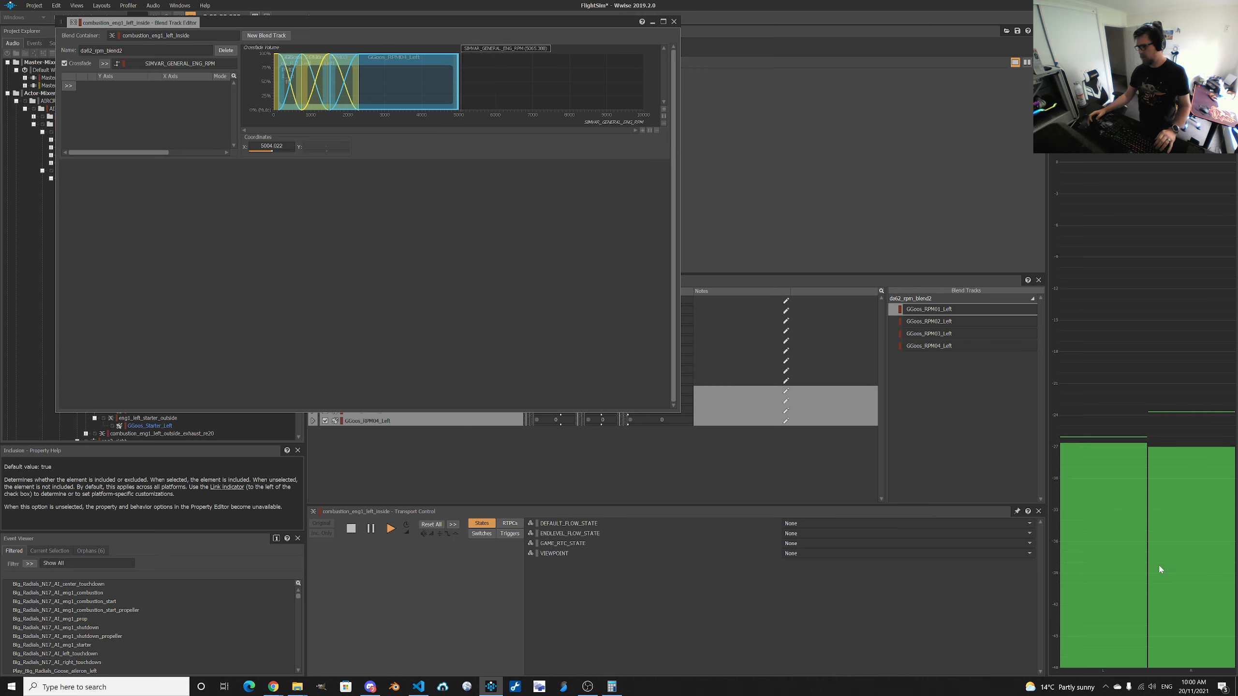
# Change the Windows playback device to Headset (COWIN SE7 Hands-Free AG Audio).
pyautogui.click(1154, 683)
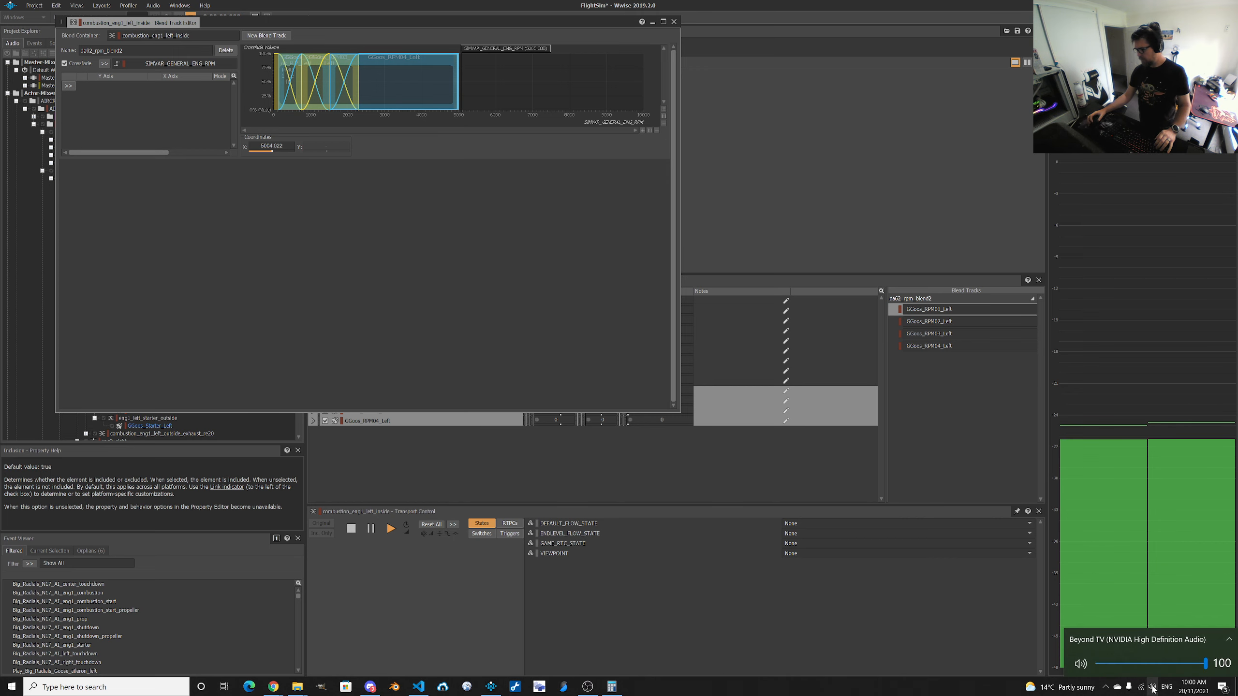
pyautogui.click(1153, 640)
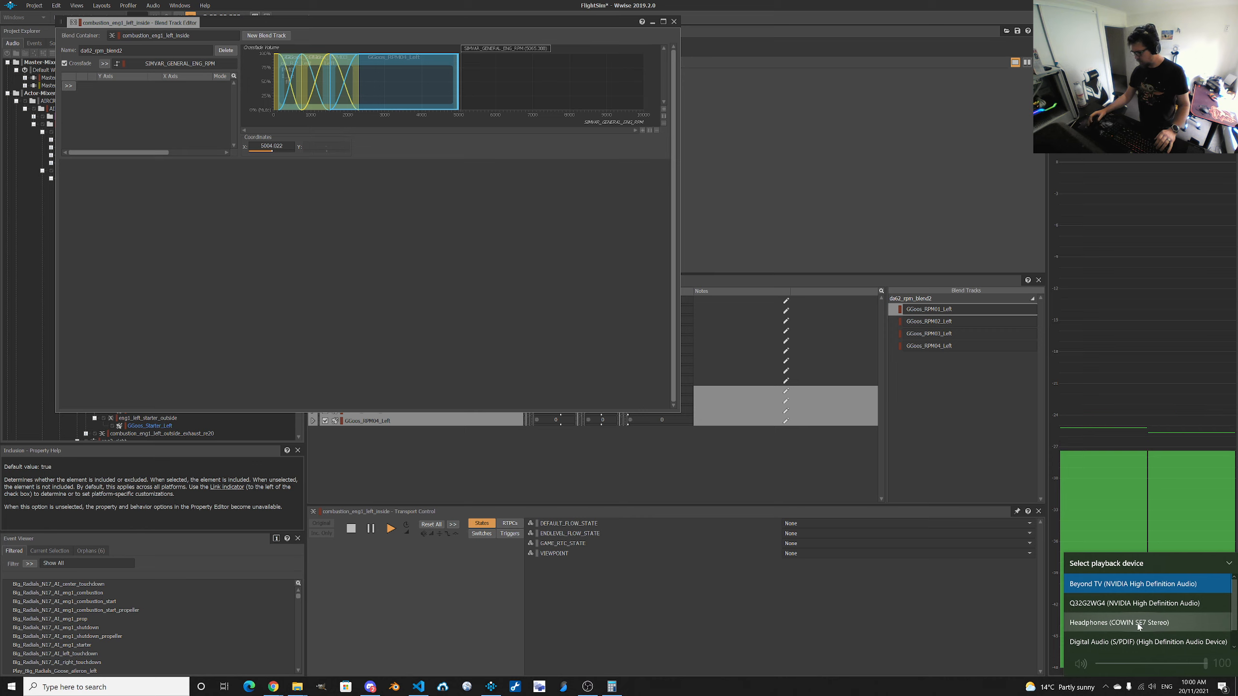
pyautogui.scroll(-1, 1140, 623)
pyautogui.click(1120, 645)
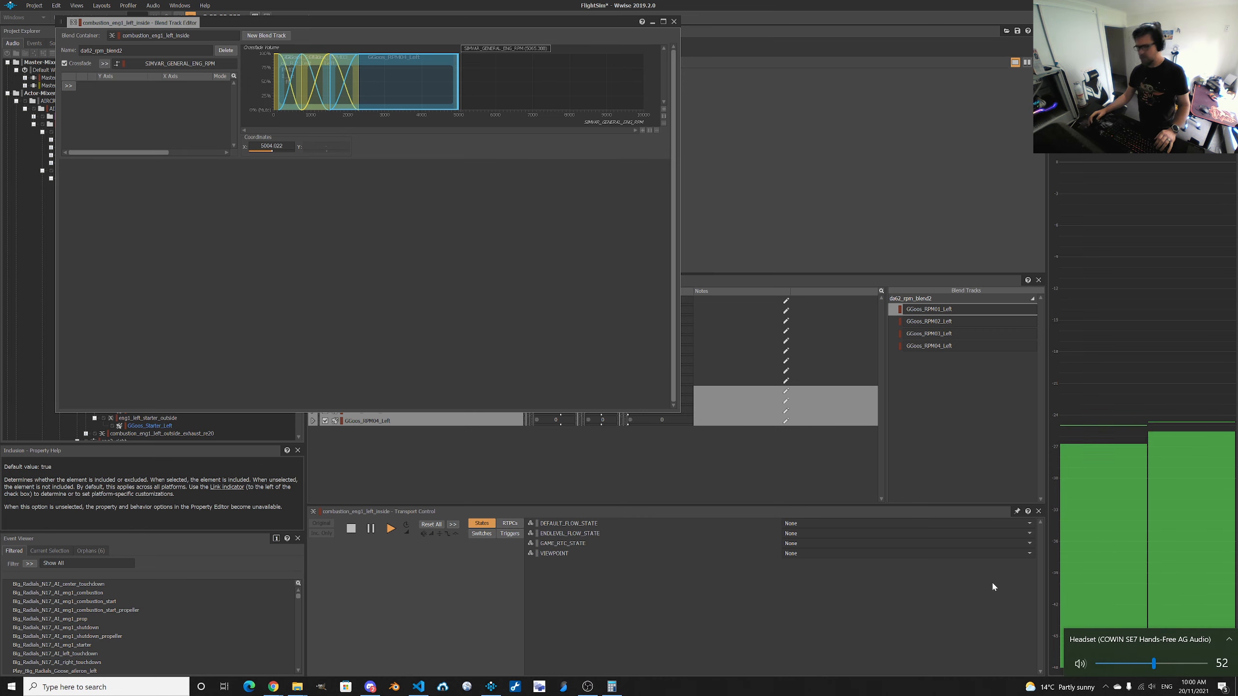
# Audition the blend with the engine RPM cursor at about 1820 RPM and close the Blend Track Editor.
pyautogui.click(483, 49)
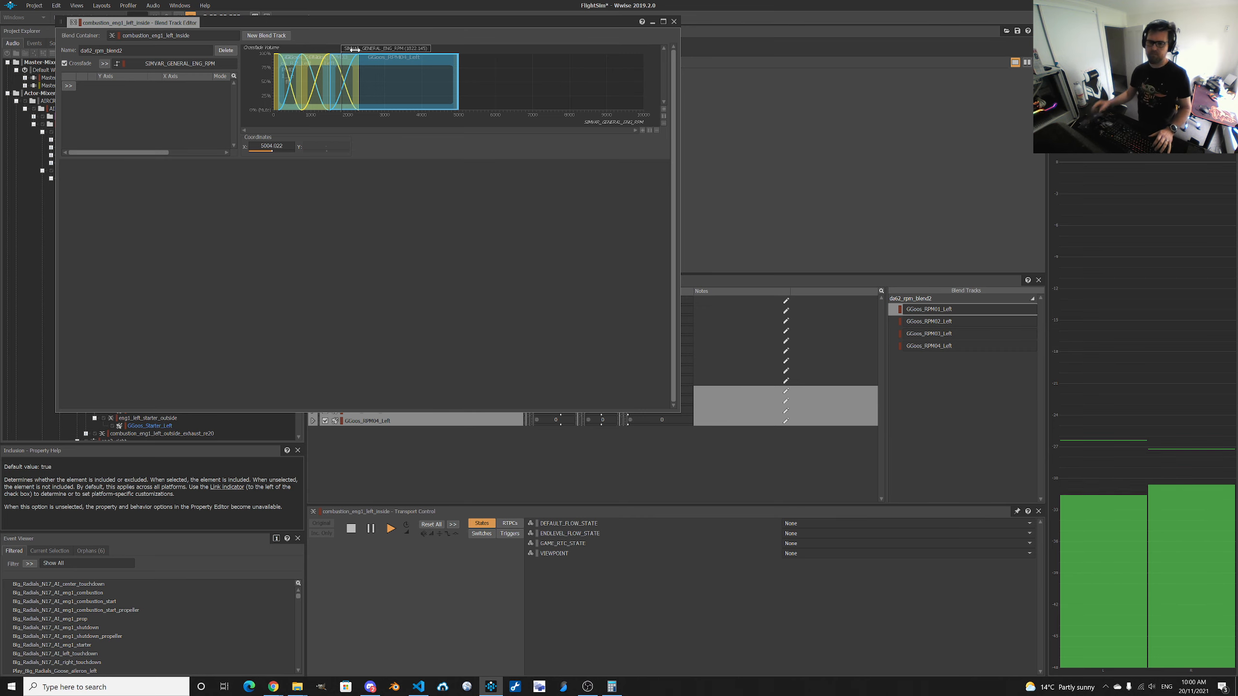
pyautogui.click(673, 21)
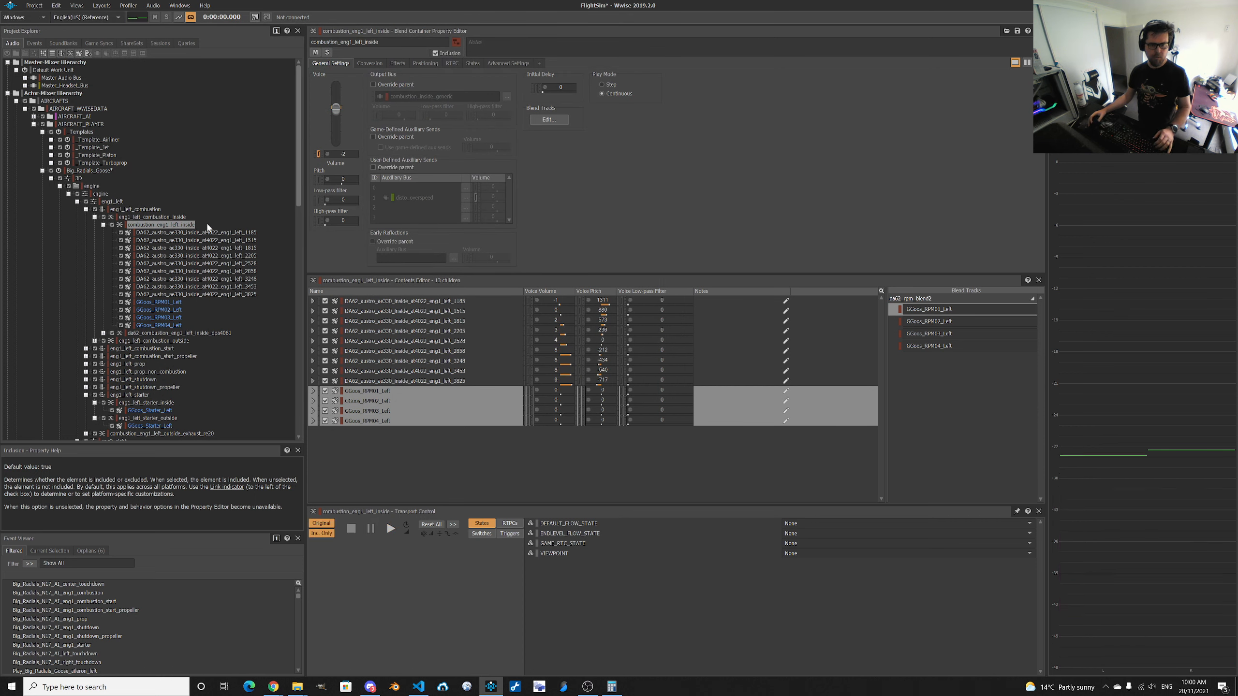
# Check the RTPC curves up the combustion hierarchy and delete the Voice Pitch curve driven by SIMVAR_GENERAL_ENG_RPM from eng1_left_combustion.
pyautogui.click(449, 64)
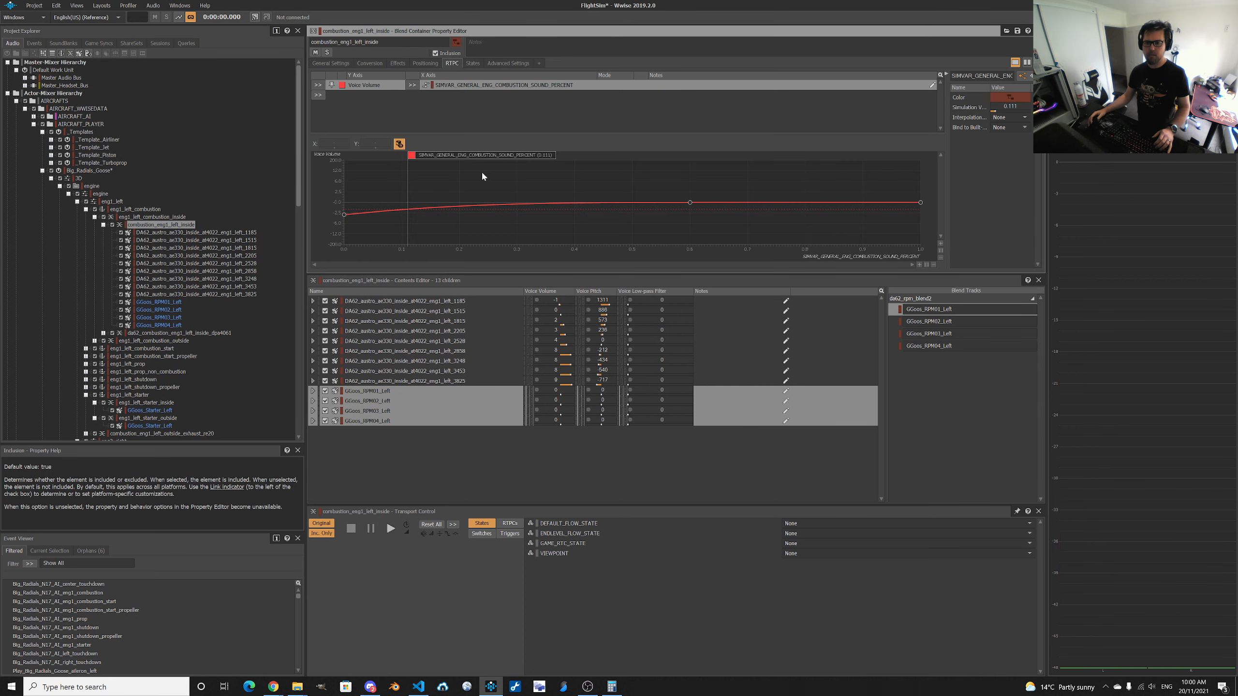
pyautogui.click(174, 218)
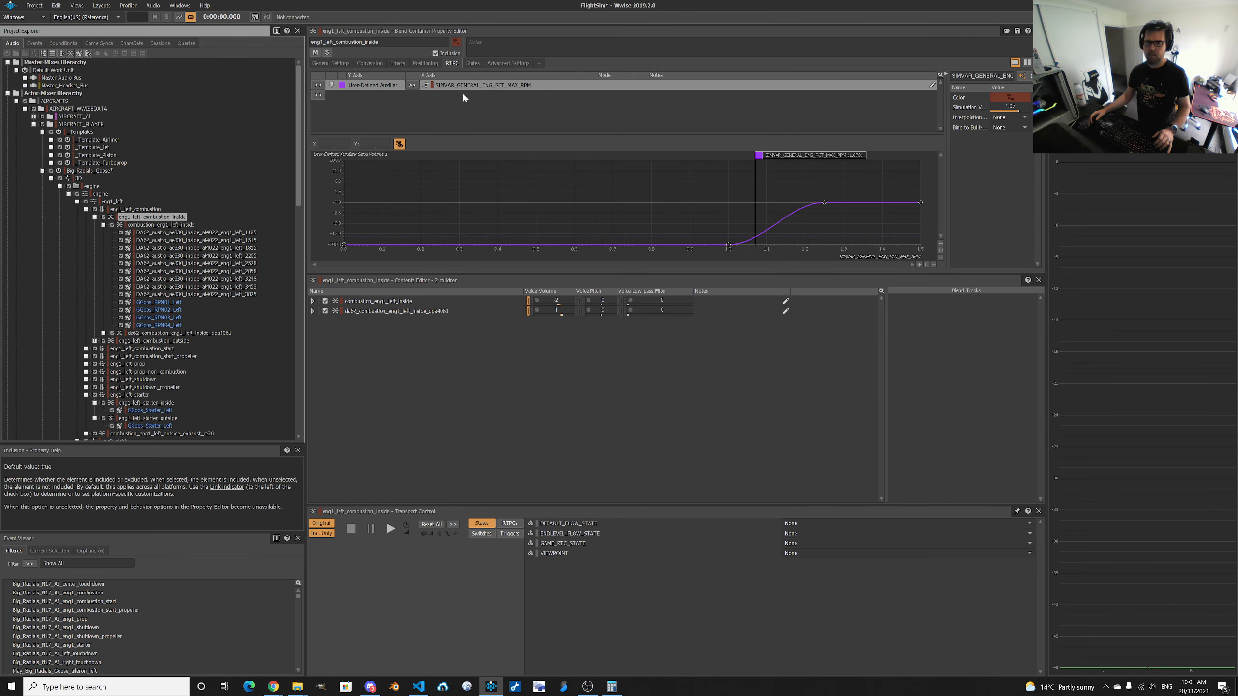
pyautogui.click(136, 210)
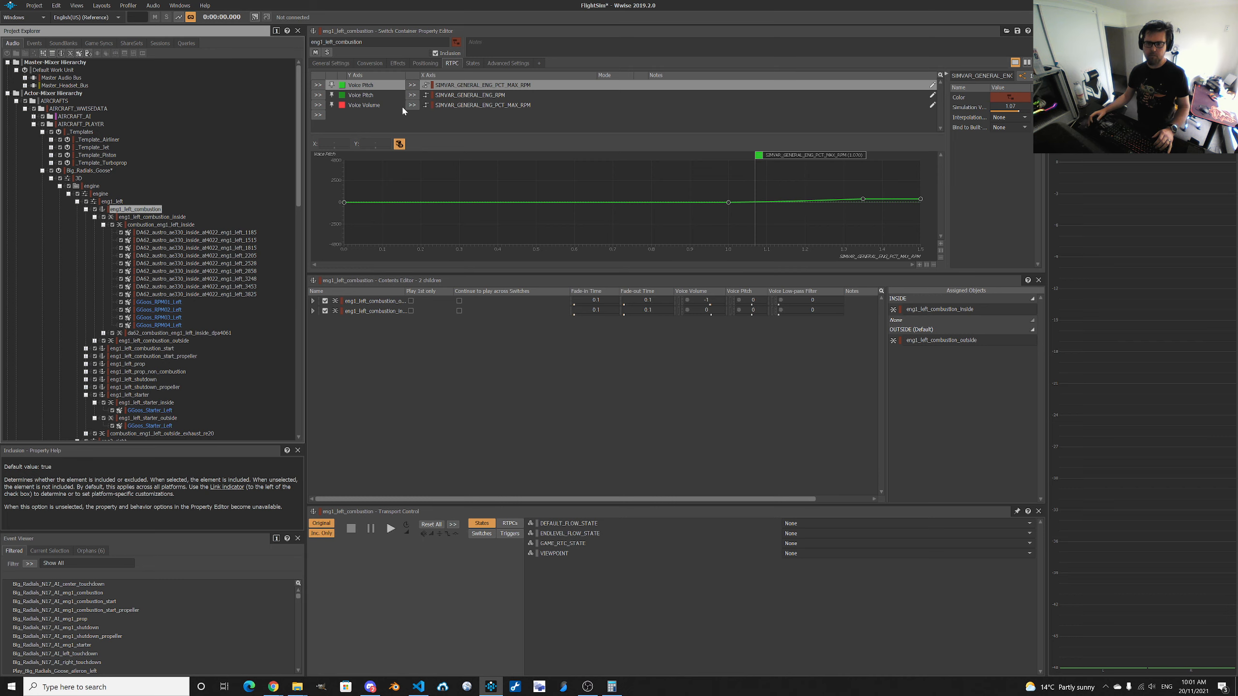
pyautogui.click(470, 96)
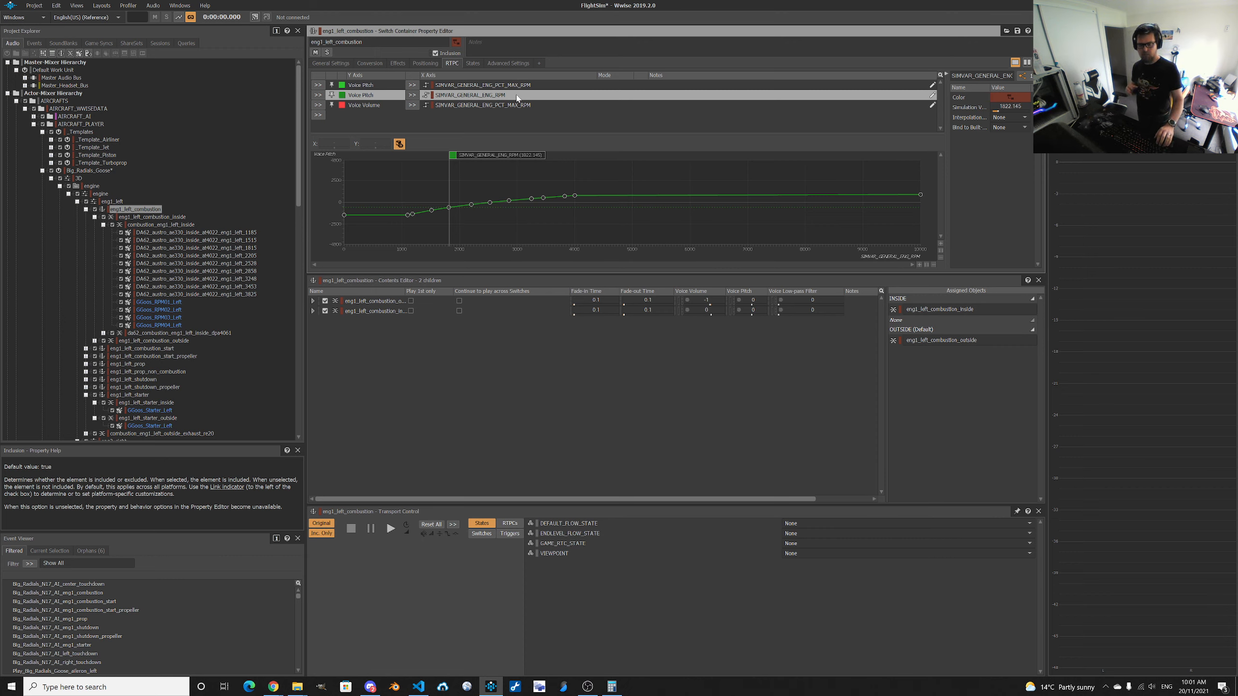
pyautogui.press('Delete')
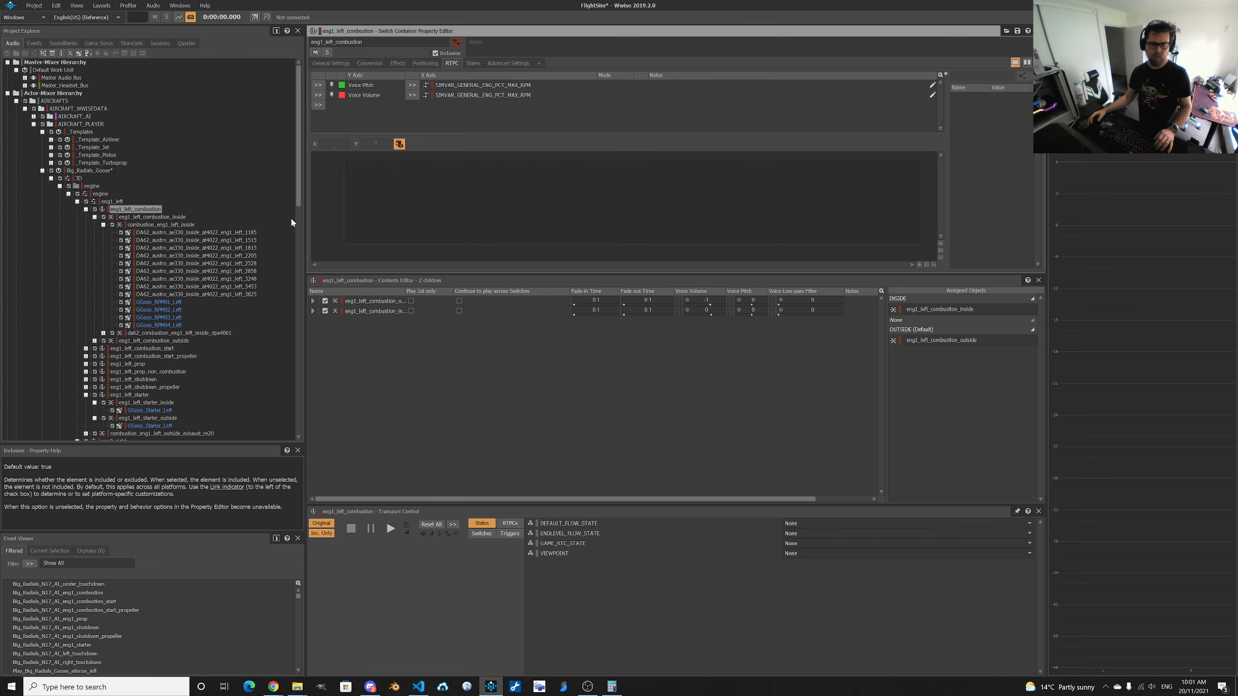
# Play combustion_eng1_left_inside and lower its SIMVAR_GENERAL_ENG_RPM simulation value to 737.
pyautogui.click(178, 225)
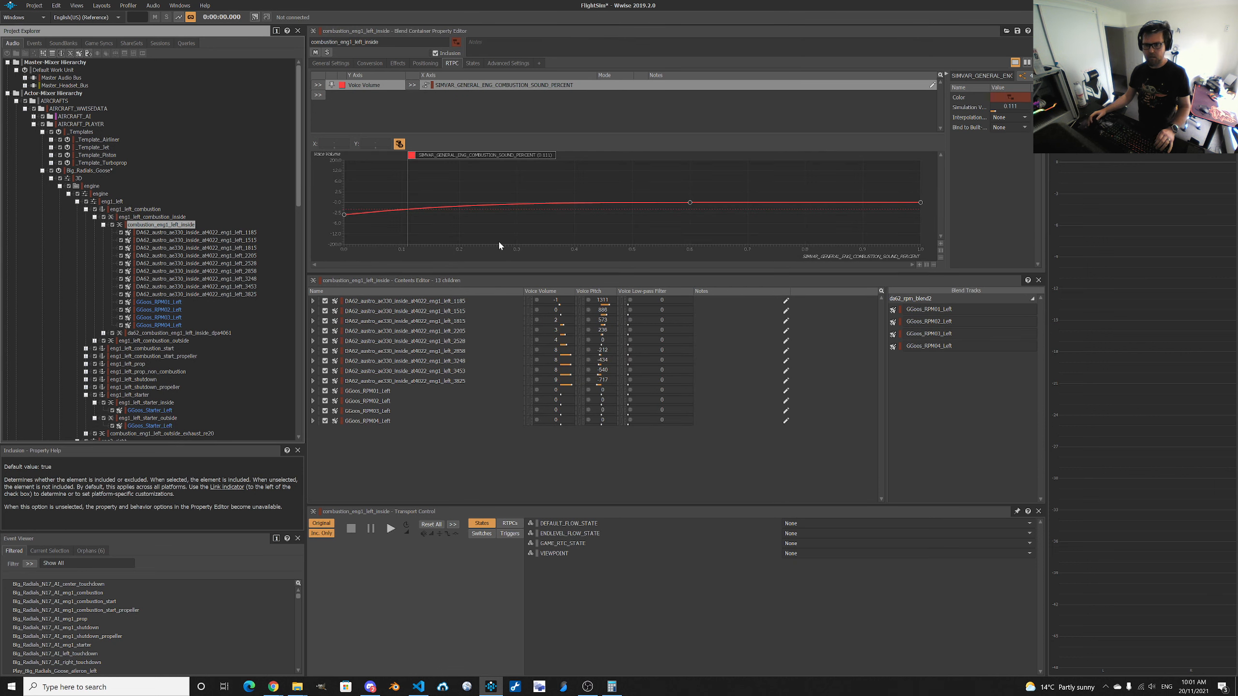
pyautogui.press('space')
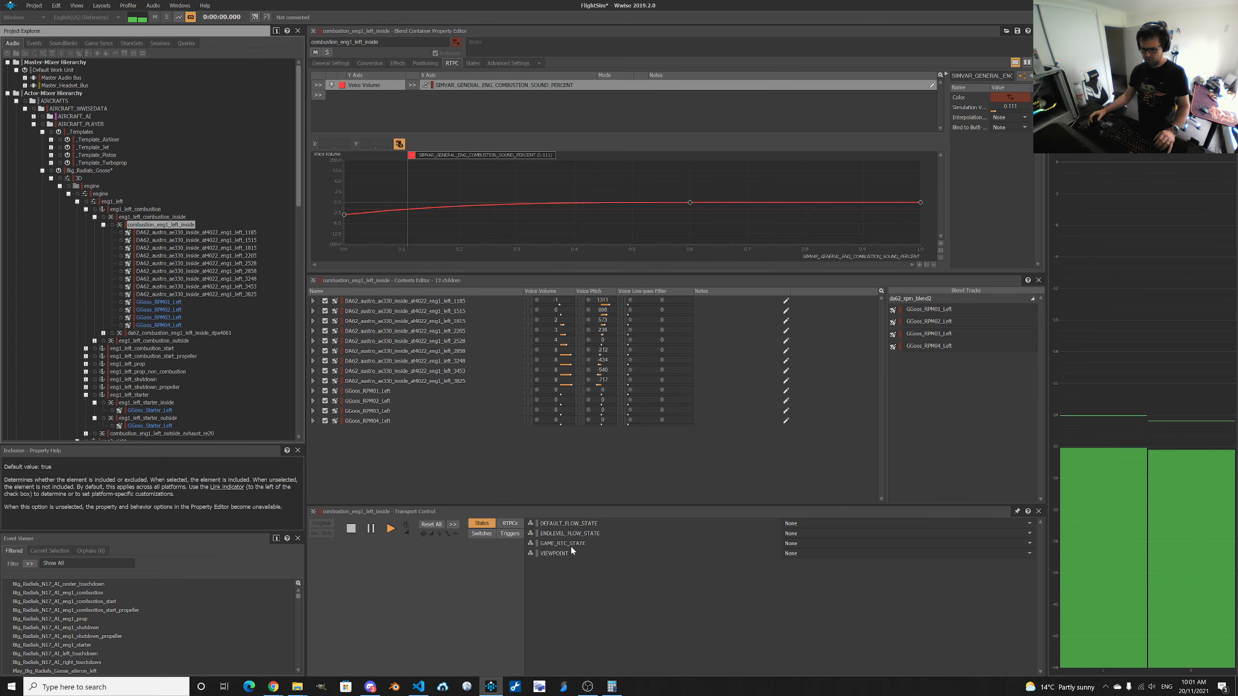
pyautogui.click(510, 523)
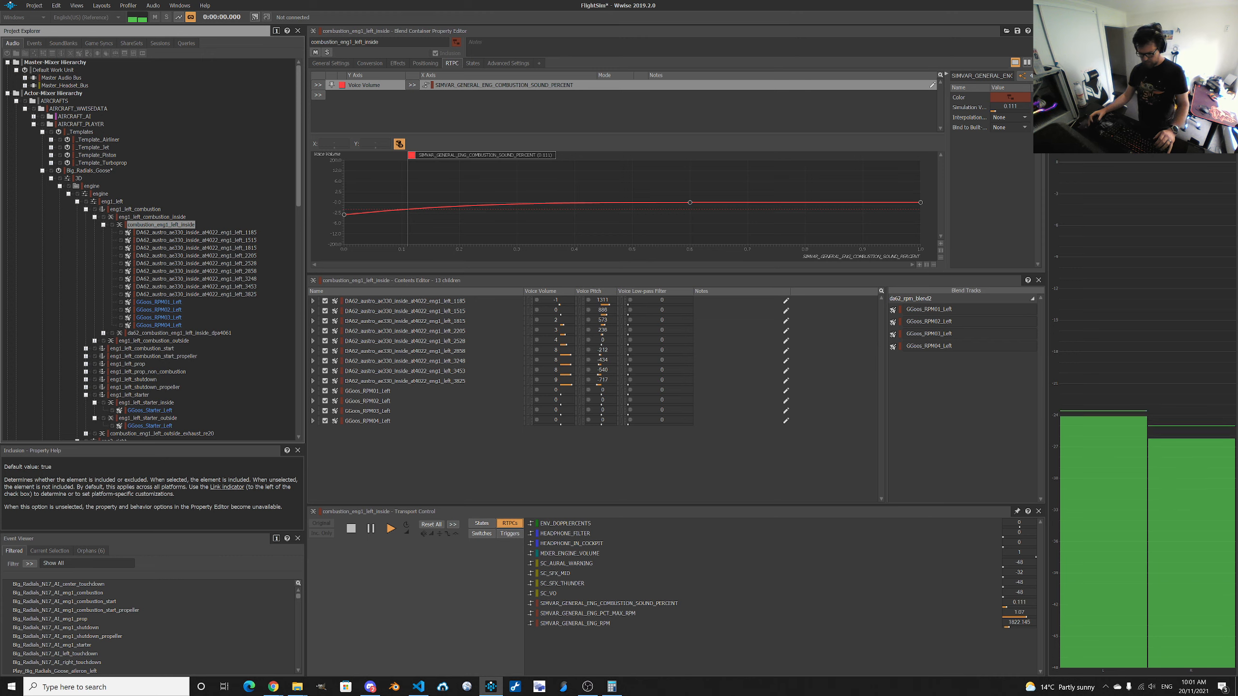
pyautogui.moveTo(1009, 630); pyautogui.dragTo(981, 634)
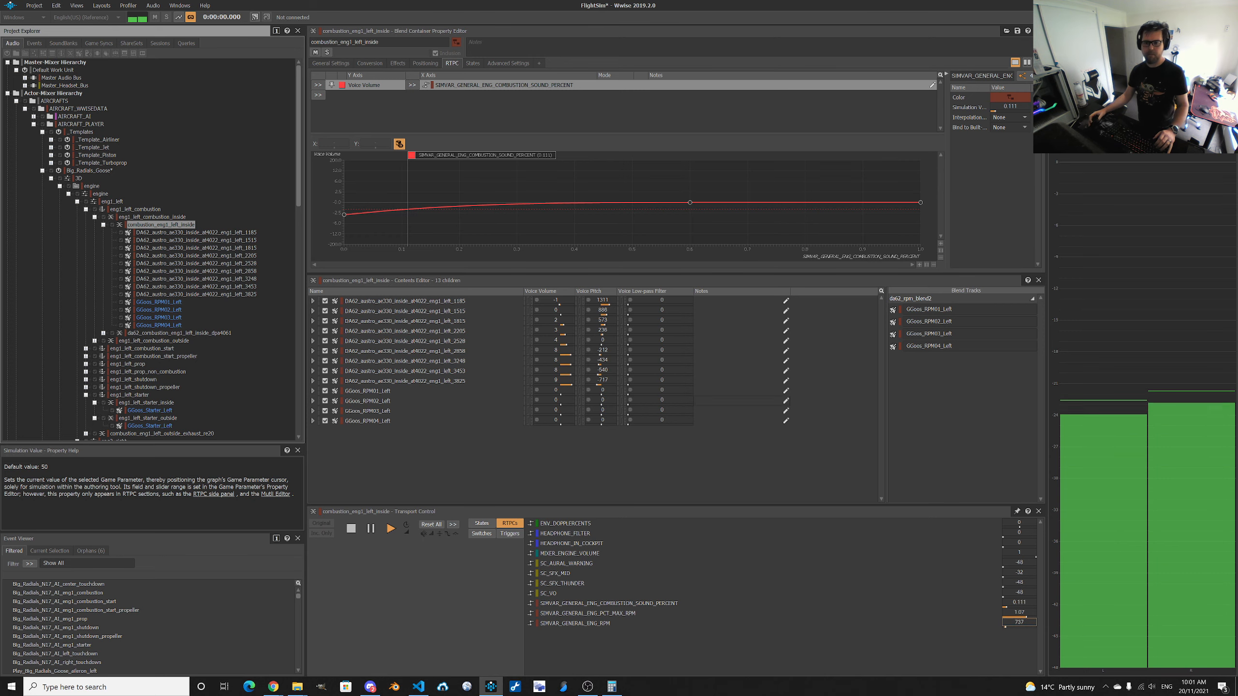
# Open the blend tracks of combustion_eng1_left_inside, sweep the RPM cursor to about 2300 RPM to audition the crossfades, and close the editor.
pyautogui.click(330, 64)
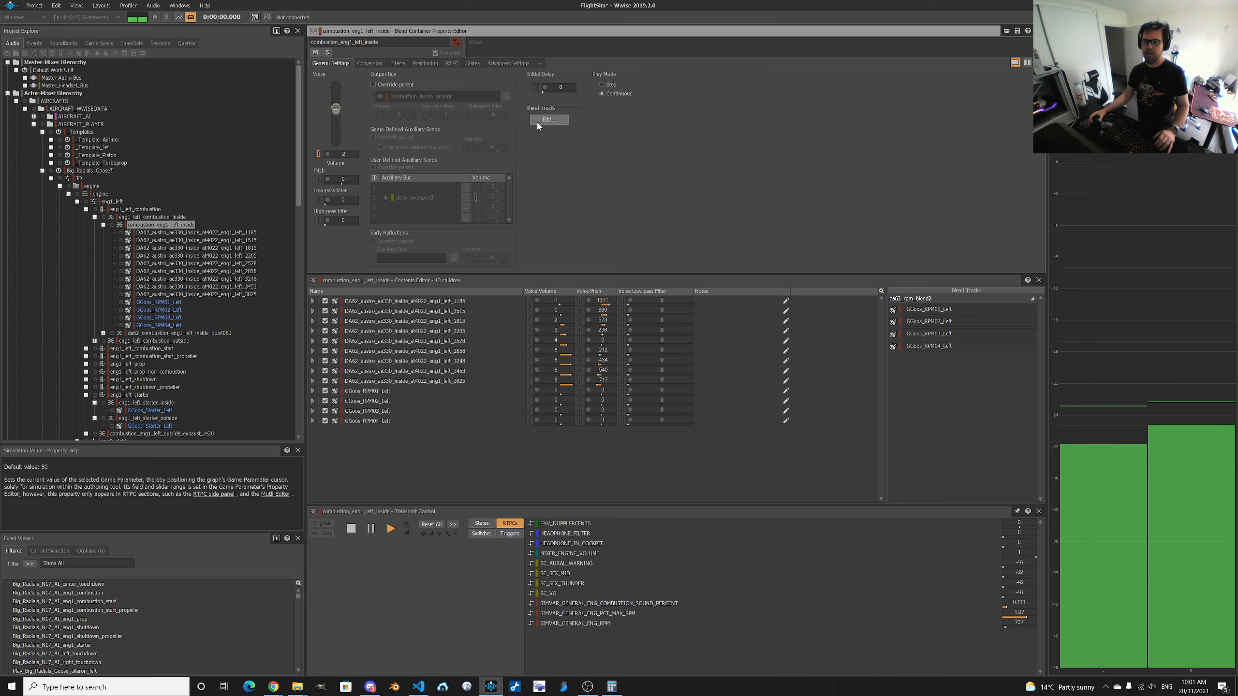
pyautogui.click(549, 120)
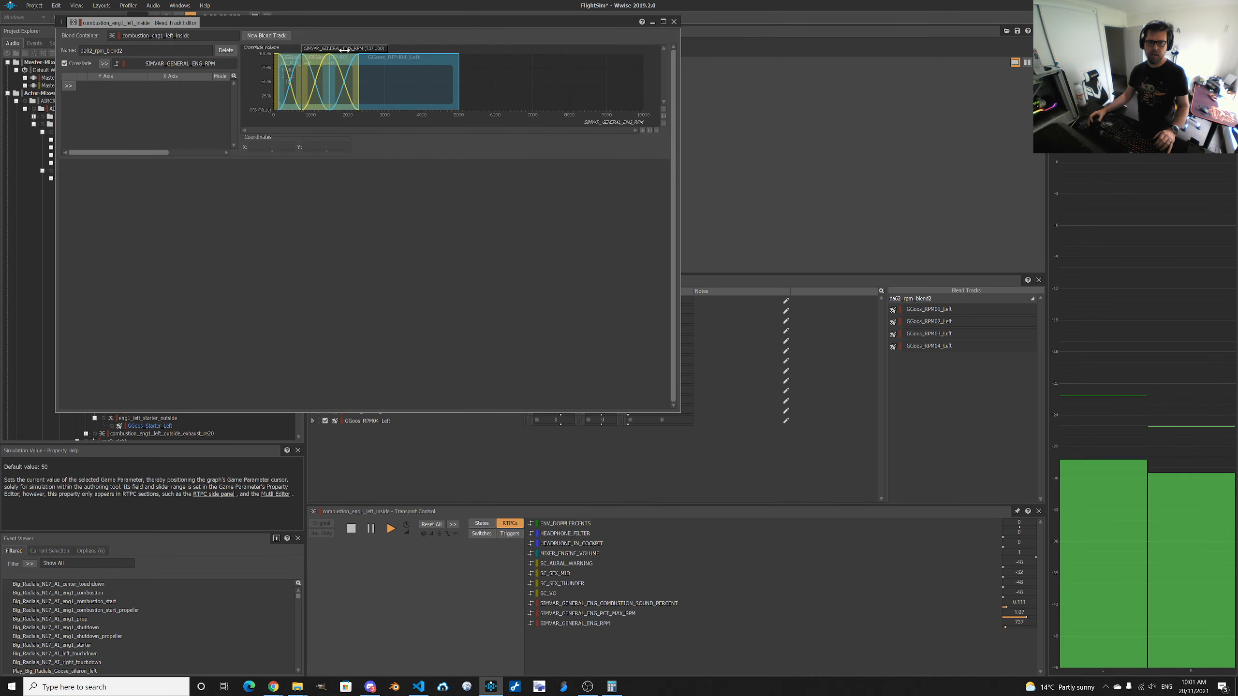
pyautogui.moveTo(345, 50); pyautogui.dragTo(403, 49)
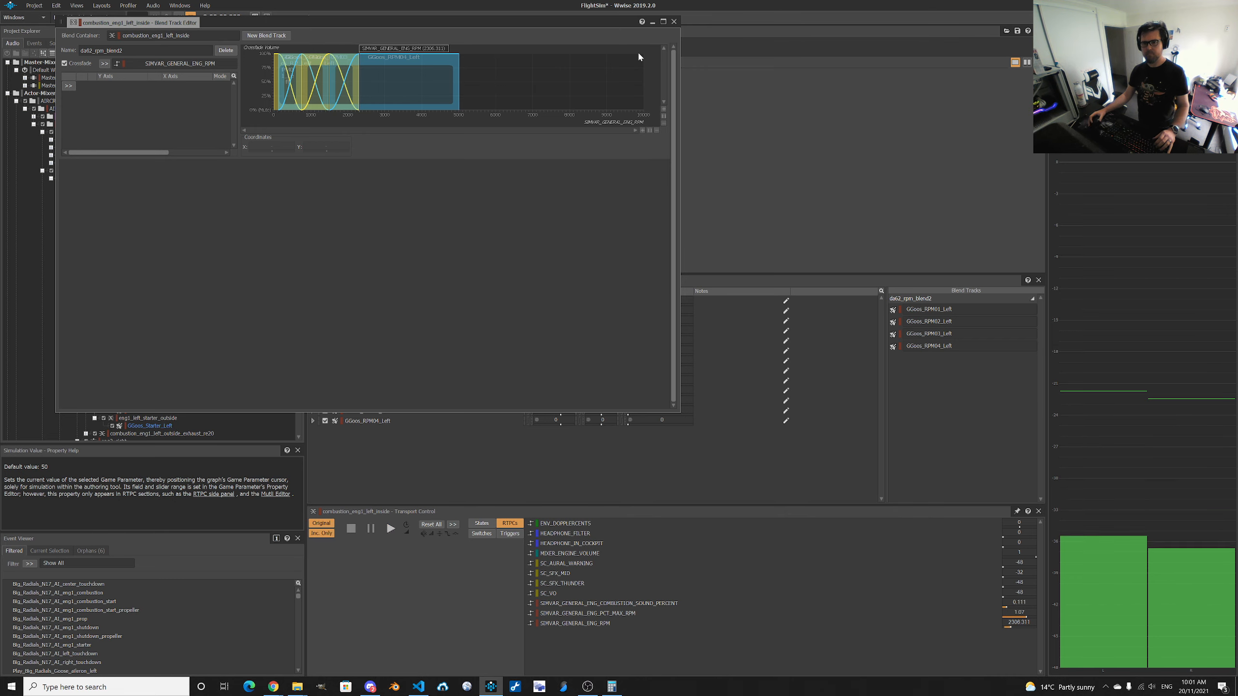
pyautogui.click(674, 21)
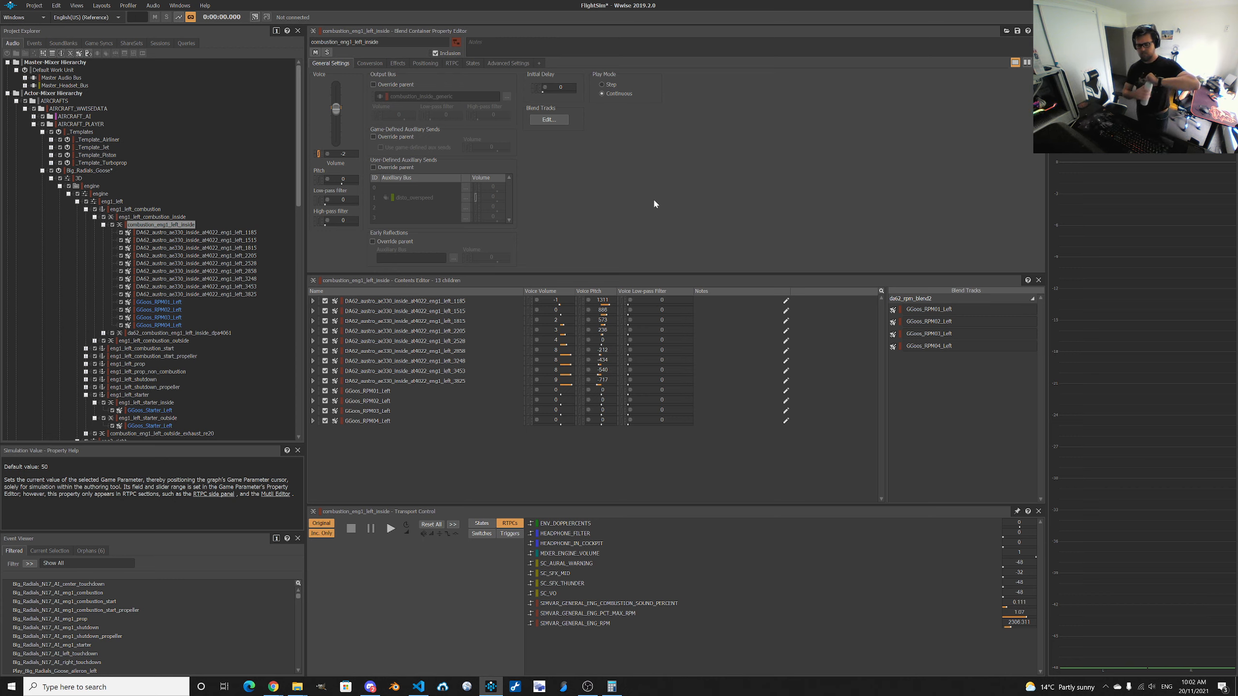
# Play combustion_eng1_left_inside again, view its Voice Volume RTPC curve while listening, and stop playback.
pyautogui.click(561, 628)
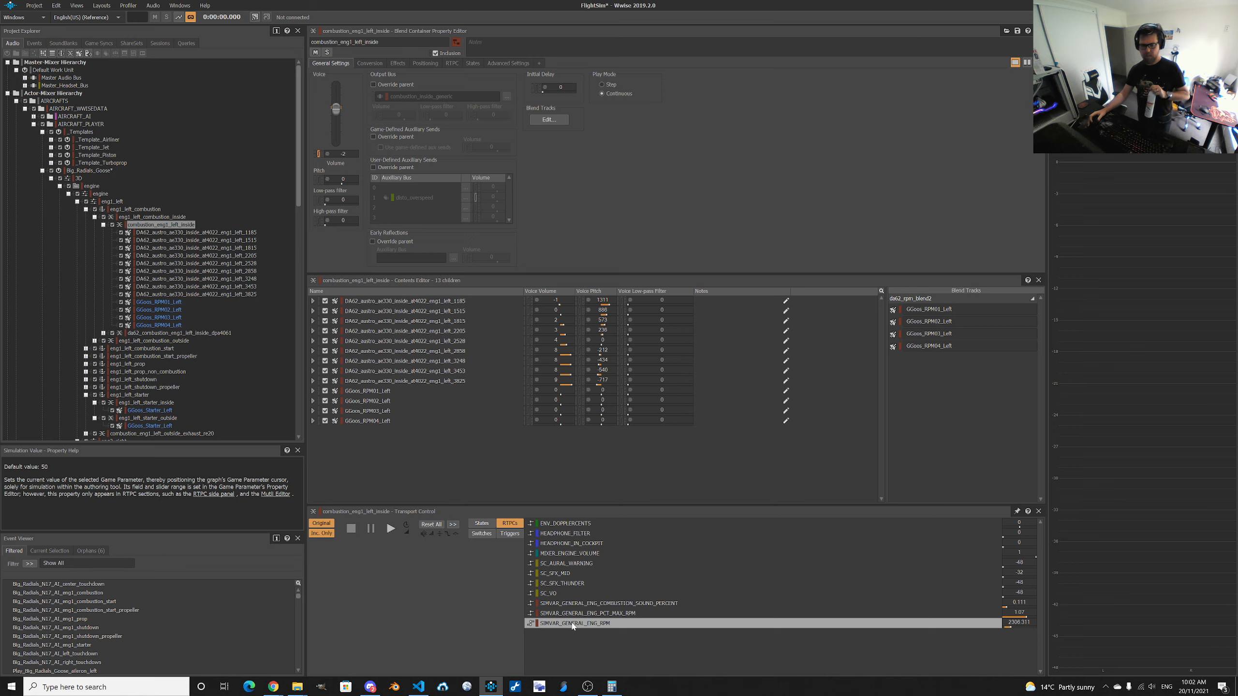
pyautogui.press('space')
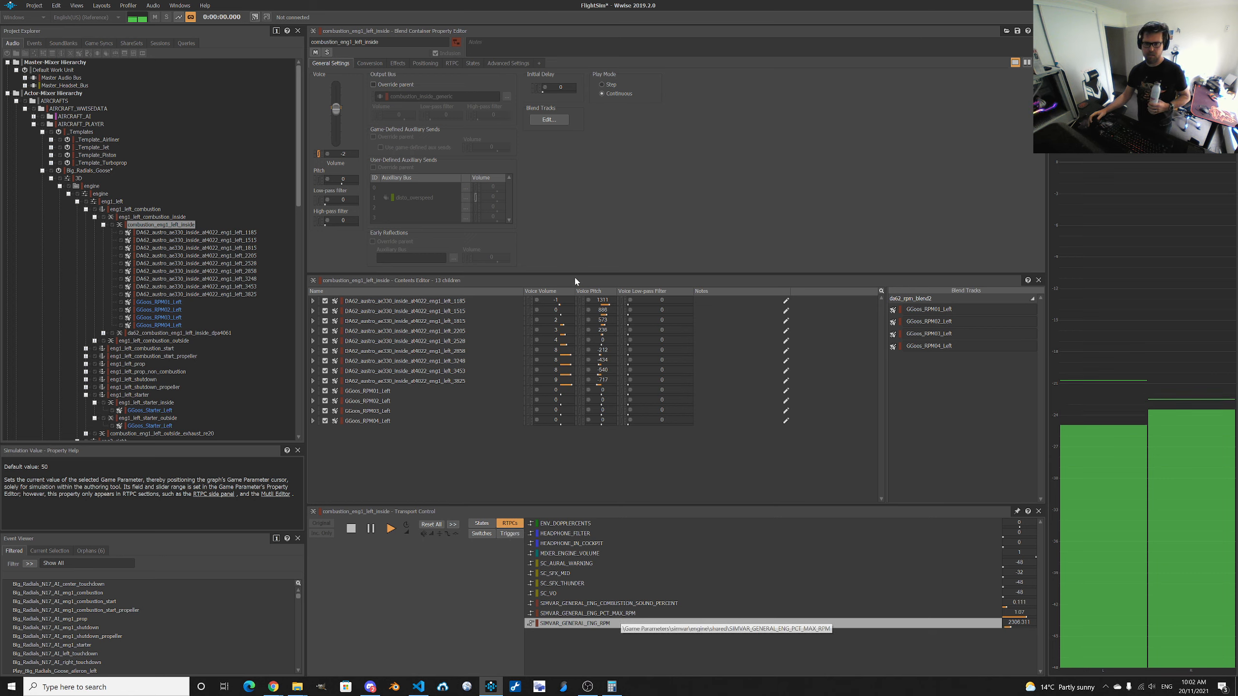
pyautogui.click(452, 63)
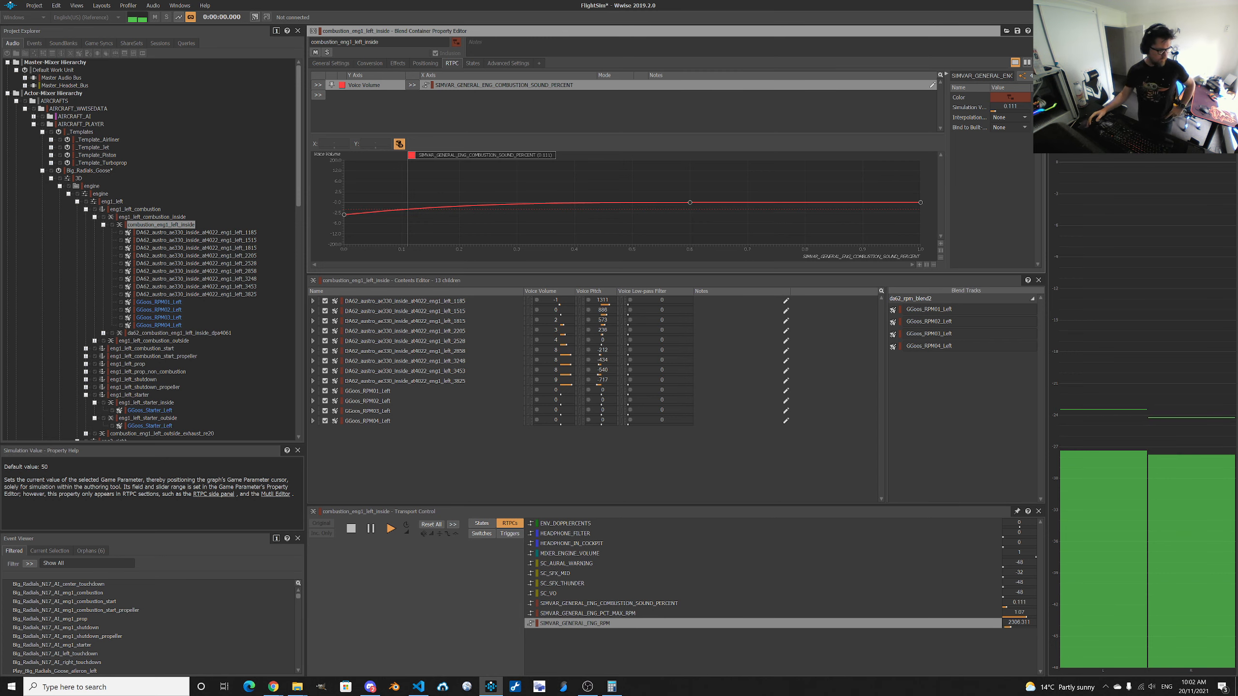
pyautogui.hotkey('alt', 'Tab')
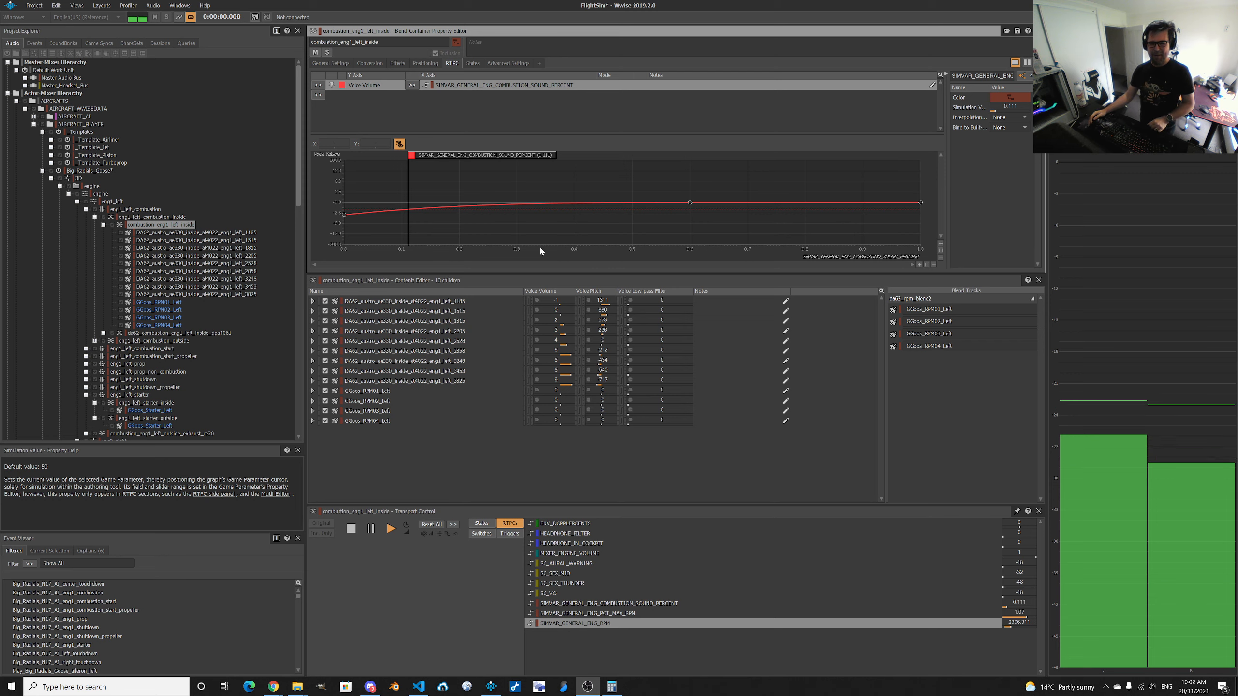
pyautogui.click(351, 528)
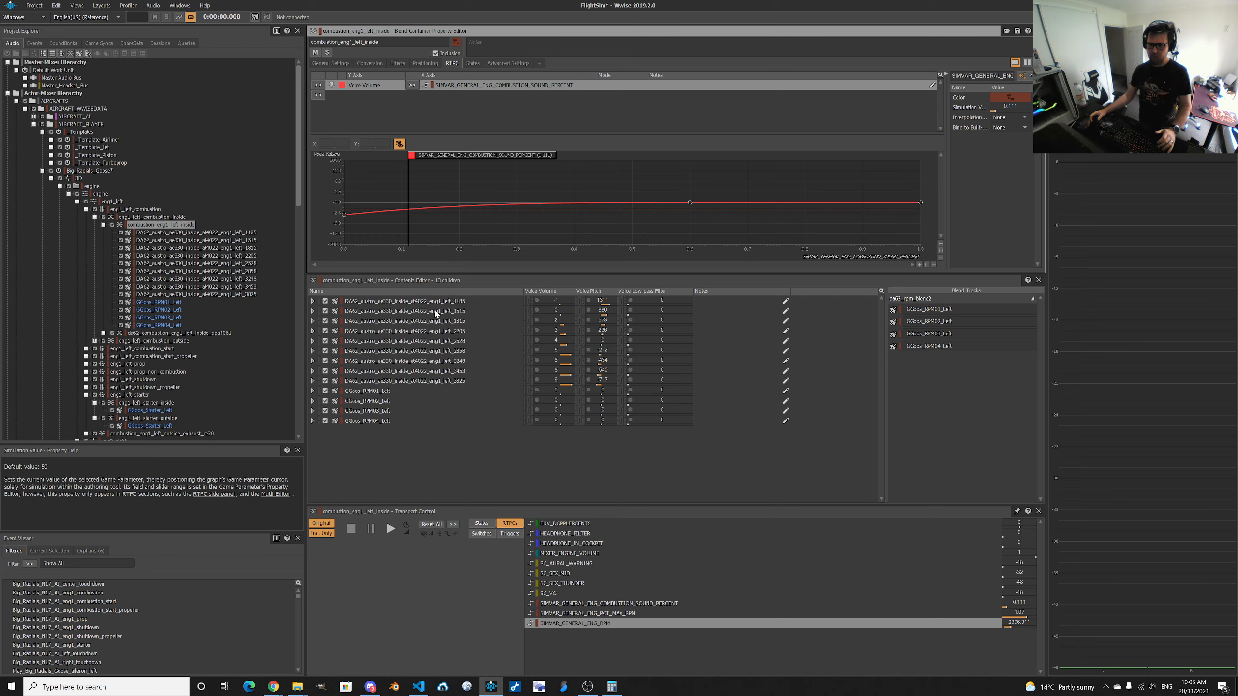
# Examine the positioning, effects, conversion and general settings of the DA62 combustion sound ending in 1185.
pyautogui.click(447, 302)
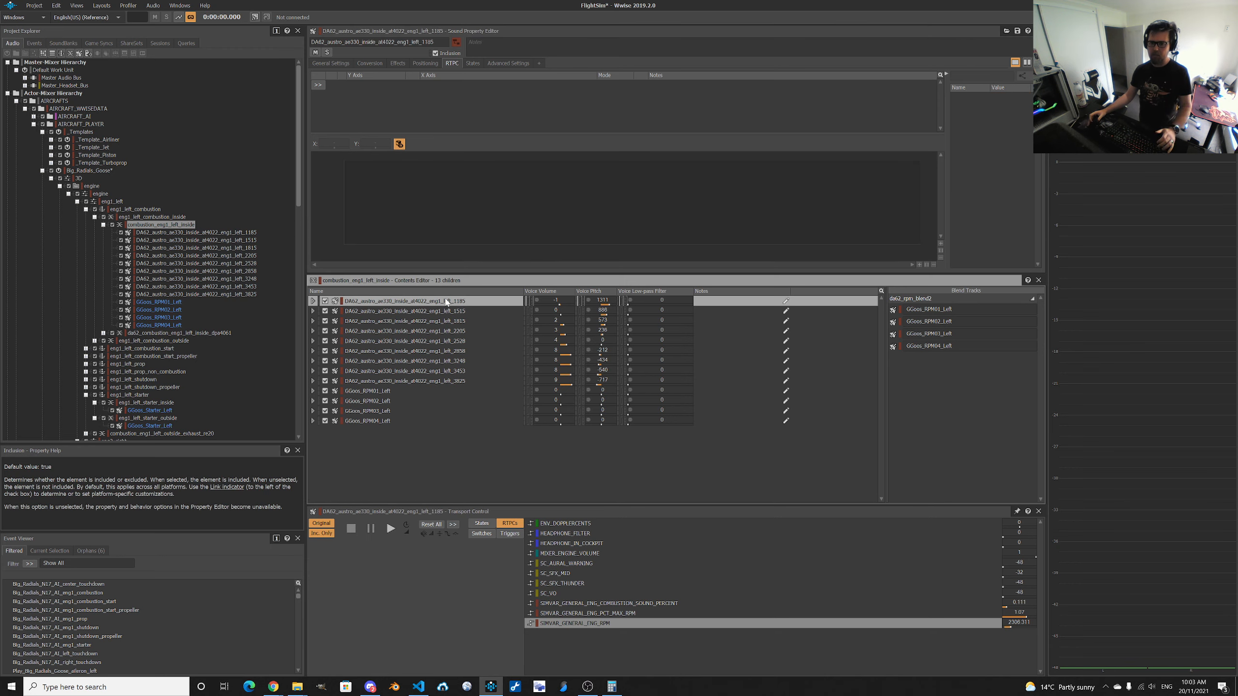
pyautogui.click(424, 65)
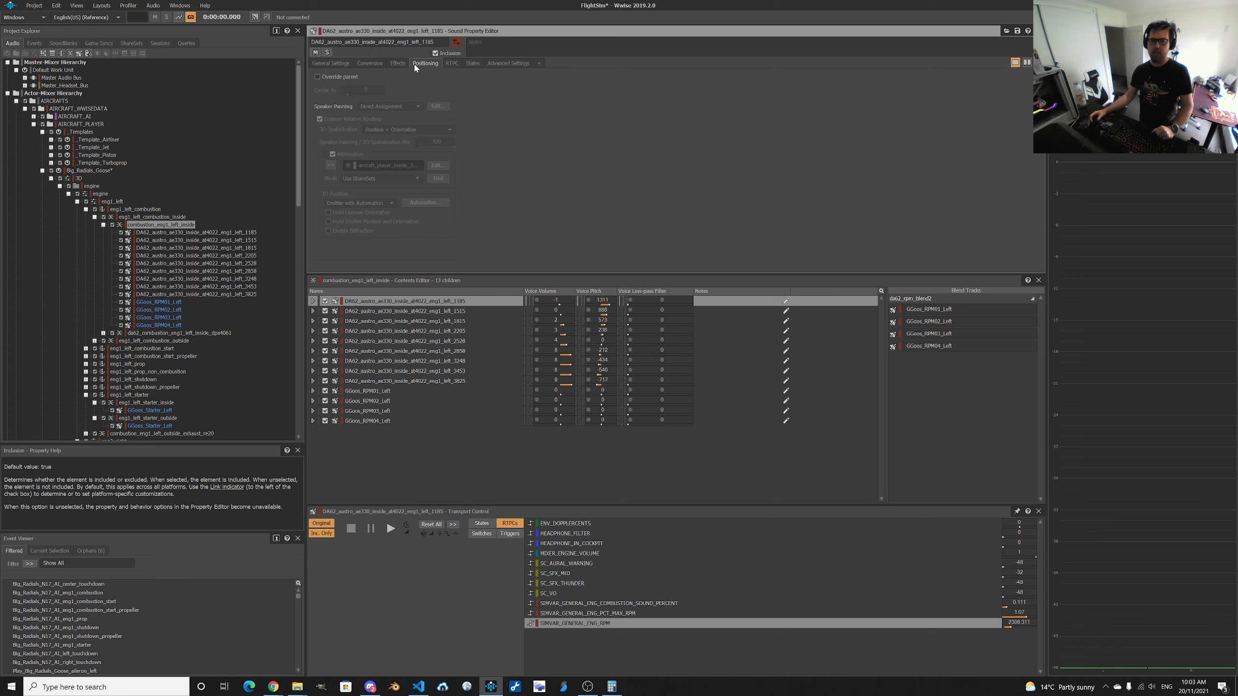
pyautogui.click(398, 64)
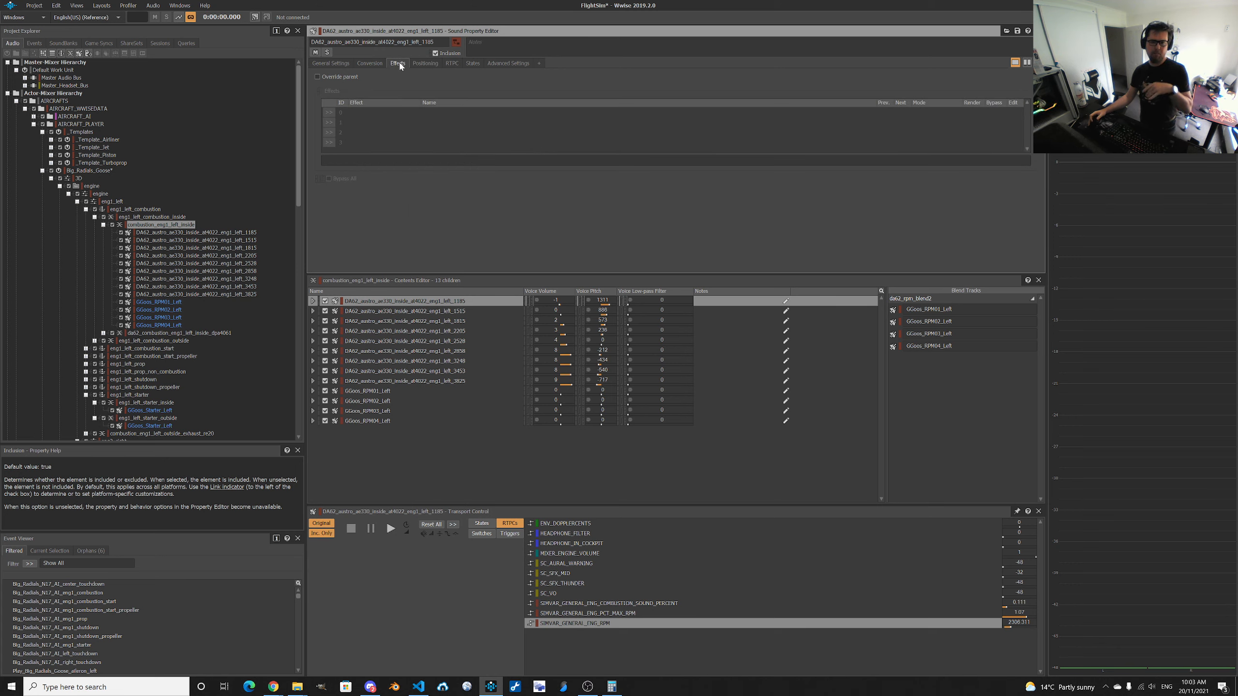
pyautogui.click(370, 65)
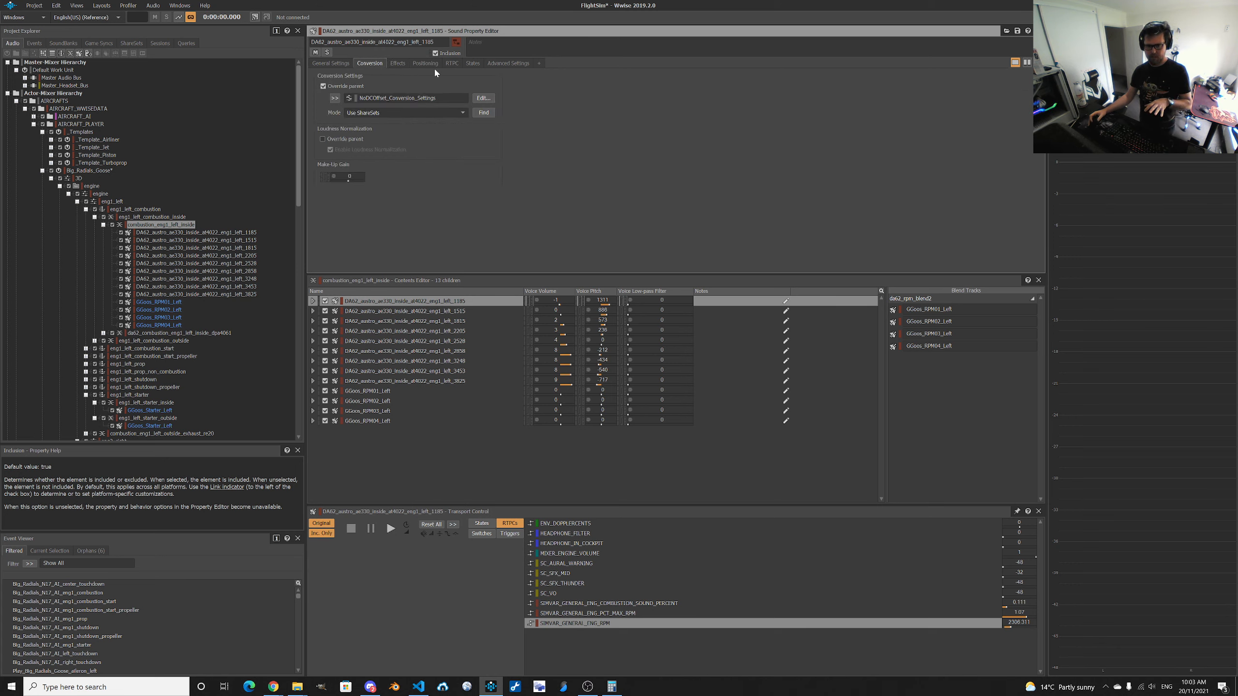
pyautogui.click(335, 64)
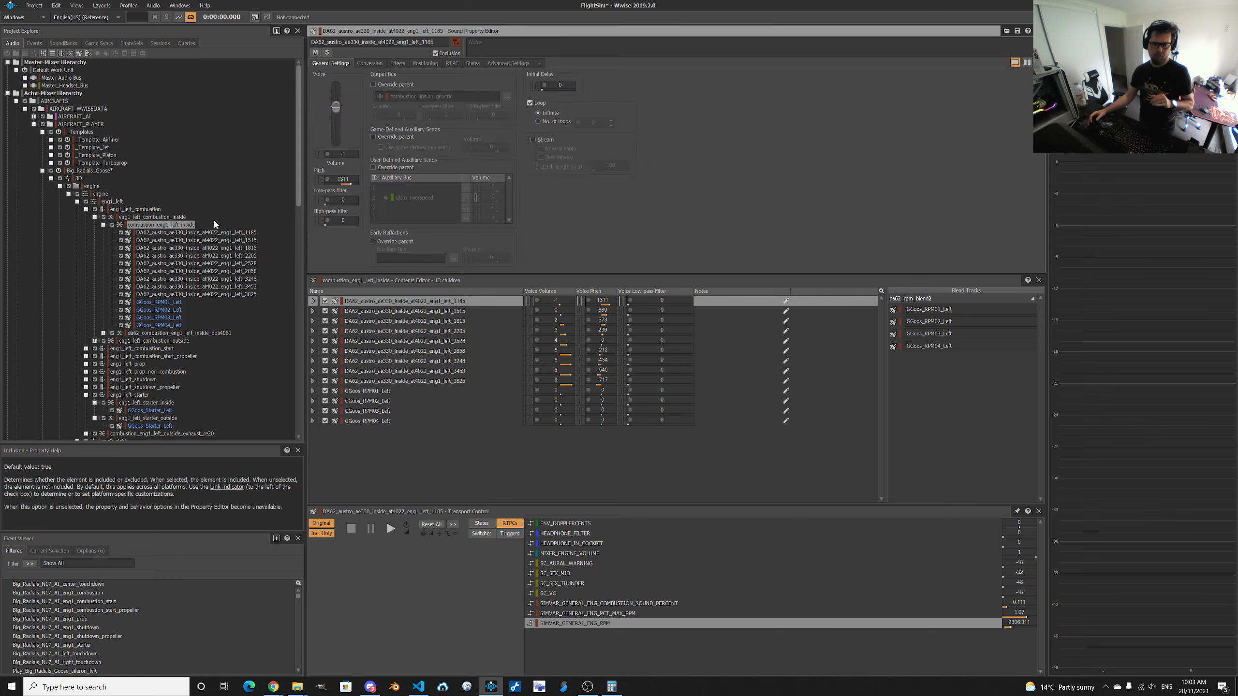
# Compare the voice volume and pitch settings of the DA62 samples in combustion_eng1_left_inside with those of GGoos_RPM01_Left.
pyautogui.click(176, 218)
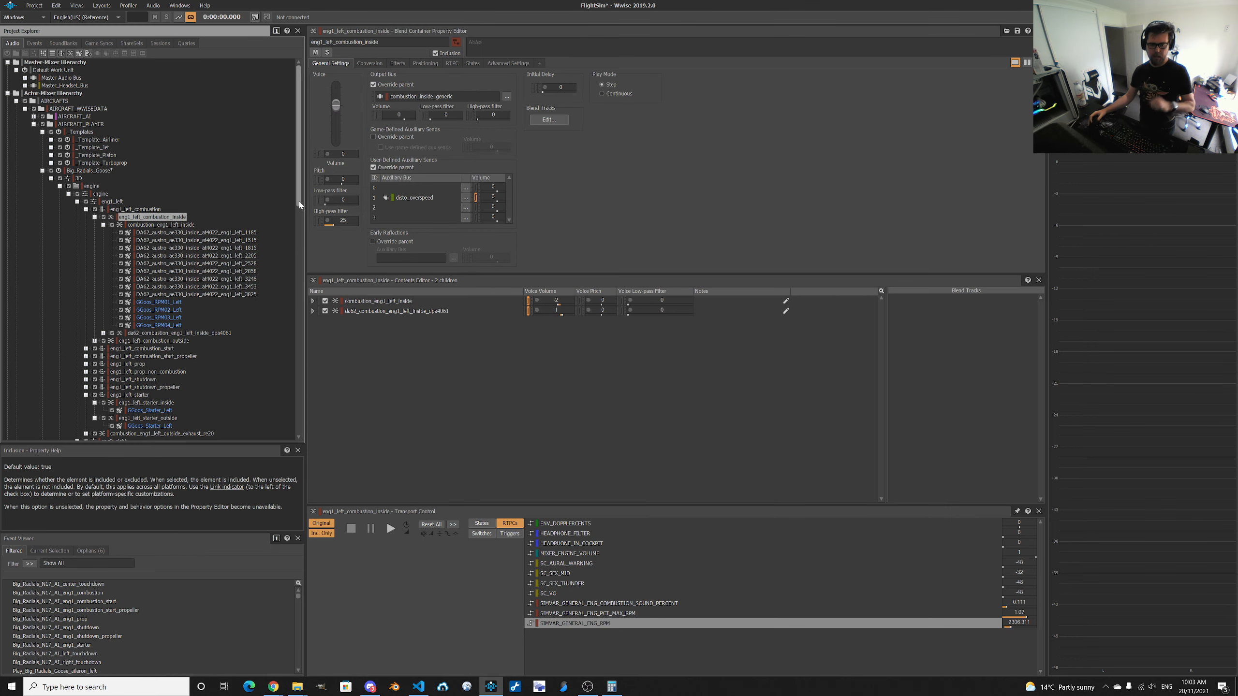
pyautogui.click(222, 226)
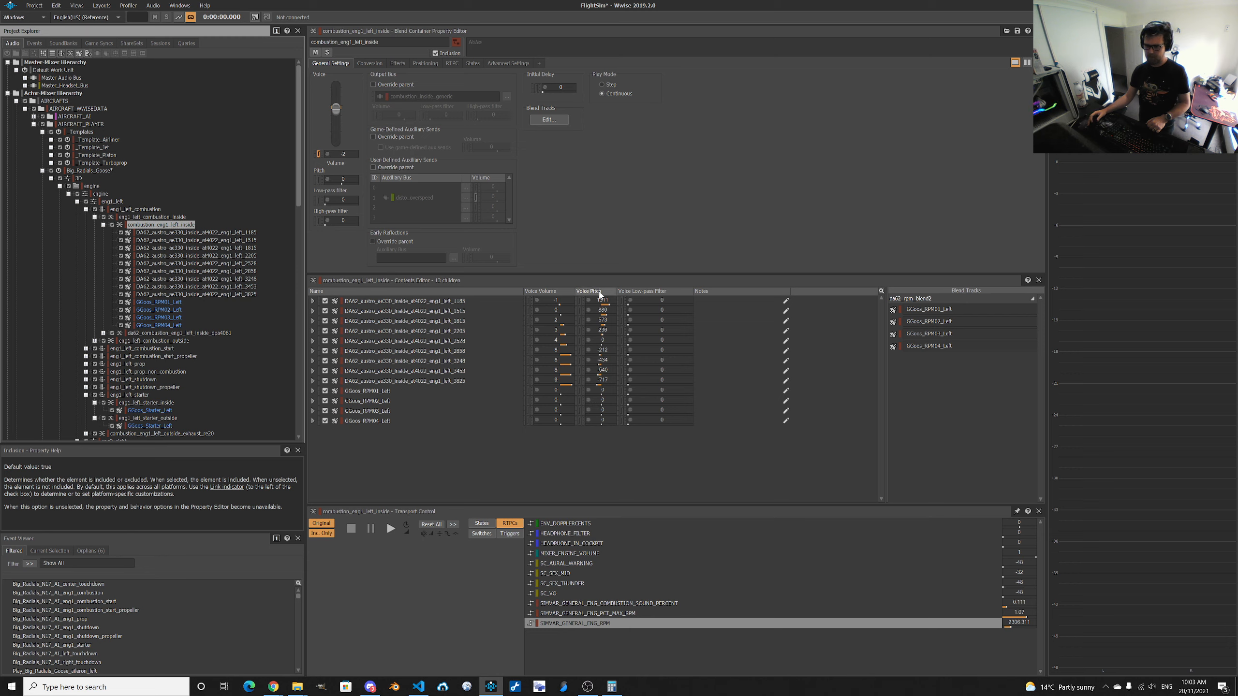
pyautogui.click(480, 303)
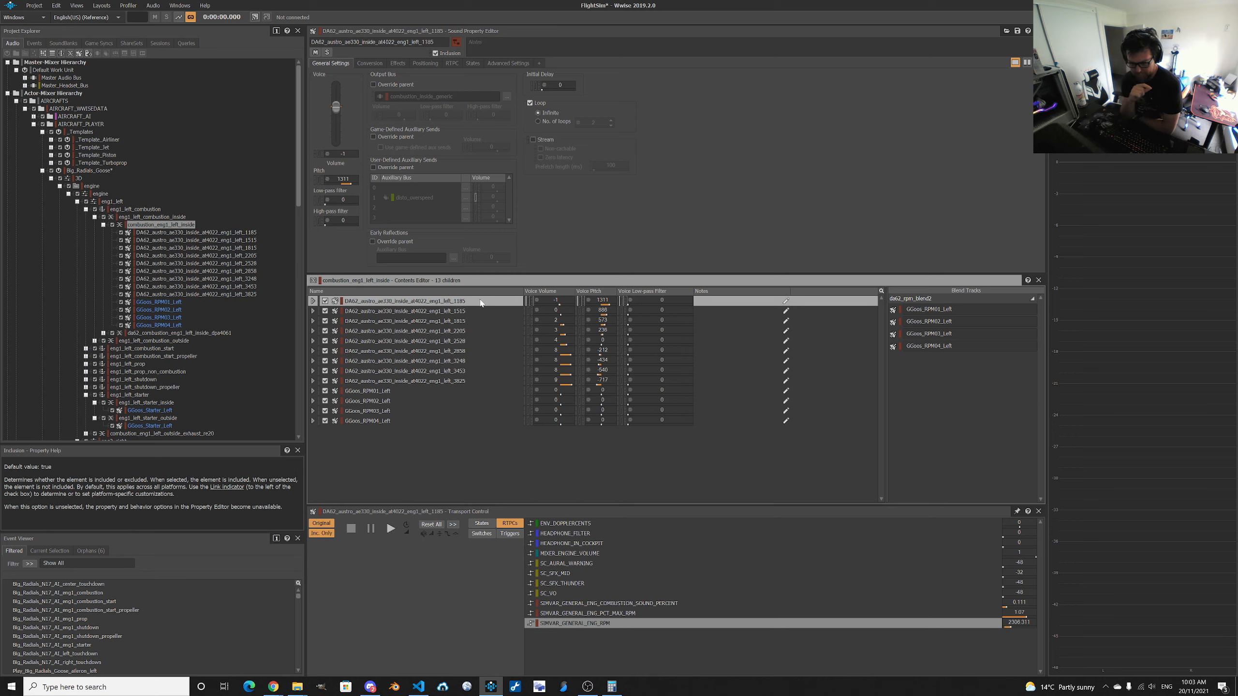
pyautogui.click(459, 342)
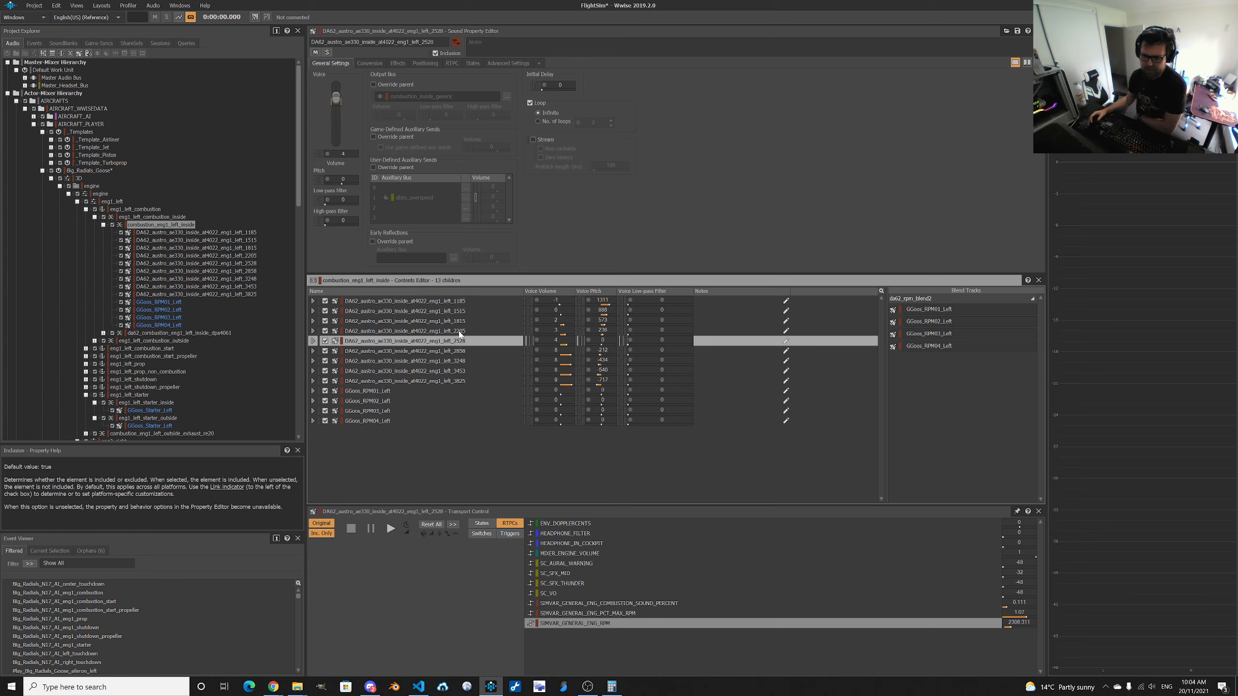
pyautogui.click(459, 332)
pyautogui.click(472, 321)
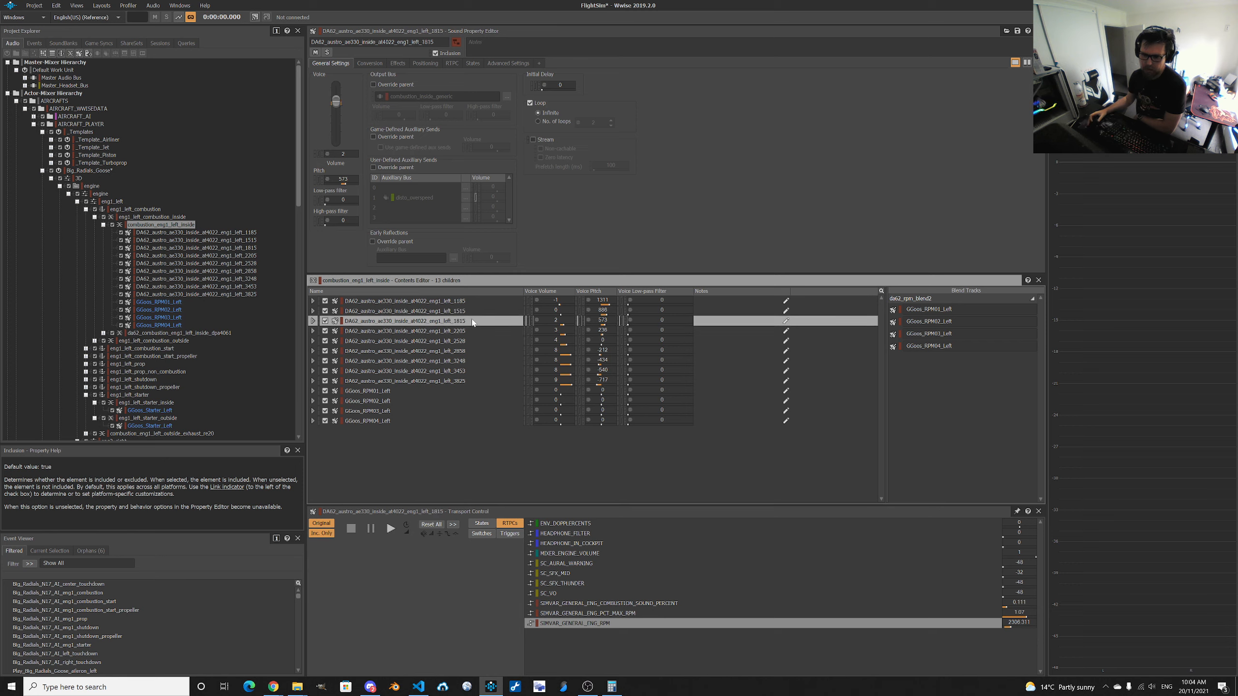
pyautogui.click(472, 312)
pyautogui.click(472, 303)
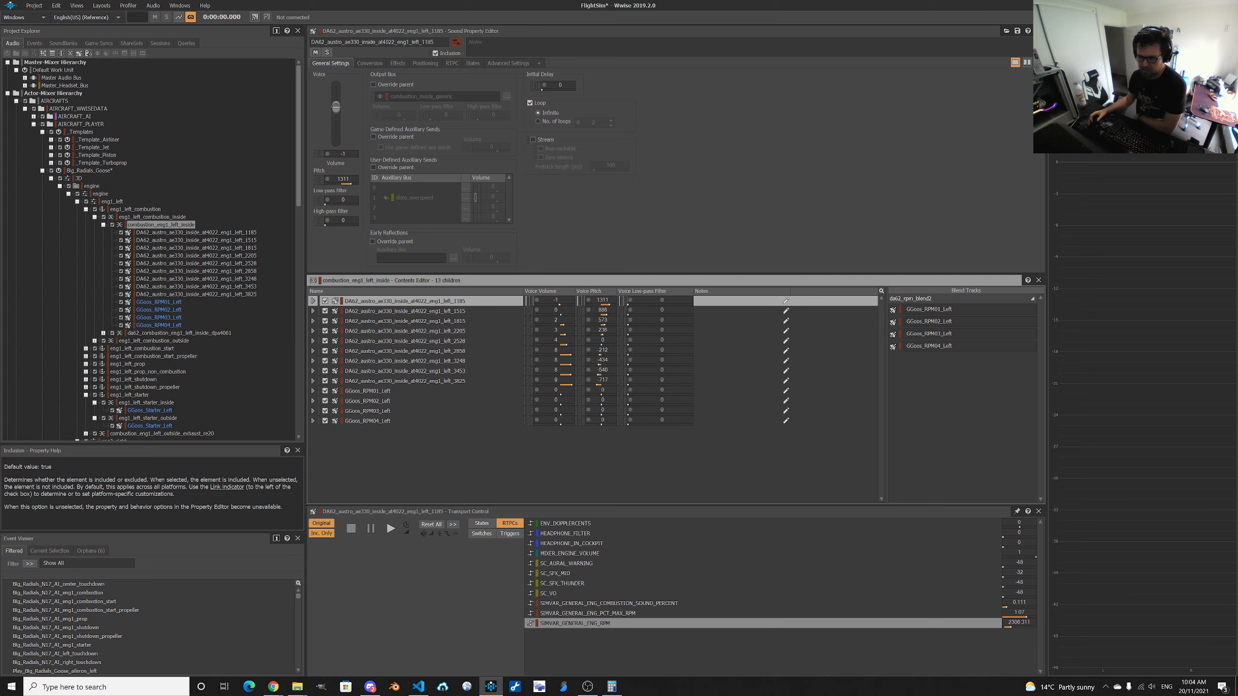
pyautogui.click(446, 381)
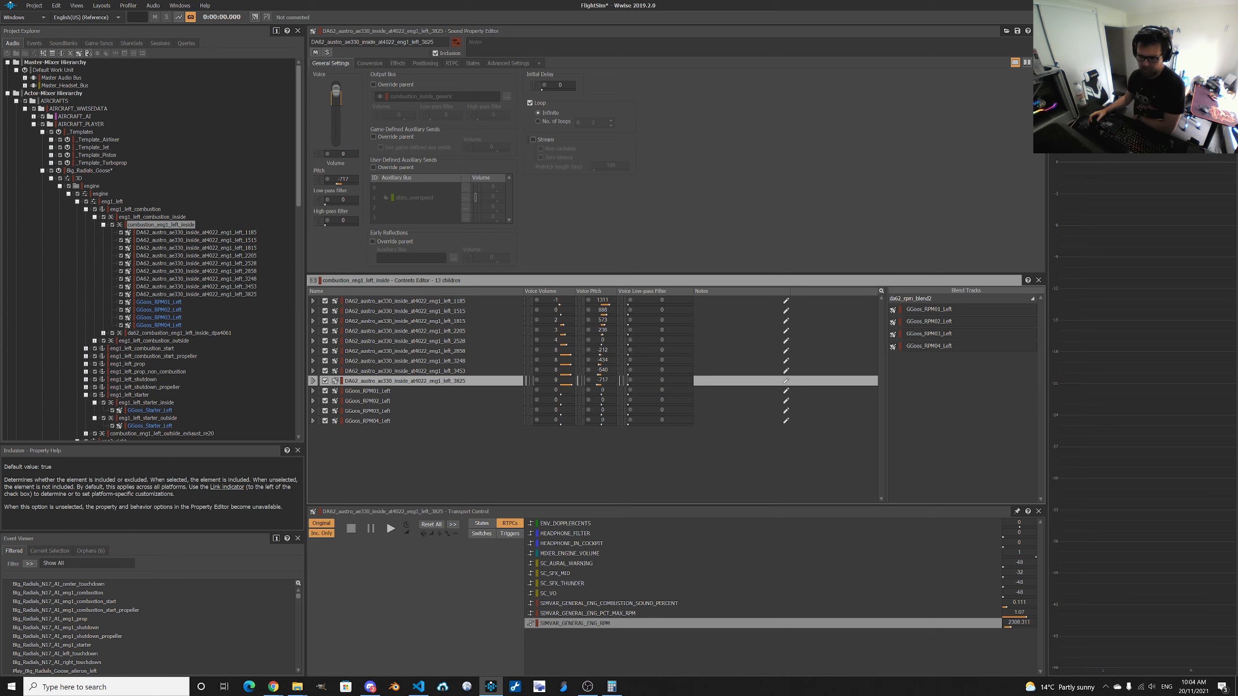
pyautogui.click(471, 323)
pyautogui.click(472, 342)
pyautogui.click(473, 353)
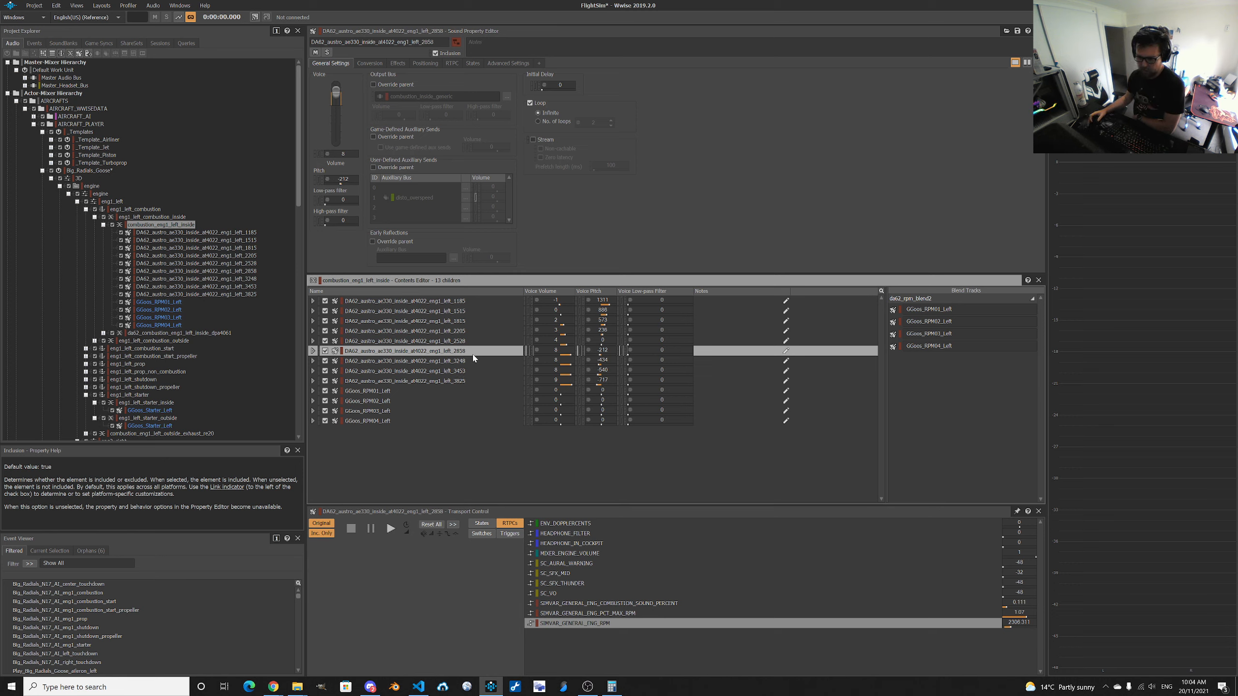
pyautogui.click(473, 369)
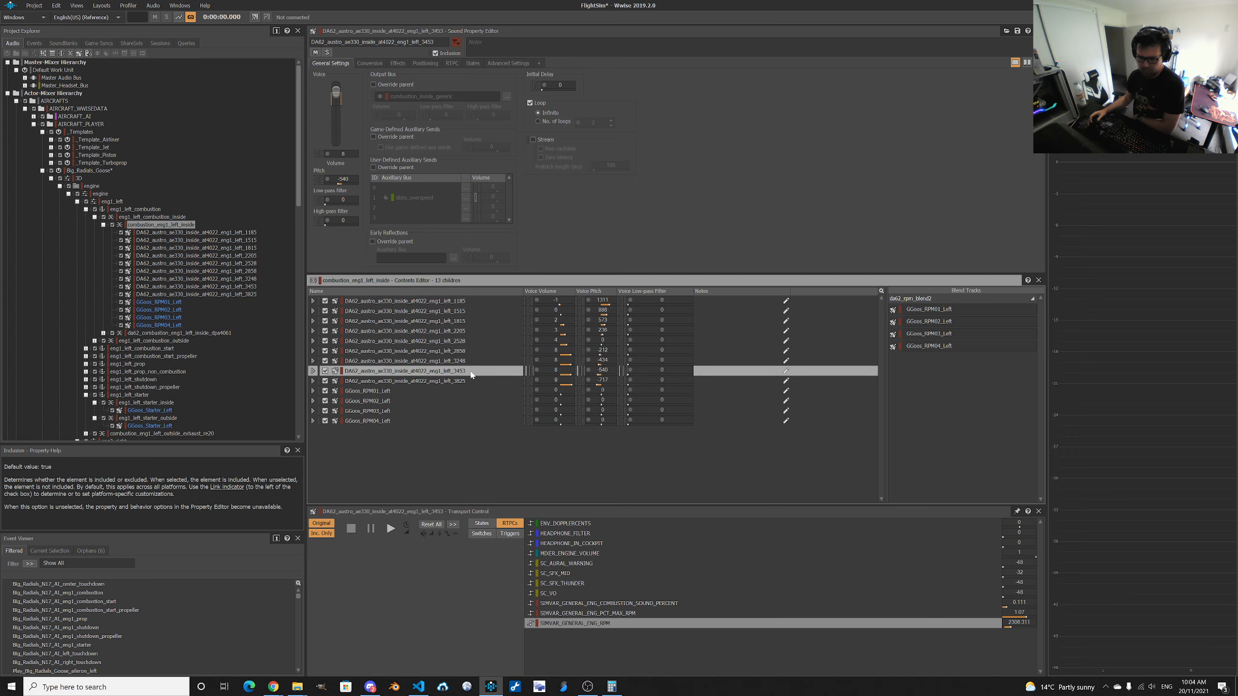
pyautogui.click(458, 382)
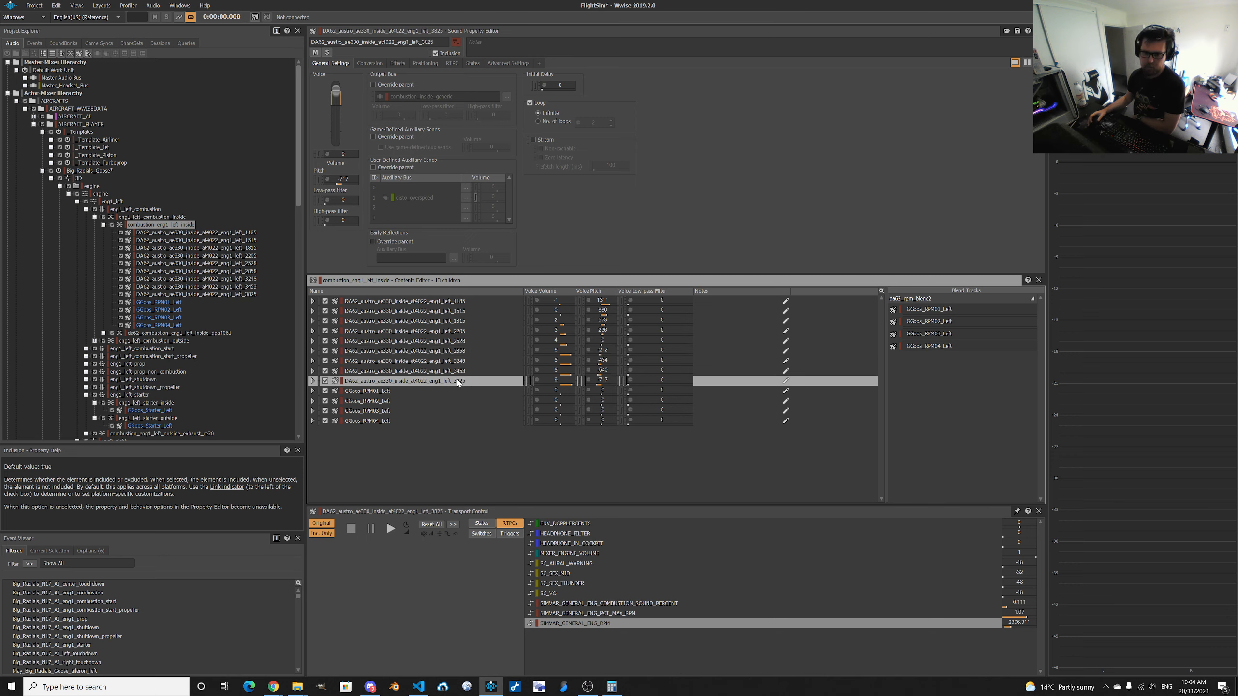
pyautogui.click(384, 391)
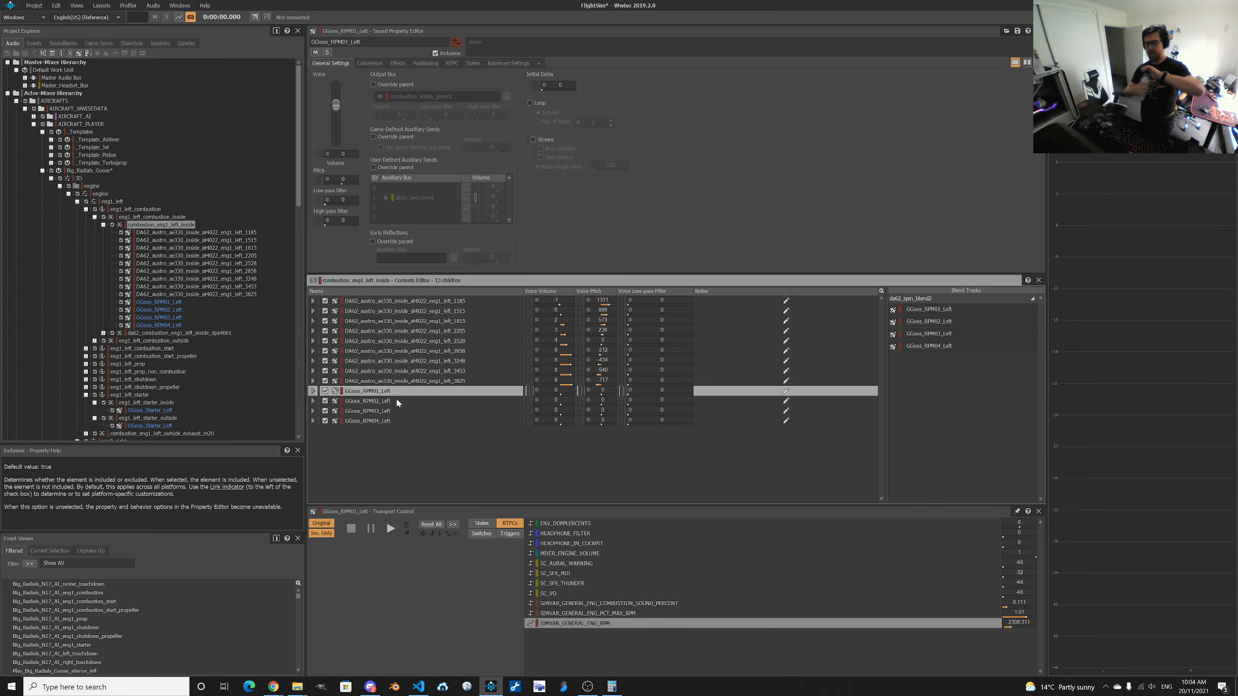
# Switch to Visual Studio Code and move COMBUSTION.1.03's first rparams pair in SOUND.CFG onto its own line, comparing pitch scalers with COMBUSTION.1.02.
pyautogui.click(418, 687)
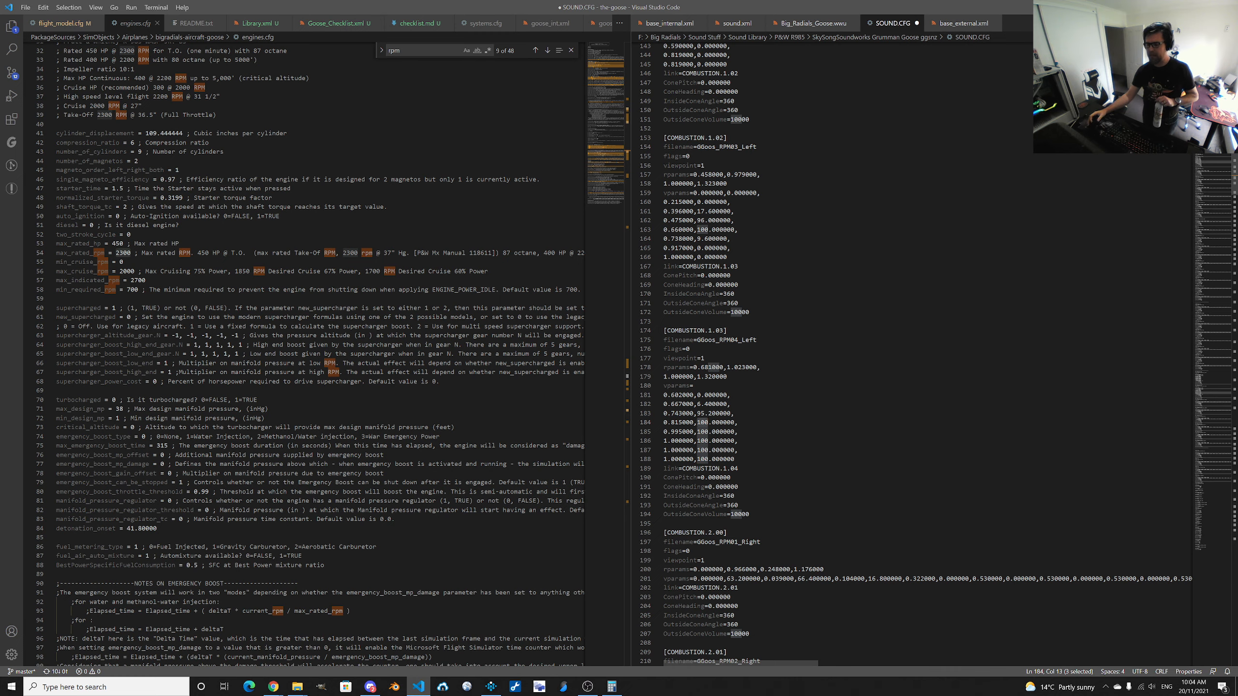
pyautogui.click(694, 368)
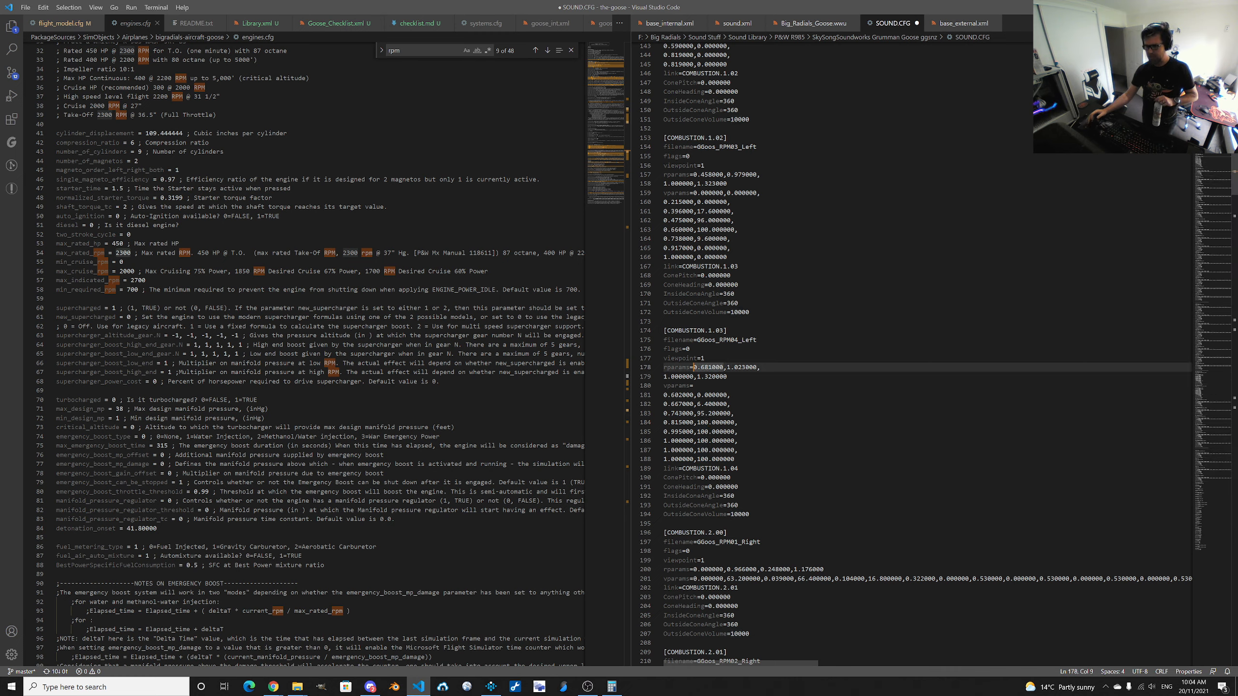
pyautogui.press('Return')
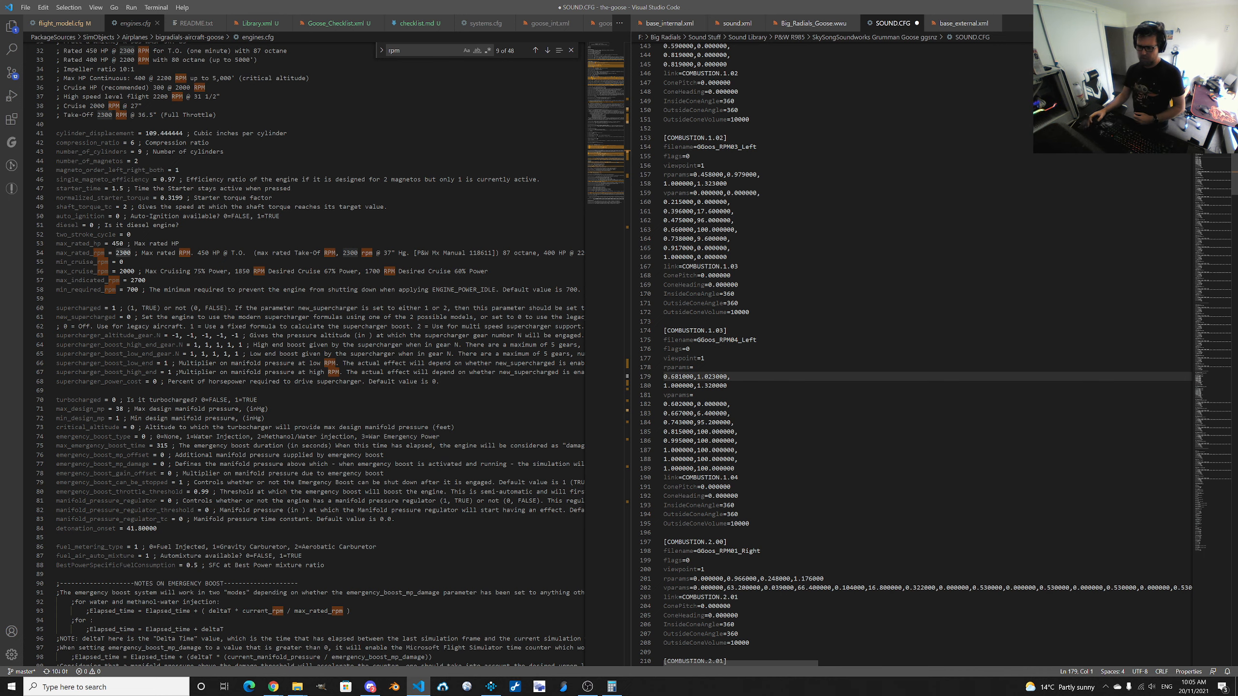
pyautogui.click(668, 386)
pyautogui.moveTo(664, 386); pyautogui.dragTo(712, 386)
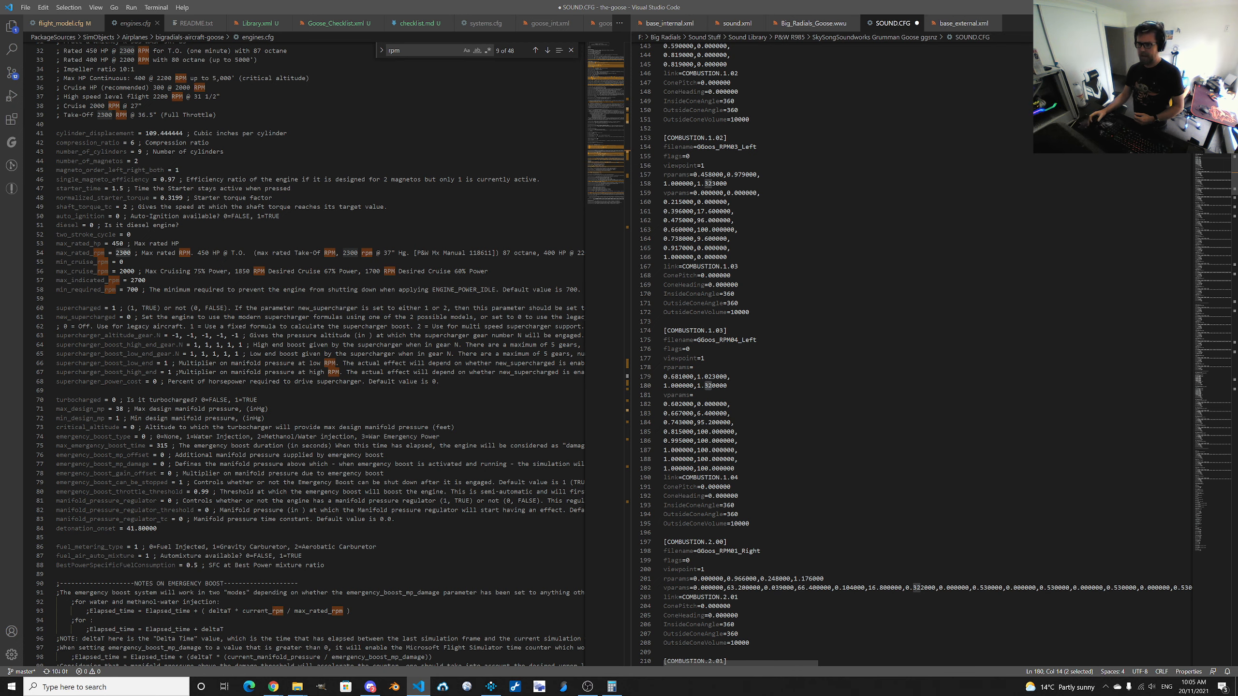
pyautogui.moveTo(702, 175); pyautogui.dragTo(745, 175)
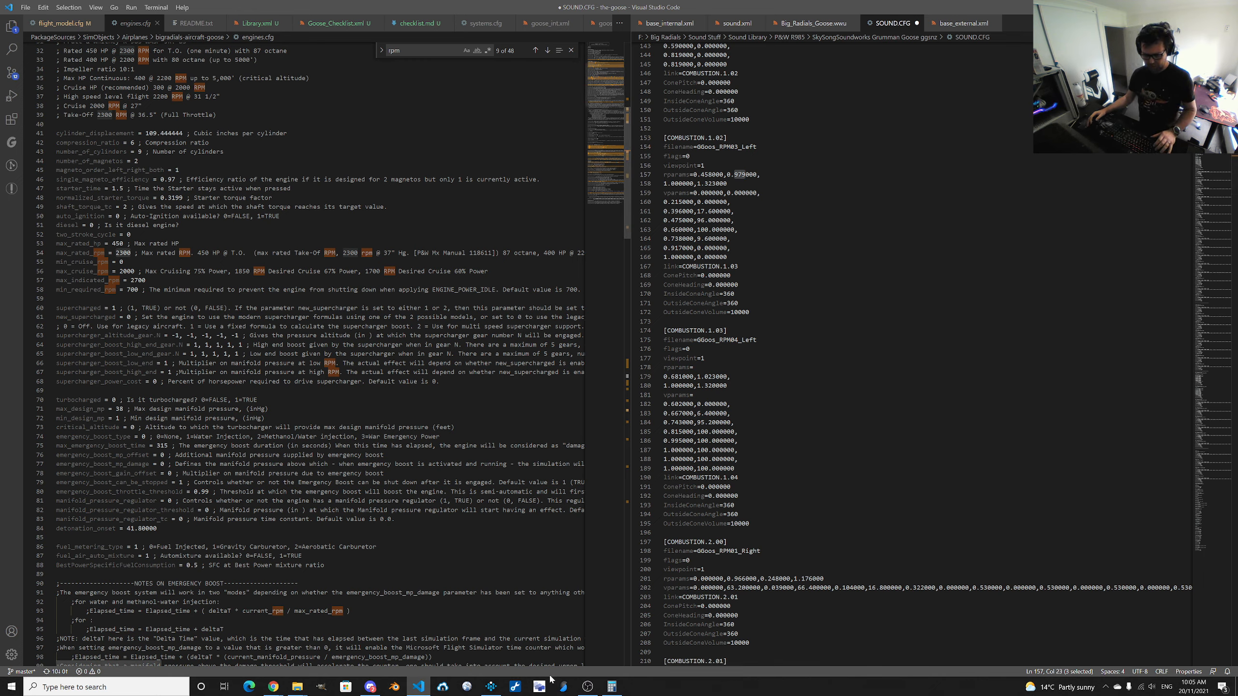
# Switch back to Wwise and add a Voice Pitch RTPC driven by SIMVAR_GENERAL_ENG_RPM to GGoos_RPM01_Left.
pyautogui.click(495, 688)
pyautogui.click(453, 66)
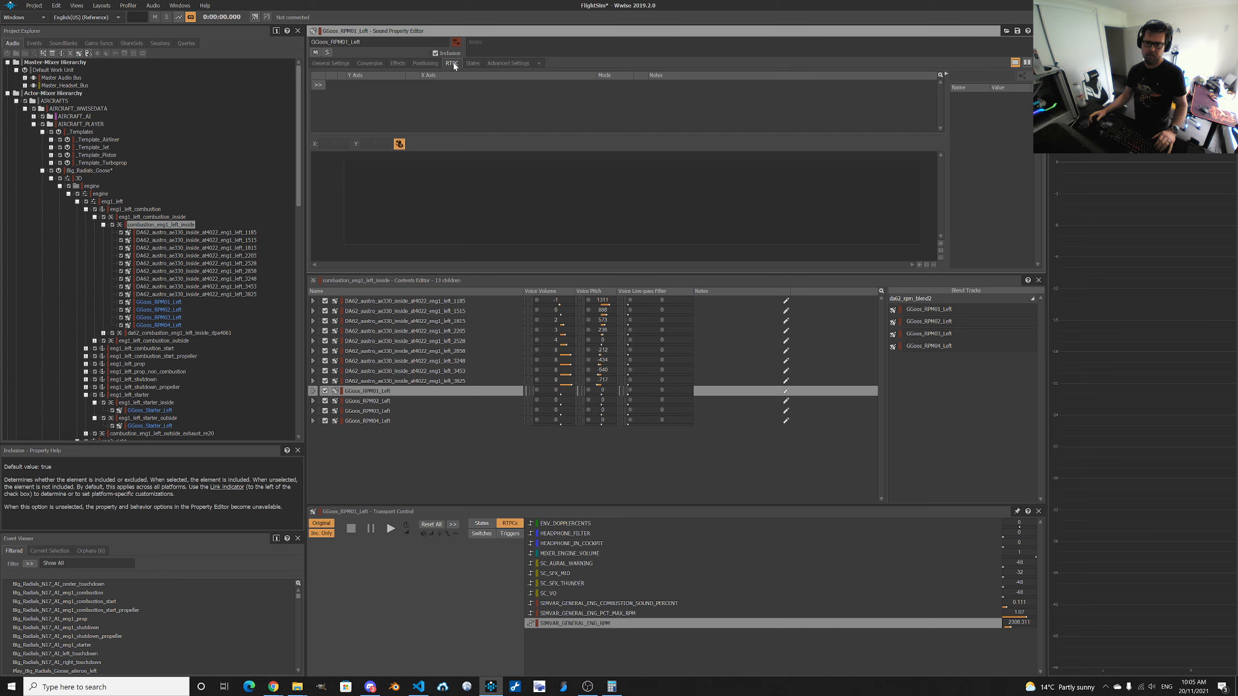
pyautogui.click(318, 84)
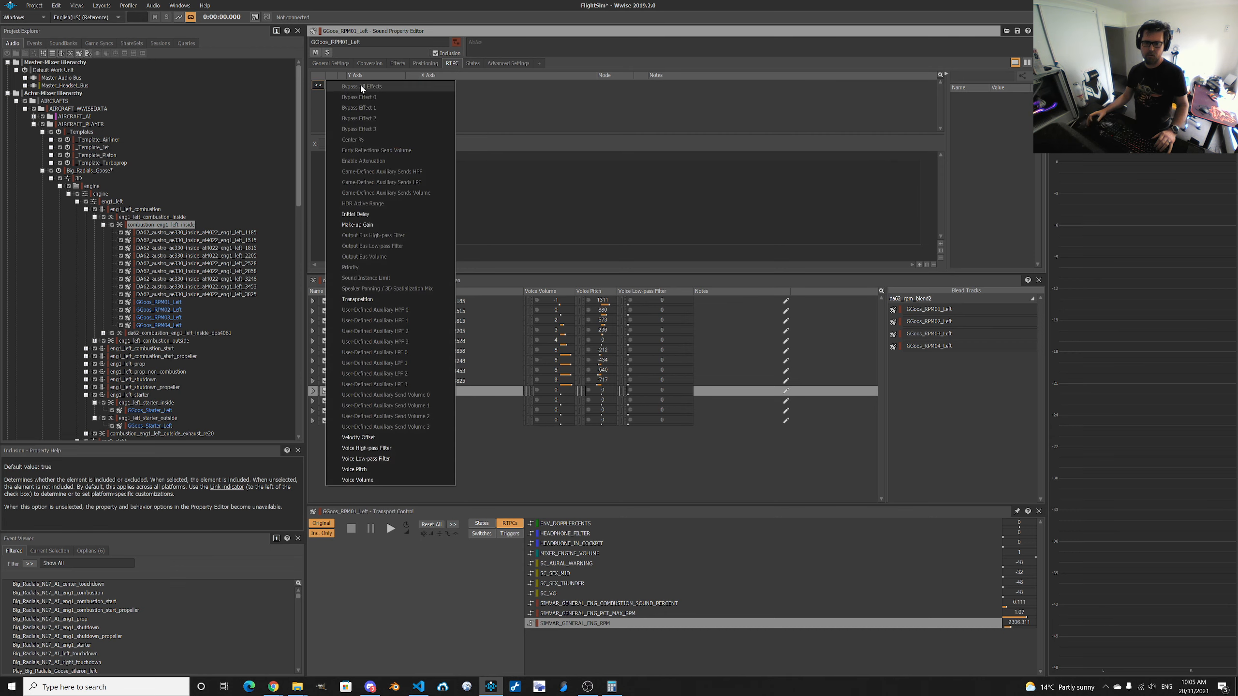
pyautogui.click(381, 468)
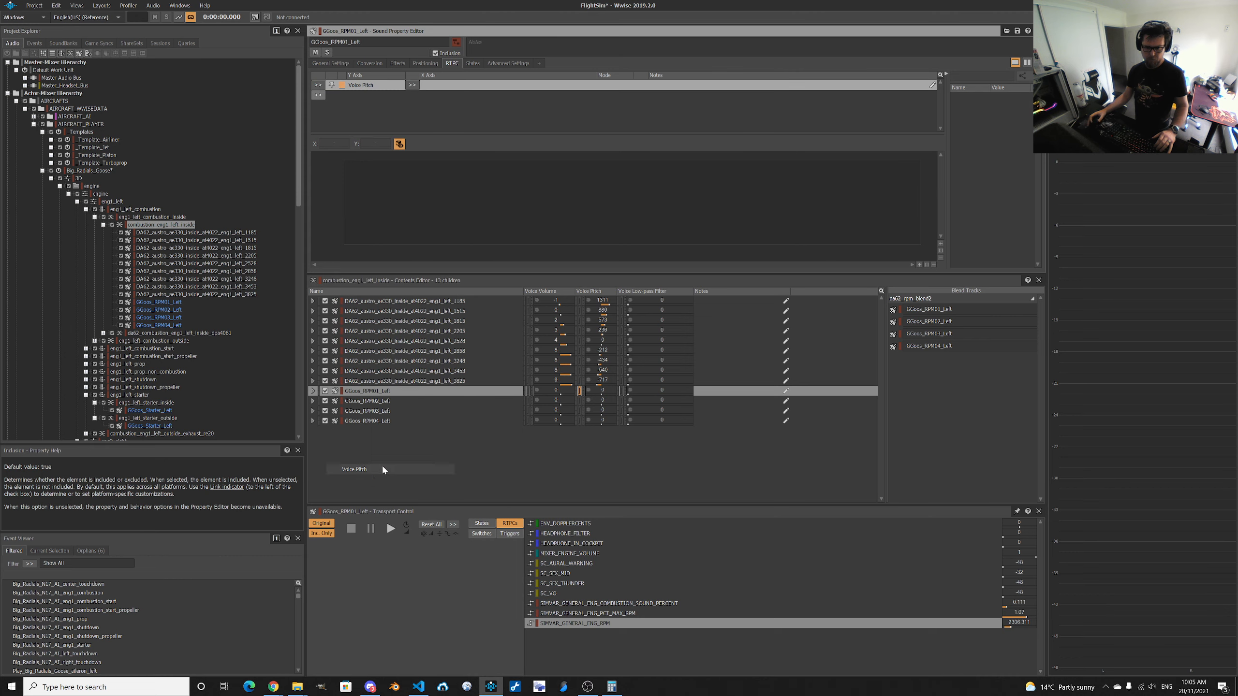
pyautogui.click(414, 86)
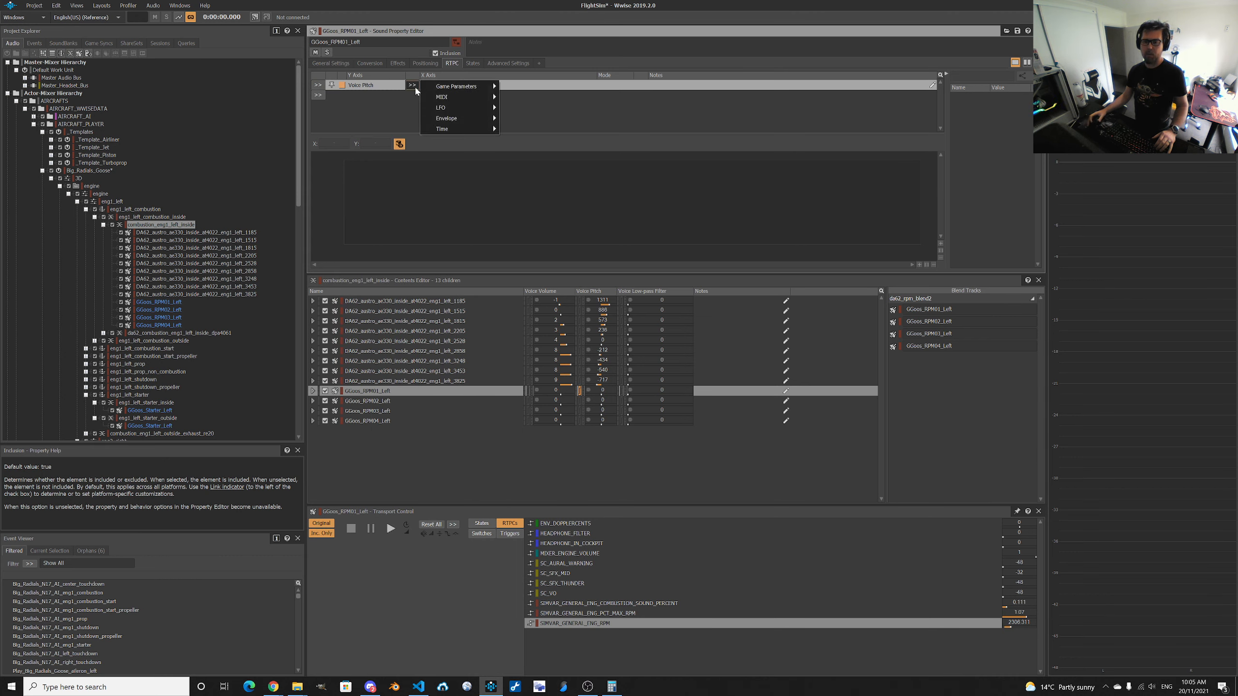
pyautogui.moveTo(449, 89)
pyautogui.moveTo(556, 119)
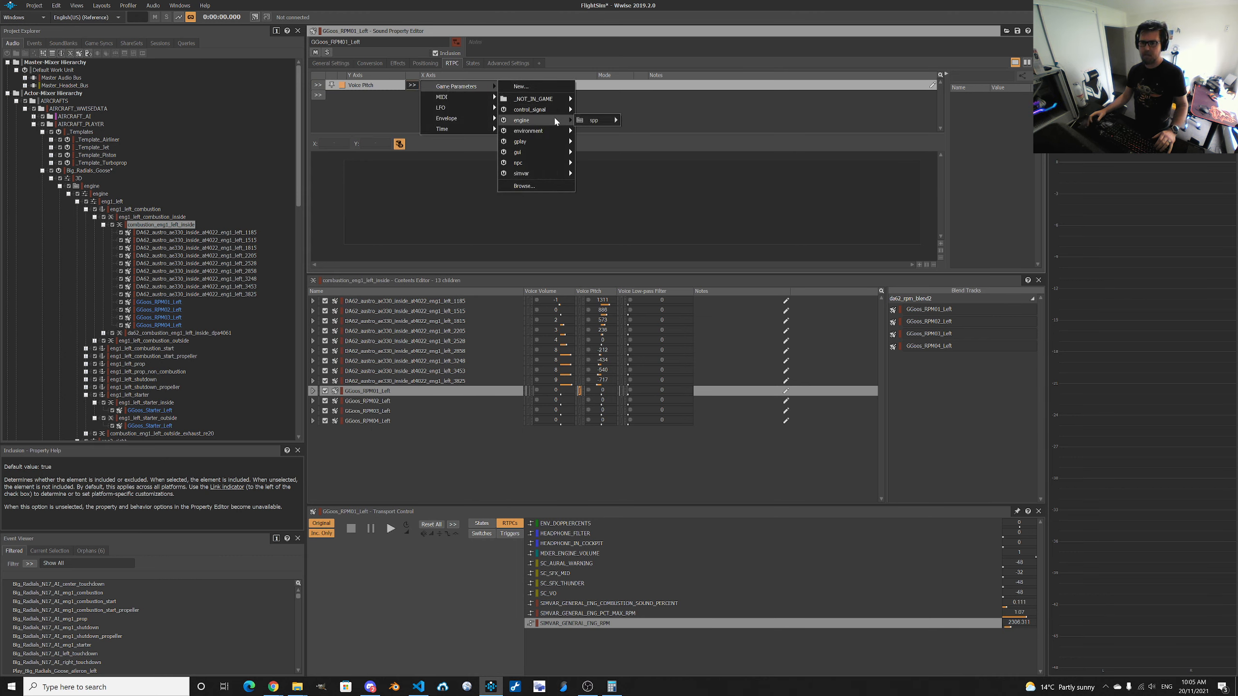
pyautogui.moveTo(603, 122)
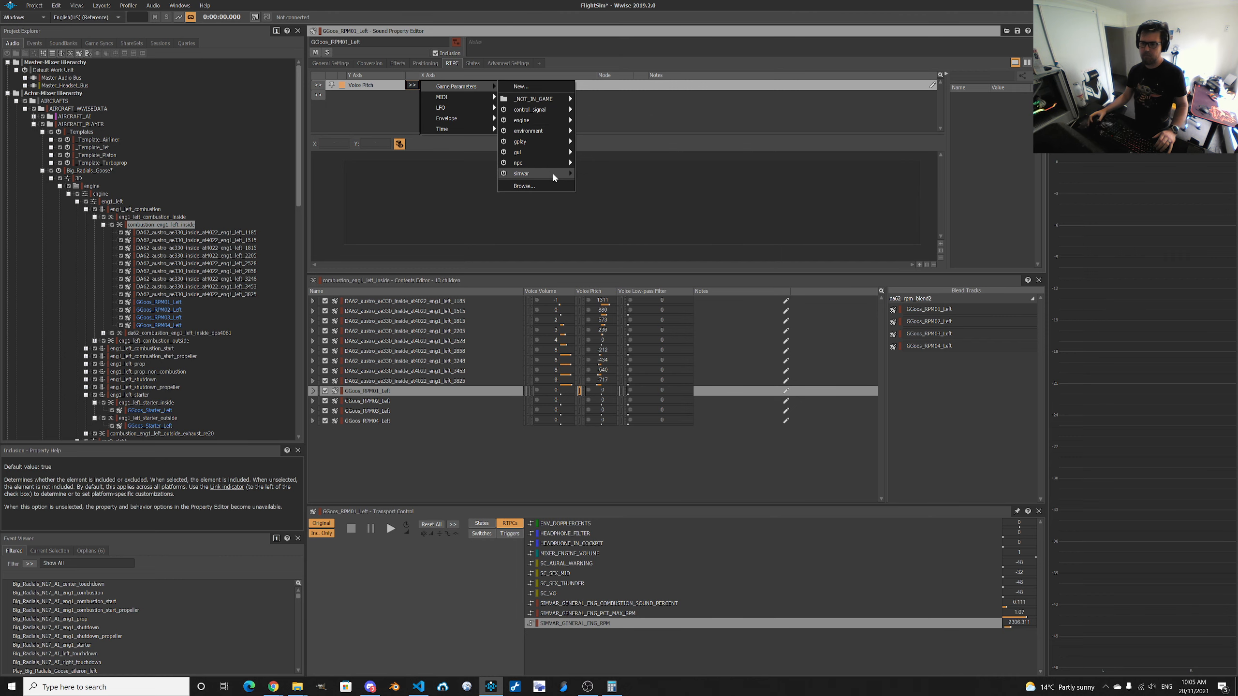
pyautogui.moveTo(565, 176)
pyautogui.moveTo(652, 196)
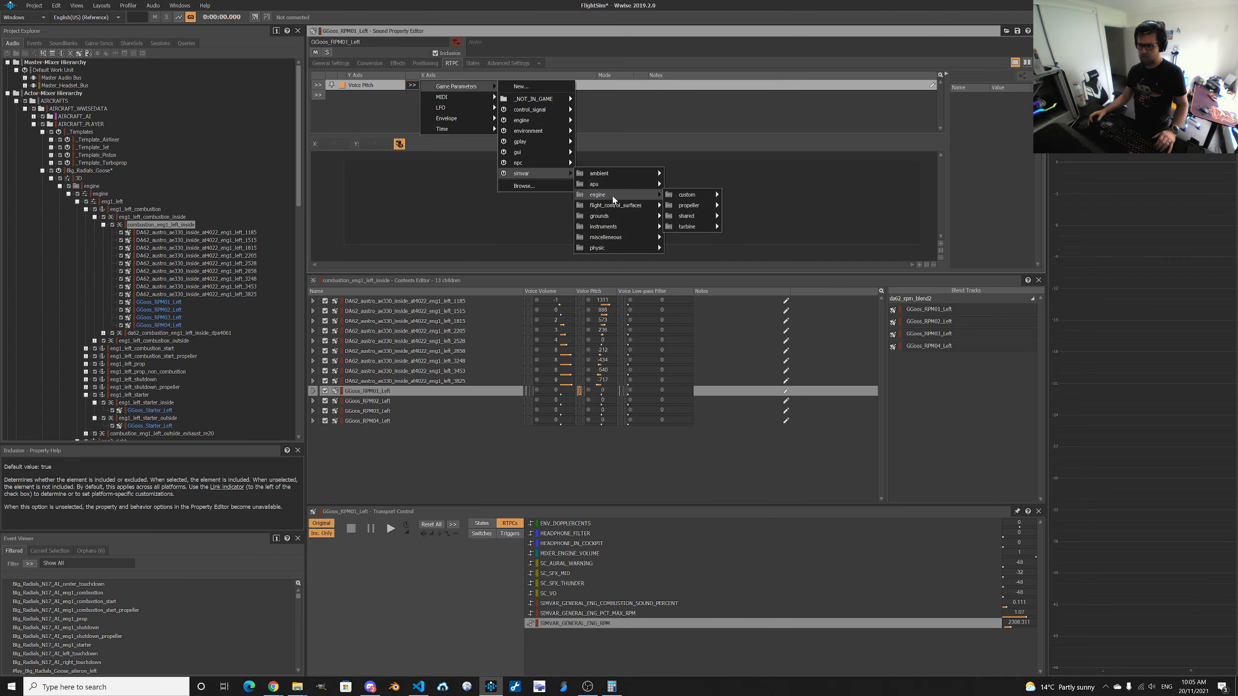
pyautogui.moveTo(705, 209)
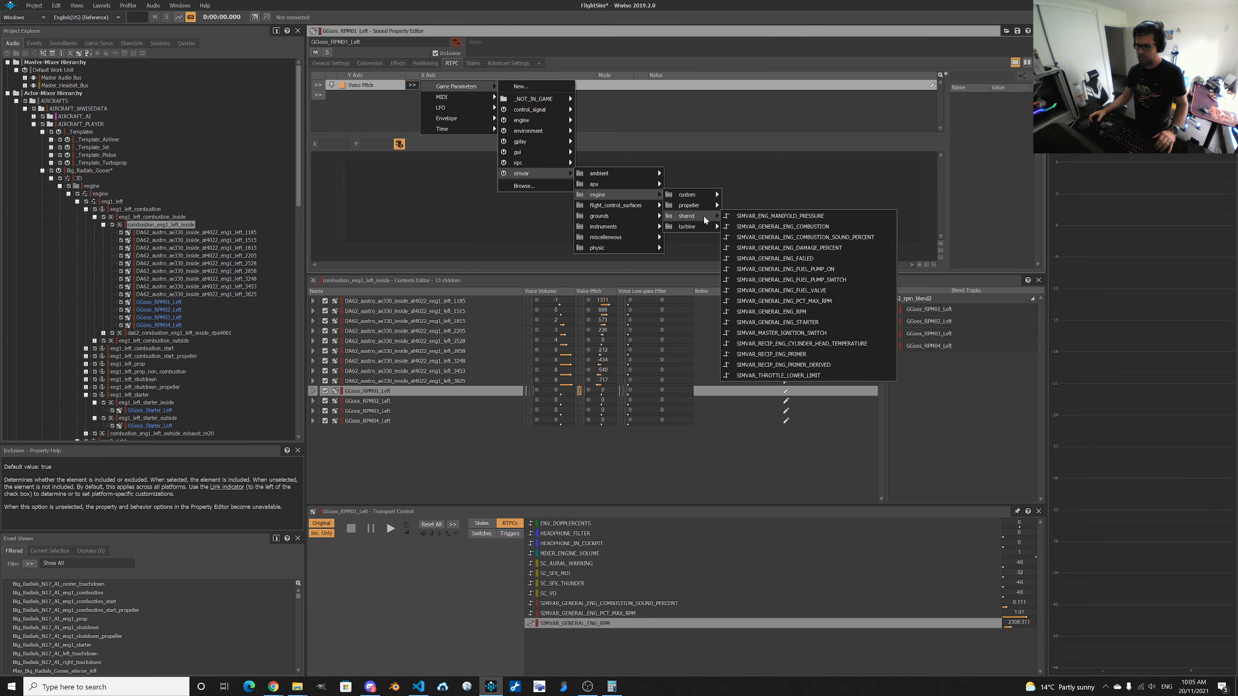
pyautogui.click(826, 308)
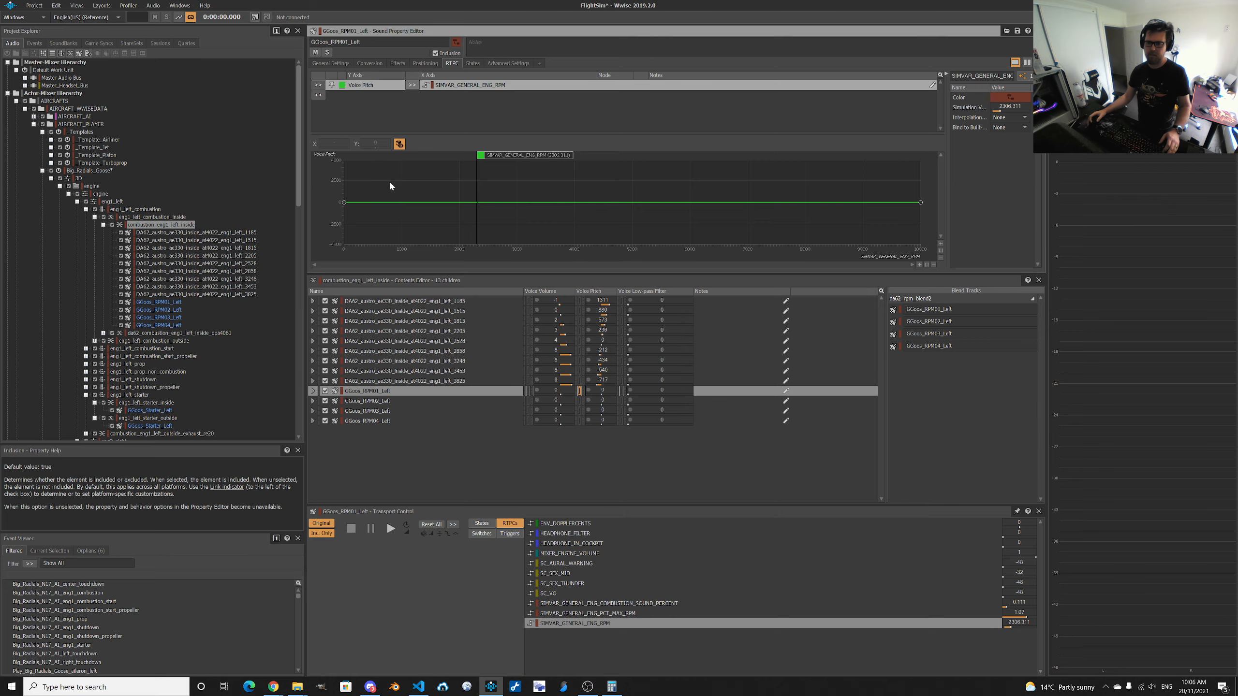
# Check the COMBUSTION.1.03 rparams in SOUND.CFG and read the Sound Configuration Files documentation on how rparams scales pitch.
pyautogui.hotkey('alt', 'Tab')
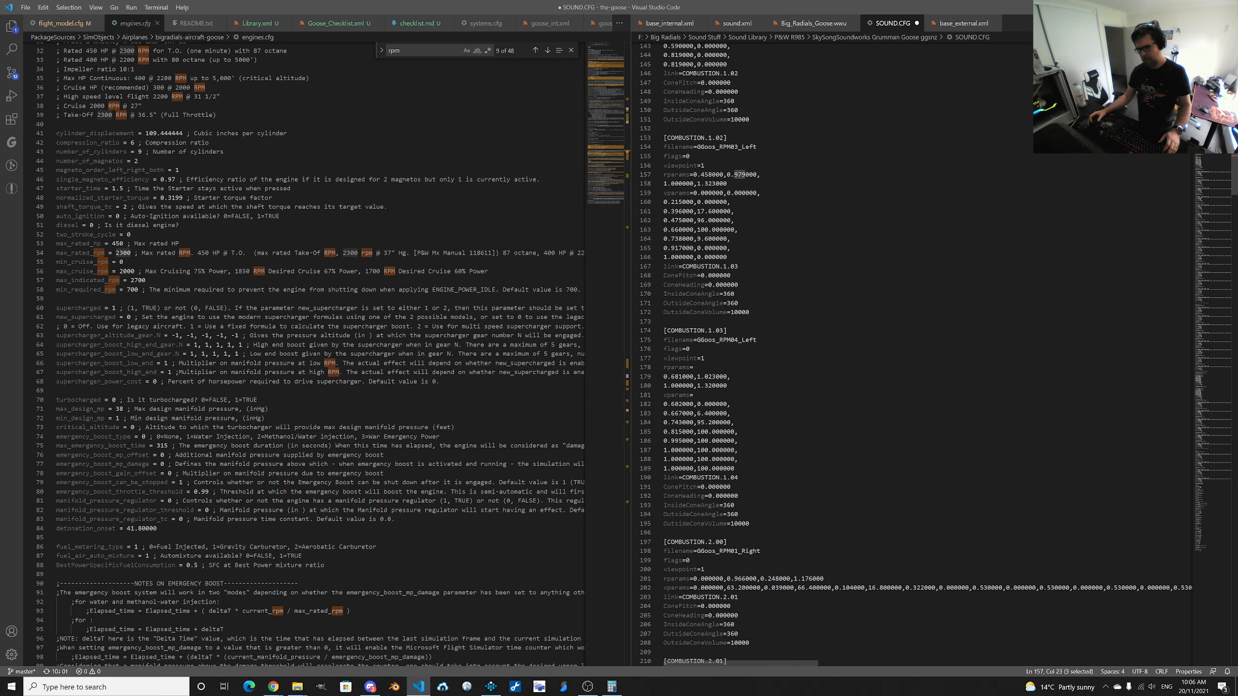
pyautogui.click(697, 376)
pyautogui.hotkey('alt', 'Tab')
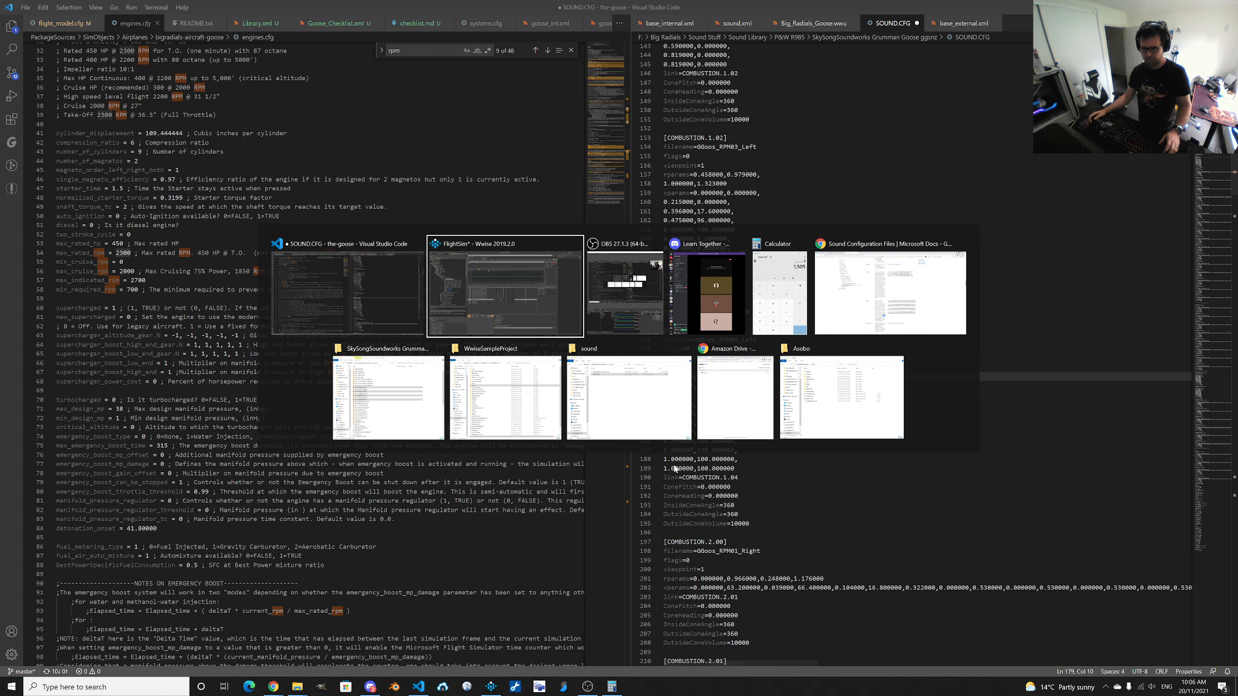
pyautogui.click(905, 296)
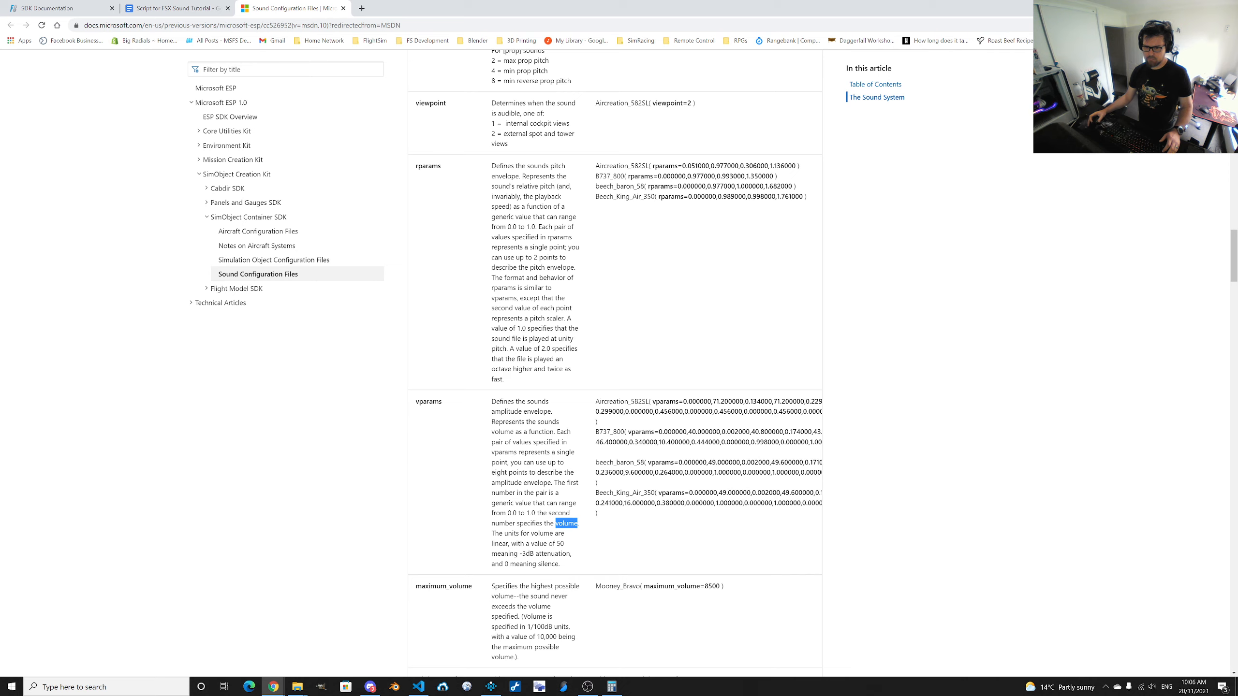
pyautogui.moveTo(497, 318); pyautogui.dragTo(566, 361)
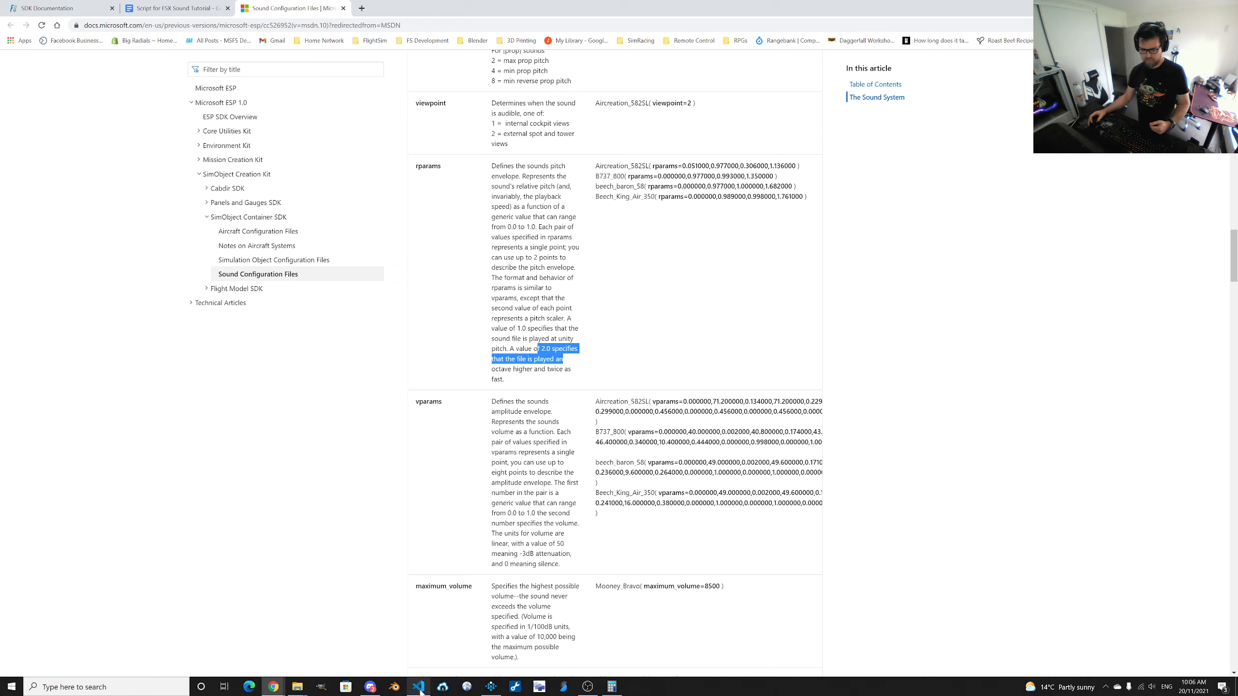
# Switch back to Wwise and add two zero-pitch points to the GGoos_RPM01_Left Voice Pitch curve, at about 500 and 1717 RPM.
pyautogui.click(497, 689)
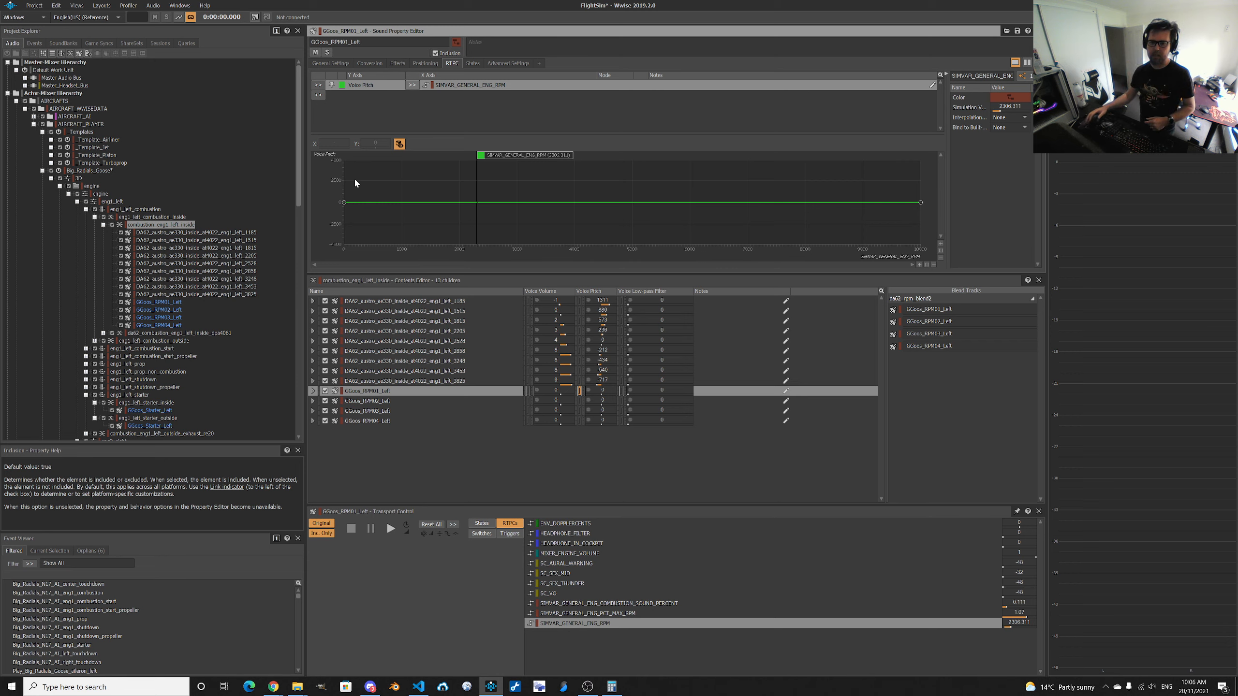
pyautogui.doubleClick(374, 203)
pyautogui.doubleClick(443, 202)
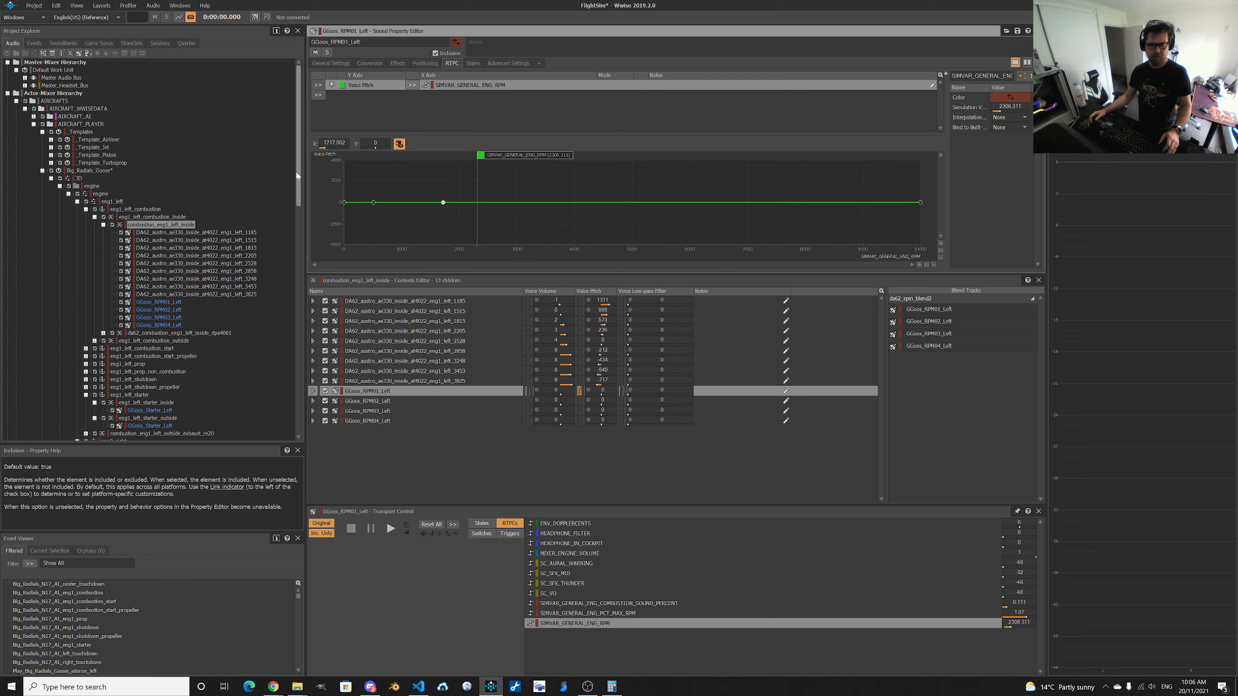
# Cut the Voice Pitch RTPC from GGoos_RPM01_Left and paste it back into the same sound's RTPC list.
pyautogui.rightClick(480, 83)
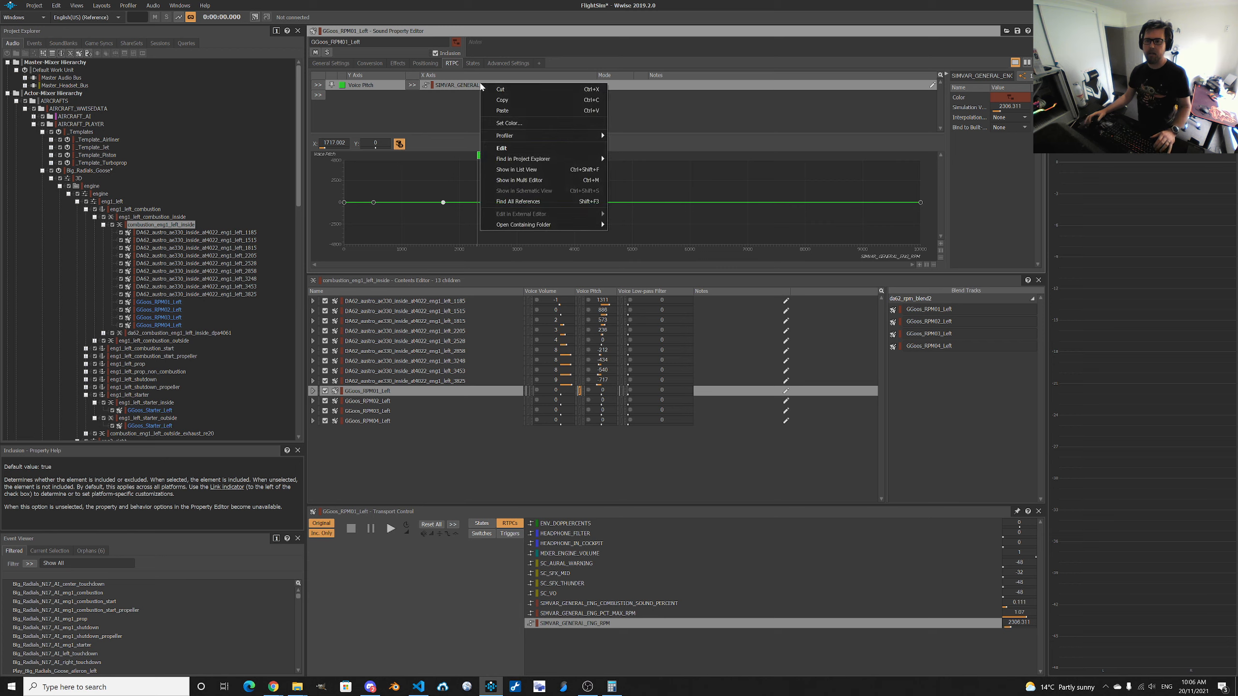
pyautogui.click(500, 93)
pyautogui.click(143, 226)
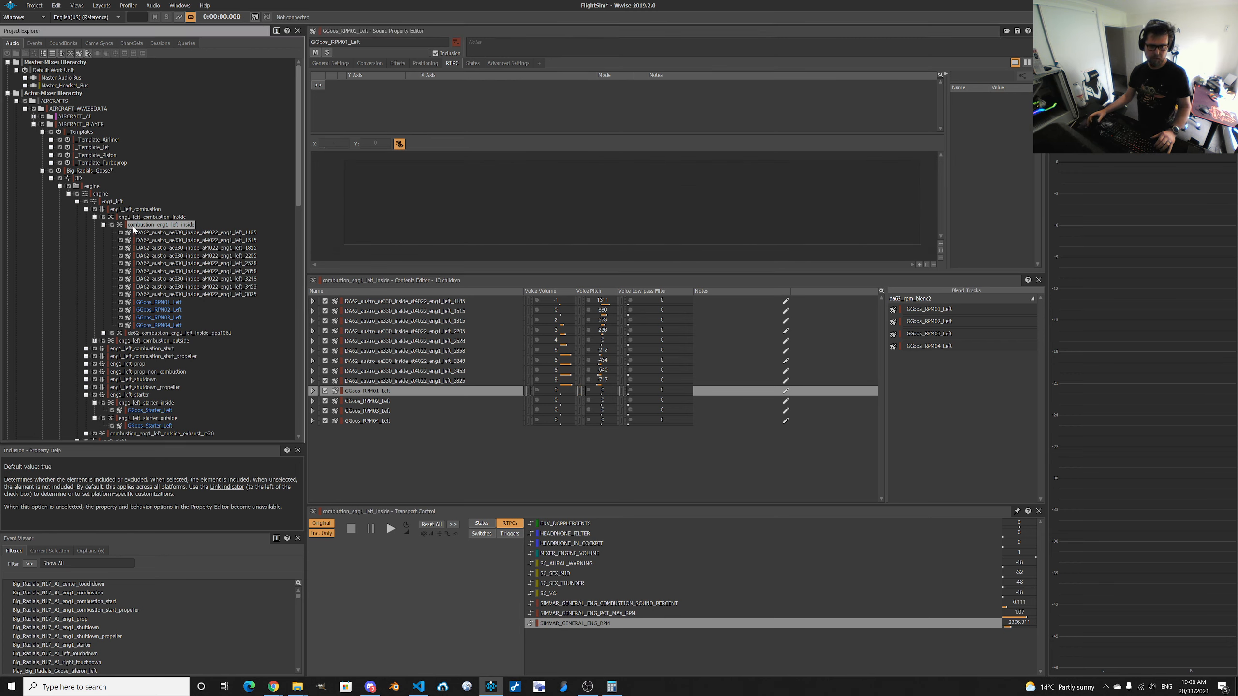
pyautogui.click(173, 304)
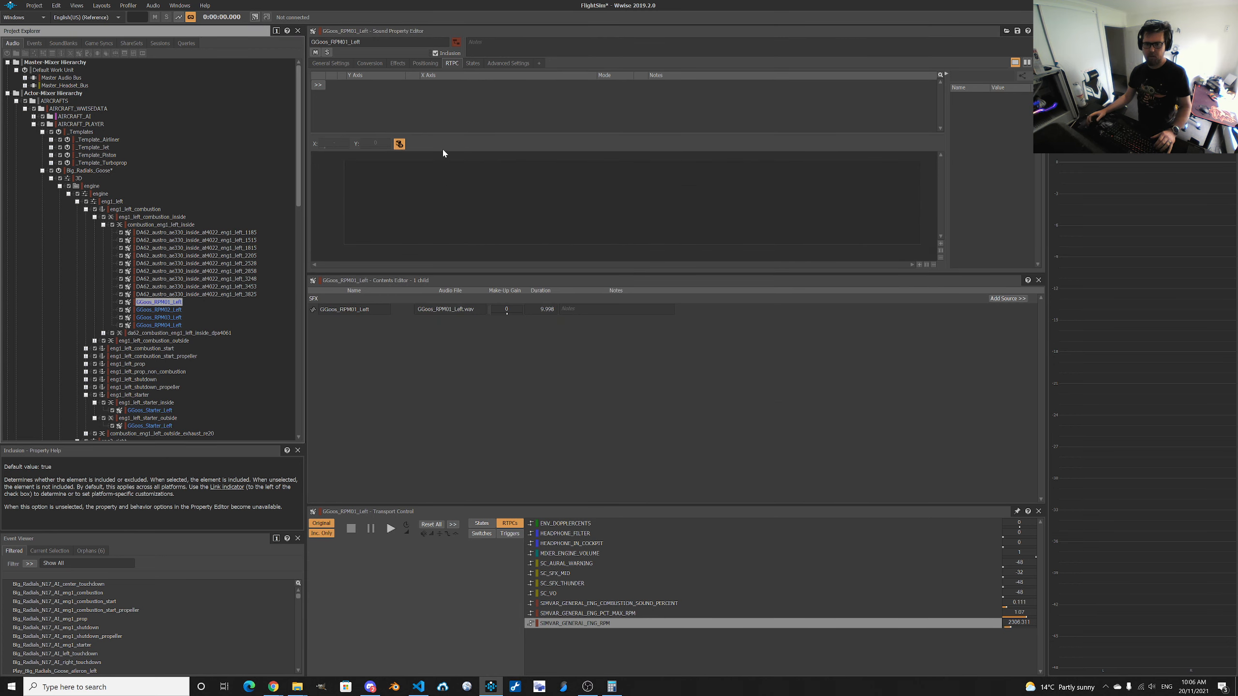
pyautogui.rightClick(483, 102)
pyautogui.click(504, 127)
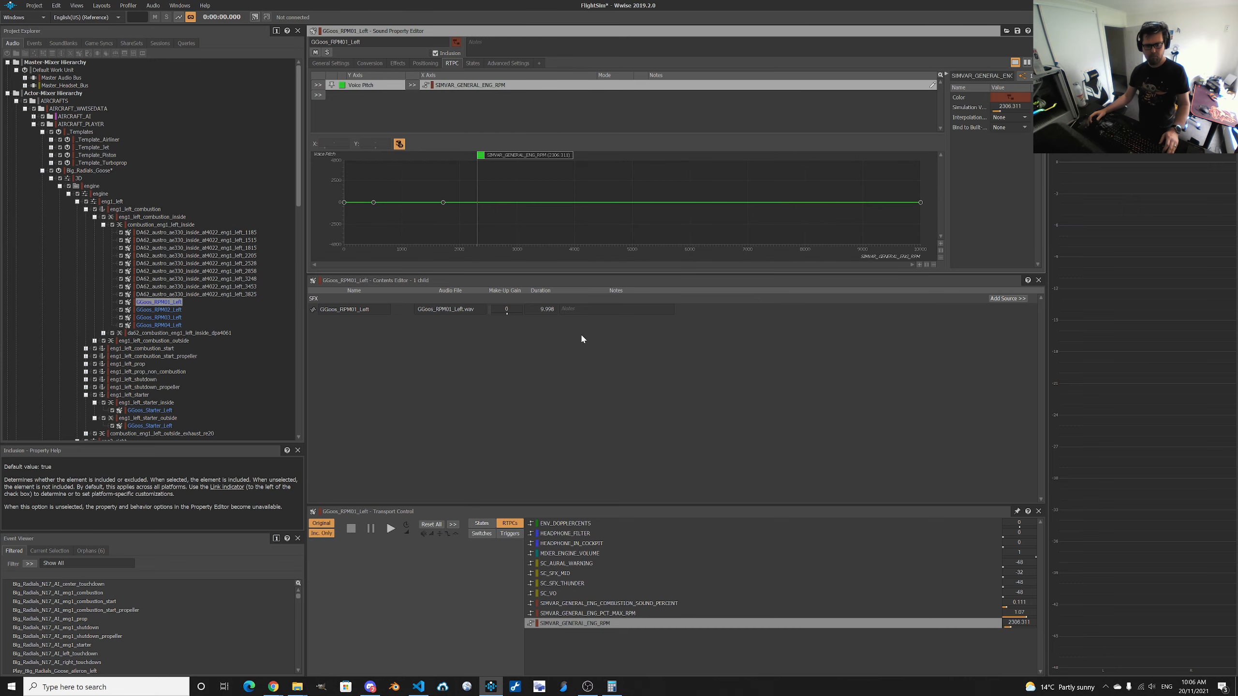
# Switch to SOUND.CFG in Visual Studio Code and check the first rparams pair of COMBUSTION.1.01.
pyautogui.hotkey('alt', 'Tab')
pyautogui.press('Tab')
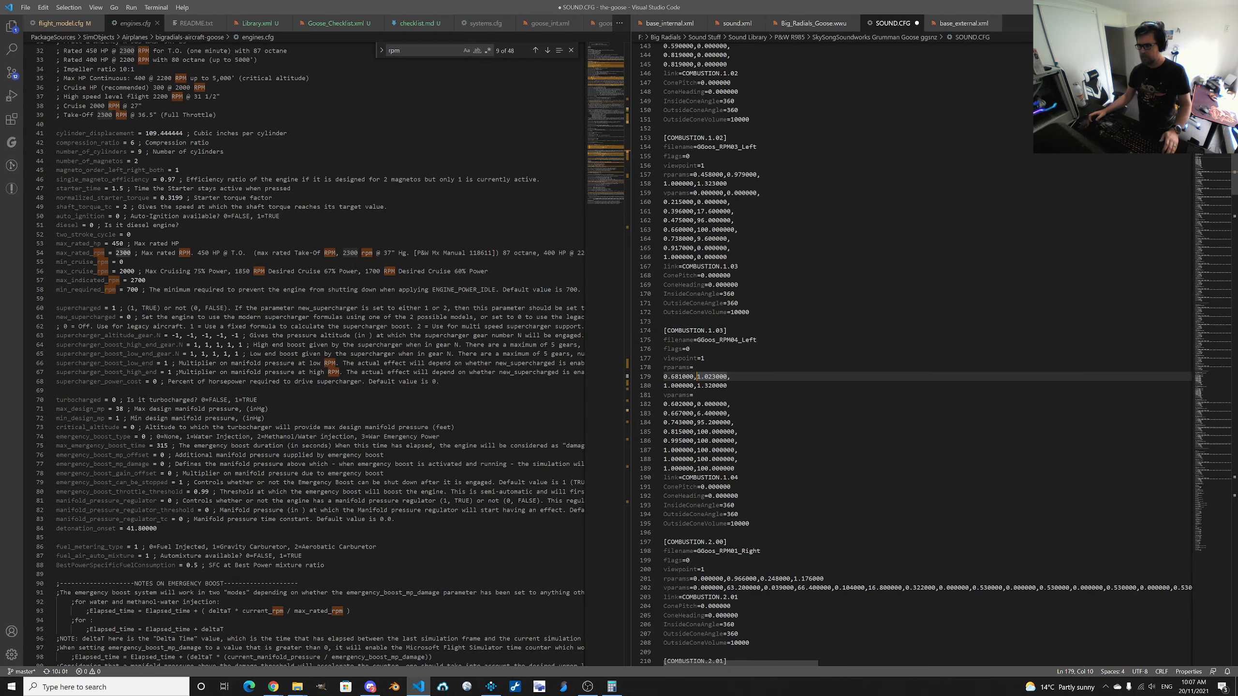
pyautogui.scroll(1, 917, 354)
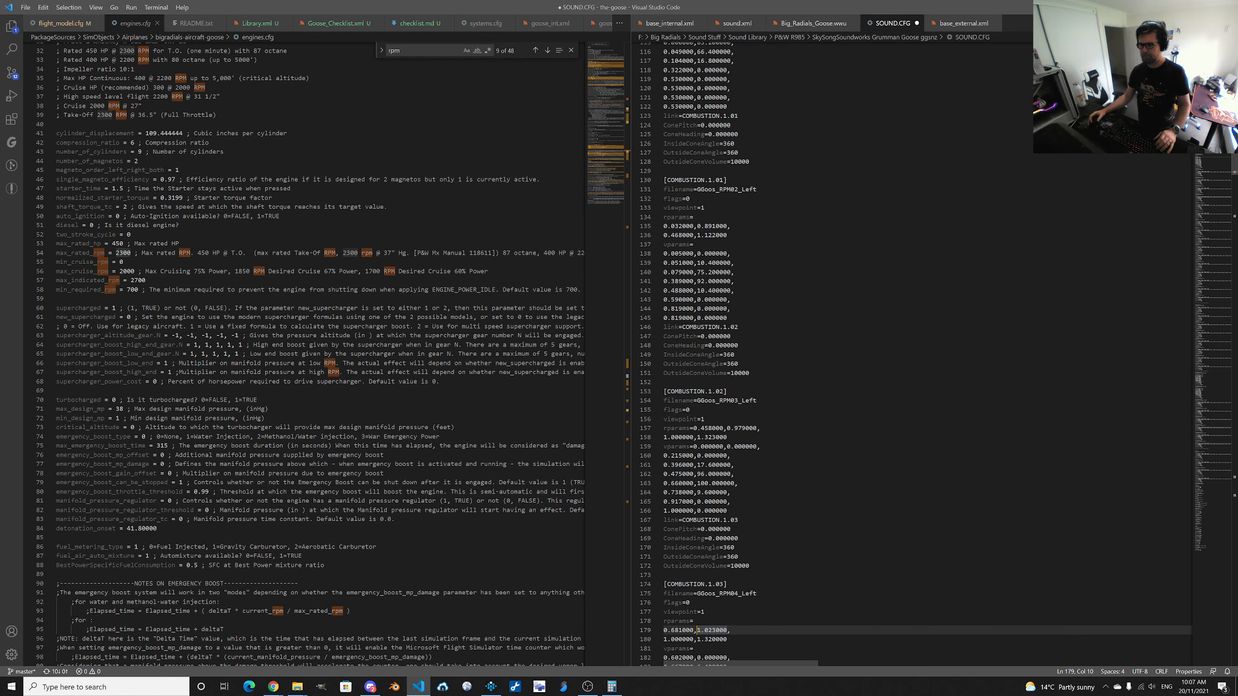
pyautogui.doubleClick(682, 226)
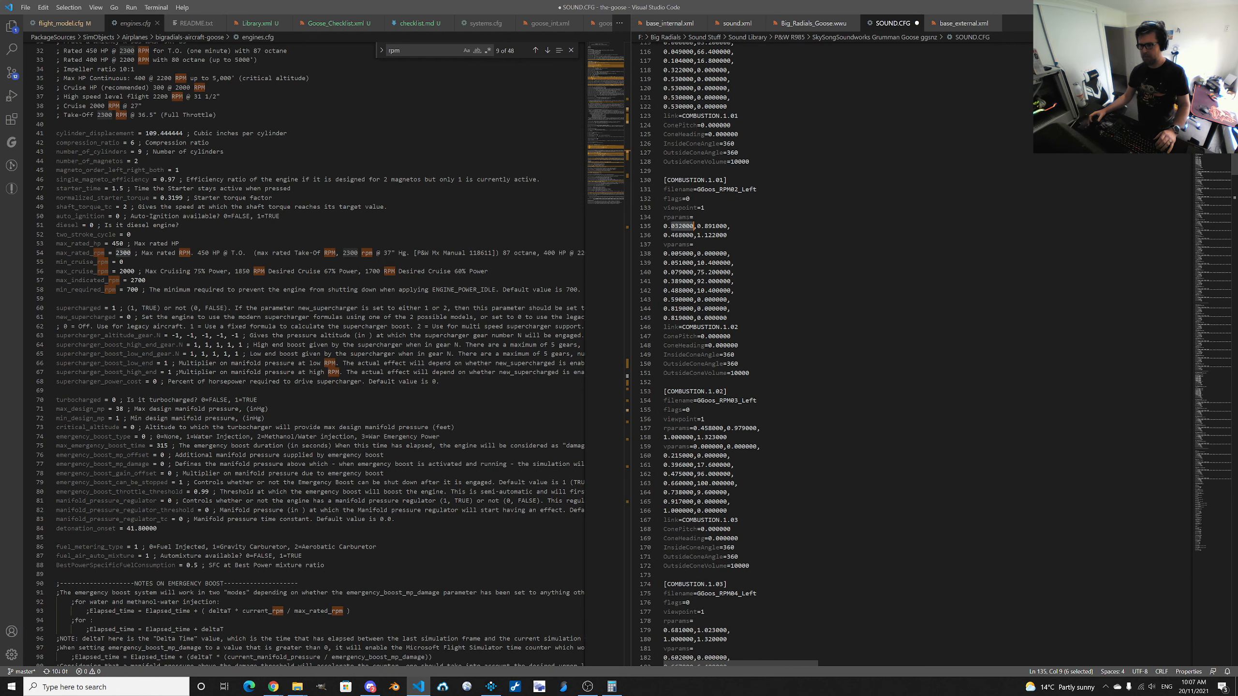
pyautogui.moveTo(705, 226); pyautogui.dragTo(717, 227)
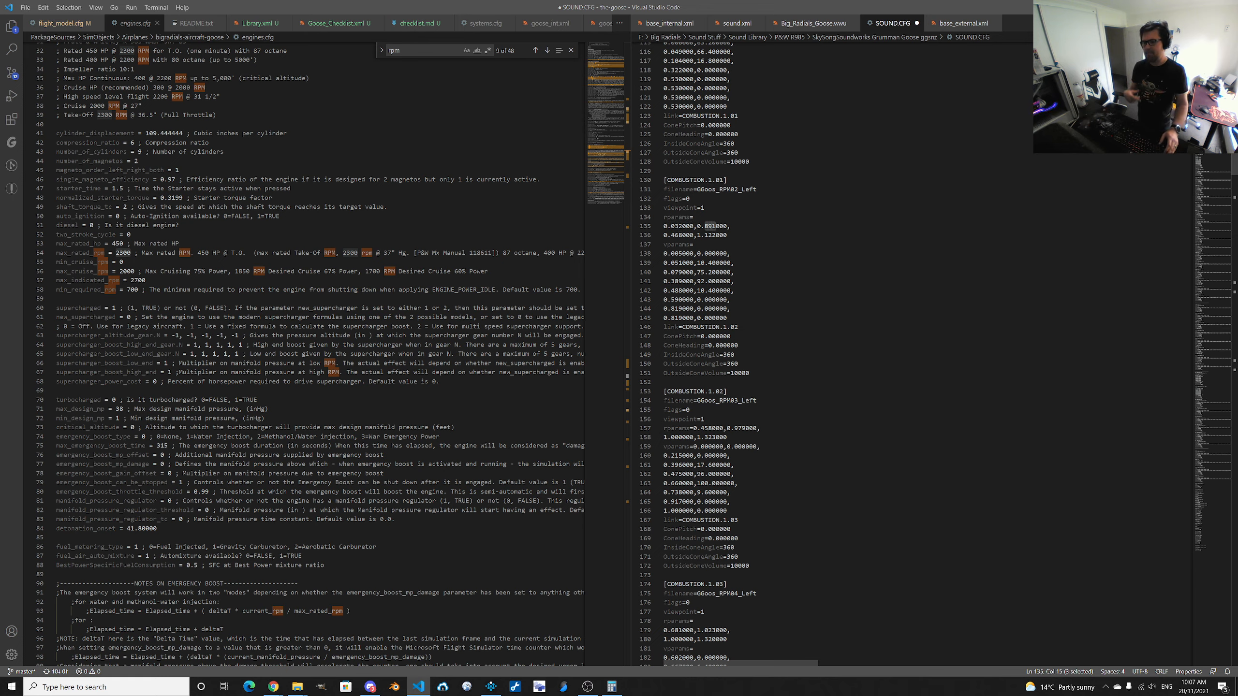
# Switch back to Wwise, lower the Voice Pitch curve's 0 RPM point to about -470, and delete the point near 509 RPM.
pyautogui.hotkey('alt', 'Tab')
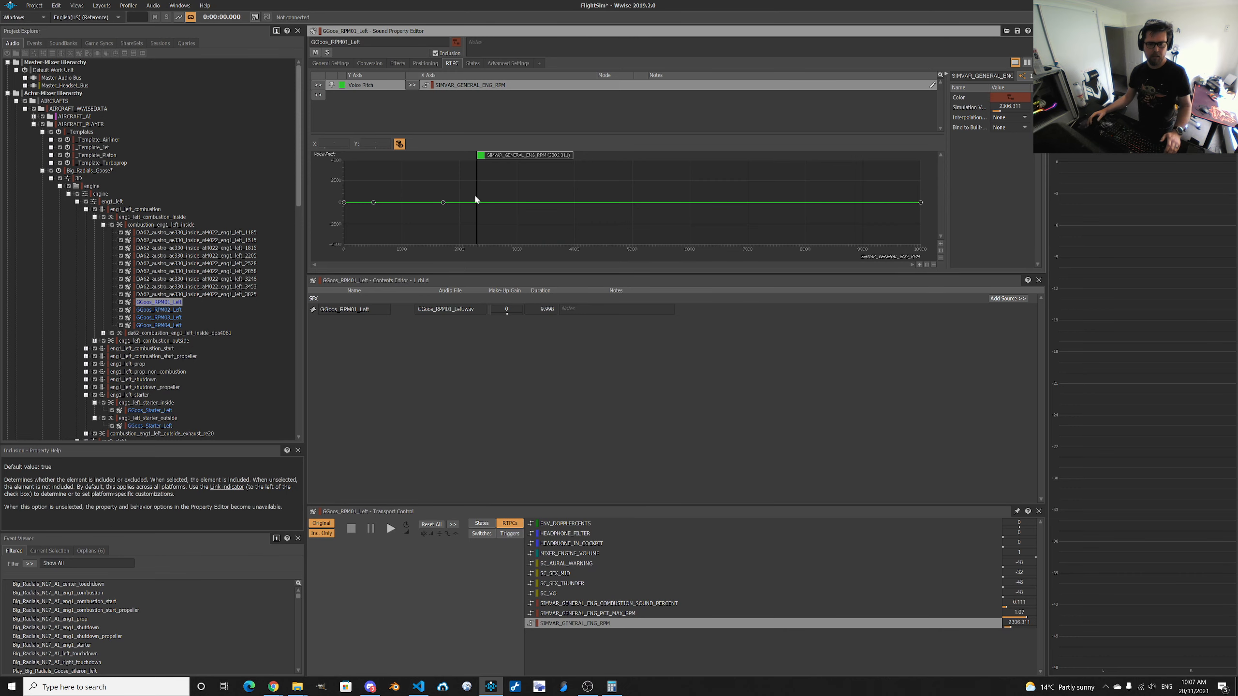
pyautogui.click(344, 203)
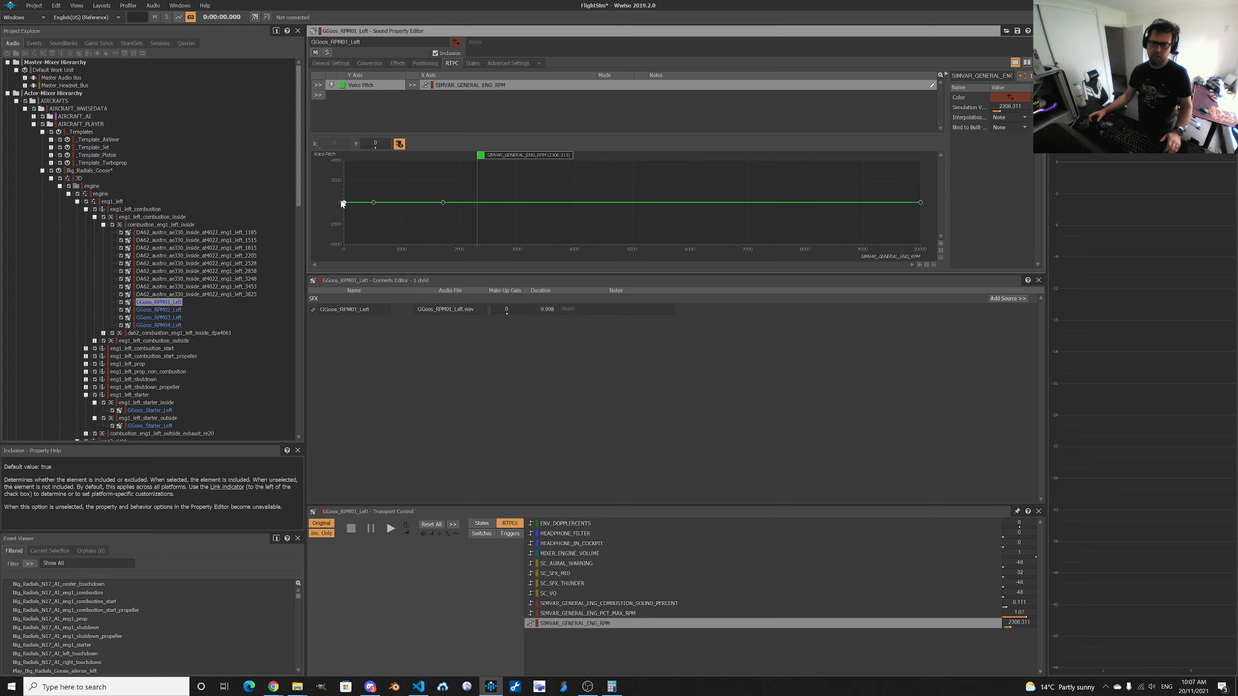
pyautogui.moveTo(345, 206); pyautogui.dragTo(345, 210)
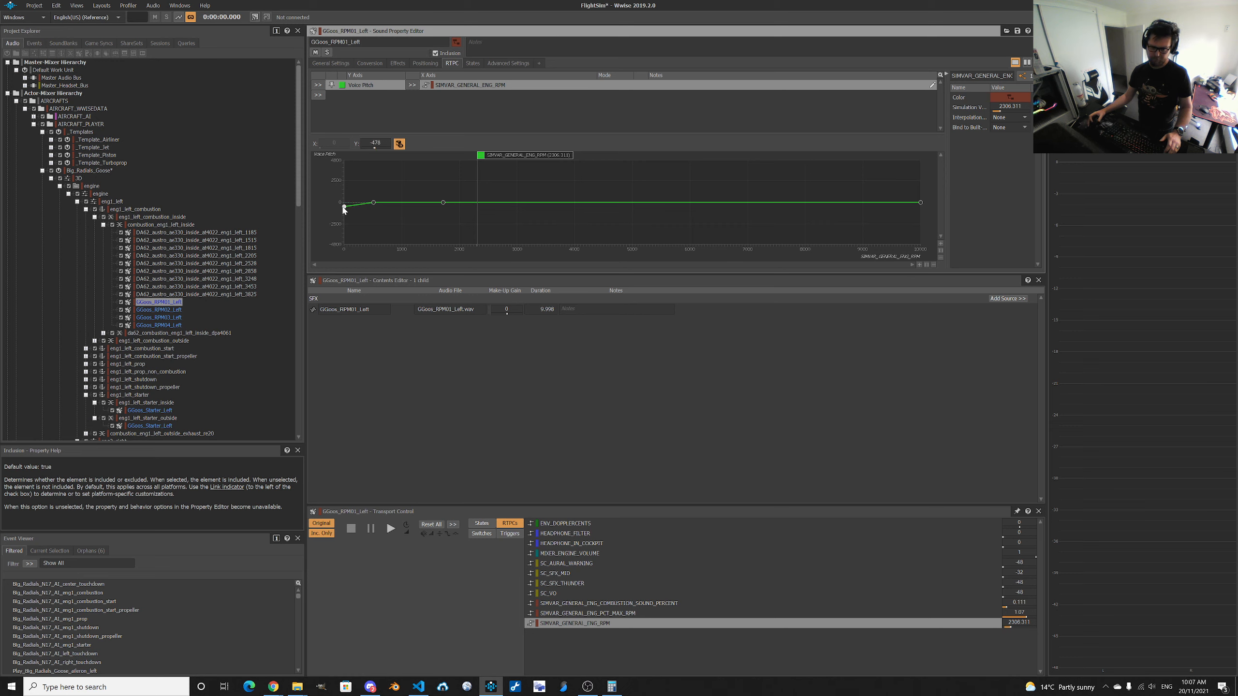
pyautogui.click(373, 202)
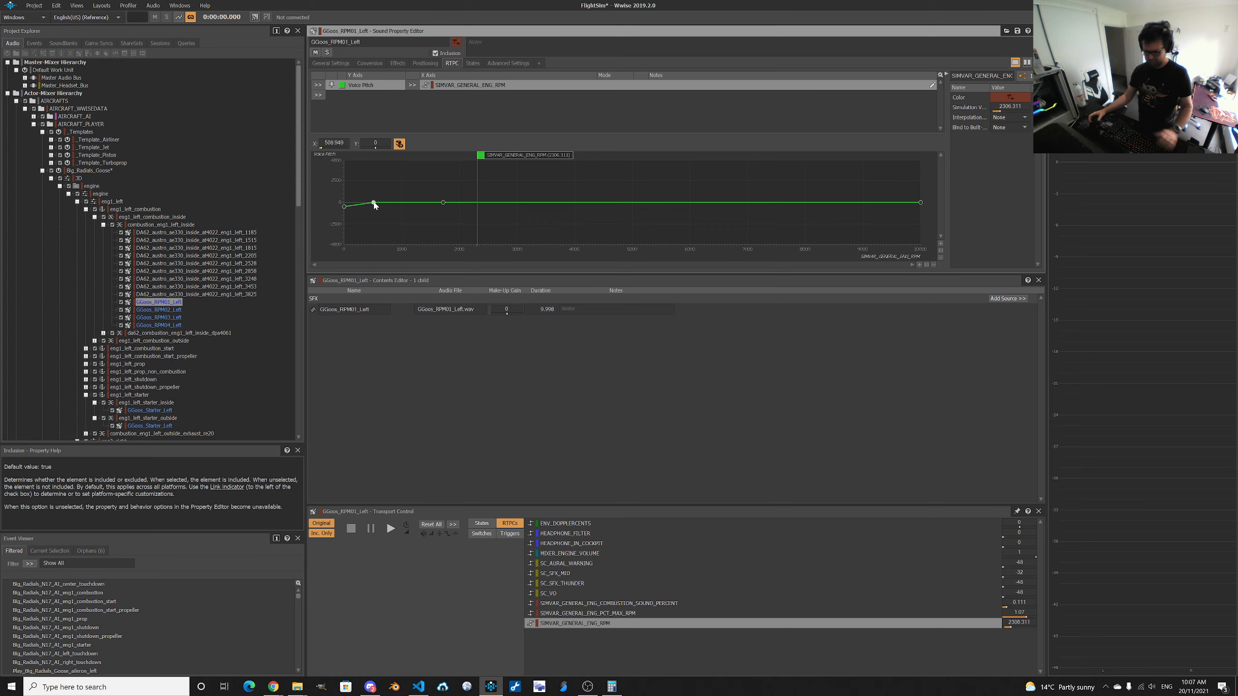
pyautogui.press('Delete')
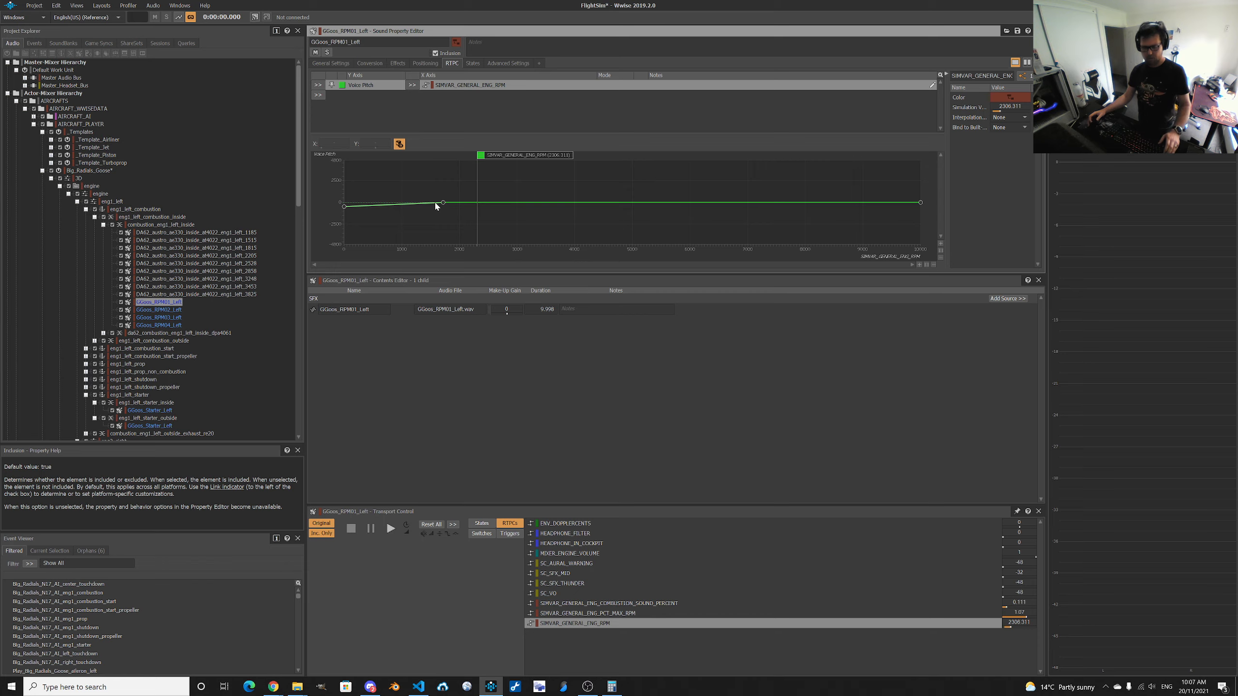
# Look up the second rparams entry of COMBUSTION.1.01 in SOUND.CFG and calculate 2500 × 0.468 in Calculator.
pyautogui.hotkey('alt', 'Tab')
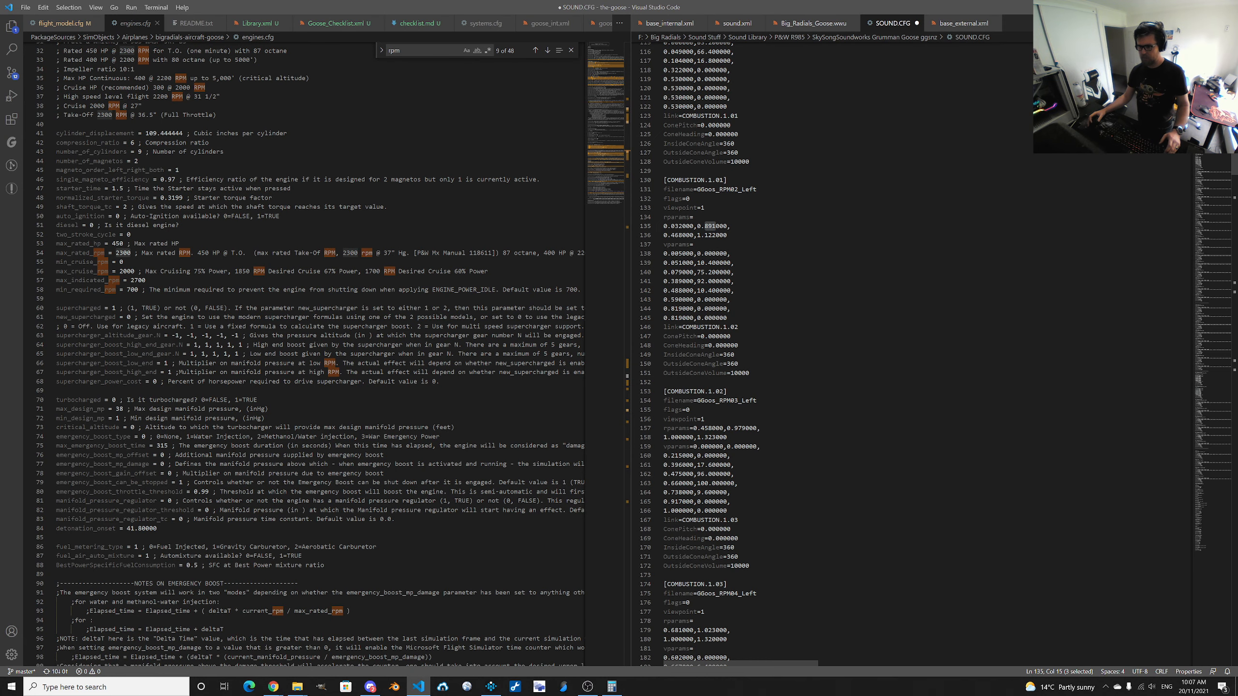
pyautogui.doubleClick(682, 235)
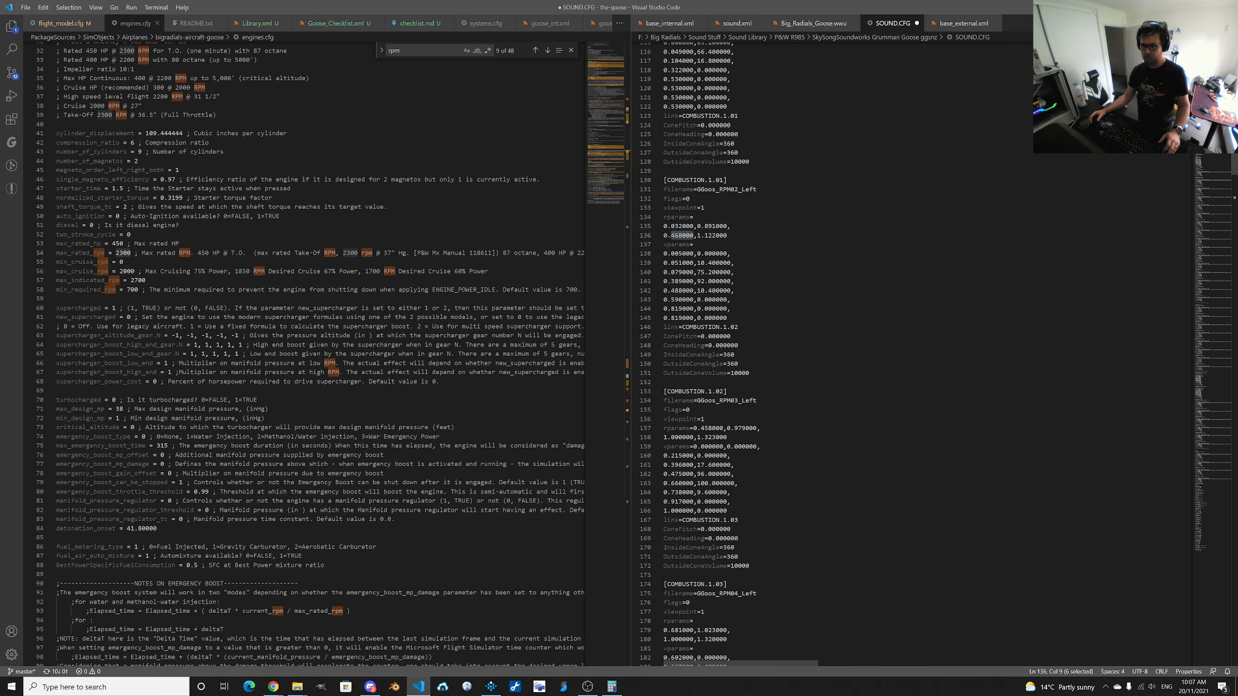
pyautogui.press('Left')
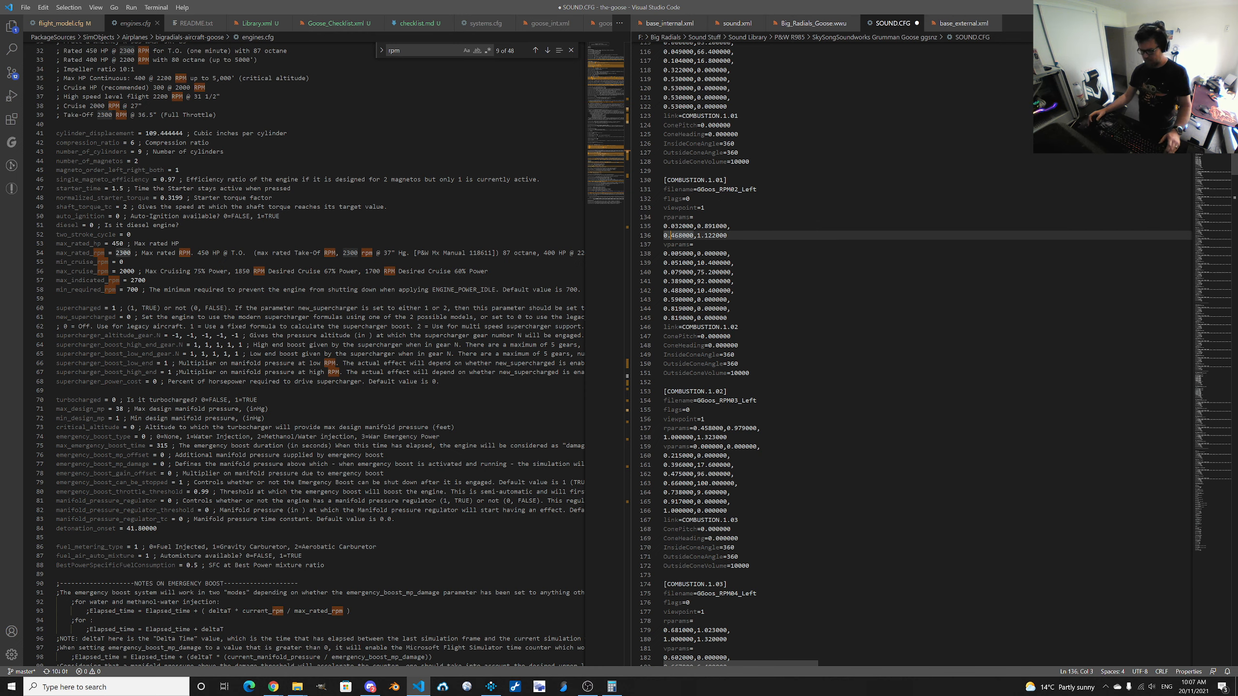
pyautogui.hotkey('alt', 'Tab')
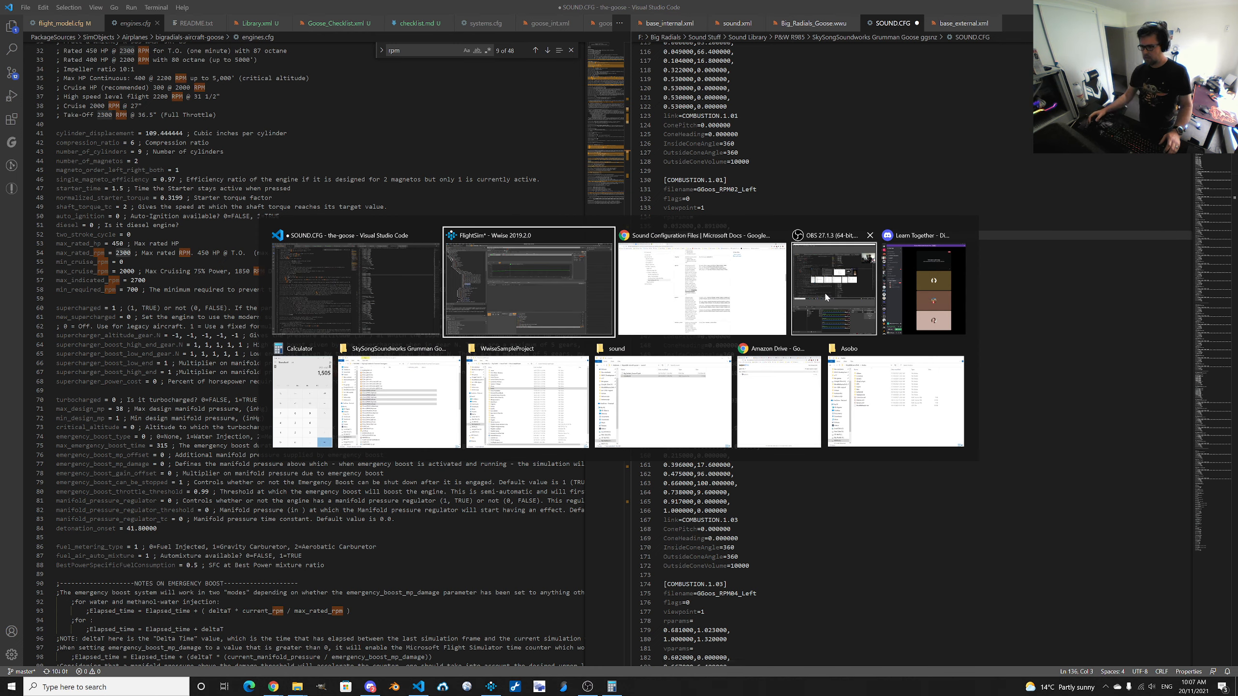
pyautogui.click(302, 397)
pyautogui.write('2')
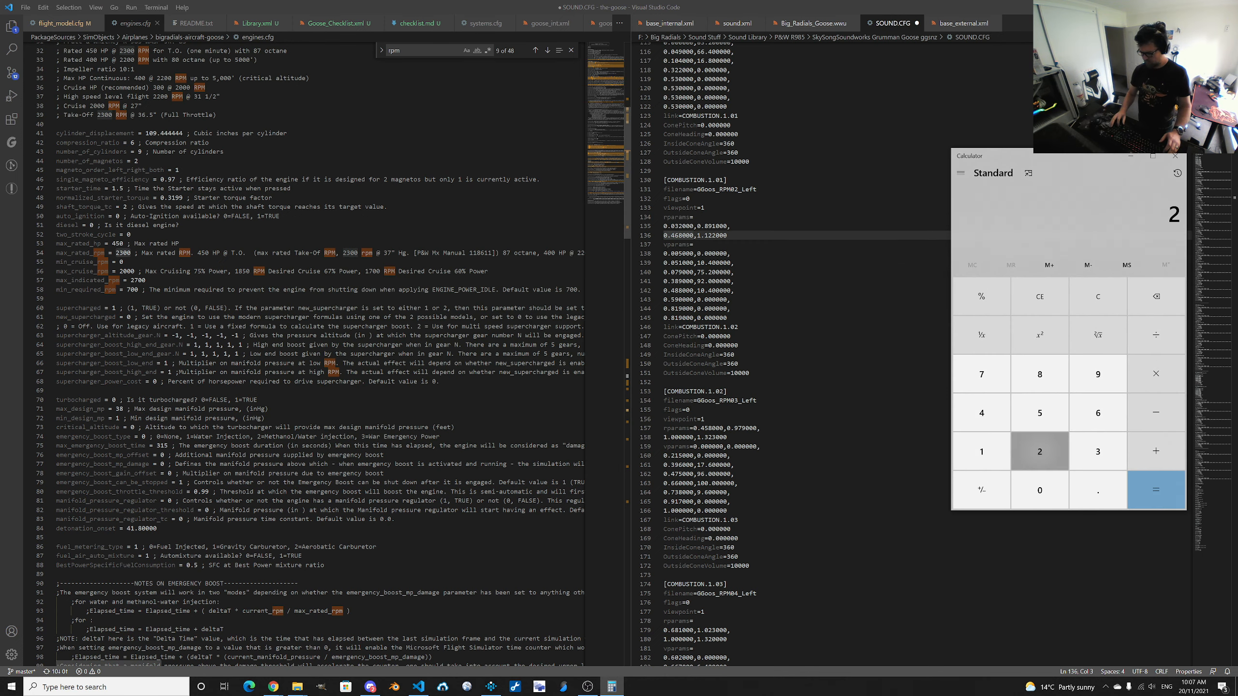
pyautogui.write('500')
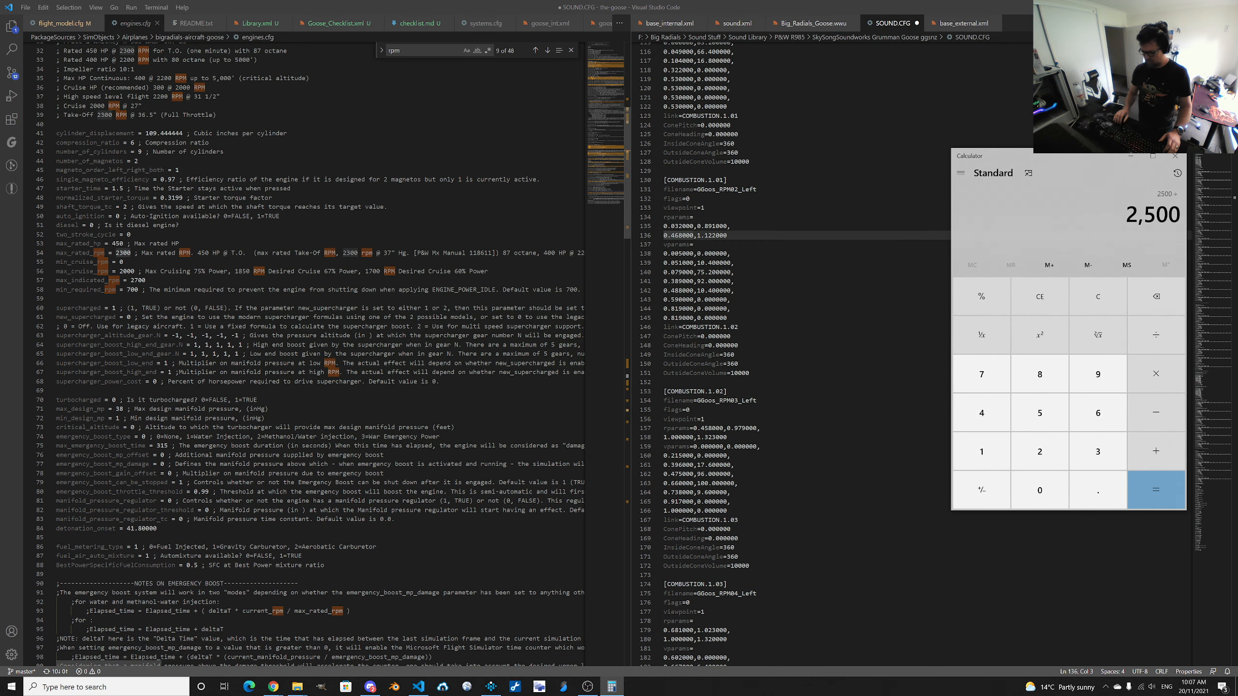
pyautogui.write('/.')
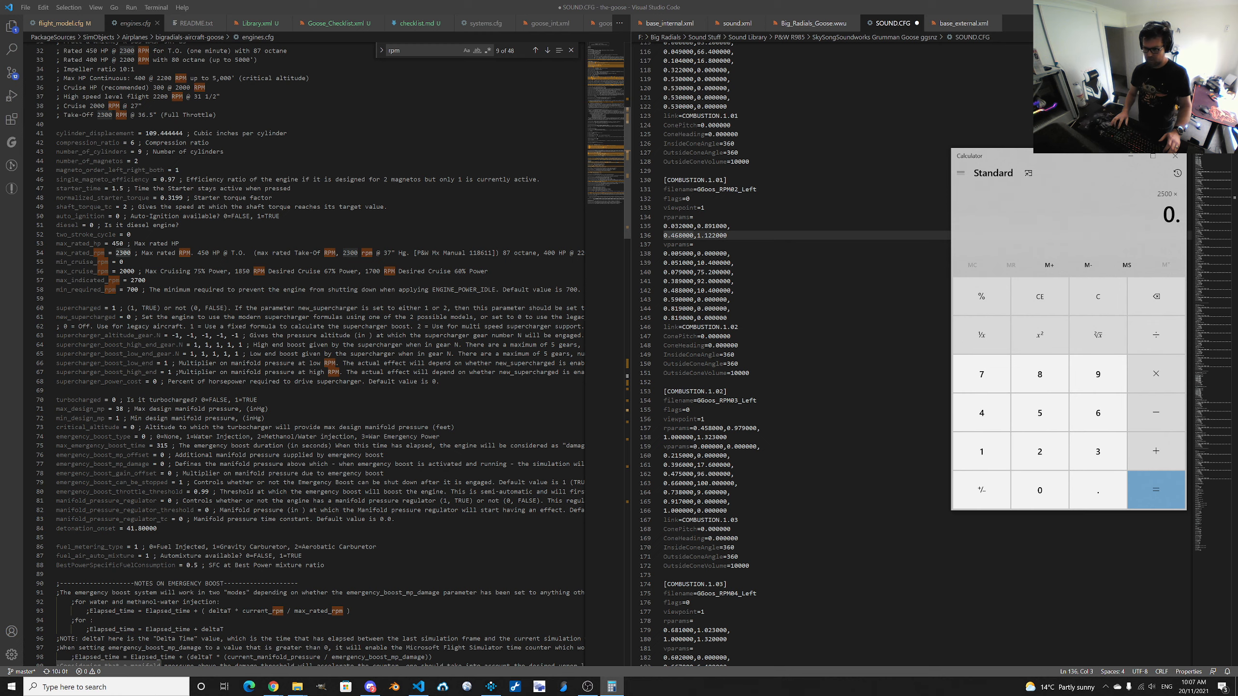
pyautogui.write('468')
pyautogui.press('Return')
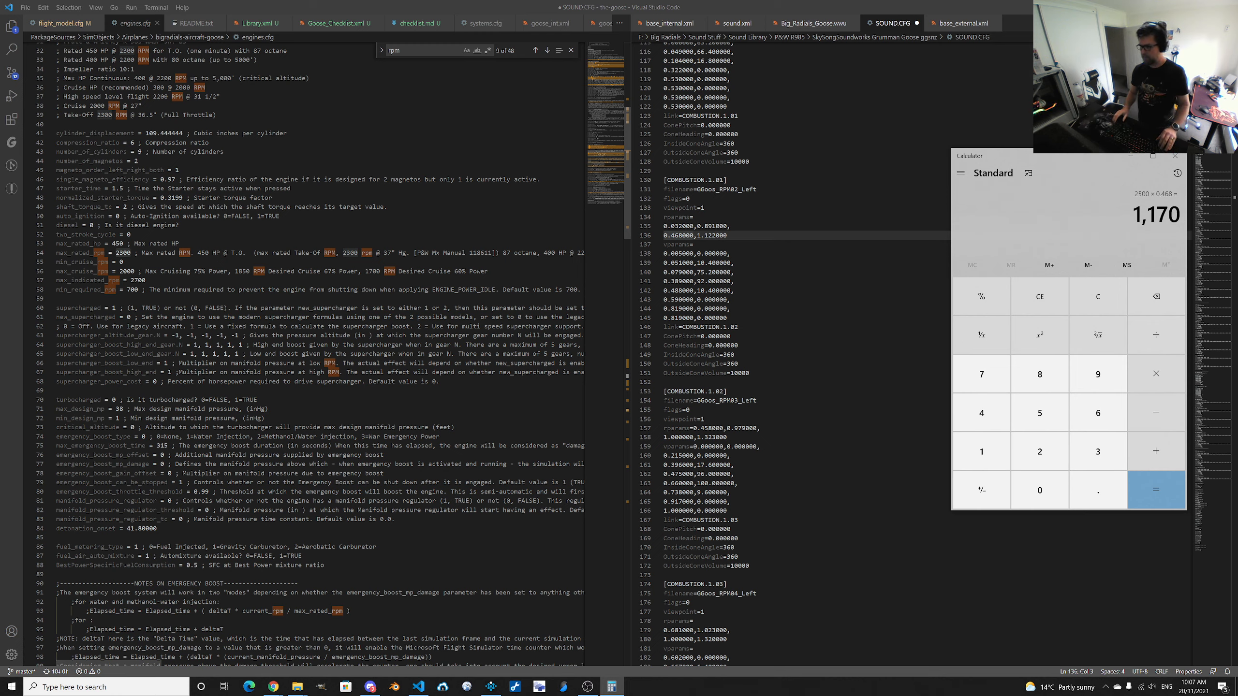
# Switch back to Wwise and set the X value of the Voice Pitch curve point near 1717 RPM to 1170.
pyautogui.hotkey('alt', 'Tab')
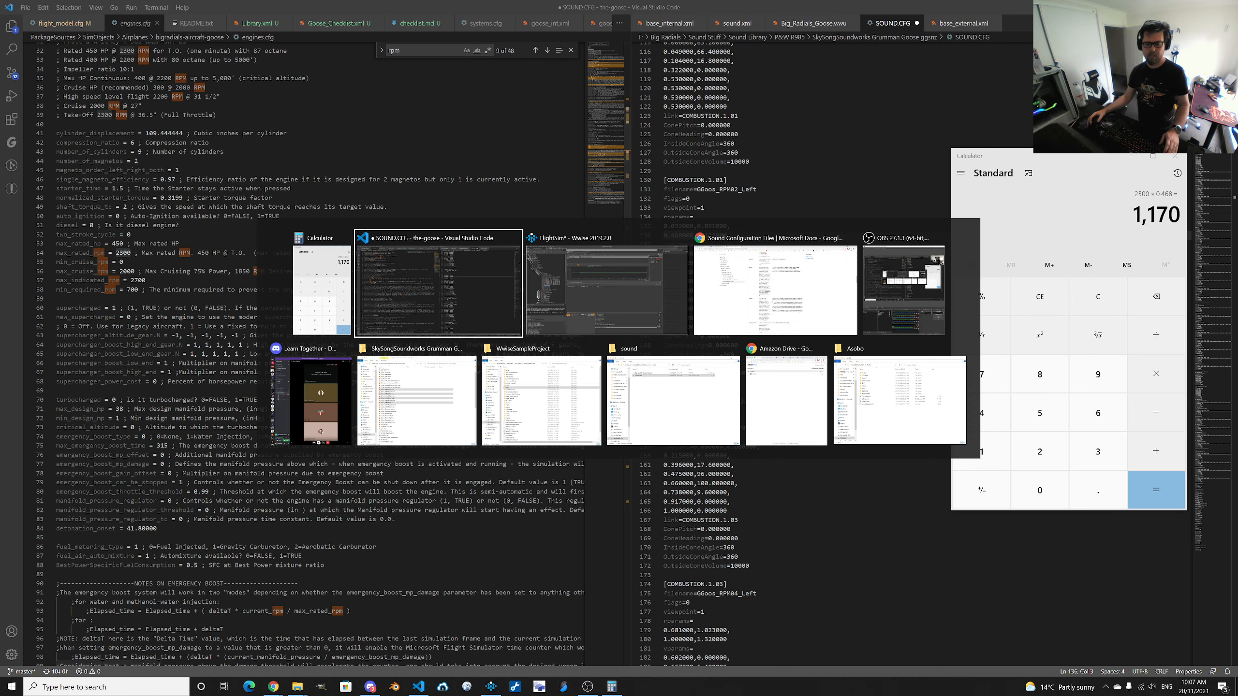
pyautogui.click(625, 275)
pyautogui.hotkey('alt', 'Tab')
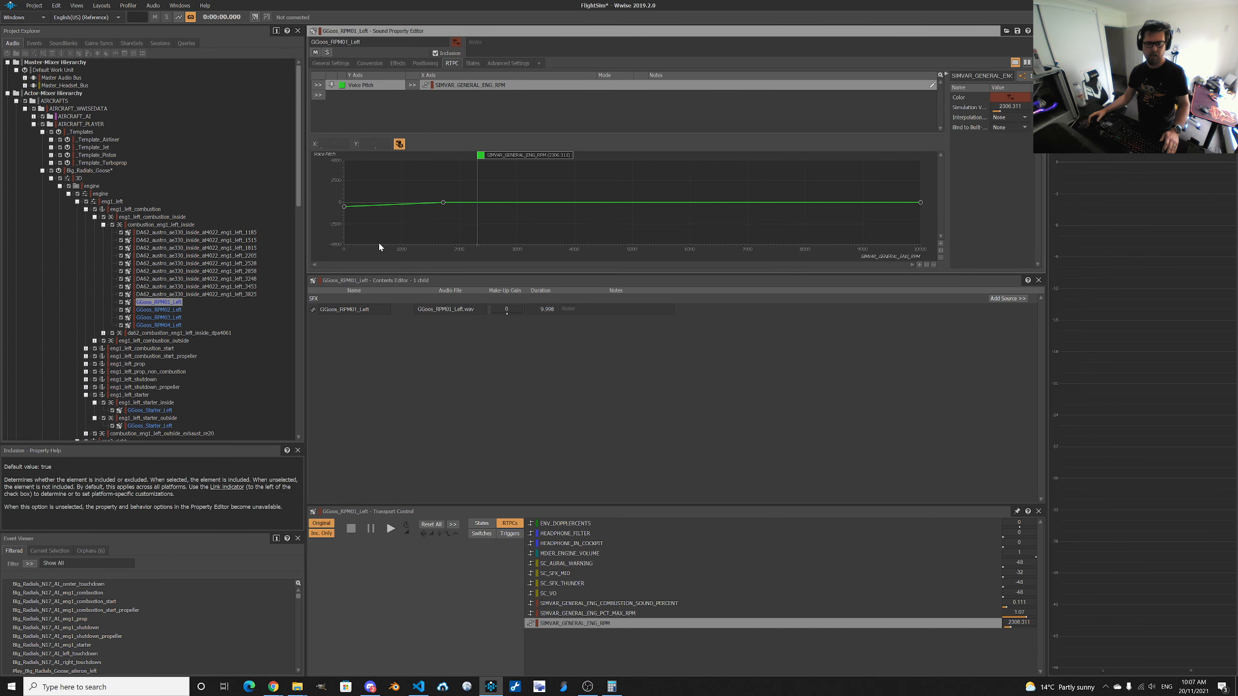
pyautogui.click(443, 202)
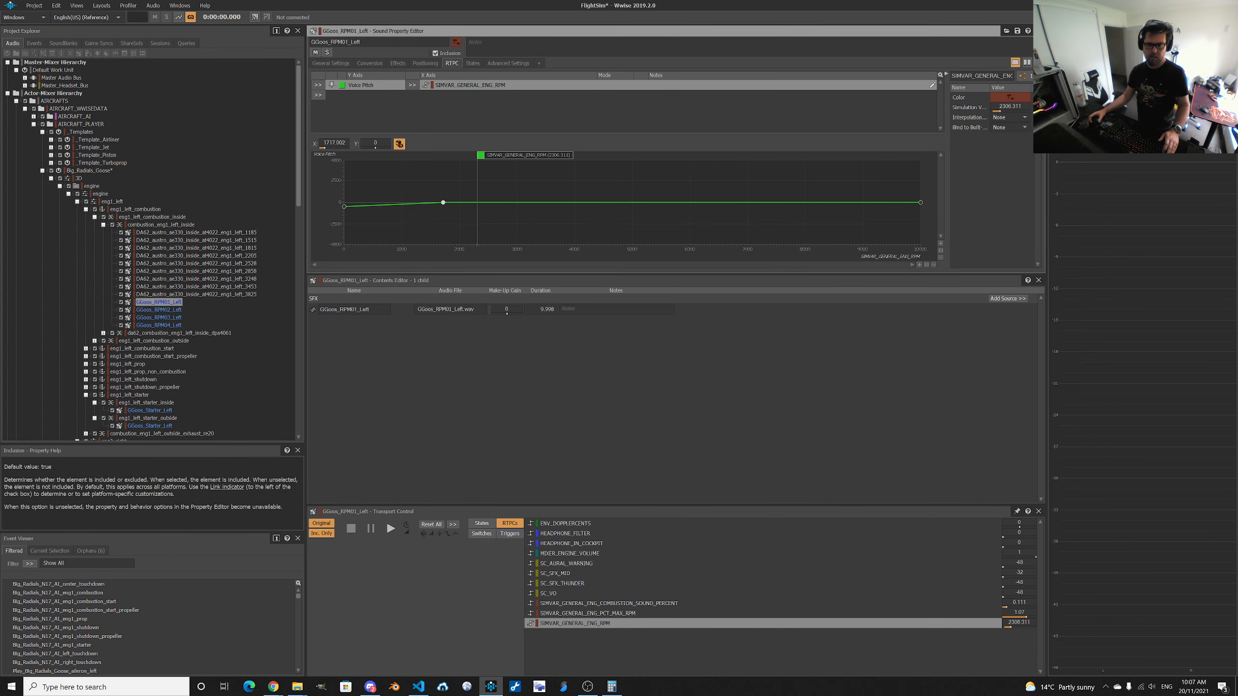
pyautogui.doubleClick(334, 142)
pyautogui.write('1170')
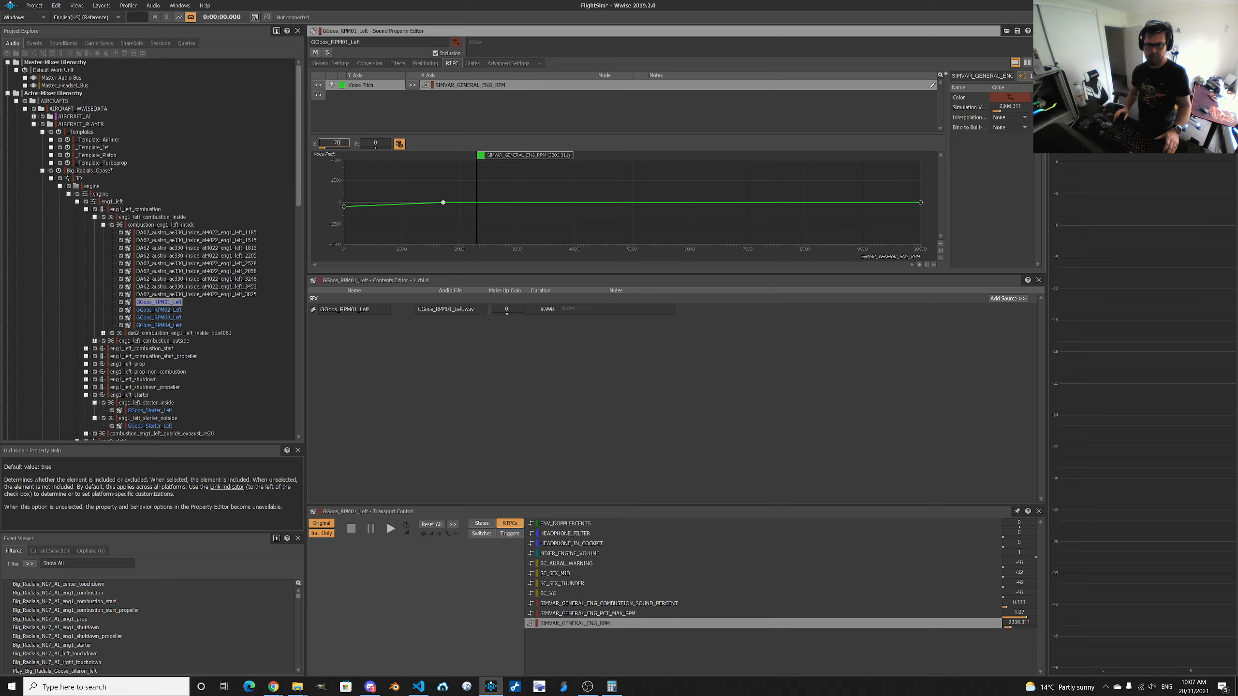
pyautogui.press('Return')
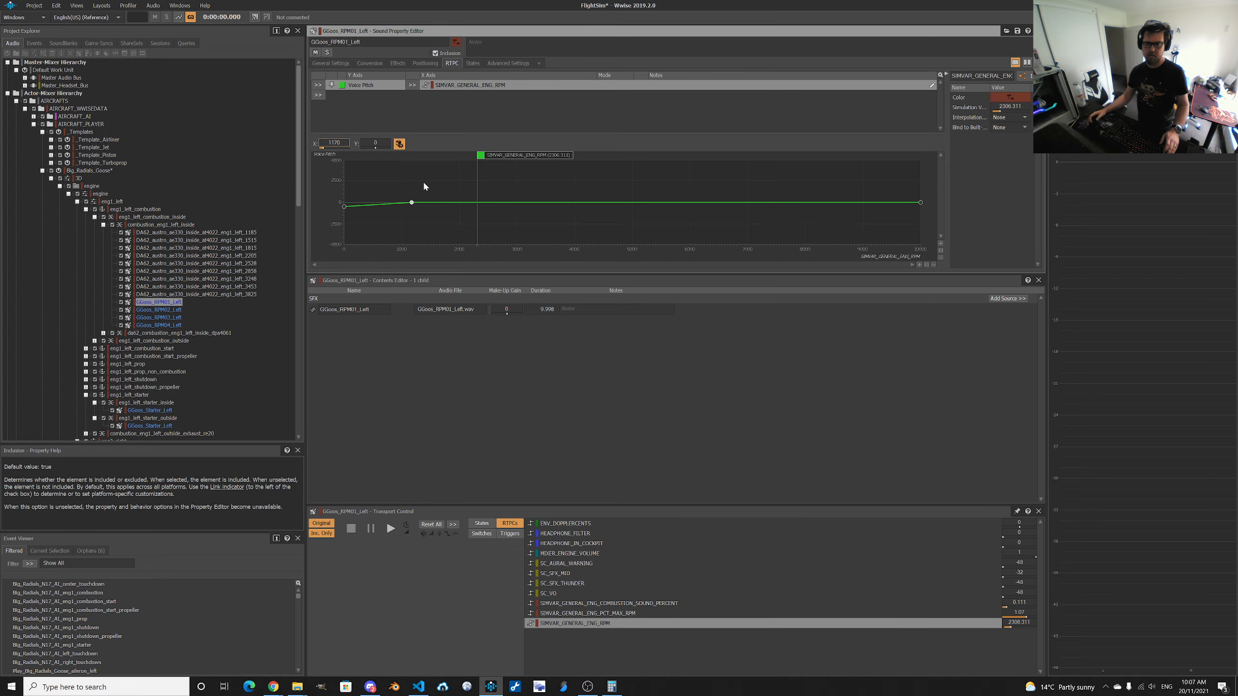
# Recheck the COMBUSTION.1.01 rparams in SOUND.CFG, and in Wwise raise the 1170 RPM pitch point to about 514.
pyautogui.hotkey('alt', 'Tab')
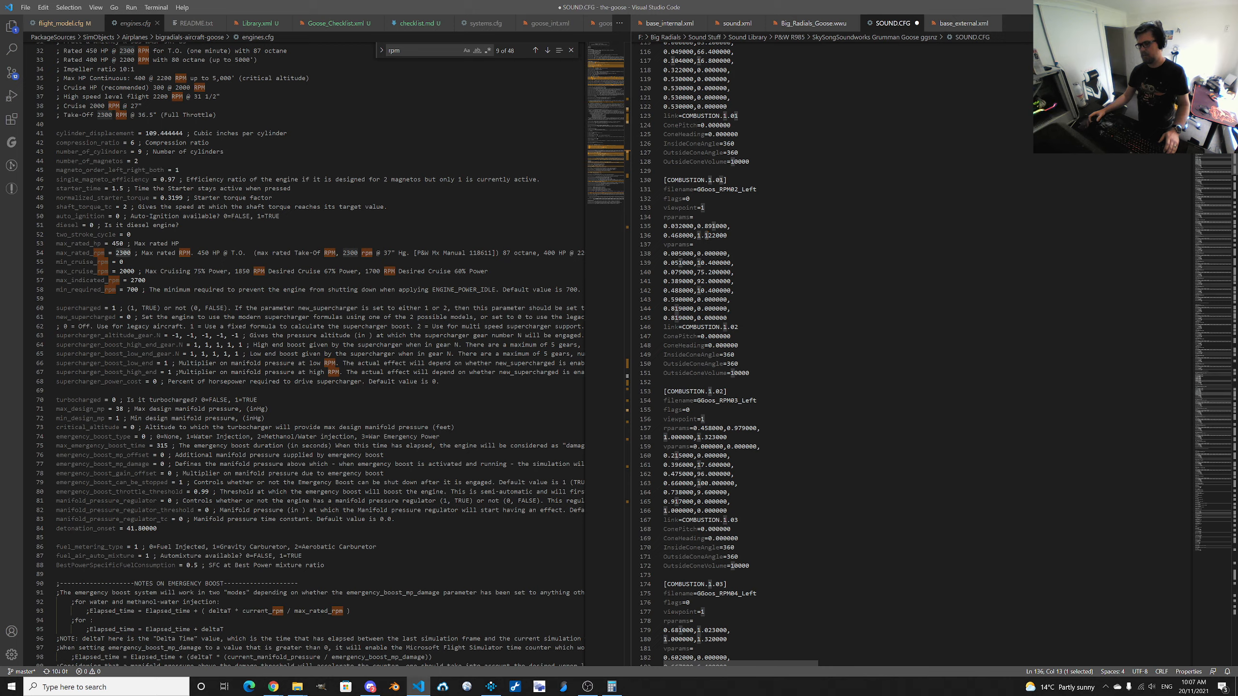
pyautogui.hotkey('alt', 'Tab')
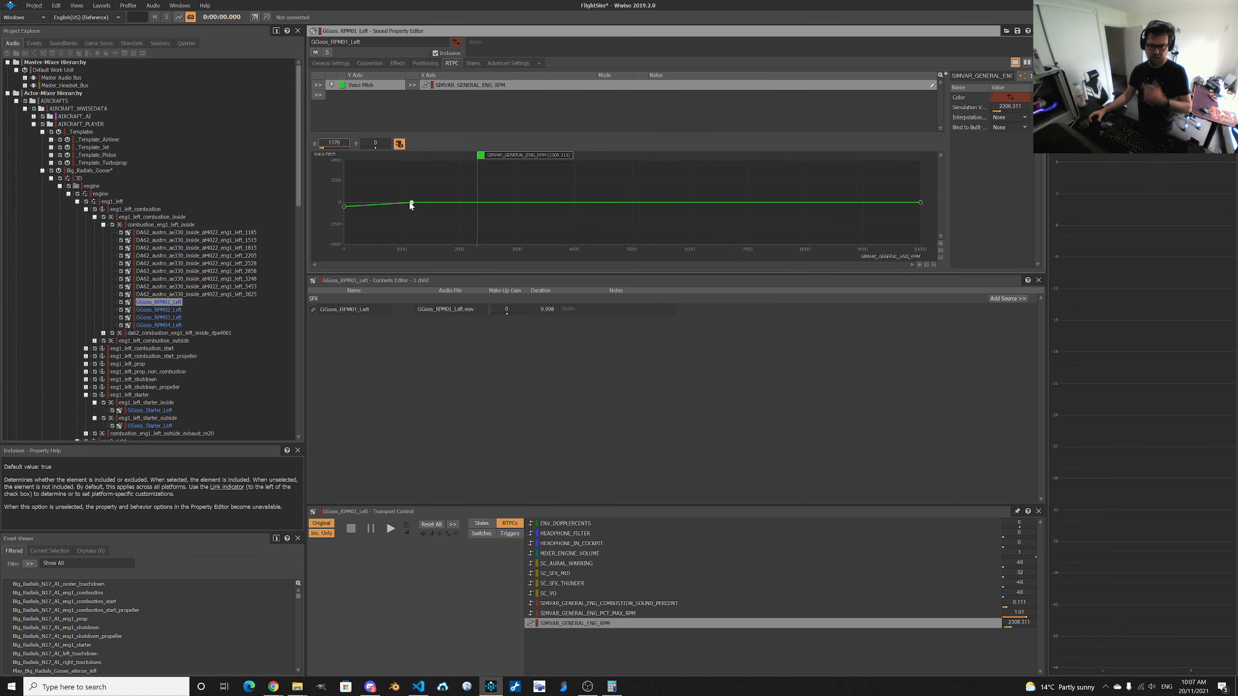
pyautogui.moveTo(412, 203); pyautogui.dragTo(413, 201)
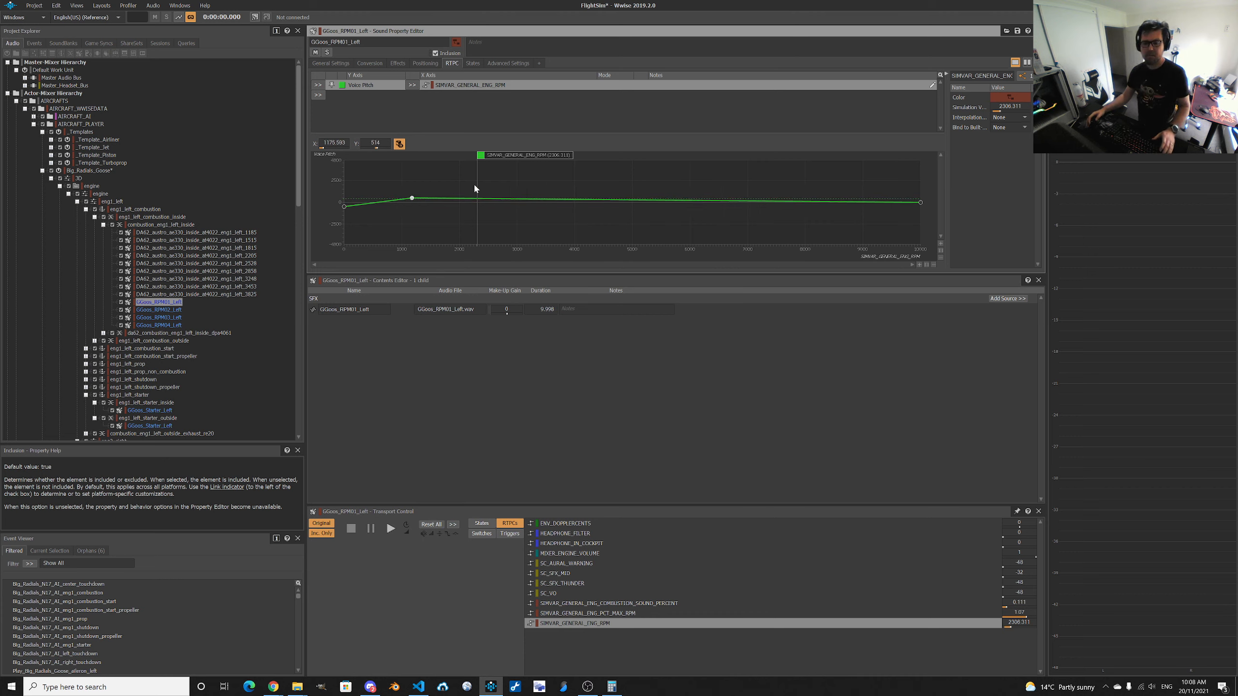
# Audition GGoos_RPM01_Left while lowering the simulated SIMVAR_GENERAL_ENG_RPM value to about 660 and on down to 0.
pyautogui.moveTo(495, 156)
pyautogui.mouseDown()
pyautogui.moveTo(361, 157)
pyautogui.moveTo(399, 166)
pyautogui.mouseUp()
pyautogui.press('space')
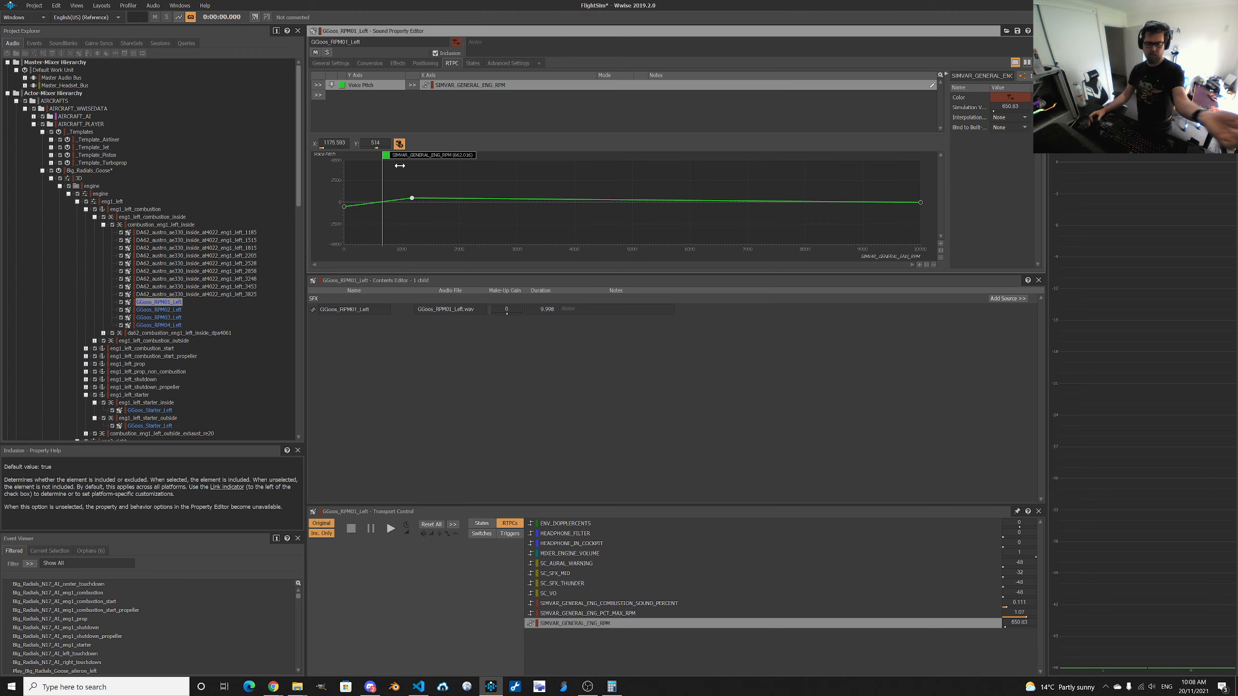
pyautogui.moveTo(399, 166)
pyautogui.mouseDown()
pyautogui.moveTo(356, 168)
pyautogui.moveTo(368, 155)
pyautogui.moveTo(345, 156)
pyautogui.mouseUp()
pyautogui.press('space')
pyautogui.press('space')
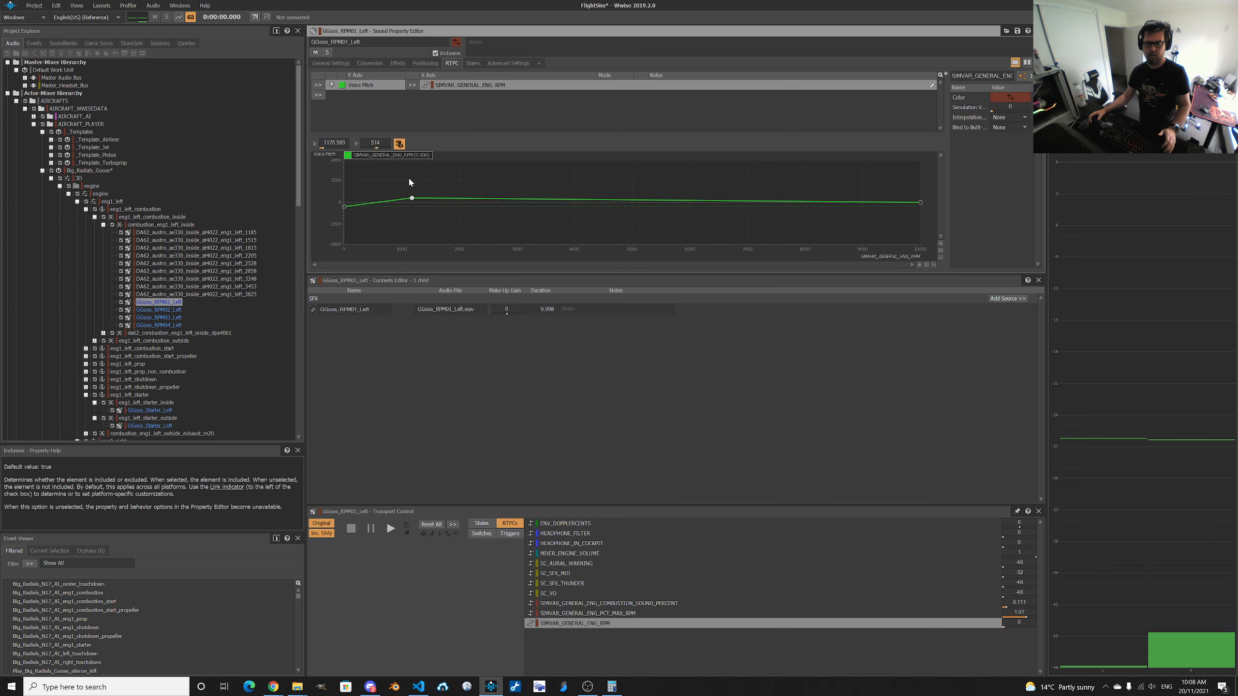
# Copy the Voice Pitch RTPC from GGoos_RPM01_Left and paste it into the RTPC list of GGoos_RPM02_Left.
pyautogui.rightClick(493, 84)
pyautogui.click(510, 101)
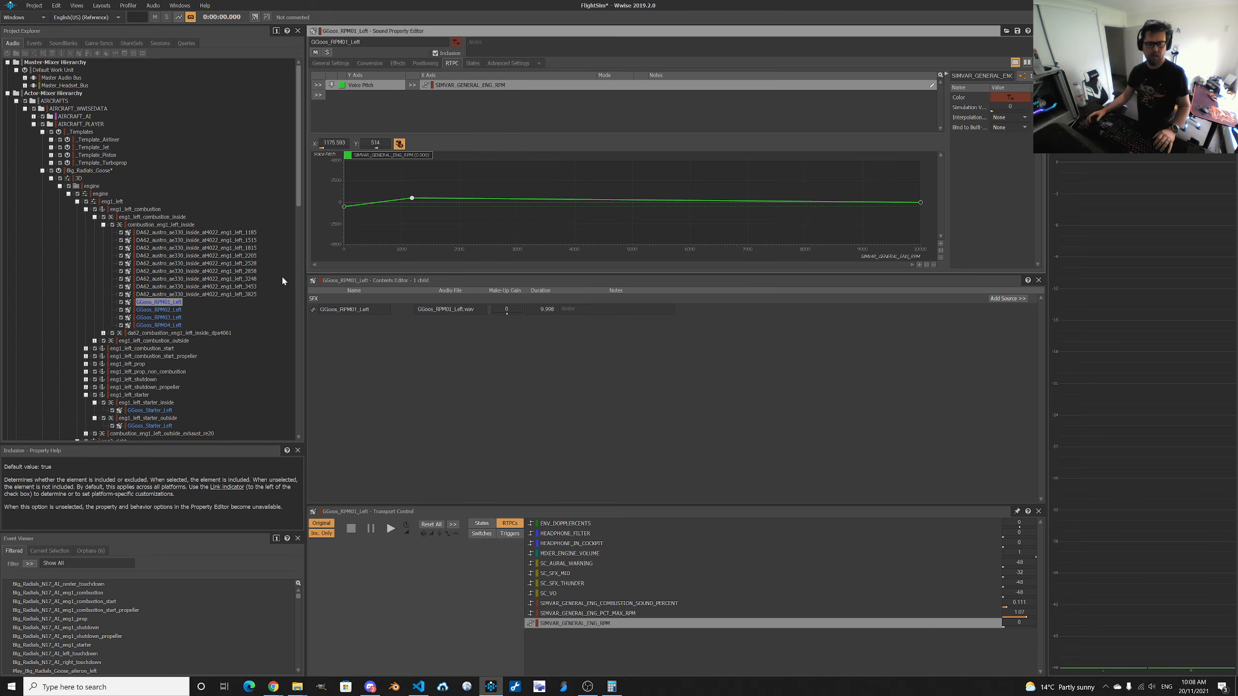
pyautogui.click(159, 310)
pyautogui.rightClick(489, 88)
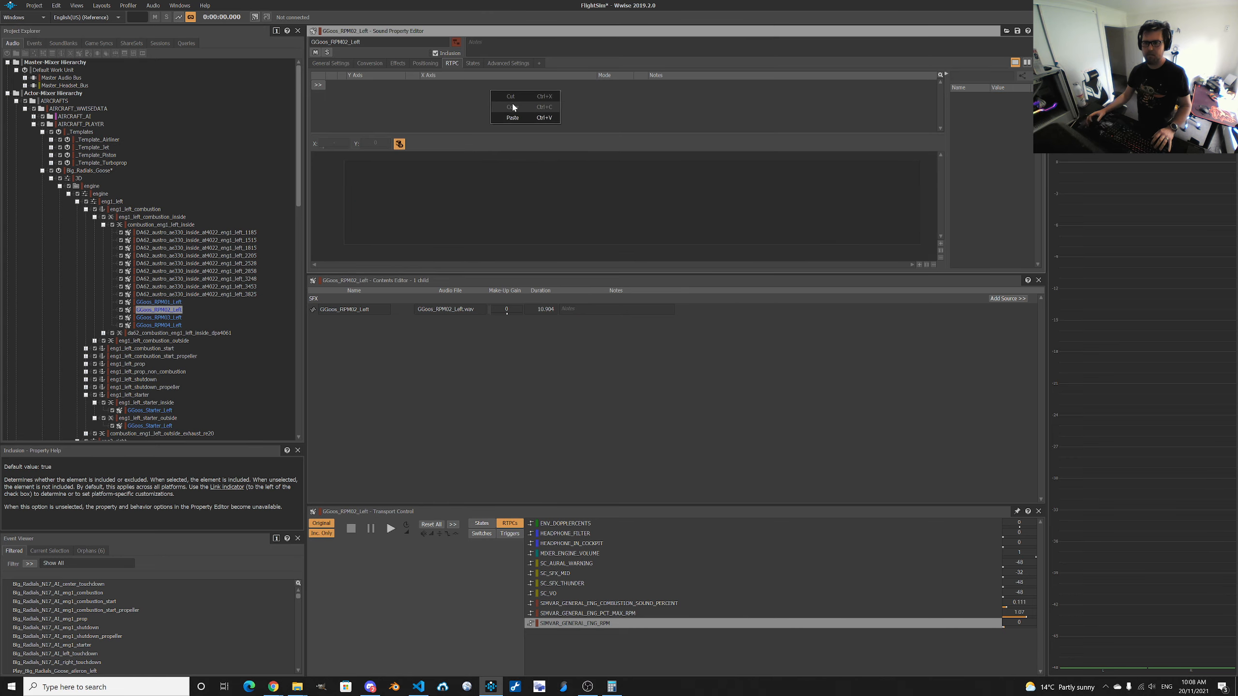
pyautogui.click(512, 118)
# Check the COMBUSTION.1.02 rparams in SOUND.CFG, and in Wwise add a GGoos_RPM02_Left pitch point at about 564 RPM, pitch -1.
pyautogui.hotkey('alt', 'Tab')
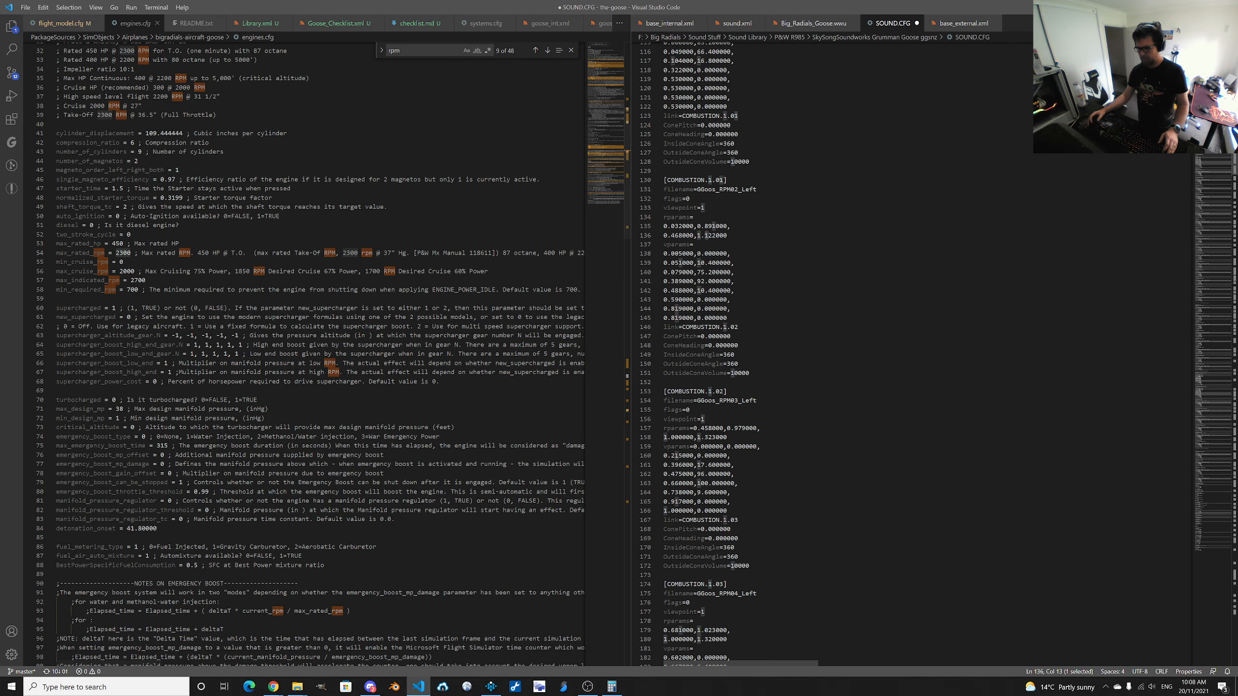
pyautogui.doubleClick(711, 428)
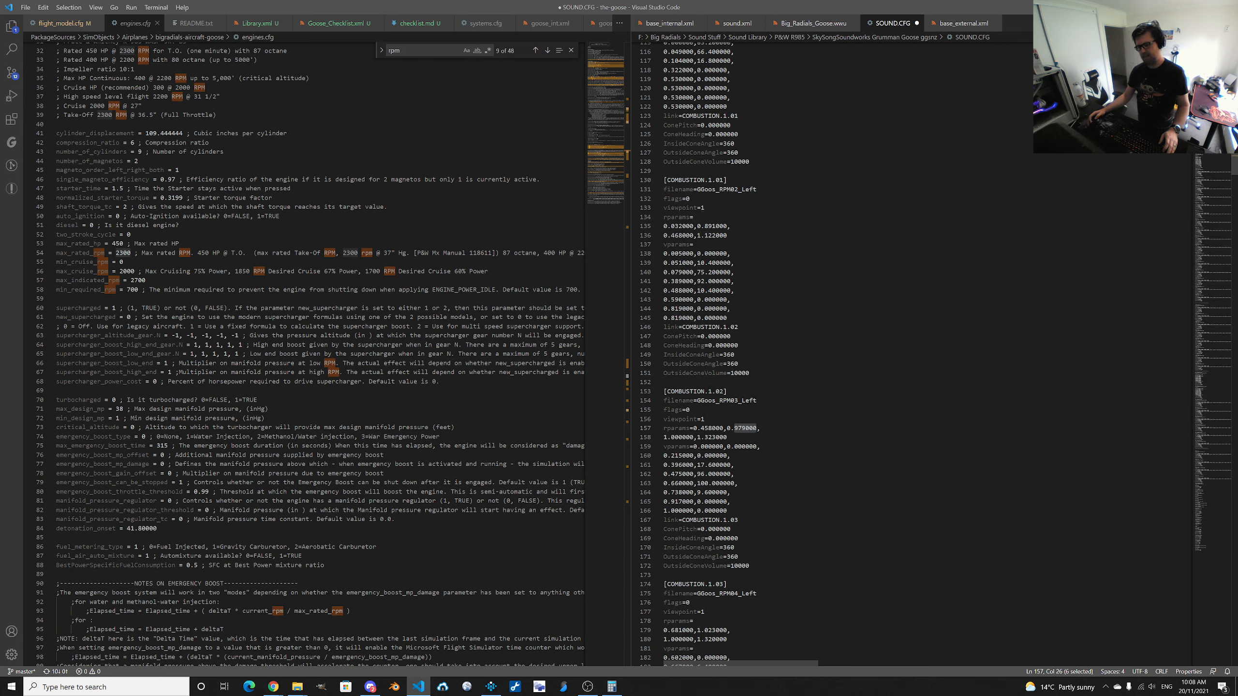
pyautogui.hotkey('alt', 'Tab')
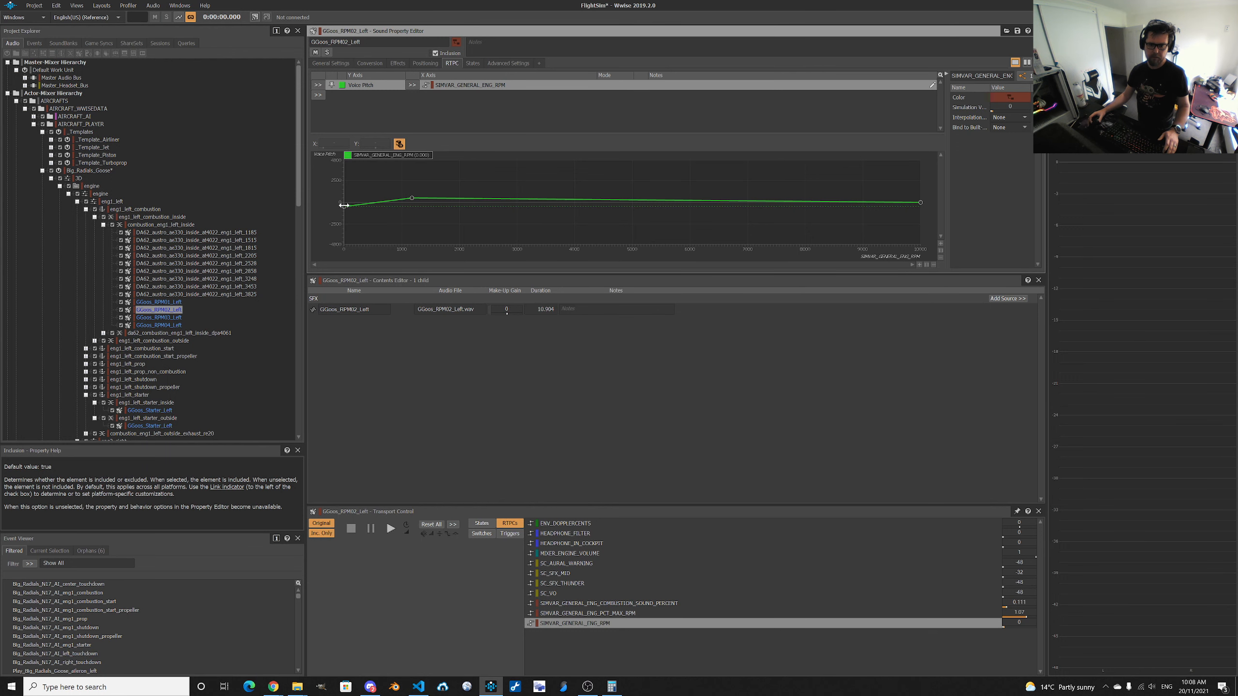
pyautogui.doubleClick(377, 203)
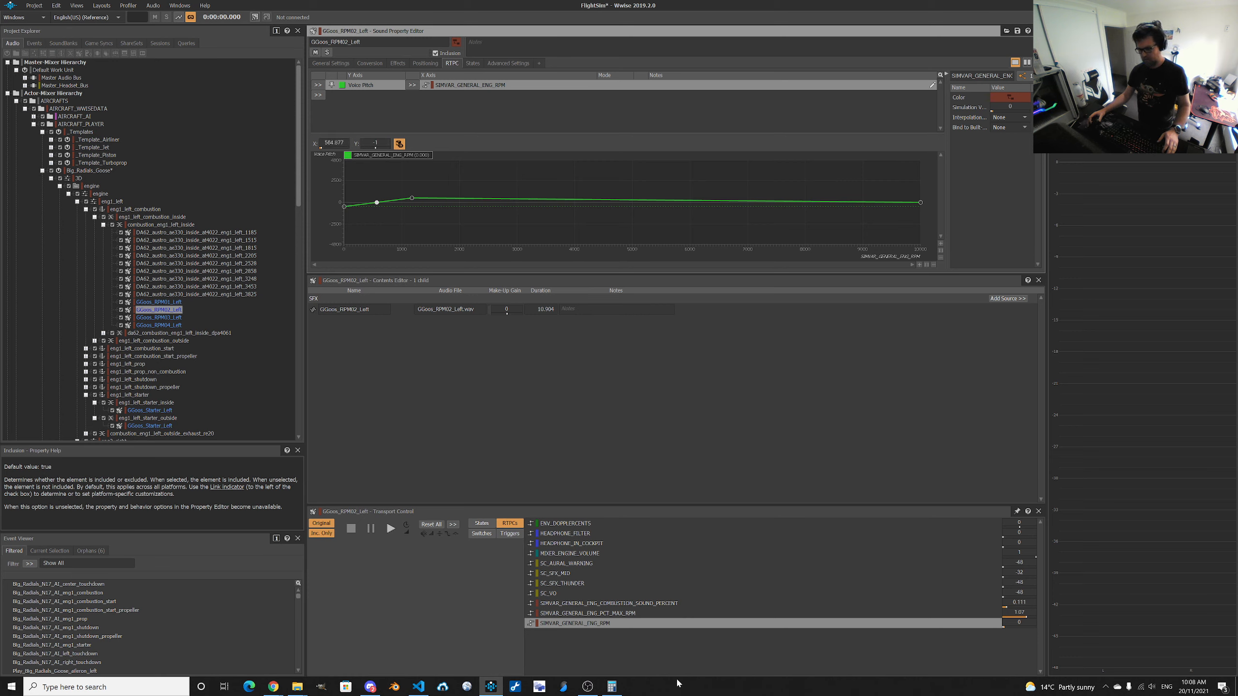
# Switch to Calculator and compute 2500 × 0.45.
pyautogui.click(613, 688)
pyautogui.write('250')
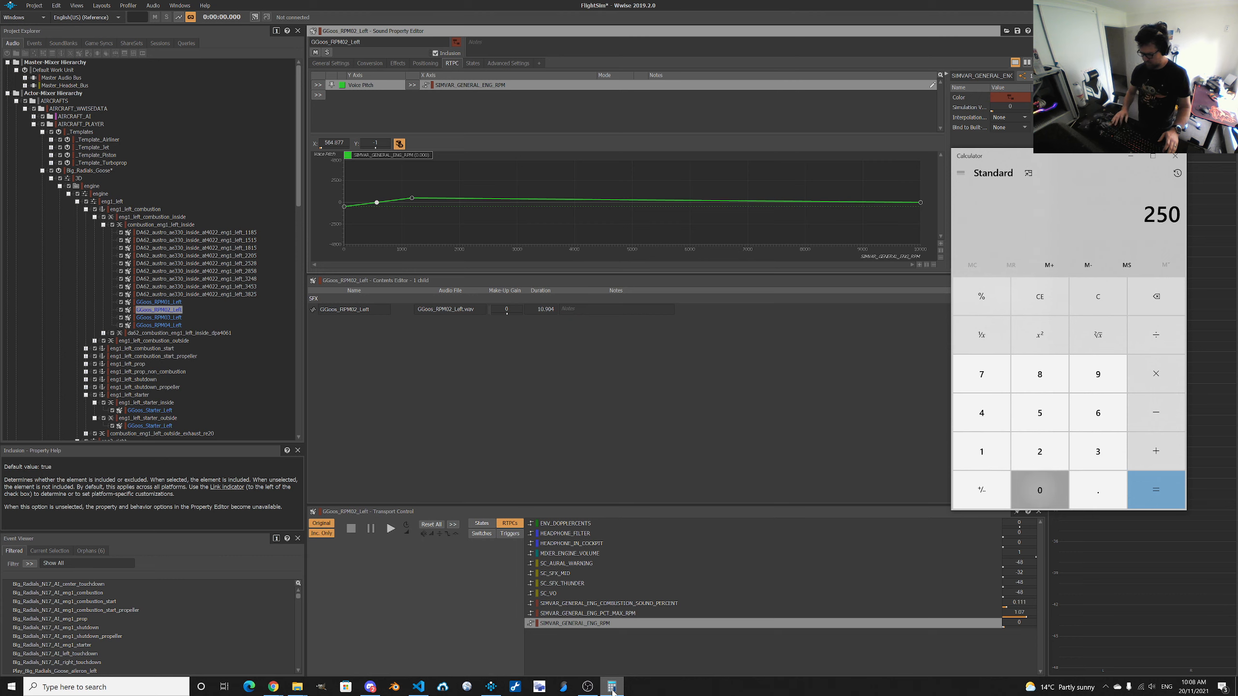
pyautogui.write('0*0.45')
pyautogui.press('Return')
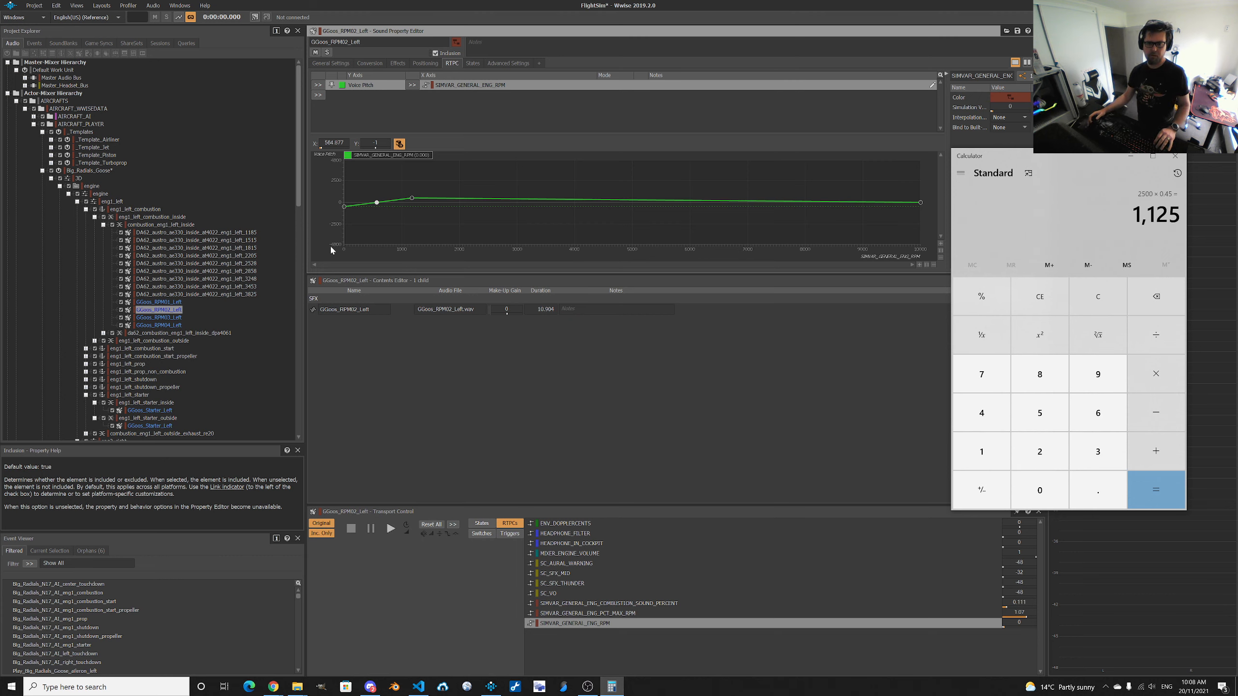
# In Wwise, set GGoos_RPM02_Left's second pitch point to 1125 RPM with a pitch of -150.
pyautogui.click(334, 143)
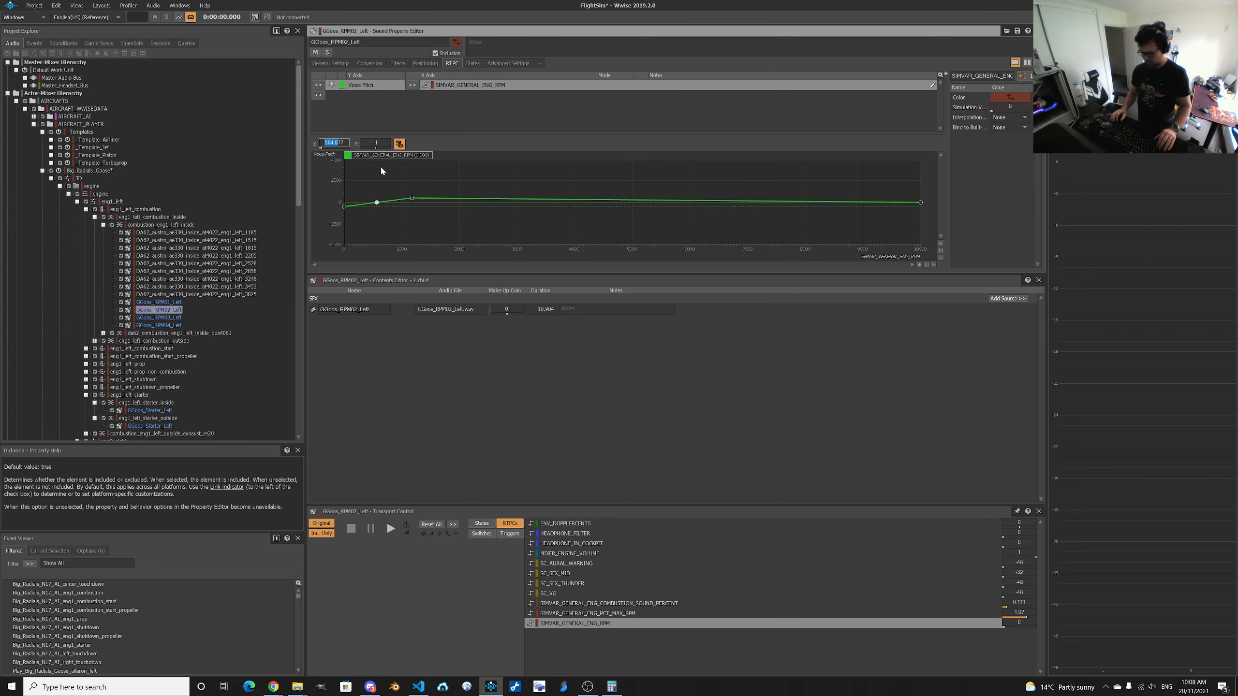
pyautogui.write('1125')
pyautogui.press('Return')
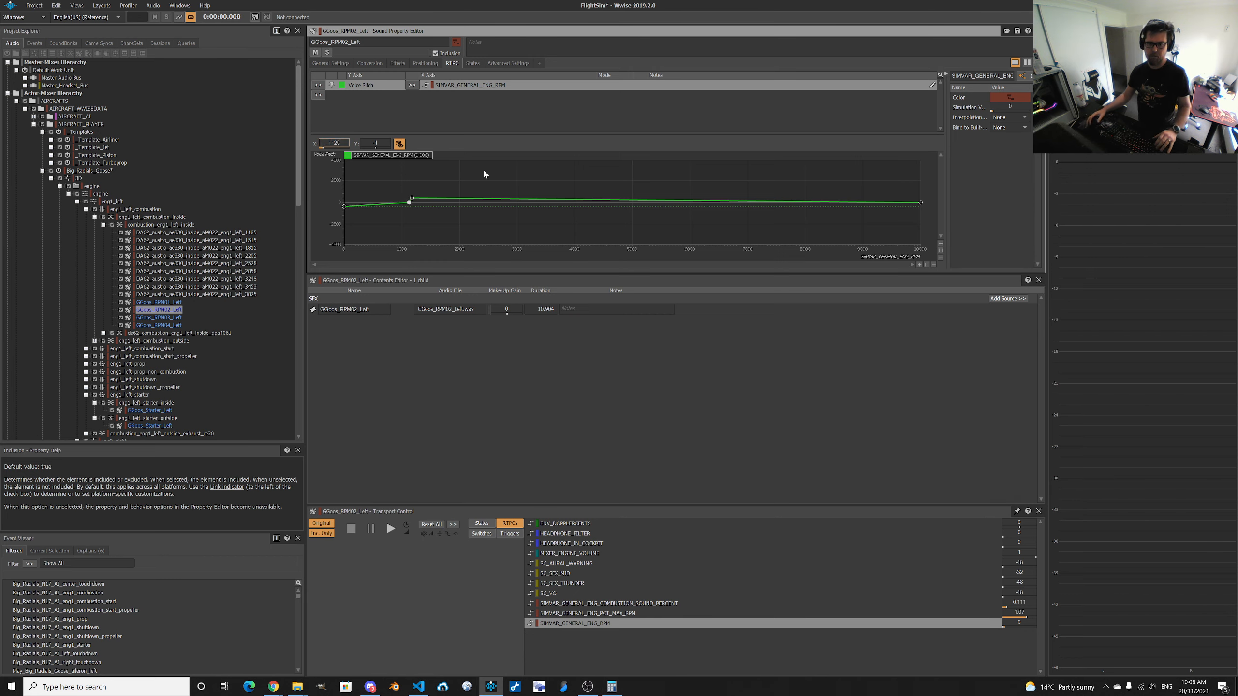
pyautogui.moveTo(409, 202); pyautogui.dragTo(411, 204)
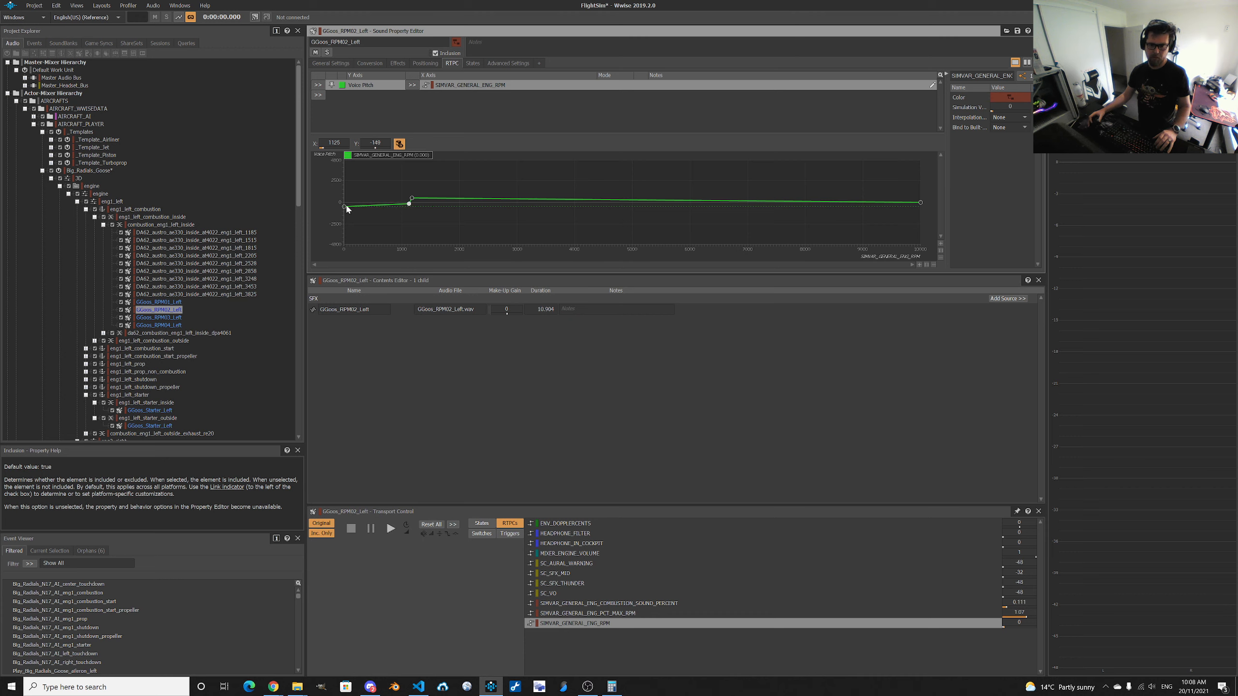
pyautogui.moveTo(385, 153); pyautogui.dragTo(403, 153)
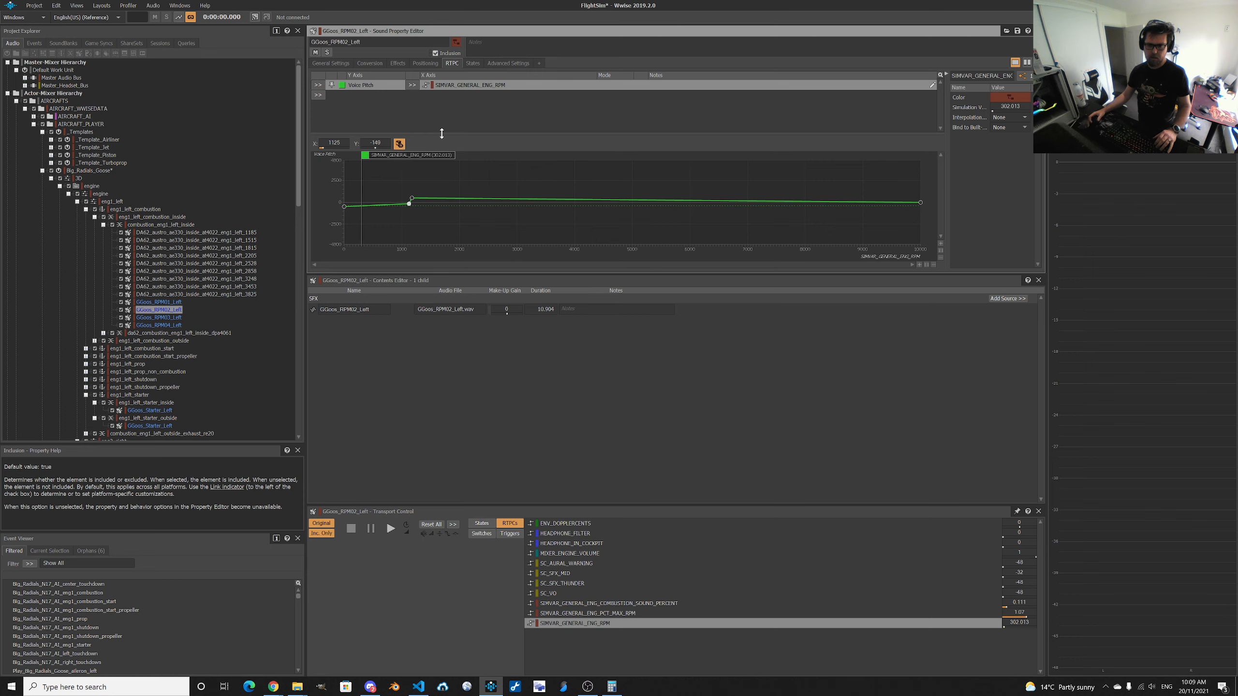
pyautogui.doubleClick(375, 142)
pyautogui.write('-15')
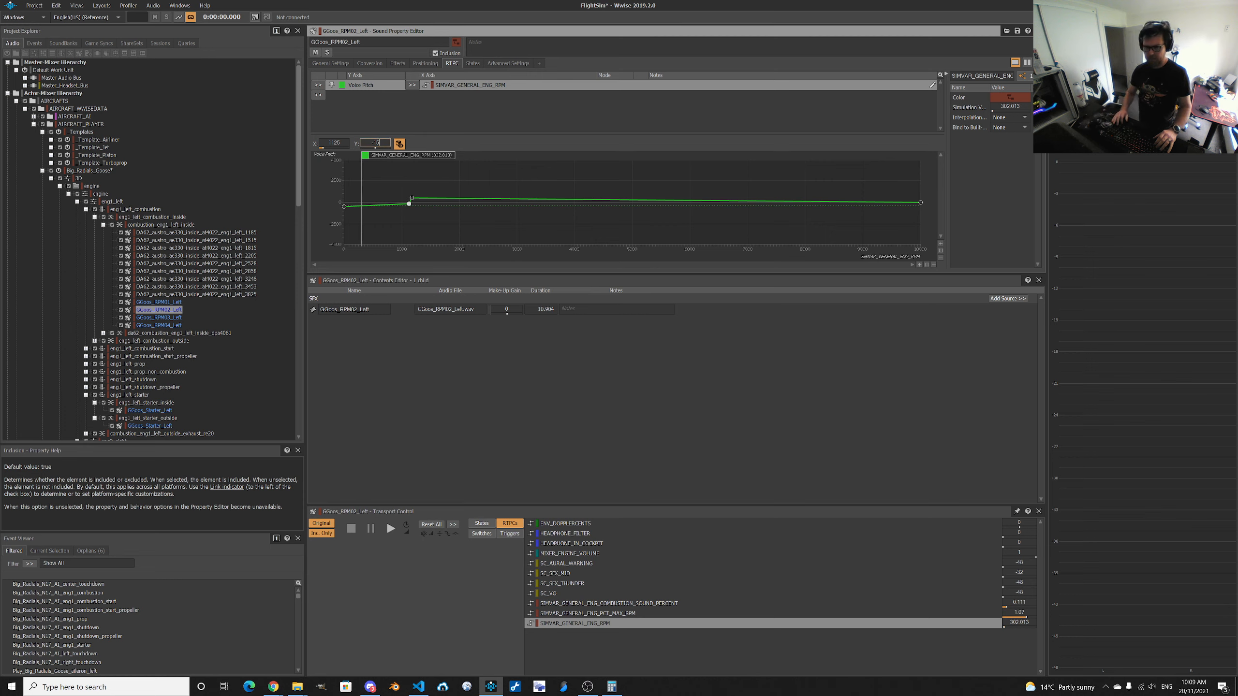
pyautogui.write('0')
pyautogui.press('Return')
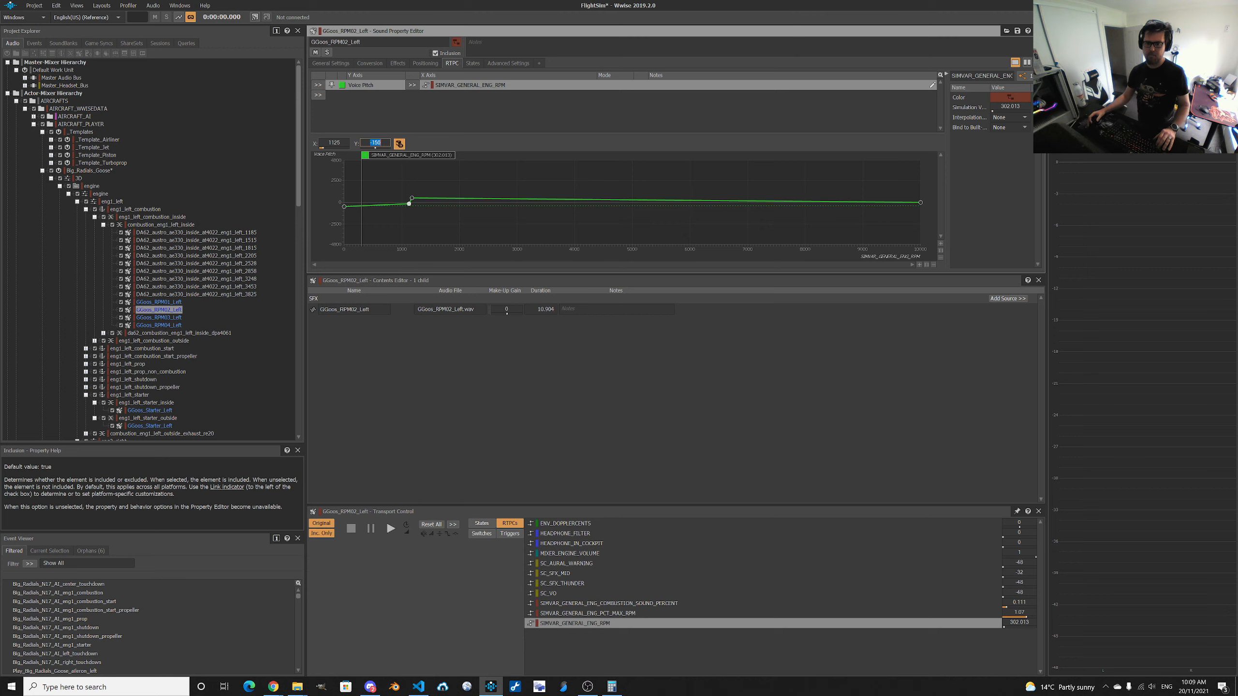
pyautogui.click(412, 147)
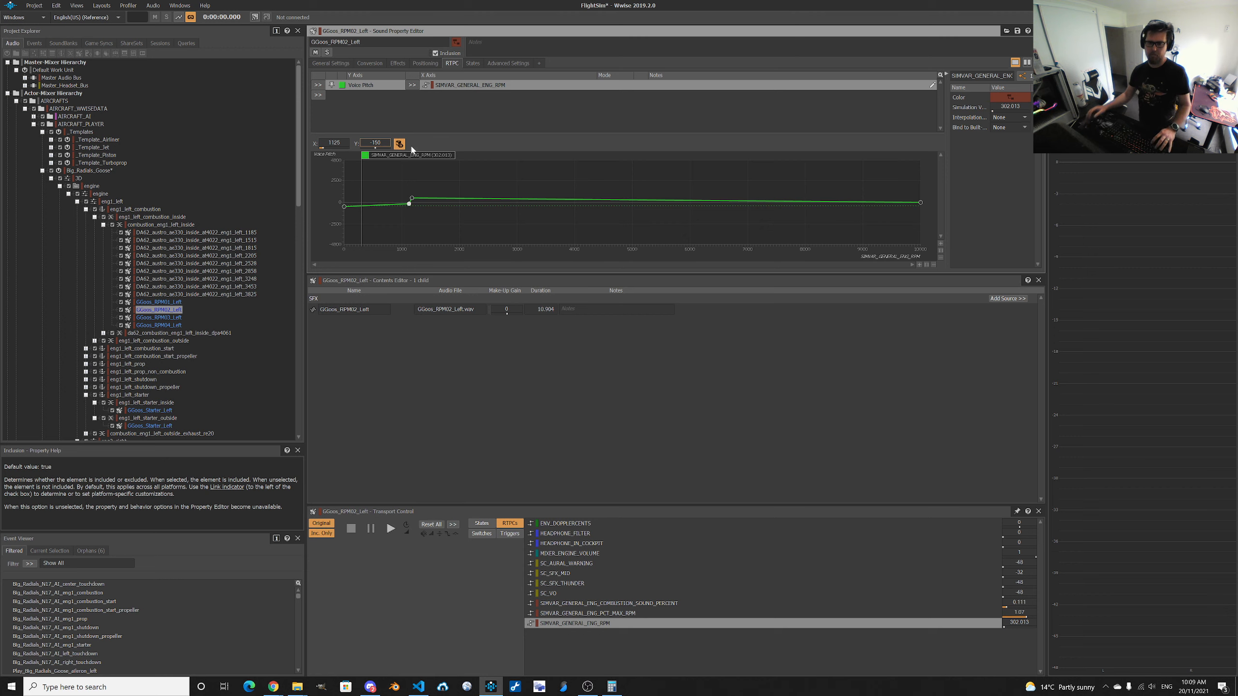
# Set the pitch of the curve's starting point at 0 RPM to -150.
pyautogui.click(345, 207)
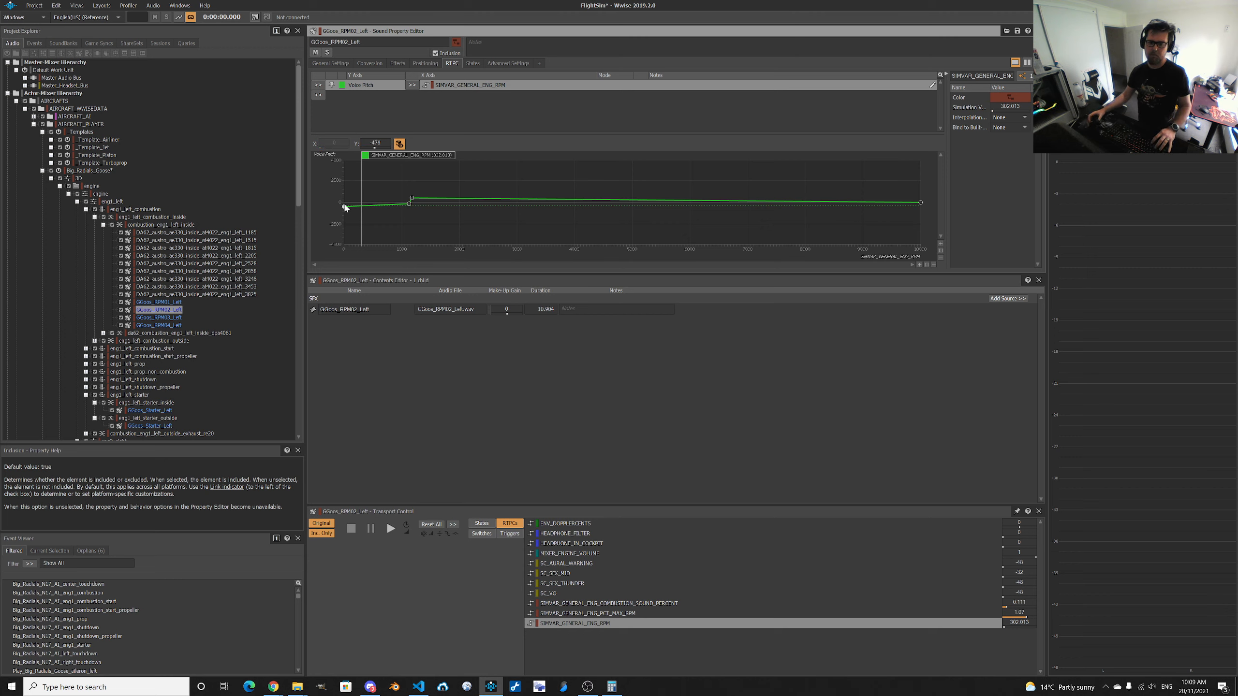
pyautogui.doubleClick(376, 143)
pyautogui.write('-150')
pyautogui.press('Return')
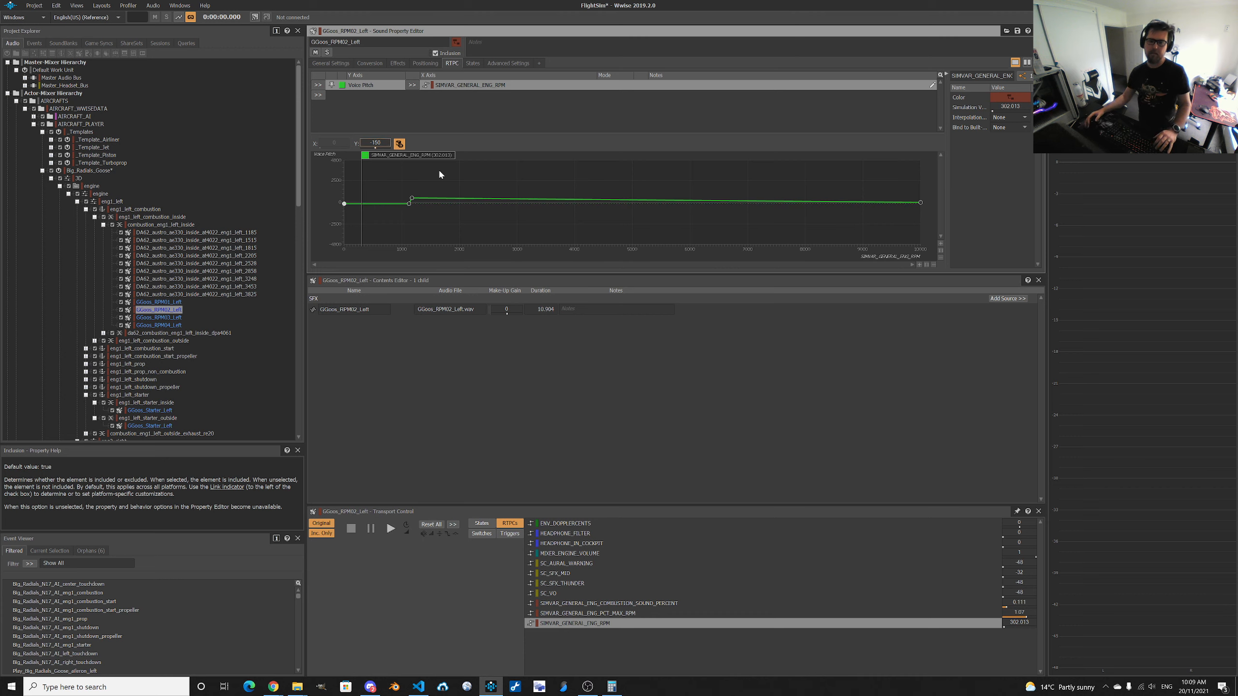
# Check the second COMBUSTION.1.02 rparams pair in SOUND.CFG, and in Wwise move GGoos_RPM02_Left's third pitch point to 2500 RPM.
pyautogui.click(412, 200)
pyautogui.hotkey('alt', 'Tab')
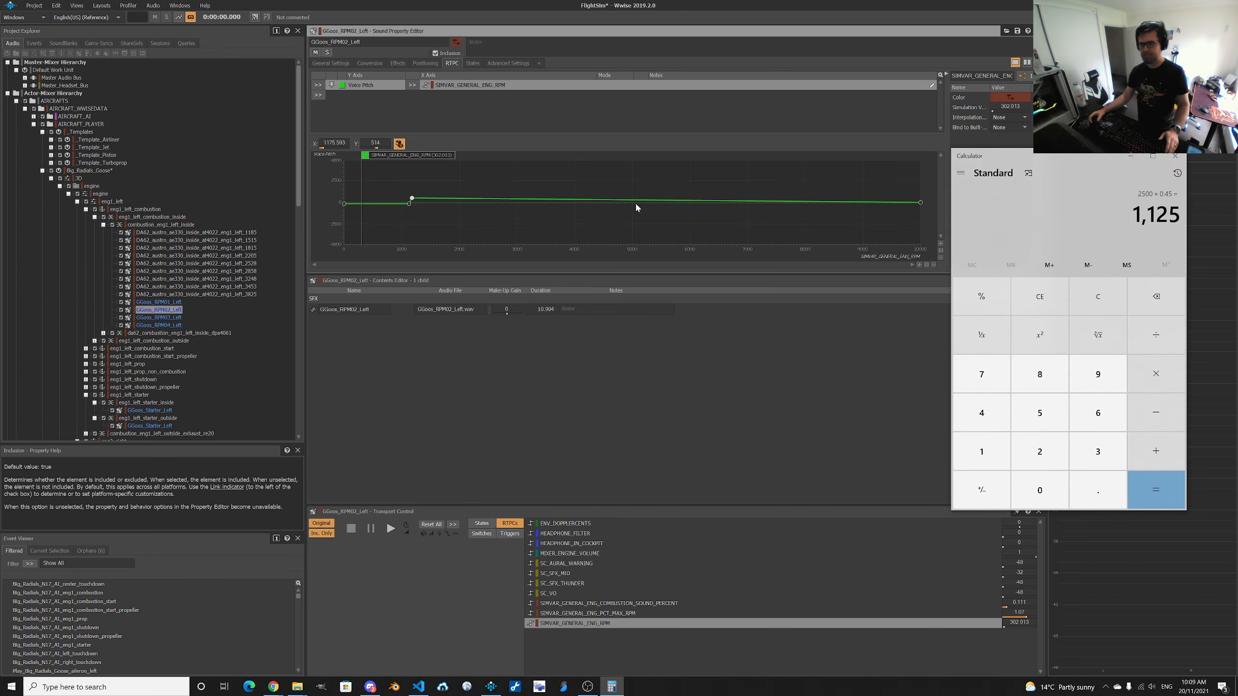
pyautogui.hotkey('alt', 'Tab')
pyautogui.click(666, 287)
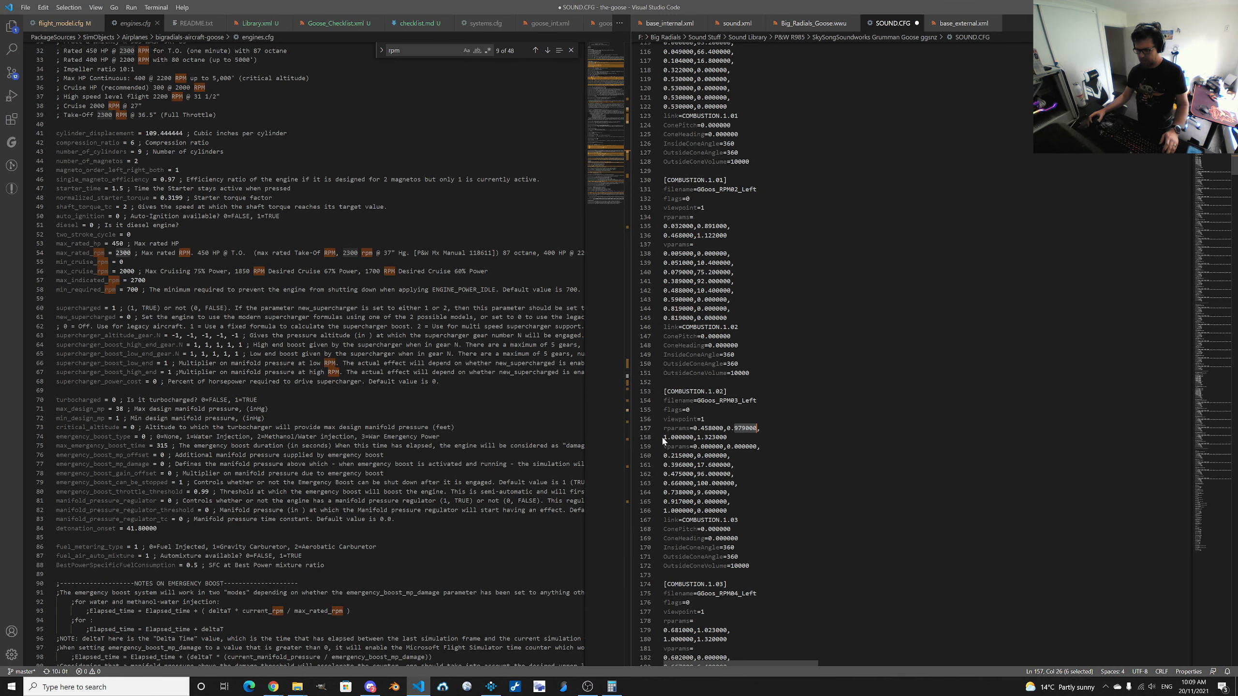
pyautogui.moveTo(663, 438); pyautogui.dragTo(690, 438)
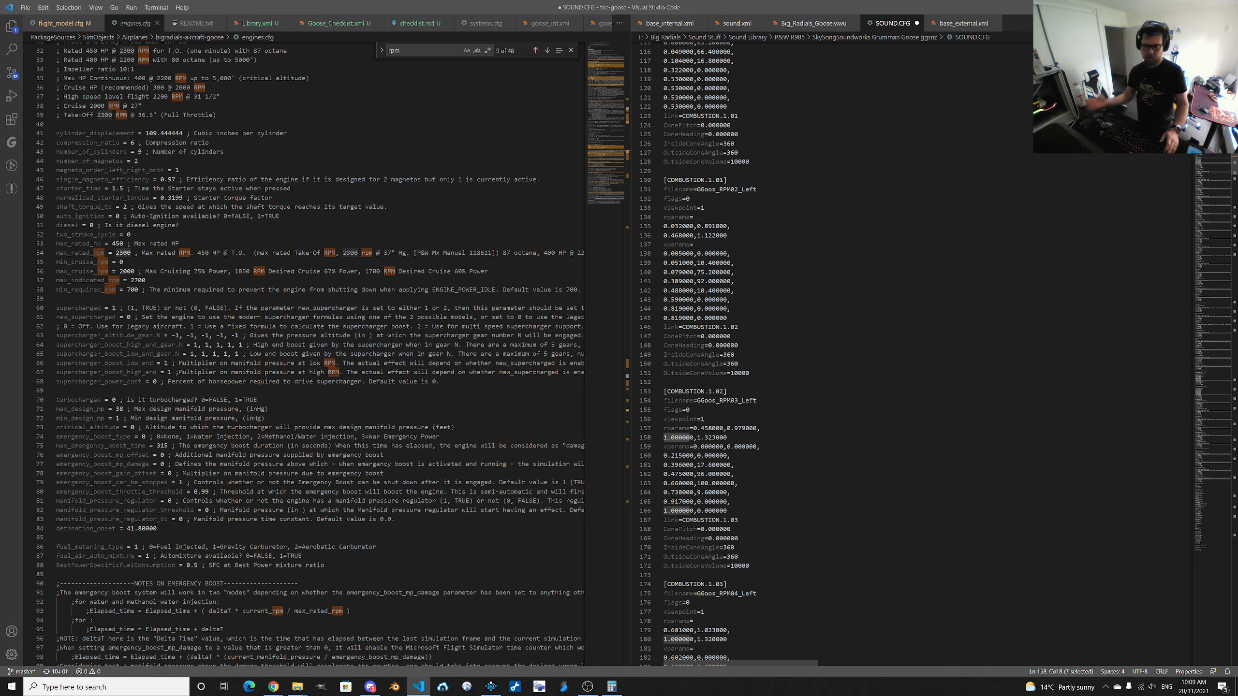
pyautogui.doubleClick(707, 438)
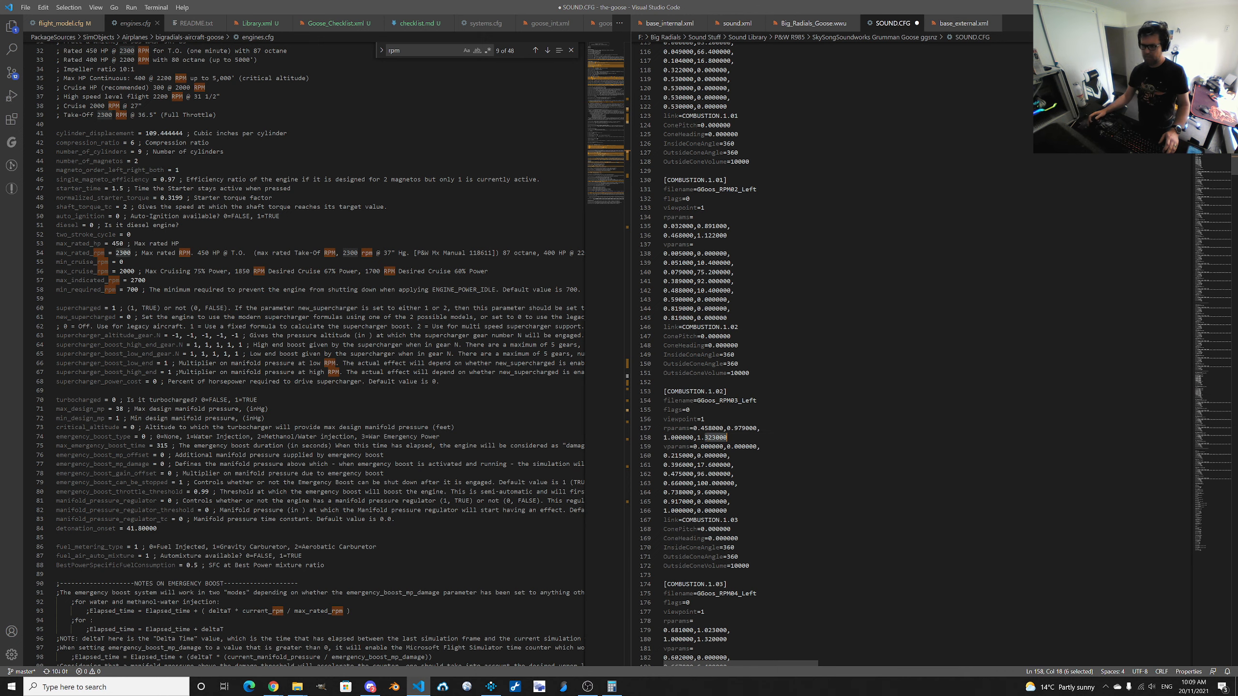
pyautogui.hotkey('alt', 'Tab')
pyautogui.hotkey('alt', 'Tab')
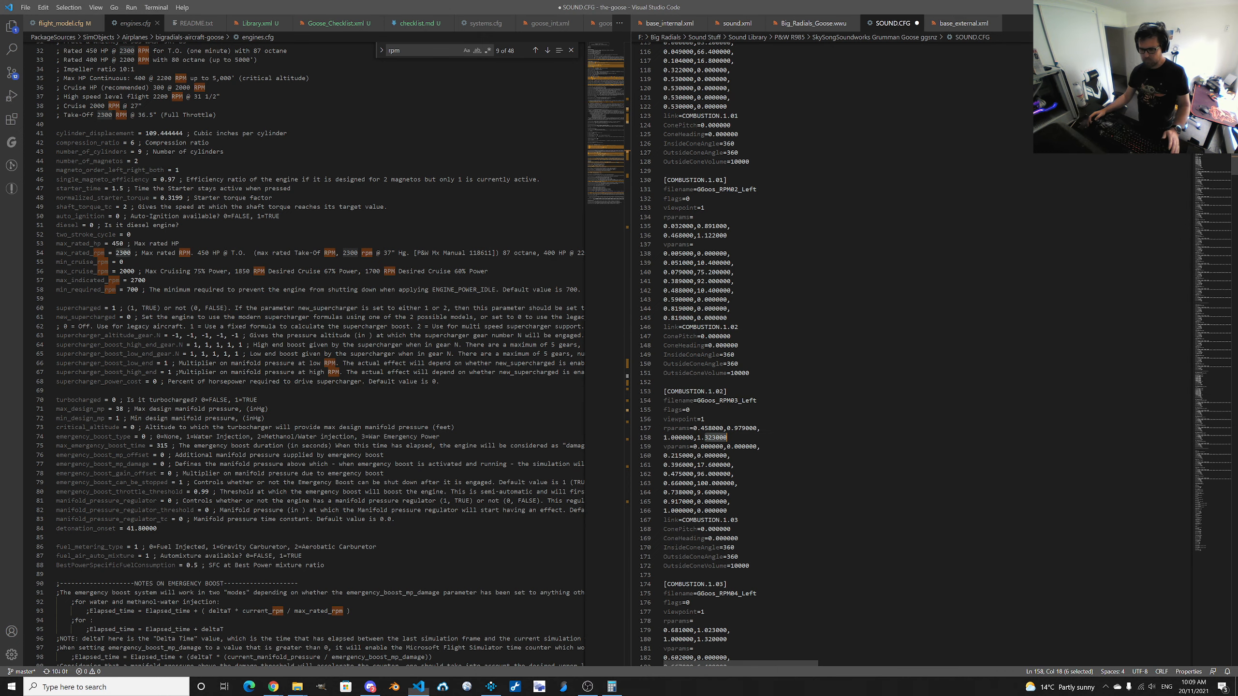
pyautogui.hotkey('alt', 'Tab')
pyautogui.press('Tab')
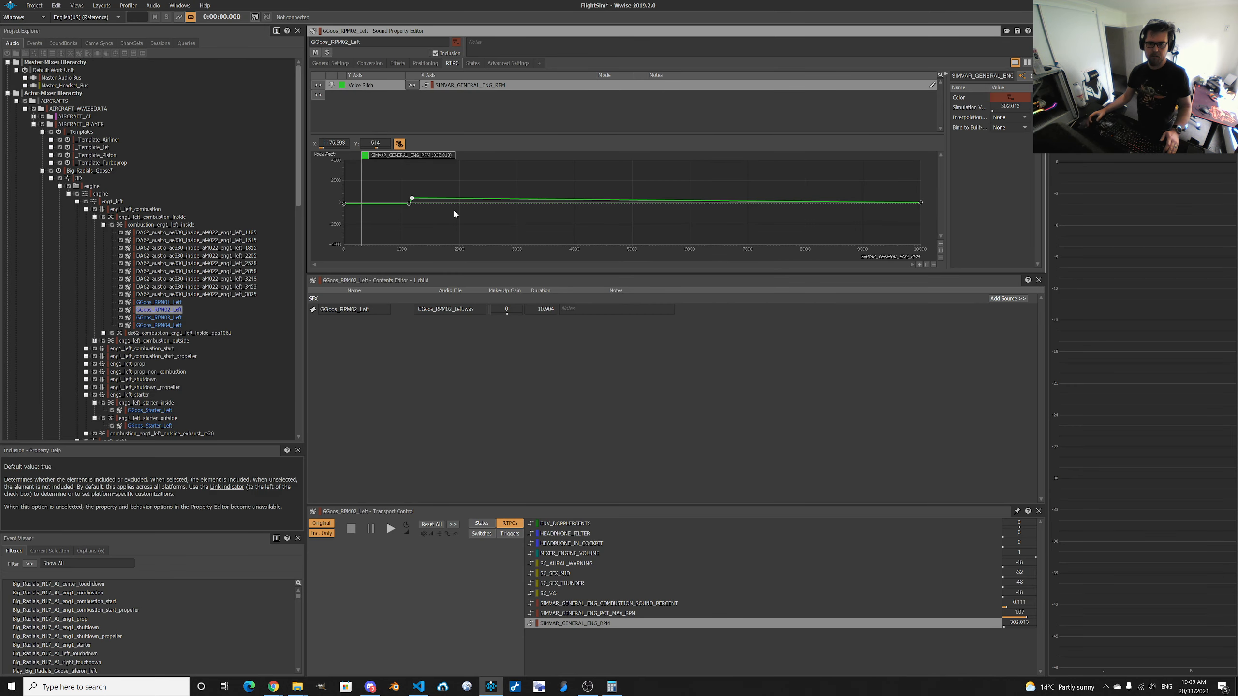
pyautogui.doubleClick(334, 143)
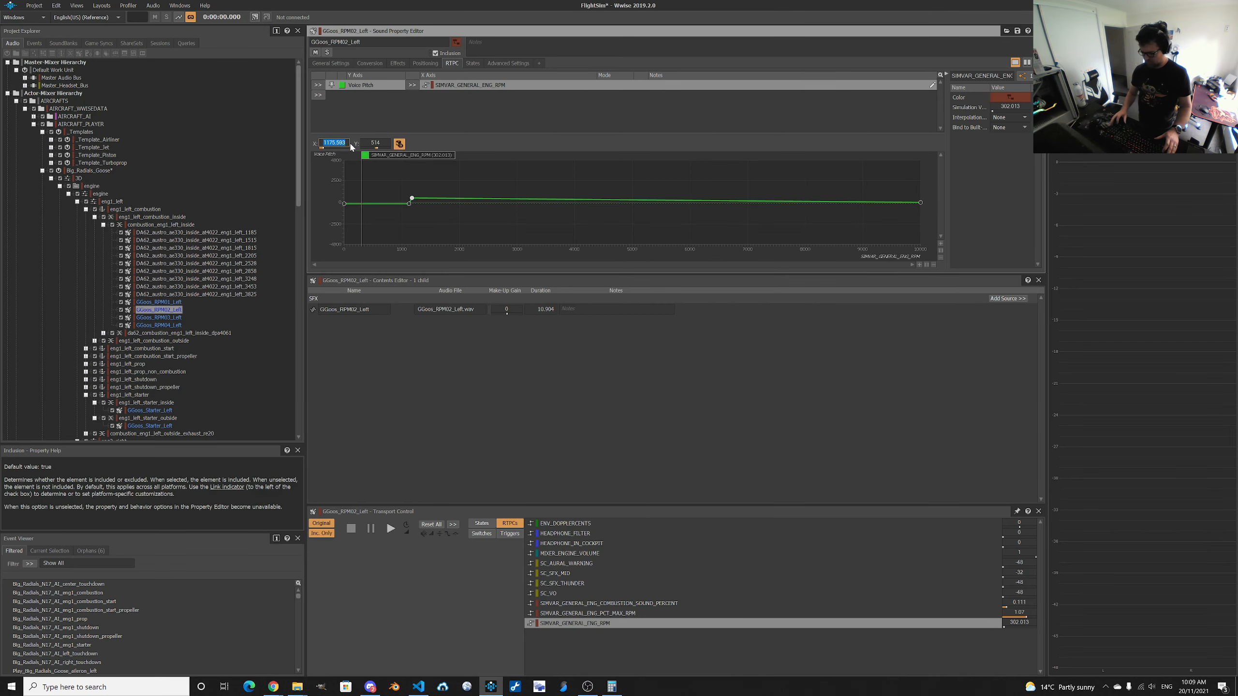
pyautogui.write('2500')
pyautogui.press('Return')
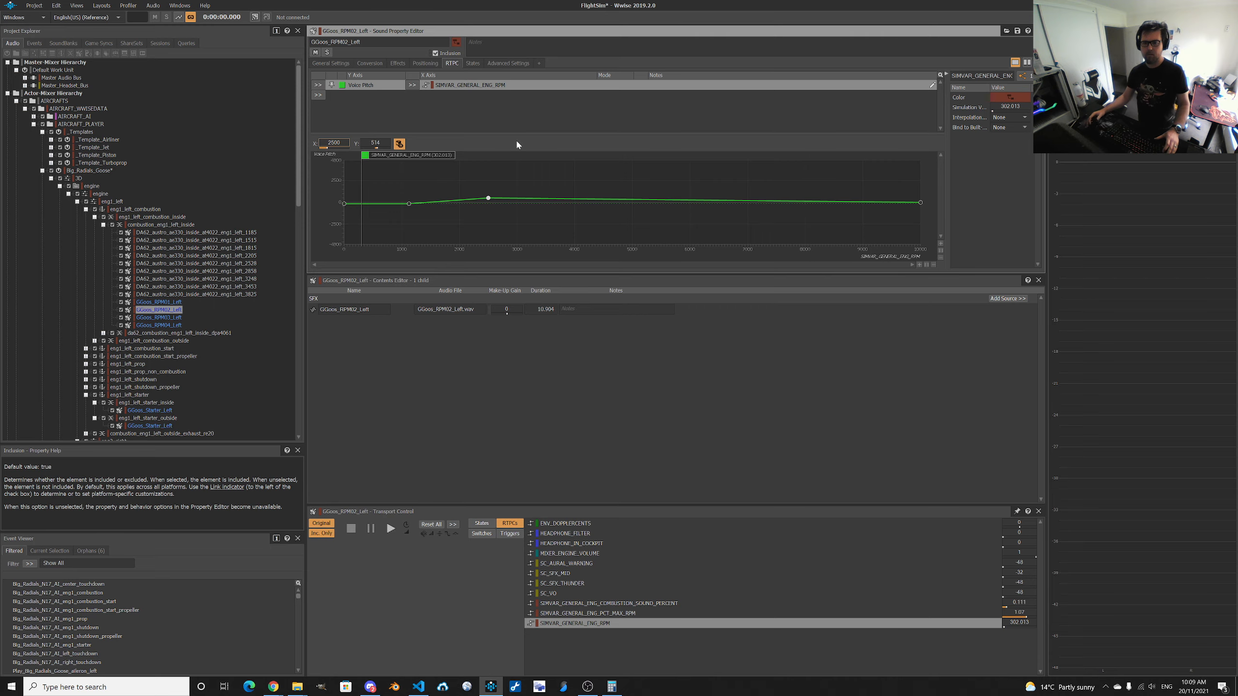
# Recheck the rparams in SOUND.CFG, and in Wwise shift the third pitch point to about 2519 RPM with a pitch of 800.
pyautogui.hotkey('alt', 'Tab')
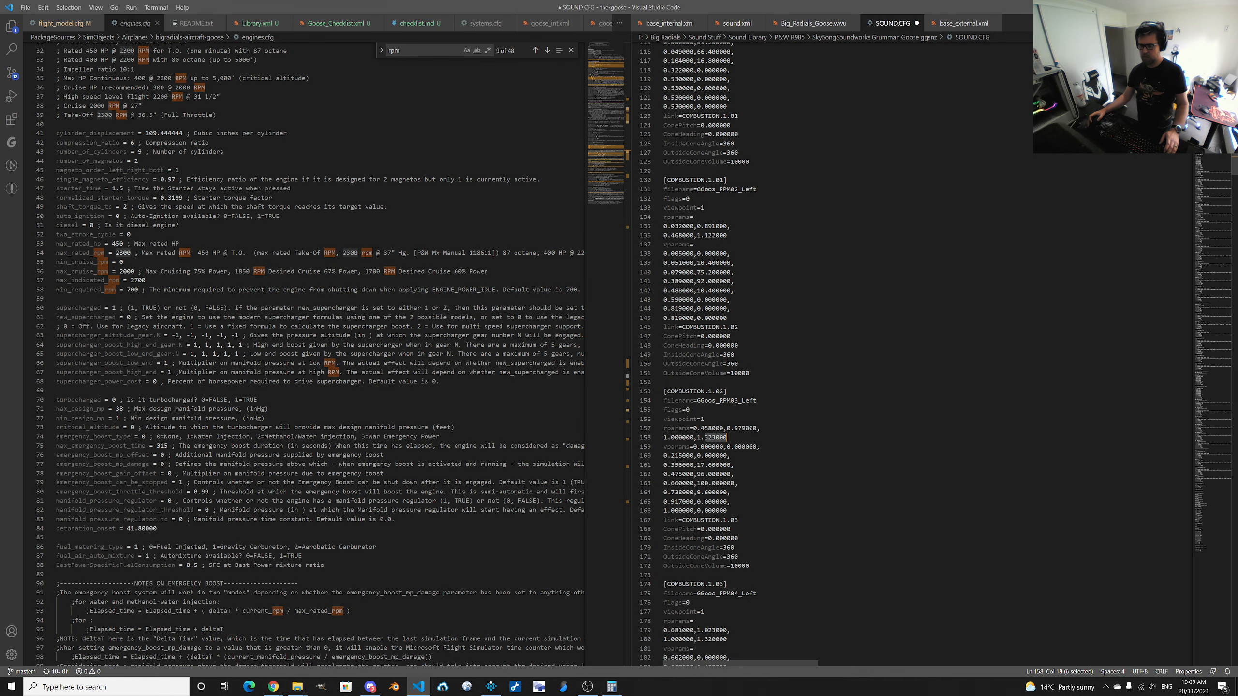
pyautogui.hotkey('alt', 'Tab')
pyautogui.click(489, 196)
pyautogui.moveTo(489, 197); pyautogui.dragTo(490, 195)
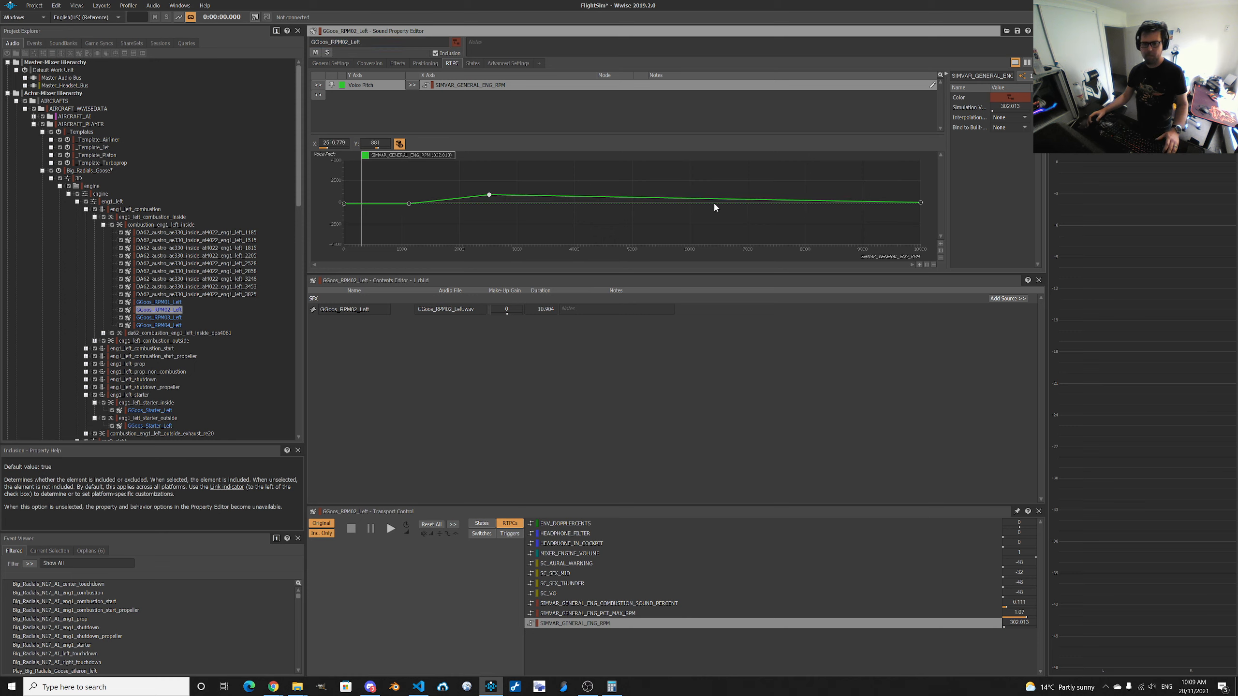
pyautogui.click(921, 203)
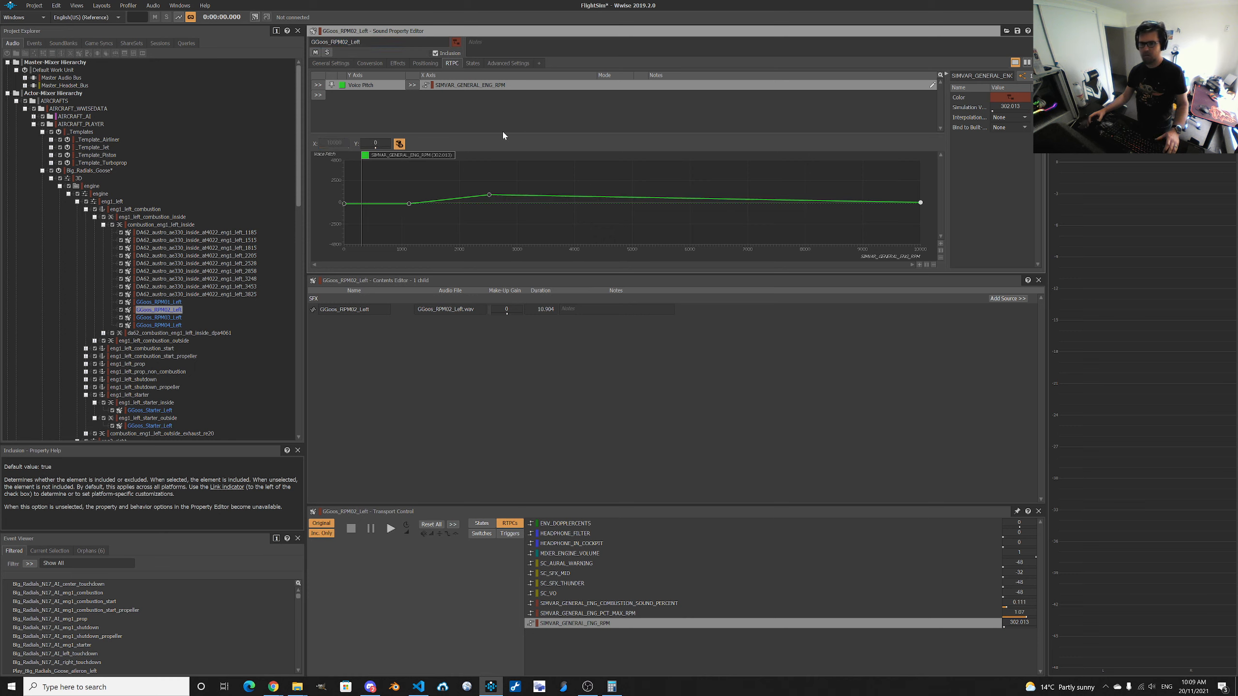
pyautogui.click(490, 196)
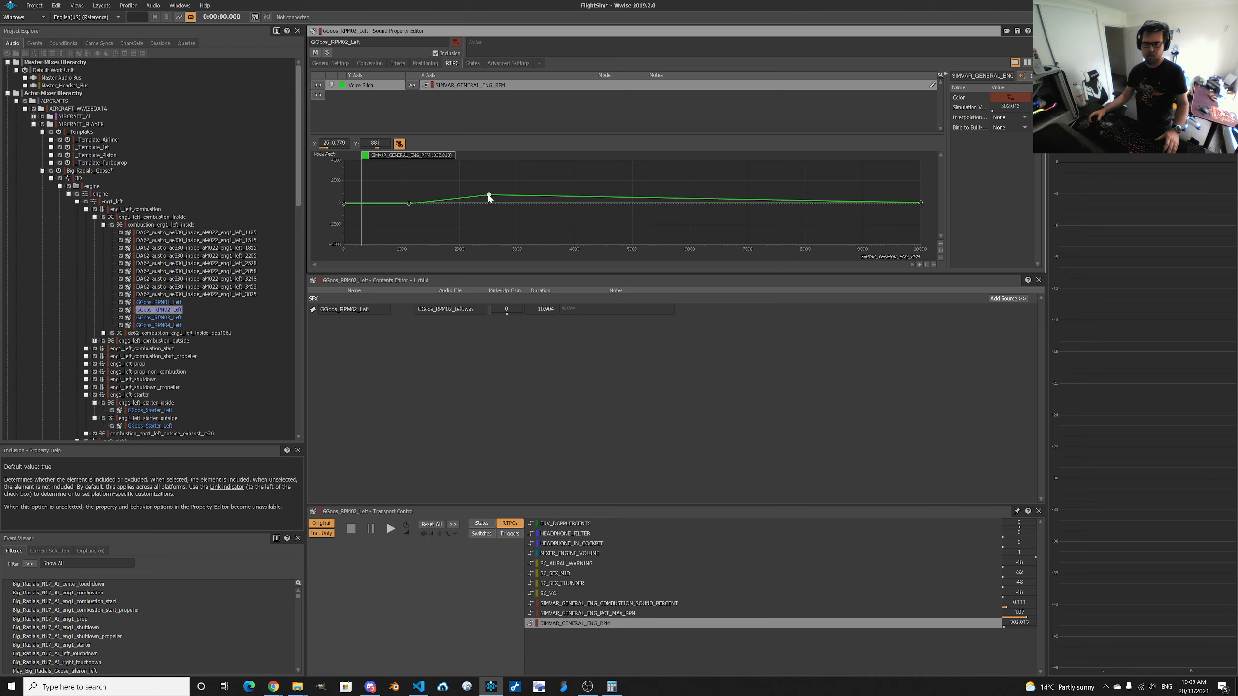
pyautogui.click(376, 142)
pyautogui.write('800')
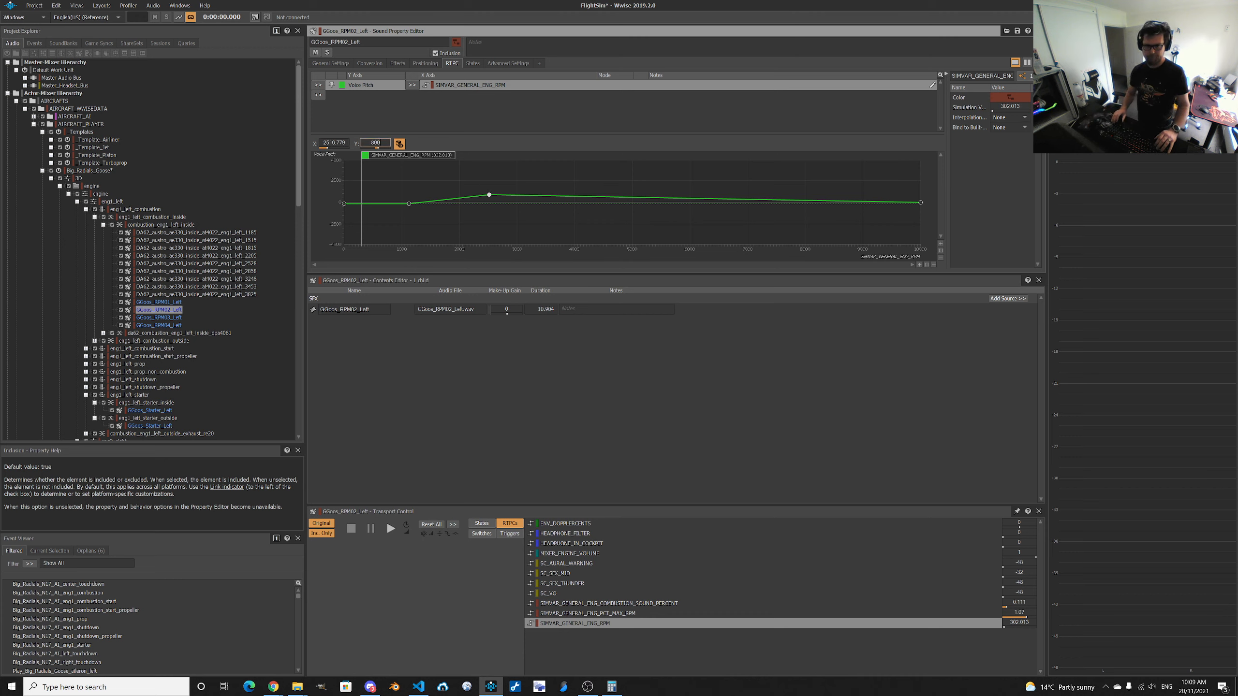
pyautogui.press('Return')
pyautogui.click(370, 142)
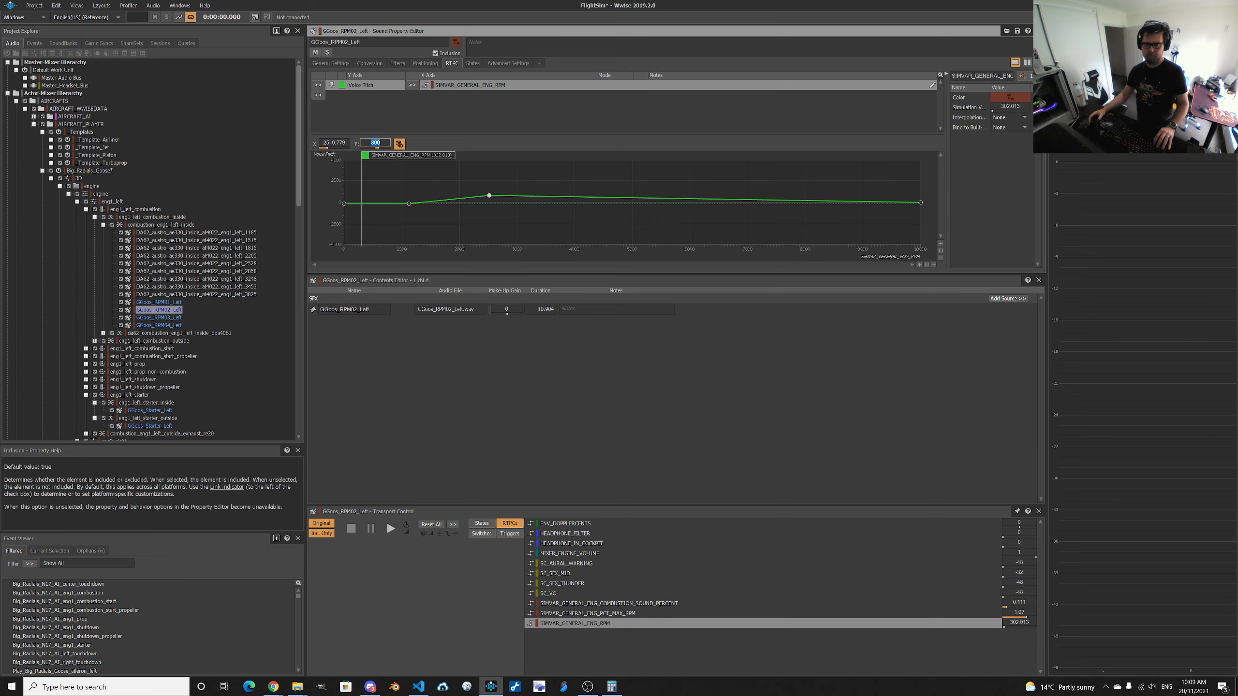
# Set the pitch of the curve's end point at 10000 RPM to 800, and return the simulated SIMVAR_GENERAL_ENG_RPM to 0.
pyautogui.click(921, 202)
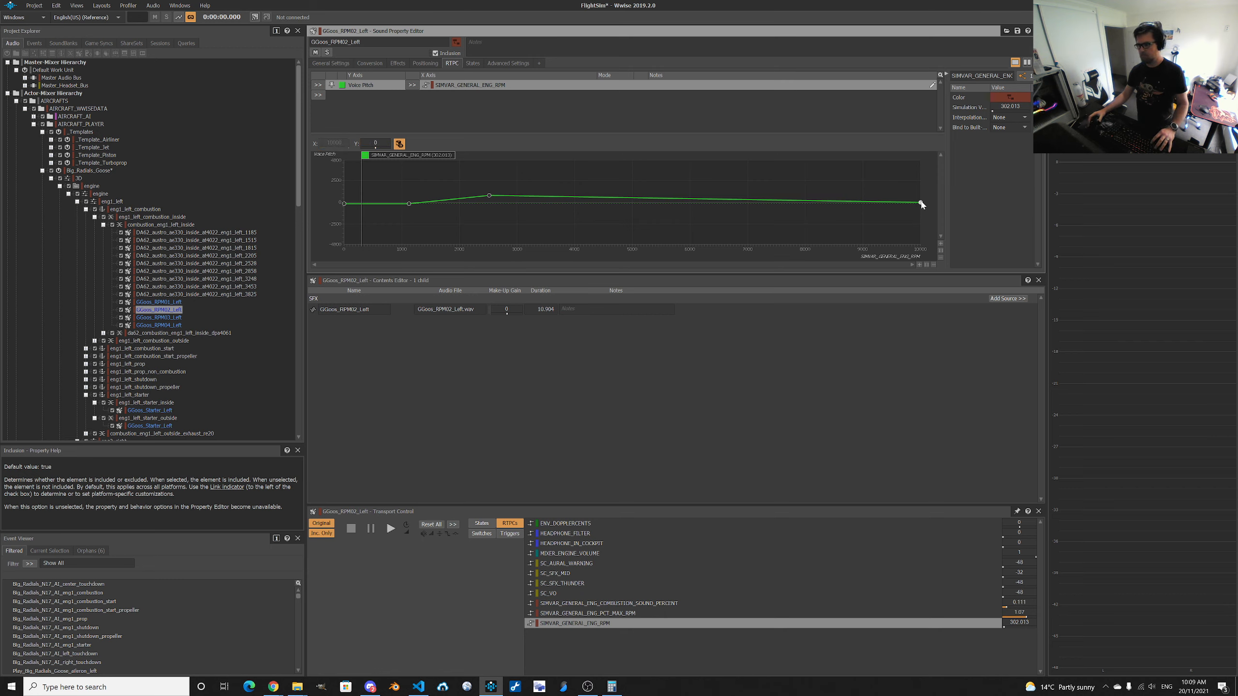
pyautogui.click(375, 143)
pyautogui.write('800')
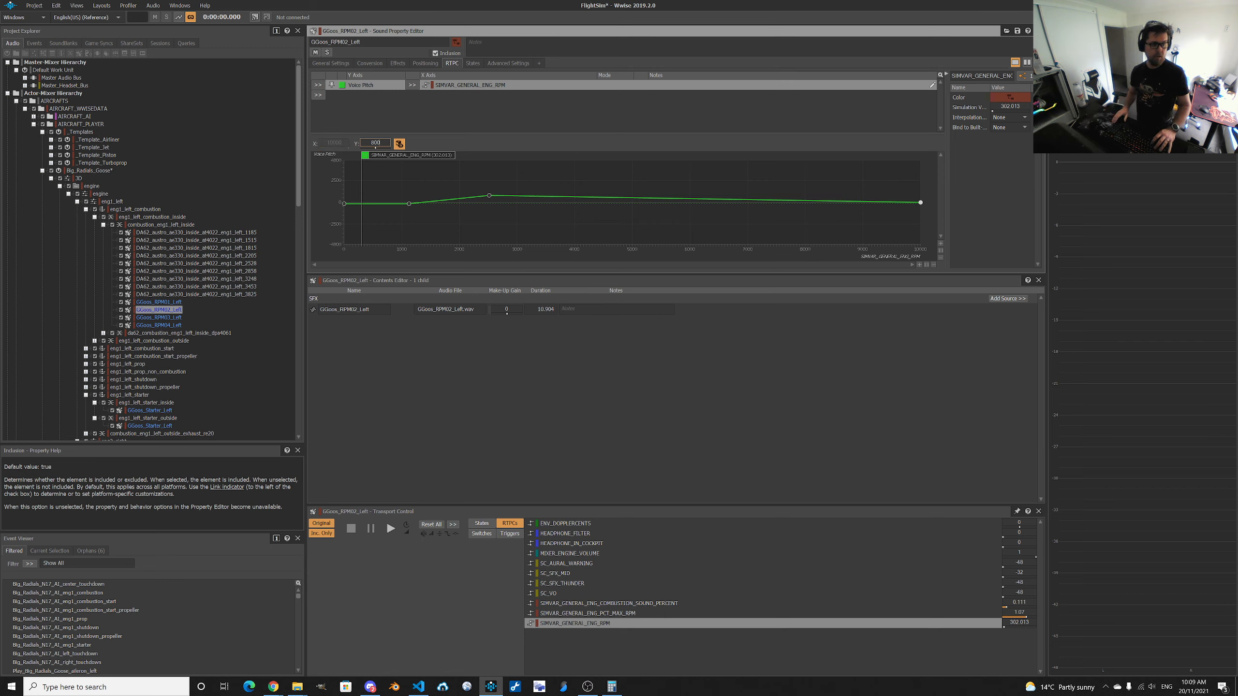
pyautogui.press('Return')
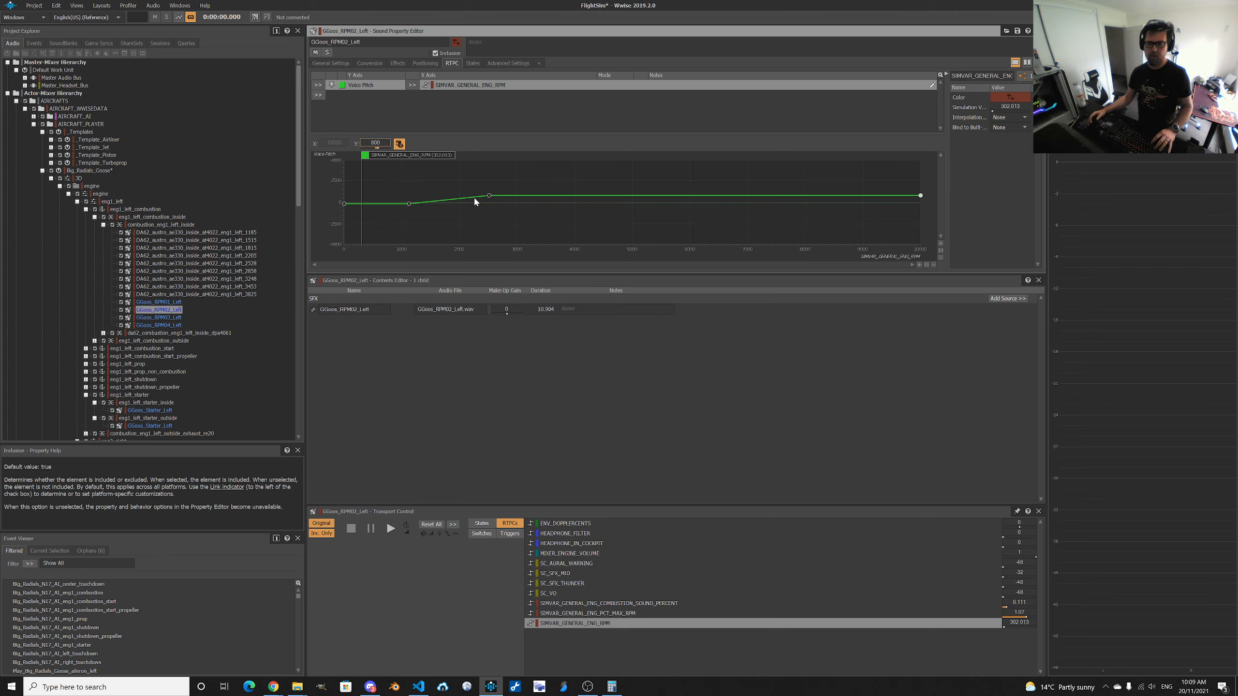
pyautogui.moveTo(389, 156); pyautogui.dragTo(353, 158)
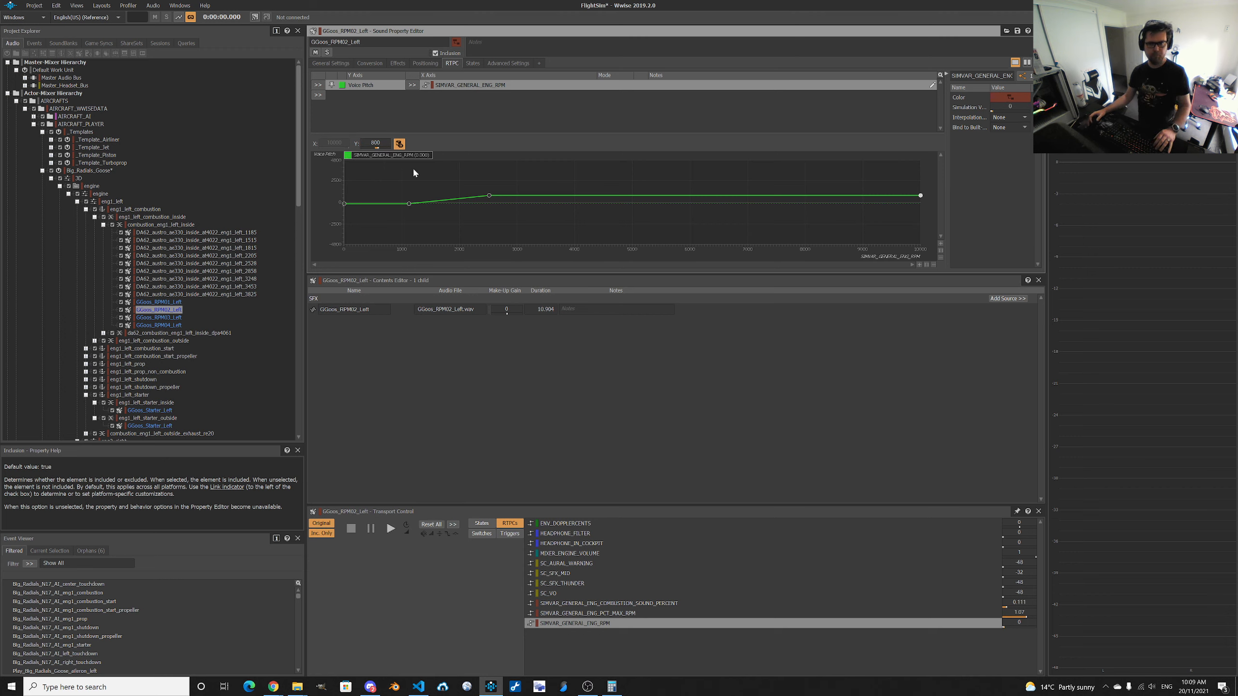
# Copy the Voice Pitch RTPC from GGoos_RPM02_Left and paste it into the RTPC list of GGoos_RPM03_Left.
pyautogui.rightClick(484, 87)
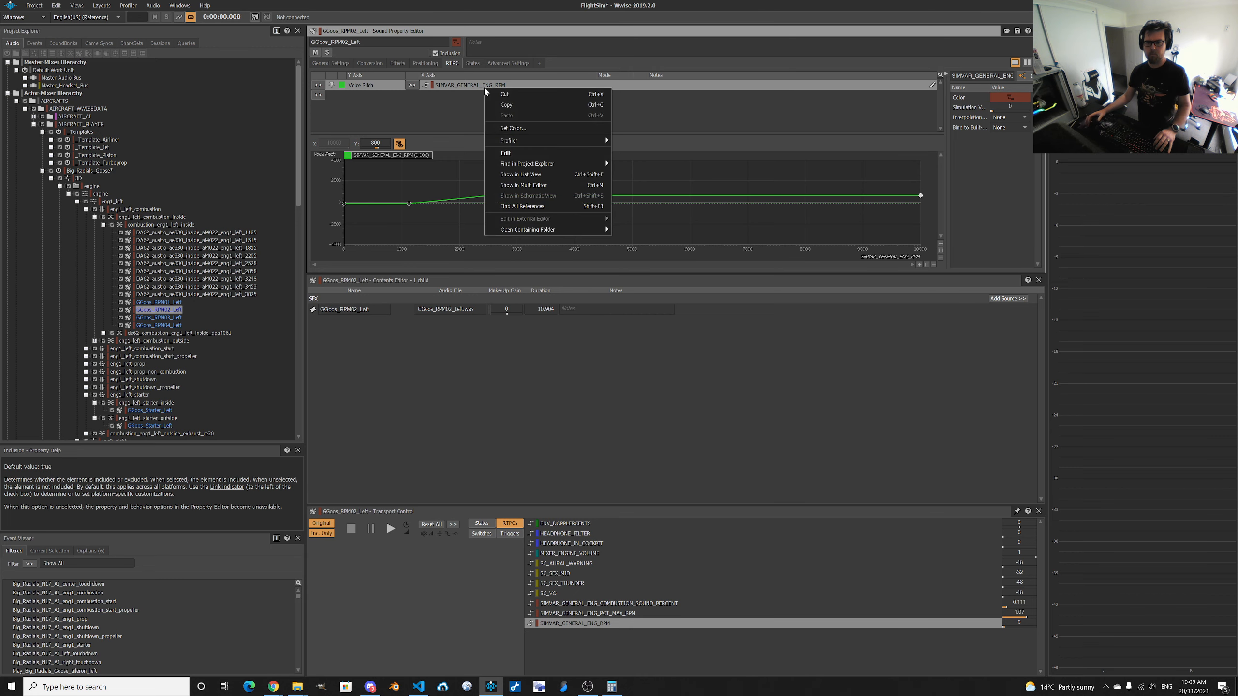
pyautogui.click(505, 106)
pyautogui.click(173, 318)
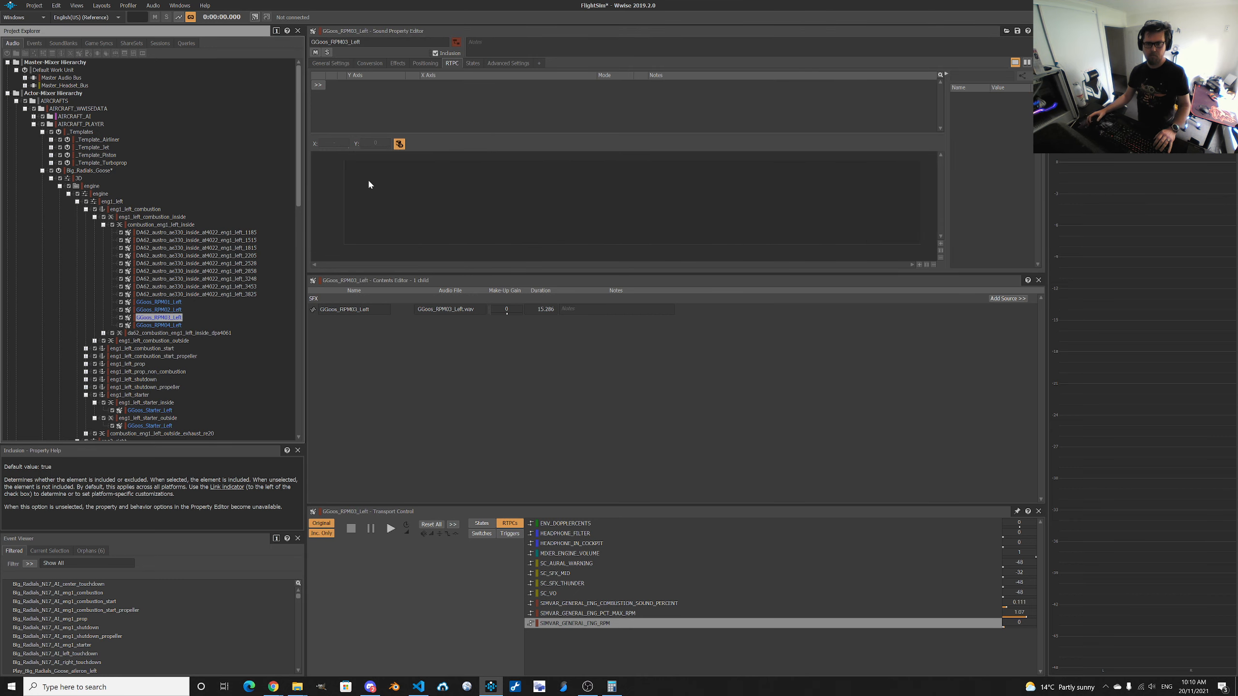
pyautogui.rightClick(400, 97)
pyautogui.click(425, 126)
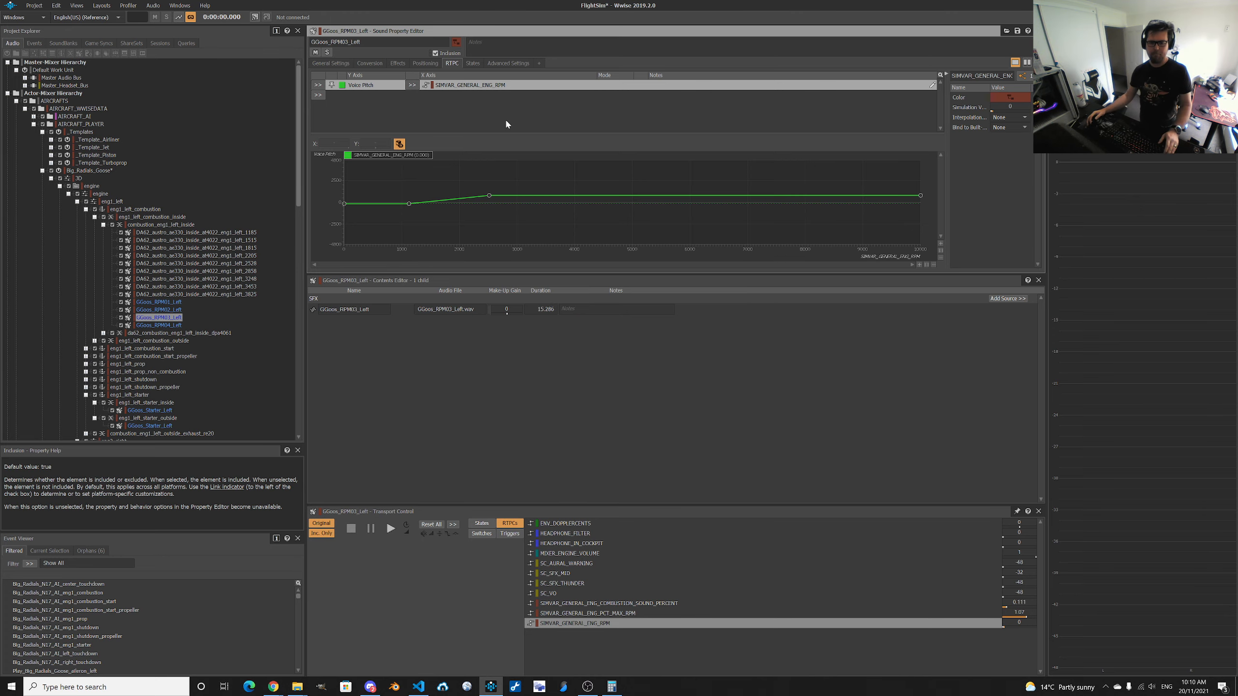
# Find the first rparams value of COMBUSTION.1.03 in SOUND.CFG and multiply 2500 by 0.681 in Calculator.
pyautogui.hotkey('alt', 'Tab')
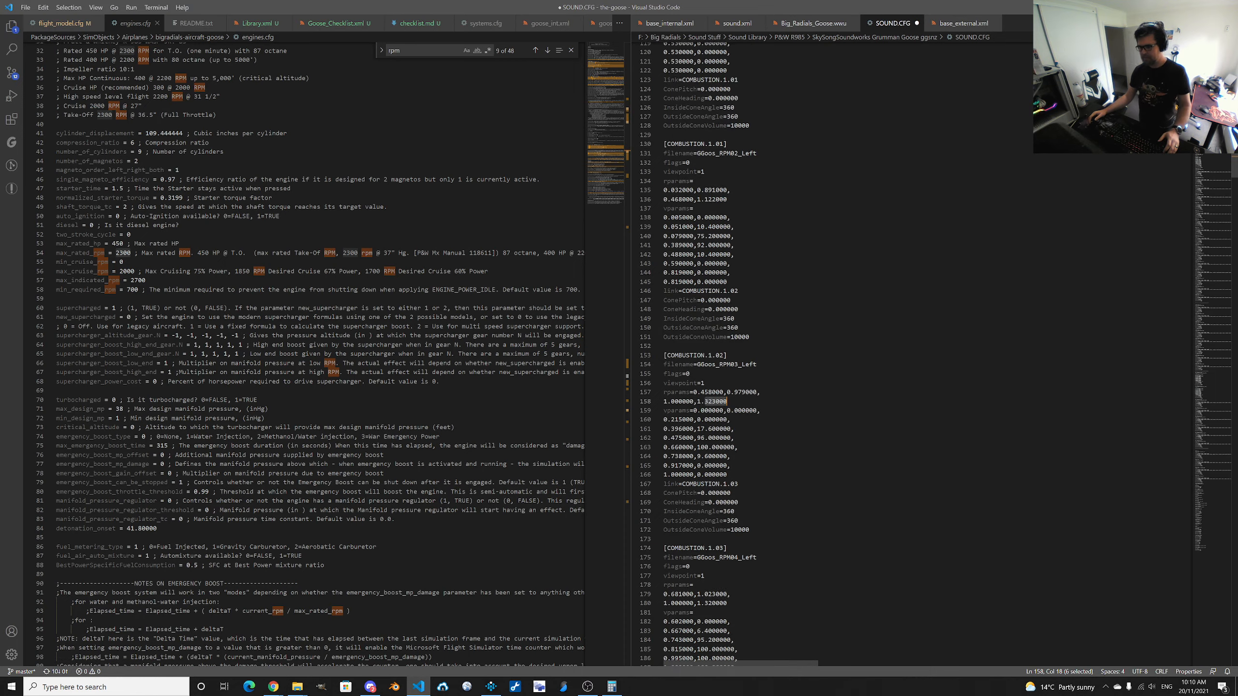
pyautogui.scroll(-5, 829, 351)
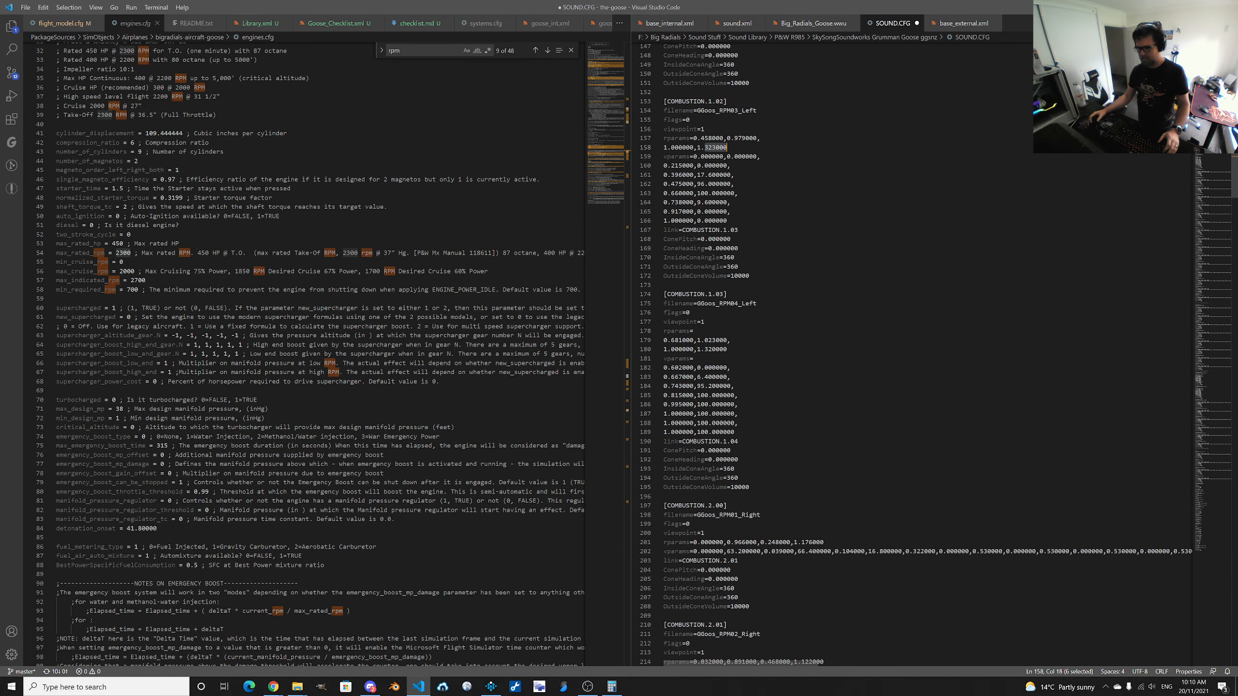
pyautogui.doubleClick(682, 340)
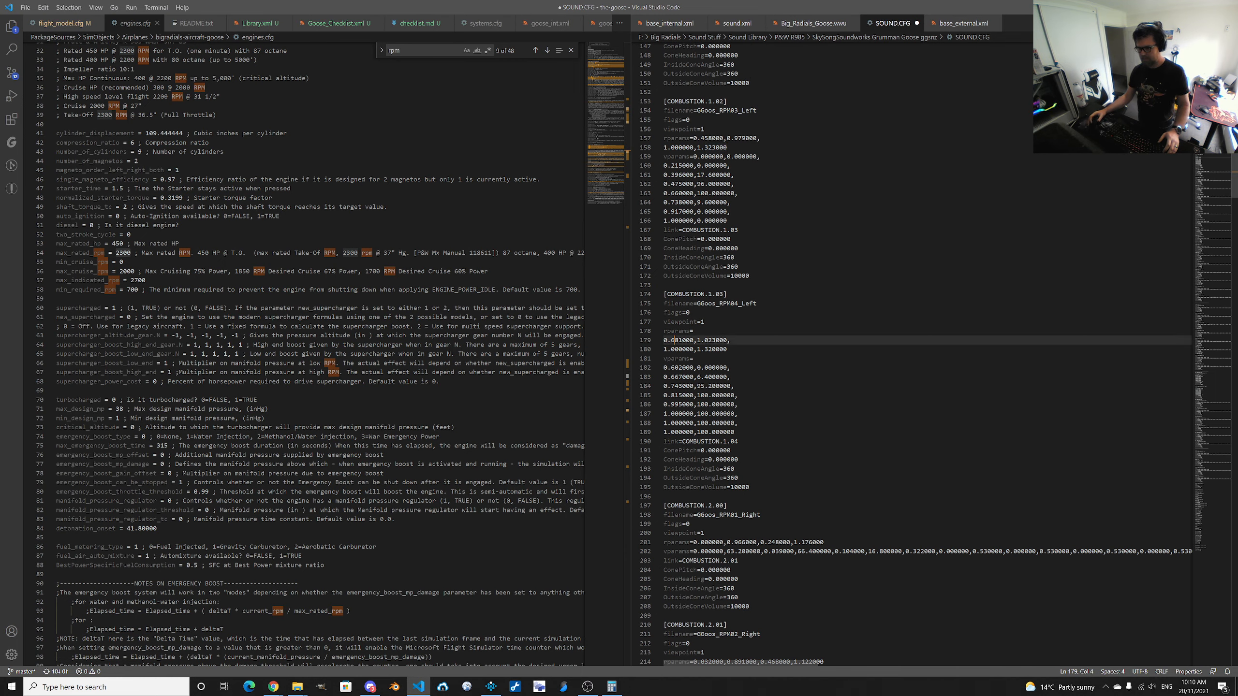
pyautogui.click(612, 687)
pyautogui.write('0.681')
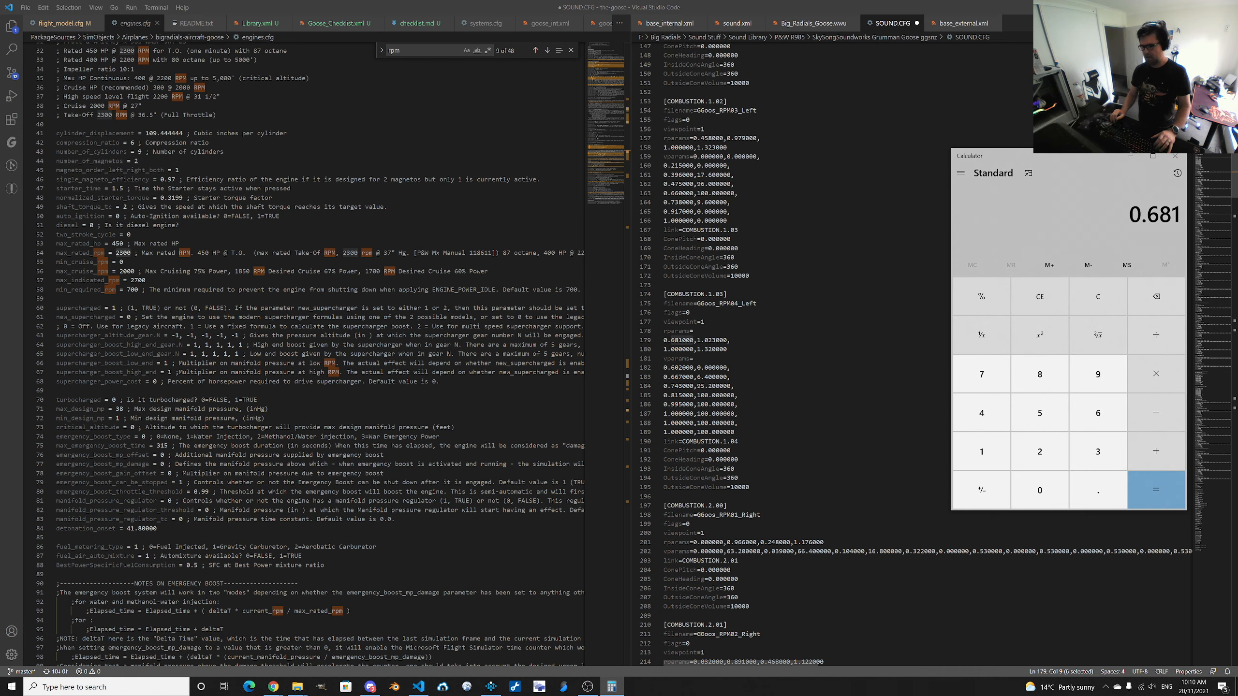
pyautogui.write('25')
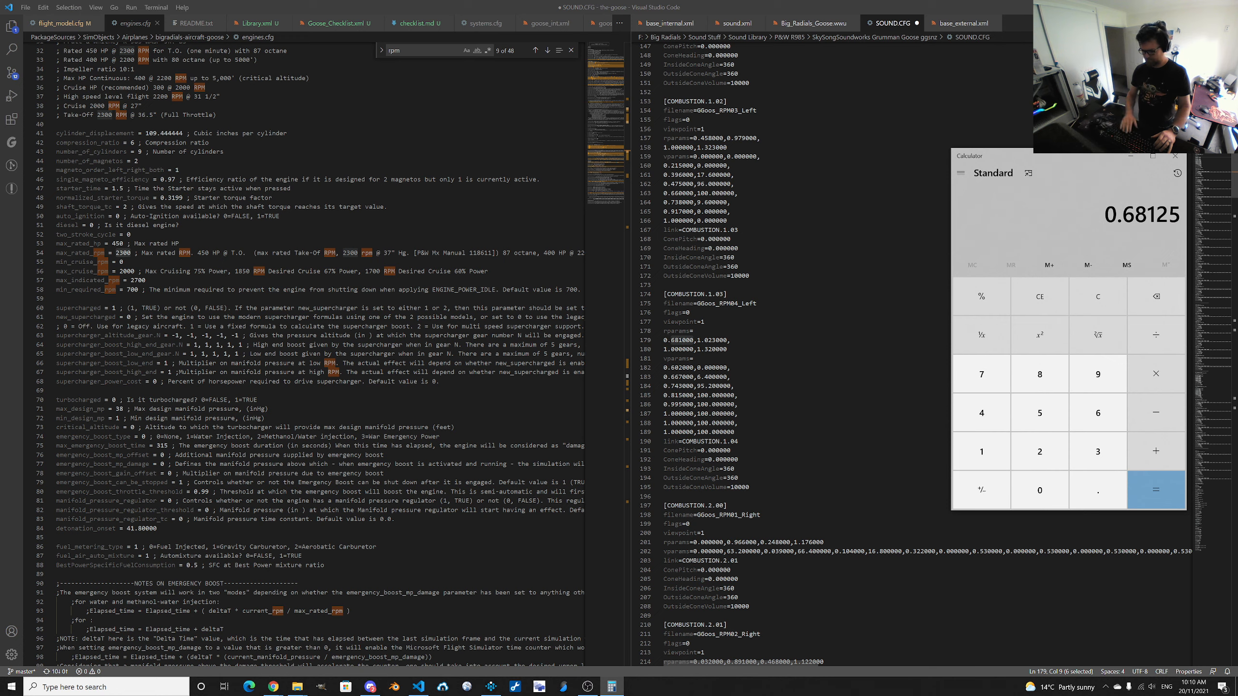
pyautogui.press('BackSpace')
pyautogui.press('BackSpace')
pyautogui.press('BackSpace')
pyautogui.press('BackSpace')
pyautogui.press('BackSpace')
pyautogui.press('BackSpace')
pyautogui.write('2500*0.68')
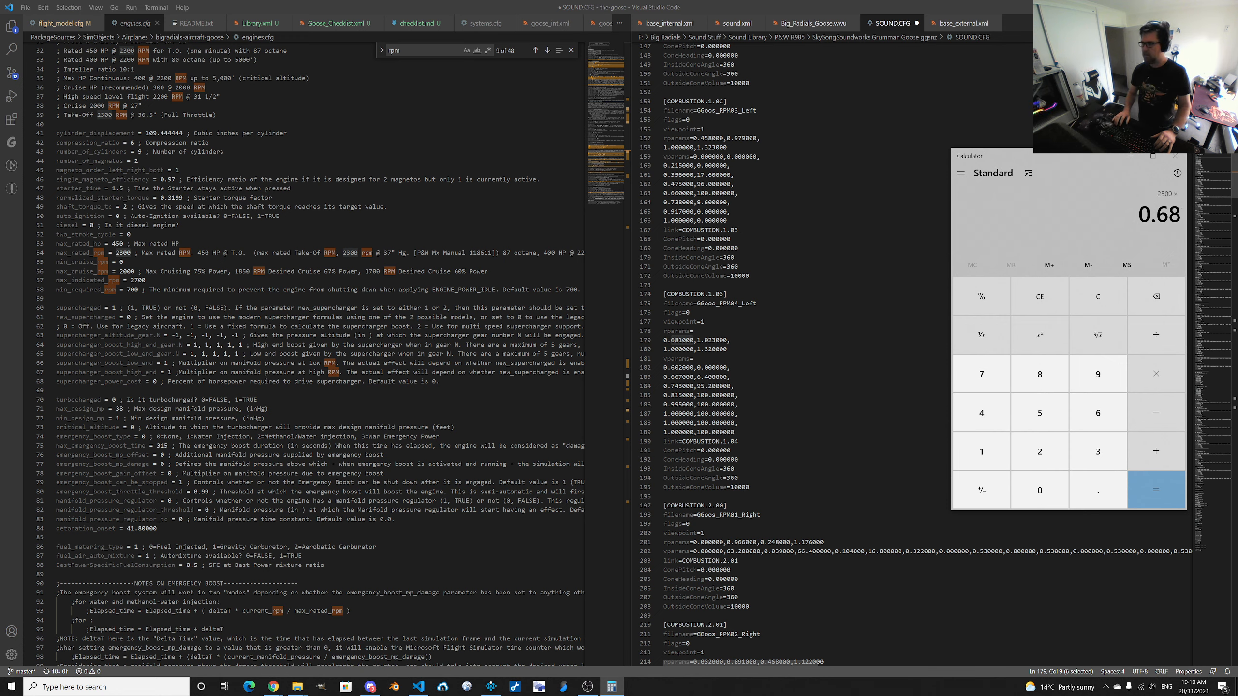
pyautogui.write('1')
pyautogui.press('Return')
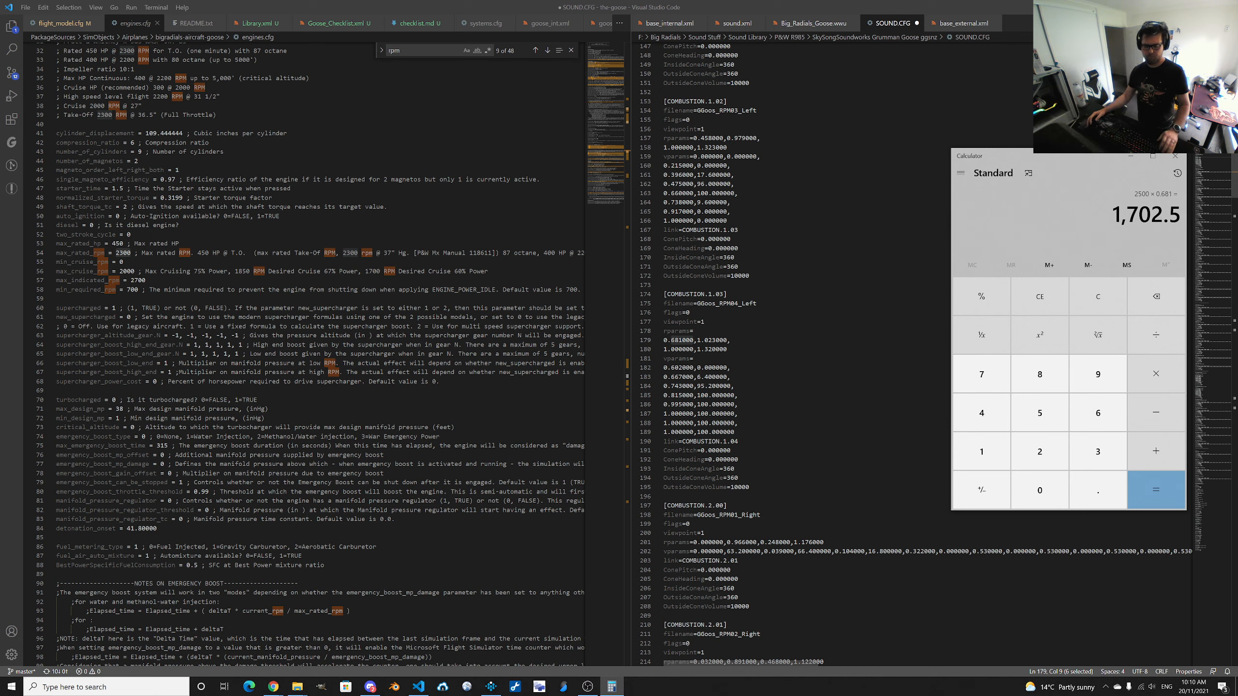
# In Wwise, set the second Voice Pitch curve point of GGoos_RPM03_Left to 1702.5 RPM.
pyautogui.click(491, 686)
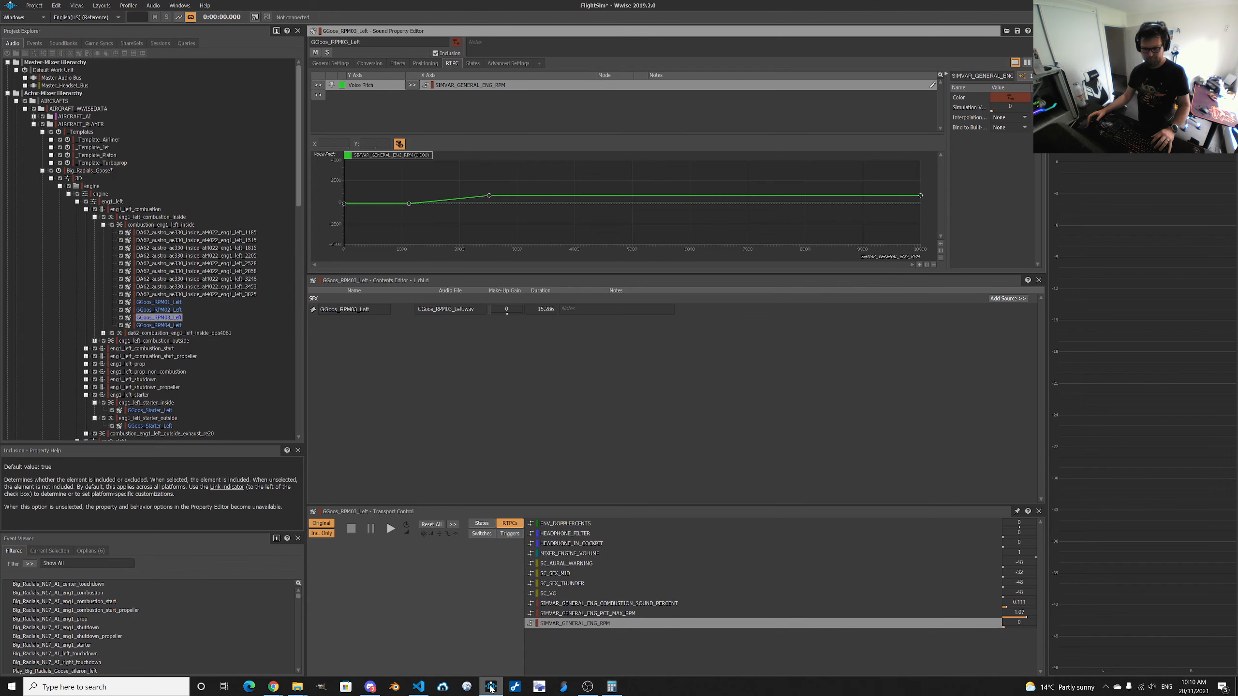
pyautogui.click(410, 205)
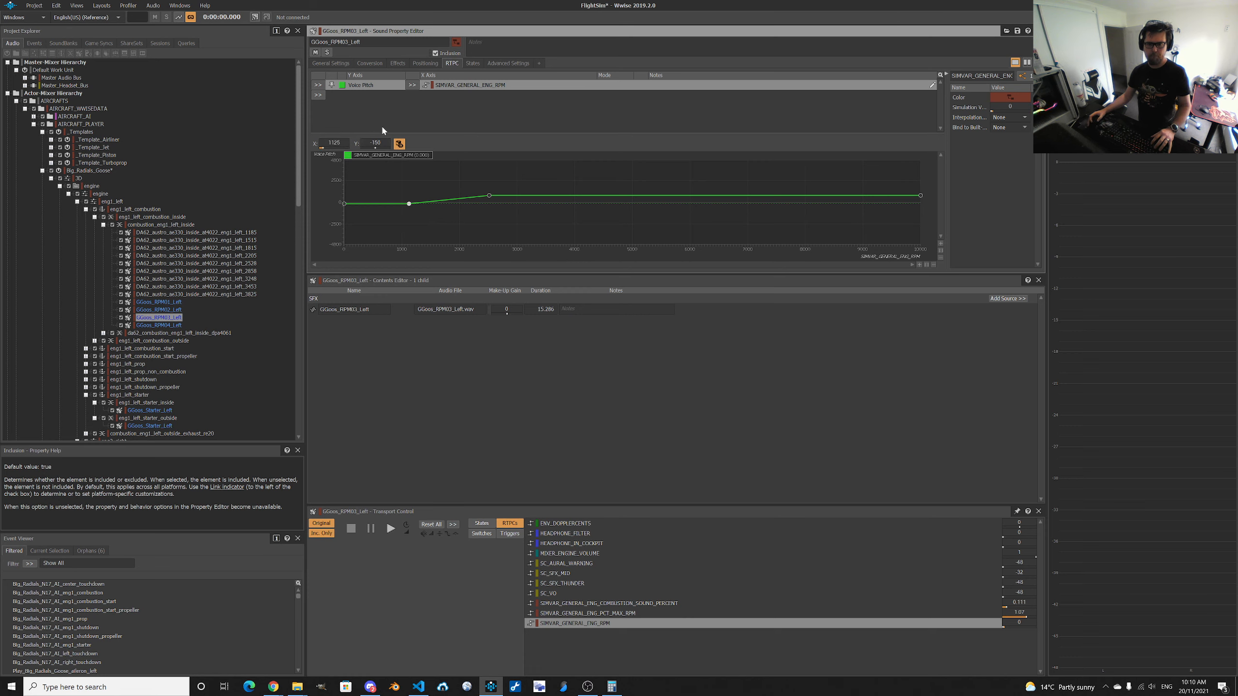
pyautogui.doubleClick(334, 142)
pyautogui.write('1702.5')
pyautogui.press('Return')
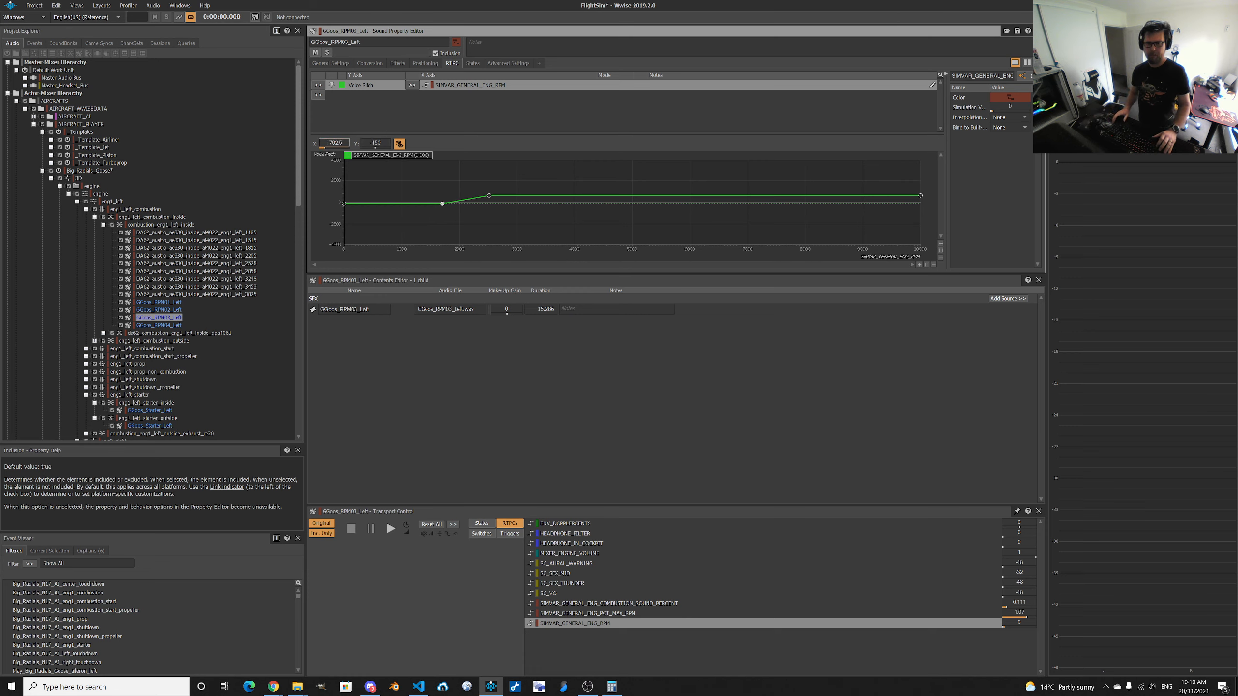
# Return to SOUND.CFG and compare the filenames and rparams of the COMBUSTION.1.00 to 1.03 sections, marking the GGoos_RPM02_Left filename.
pyautogui.hotkey('alt', 'Tab')
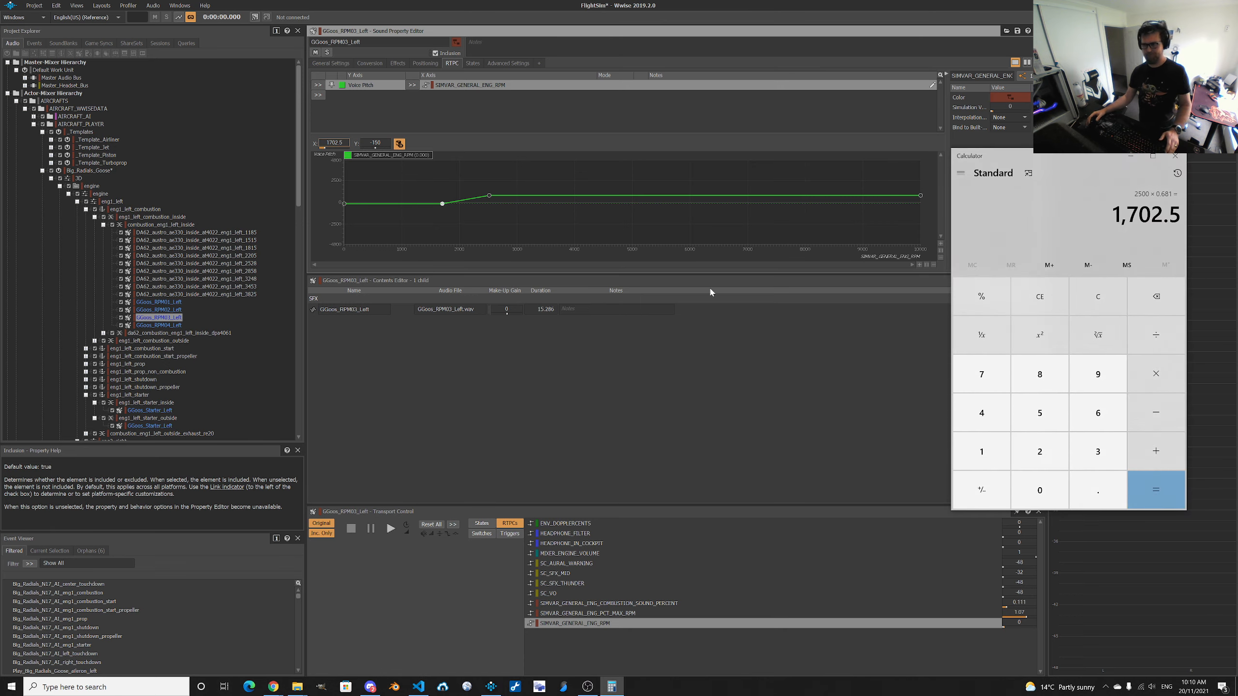
pyautogui.click(419, 687)
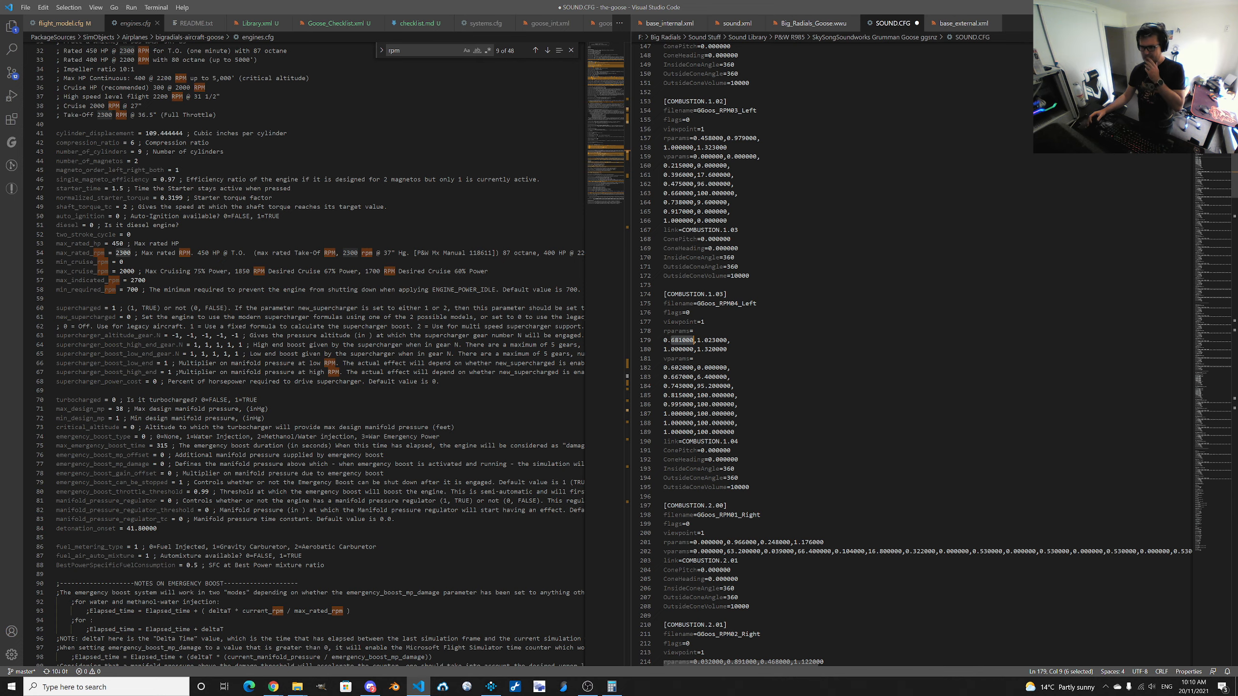
pyautogui.hotkey('alt', 'Tab')
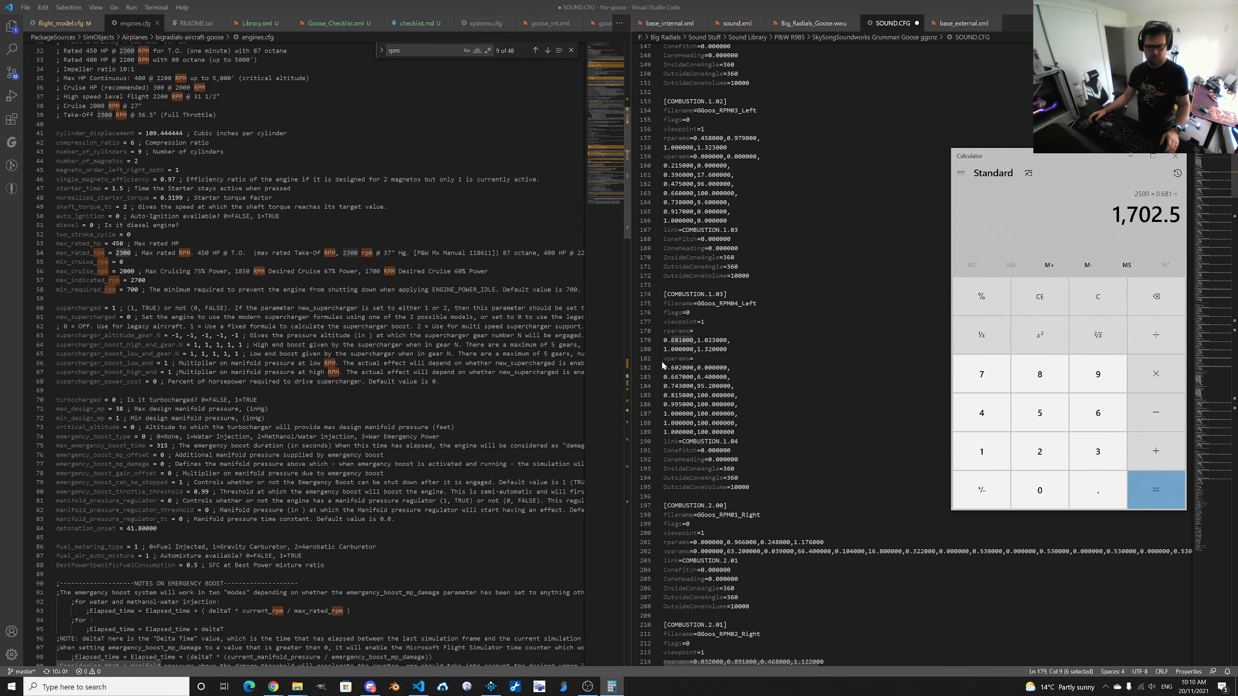
pyautogui.hotkey('alt', 'Tab')
pyautogui.press('Tab')
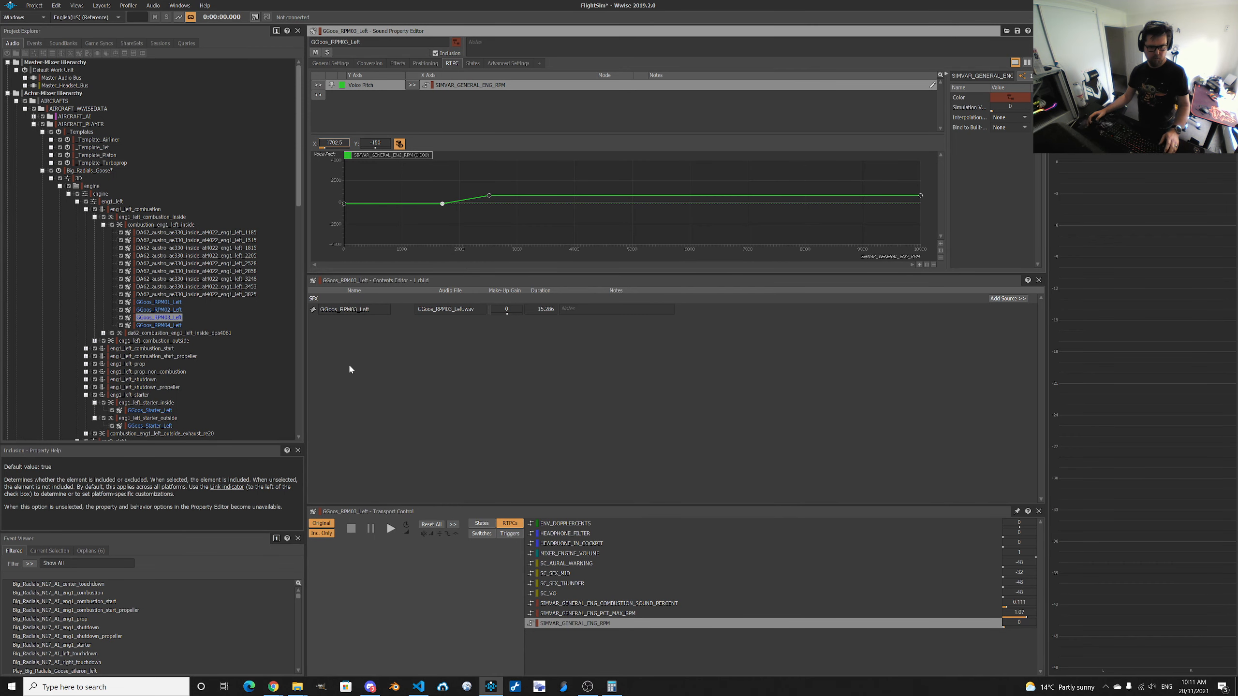
pyautogui.hotkey('alt', 'Tab')
pyautogui.hotkey('alt', 'Tab')
pyautogui.press('Tab')
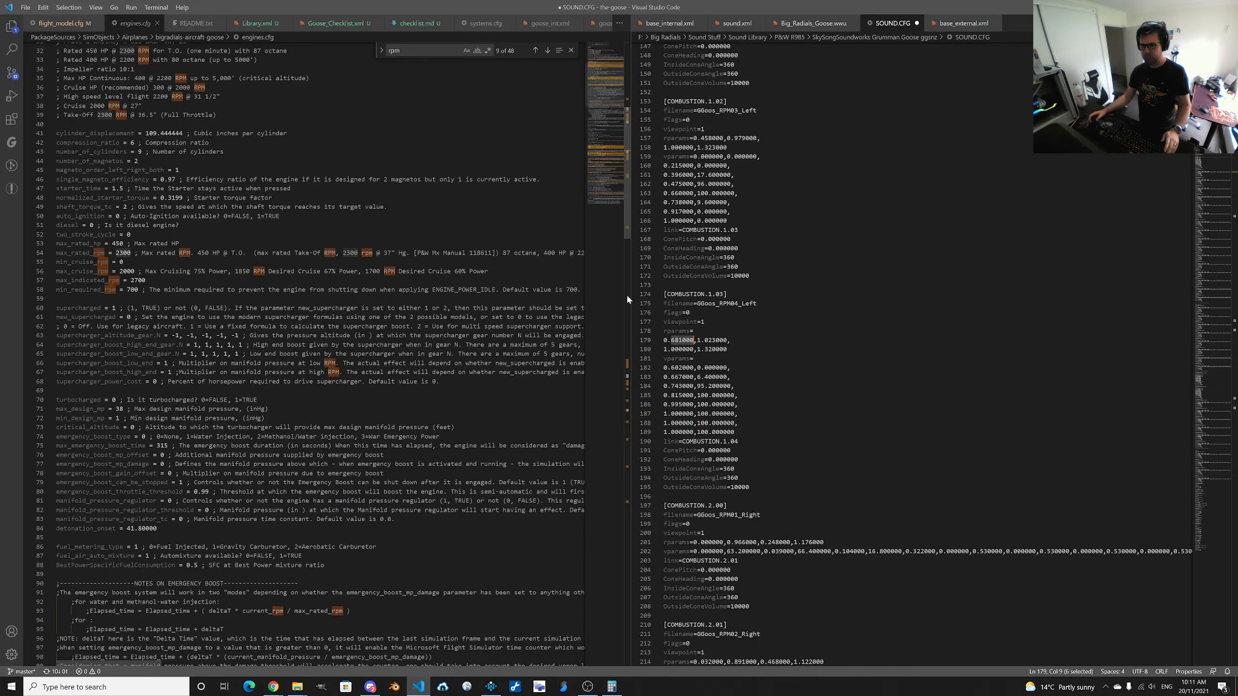
pyautogui.scroll(3, 780, 342)
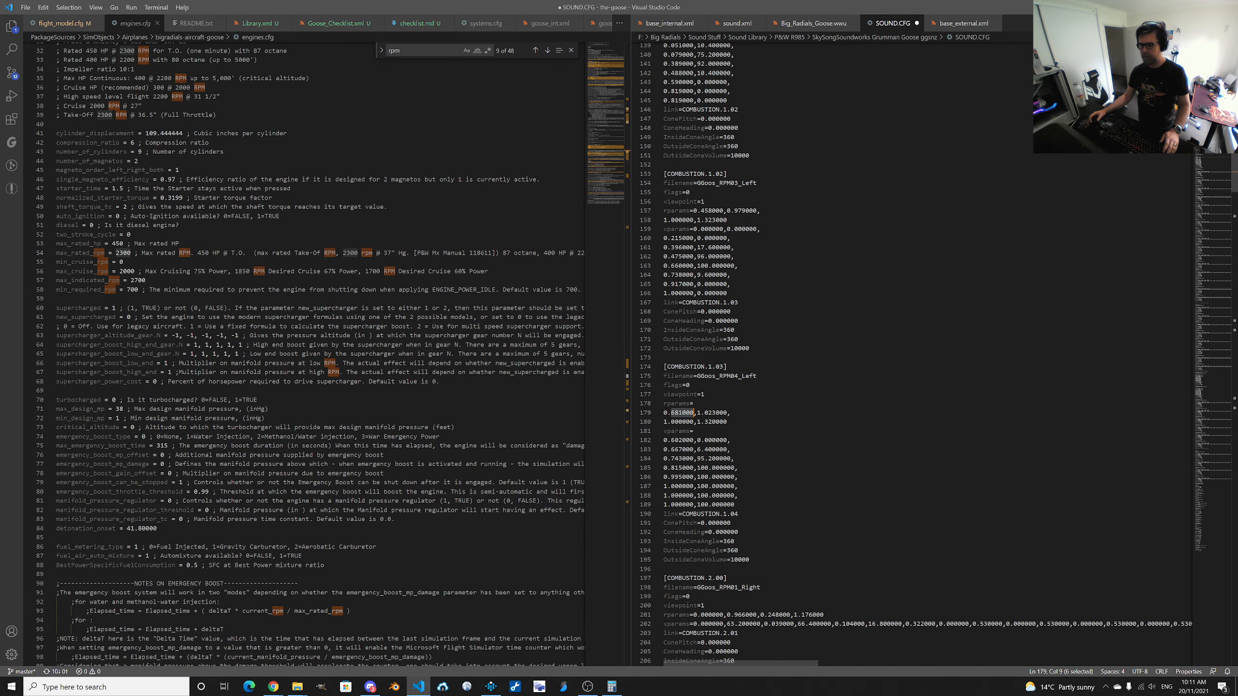
pyautogui.scroll(7, 780, 342)
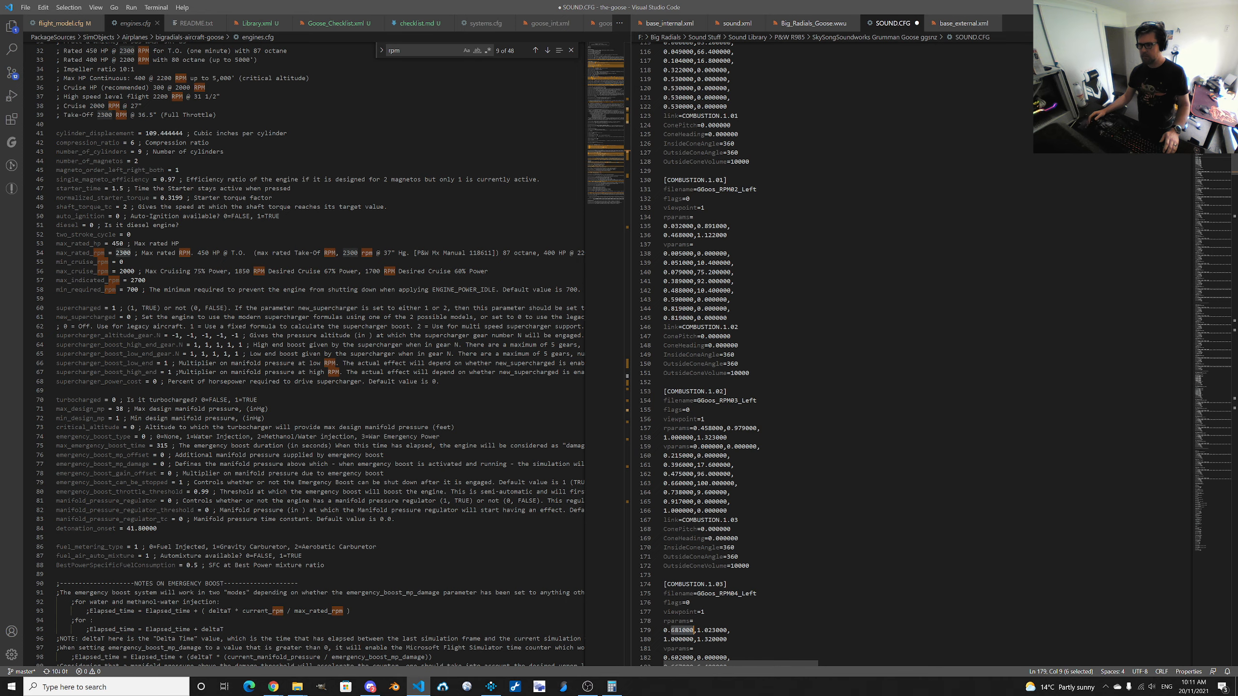
pyautogui.scroll(1, 781, 341)
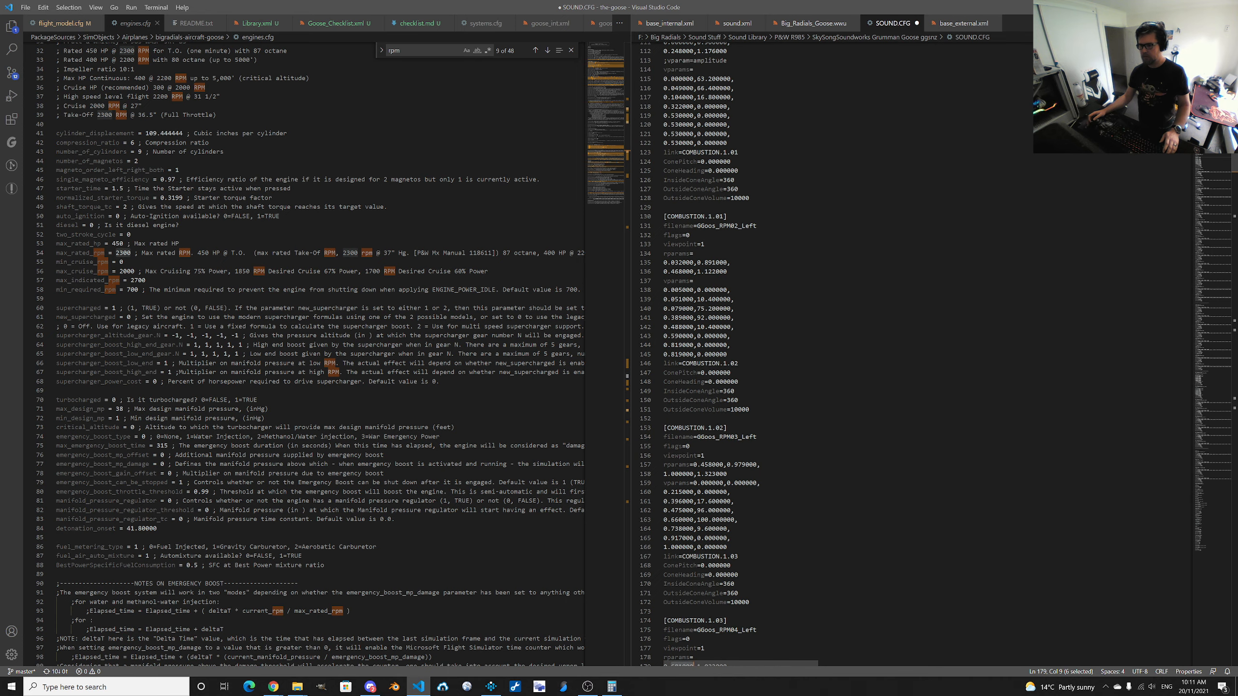
pyautogui.scroll(4, 780, 341)
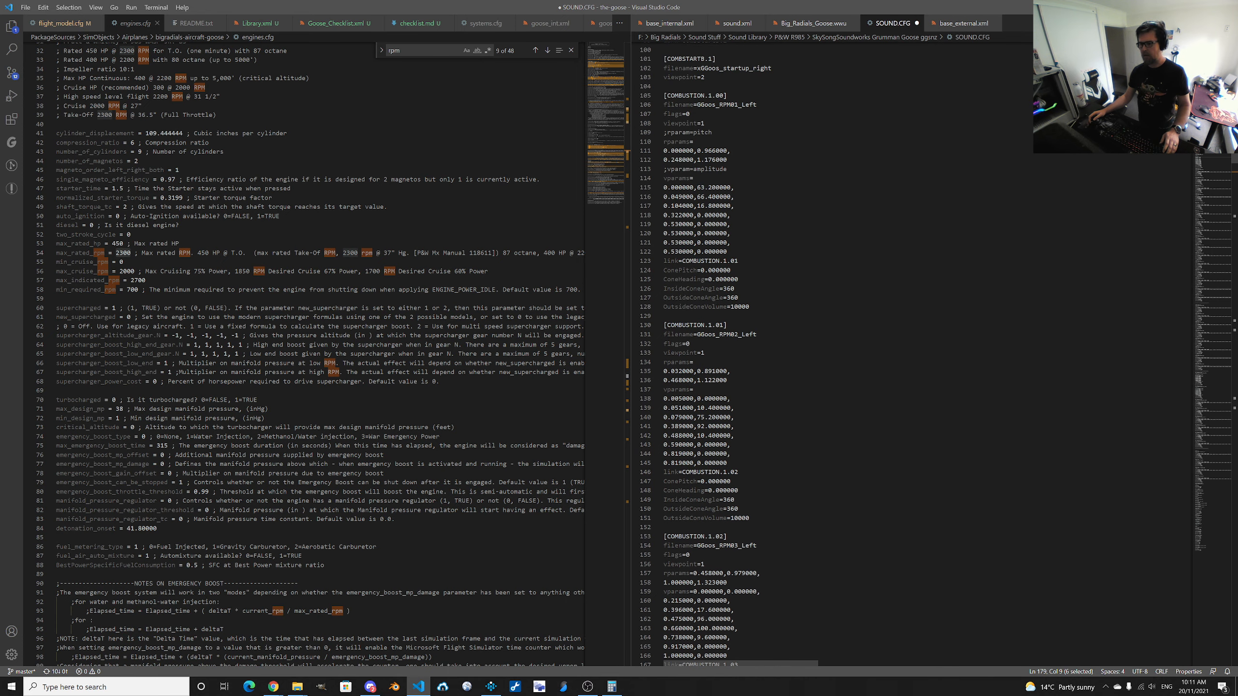
pyautogui.scroll(-3, 780, 342)
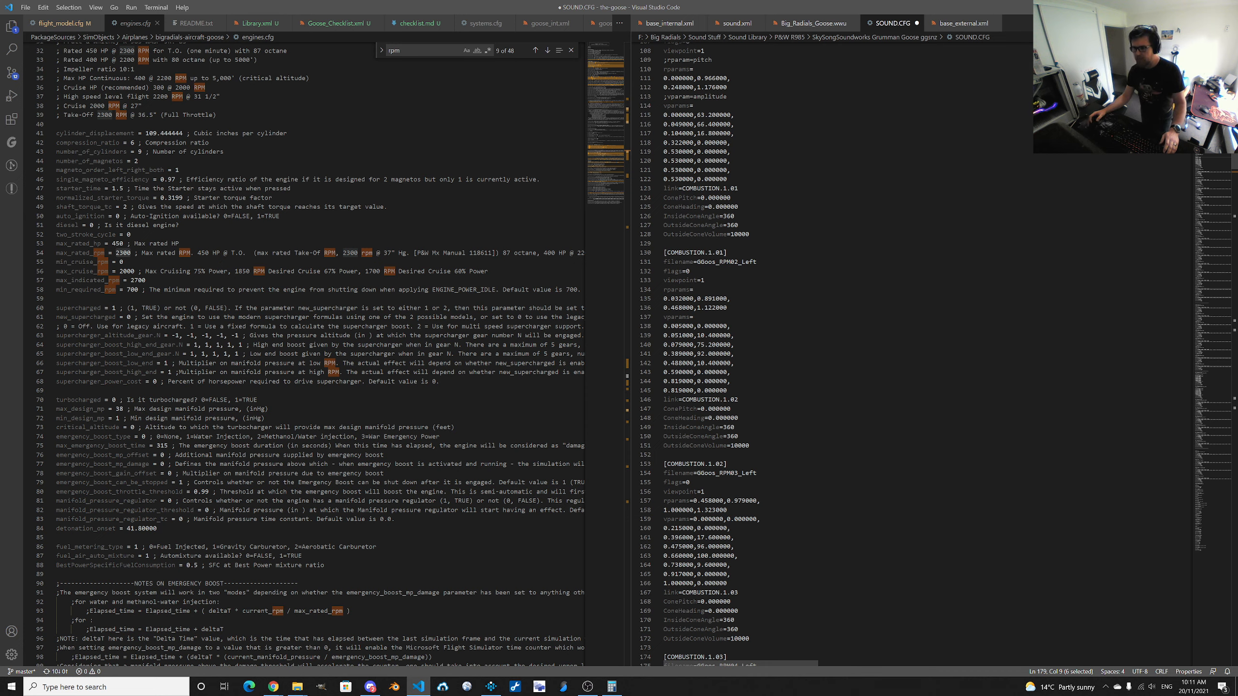
pyautogui.doubleClick(727, 263)
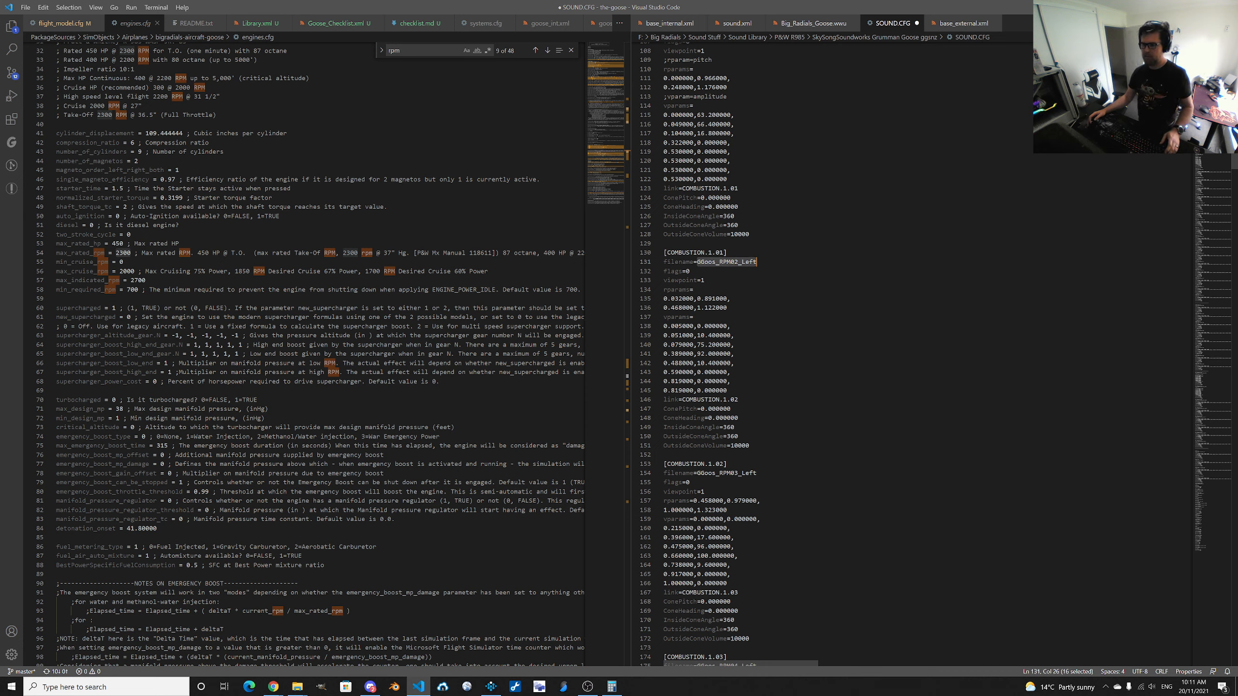
# In Wwise, copy the Voice Pitch RTPC of GGoos_RPM02_Left.
pyautogui.hotkey('alt', 'Tab')
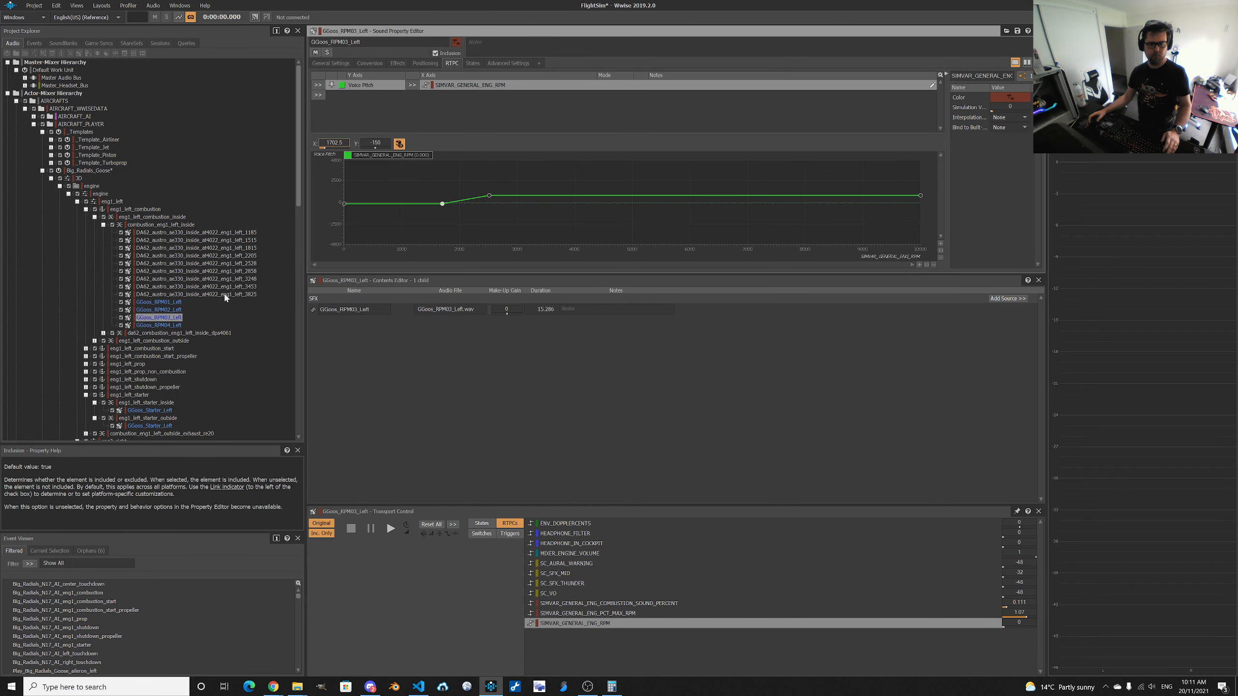
pyautogui.click(166, 310)
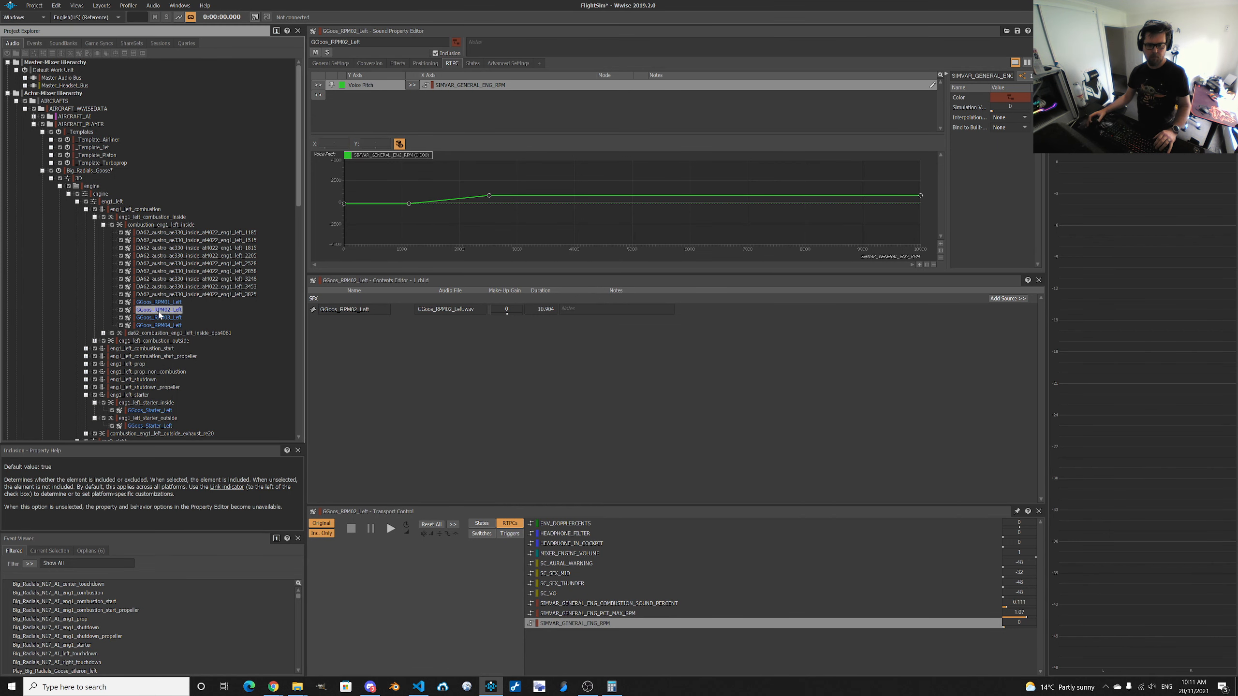
pyautogui.rightClick(484, 92)
pyautogui.press('Escape')
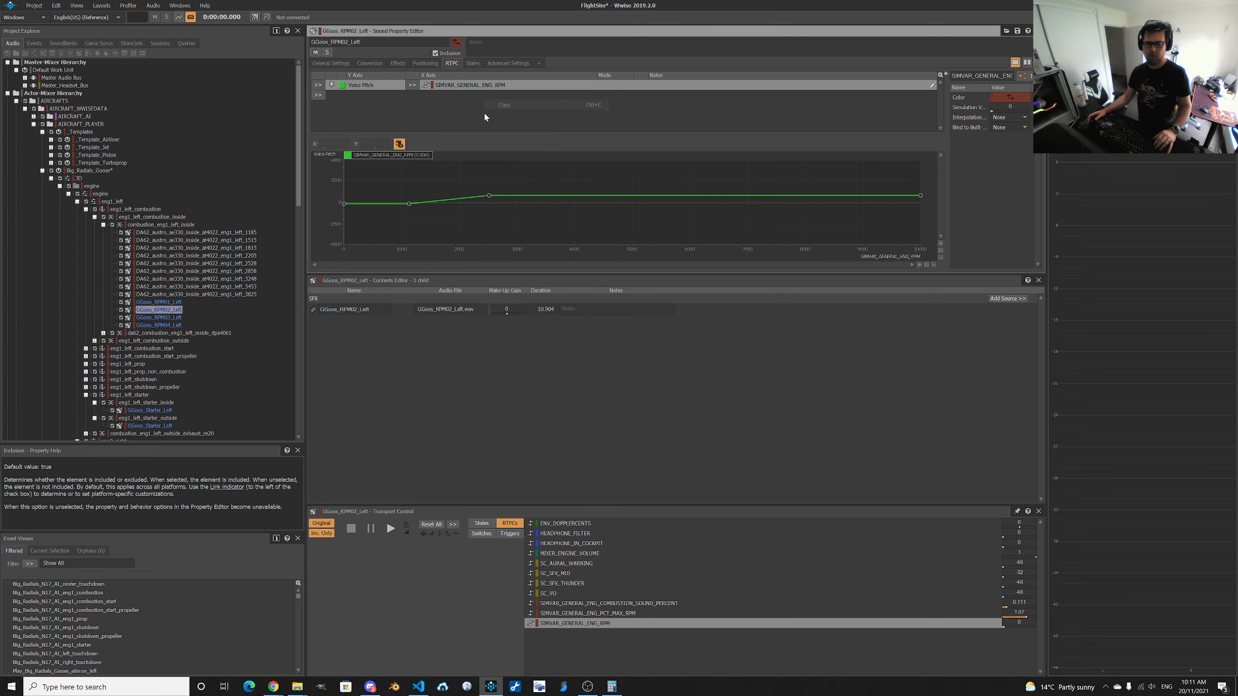
pyautogui.click(177, 318)
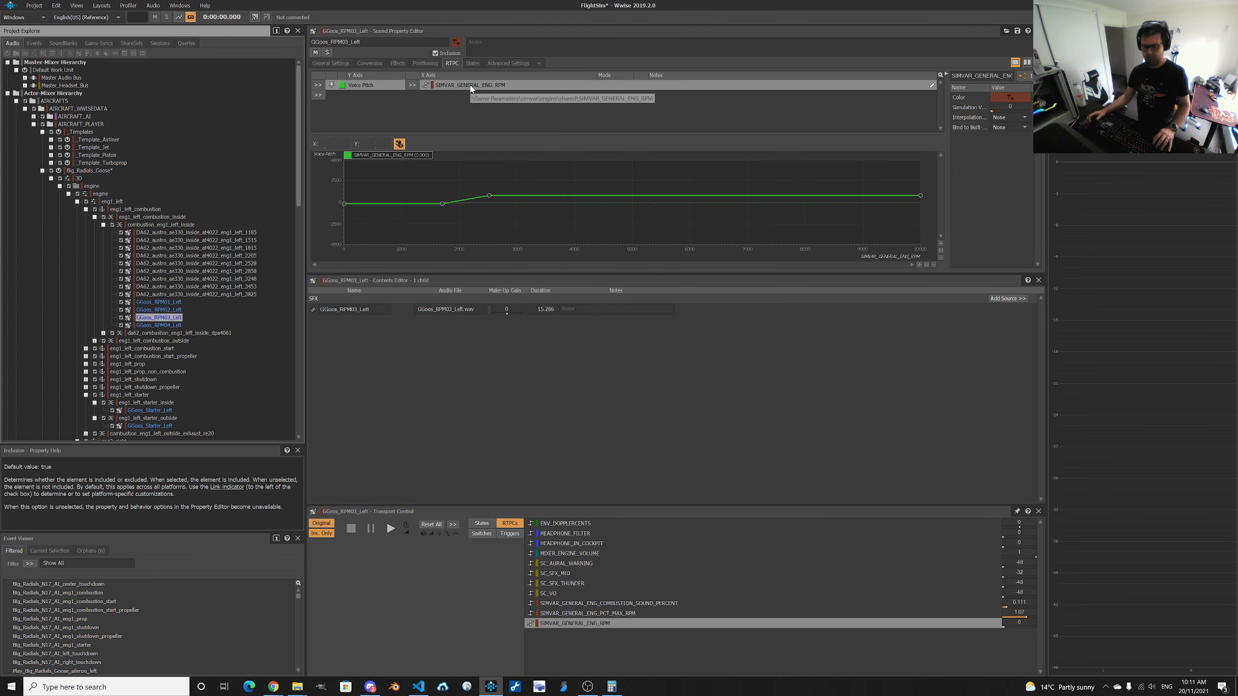
pyautogui.press('Delete')
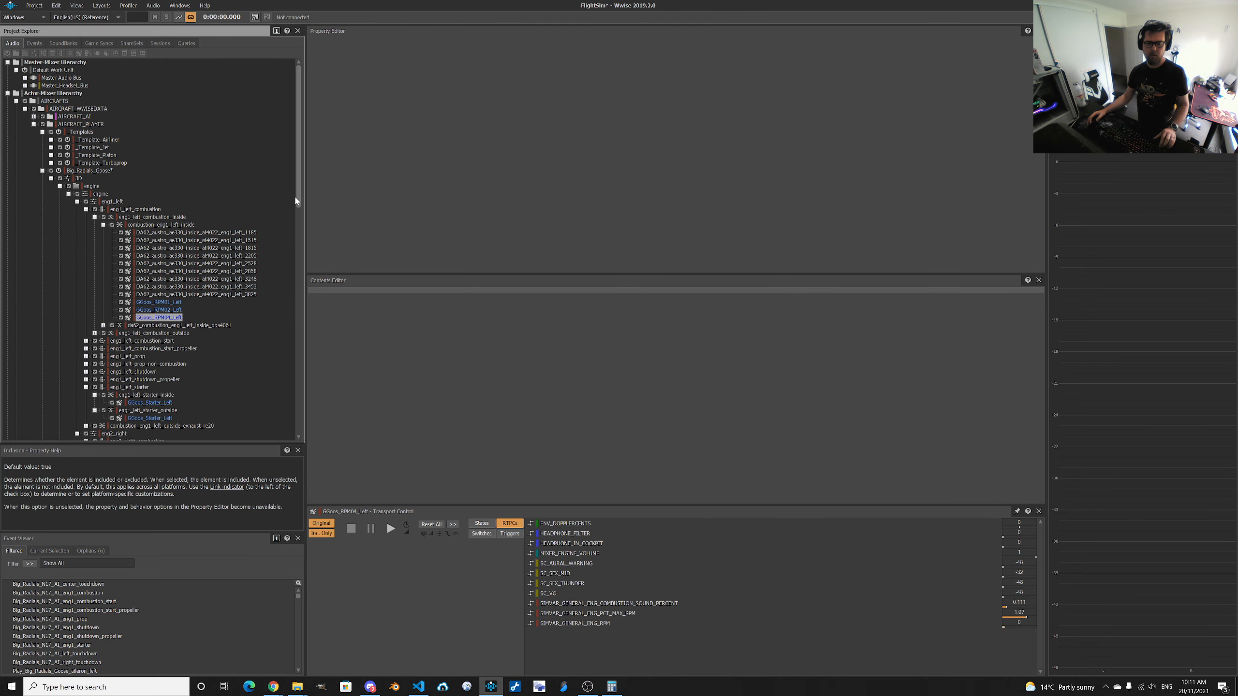
pyautogui.hotkey('ctrl', 'z')
# Remove the Voice Pitch RTPC from GGoos_RPM03_Left and paste the copied GGoos_RPM02_Left curve in its place.
pyautogui.click(170, 318)
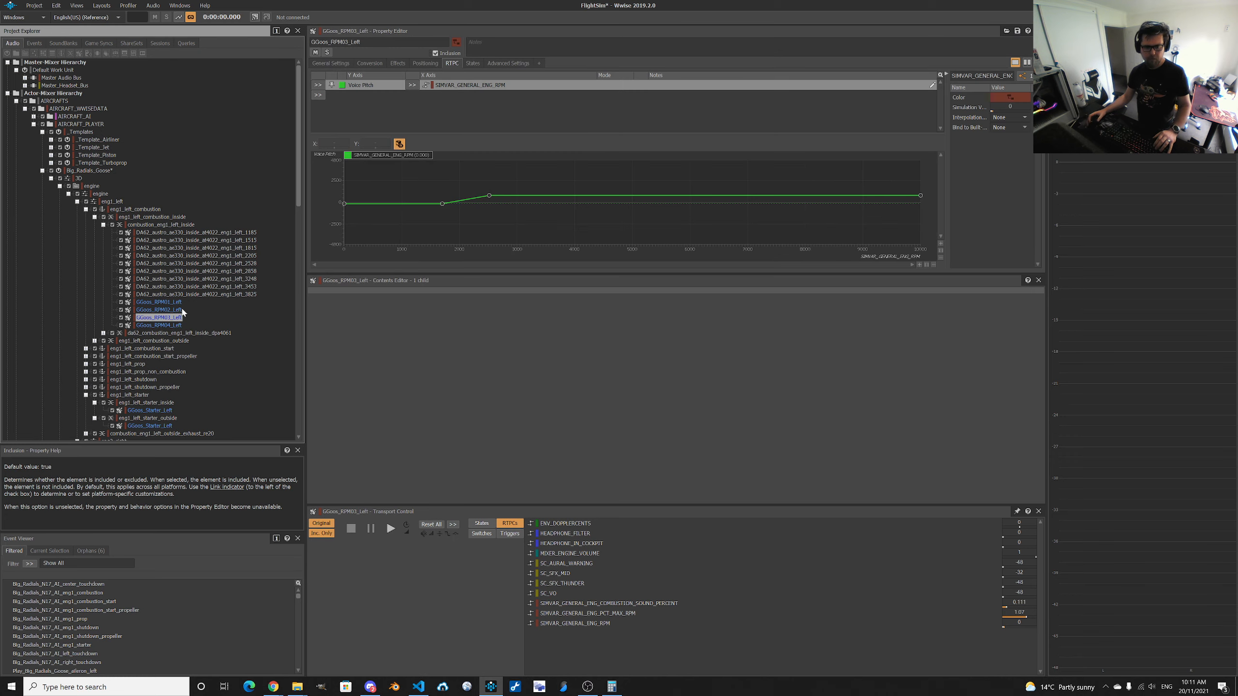
pyautogui.hotkey('ctrl', 'x')
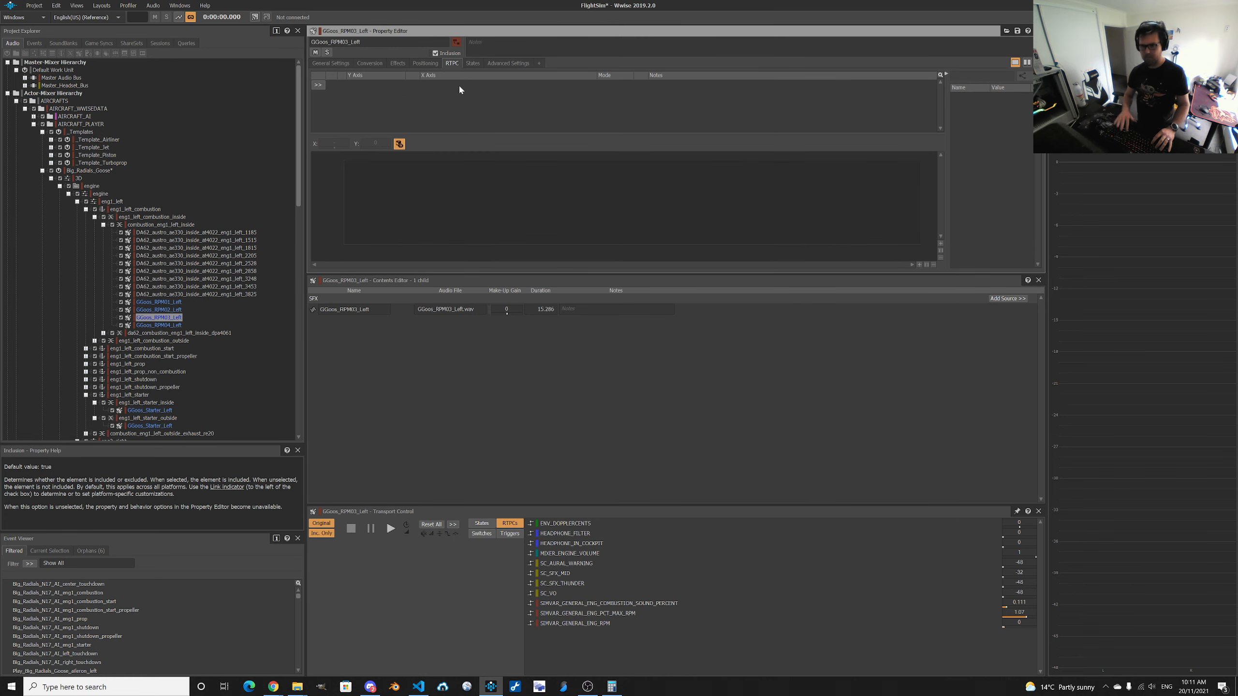
pyautogui.rightClick(459, 85)
pyautogui.click(460, 113)
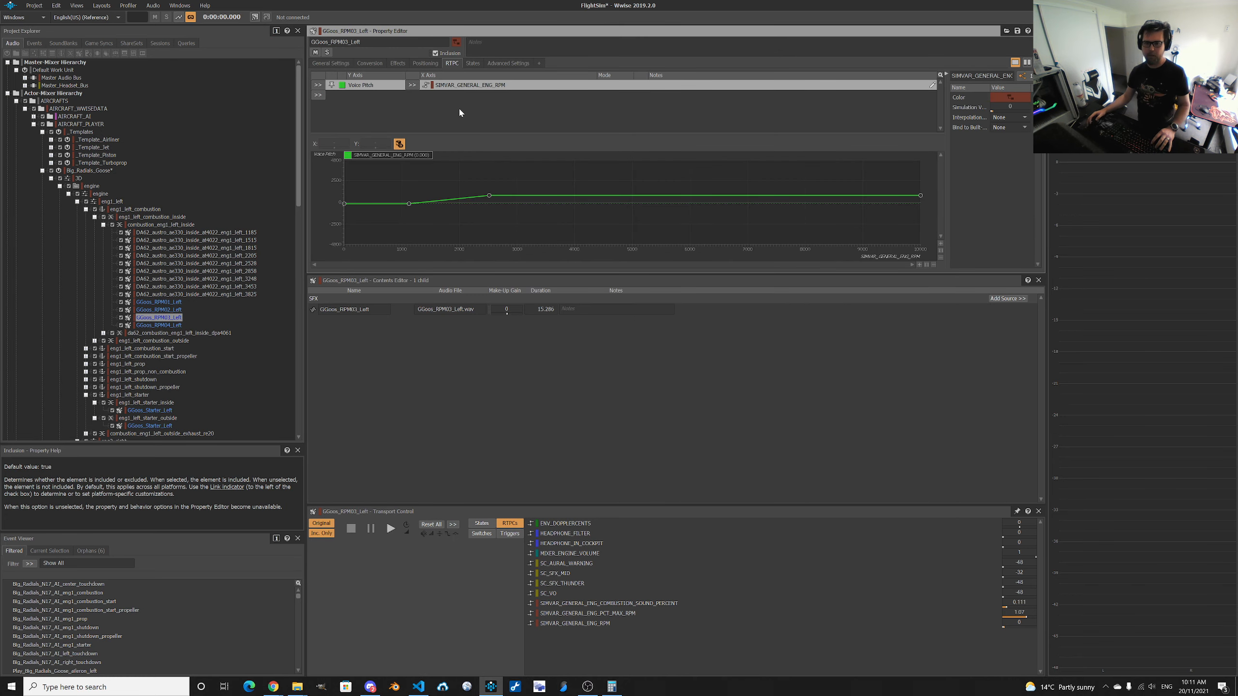
# Select GGoos_RPM02_Left, then switch to SOUND.CFG in Visual Studio Code and examine the first rparams pair of COMBUSTION.1.01.
pyautogui.click(167, 310)
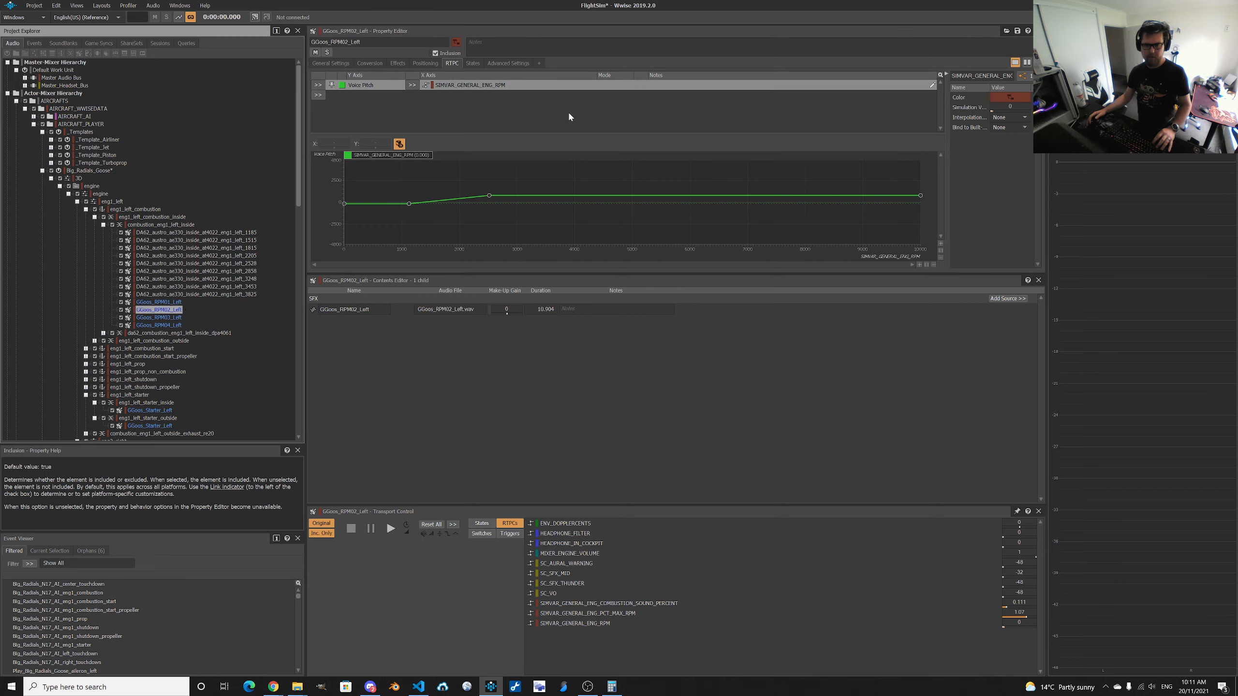
pyautogui.hotkey('alt', 'Tab')
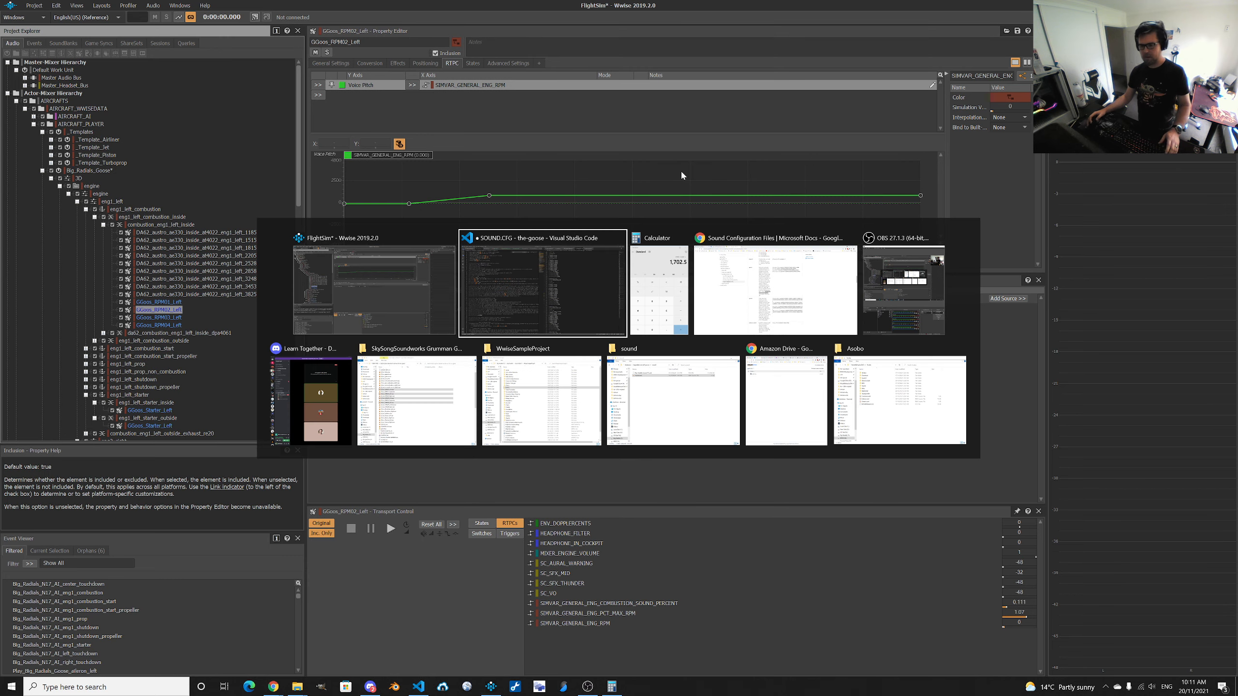
pyautogui.click(609, 295)
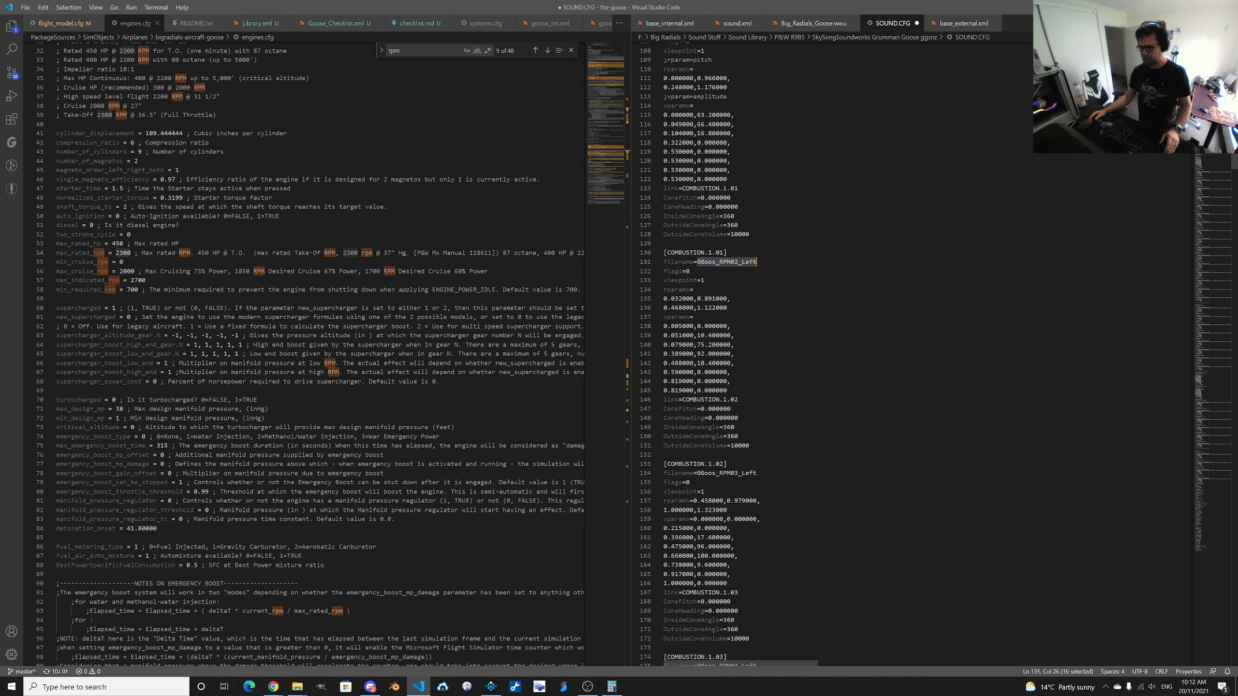
pyautogui.doubleClick(715, 298)
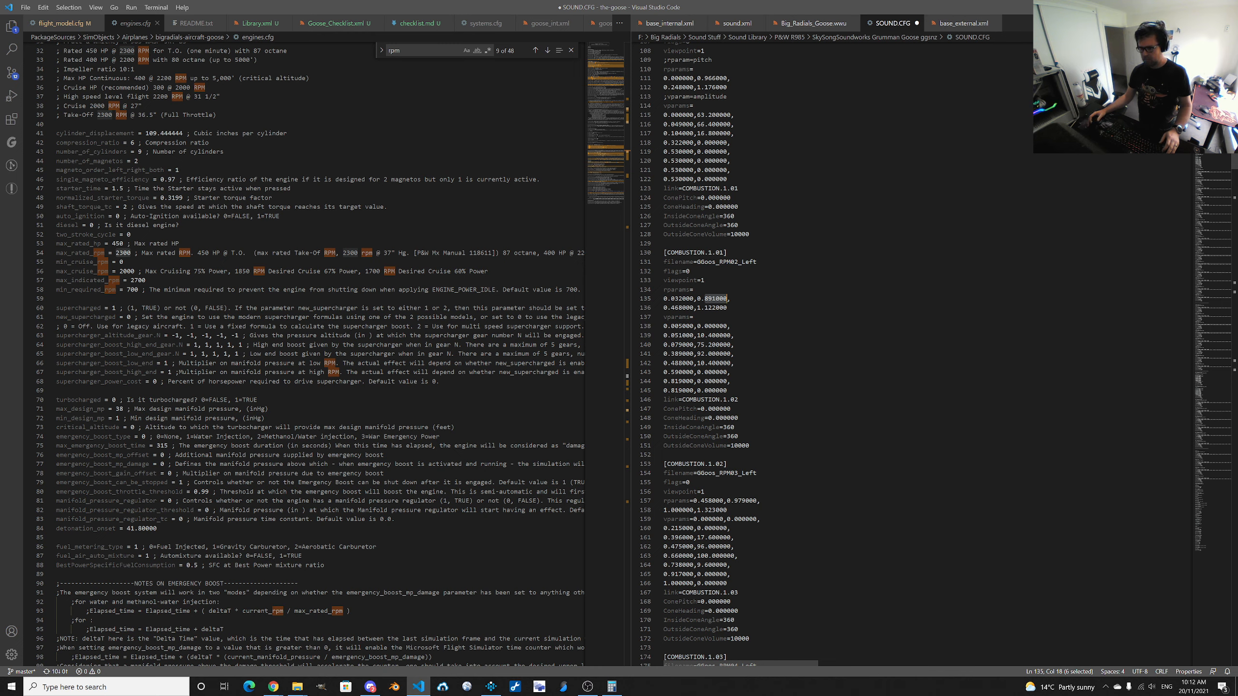
pyautogui.click(675, 299)
# In Calculator, multiply 2500 by 0.03 for the curve's lower RPM point.
pyautogui.click(612, 688)
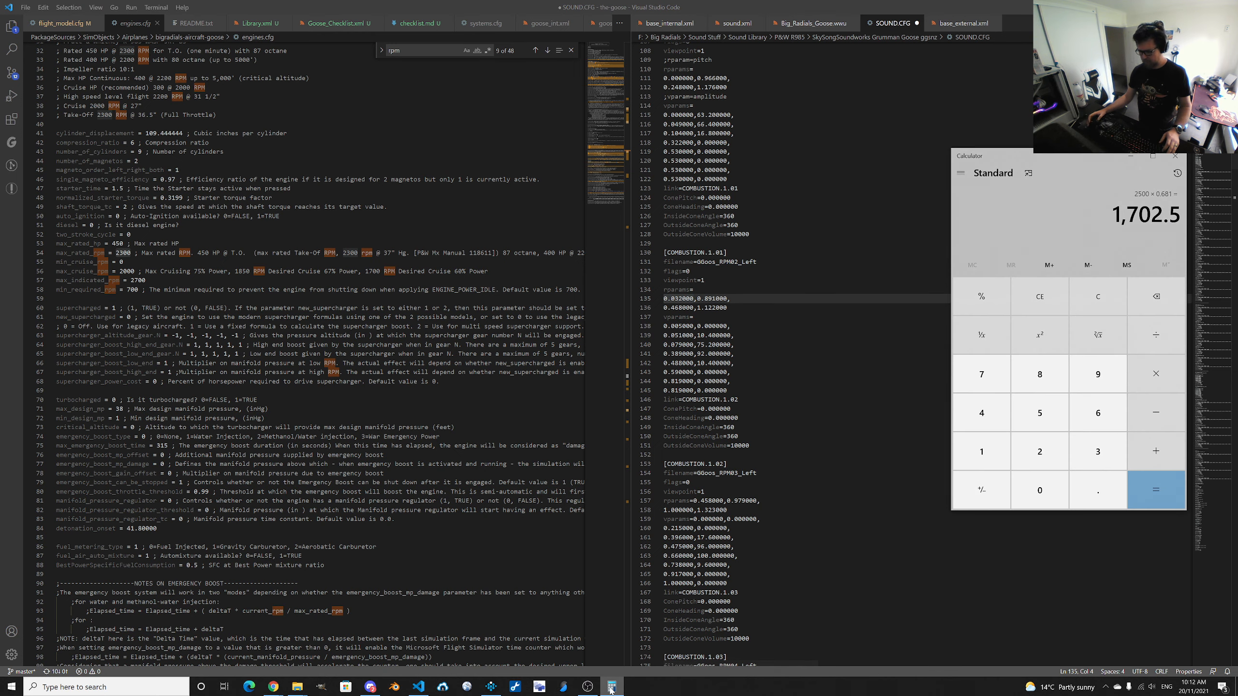
pyautogui.write('2500*.0')
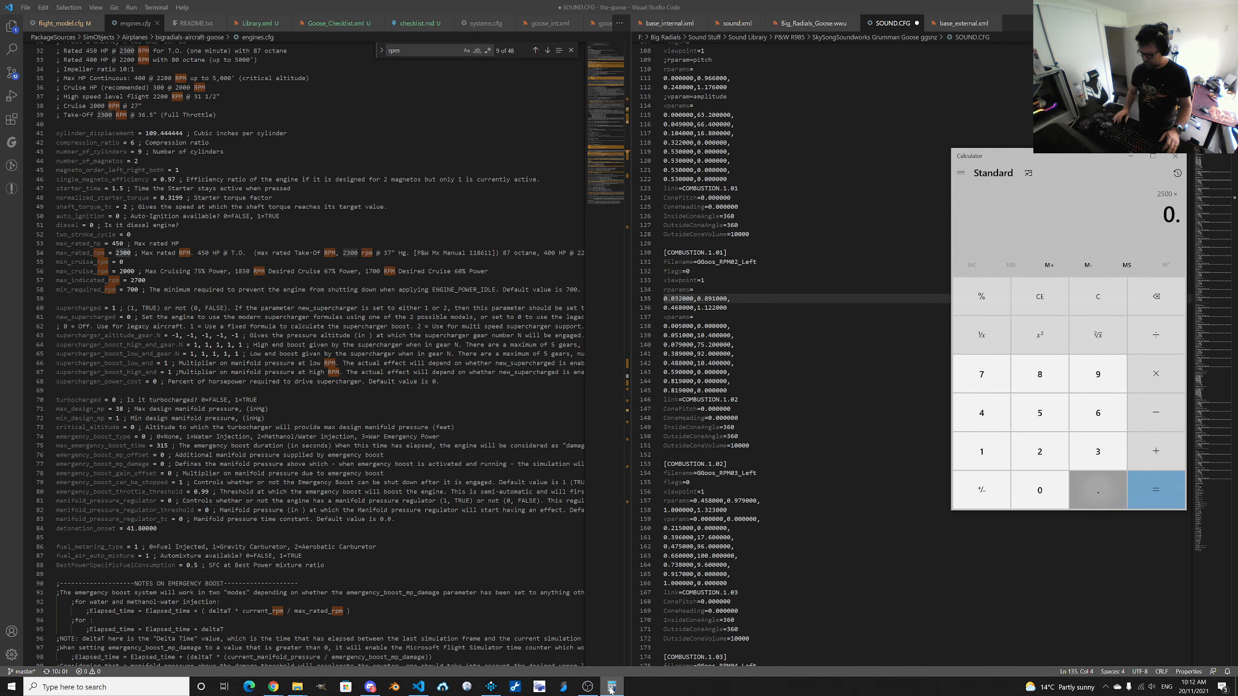
pyautogui.write('3')
pyautogui.press('Return')
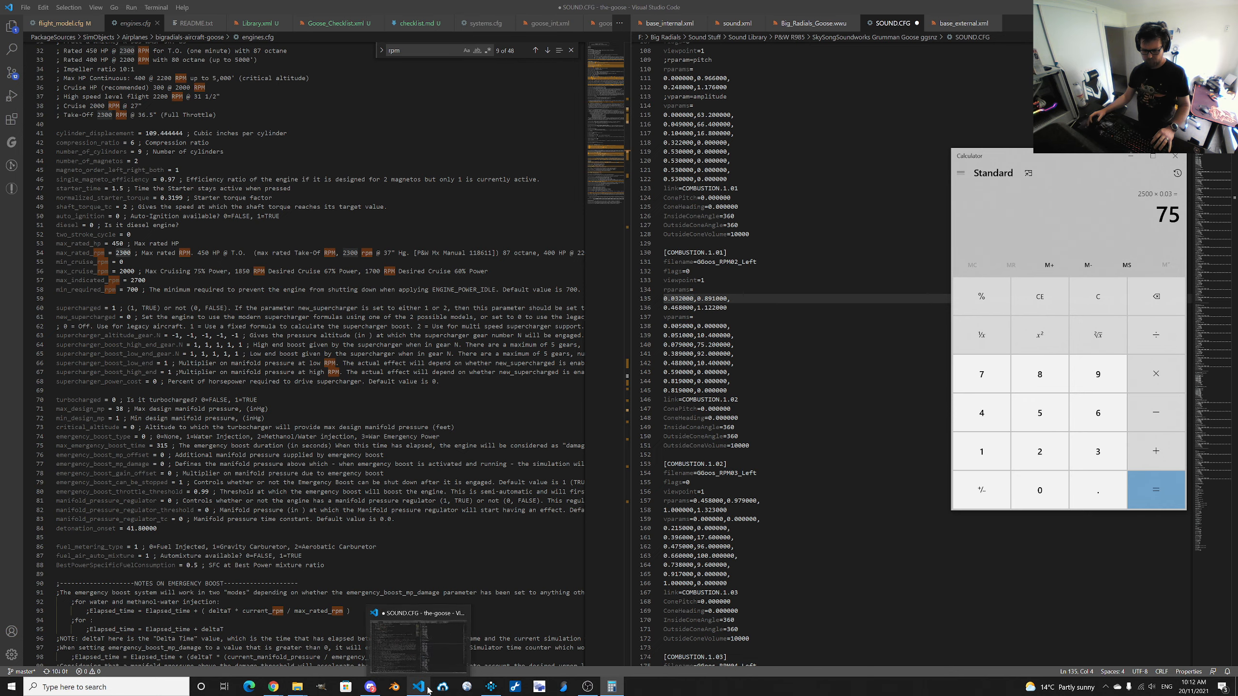
# In Wwise, set the second Voice Pitch curve point of GGoos_RPM02_Left to 75 RPM.
pyautogui.click(488, 691)
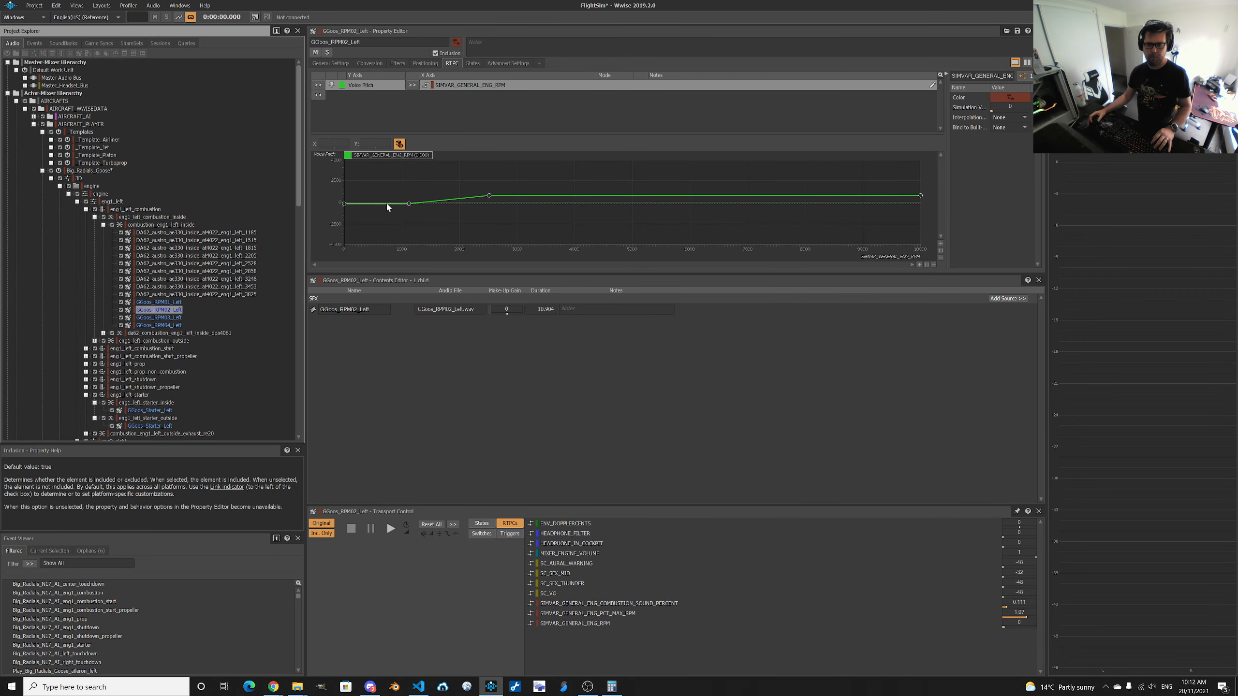
pyautogui.click(409, 204)
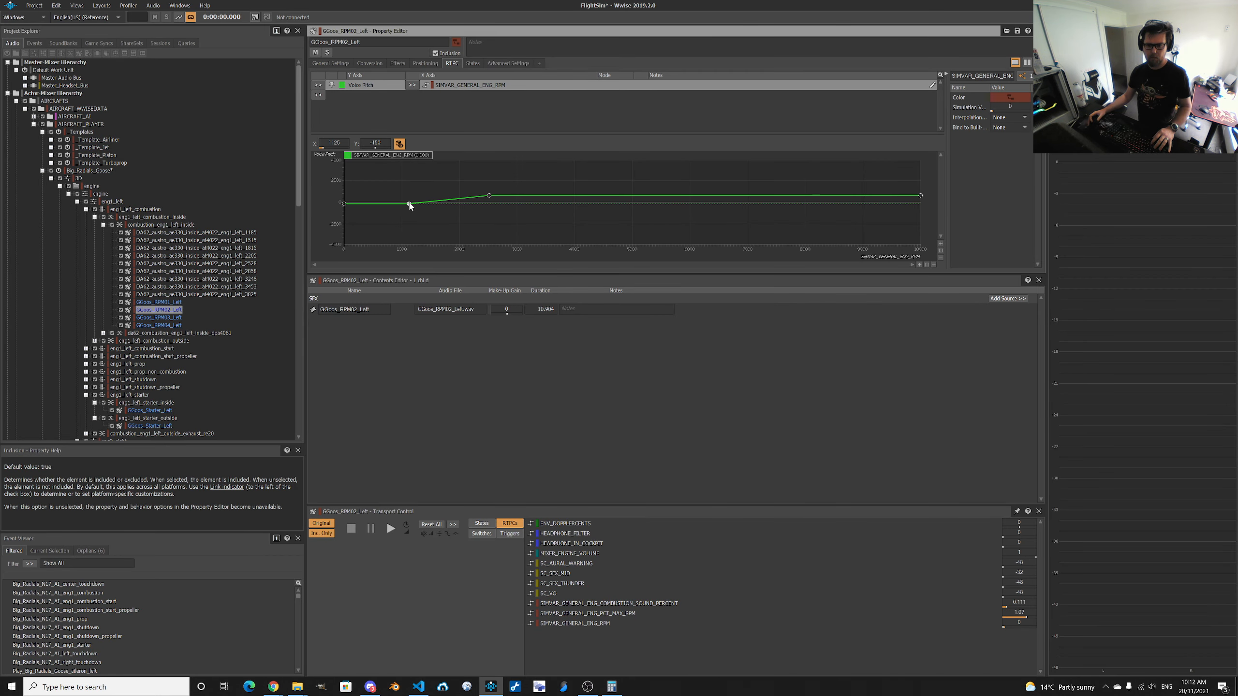
pyautogui.doubleClick(341, 144)
pyautogui.write('75')
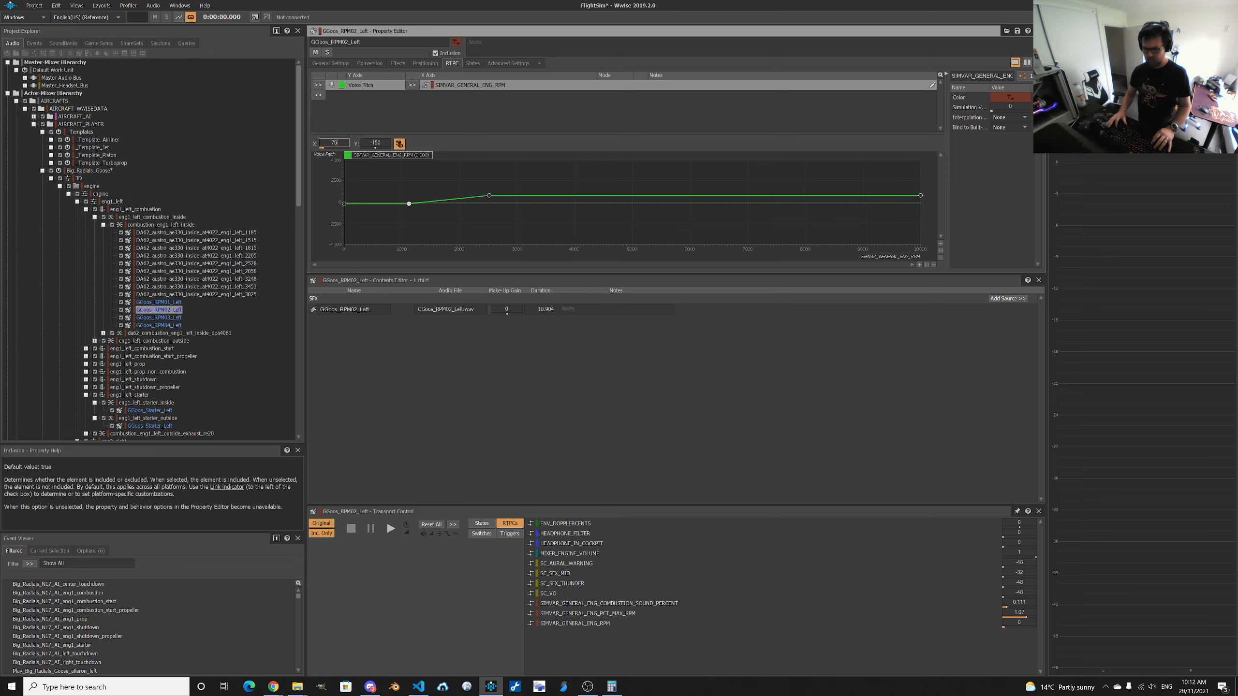
pyautogui.press('Tab')
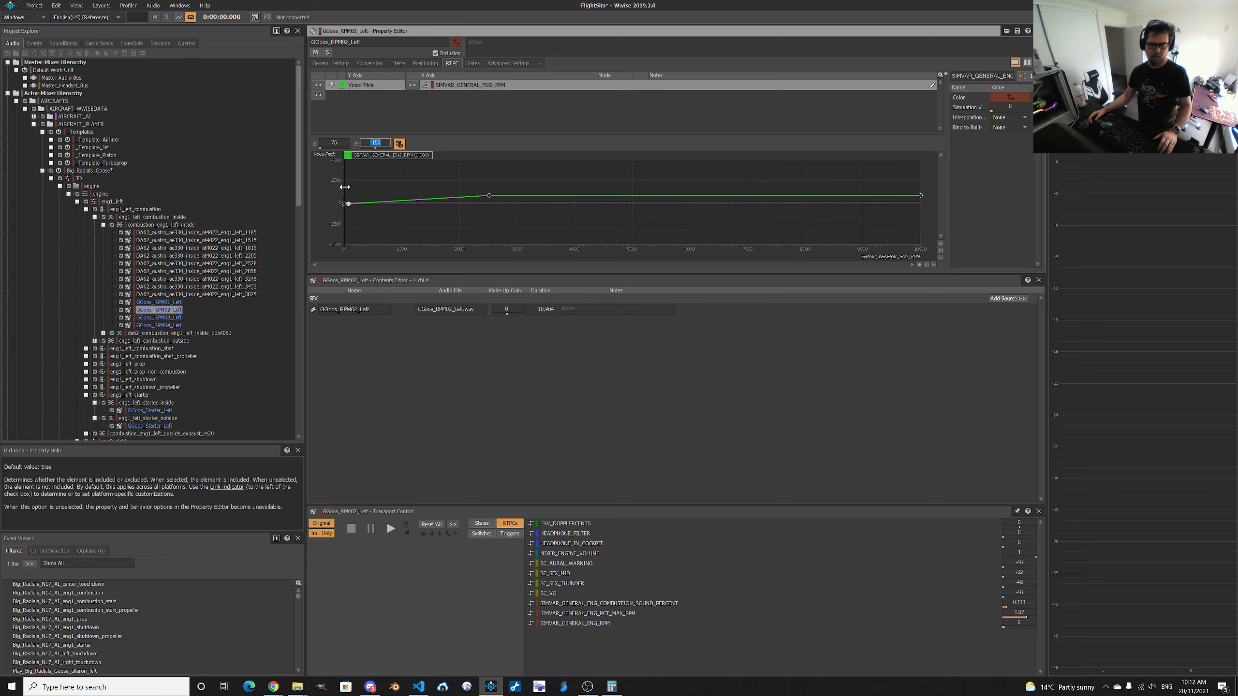
# Compare the starting pitch of the GGoos_RPM01_Left and GGoos_RPM02_Left Voice Pitch curves, checking the COMBUSTION.1.01 rparams in SOUND.CFG.
pyautogui.click(160, 303)
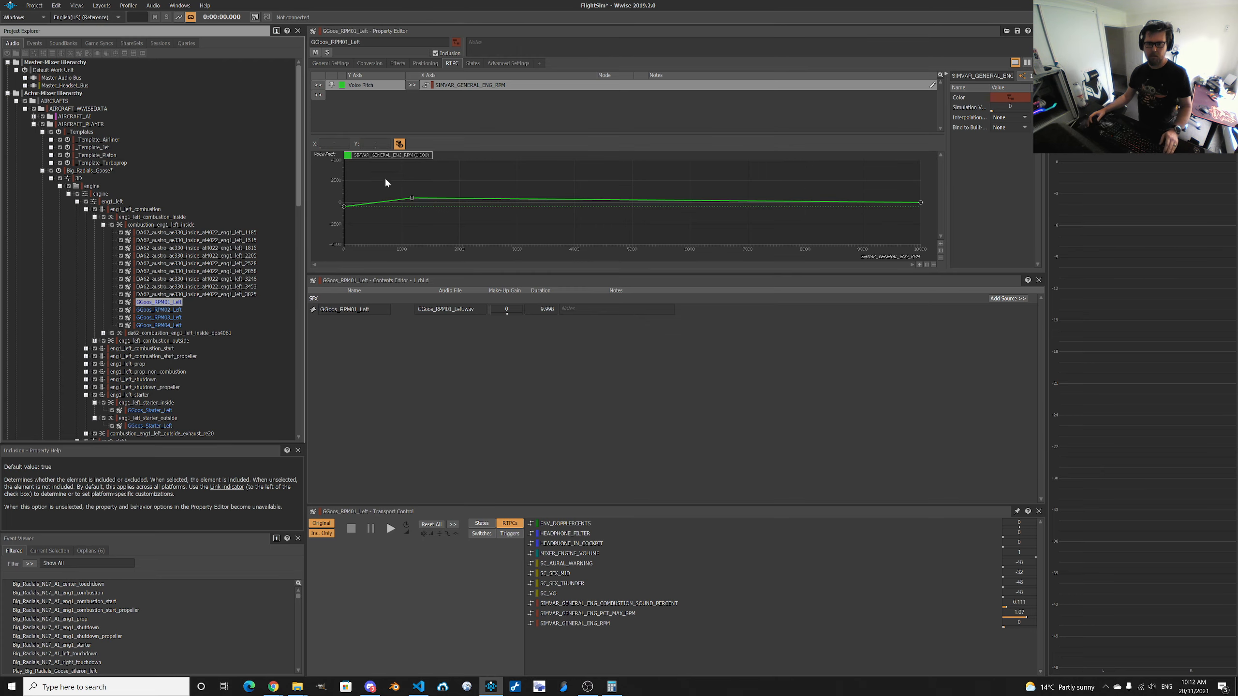
pyautogui.hotkey('alt', 'Tab')
pyautogui.click(672, 277)
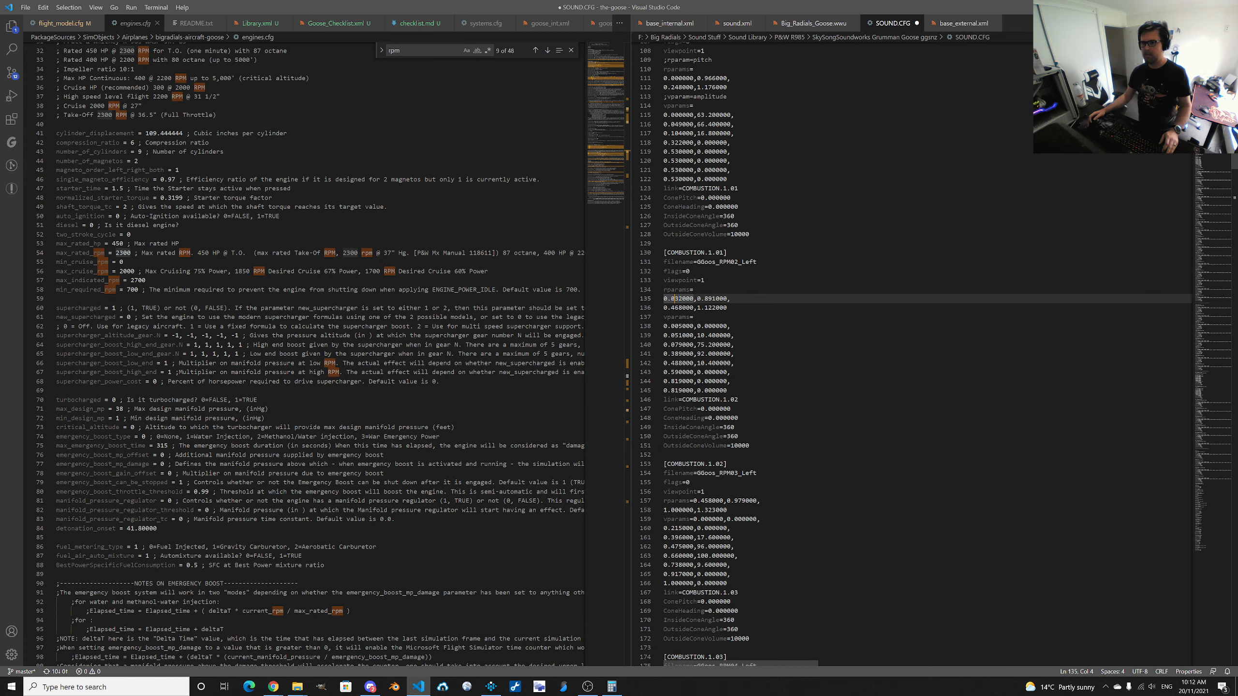
pyautogui.hotkey('alt', 'Tab')
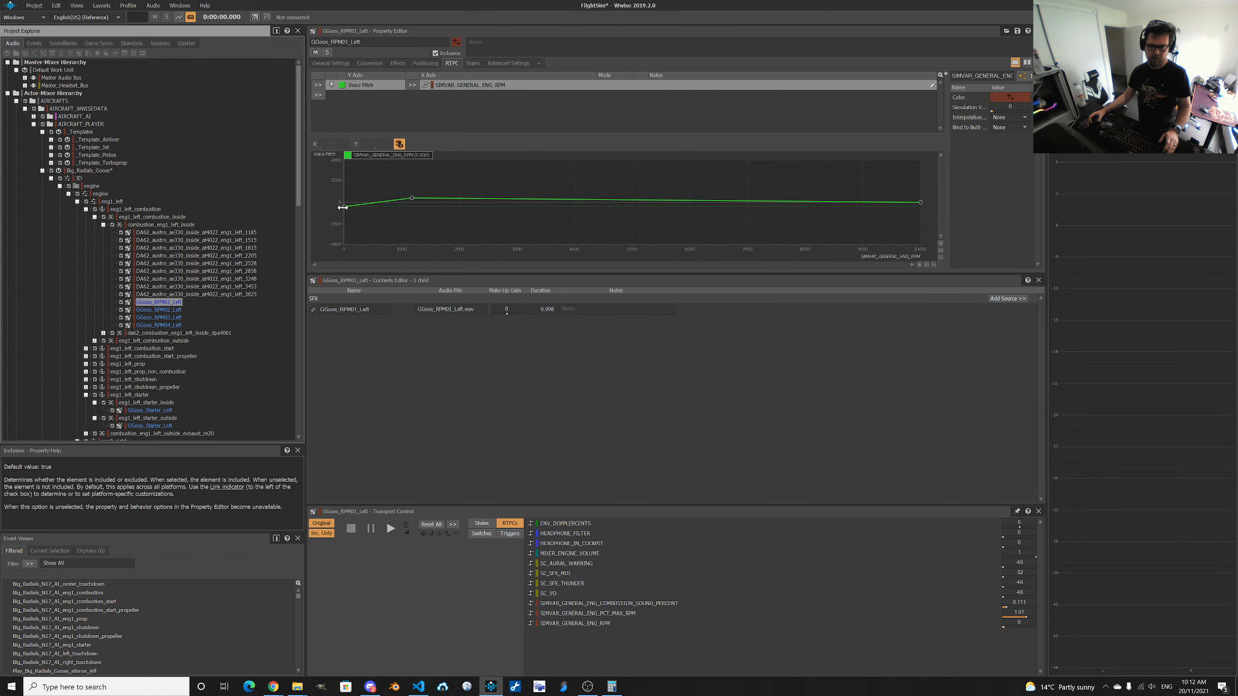
pyautogui.moveTo(344, 214); pyautogui.dragTo(354, 214)
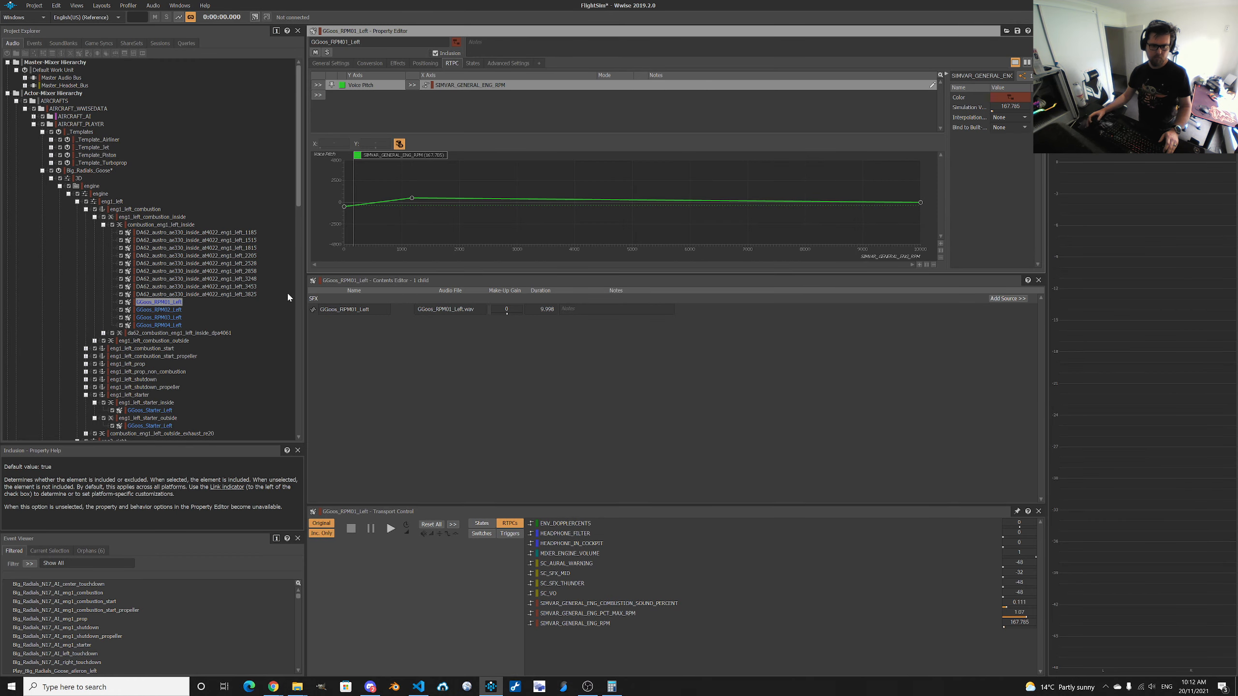
pyautogui.click(170, 311)
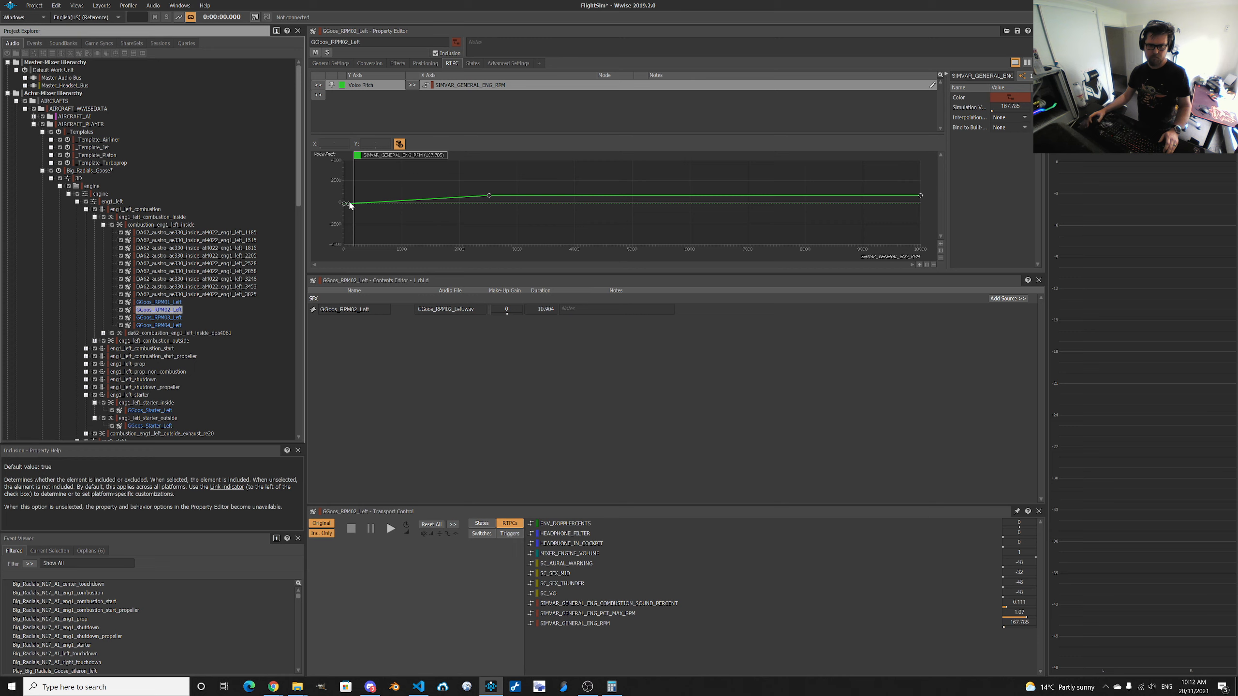
pyautogui.click(172, 302)
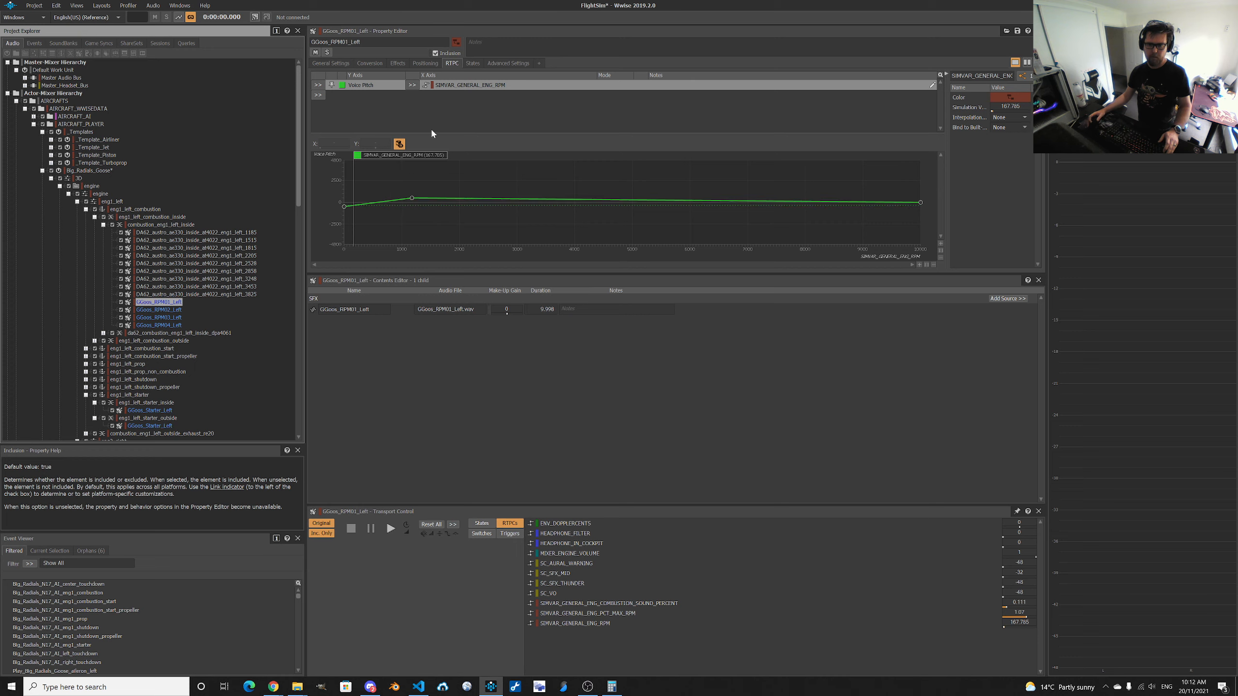
pyautogui.click(344, 207)
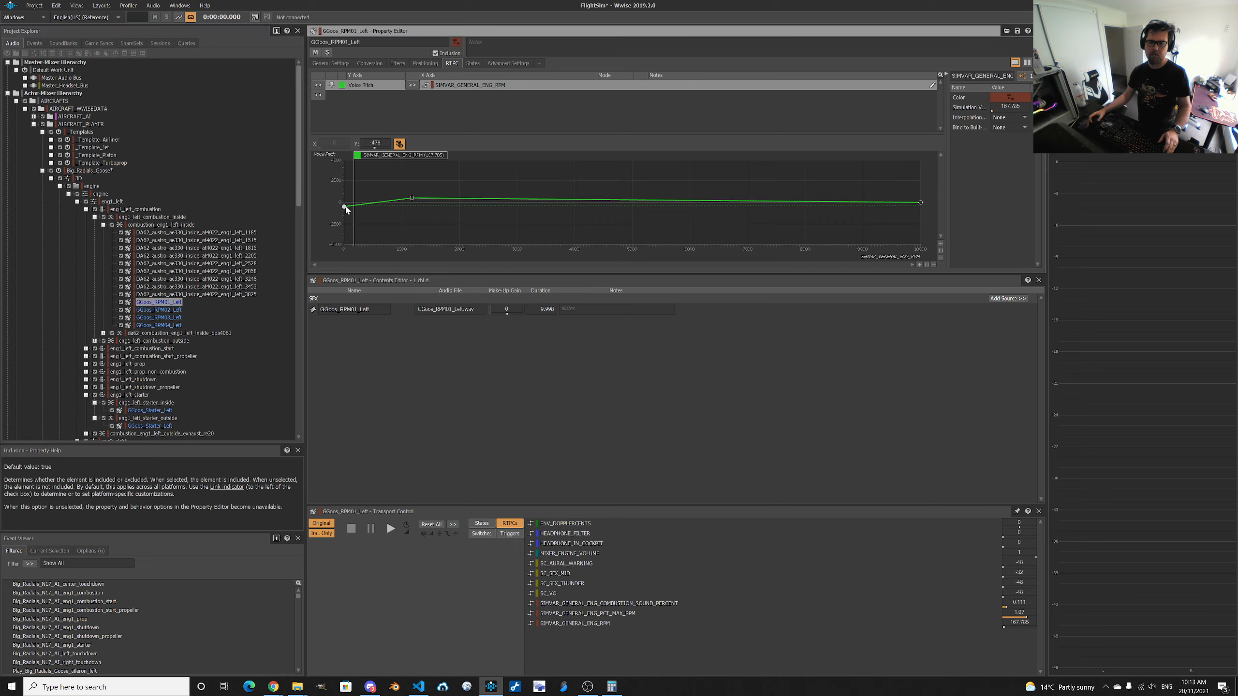
# Set the pitch of the first two Voice Pitch curve points of GGoos_RPM02_Left to -500.
pyautogui.click(160, 310)
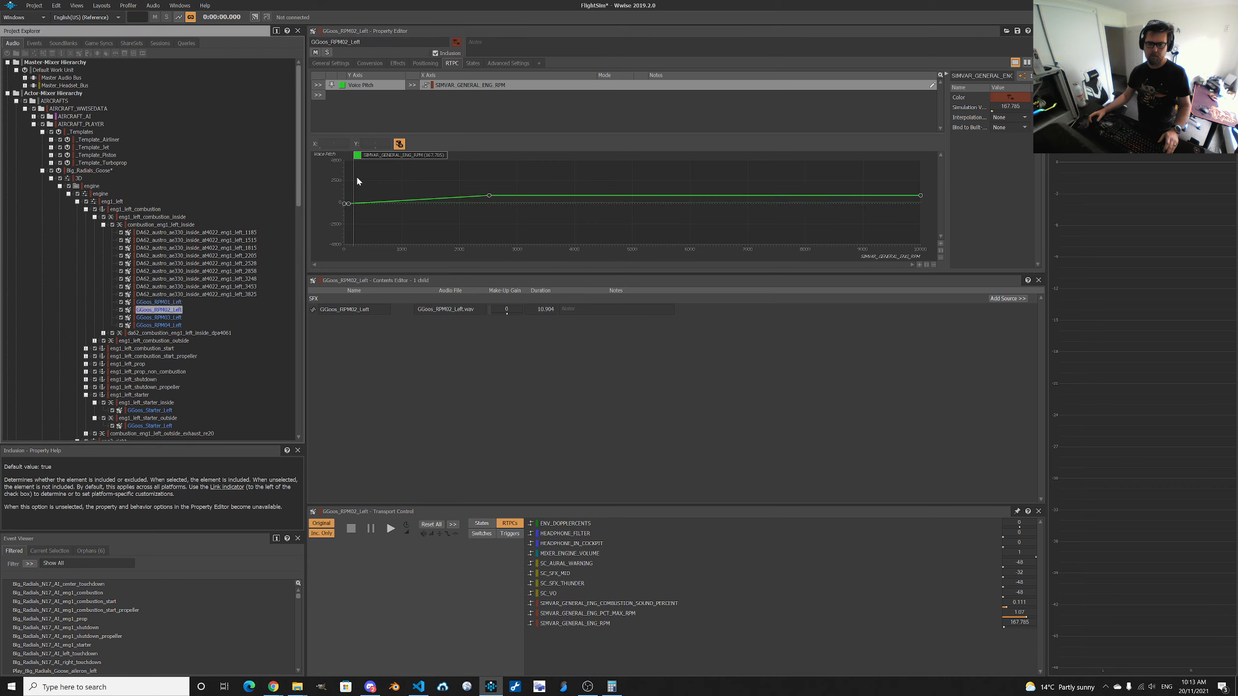
pyautogui.click(345, 204)
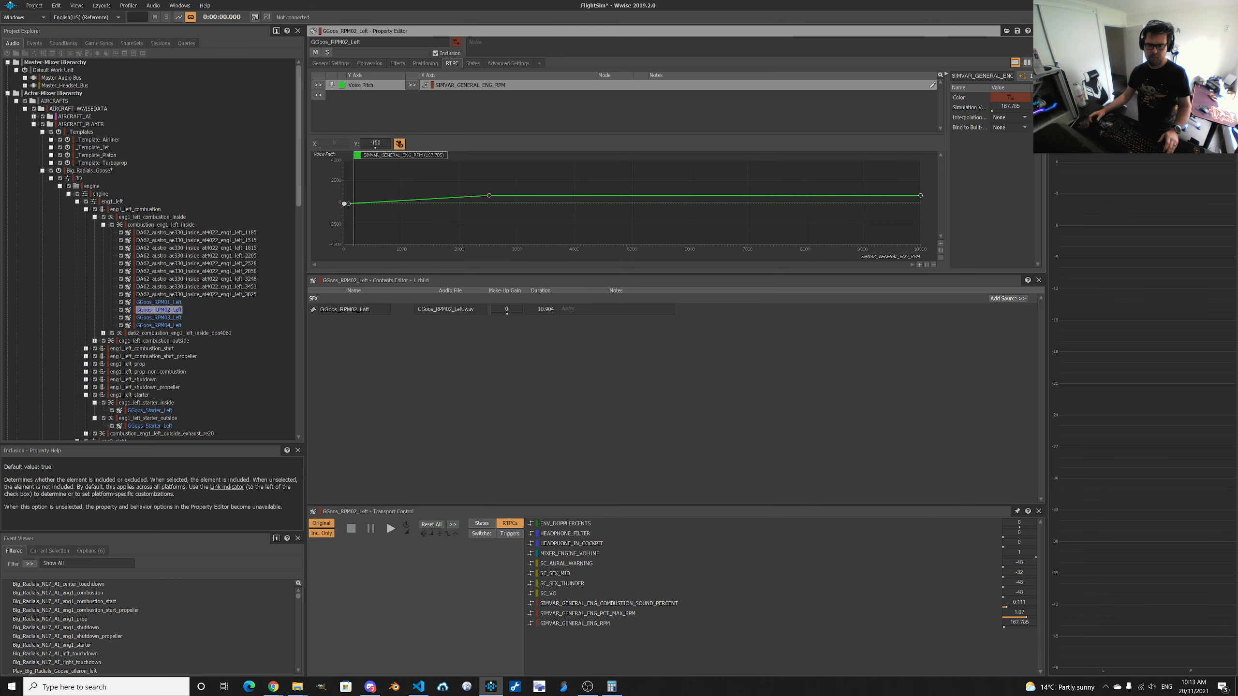
pyautogui.doubleClick(375, 143)
pyautogui.write('-500')
pyautogui.press('Return')
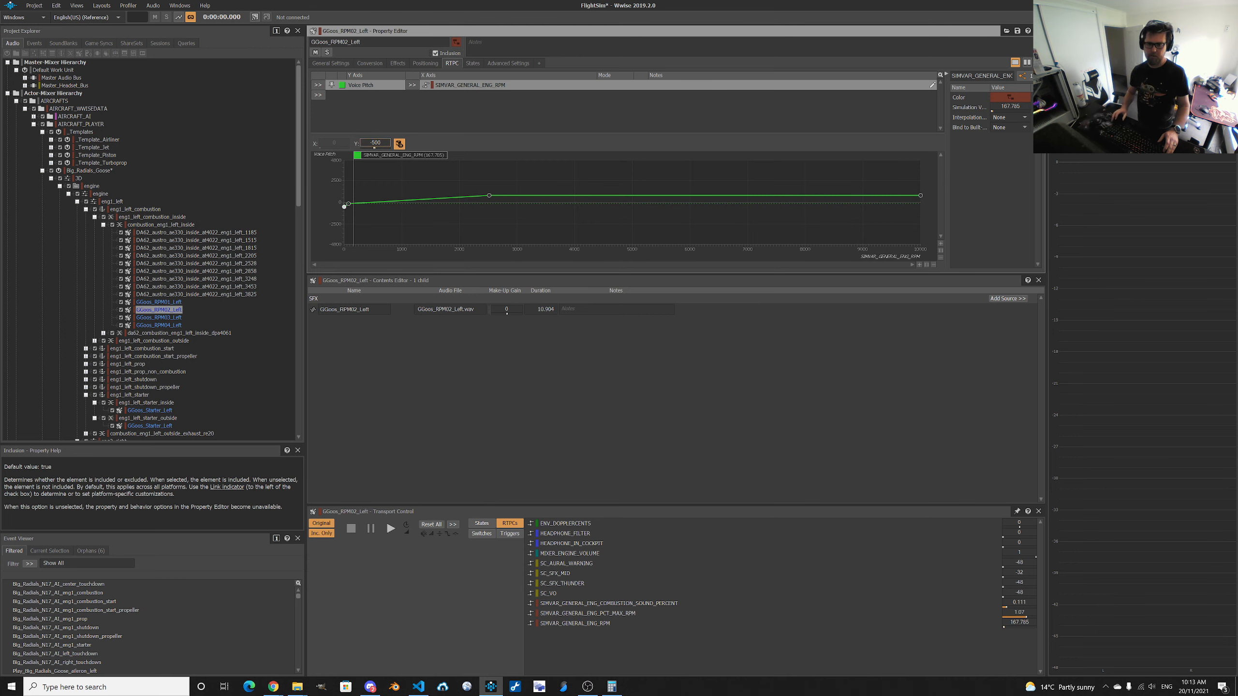
pyautogui.click(348, 204)
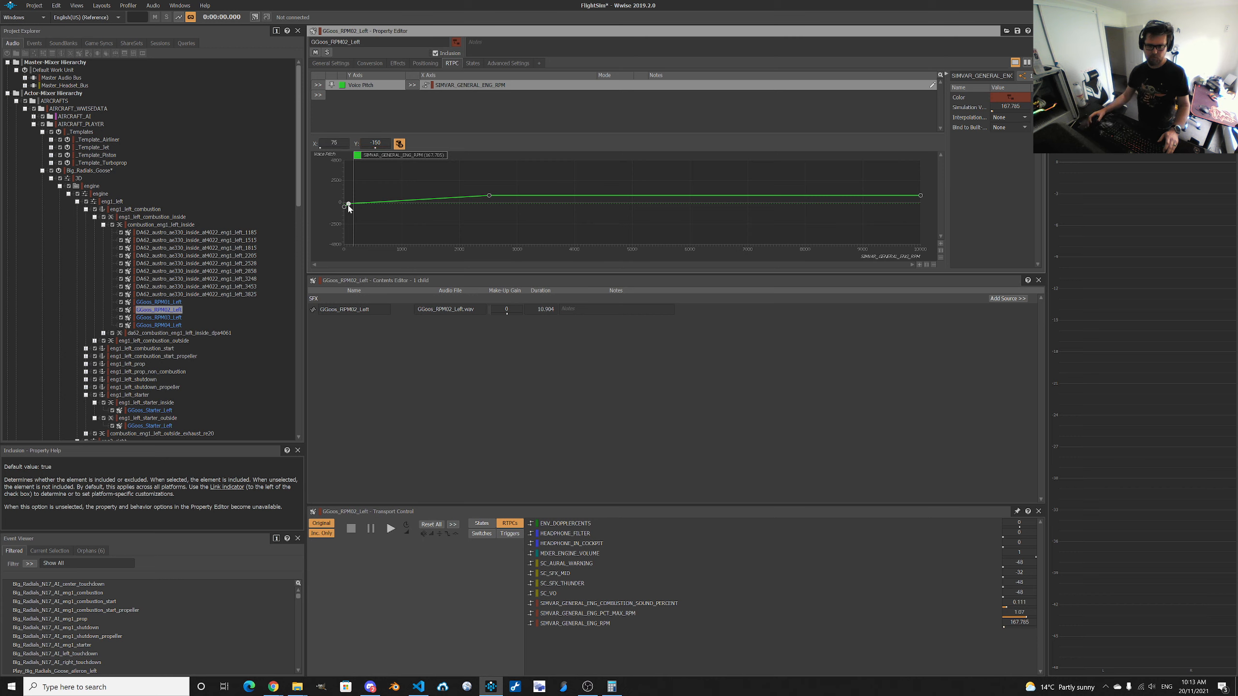
pyautogui.doubleClick(375, 143)
pyautogui.write('-500')
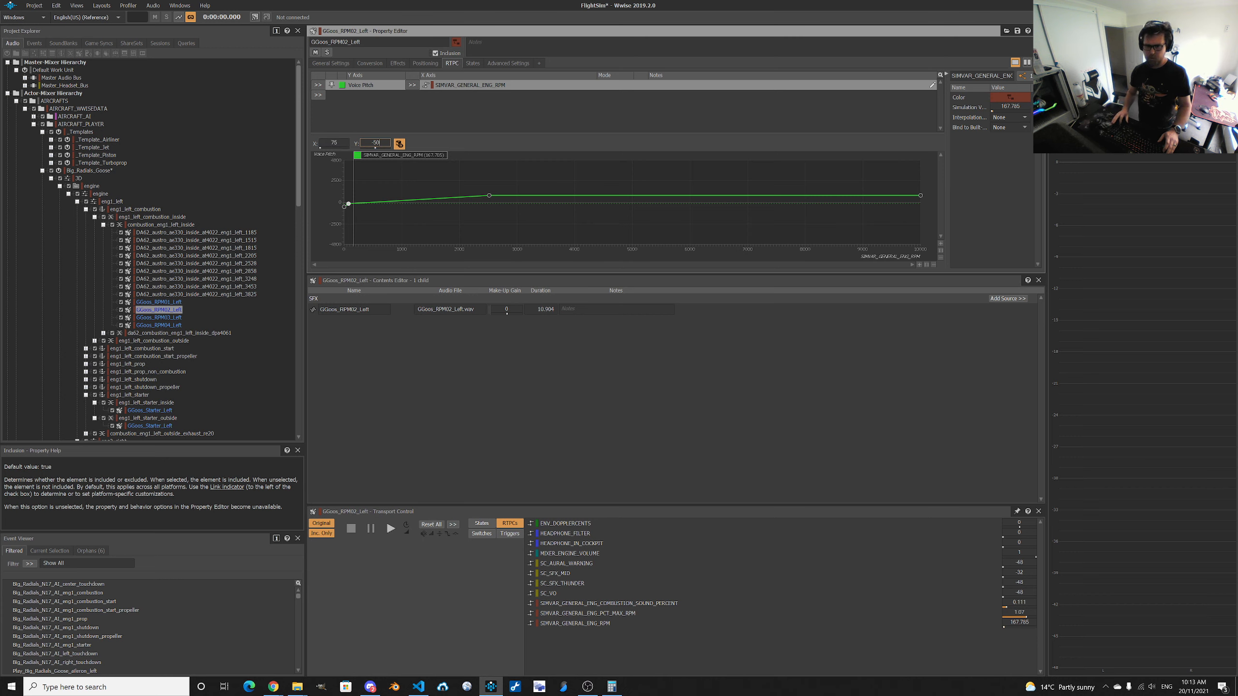
pyautogui.press('Return')
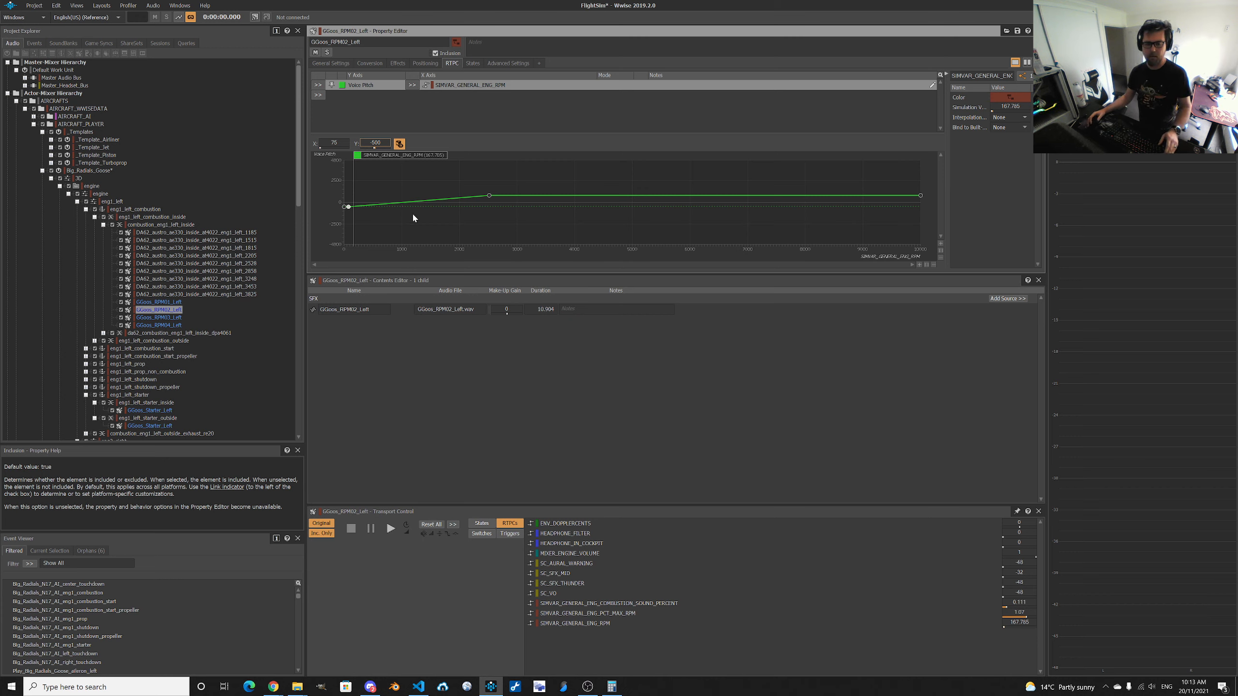
# Mark the upper RPM fraction in the COMBUSTION.1.01 rparams of SOUND.CFG and multiply 2500 by 0.468 in Calculator.
pyautogui.hotkey('alt', 'Tab')
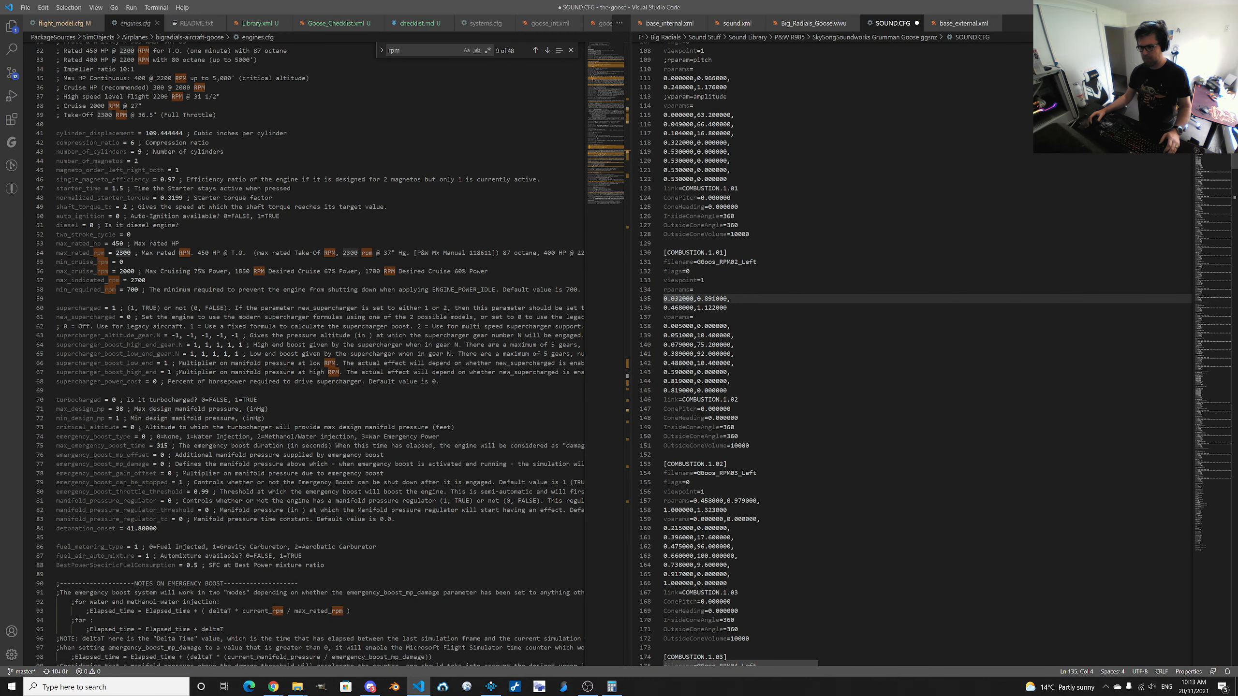
pyautogui.doubleClick(682, 308)
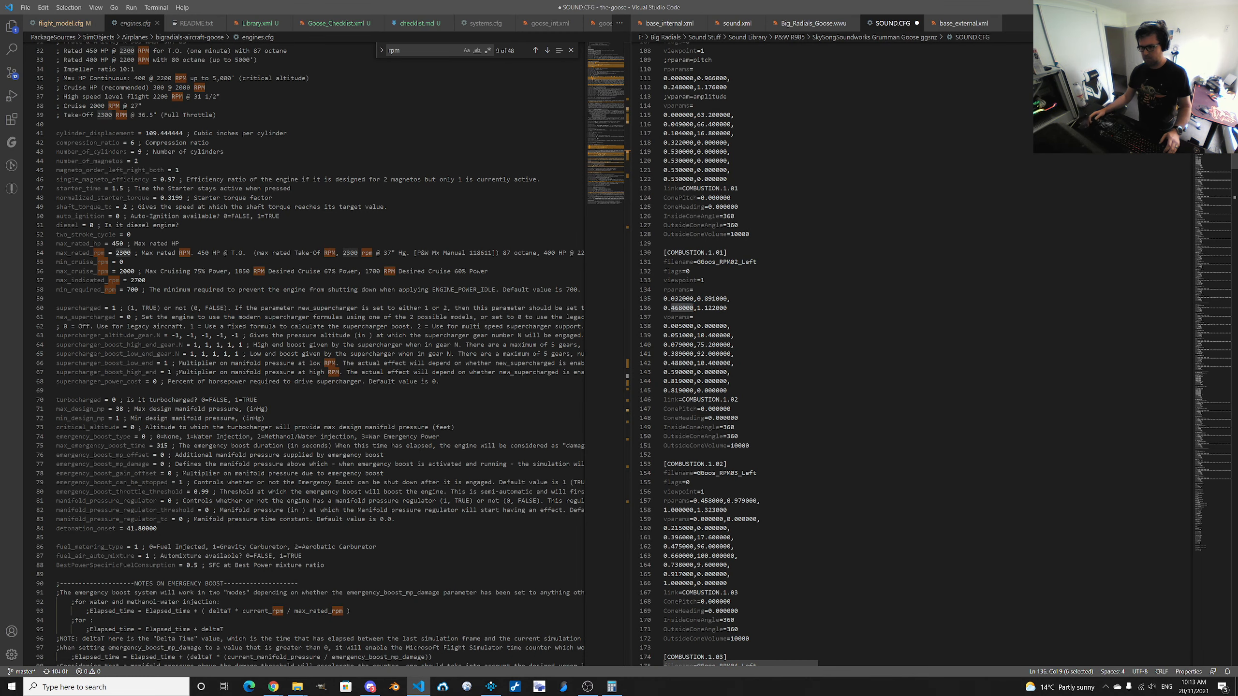
pyautogui.hotkey('alt', 'Tab')
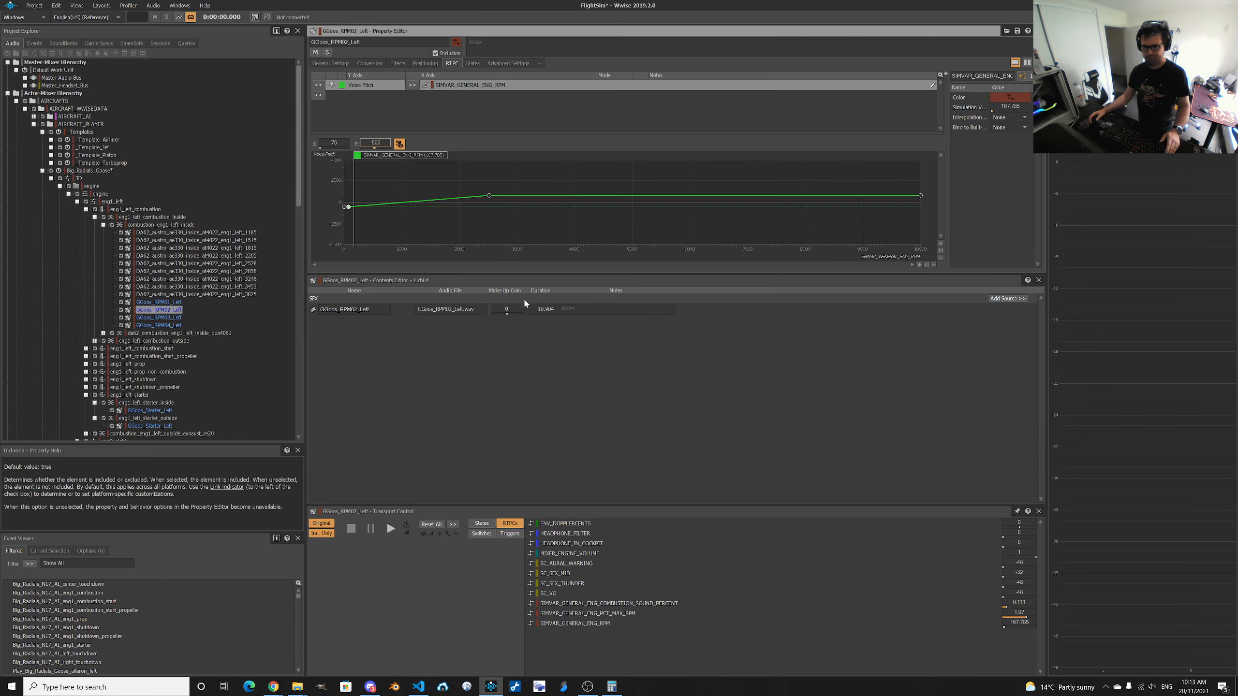
pyautogui.click(616, 688)
pyautogui.write('2')
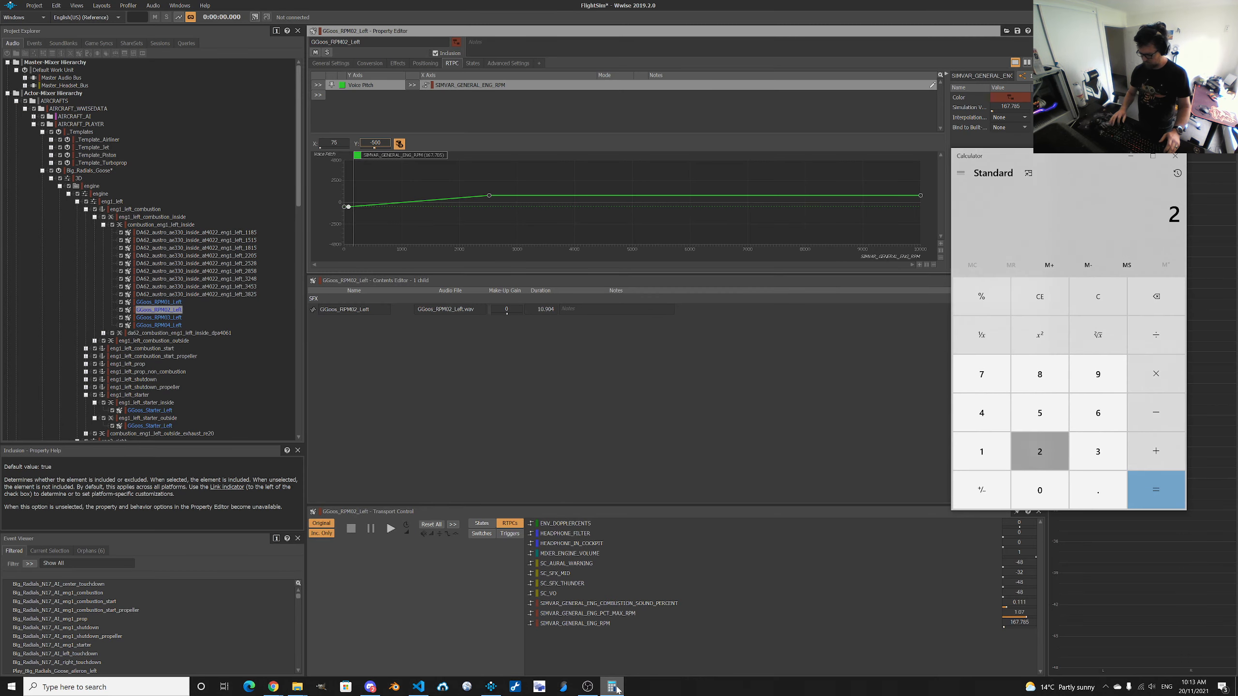
pyautogui.write('500*0.468')
pyautogui.press('Return')
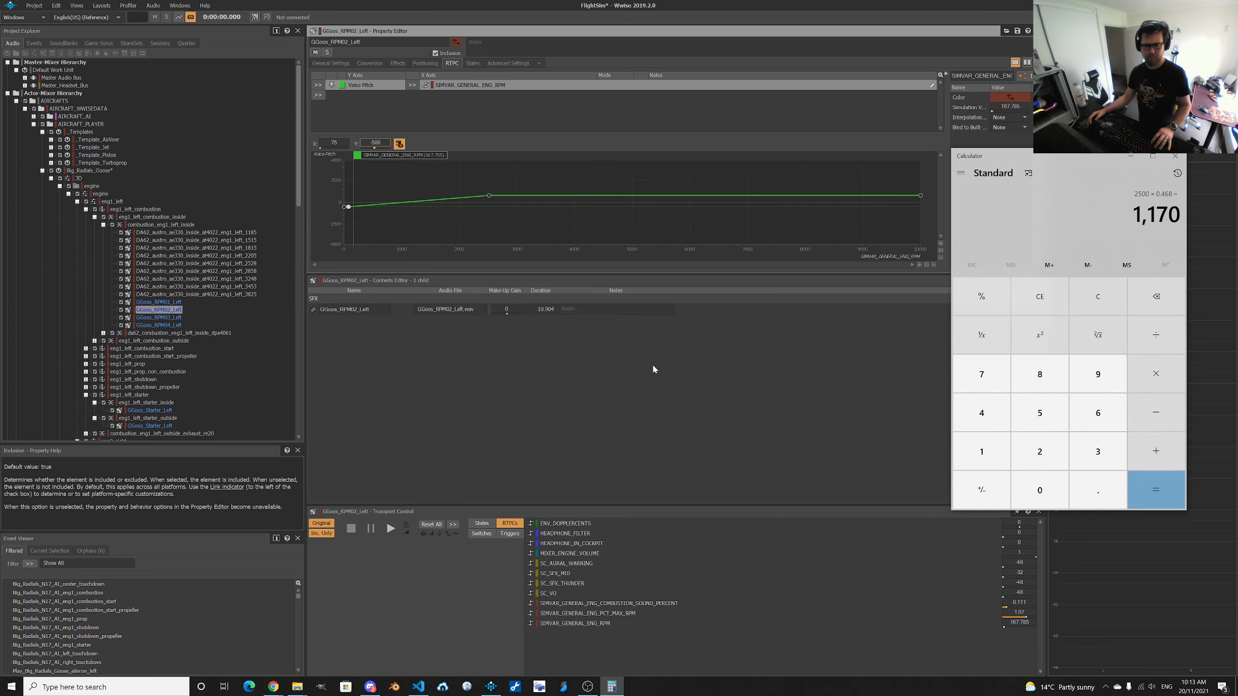
# In Wwise, set the third Voice Pitch curve point of GGoos_RPM02_Left to 1170 RPM and return to Calculator.
pyautogui.click(489, 196)
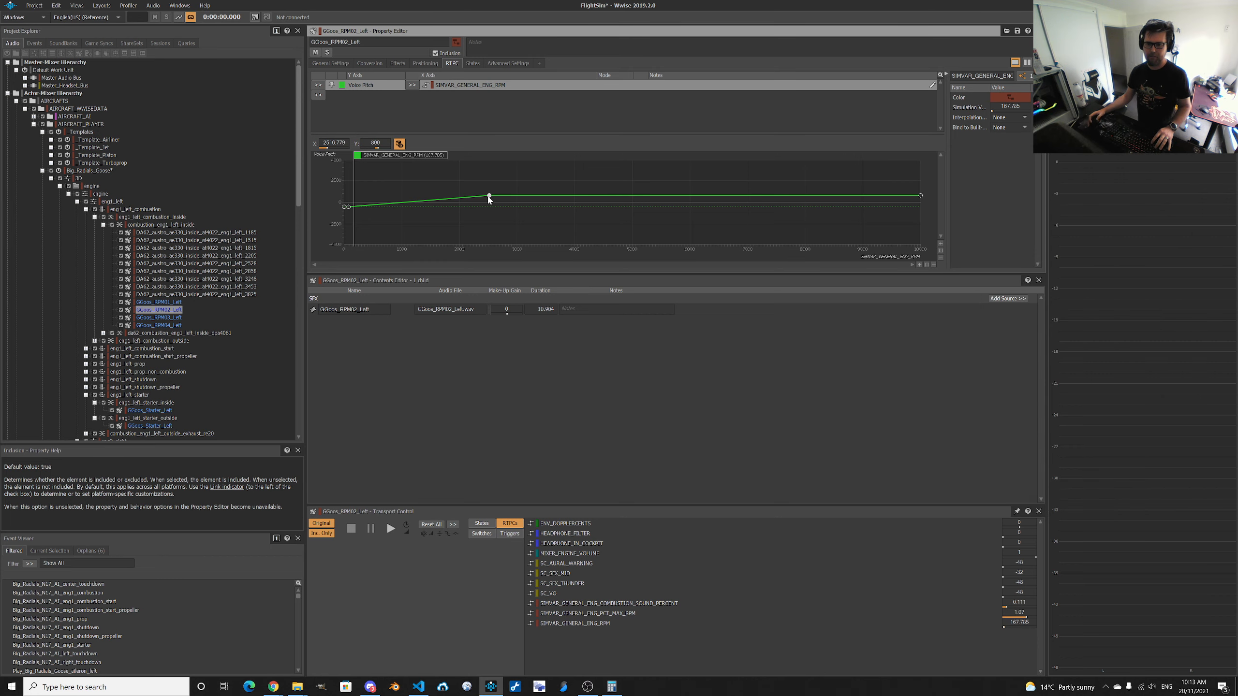
pyautogui.doubleClick(334, 143)
pyautogui.hotkey('alt', 'Tab')
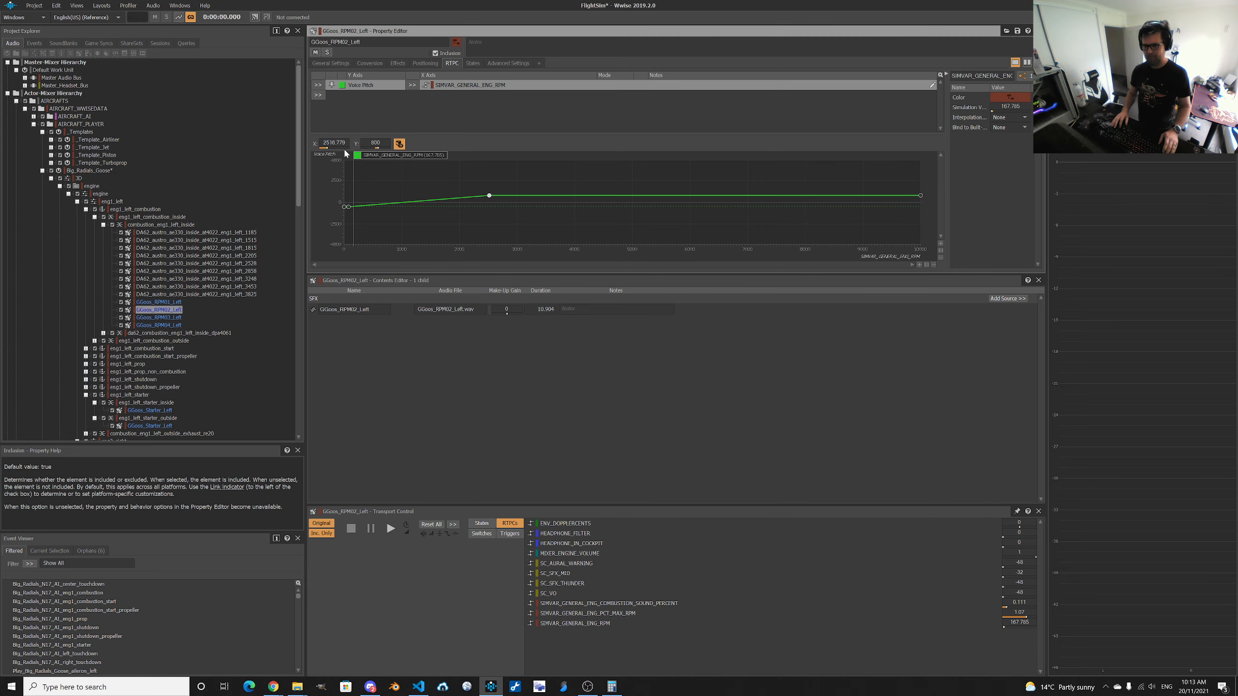
pyautogui.hotkey('alt', 'Tab')
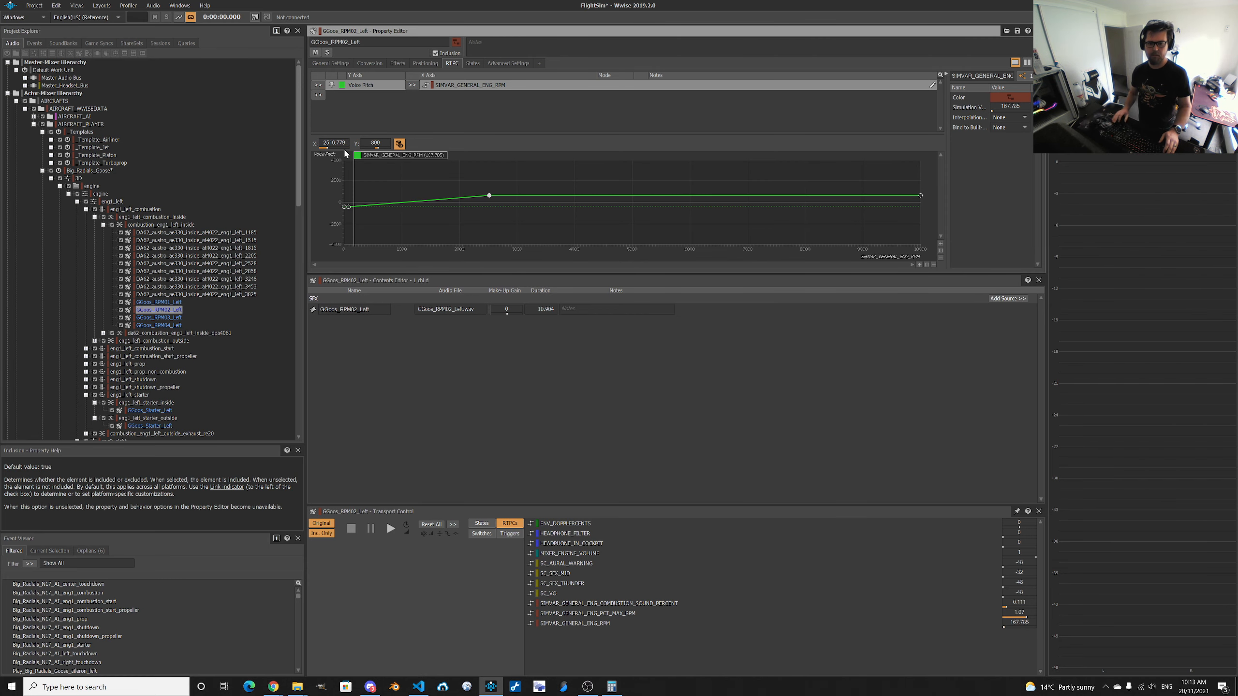
pyautogui.doubleClick(334, 143)
pyautogui.write('14')
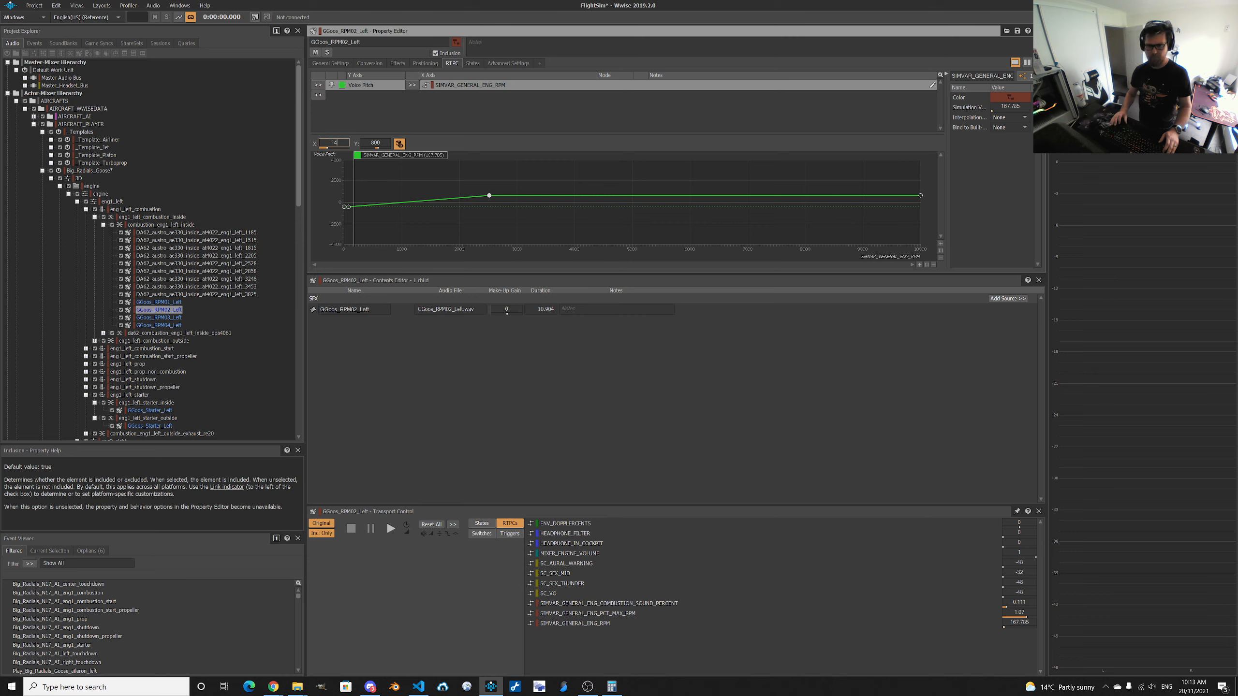
pyautogui.write('70')
pyautogui.press('Return')
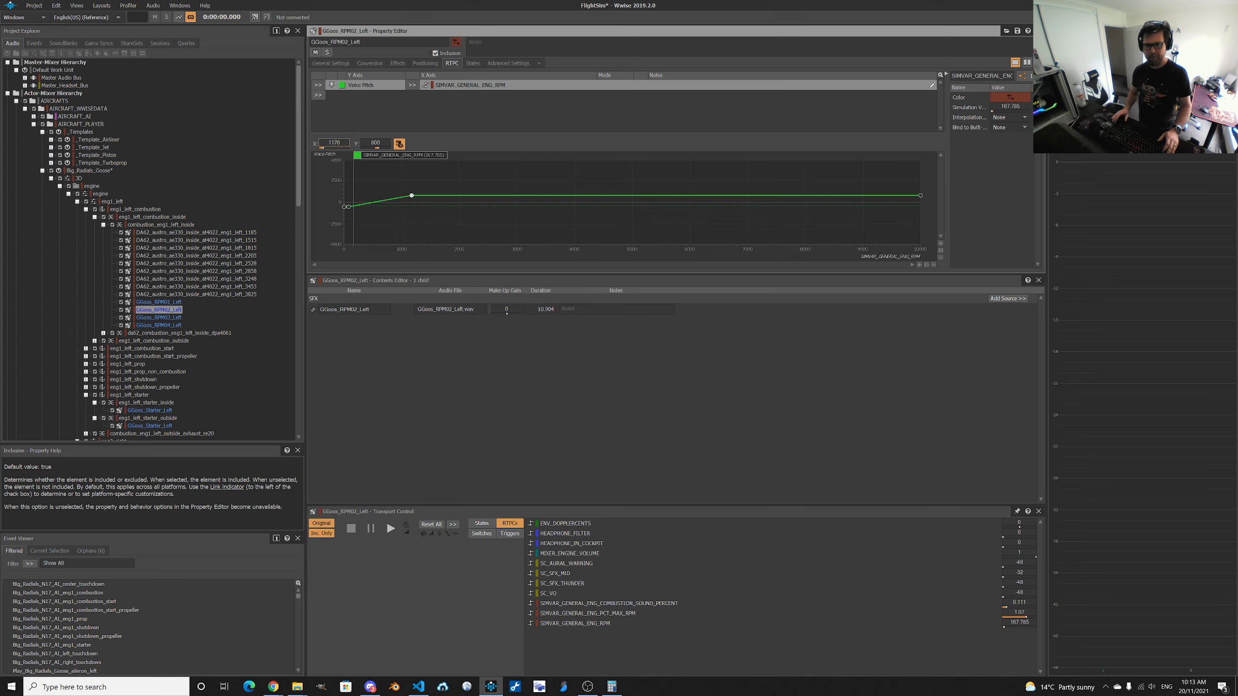
pyautogui.hotkey('alt', 'Tab')
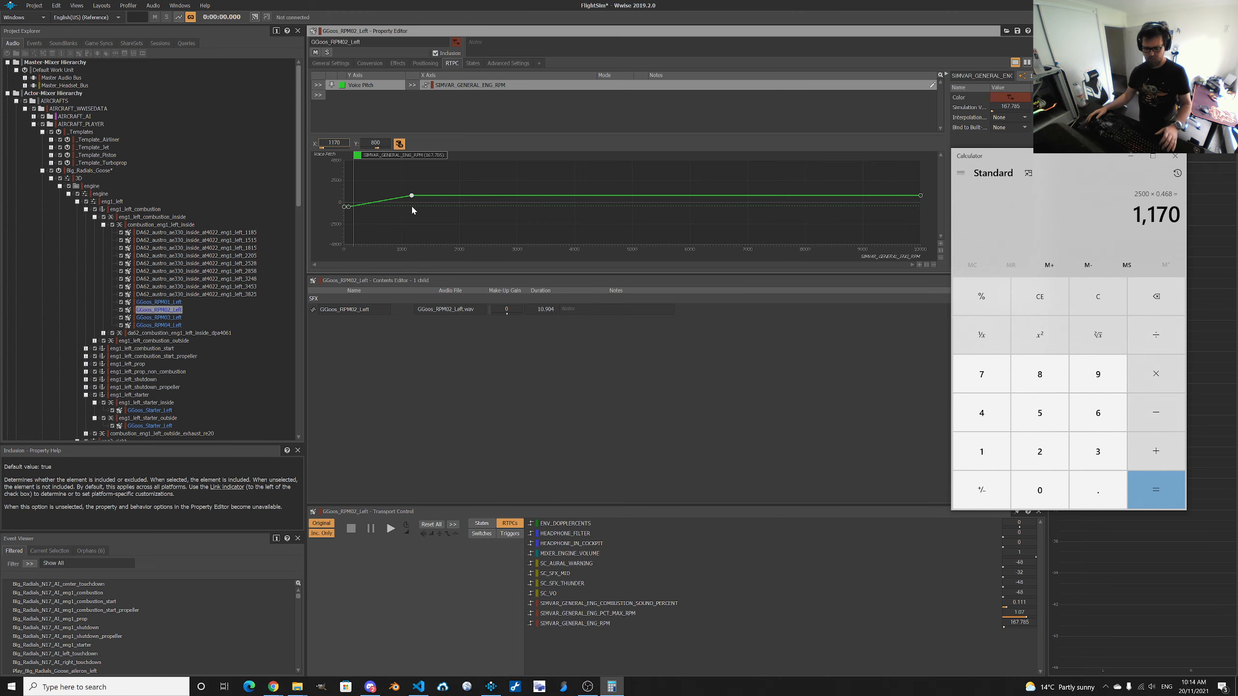
# In SOUND.CFG, add the comment line ";1200 = 1 octave" above the [COMBUSTION.1.01] section.
pyautogui.click(418, 687)
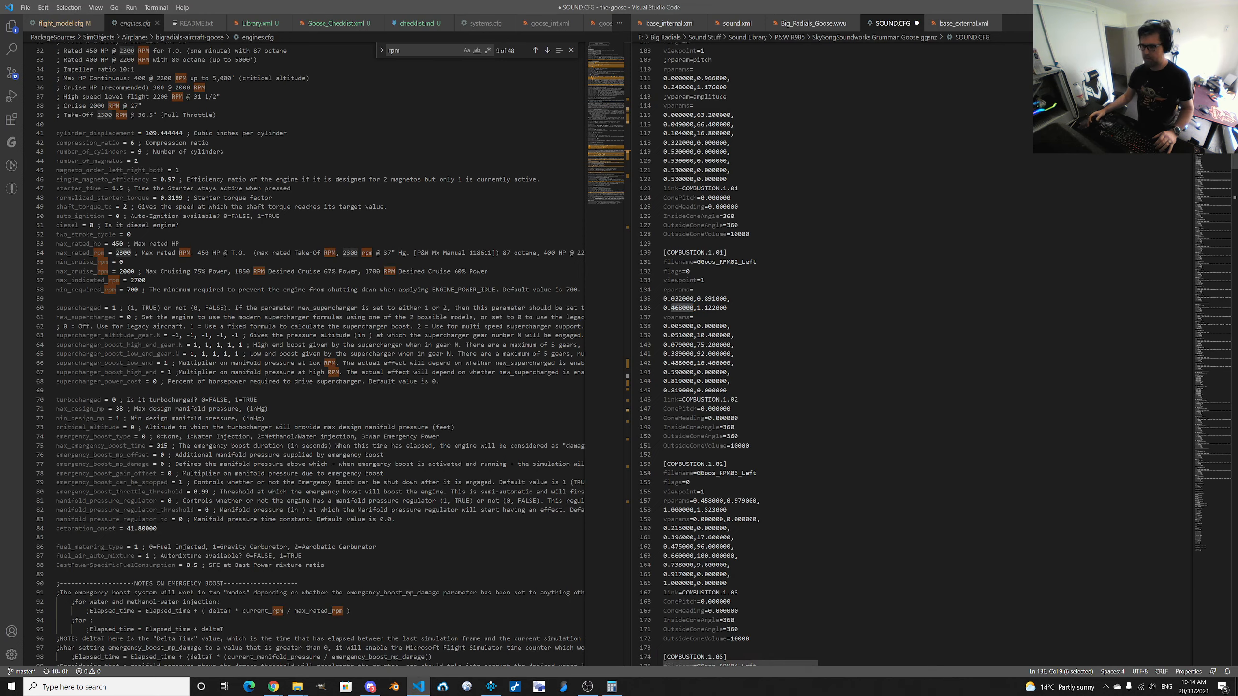
pyautogui.click(665, 243)
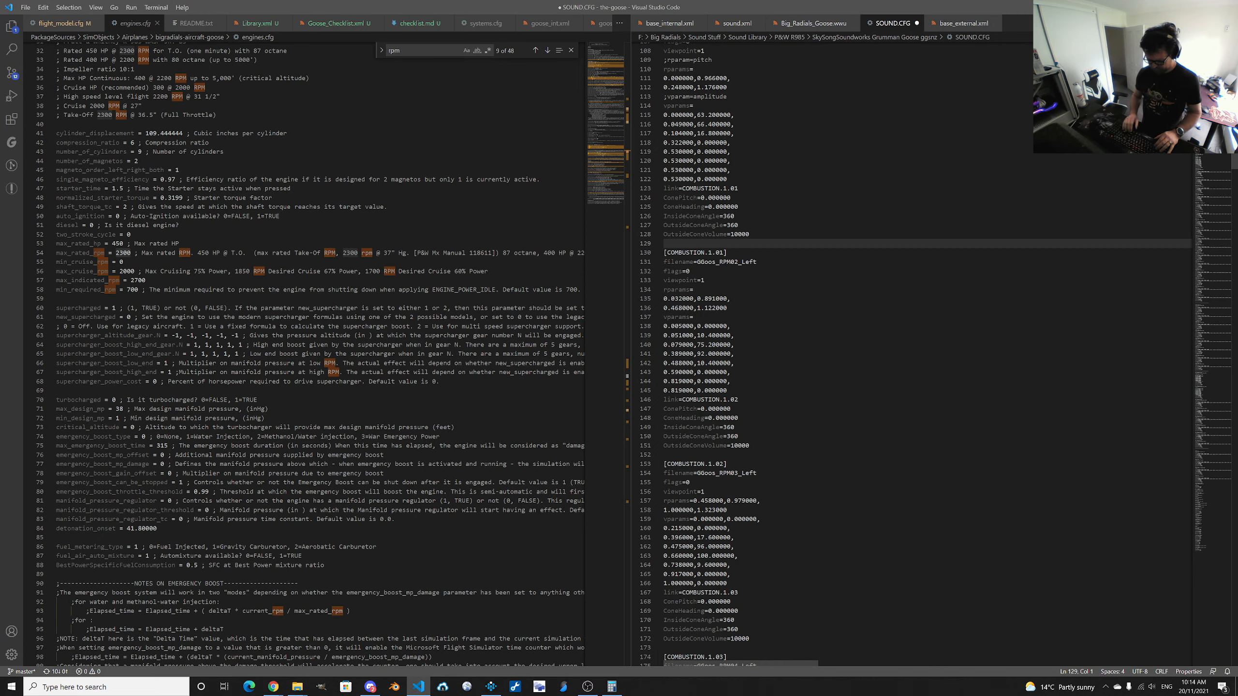
pyautogui.press('Return')
pyautogui.write(';1200')
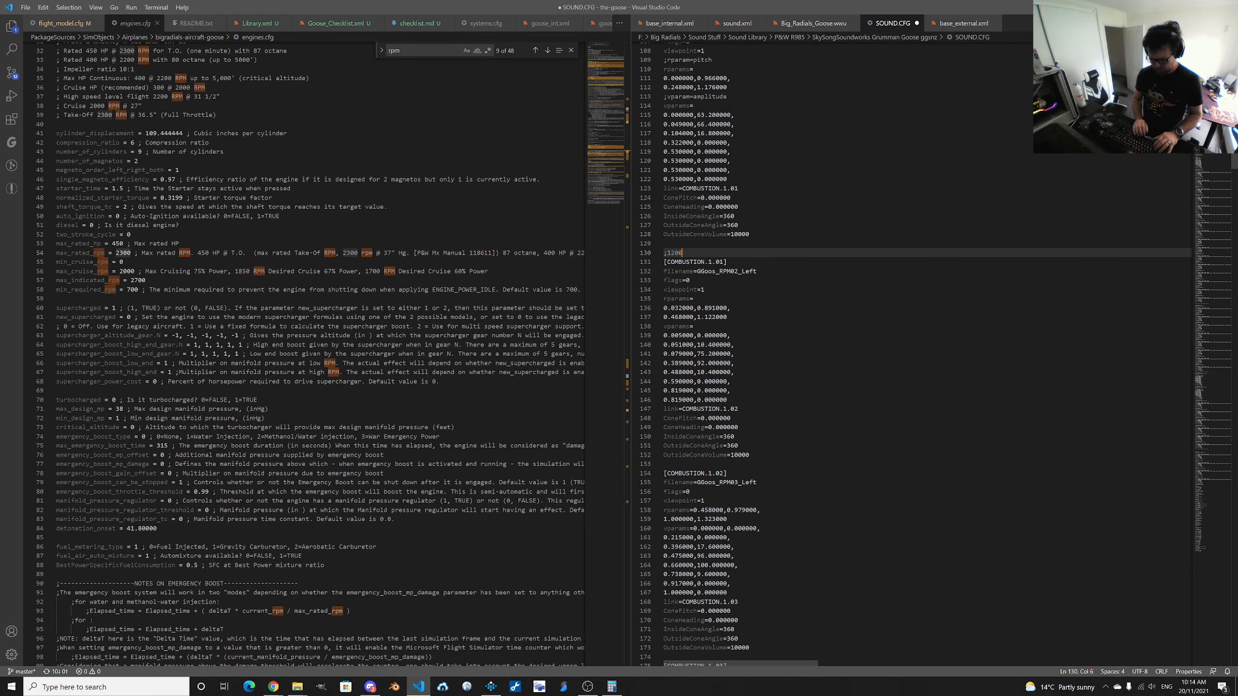
pyautogui.write(' = ')
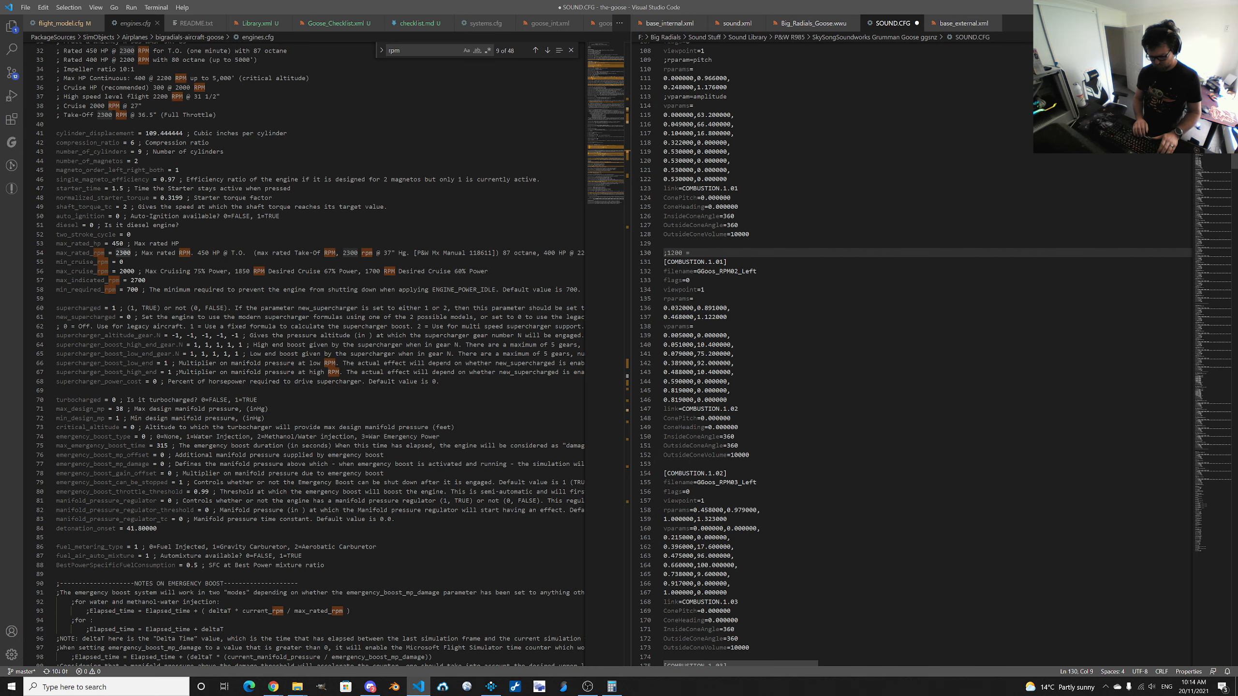
pyautogui.write('1 octavbe')
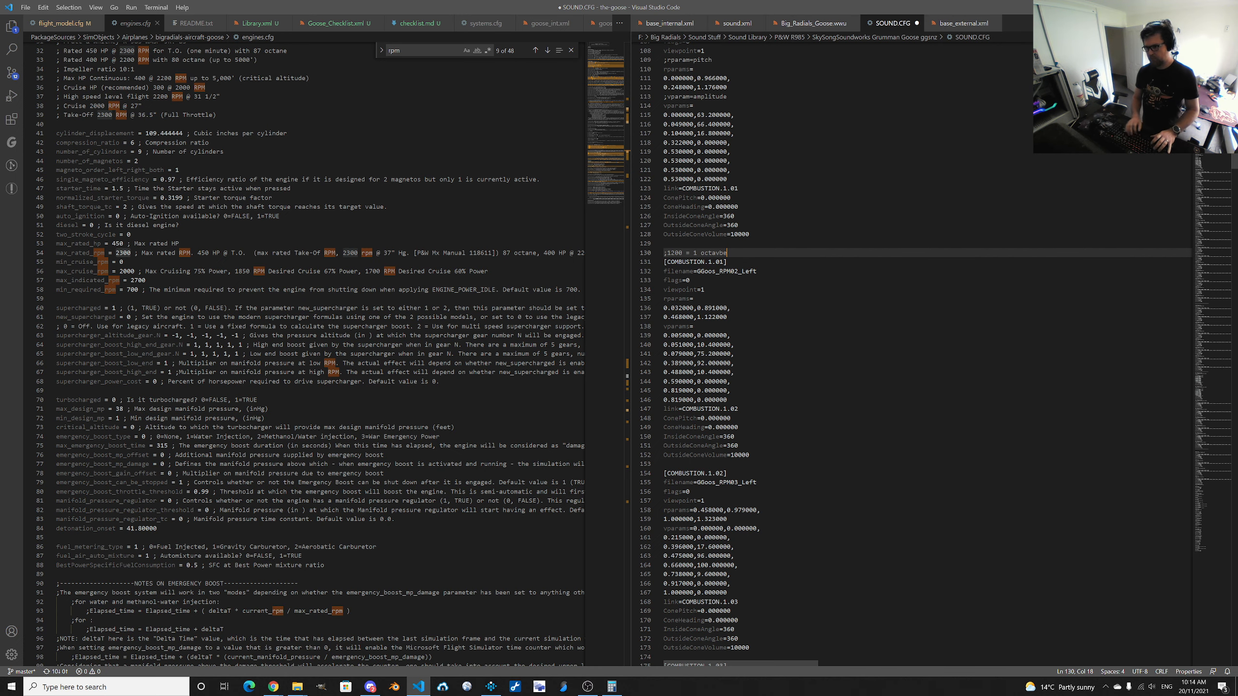
pyautogui.press('BackSpace')
pyautogui.press('BackSpace')
pyautogui.write('e')
pyautogui.press('Return')
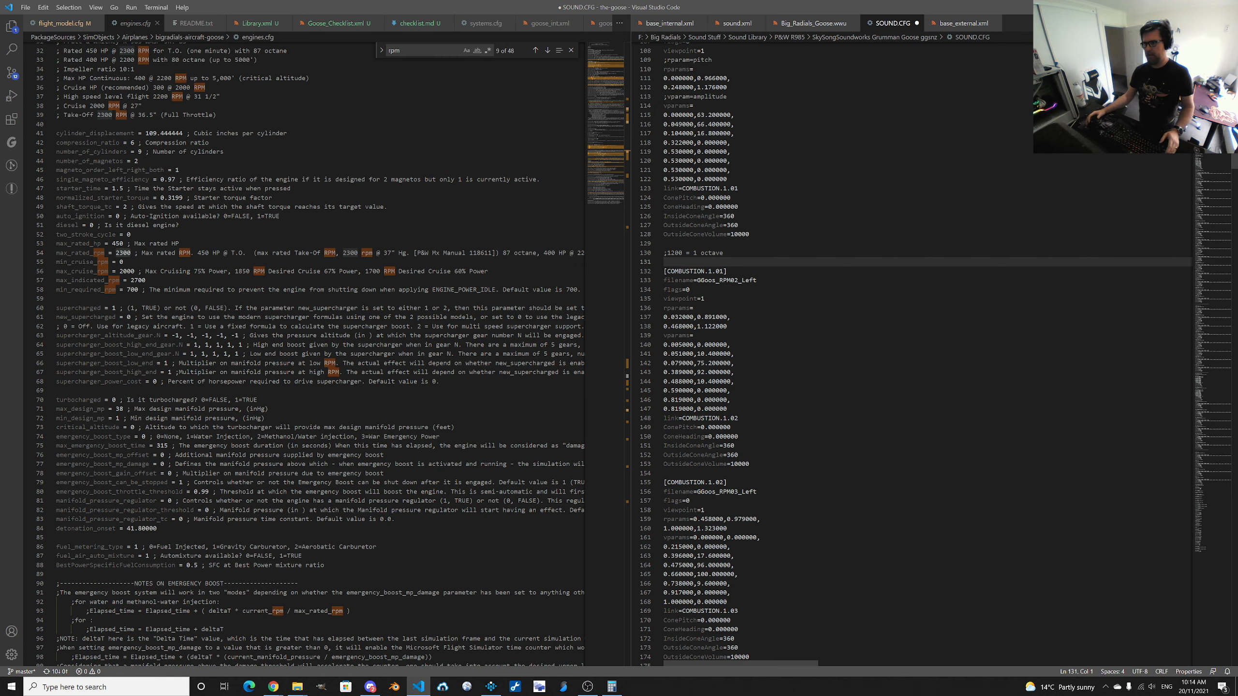
# In Calculator, multiply 1200 by 0.966 and subtract 1200 from the product.
pyautogui.hotkey('alt', 'Tab')
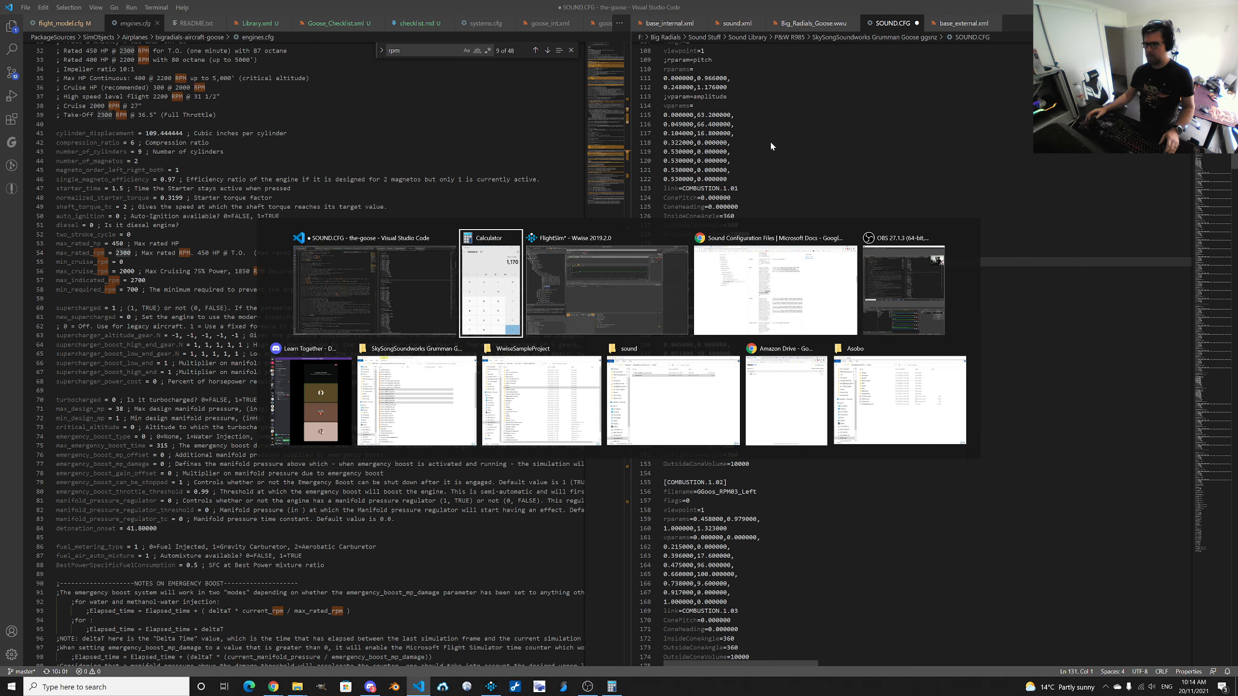
pyautogui.click(481, 301)
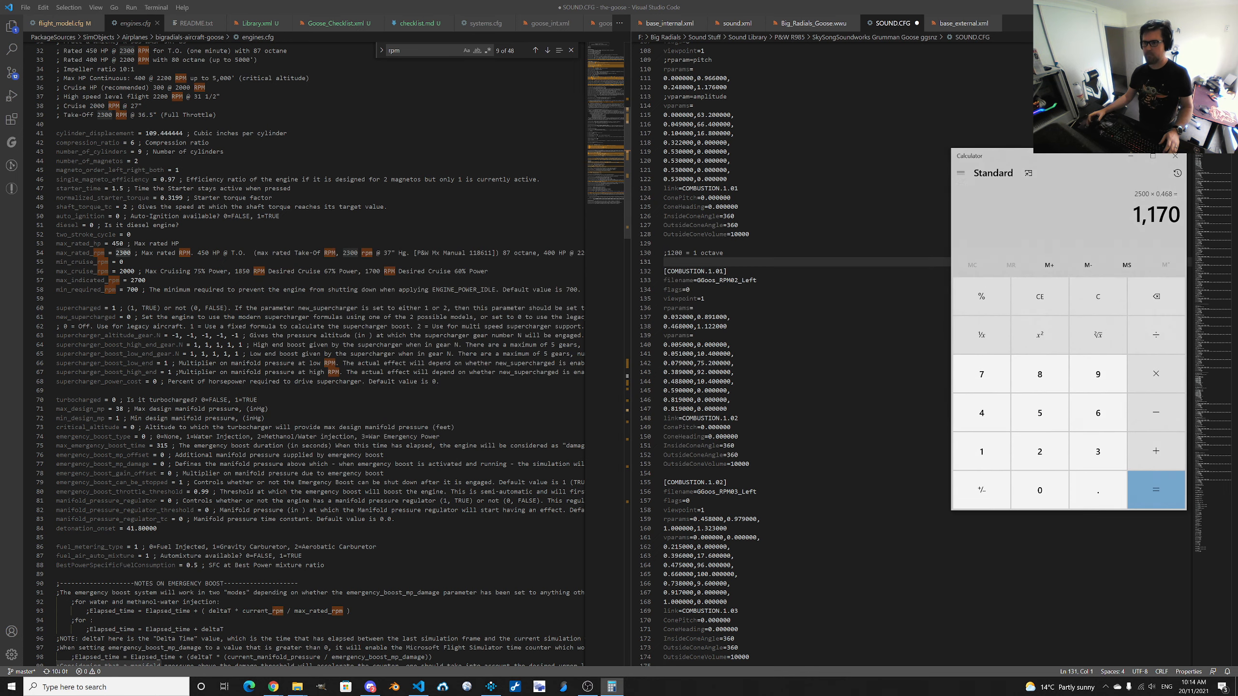
pyautogui.write('120')
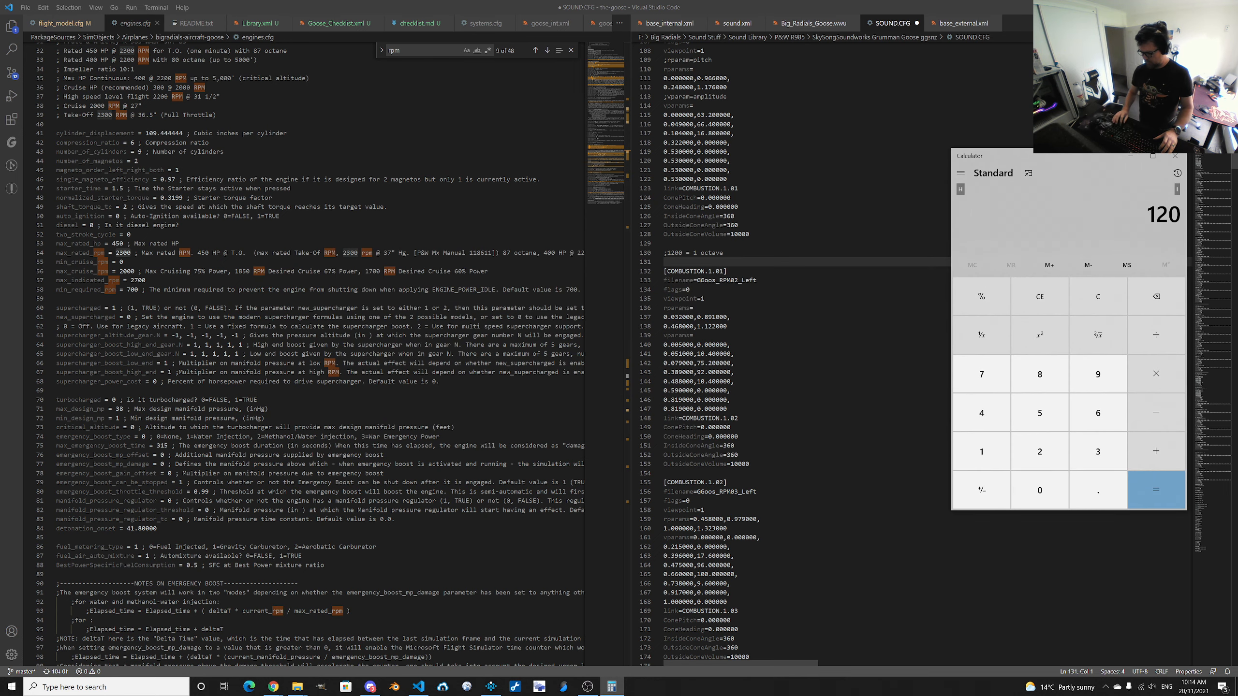
pyautogui.write('0*0.966')
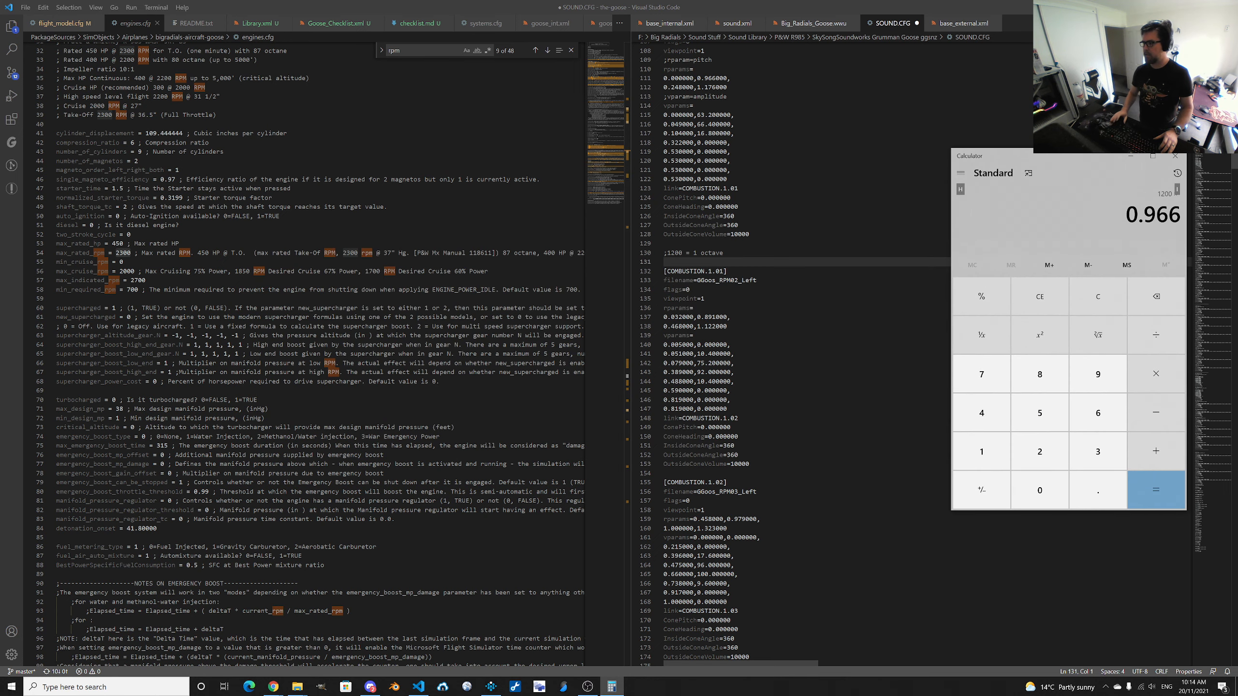
pyautogui.press('Return')
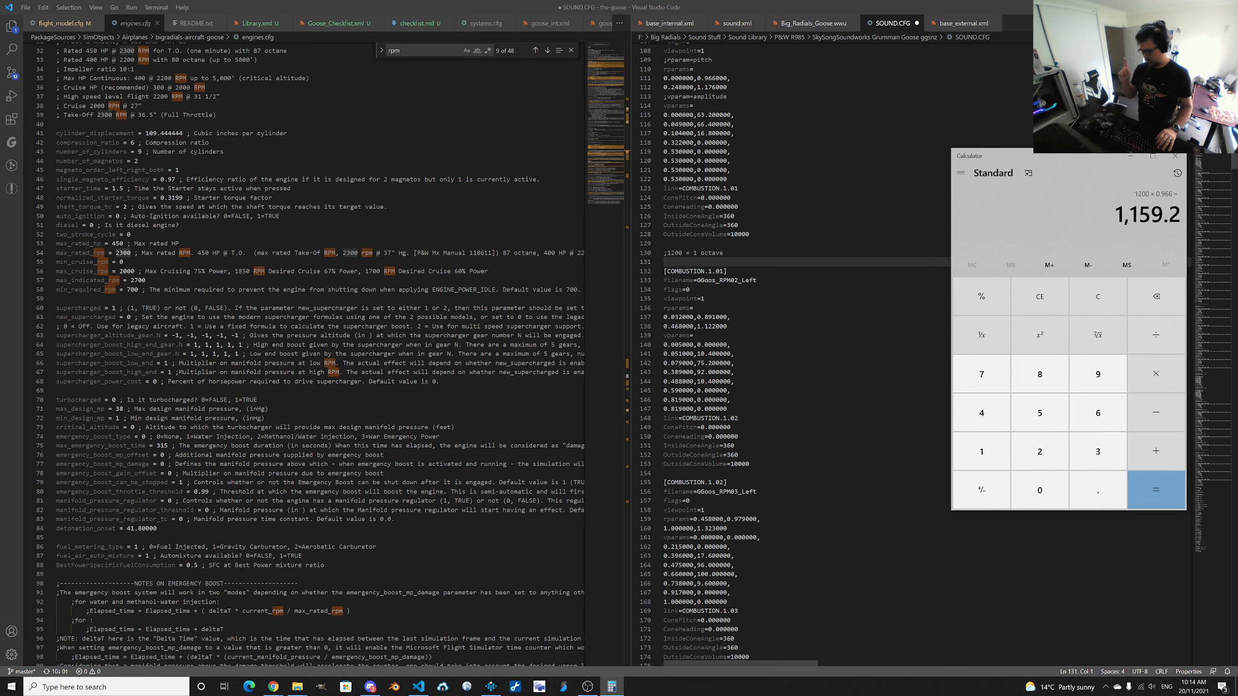
pyautogui.write('-1200')
pyautogui.press('Return')
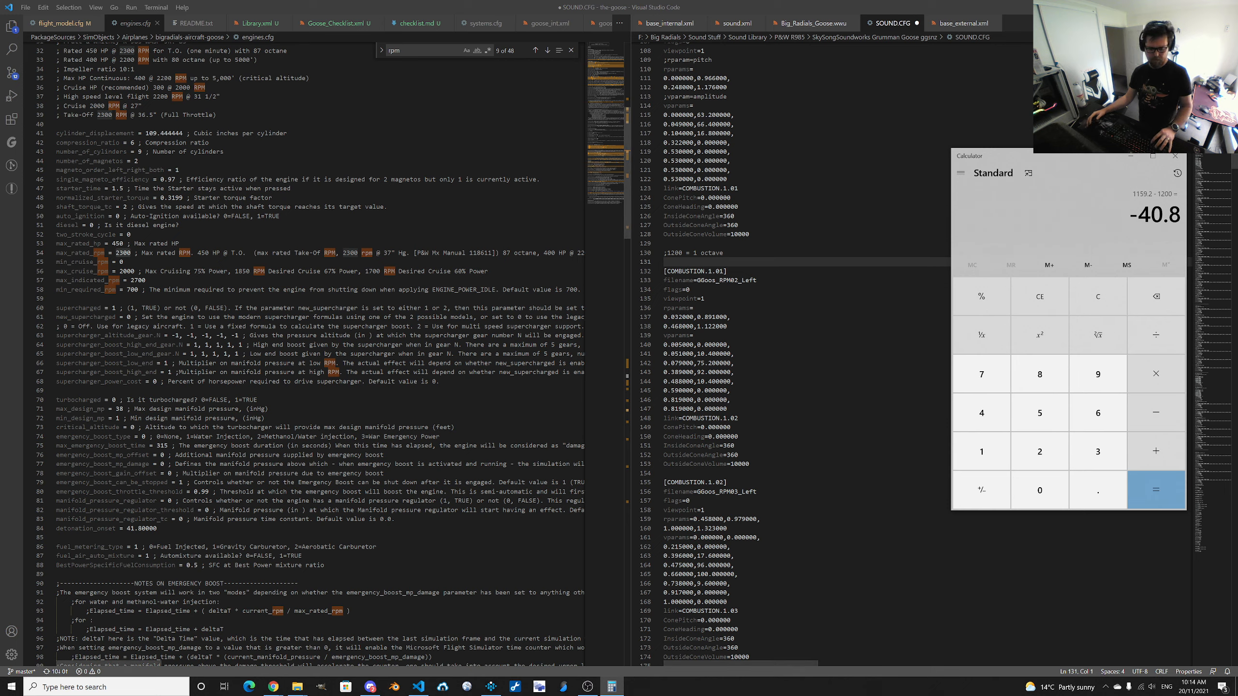
# In Wwise, try setting the first Voice Pitch curve point of GGoos_RPM01_Left to -408 and undo it after rechecking Calculator.
pyautogui.click(491, 687)
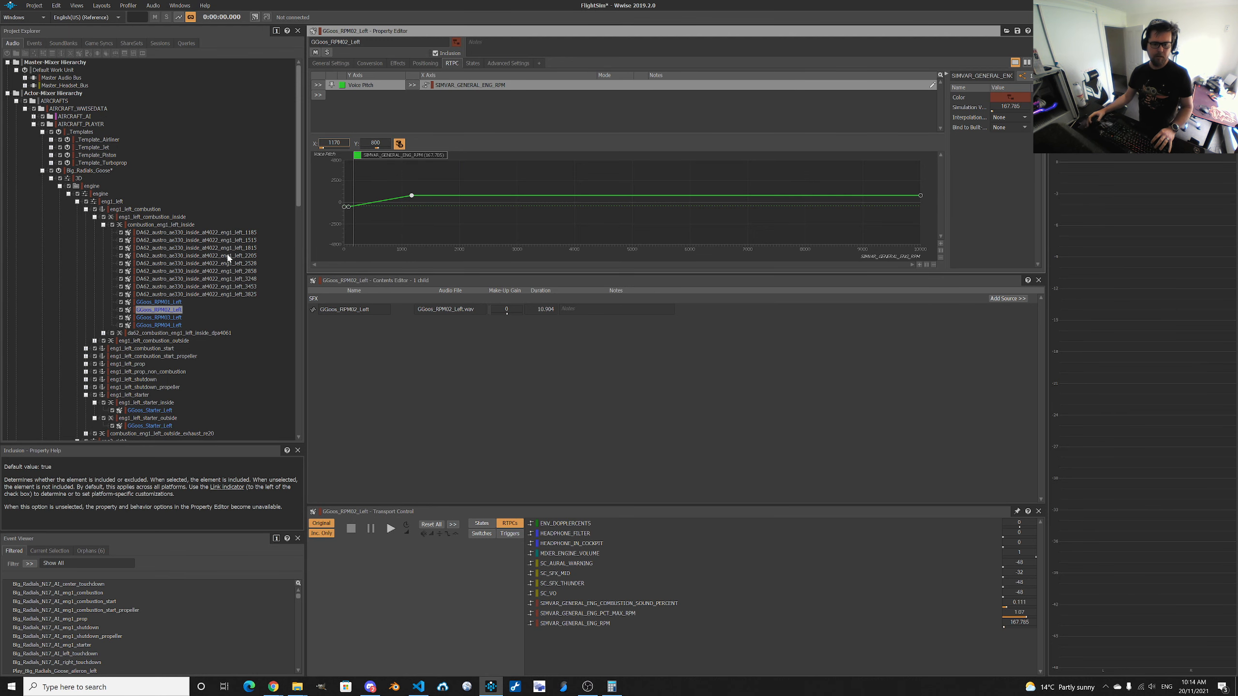
pyautogui.click(176, 302)
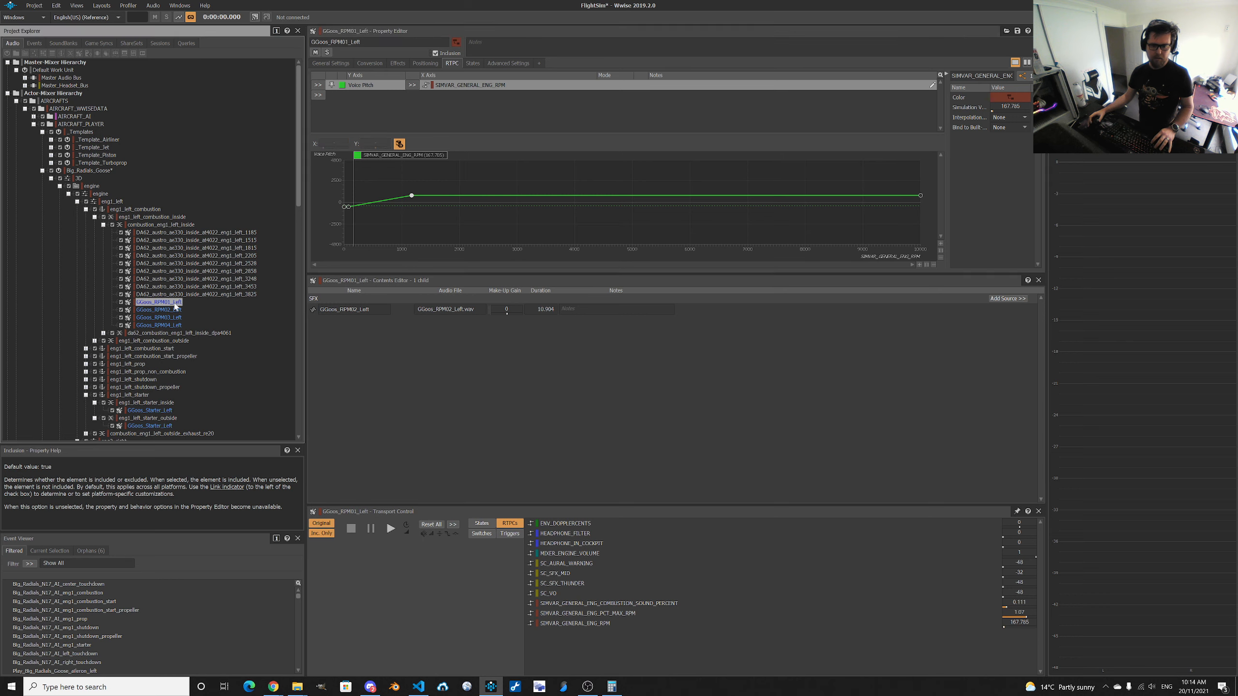
pyautogui.click(344, 207)
pyautogui.doubleClick(375, 142)
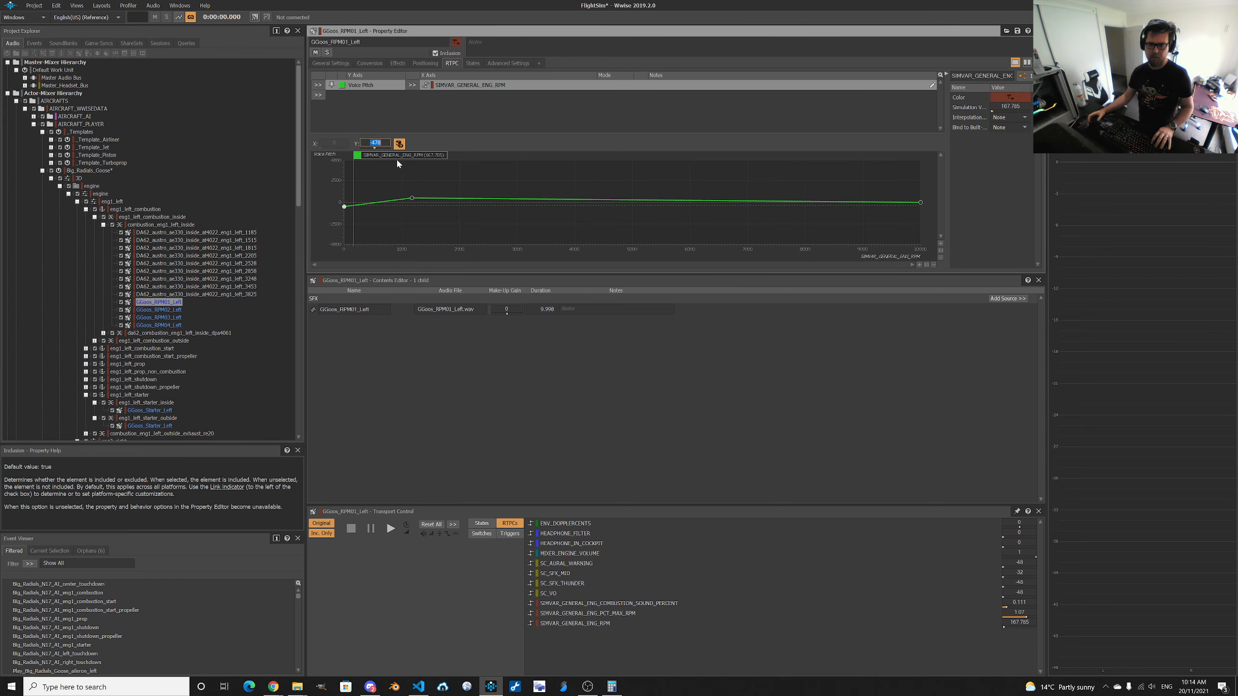
pyautogui.write('-408')
pyautogui.hotkey('alt', 'Tab')
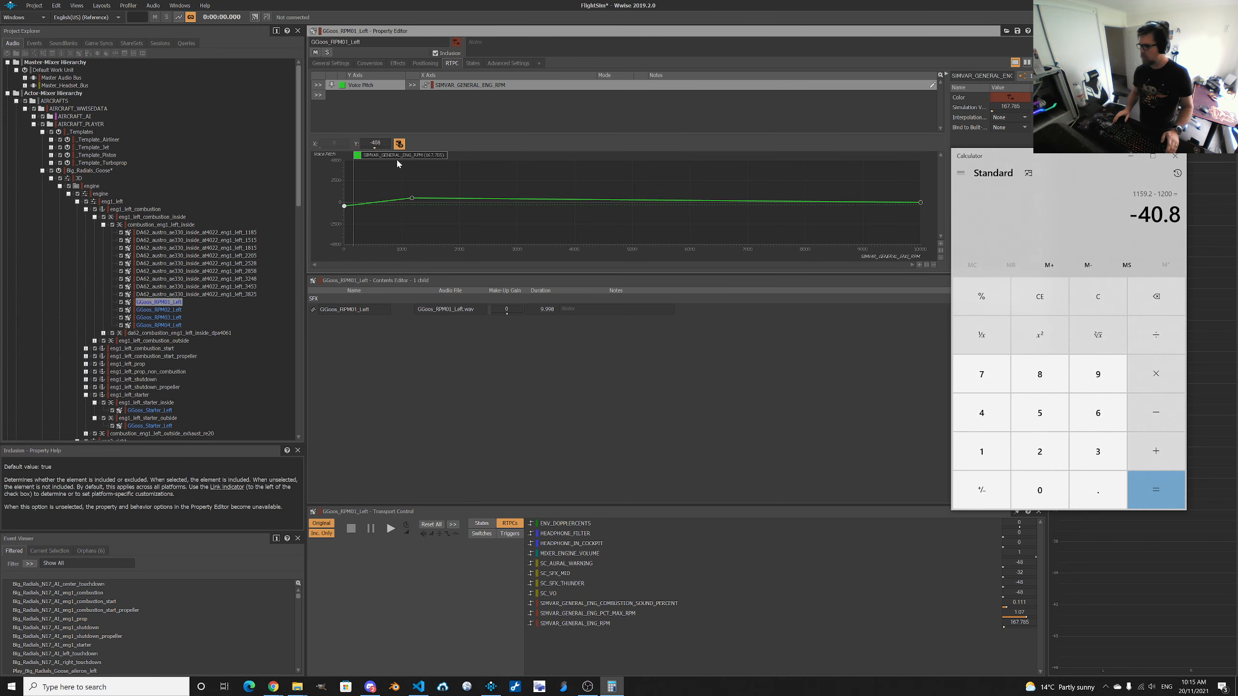
pyautogui.hotkey('alt', 'Tab')
pyautogui.hotkey('ctrl', 'z')
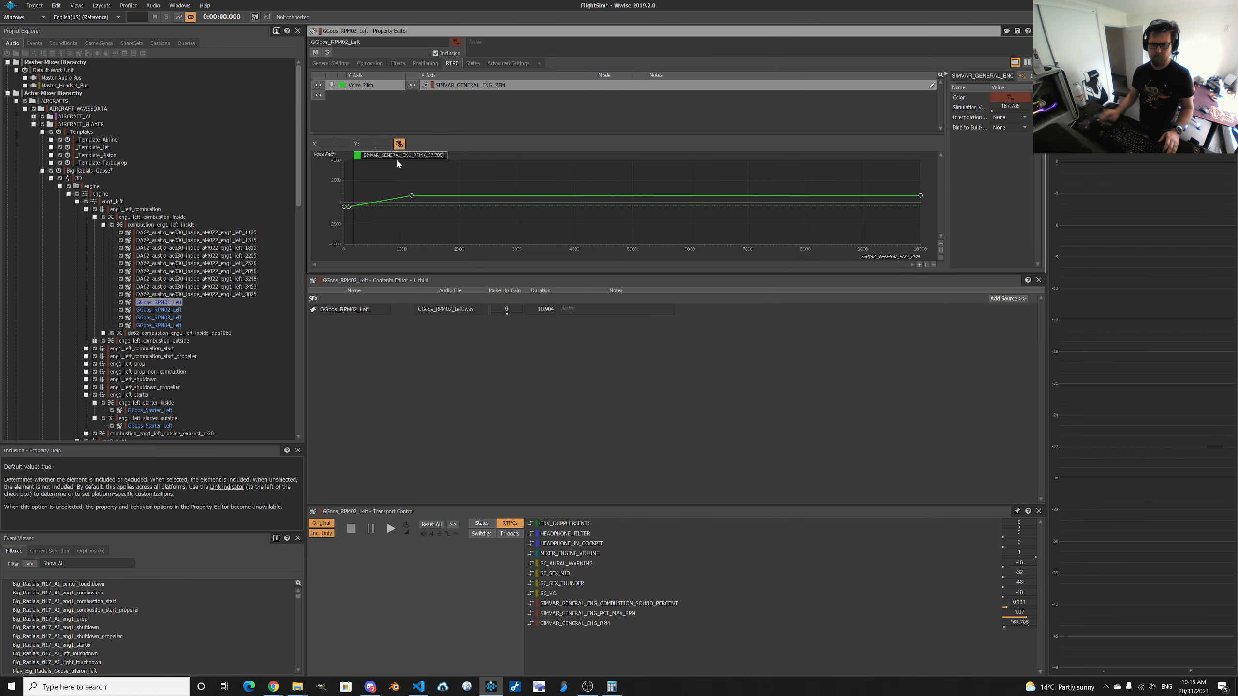
# Undo the 1170 RPM change on the third Voice Pitch curve point of GGoos_RPM02_Left.
pyautogui.click(167, 305)
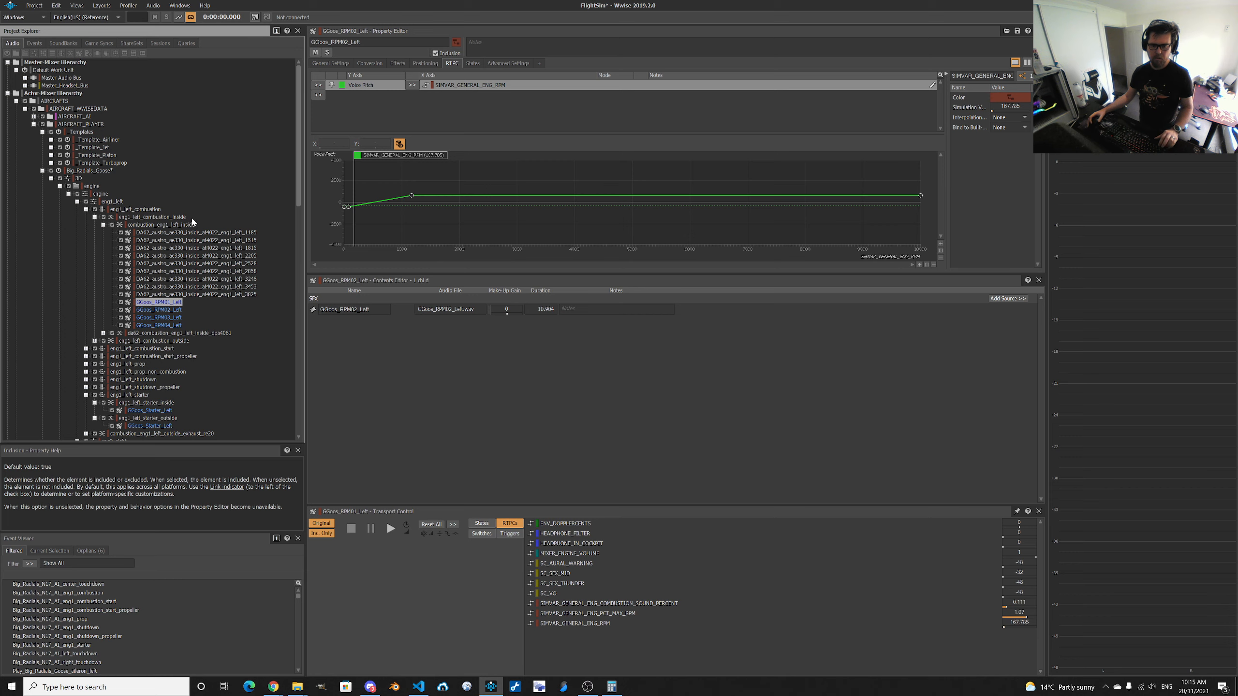
pyautogui.click(423, 230)
pyautogui.hotkey('ctrl', 'z')
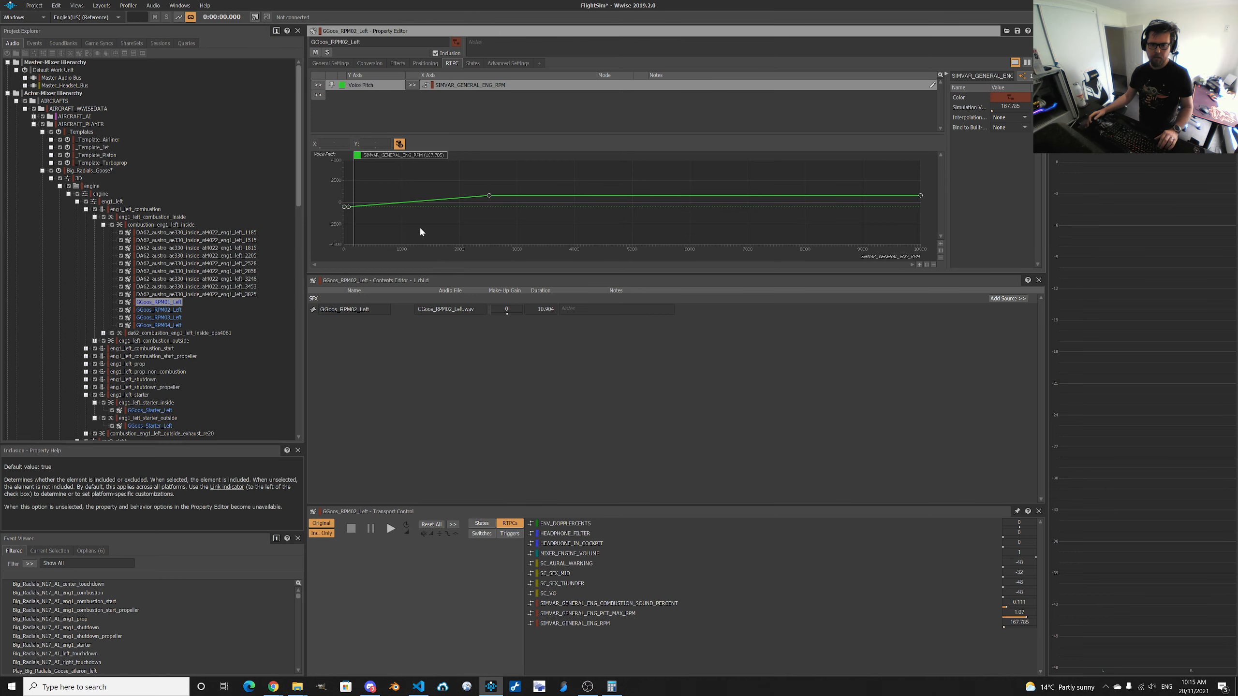
# Set the pitch of the first two Voice Pitch curve points of GGoos_RPM02_Left to -40.
pyautogui.click(344, 208)
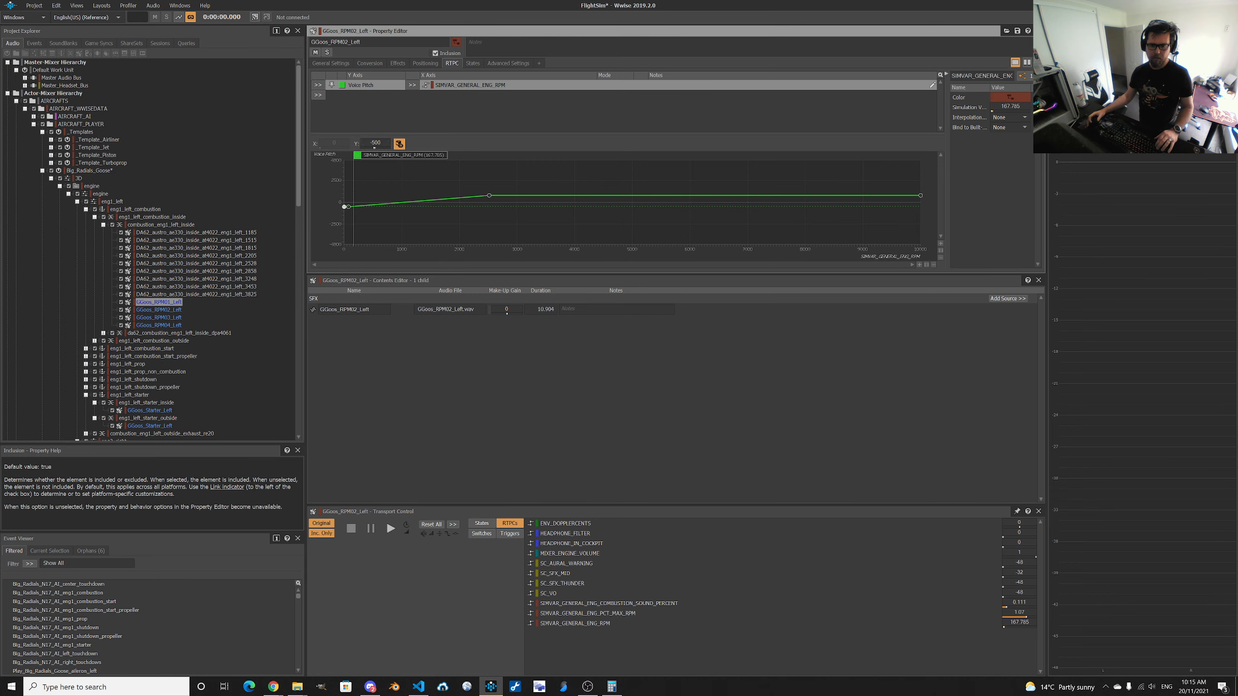
pyautogui.write('-40')
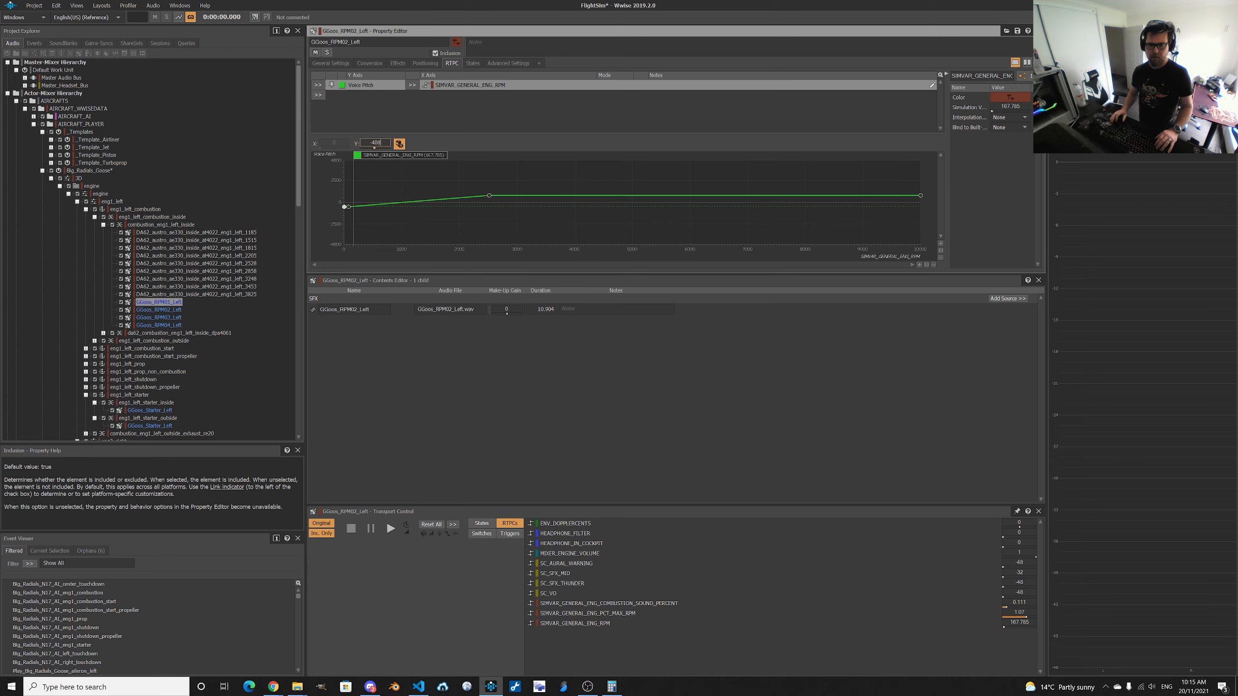
pyautogui.press('Return')
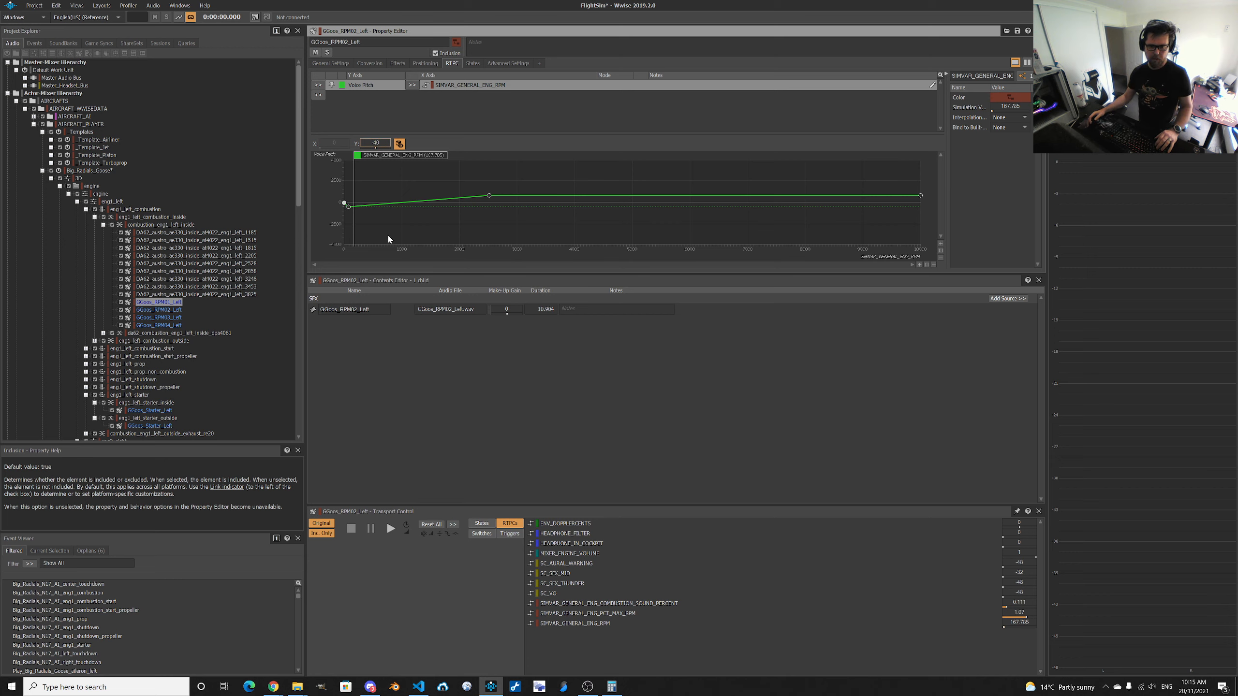
pyautogui.click(349, 207)
pyautogui.click(375, 143)
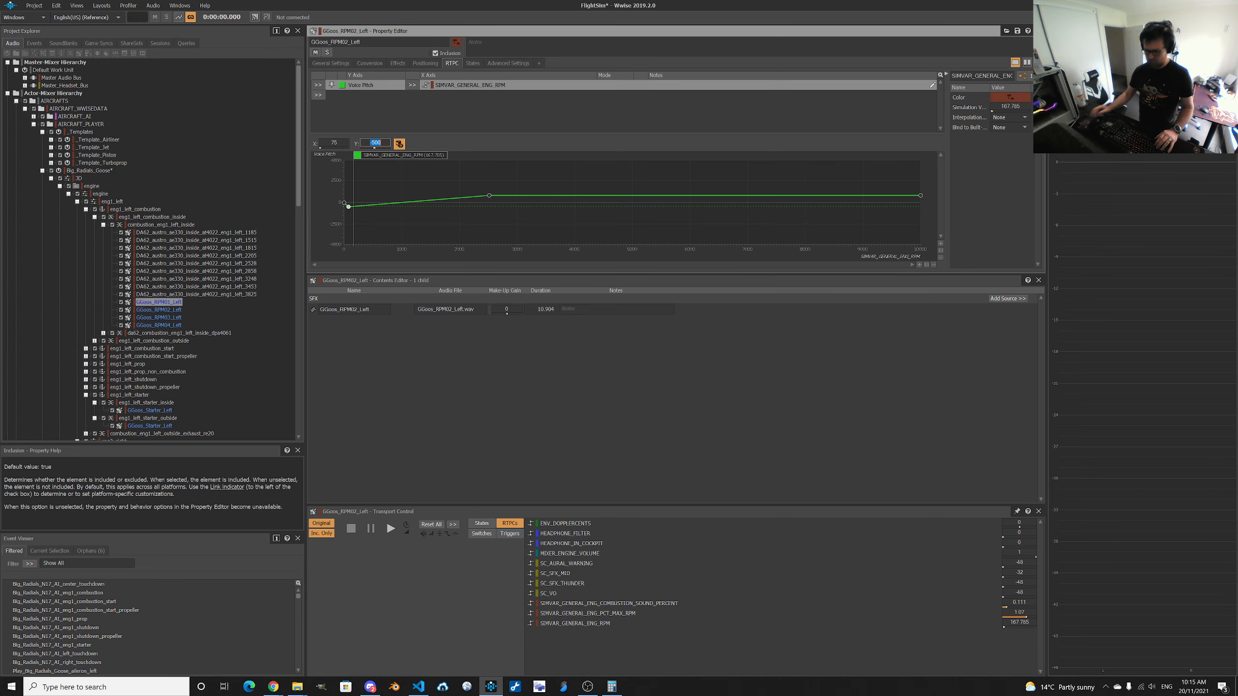
pyautogui.write('-40')
pyautogui.press('Return')
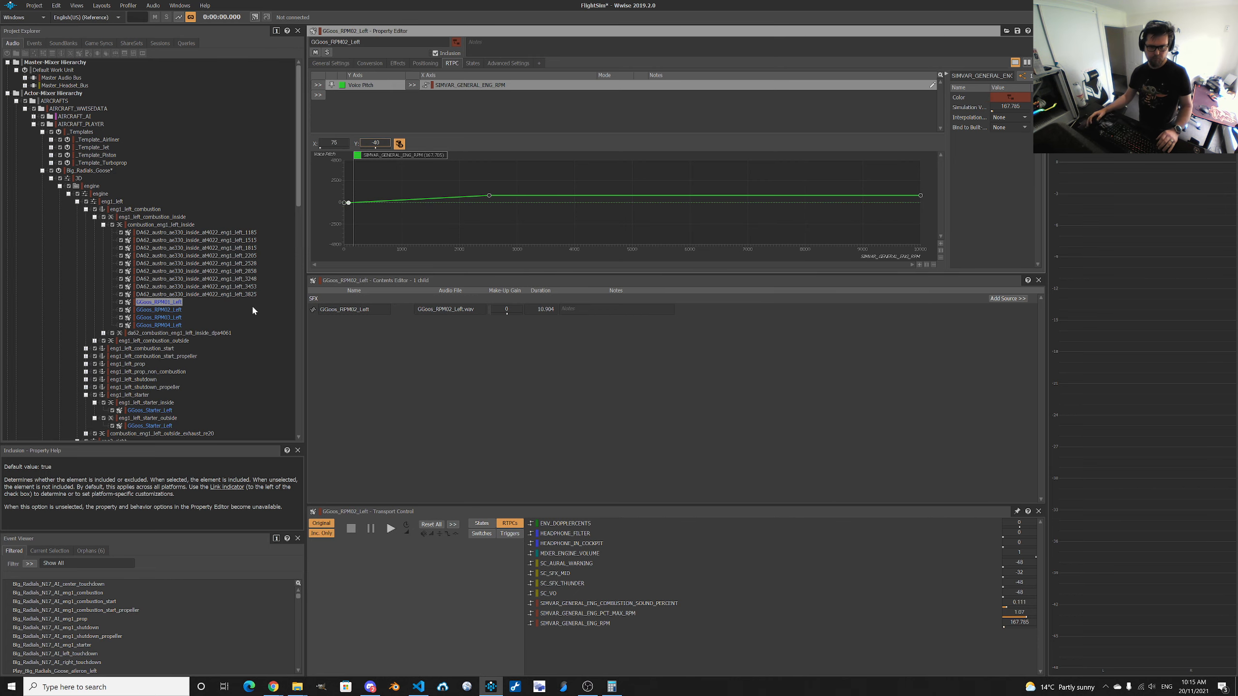
# Mark the upper pitch factor in the rparams block before COMBUSTION.1.01 in SOUND.CFG and calculate 1200 times 1.176 minus 1200 in Calculator.
pyautogui.hotkey('alt', 'Tab')
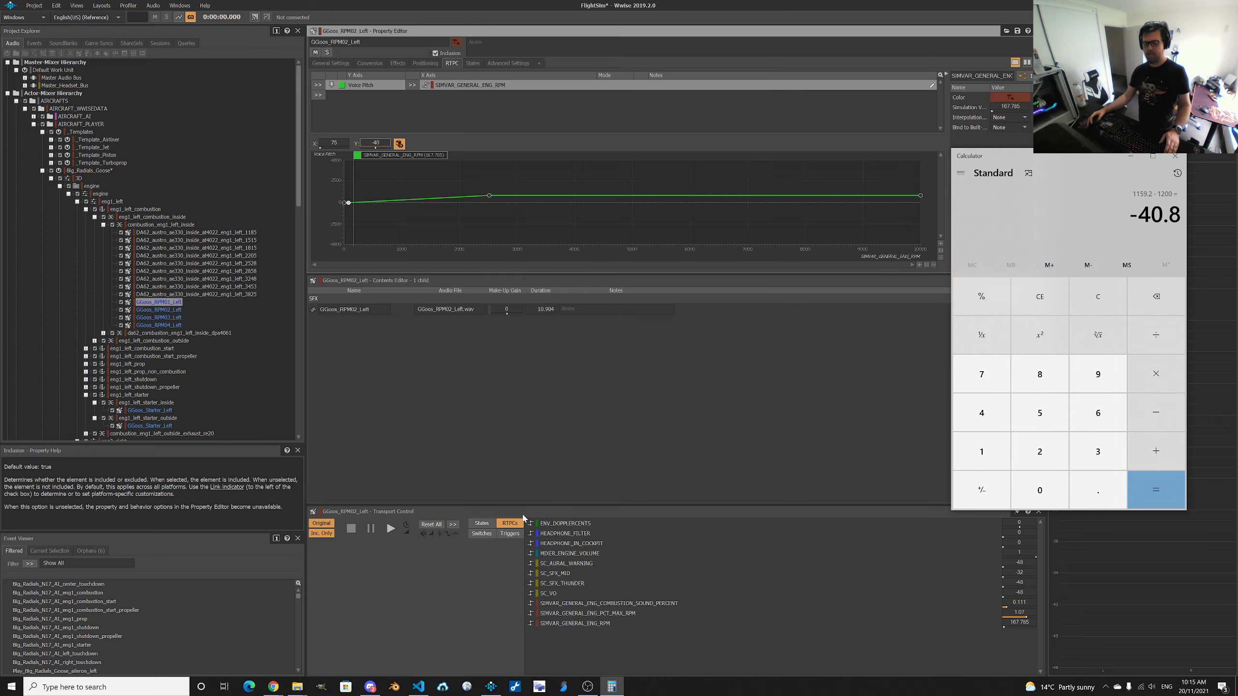
pyautogui.click(419, 689)
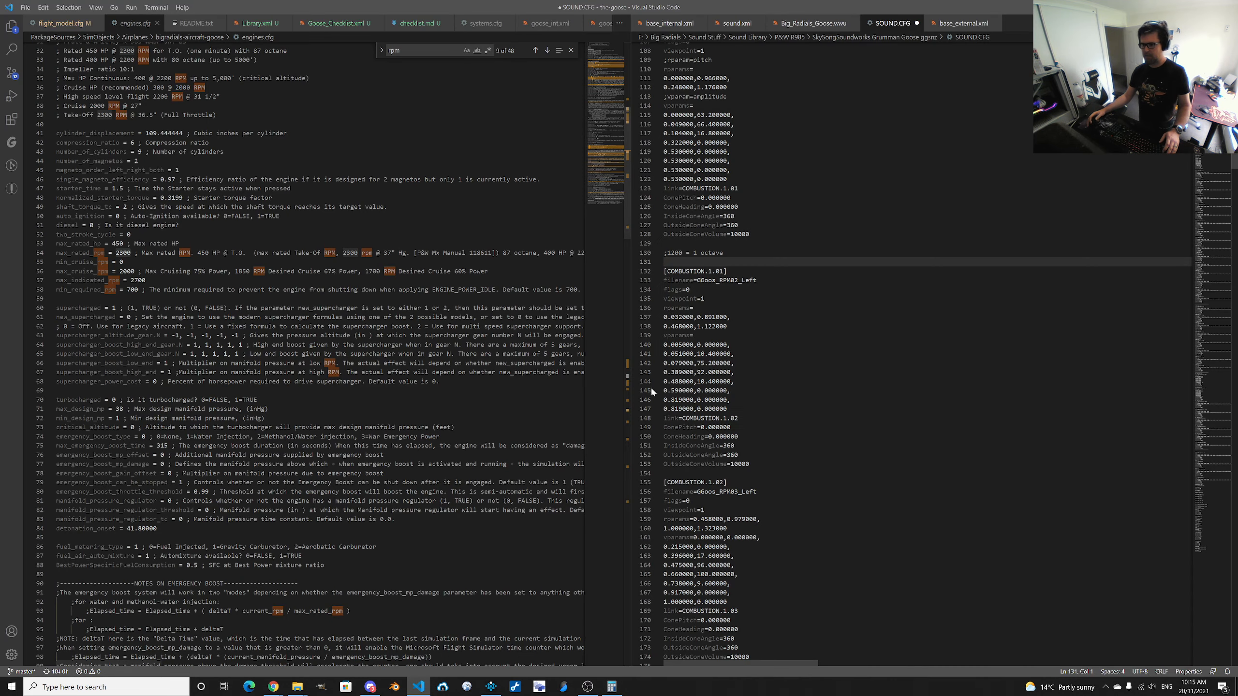
pyautogui.doubleClick(715, 88)
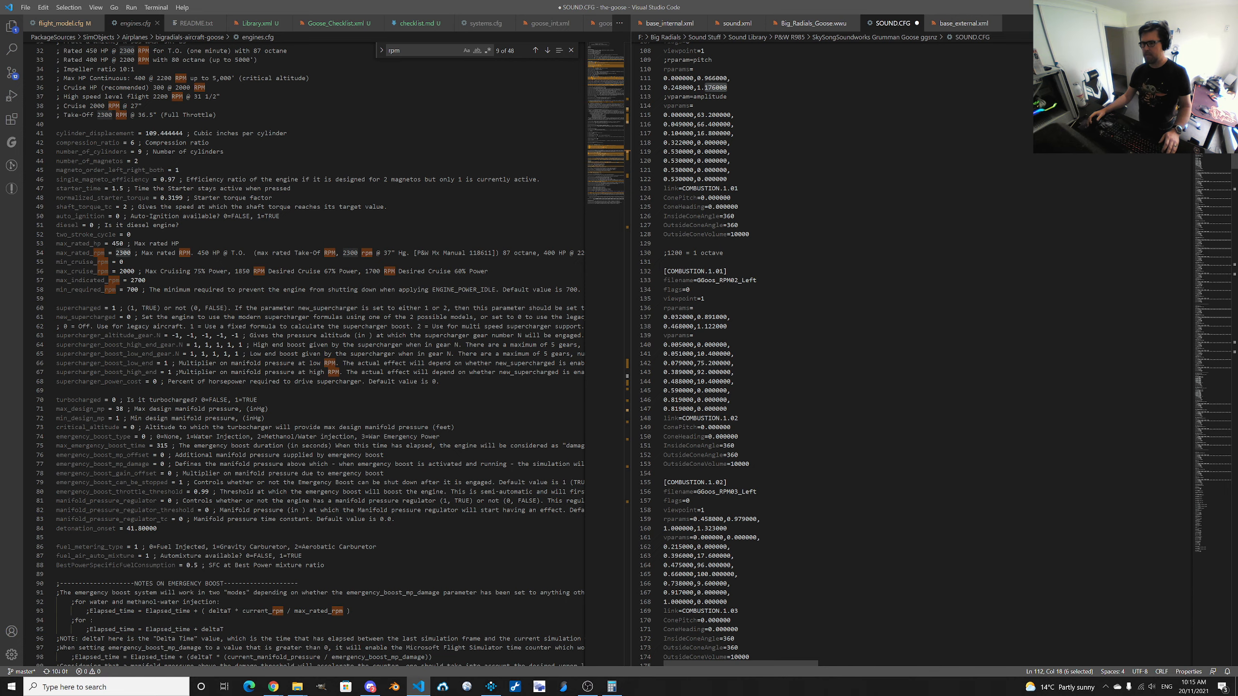
pyautogui.hotkey('alt', 'Tab')
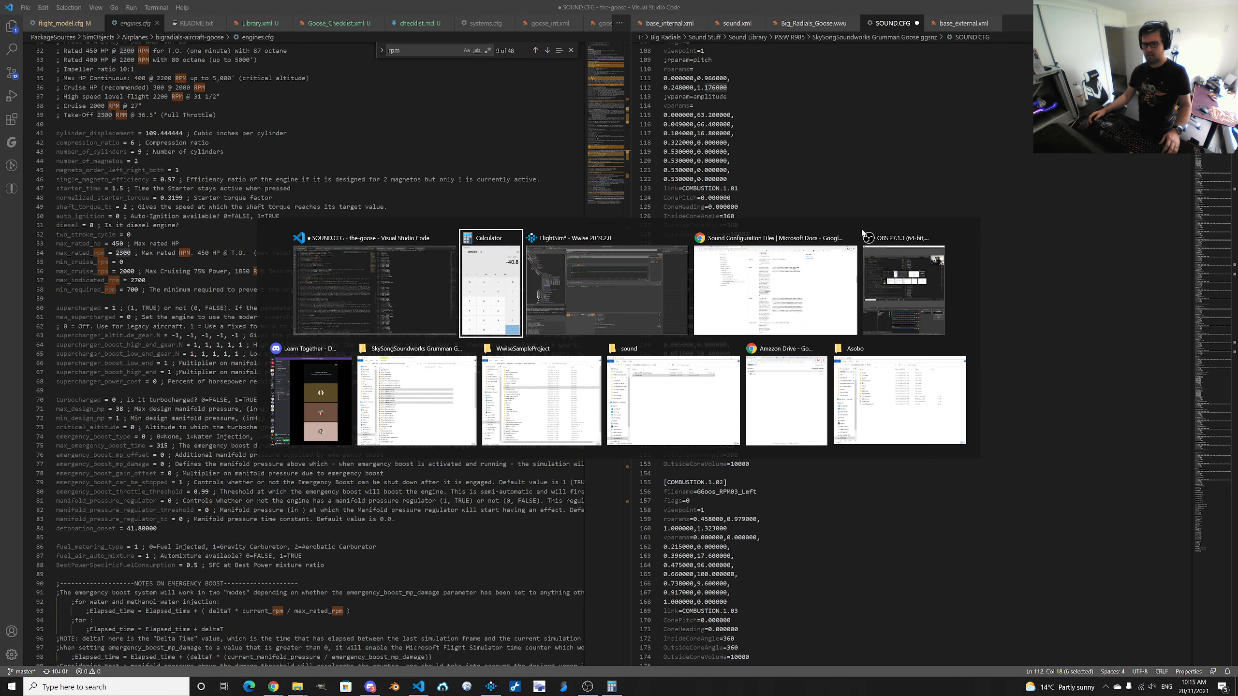
pyautogui.click(491, 291)
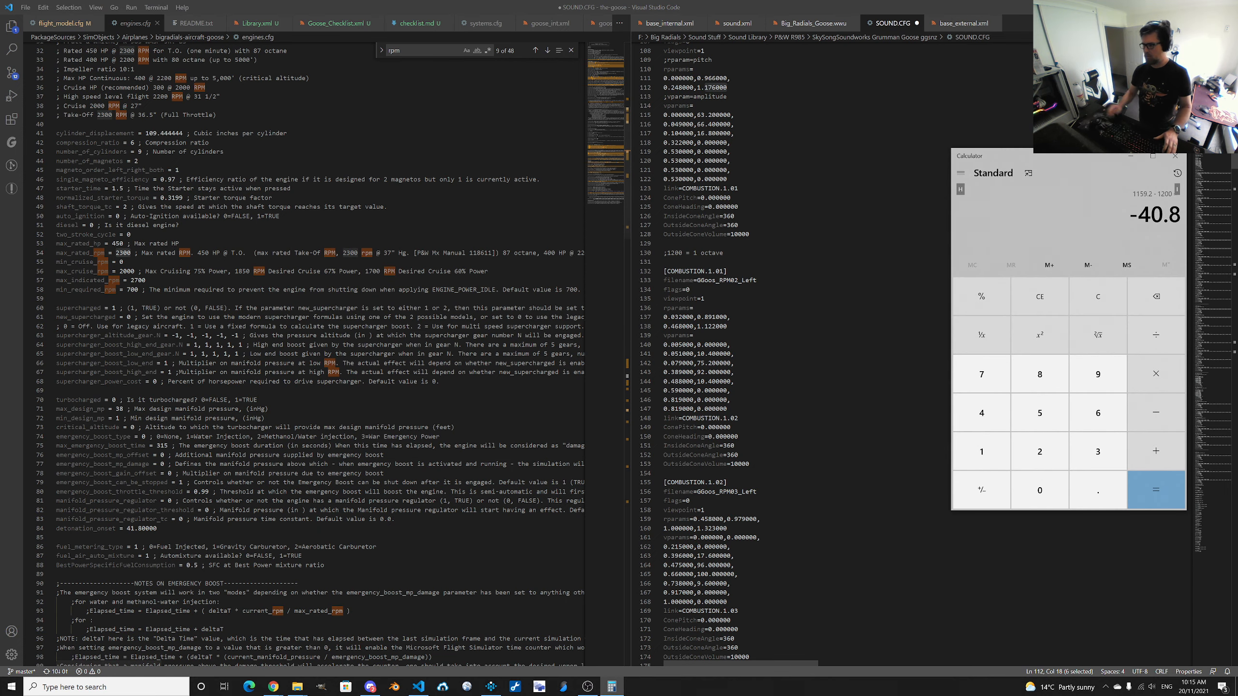
pyautogui.write('1200')
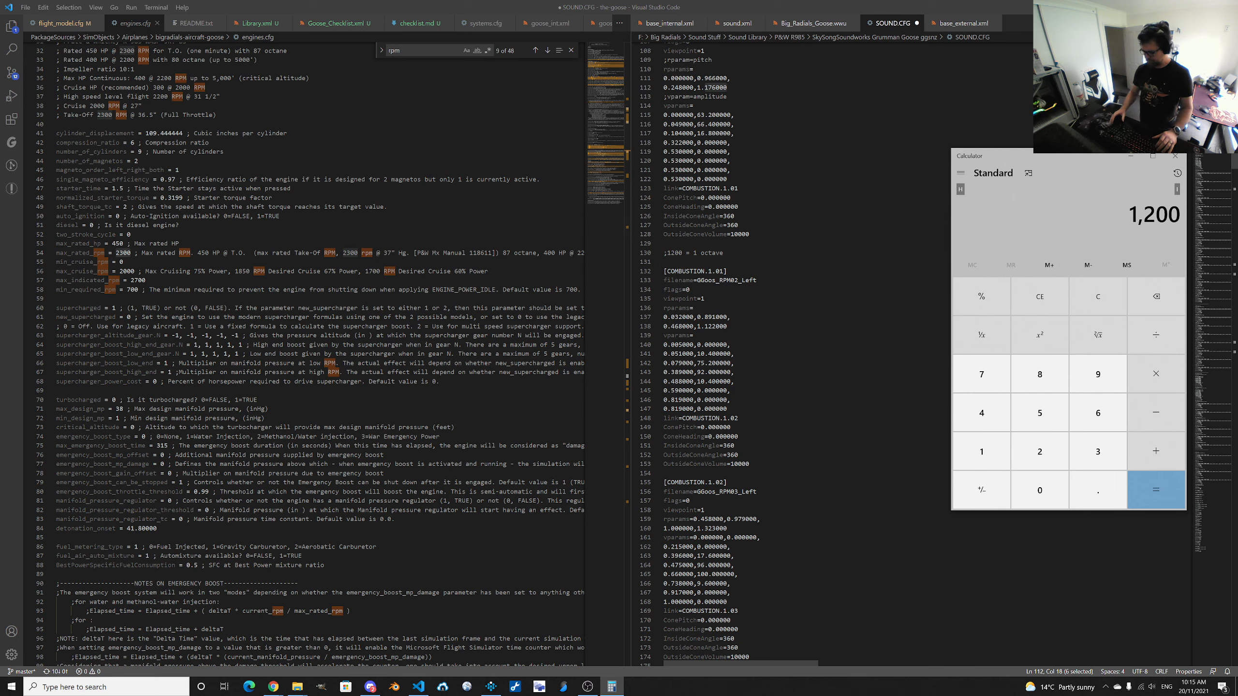
pyautogui.write('/1.1')
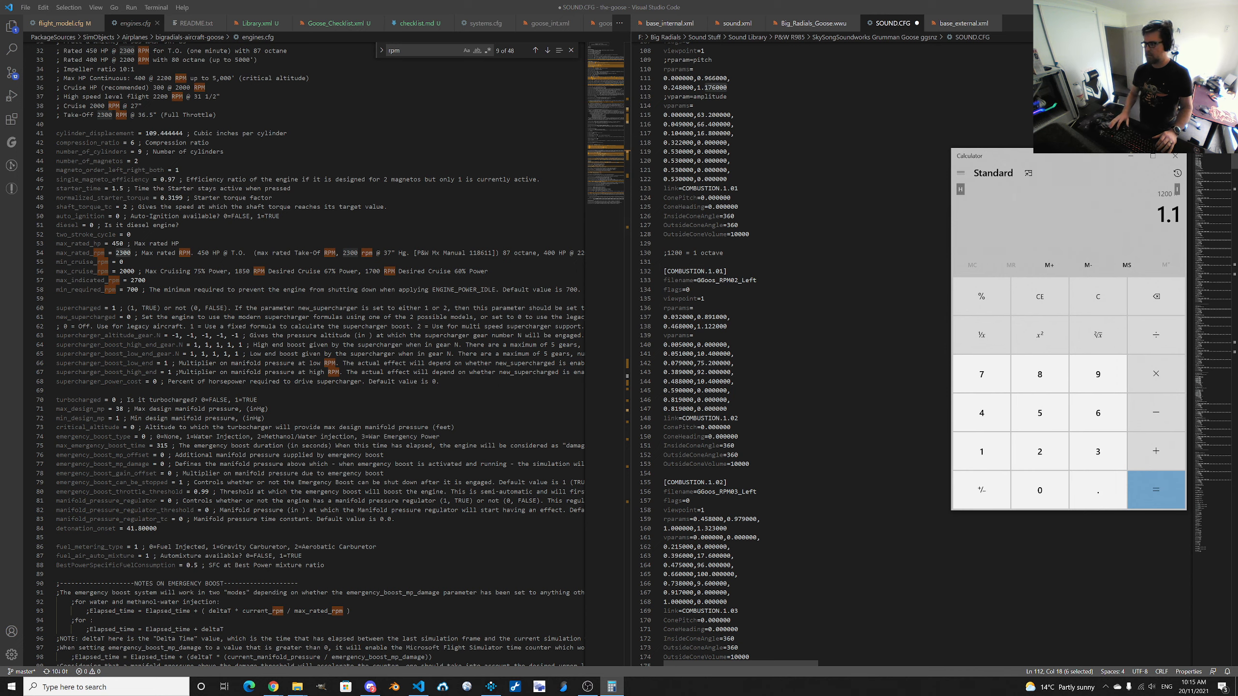
pyautogui.write('76-')
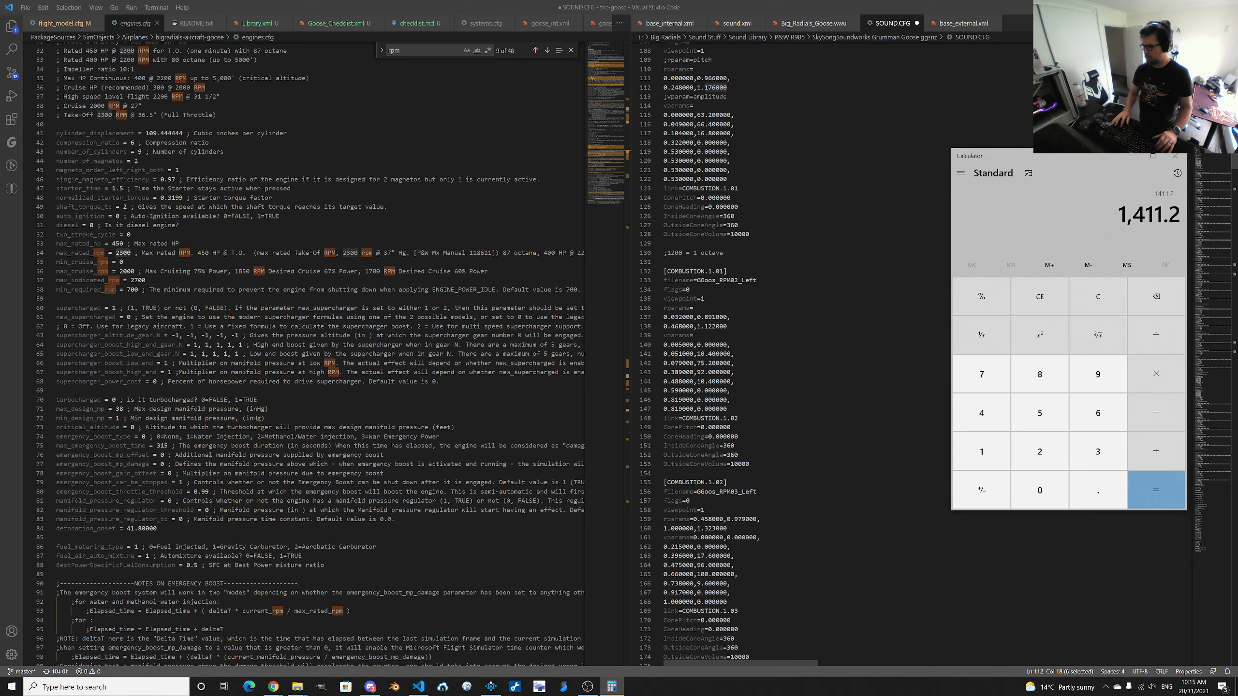
pyautogui.write('1200=')
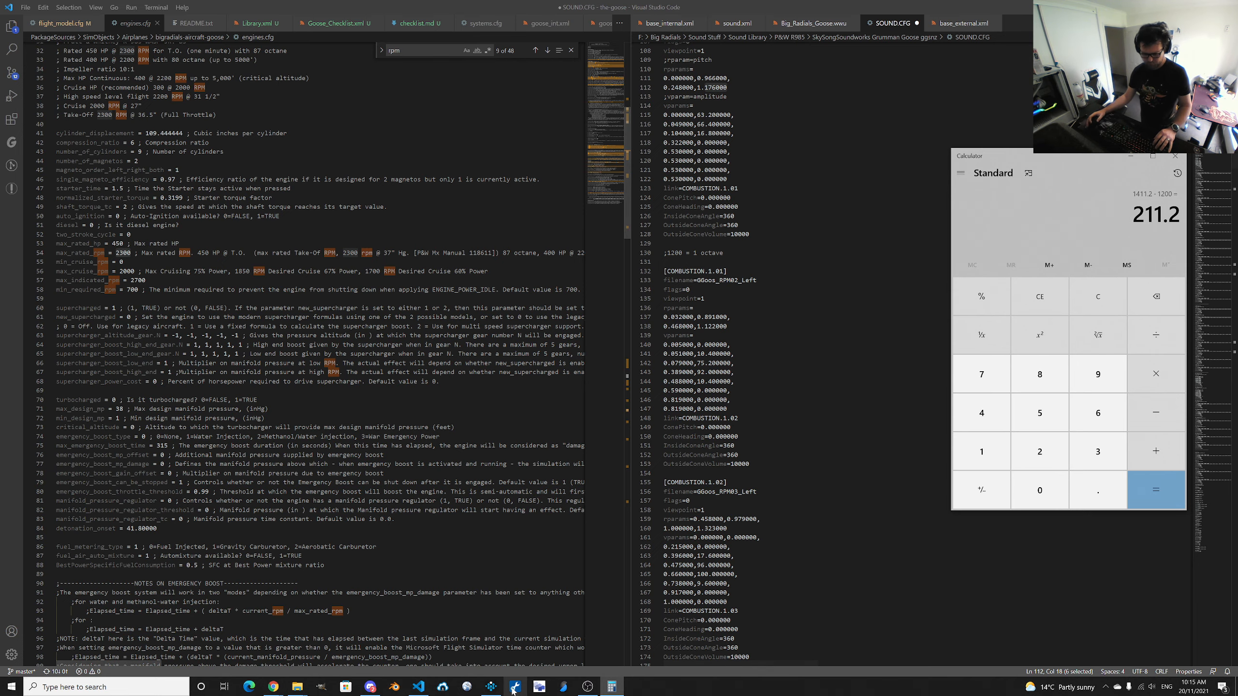
# In Wwise, set the pitch of the third Voice Pitch curve point of GGoos_RPM02_Left to 211.
pyautogui.click(491, 688)
pyautogui.click(490, 196)
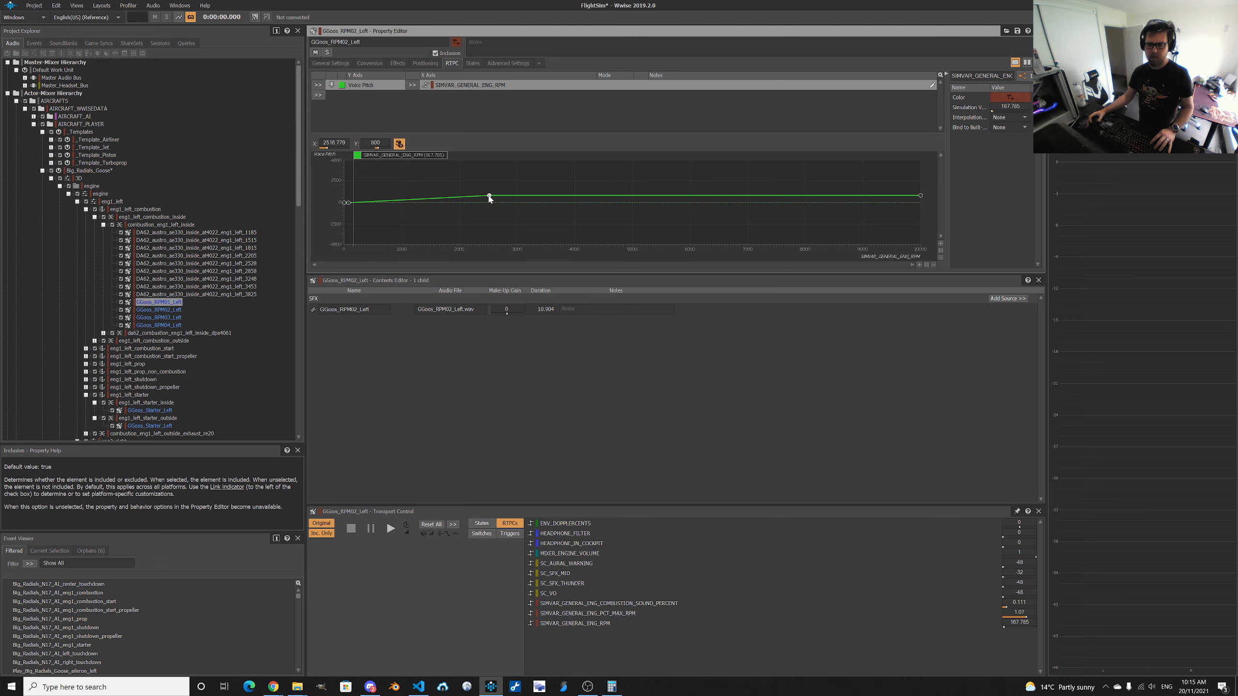
pyautogui.click(366, 142)
pyautogui.write('211')
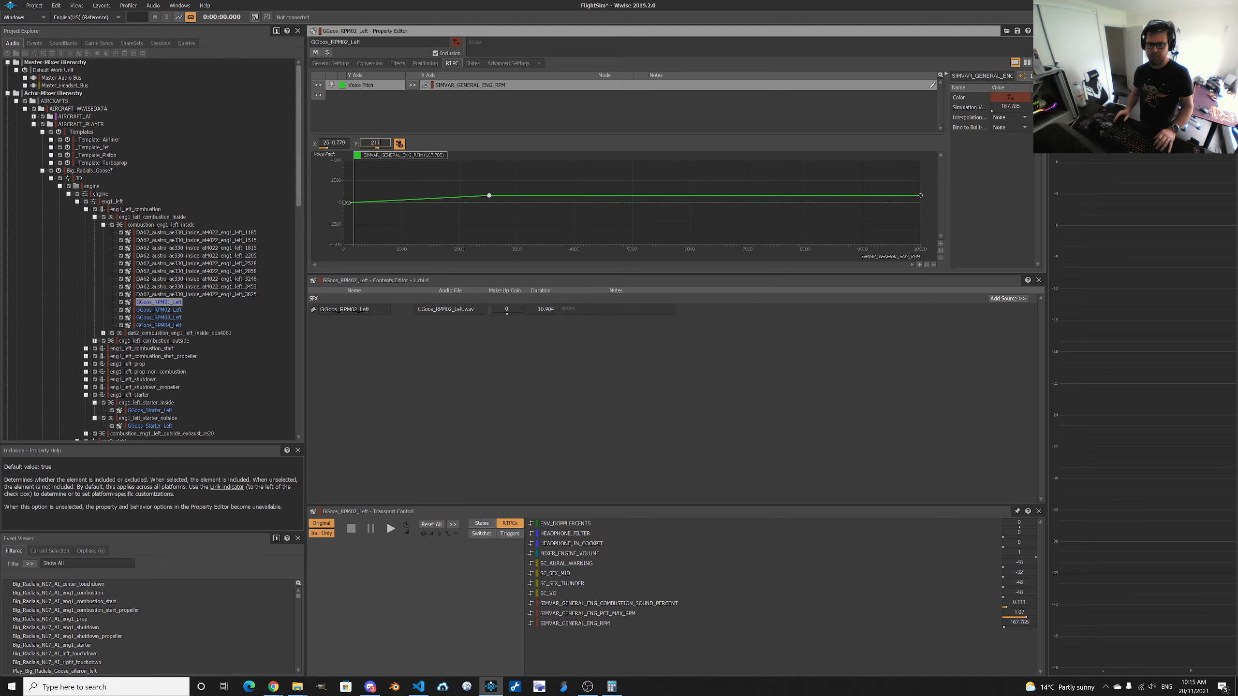
pyautogui.press('Return')
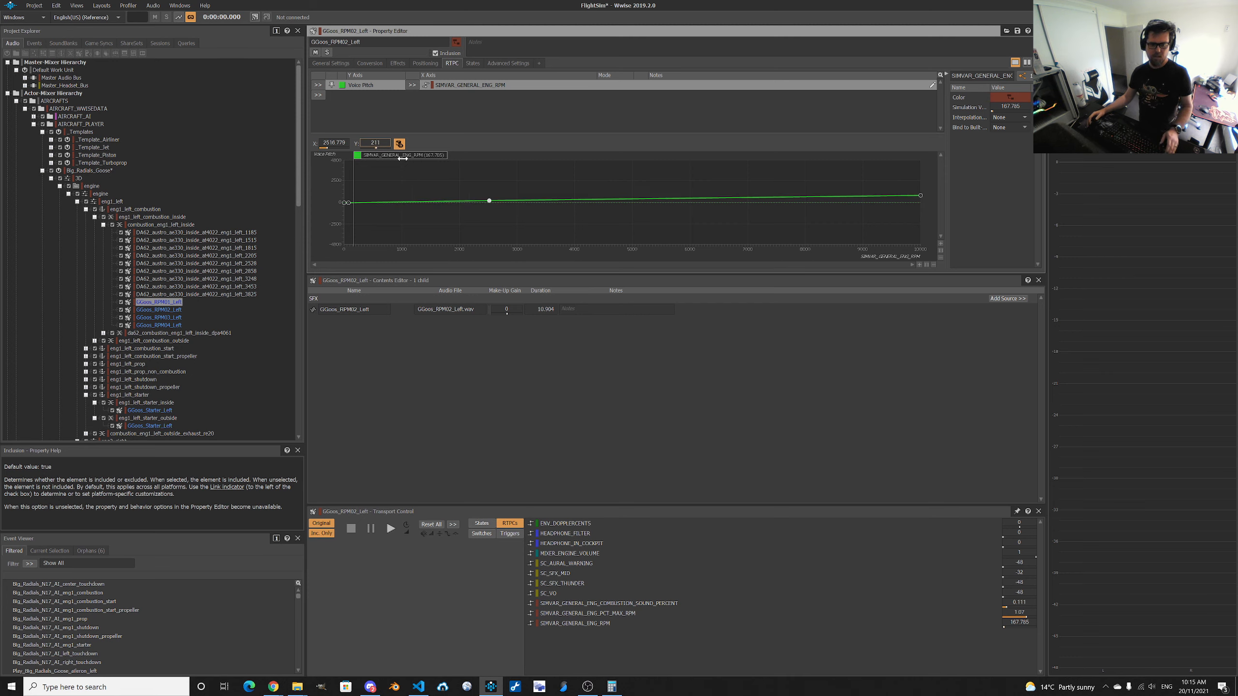
# Mark the upper RPM fraction in the rparams block before COMBUSTION.1.01 in SOUND.CFG and calculate 2500 times 0.25 in Calculator.
pyautogui.hotkey('alt', 'Tab')
pyautogui.click(648, 249)
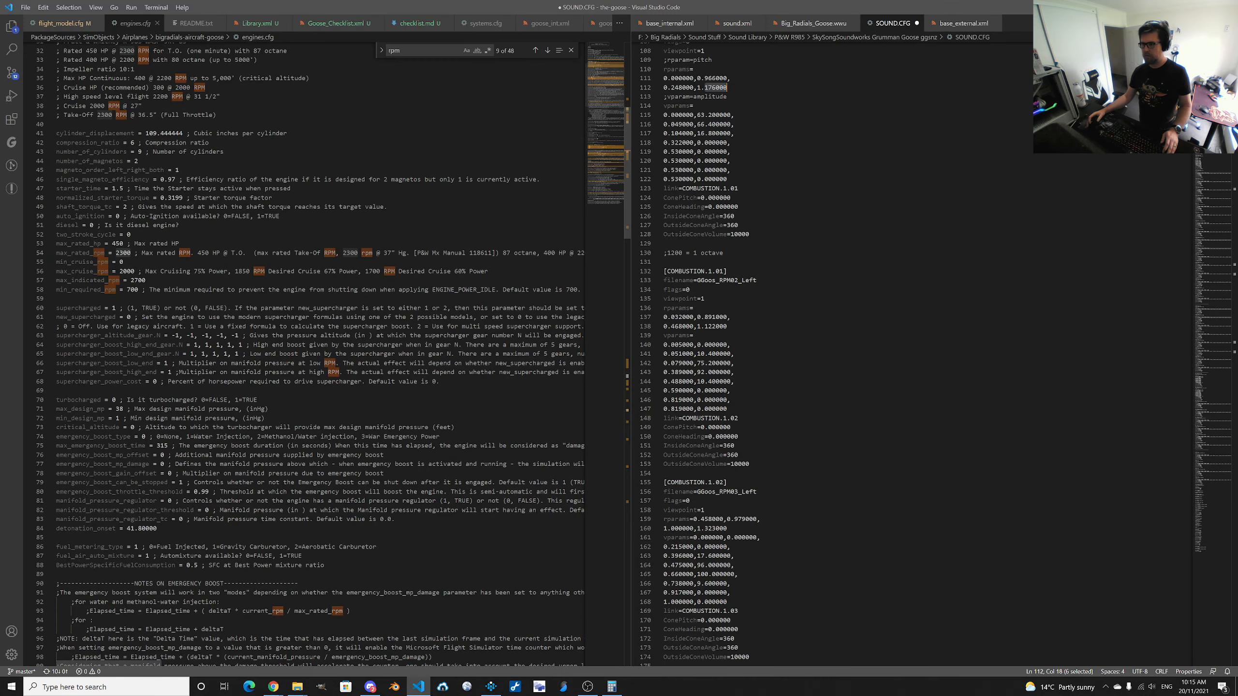
pyautogui.doubleClick(682, 88)
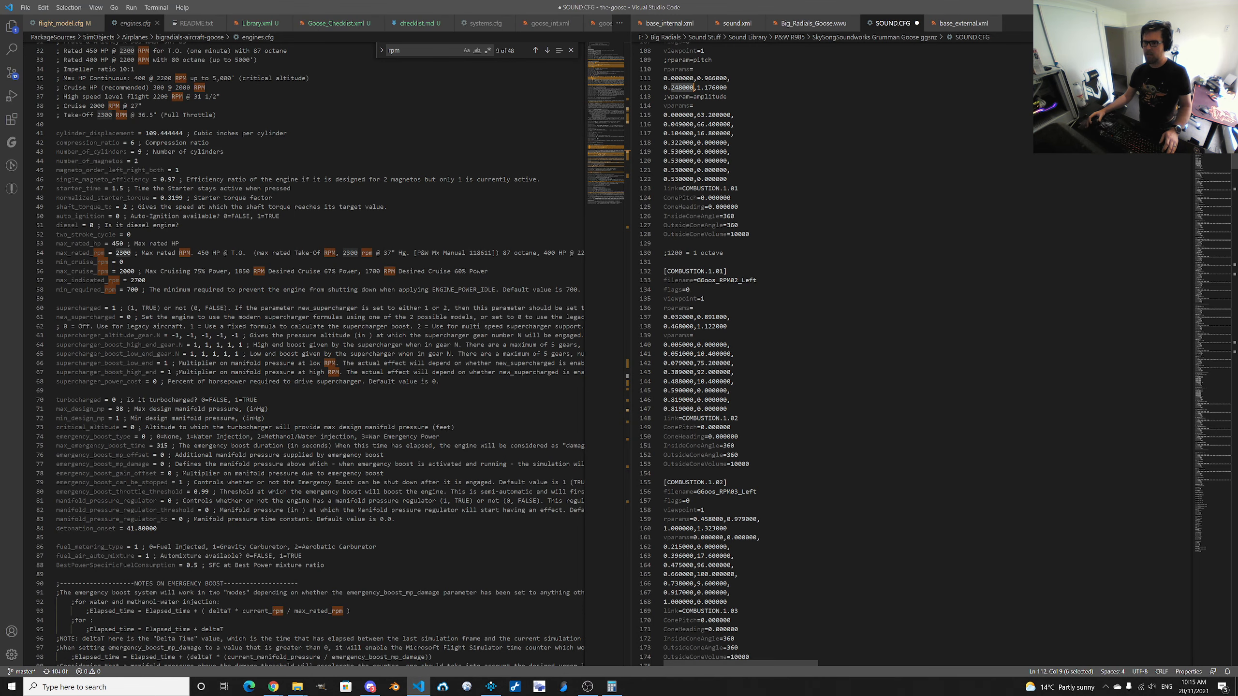
pyautogui.hotkey('alt', 'Tab')
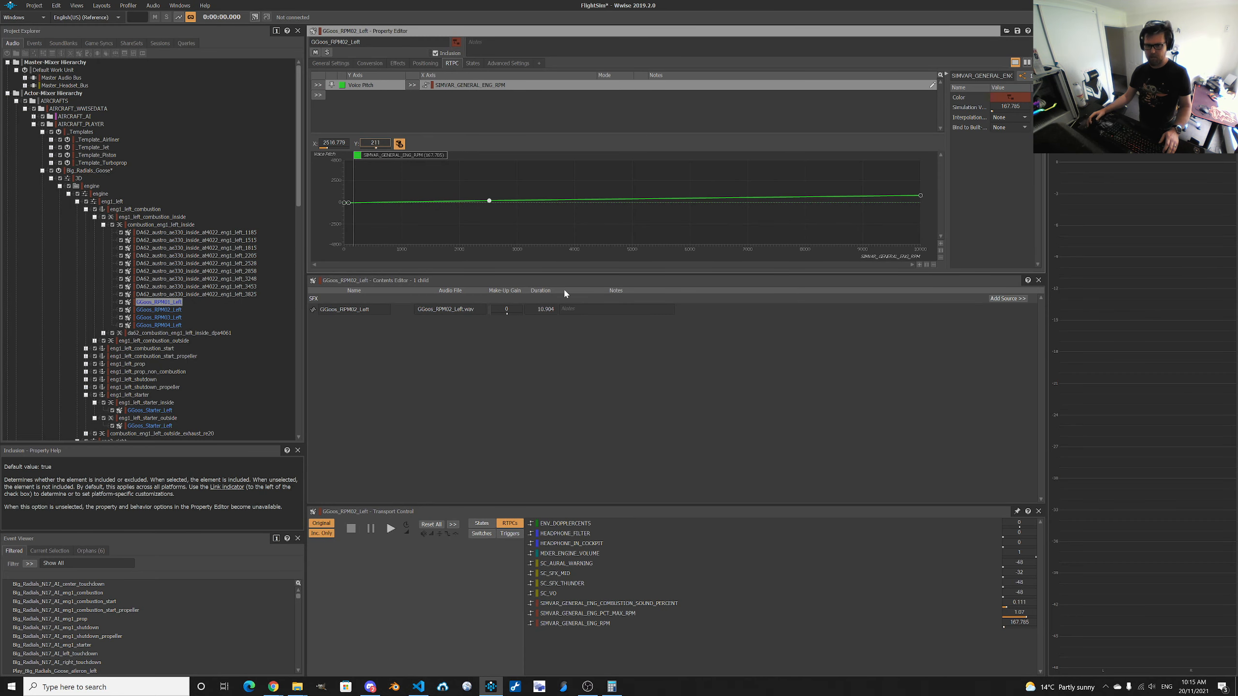
pyautogui.click(613, 686)
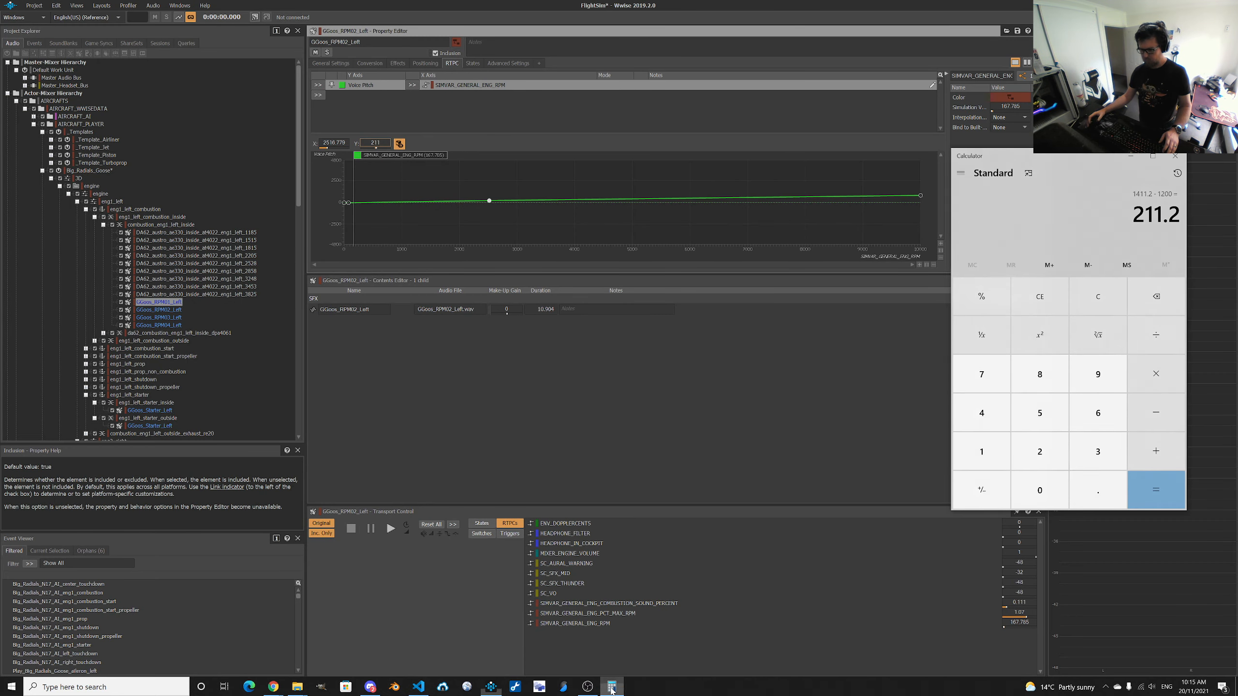
pyautogui.write('2,500')
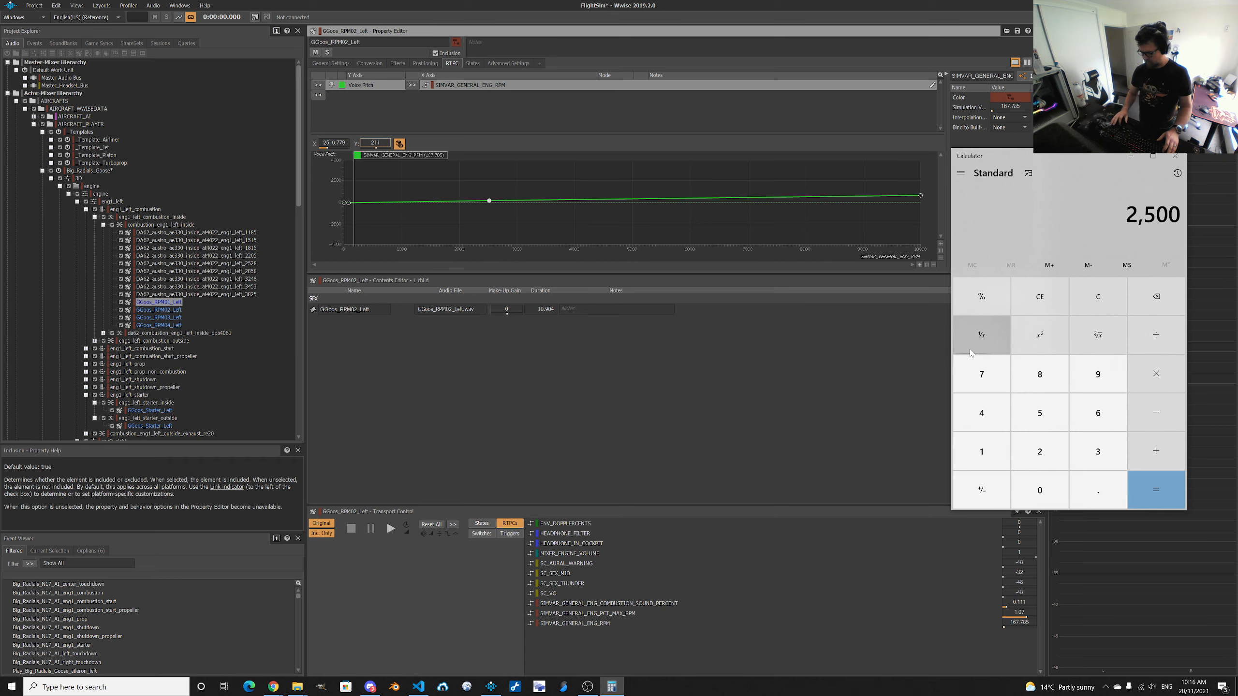
pyautogui.press('*')
pyautogui.write('25')
pyautogui.press('Return')
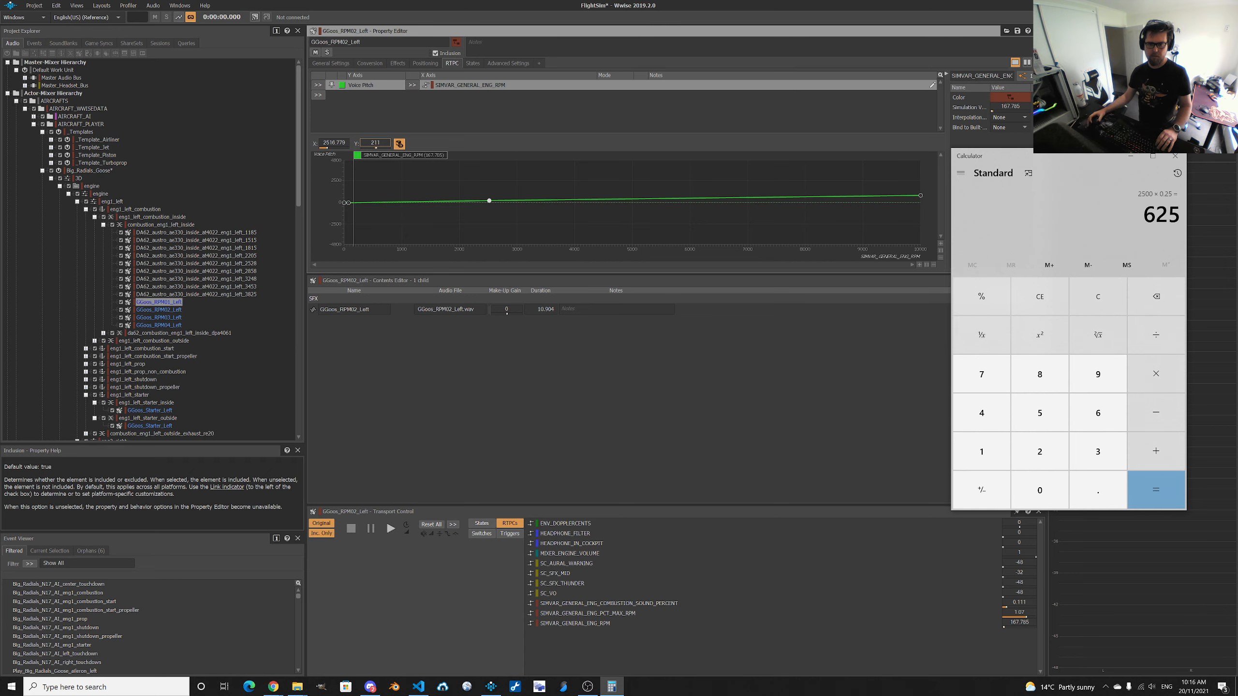
# In Wwise, set the third Voice Pitch curve point's RPM to 625 and the last point's pitch to 211.
pyautogui.hotkey('alt', 'Tab')
pyautogui.write('625')
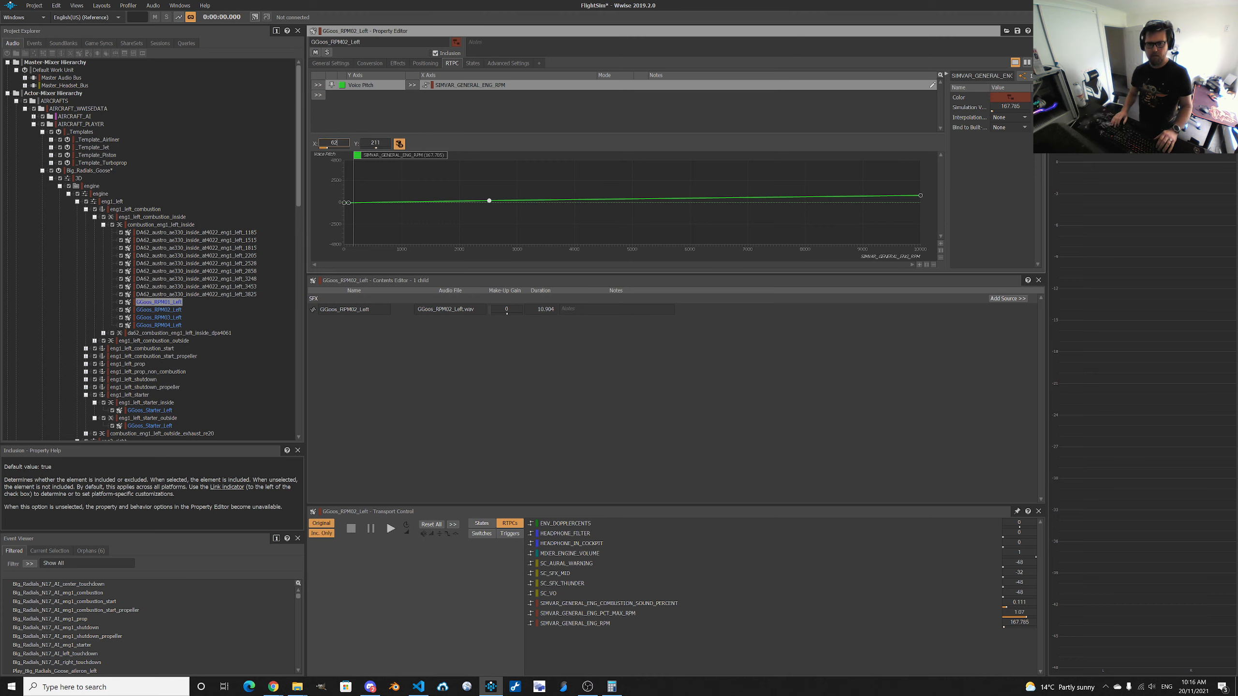
pyautogui.press('Return')
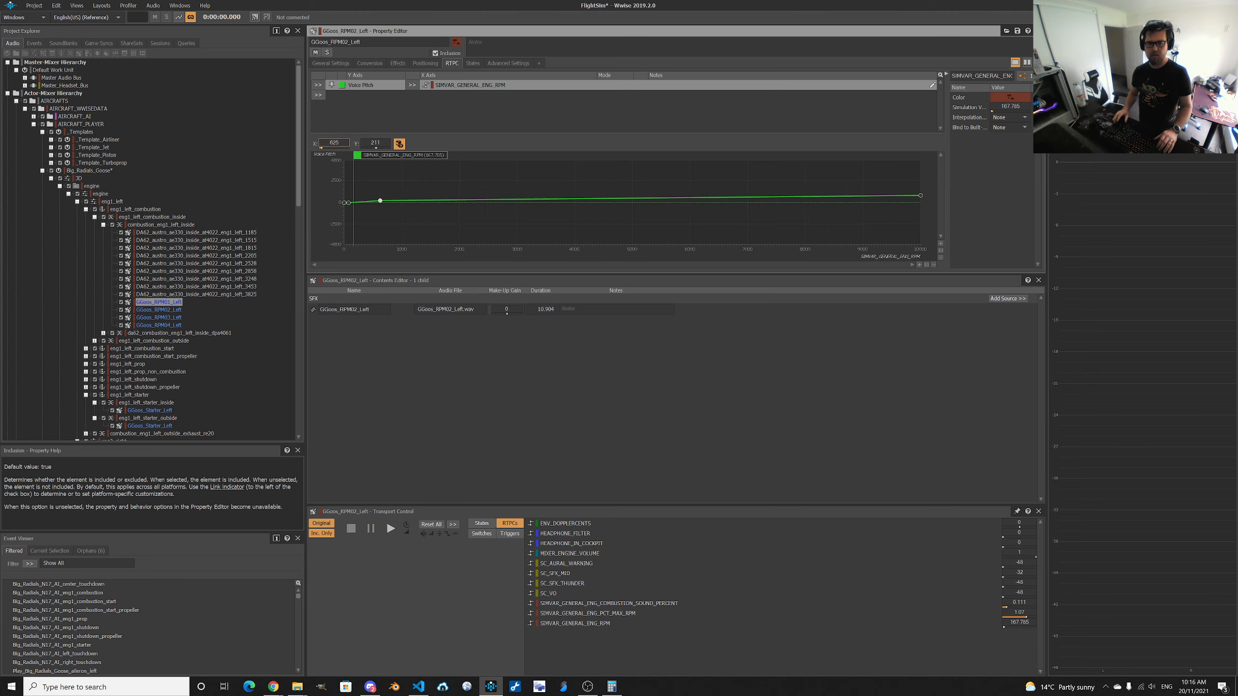
pyautogui.click(921, 195)
pyautogui.doubleClick(378, 142)
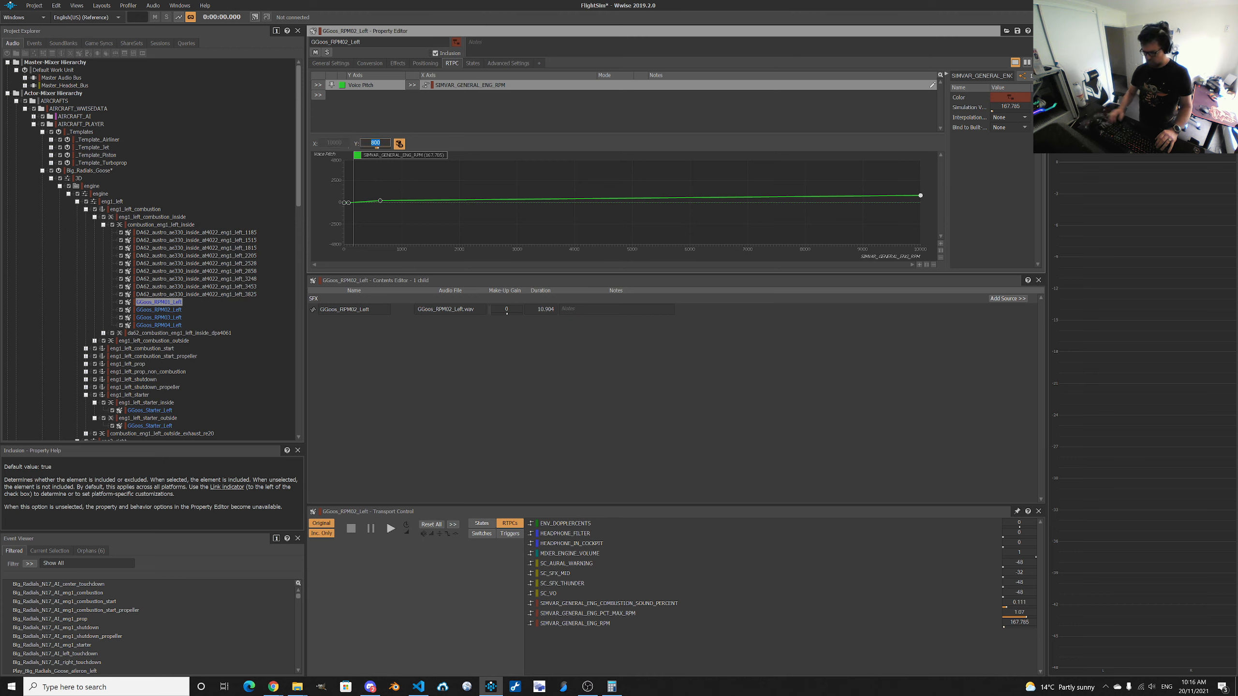
pyautogui.write('211')
pyautogui.press('Return')
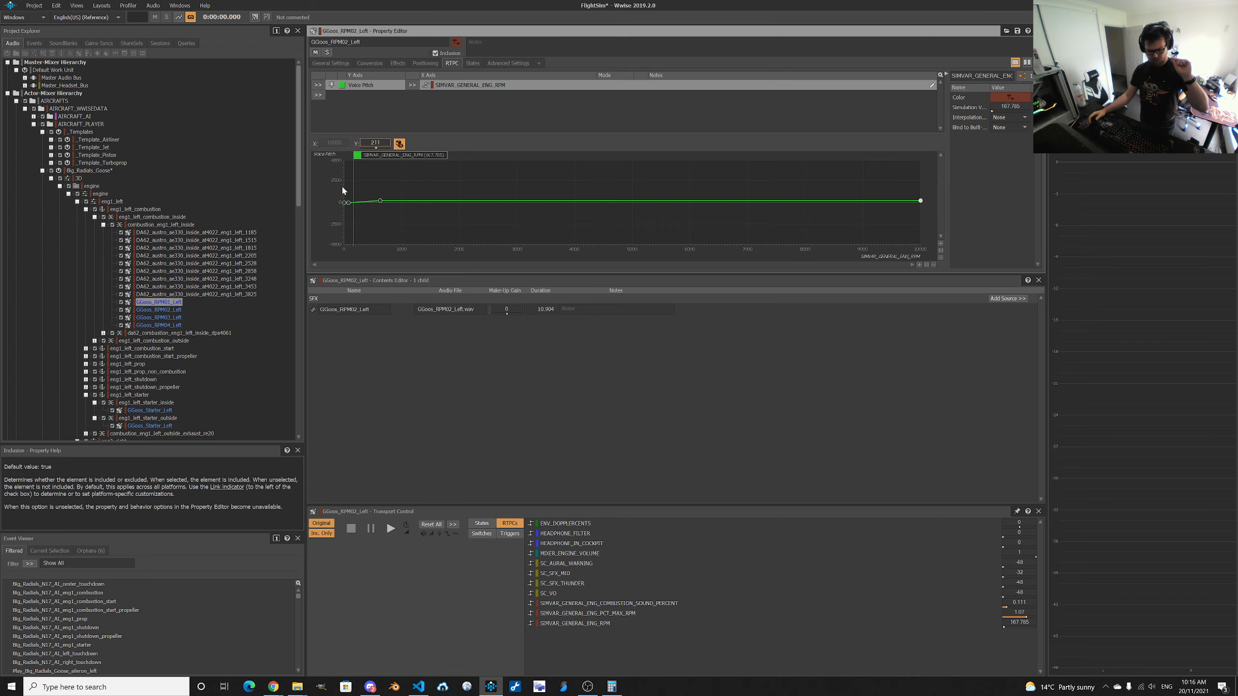
# In Chrome, highlight the rparams documentation's unity pitch value 1.0 and its octave-higher wording to recheck the pitch scaling.
pyautogui.hotkey('alt', 'Tab')
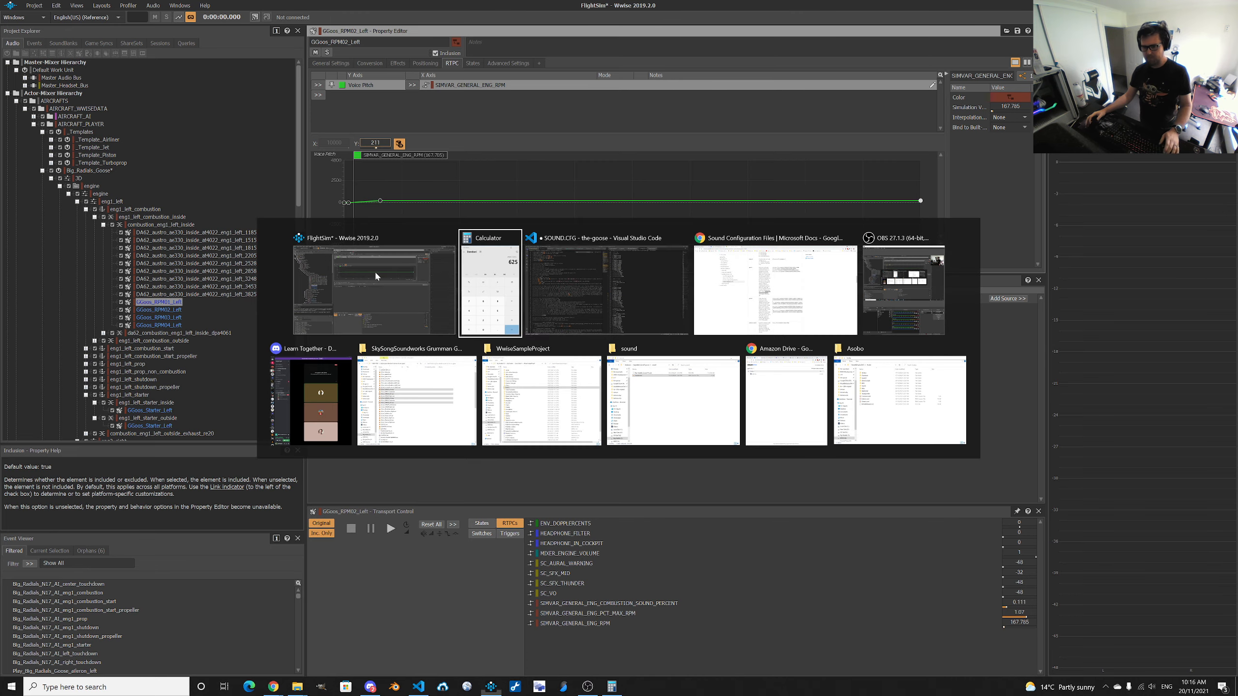
pyautogui.hotkey('alt', 'Tab')
pyautogui.hotkey('alt', 'Tab')
pyautogui.click(766, 313)
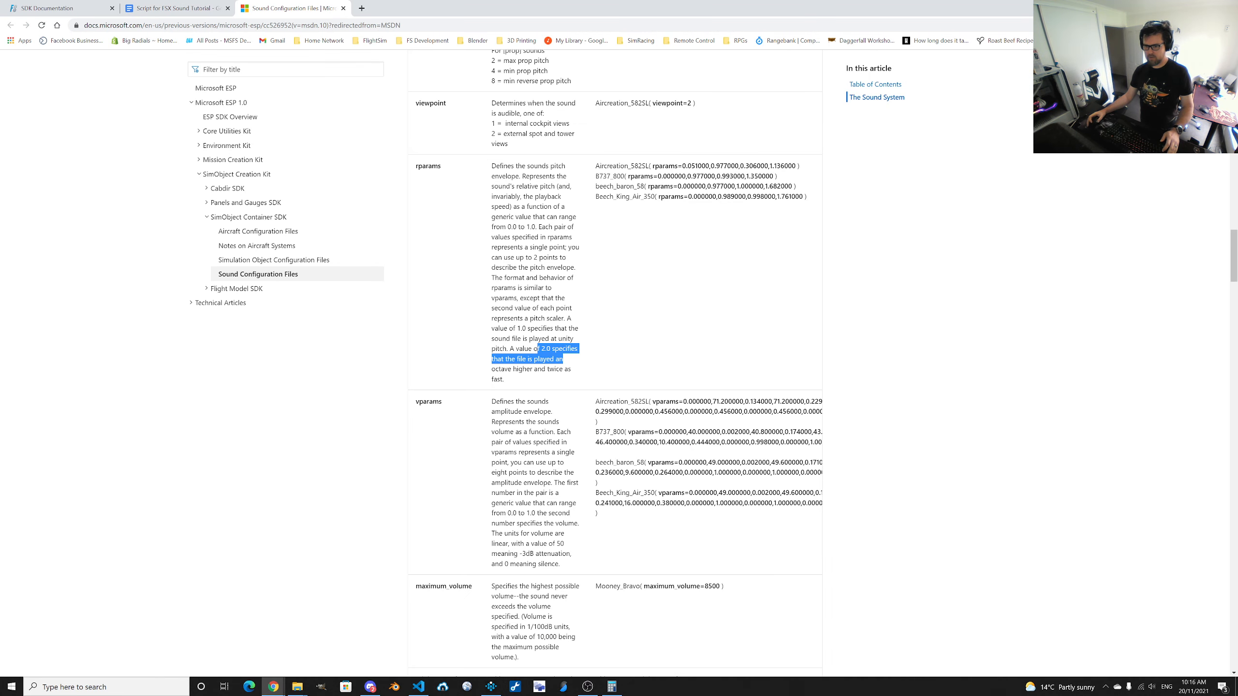
pyautogui.moveTo(517, 329); pyautogui.dragTo(523, 329)
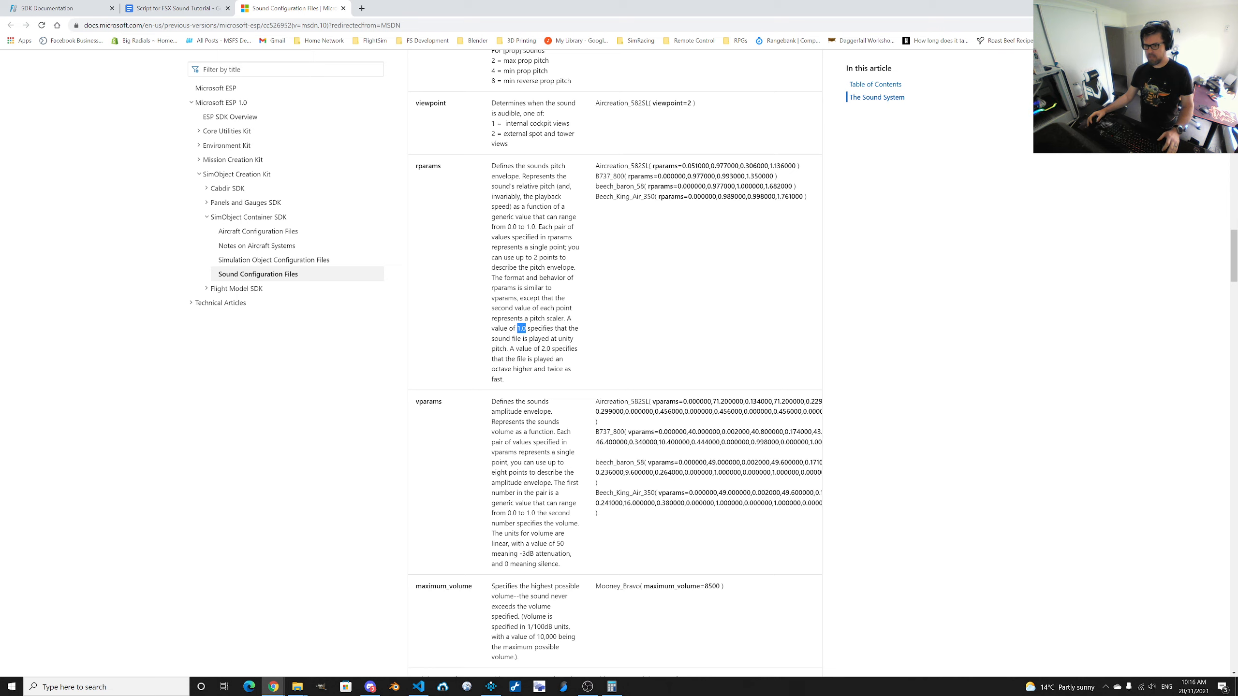
pyautogui.moveTo(540, 349); pyautogui.dragTo(523, 369)
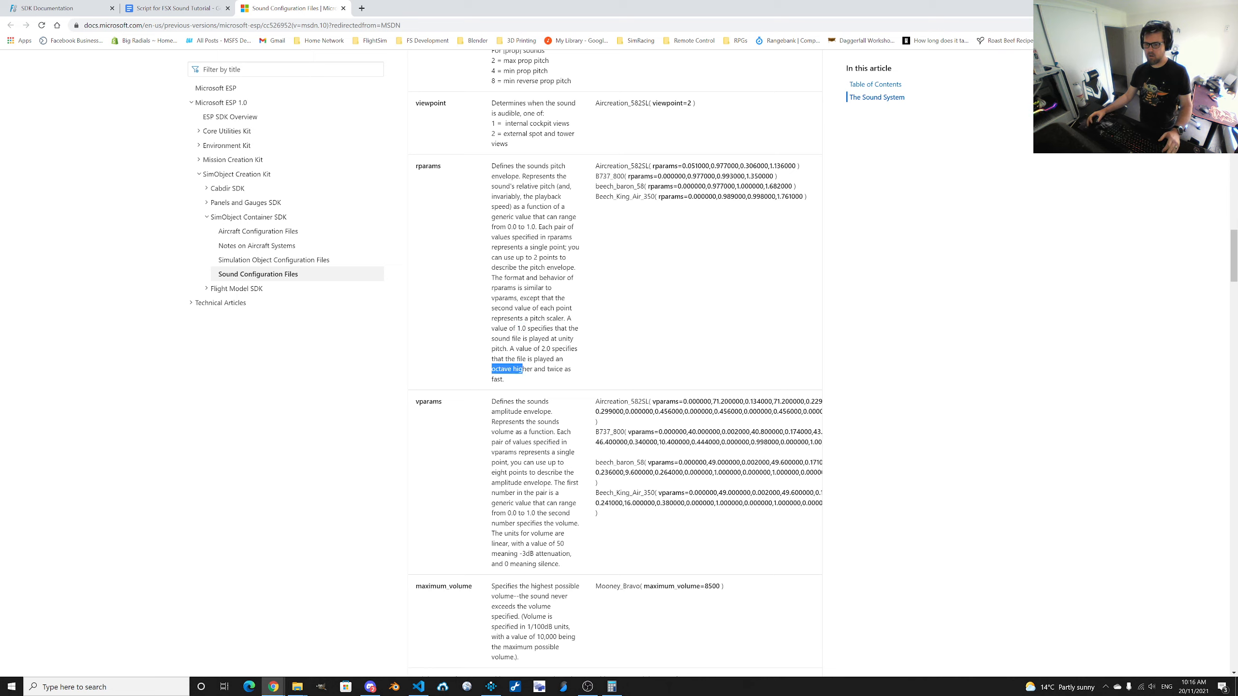
# Select GGoos_RPM02_Left in Wwise, mark the lower RPM fraction of COMBUSTION.1.01's rparams in SOUND.CFG, and calculate 2500 times 0.032 in Calculator.
pyautogui.hotkey('alt', 'Tab')
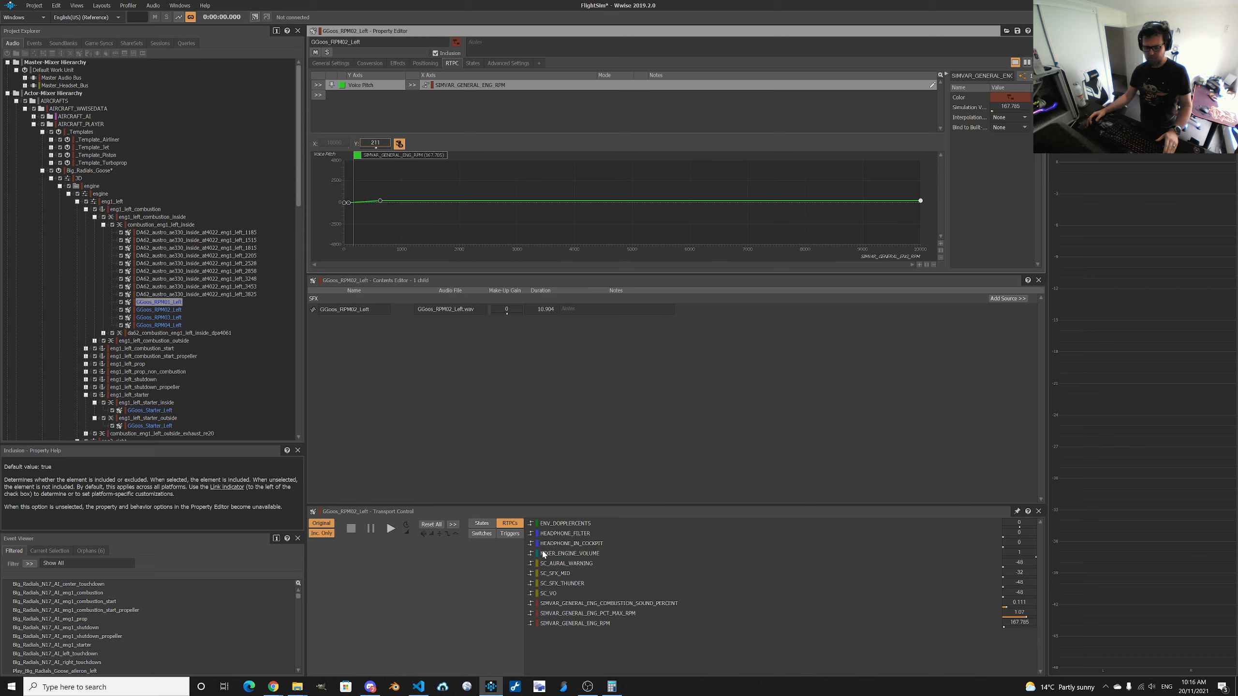
pyautogui.click(159, 309)
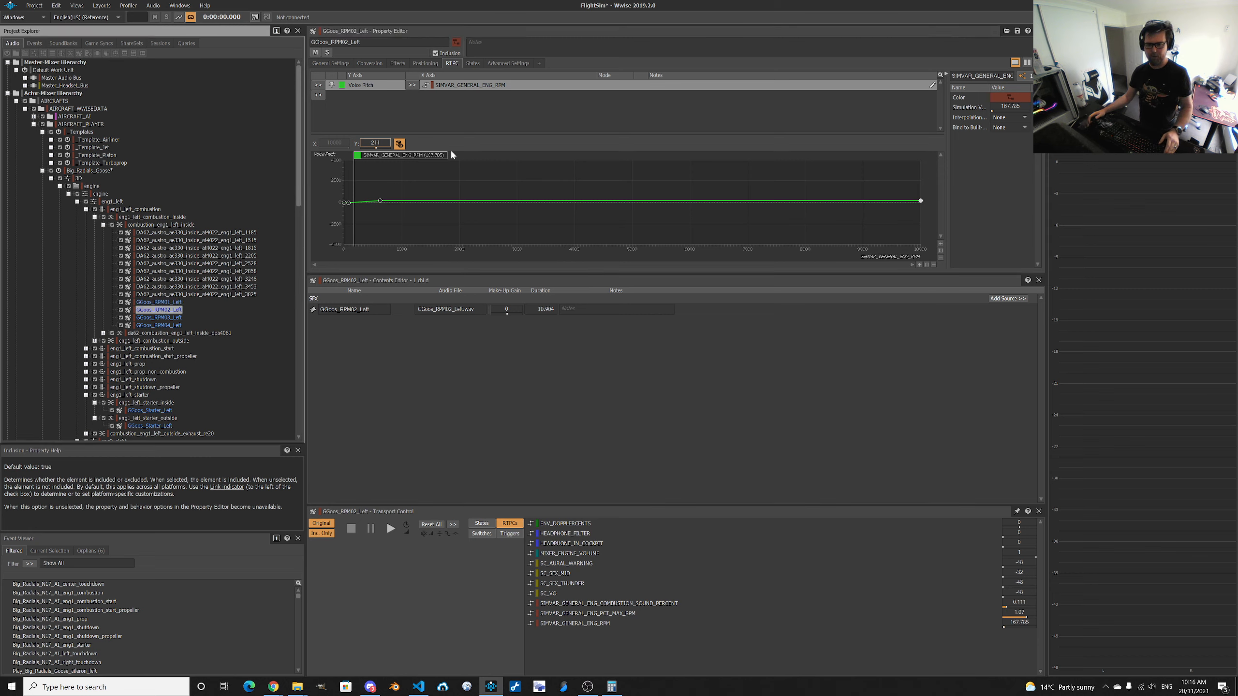
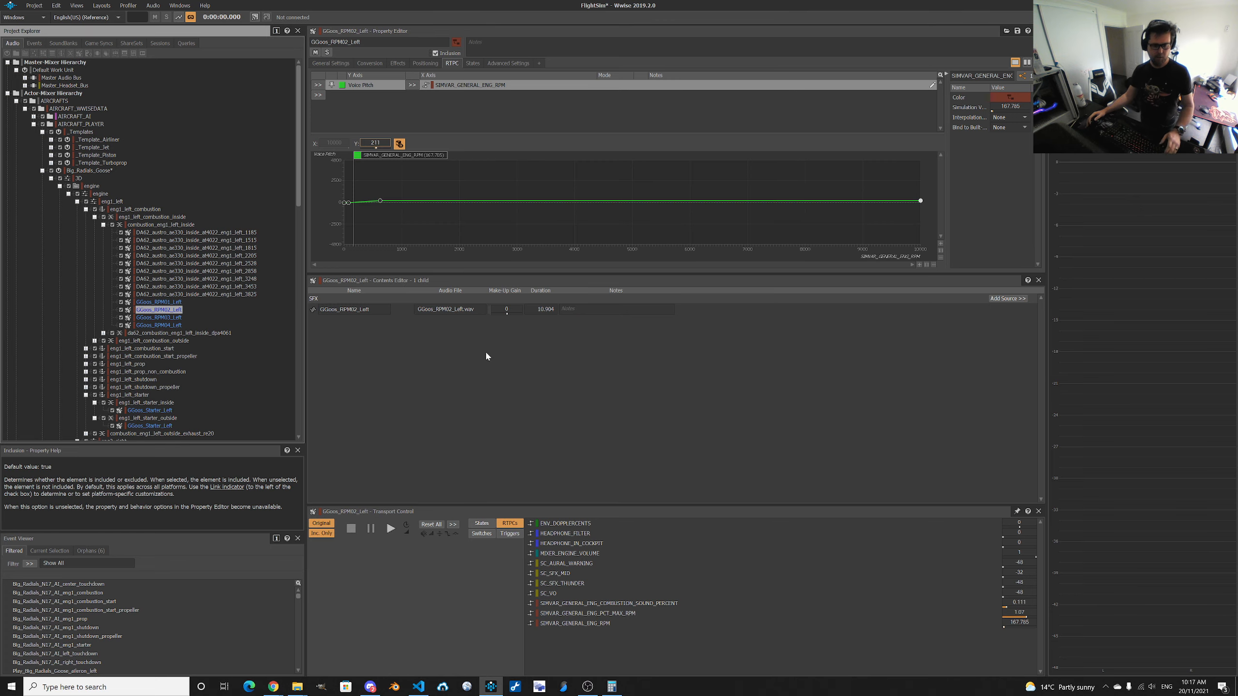
pyautogui.click(418, 687)
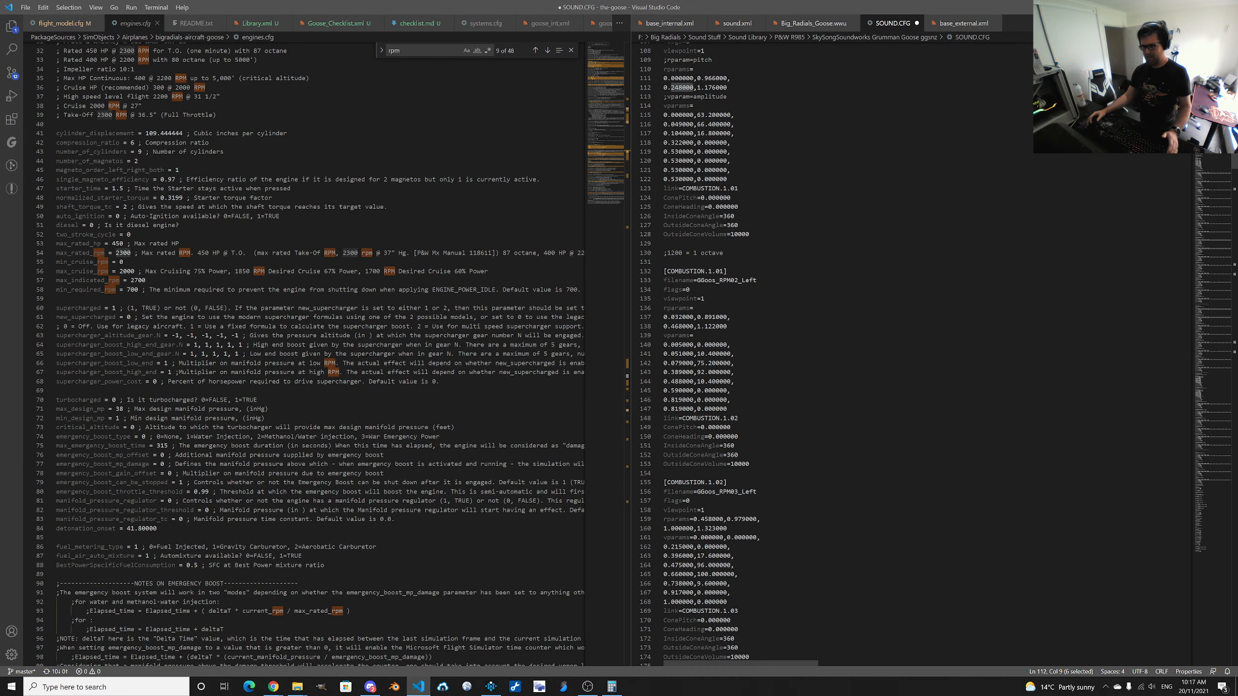
pyautogui.doubleClick(682, 317)
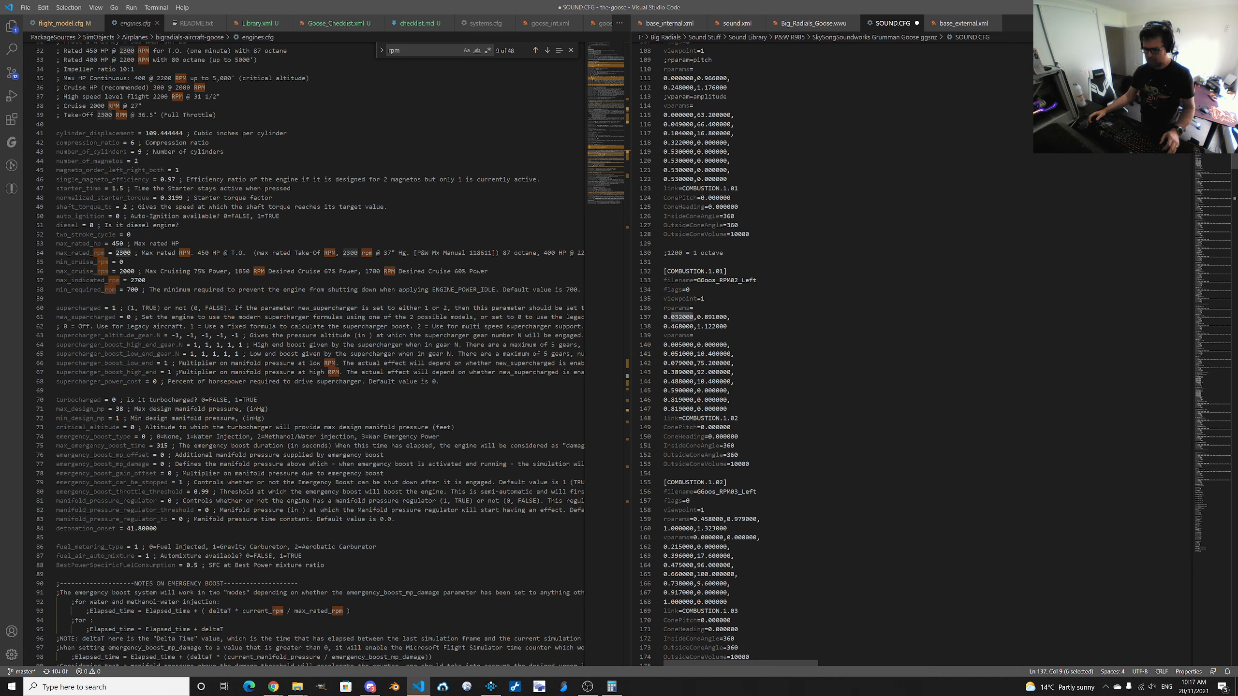
pyautogui.click(620, 685)
pyautogui.write('2')
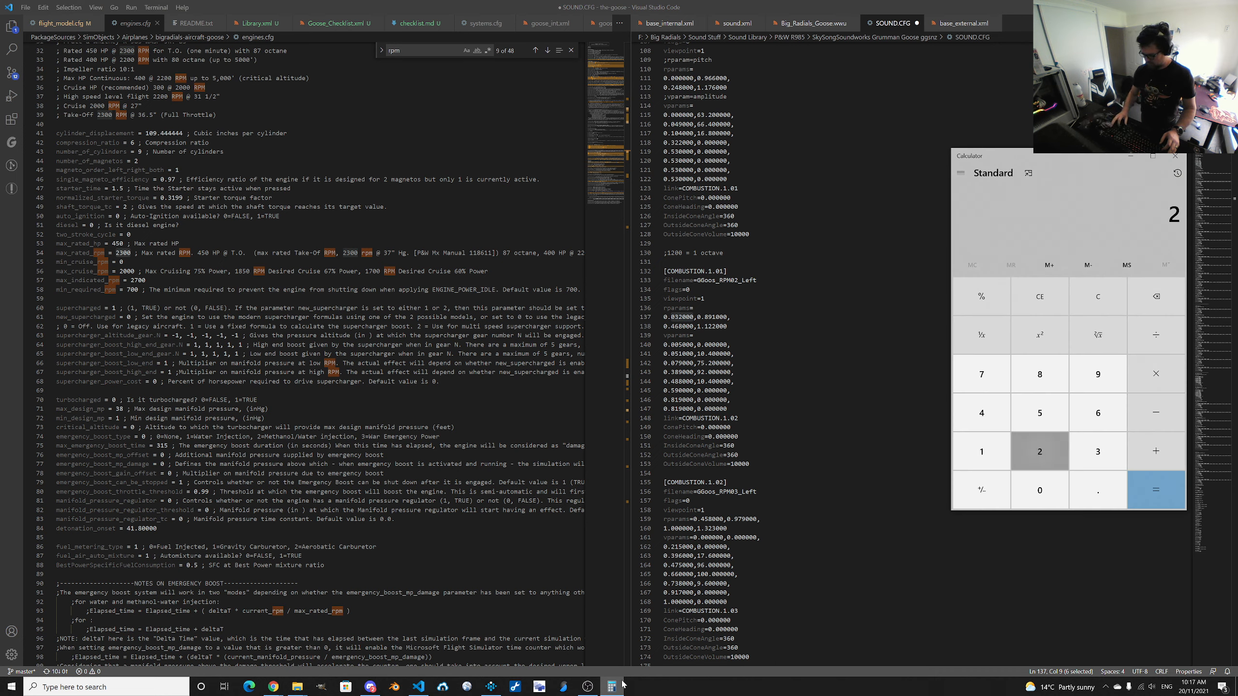
pyautogui.write('500*')
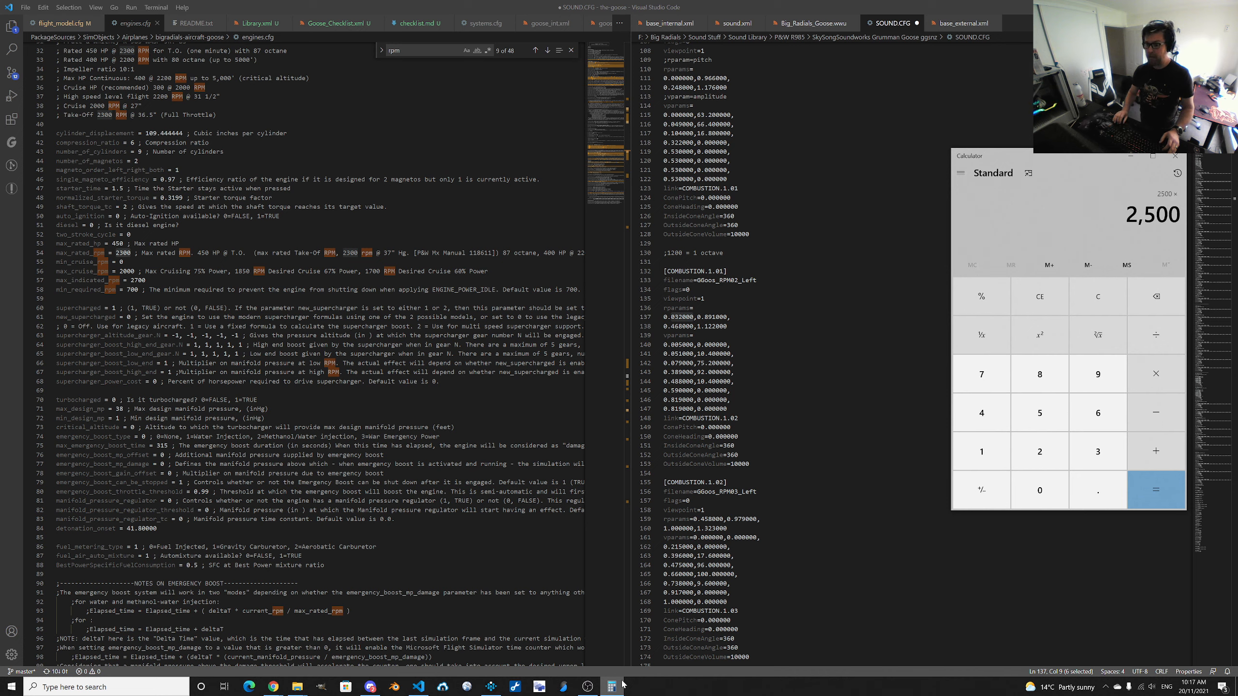
pyautogui.write('0.032')
pyautogui.press('Return')
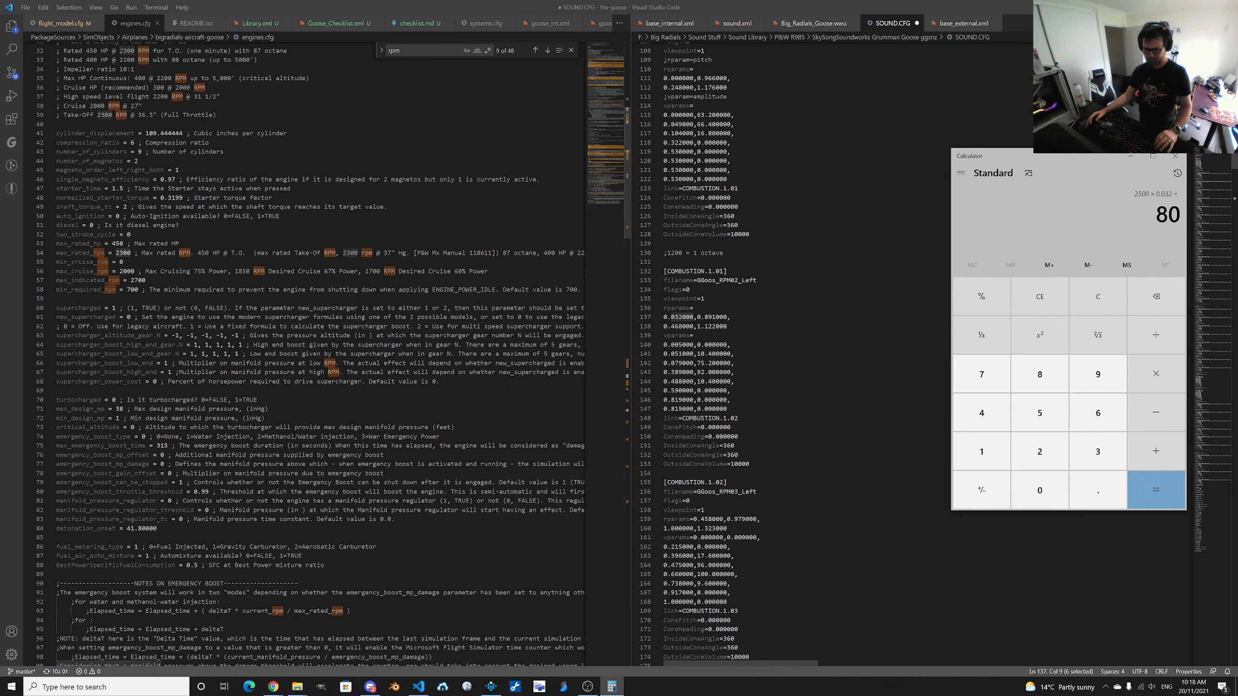
# In Wwise, set the RPM of the second Voice Pitch curve point of GGoos_RPM02_Left to 80.
pyautogui.click(491, 687)
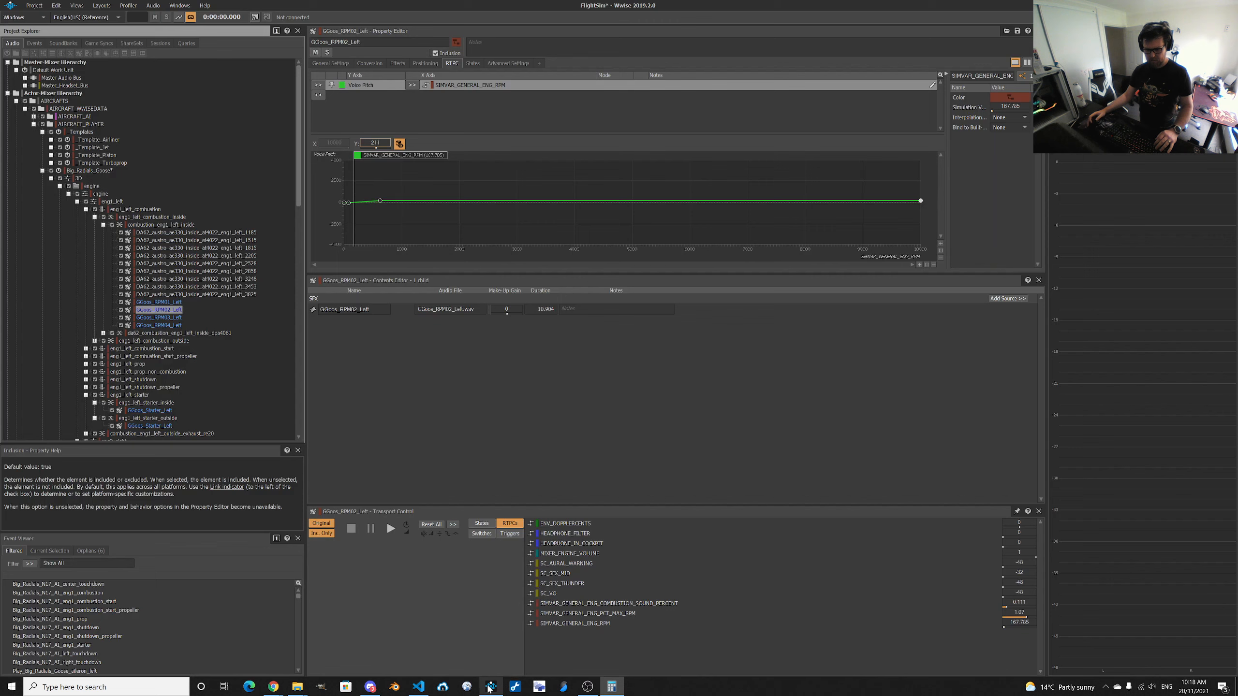
pyautogui.click(348, 204)
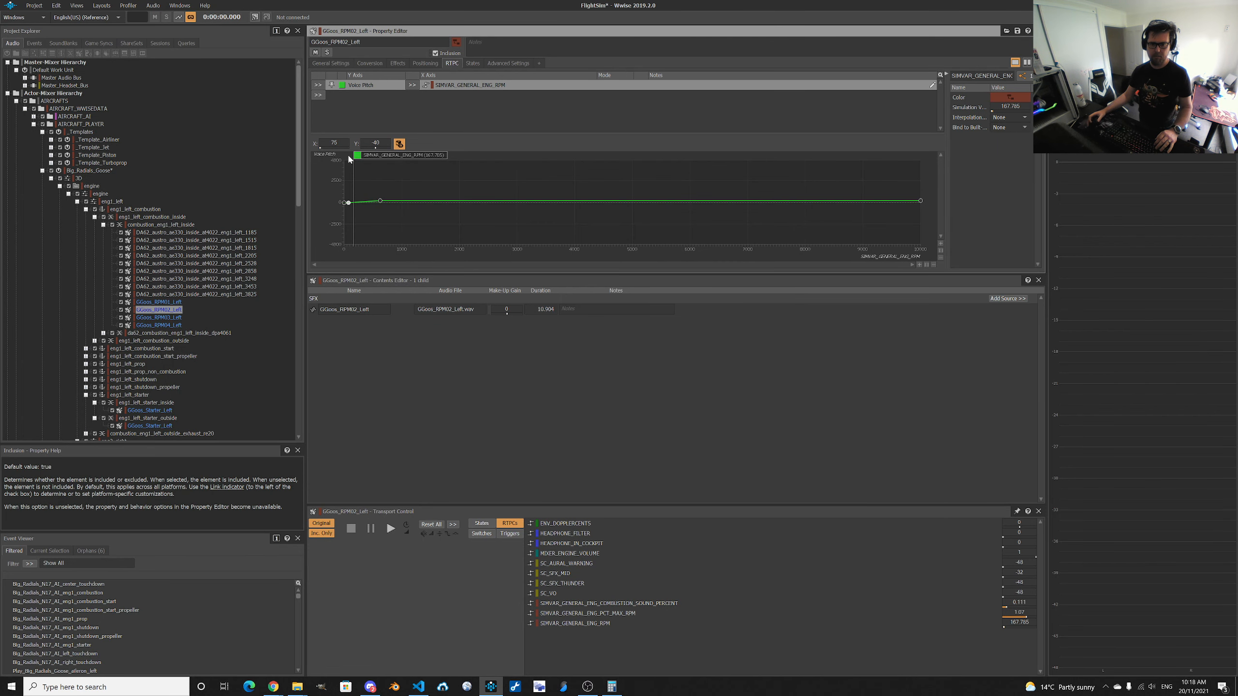
pyautogui.click(334, 143)
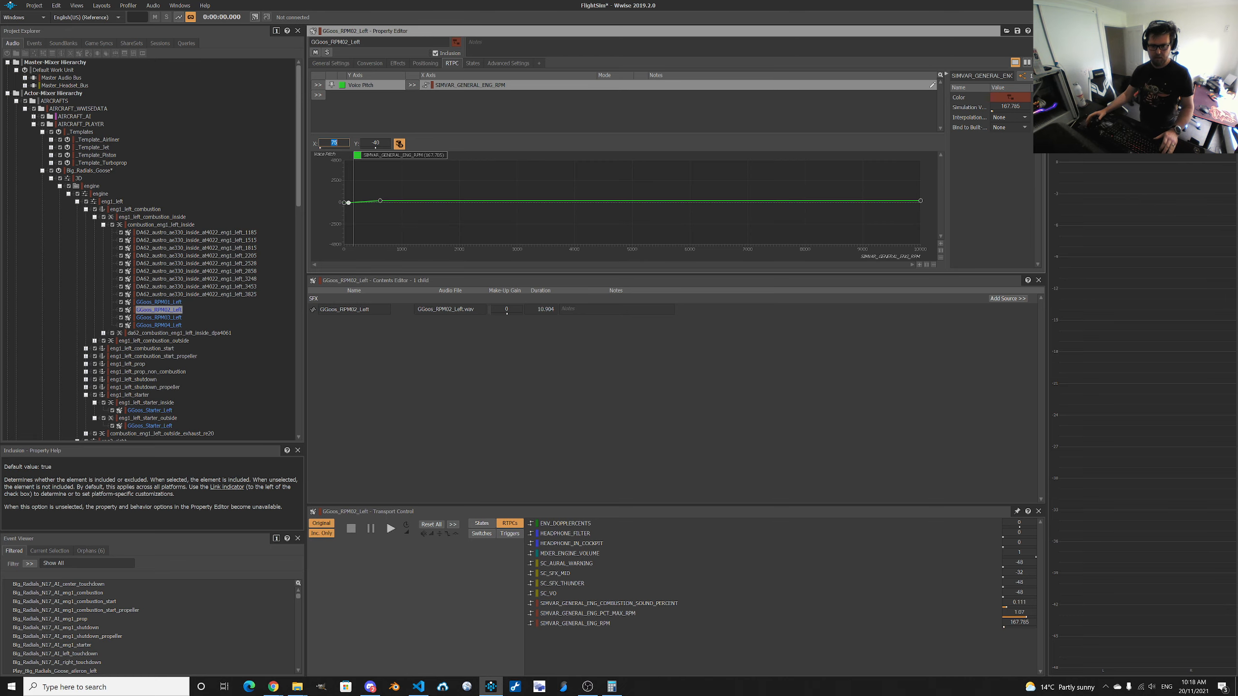
pyautogui.write('80')
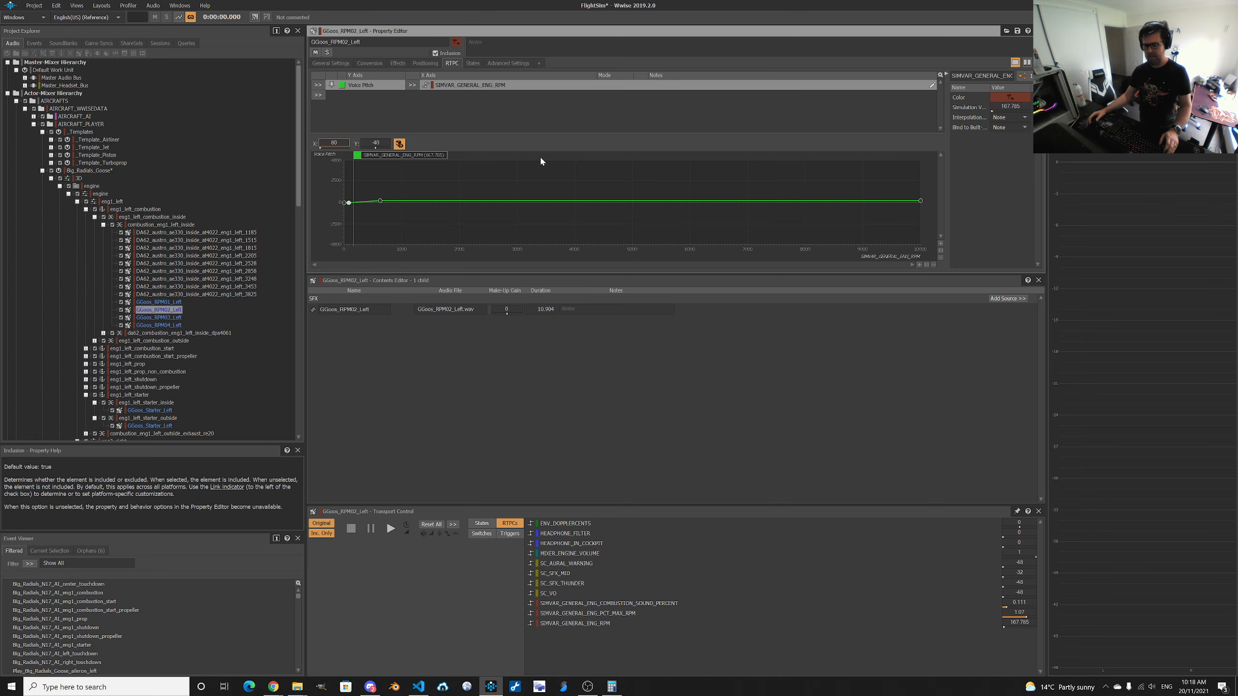
# Mark the lower pitch factor of COMBUSTION.1.01's rparams in SOUND.CFG and calculate 1200 times 0.891 in Calculator.
pyautogui.hotkey('alt', 'Tab')
pyautogui.click(642, 280)
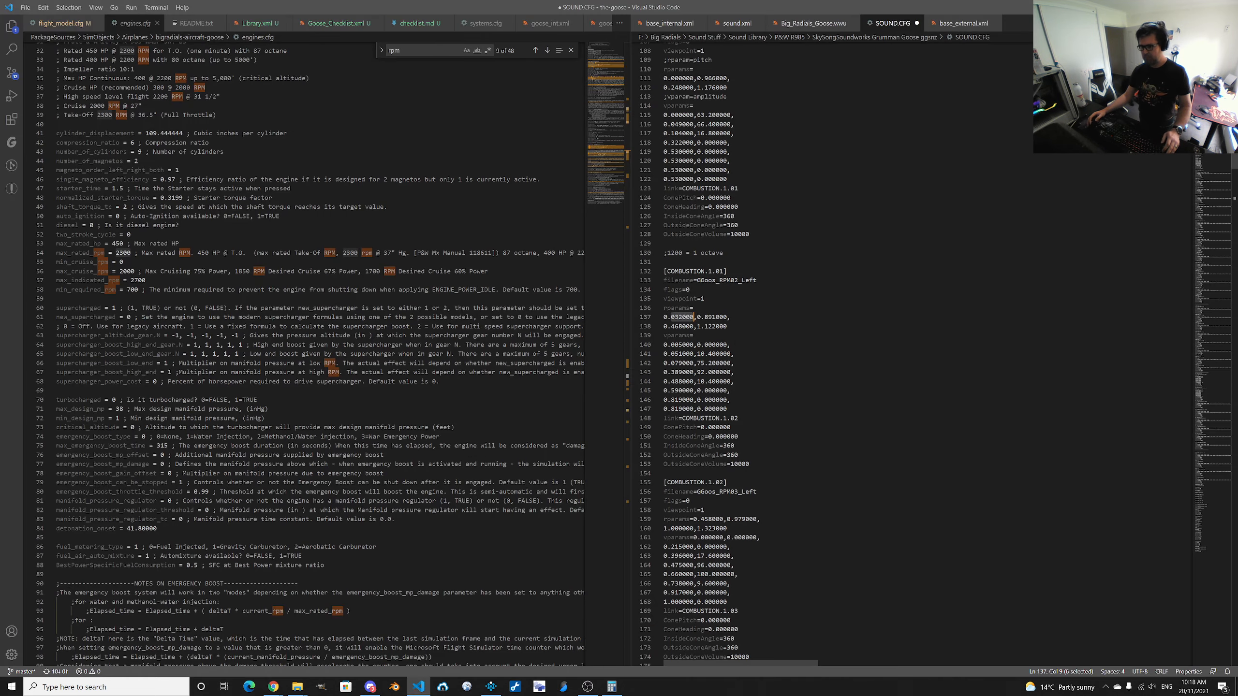
pyautogui.doubleClick(715, 317)
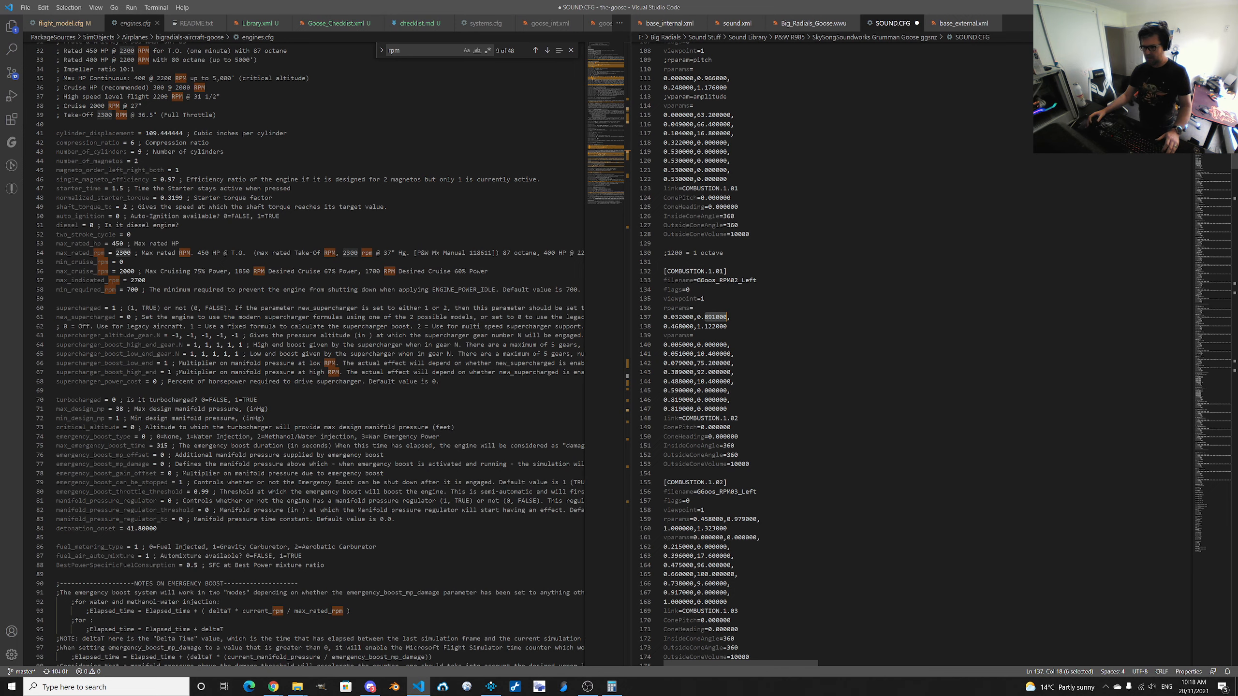
pyautogui.click(612, 687)
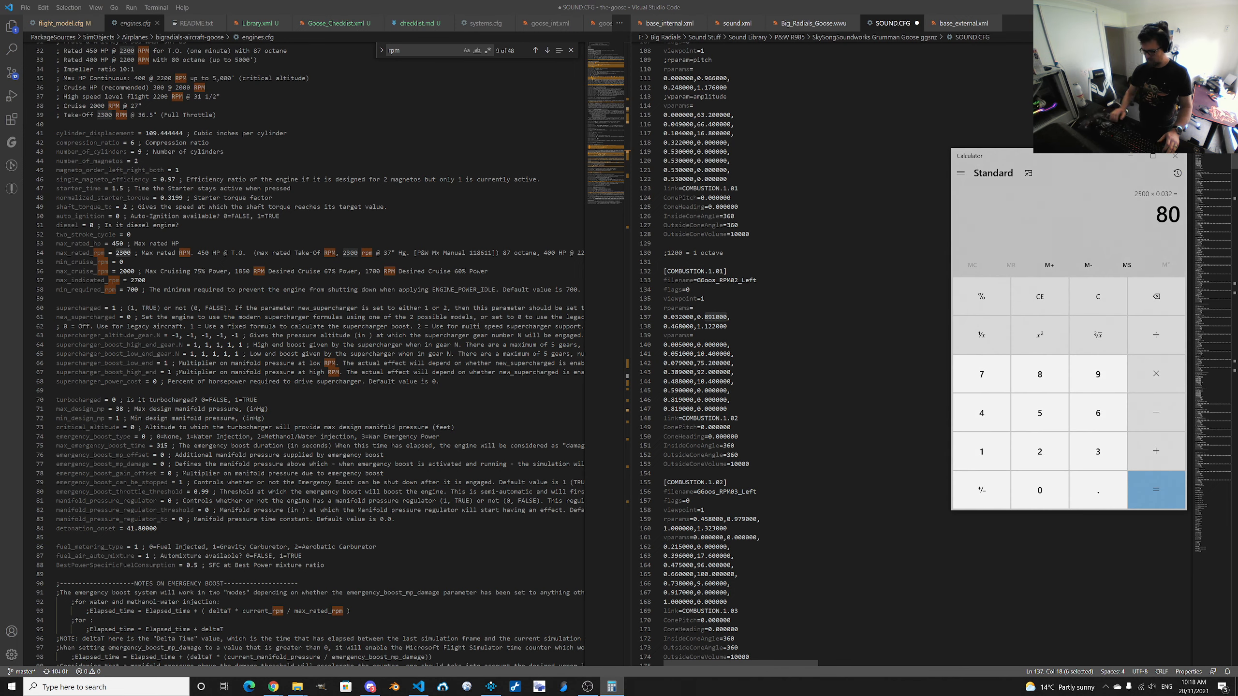
pyautogui.write('1200*.')
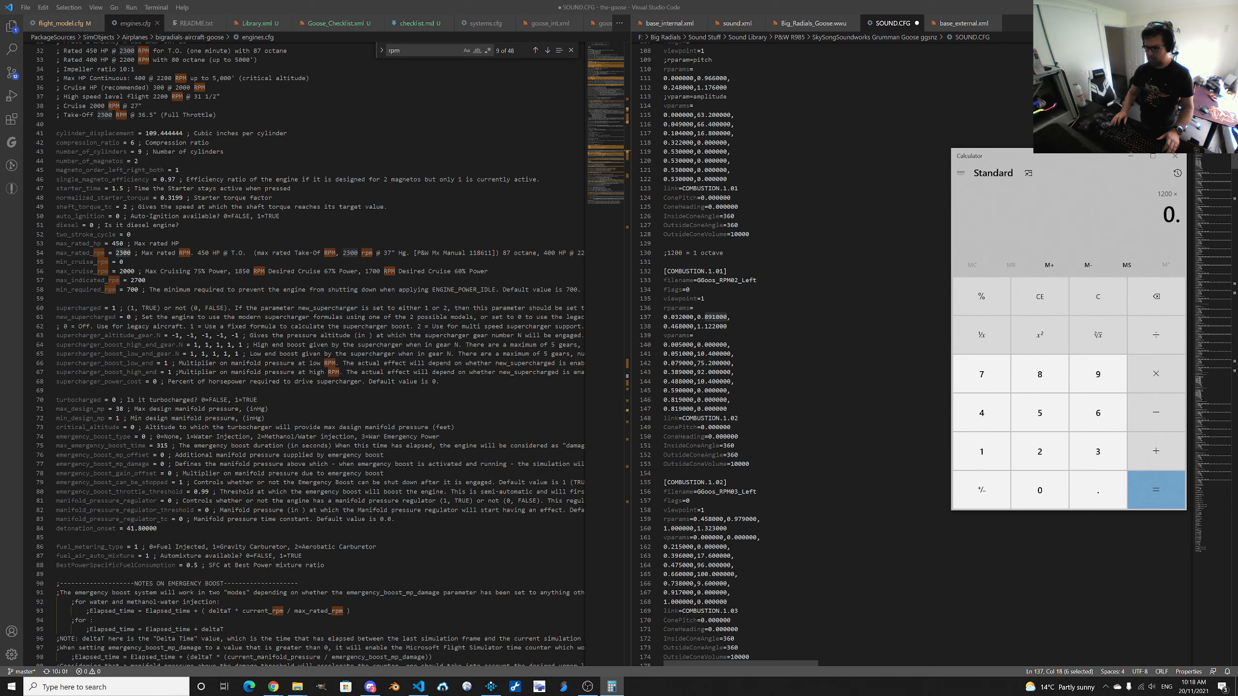
pyautogui.write('891')
pyautogui.press('Return')
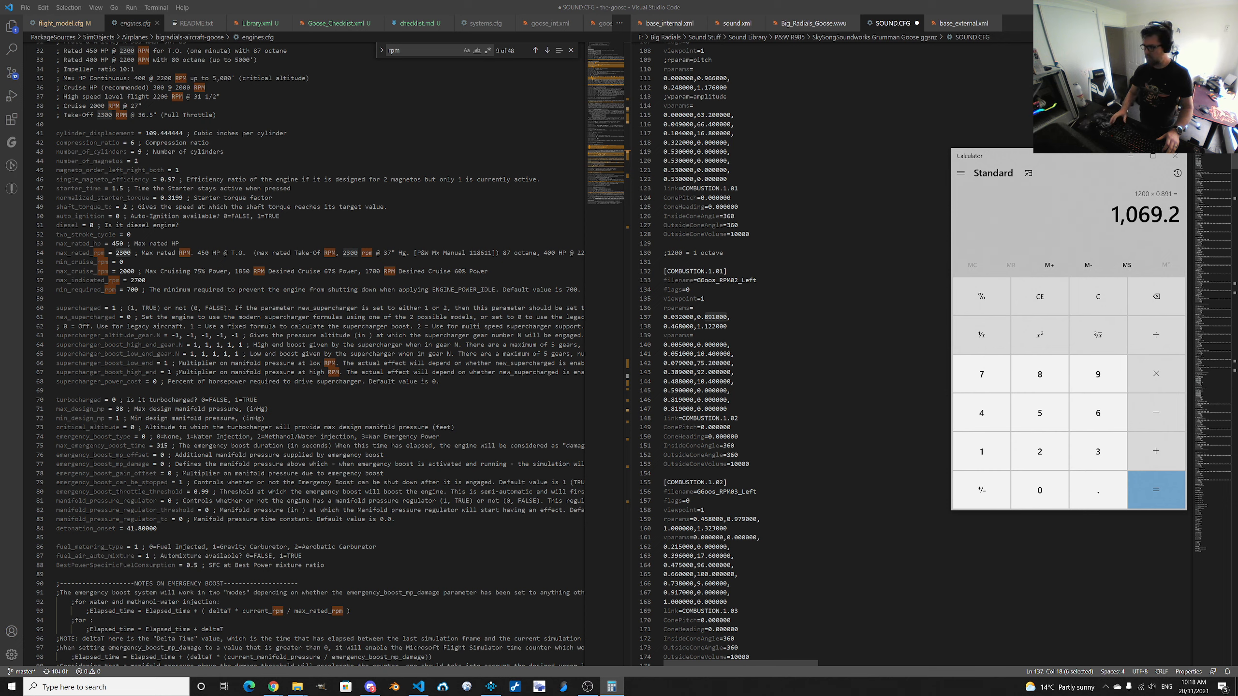
# Subtract 1200 from the current Calculator result, switch to Wwise, and set the selected GGoos_RPM02_Left pitch curve point's Y to -130.
pyautogui.write('- 1200')
pyautogui.press('Return')
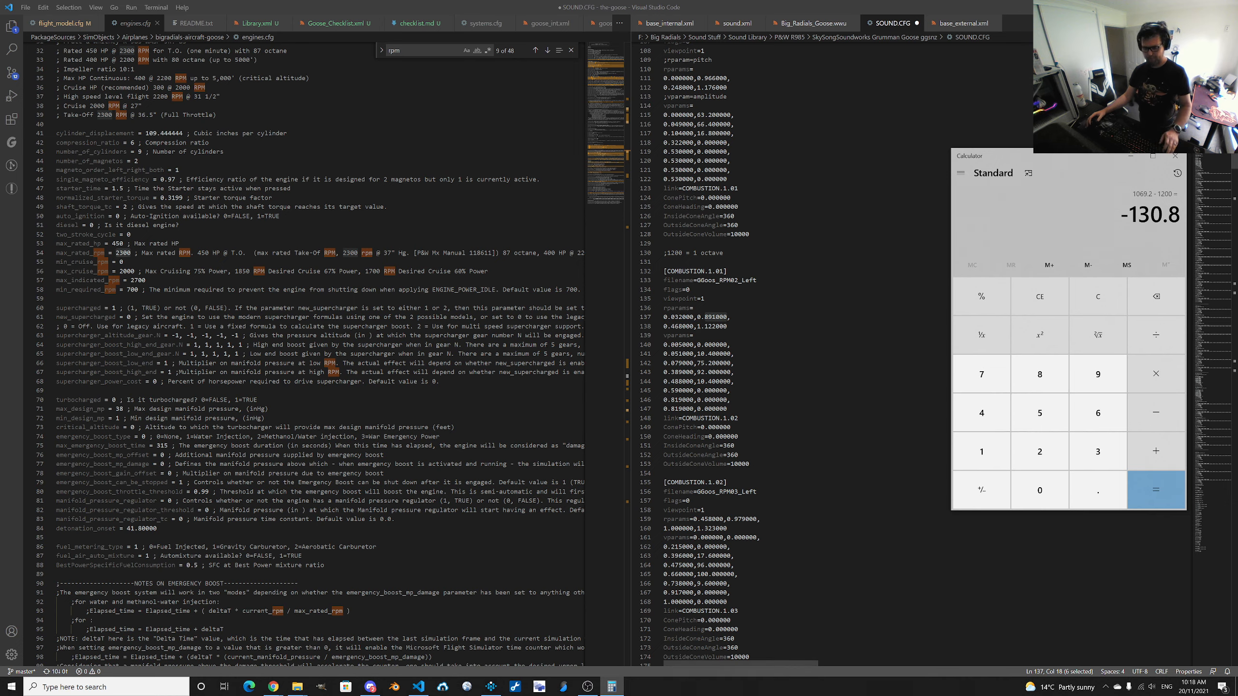
pyautogui.hotkey('alt', 'Tab')
pyautogui.click(563, 311)
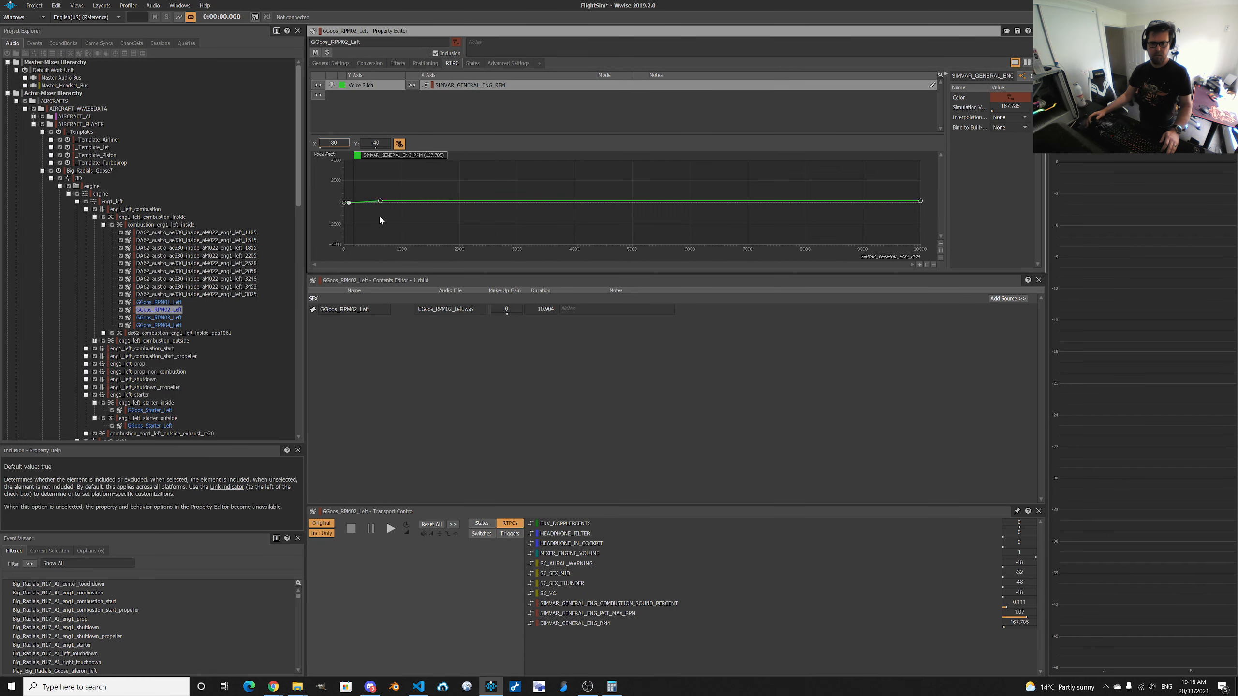
pyautogui.click(376, 142)
pyautogui.write('-130')
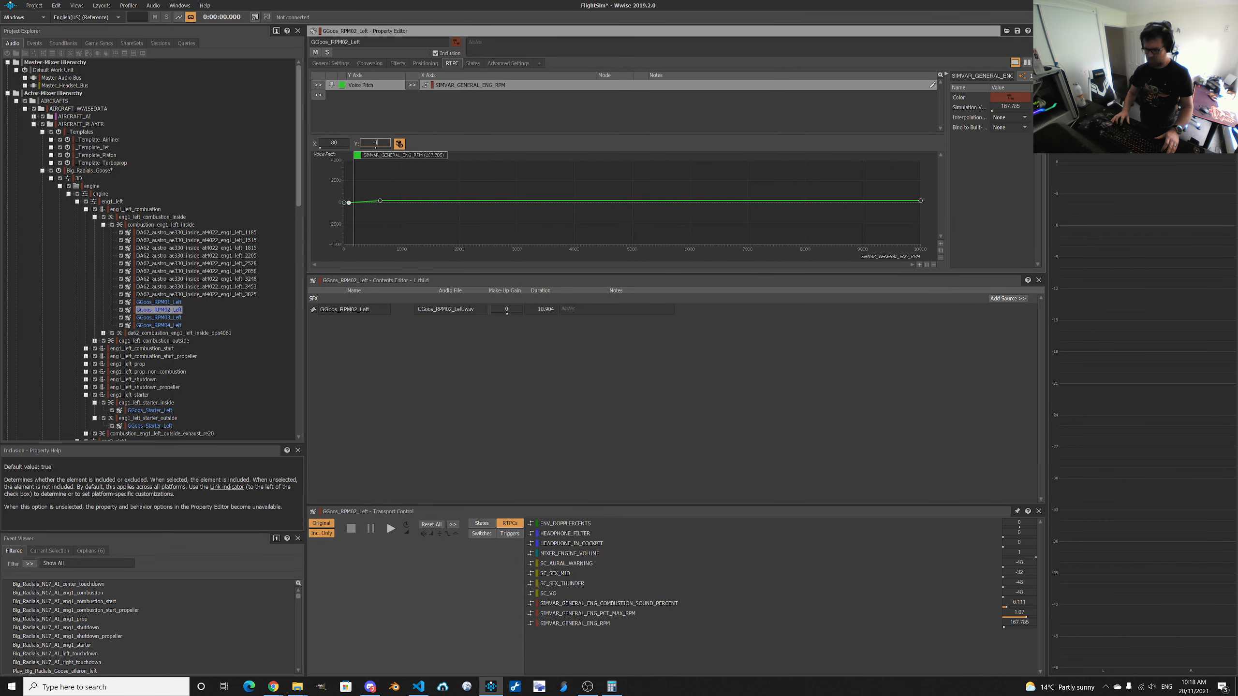
pyautogui.press('Return')
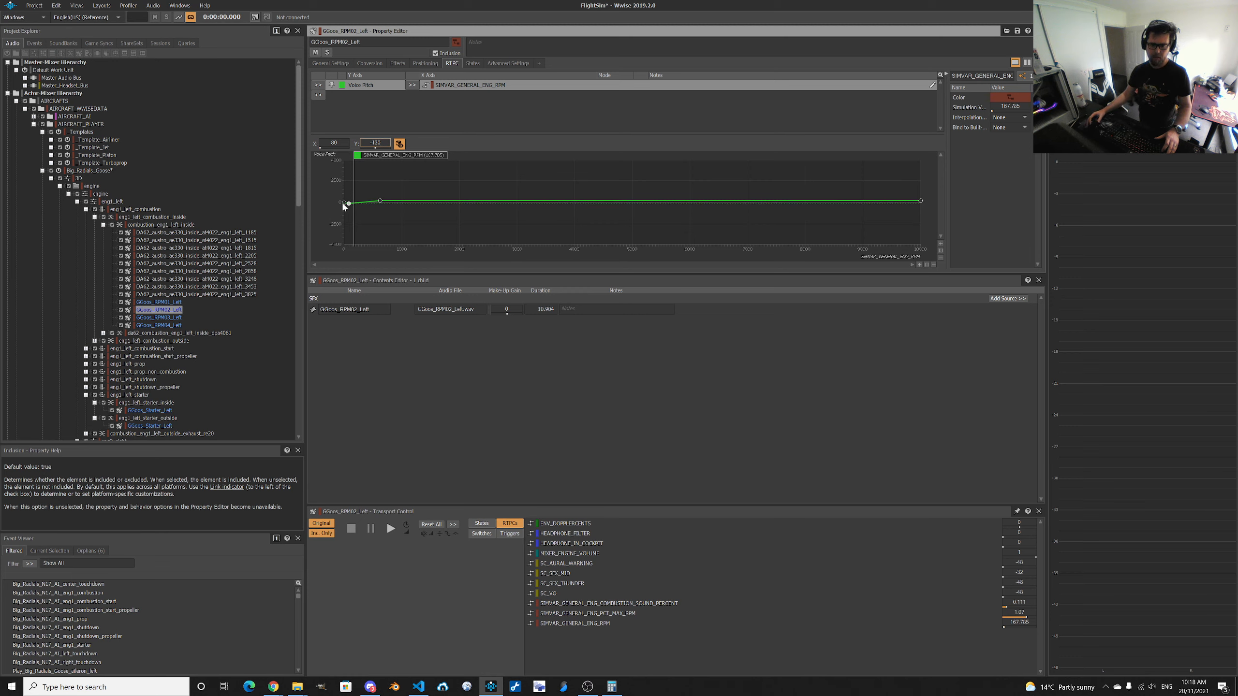
# Set the Y value of the first point on the GGoos_RPM02_Left pitch curve to -130.
pyautogui.click(345, 203)
pyautogui.click(375, 144)
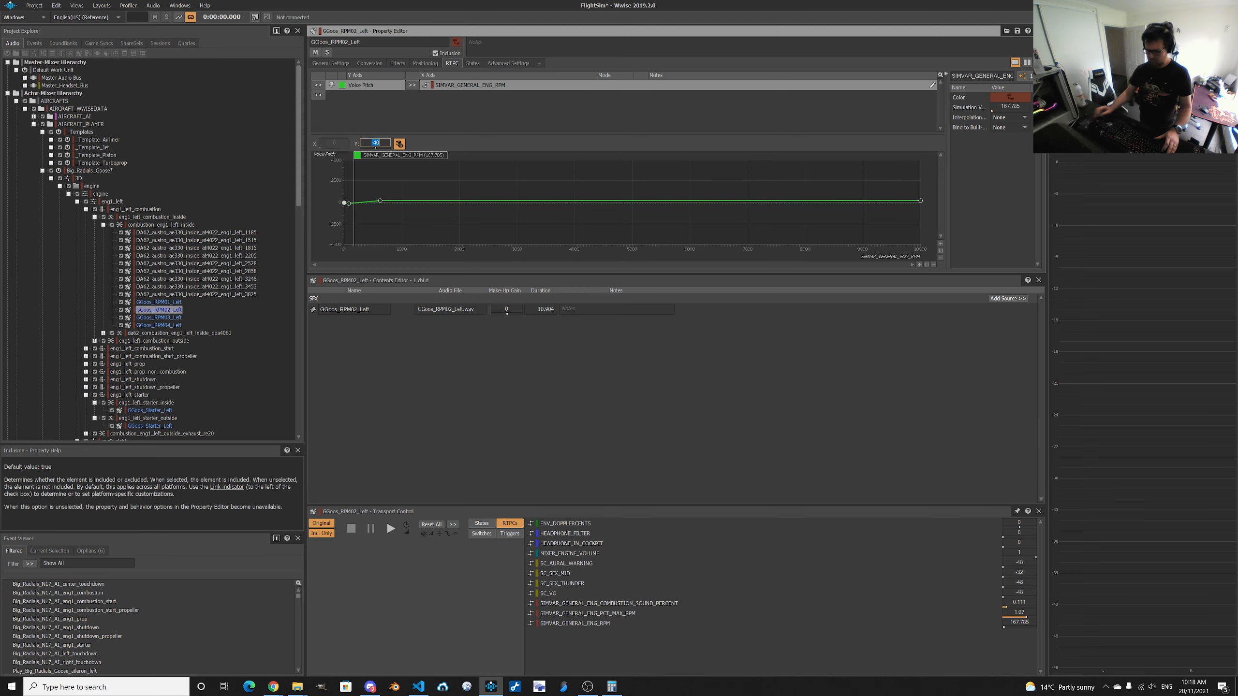
pyautogui.write('-1320')
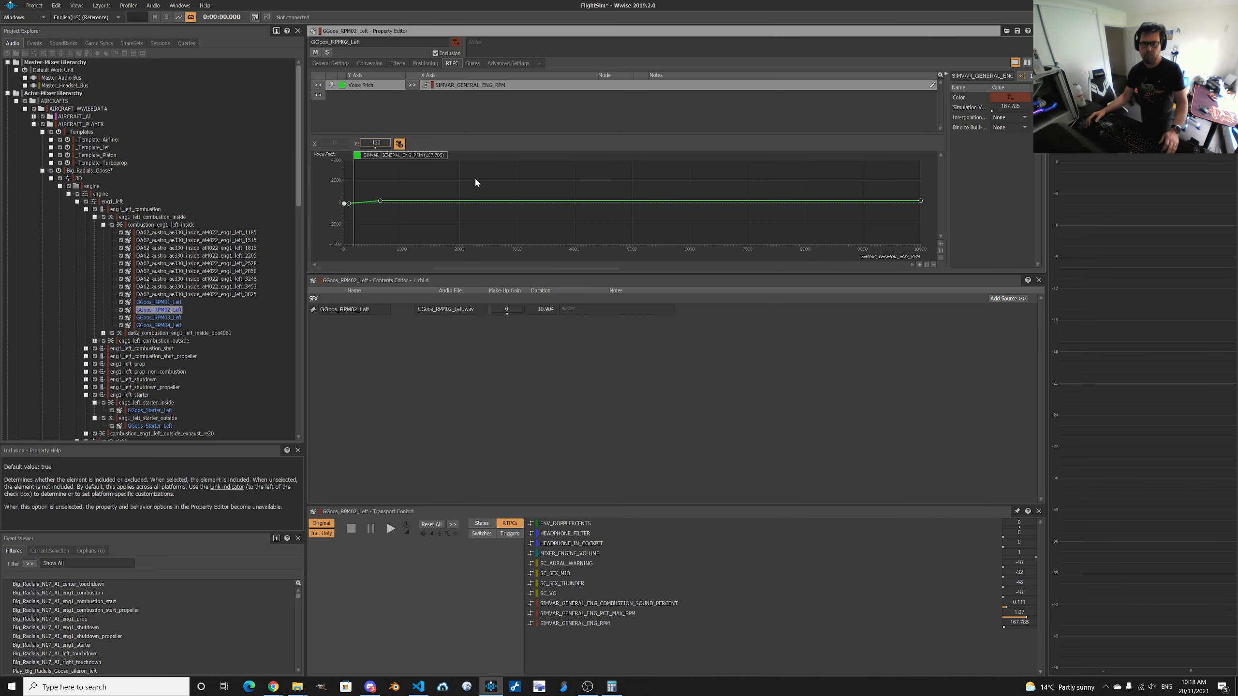
# Select the third pitch curve point, look up its RPM fraction in SOUND.CFG in VS Code, and compute 2500 × 0.468 in Calculator.
pyautogui.click(380, 201)
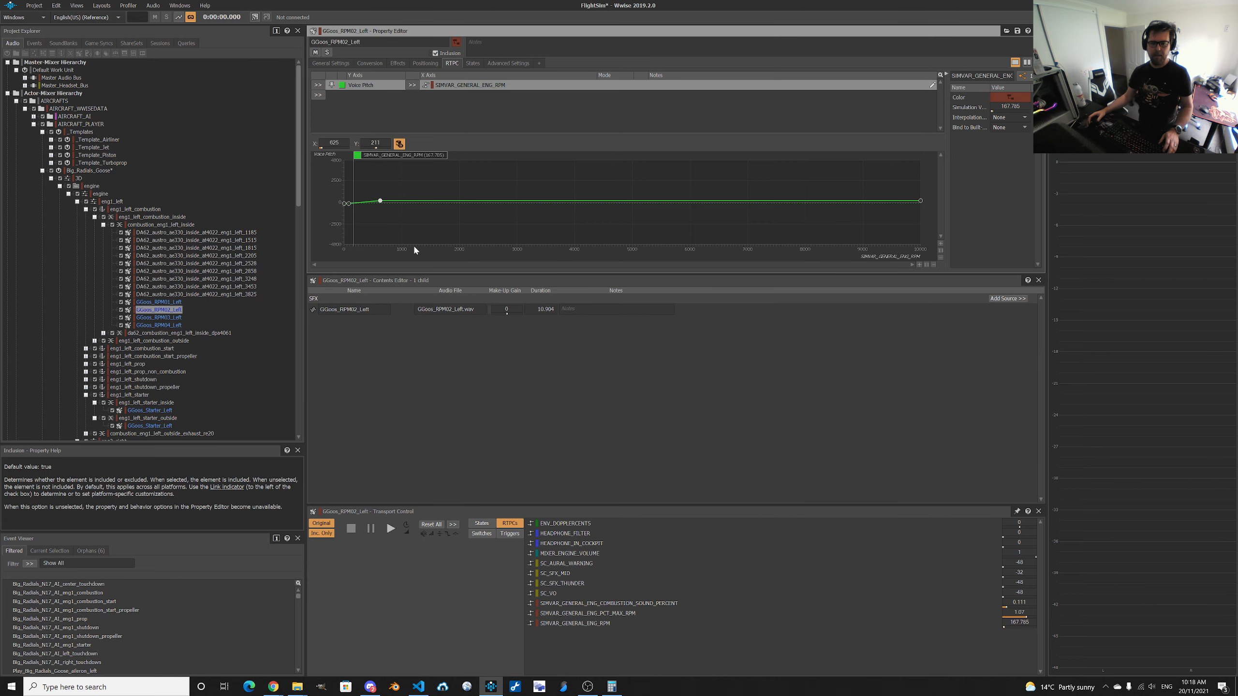
pyautogui.hotkey('alt', 'Tab')
pyautogui.hotkey('alt', 'Tab')
pyautogui.hotkey('alt', 'Tab')
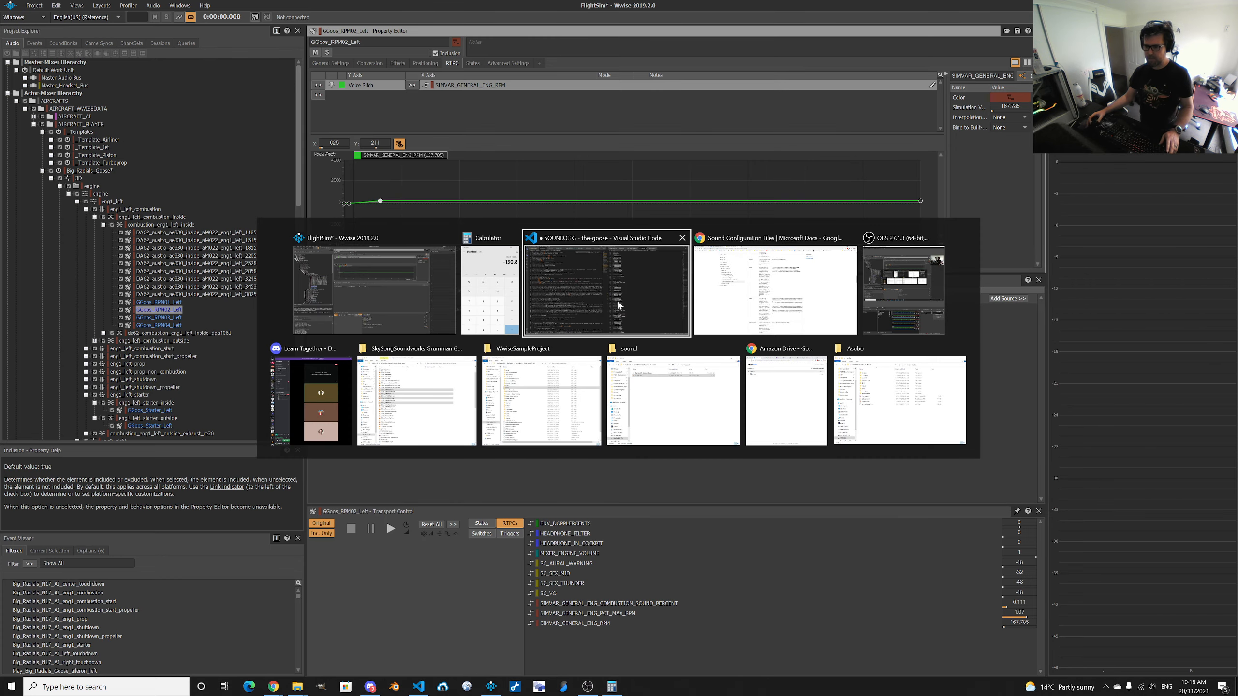
pyautogui.click(618, 305)
pyautogui.doubleClick(682, 327)
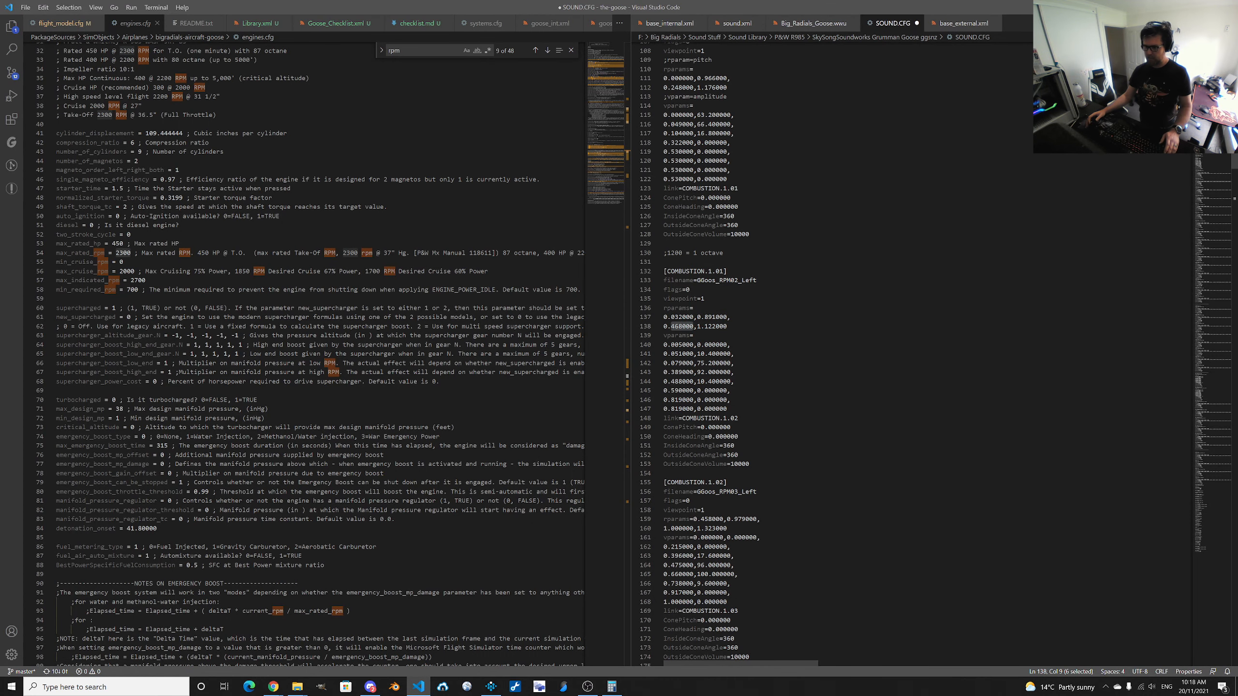
pyautogui.hotkey('alt', 'Tab')
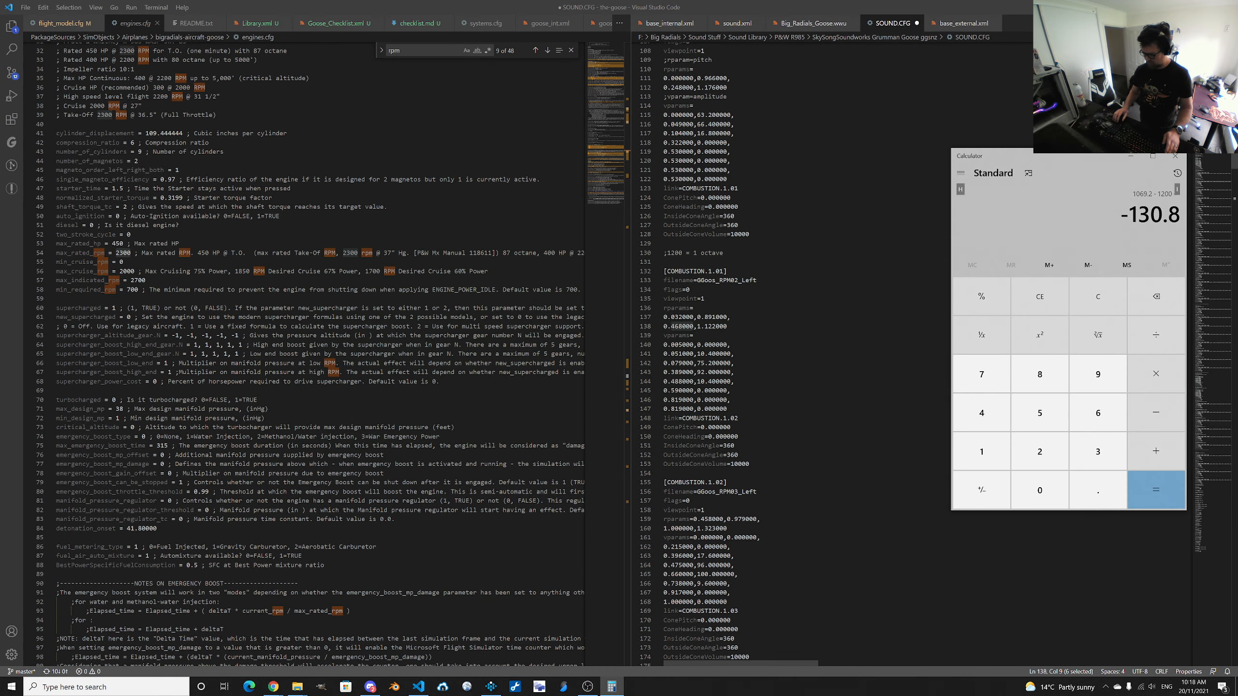
pyautogui.write('2500')
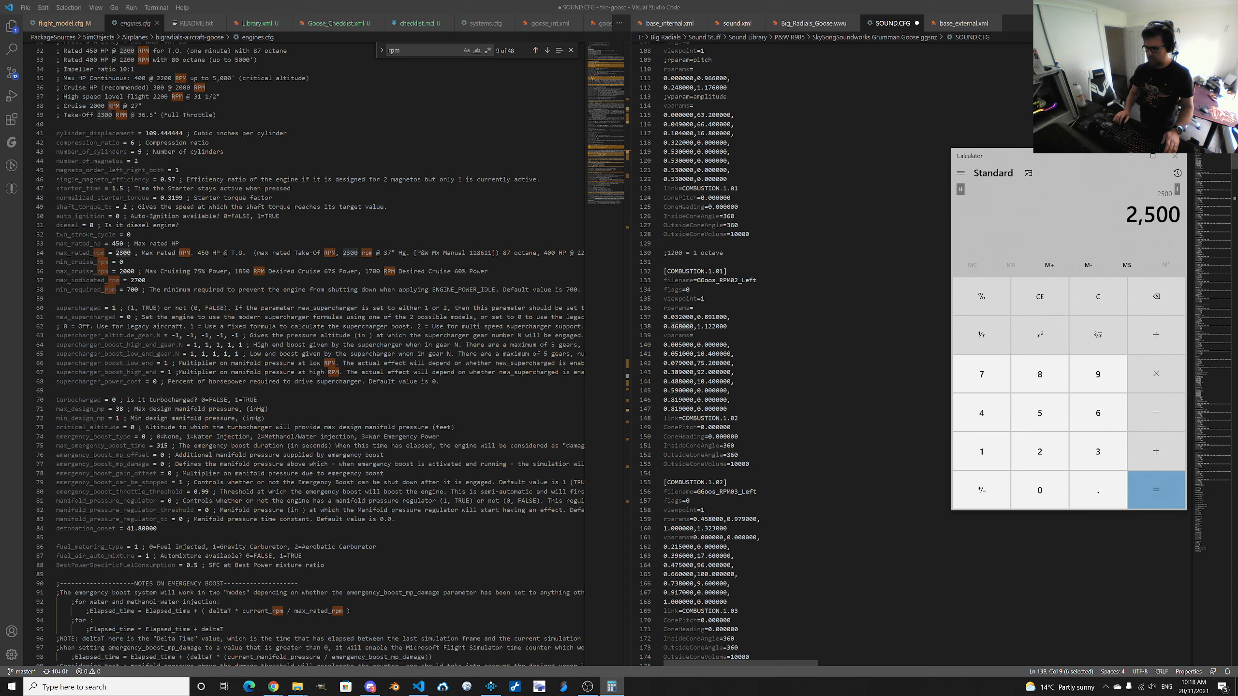
pyautogui.write(' × 0.468')
pyautogui.press('Return')
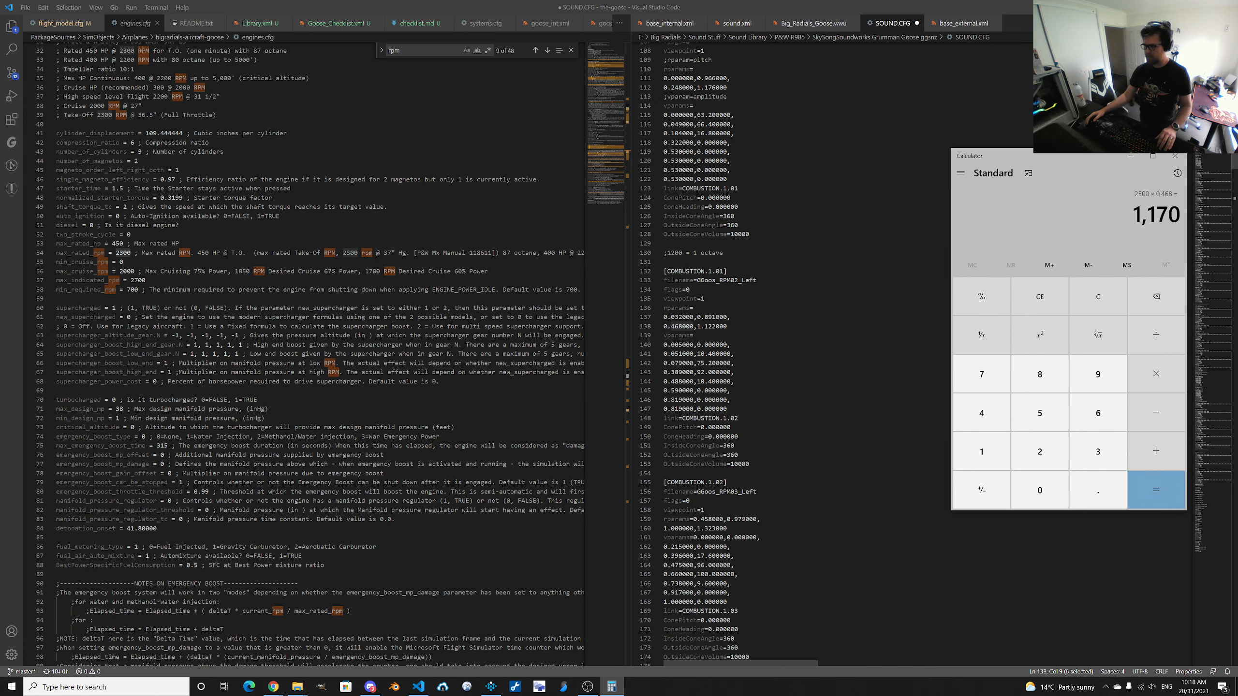
# Switch back to Wwise and set the X value of the selected pitch curve point to 1170.
pyautogui.hotkey('alt', 'Tab')
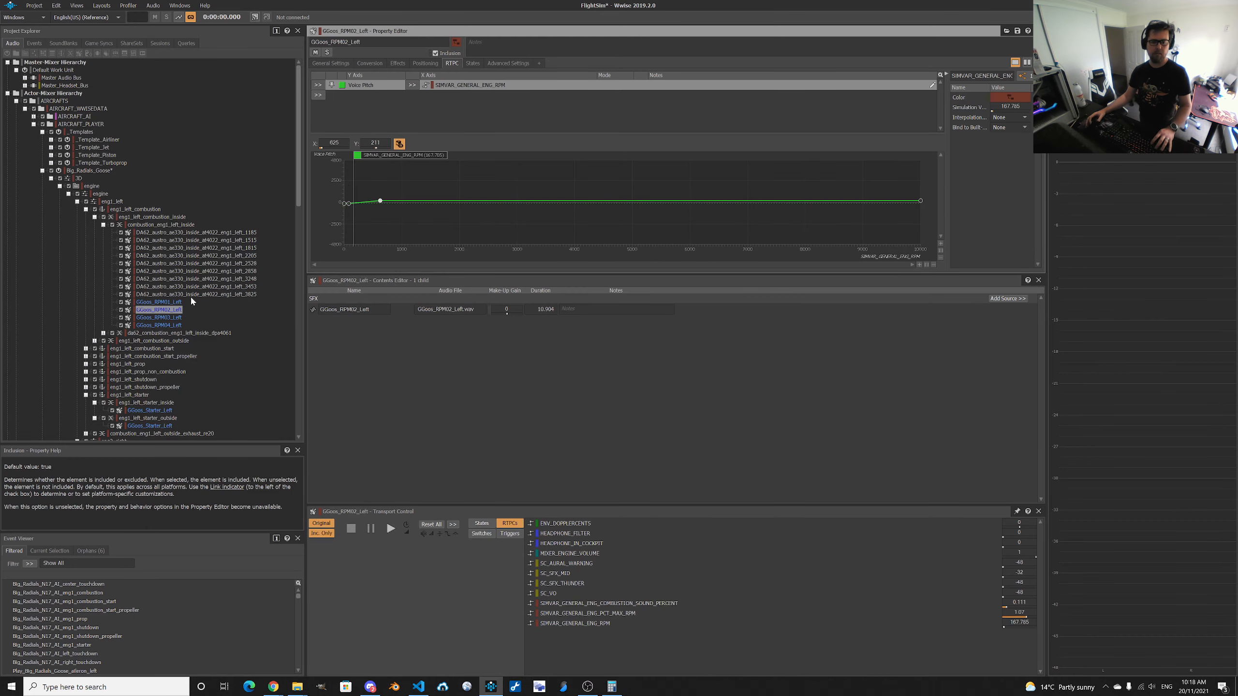
pyautogui.doubleClick(333, 142)
pyautogui.write('1170')
pyautogui.press('Return')
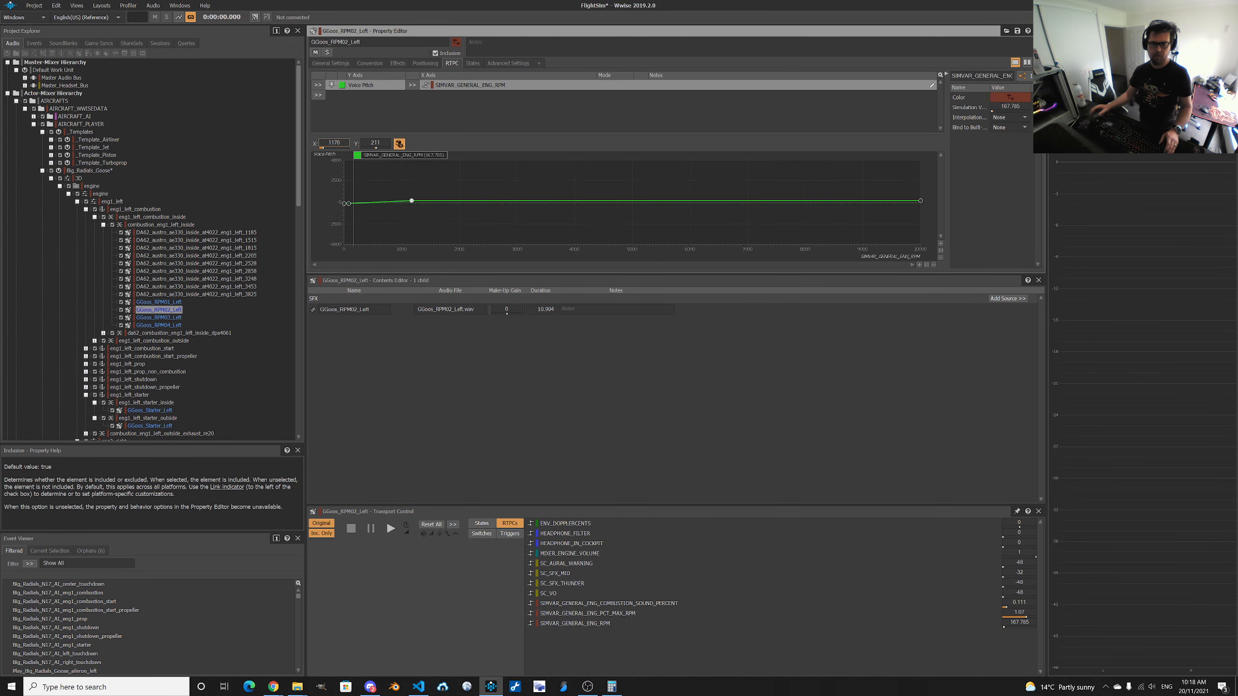
# Look up the matching pitch factor in SOUND.CFG in VS Code and compute 1200 × 1.122 minus 1200 in Calculator.
pyautogui.hotkey('alt', 'Tab')
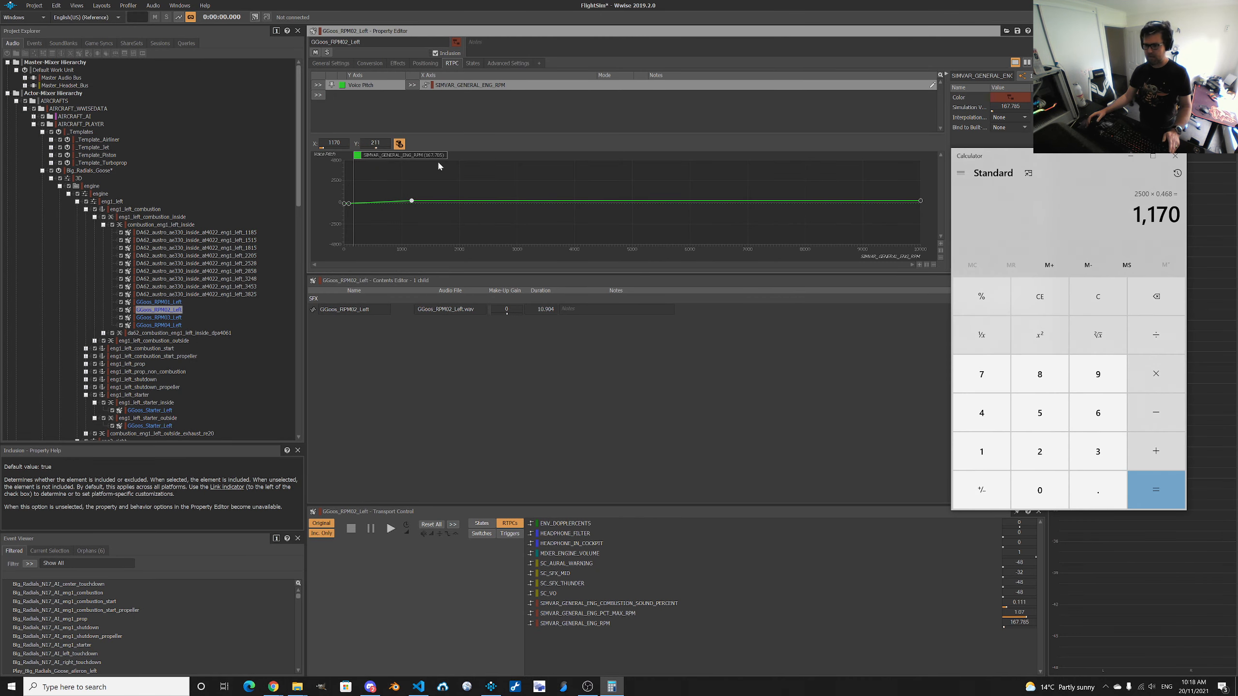
pyautogui.hotkey('alt', 'Tab')
pyautogui.press('Tab')
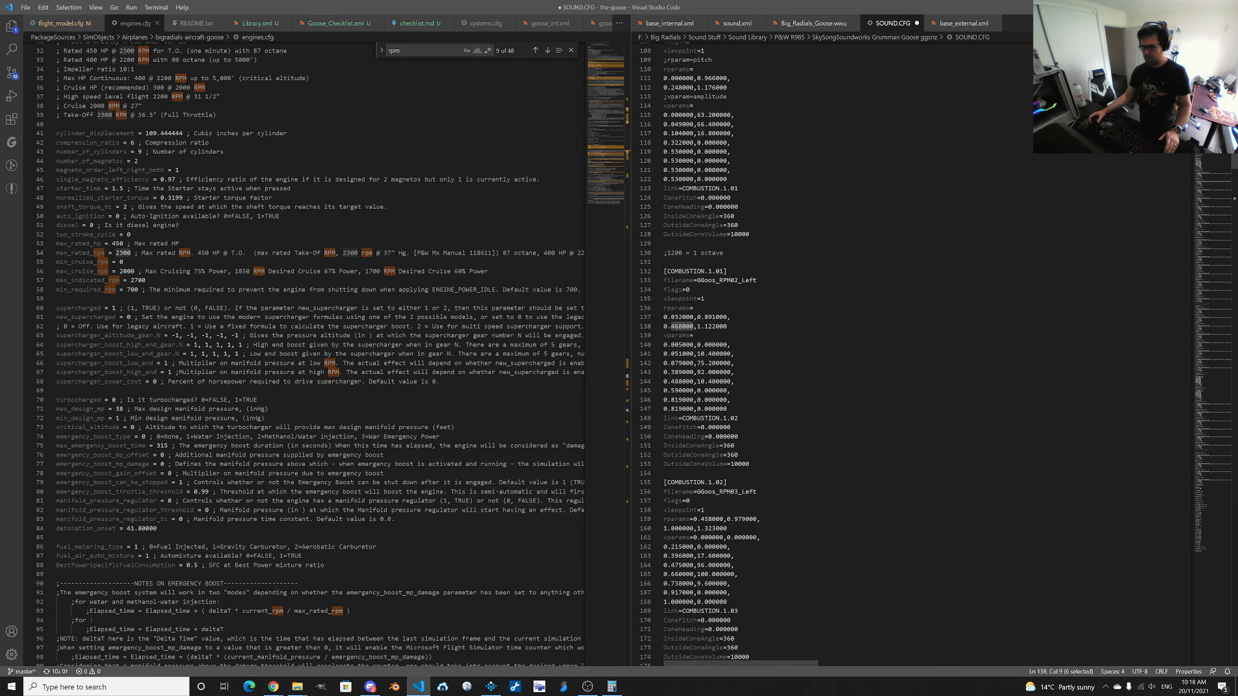
pyautogui.moveTo(698, 326); pyautogui.dragTo(713, 327)
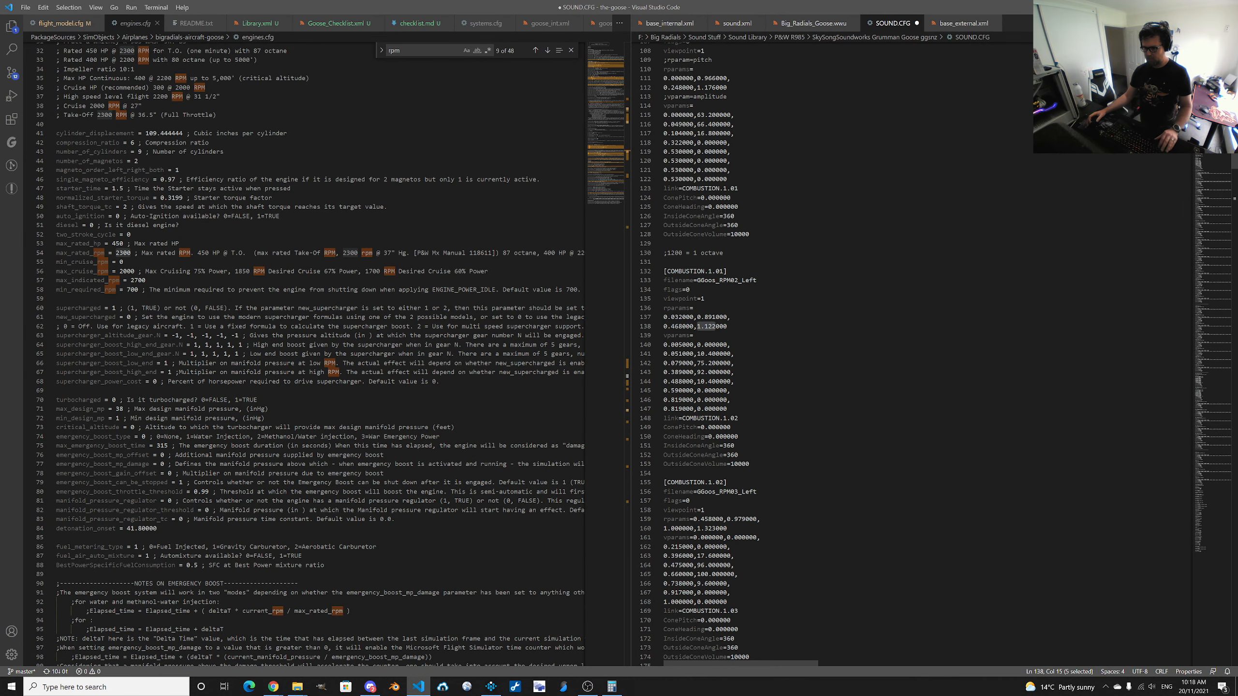
pyautogui.hotkey('alt', 'Tab')
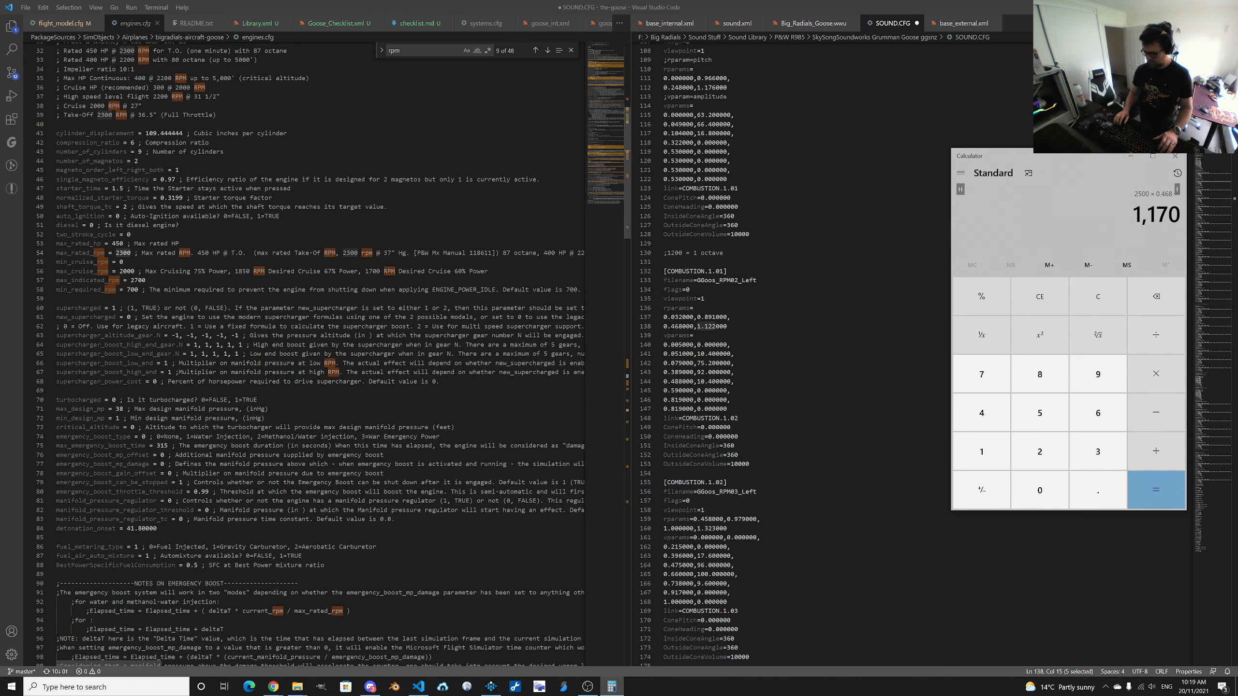
pyautogui.write('1200*')
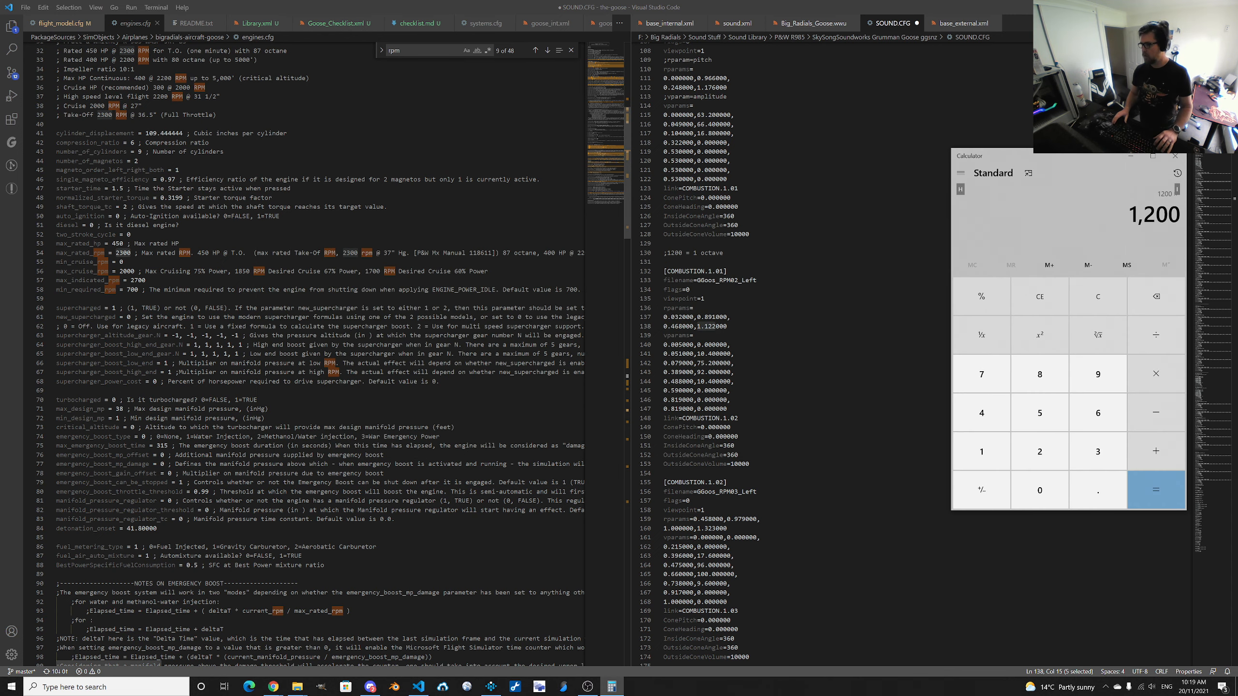
pyautogui.write('1.122')
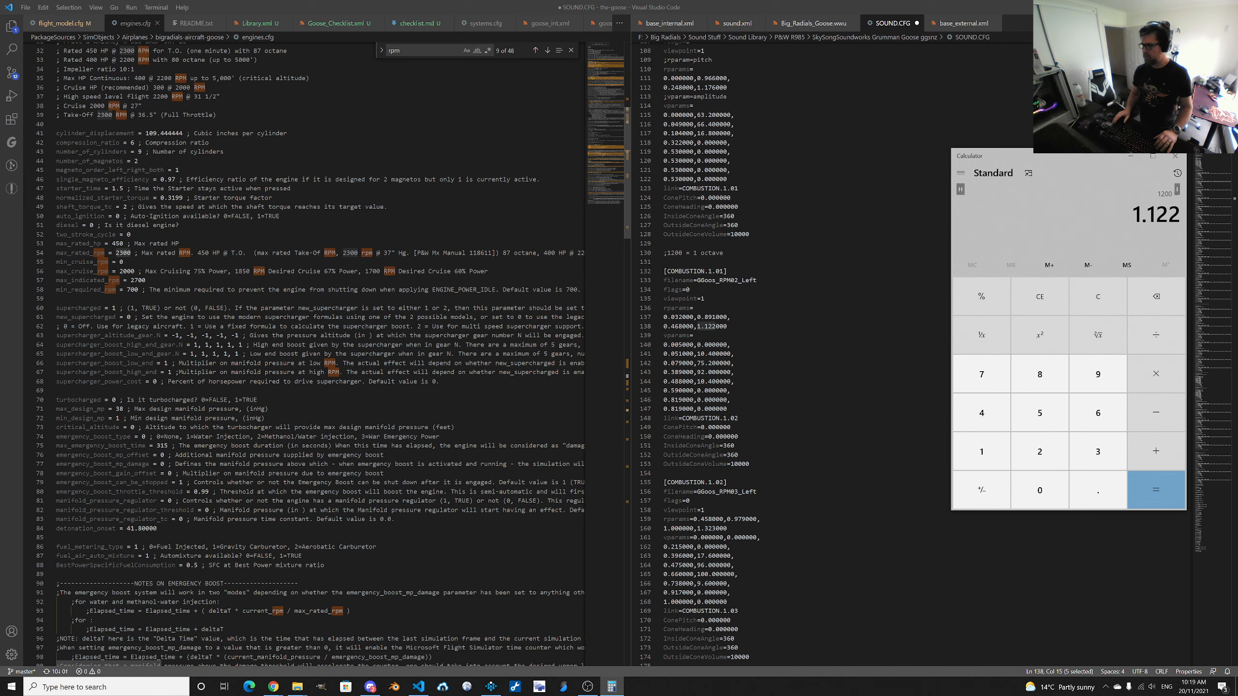
pyautogui.press('Return')
pyautogui.write('-1200')
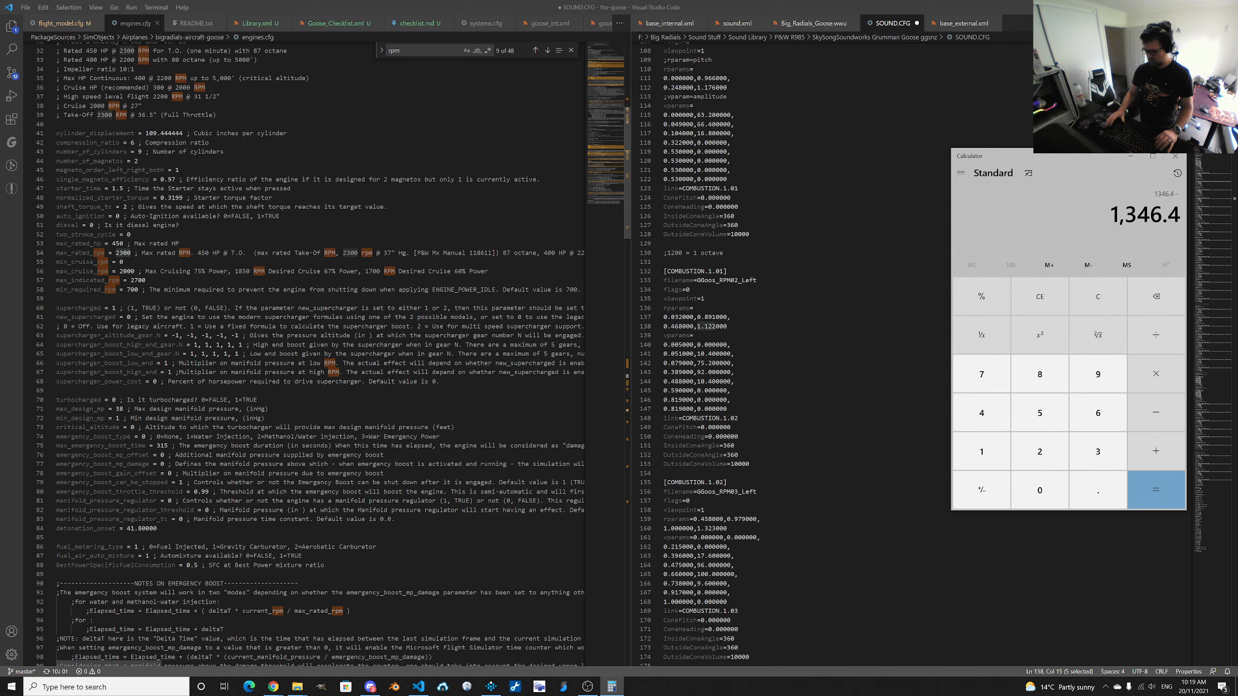
pyautogui.press('Return')
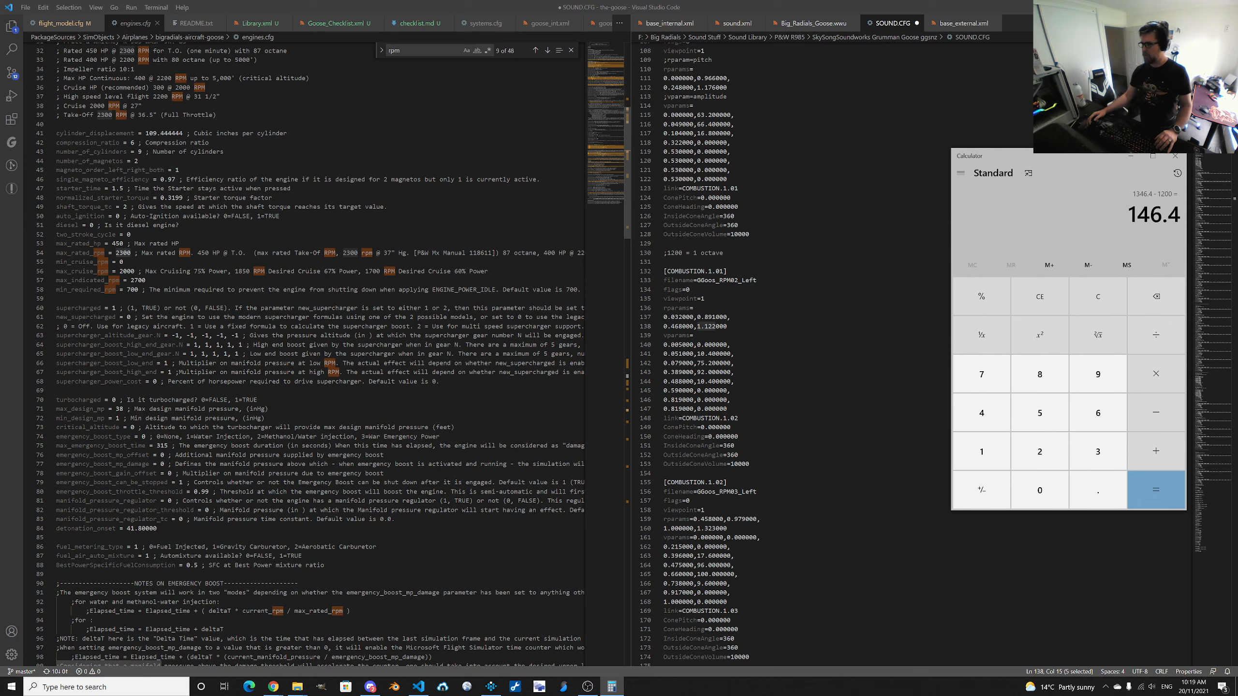
# Return to Wwise and set the third pitch curve point's Y value to 146.
pyautogui.hotkey('alt', 'Tab')
pyautogui.hotkey('alt', 'Tab')
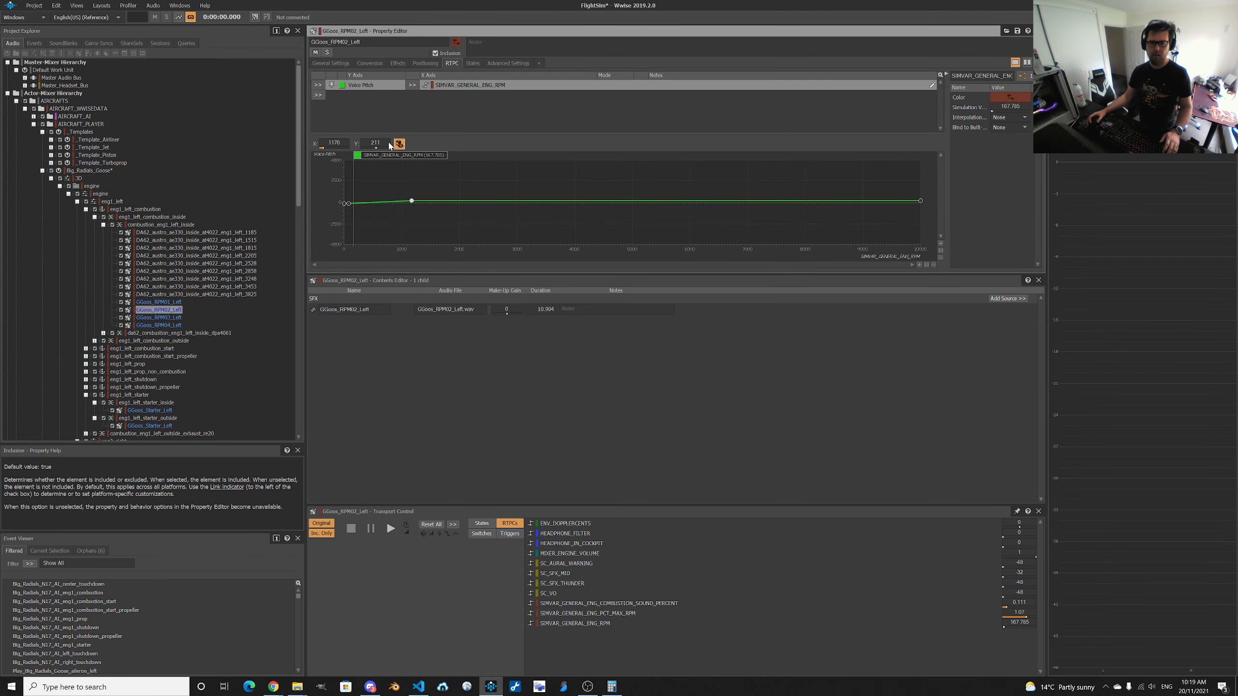
pyautogui.click(388, 145)
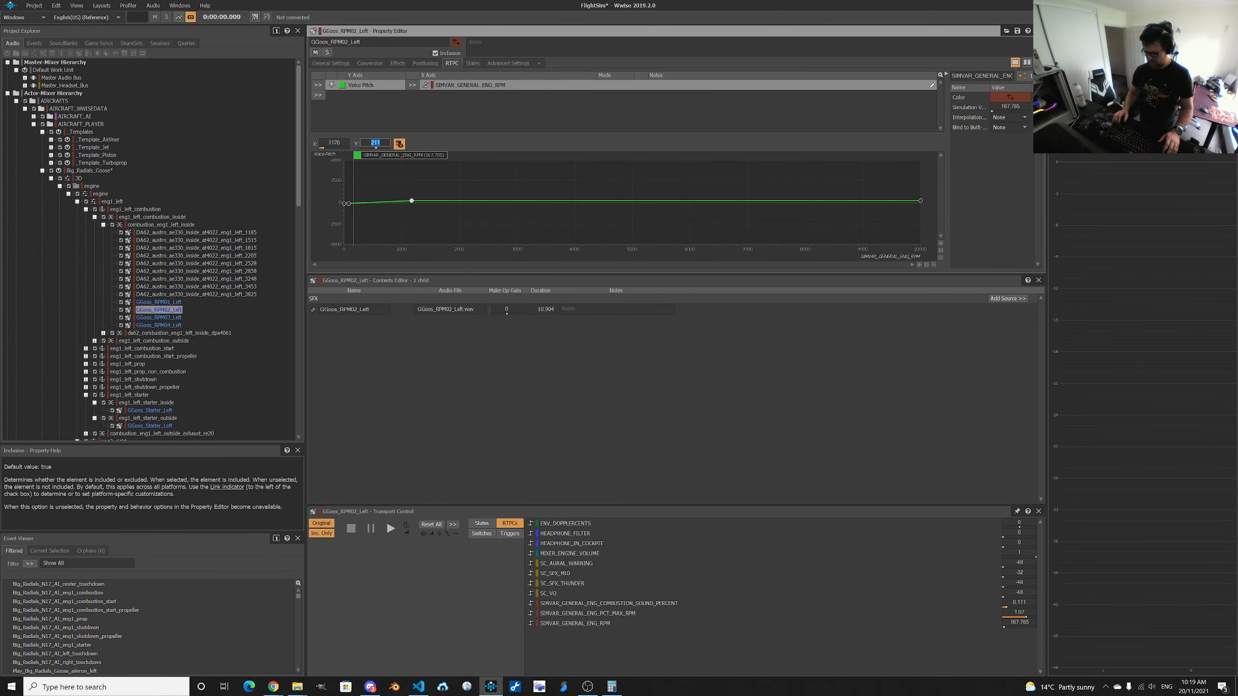
pyautogui.write('146')
pyautogui.press('Return')
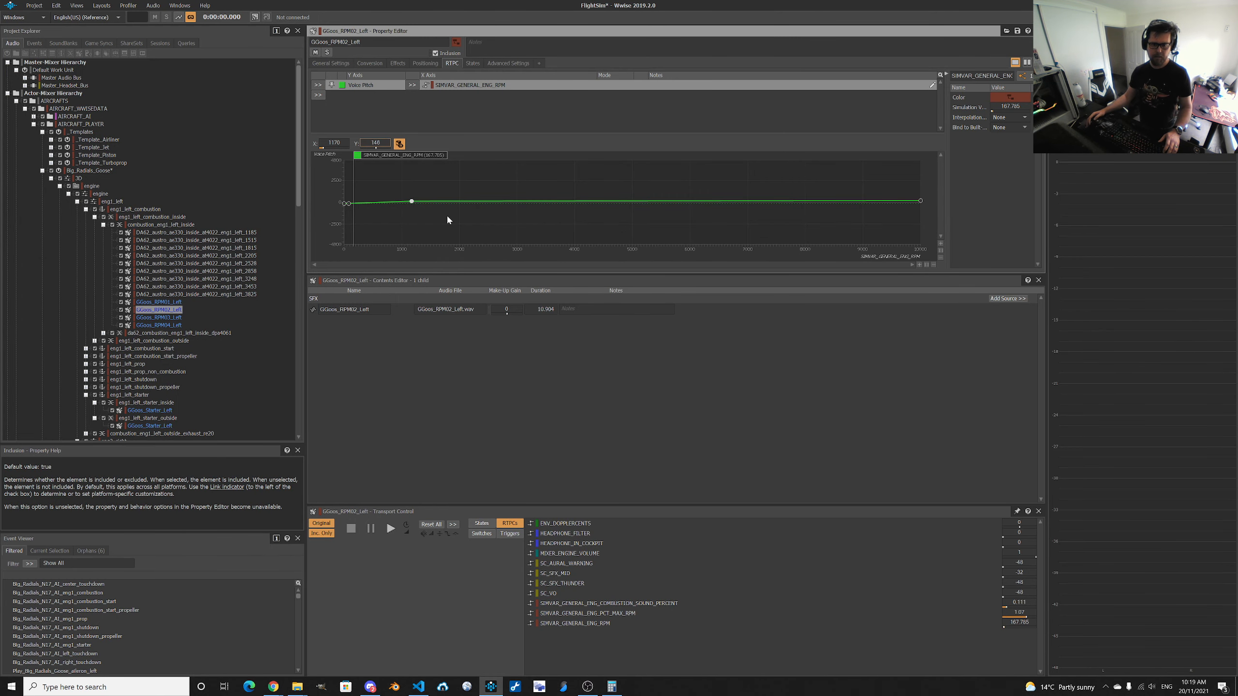
# Set the Y value of the last point on the GGoos_RPM02_Left pitch curve to 146.
pyautogui.click(920, 200)
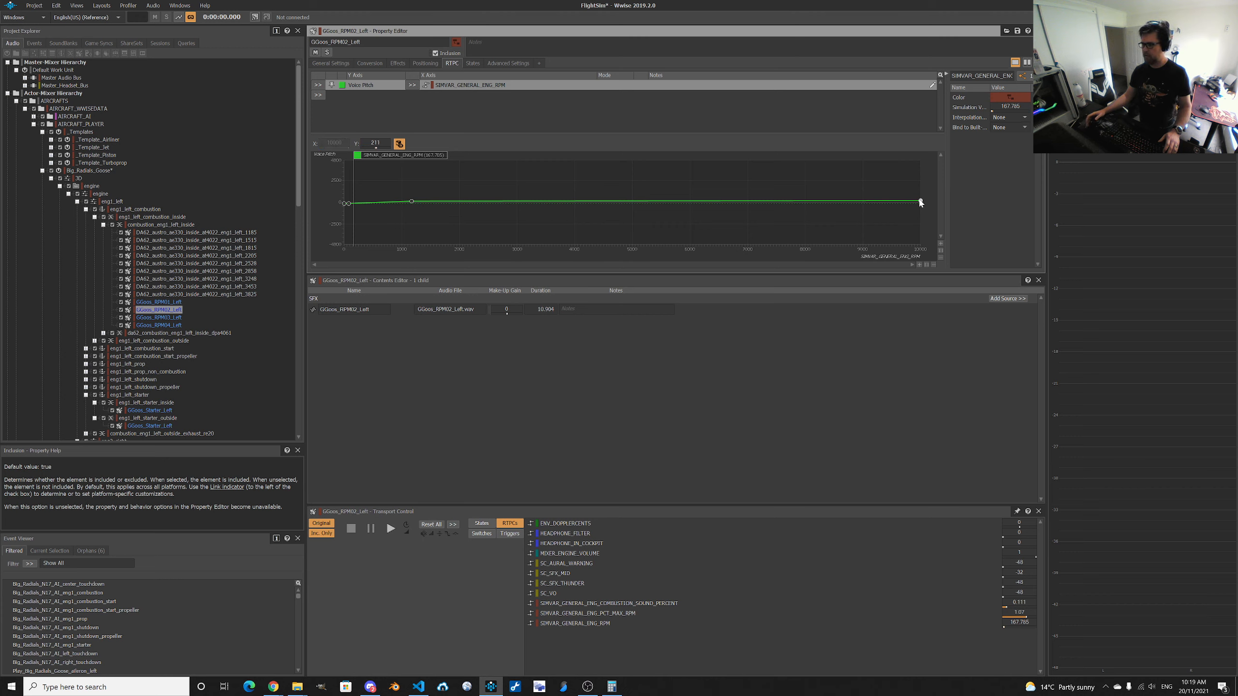
pyautogui.doubleClick(375, 143)
pyautogui.write('146')
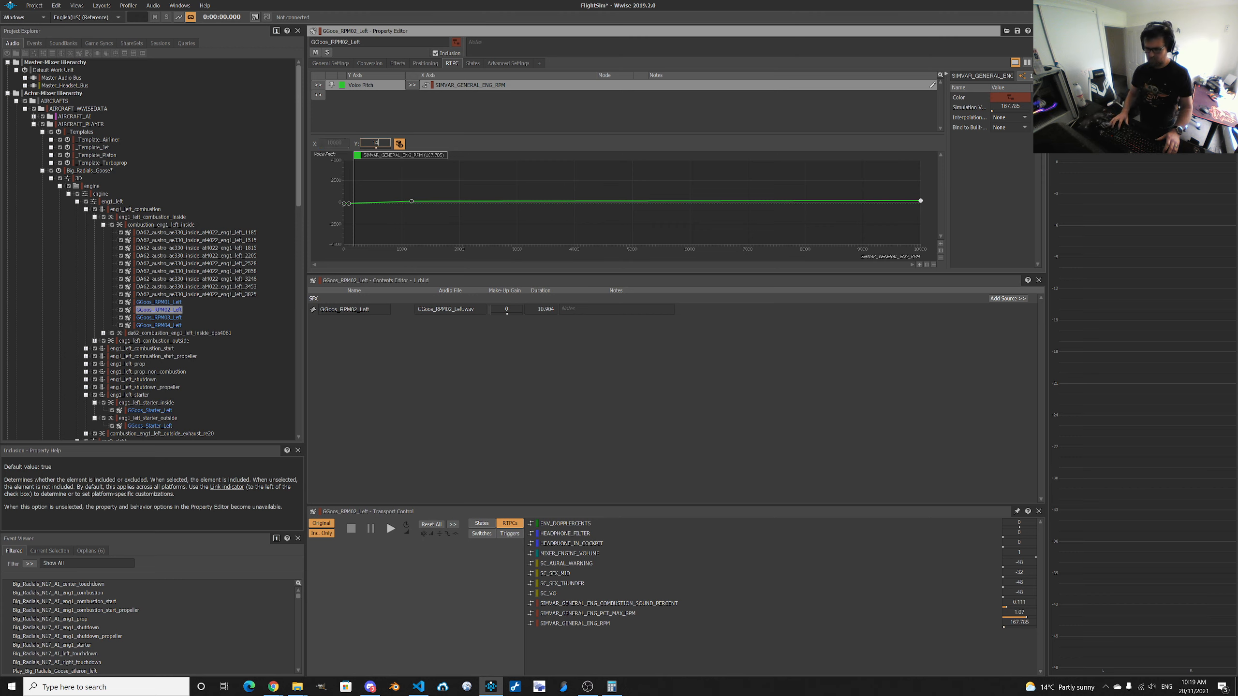
pyautogui.press('Return')
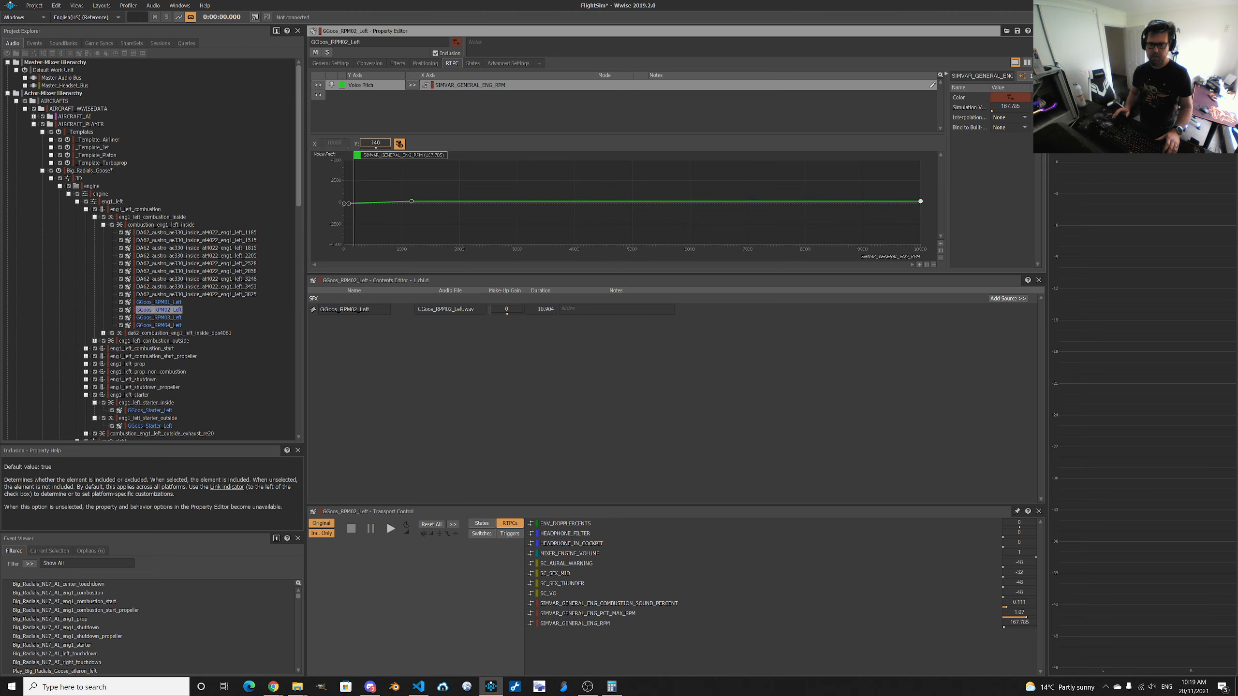
# Select GGoos_RPM03_Left and switch to VS Code to find the first RPM fraction in its rparams in SOUND.CFG.
pyautogui.click(172, 317)
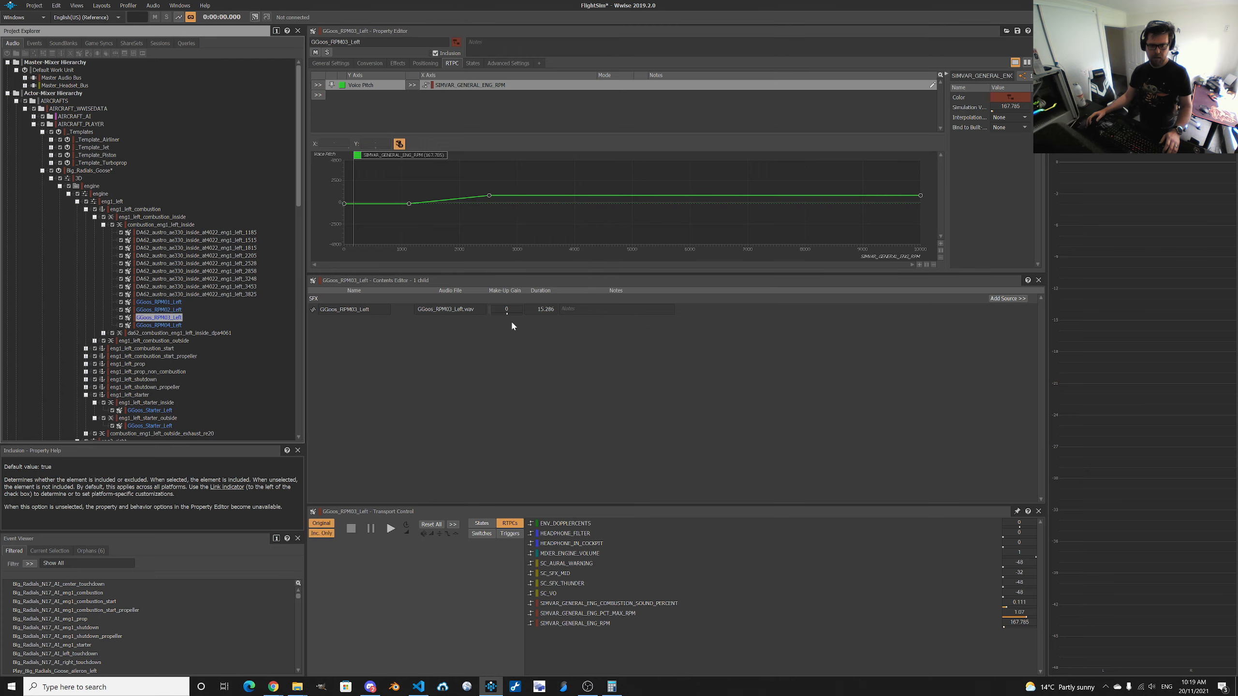
pyautogui.hotkey('alt', 'Tab')
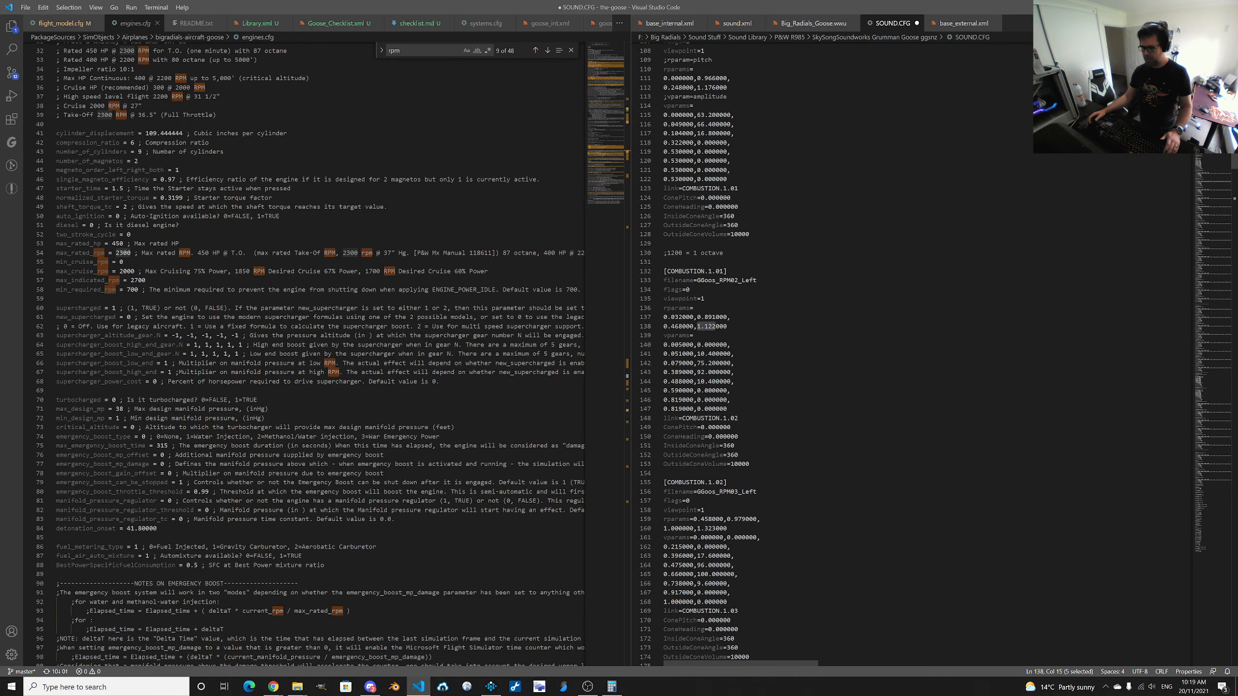
pyautogui.scroll(-4, 916, 353)
pyautogui.doubleClick(713, 229)
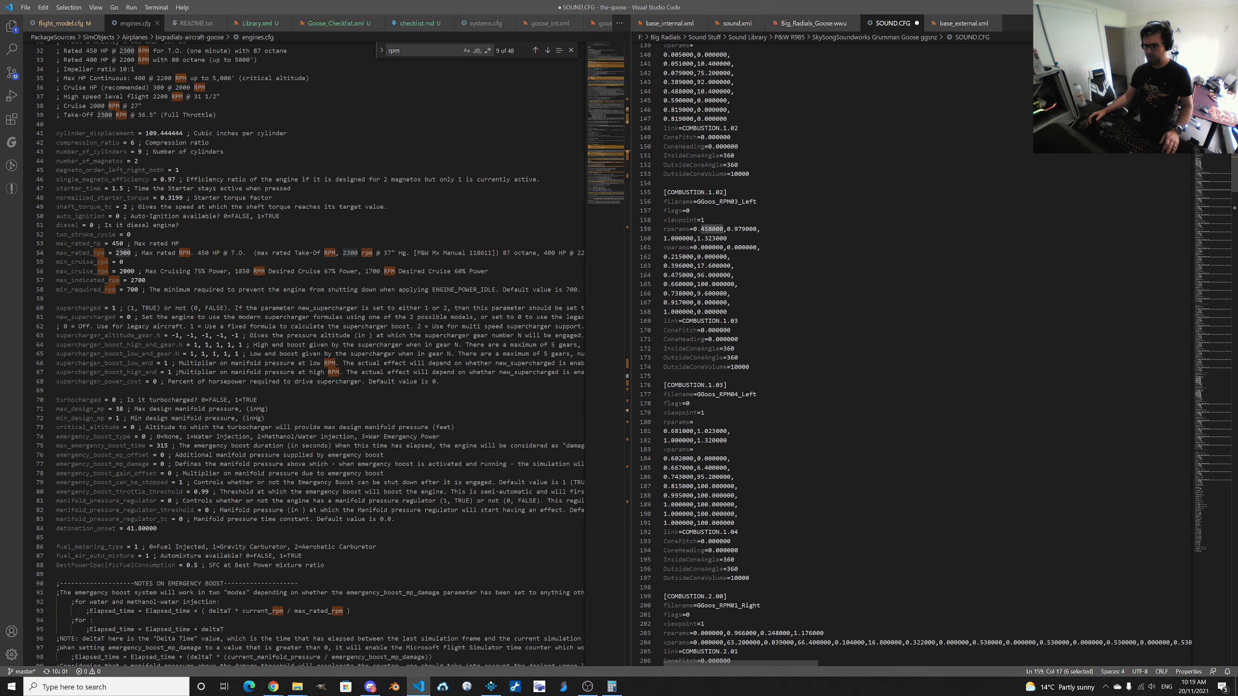
# Switch to Calculator and compute 2500 × 0.458.
pyautogui.click(612, 688)
pyautogui.write('2')
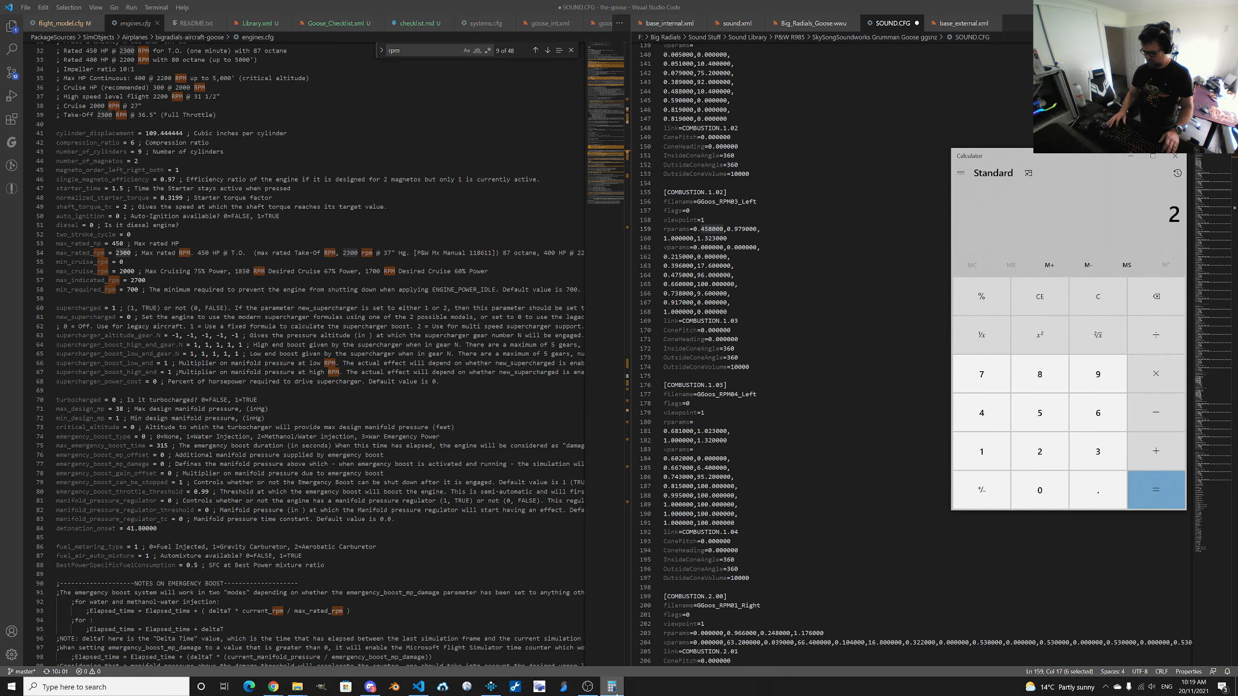
pyautogui.write('500*0.458')
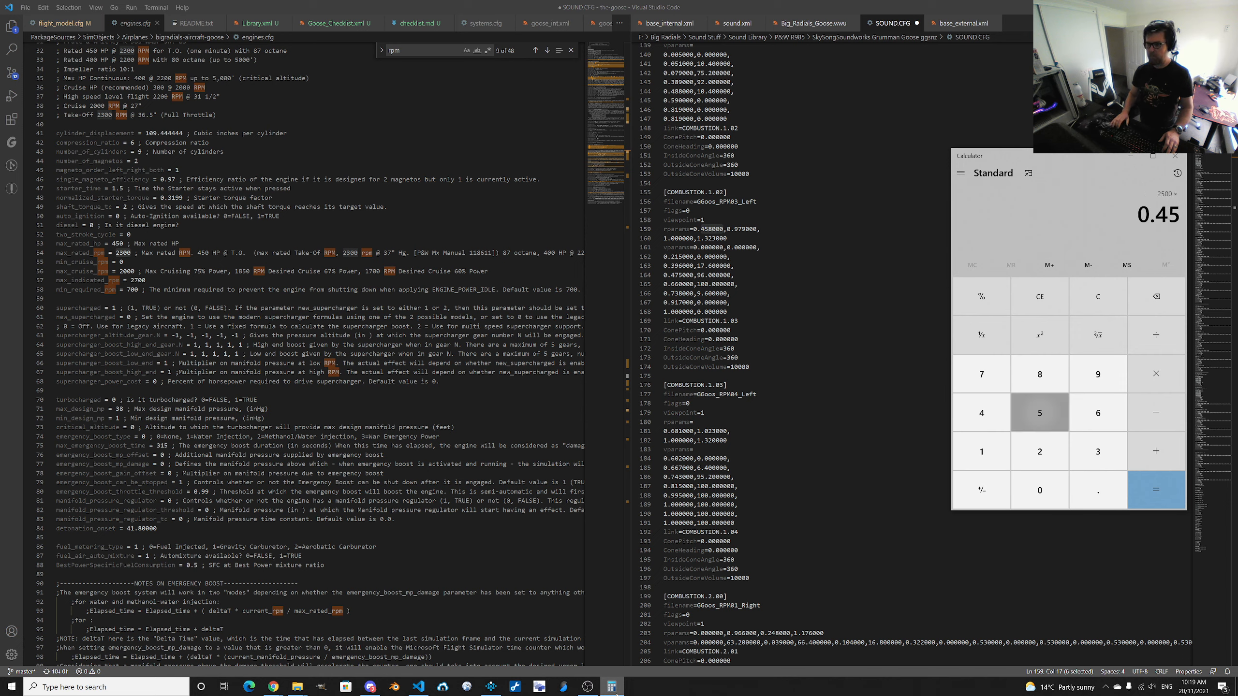
pyautogui.press('Return')
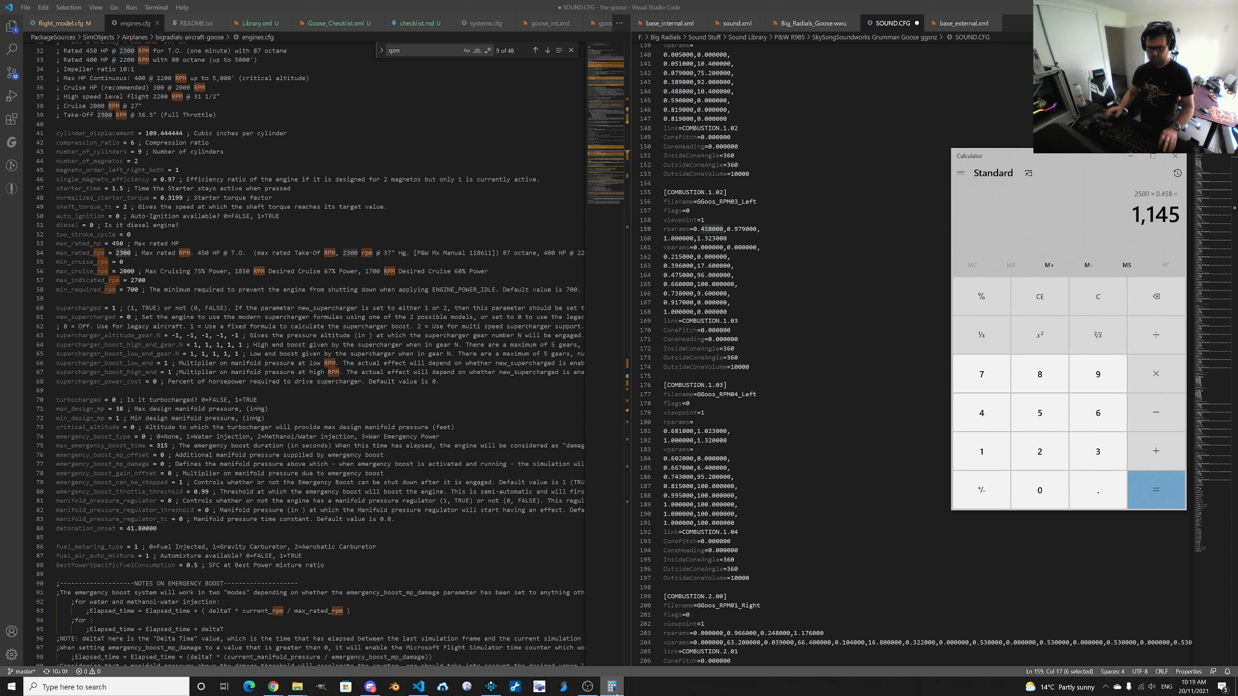
# Return to Wwise and set the X value of the second GGoos_RPM03_Left pitch curve point to 1145.
pyautogui.hotkey('alt', 'Tab')
pyautogui.click(581, 308)
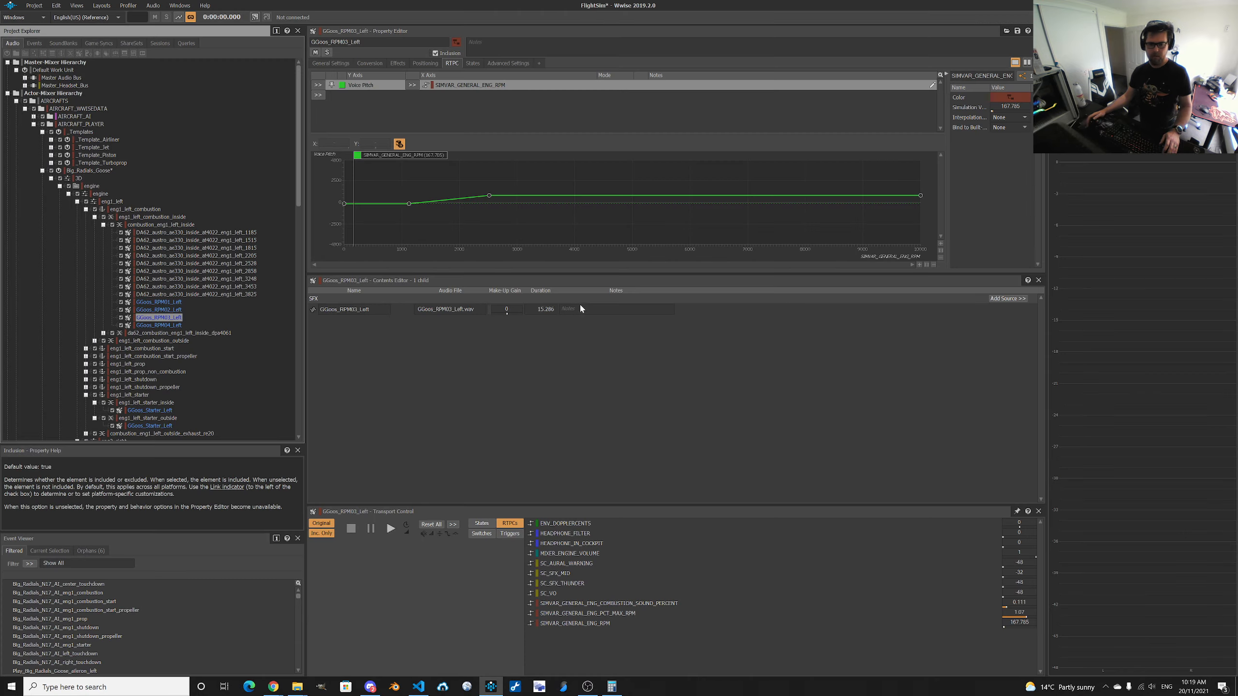
pyautogui.click(410, 204)
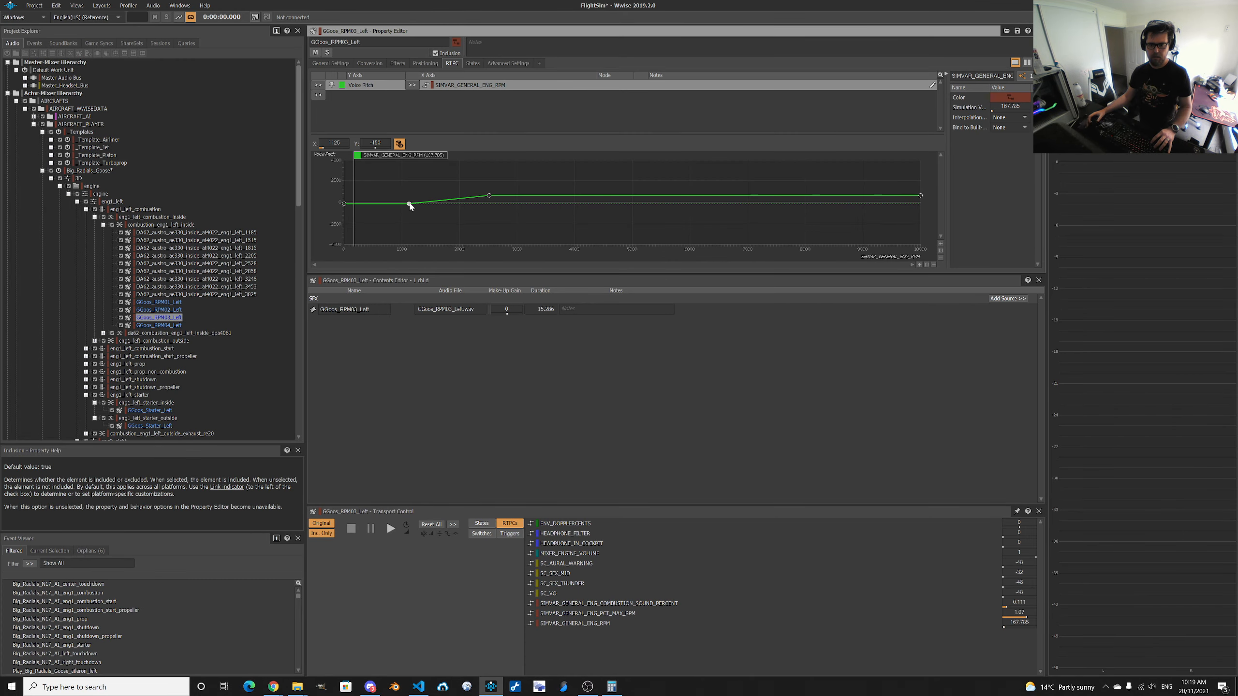
pyautogui.doubleClick(334, 142)
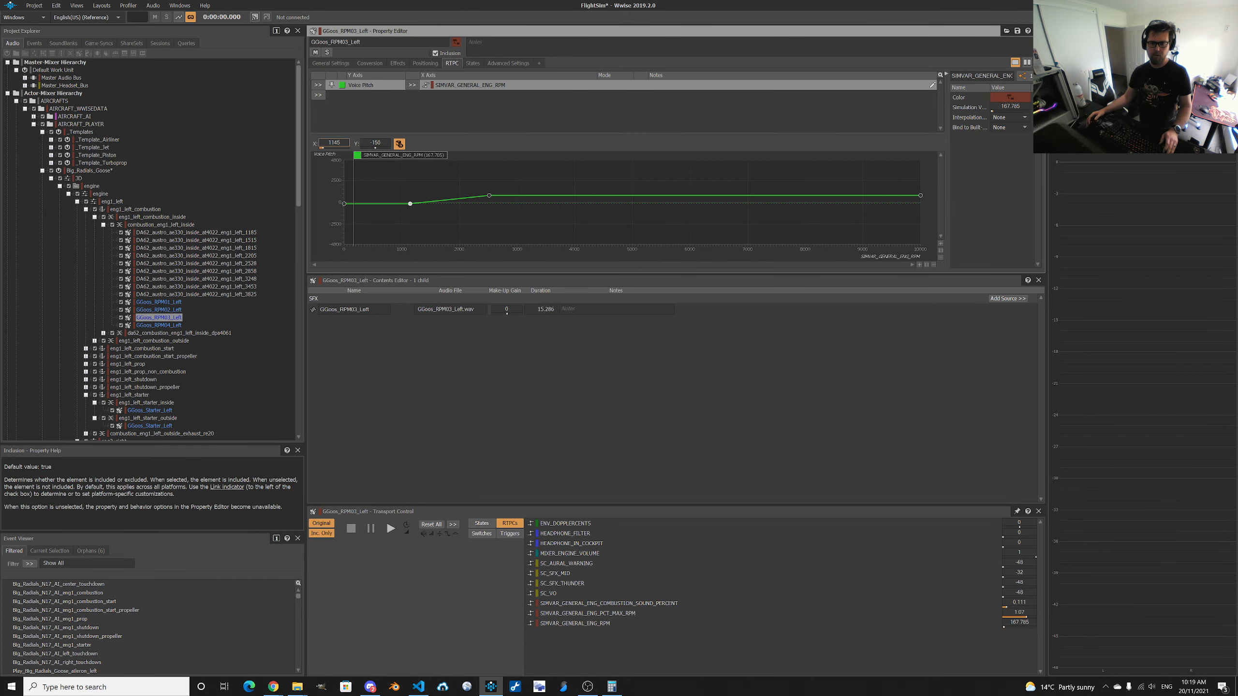
# Look up the first pitch factor for GGoos_RPM03_Left in SOUND.CFG in VS Code and compute 1200 × 0.979 minus 1200 in Calculator.
pyautogui.hotkey('alt', 'Tab')
pyautogui.click(630, 281)
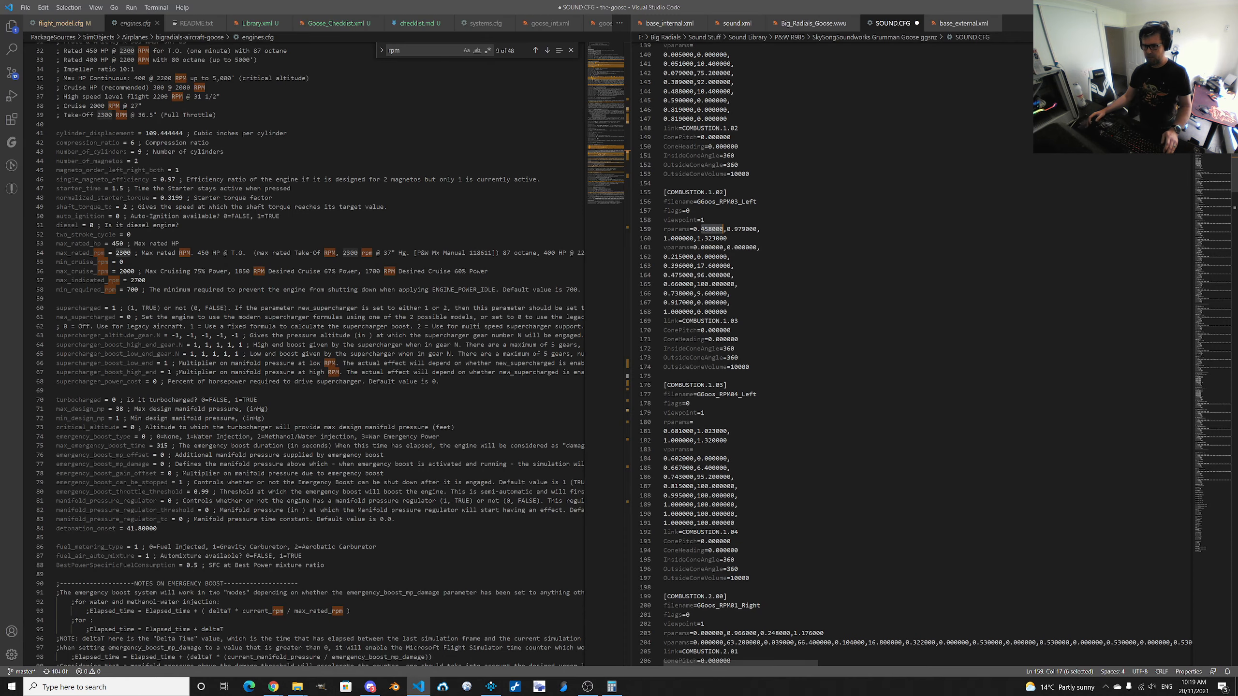
pyautogui.doubleClick(745, 229)
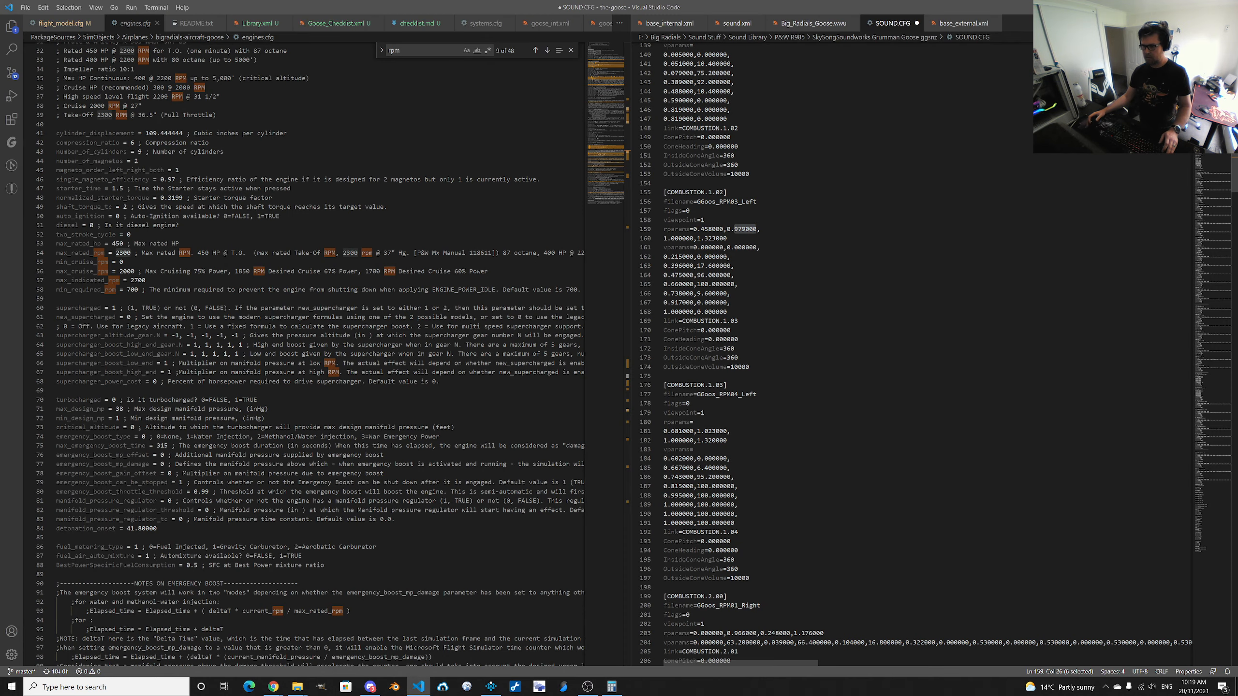
pyautogui.hotkey('alt', 'Tab')
pyautogui.click(662, 282)
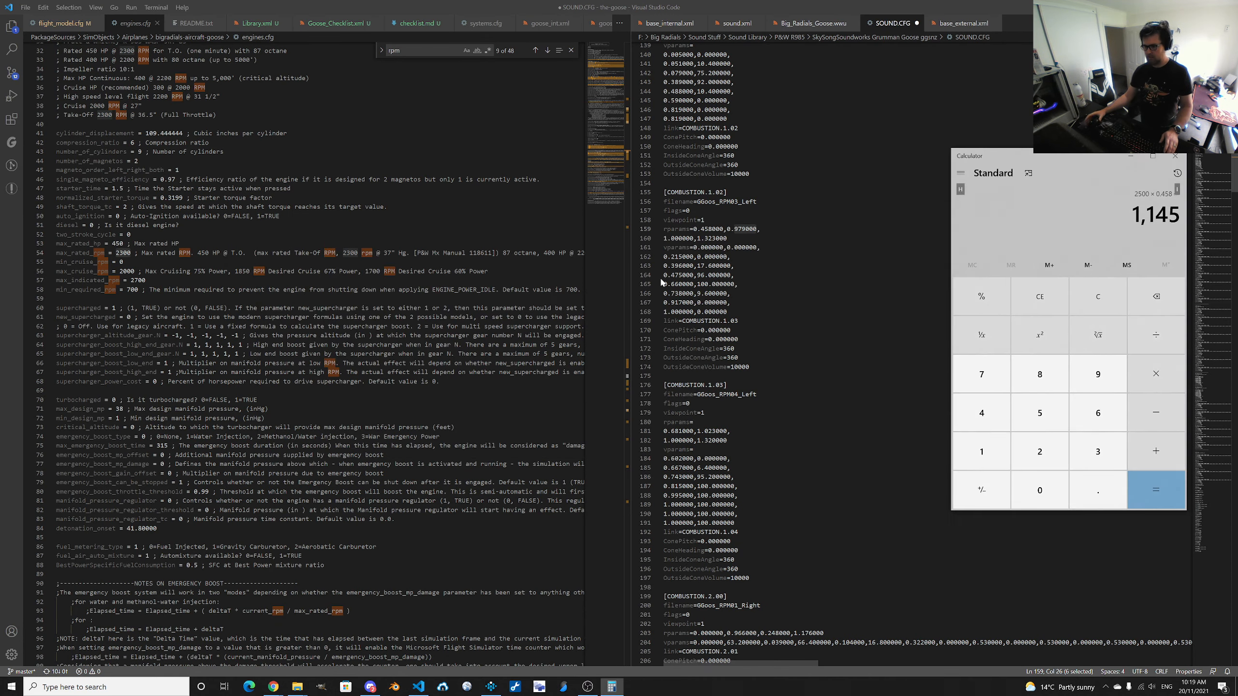
pyautogui.write('1200*.')
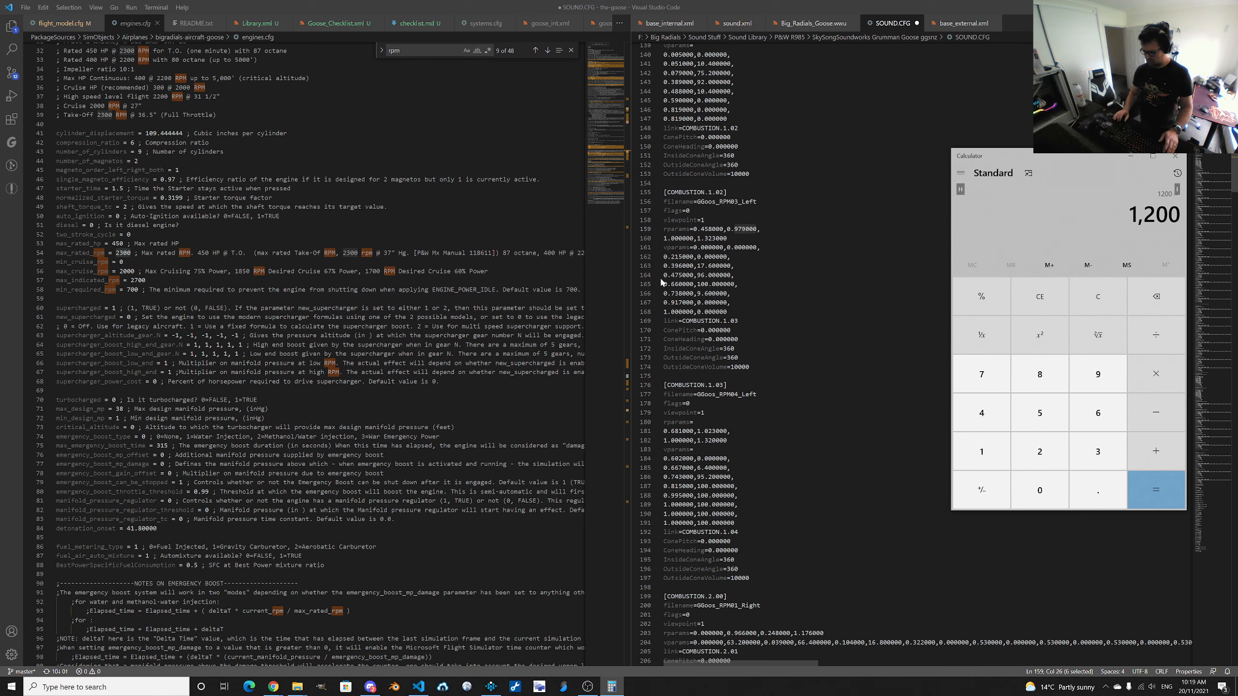
pyautogui.write('979')
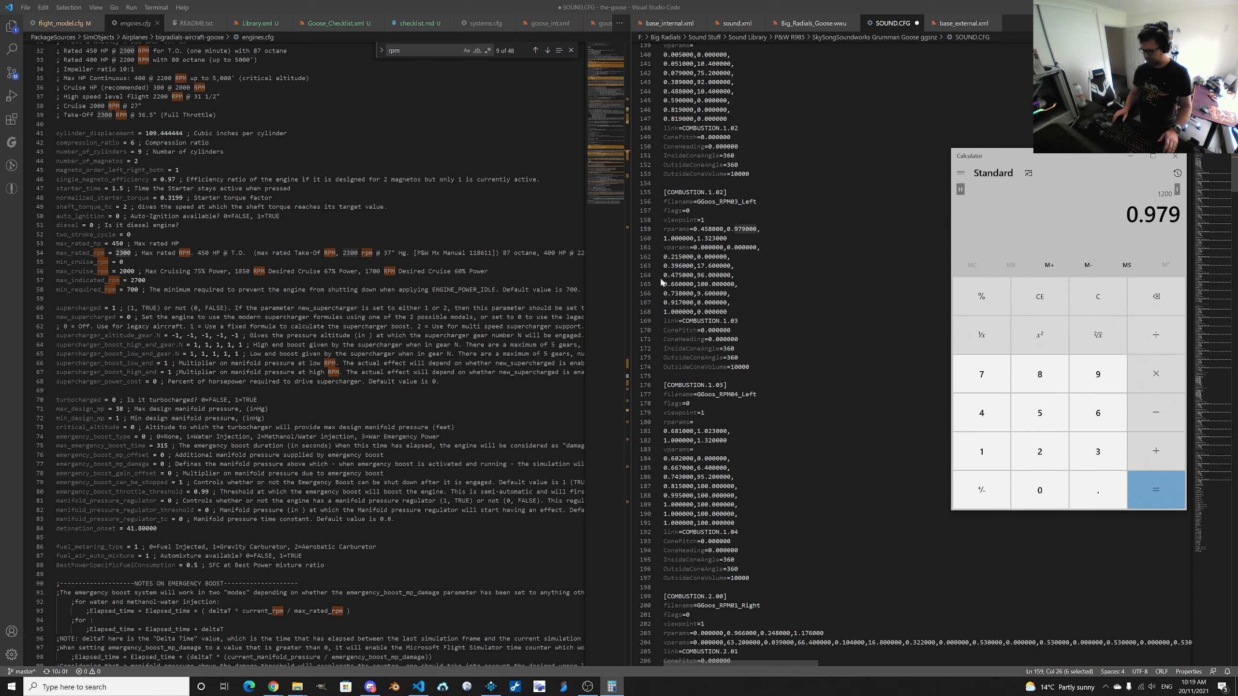
pyautogui.press('Return')
pyautogui.write('-1200')
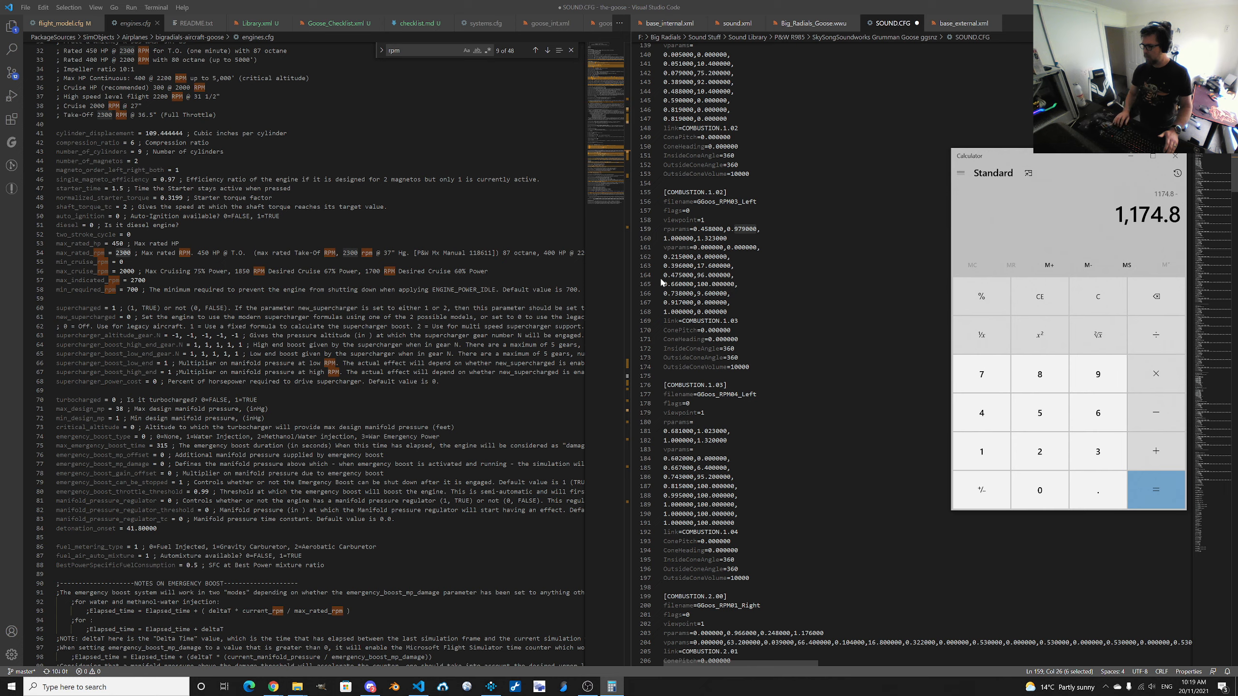
pyautogui.press('Return')
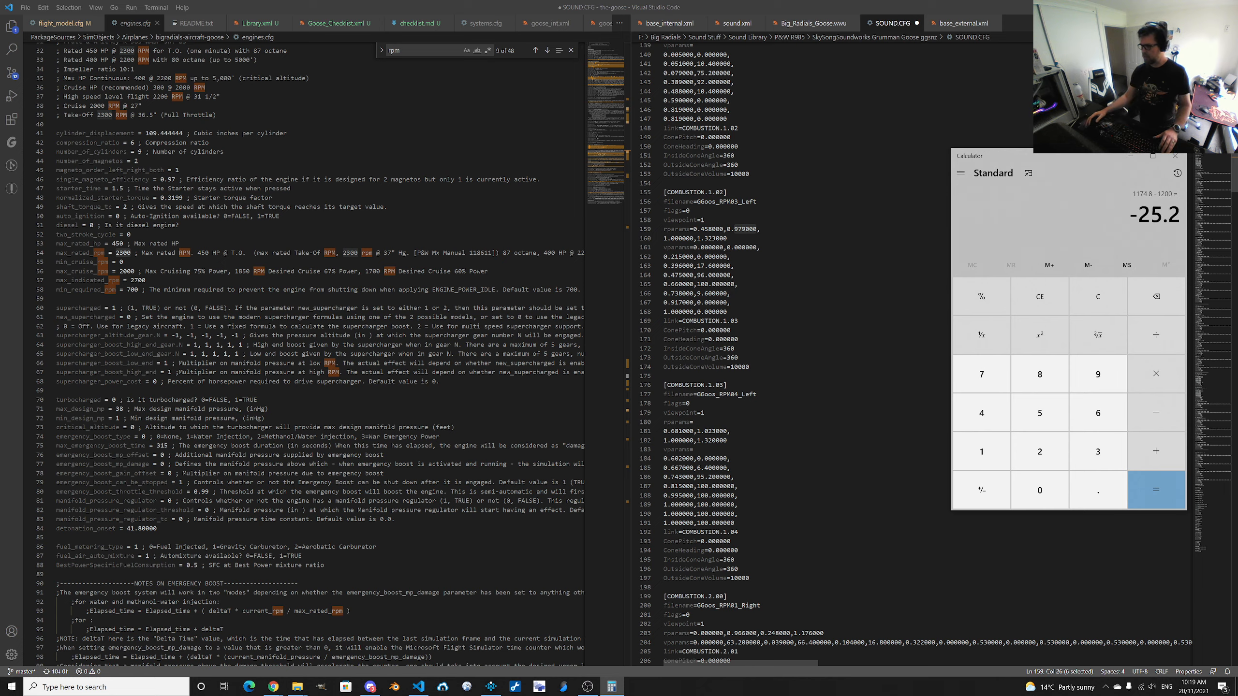
# Return to Wwise and set the second pitch curve point's Y value to -25.
pyautogui.hotkey('alt', 'Tab')
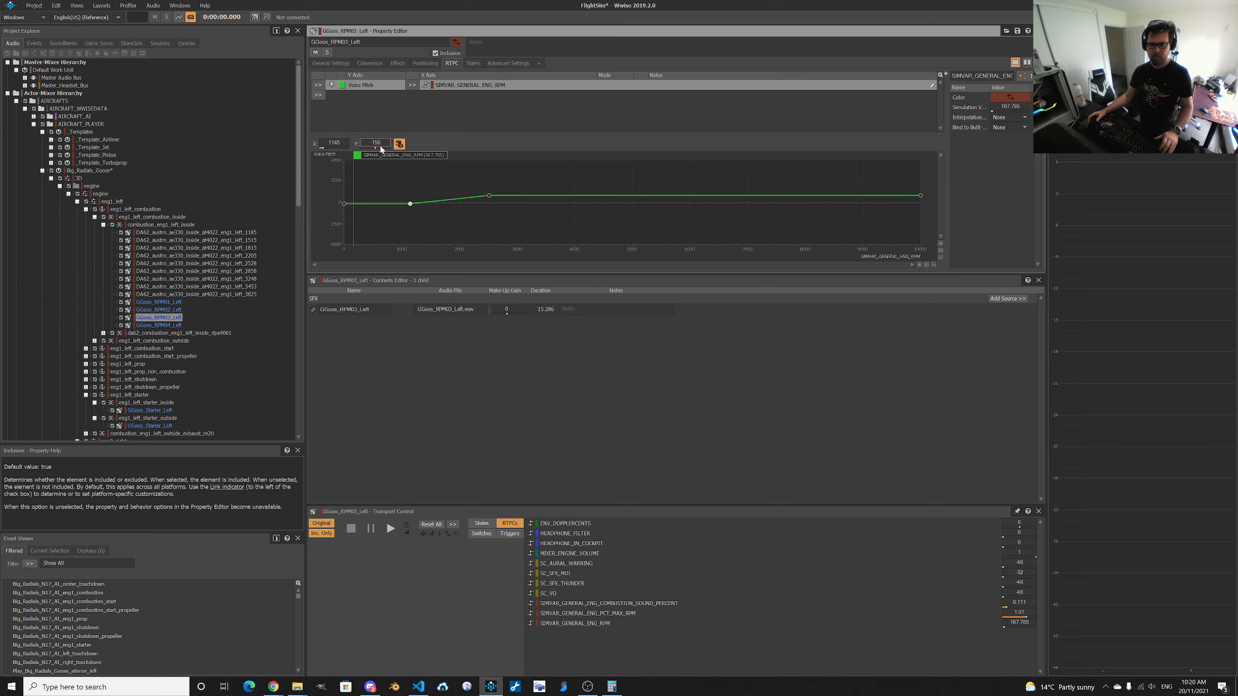
pyautogui.click(378, 143)
pyautogui.write('-25')
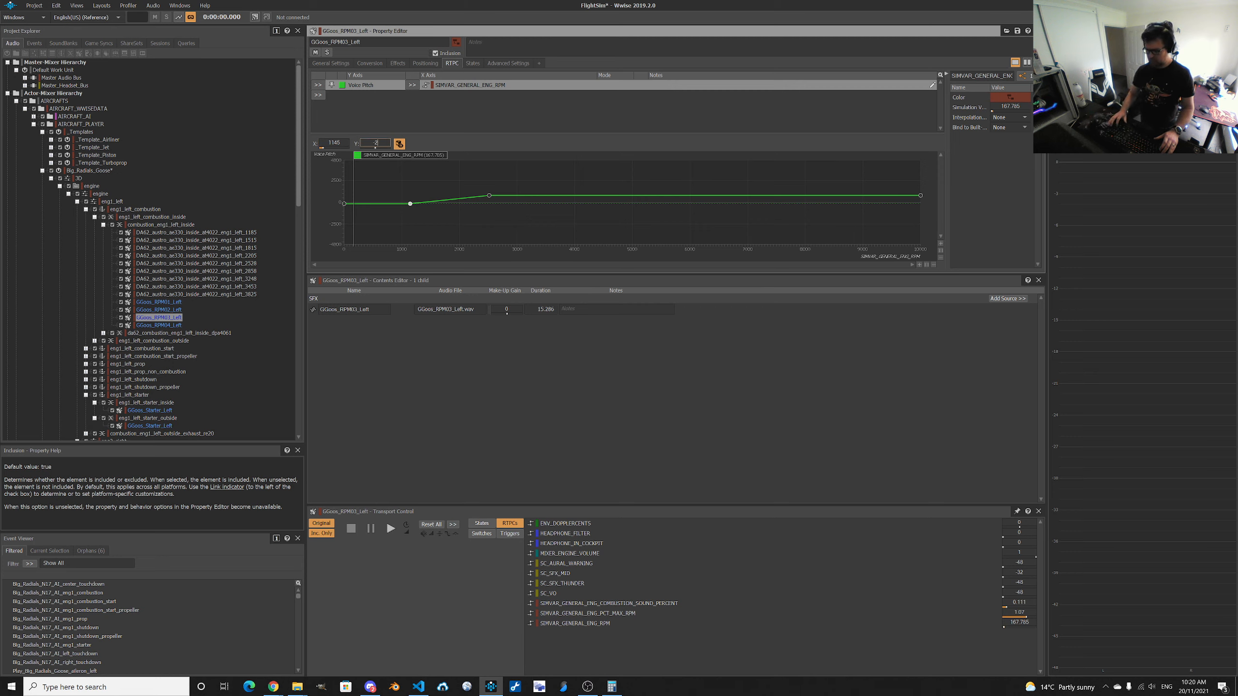
pyautogui.press('Return')
# Set the Y value of the first point on the GGoos_RPM03_Left pitch curve to -25.
pyautogui.click(342, 208)
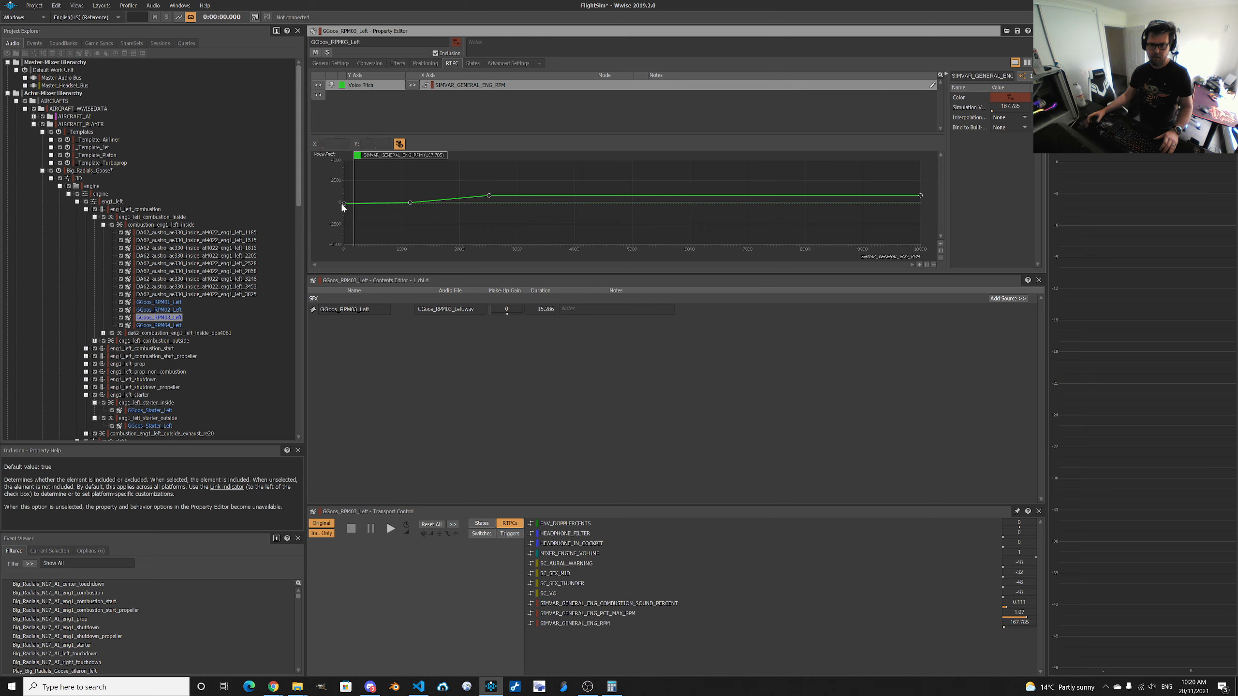
pyautogui.click(345, 205)
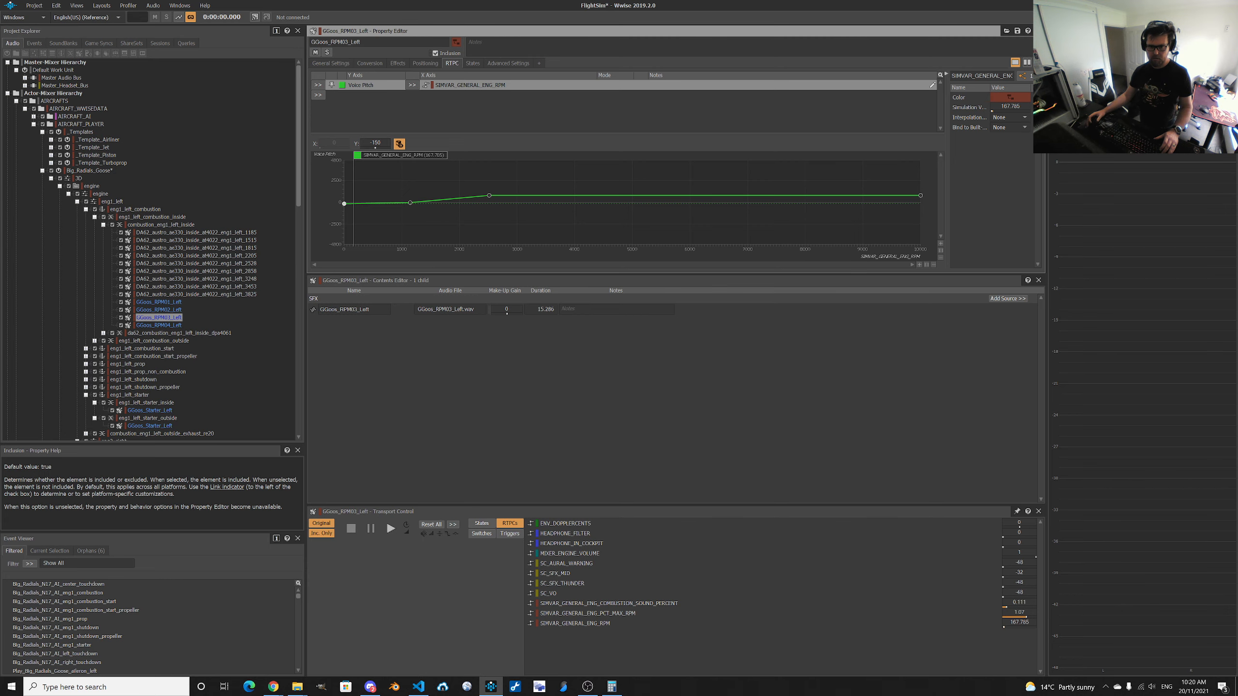
pyautogui.click(375, 143)
pyautogui.write('-25')
pyautogui.press('Return')
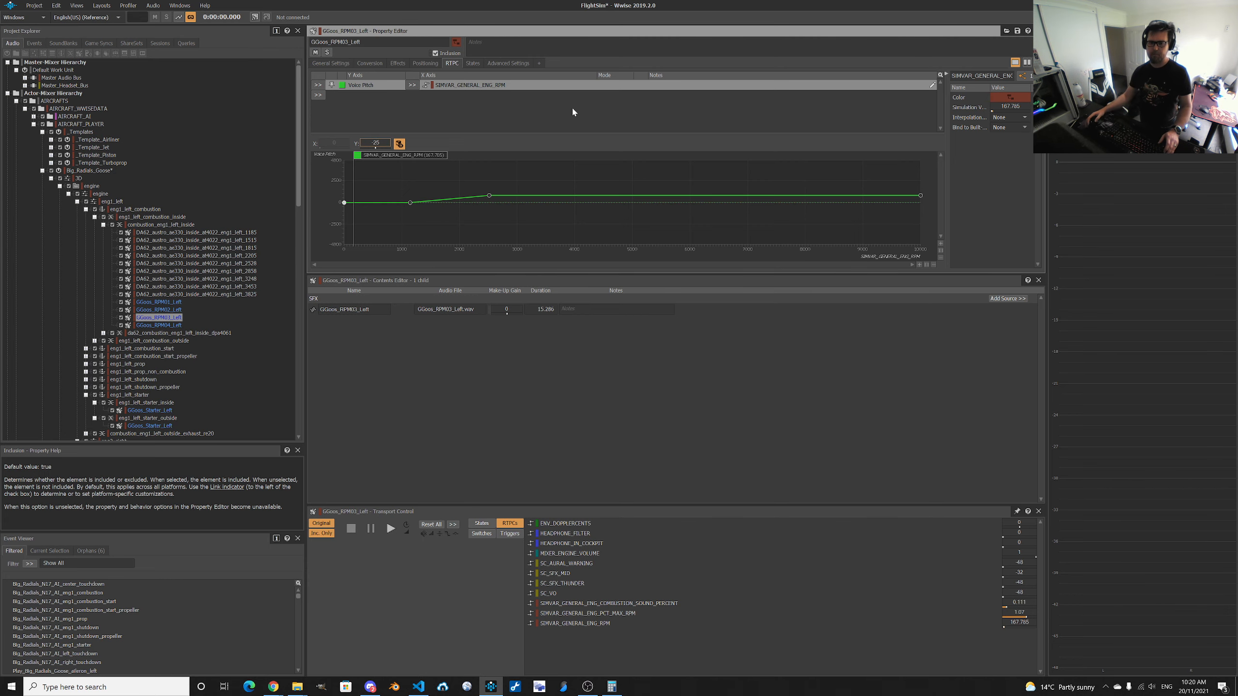
# Look up the second pitch factor for GGoos_RPM03_Left in SOUND.CFG in VS Code and compute 1200 × 1.323 minus 1200 in Calculator.
pyautogui.hotkey('alt', 'Tab')
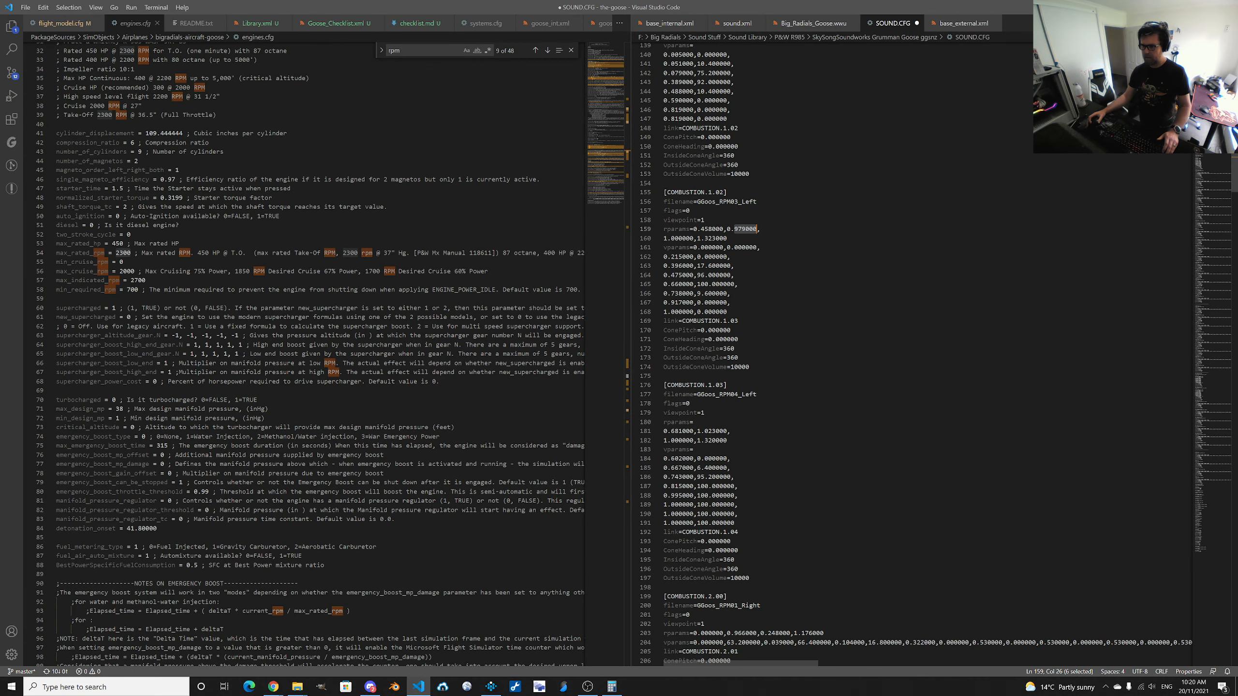
pyautogui.moveTo(664, 238); pyautogui.dragTo(716, 239)
pyautogui.hotkey('alt', 'Tab')
pyautogui.hotkey('alt', 'shift', 'Tab')
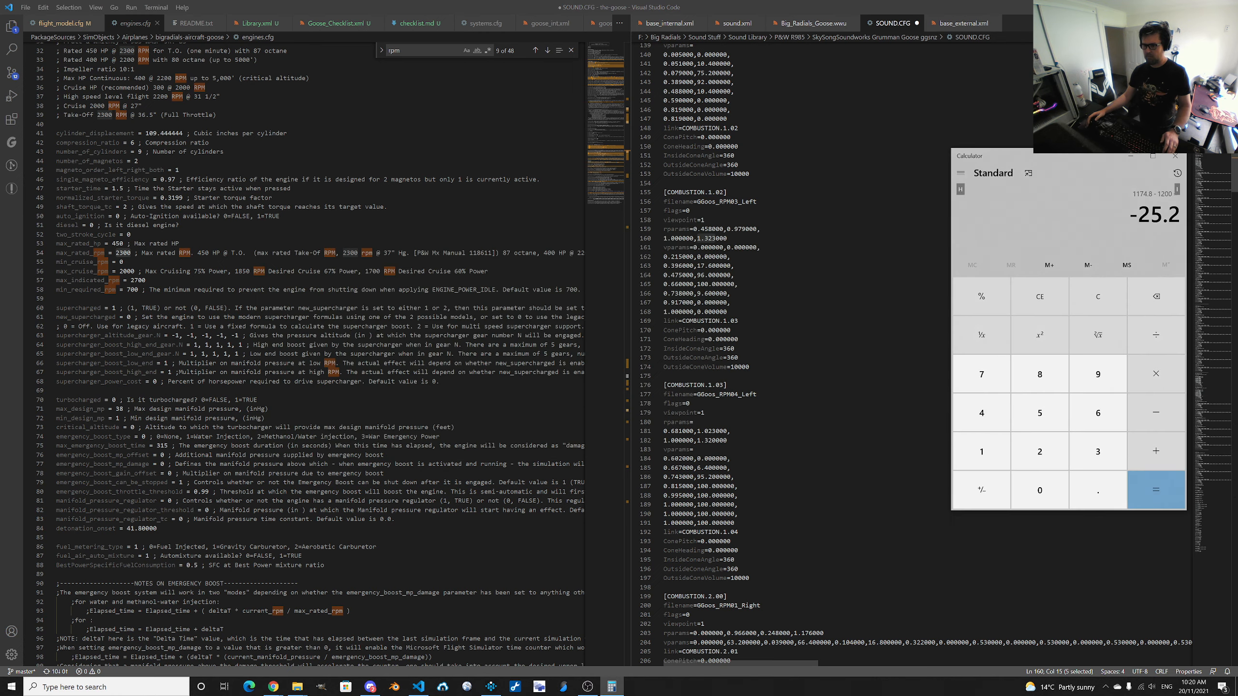
pyautogui.write('1200')
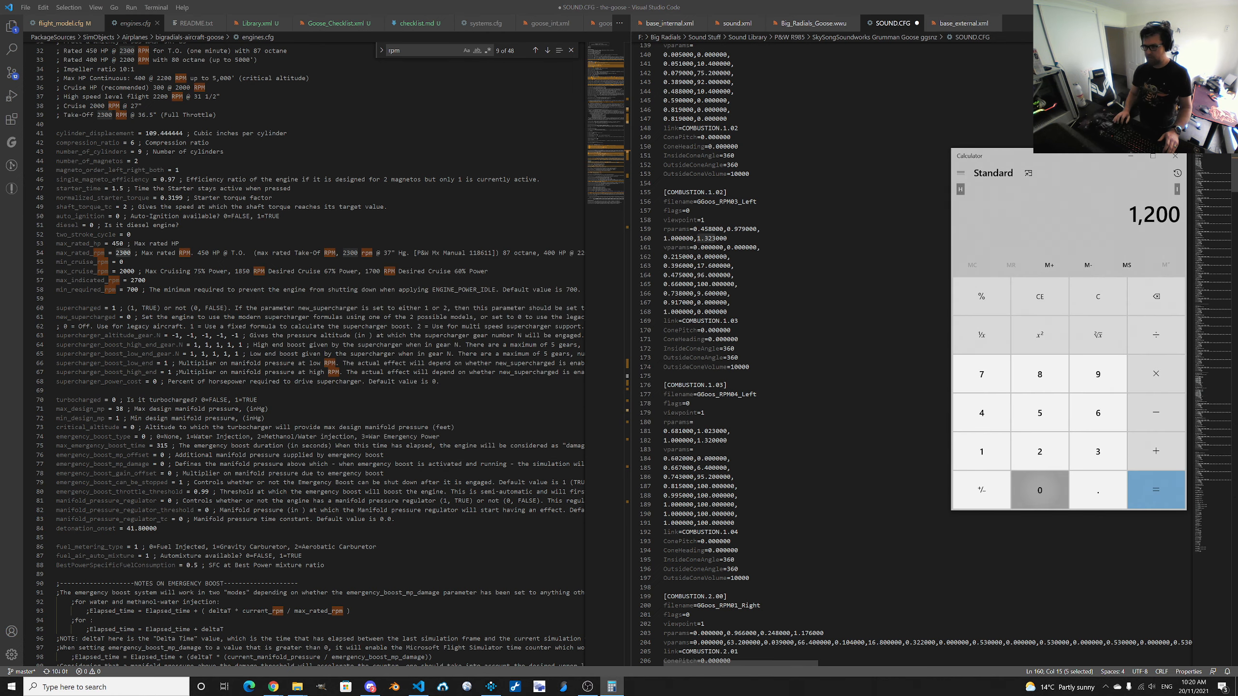
pyautogui.write('*1.323')
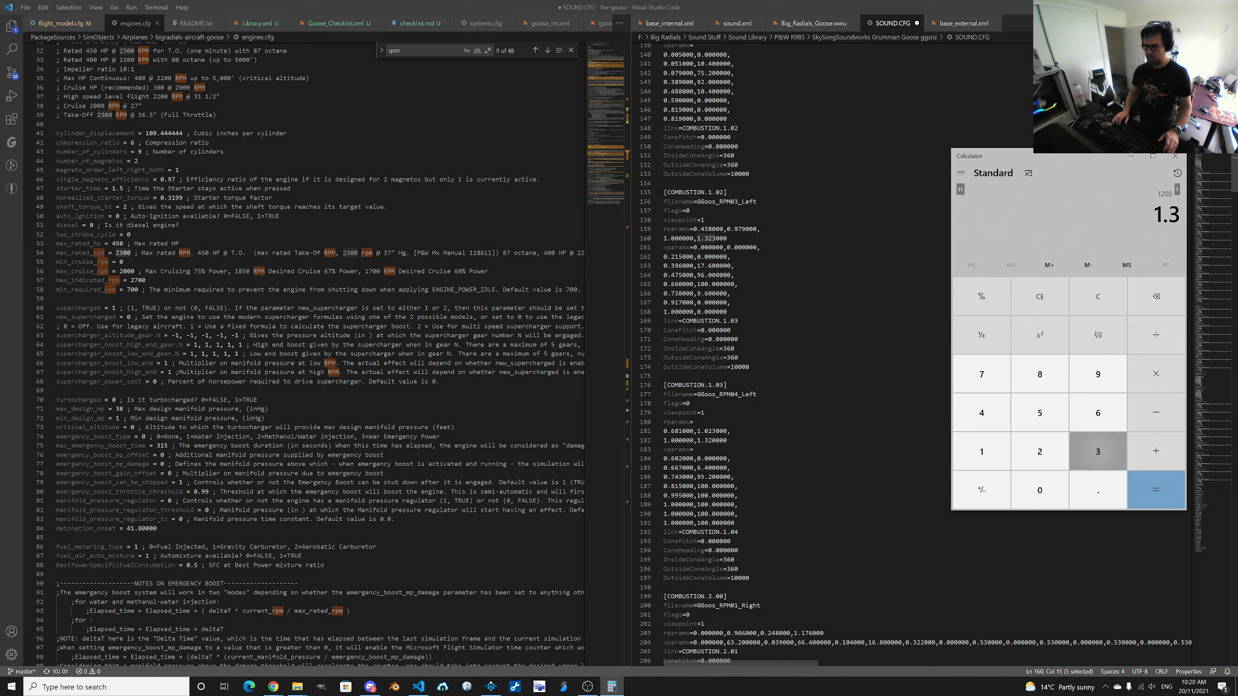
pyautogui.press('Return')
pyautogui.write('-1200')
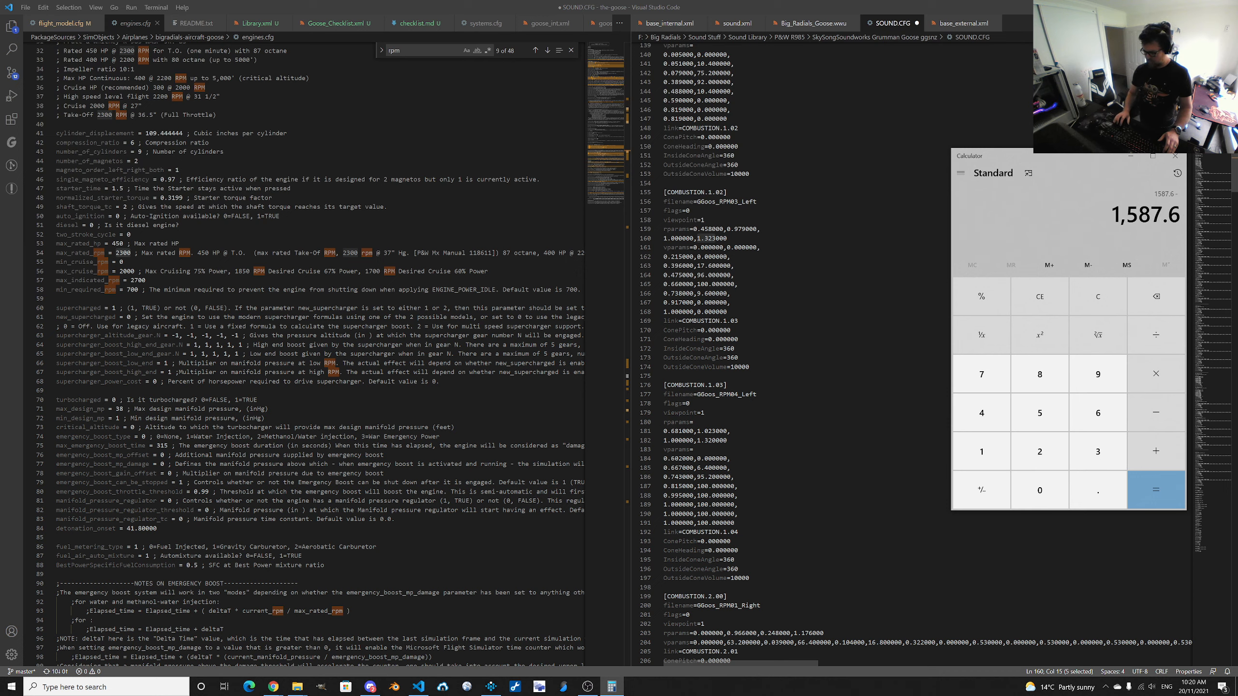
pyautogui.press('Return')
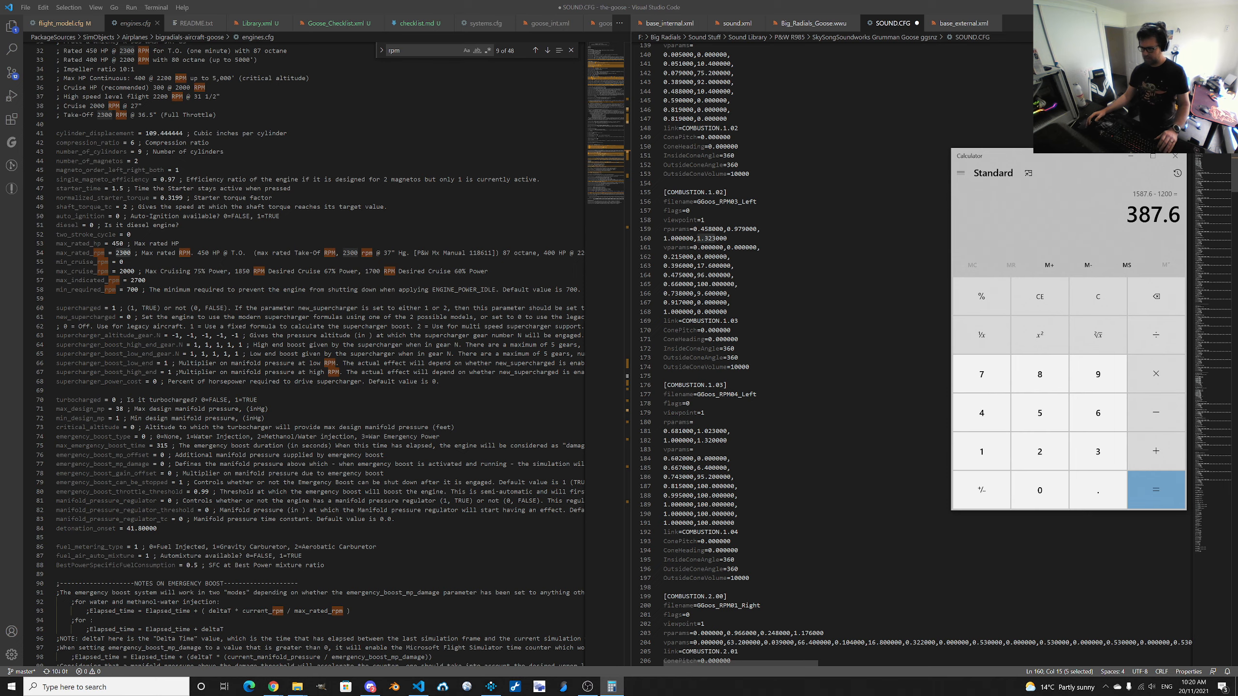
# Return to Wwise and set the third GGoos_RPM03_Left pitch curve point to X 2500 and Y 387.
pyautogui.hotkey('alt', 'Tab')
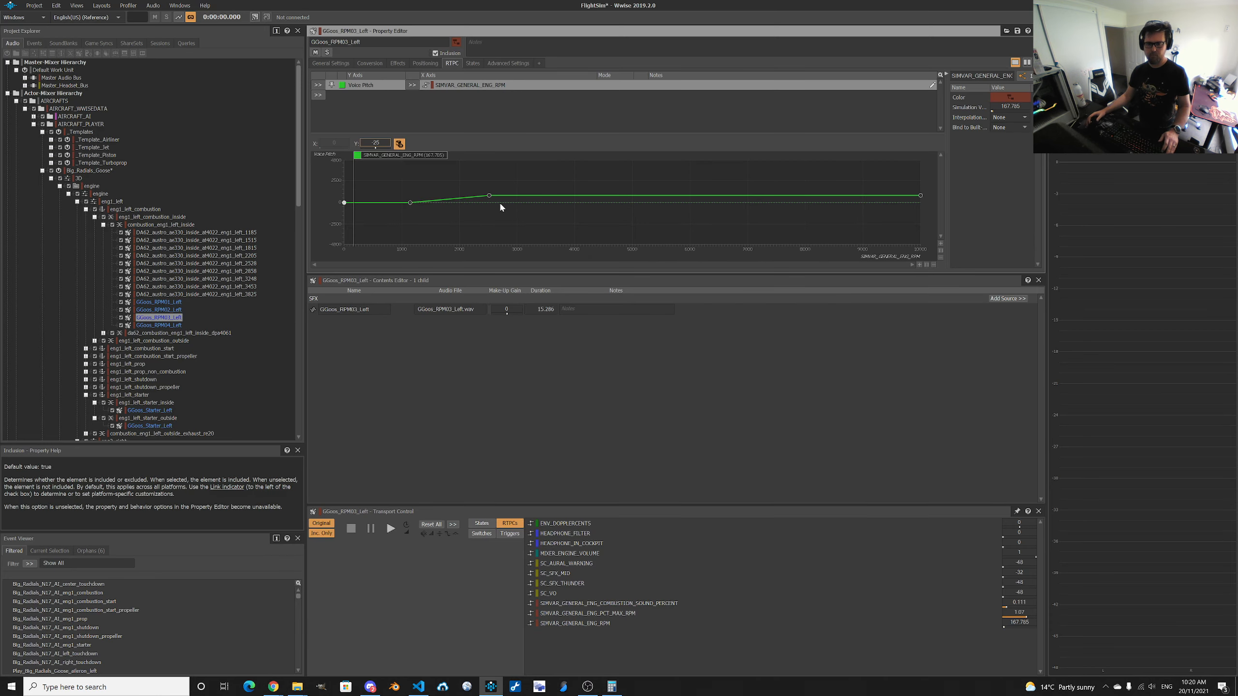
pyautogui.click(488, 194)
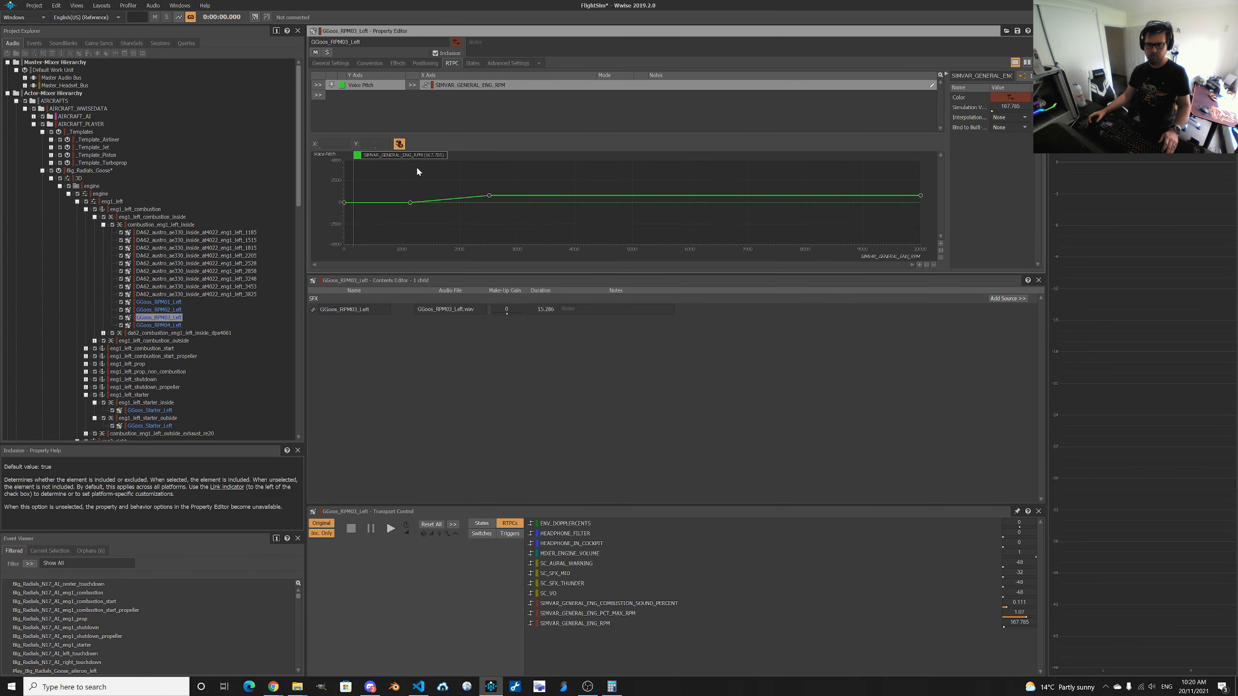
pyautogui.click(490, 195)
pyautogui.click(334, 143)
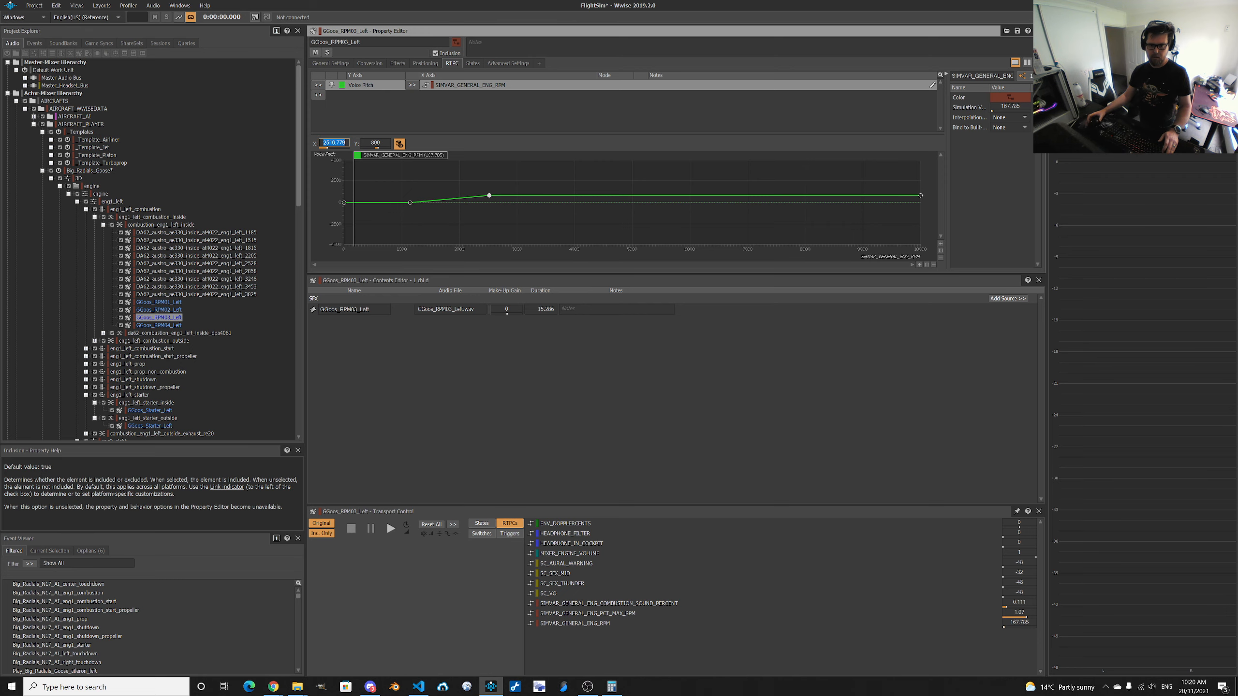
pyautogui.write('2500')
pyautogui.press('Tab')
pyautogui.hotkey('alt', 'Tab')
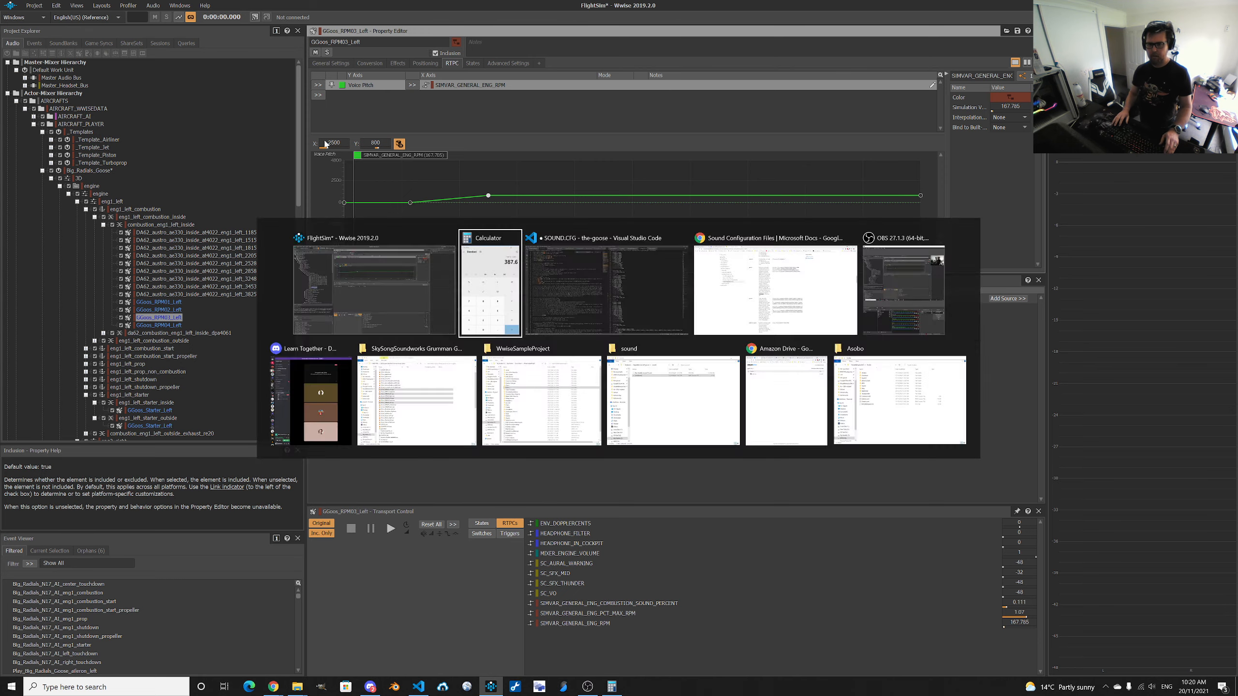
pyautogui.hotkey('alt', 'Tab')
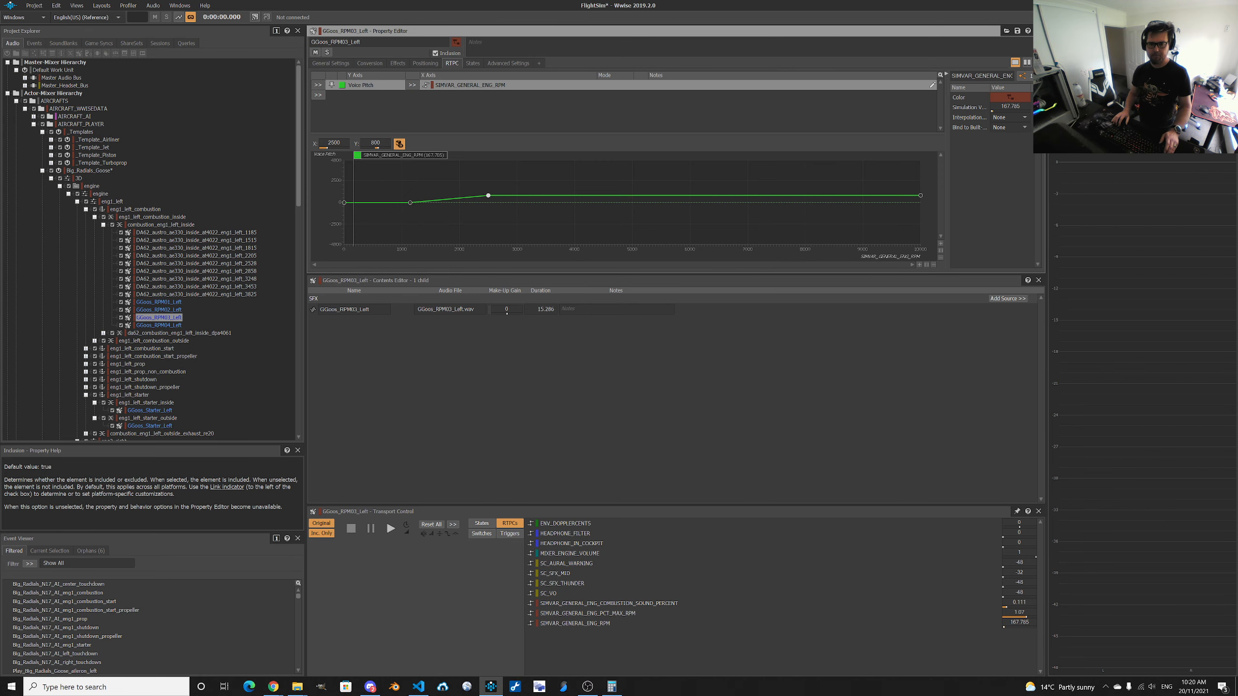
pyautogui.click(379, 143)
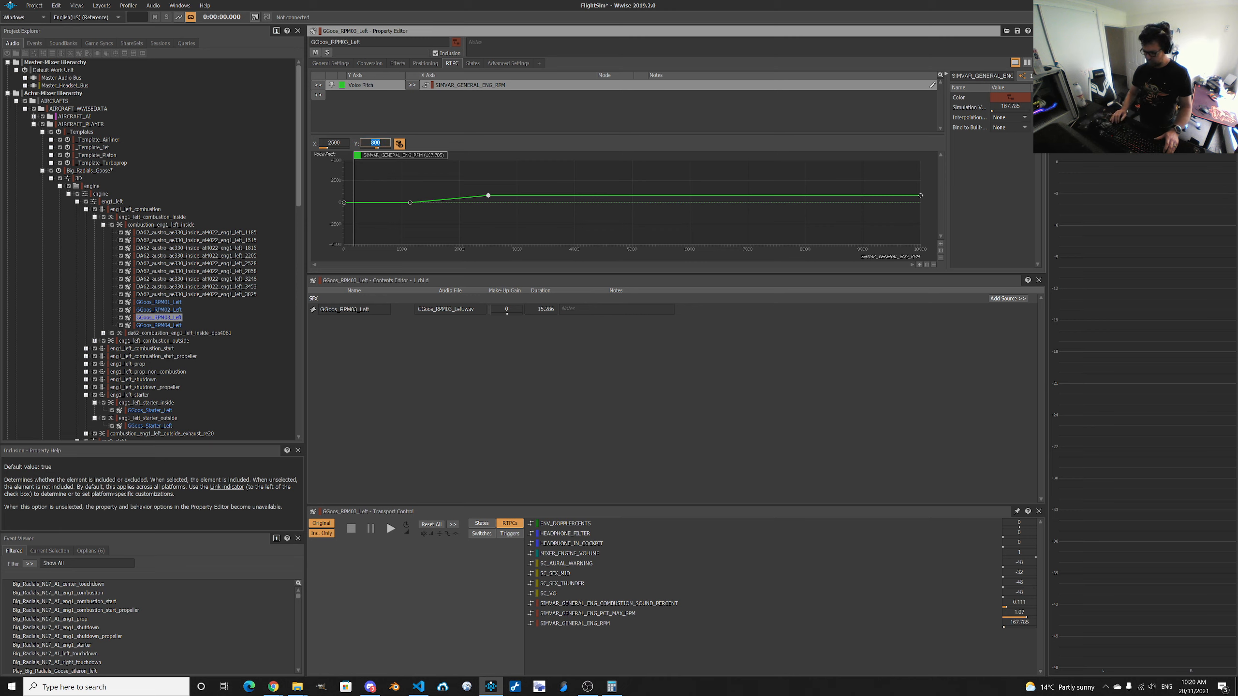
pyautogui.write('387')
pyautogui.press('Return')
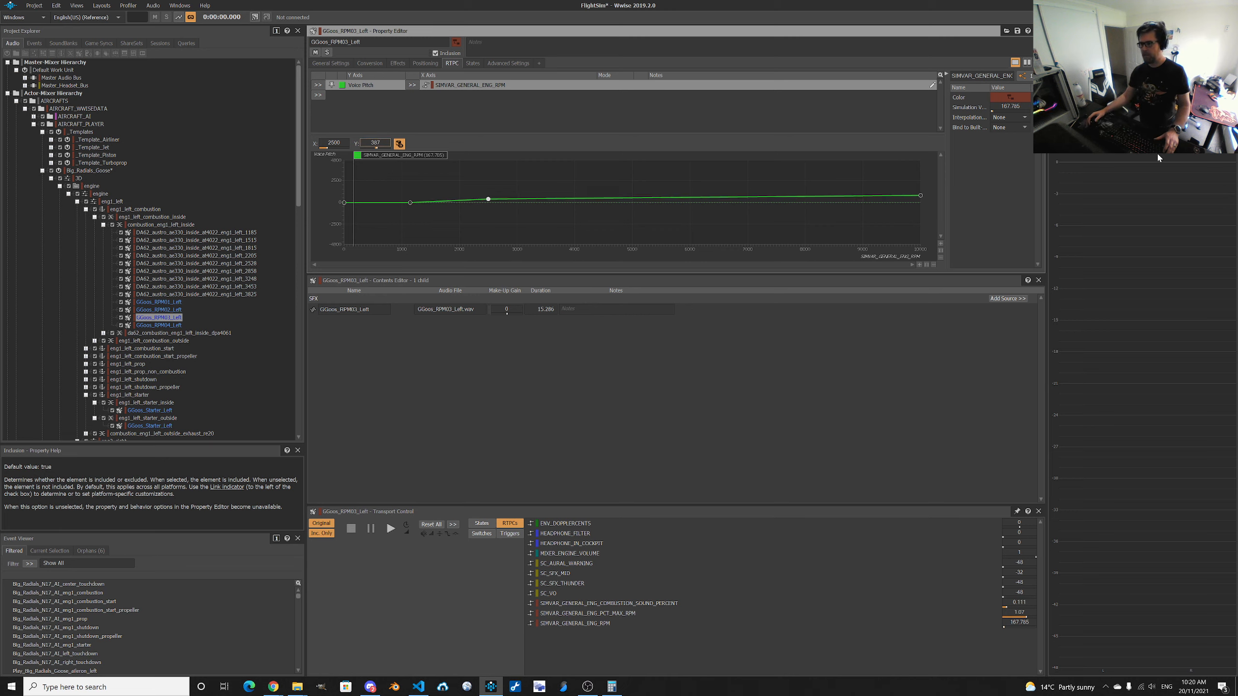
# Set the Y value of the last point on the GGoos_RPM03_Left pitch curve to 387.
pyautogui.click(920, 196)
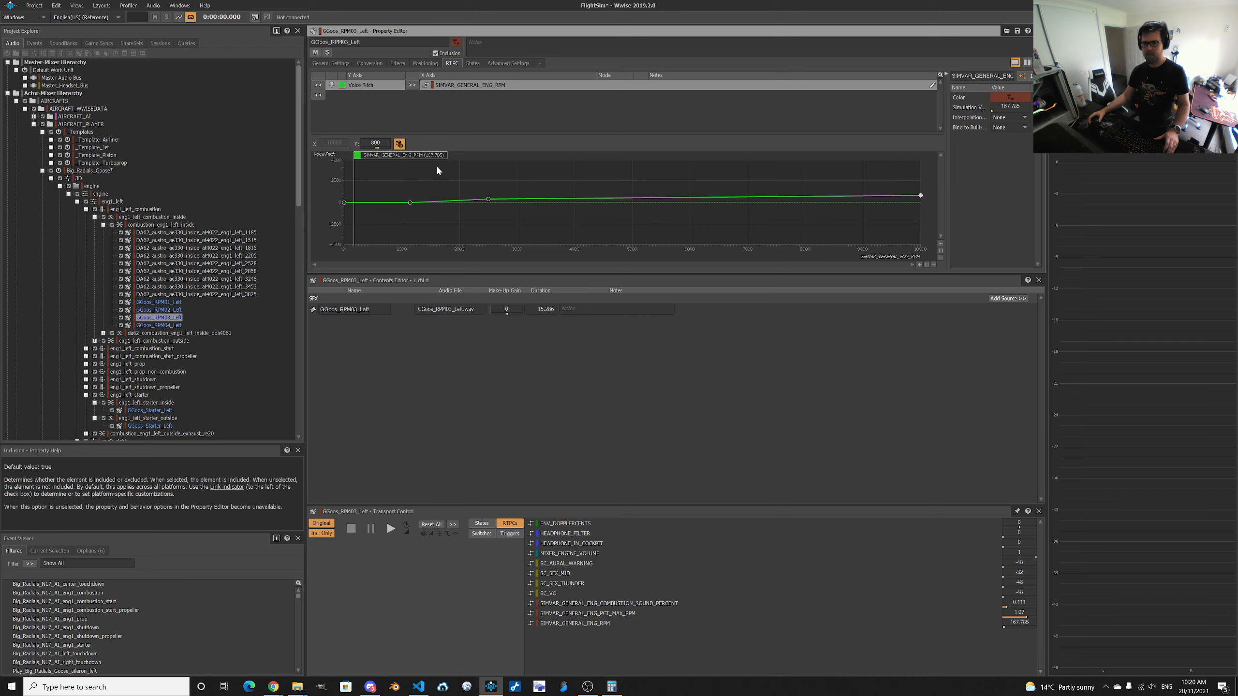
pyautogui.click(375, 143)
pyautogui.write('387')
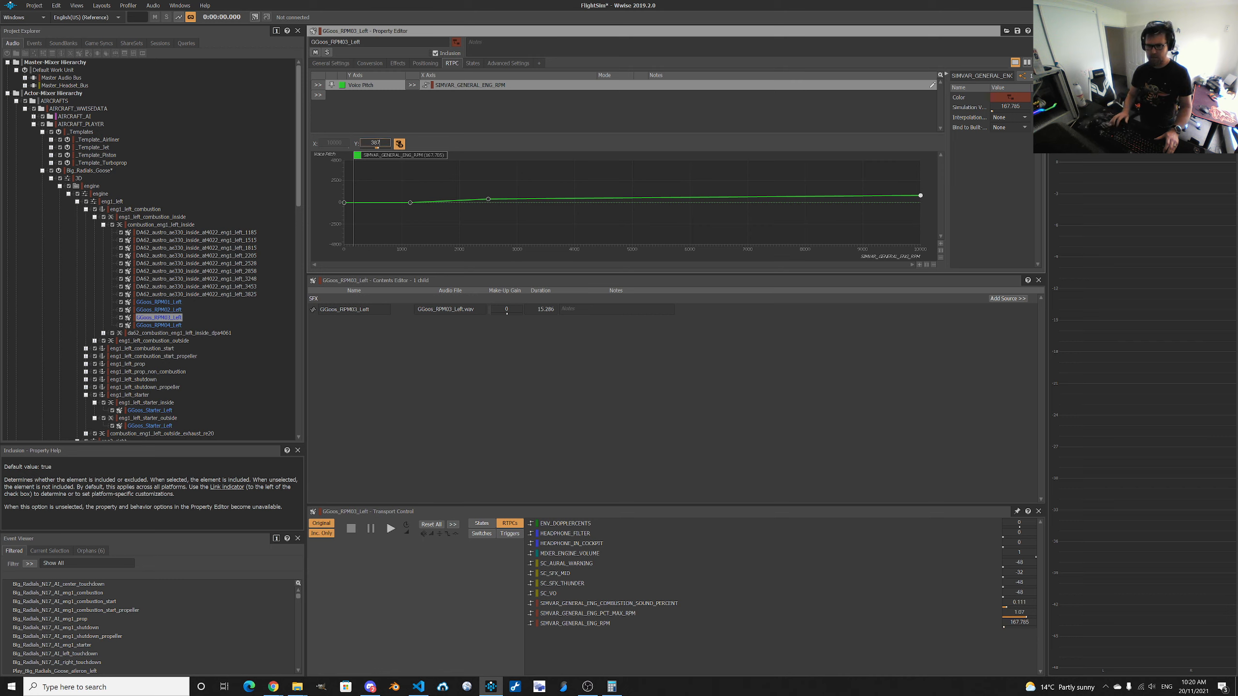
pyautogui.press('Return')
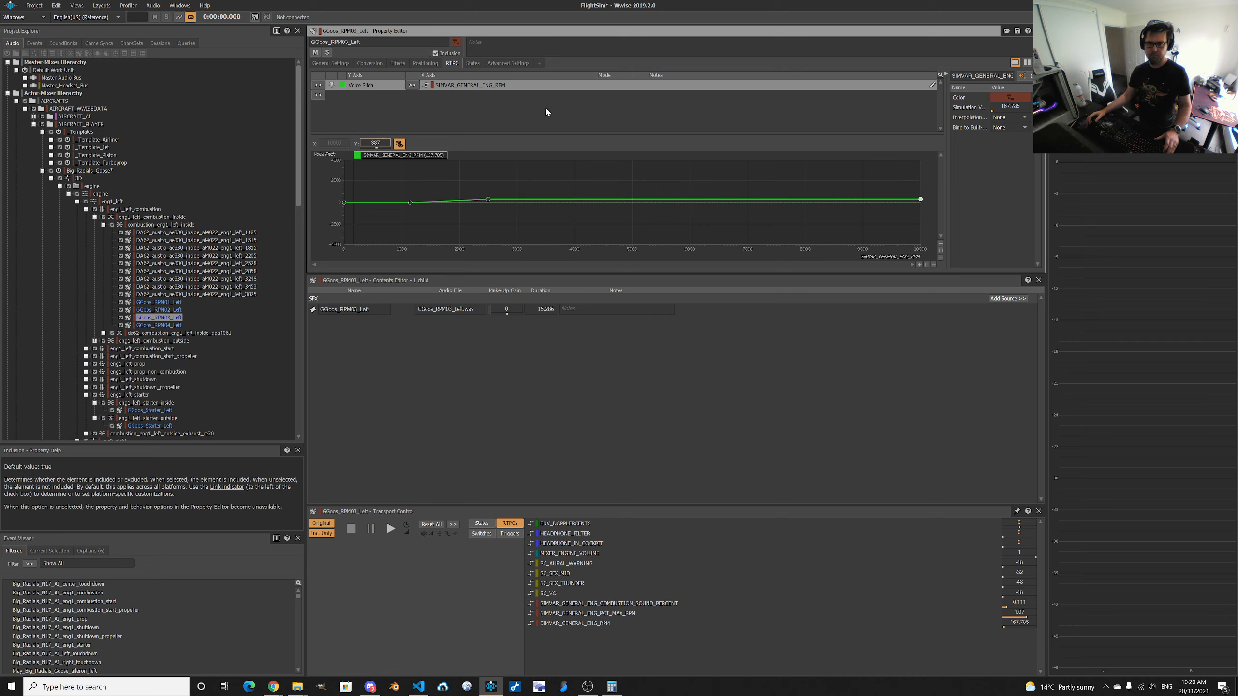
# Copy the Voice Pitch RTPC from GGoos_RPM03_Left and paste it onto GGoos_RPM04_Left.
pyautogui.rightClick(497, 86)
pyautogui.click(517, 102)
pyautogui.click(164, 325)
pyautogui.rightClick(377, 96)
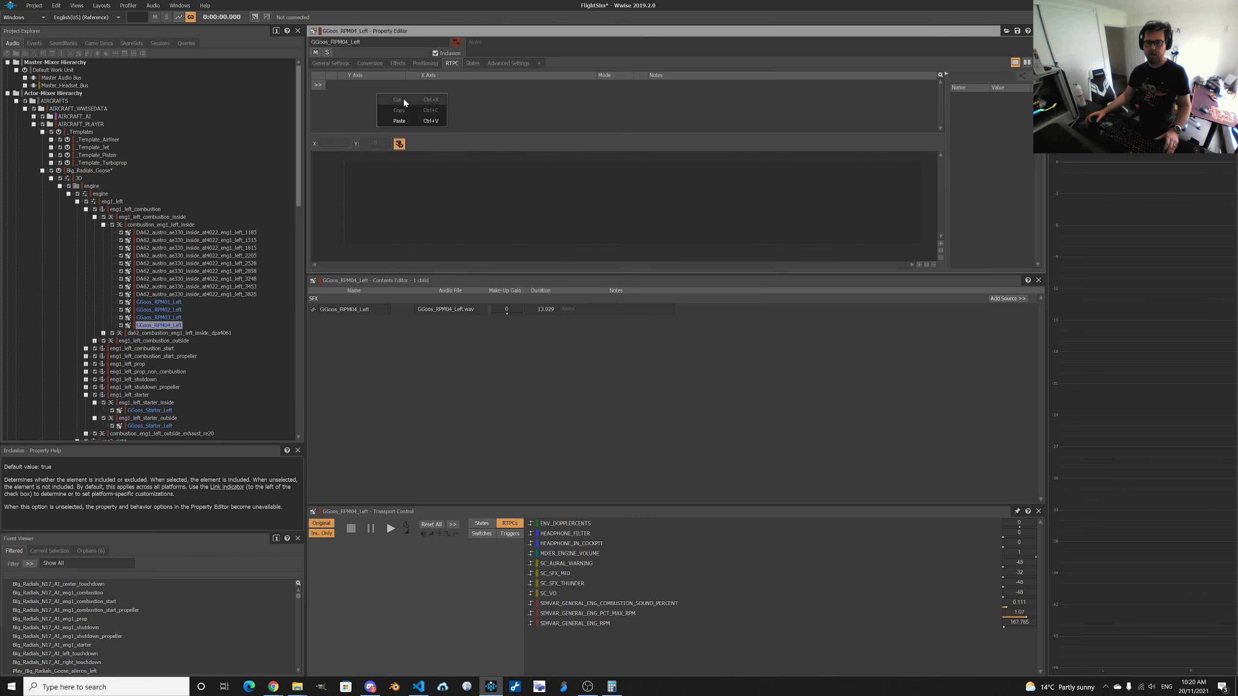
pyautogui.click(409, 121)
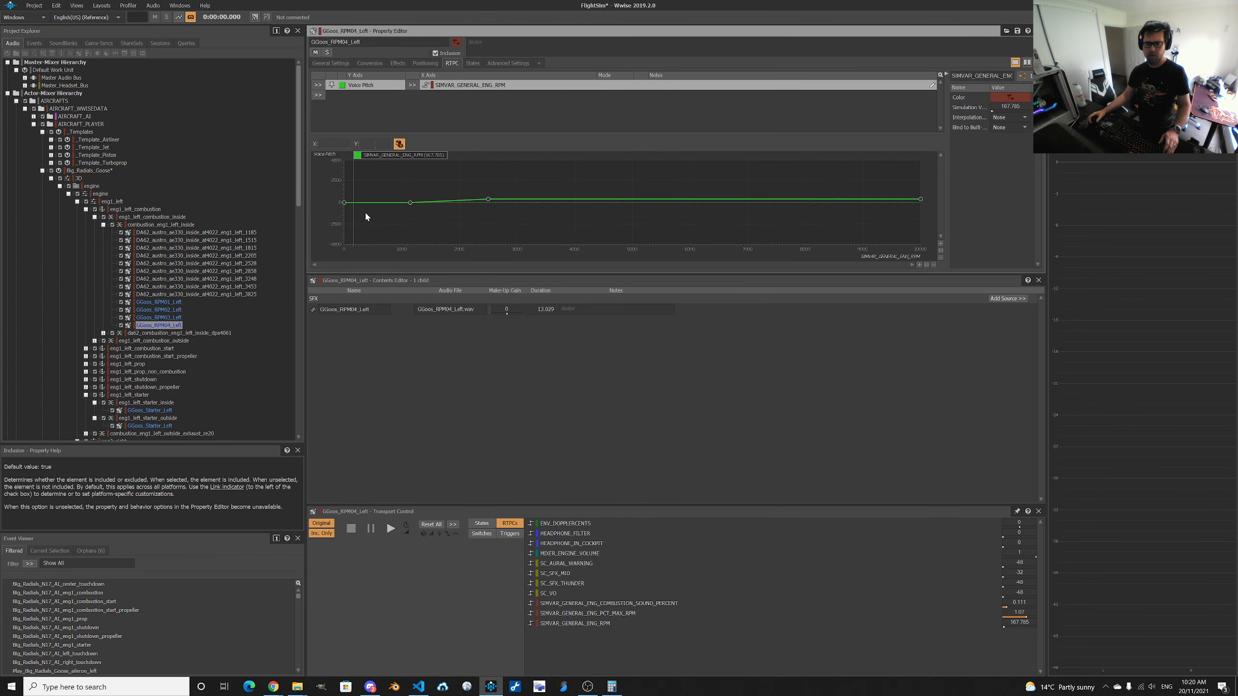
# Look up the first RPM fraction for GGoos_RPM04_Left in SOUND.CFG in VS Code and compute 2500 × 0.681 in Calculator.
pyautogui.hotkey('alt', 'Tab')
pyautogui.click(547, 267)
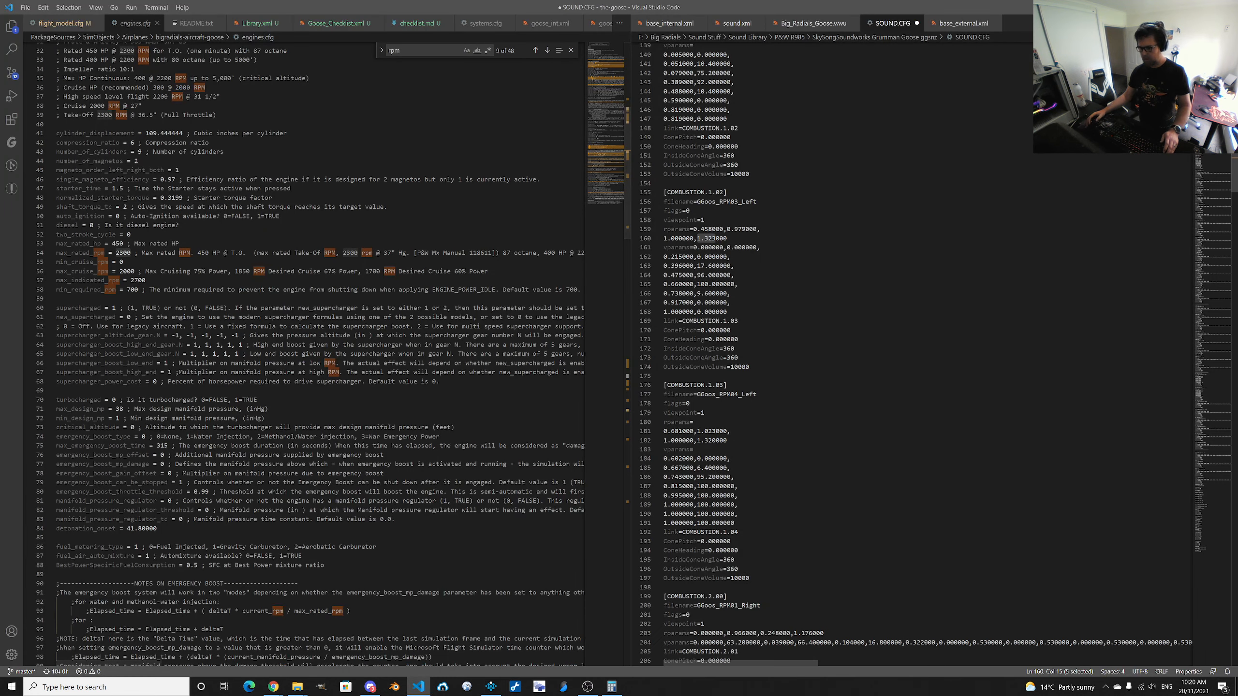
pyautogui.doubleClick(687, 431)
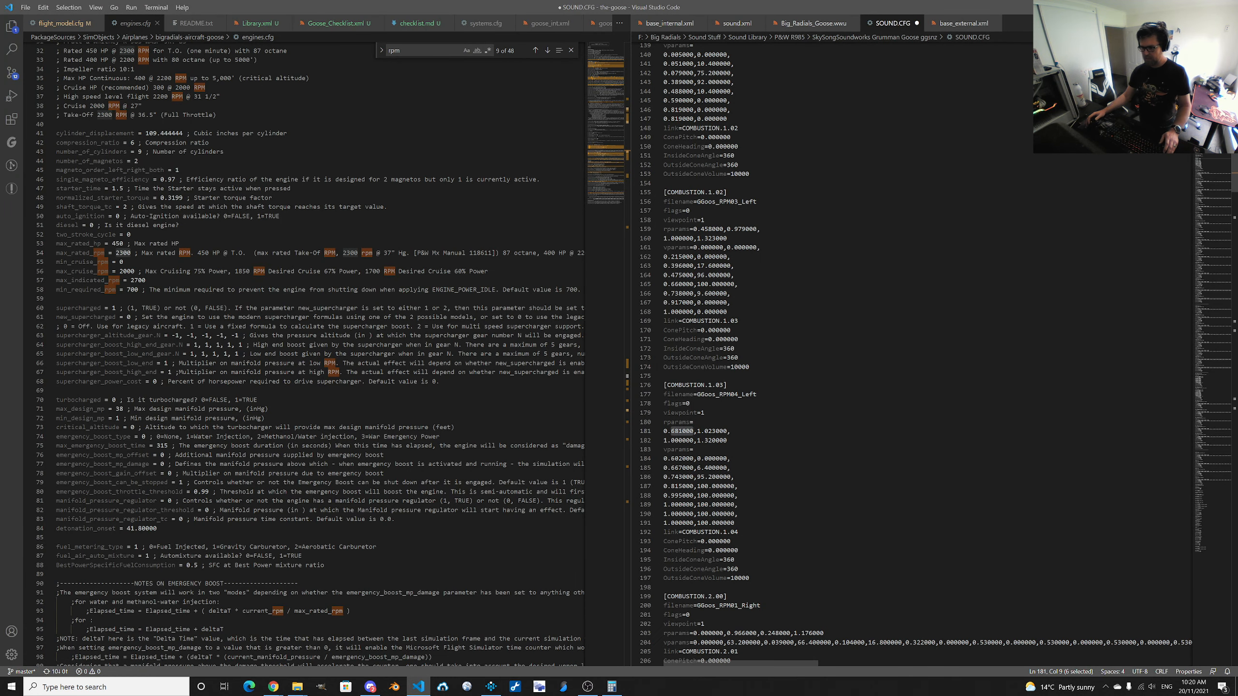
pyautogui.hotkey('alt', 'Tab')
pyautogui.hotkey('alt', 'Tab')
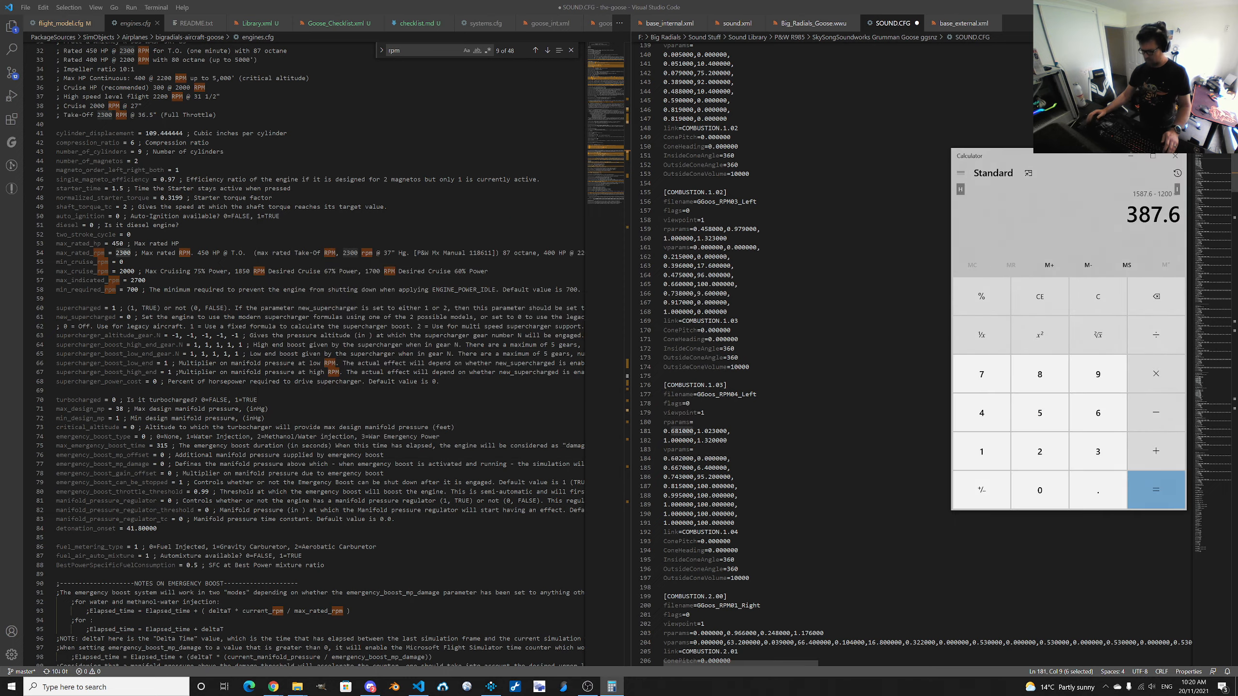
pyautogui.write('2500*0.68')
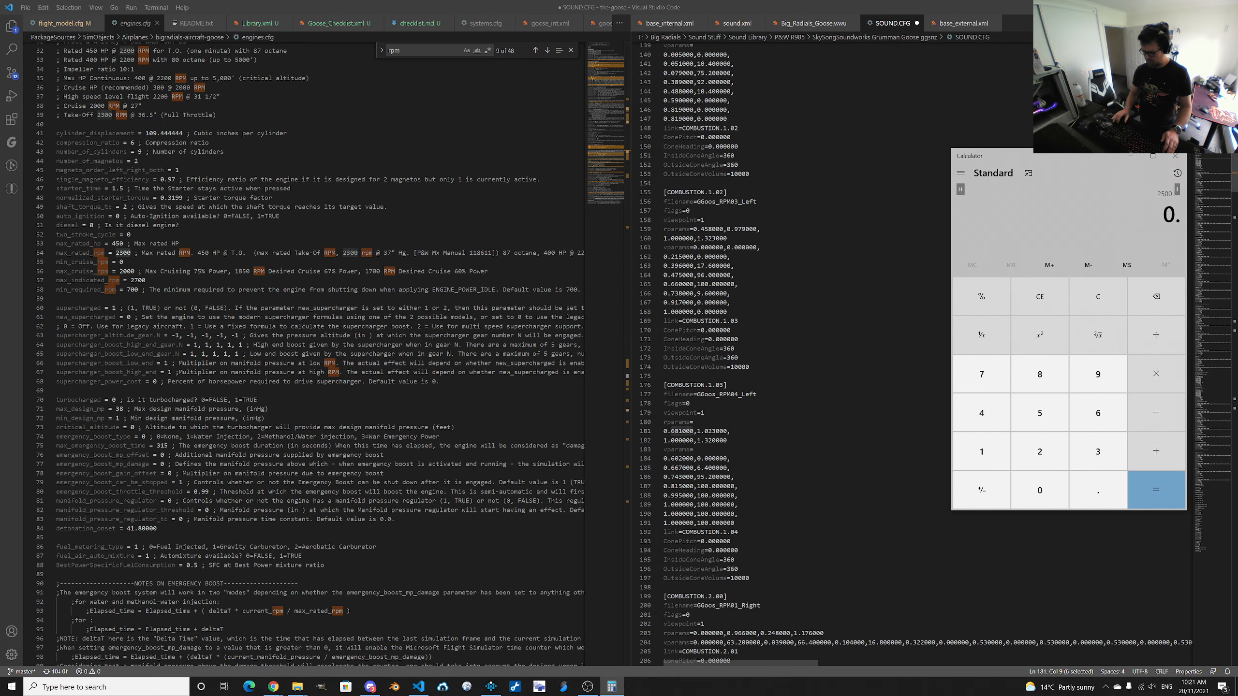
pyautogui.write('1')
pyautogui.press('Return')
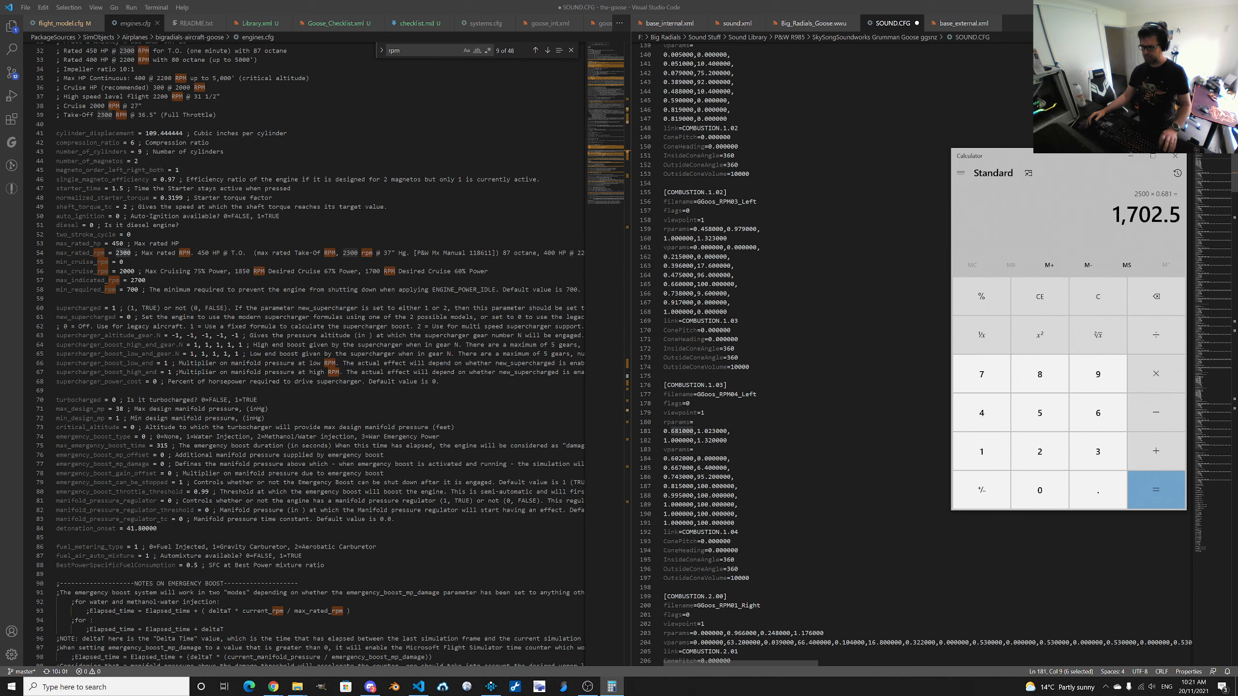
# Return to Wwise and set the second GGoos_RPM04_Left pitch curve point's X value to 1702.5.
pyautogui.hotkey('alt', 'Tab')
pyautogui.hotkey('alt', 'Tab')
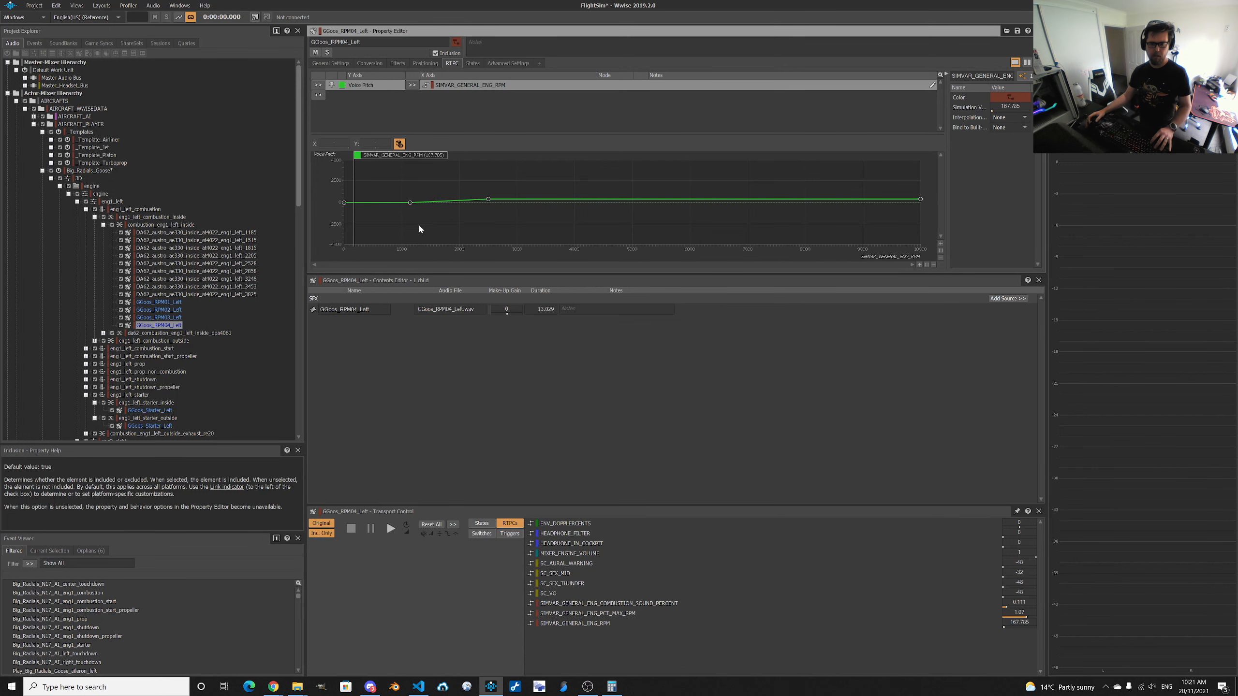
pyautogui.click(410, 203)
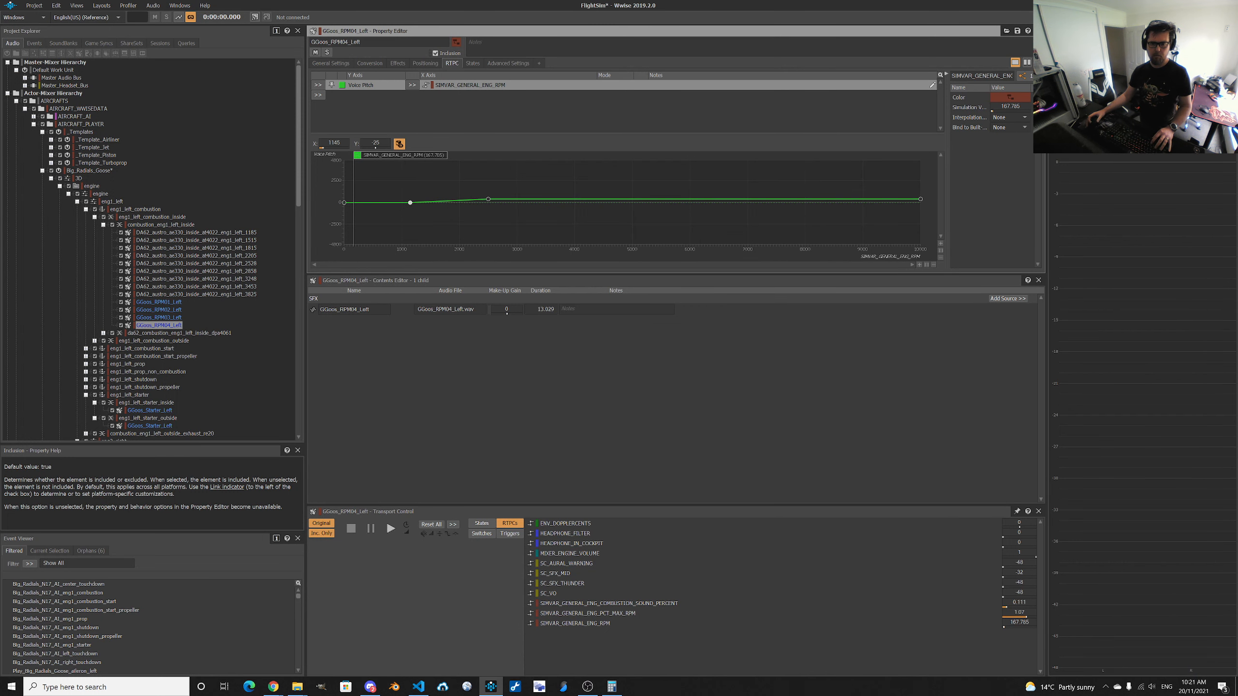
pyautogui.doubleClick(342, 144)
pyautogui.hotkey('ctrl', 'v')
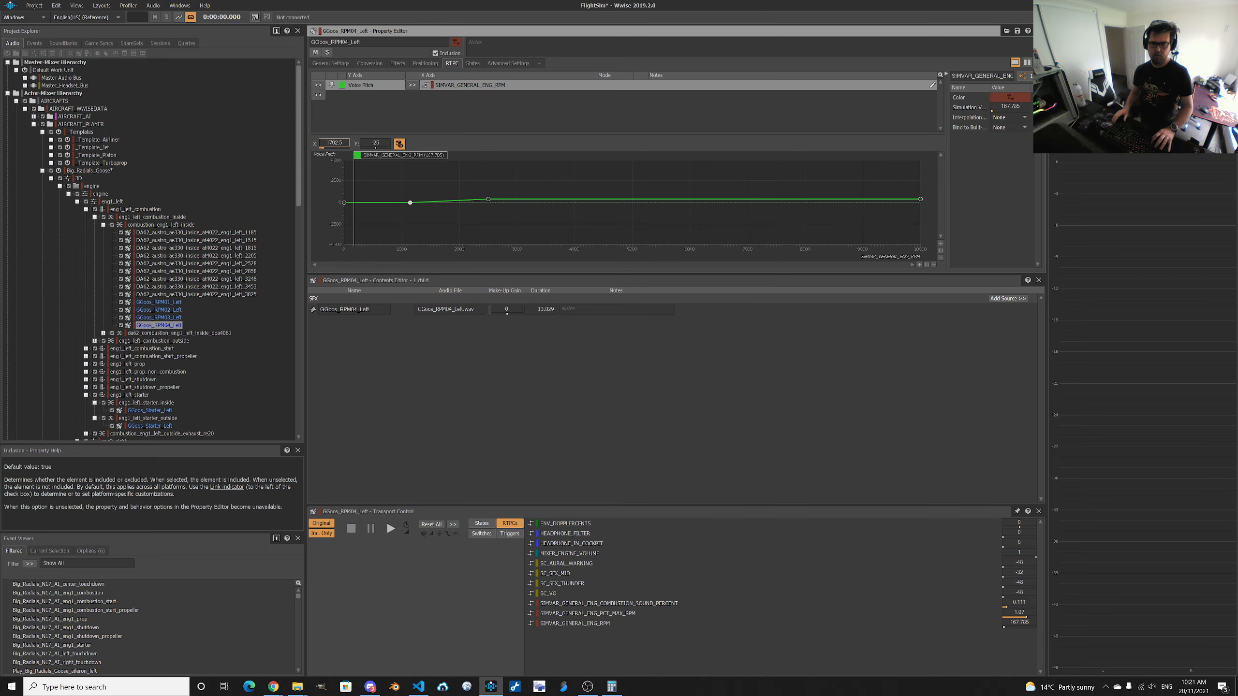
pyautogui.press('Return')
# Review the left engine combustion pitch factors in SOUND.CFG in VS Code and compute 1200 × 0.979 minus 1200 in Calculator.
pyautogui.hotkey('alt', 'Tab')
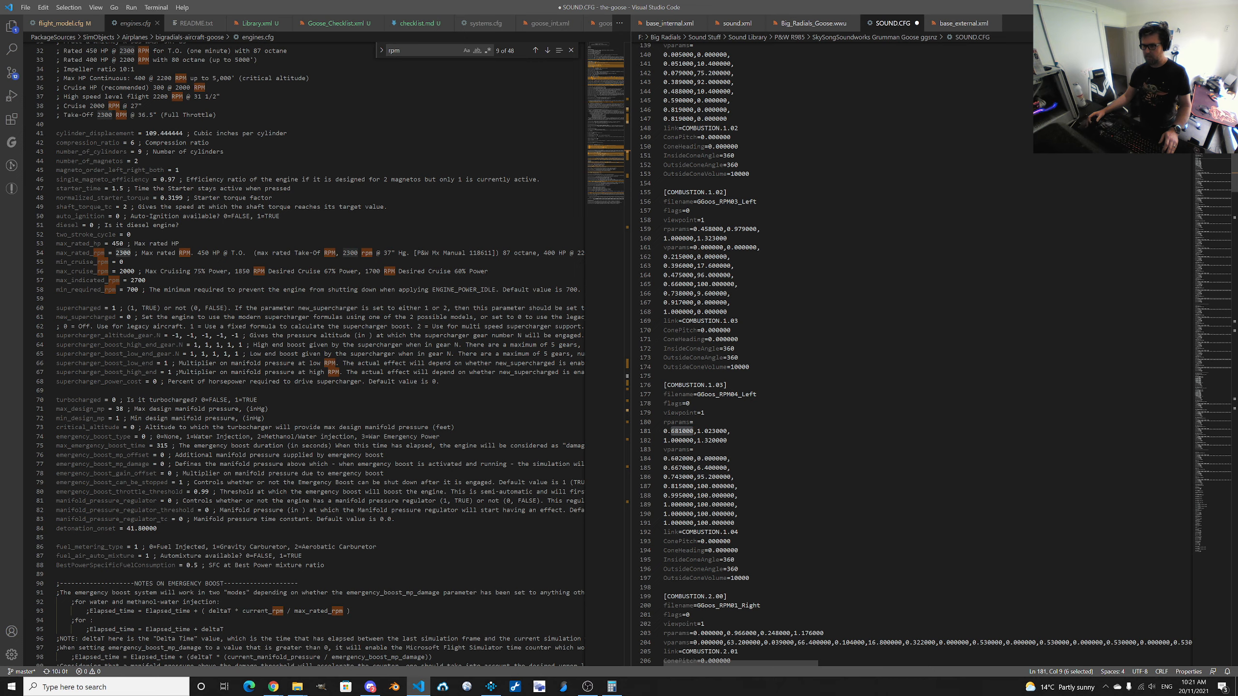
pyautogui.scroll(5, 912, 356)
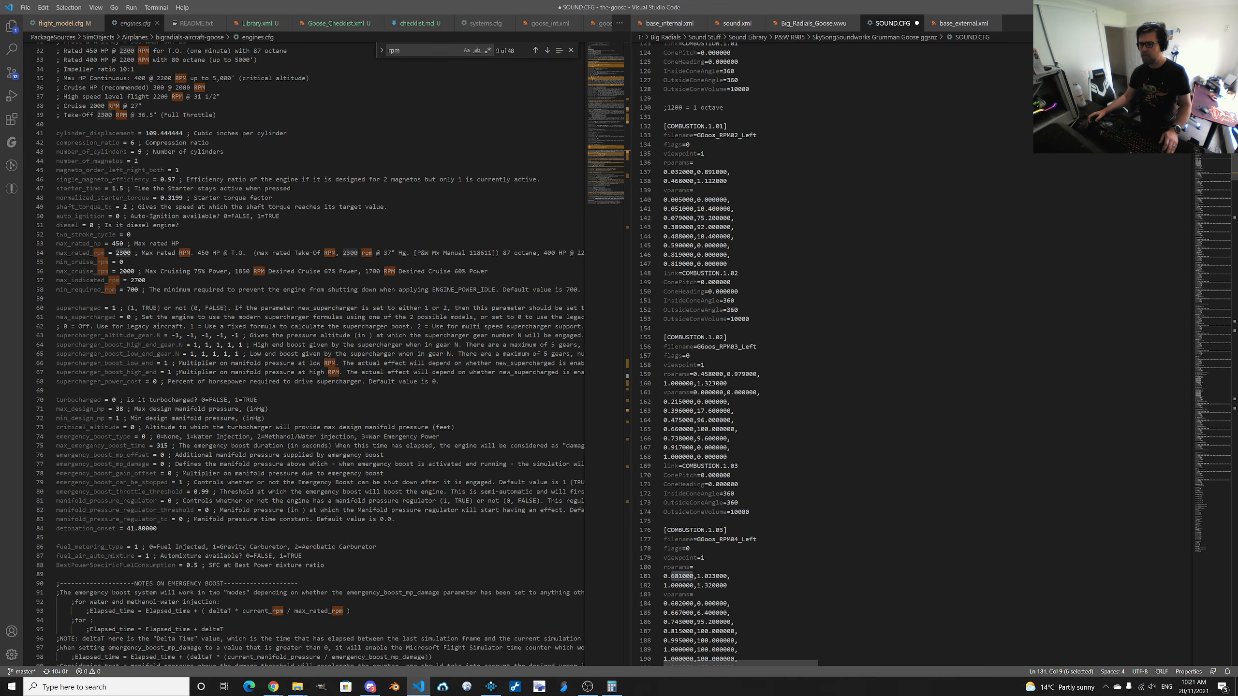
pyautogui.scroll(4, 912, 356)
pyautogui.scroll(3, 911, 356)
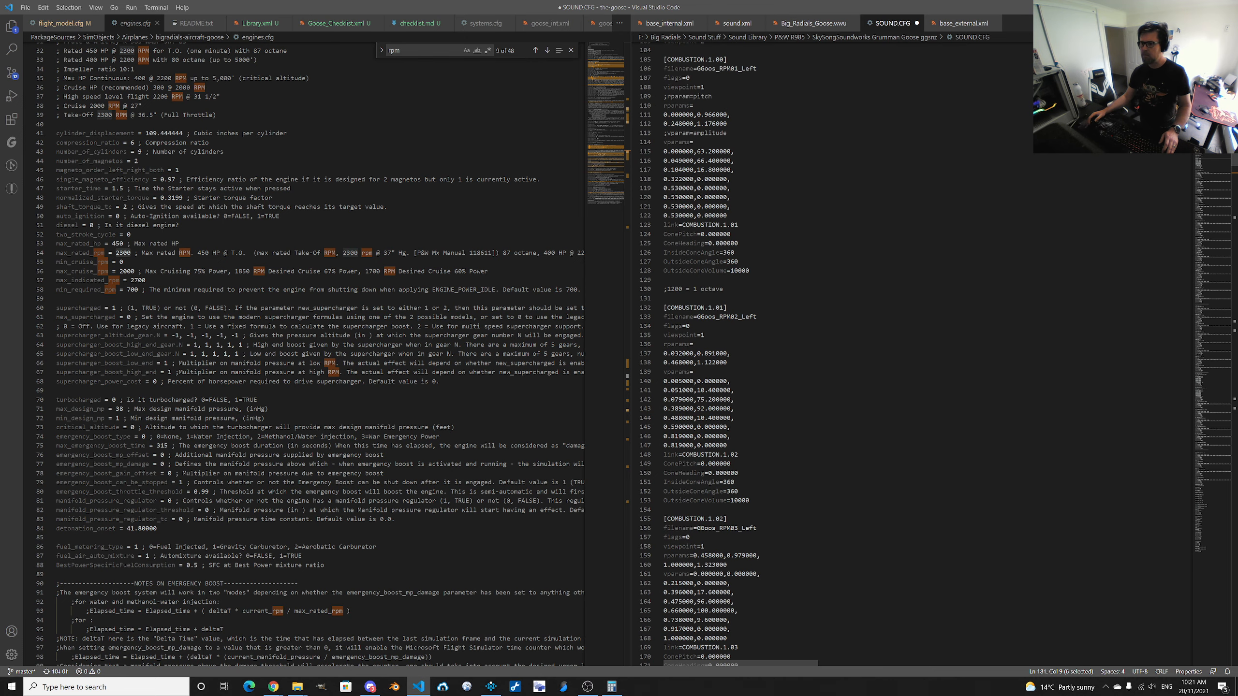
pyautogui.scroll(-9, 912, 356)
pyautogui.scroll(-3, 911, 356)
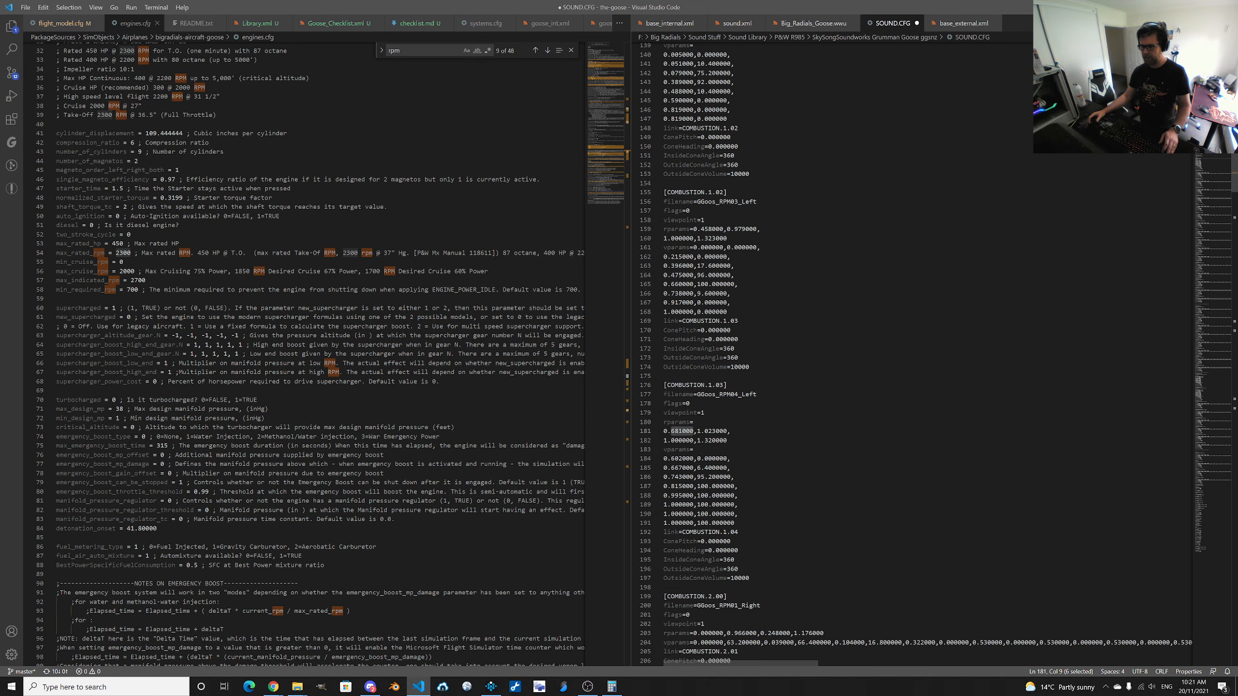
pyautogui.hotkey('alt', 'Tab')
pyautogui.click(649, 281)
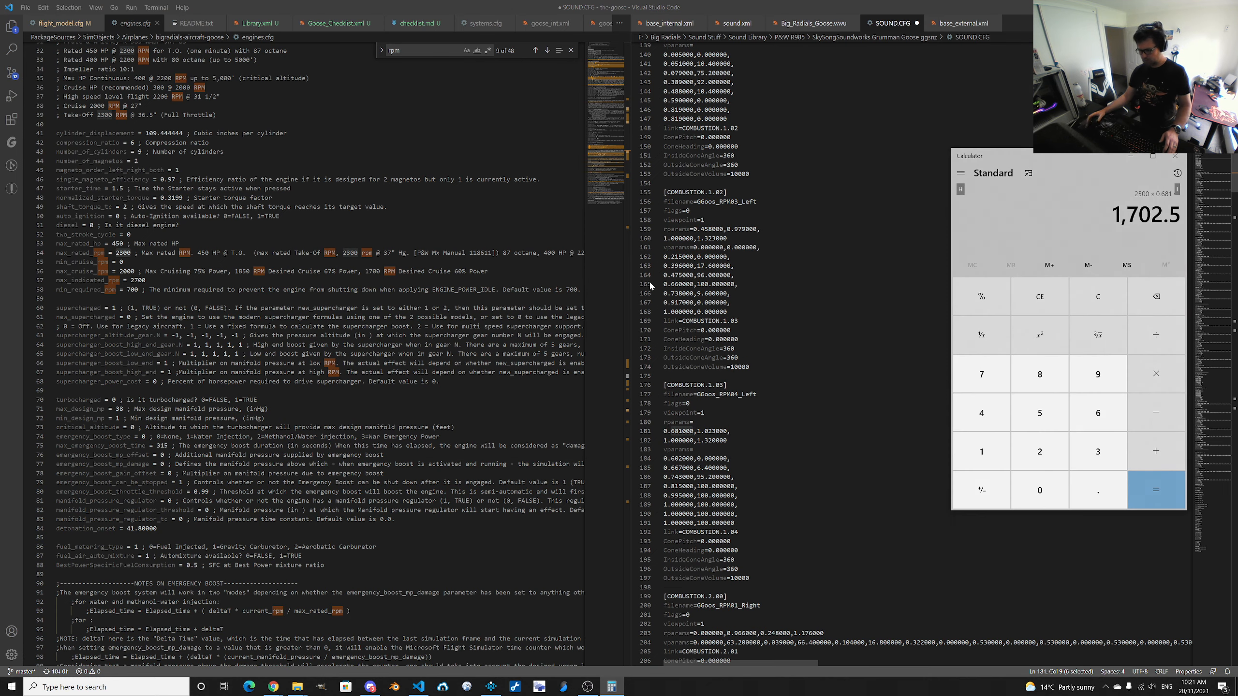
pyautogui.write('1200*0.979')
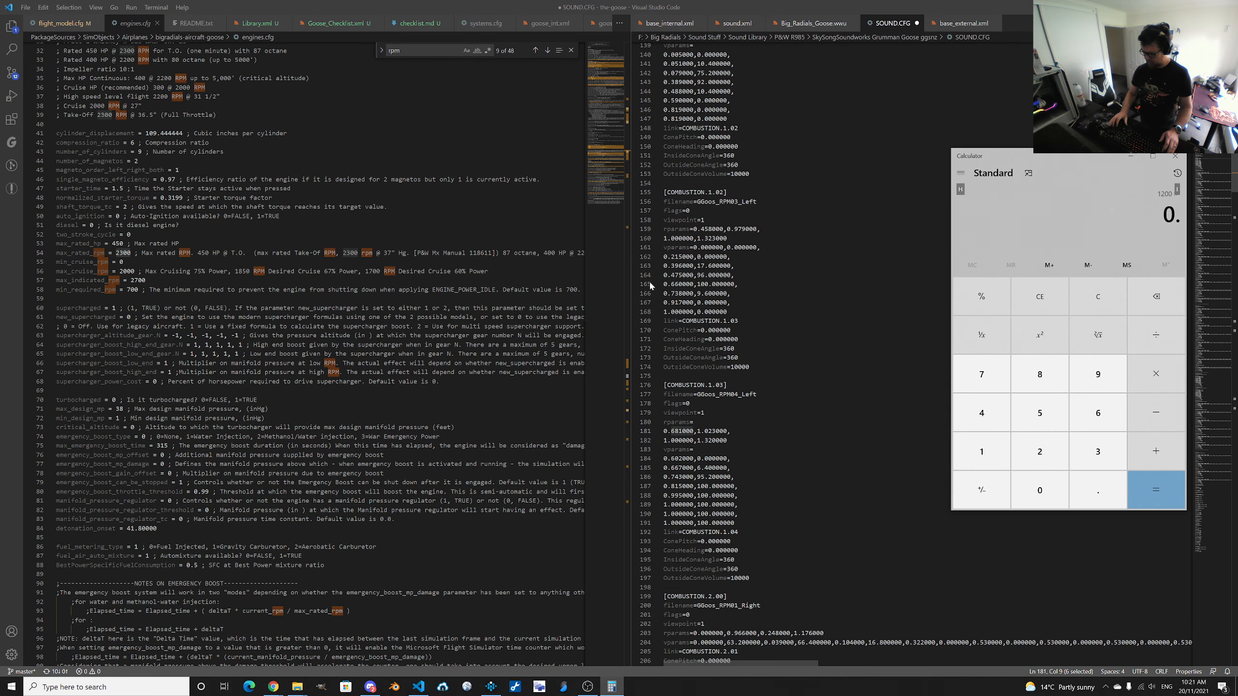
pyautogui.press('Return')
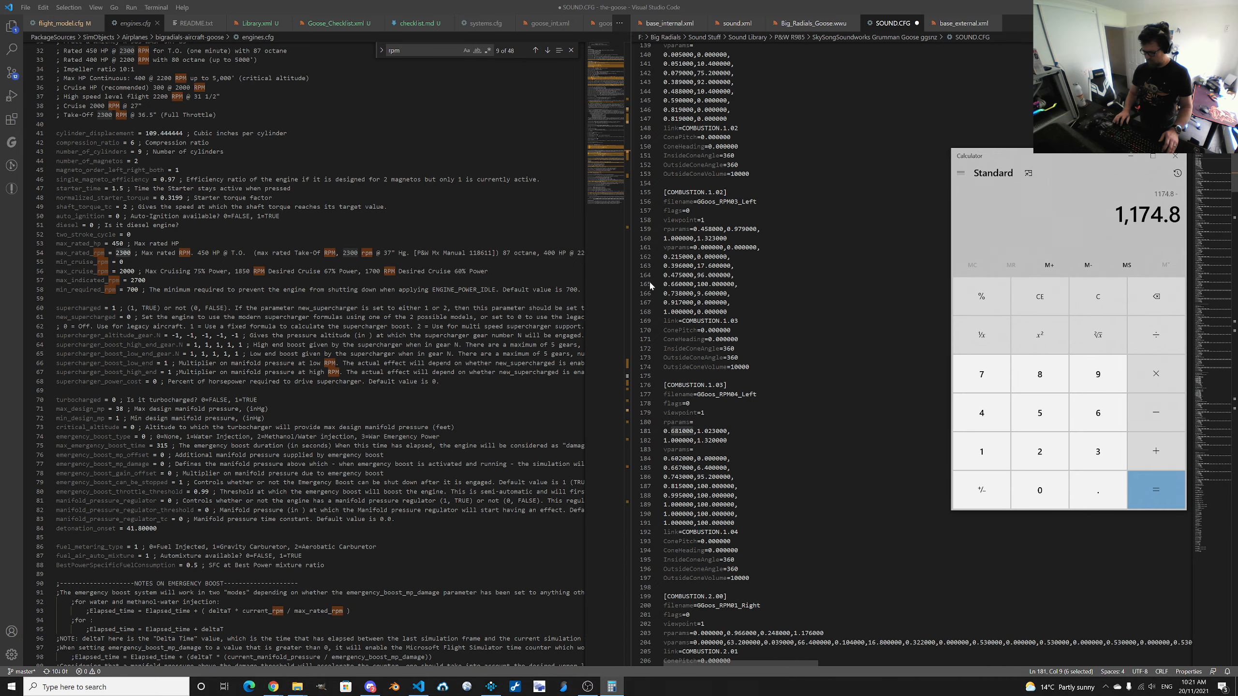
pyautogui.write('-1200')
pyautogui.press('Return')
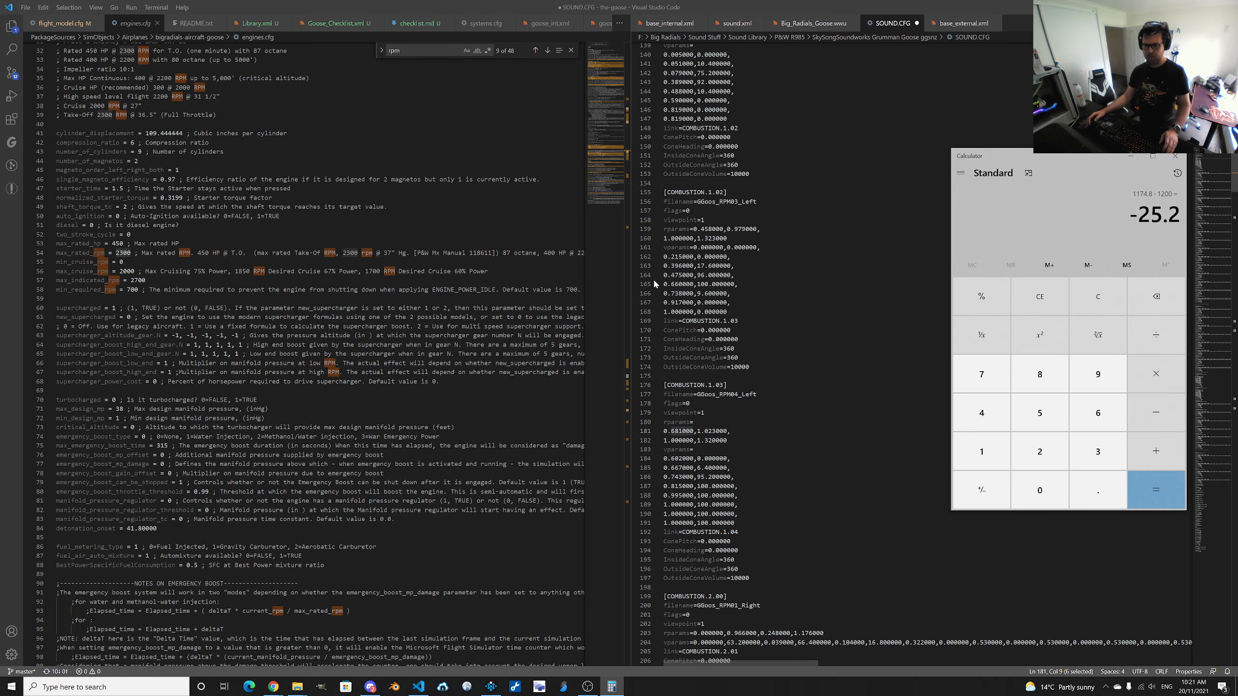
# Return to Wwise and check the Y values of the first and second points on the GGoos_RPM04_Left pitch curve.
pyautogui.hotkey('alt', 'Tab')
pyautogui.click(598, 285)
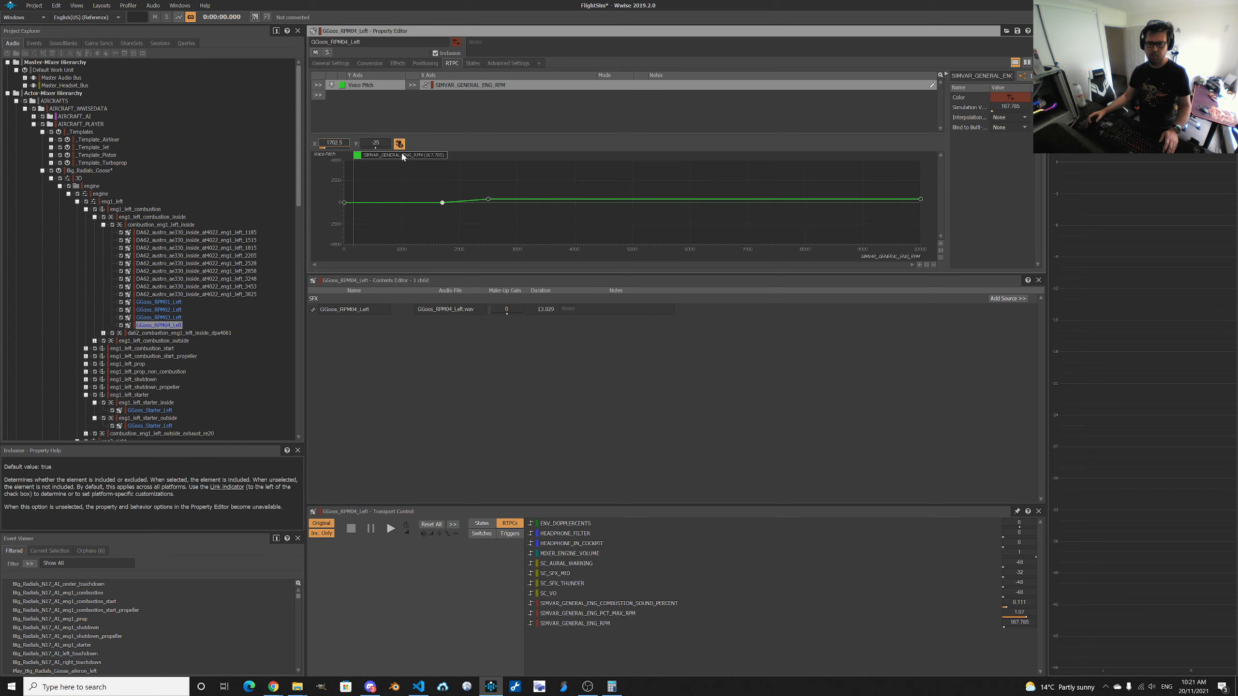
pyautogui.click(345, 202)
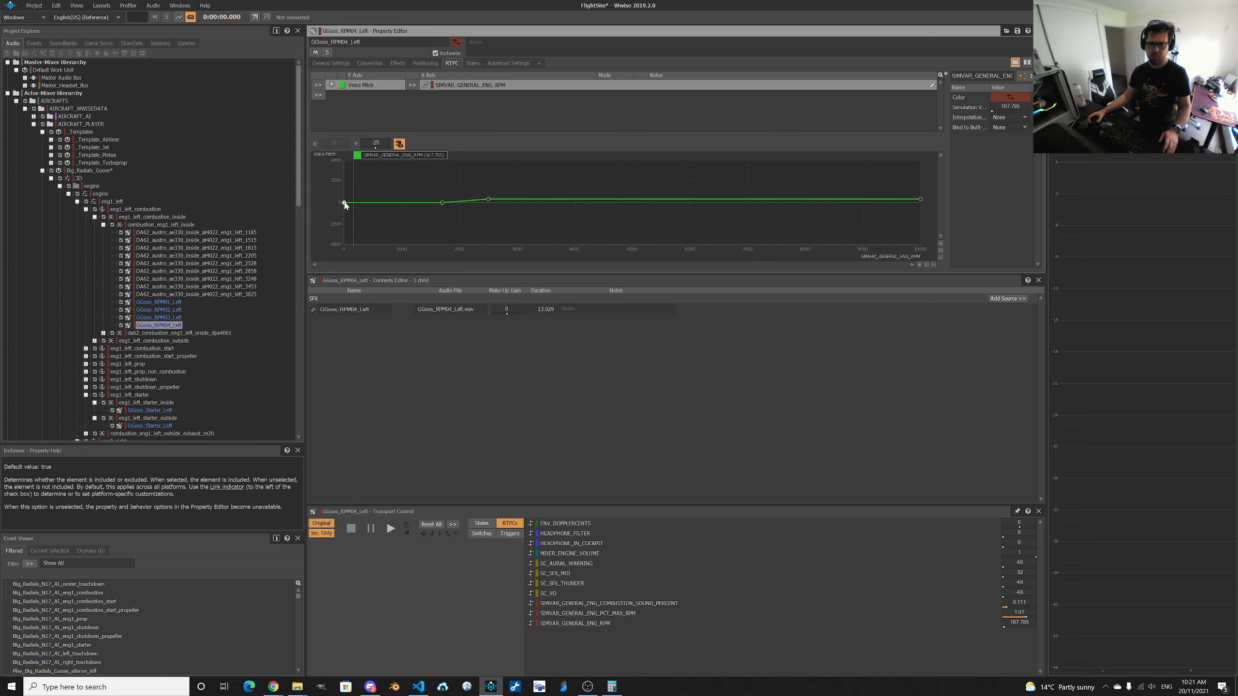
pyautogui.click(442, 203)
# Look up the second pitch factor for GGoos_RPM04_Left in SOUND.CFG in VS Code and compute 1200 × 1.32 minus 1200 in Calculator.
pyautogui.hotkey('alt', 'Tab')
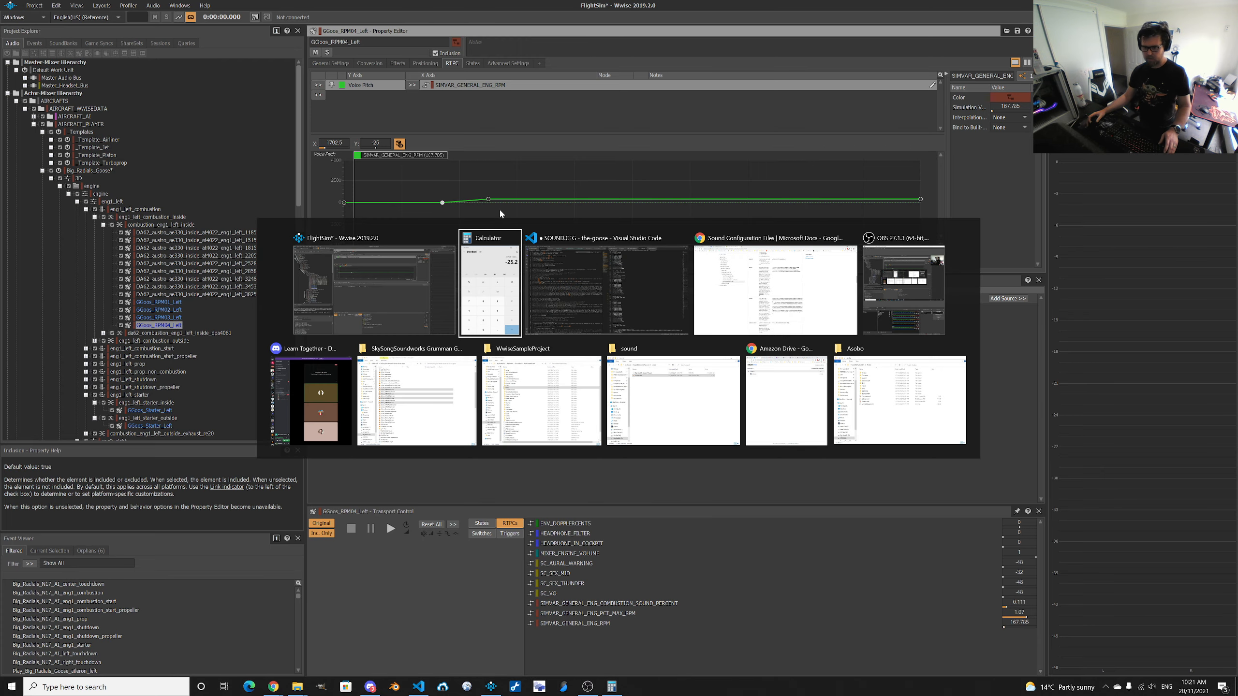
pyautogui.click(600, 267)
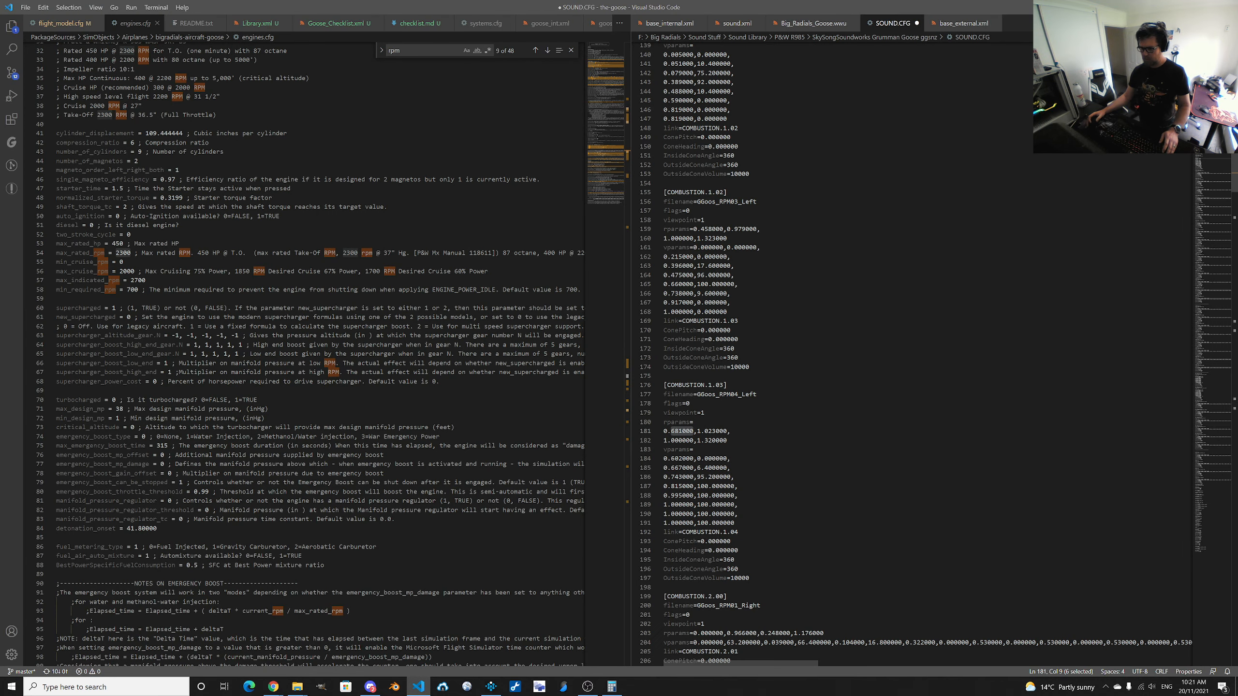
pyautogui.moveTo(697, 440); pyautogui.dragTo(720, 441)
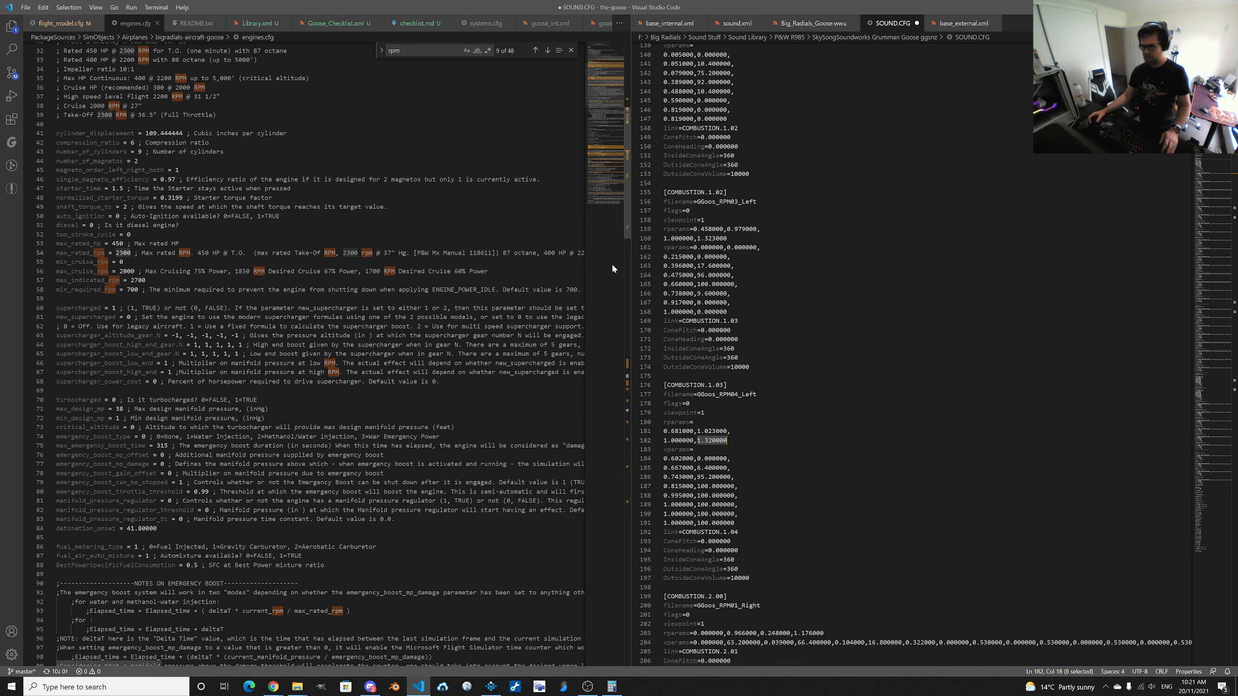
pyautogui.hotkey('alt', 'Tab')
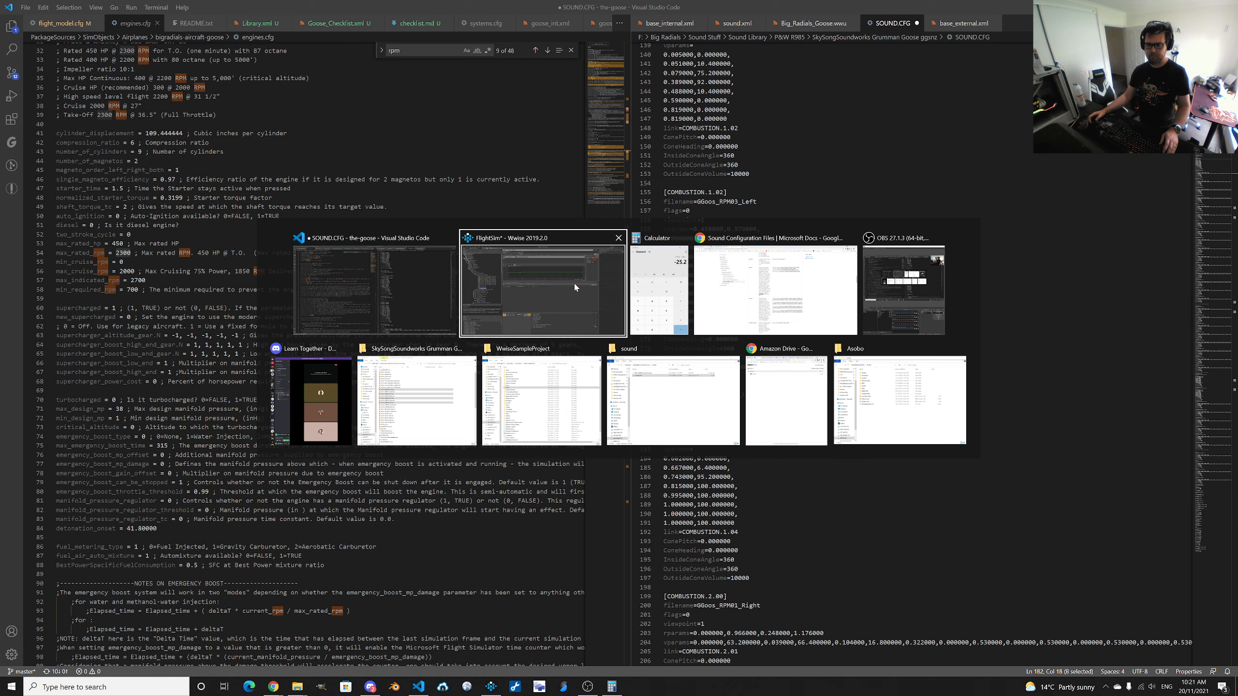
pyautogui.click(652, 291)
pyautogui.write('12')
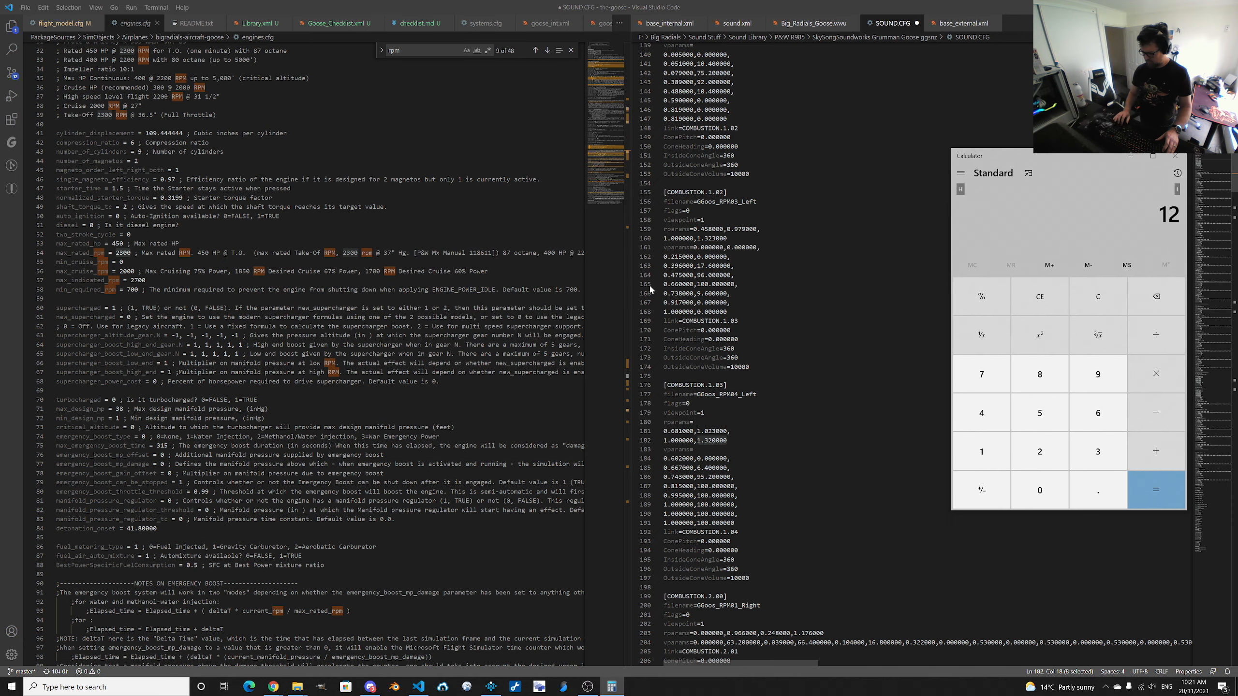
pyautogui.write('00*1.3')
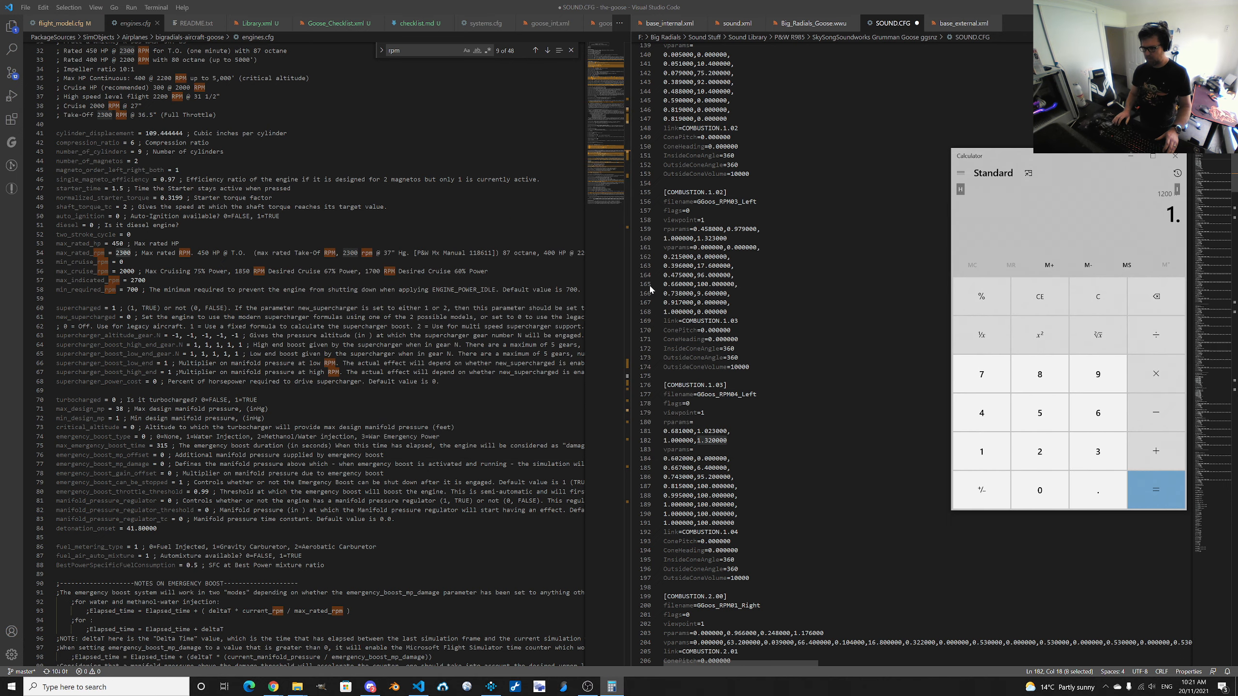
pyautogui.write('2')
pyautogui.press('Return')
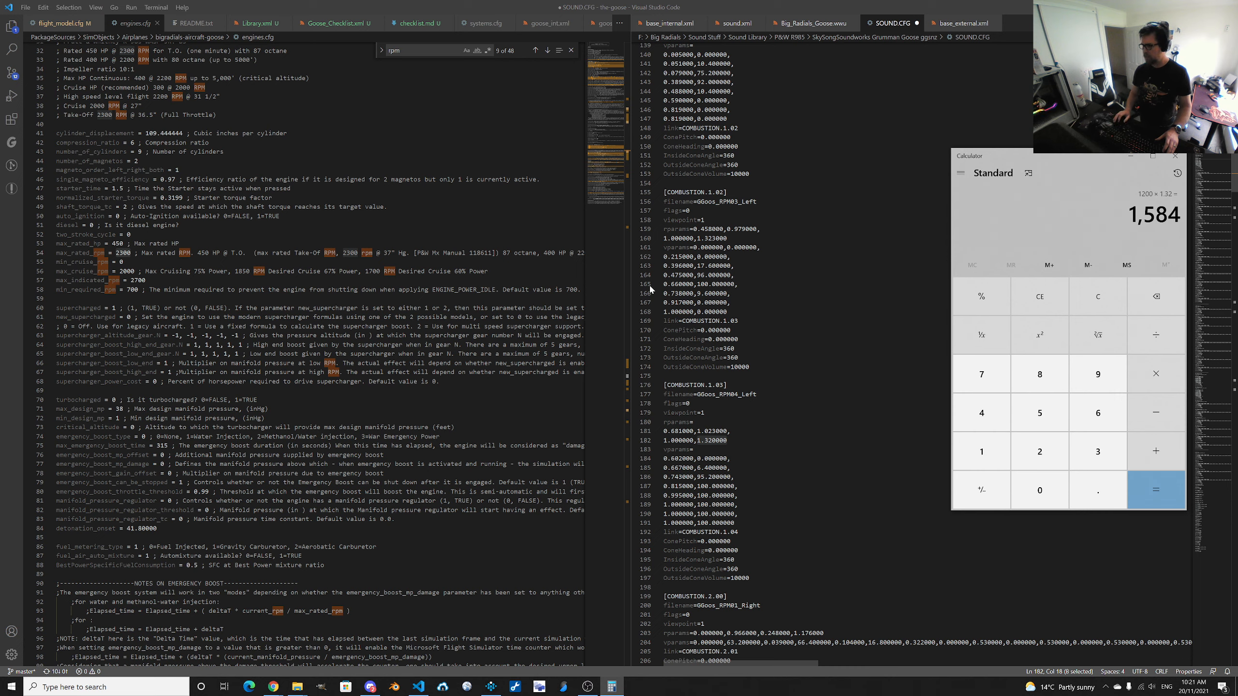
pyautogui.write('-1200')
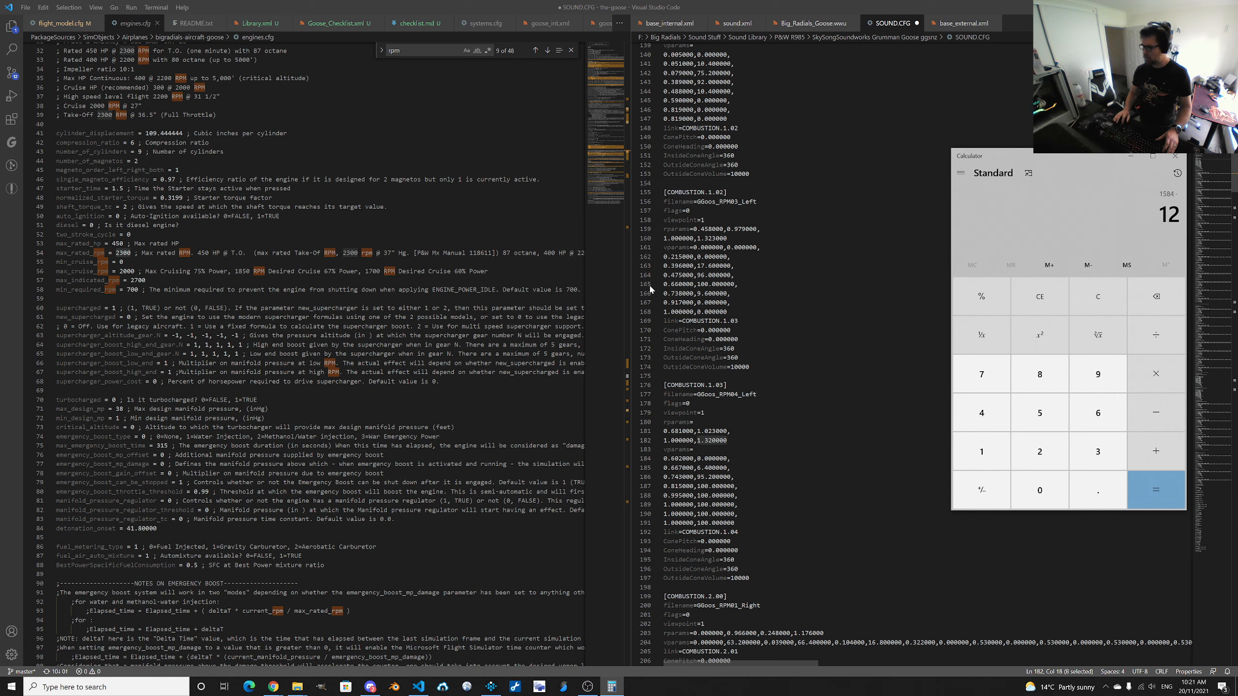
pyautogui.press('Return')
# Return to Wwise and set the third GGoos_RPM04_Left pitch curve point's Y value to 384.
pyautogui.hotkey('alt', 'Tab')
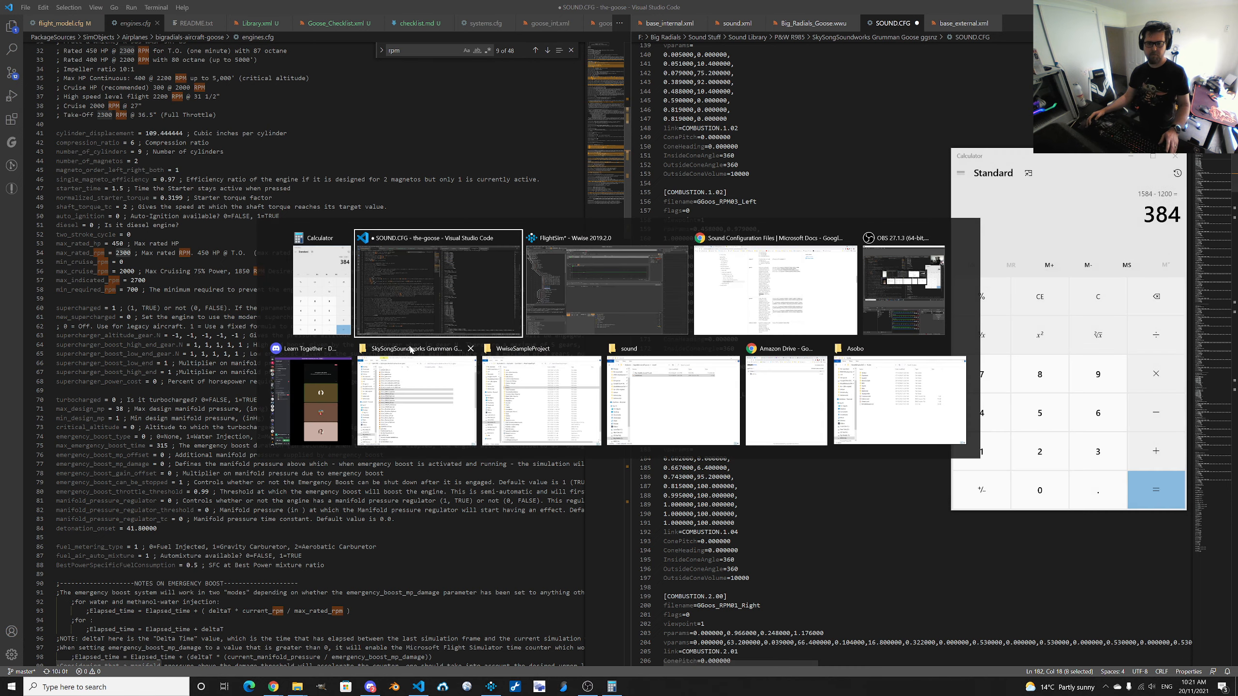
pyautogui.click(574, 259)
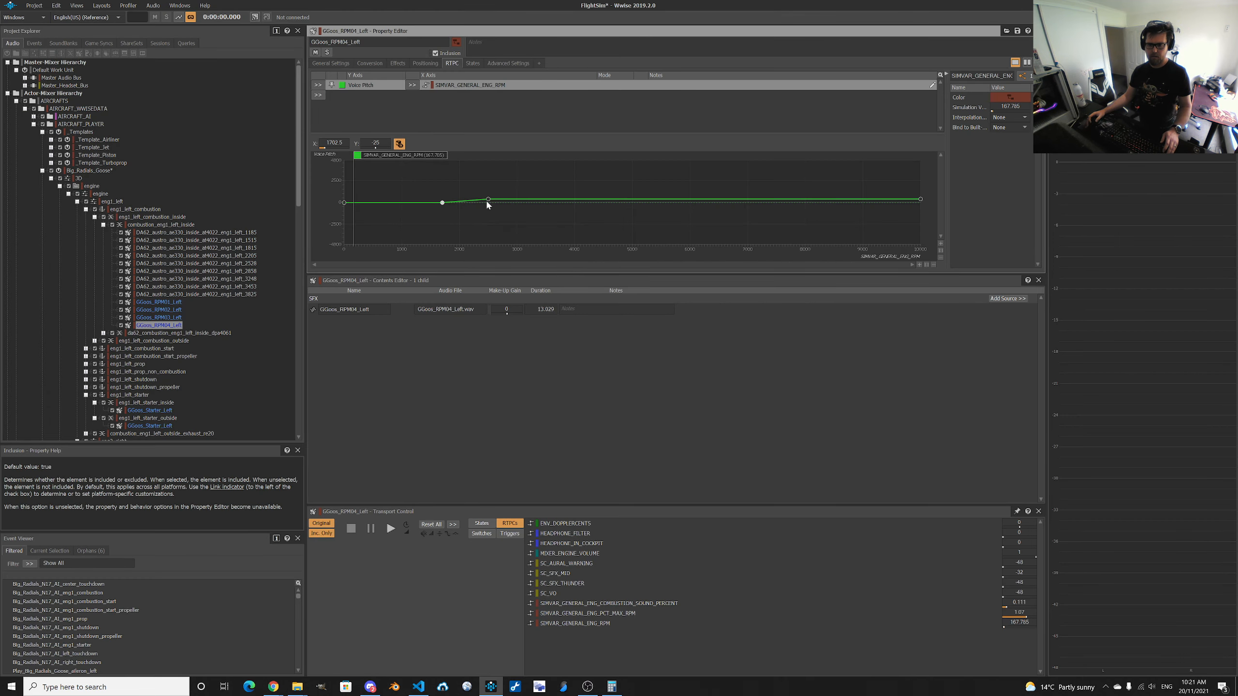
pyautogui.doubleClick(376, 143)
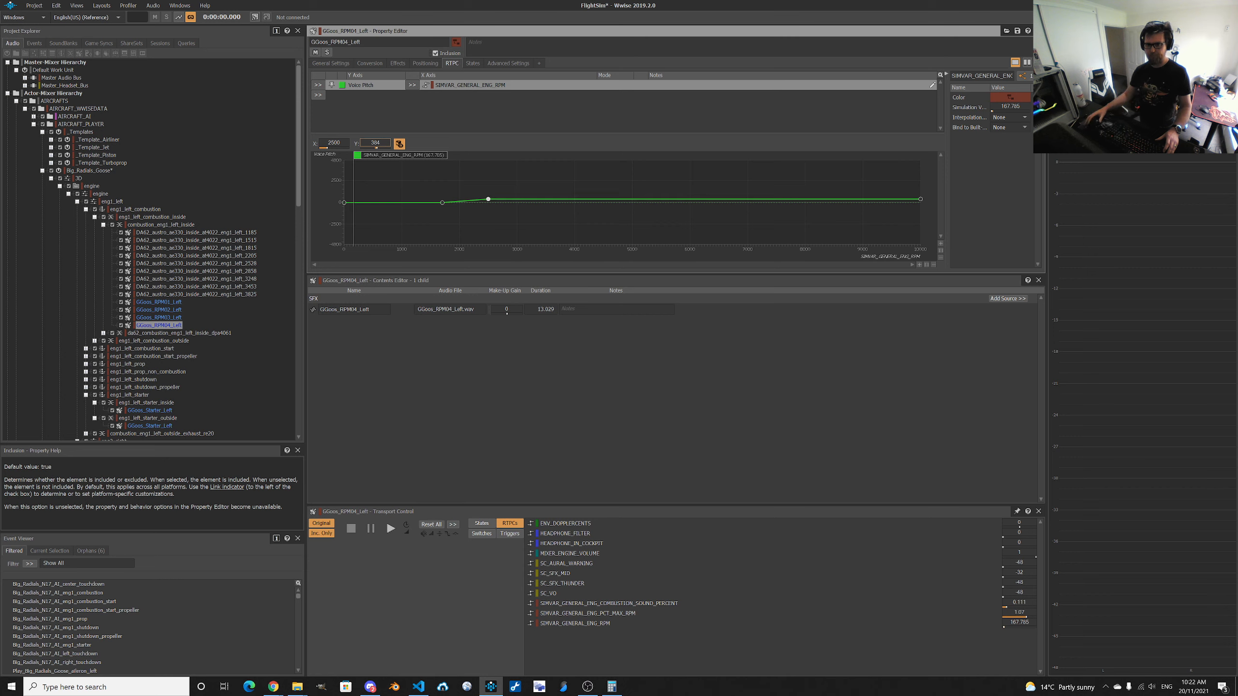
# Set the last GGoos_RPM04_Left pitch curve point's Y value to 384 and check the pitch curves of GGoos_RPM01_Left to GGoos_RPM03_Left.
pyautogui.click(921, 200)
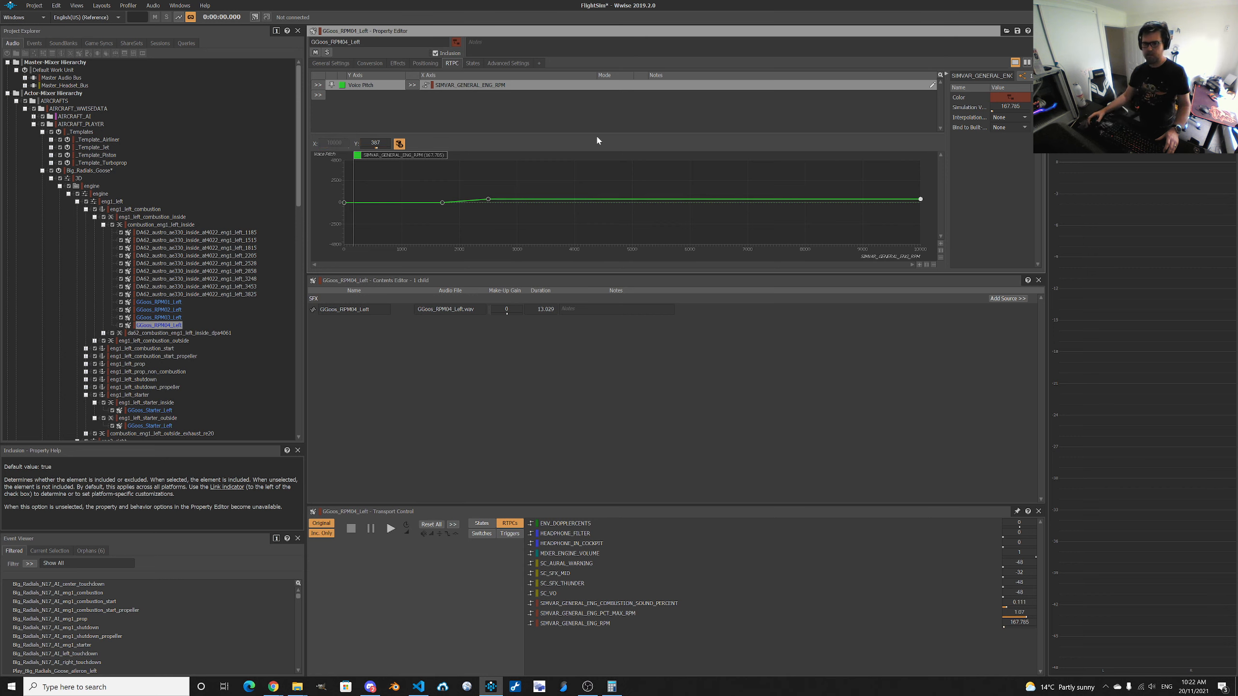
pyautogui.doubleClick(375, 143)
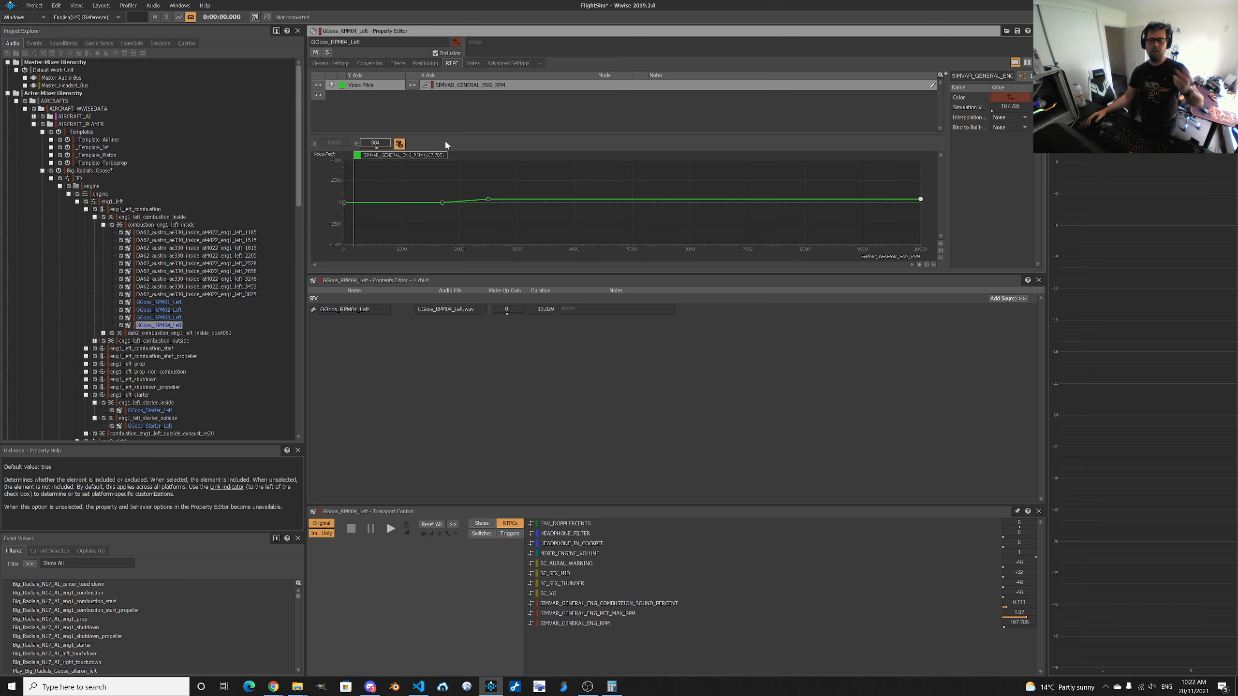
pyautogui.click(174, 317)
pyautogui.click(173, 311)
pyautogui.click(173, 305)
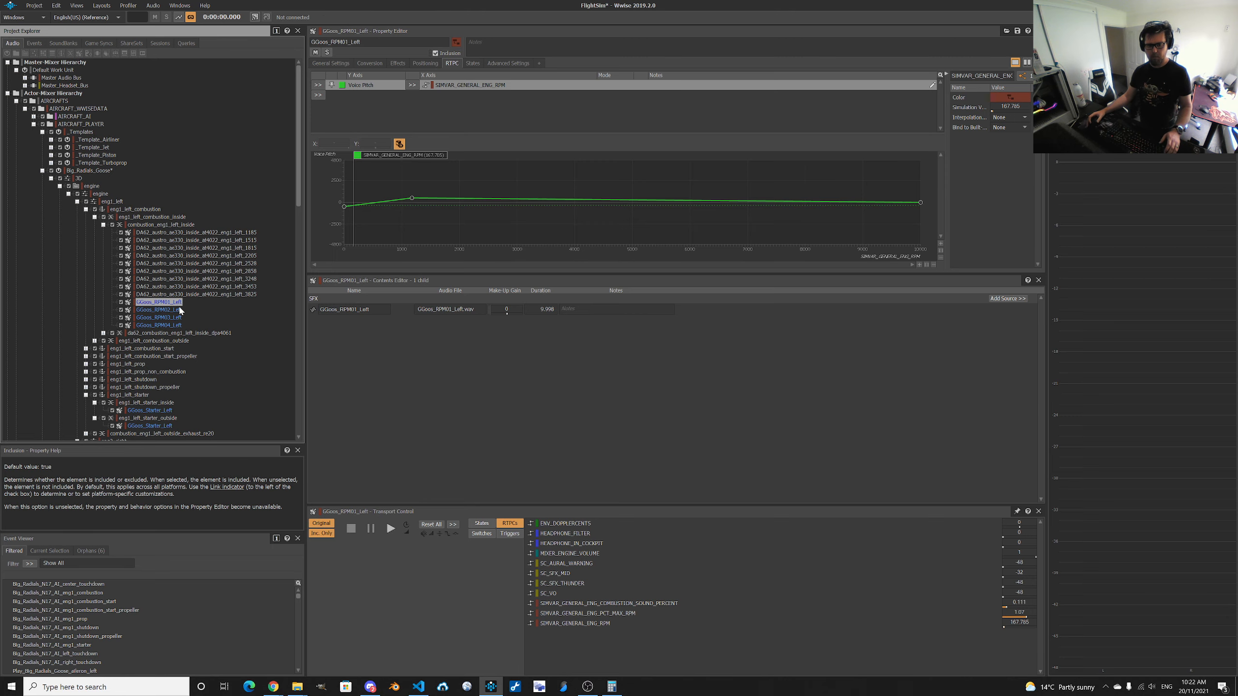
pyautogui.click(175, 310)
pyautogui.click(174, 318)
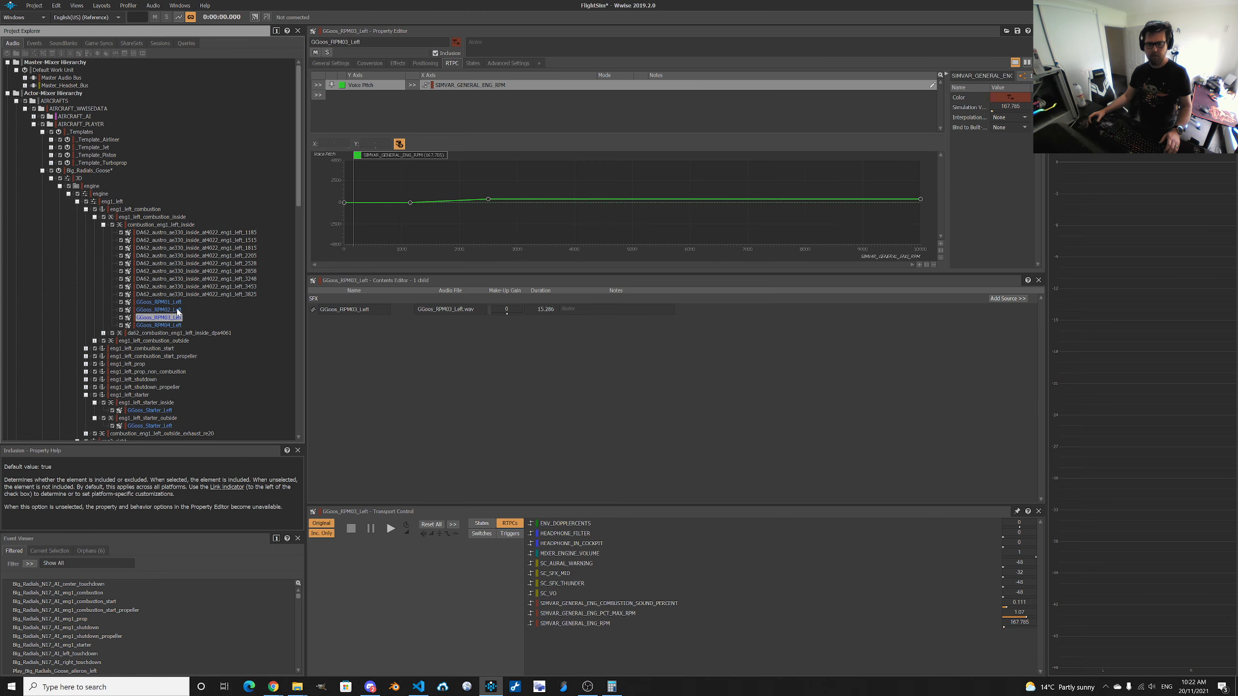
# Switch to VS Code, review the GGoos_RPM03_Left RPM and pitch parameters in SOUND.CFG, and return to Wwise.
pyautogui.hotkey('alt', 'Tab')
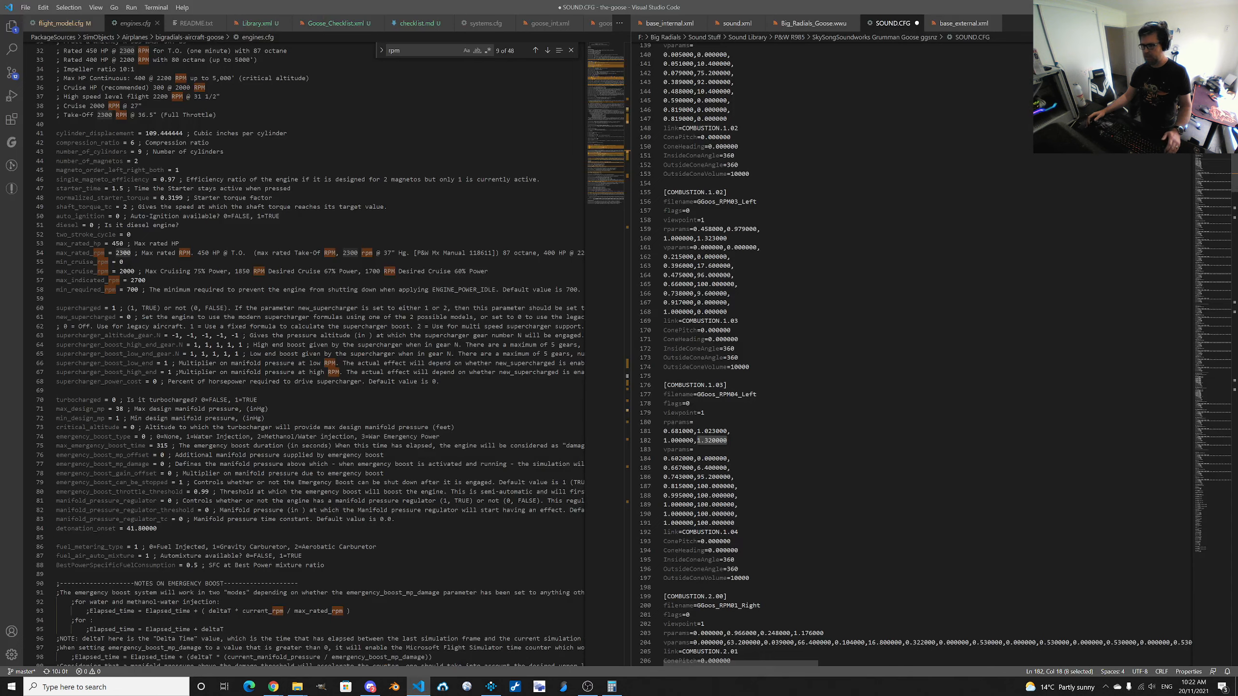
pyautogui.moveTo(665, 229); pyautogui.dragTo(729, 239)
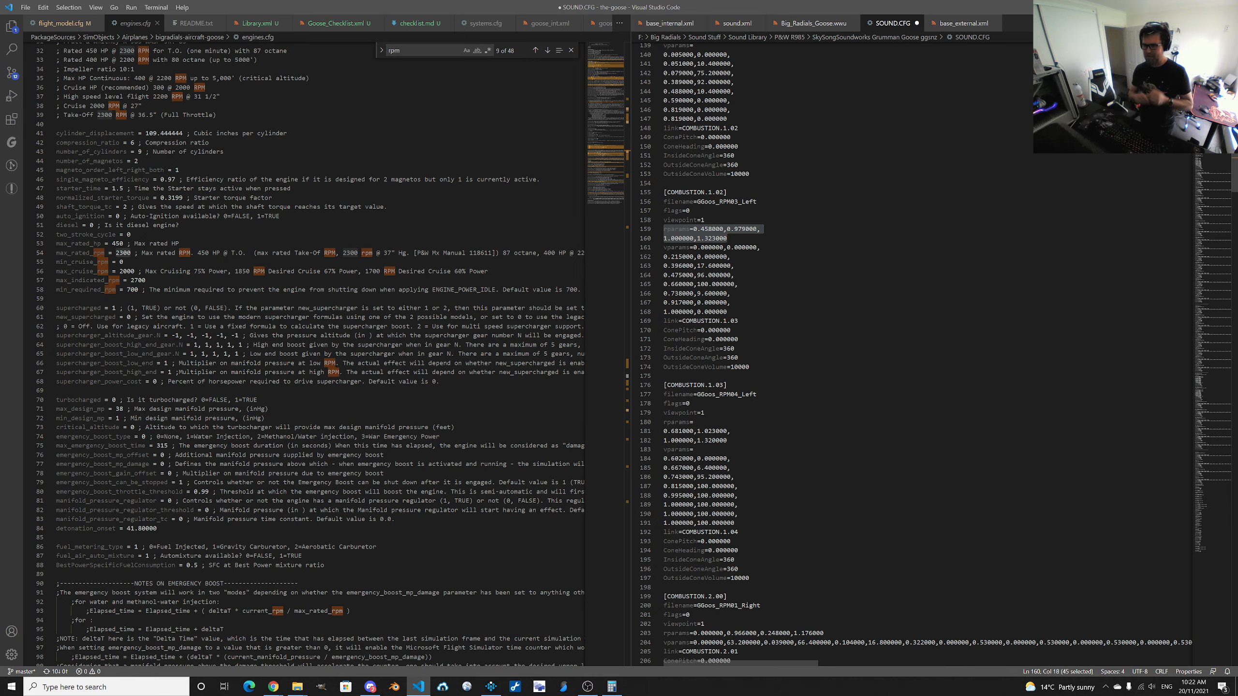
pyautogui.hotkey('alt', 'Tab')
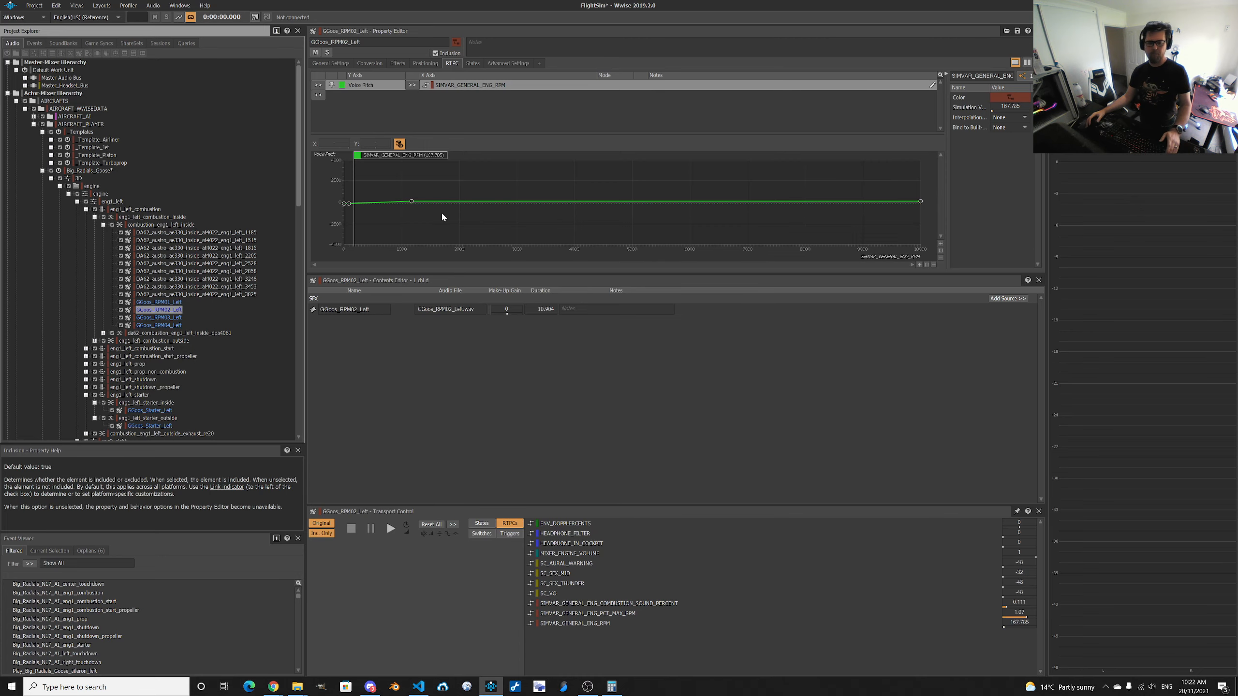
# Open the blend tracks of combustion_eng1_left_inside, play the container and move the SIMVAR_GENERAL_ENG_RPM cursor to audition the crossfades.
pyautogui.click(155, 225)
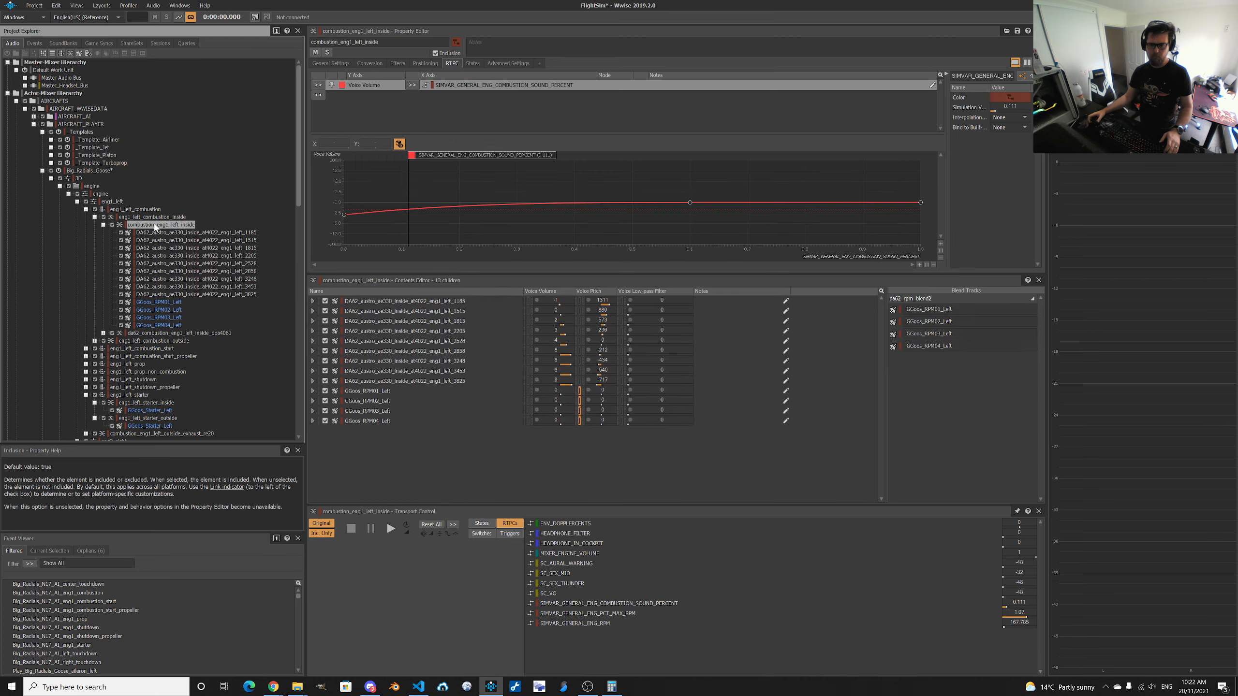
pyautogui.click(327, 64)
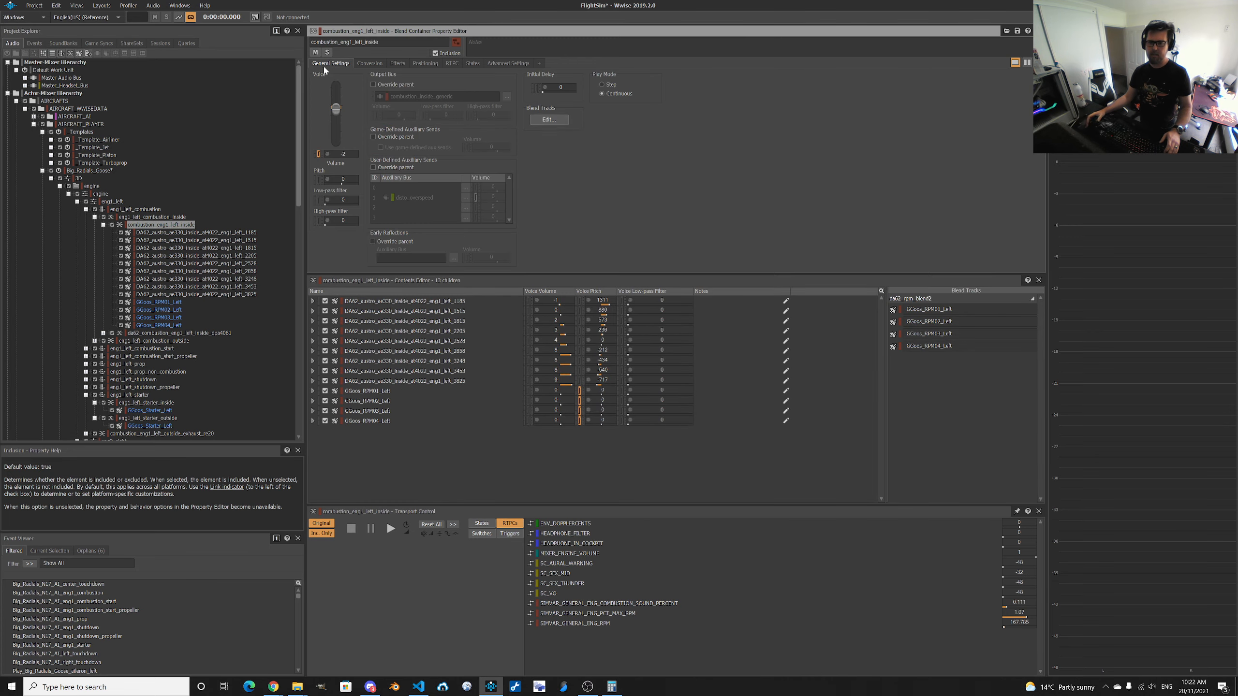
pyautogui.click(549, 119)
pyautogui.hotkey('alt', 'Tab')
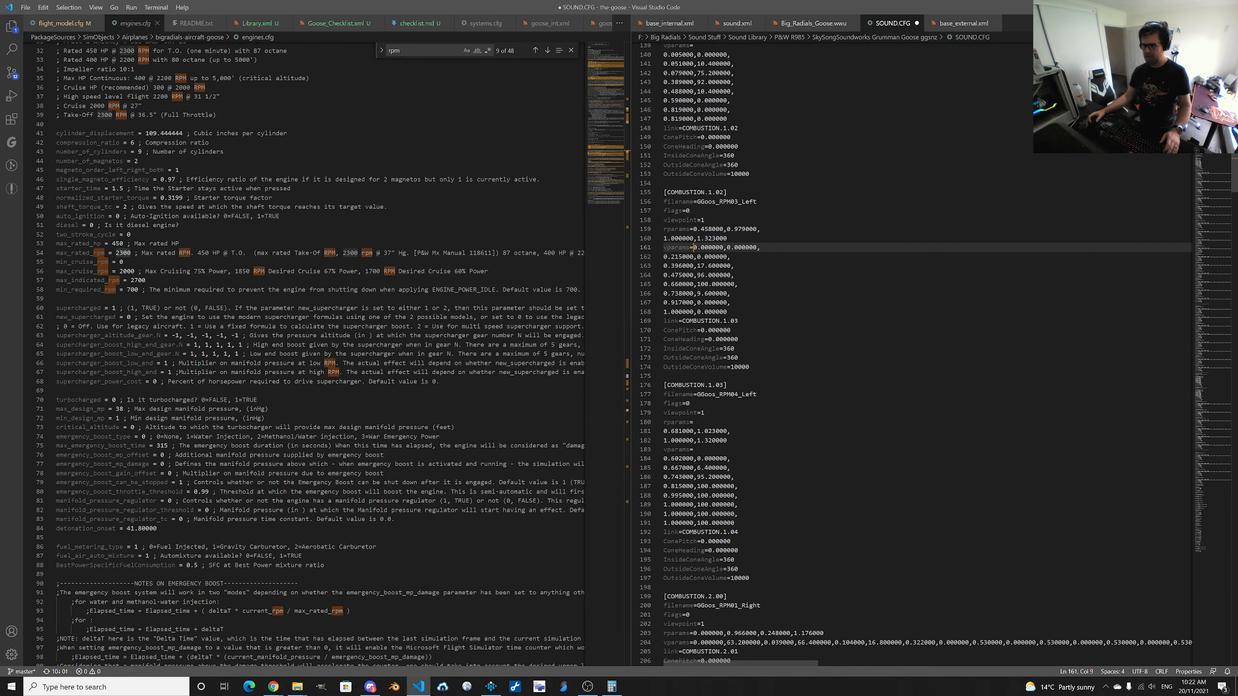
pyautogui.hotkey('alt', 'Tab')
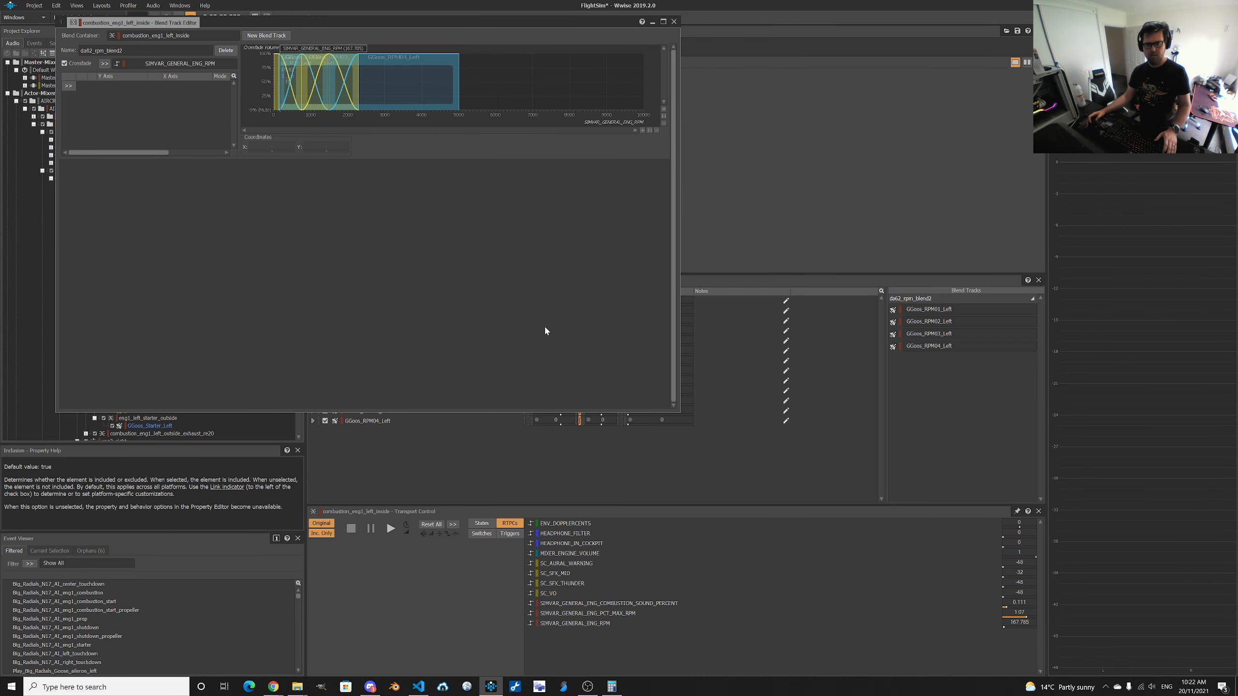
pyautogui.press('space')
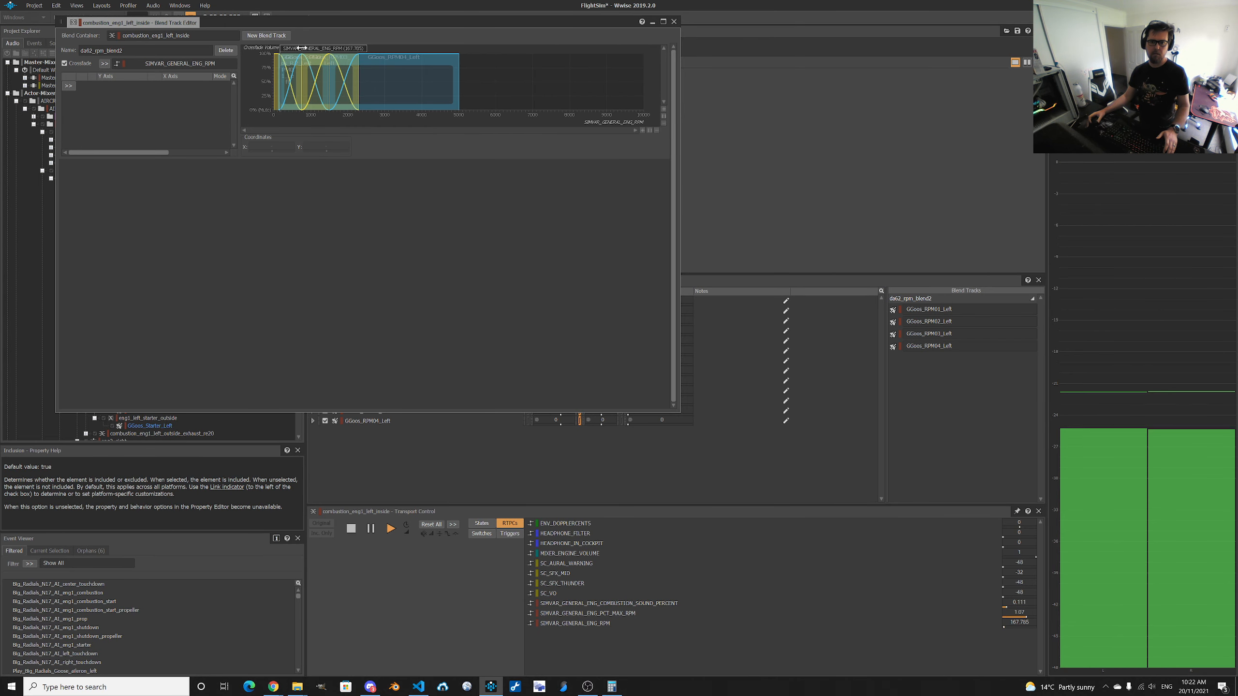
pyautogui.moveTo(301, 48)
pyautogui.mouseDown()
pyautogui.moveTo(416, 46)
pyautogui.moveTo(301, 49)
pyautogui.mouseUp()
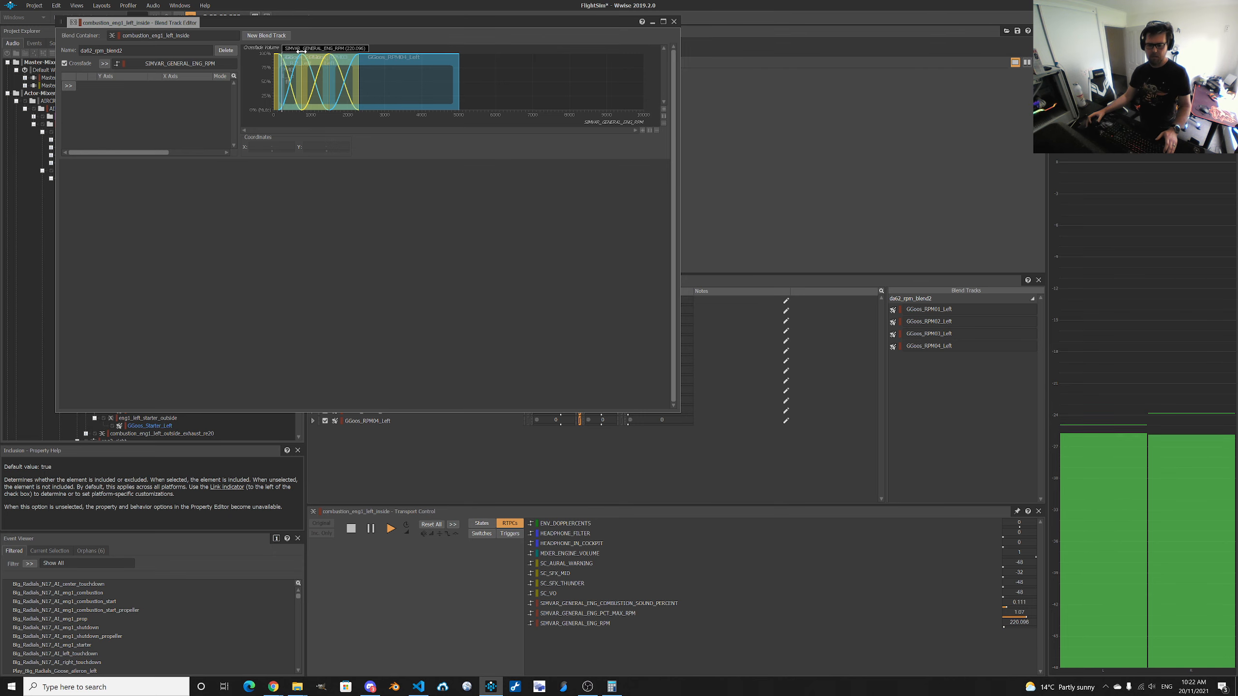
pyautogui.click(674, 22)
# Play the parent container eng1_left_combustion_inside and check it for blend tracks.
pyautogui.click(157, 225)
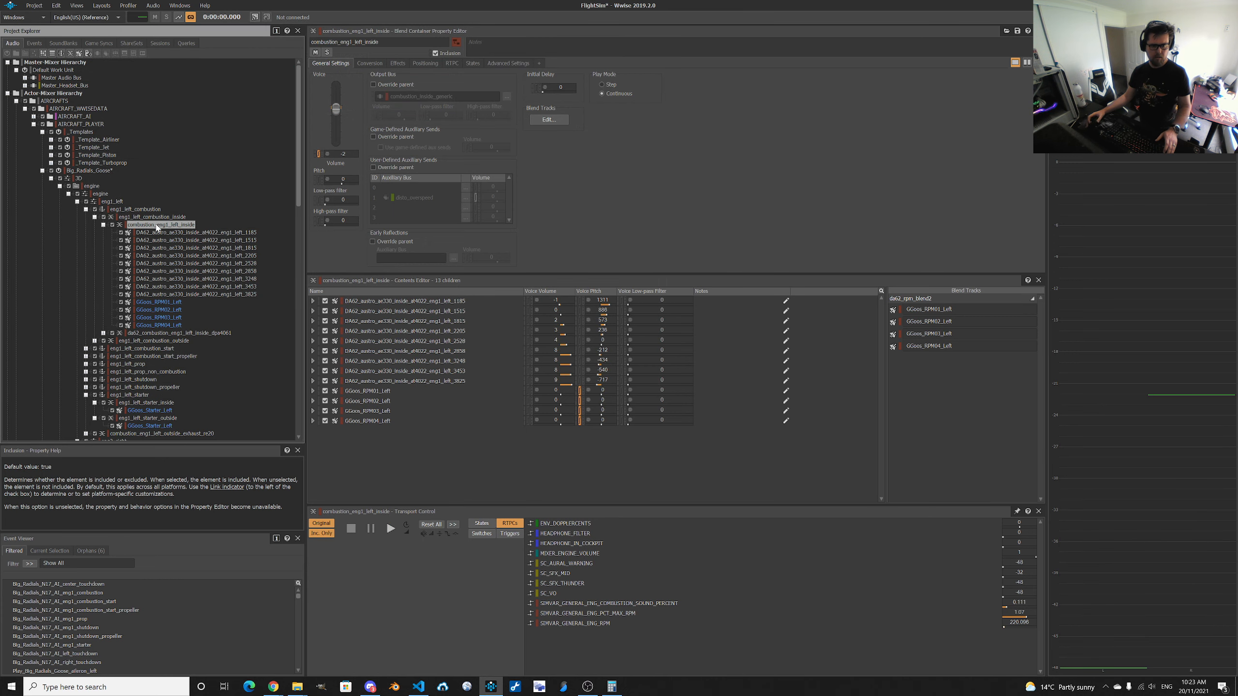
pyautogui.click(161, 217)
pyautogui.press('space')
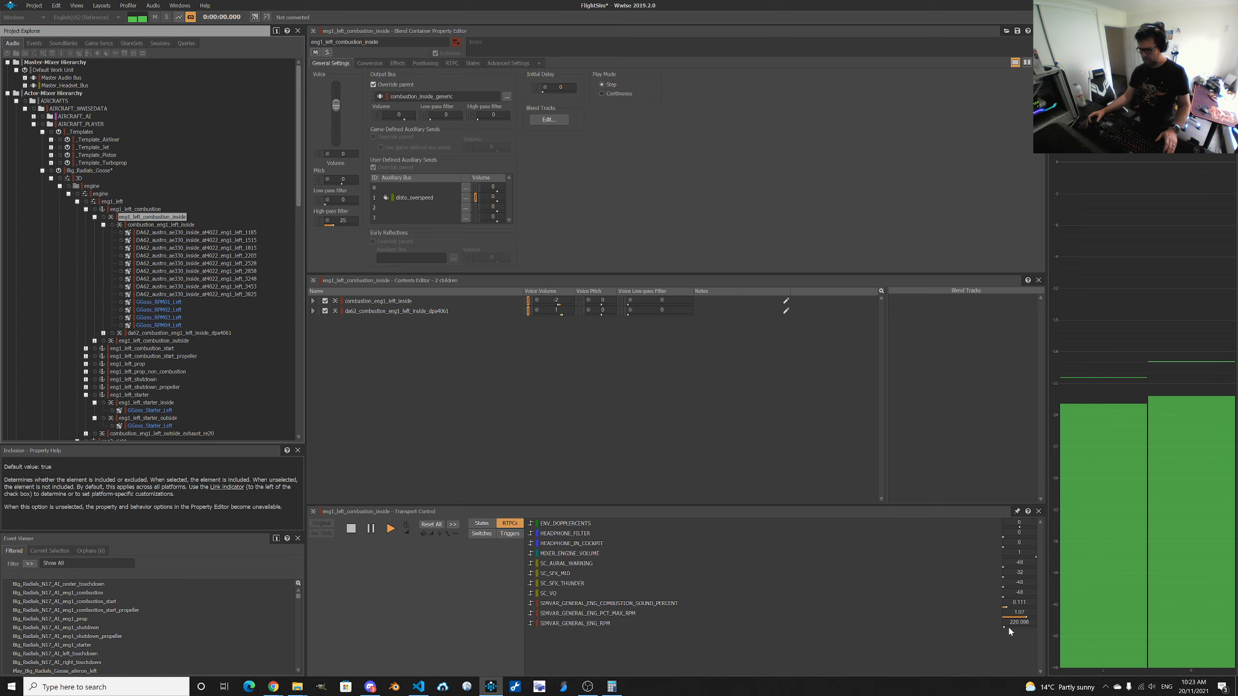
pyautogui.click(551, 119)
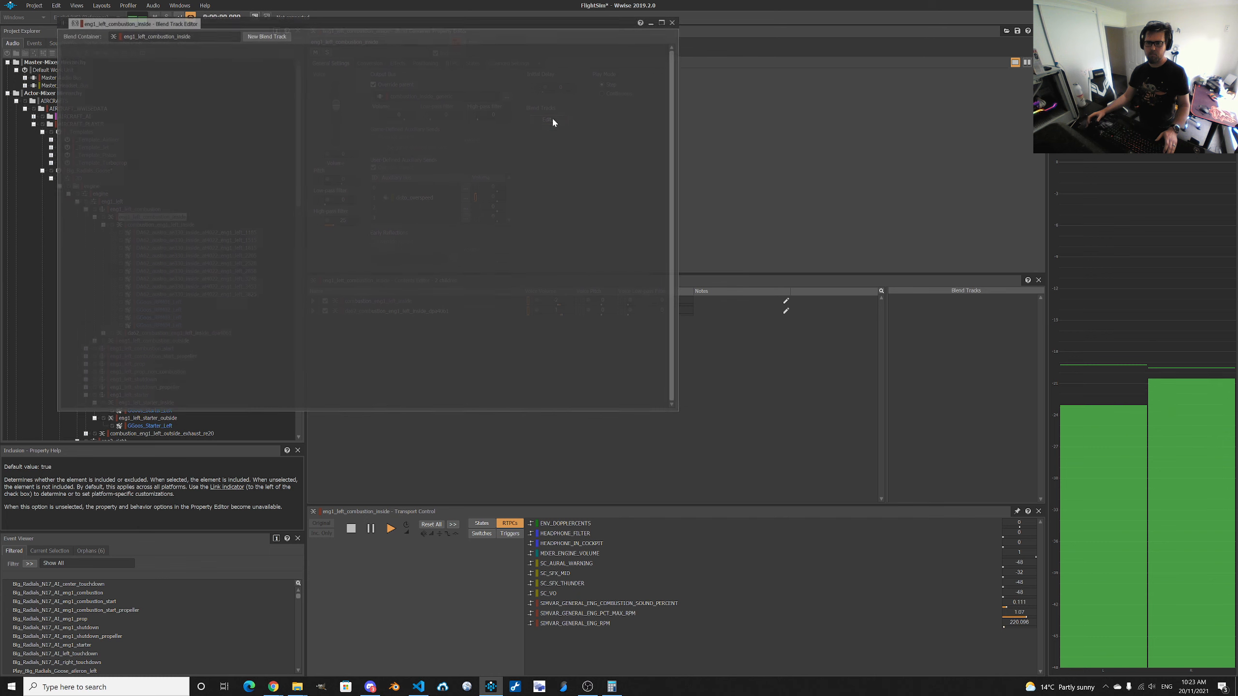
pyautogui.click(664, 22)
pyautogui.doubleClick(674, 9)
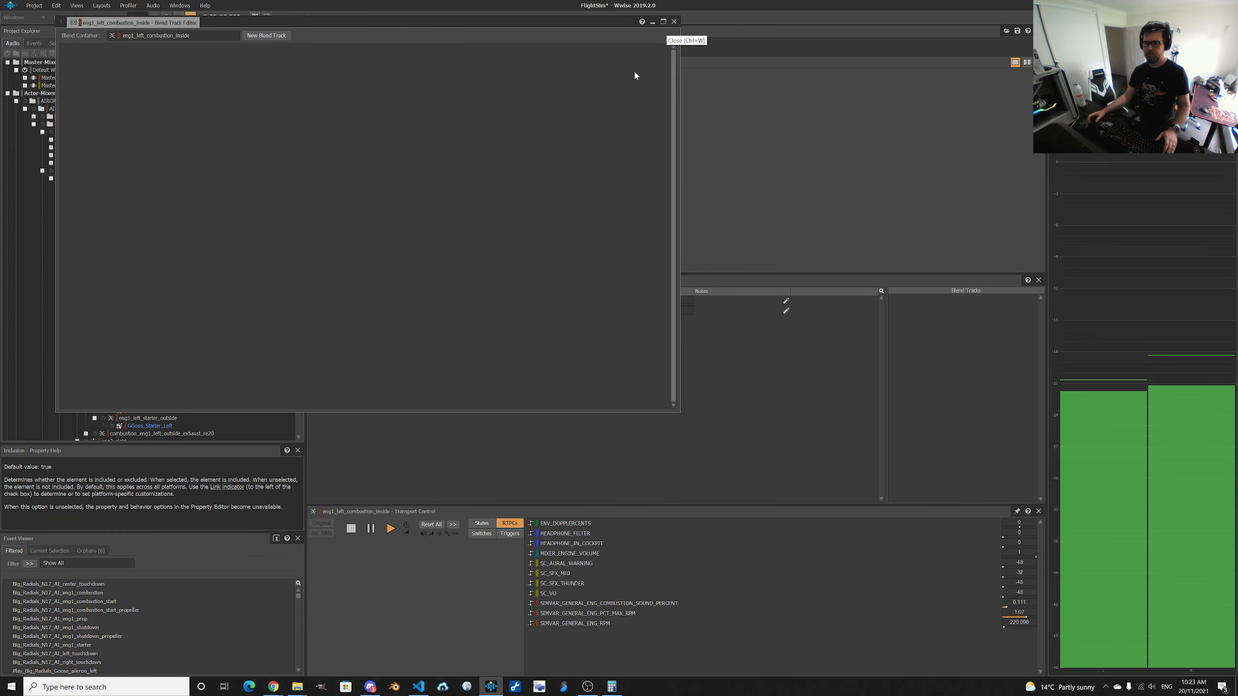
pyautogui.click(674, 22)
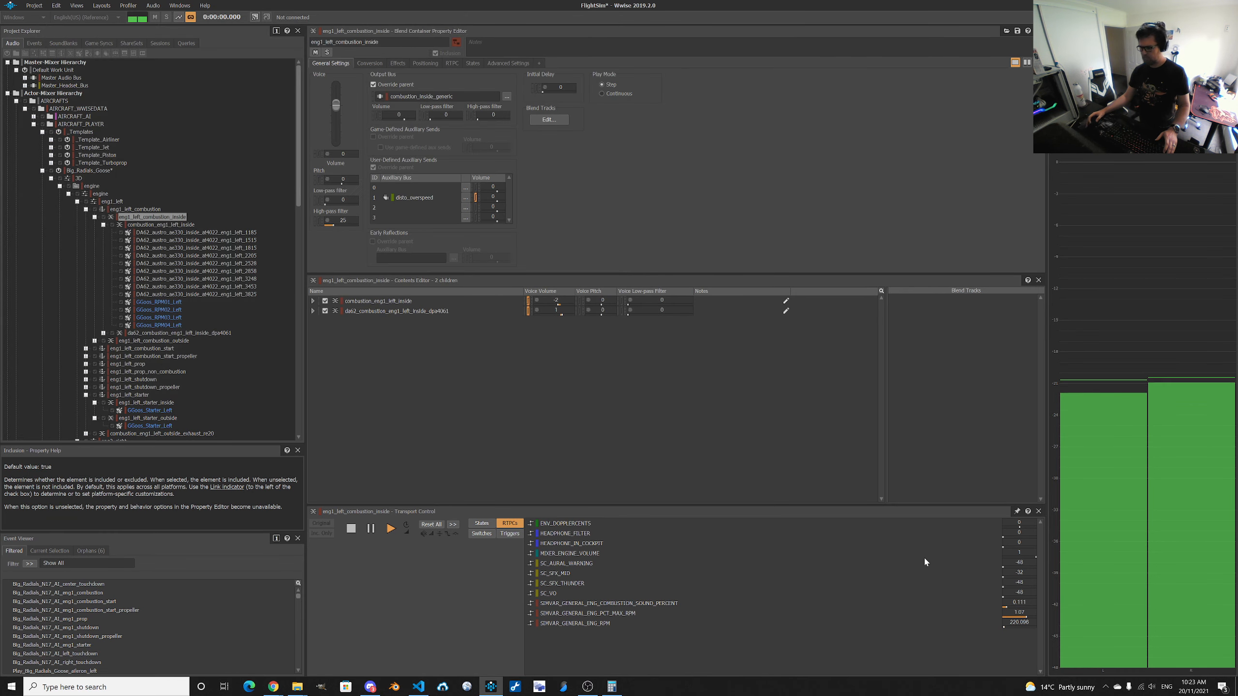
# Sweep SIMVAR_GENERAL_ENG_RPM up to about 2000 and back to about 1500 during playback, and stop the sound.
pyautogui.click(1005, 626)
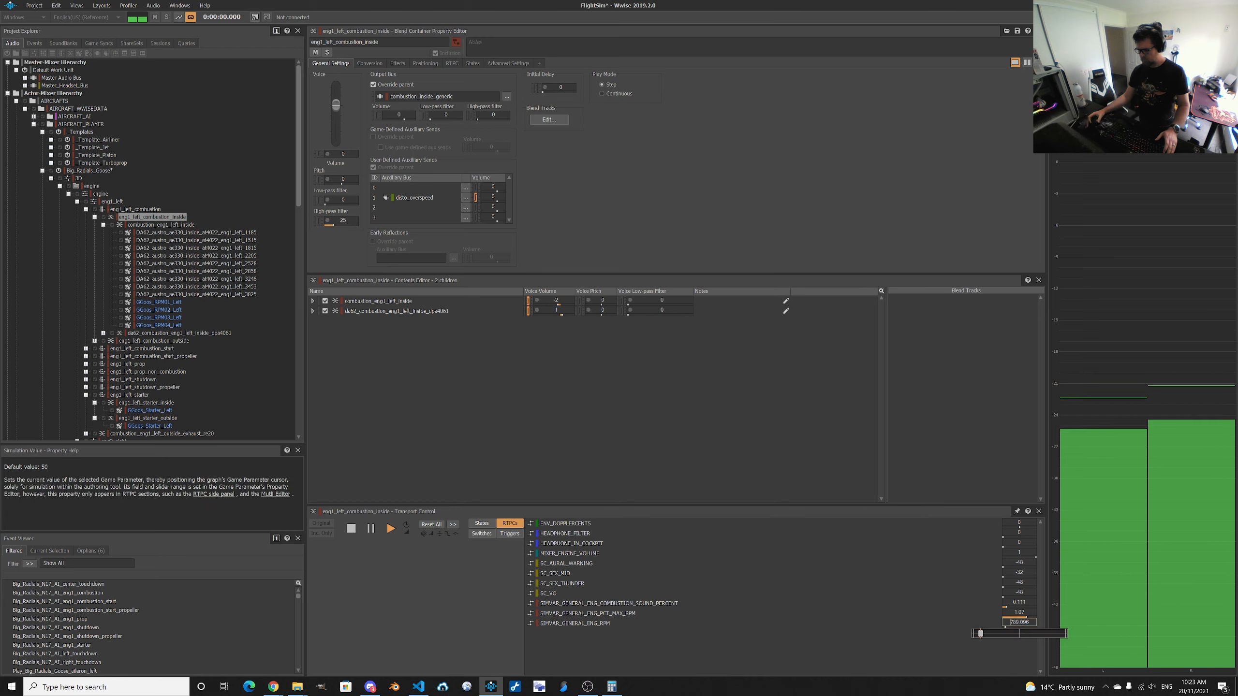
pyautogui.moveTo(983, 633); pyautogui.dragTo(996, 633)
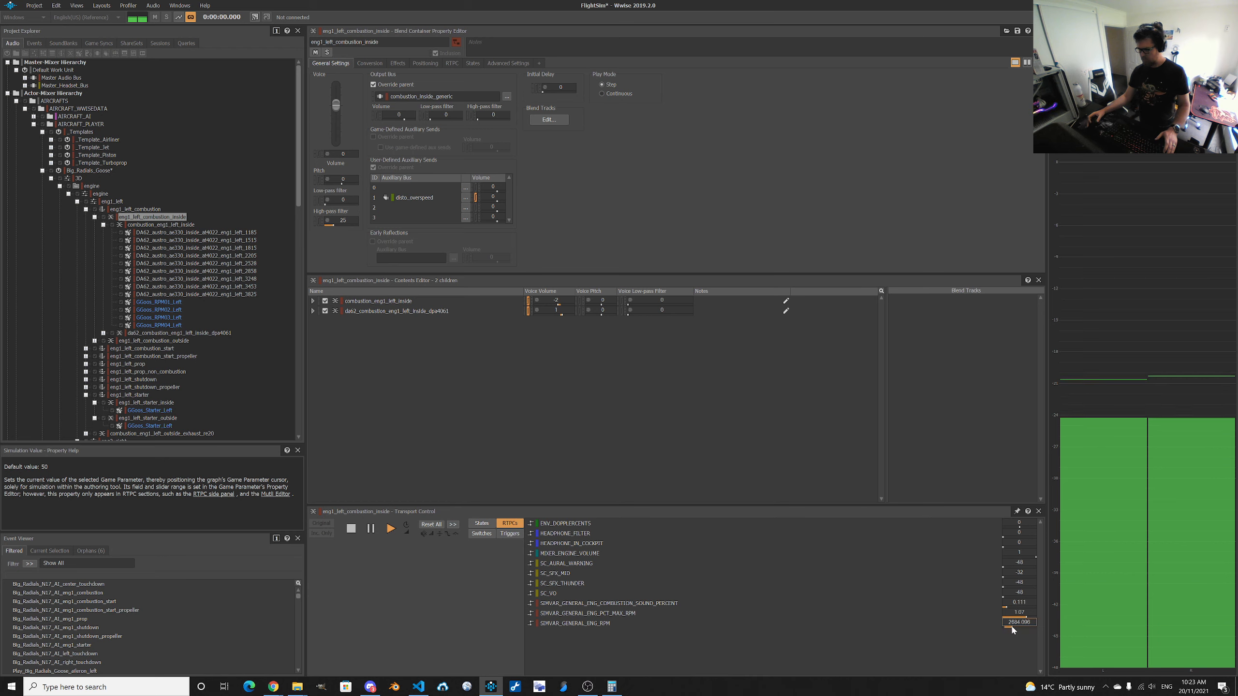
pyautogui.moveTo(1012, 630); pyautogui.dragTo(987, 634)
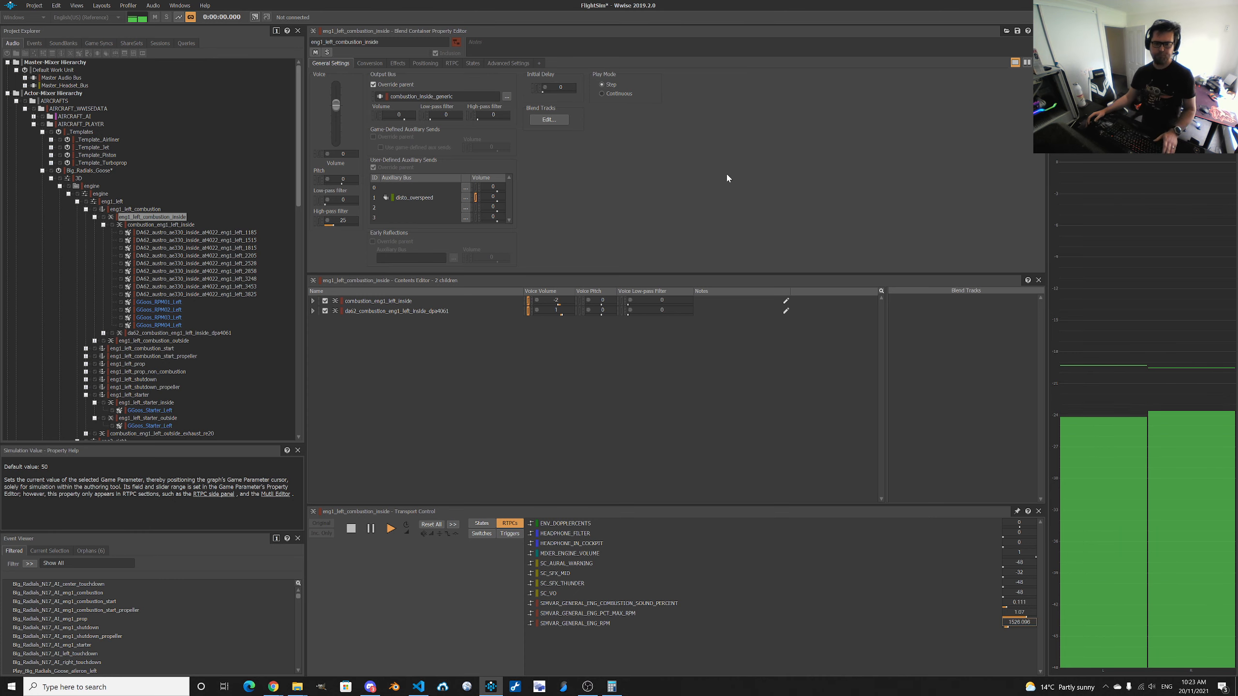
pyautogui.press('space')
# Expand the DA62_SDK_AIRCRAFT work unit down to its engine mixer and select da62_eng1_left.
pyautogui.scroll(-9, 88, 197)
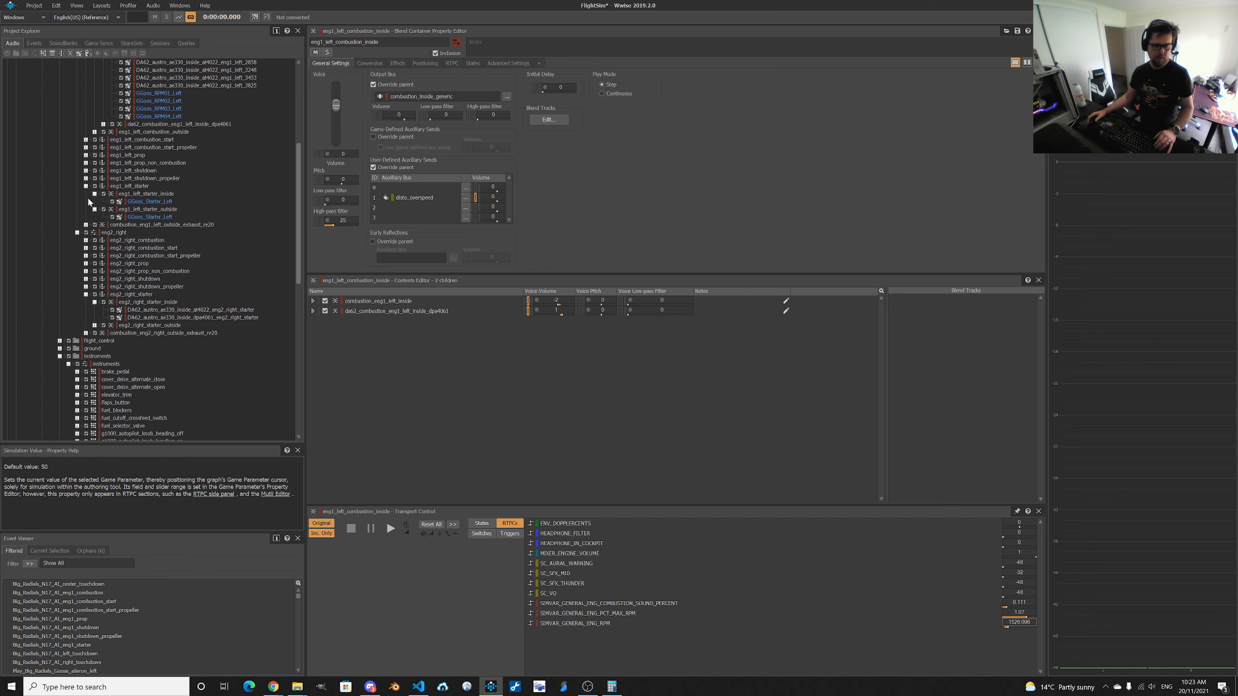
pyautogui.scroll(-15, 99, 248)
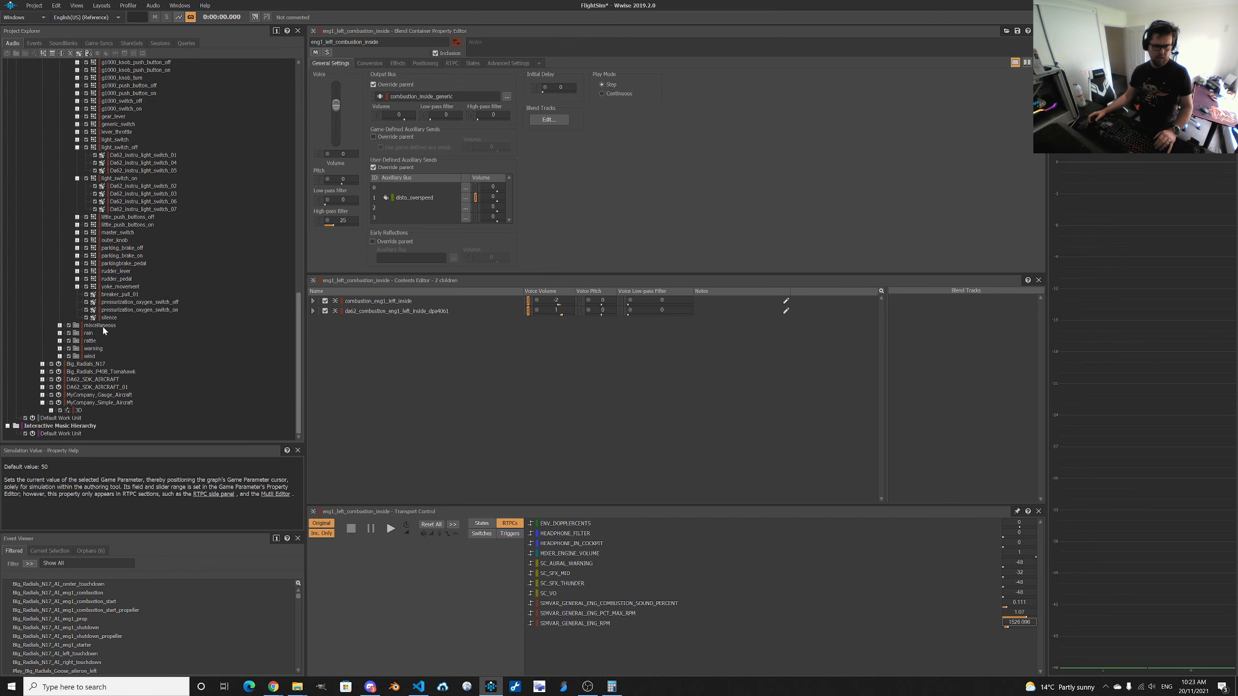
pyautogui.click(43, 380)
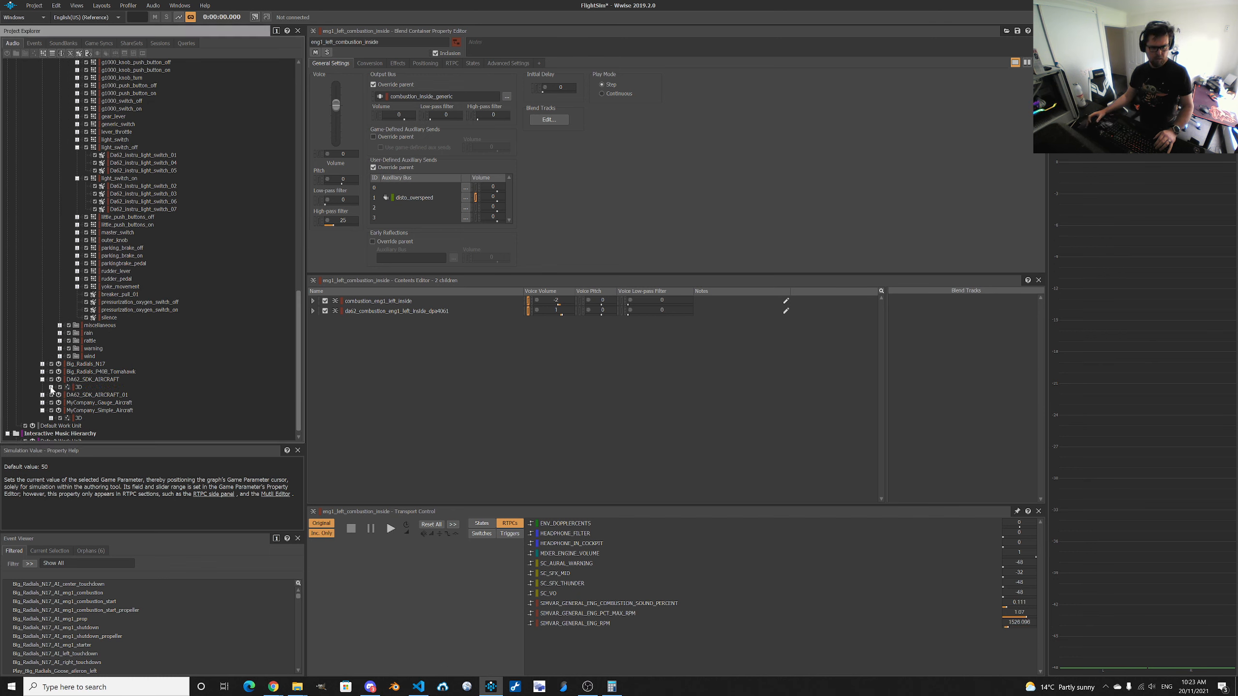
pyautogui.click(51, 388)
pyautogui.click(59, 372)
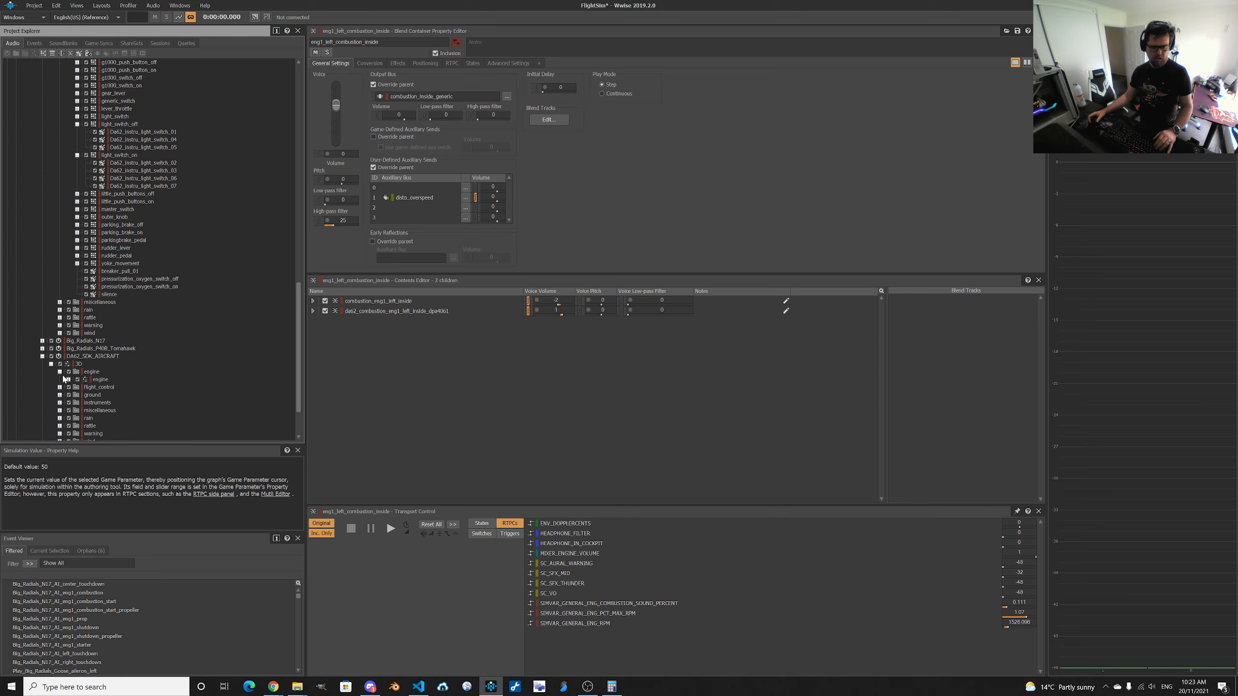
pyautogui.click(68, 380)
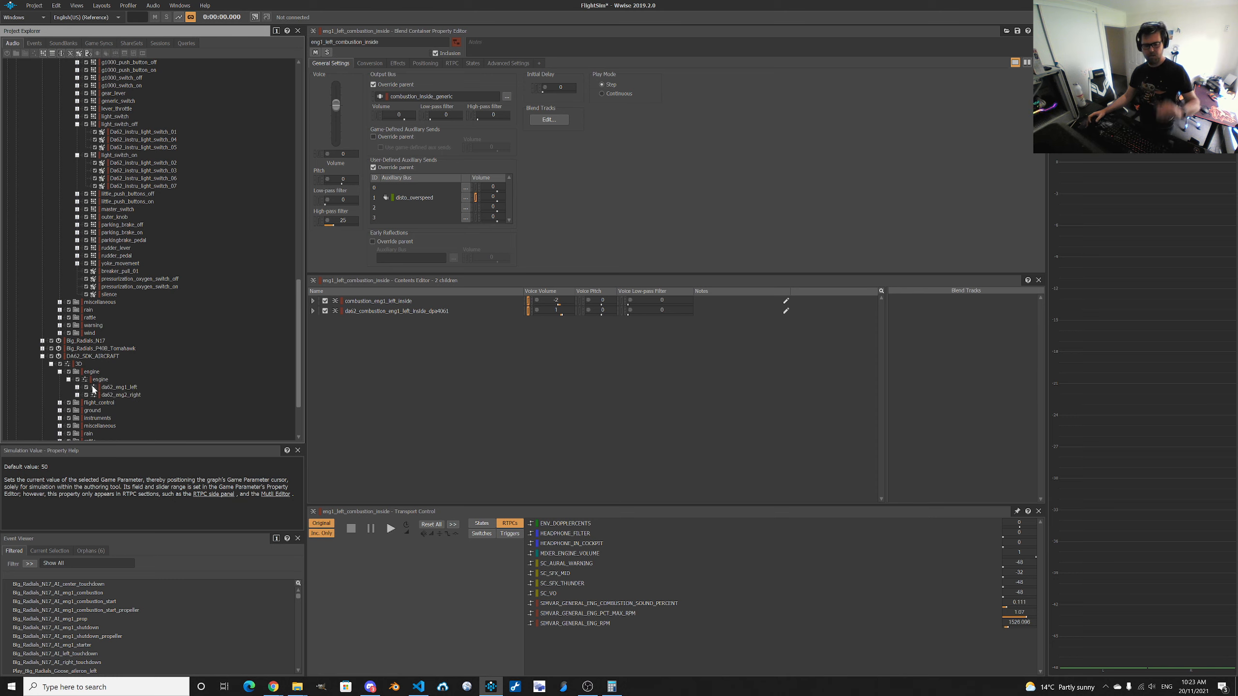
pyautogui.click(77, 389)
pyautogui.click(124, 373)
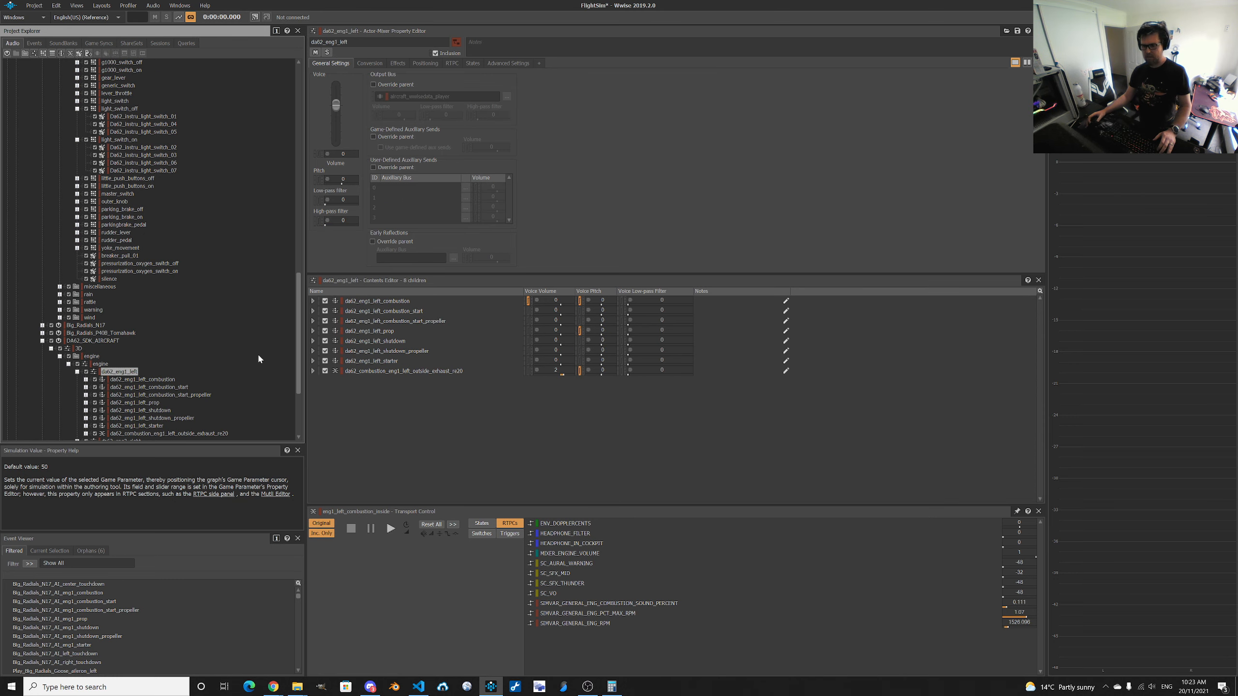
# Play the sound while setting engine RPM to 1642, percent max RPM to 0 and combustion sound percent to about 0.4.
pyautogui.press('space')
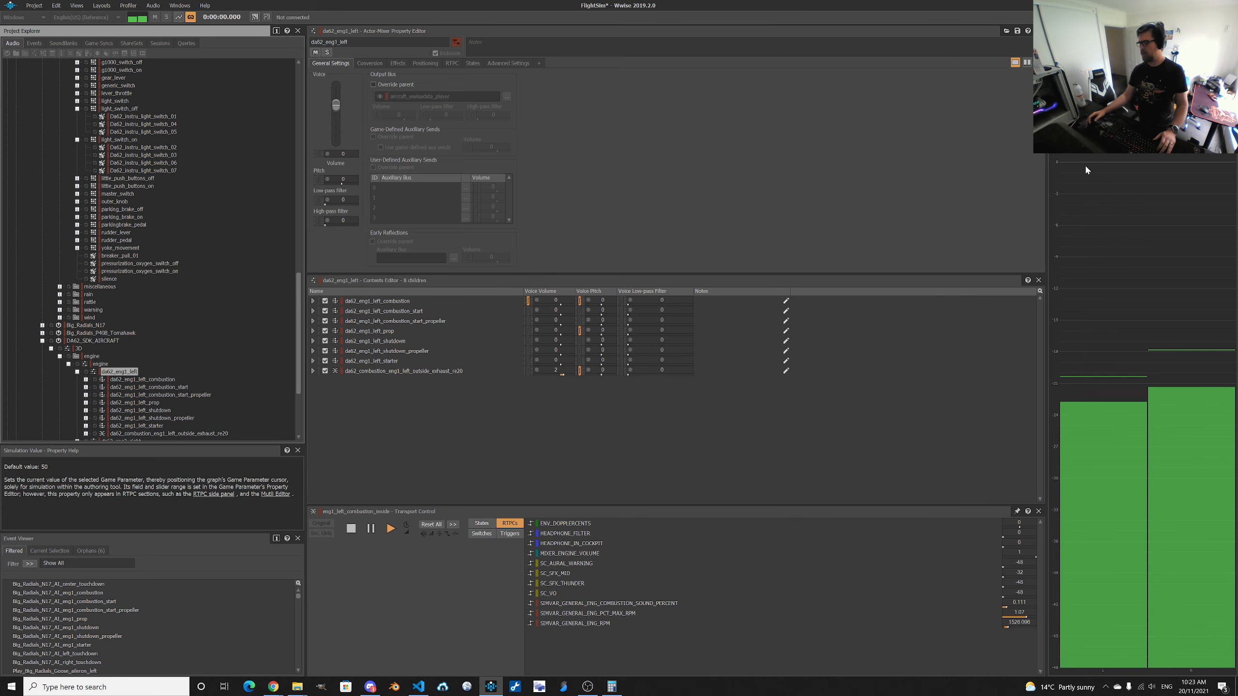
pyautogui.moveTo(1009, 631)
pyautogui.mouseDown()
pyautogui.moveTo(991, 634)
pyautogui.moveTo(1006, 634)
pyautogui.mouseUp()
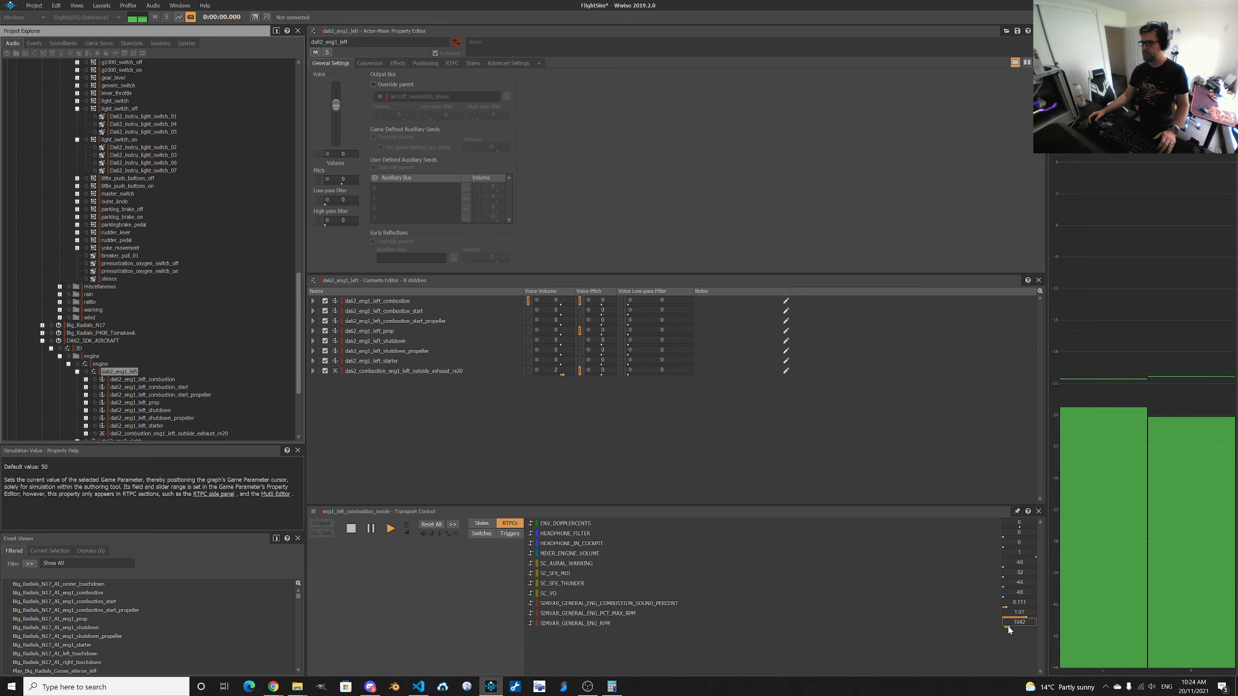
pyautogui.moveTo(1024, 623); pyautogui.dragTo(1002, 624)
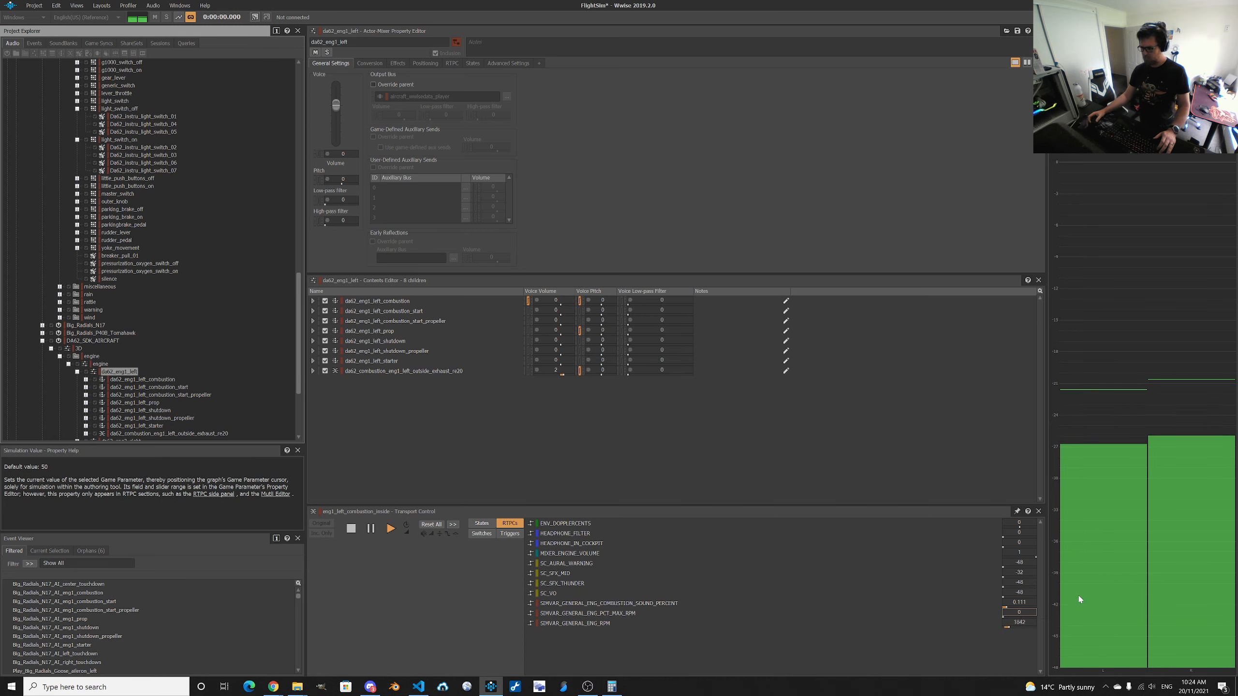
pyautogui.moveTo(1008, 608); pyautogui.dragTo(1012, 613)
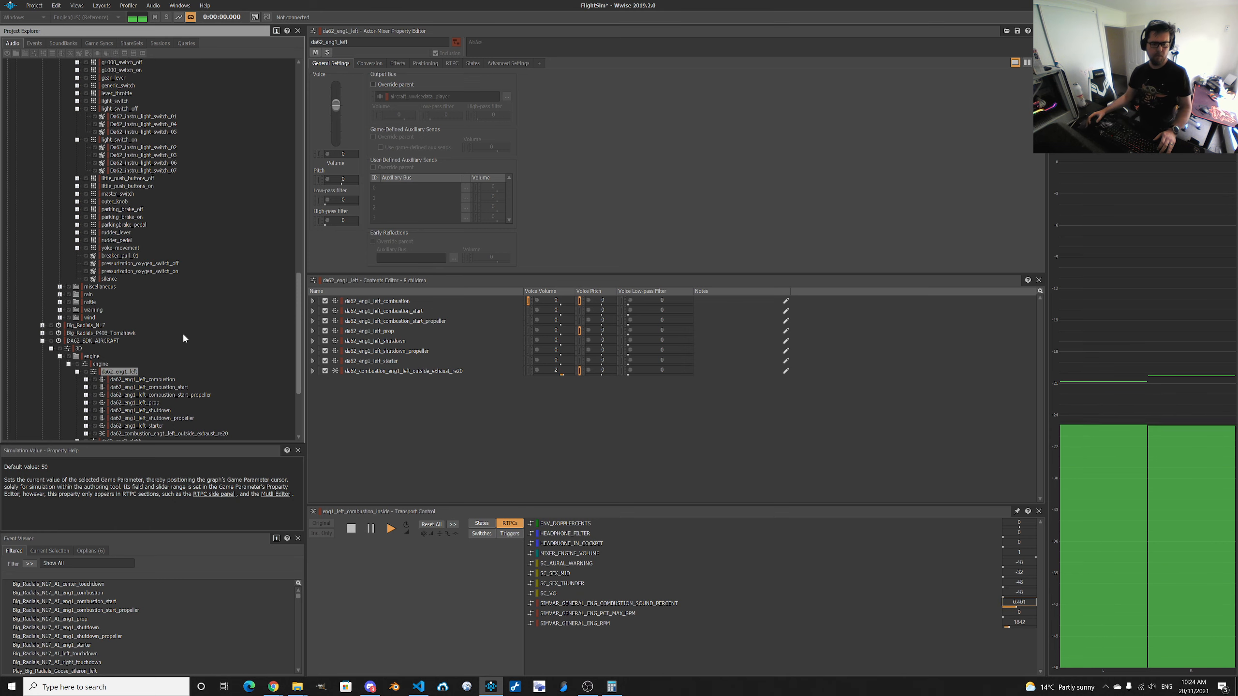
pyautogui.press('space')
# Delete the nine DA62_austro sounds from the Goose's combustion_eng1_left_inside container and start playback of the remaining sounds.
pyautogui.scroll(8, 144, 167)
pyautogui.scroll(15, 181, 148)
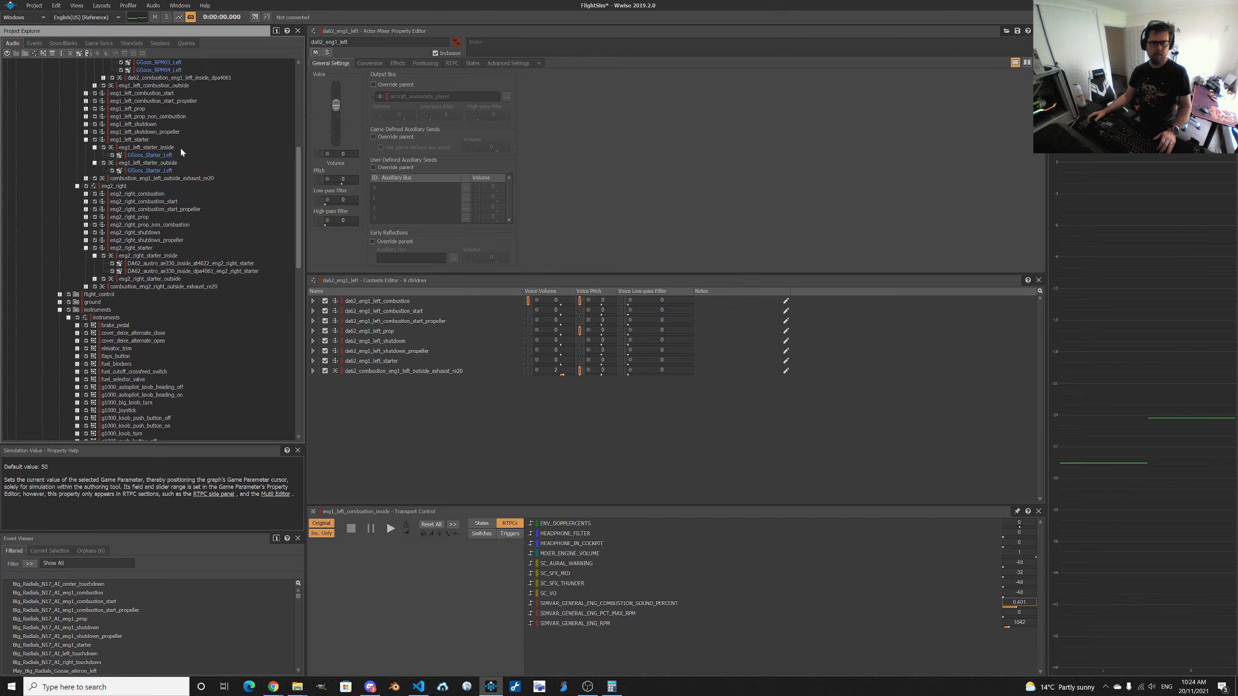
pyautogui.click(154, 202)
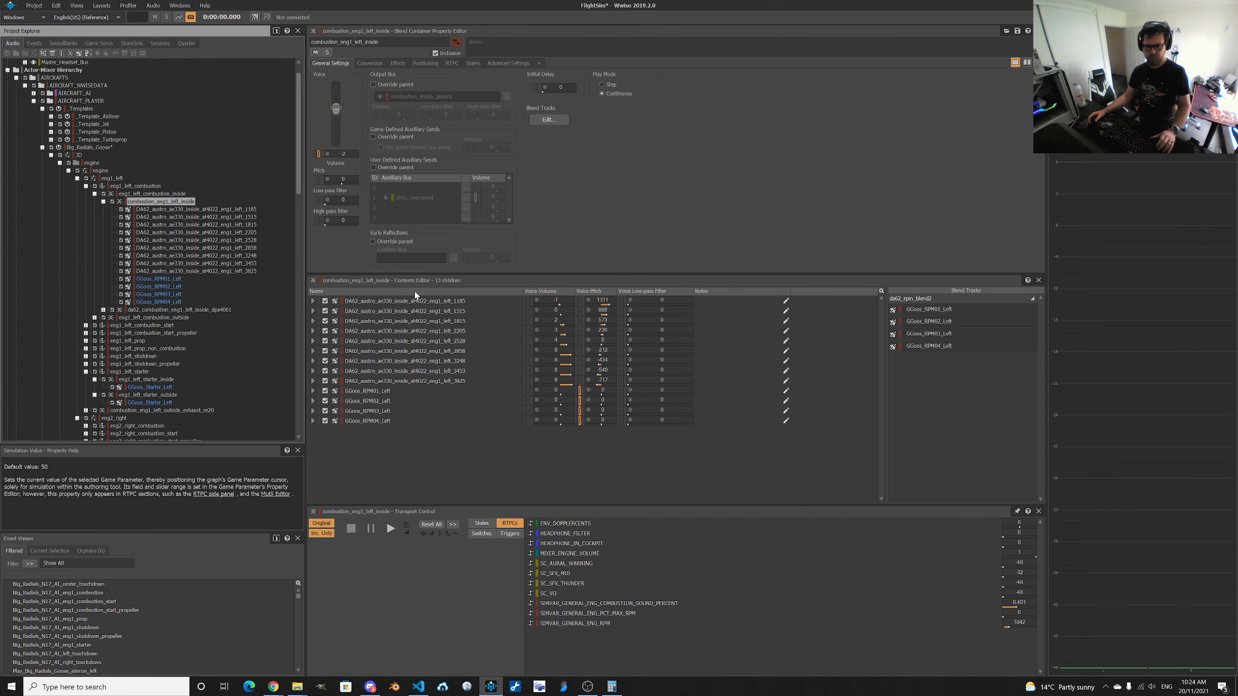
pyautogui.click(432, 301)
pyautogui.keyDown('shift'); pyautogui.click(445, 381); pyautogui.keyUp('shift')
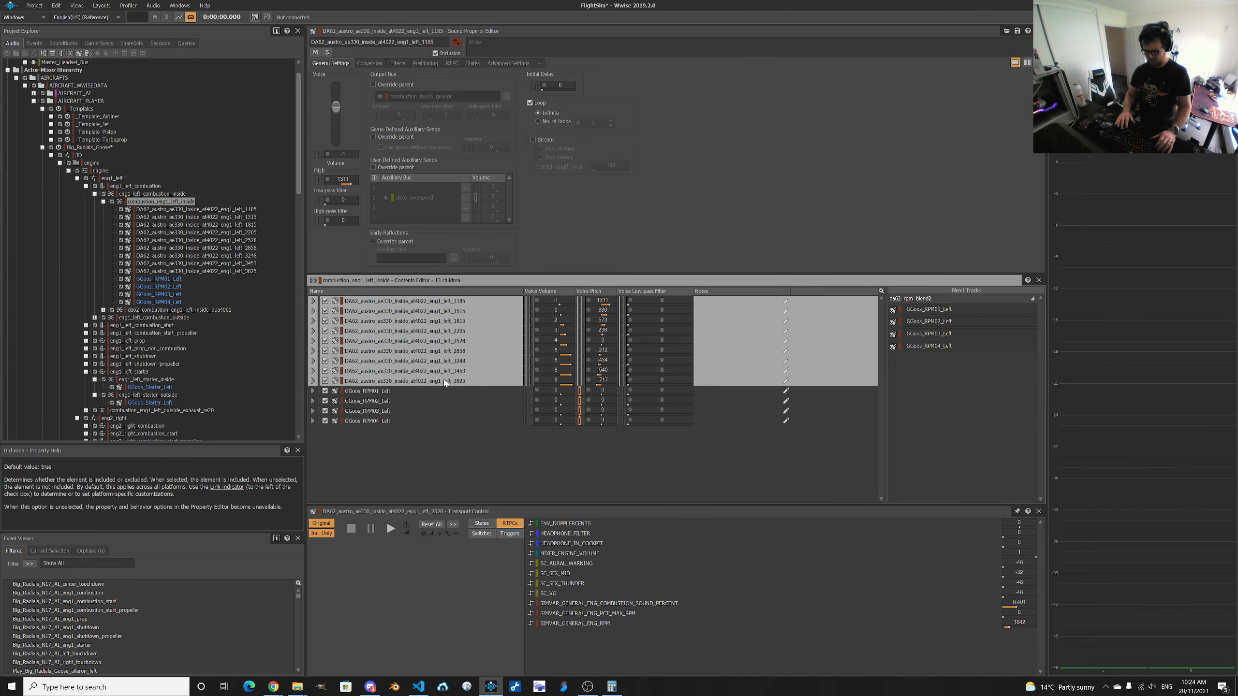
pyautogui.press('Delete')
pyautogui.press('space')
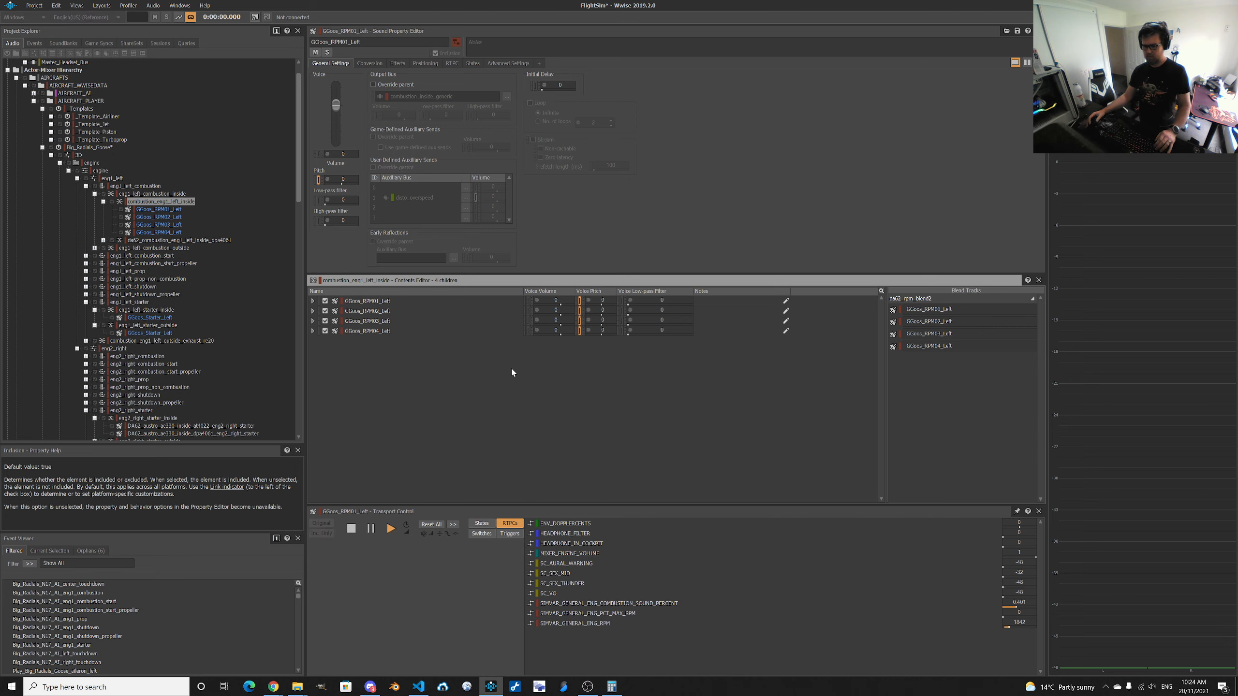
# Stop playback, set the VIEWPOINT state to INSIDE for the audition and return to the game parameters.
pyautogui.press('space')
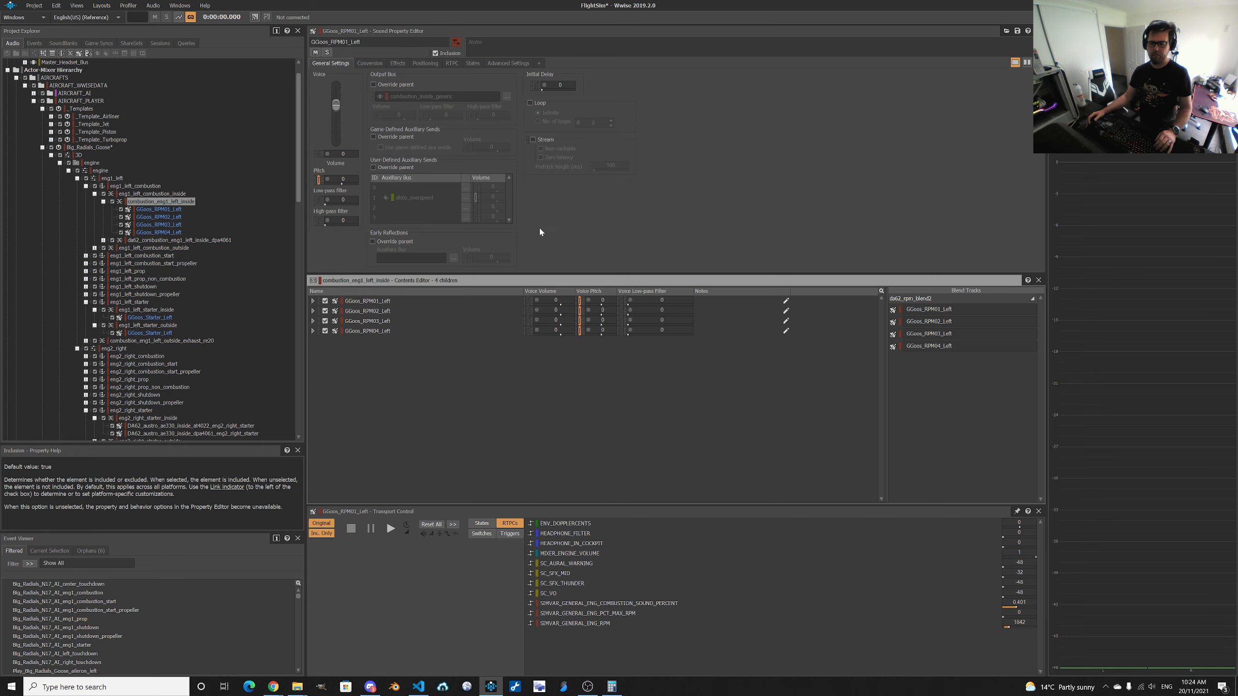
pyautogui.click(487, 535)
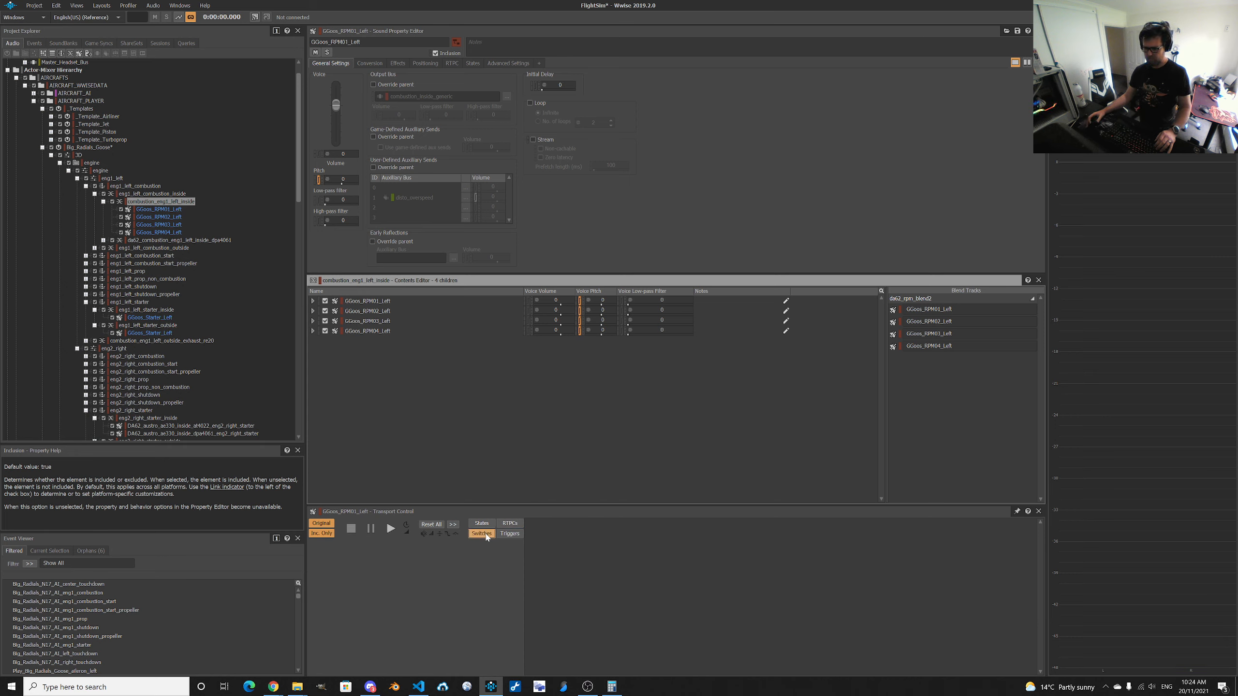
pyautogui.click(509, 526)
pyautogui.click(481, 524)
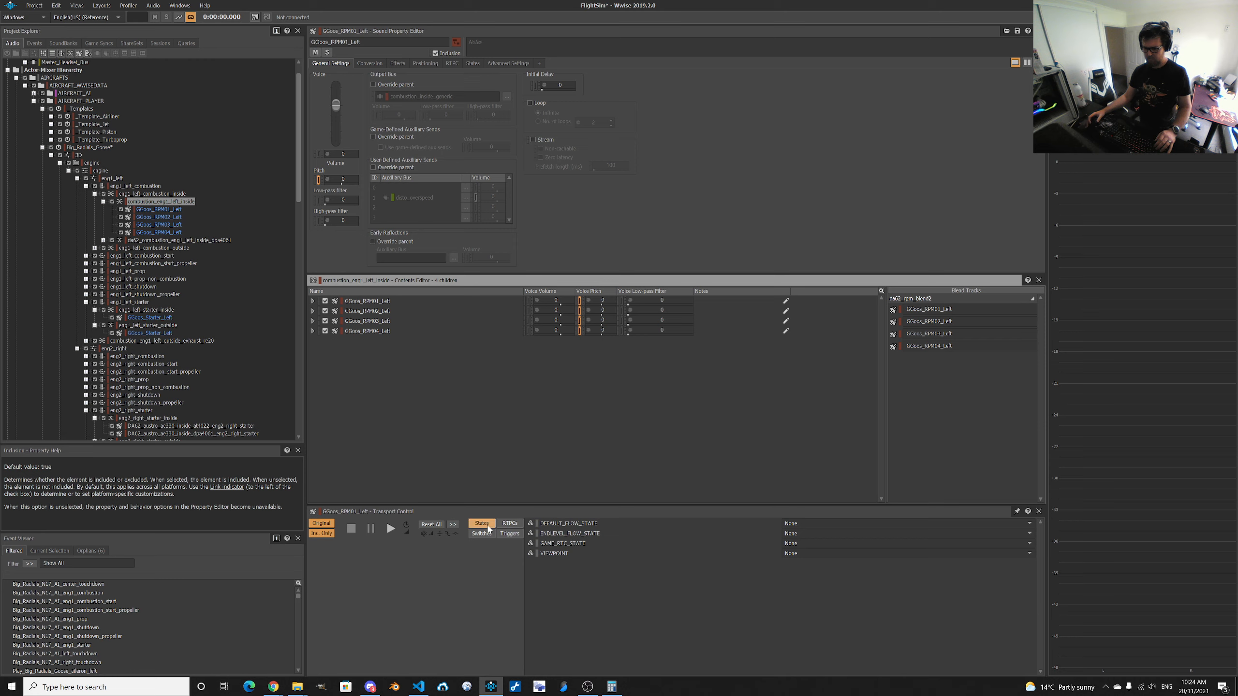
pyautogui.click(820, 554)
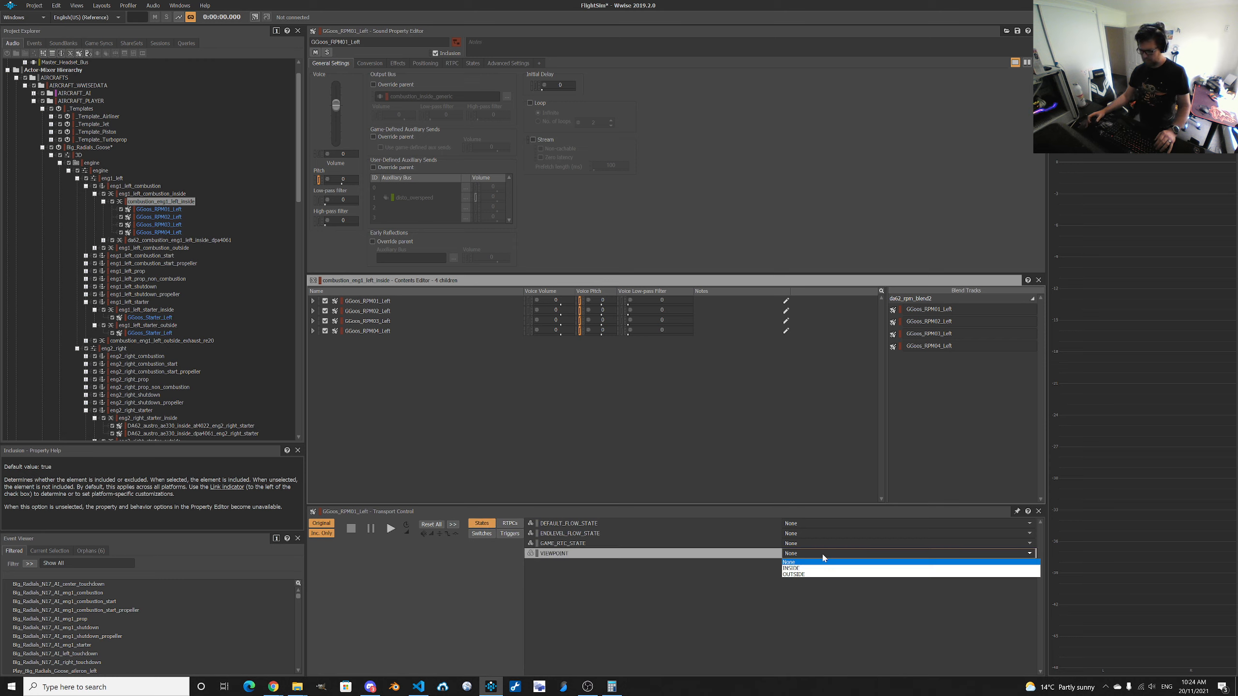
pyautogui.click(813, 570)
pyautogui.click(510, 524)
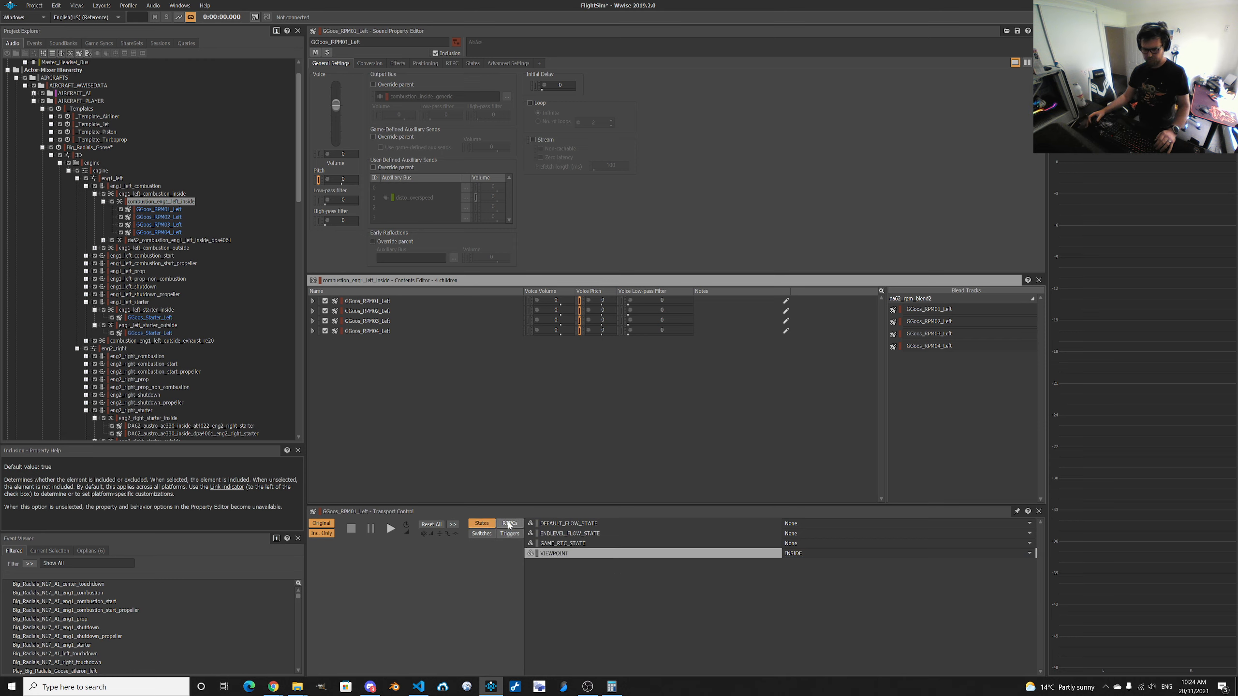
# Audition GGoos_RPM01_Left while sweeping SIMVAR_GENERAL_ENG_RPM down to 0 and partway up again.
pyautogui.press('space')
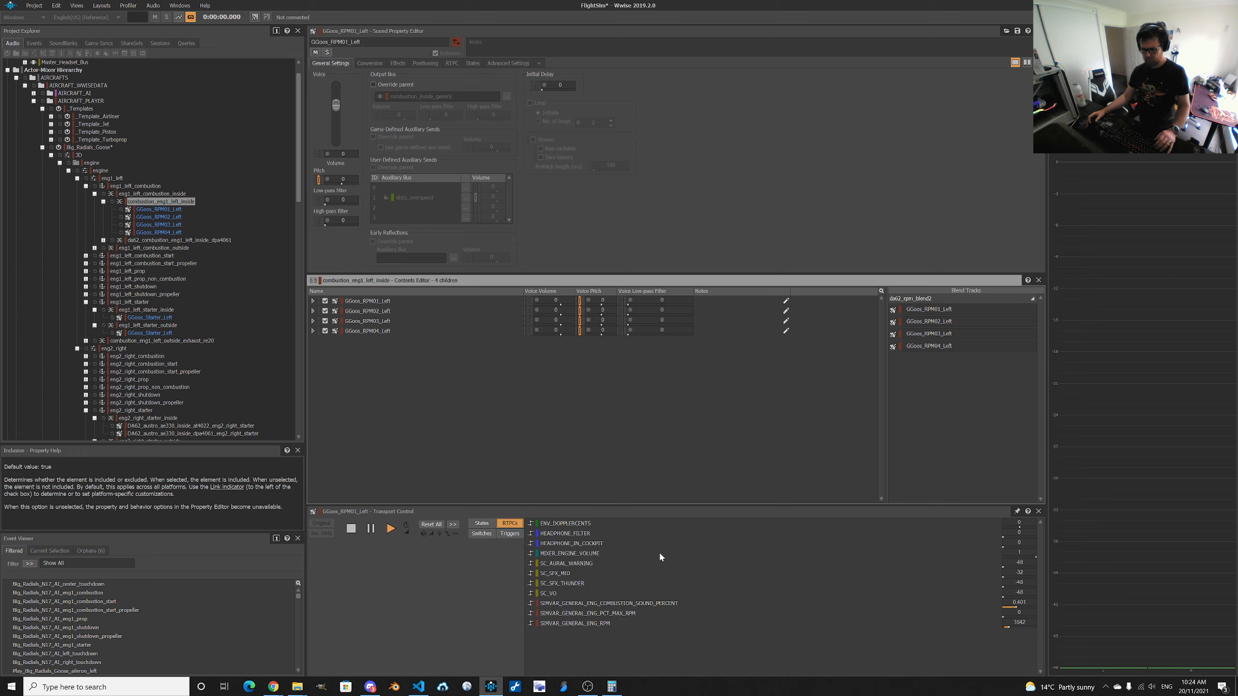
pyautogui.click(1010, 630)
pyautogui.moveTo(985, 633); pyautogui.dragTo(973, 633)
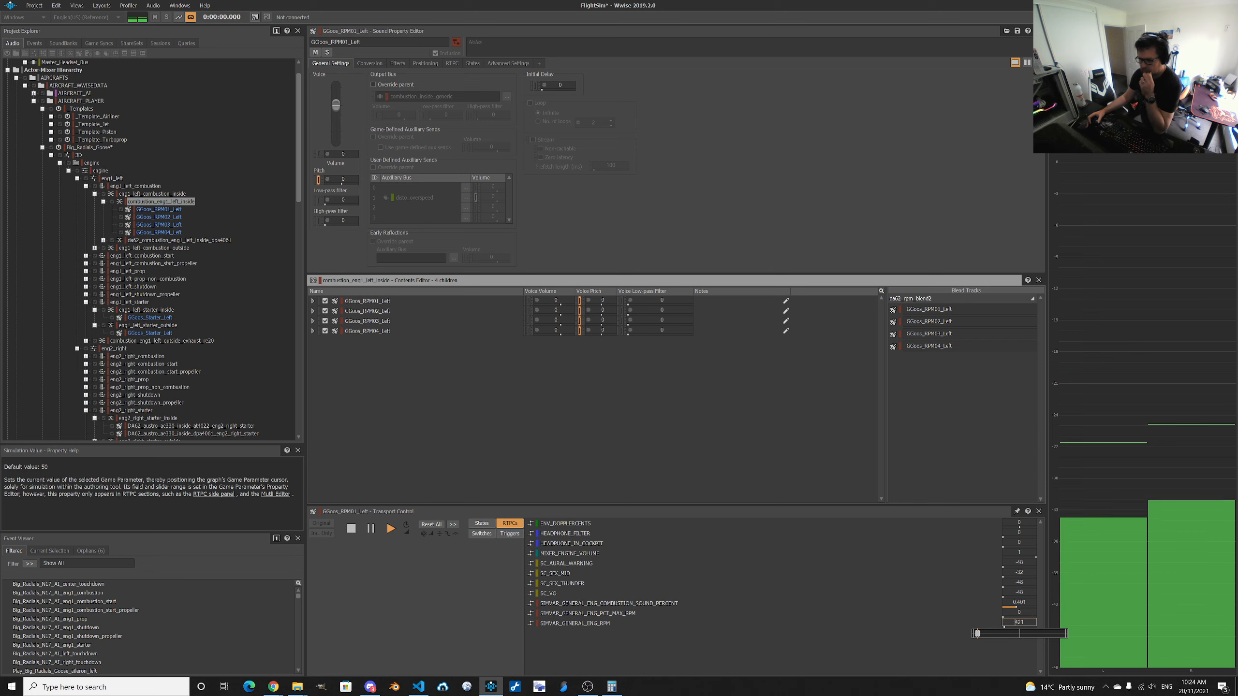
pyautogui.moveTo(974, 633); pyautogui.dragTo(982, 633)
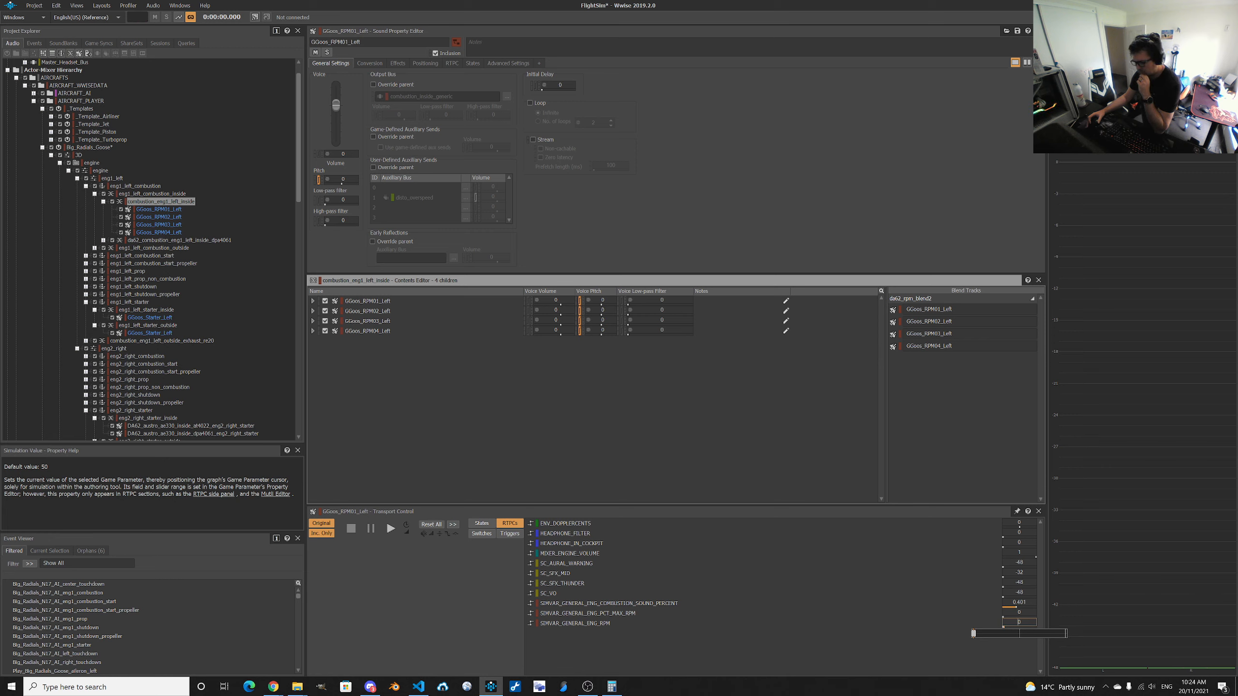
pyautogui.moveTo(974, 633); pyautogui.dragTo(1002, 633)
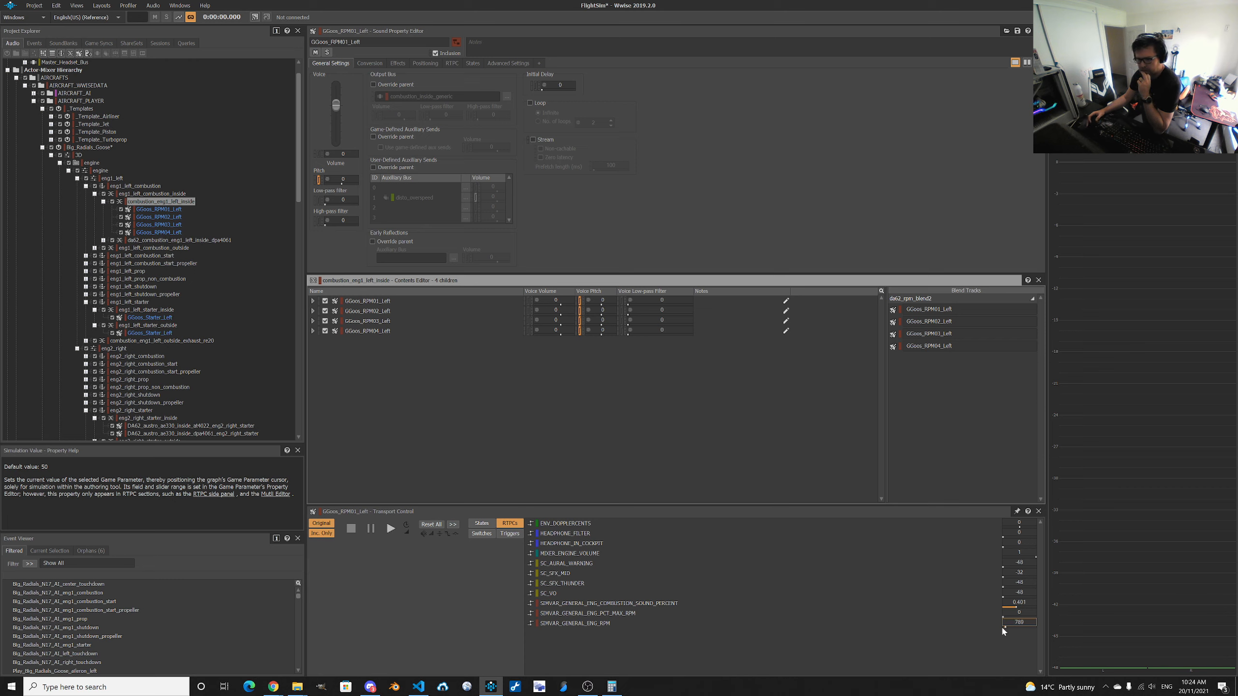
# Check the audition's switches, states and triggers, and replay GGoos_RPM01_Left while varying SIMVAR_GENERAL_ENG_RPM.
pyautogui.click(483, 534)
pyautogui.click(481, 524)
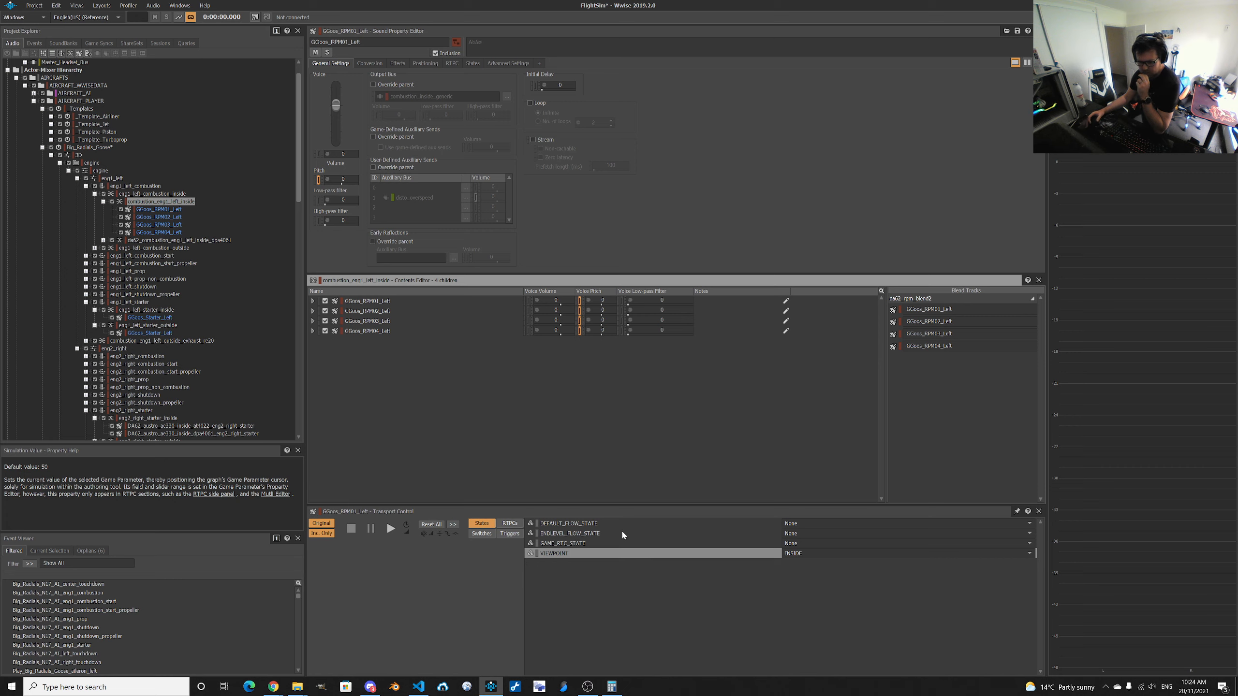
pyautogui.click(510, 534)
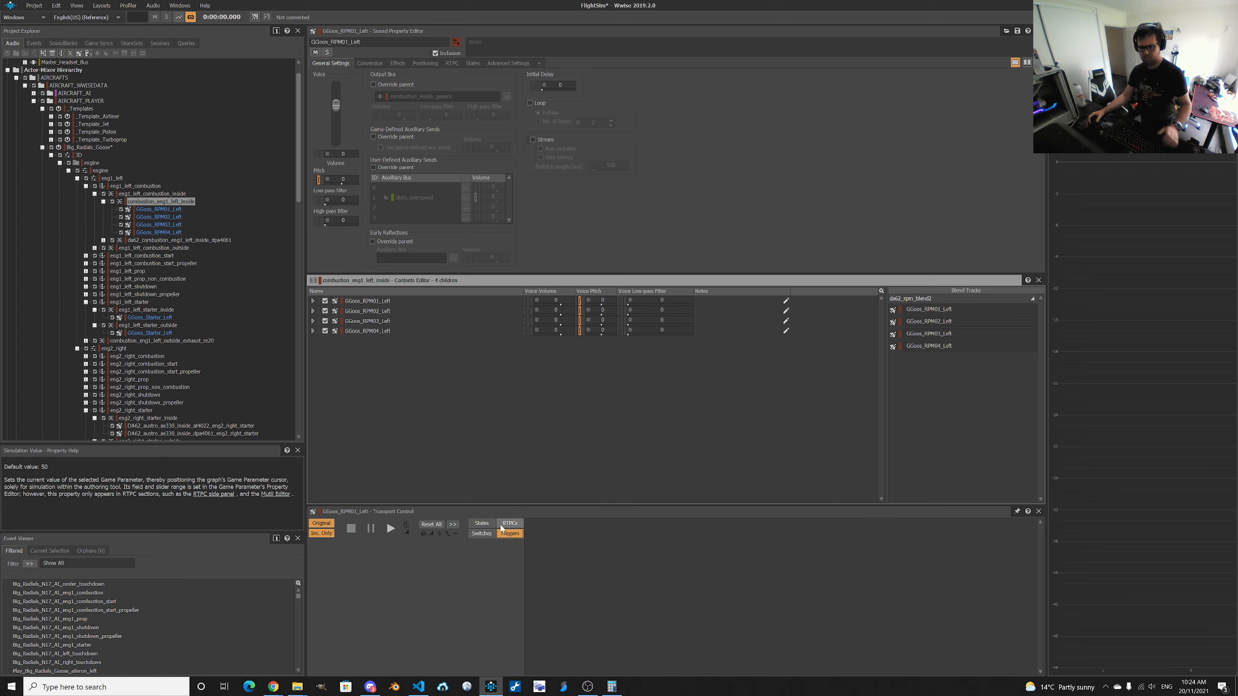
pyautogui.click(509, 524)
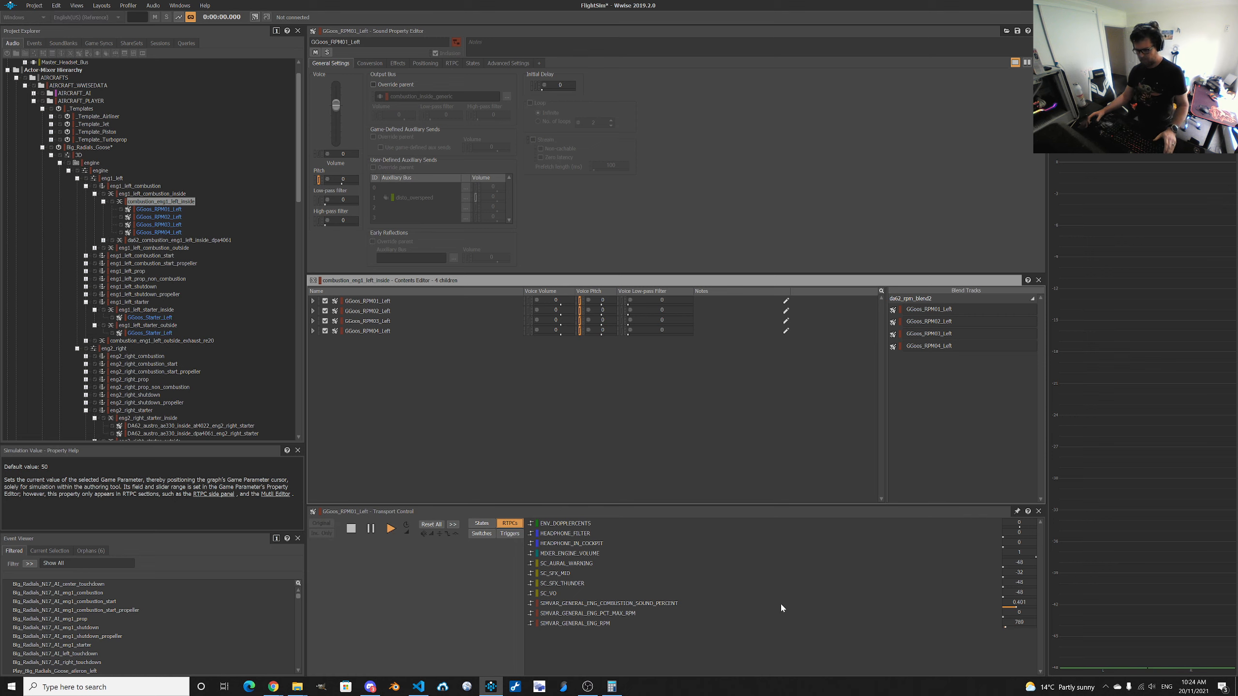
pyautogui.moveTo(1004, 626); pyautogui.dragTo(981, 633)
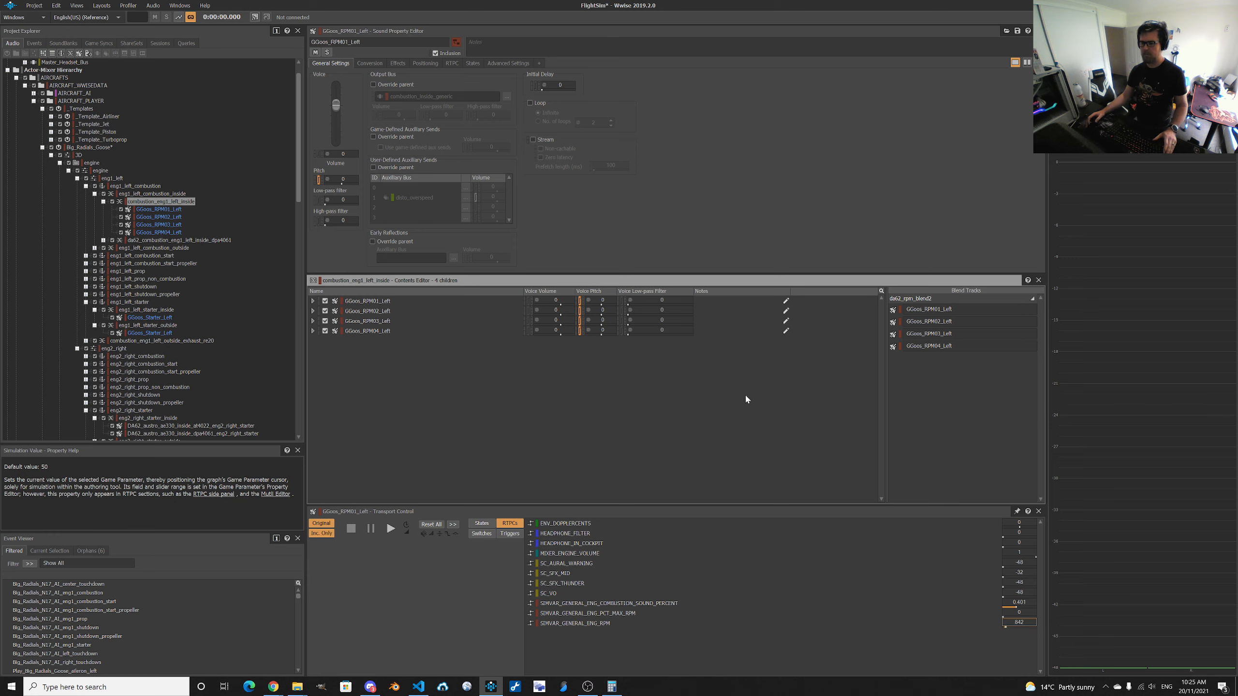
pyautogui.press('space')
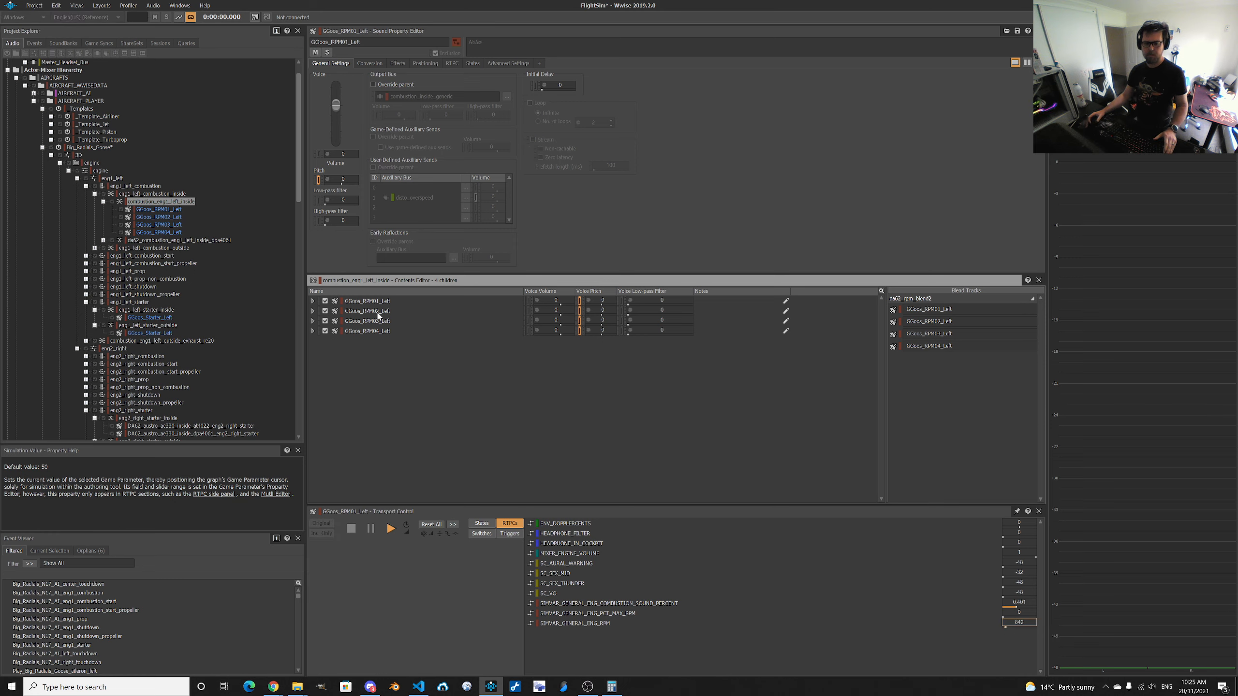
# Audition GGoos_RPM02_Left while sweeping SIMVAR_GENERAL_ENG_RPM, ending at 0, and stop playback.
pyautogui.click(378, 317)
pyautogui.press('space')
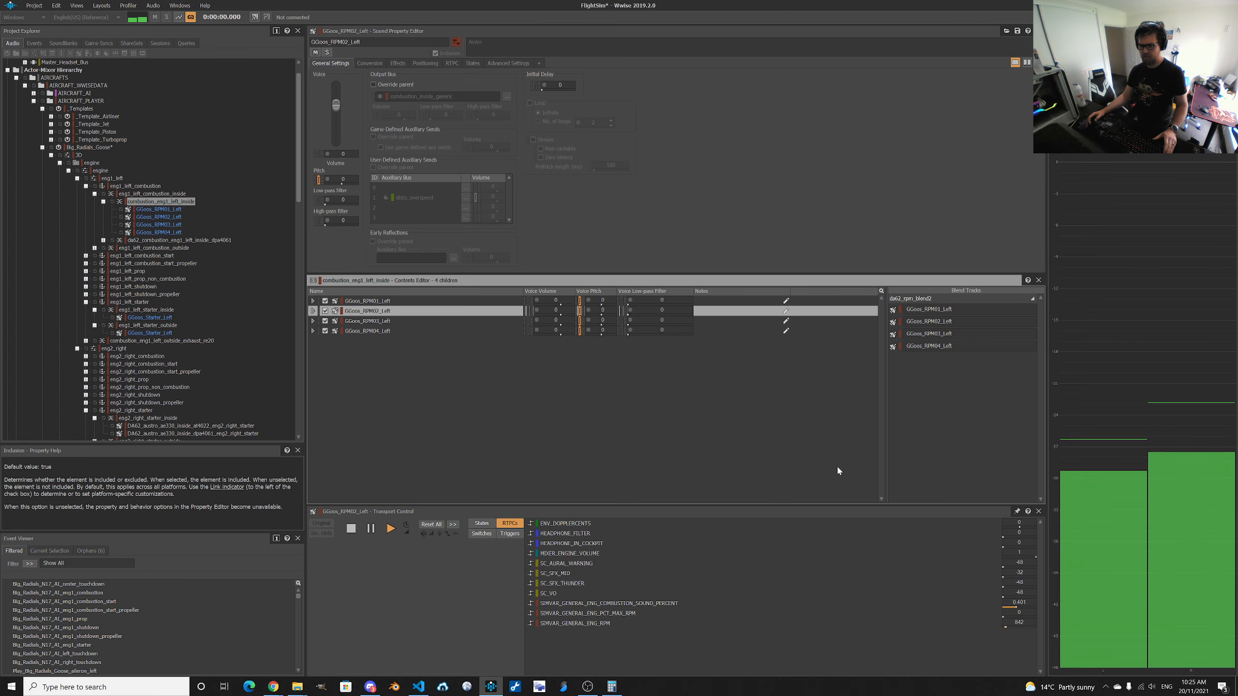
pyautogui.moveTo(1007, 630); pyautogui.dragTo(973, 634)
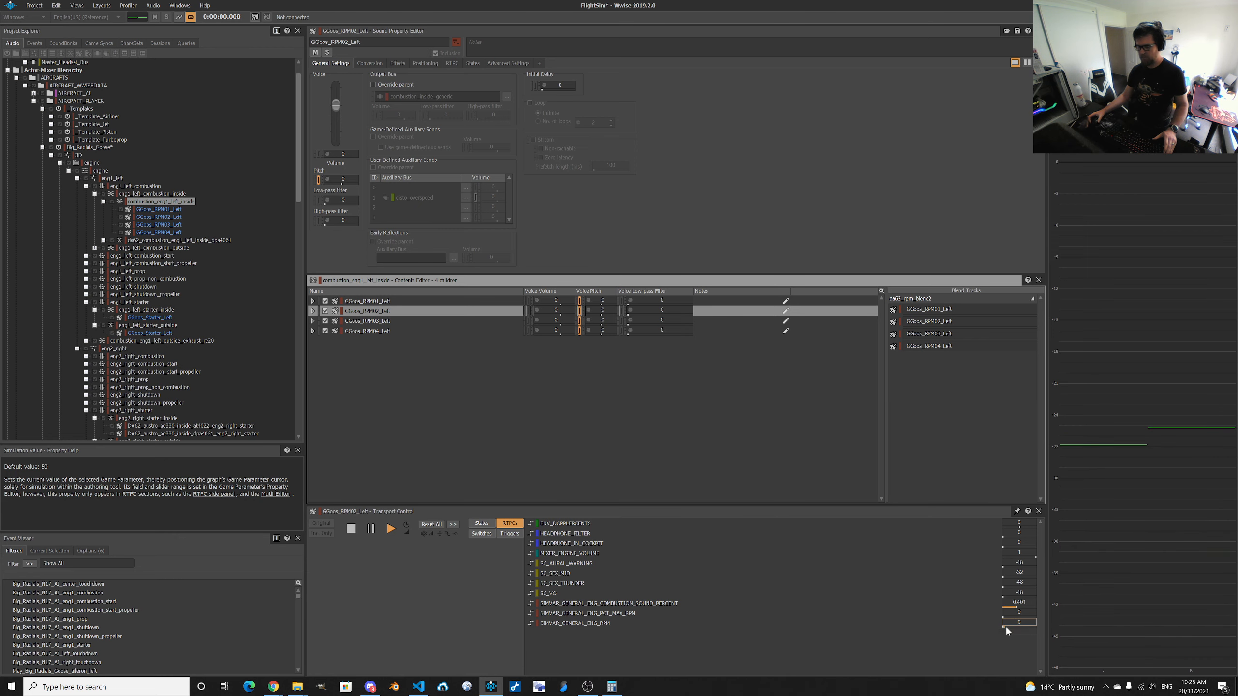
pyautogui.press('space')
# Audition GGoos_RPM03_Left while sweeping SIMVAR_GENERAL_ENG_RPM and returning it to 0, and stop playback.
pyautogui.click(404, 322)
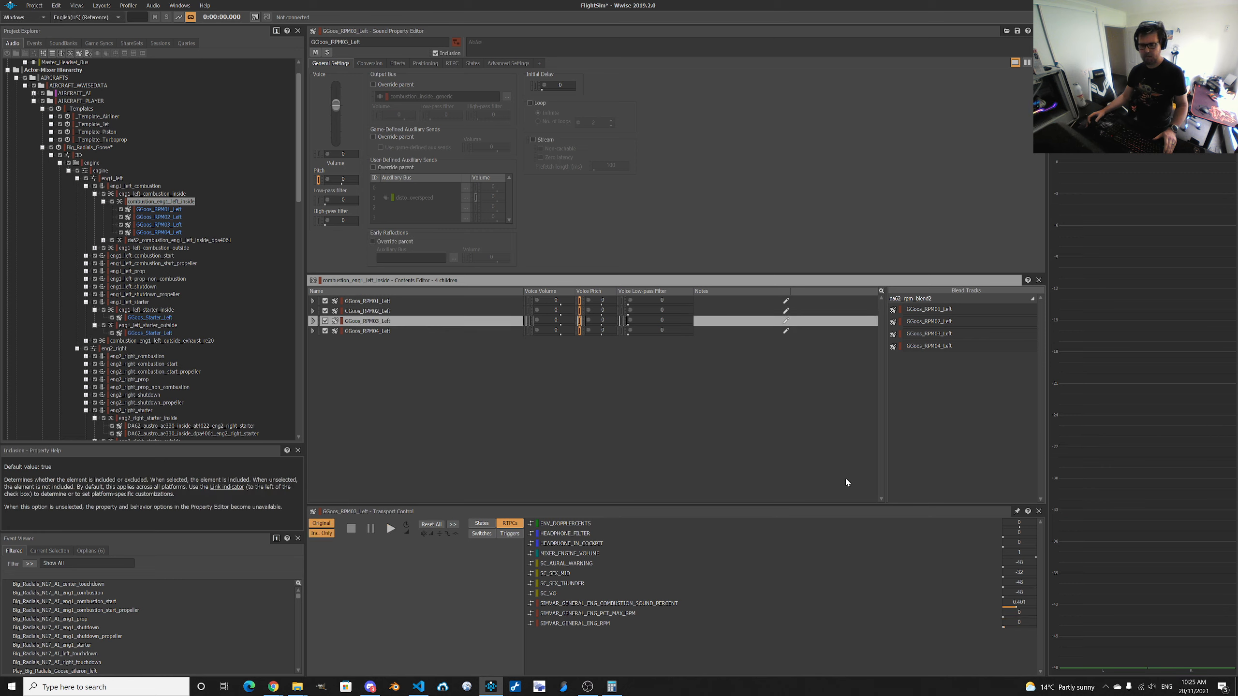
pyautogui.press('space')
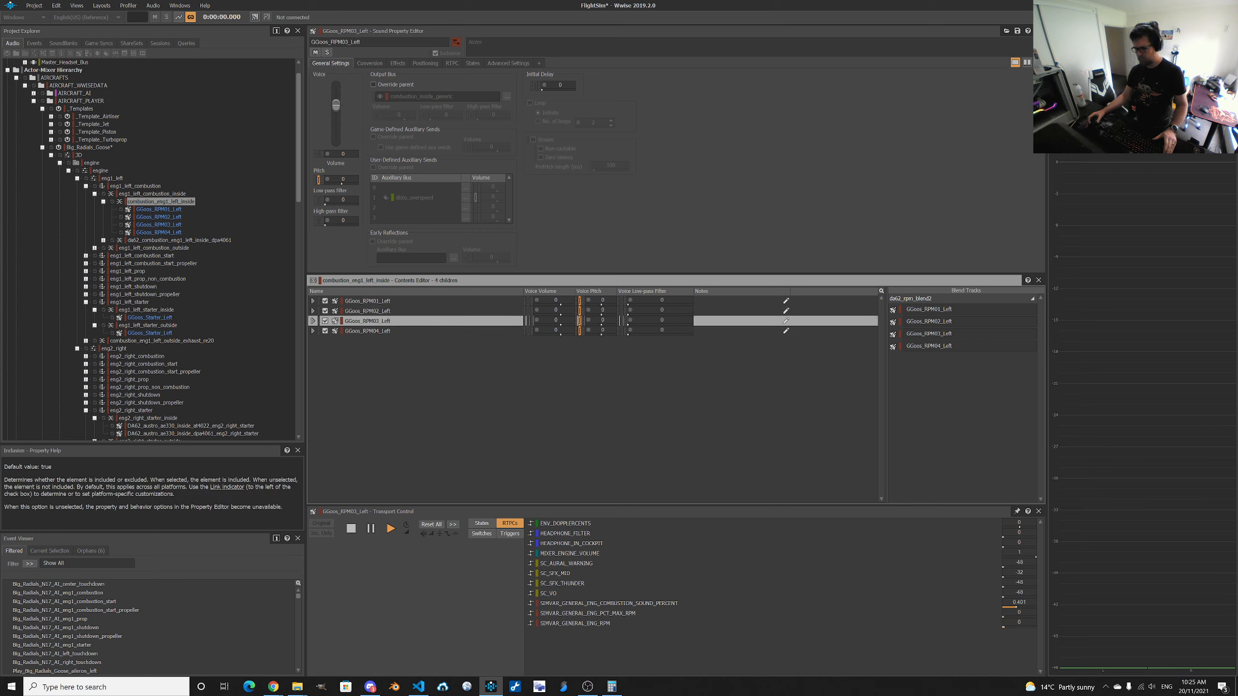
pyautogui.moveTo(1004, 629); pyautogui.dragTo(974, 633)
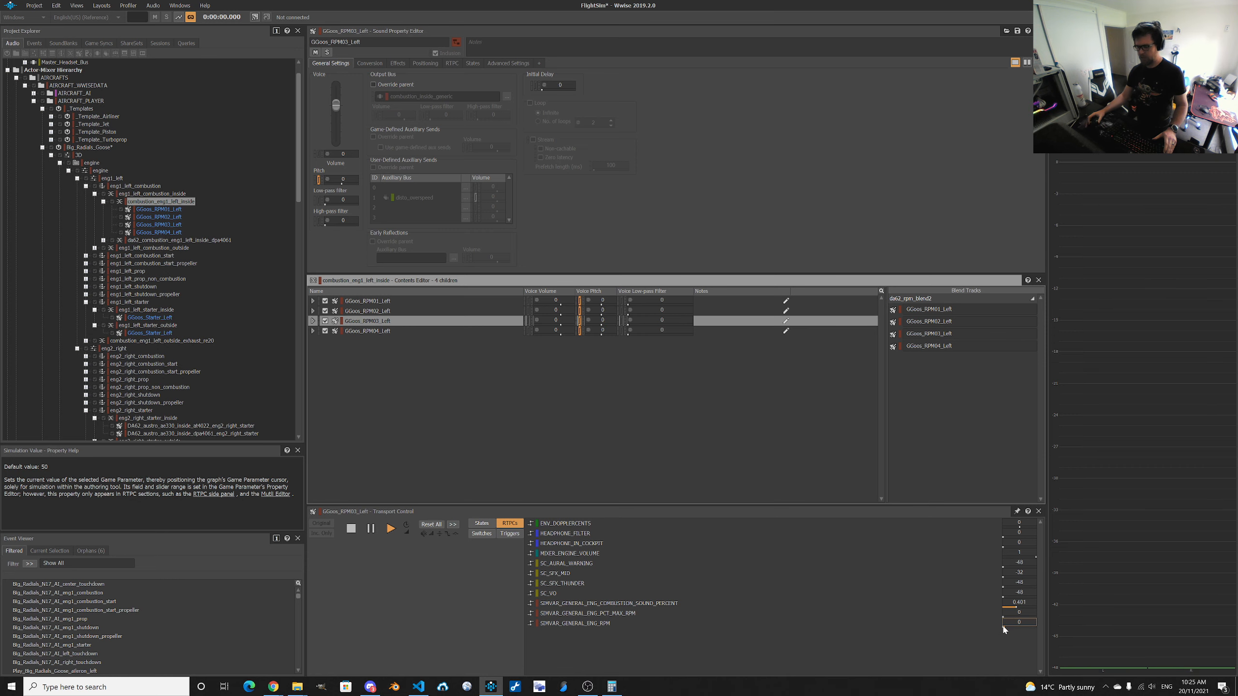
pyautogui.press('space')
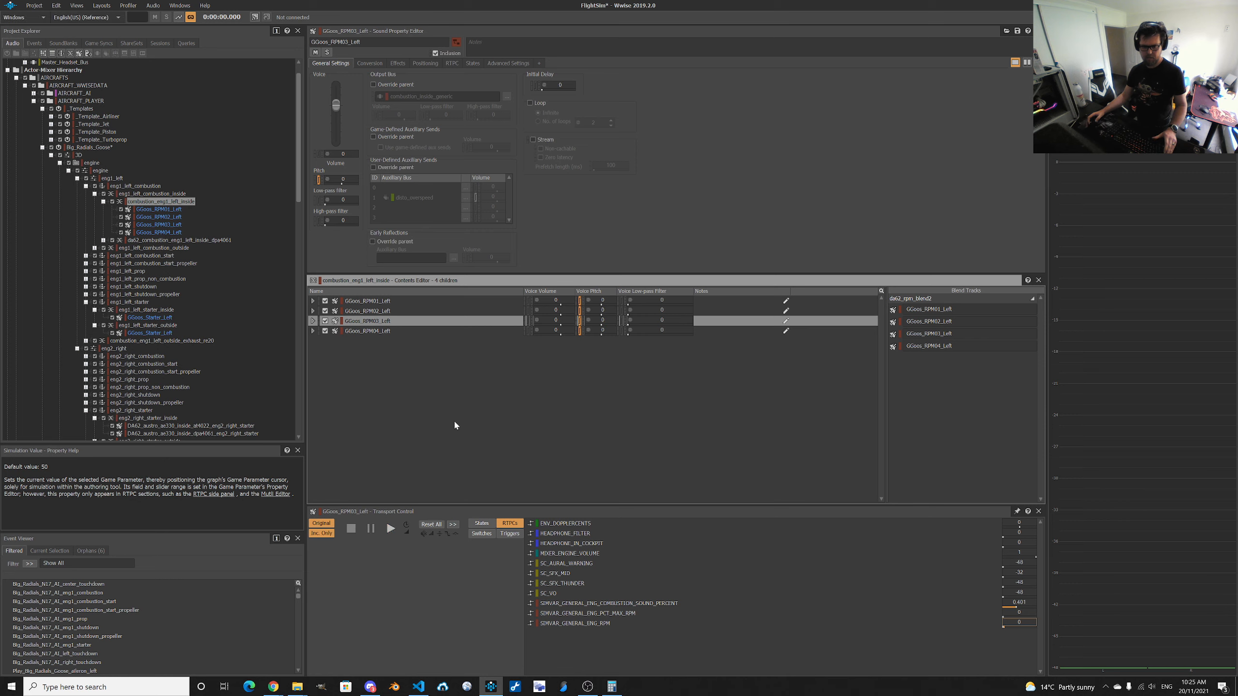
# Audition GGoos_RPM04_Left while sweeping SIMVAR_GENERAL_ENG_RPM and returning it to 0, and stop playback.
pyautogui.click(393, 332)
pyautogui.press('space')
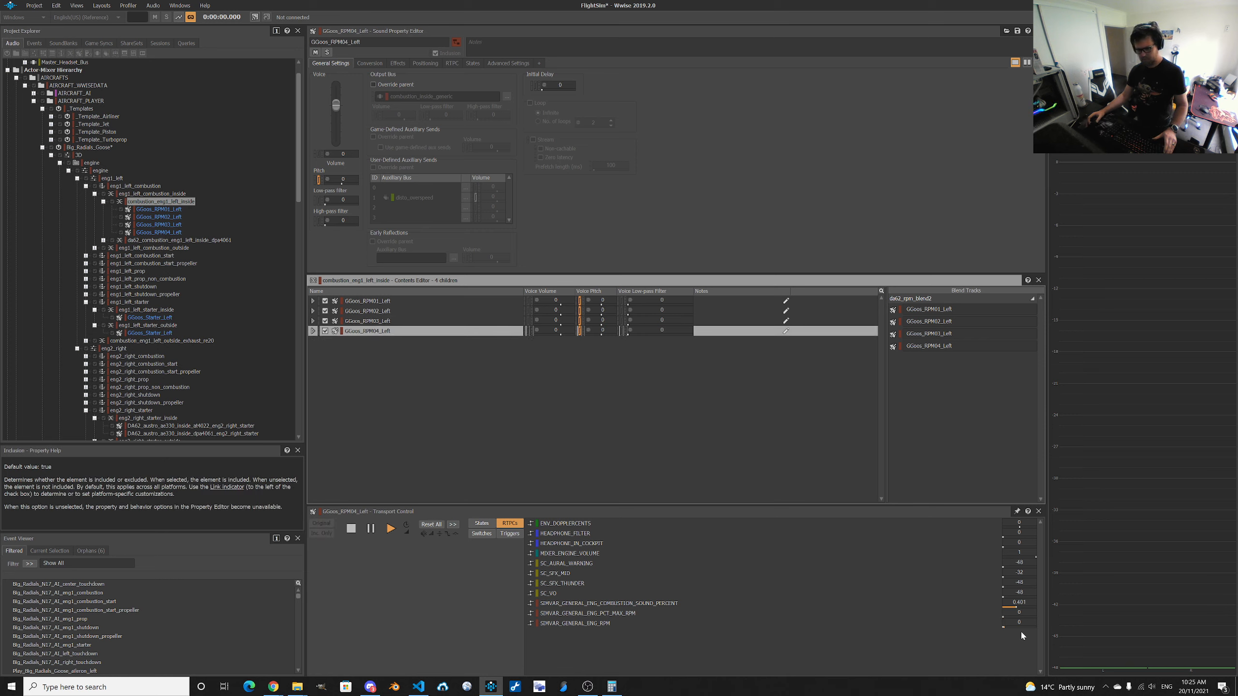
pyautogui.moveTo(1004, 627); pyautogui.dragTo(974, 633)
pyautogui.press('space')
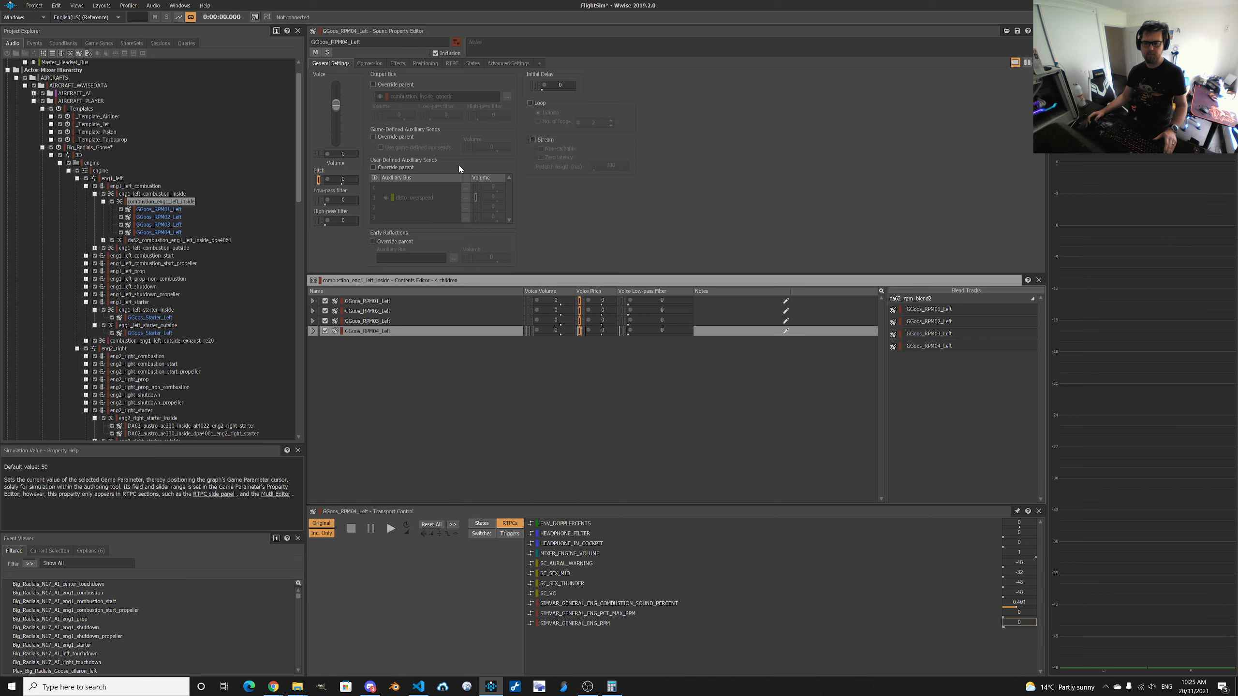
# Audition the whole eng1_left_combustion_inside container while sweeping SIMVAR_GENERAL_ENG_RPM and returning it to 0, and stop playback.
pyautogui.click(172, 204)
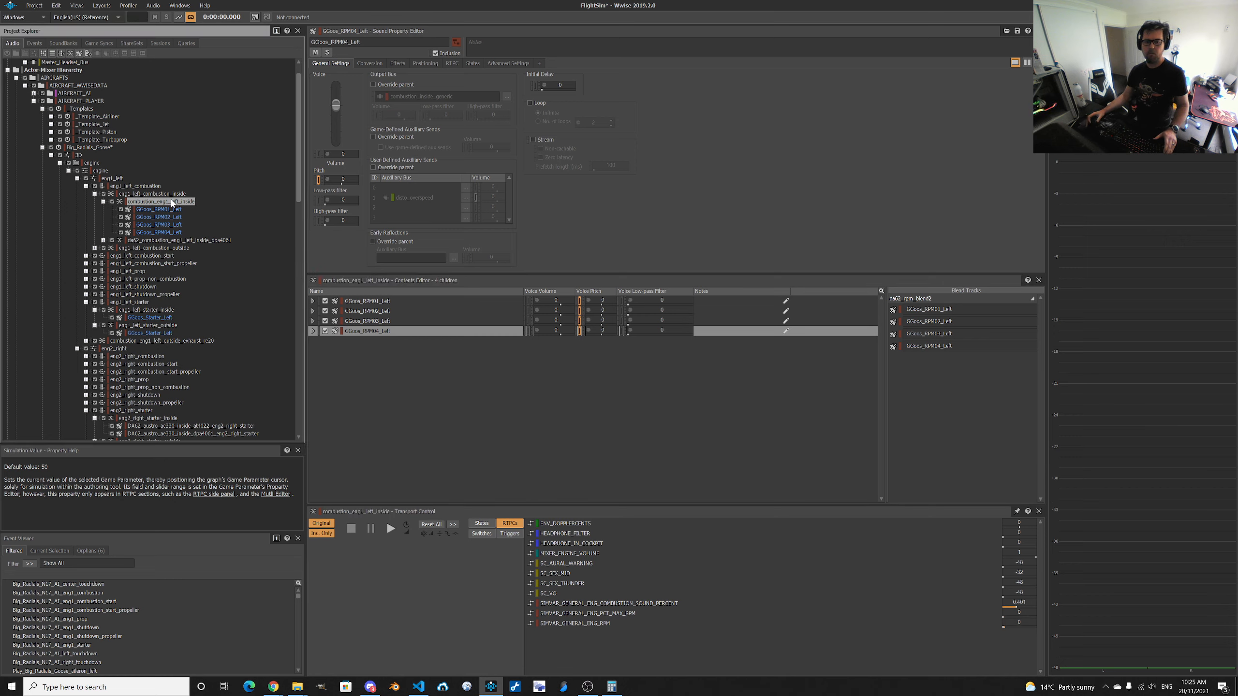
pyautogui.click(171, 195)
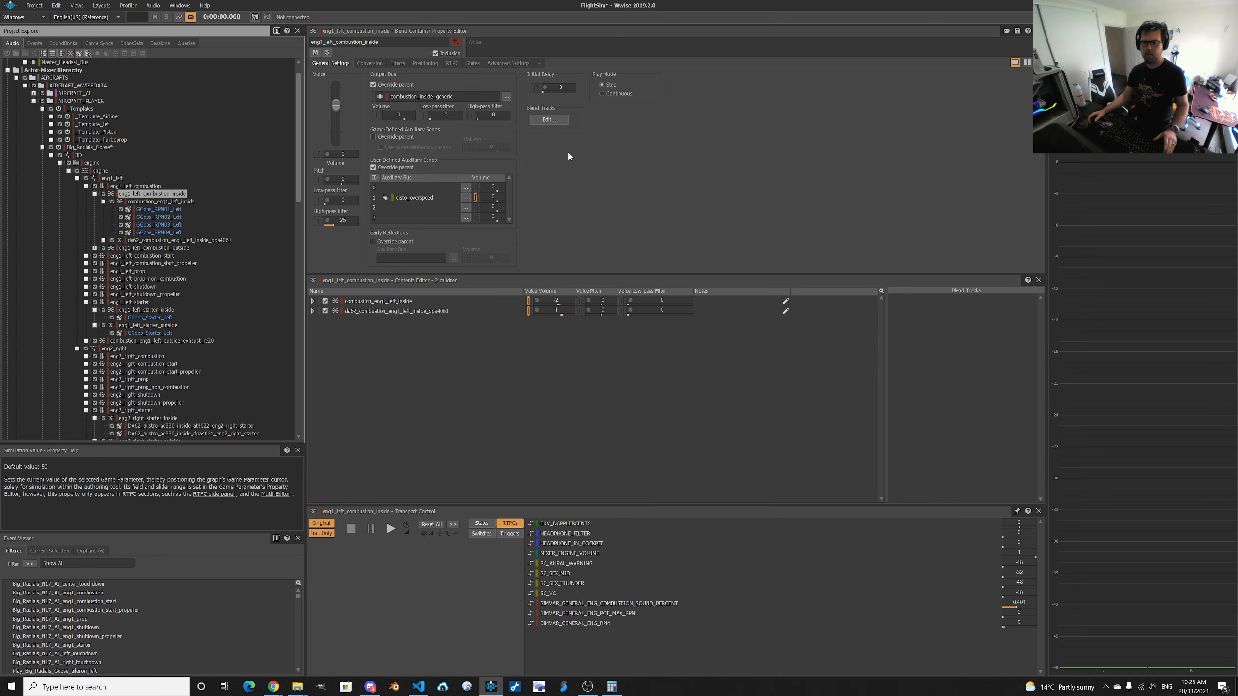
pyautogui.press('space')
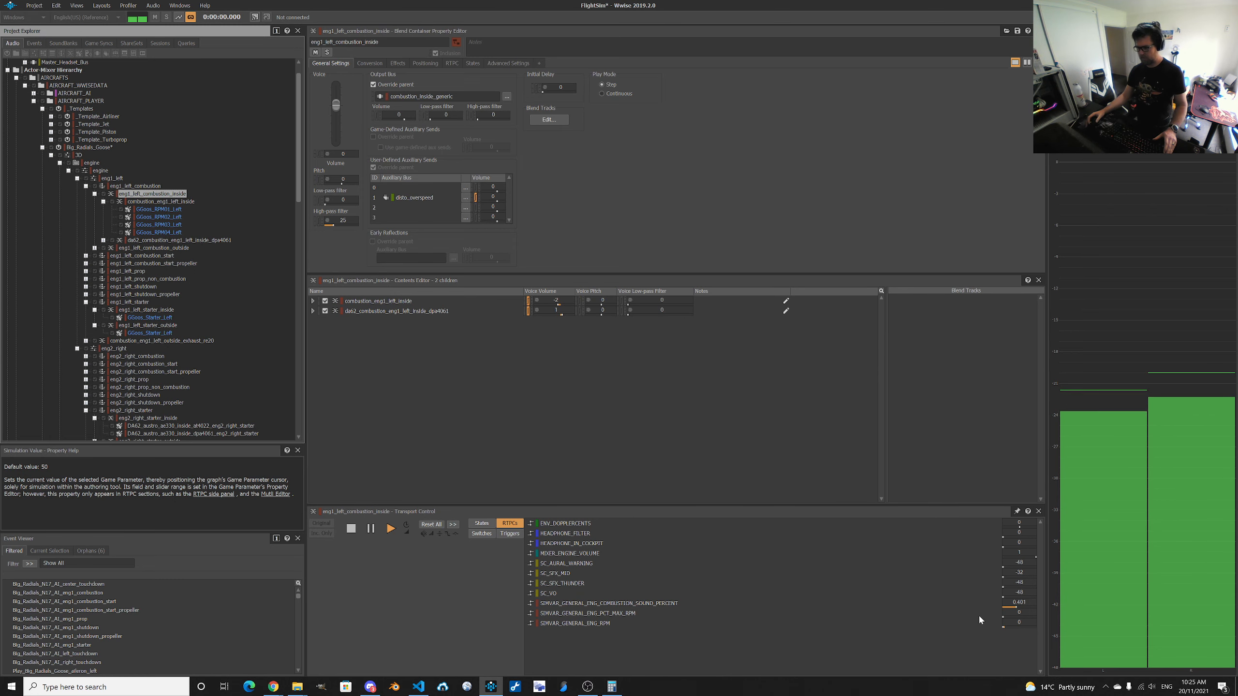
pyautogui.moveTo(1003, 629)
pyautogui.mouseDown()
pyautogui.moveTo(979, 633)
pyautogui.moveTo(997, 633)
pyautogui.mouseUp()
pyautogui.moveTo(990, 634); pyautogui.dragTo(973, 634)
pyautogui.press('space')
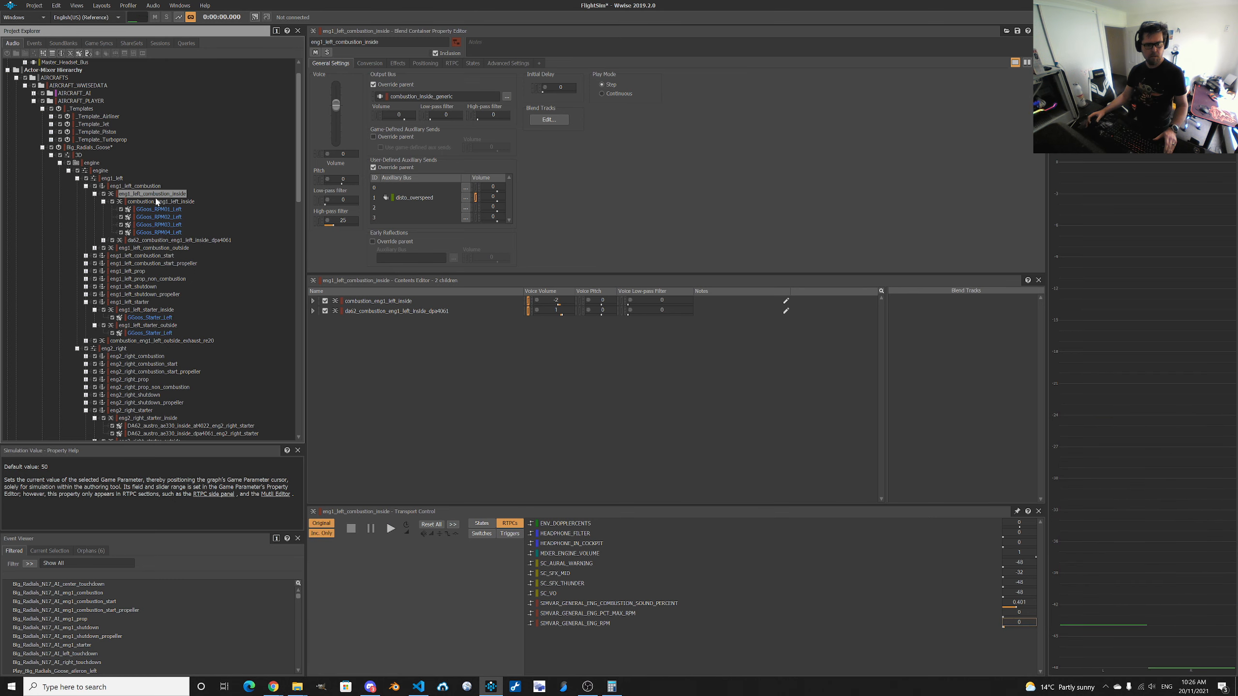
# Delete da62_combustion_eng1_left_inside_dpa4061 from eng1_left_combustion_inside and compare the settings of that container and its remaining child.
pyautogui.click(137, 240)
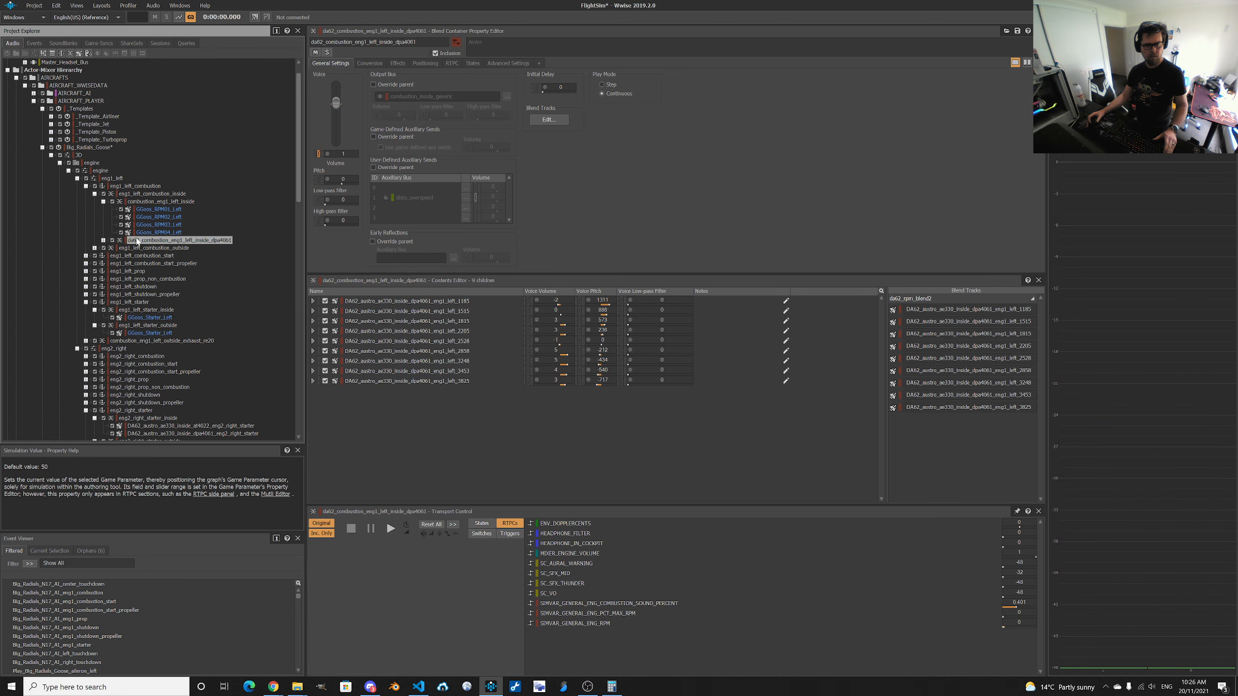
pyautogui.press('Delete')
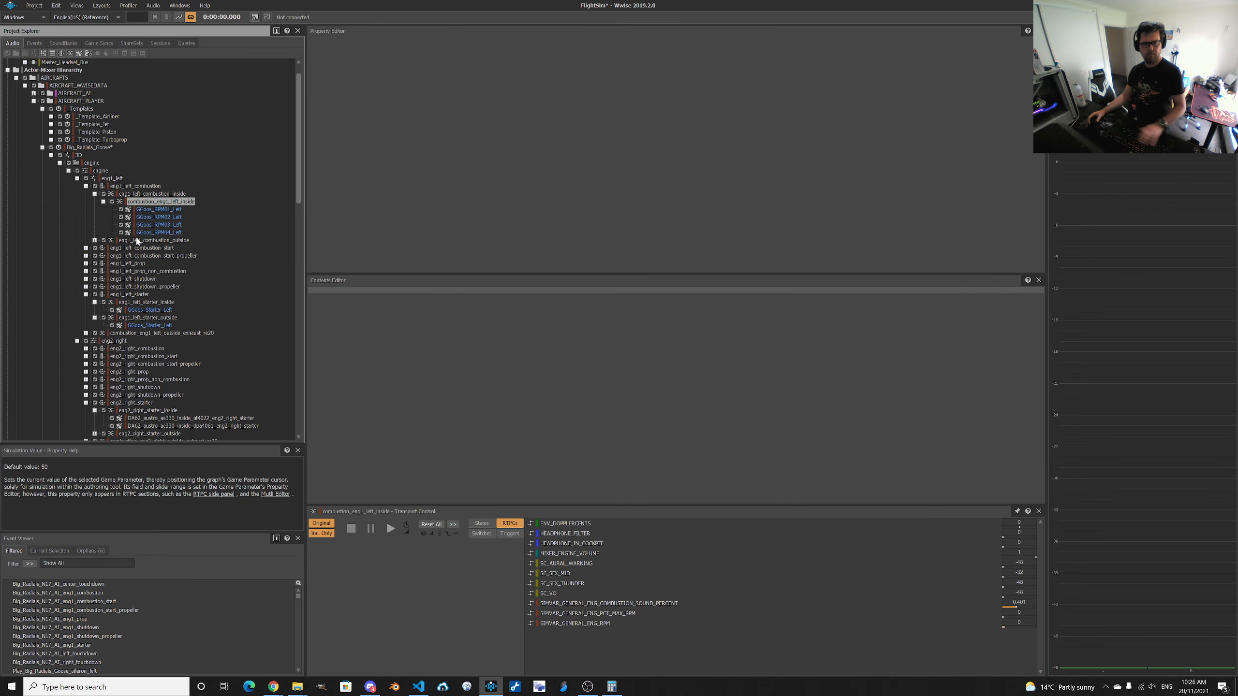
pyautogui.click(161, 194)
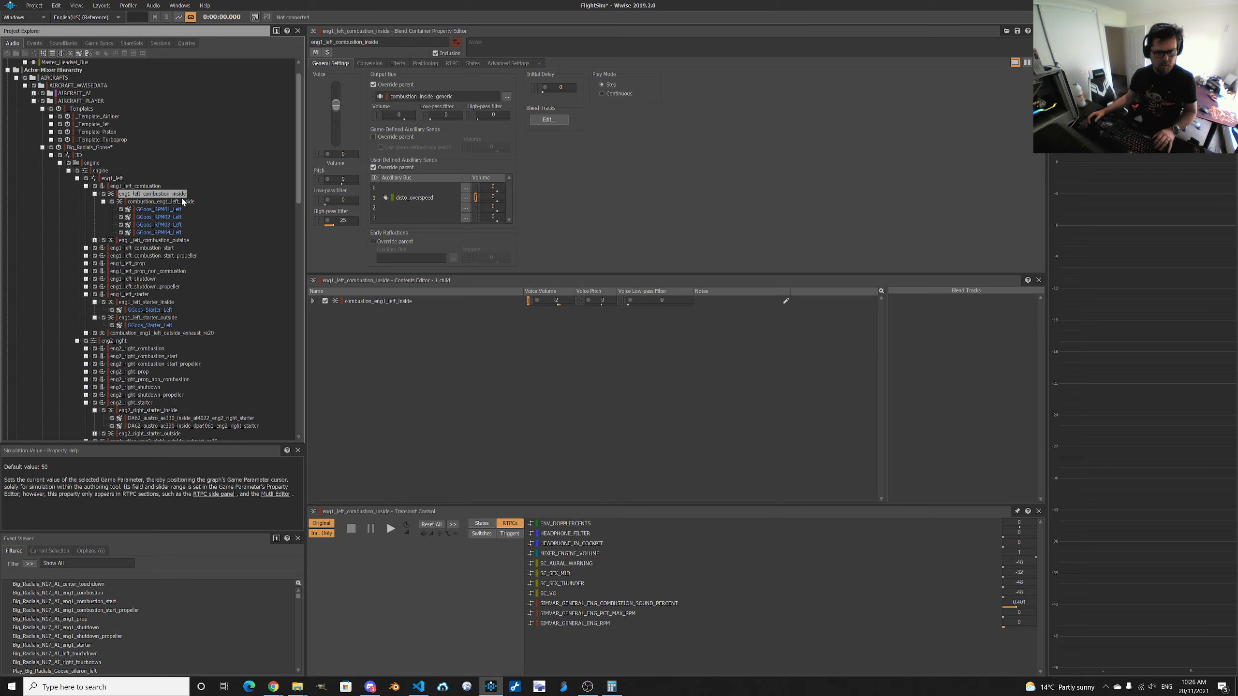
pyautogui.click(158, 202)
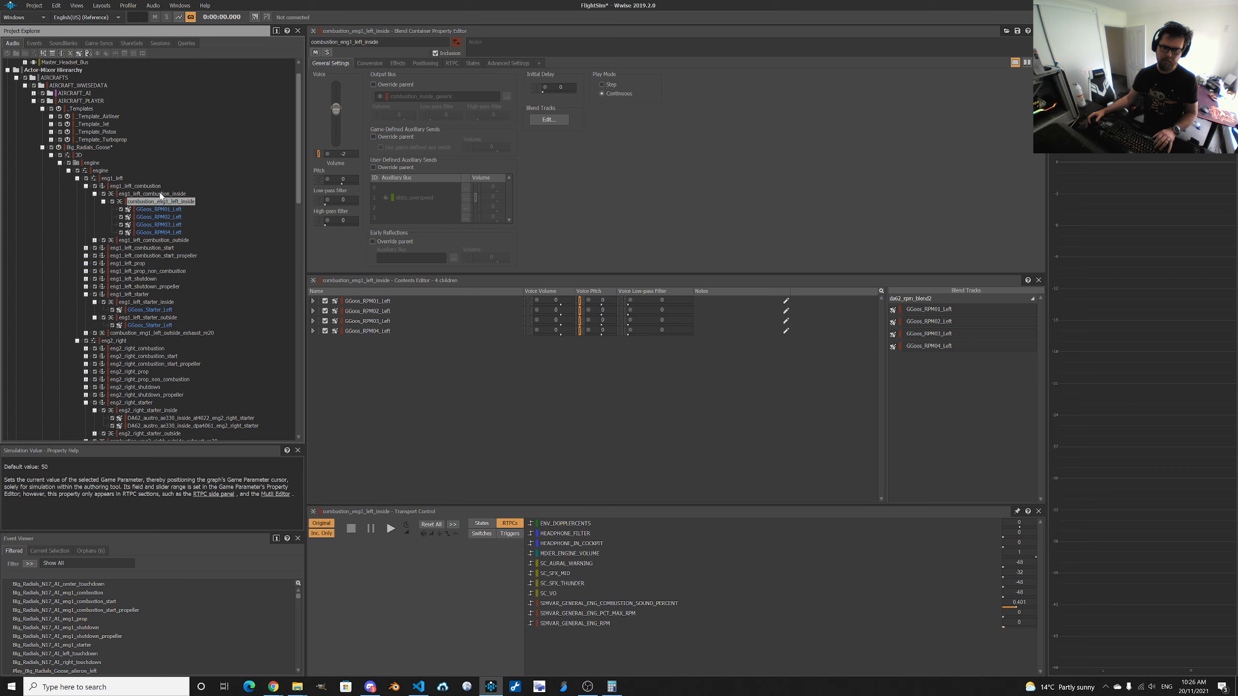
pyautogui.click(161, 194)
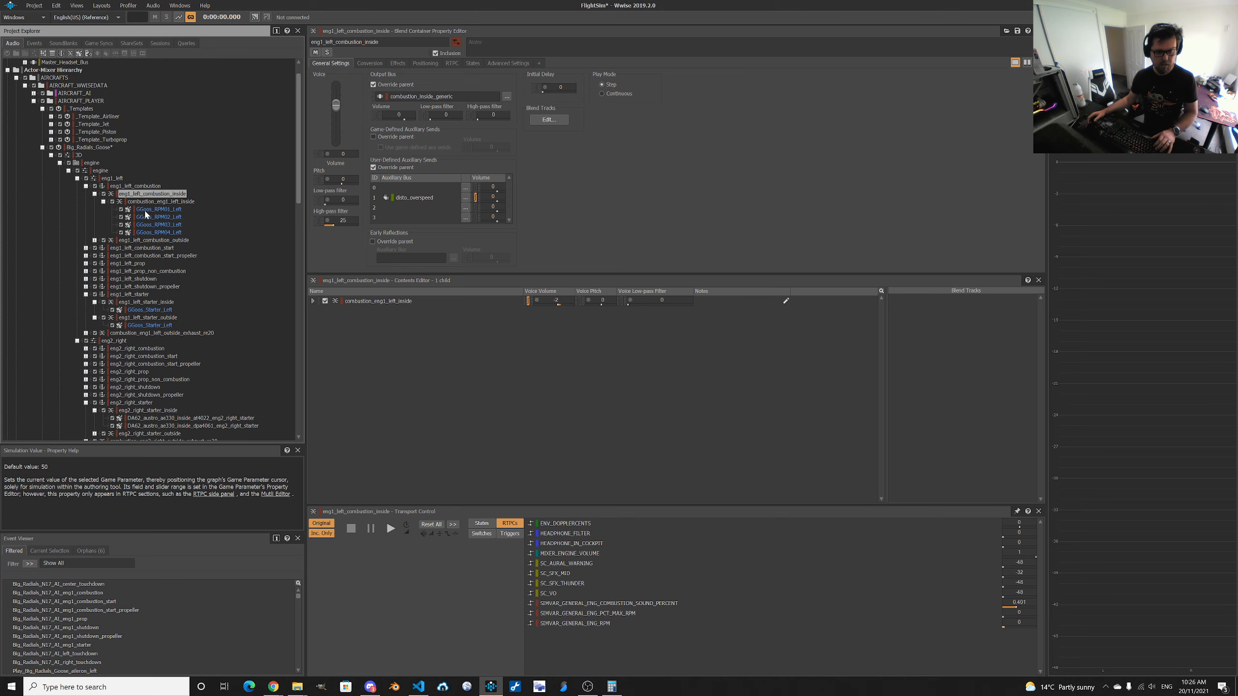
# Expand the Big_Radials_P40B_Tomahawk work unit down to the sounds in its combustion_inside container.
pyautogui.scroll(-20, 145, 214)
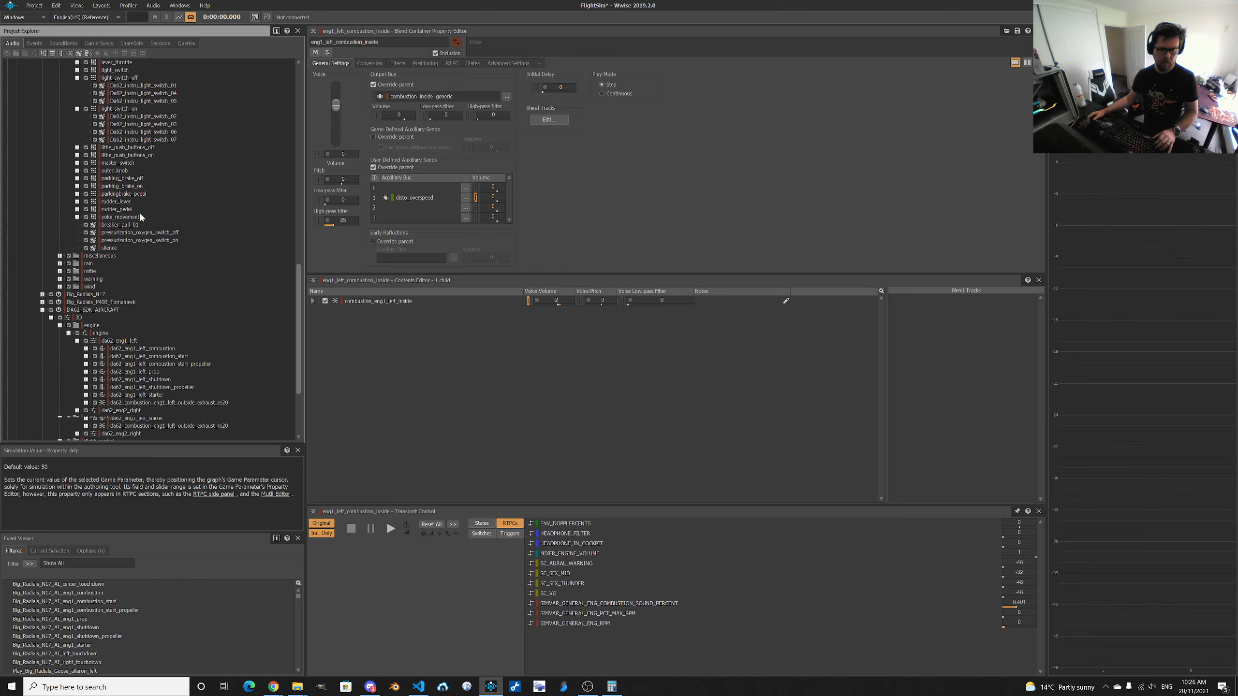
pyautogui.scroll(-4, 140, 218)
pyautogui.click(43, 210)
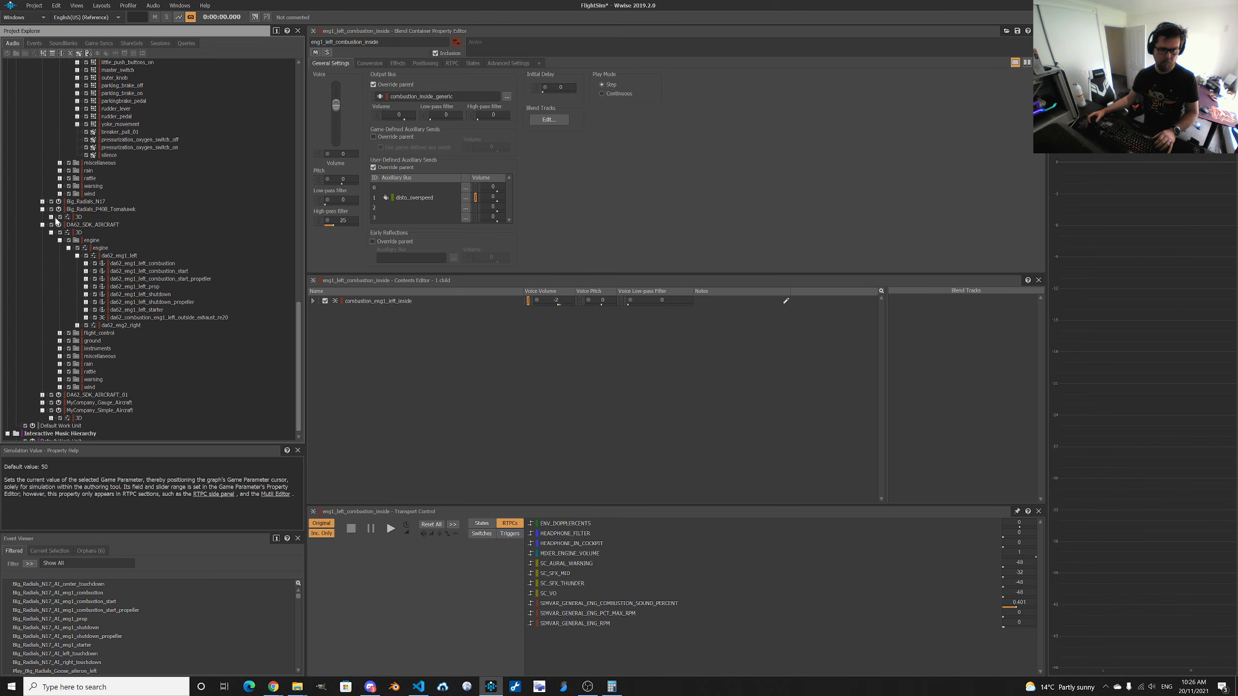
pyautogui.click(51, 217)
pyautogui.click(60, 225)
pyautogui.click(68, 232)
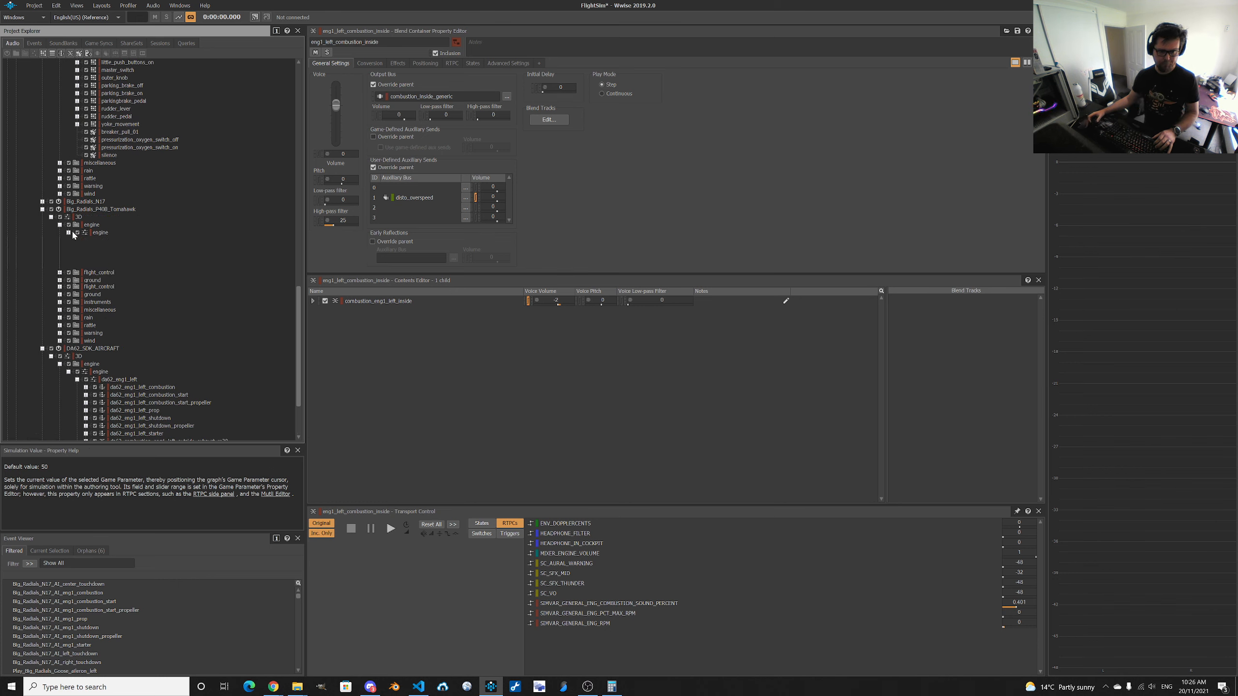
pyautogui.click(77, 240)
pyautogui.click(85, 248)
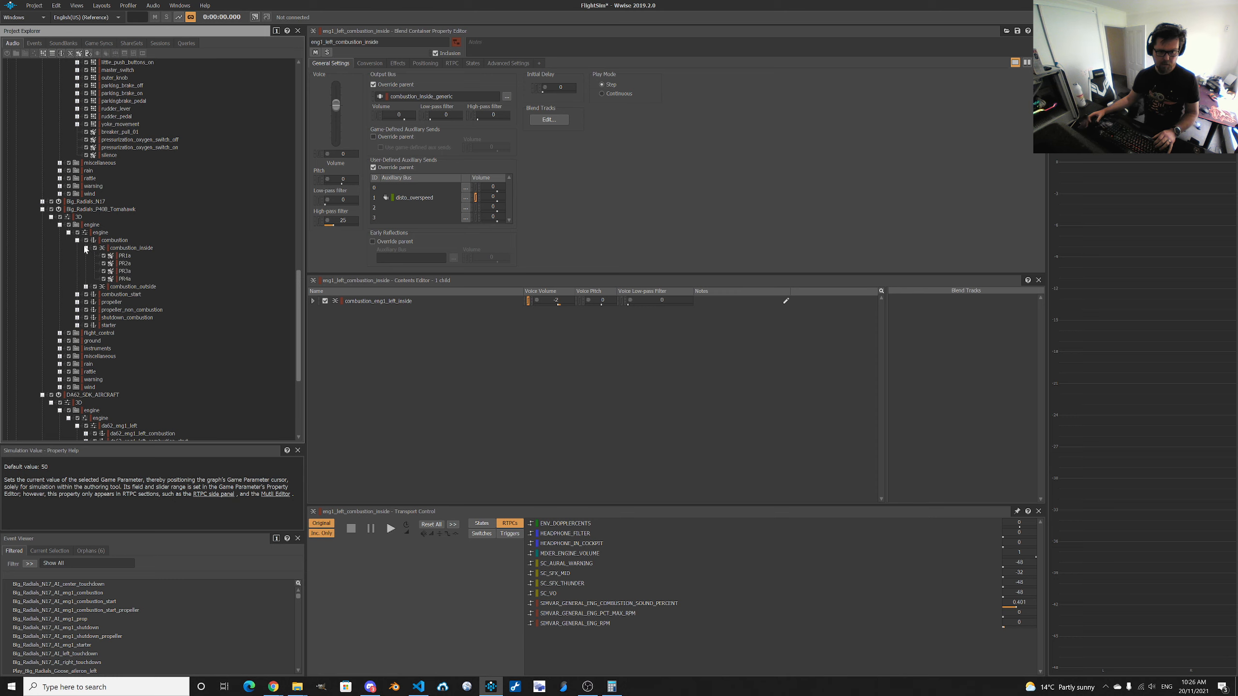
# Audition the Tomahawk's combustion_inside container while sweeping SIMVAR_GENERAL_ENG_PCT_MAX_RPM and returning it to 0, and stop playback.
pyautogui.click(115, 240)
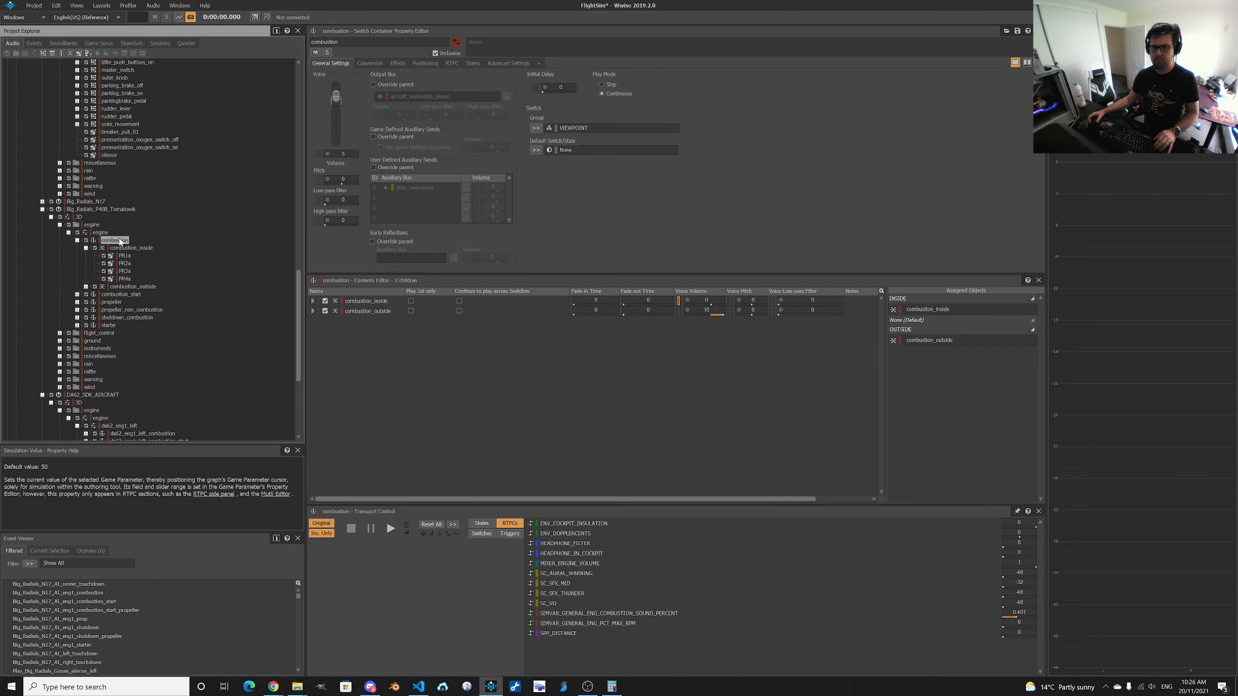
pyautogui.click(134, 248)
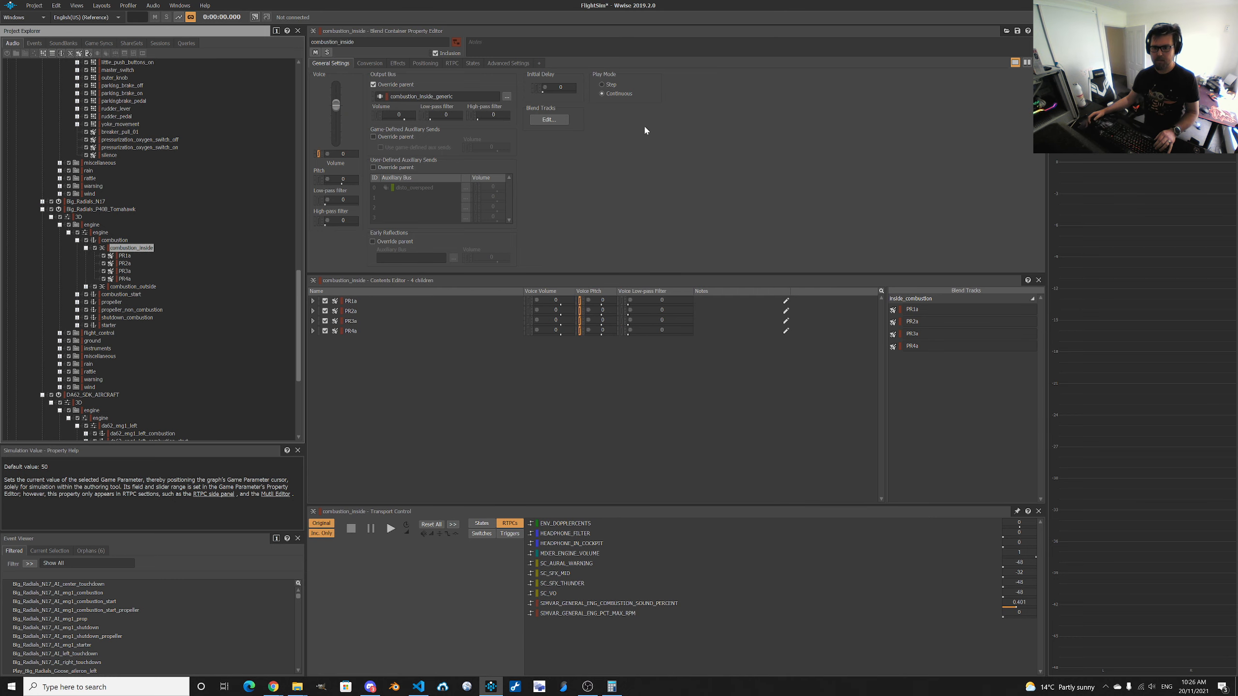
pyautogui.press('space')
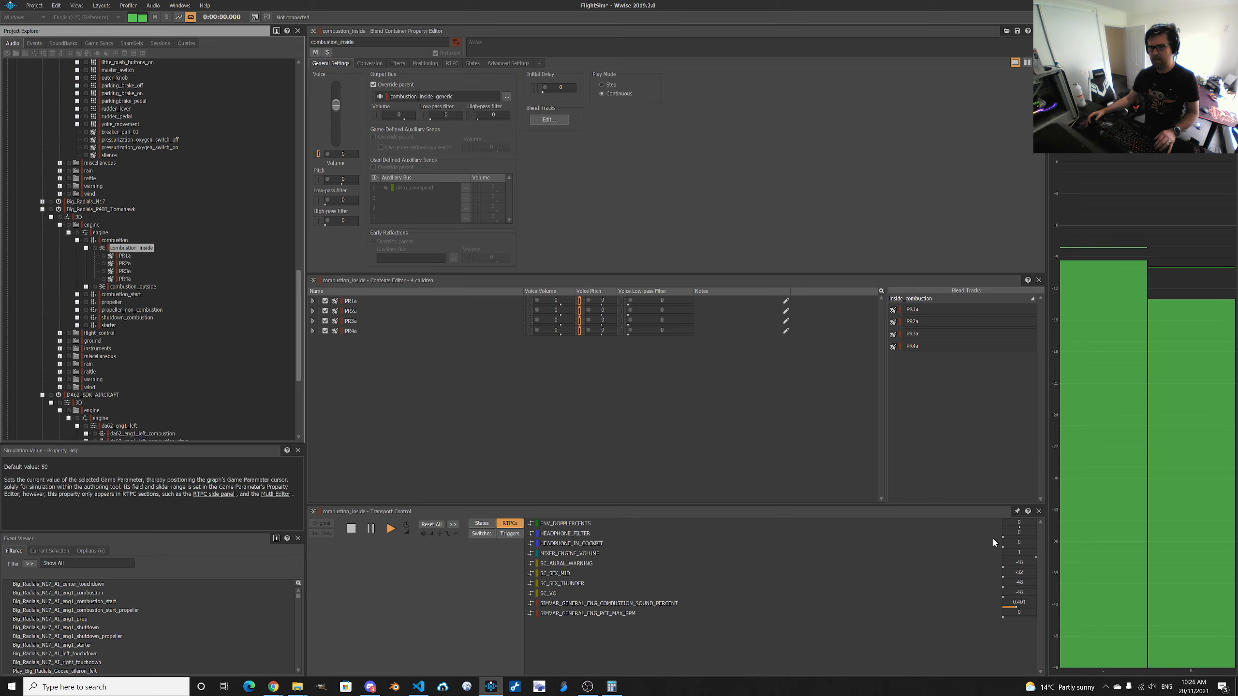
pyautogui.click(1005, 616)
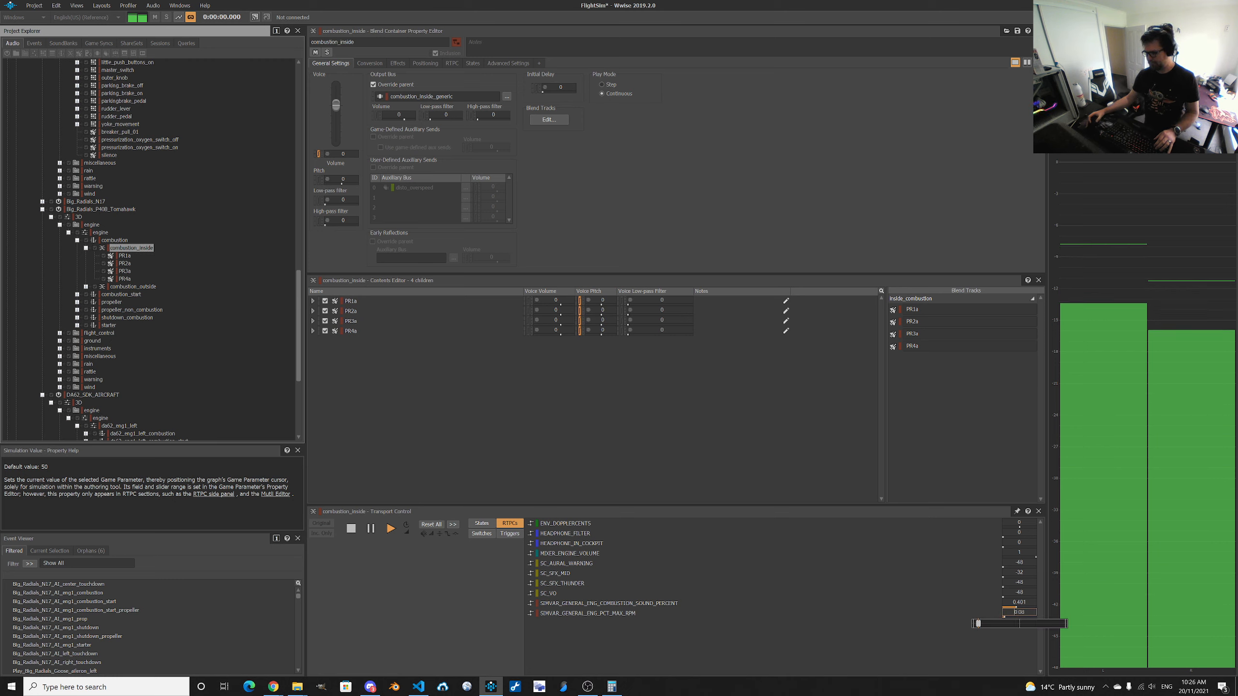
pyautogui.moveTo(985, 624)
pyautogui.mouseDown()
pyautogui.moveTo(1025, 624)
pyautogui.moveTo(973, 624)
pyautogui.mouseUp()
pyautogui.press('space')
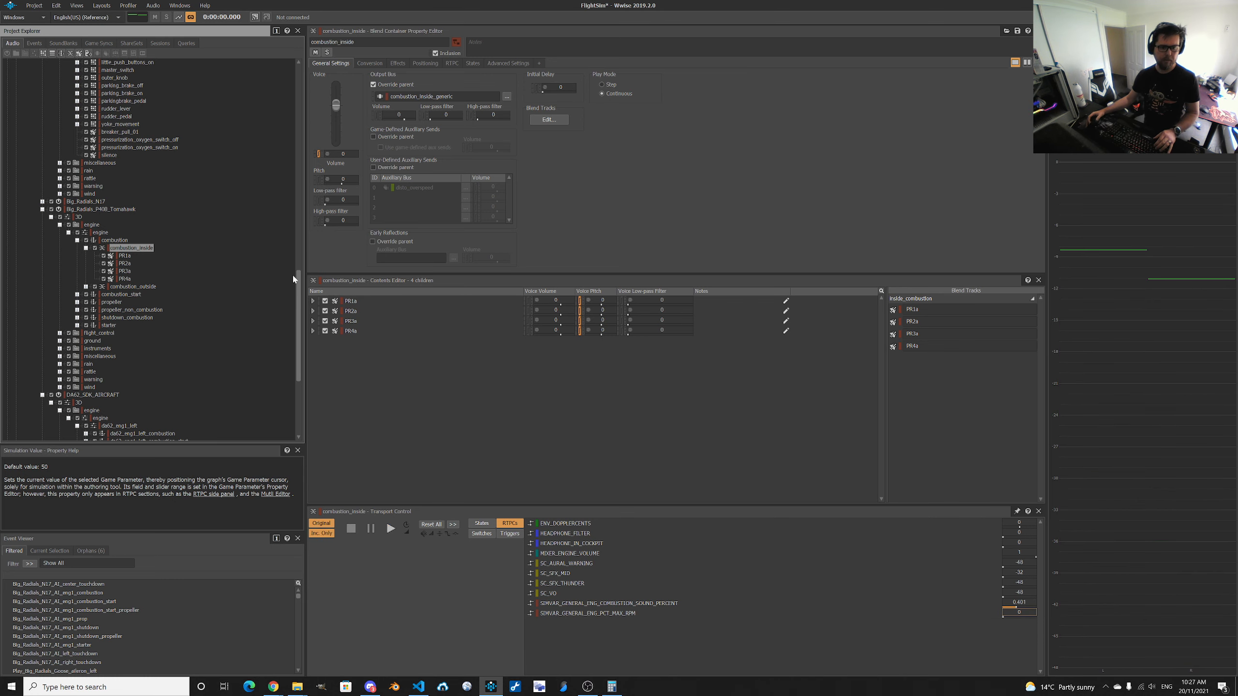
# Move the Goose's combustion_eng1_left_inside container out of eng1_left_combustion_inside and directly into eng1_left_combustion.
pyautogui.scroll(2, 161, 187)
pyautogui.scroll(6, 160, 187)
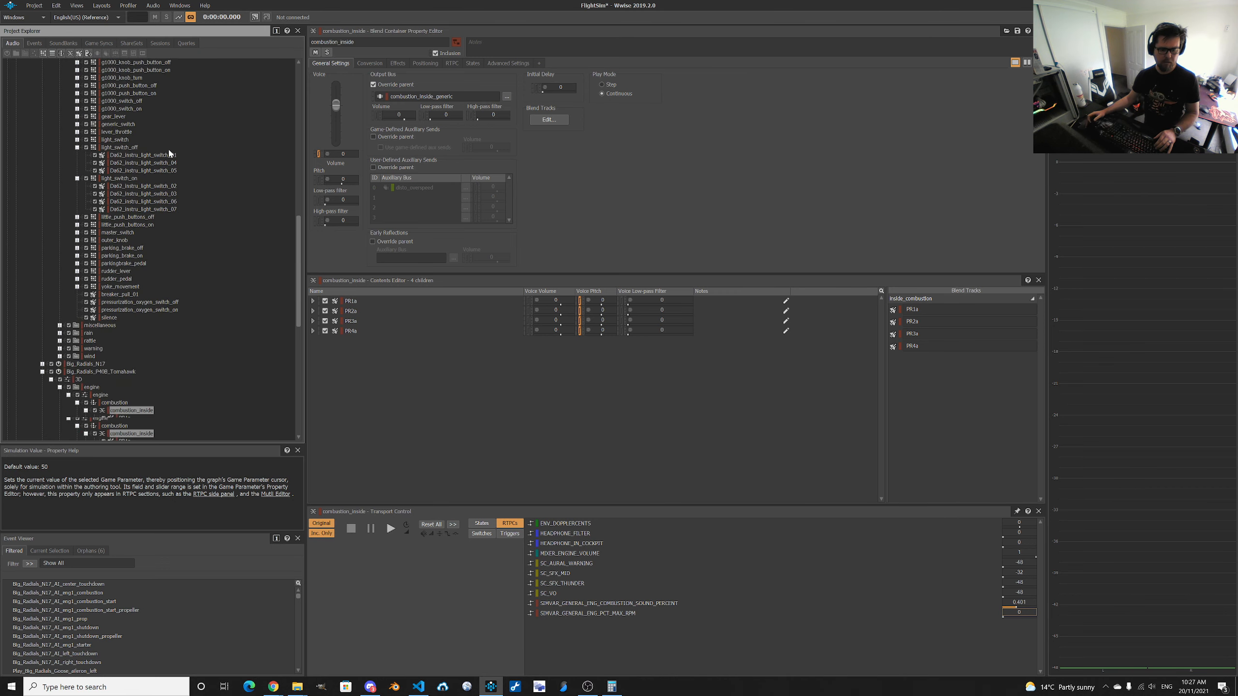
pyautogui.scroll(-4, 163, 179)
pyautogui.click(124, 334)
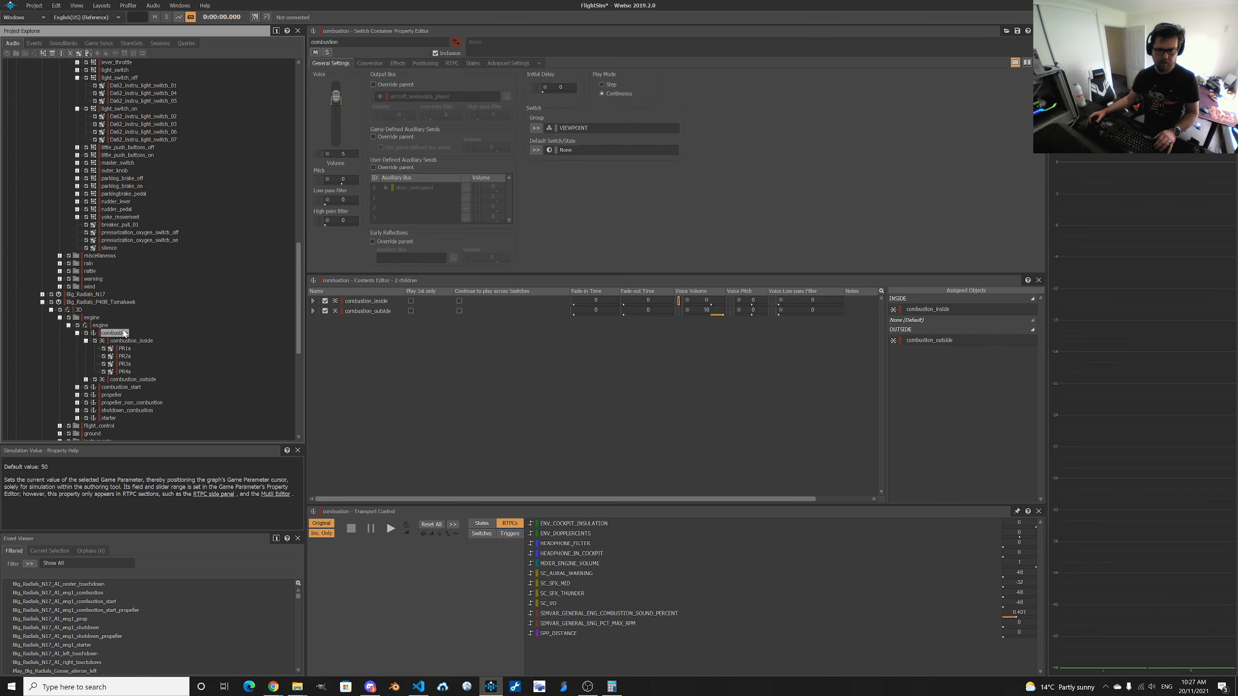
pyautogui.scroll(-12, 168, 175)
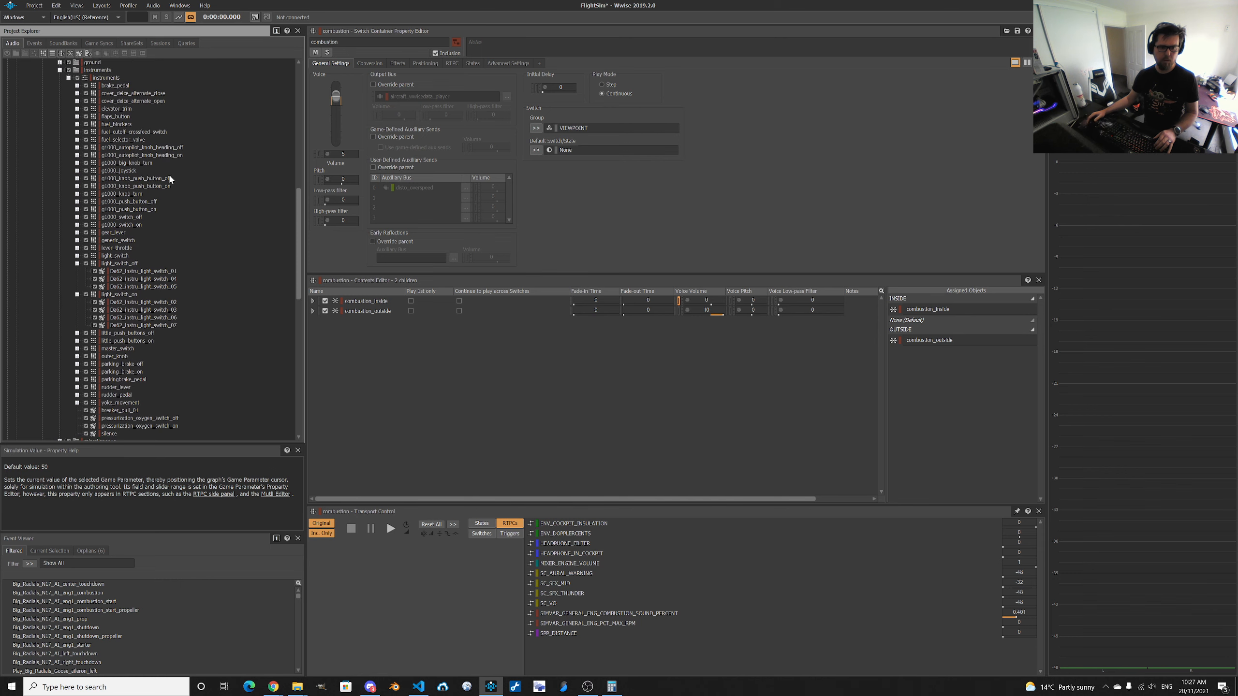
pyautogui.scroll(4, 169, 181)
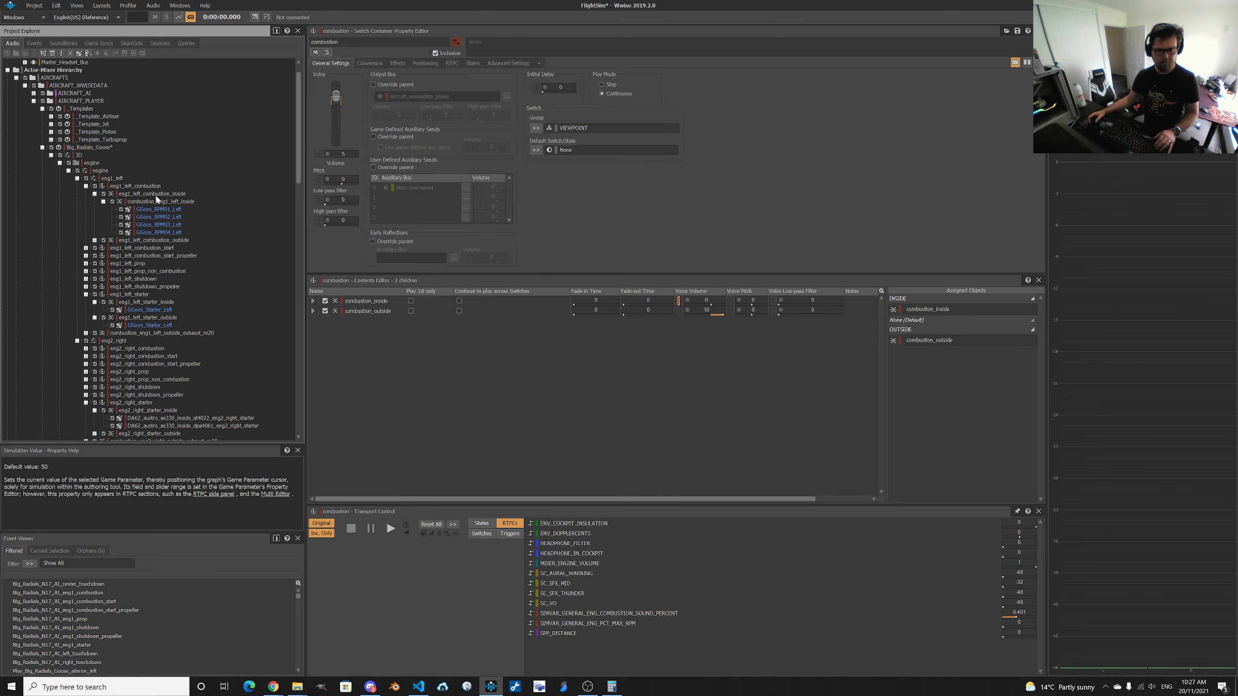
pyautogui.click(152, 201)
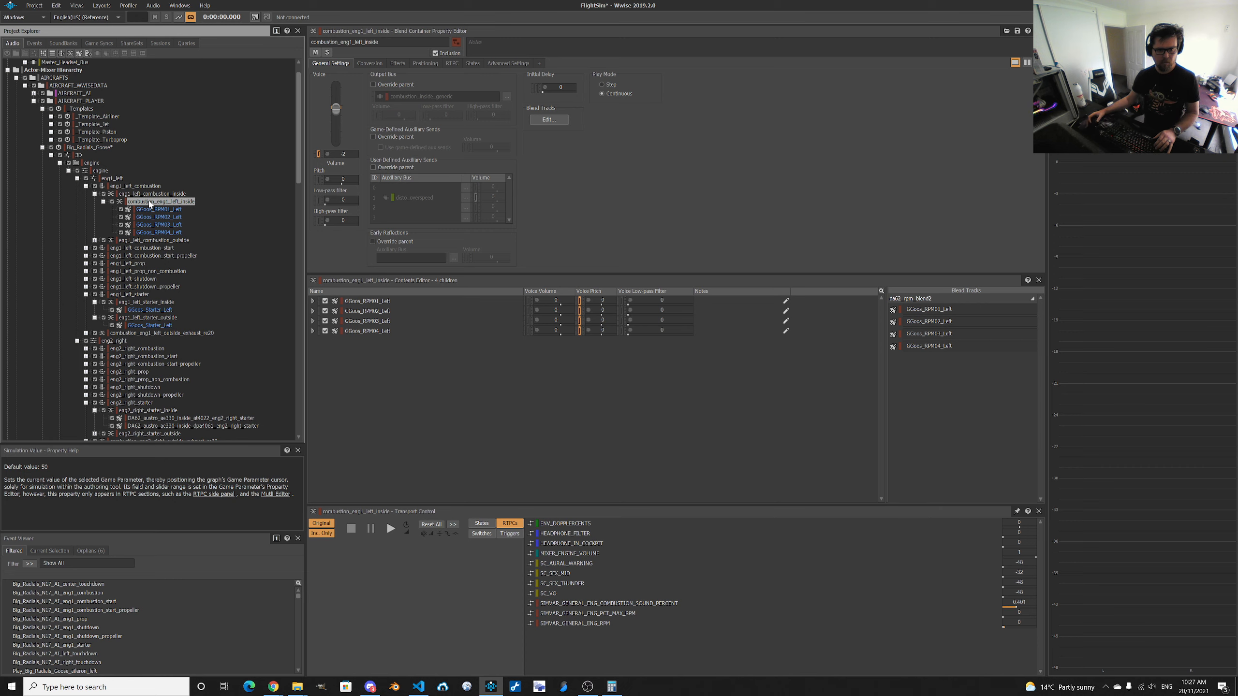
pyautogui.moveTo(152, 202); pyautogui.dragTo(136, 187)
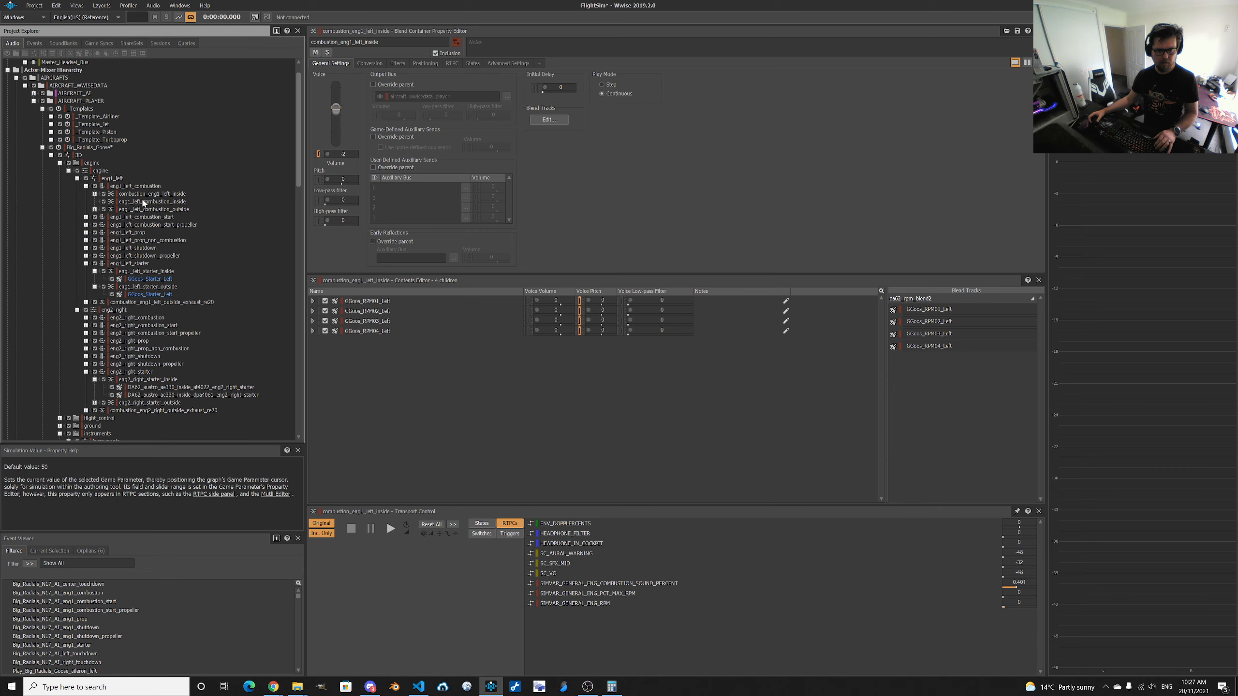
# Compare the two left inside containers and try to copy the overspeed auxiliary send from eng1_left_combustion_inside to combustion_eng1_left_inside.
pyautogui.click(144, 202)
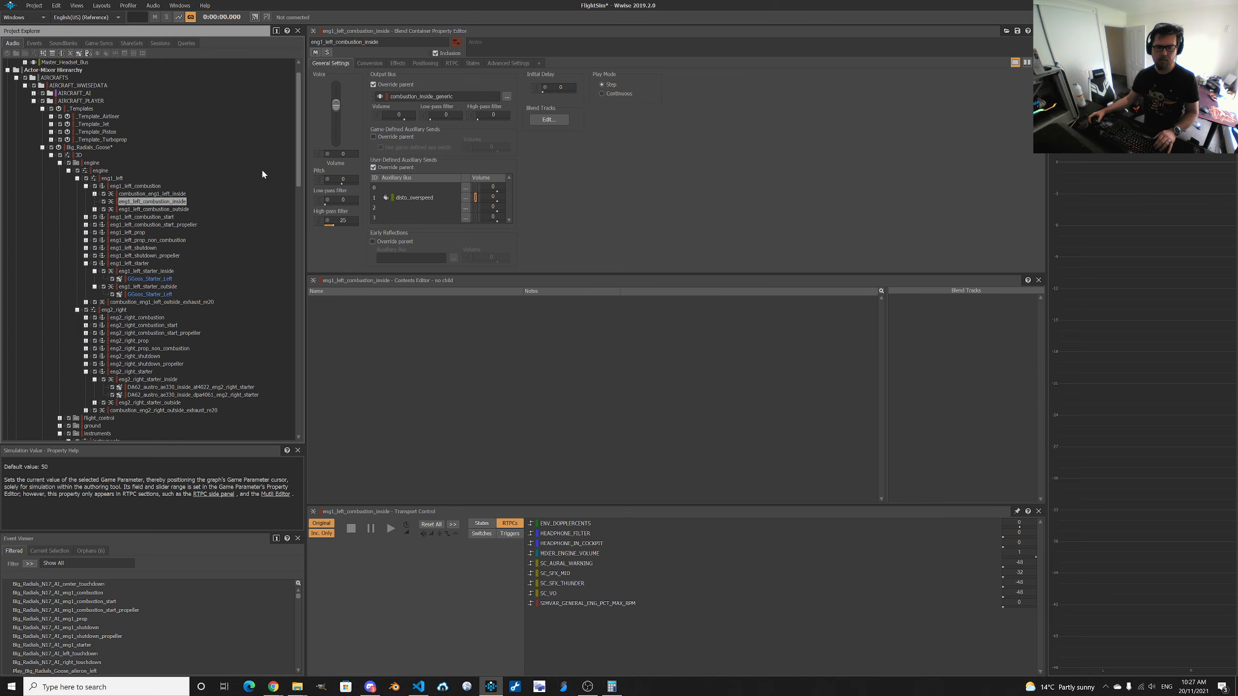
pyautogui.click(169, 194)
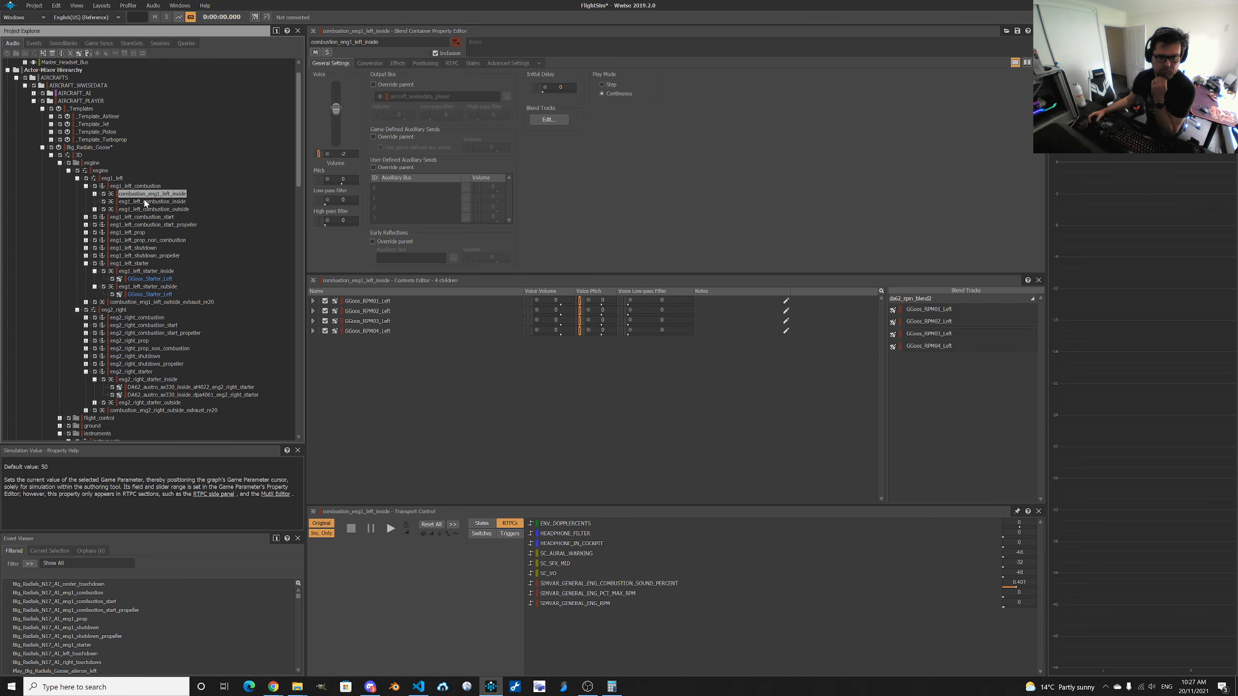
pyautogui.click(166, 201)
pyautogui.rightClick(415, 198)
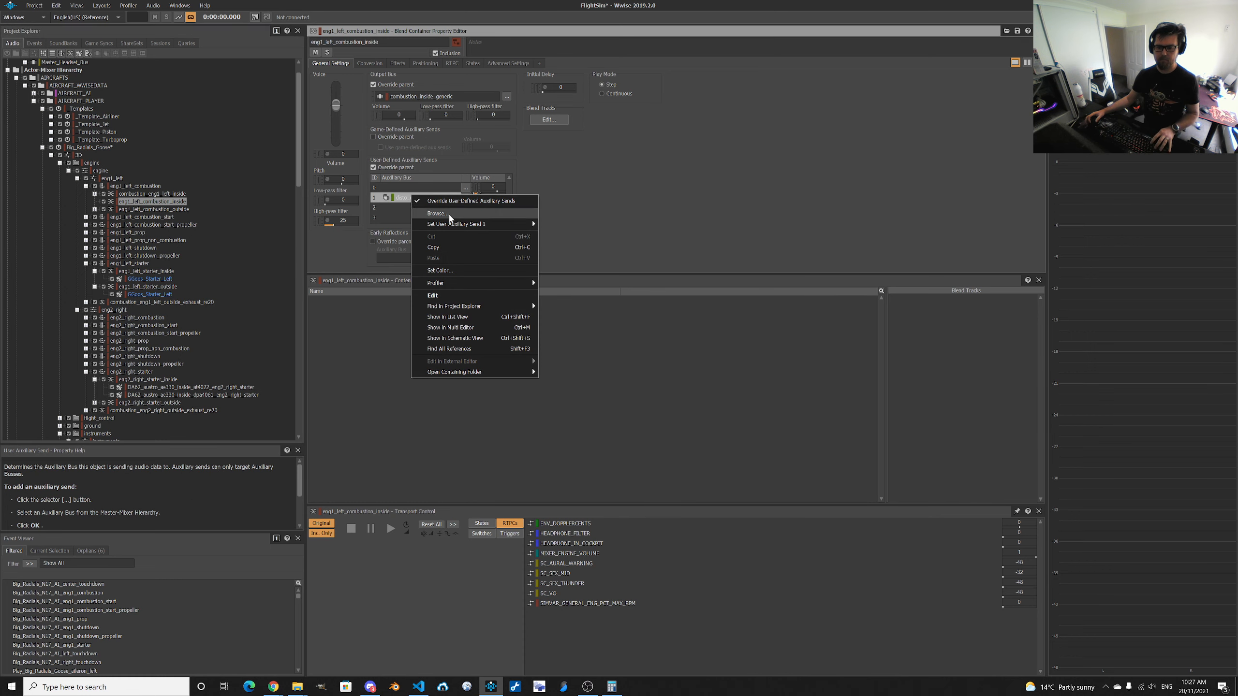
pyautogui.click(440, 245)
pyautogui.click(147, 195)
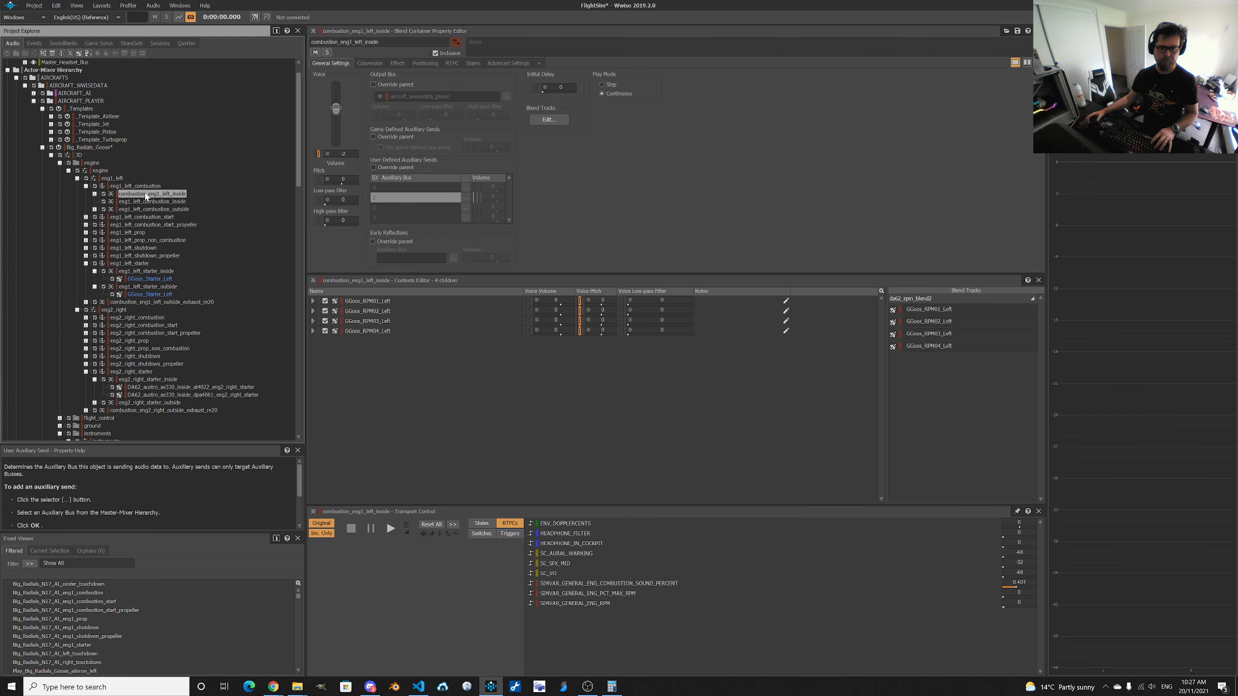
pyautogui.rightClick(146, 194)
pyautogui.rightClick(411, 196)
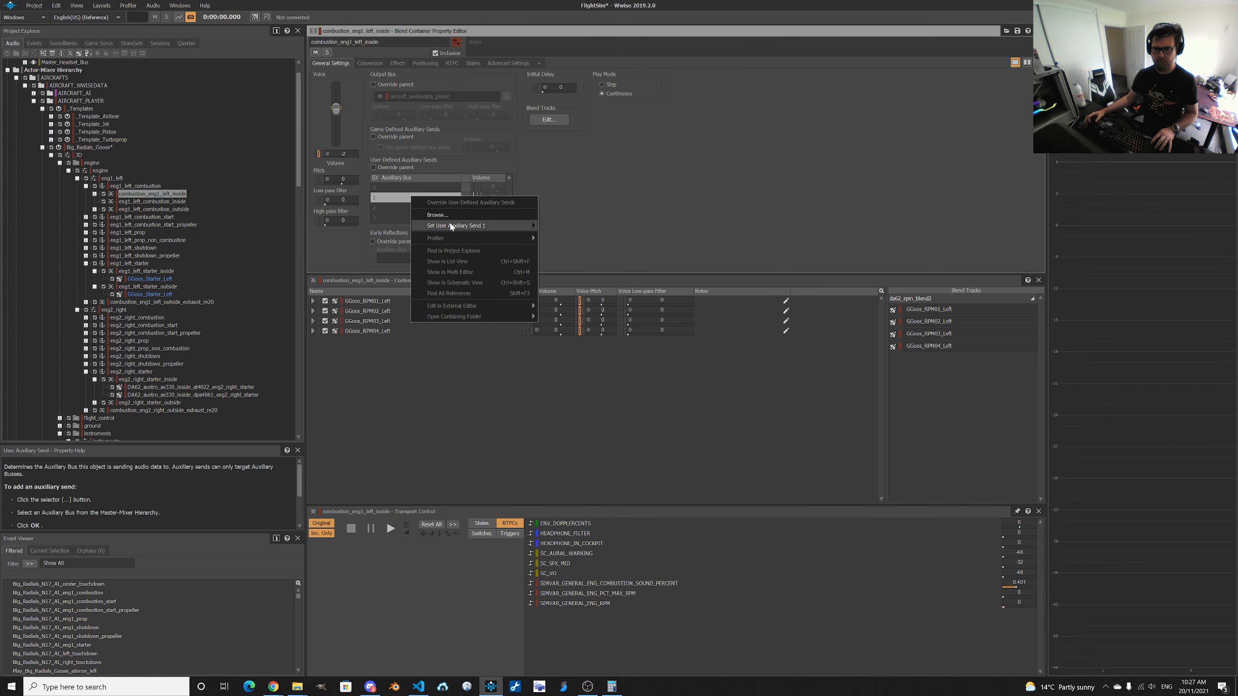
pyautogui.click(395, 199)
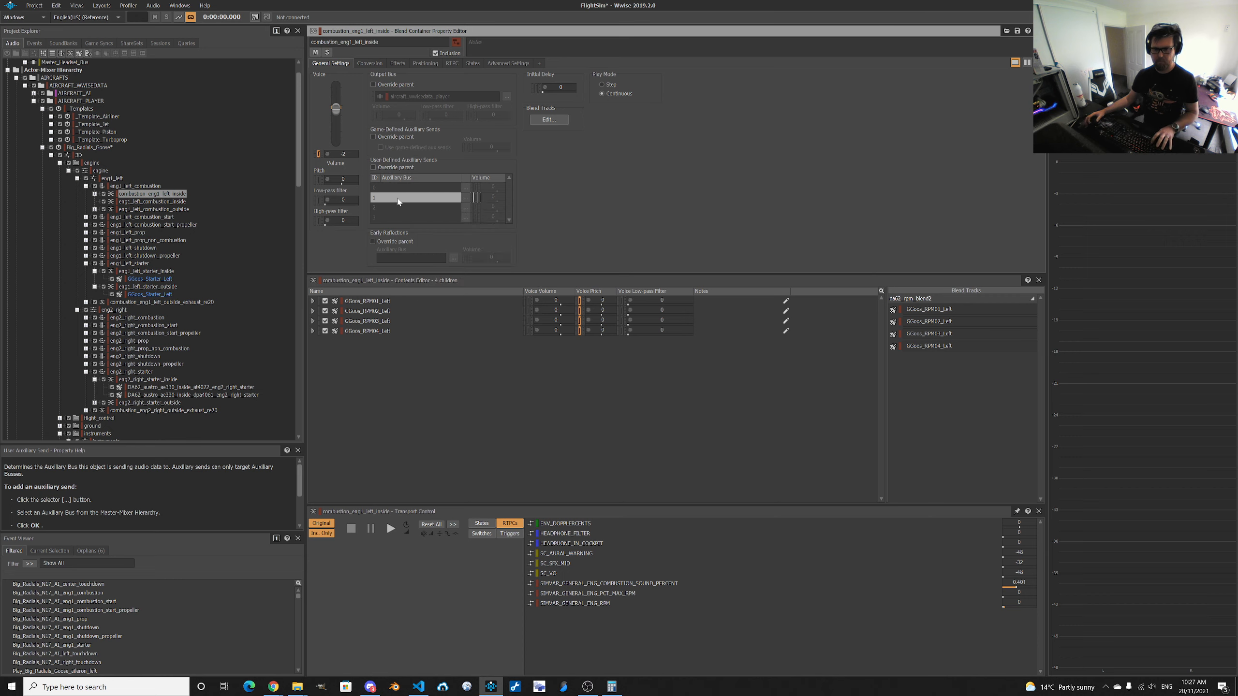
# Set the high-pass filter of combustion_eng1_left_inside to 25, matching eng1_left_combustion_inside.
pyautogui.click(149, 202)
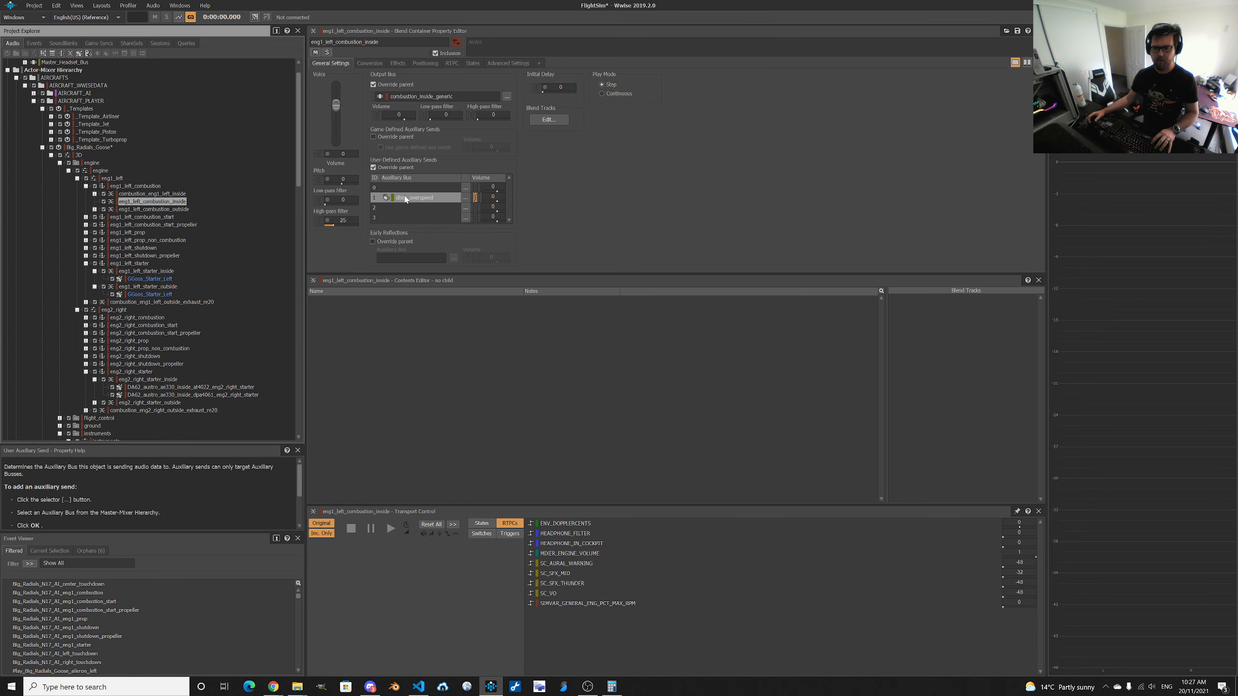
pyautogui.click(146, 194)
pyautogui.click(343, 220)
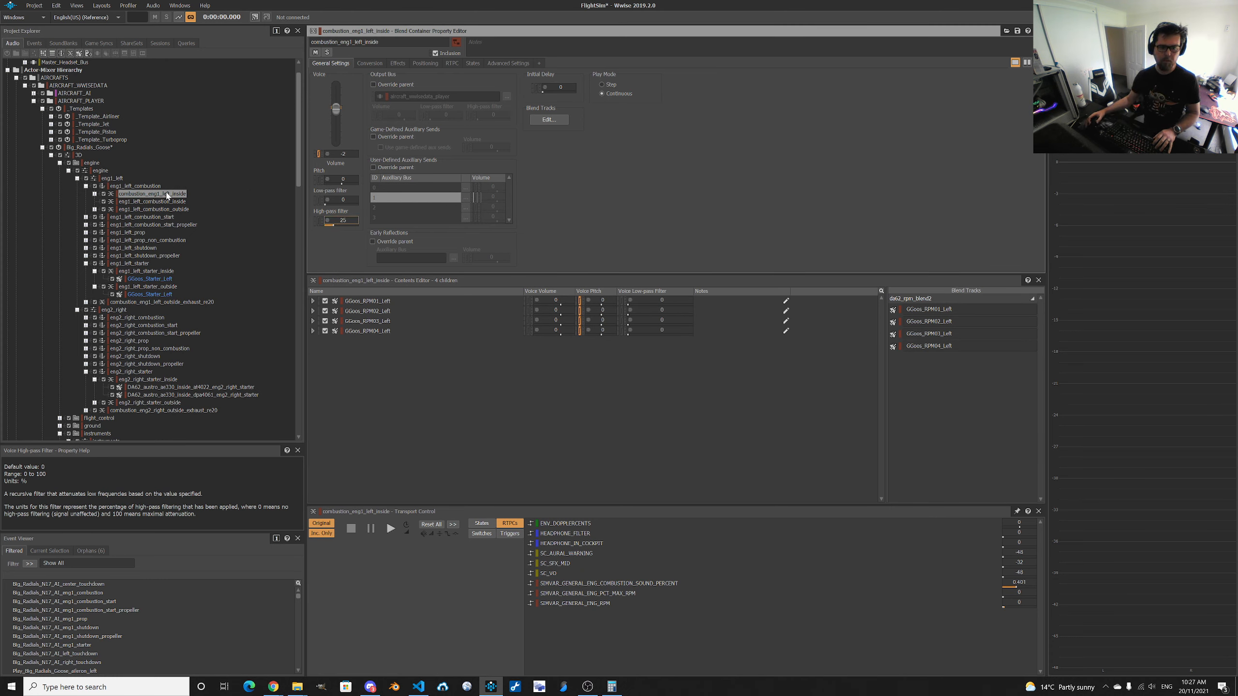
pyautogui.click(161, 203)
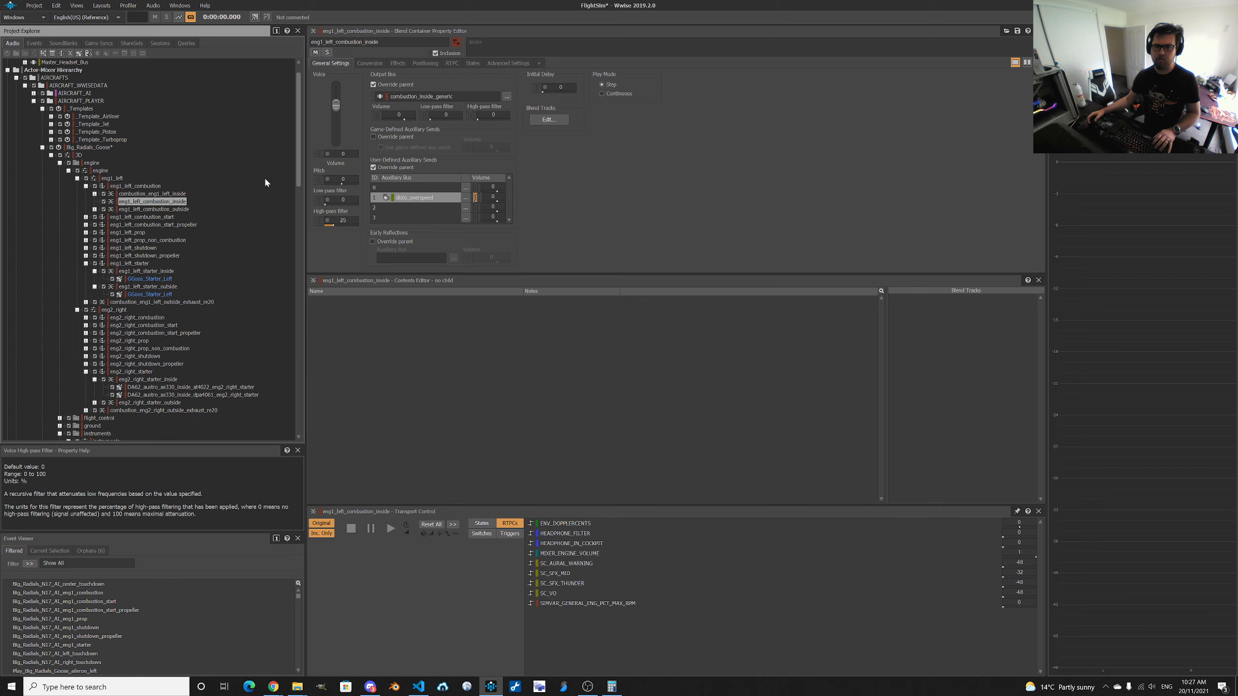
# Override the parent output bus of combustion_eng1_left_inside with combustion_inside_generic and check it against eng1_left_combustion_inside.
pyautogui.click(144, 195)
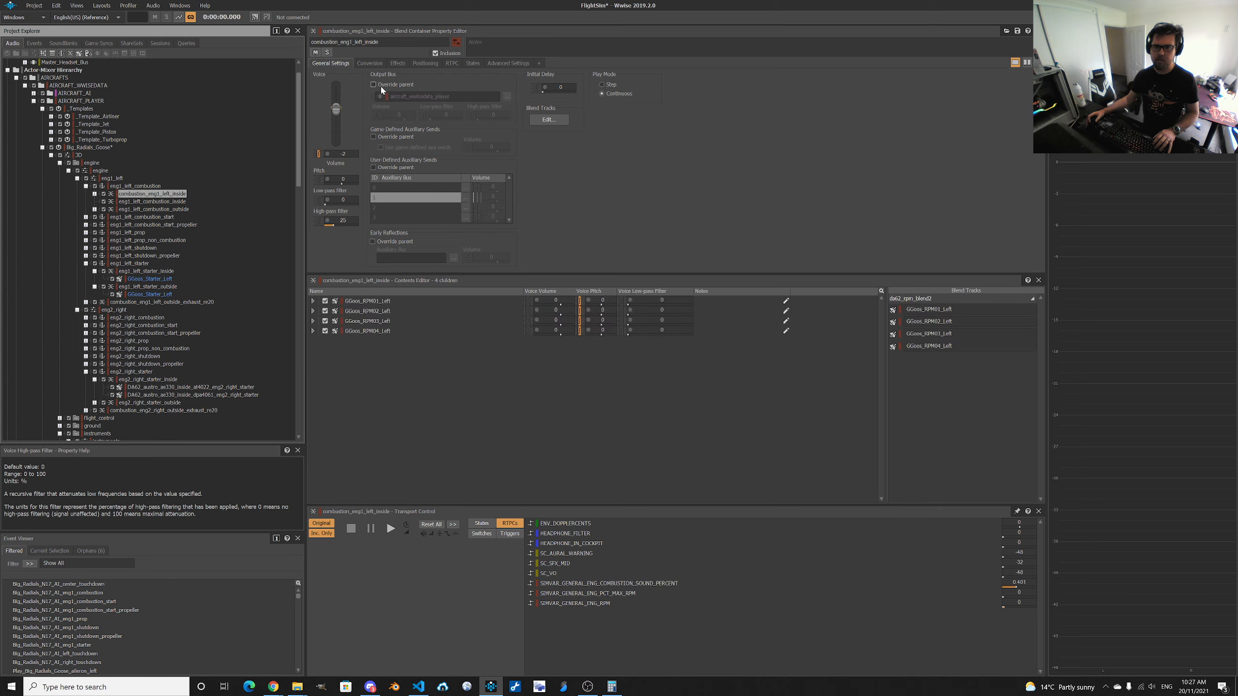
pyautogui.click(448, 99)
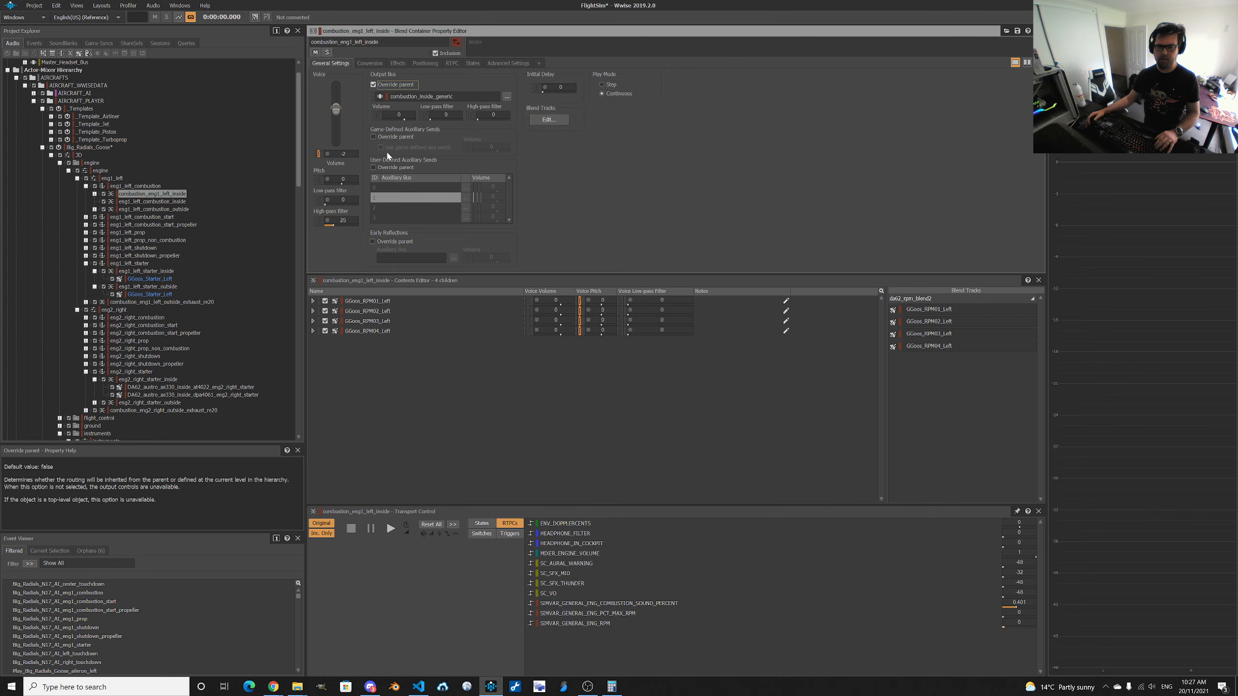
pyautogui.click(141, 202)
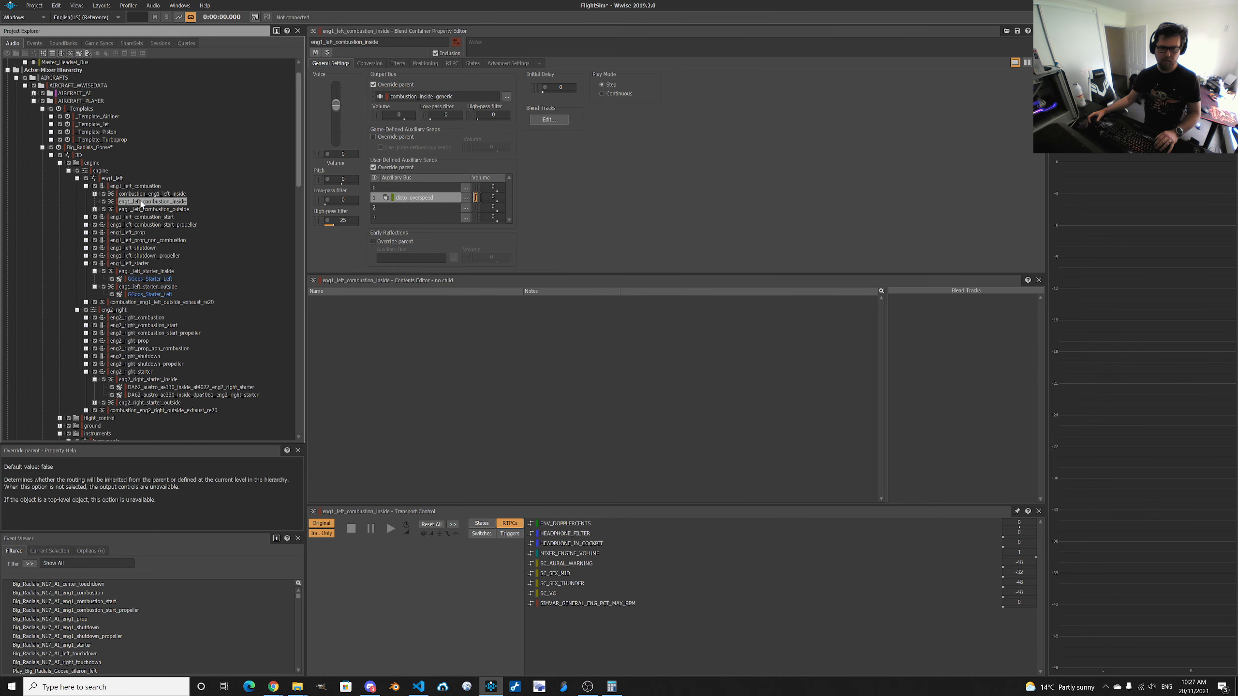
pyautogui.click(145, 194)
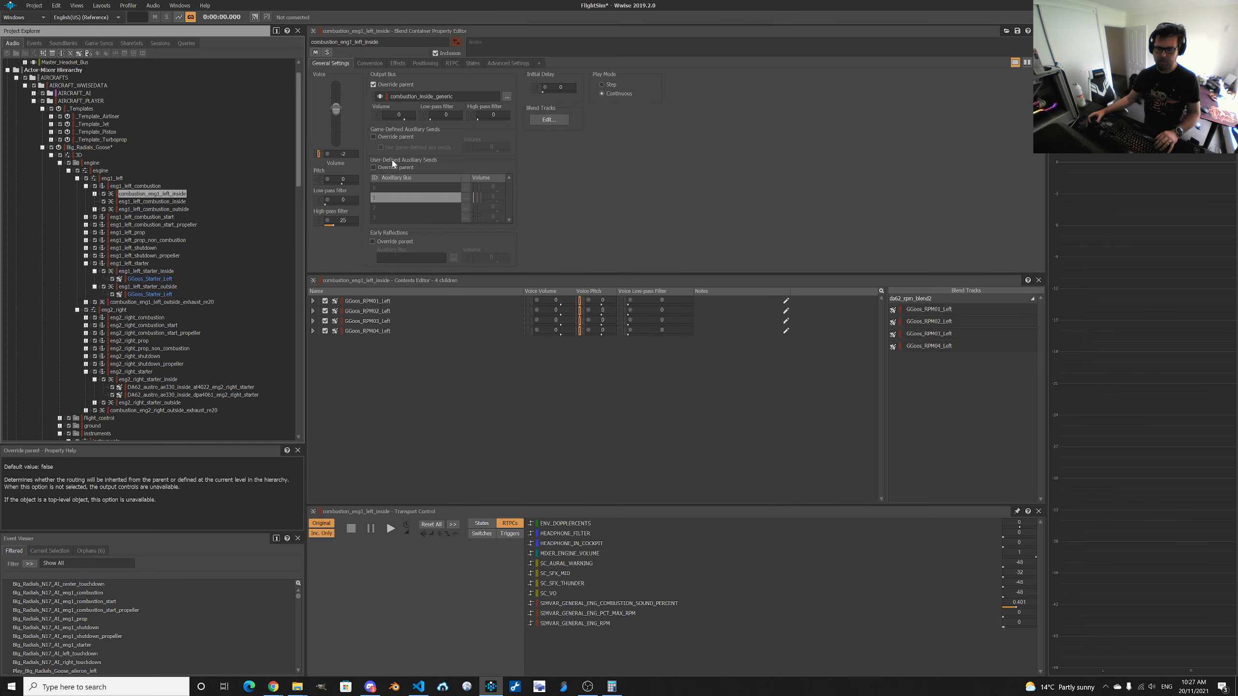
# Override the parent's user-defined auxiliary sends on combustion_eng1_left_inside and clear the outdoor bus from send 0.
pyautogui.click(373, 168)
pyautogui.click(410, 187)
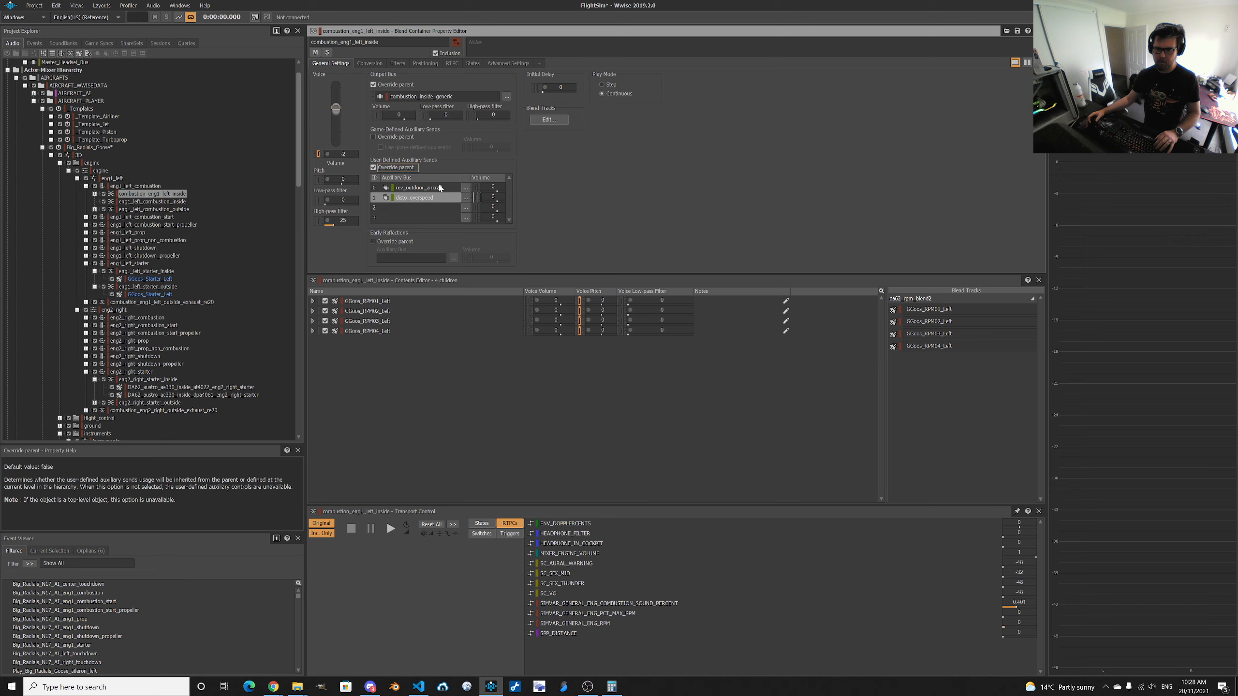
pyautogui.press('Delete')
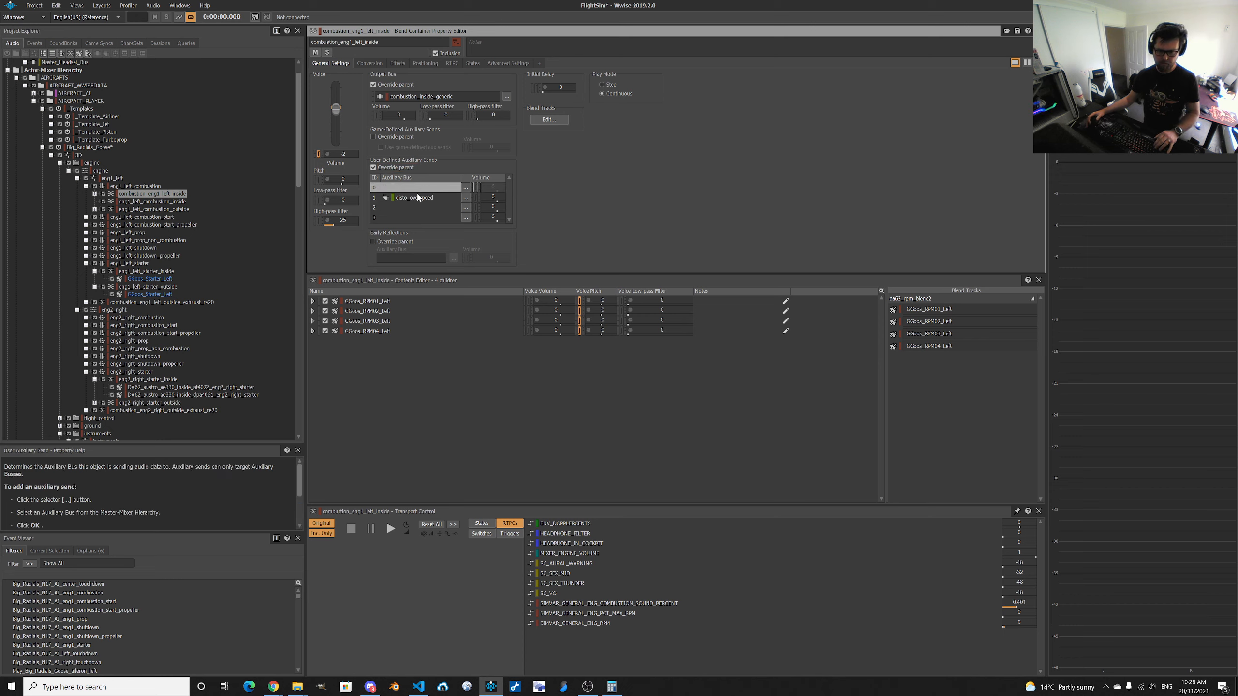
pyautogui.click(418, 197)
# Compare both containers once more, delete the emptied eng1_left_combustion_inside and select combustion_eng1_left_inside.
pyautogui.click(151, 201)
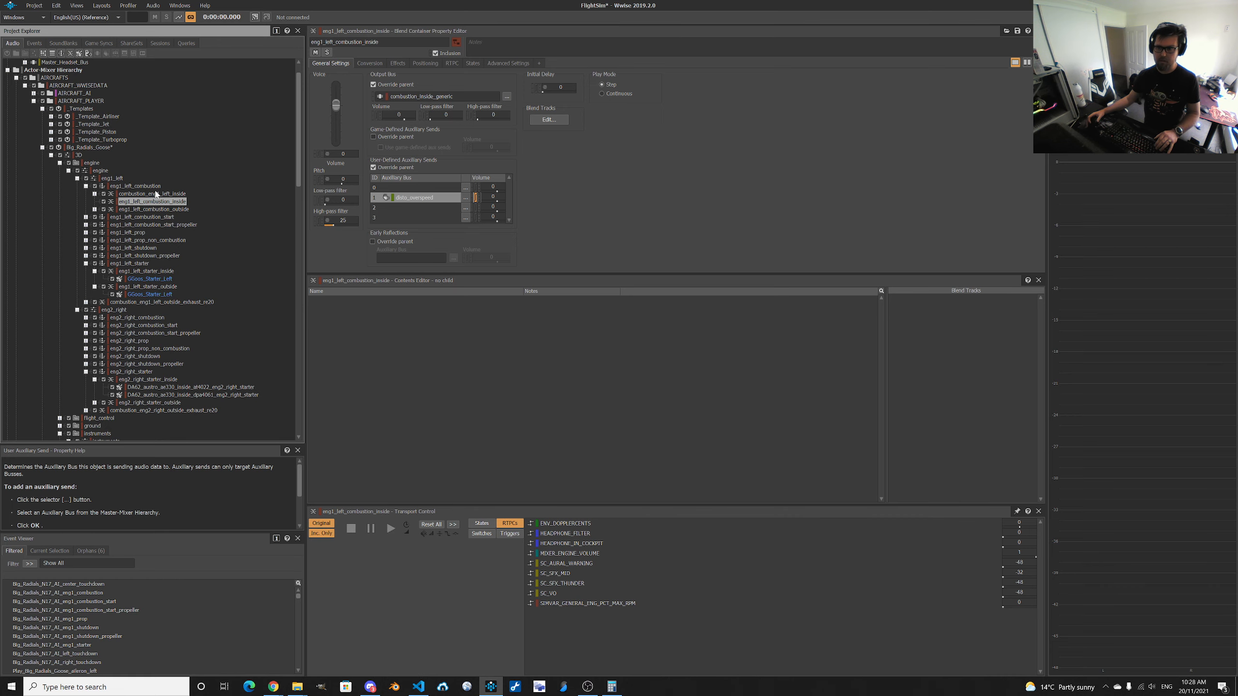
pyautogui.click(156, 194)
pyautogui.click(155, 202)
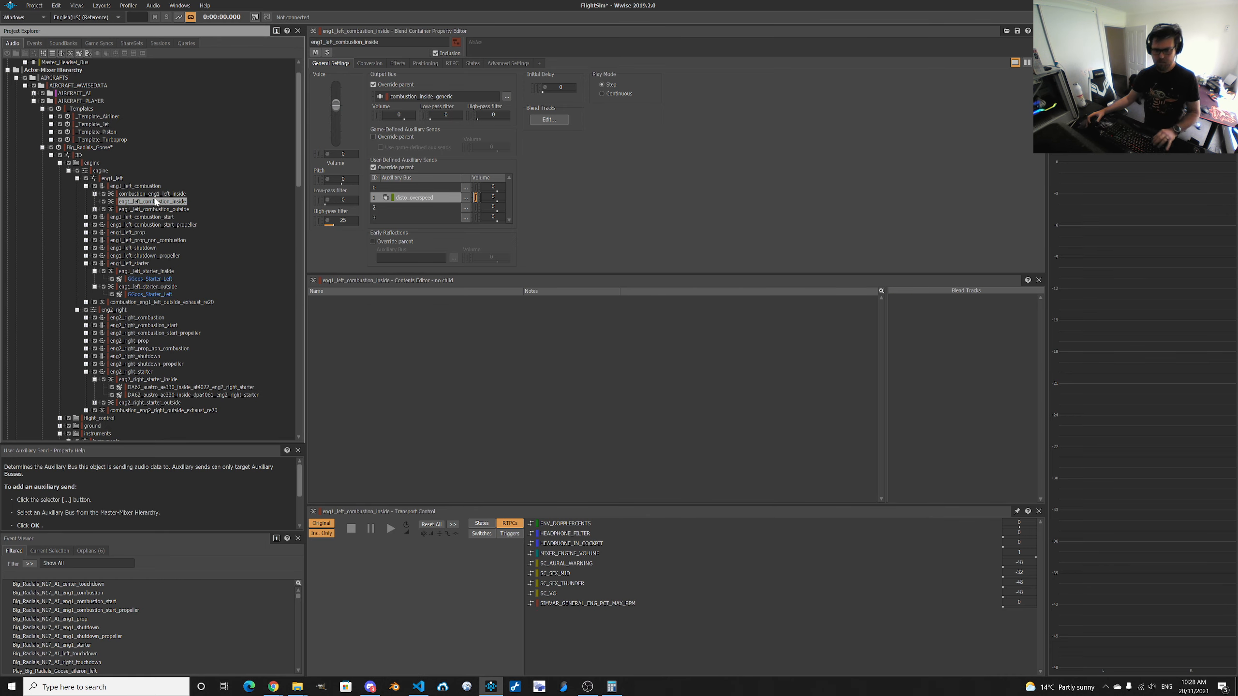
pyautogui.press('Delete')
pyautogui.press('Up')
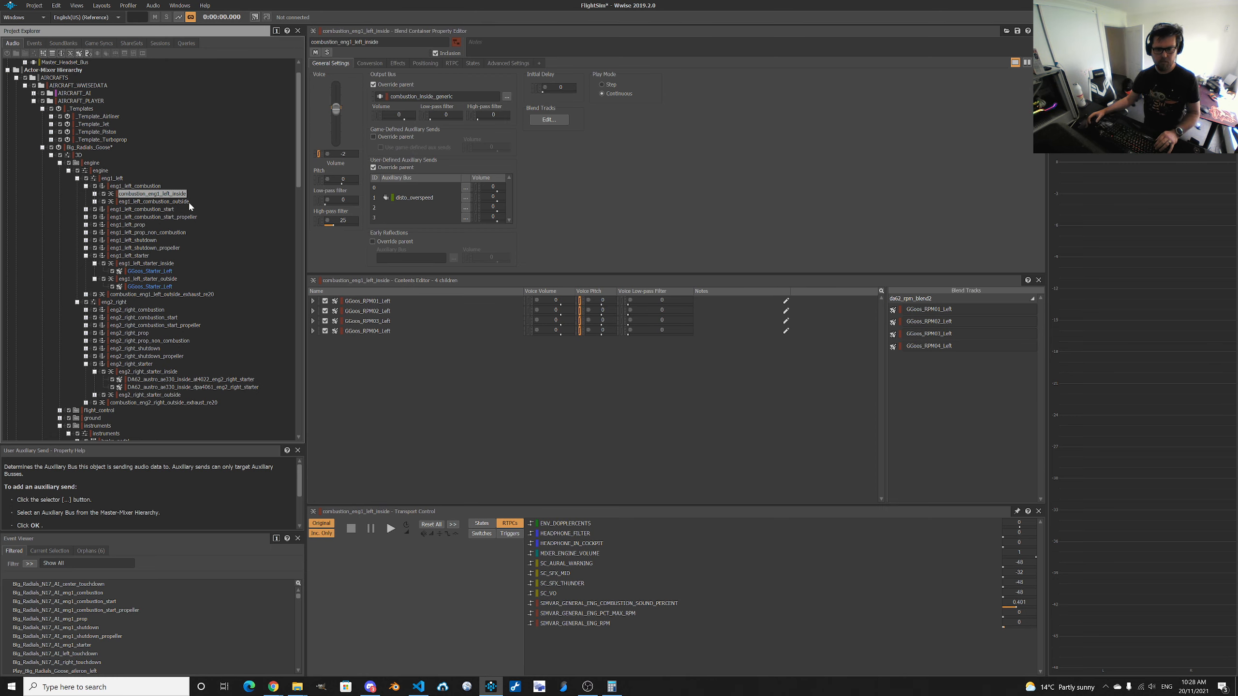
# Audition combustion_eng1_left_inside while sweeping SIMVAR_GENERAL_ENG_RPM and leaving it at about 1737, and stop playback.
pyautogui.press('space')
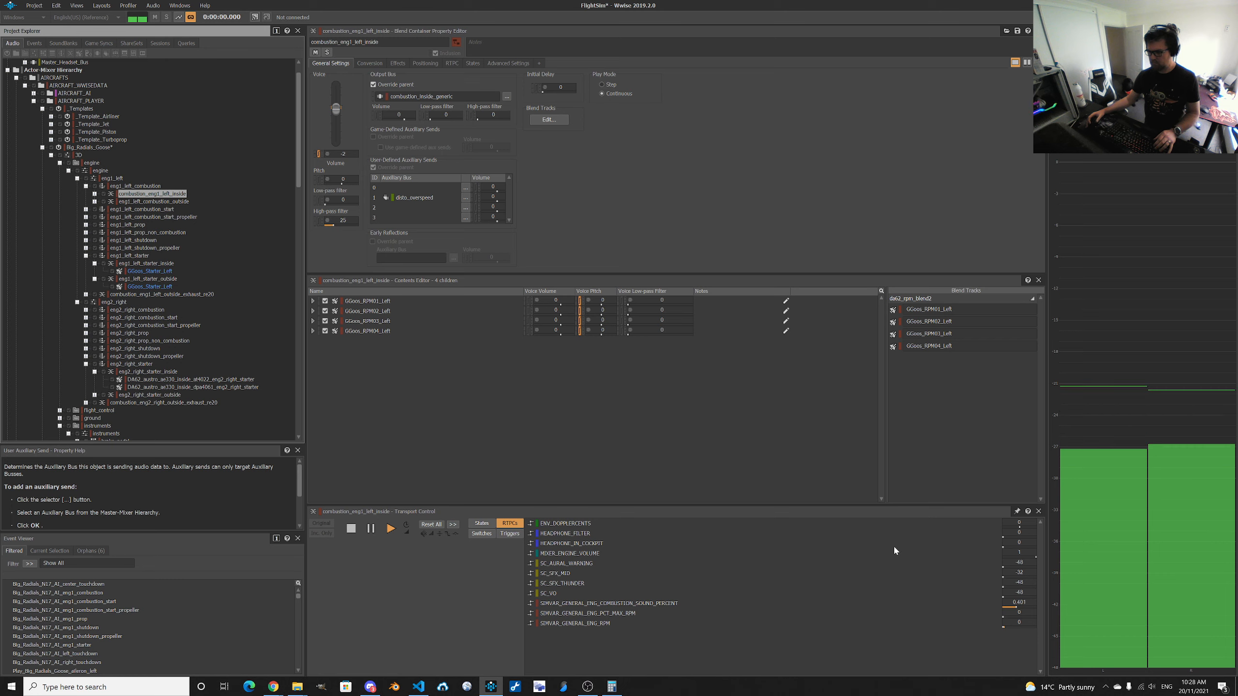
pyautogui.moveTo(1004, 627)
pyautogui.mouseDown()
pyautogui.moveTo(975, 634)
pyautogui.moveTo(1001, 633)
pyautogui.moveTo(990, 633)
pyautogui.mouseUp()
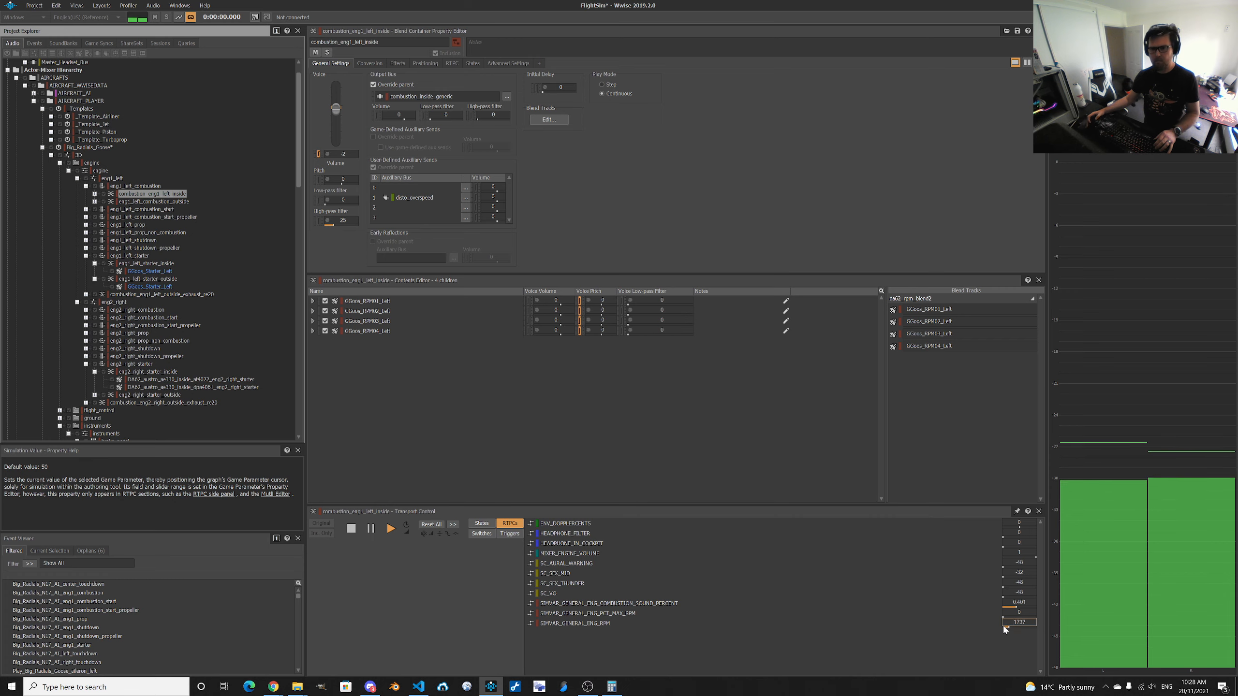
pyautogui.press('space')
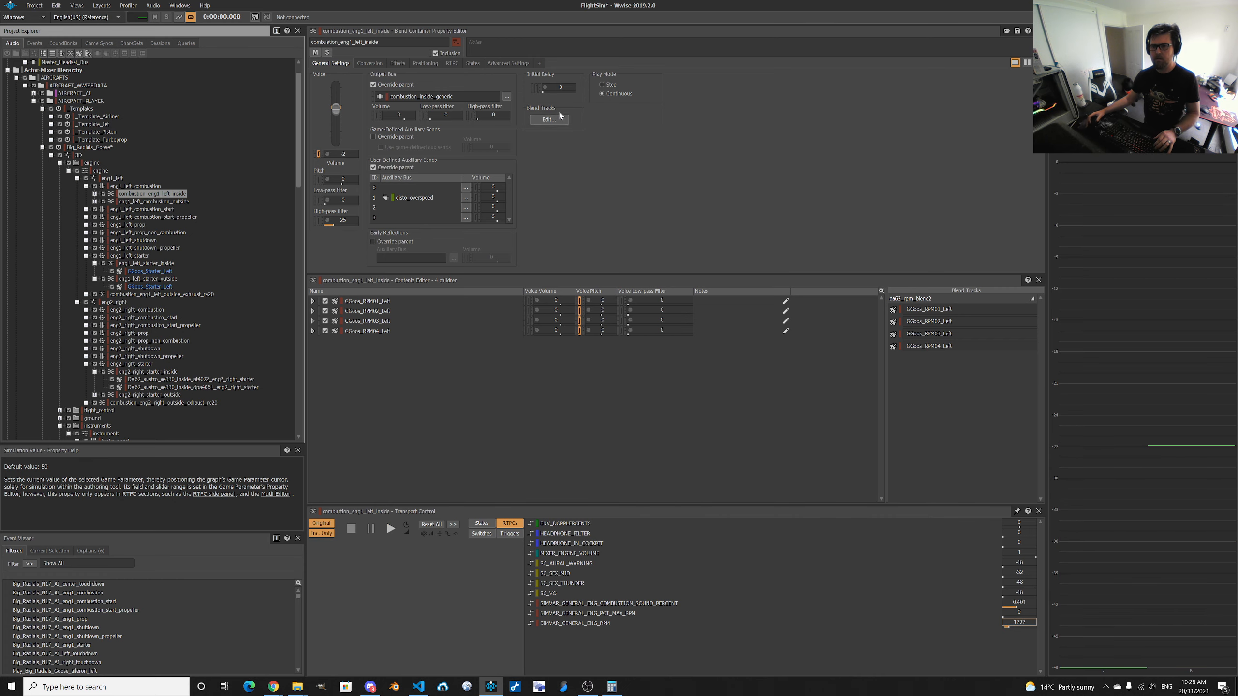
# Audition combustion_eng1_left_inside with its blend track open, sweeping SIMVAR_GENERAL_ENG_RPM down and up to about 3648, and close the blend editor.
pyautogui.click(556, 118)
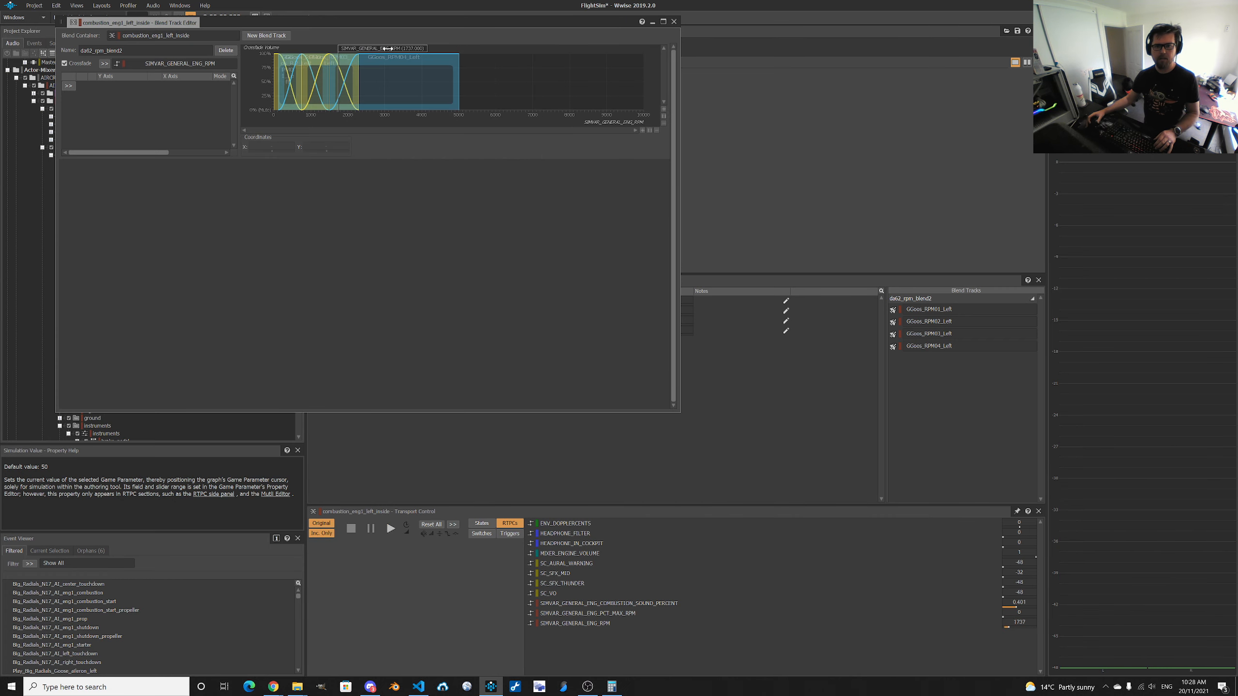
pyautogui.press('space')
pyautogui.moveTo(386, 47); pyautogui.dragTo(349, 45)
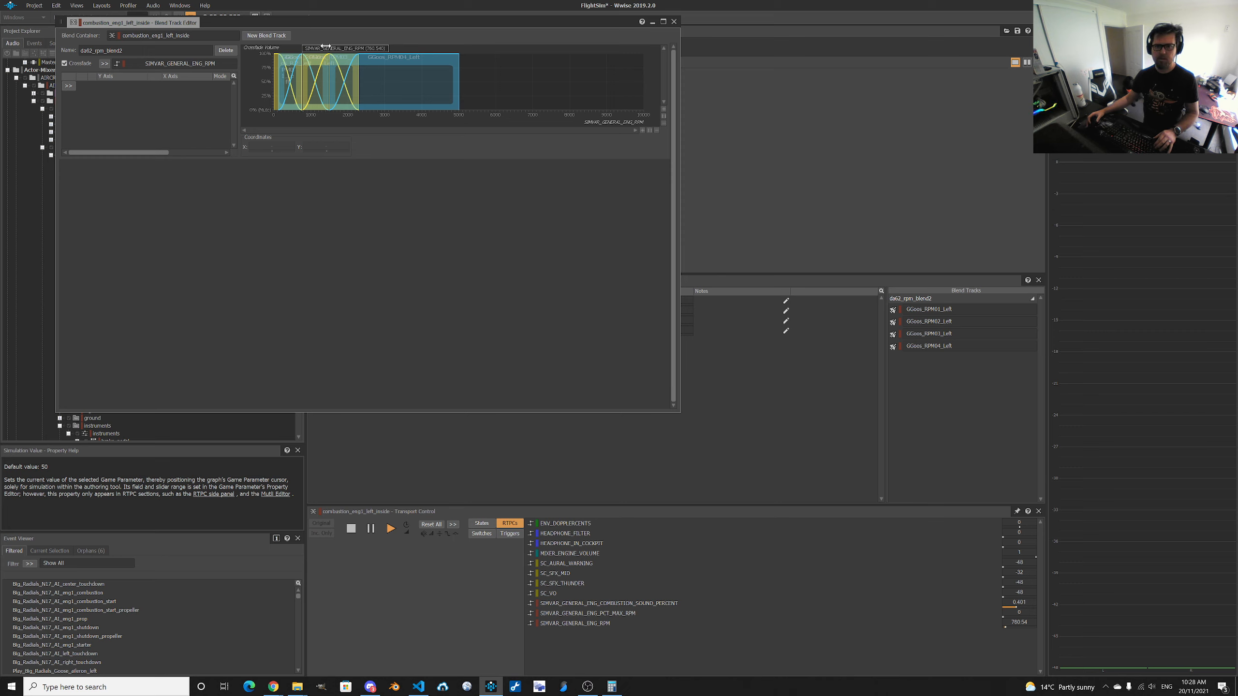
pyautogui.moveTo(325, 46); pyautogui.dragTo(392, 59)
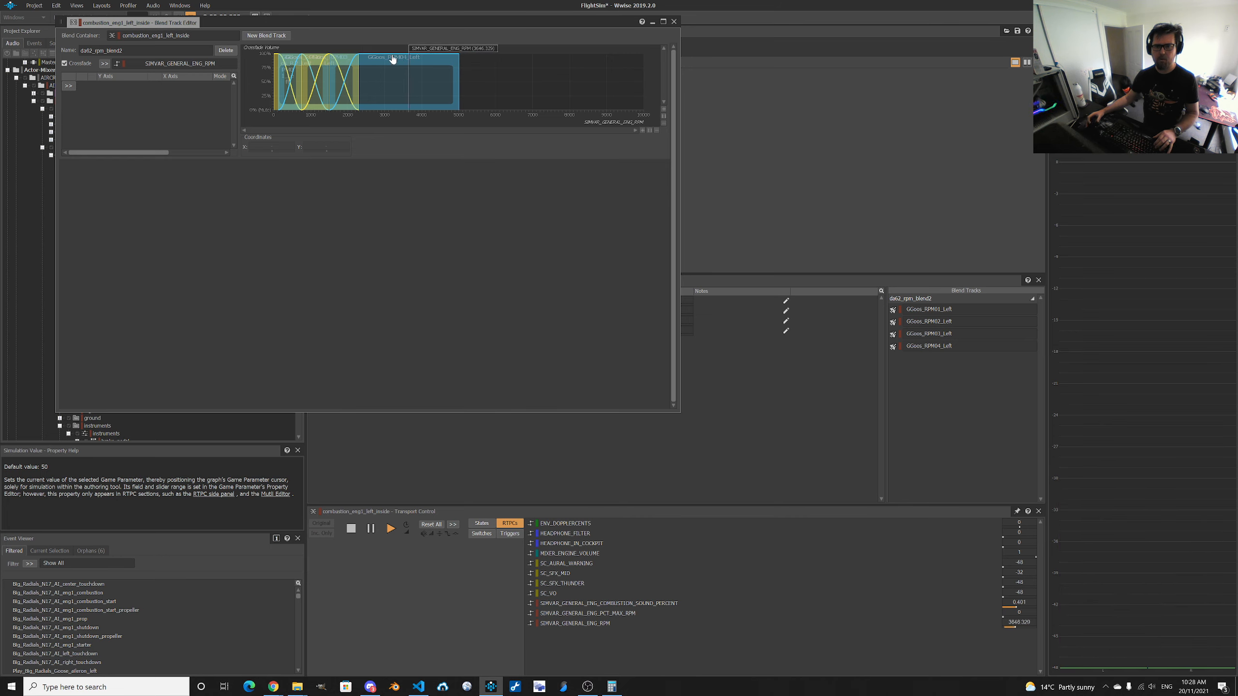
pyautogui.click(674, 21)
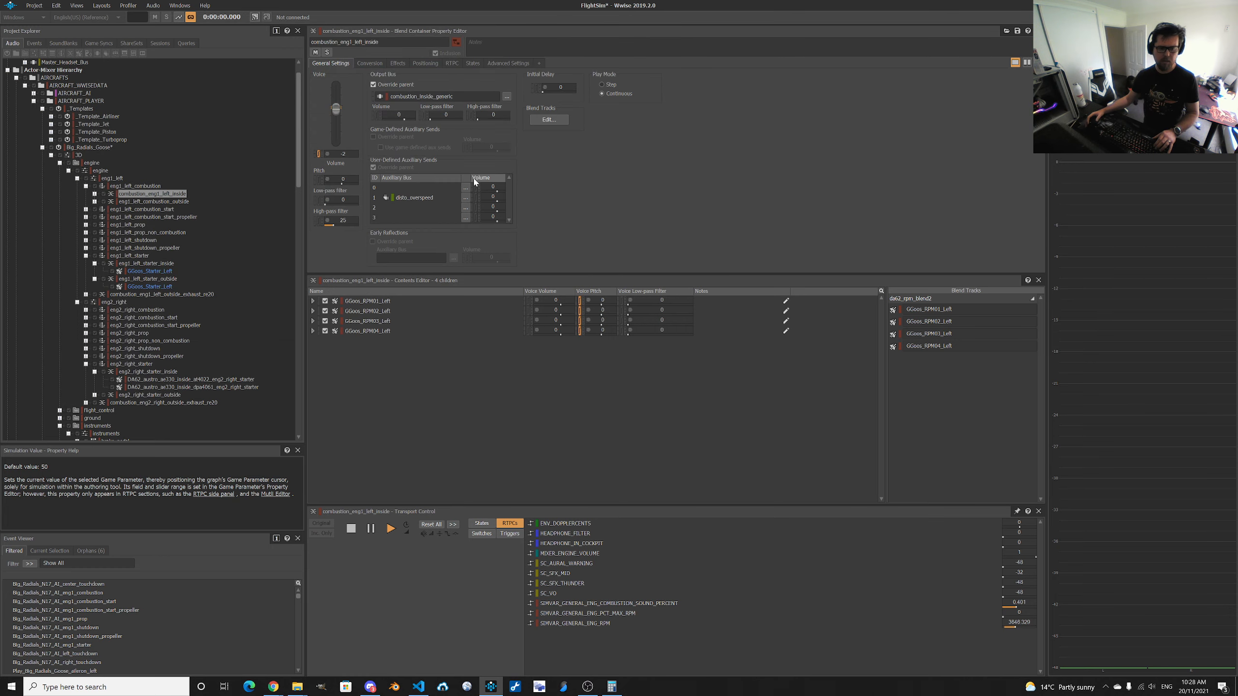
# Expand combustion_eng1_left_inside and examine the RTPC, general and conversion settings of GGoos_RPM01_Left.
pyautogui.click(95, 194)
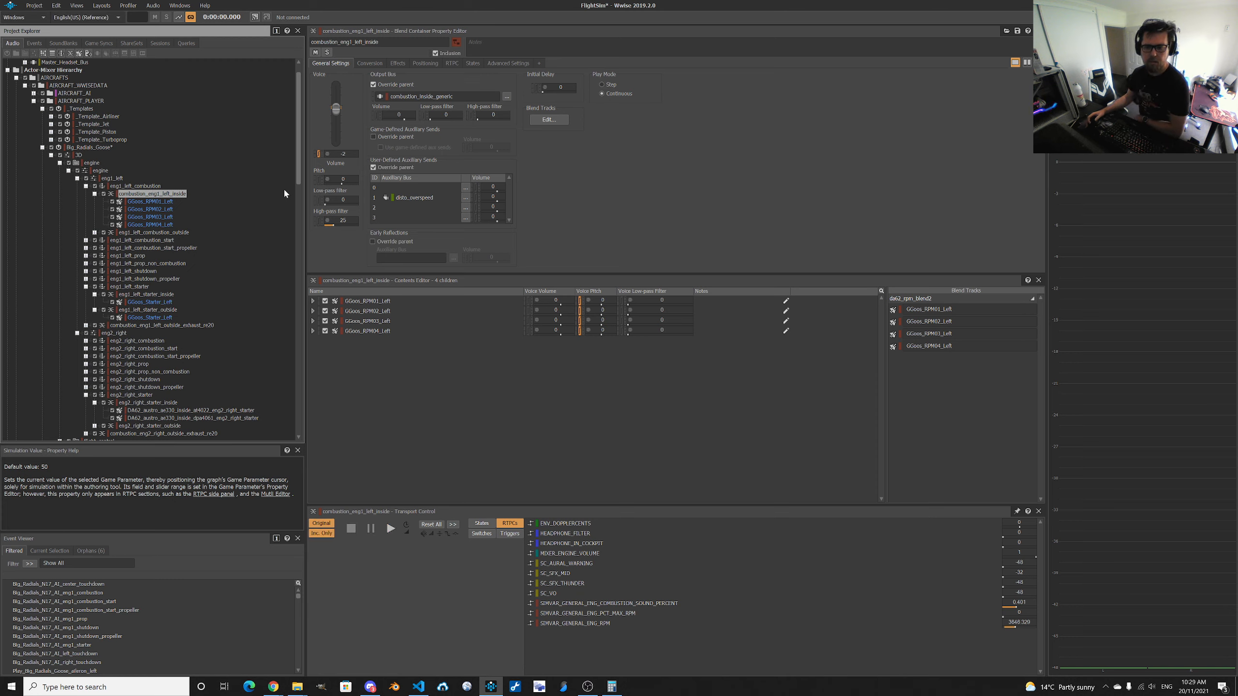
pyautogui.click(136, 204)
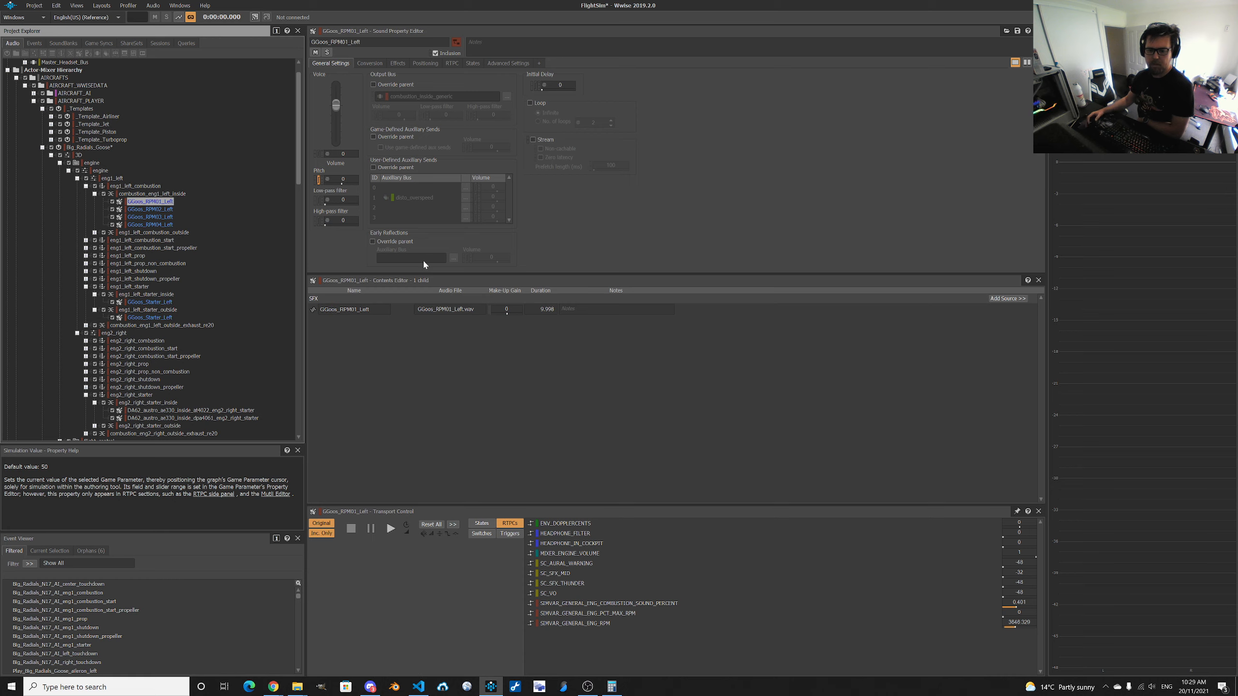
pyautogui.click(451, 64)
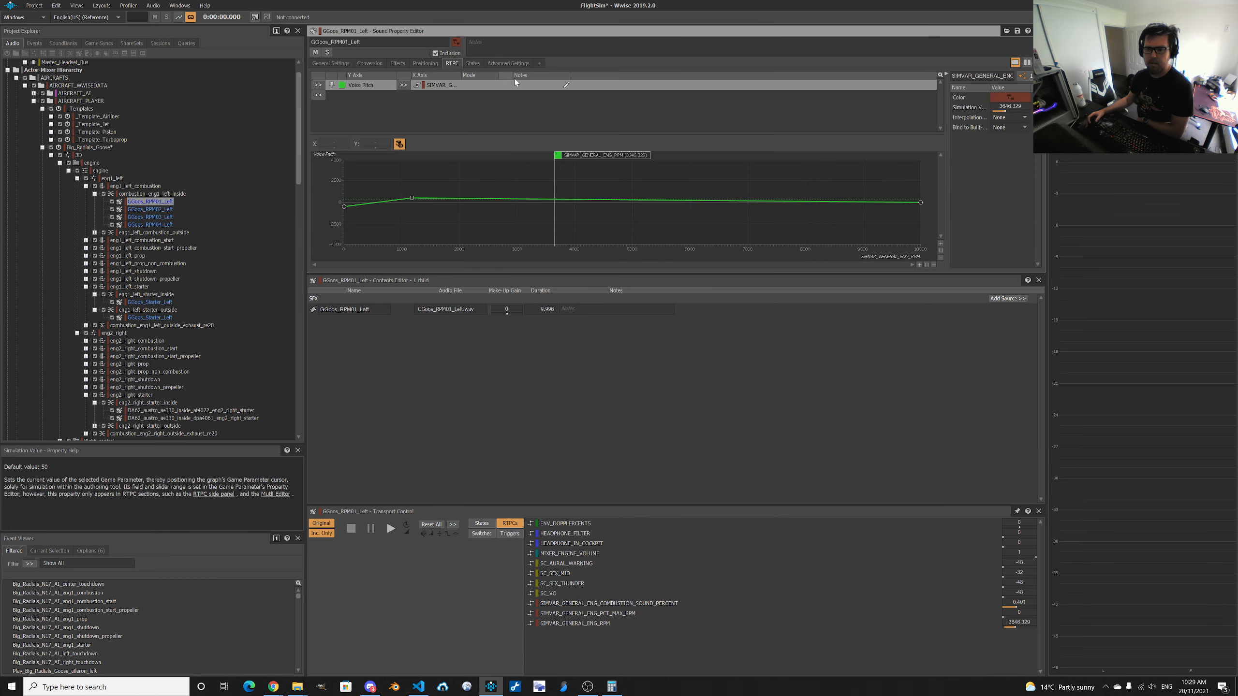
pyautogui.moveTo(460, 75); pyautogui.dragTo(538, 75)
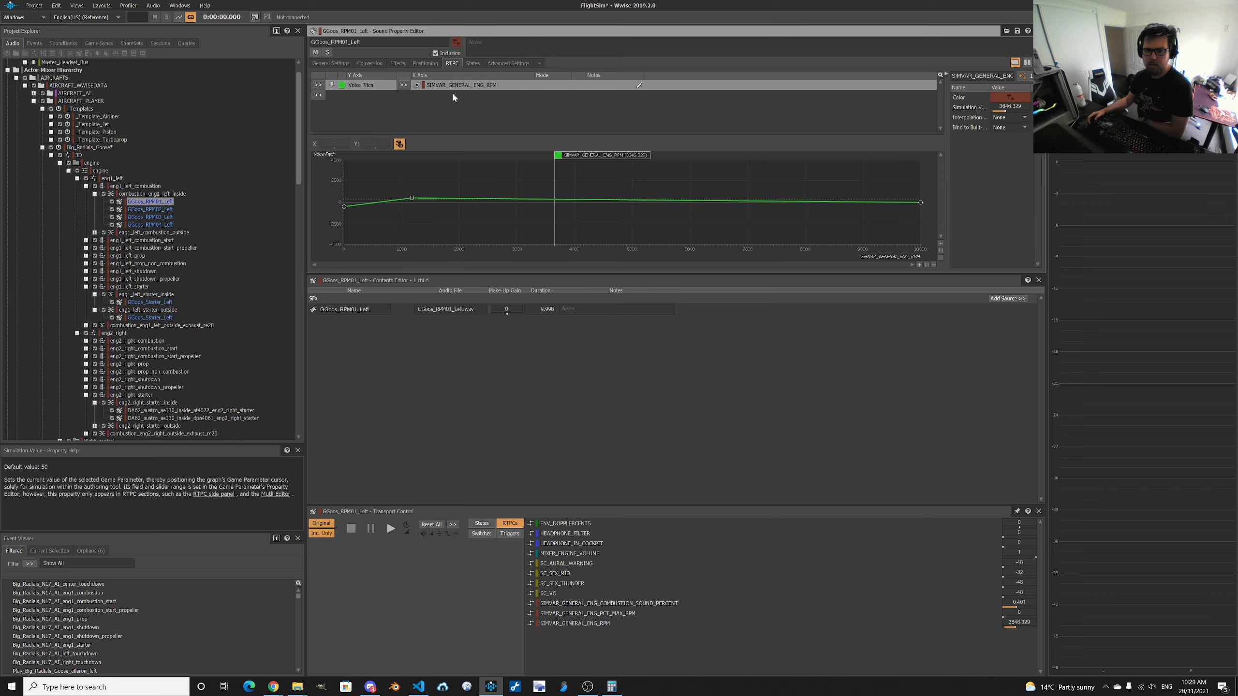
pyautogui.click(330, 63)
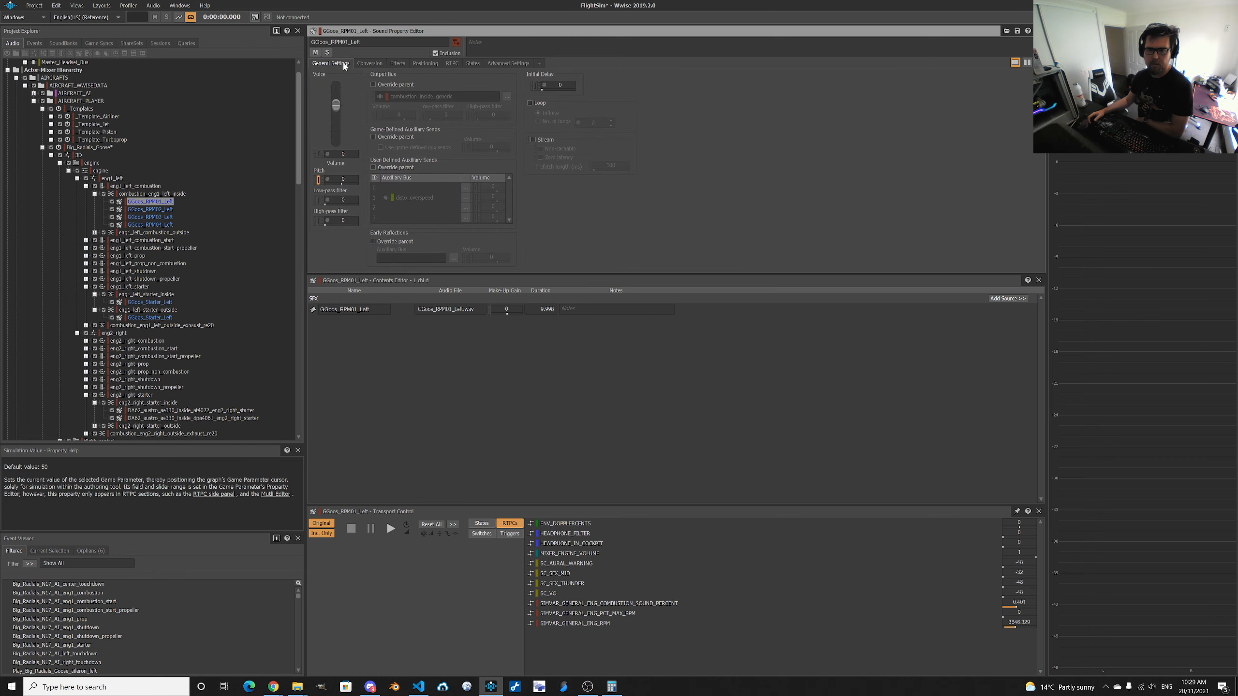
pyautogui.click(370, 63)
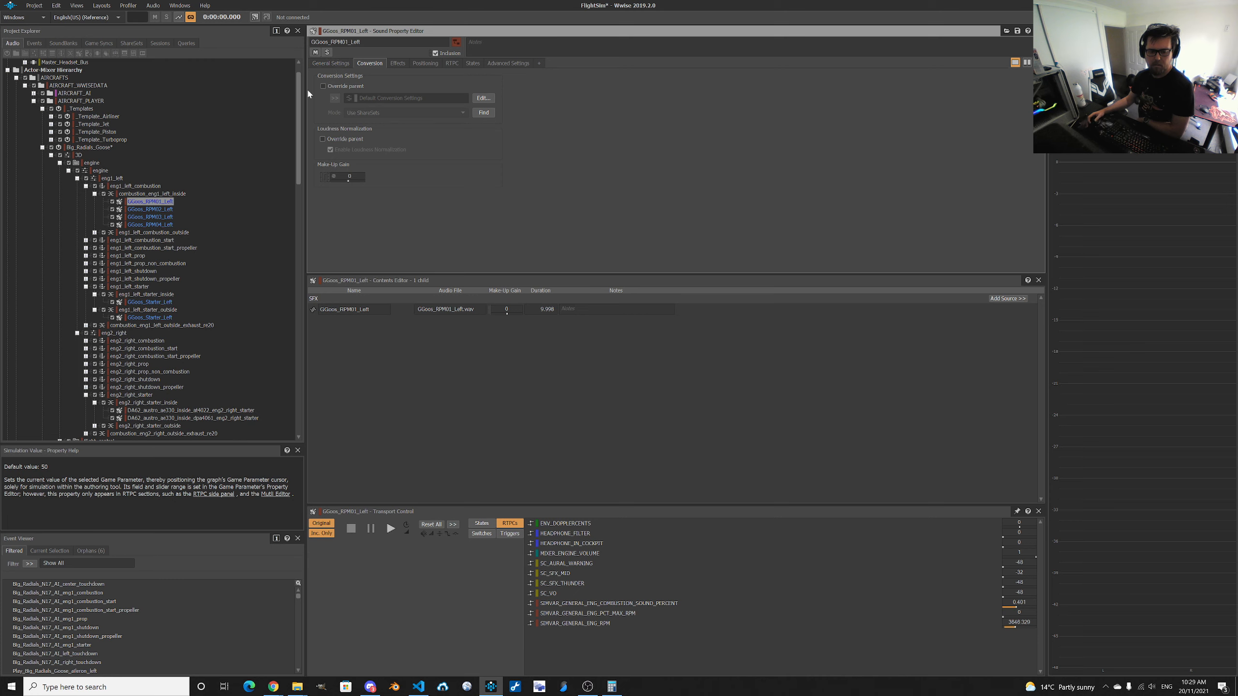
# Examine the conversion and general settings of PR1a under Big_Radials_P40B_Tomahawk's combustion_inside as a reference.
pyautogui.scroll(-9, 237, 167)
pyautogui.scroll(-20, 238, 170)
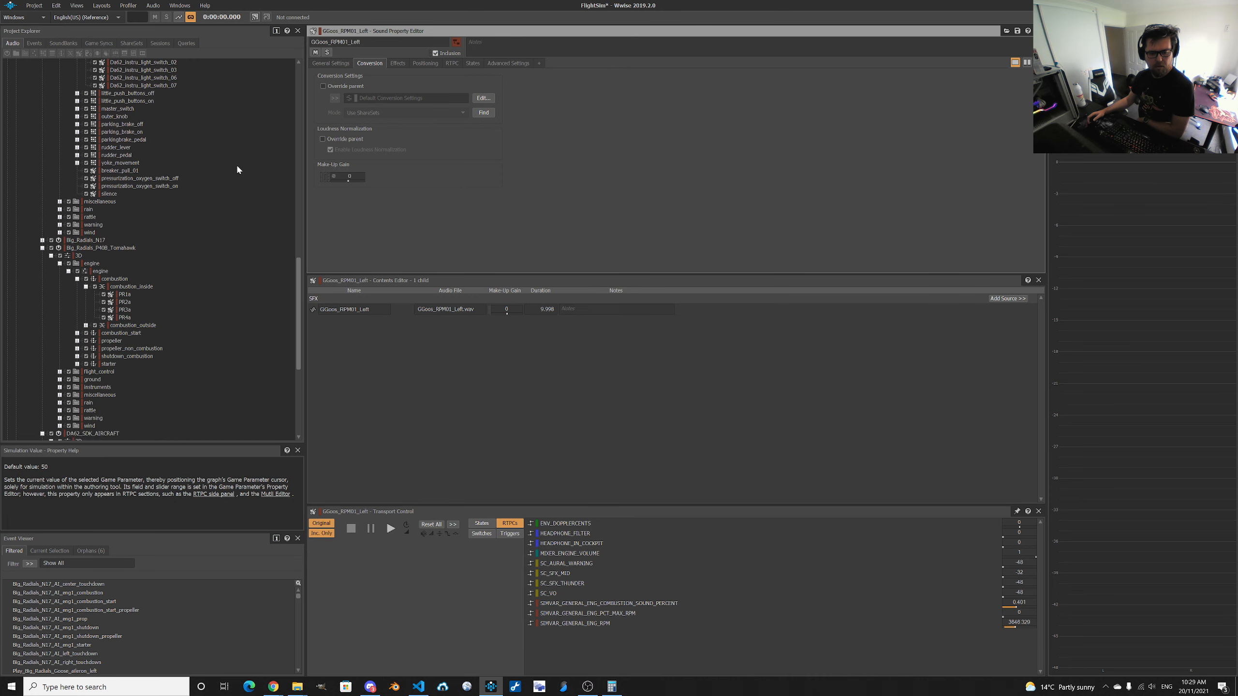
pyautogui.click(125, 295)
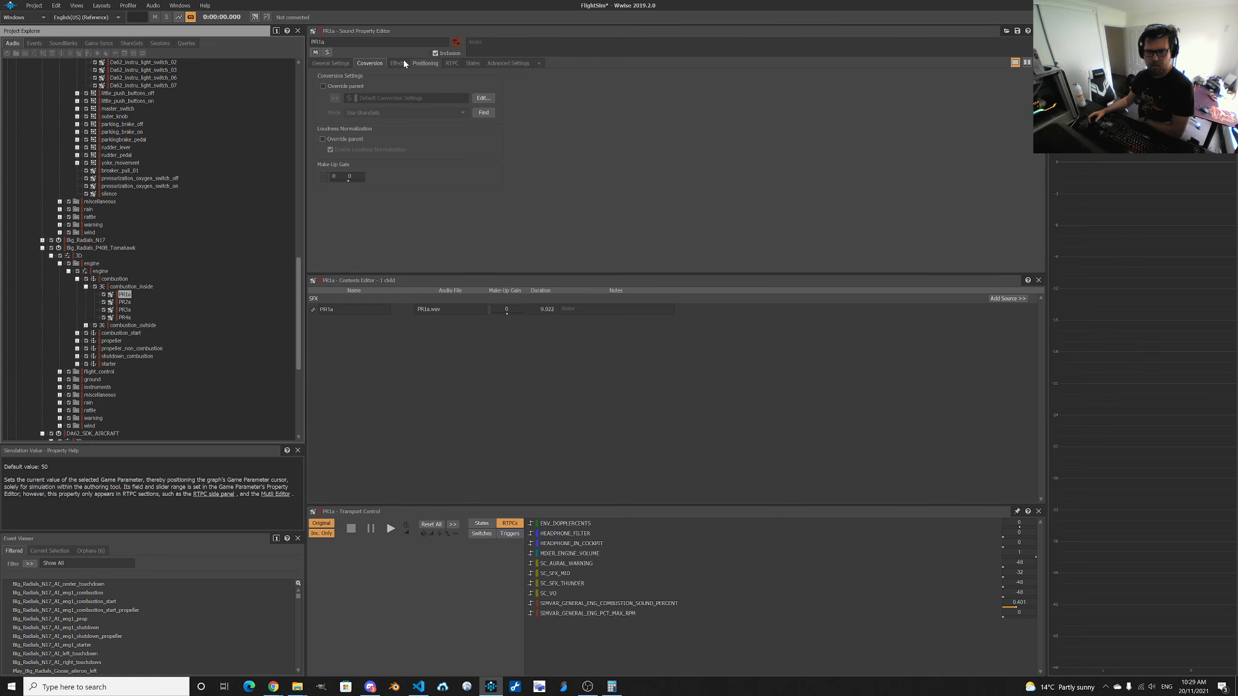
pyautogui.click(331, 63)
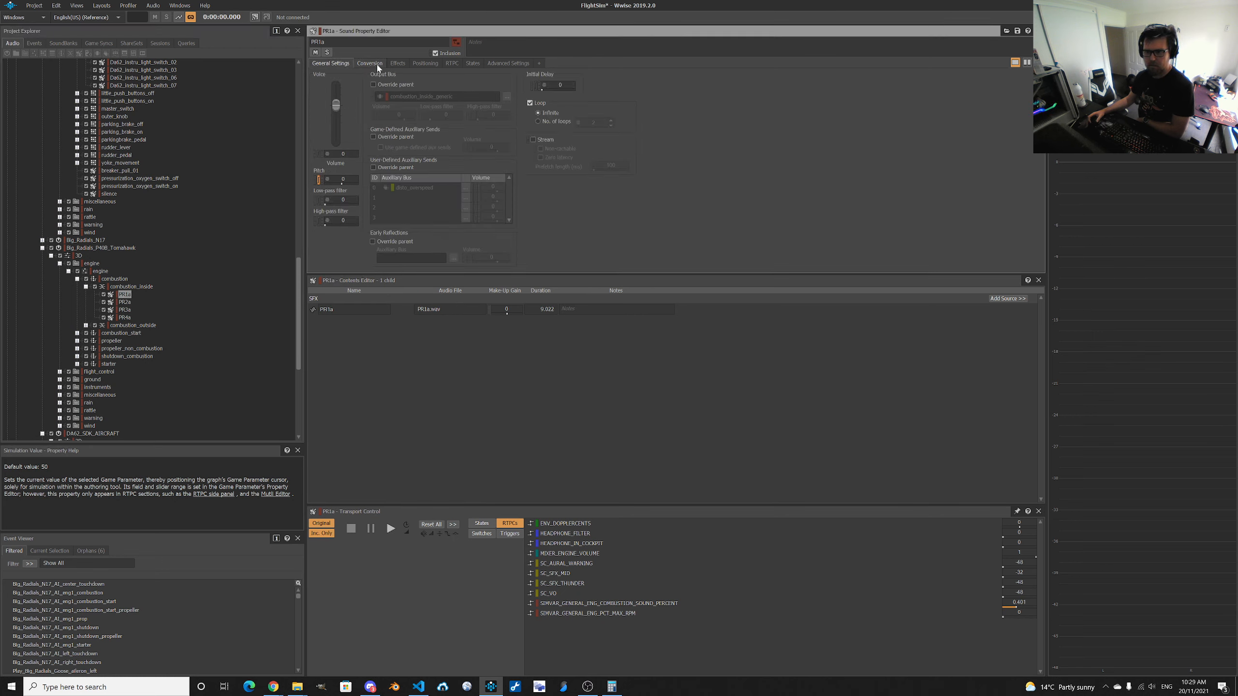
# Enable infinite looping on GGoos_RPM01_Left, GGoos_RPM02_Left, GGoos_RPM03_Left and GGoos_RPM04_Left.
pyautogui.scroll(15, 156, 109)
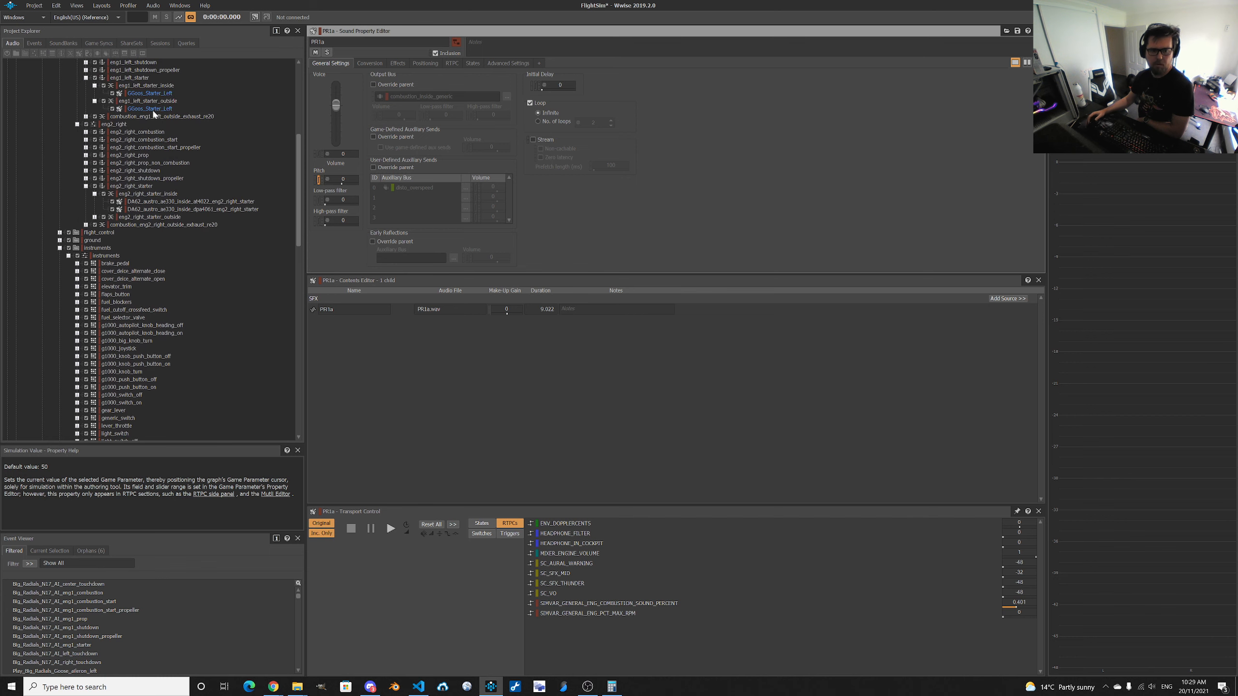
pyautogui.scroll(7, 153, 113)
pyautogui.click(160, 155)
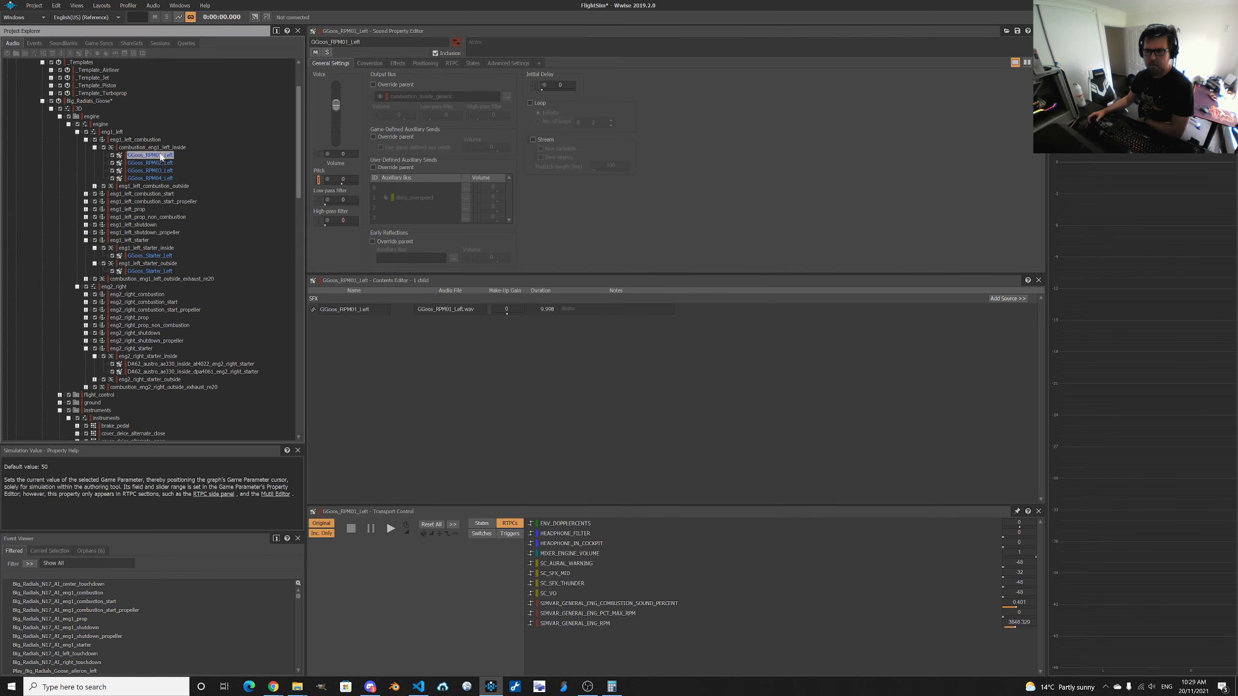
pyautogui.click(539, 103)
pyautogui.click(149, 164)
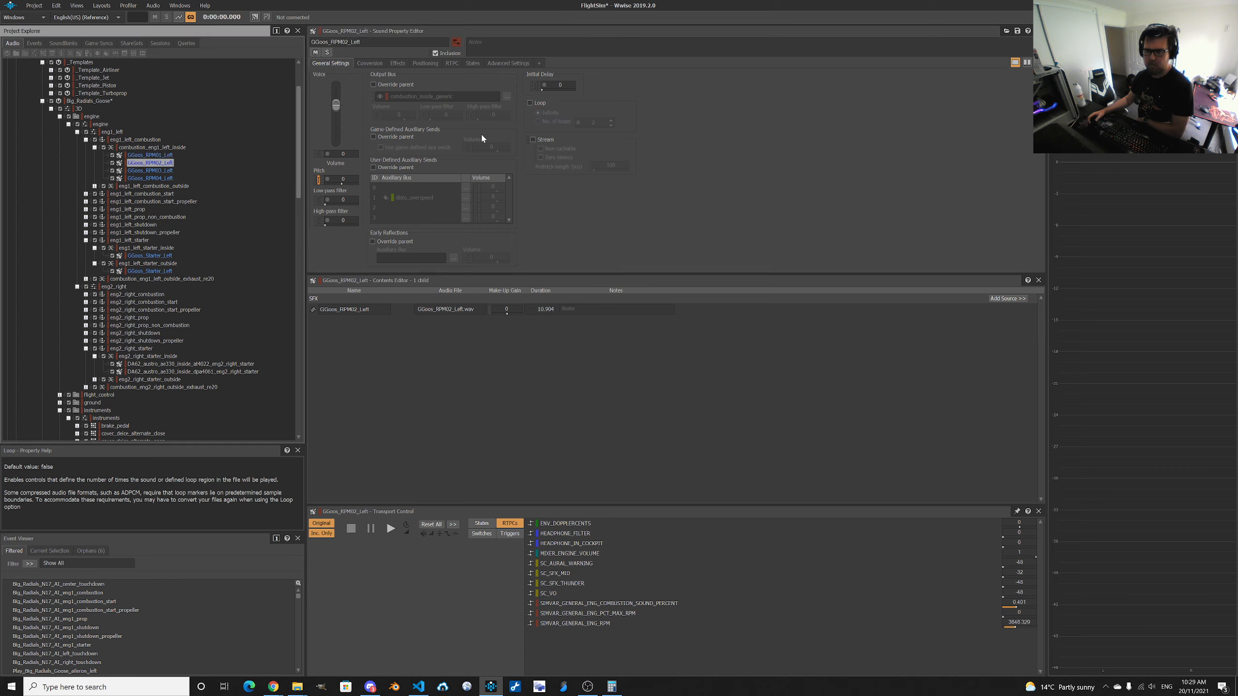
pyautogui.click(534, 103)
pyautogui.click(149, 171)
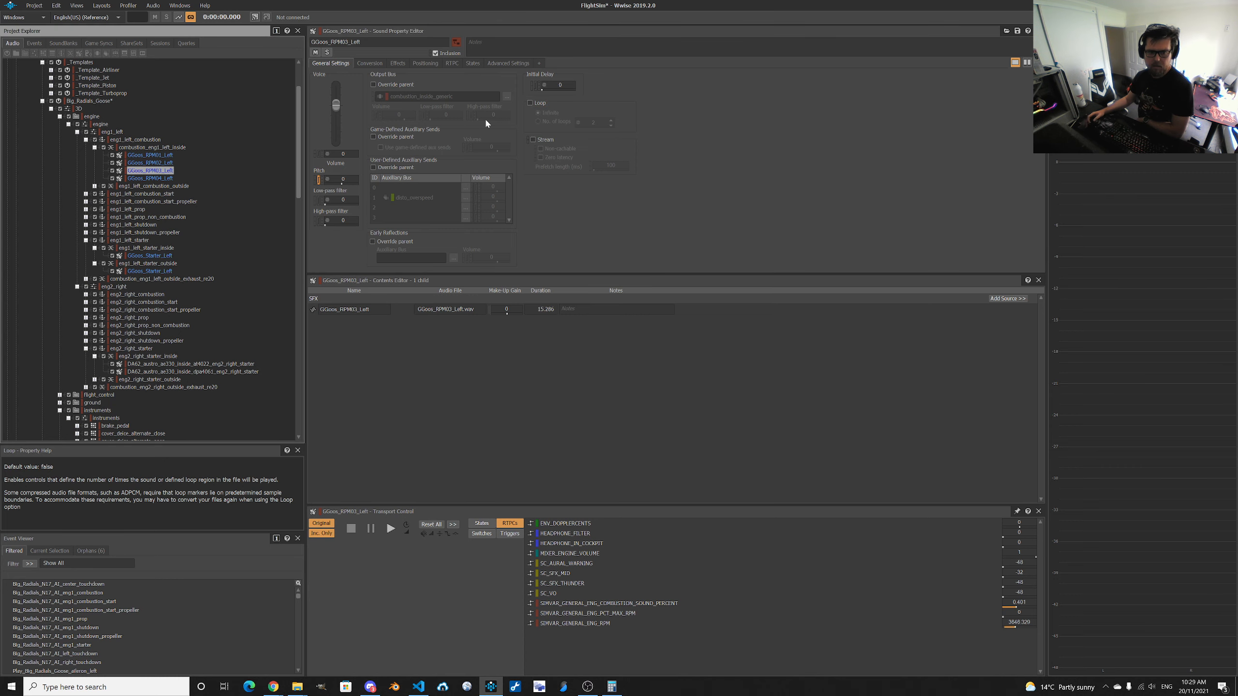
pyautogui.click(531, 103)
pyautogui.click(149, 178)
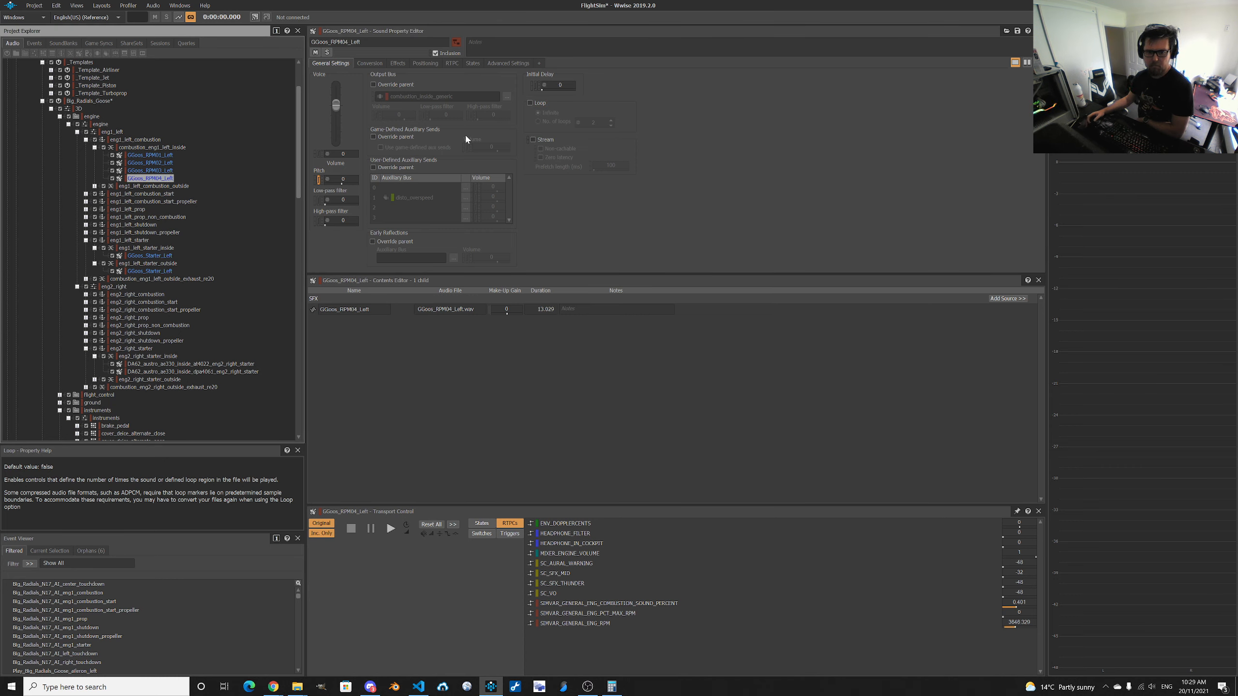
pyautogui.click(540, 103)
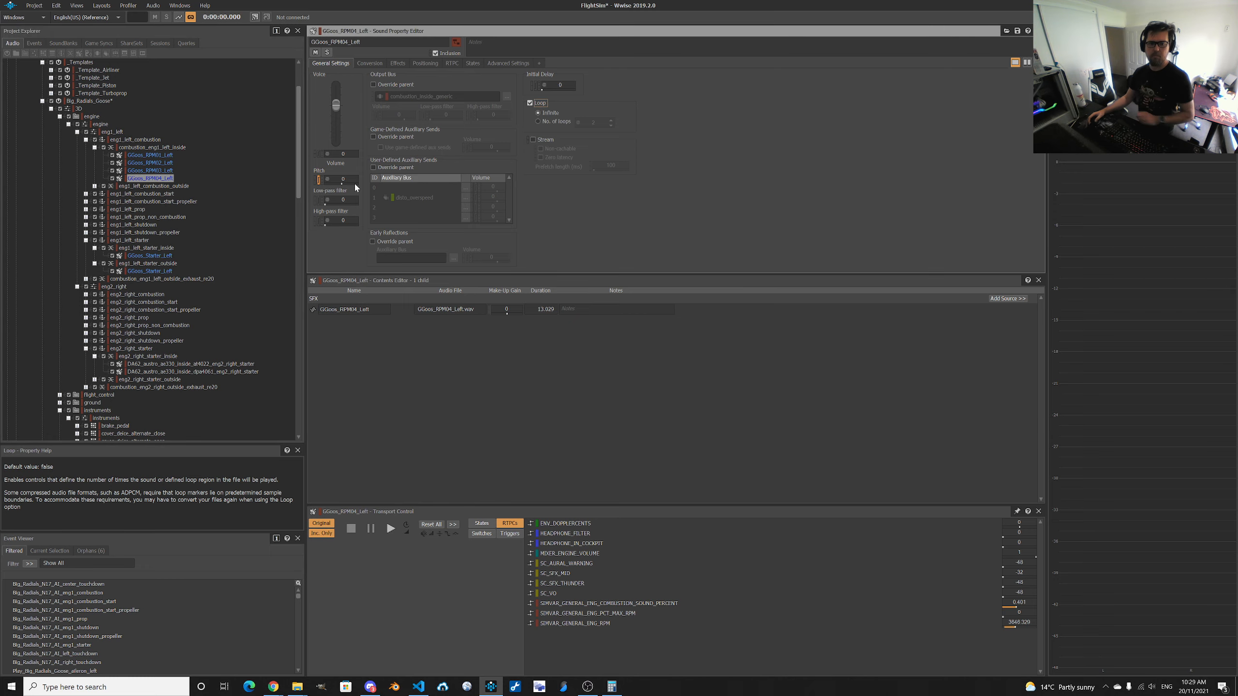
# Audition the looping combustion_eng1_left_inside blend, sweep SIMVAR_GENERAL_ENG_RPM to about 2670, stop playback and close the blend editor.
pyautogui.click(147, 148)
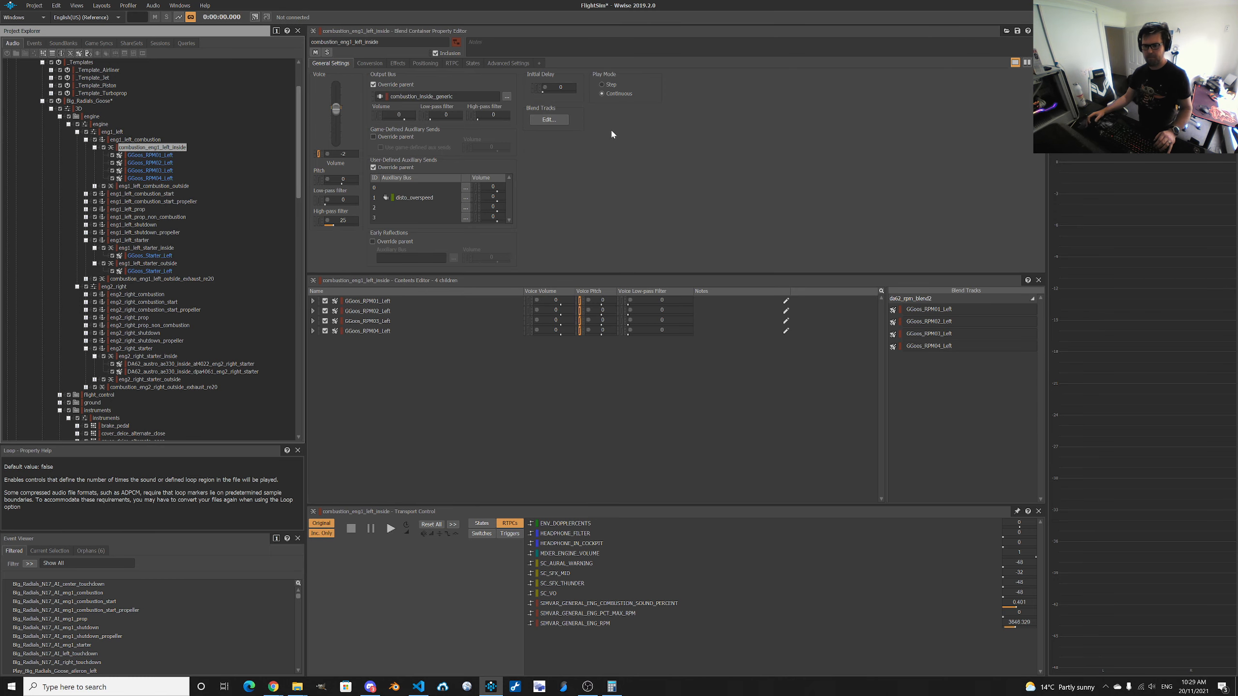
pyautogui.click(547, 120)
pyautogui.press('space')
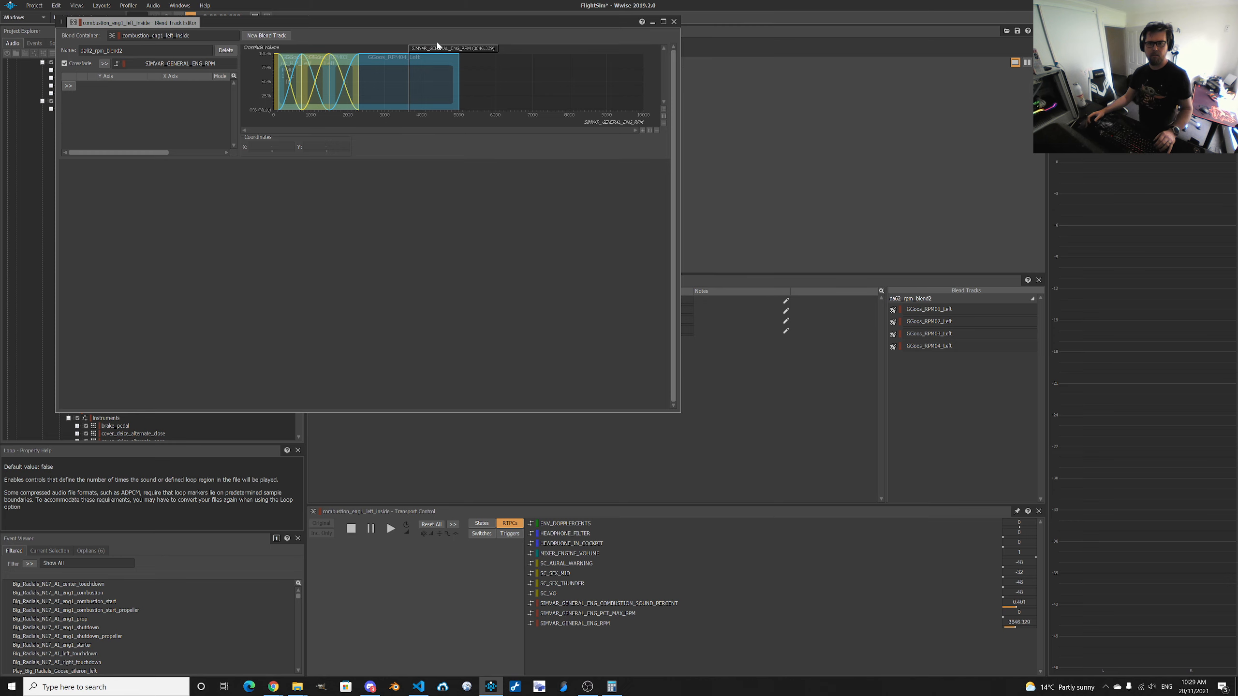
pyautogui.moveTo(436, 48); pyautogui.dragTo(388, 67)
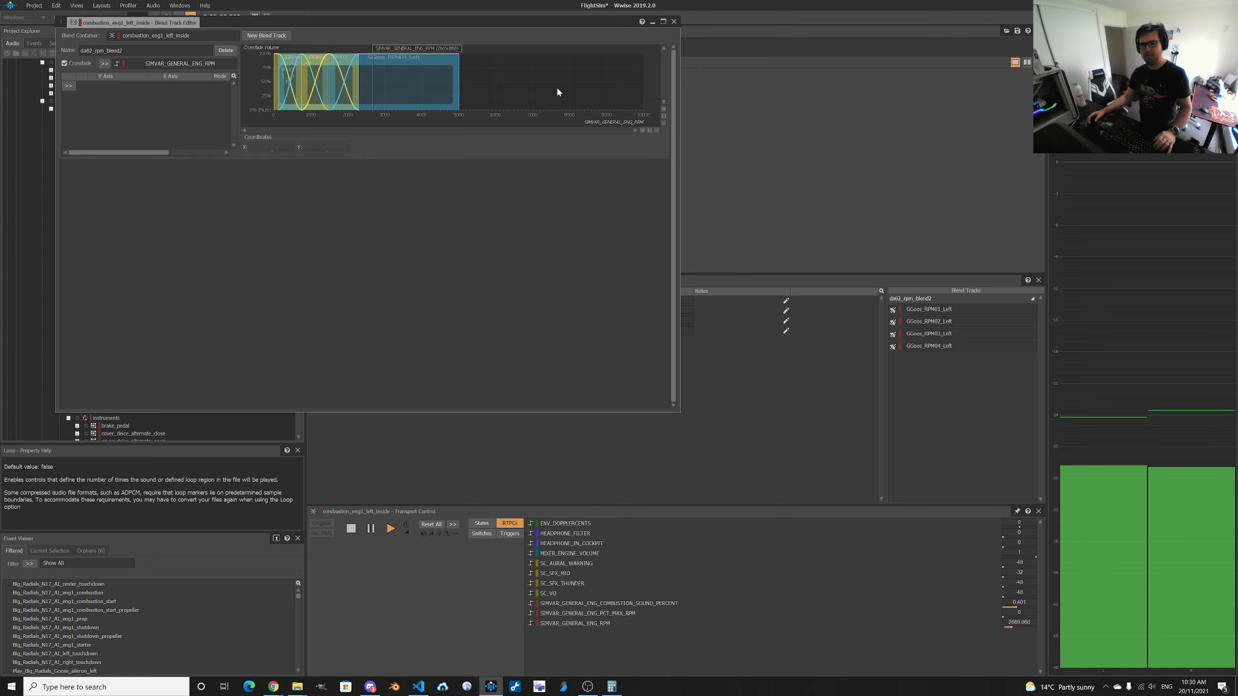
pyautogui.press('space')
pyautogui.click(674, 21)
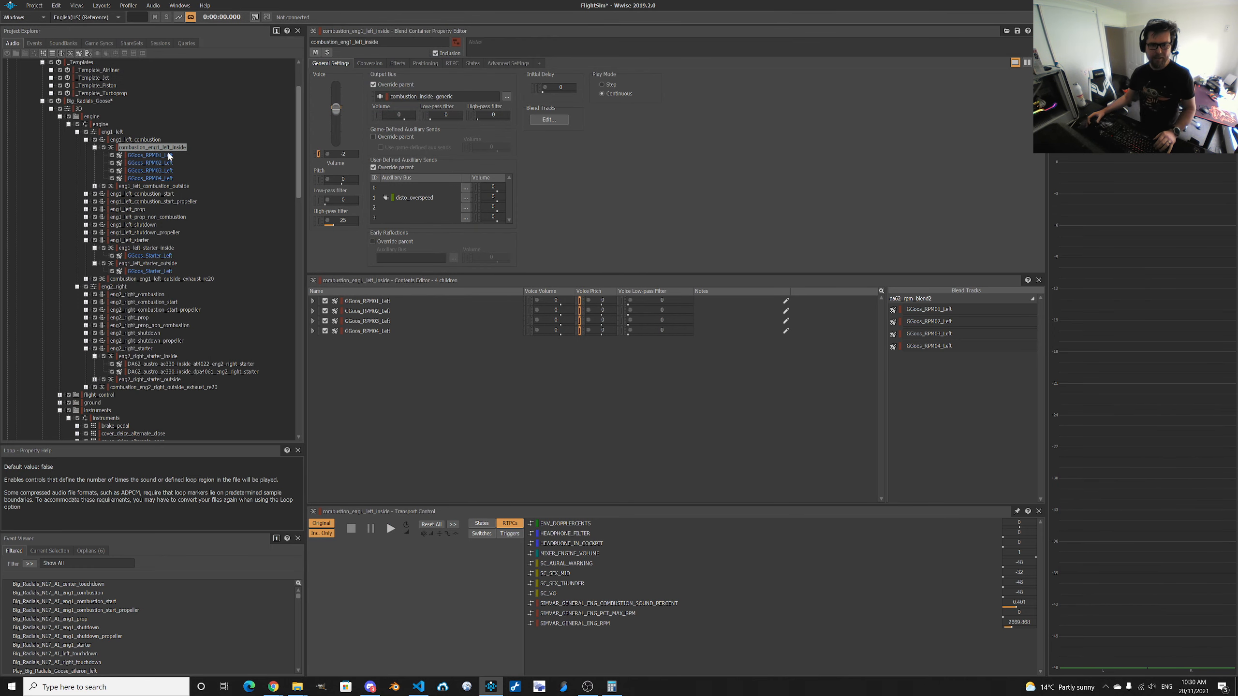
# Recheck the loop settings of the four GGoos_RPM left sounds and expand eng1_left_combustion_outside.
pyautogui.click(150, 155)
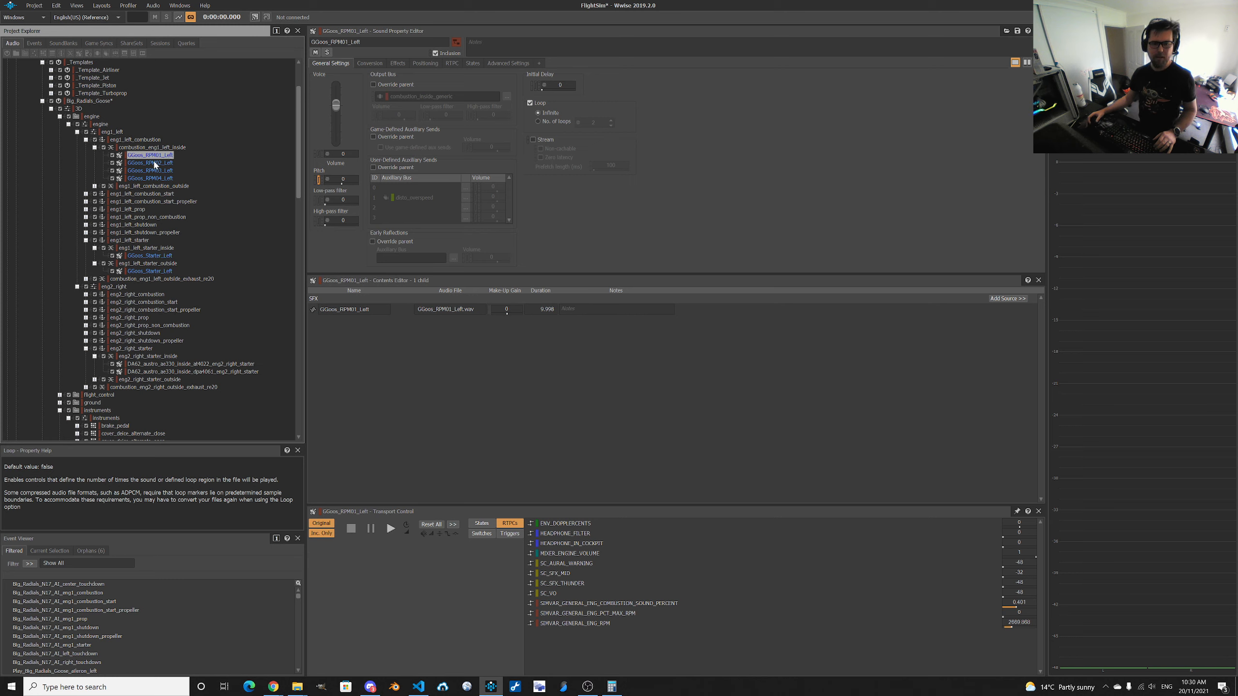
pyautogui.click(164, 163)
pyautogui.click(163, 171)
pyautogui.click(162, 179)
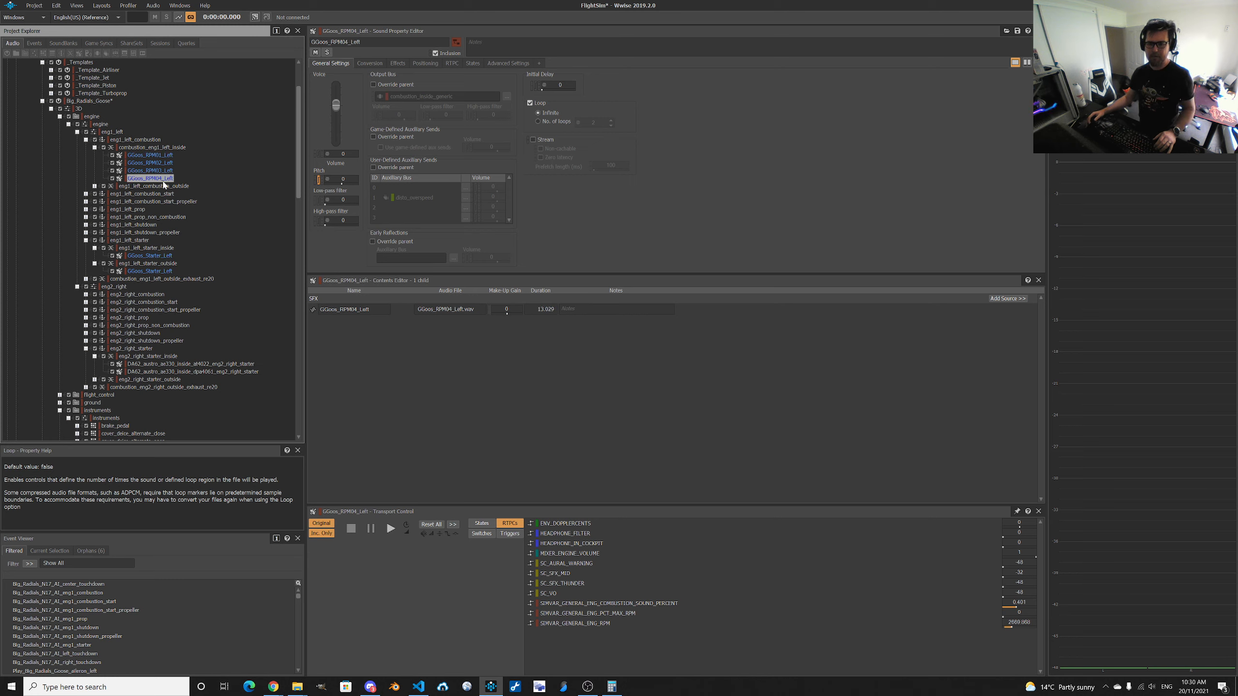
pyautogui.click(94, 186)
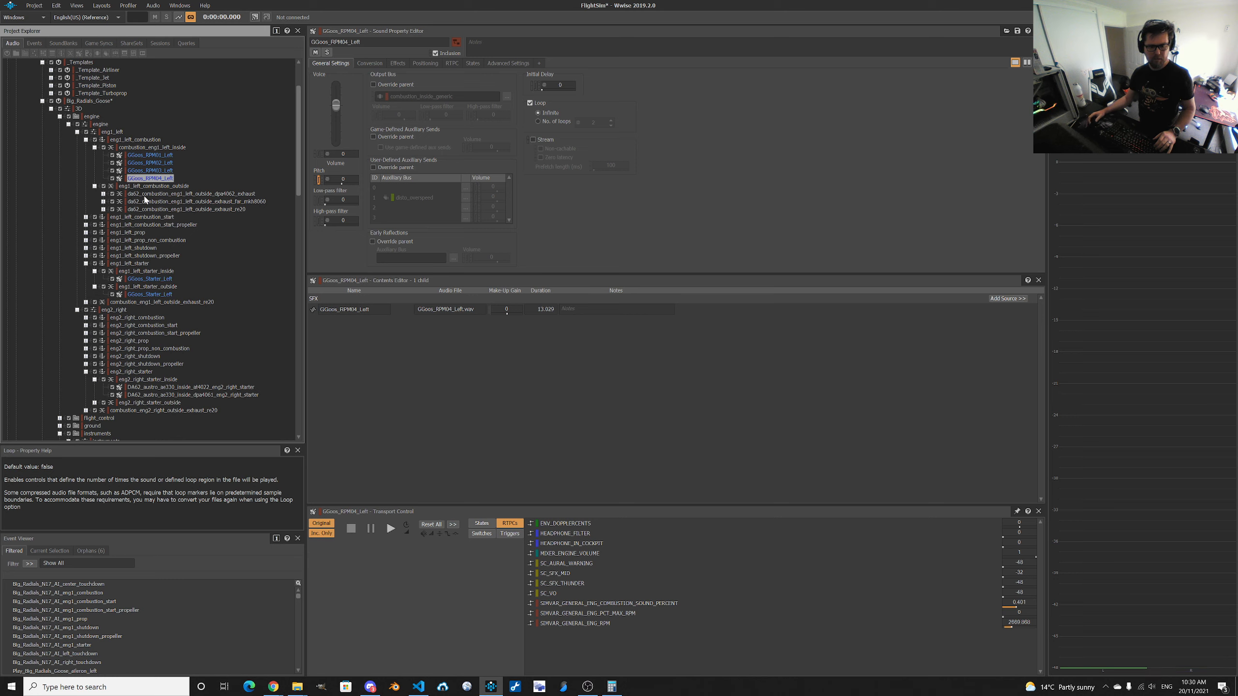
# Collapse the Goose's instruments folder and examine the Tomahawk's PR1a effects, positioning, RTPC, states and advanced settings.
pyautogui.scroll(-12, 94, 188)
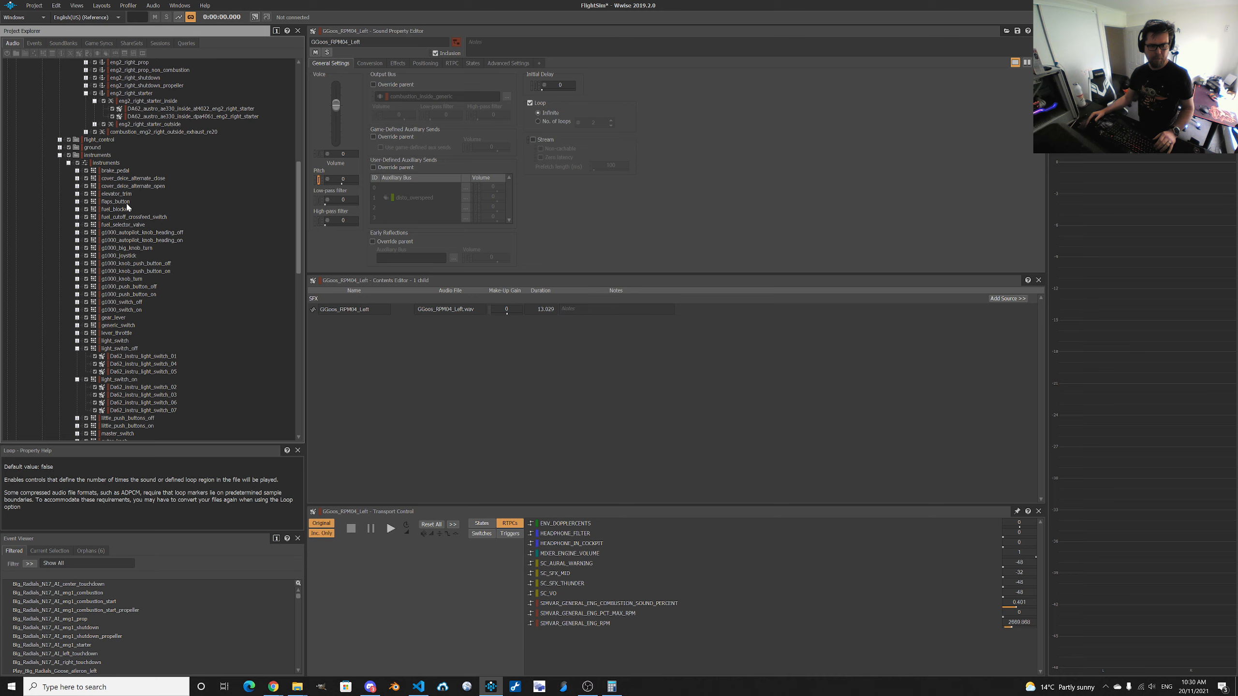
pyautogui.click(59, 155)
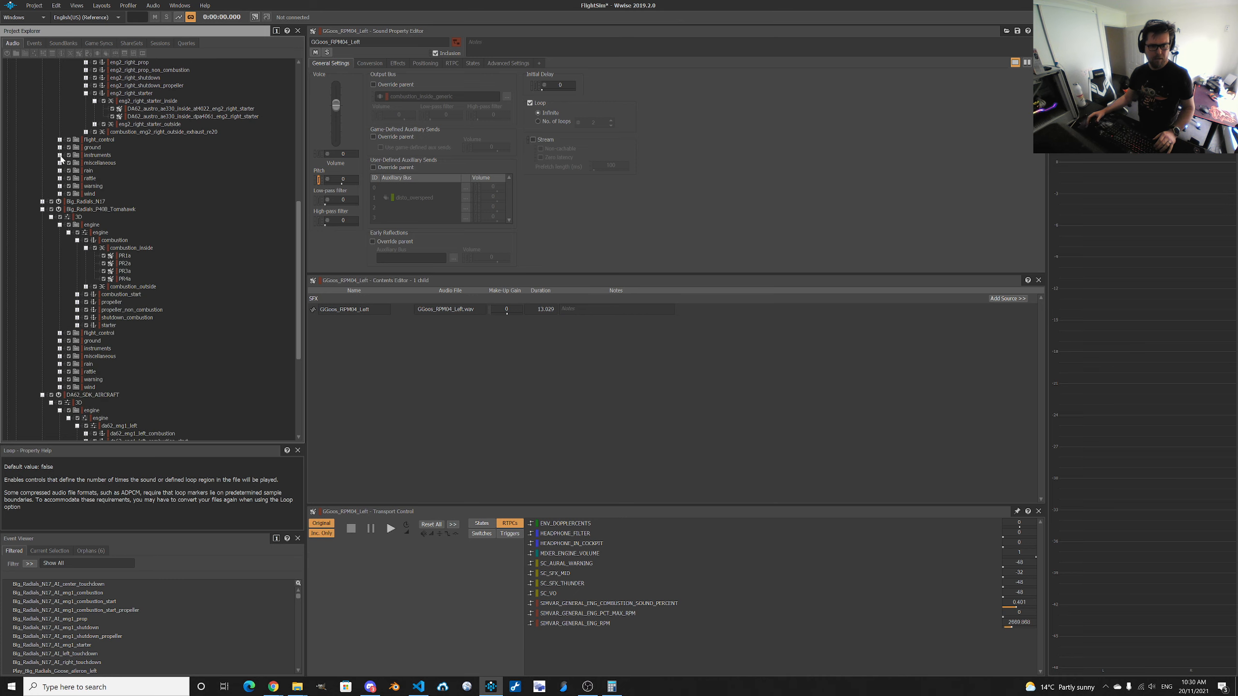
pyautogui.click(124, 256)
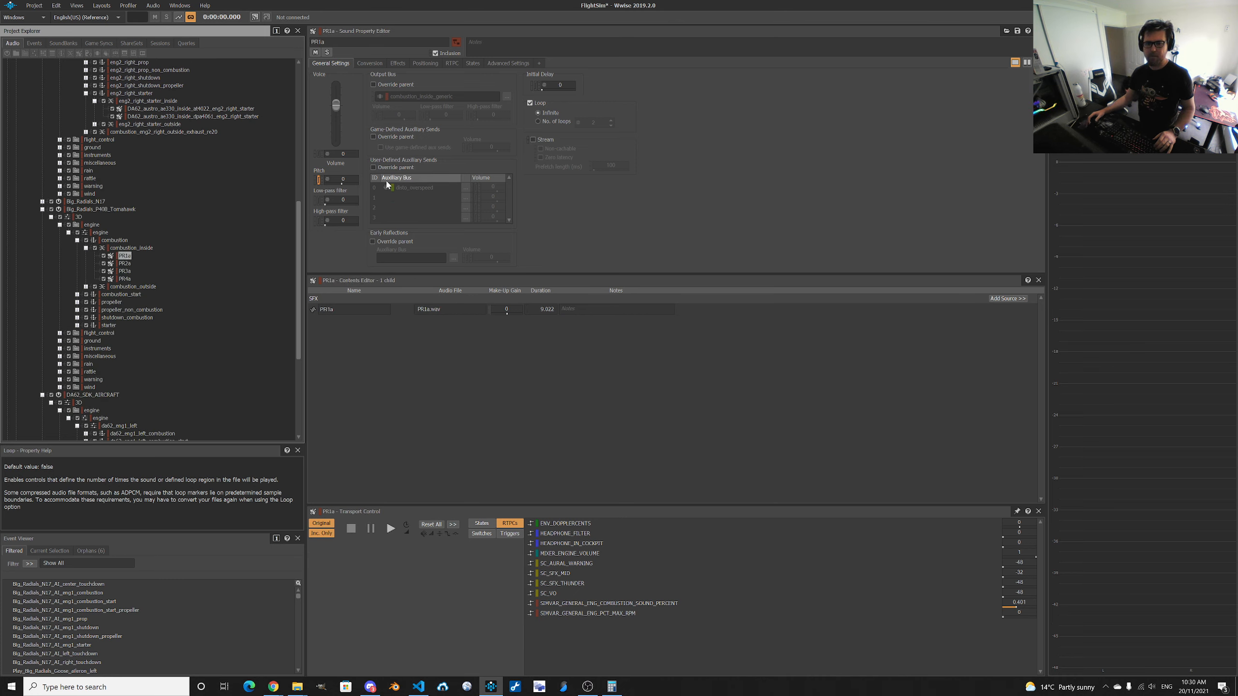
pyautogui.click(398, 64)
pyautogui.click(429, 63)
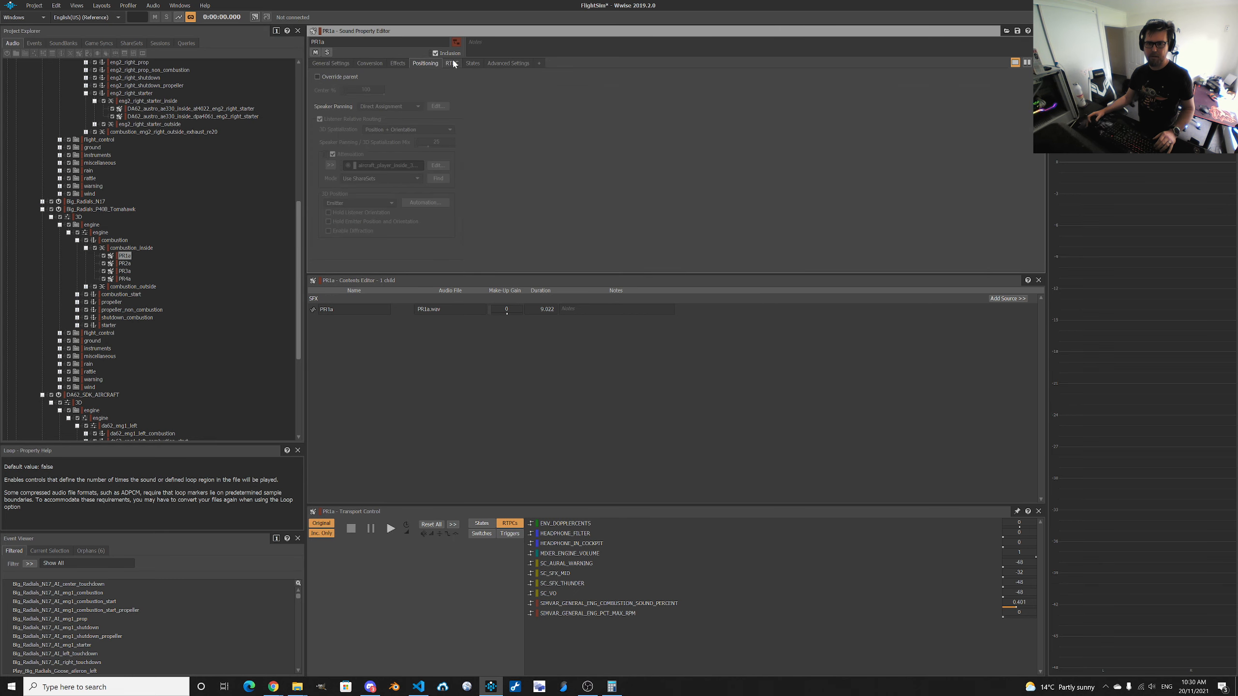
pyautogui.click(452, 64)
pyautogui.click(473, 64)
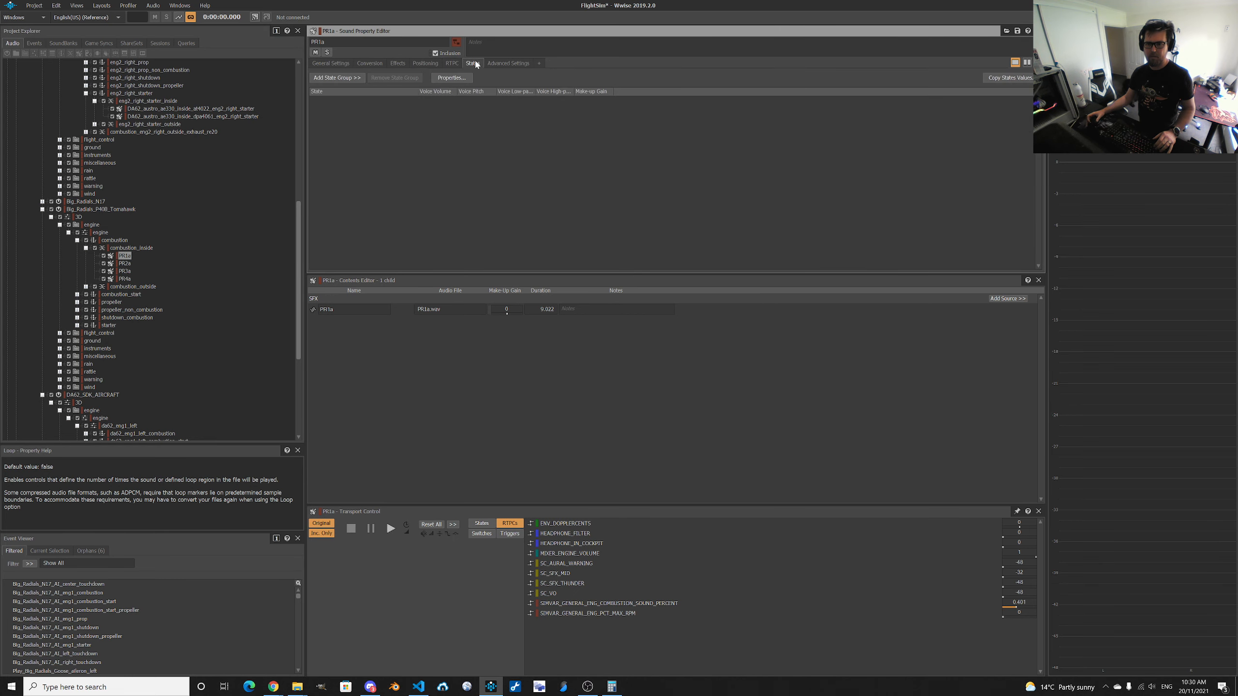
pyautogui.click(499, 64)
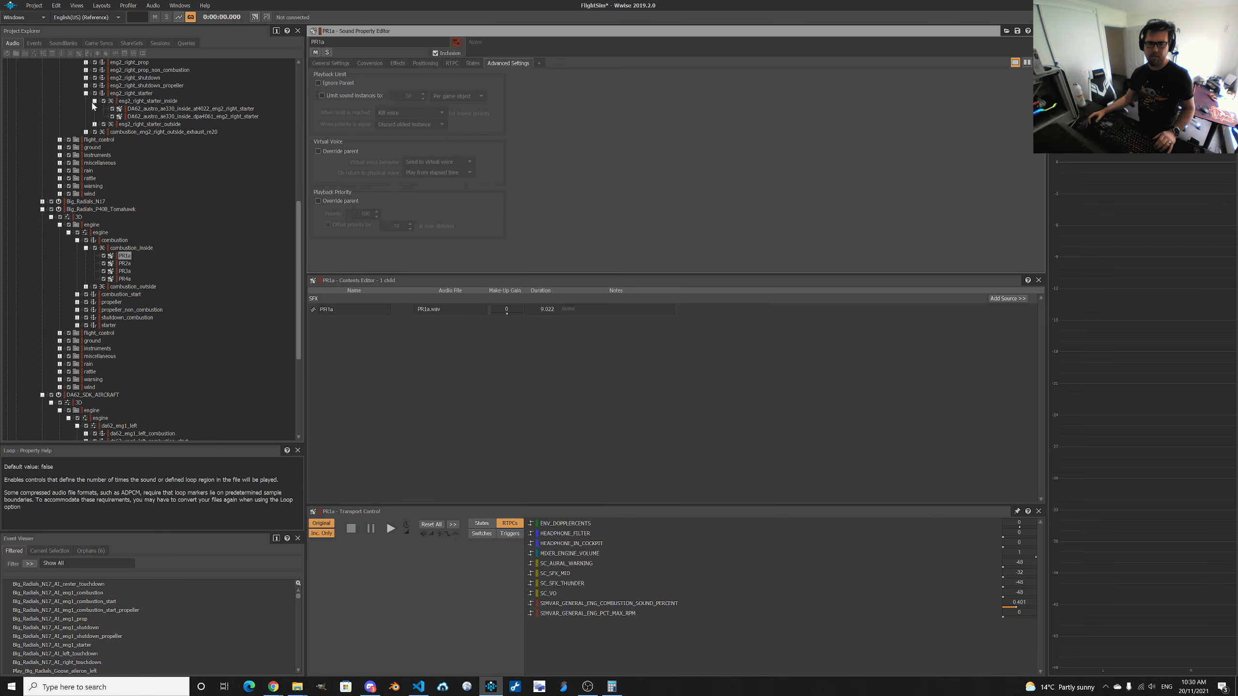
# Examine the Tomahawk's PR2a states, RTPC, positioning, effects, conversion and general settings.
pyautogui.click(126, 265)
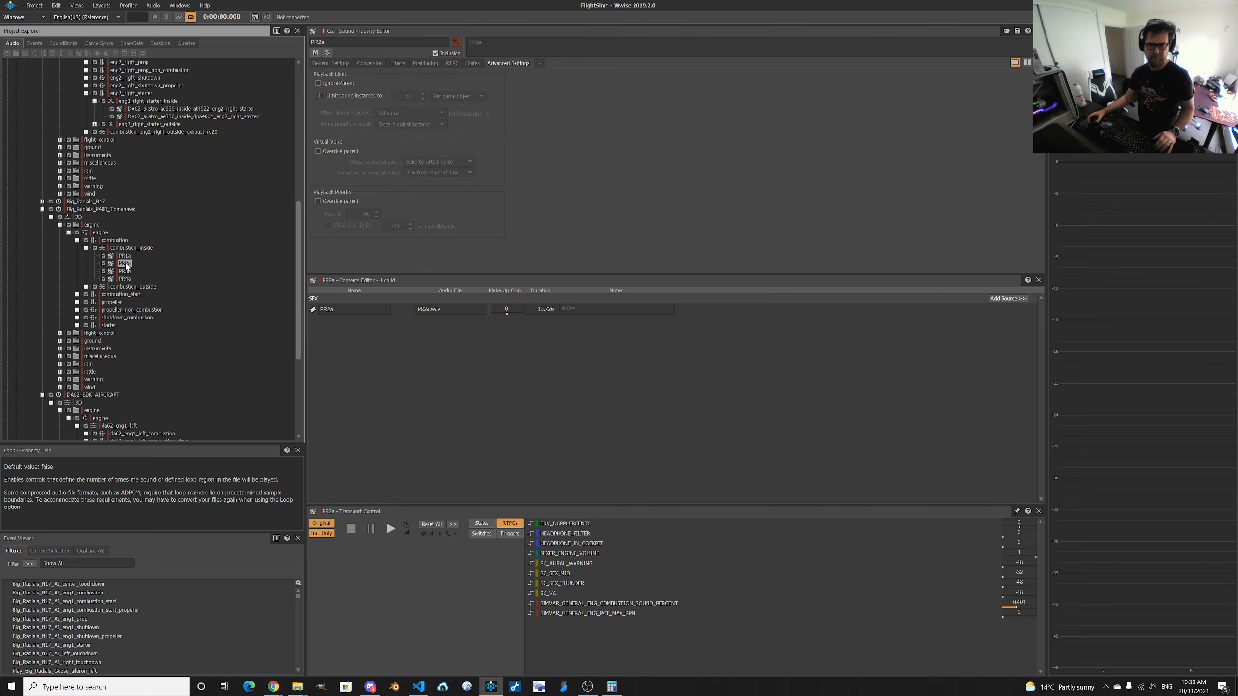
pyautogui.click(472, 63)
pyautogui.click(452, 63)
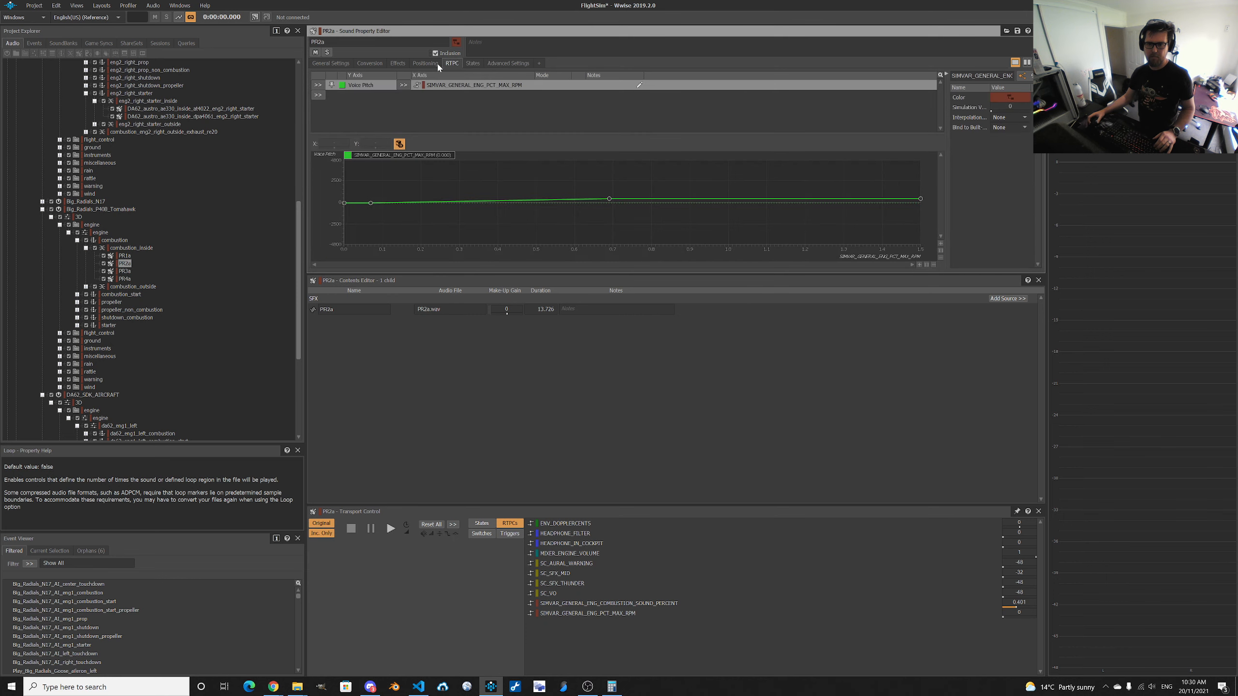
pyautogui.click(425, 63)
pyautogui.click(392, 64)
pyautogui.click(370, 64)
pyautogui.click(331, 64)
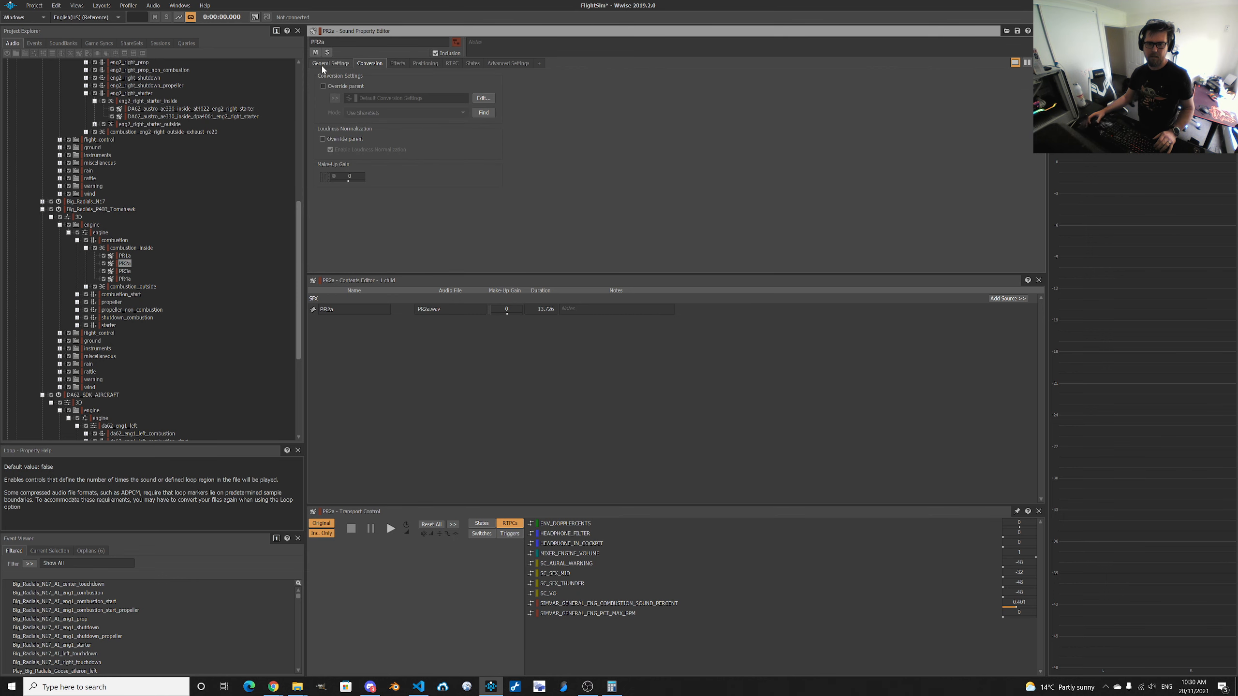
# Return to the Goose's left engine and examine GGoos_RPM01_Left, combustion_eng1_left_inside and the eng1_left_combustion switch container's settings.
pyautogui.scroll(12, 265, 161)
pyautogui.scroll(3, 265, 167)
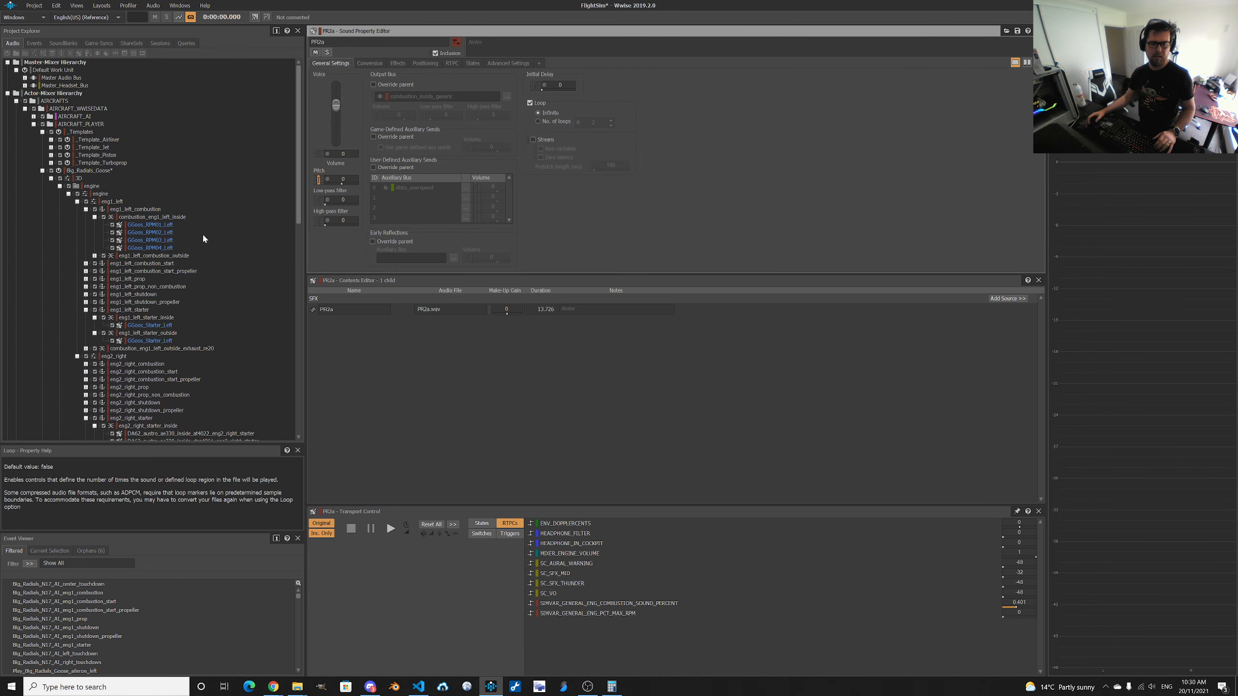
pyautogui.click(170, 226)
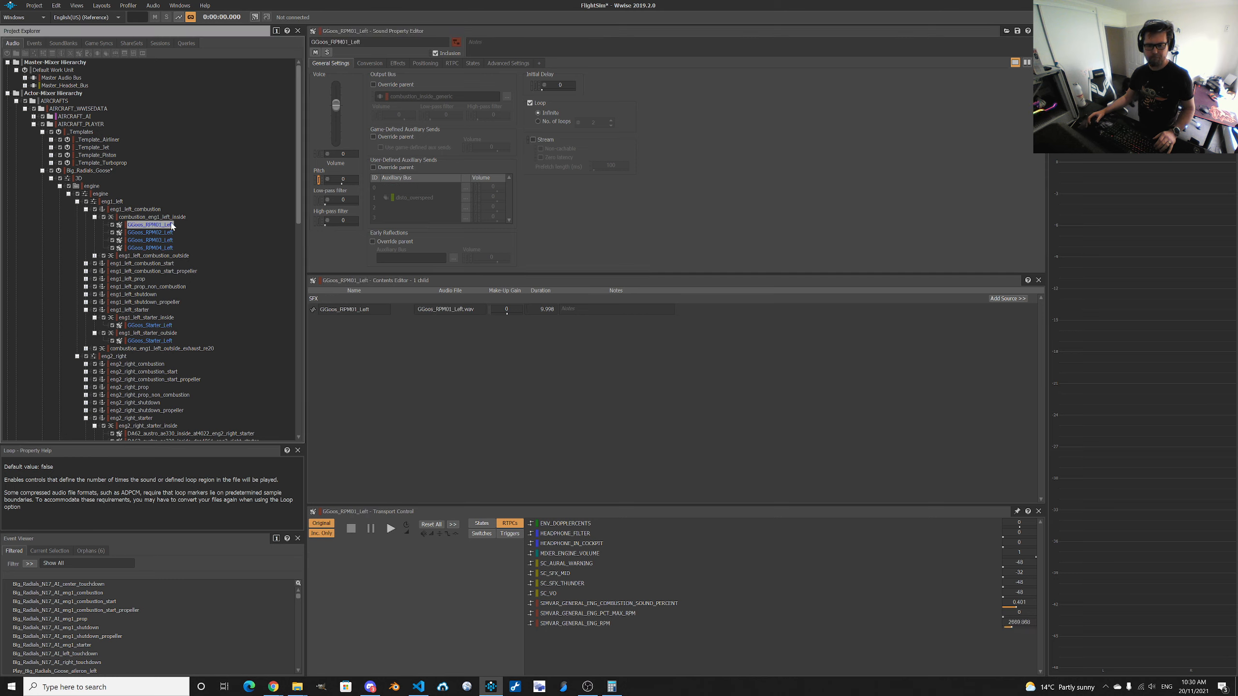
pyautogui.click(175, 219)
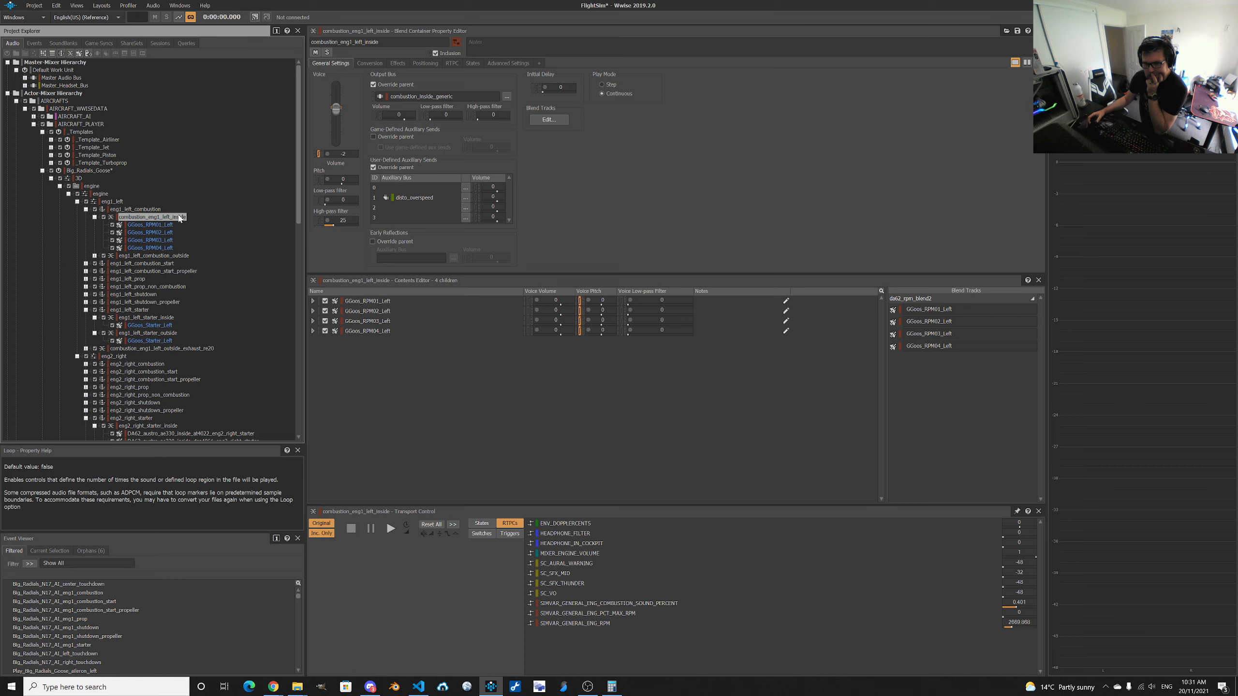
pyautogui.click(156, 211)
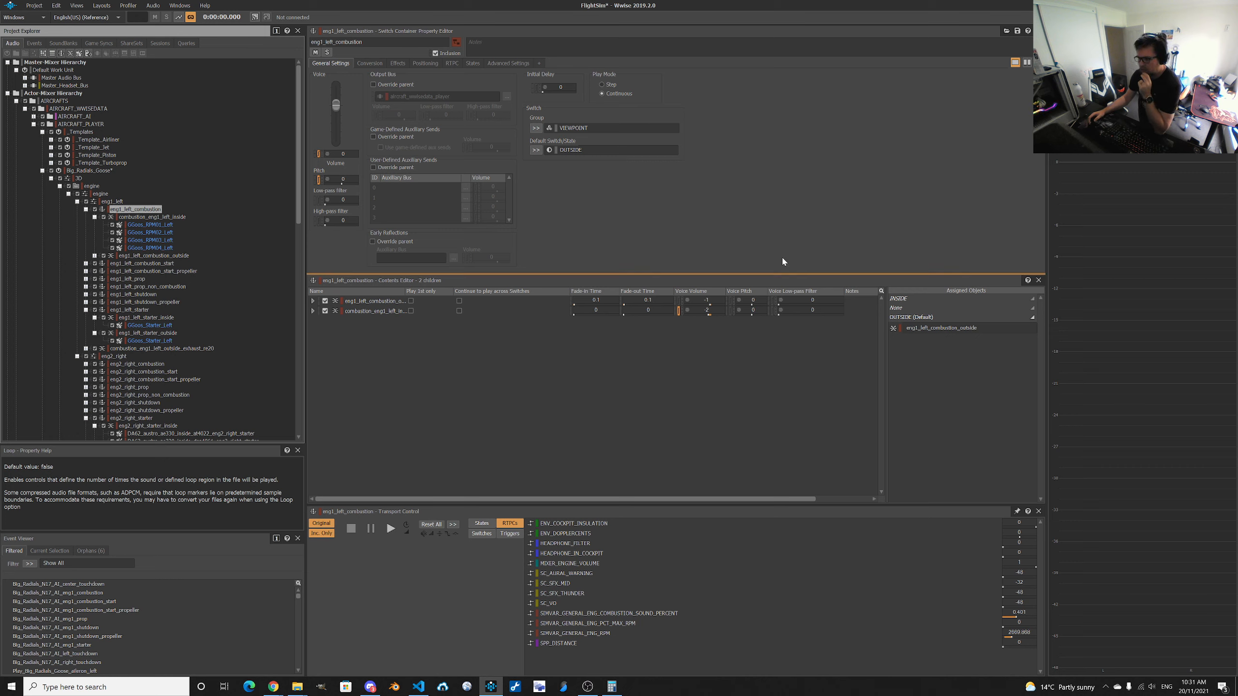
# Widen the name column of eng1_left_combustion's contents and inspect the eng1_left_combustion_outside blend container.
pyautogui.click(896, 312)
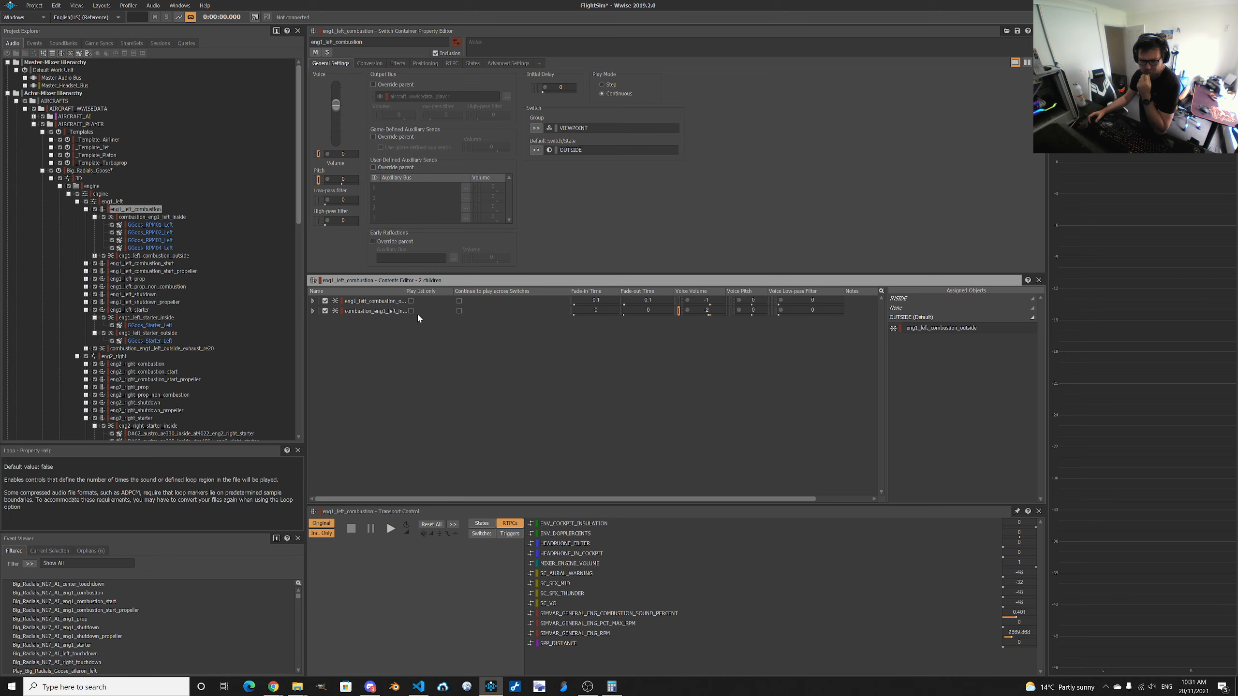
pyautogui.doubleClick(404, 291)
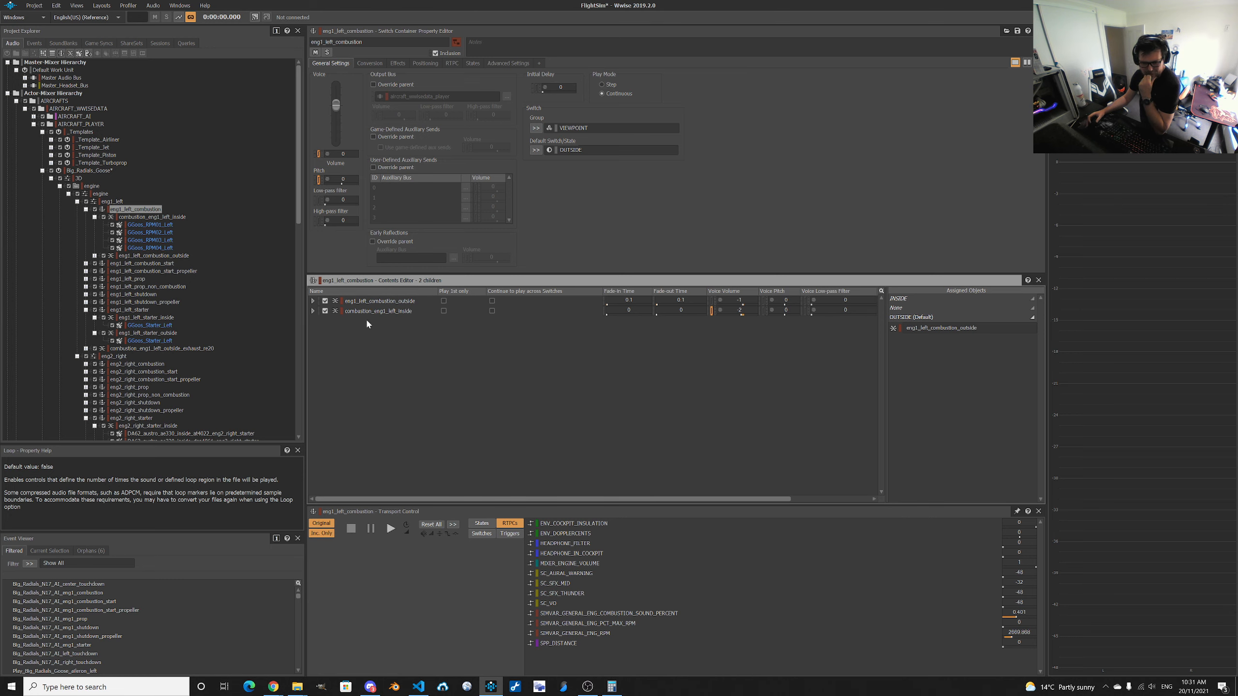
pyautogui.click(372, 302)
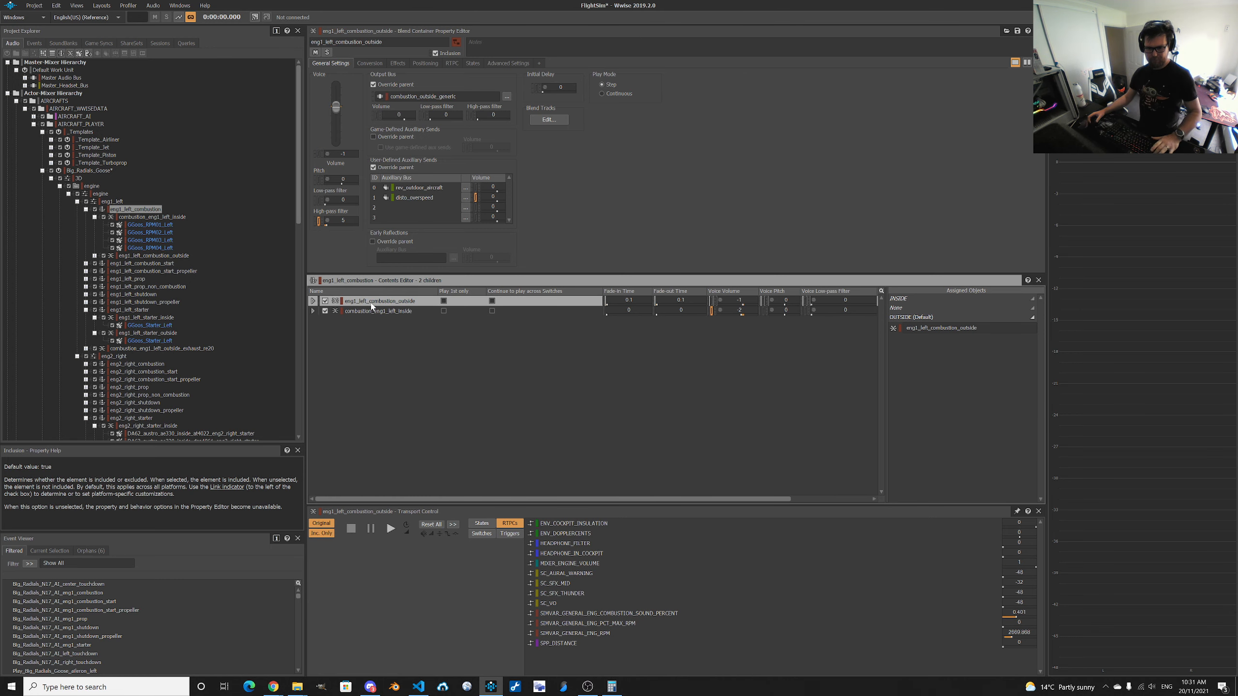
pyautogui.click(173, 256)
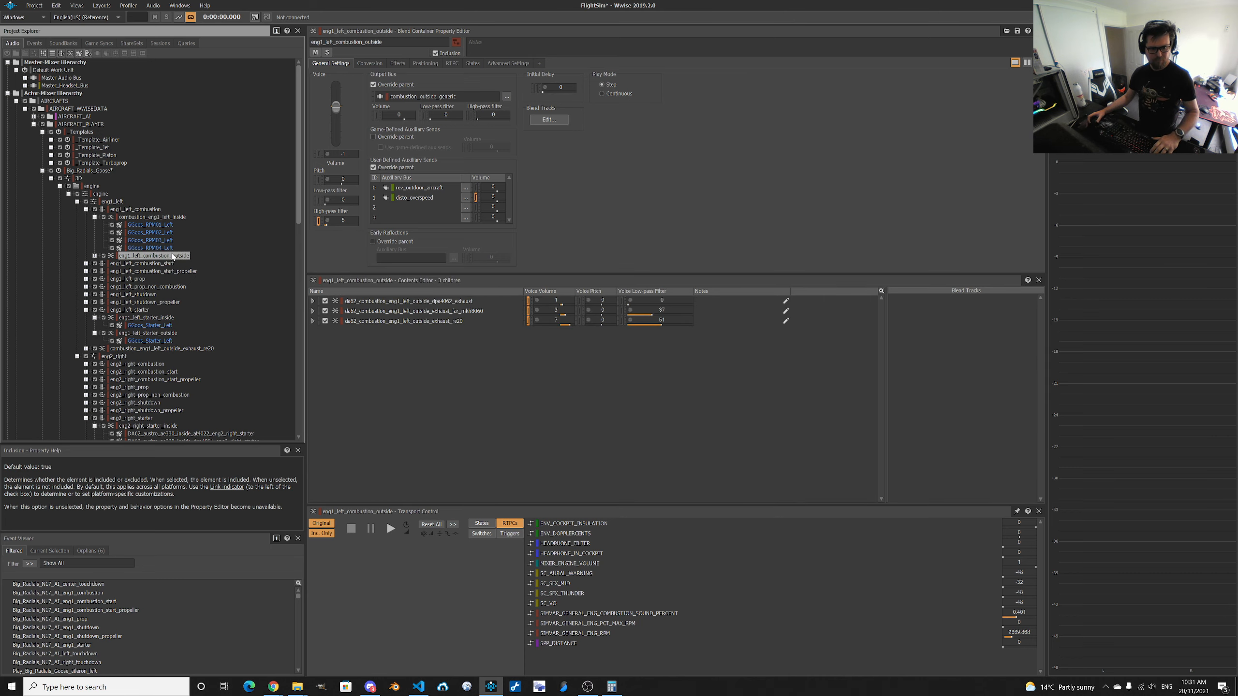
# Try to rename the combustion_eng1_left_inside blend container as eng1_left_combustion_outside.
pyautogui.click(165, 218)
pyautogui.press('F2')
pyautogui.write('eng1_left_combustion_outside')
pyautogui.press('Return')
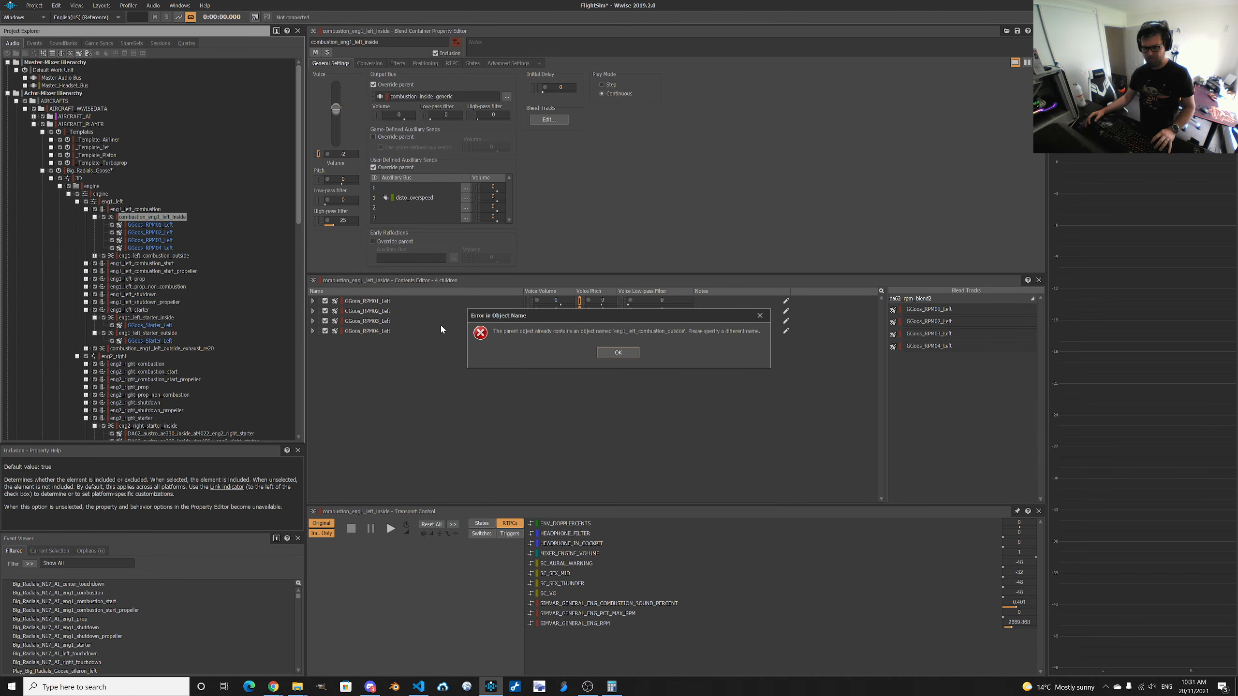
pyautogui.click(613, 354)
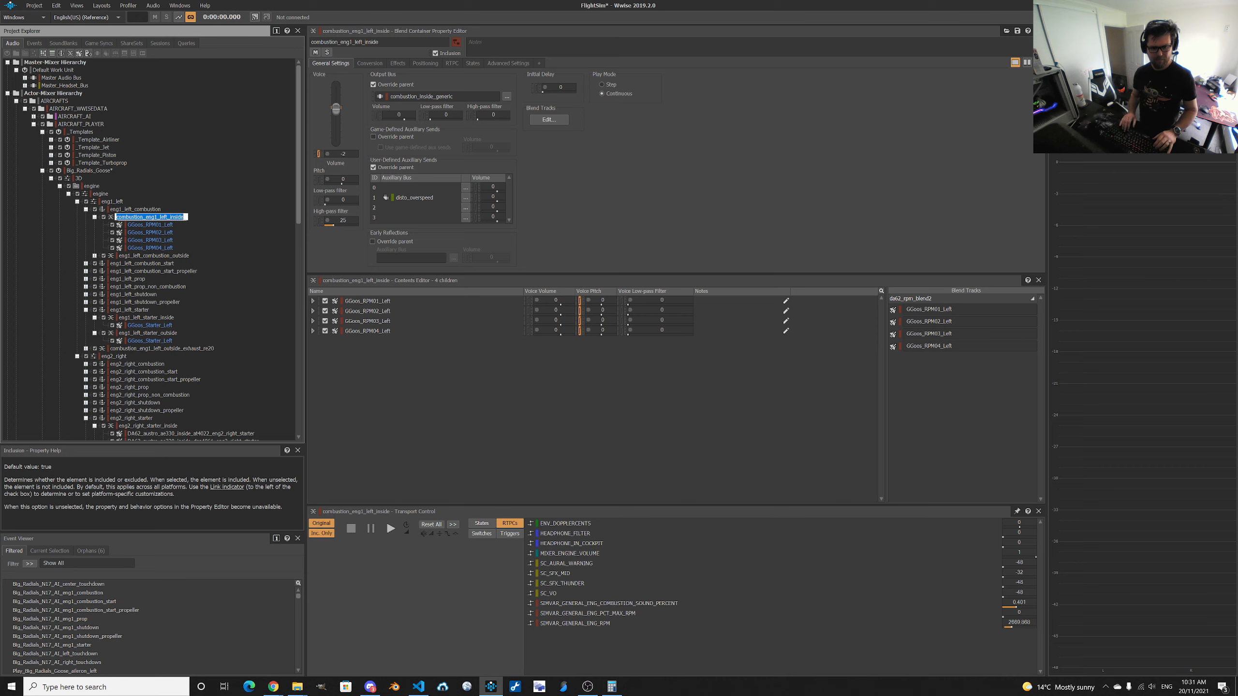
# Rename the combustion_eng1_left_inside blend container as goose_combustion_eng1_left_inside.
pyautogui.press('Right')
pyautogui.press('Home')
pyautogui.write('goose_')
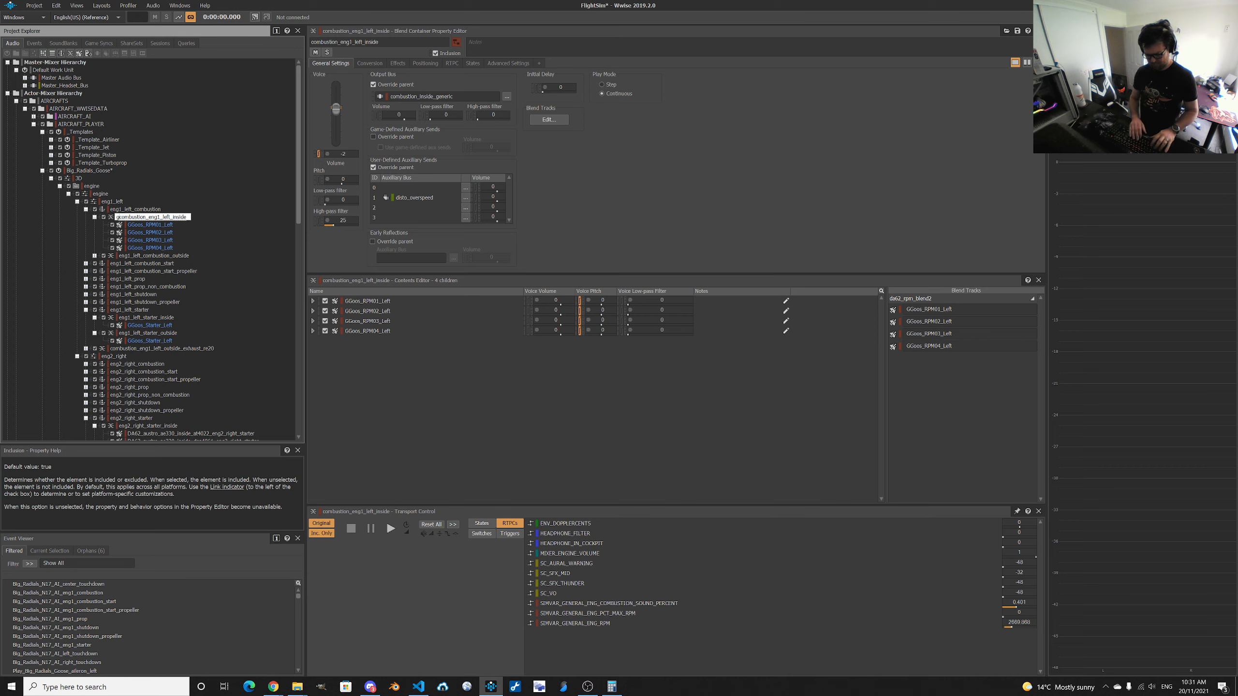
pyautogui.press('Return')
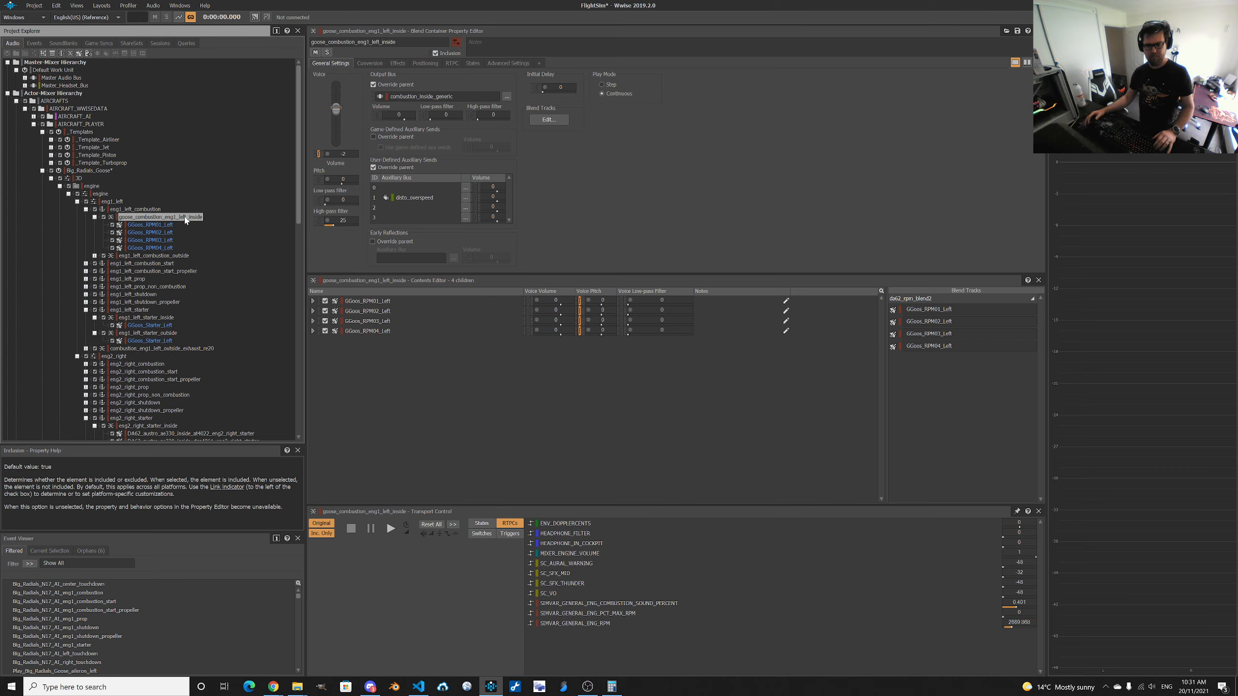
# Assign goose_combustion_eng1_left_inside to both the None and INSIDE viewpoint states of the eng1_left_combustion switch container.
pyautogui.click(153, 211)
pyautogui.moveTo(370, 312); pyautogui.dragTo(924, 308)
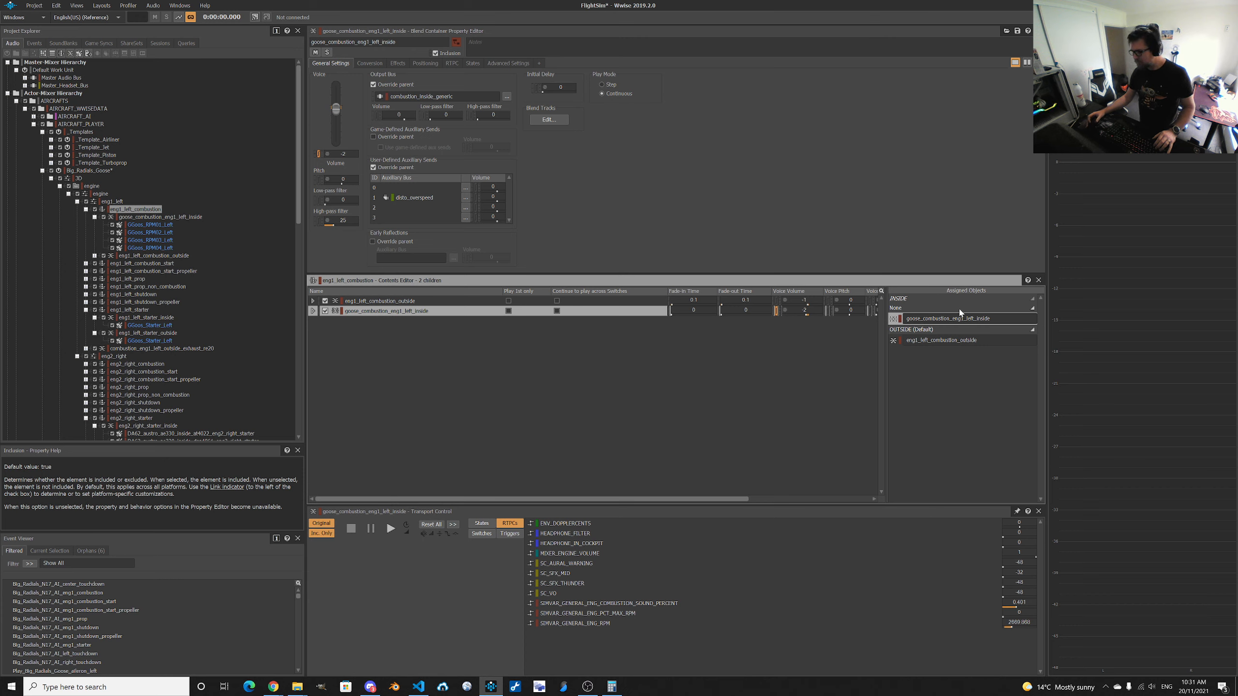
pyautogui.click(1033, 308)
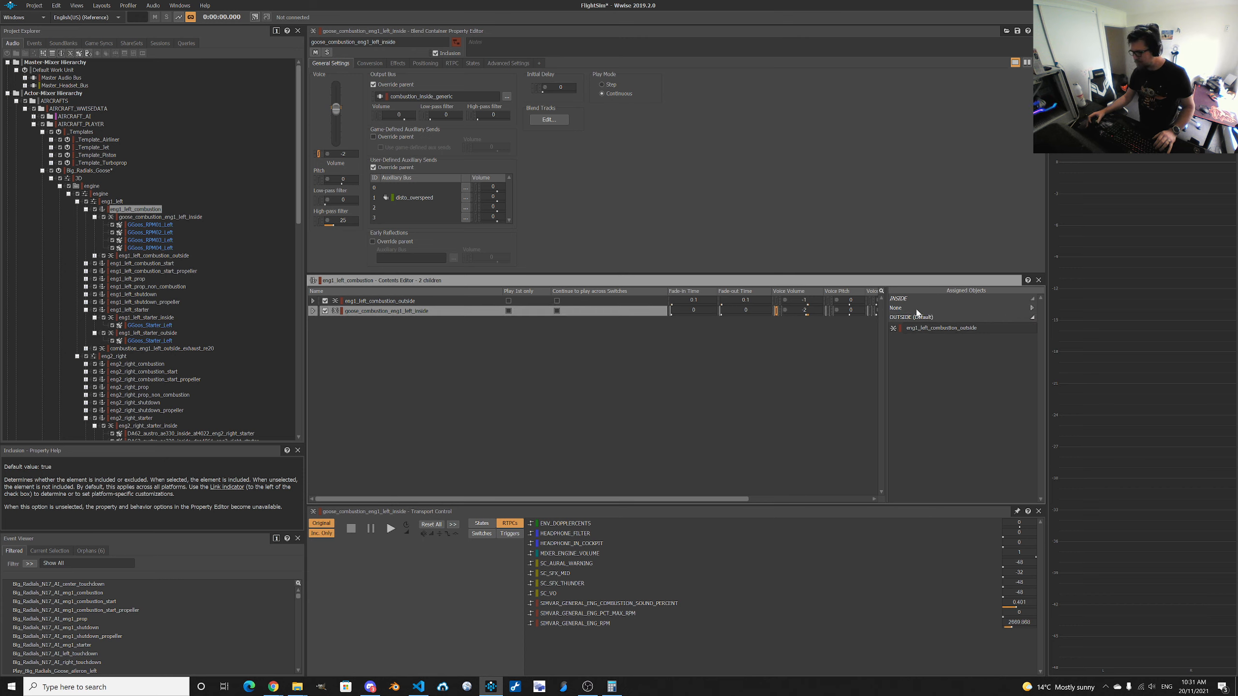
pyautogui.moveTo(388, 317); pyautogui.dragTo(910, 297)
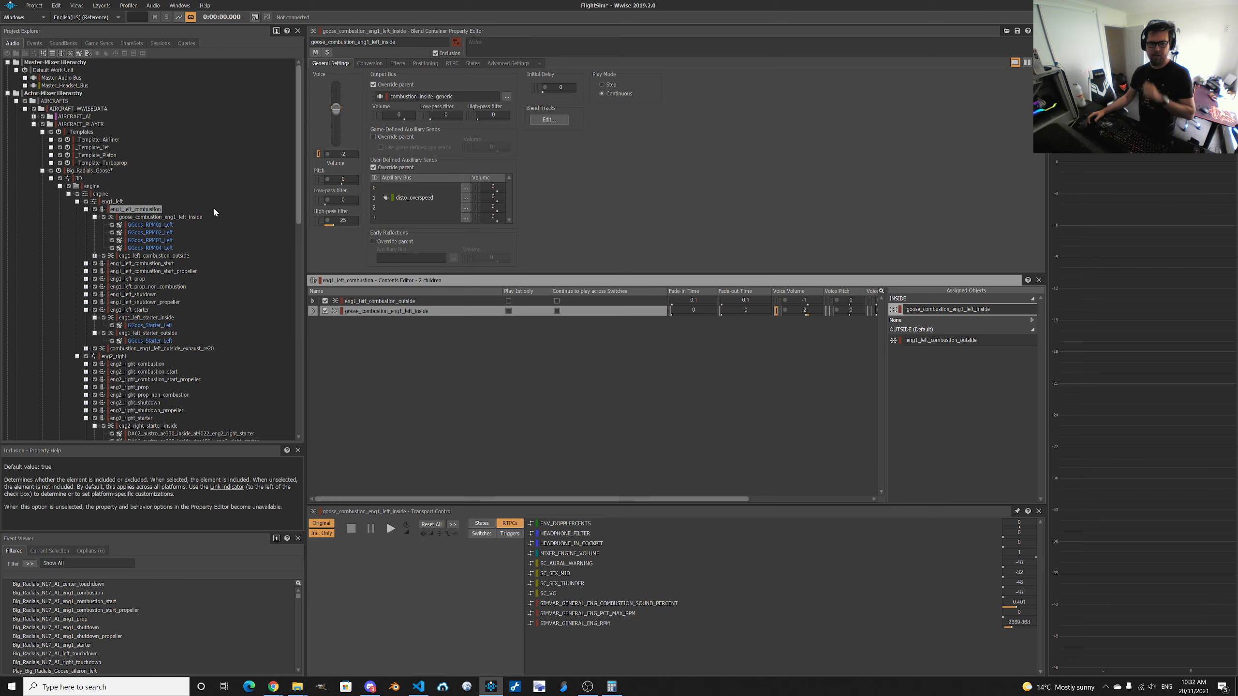
# Cut the Voice Volume RTPC driven by SIMVAR_GENERAL_ENG_COMBUSTION_SOUND_PERCENT from goose_combustion_eng1_left_inside and check its advanced settings.
pyautogui.click(131, 209)
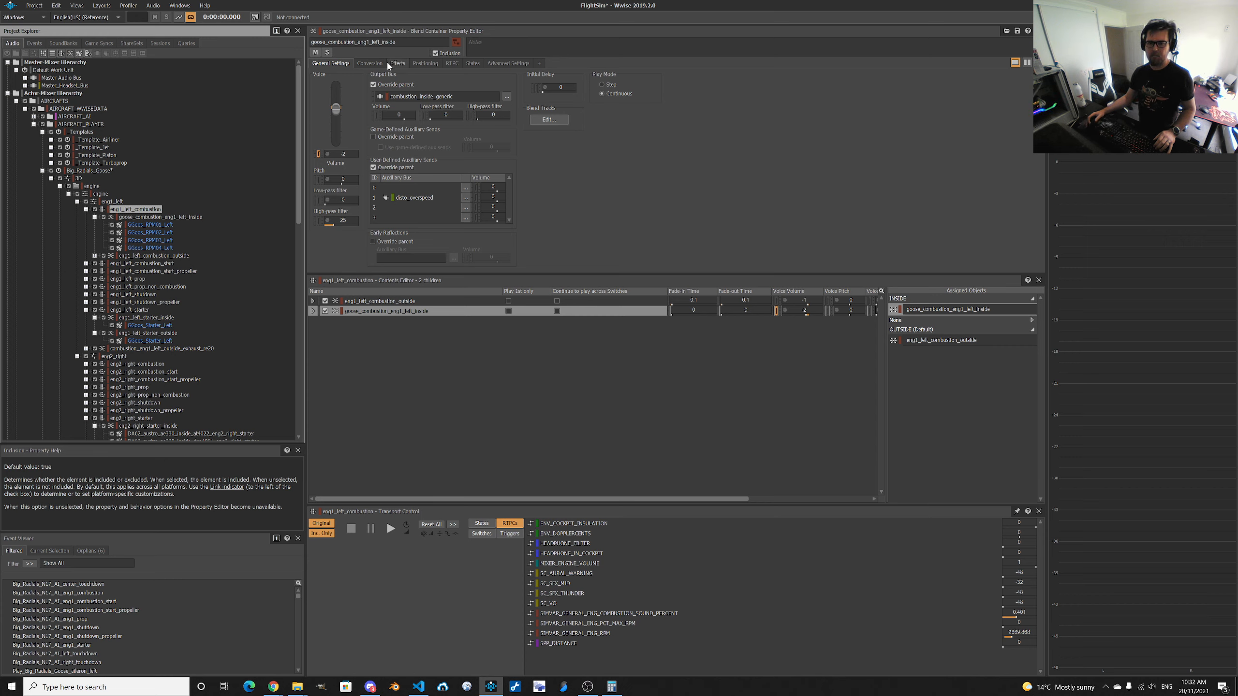
pyautogui.click(189, 219)
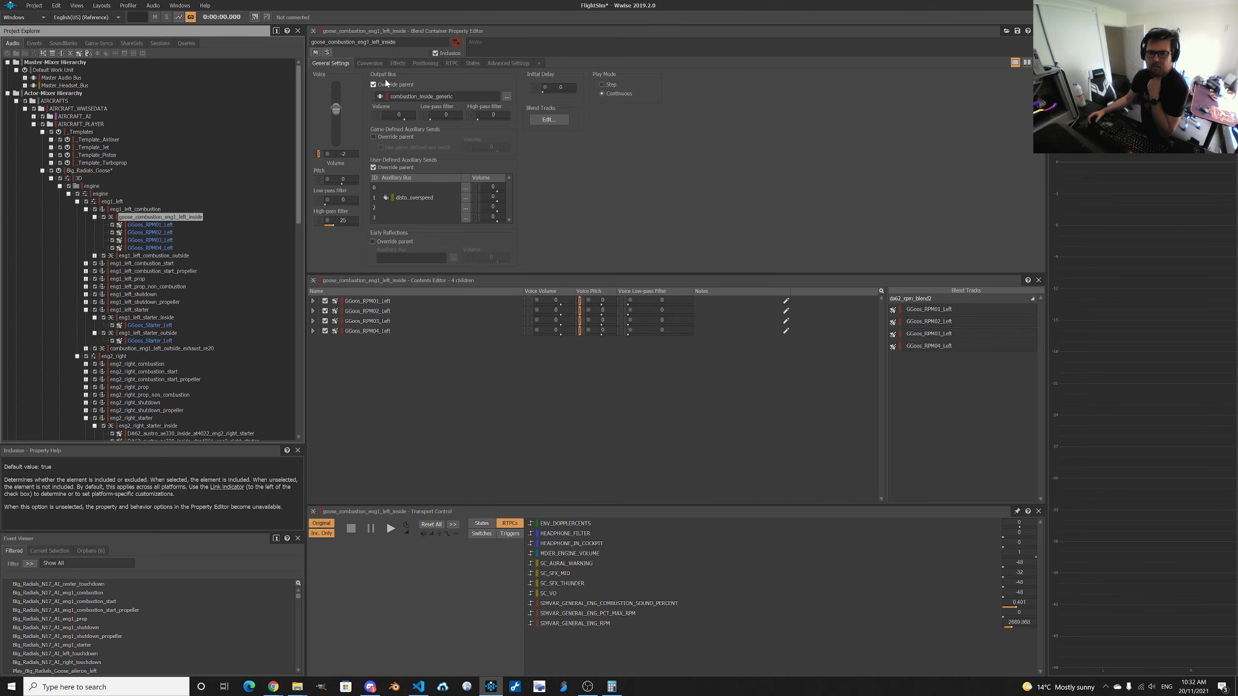
pyautogui.click(368, 64)
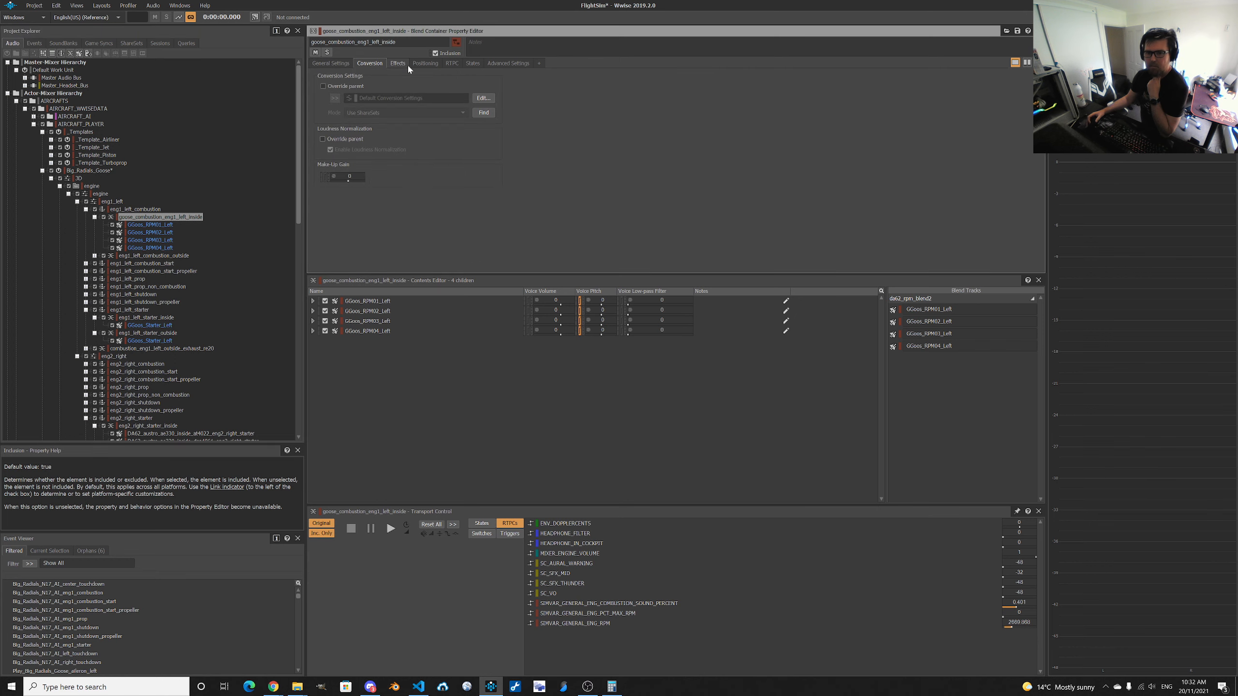
pyautogui.click(398, 64)
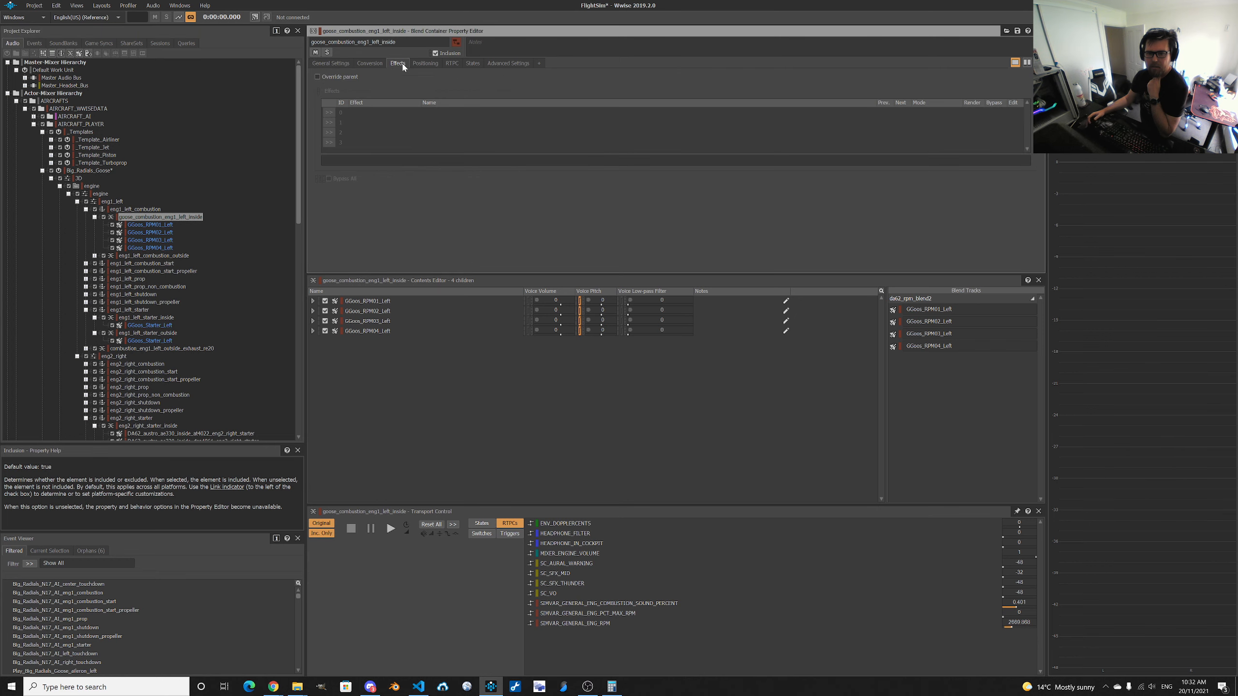
pyautogui.click(431, 64)
pyautogui.click(458, 64)
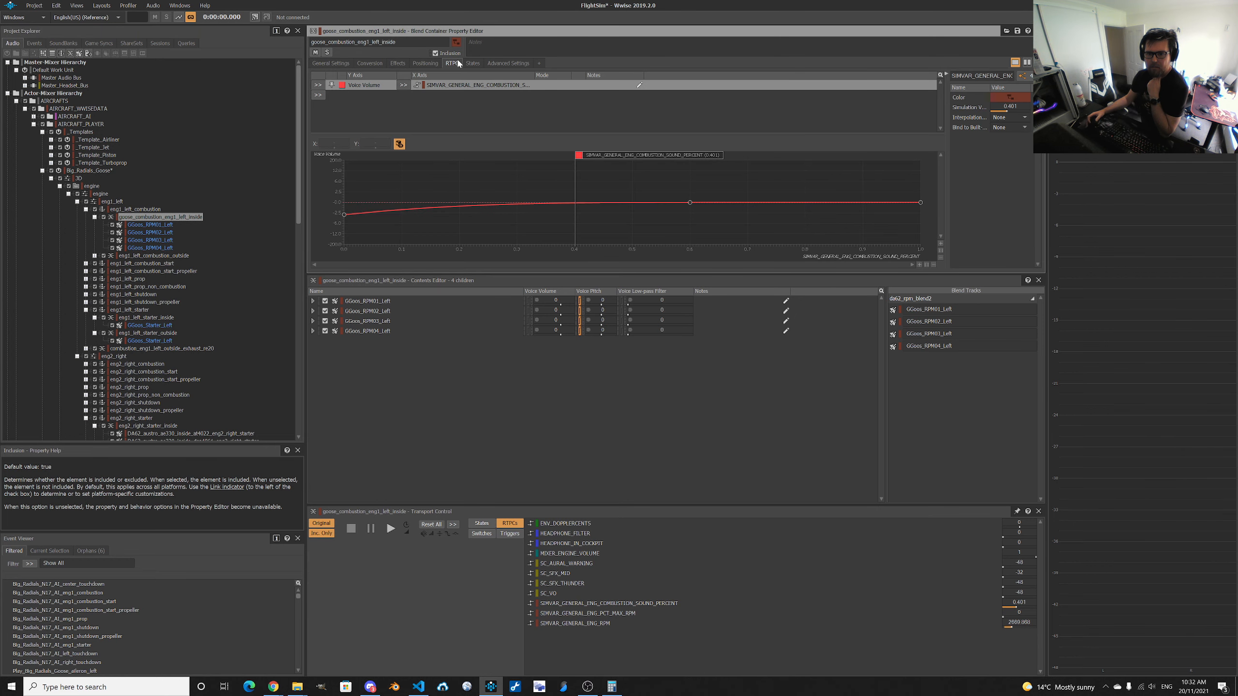
pyautogui.rightClick(482, 88)
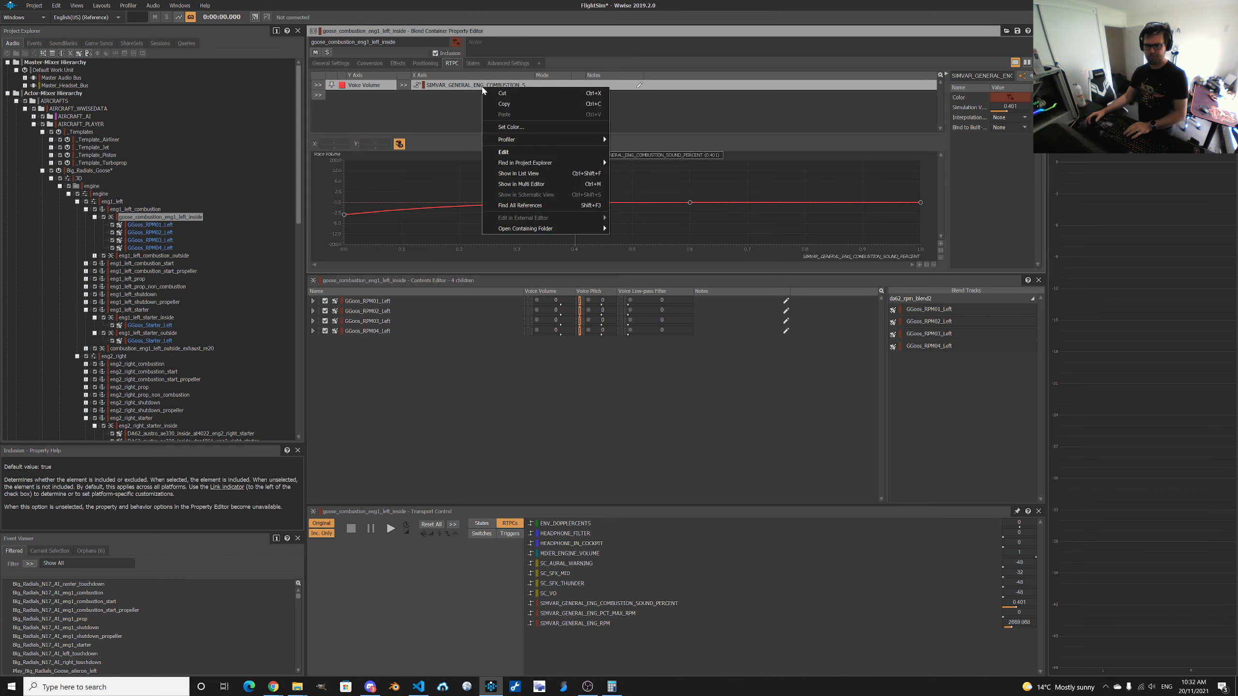
pyautogui.click(496, 93)
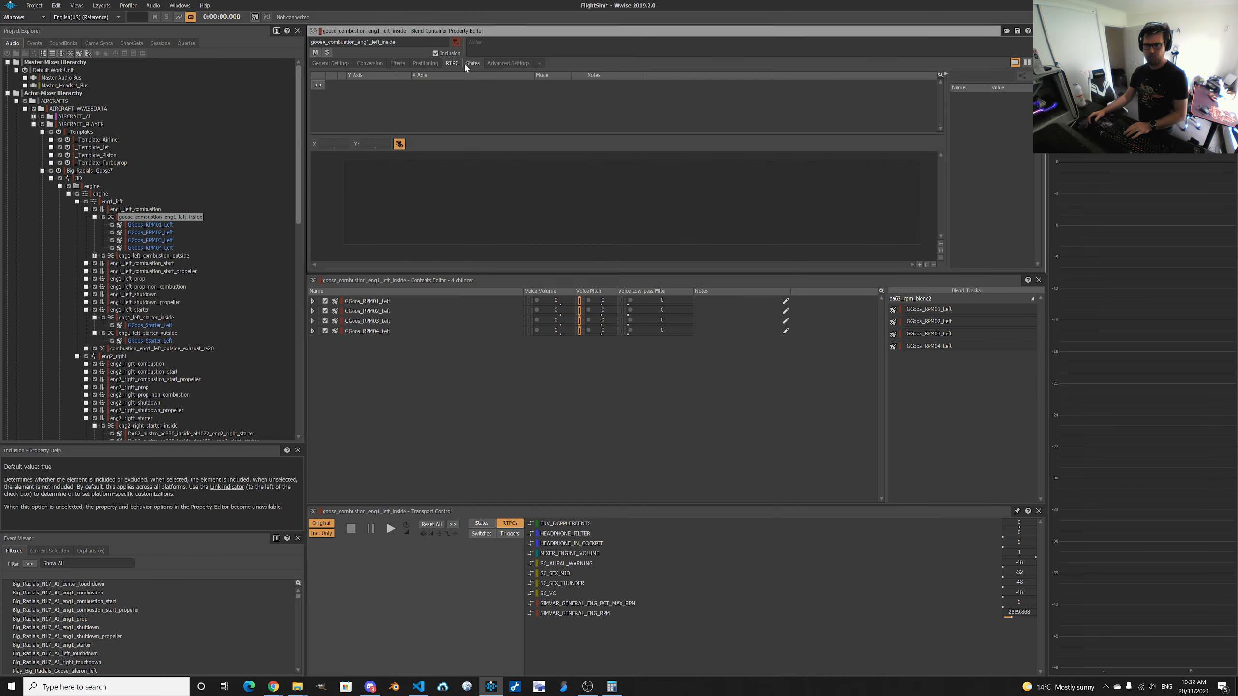
pyautogui.click(503, 64)
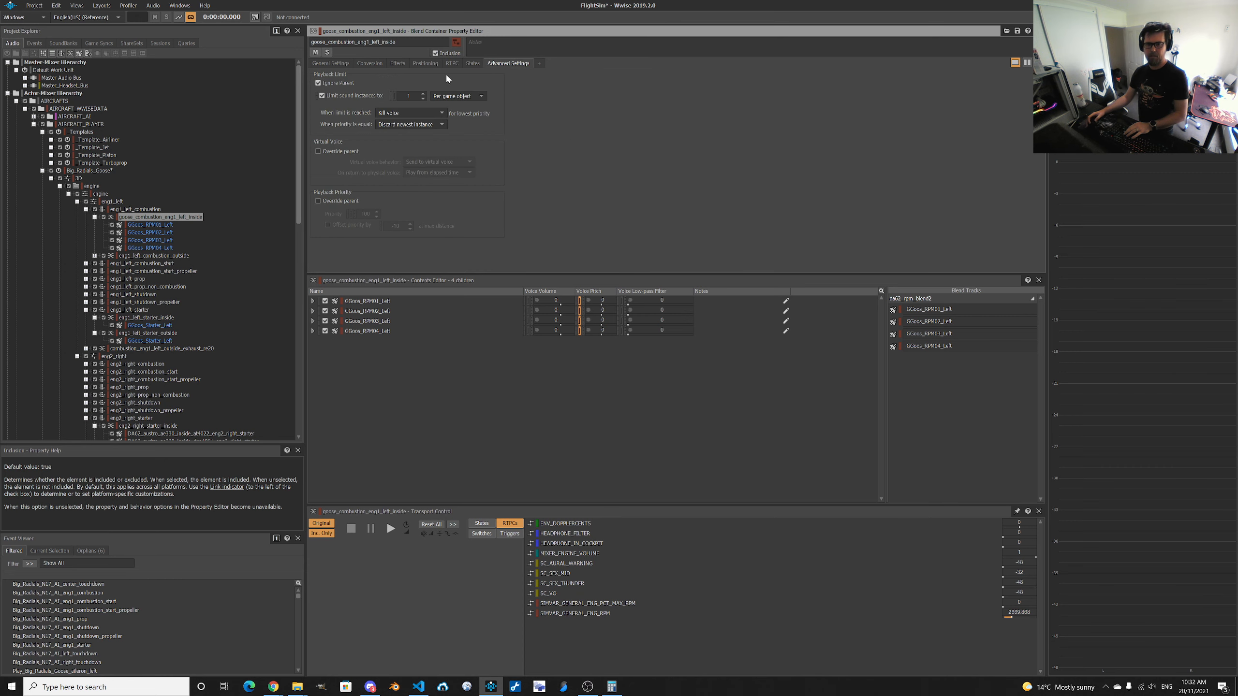
# Audition the goose_combustion_eng1_left_inside blend while sweeping SIMVAR_GENERAL_ENG_RPM down to 0, and close the blend track editor.
pyautogui.click(331, 64)
pyautogui.click(160, 219)
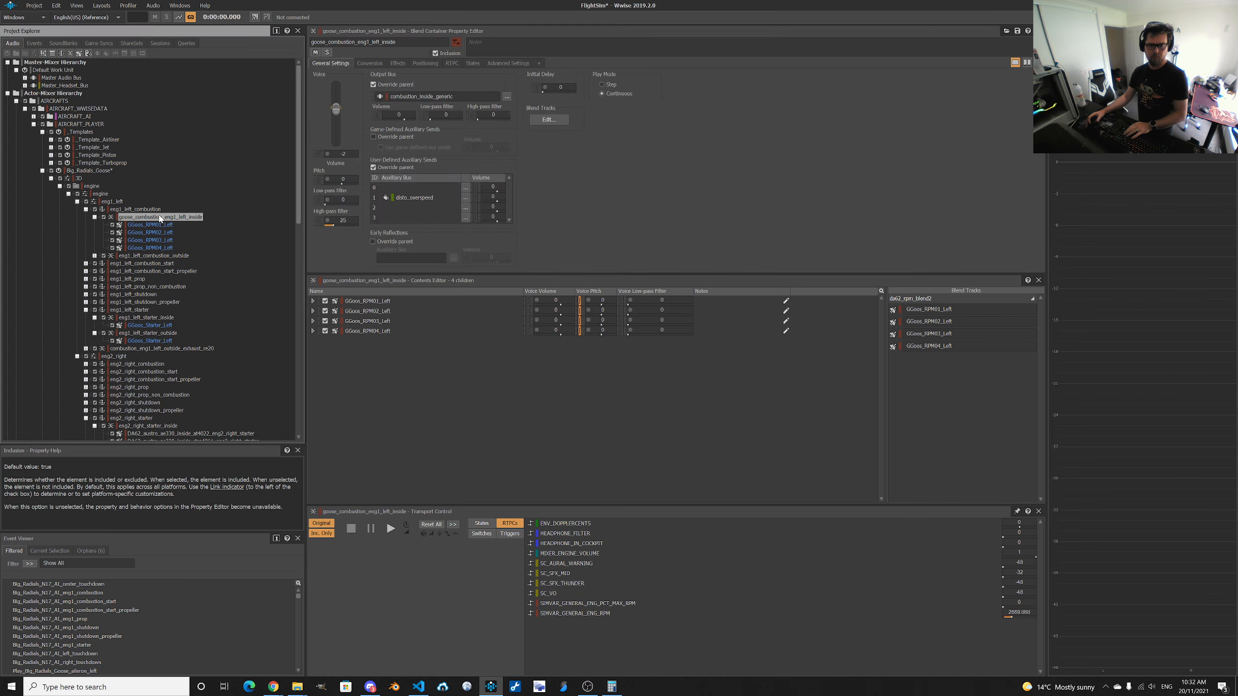
pyautogui.click(547, 120)
pyautogui.press('space')
pyautogui.moveTo(421, 48); pyautogui.dragTo(314, 50)
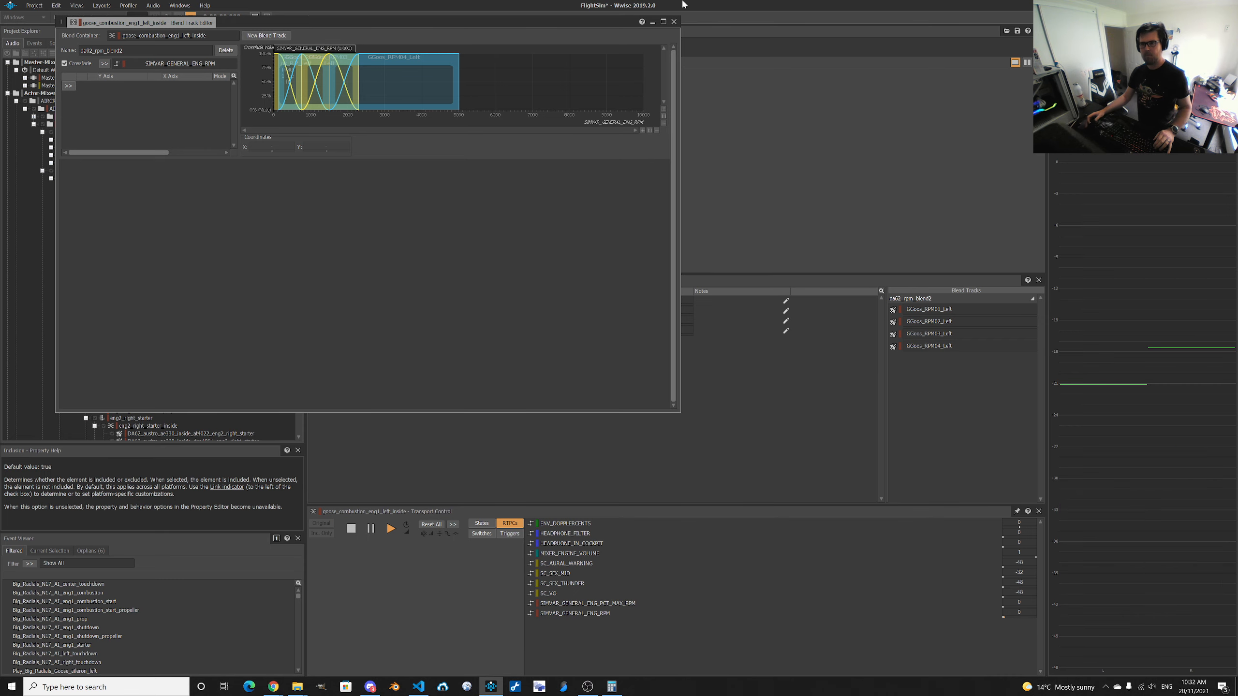
pyautogui.click(675, 21)
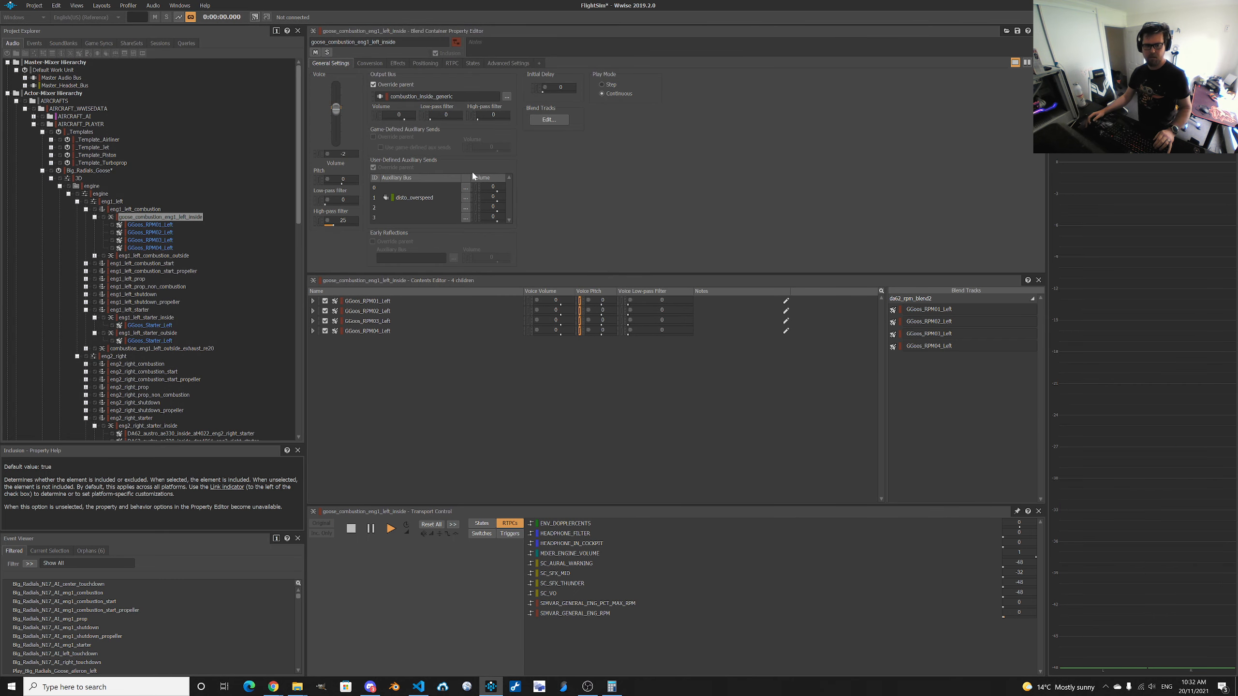
# Reopen goose_combustion_eng1_left_inside's blend tracks in a maximized editor and examine the RPM crossfades, starting with the first sample's range.
pyautogui.click(164, 226)
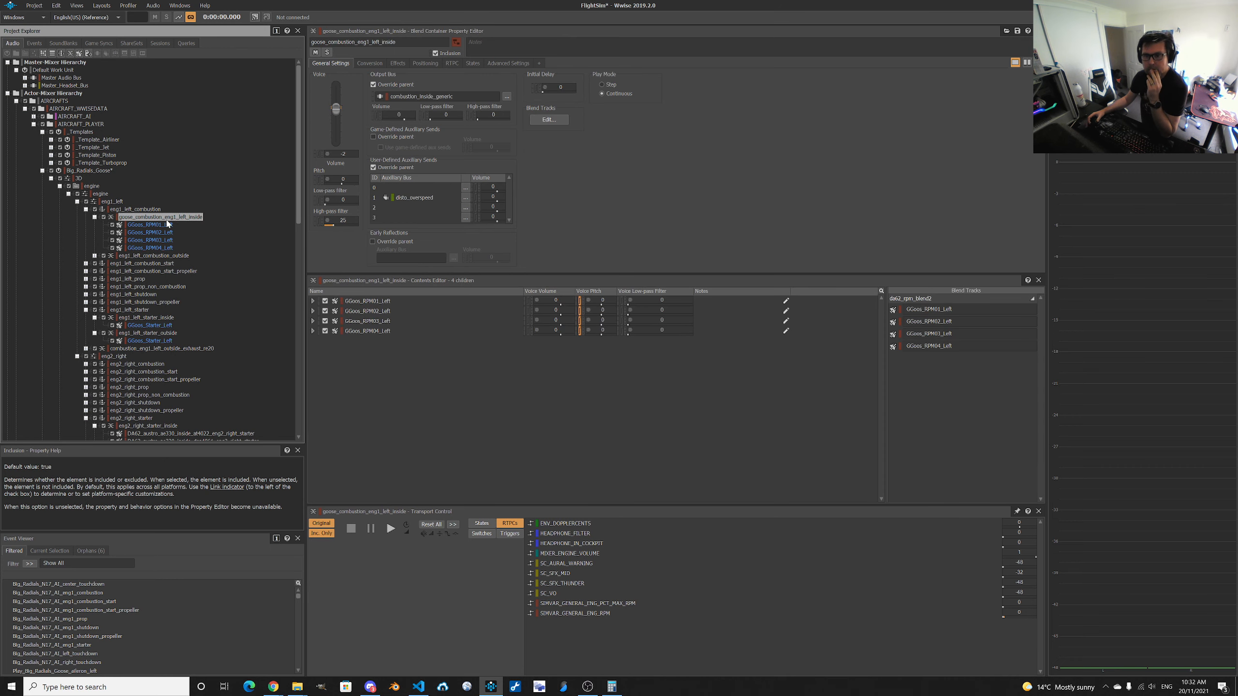
pyautogui.click(165, 217)
pyautogui.click(541, 119)
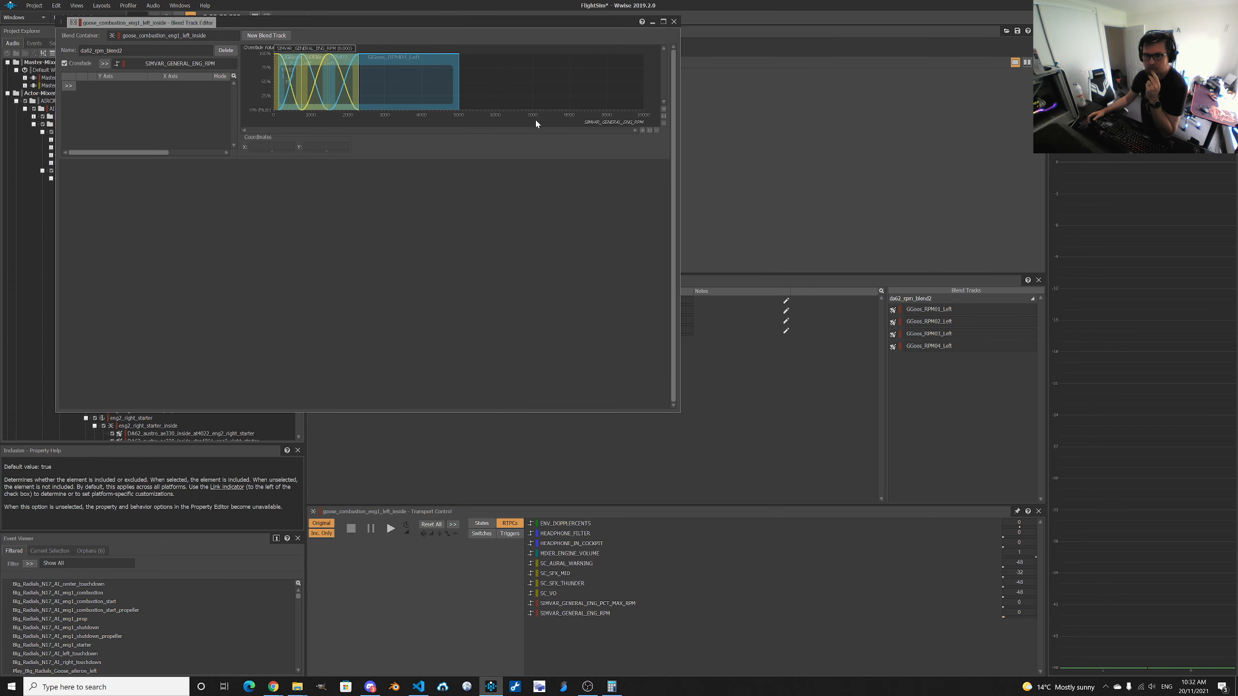
pyautogui.click(663, 21)
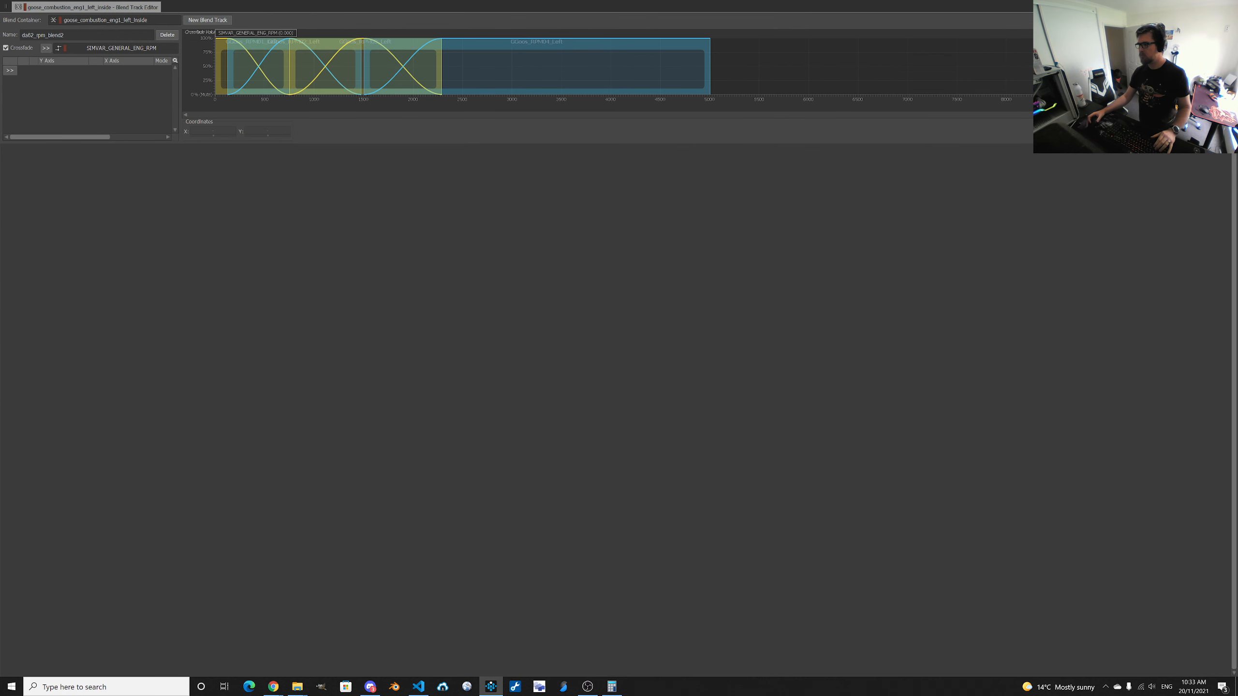
pyautogui.scroll(11, 710, 65)
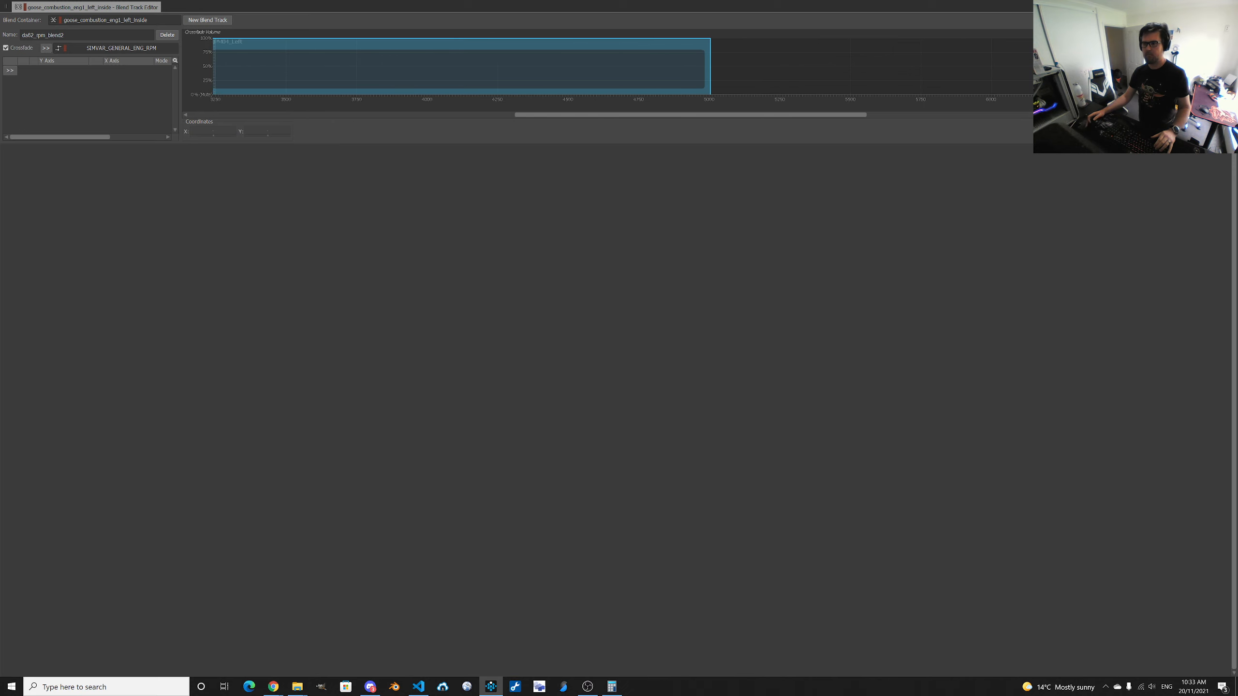
pyautogui.moveTo(793, 116); pyautogui.dragTo(463, 142)
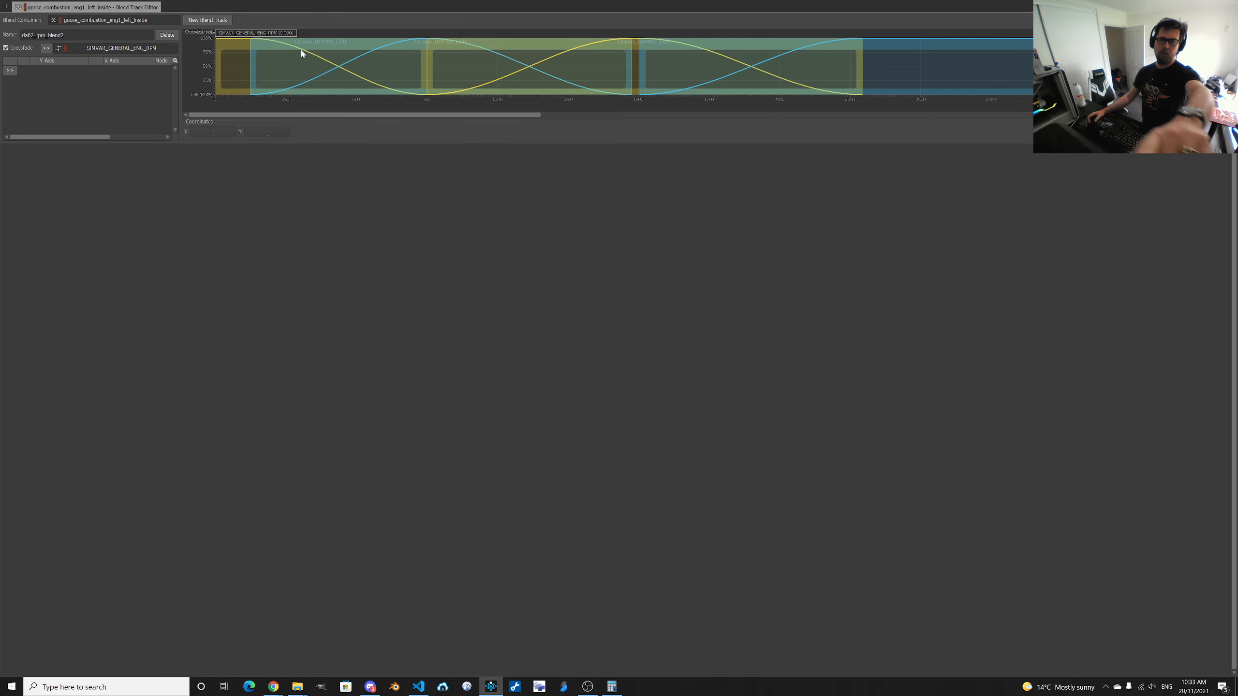
pyautogui.click(228, 47)
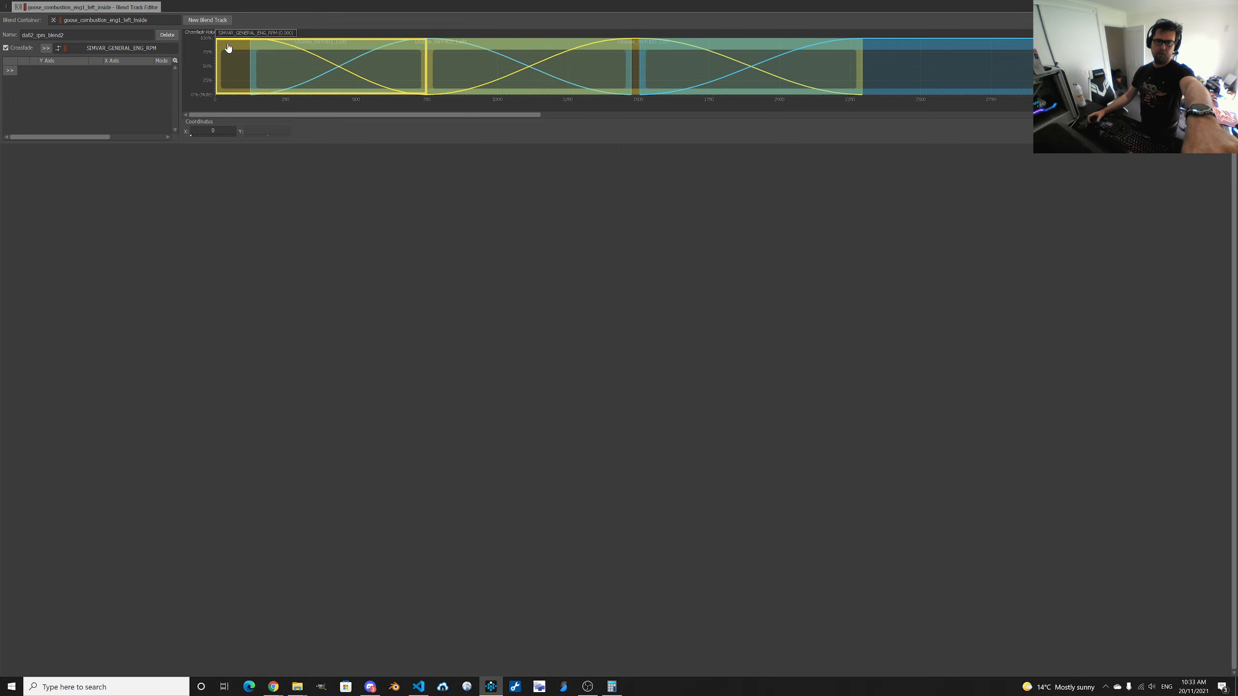
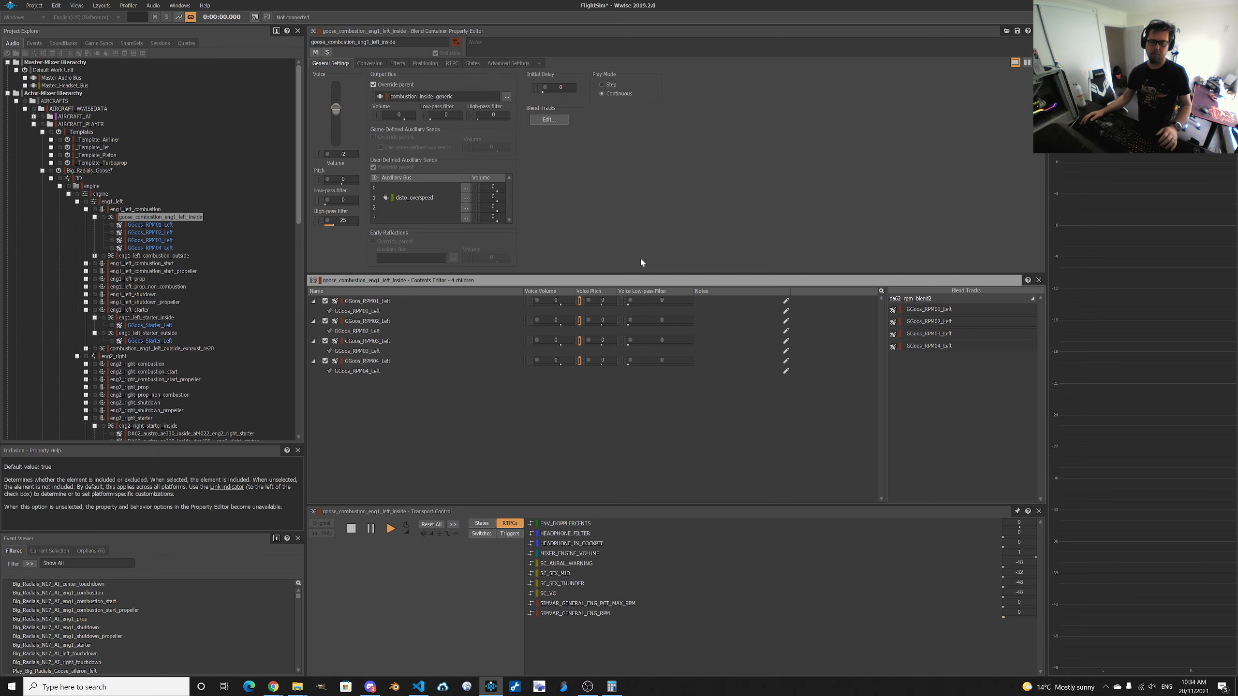
# Review the general settings of the GGoos_RPM01_Left to GGoos_RPM04_Left samples, and return to the goose_combustion_eng1_left_inside blend container.
pyautogui.click(368, 303)
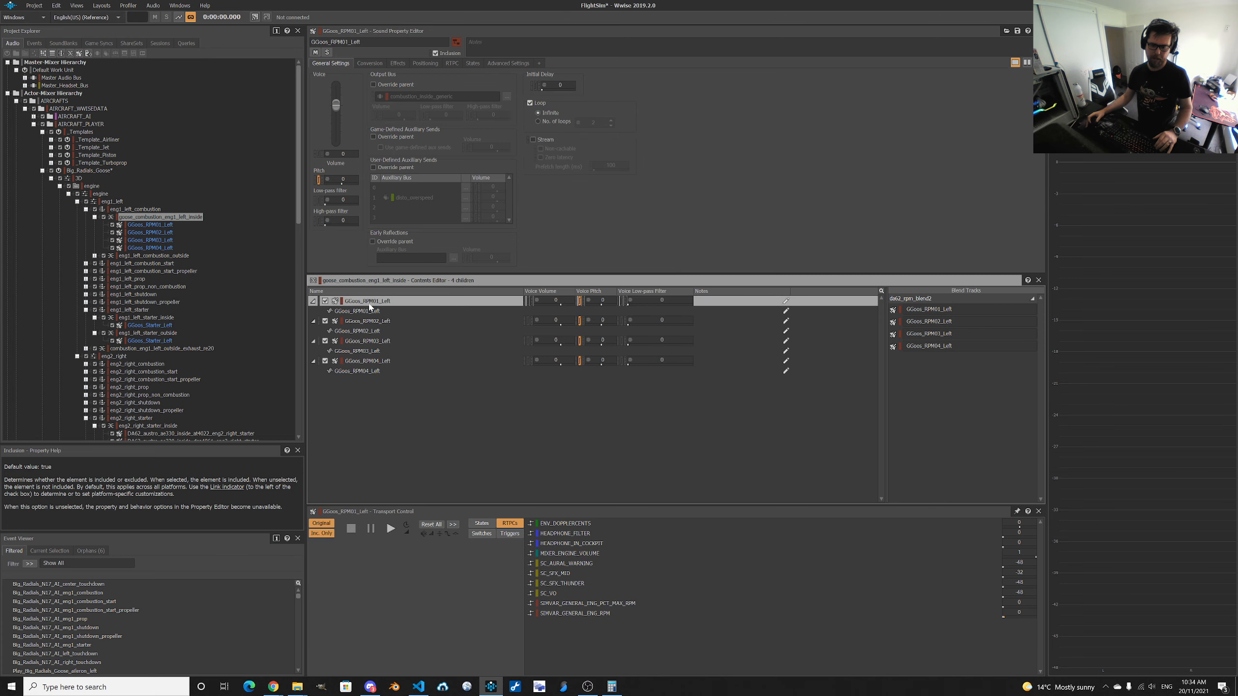
pyautogui.click(368, 341)
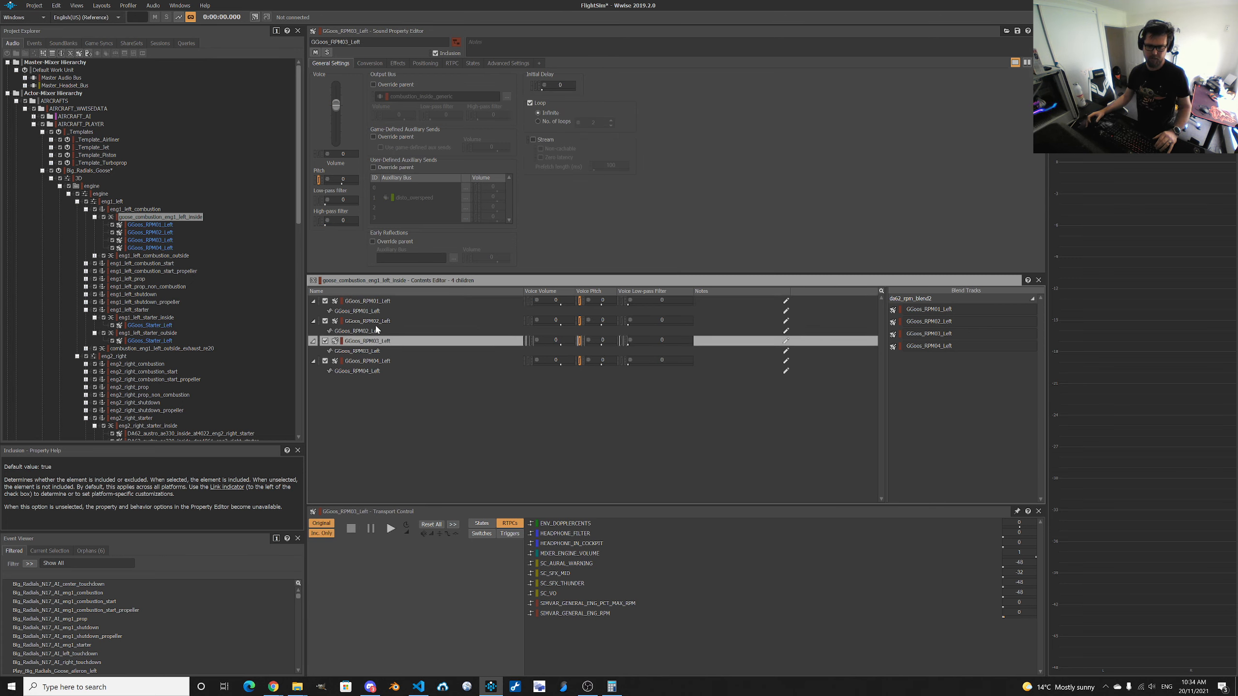
pyautogui.click(384, 302)
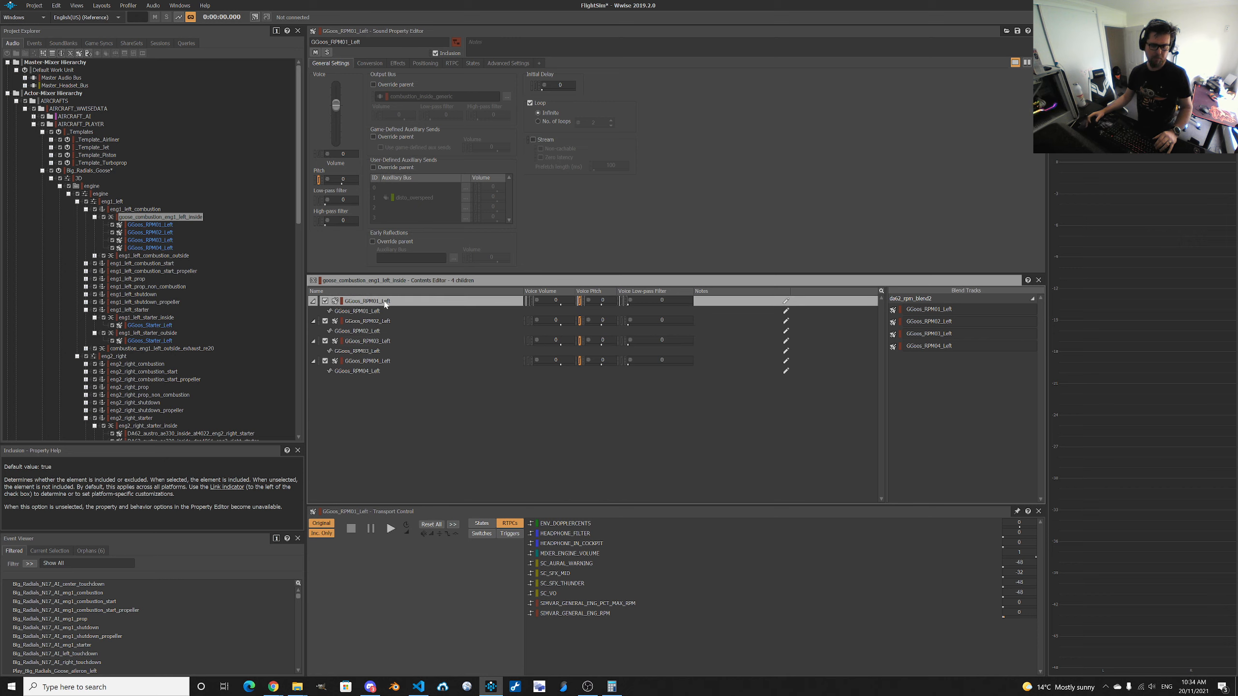
pyautogui.click(379, 341)
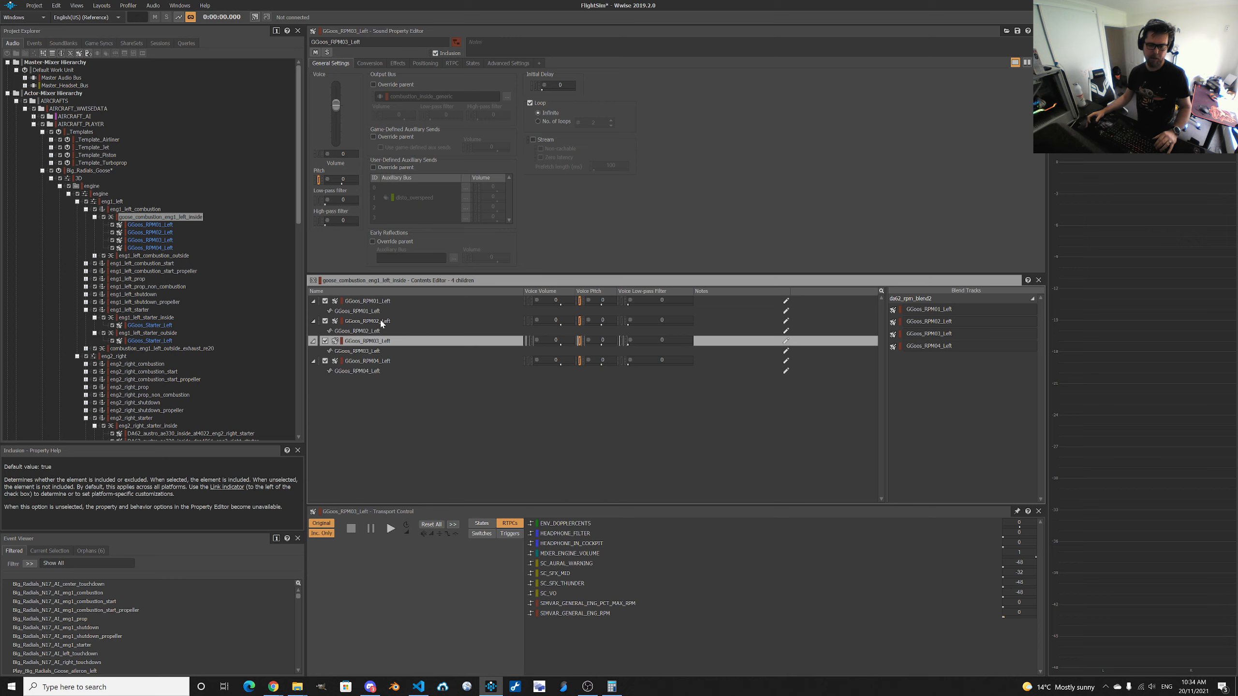
pyautogui.click(381, 321)
pyautogui.click(365, 364)
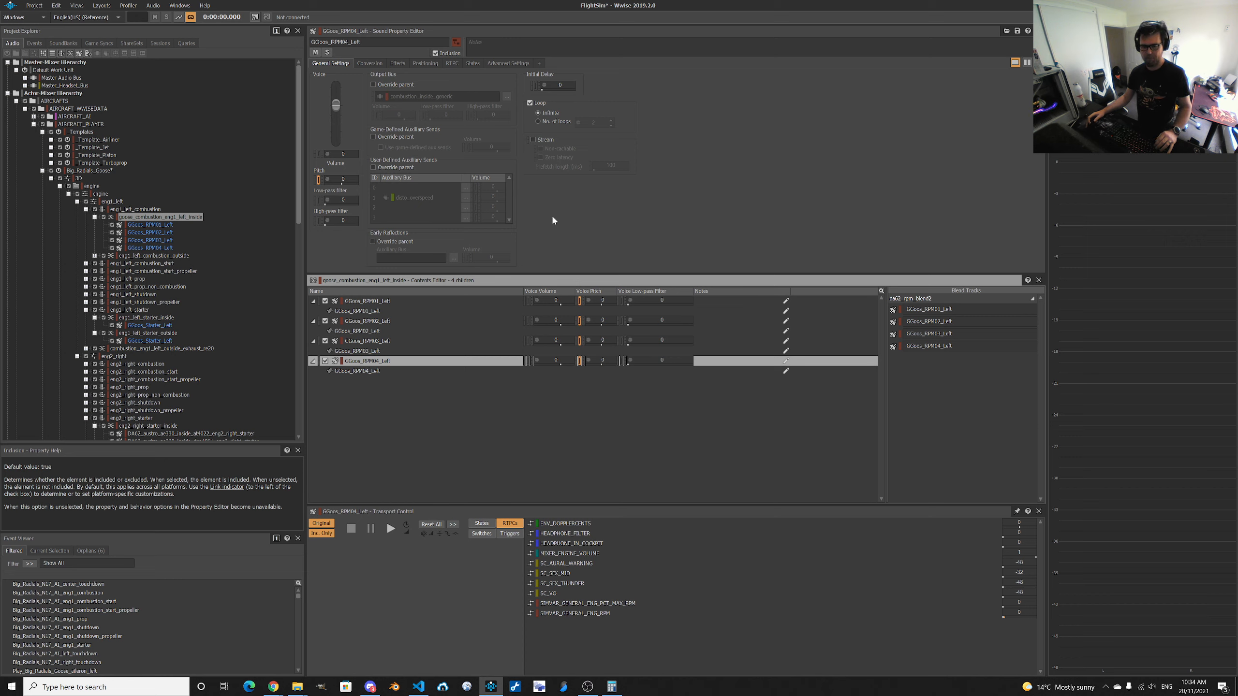
pyautogui.click(200, 218)
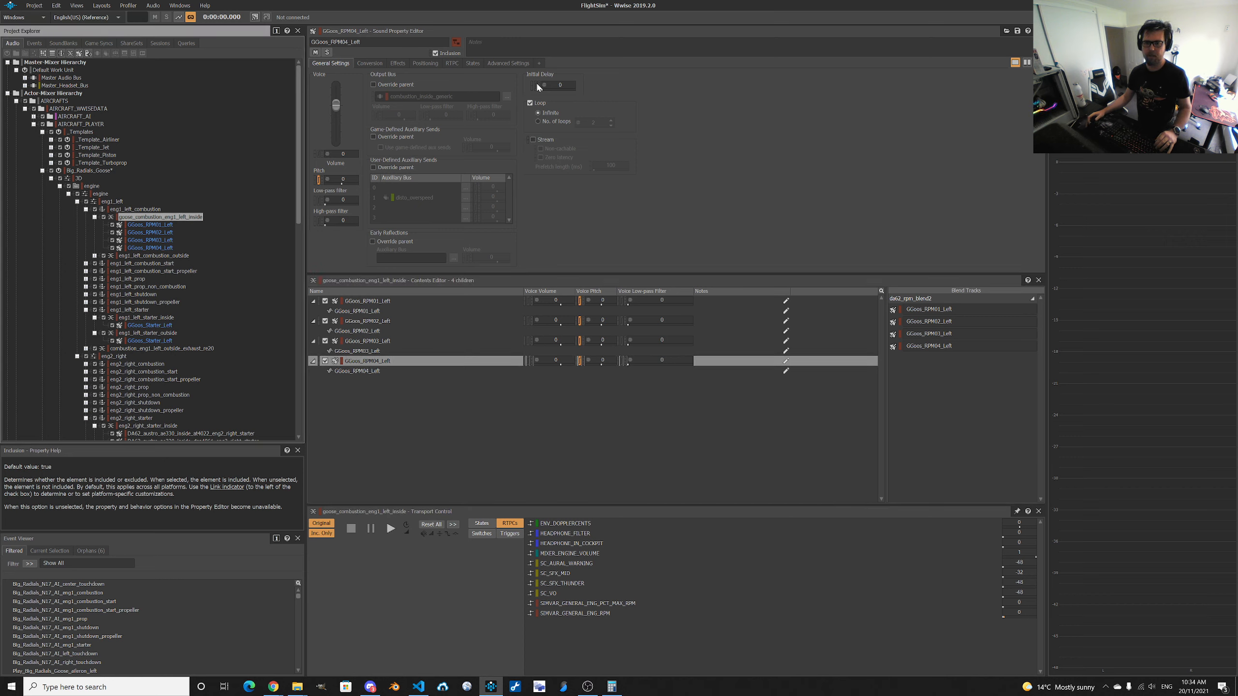
pyautogui.click(158, 217)
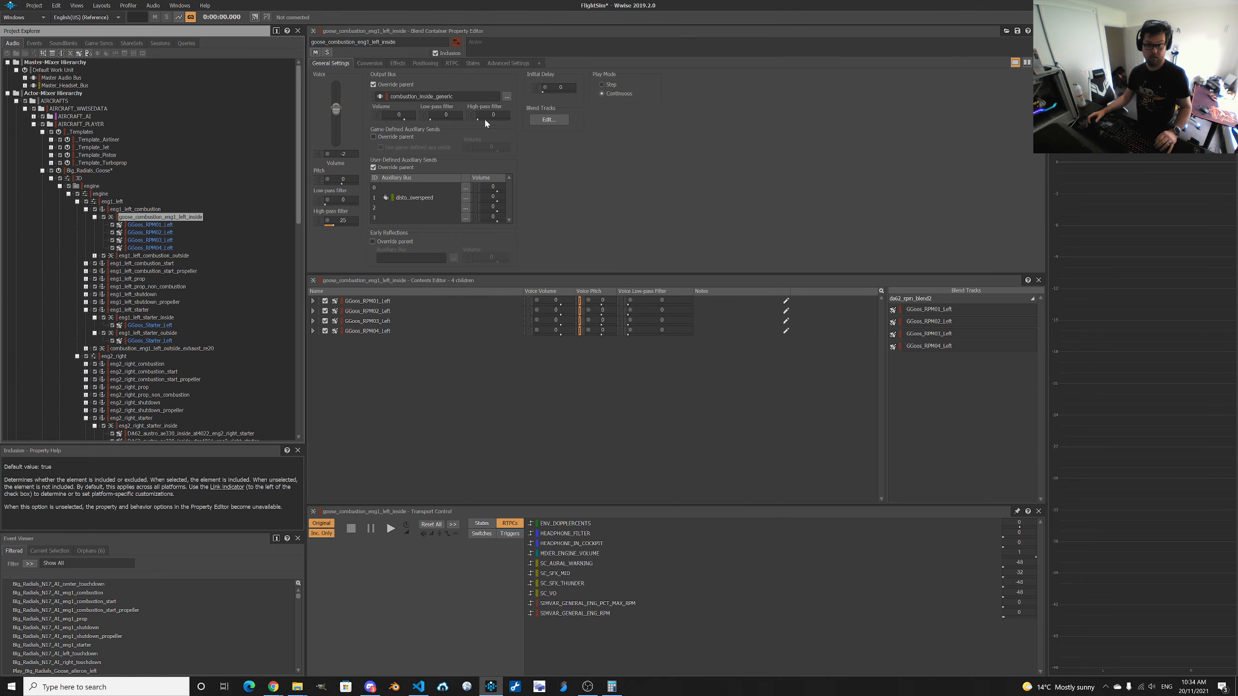
# Audition the goose_combustion_eng1_left_inside blend track while raising SIMVAR_GENERAL_ENG_RPM in stages to about 2290, and close the blend track editor.
pyautogui.click(547, 120)
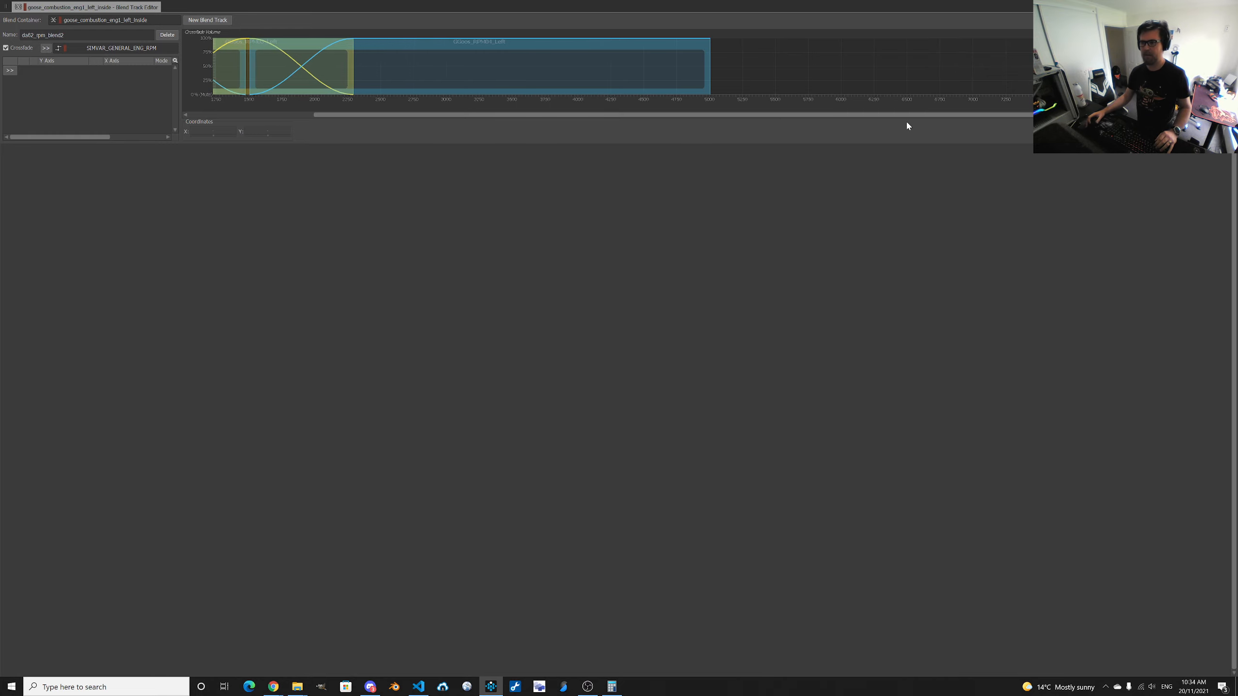
pyautogui.scroll(2, 563, 120)
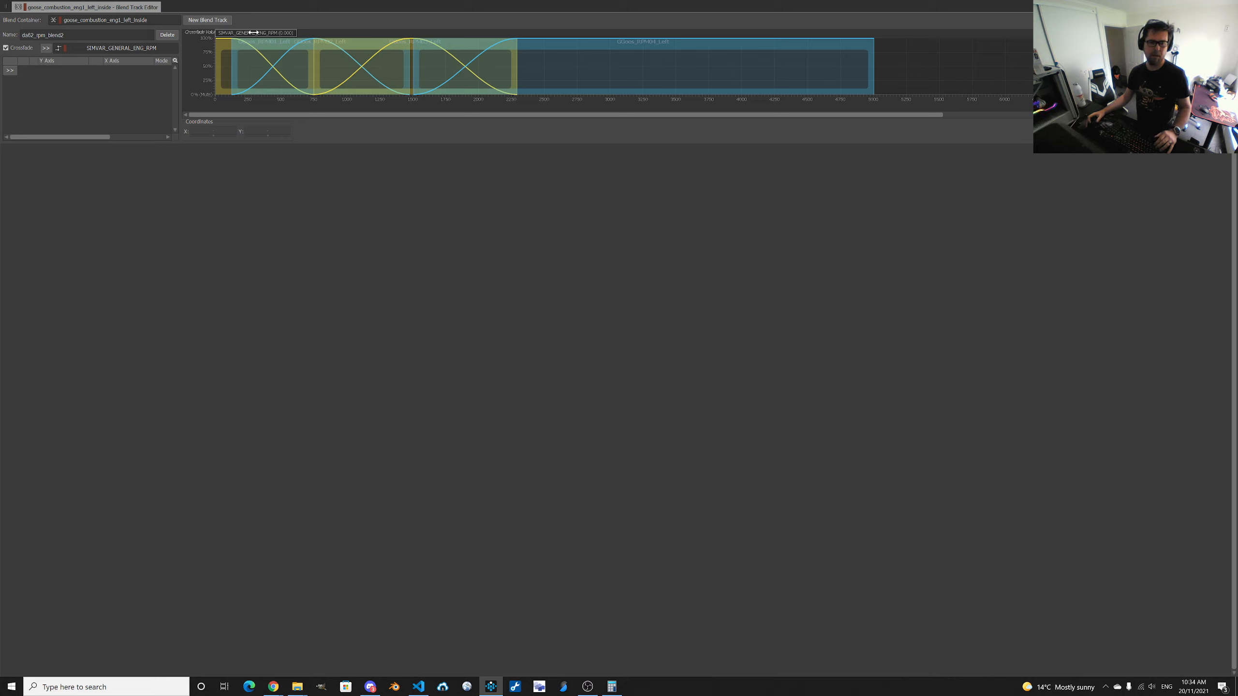
pyautogui.moveTo(253, 33); pyautogui.dragTo(354, 46)
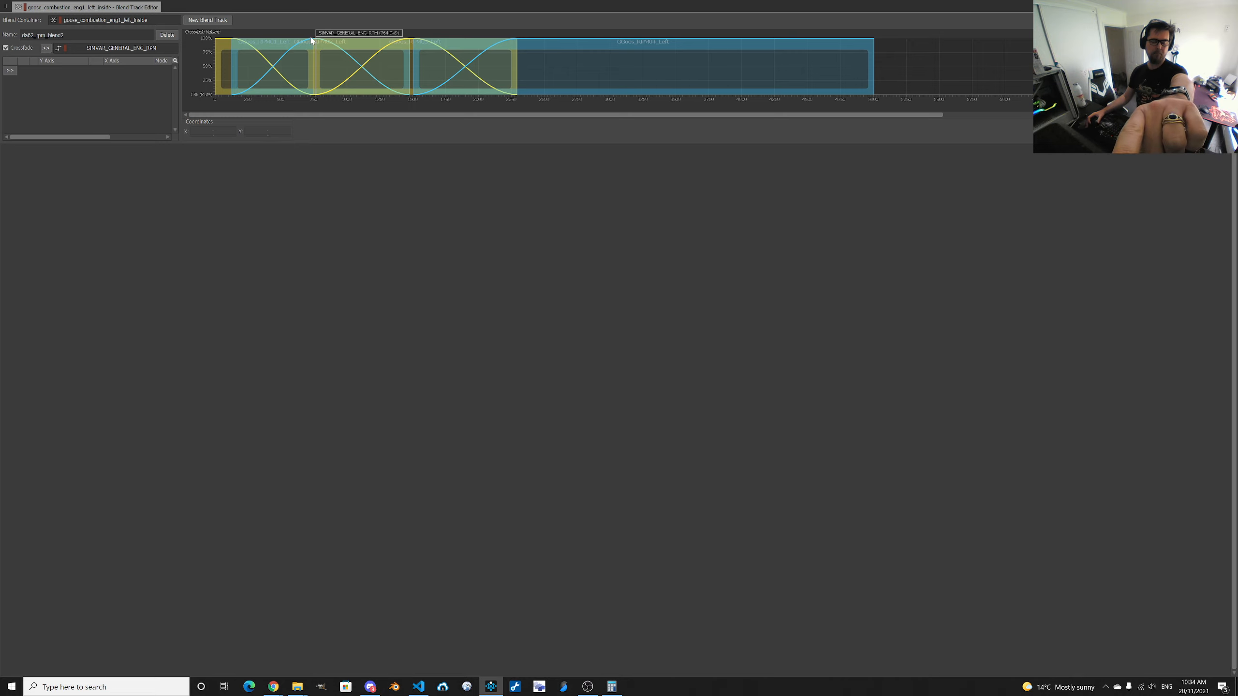
pyautogui.moveTo(313, 37); pyautogui.dragTo(427, 36)
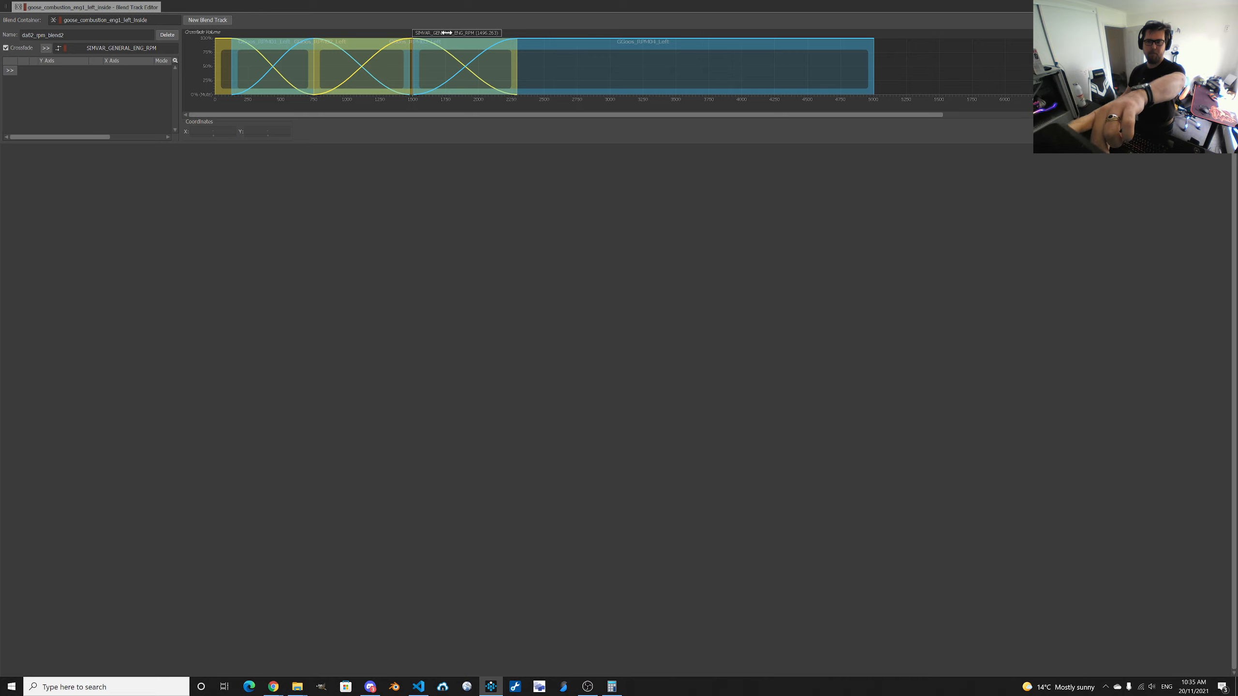
pyautogui.moveTo(444, 33); pyautogui.dragTo(549, 31)
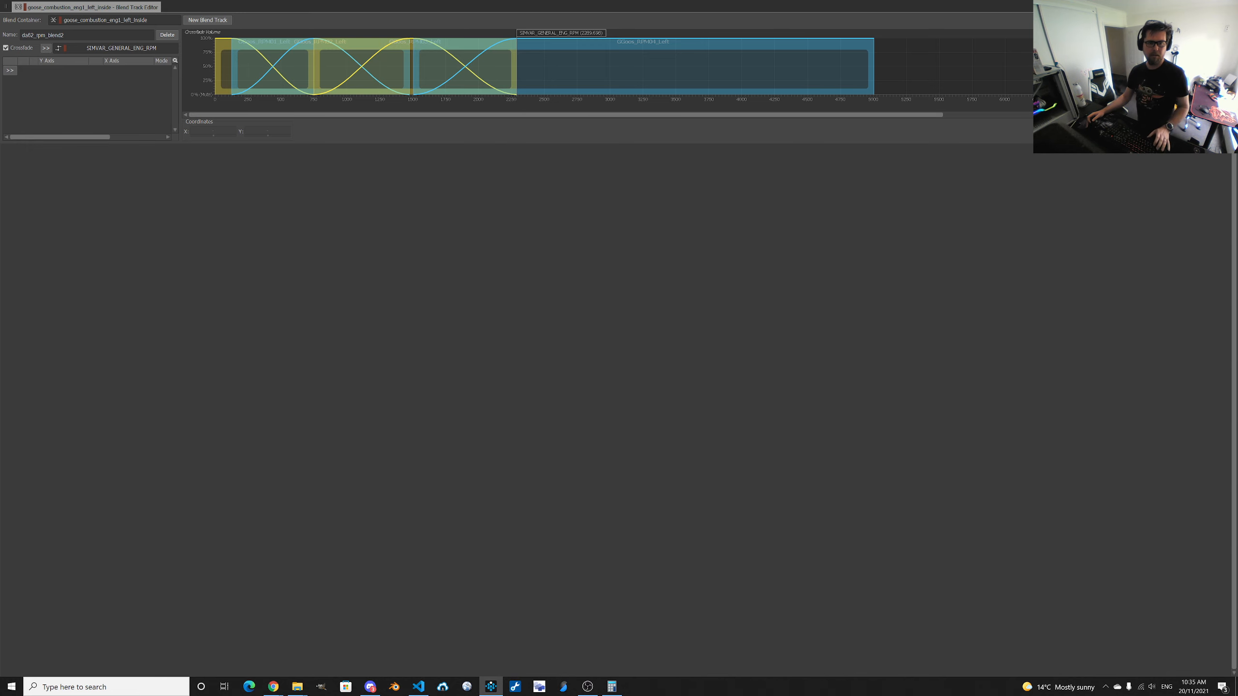
pyautogui.press('Escape')
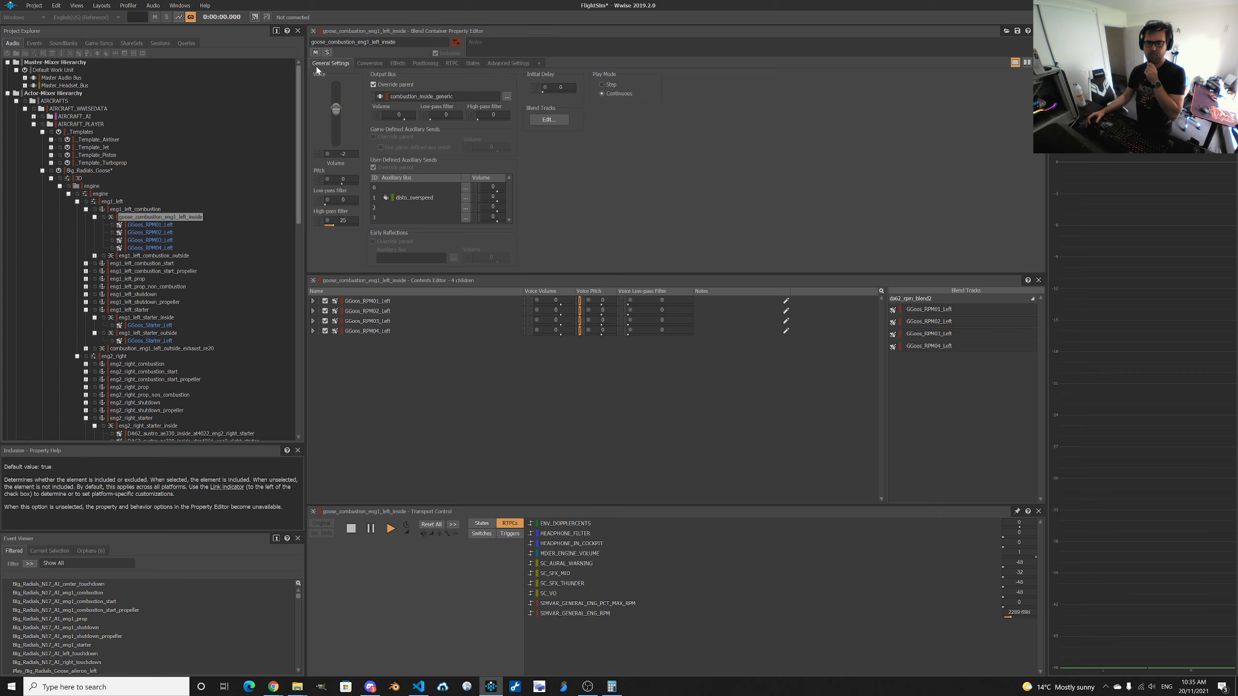
# Review the general, conversion, effects, positioning and RTPC settings of the goose_combustion_eng1_left_inside blend container.
pyautogui.click(369, 64)
pyautogui.click(398, 64)
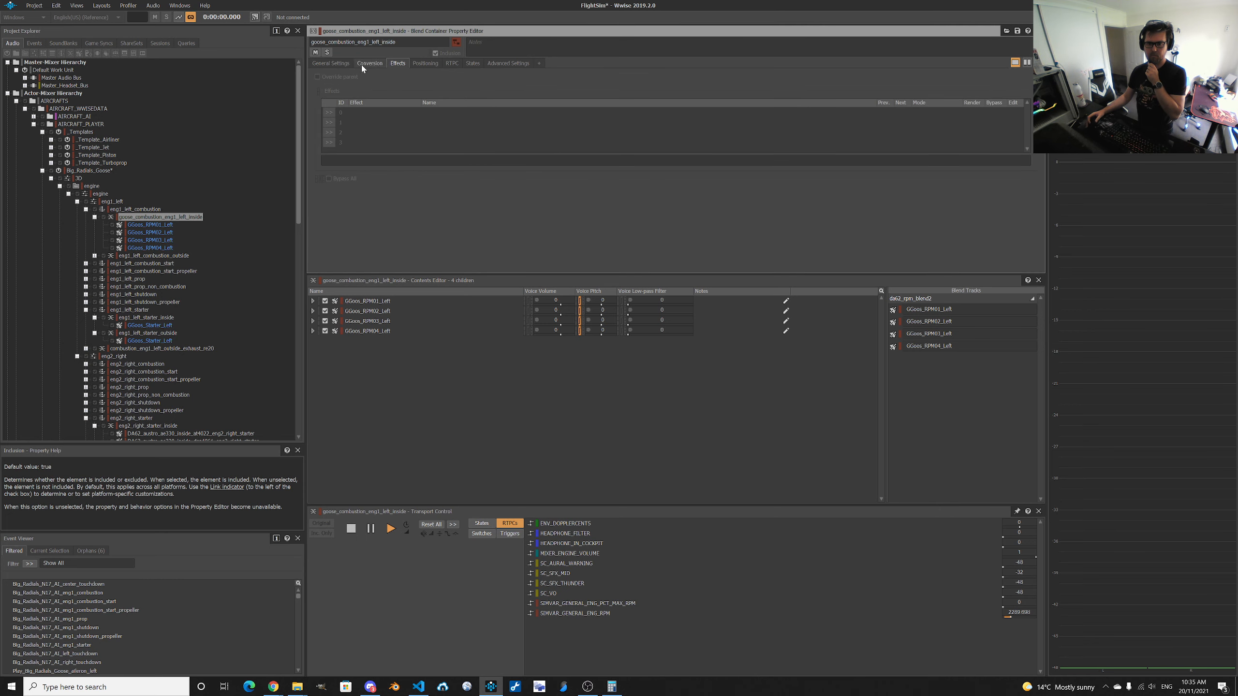
pyautogui.click(331, 64)
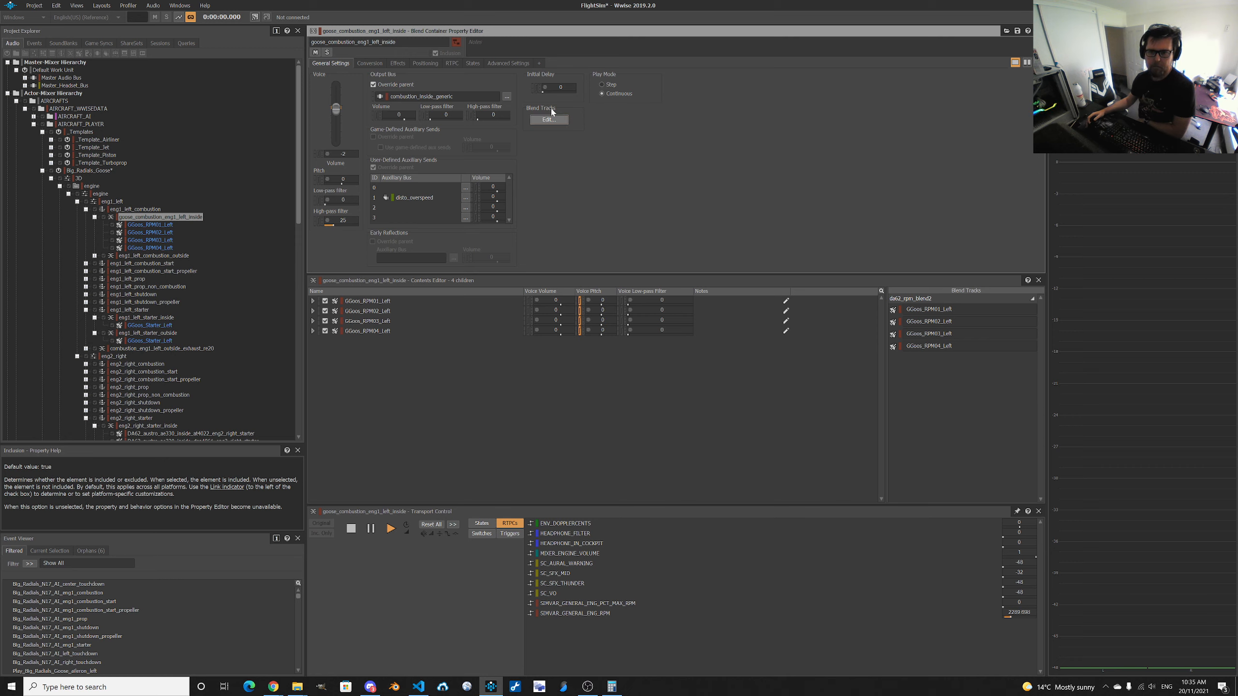
pyautogui.click(371, 64)
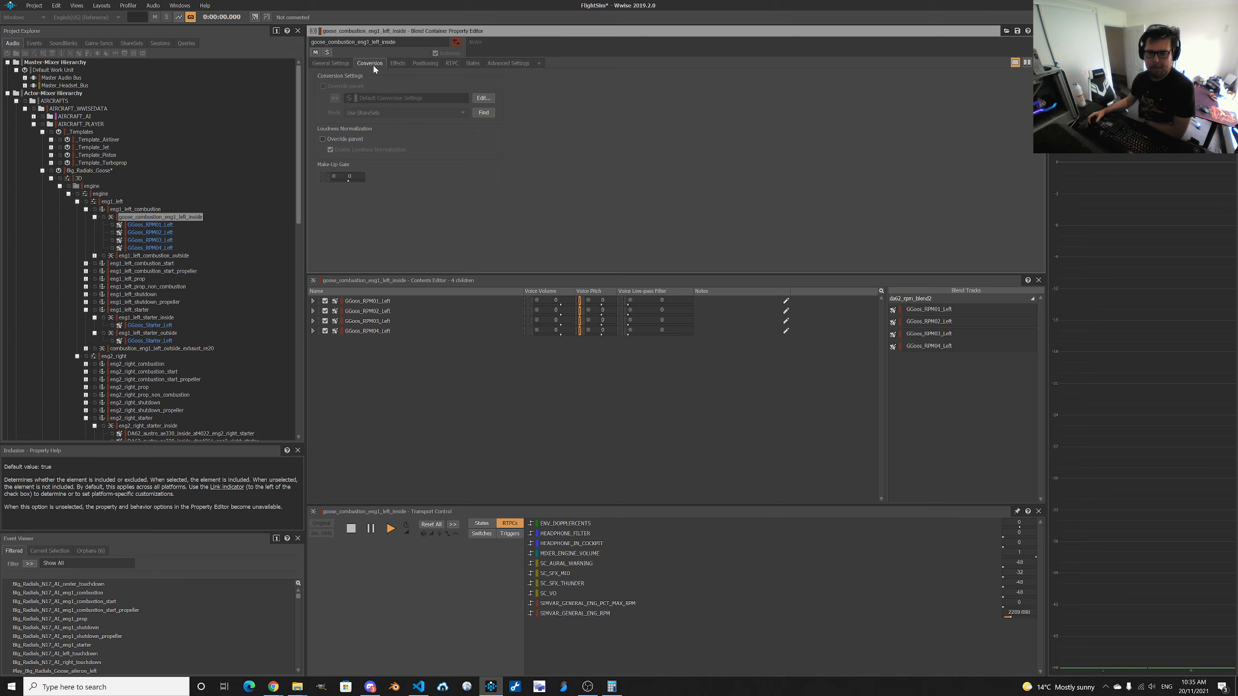
pyautogui.click(401, 61)
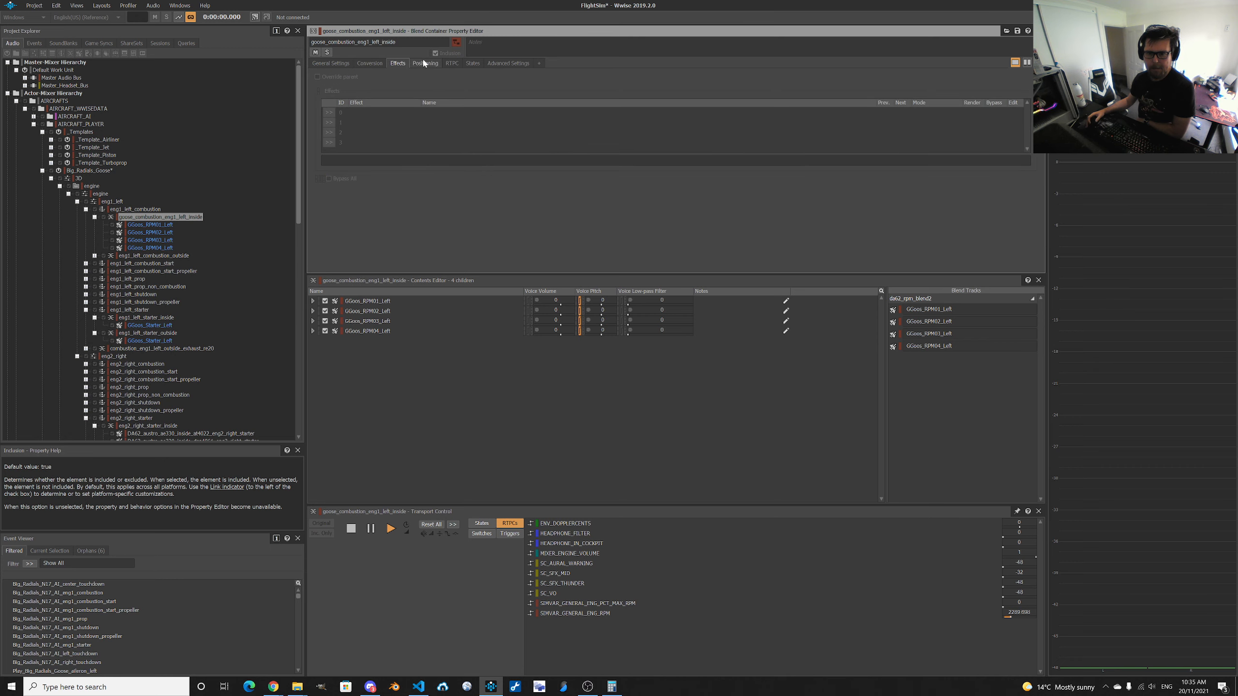
pyautogui.click(424, 63)
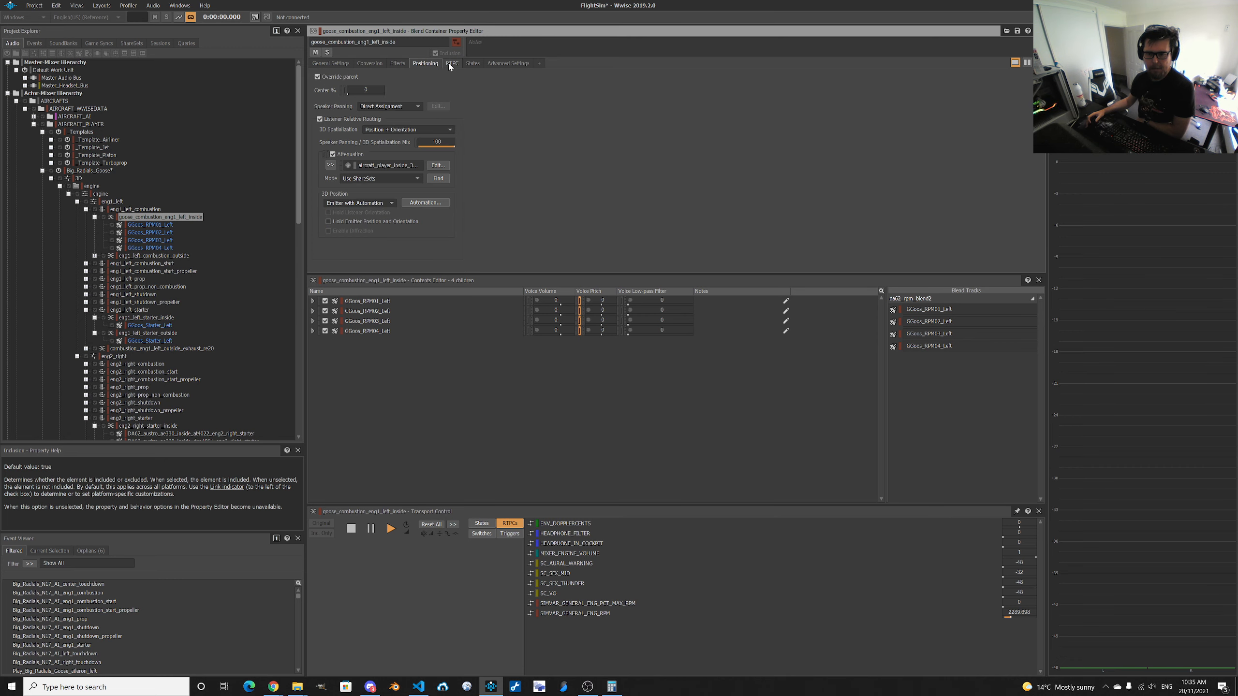
pyautogui.click(449, 65)
pyautogui.click(425, 63)
# Compare the positioning settings and the general settings across the four GGoos_RPM left samples inside the blend container.
pyautogui.click(151, 225)
pyautogui.click(152, 234)
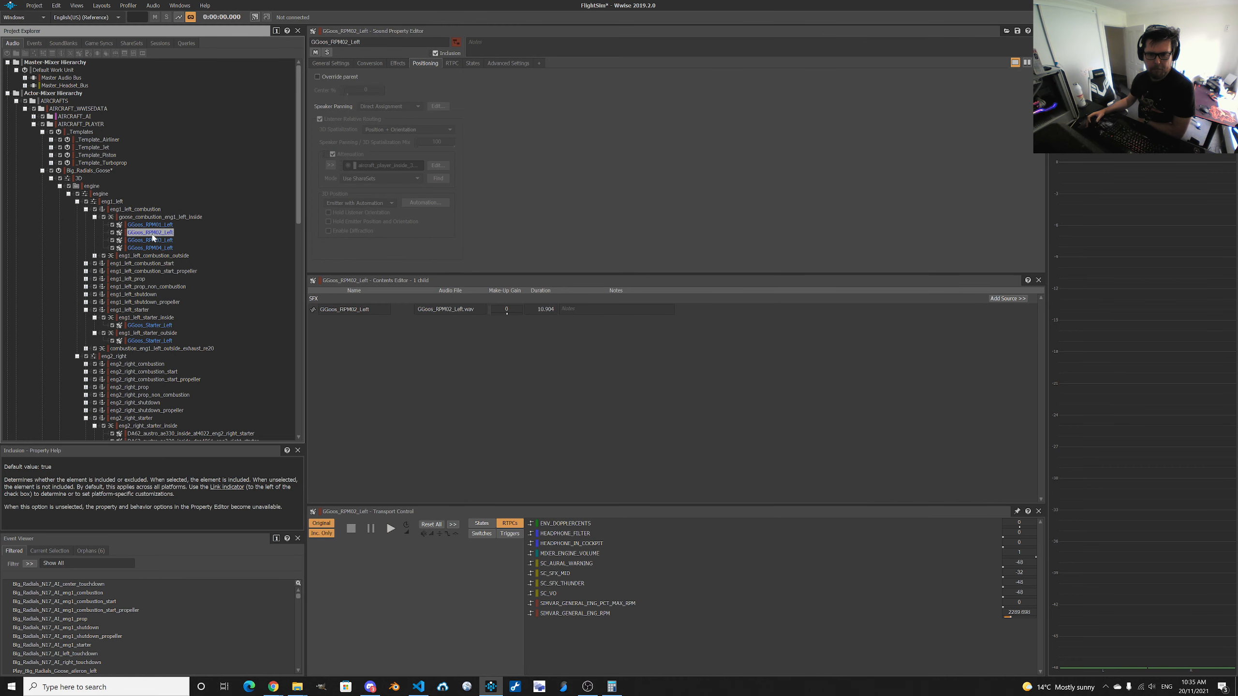
pyautogui.click(152, 242)
pyautogui.click(152, 249)
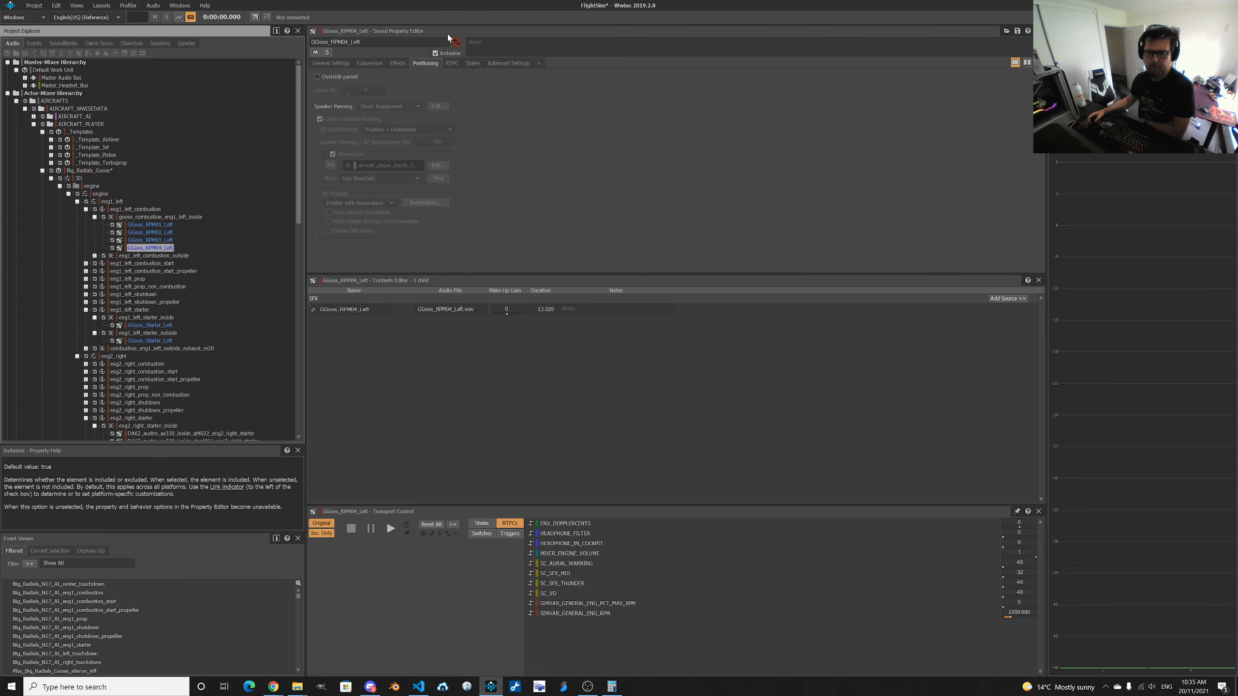
pyautogui.click(330, 63)
pyautogui.click(157, 240)
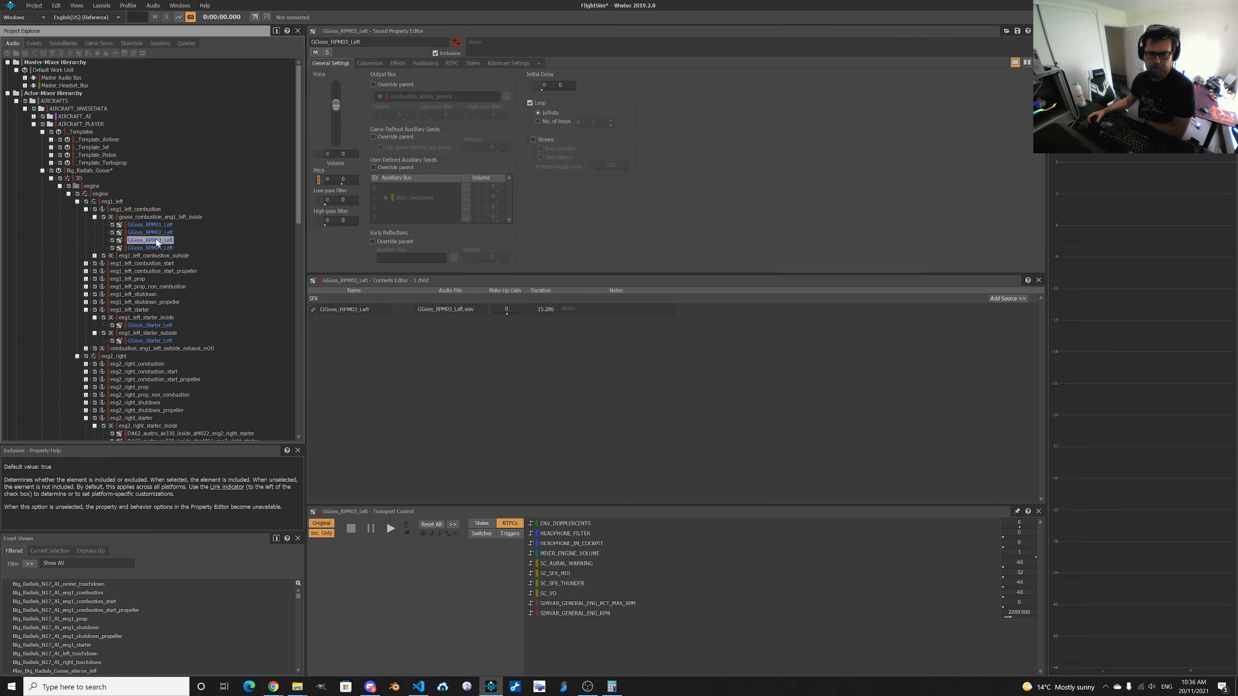
pyautogui.press('Up')
pyautogui.press('Up')
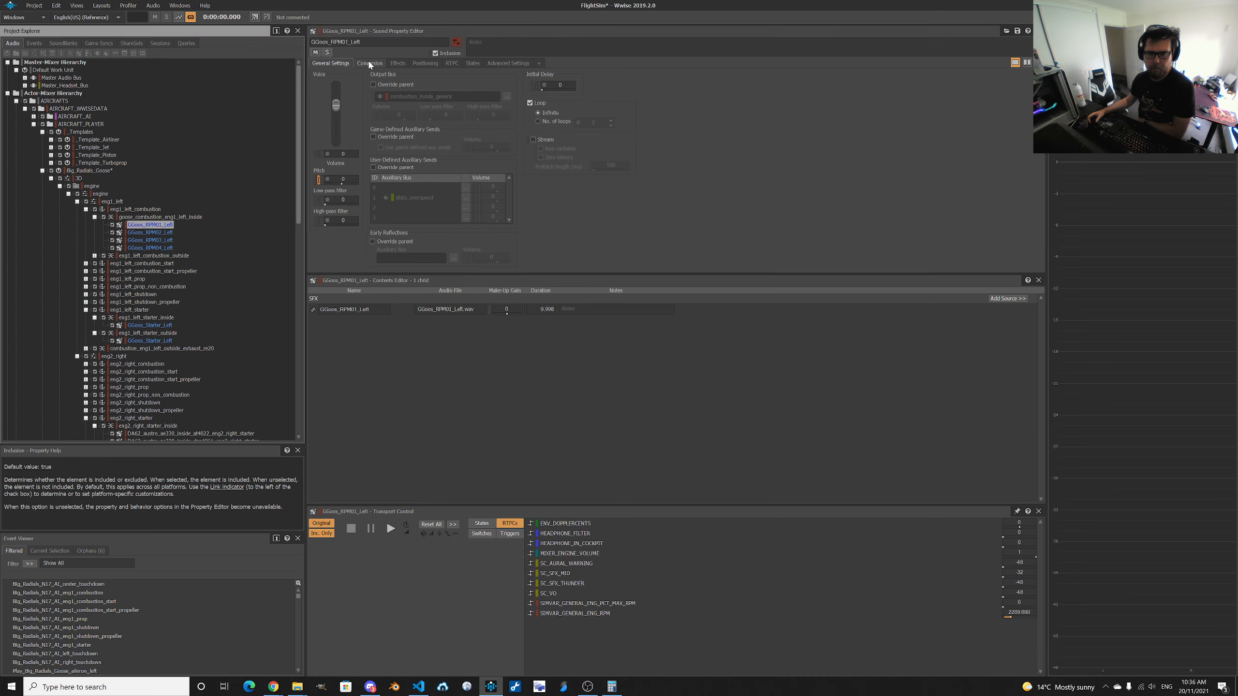
# Check the conversion settings and the effects of the GGoos_RPM01_Left to GGoos_RPM04_Left samples.
pyautogui.click(369, 63)
pyautogui.click(145, 232)
pyautogui.click(145, 241)
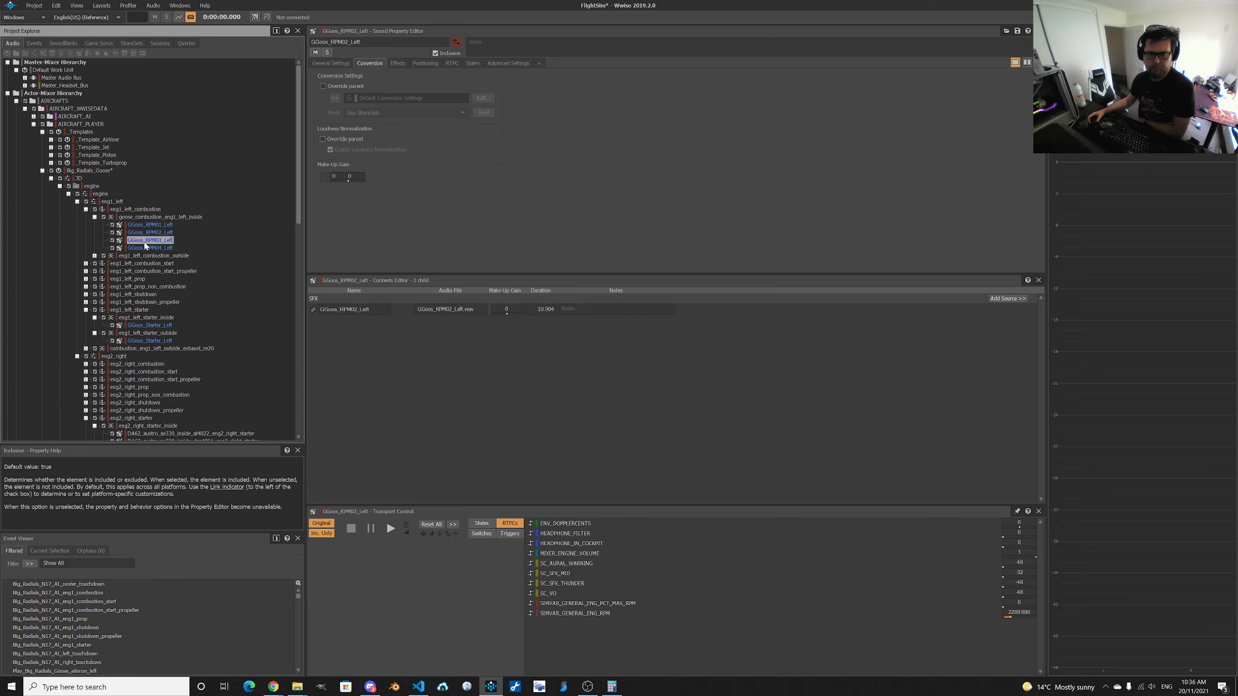
pyautogui.click(152, 248)
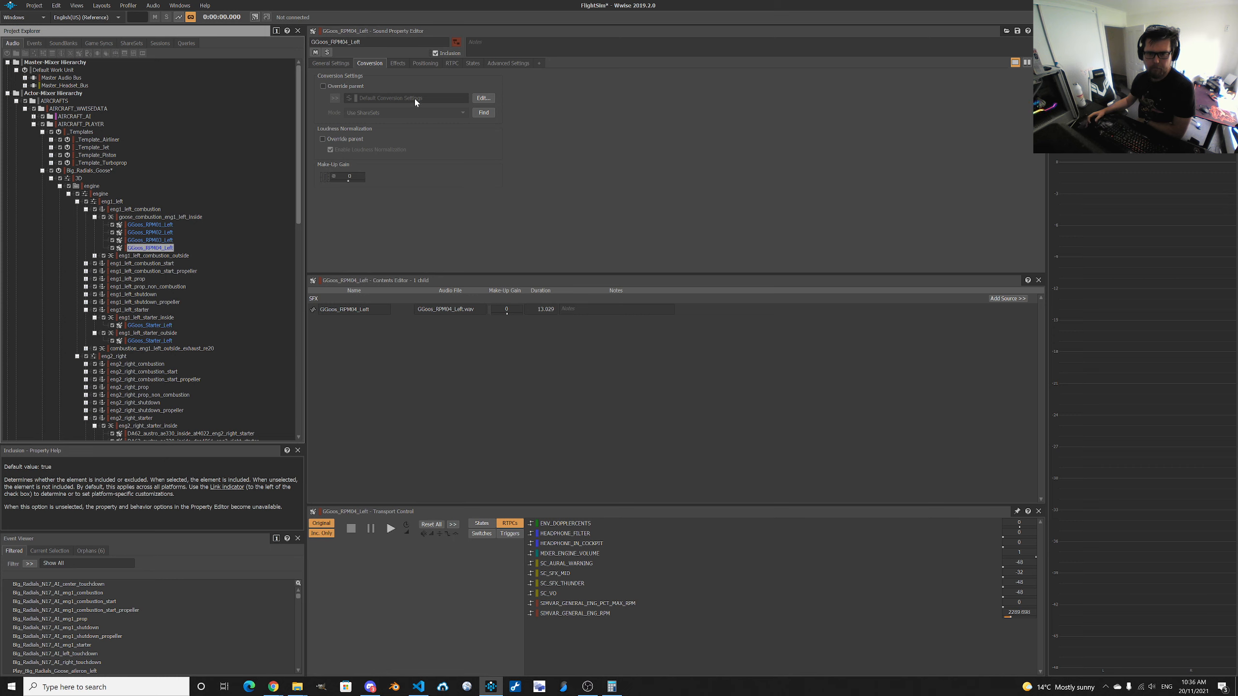
pyautogui.click(397, 63)
pyautogui.press('Up')
pyautogui.press('Up')
pyautogui.press('Up')
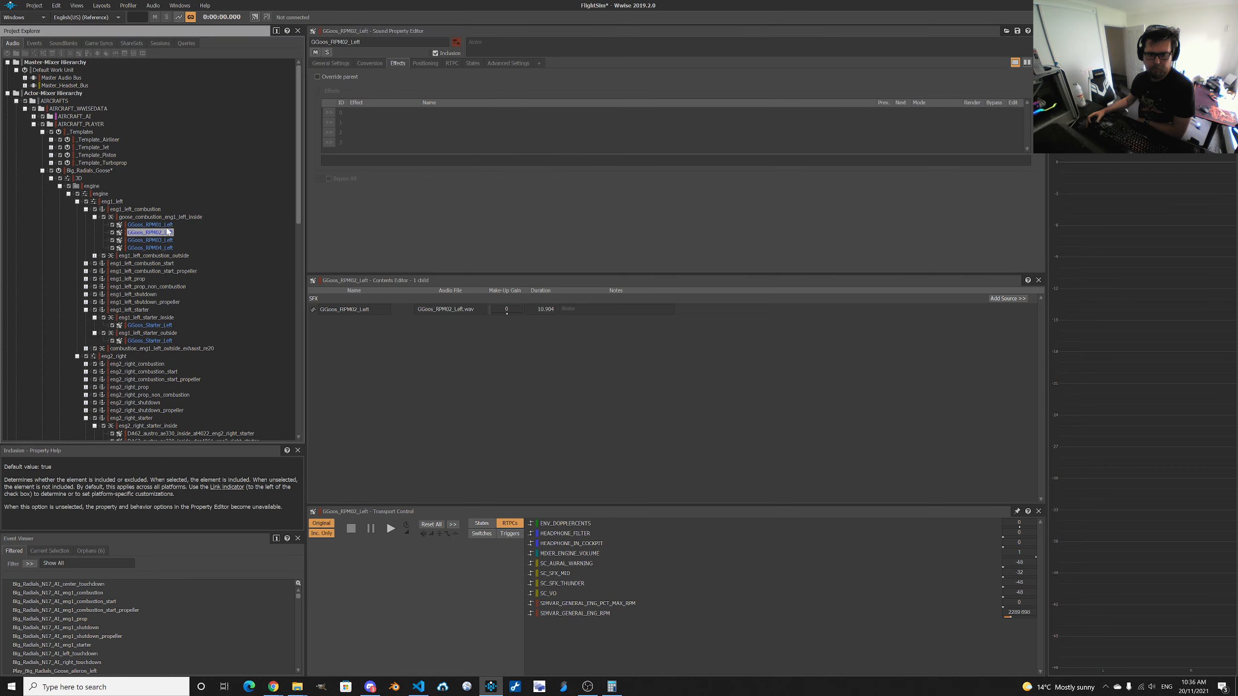
# Examine the inherited positioning and the Voice Pitch RTPC curves driven by SIMVAR_GENERAL_ENG_RPM on each of the four RPM samples.
pyautogui.click(425, 64)
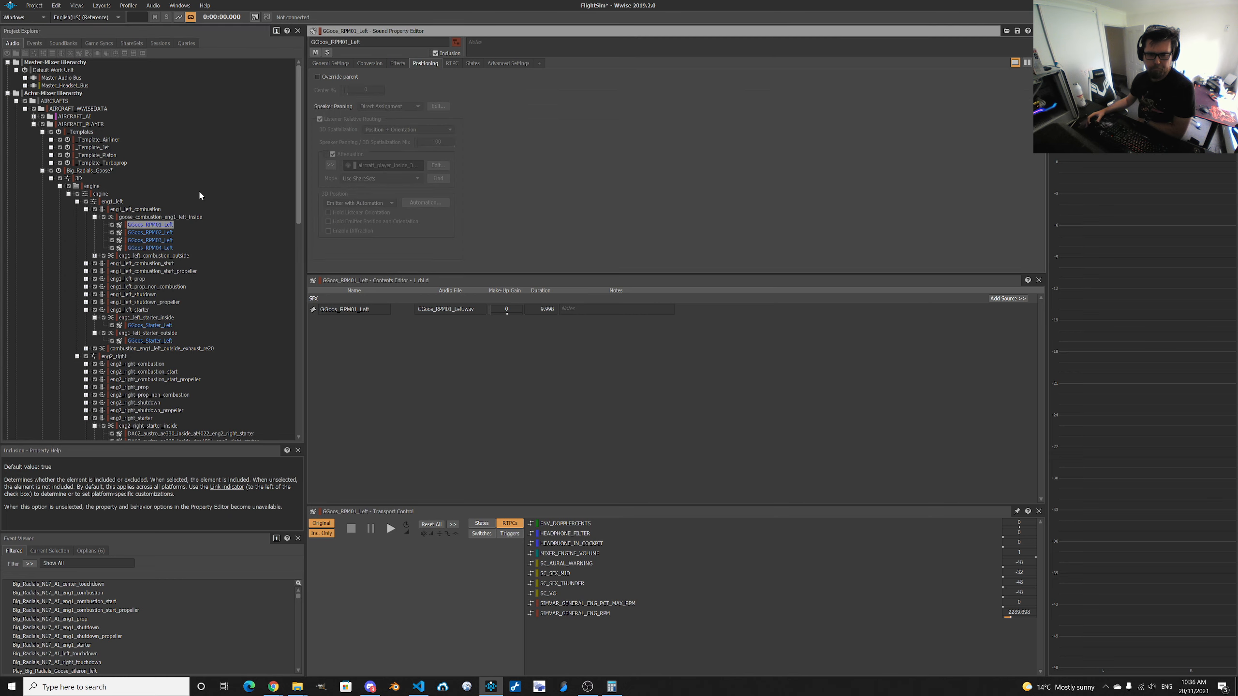
pyautogui.click(157, 233)
pyautogui.click(155, 241)
pyautogui.click(155, 248)
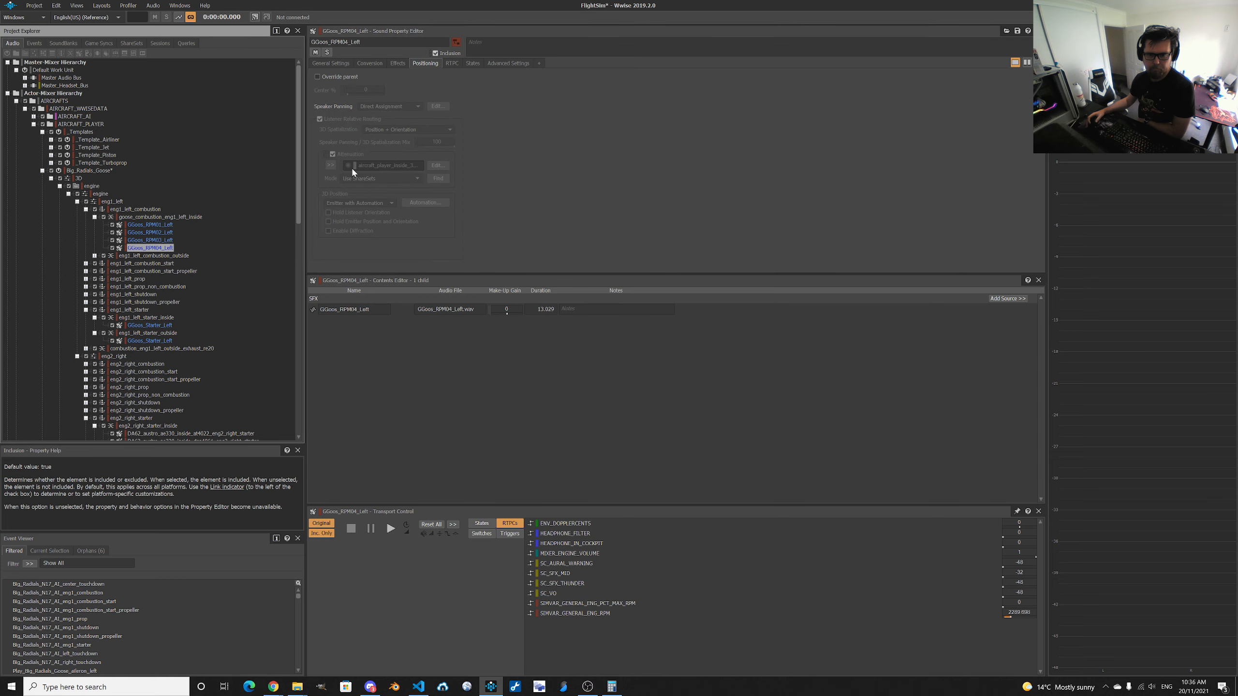
pyautogui.click(452, 63)
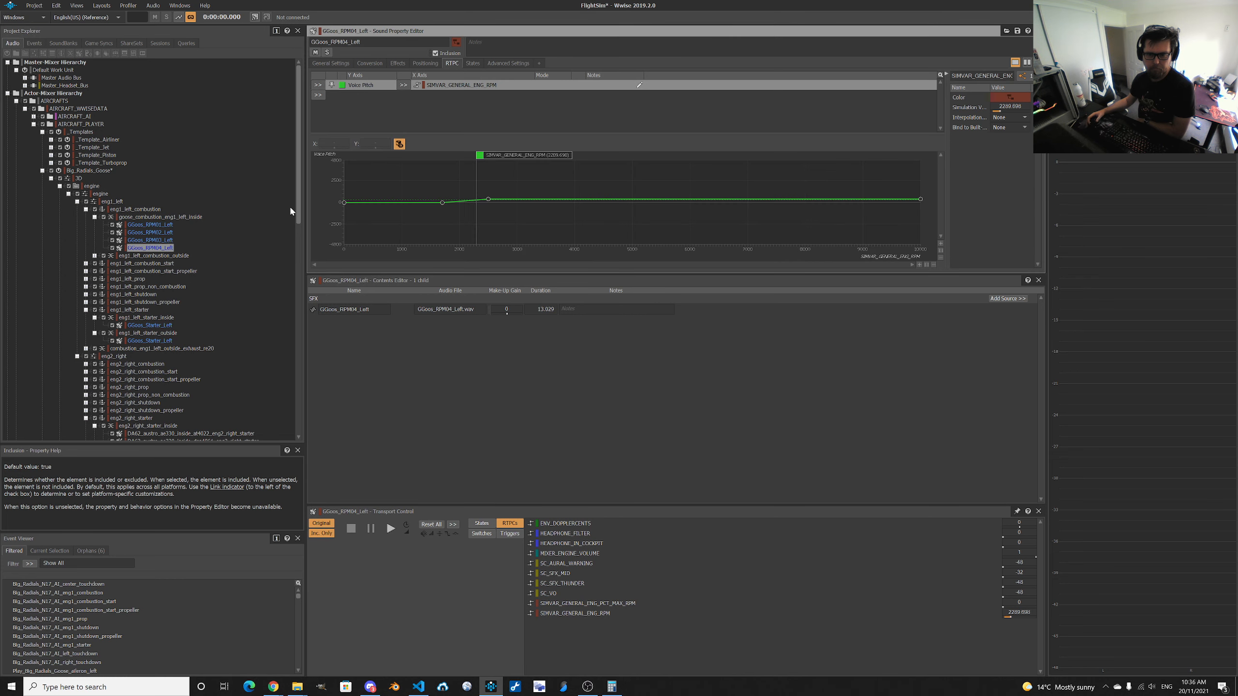
pyautogui.click(169, 241)
pyautogui.click(169, 233)
pyautogui.click(169, 225)
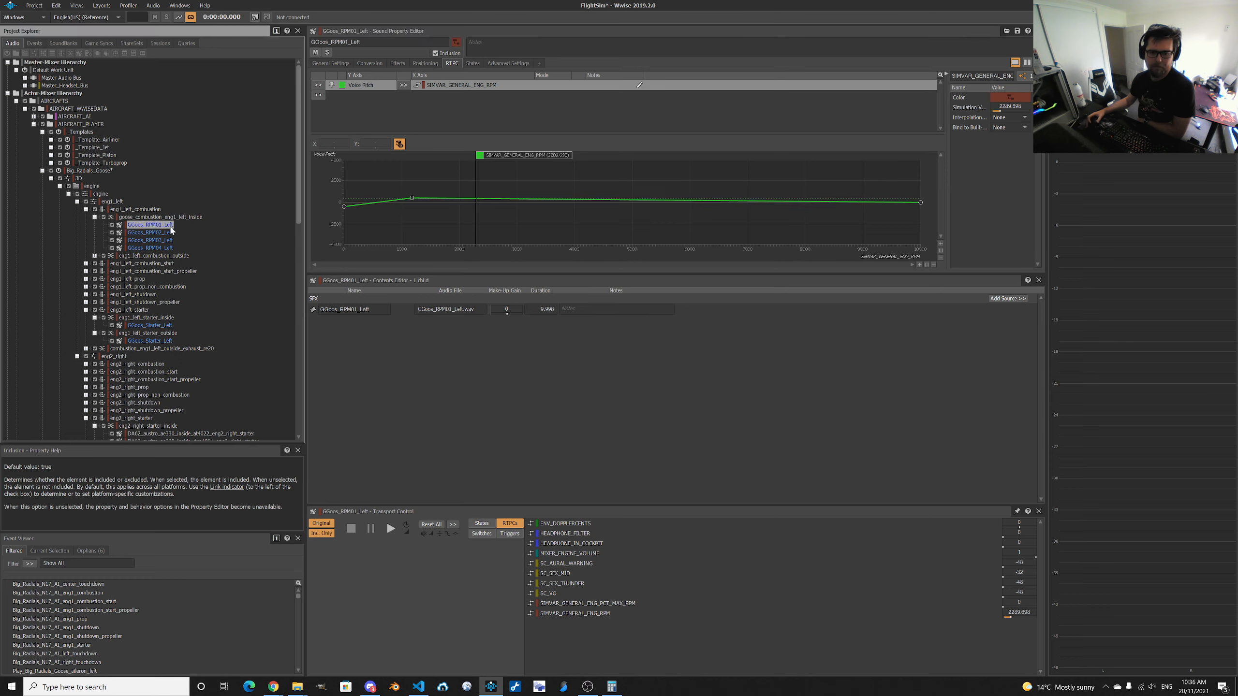
# Check the states and advanced settings of the four RPM samples, plus the playback limit of their parent goose_combustion_eng1_left_inside.
pyautogui.click(473, 63)
pyautogui.click(157, 234)
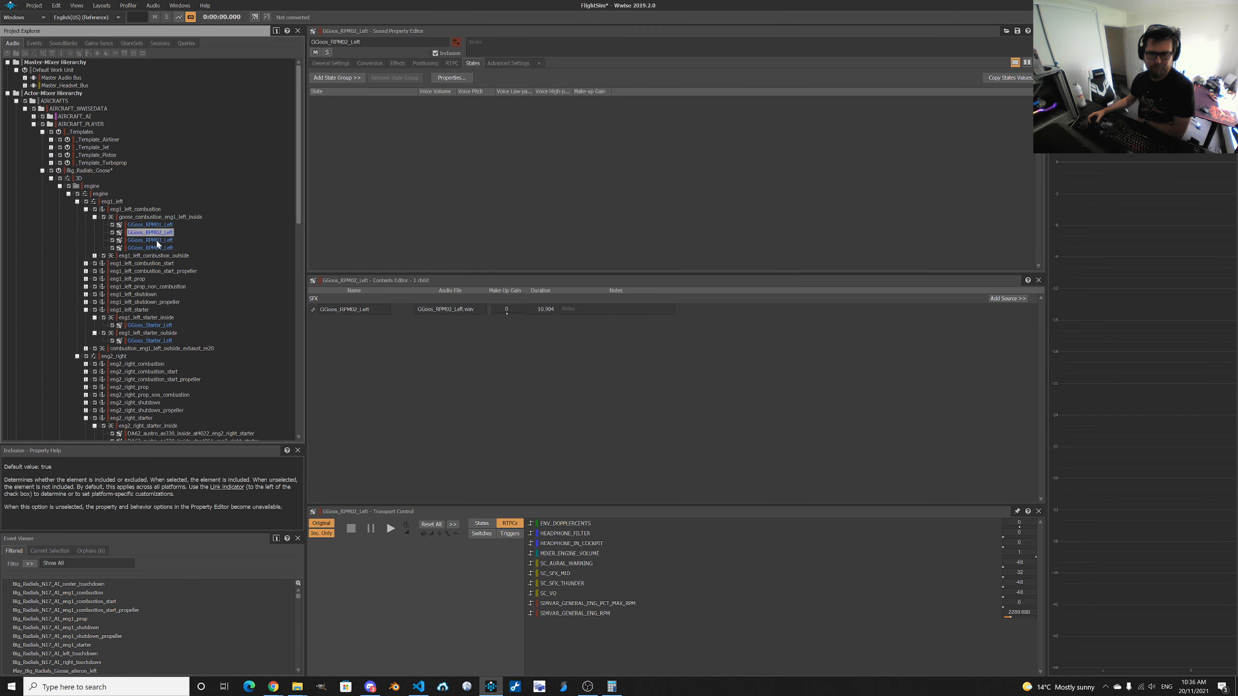
pyautogui.click(156, 241)
pyautogui.click(156, 248)
pyautogui.click(507, 63)
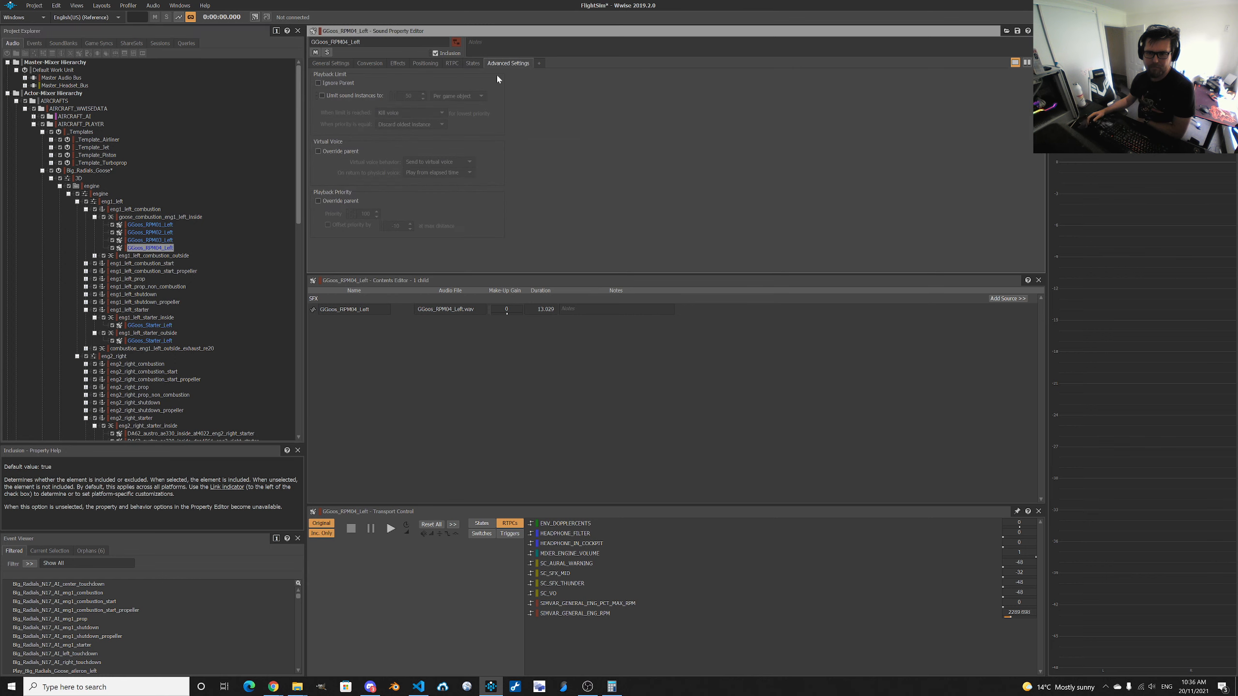
pyautogui.click(167, 240)
pyautogui.click(168, 233)
pyautogui.click(168, 226)
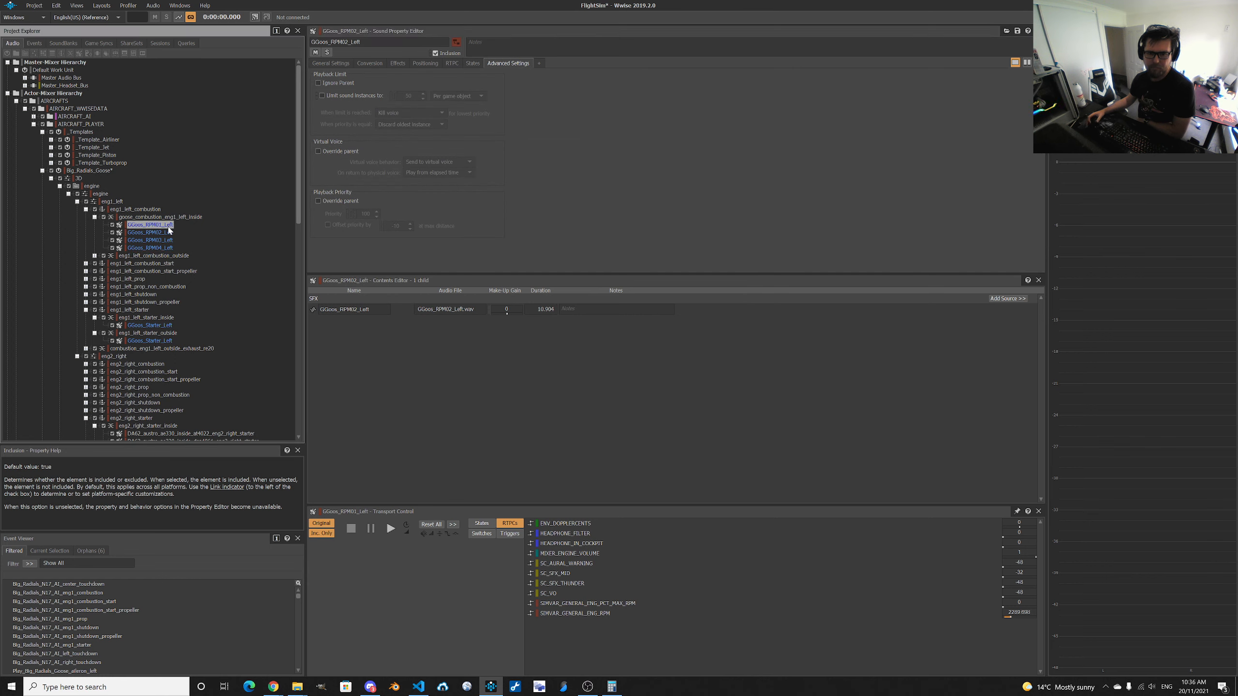
pyautogui.click(164, 219)
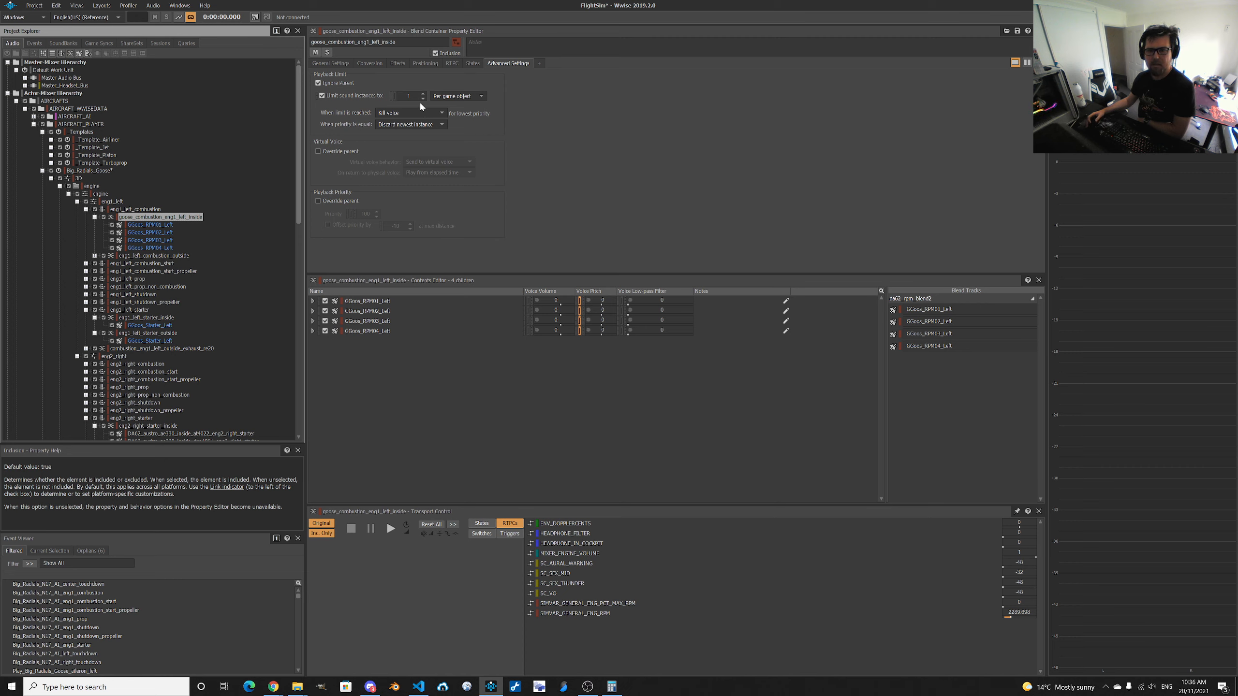
# Expand the eng1_left_combustion_outside blend container to examine its child containers.
pyautogui.click(171, 256)
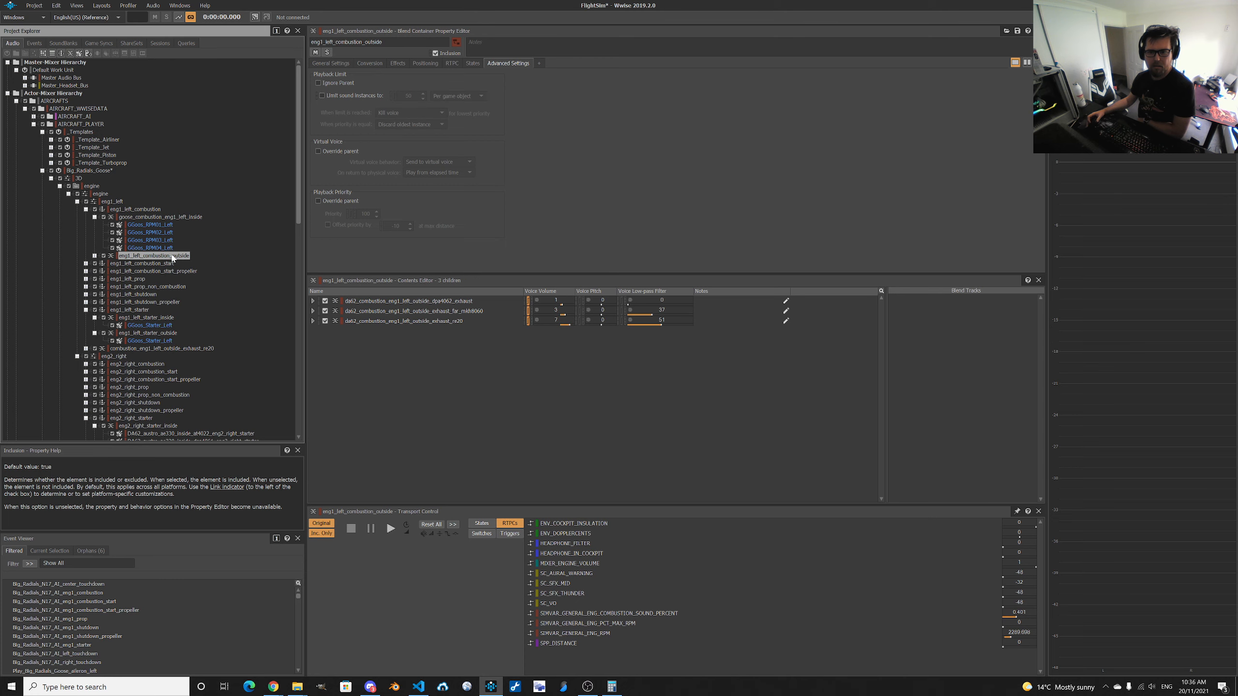
pyautogui.doubleClick(155, 257)
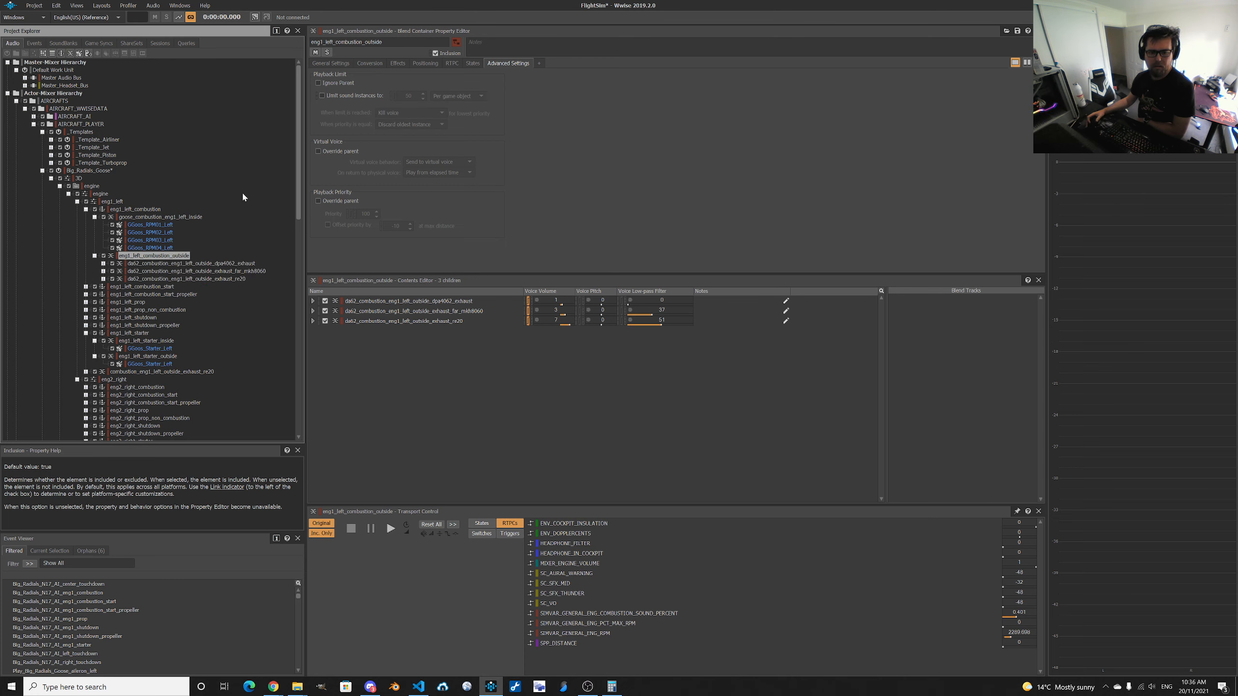
# Clear Ignore Parent and the sound instance limit on goose_combustion_eng1_left_inside, comparing its advanced settings with the outside combustion containers.
pyautogui.click(168, 218)
pyautogui.click(338, 83)
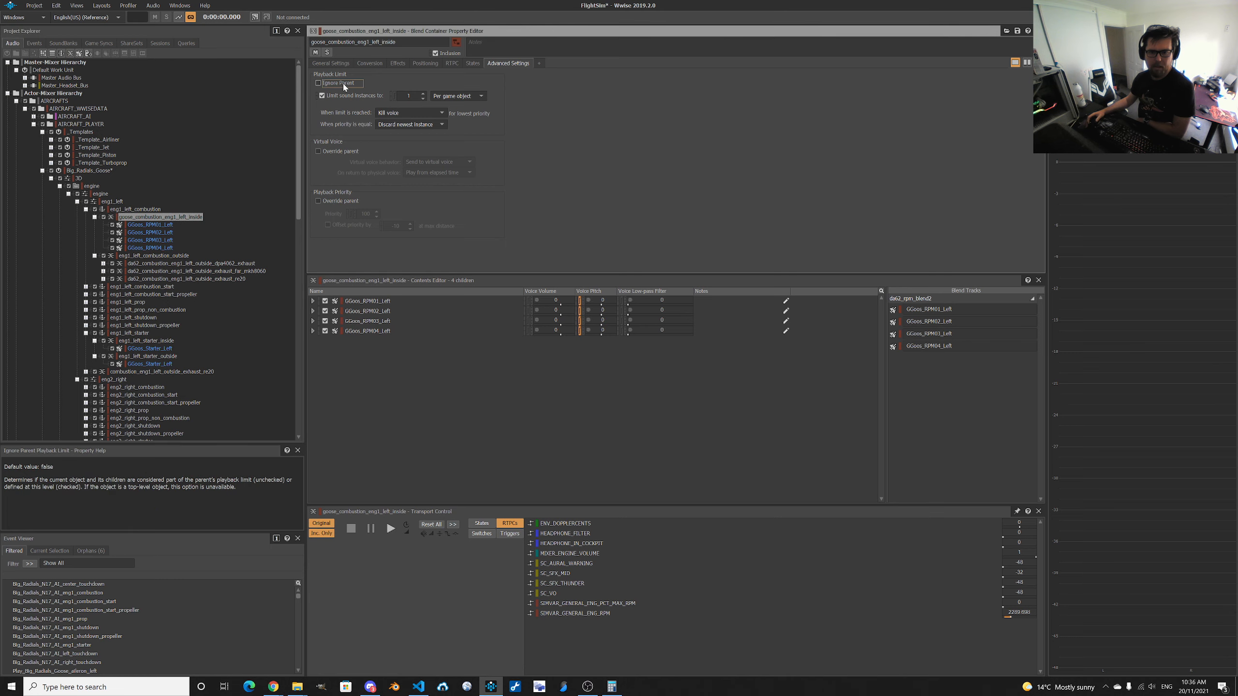
pyautogui.click(337, 97)
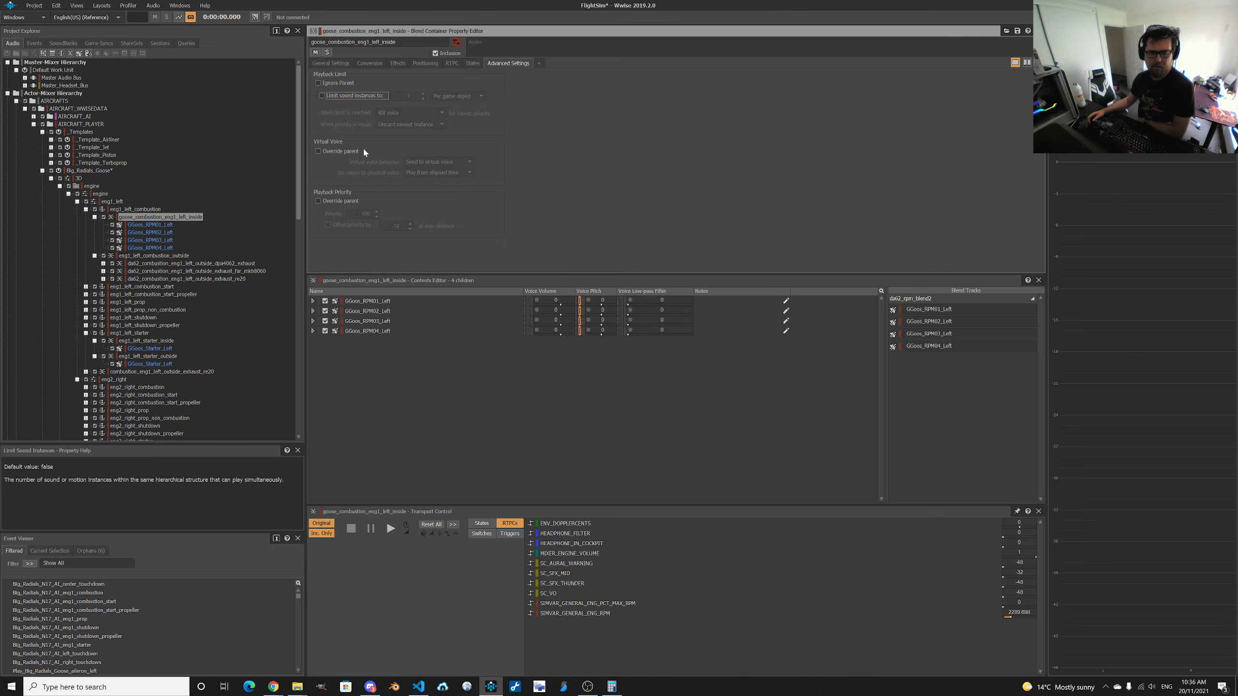
pyautogui.click(156, 265)
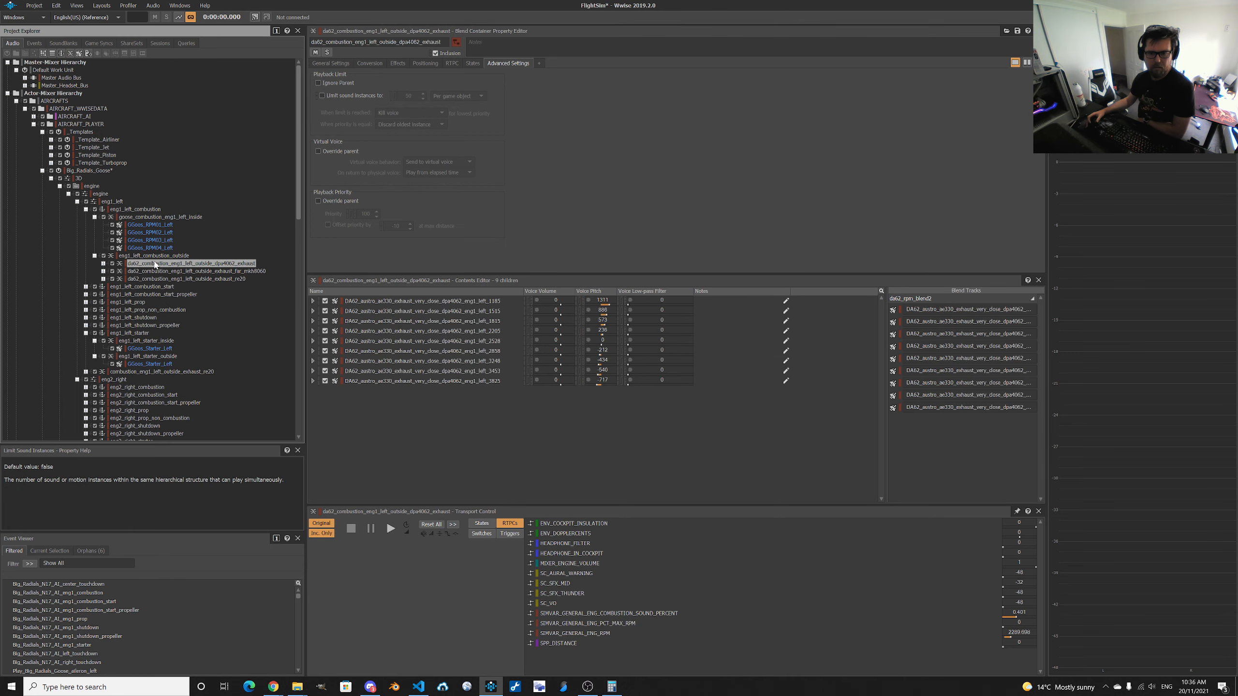
pyautogui.click(170, 218)
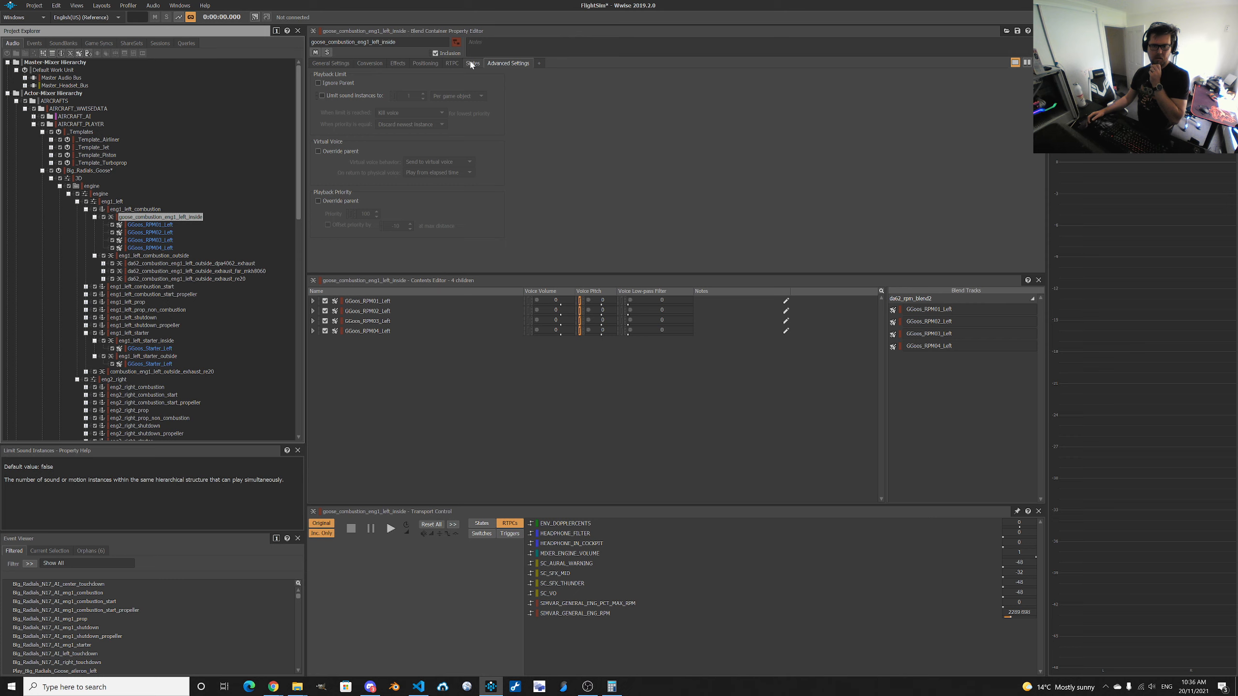
pyautogui.click(180, 257)
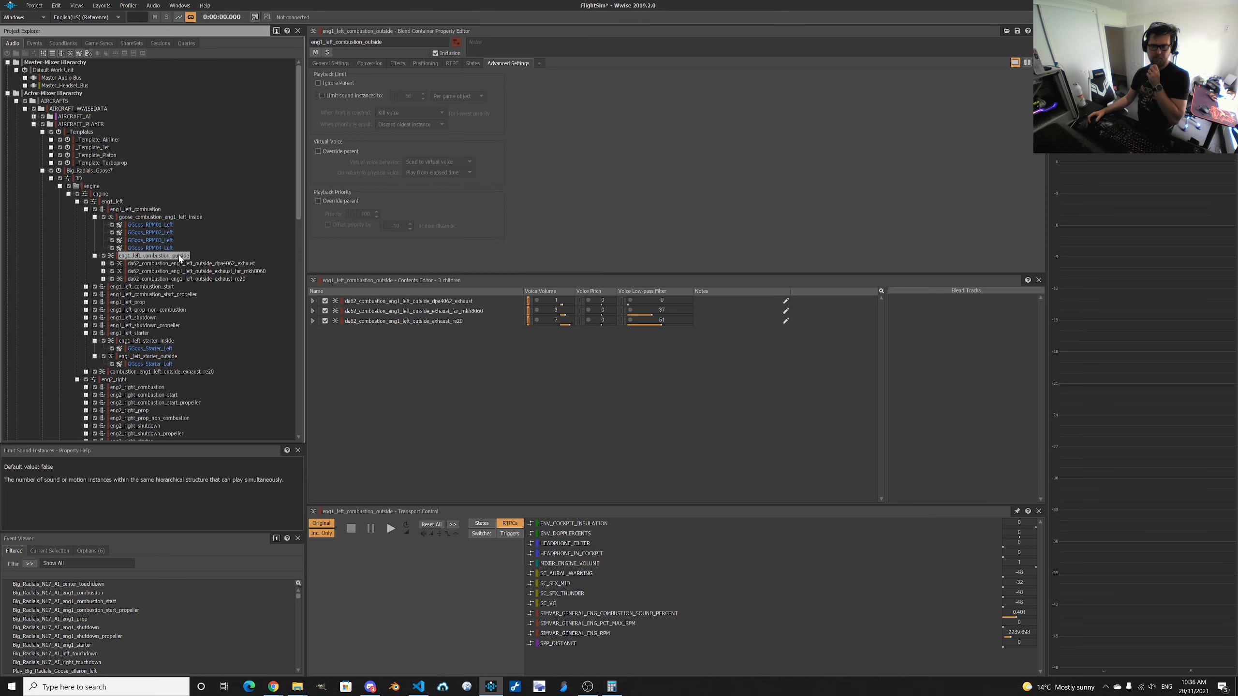
pyautogui.click(170, 217)
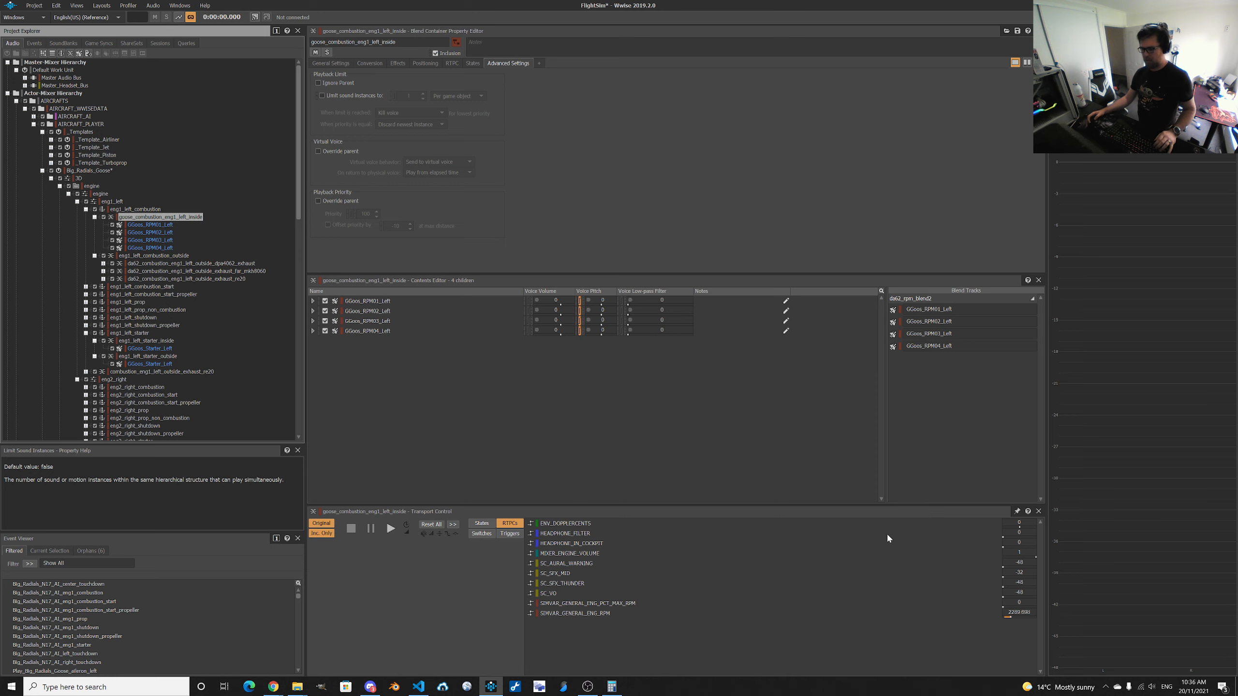
# Audition goose_combustion_eng1_left_inside while lowering SIMVAR_GENERAL_ENG_RPM to 0, and look at its GGoos_RPM01_Left sample.
pyautogui.press('space')
pyautogui.click(1018, 613)
pyautogui.moveTo(994, 623); pyautogui.dragTo(974, 624)
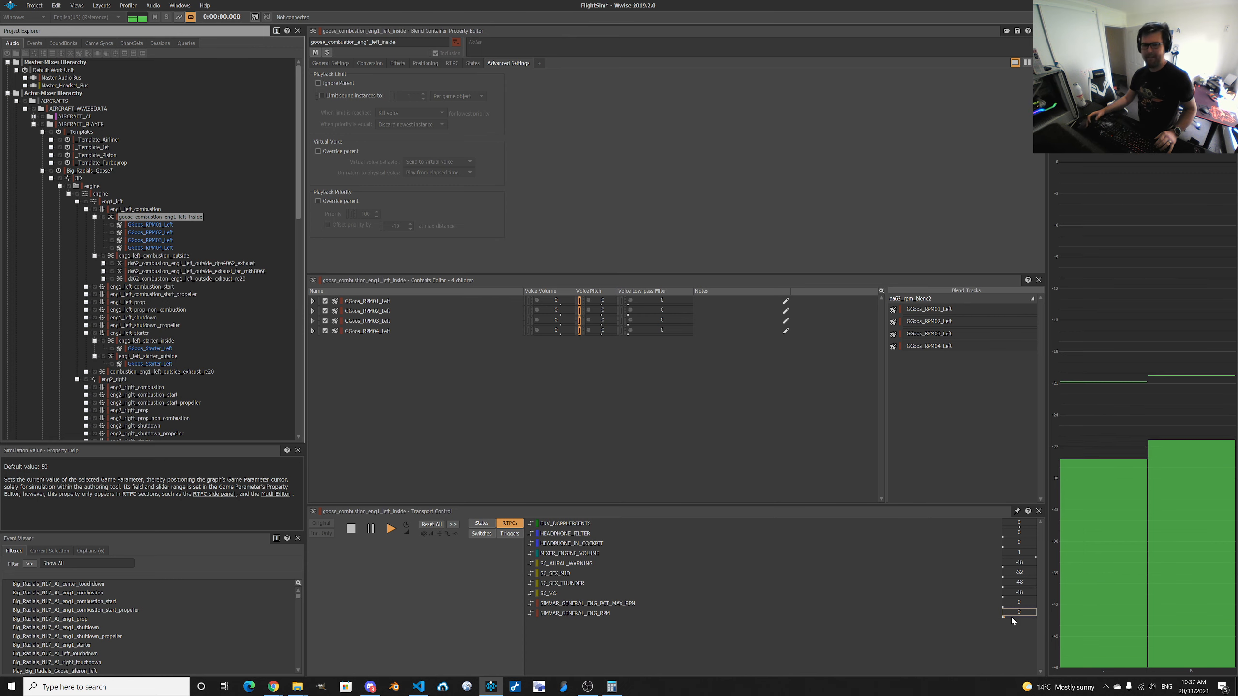
pyautogui.click(137, 224)
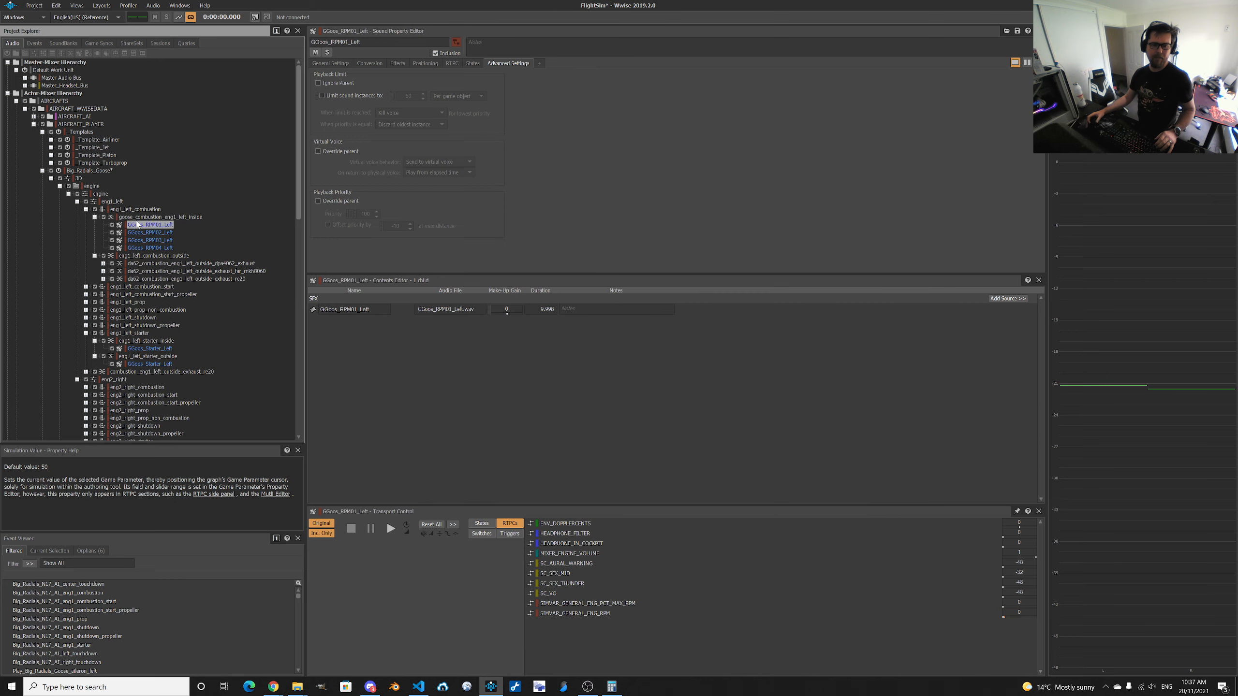
pyautogui.click(141, 216)
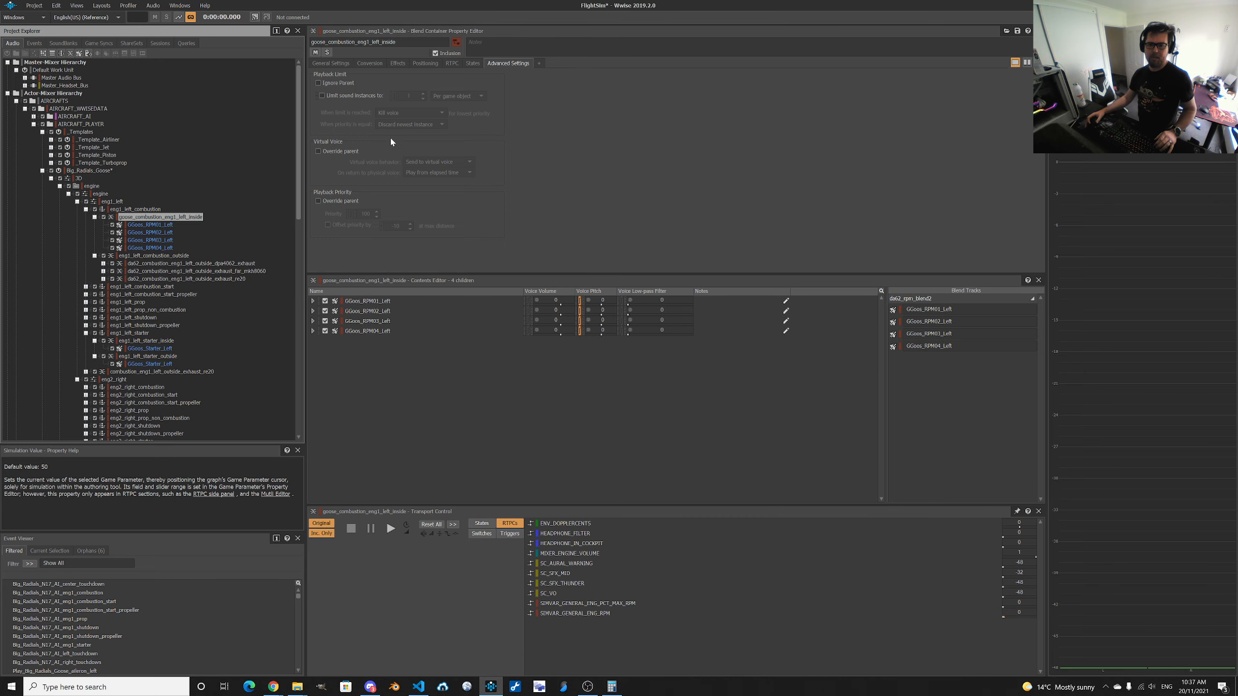
# Open the inside container's da62_rpm_blend2 blend track and audition its crossfades while sweeping the engine RPM from 0 to about 1491.
pyautogui.click(330, 63)
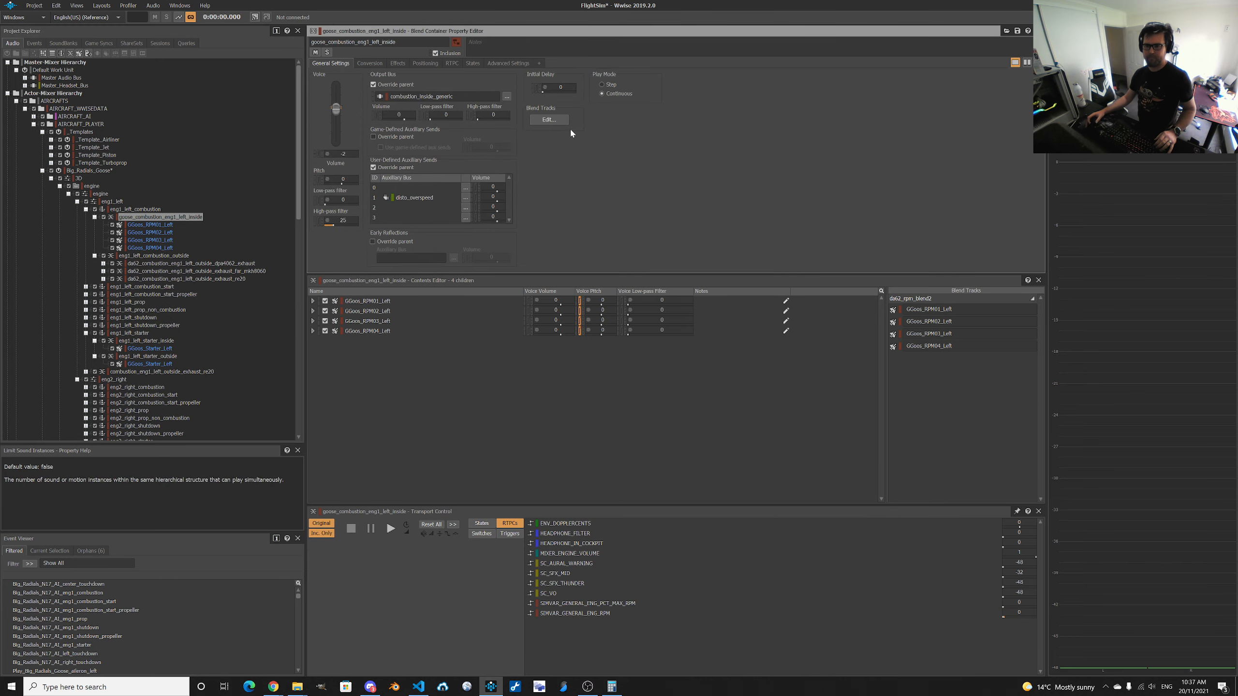
pyautogui.click(554, 121)
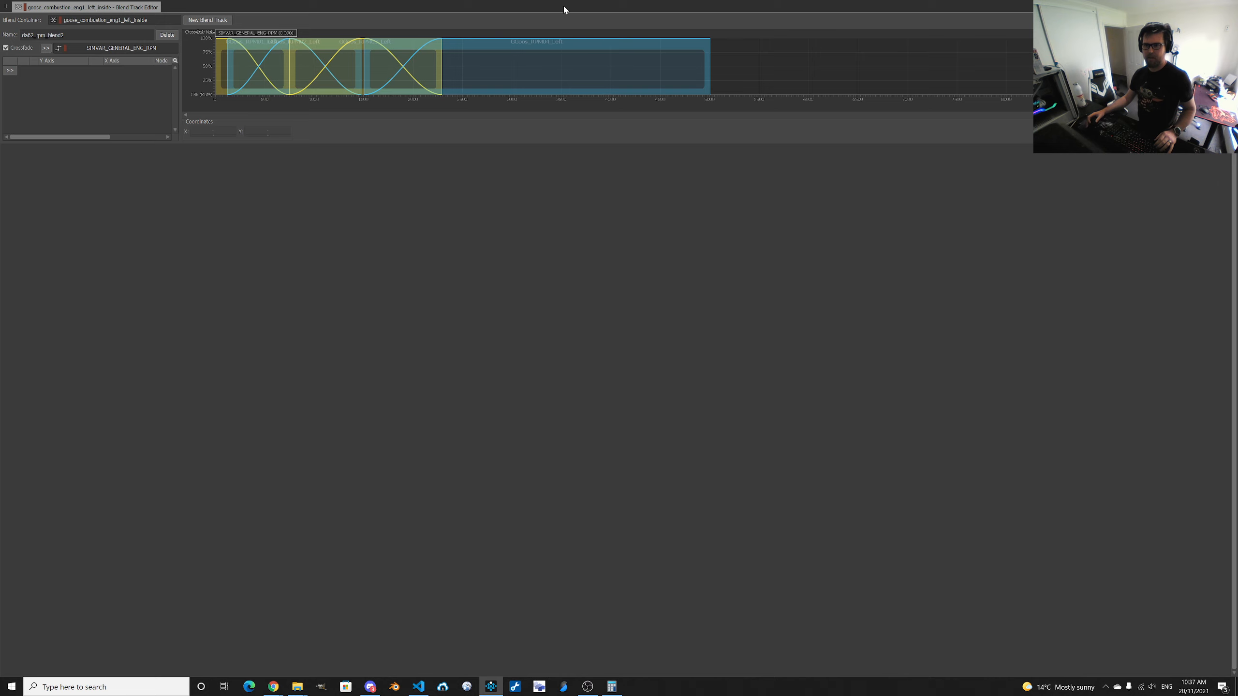
pyautogui.doubleClick(564, 7)
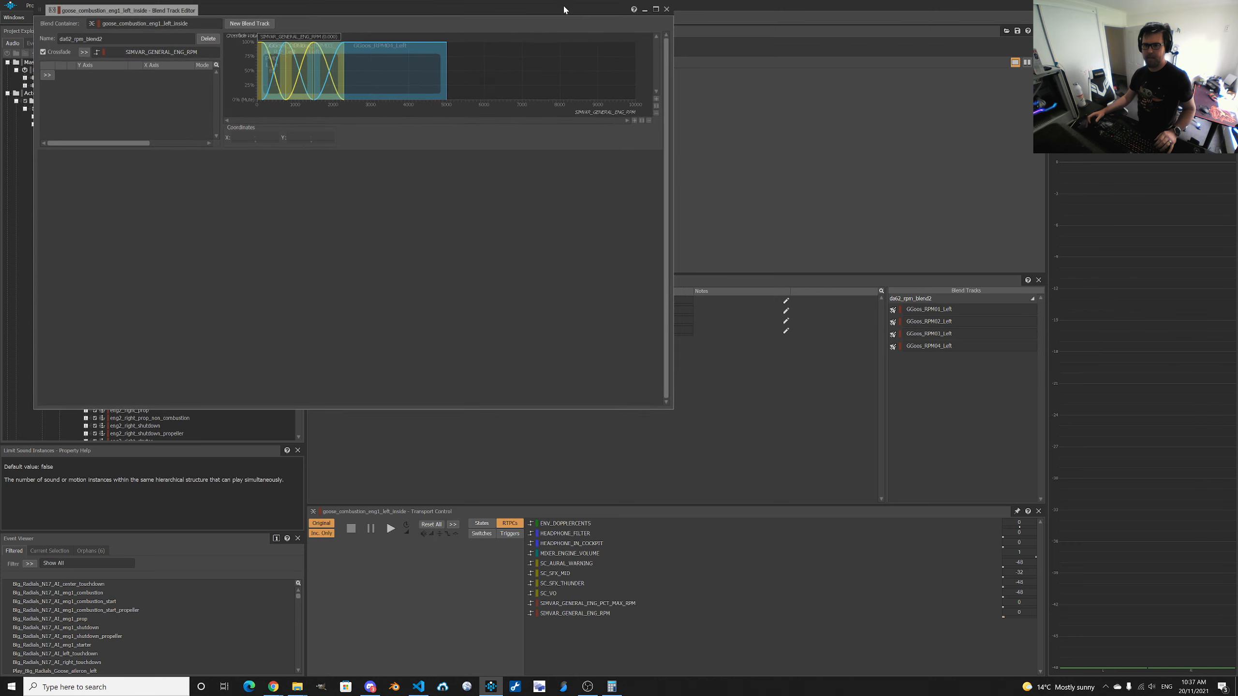
pyautogui.moveTo(510, 20); pyautogui.dragTo(592, 77)
pyautogui.press('space')
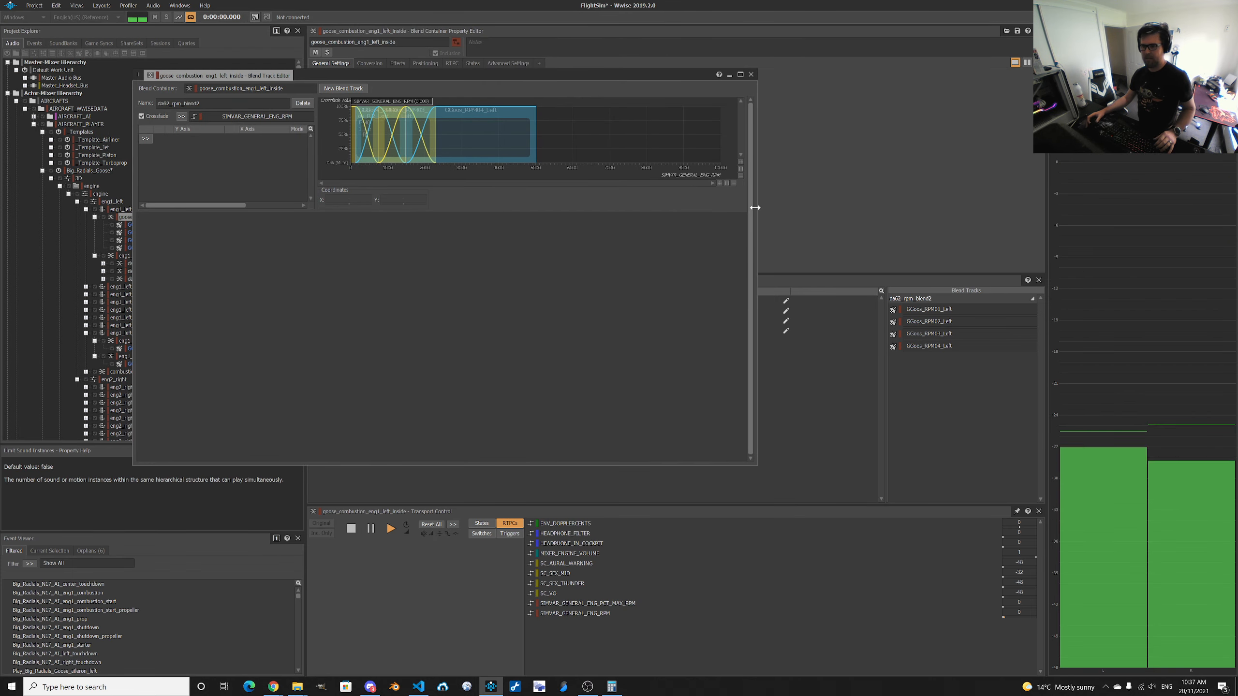
pyautogui.click(720, 183)
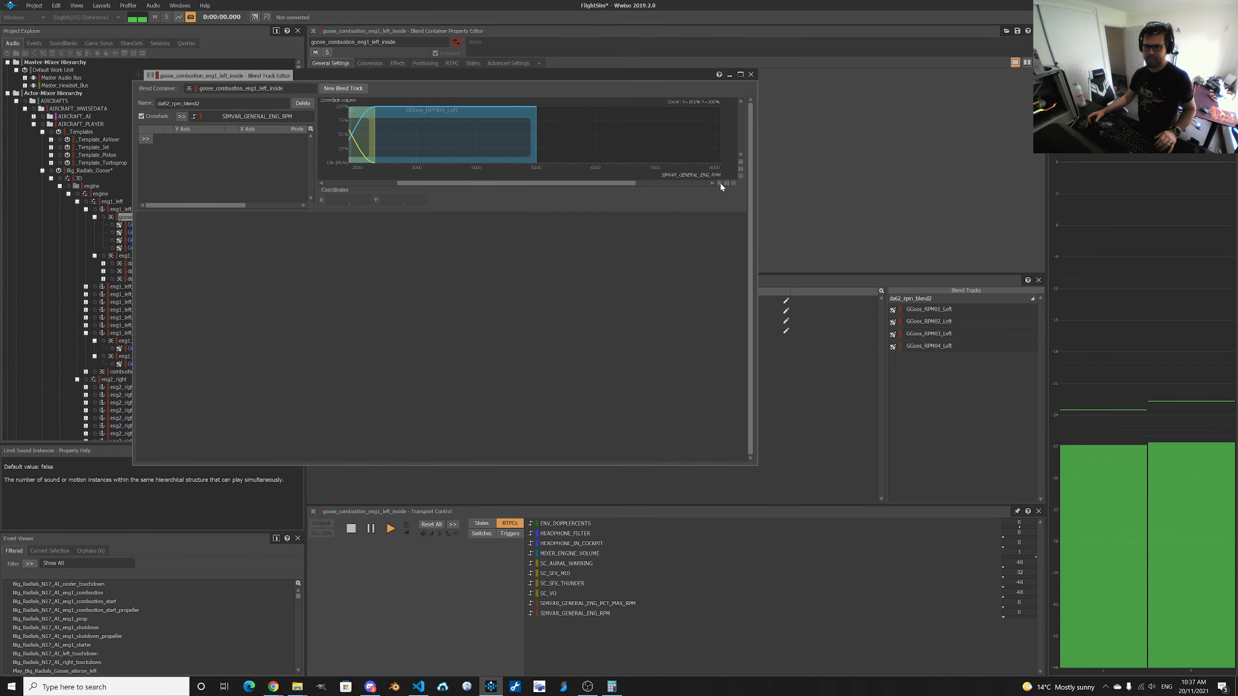
pyautogui.moveTo(528, 184); pyautogui.dragTo(375, 185)
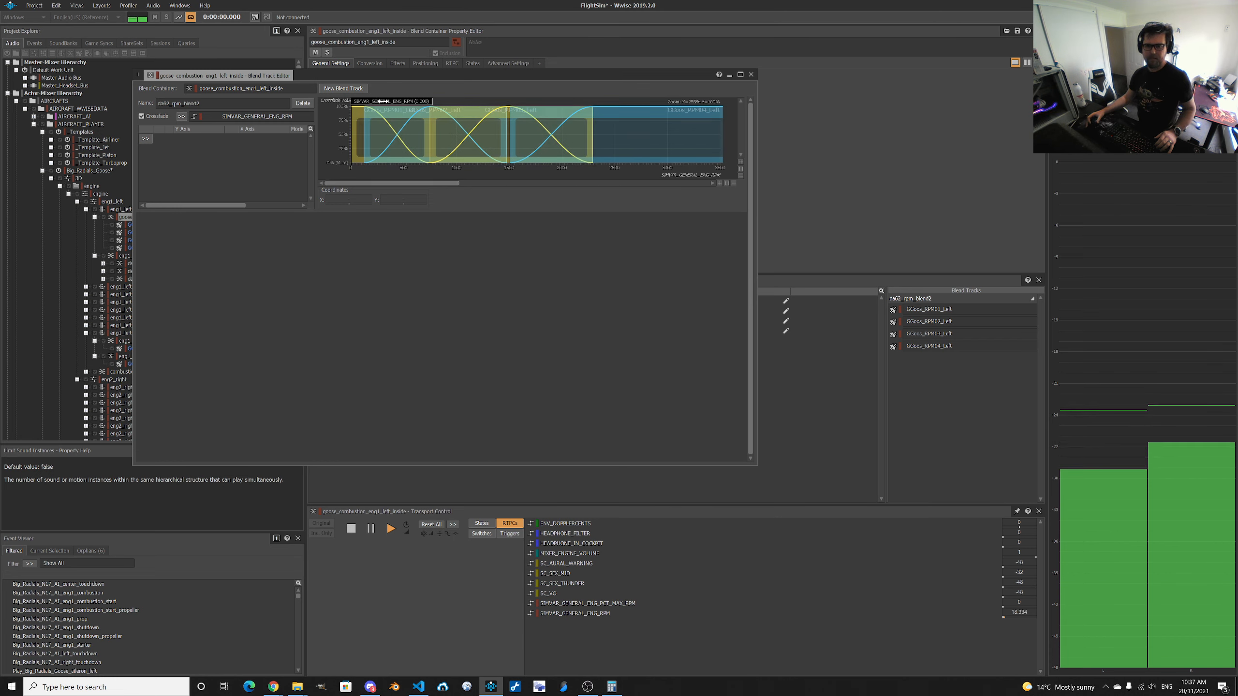
pyautogui.moveTo(381, 101); pyautogui.dragTo(458, 100)
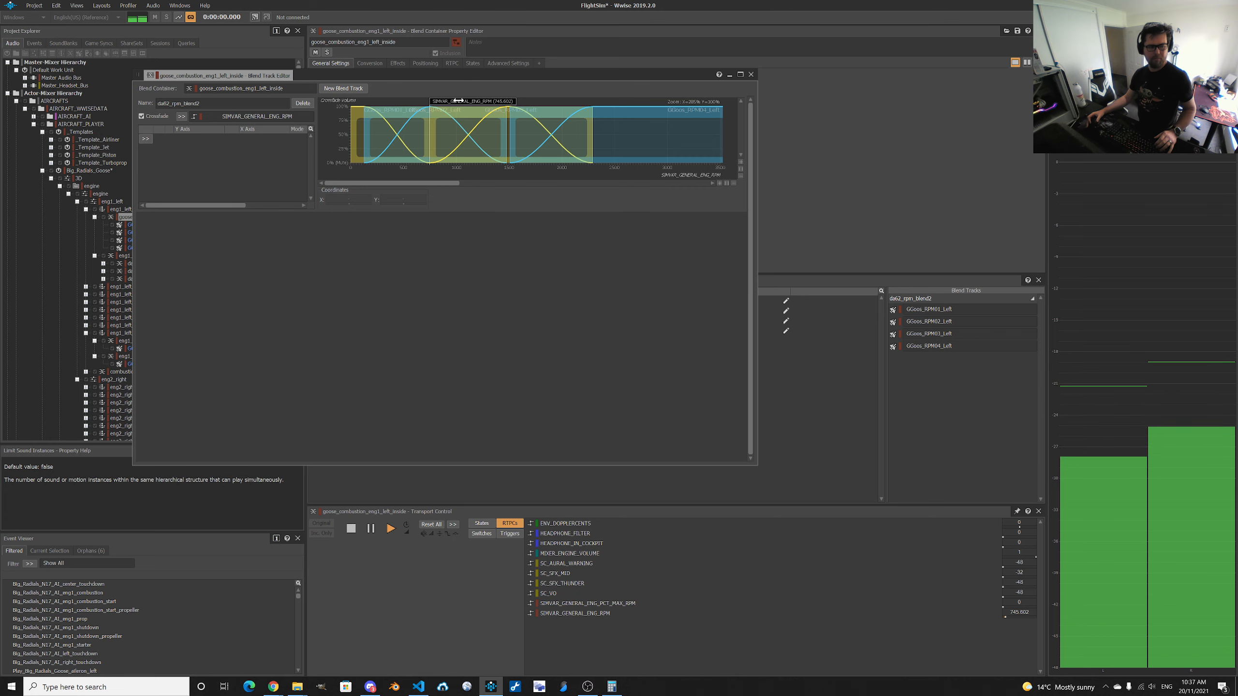
pyautogui.moveTo(461, 101); pyautogui.dragTo(537, 104)
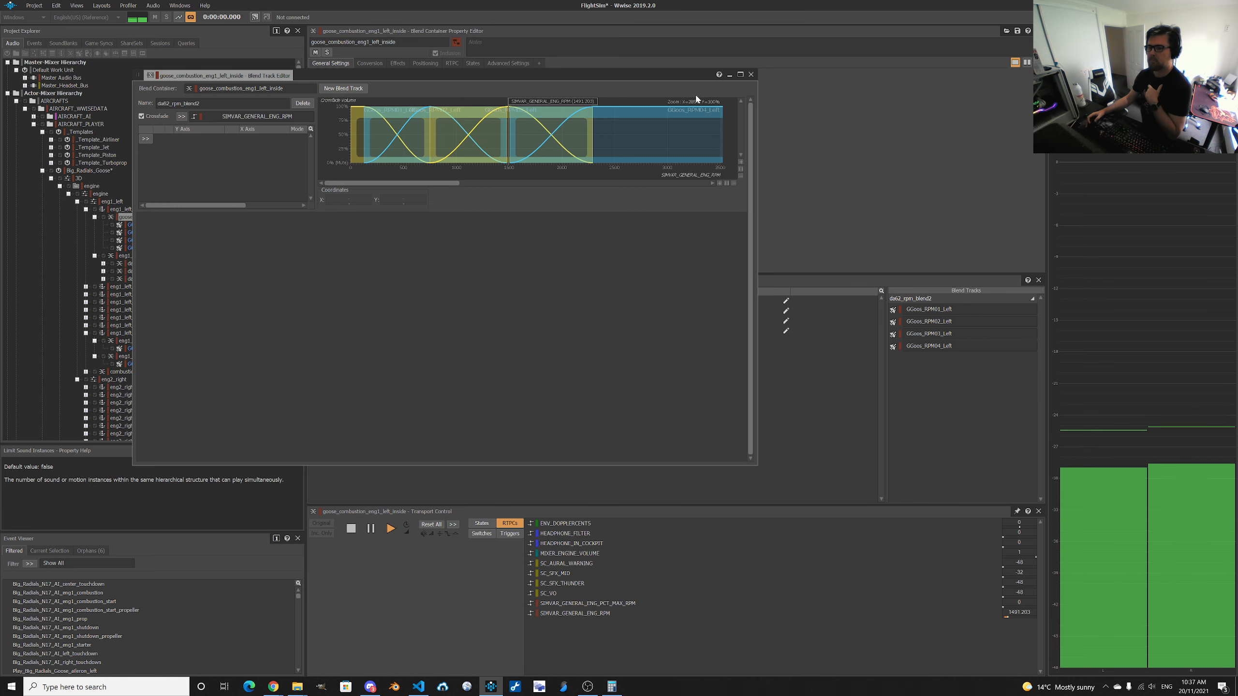
pyautogui.click(751, 74)
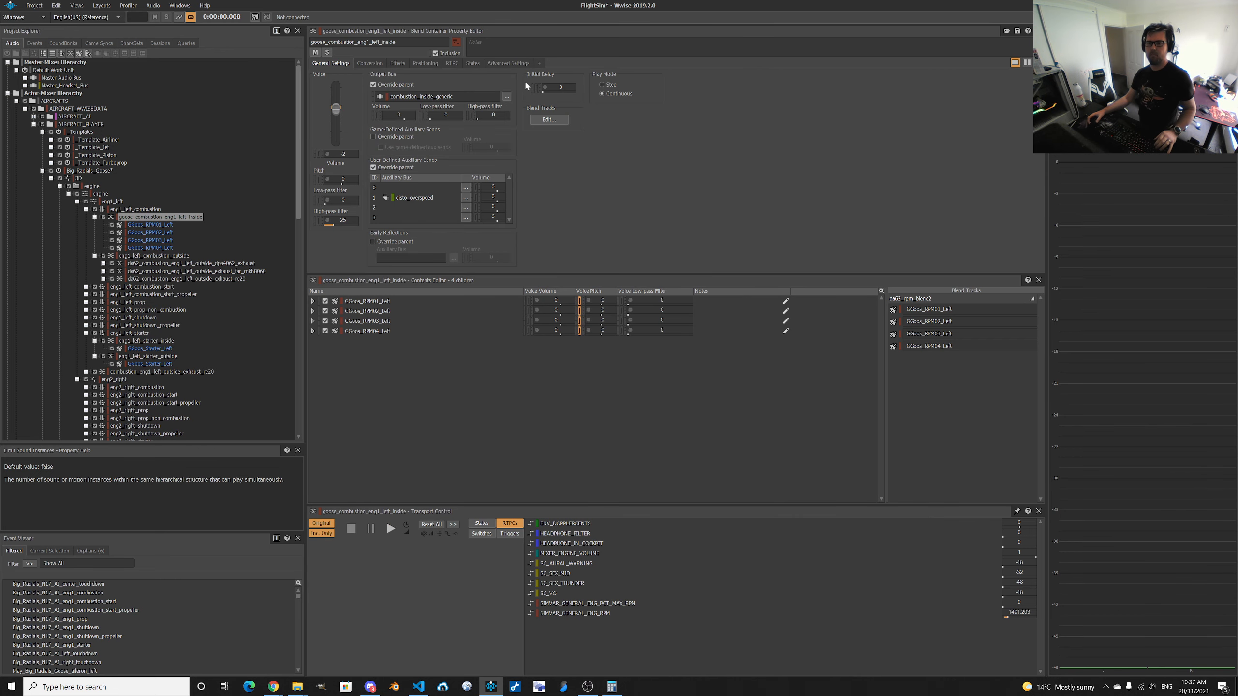
# Check the advanced settings of eng1_left_combustion_outside and its exhaust containers against those of goose_combustion_eng1_left_inside.
pyautogui.click(500, 64)
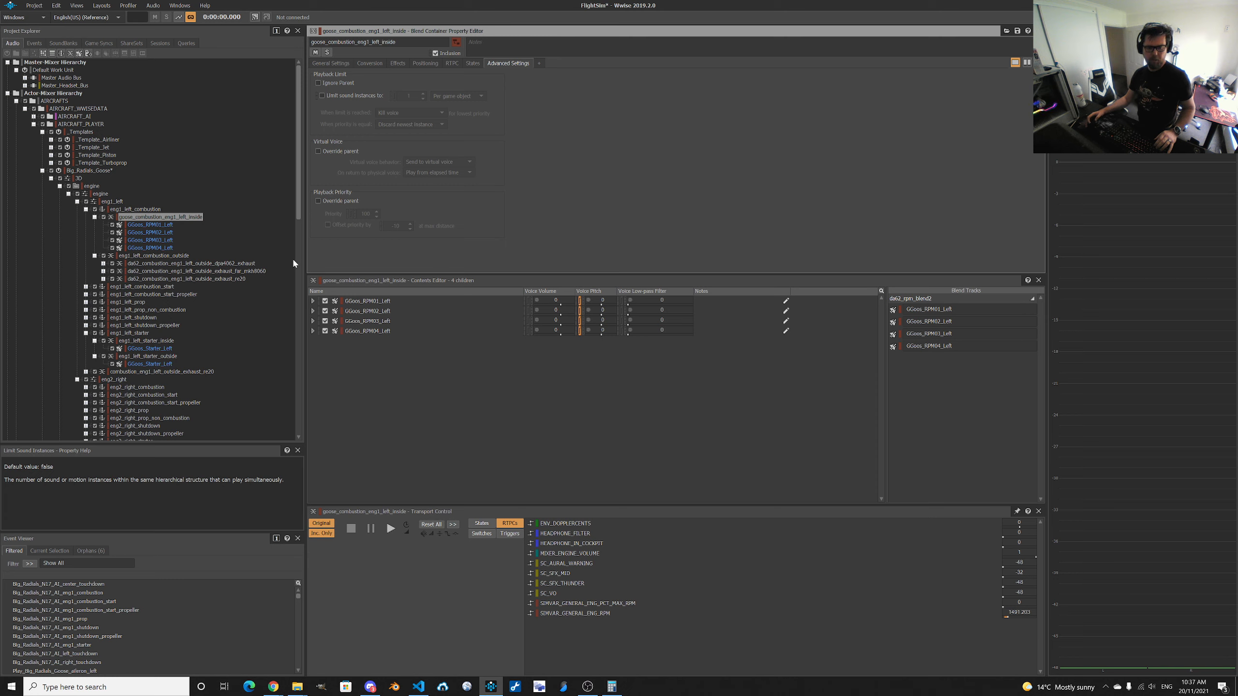
pyautogui.click(217, 264)
pyautogui.press('Down')
pyautogui.press('Down')
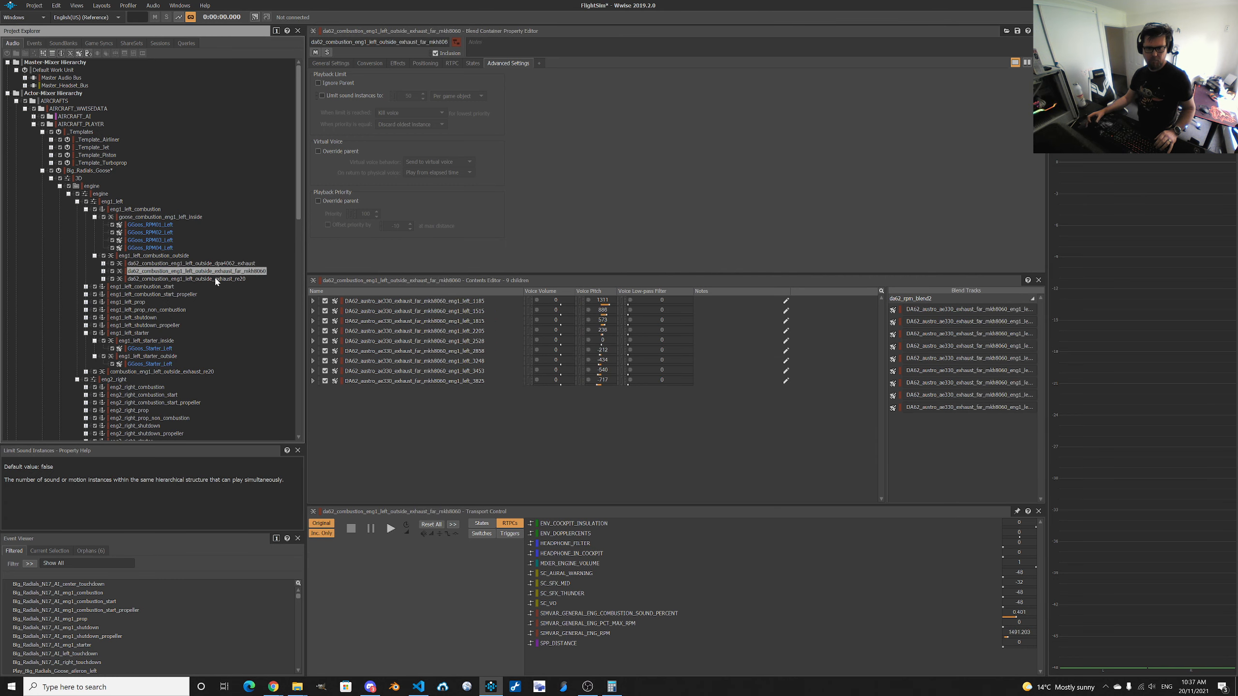
pyautogui.click(162, 257)
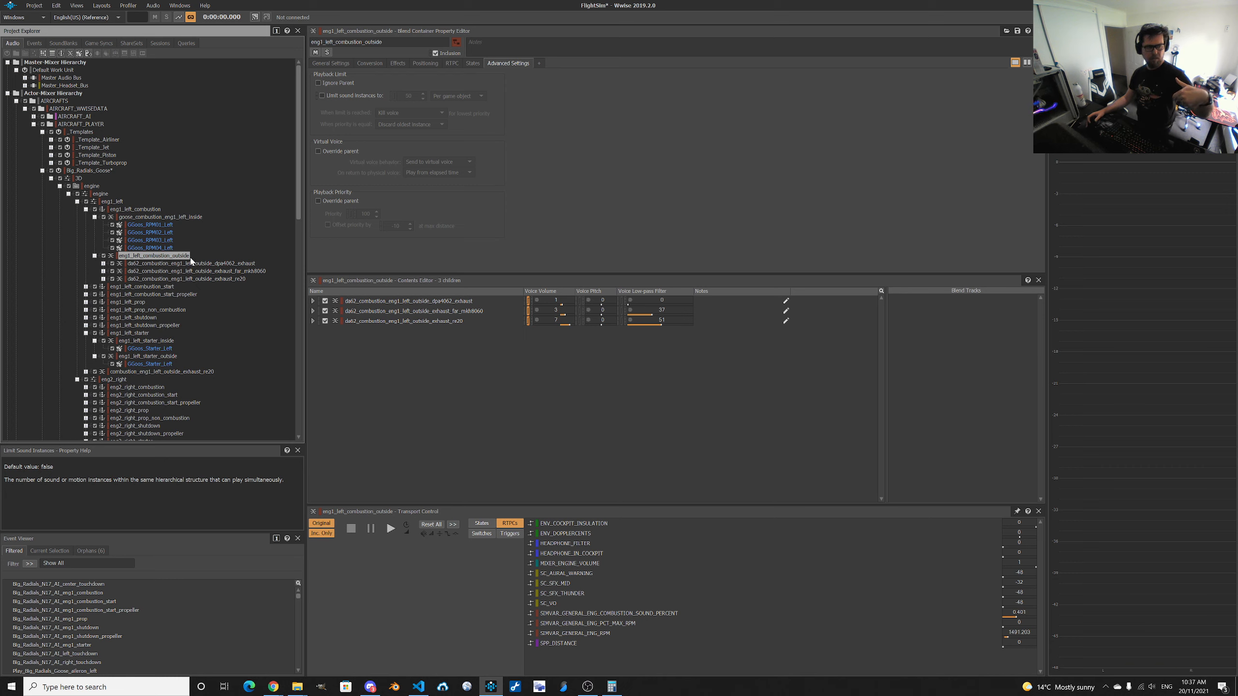
pyautogui.click(189, 219)
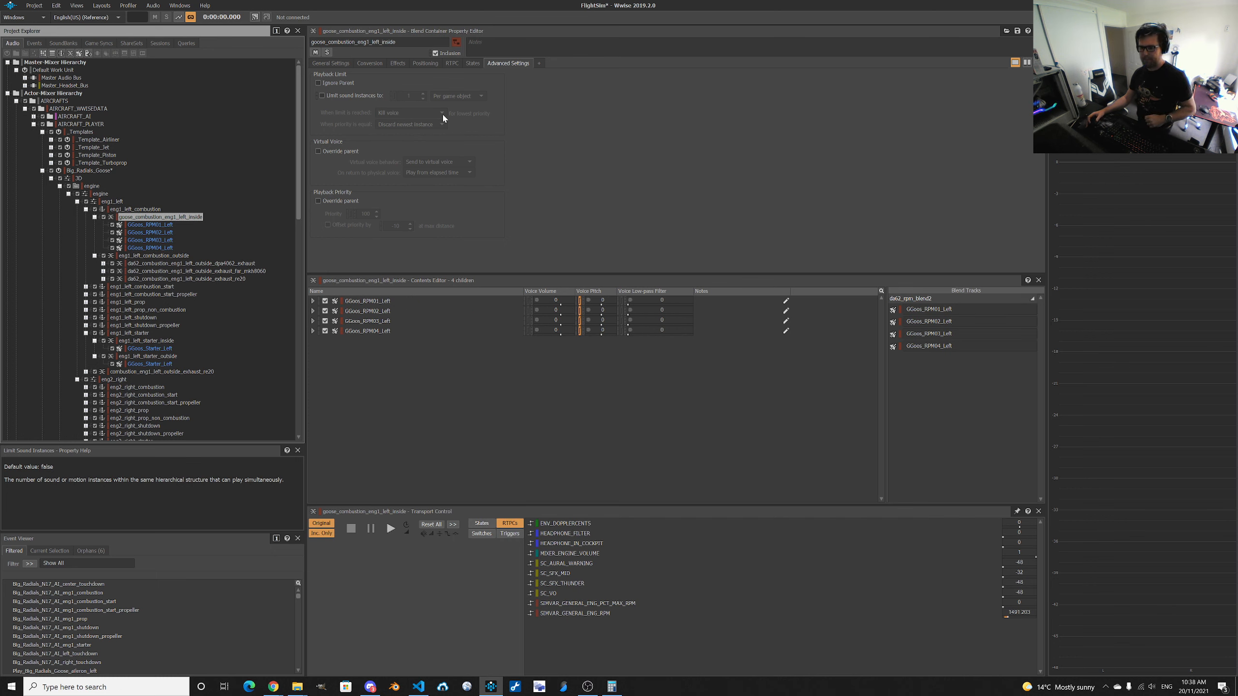
# Adjust the voice volume of goose_combustion_eng1_left_inside by ear during playback, settling on 4 dB.
pyautogui.click(327, 64)
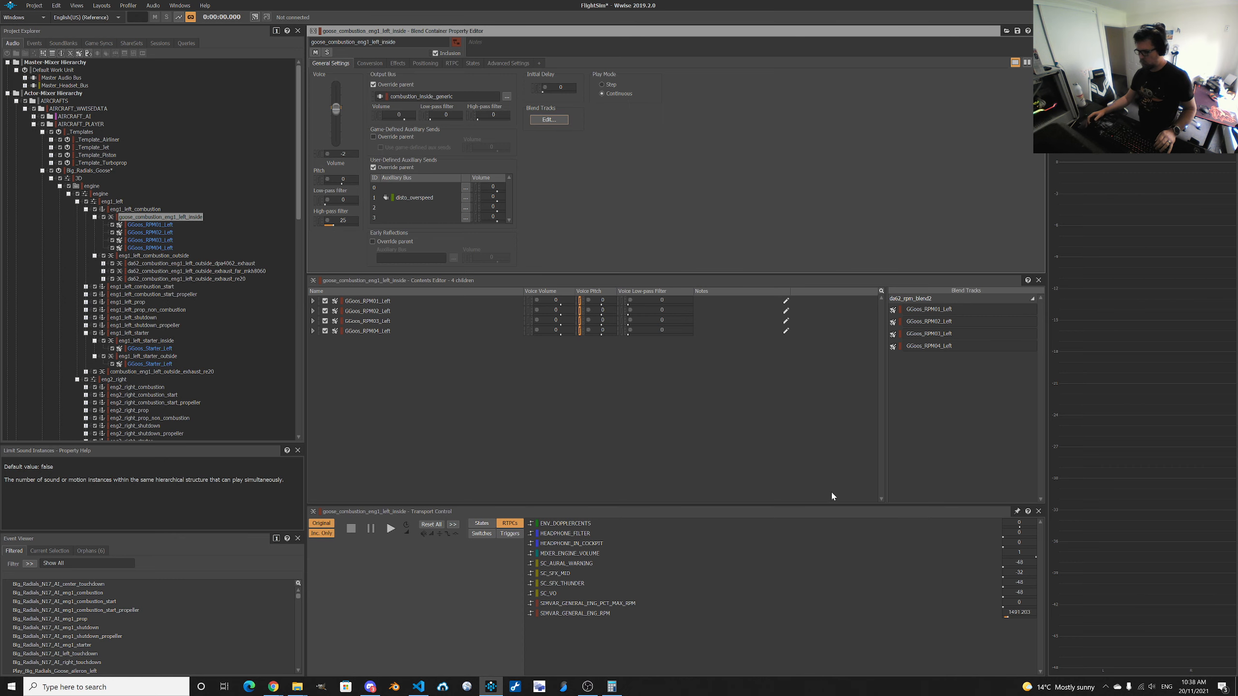
pyautogui.press('space')
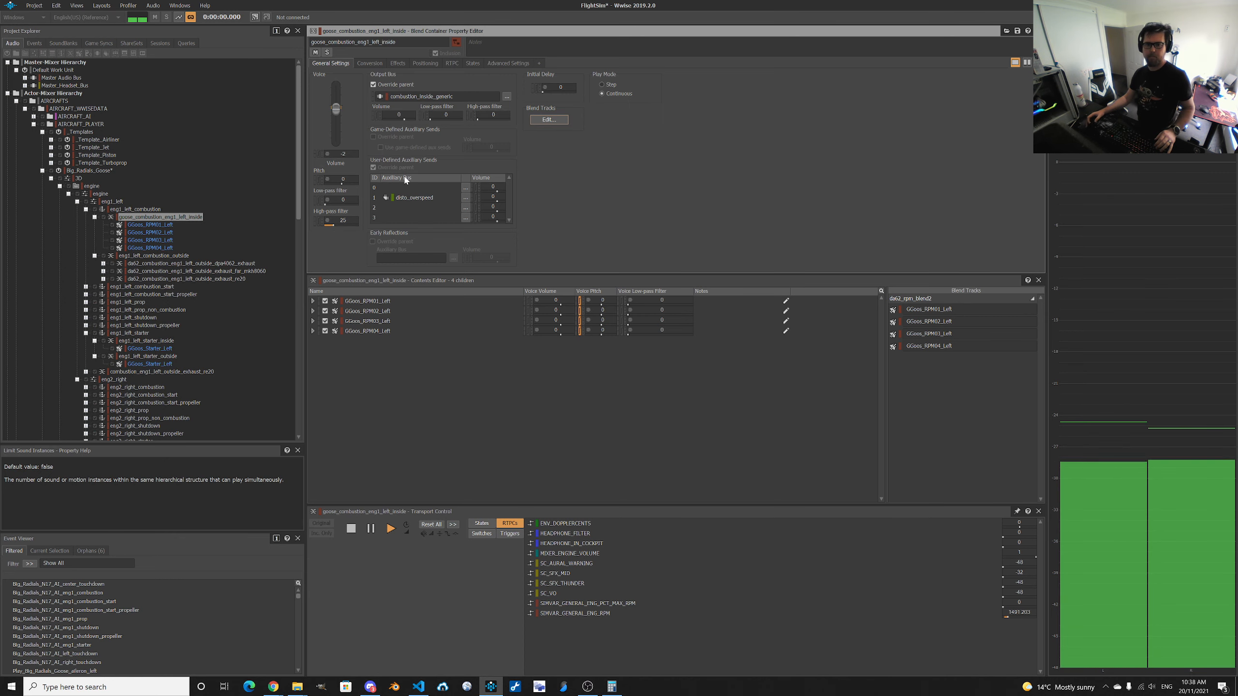
pyautogui.moveTo(335, 110); pyautogui.dragTo(336, 96)
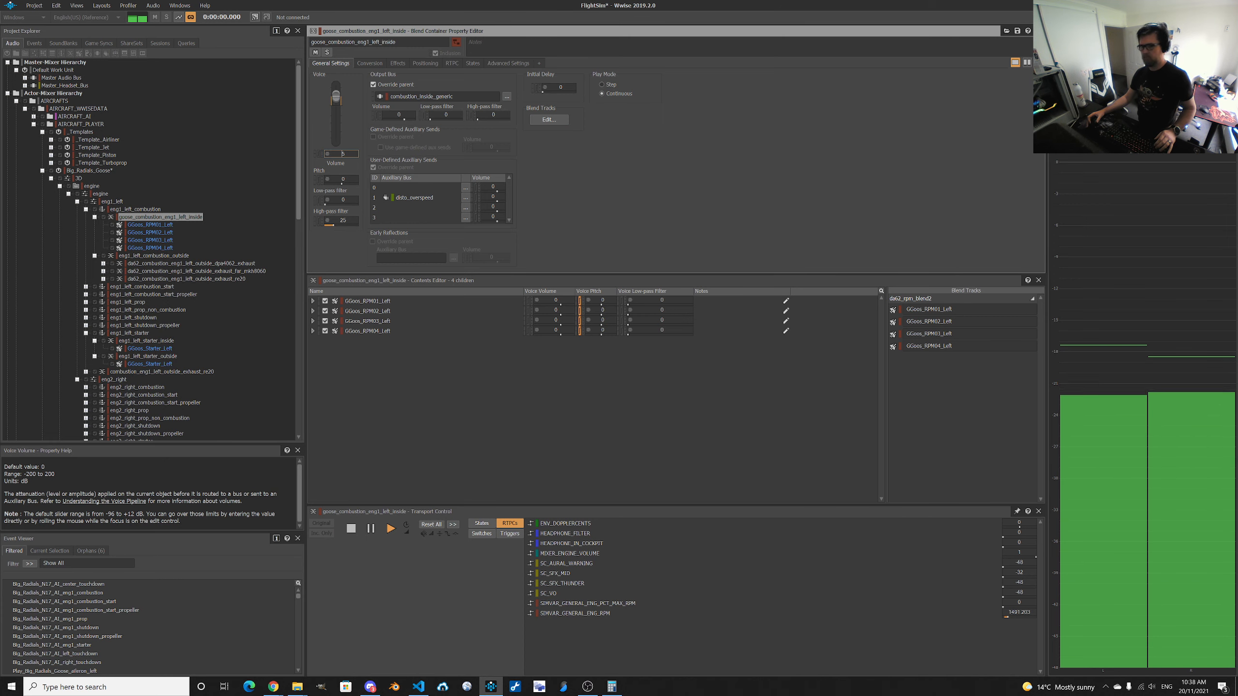
pyautogui.moveTo(336, 97); pyautogui.dragTo(336, 98)
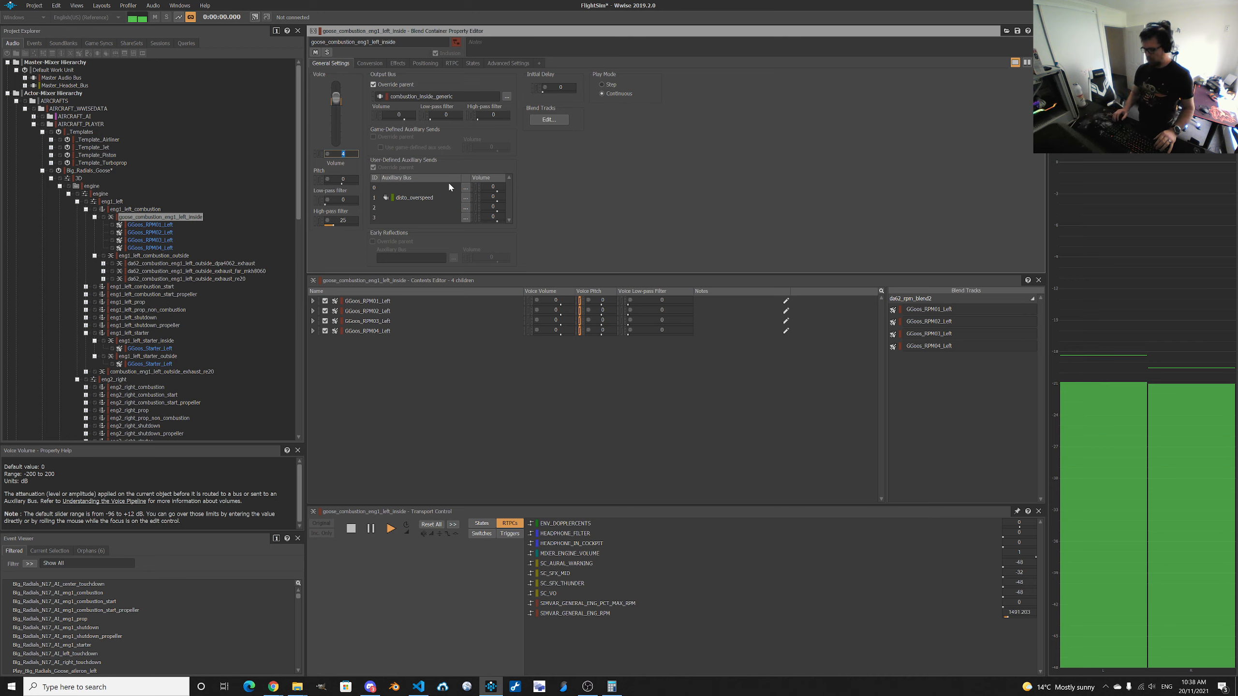
pyautogui.write('6')
pyautogui.press('Tab')
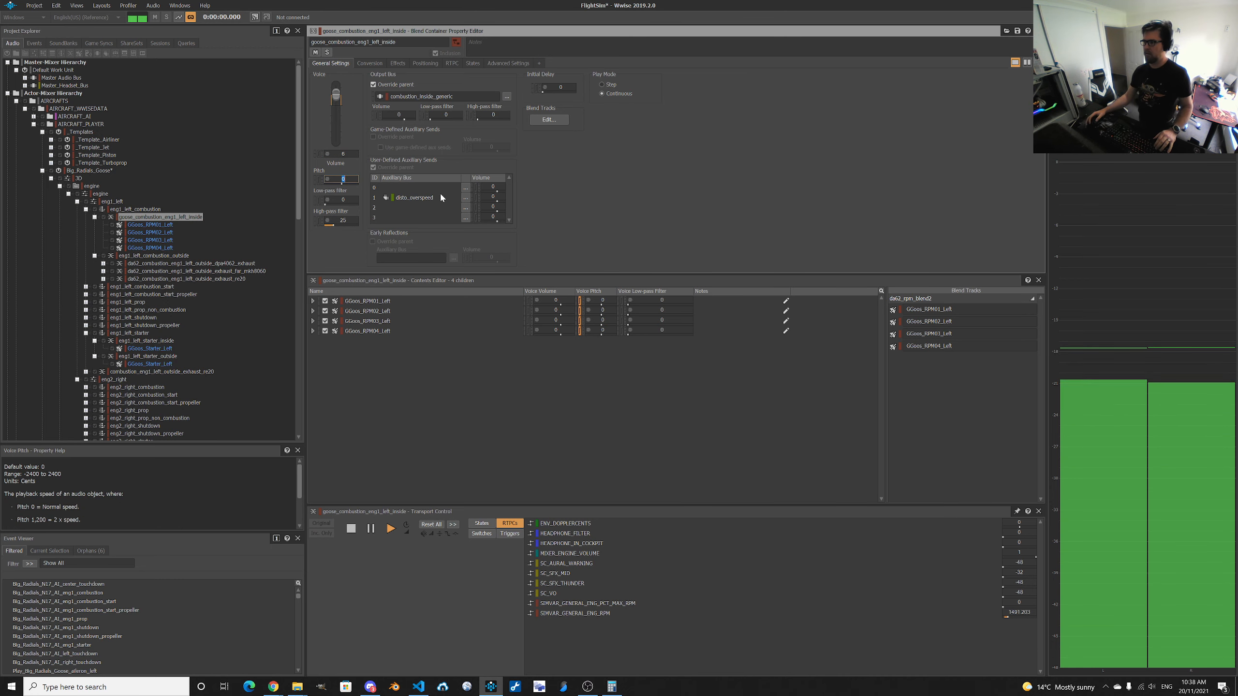
pyautogui.hotkey('shift', 'Tab')
pyautogui.write('3')
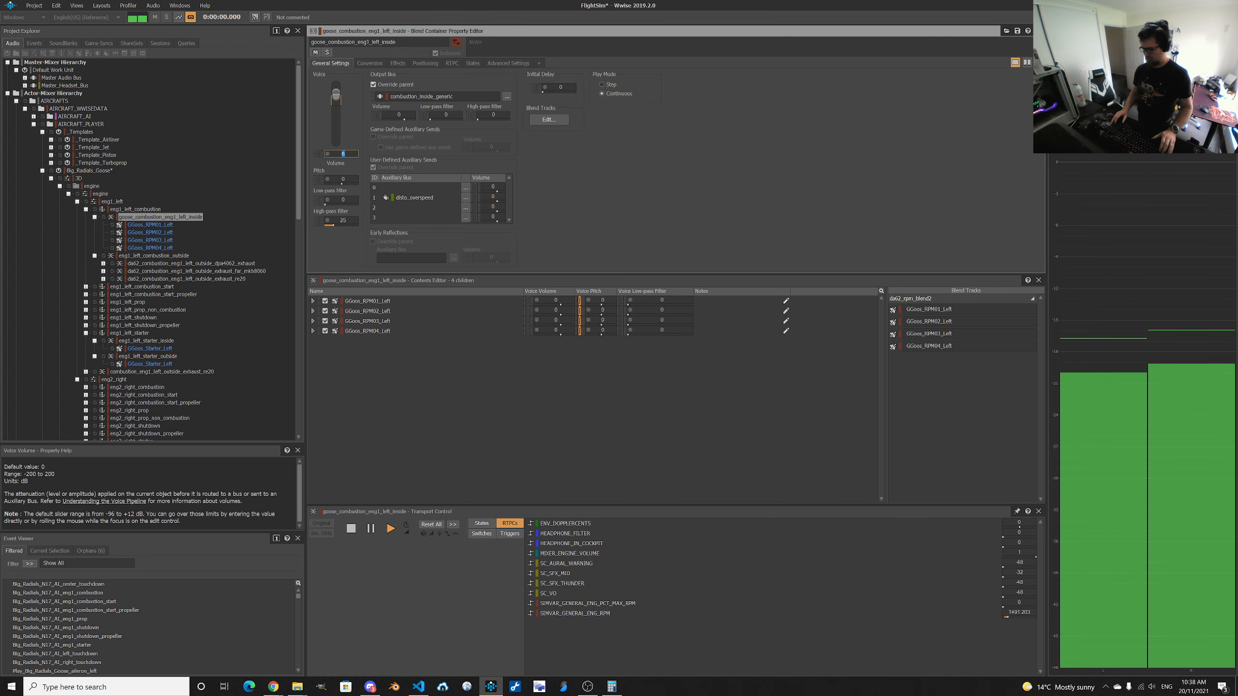
pyautogui.press('Tab')
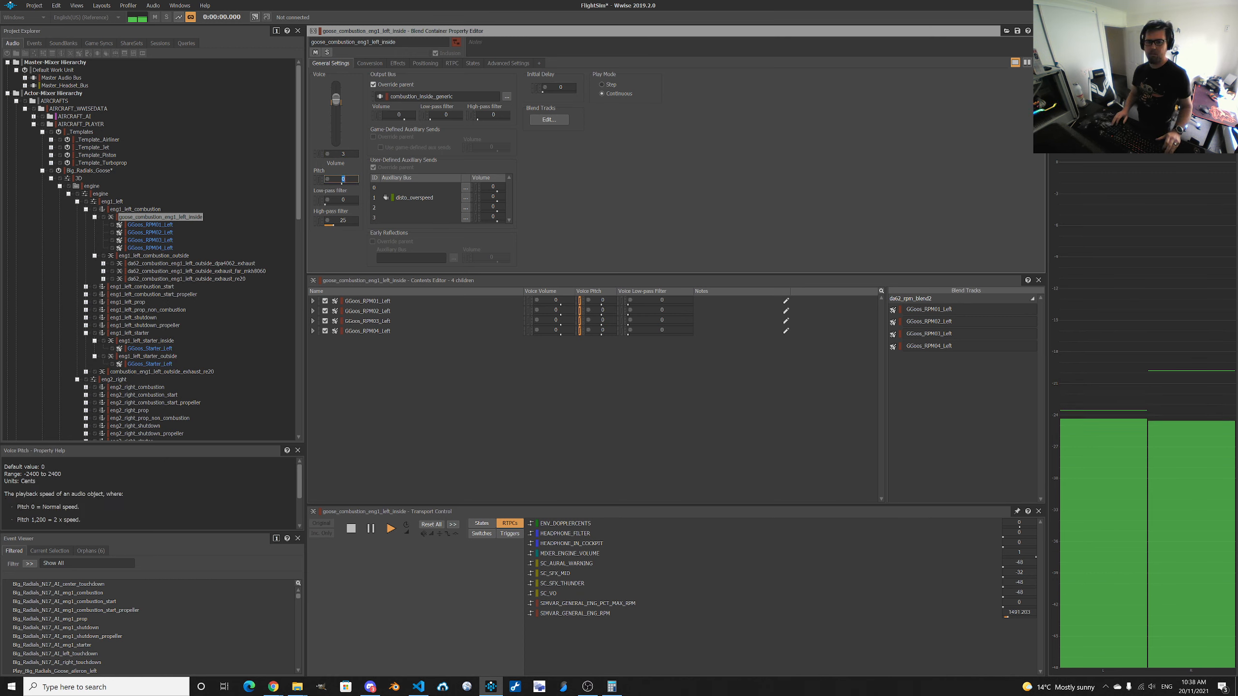
pyautogui.hotkey('shift', 'Tab')
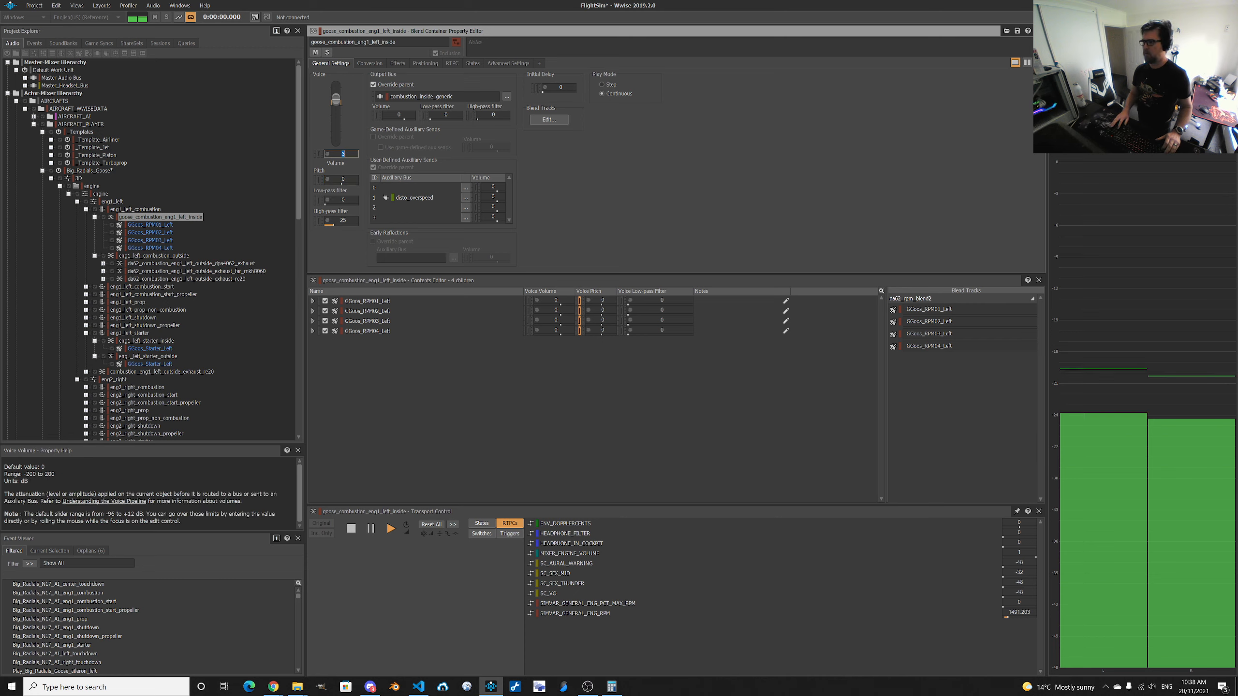
pyautogui.write('4')
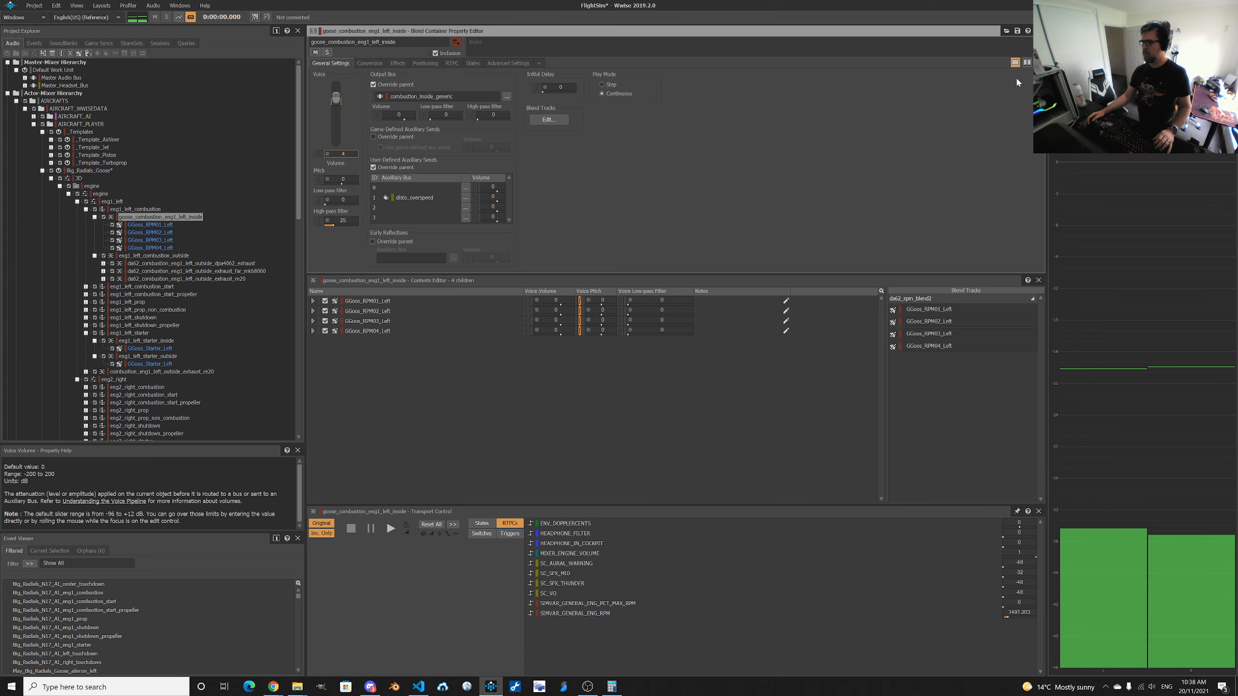
# Expand da62_eng1_left_combustion in DA62_SDK_AIRCRAFT and audition da62_eng1_left_combustion_inside as a loudness reference.
pyautogui.scroll(-10, 52, 218)
pyautogui.scroll(-9, 56, 220)
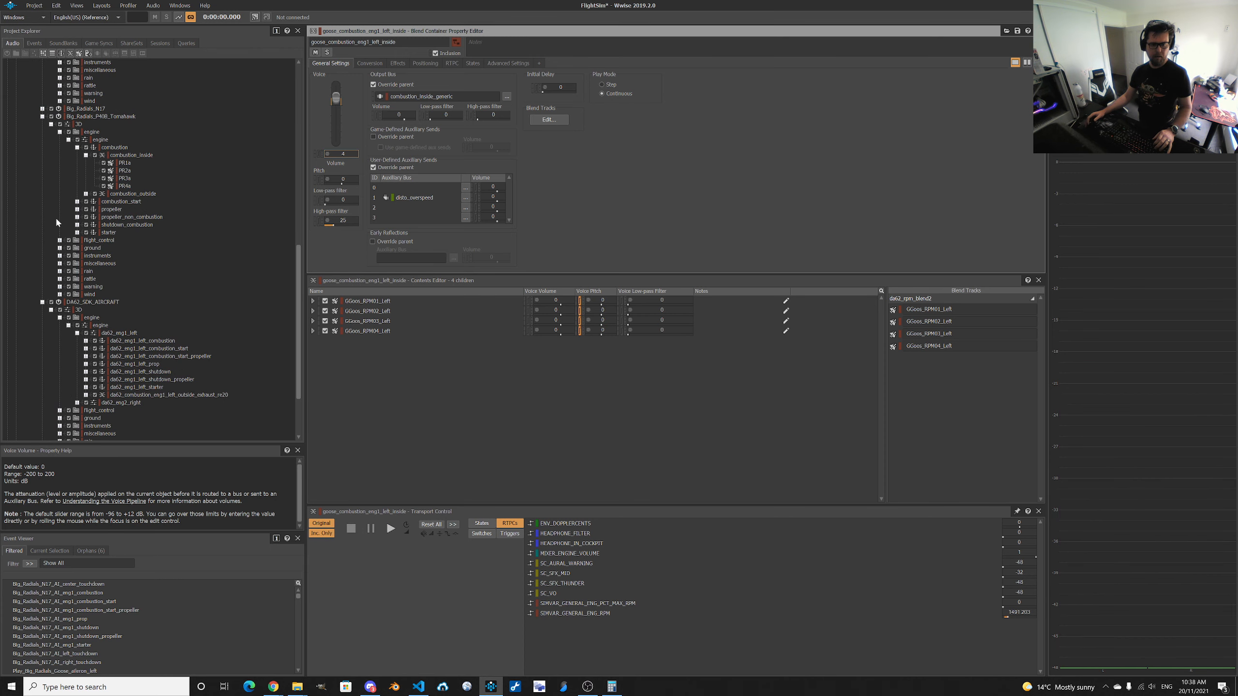
pyautogui.click(146, 341)
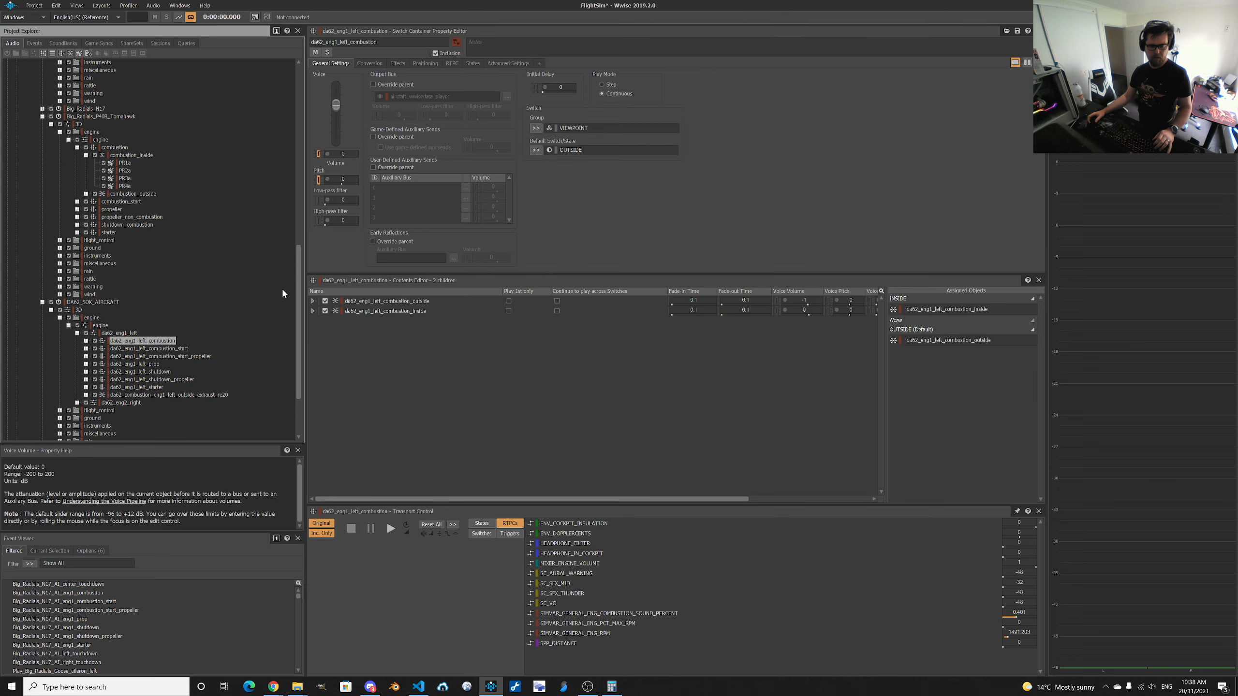
pyautogui.click(86, 341)
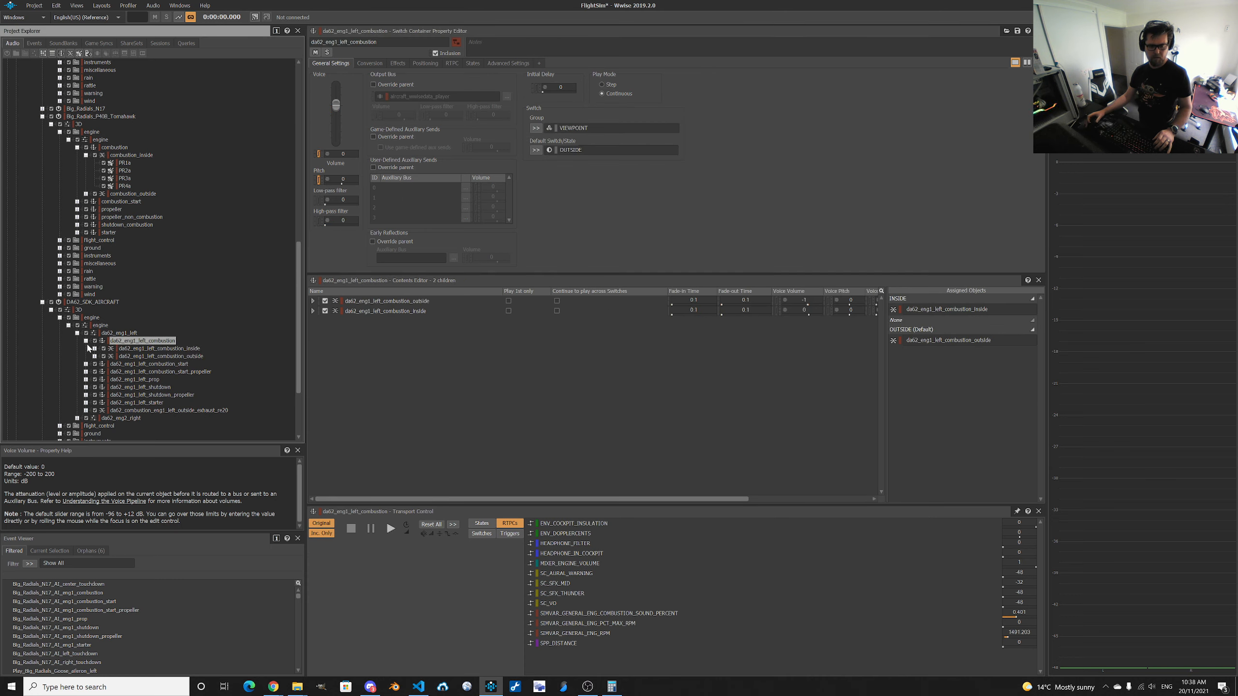
pyautogui.click(146, 348)
pyautogui.press('space')
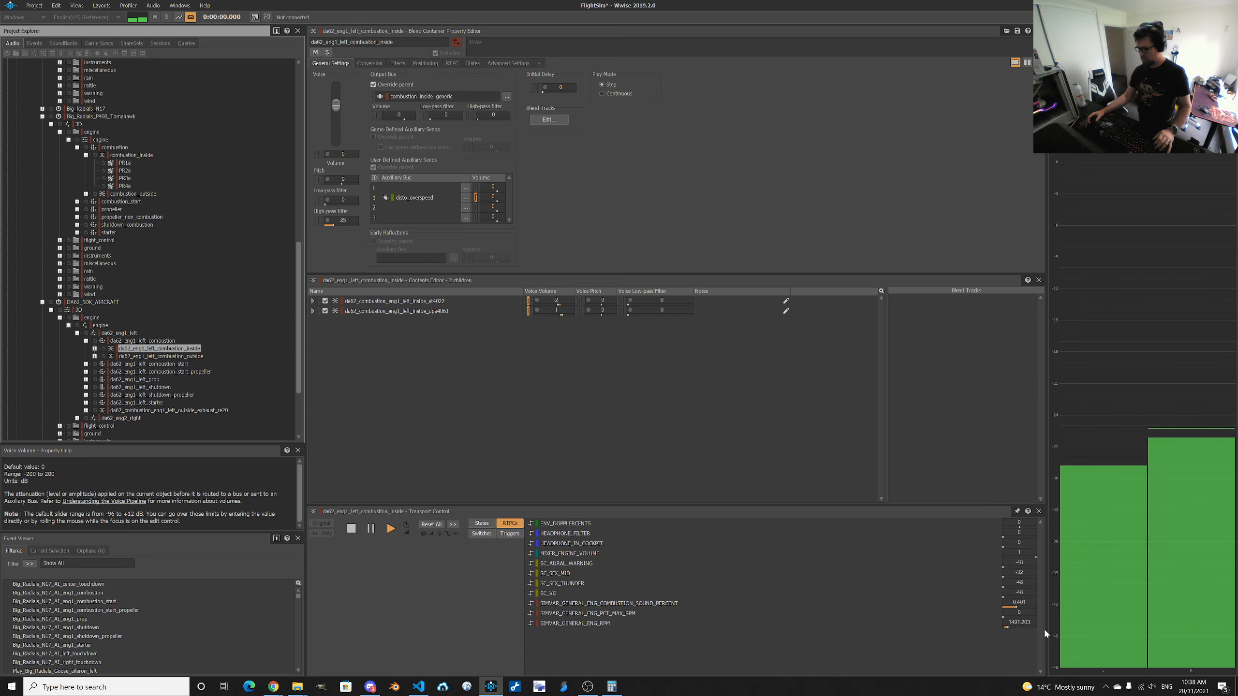
# Sweep the engine RPM up to about 3156 while auditioning da62_eng1_left_combustion_inside, ending with playback stopped.
pyautogui.moveTo(1009, 631); pyautogui.dragTo(997, 634)
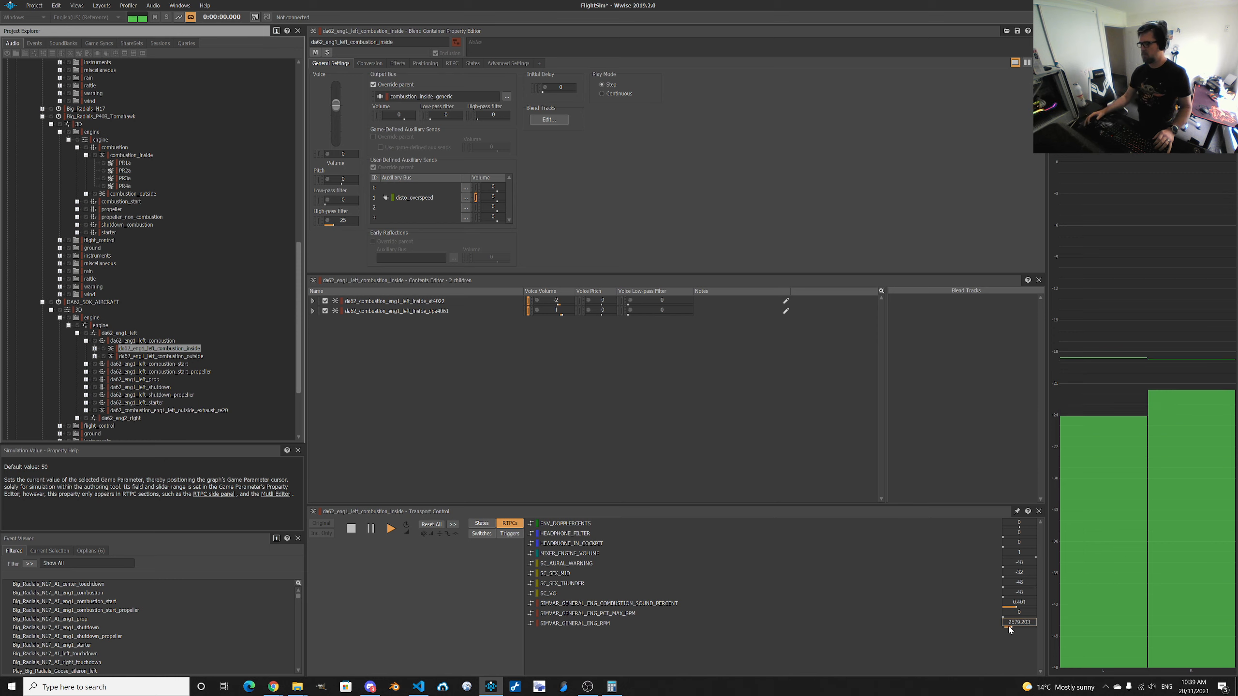
pyautogui.moveTo(1009, 630)
pyautogui.mouseDown()
pyautogui.moveTo(1039, 634)
pyautogui.moveTo(1002, 634)
pyautogui.mouseUp()
pyautogui.press('space')
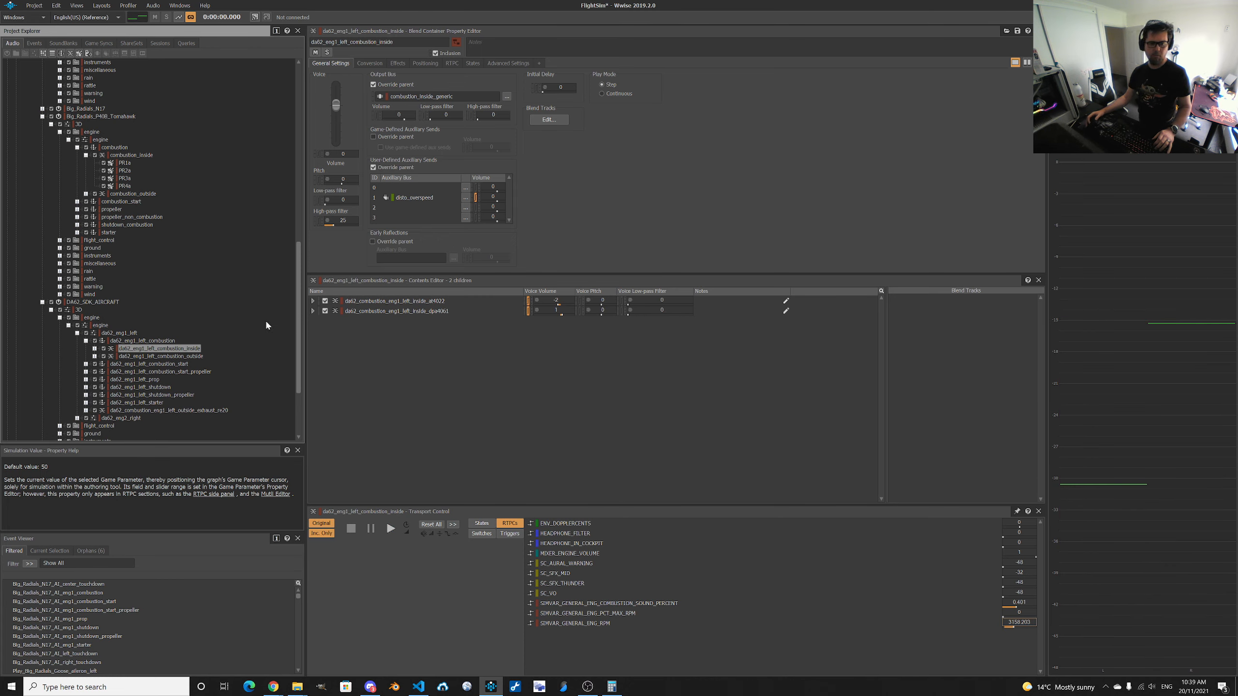
# Audition goose_combustion_eng1_left_inside for comparison, bringing the engine RPM to about 2528.
pyautogui.scroll(15, 123, 180)
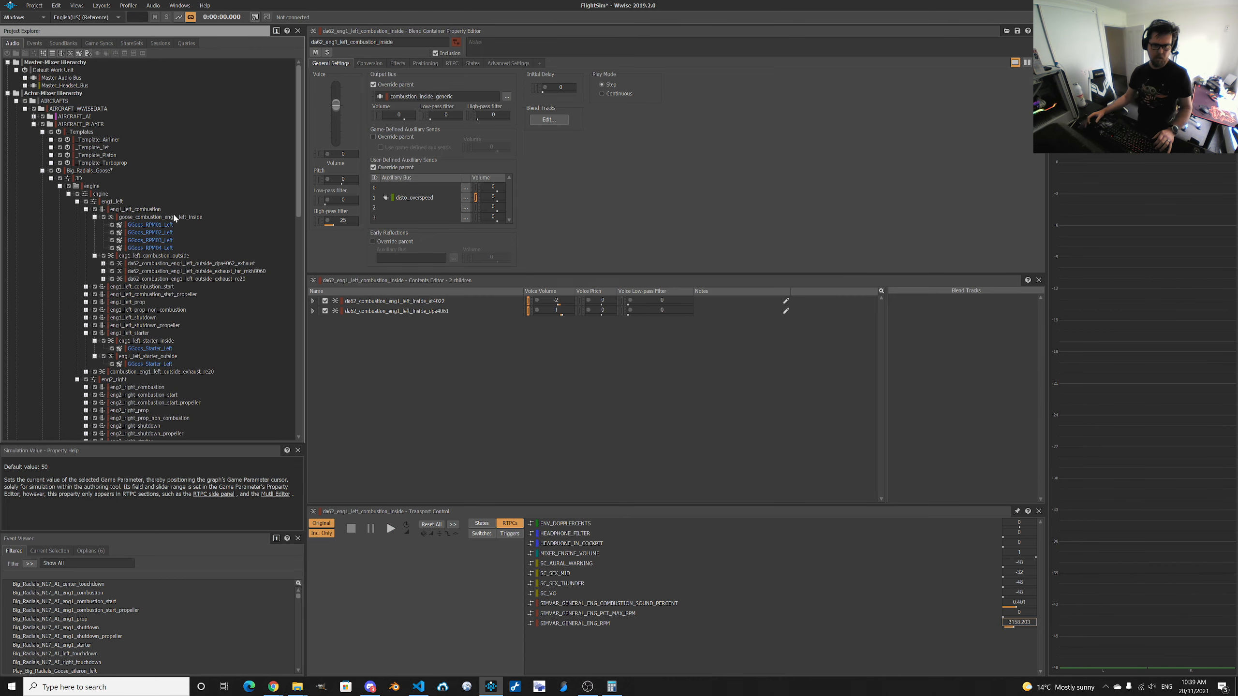
pyautogui.click(161, 217)
pyautogui.press('space')
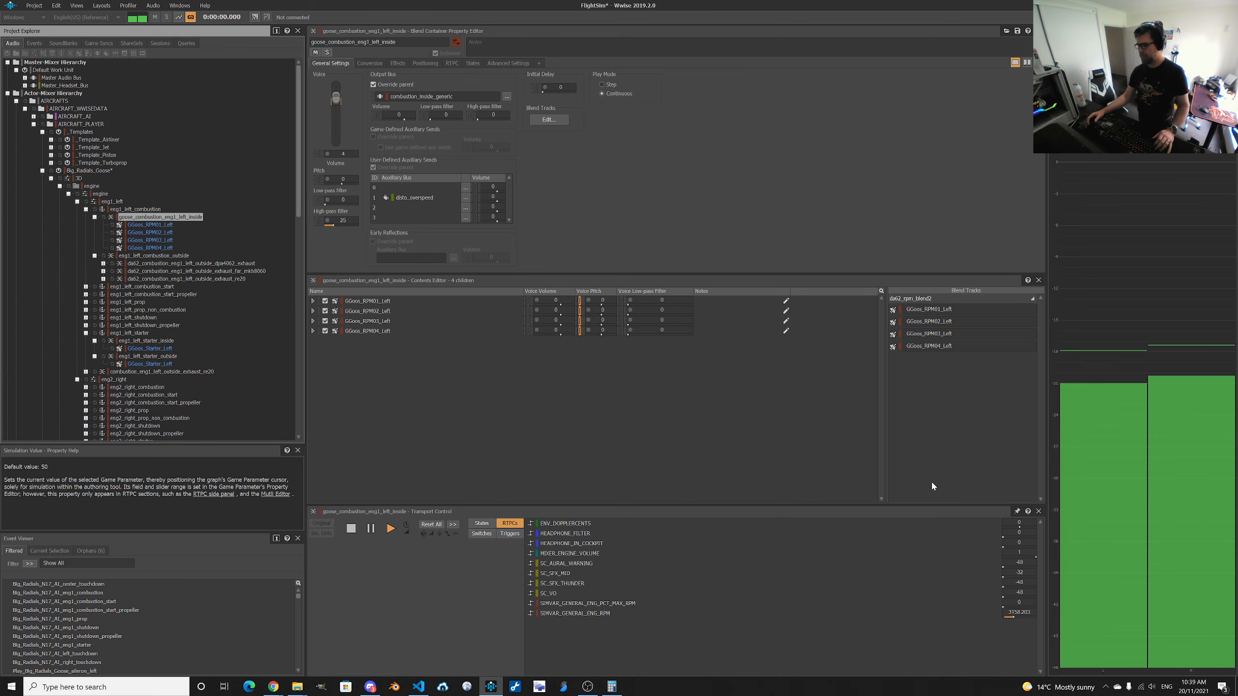
pyautogui.moveTo(1013, 616); pyautogui.dragTo(997, 623)
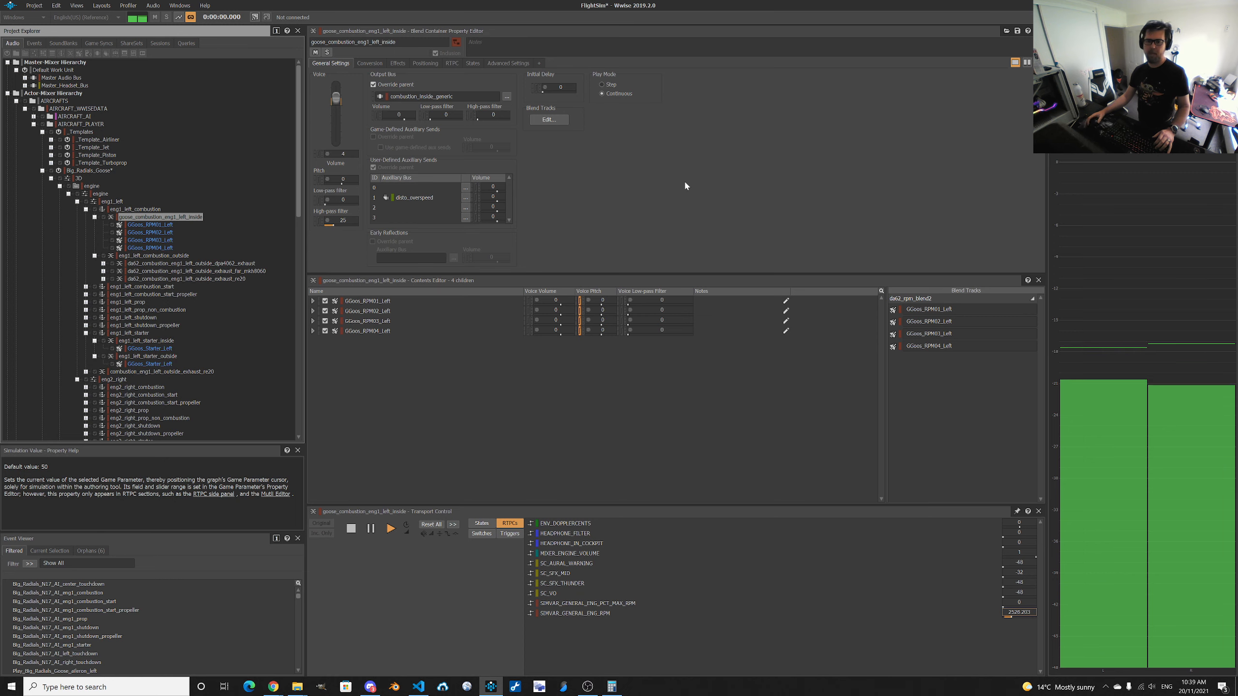
# Adjust the voice volume of goose_combustion_eng1_left_inside by ear, trying 6 and 8 before settling on 7 dB.
pyautogui.doubleClick(342, 154)
pyautogui.write('6')
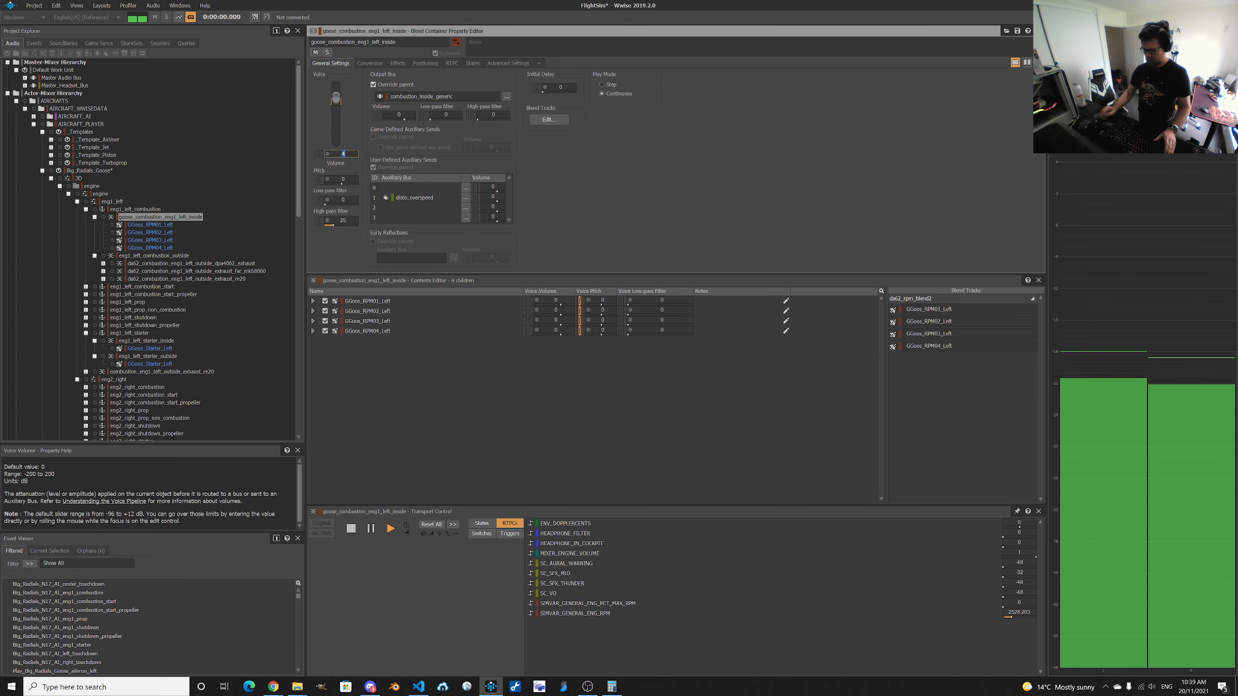
pyautogui.press('Tab')
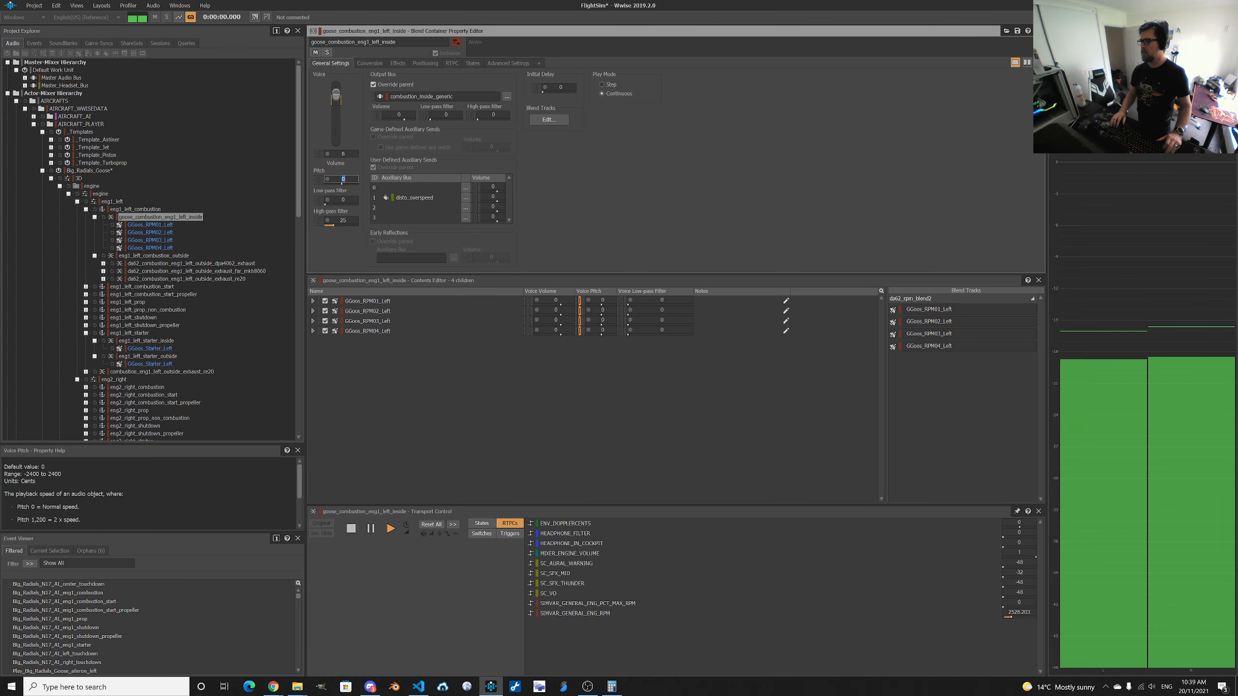
pyautogui.hotkey('shift', 'Tab')
pyautogui.write('8')
pyautogui.press('Tab')
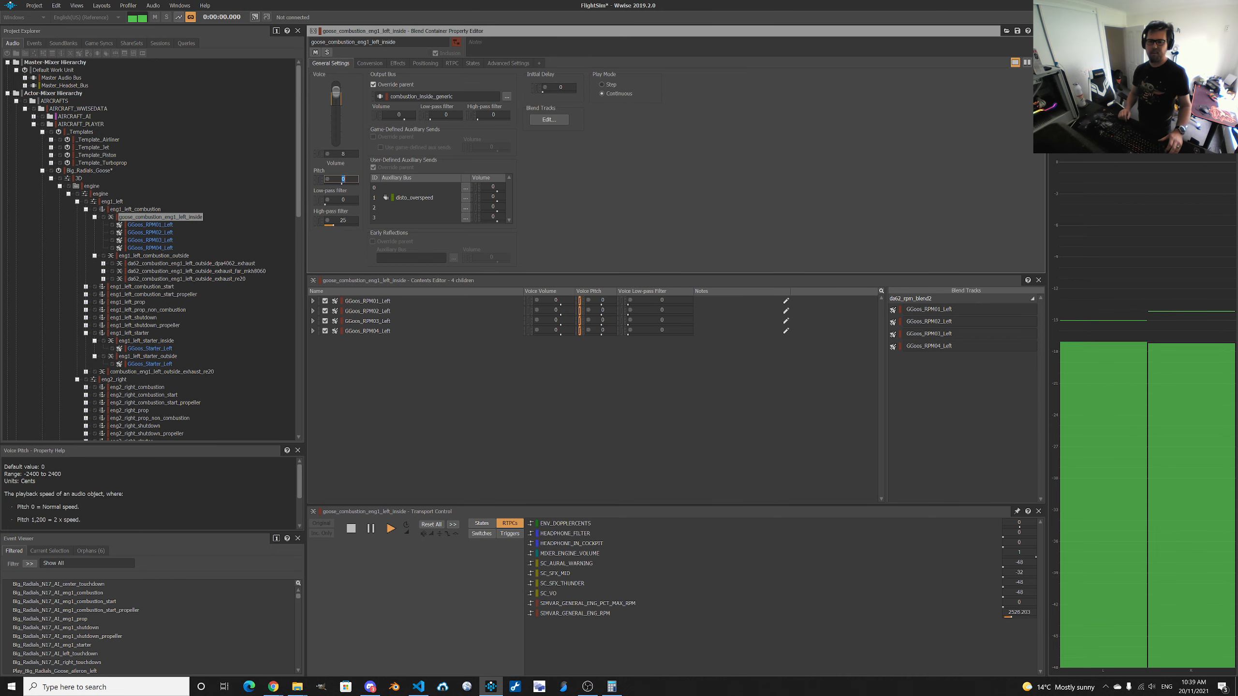
pyautogui.hotkey('shift', 'Tab')
pyautogui.write('7')
pyautogui.press('Tab')
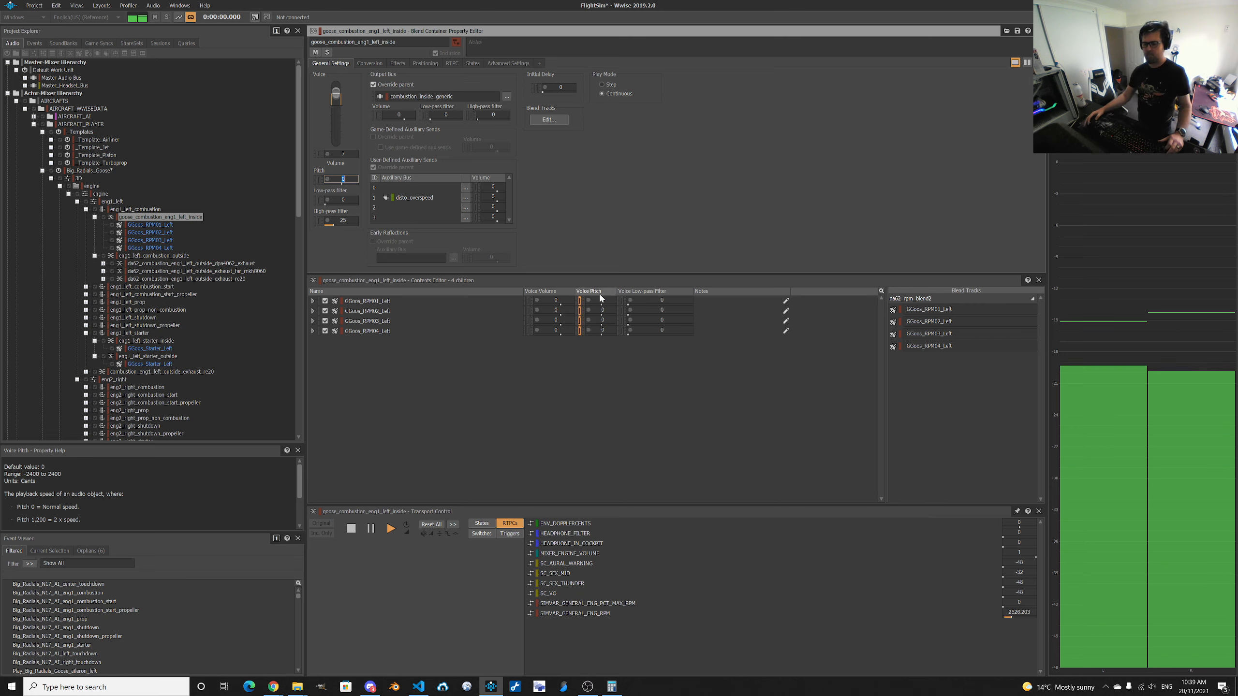
# Sweep the engine RPM through about 1000 to 2211 to check the container's loudness, ending with playback stopped.
pyautogui.moveTo(1012, 617); pyautogui.dragTo(1005, 617)
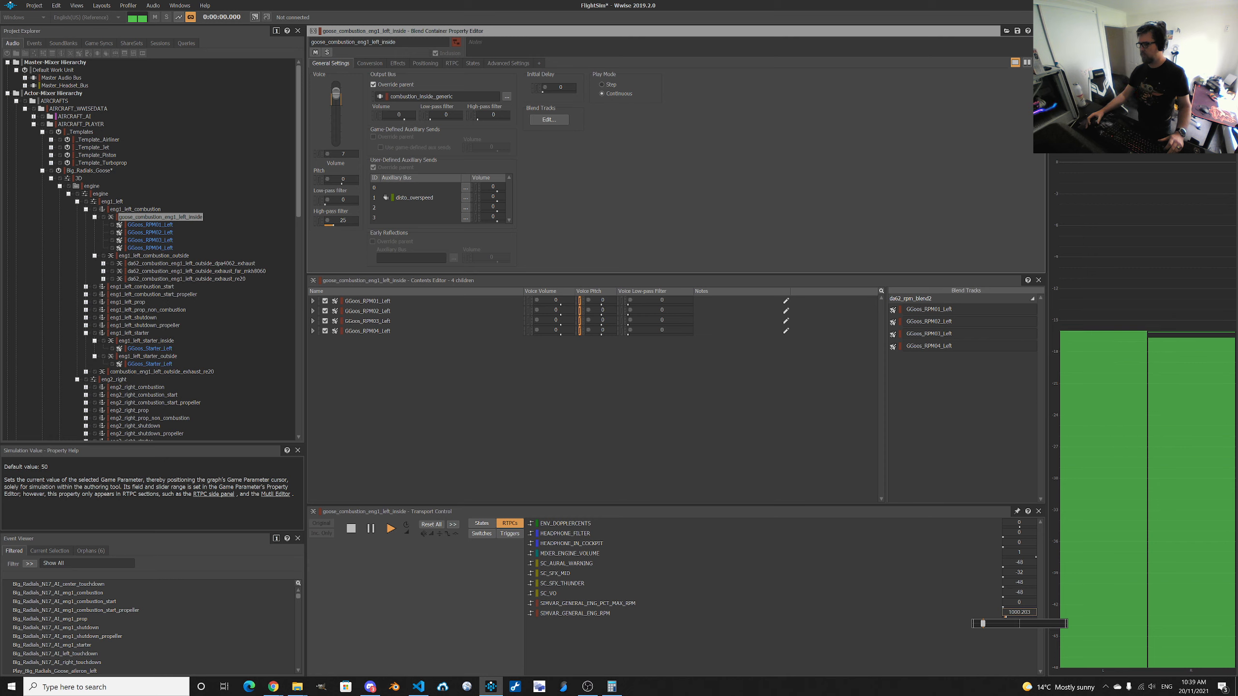
pyautogui.moveTo(1005, 618); pyautogui.dragTo(995, 623)
pyautogui.press('space')
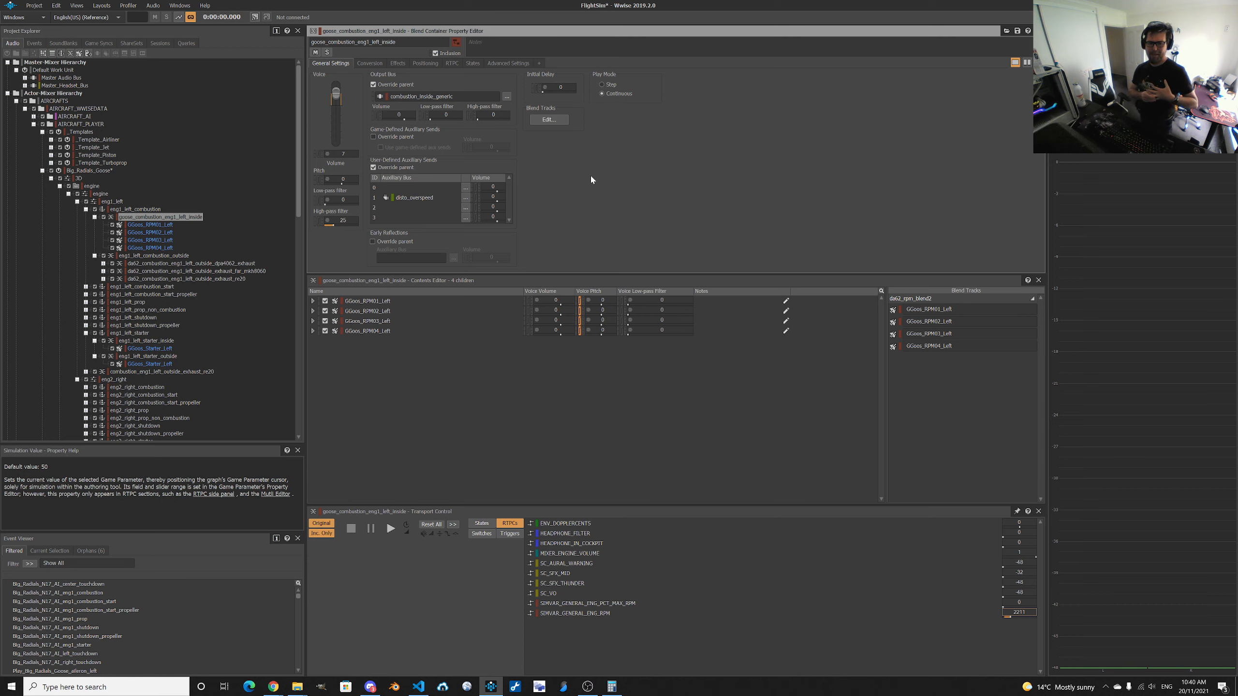
# Look through the left engine's outside combustion, combustion start, start propeller, prop and shutdown containers.
pyautogui.click(153, 219)
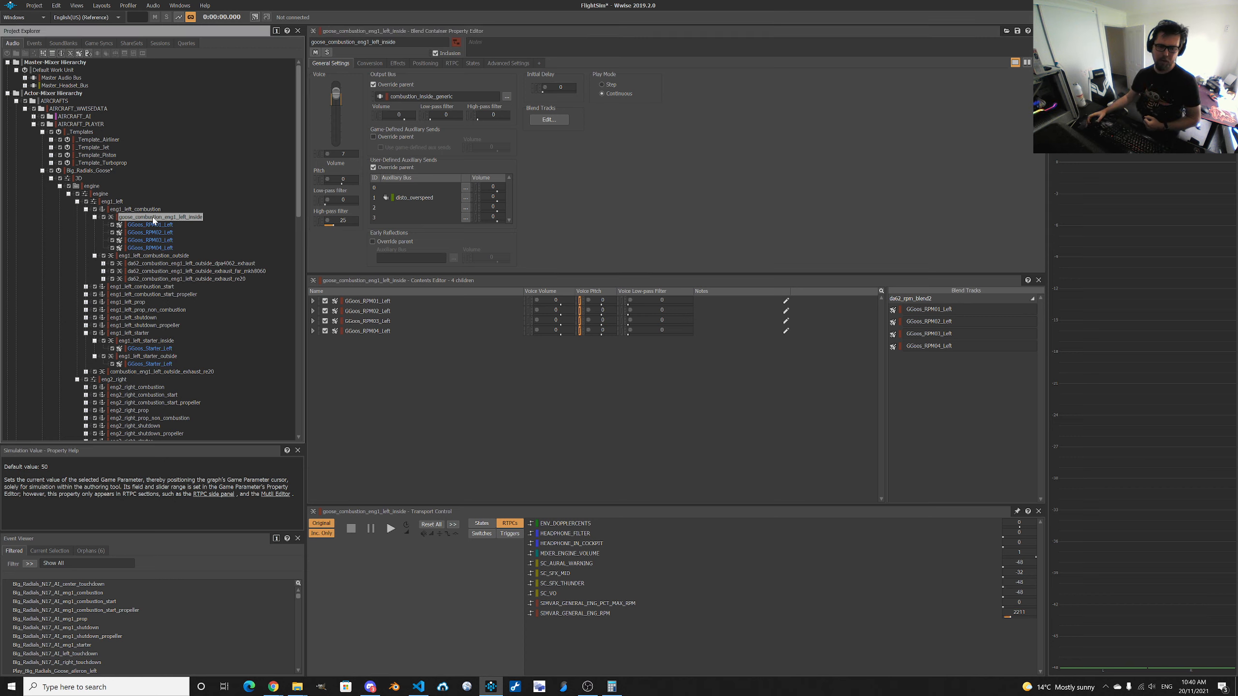
pyautogui.click(186, 257)
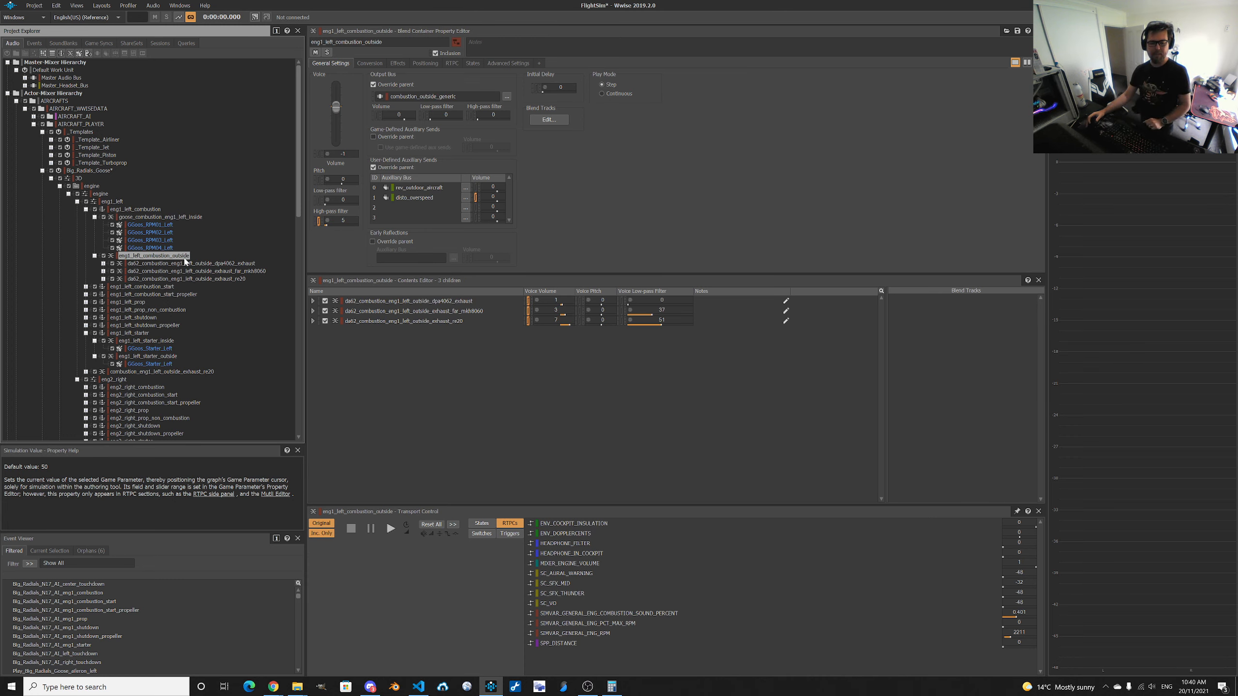
pyautogui.click(171, 287)
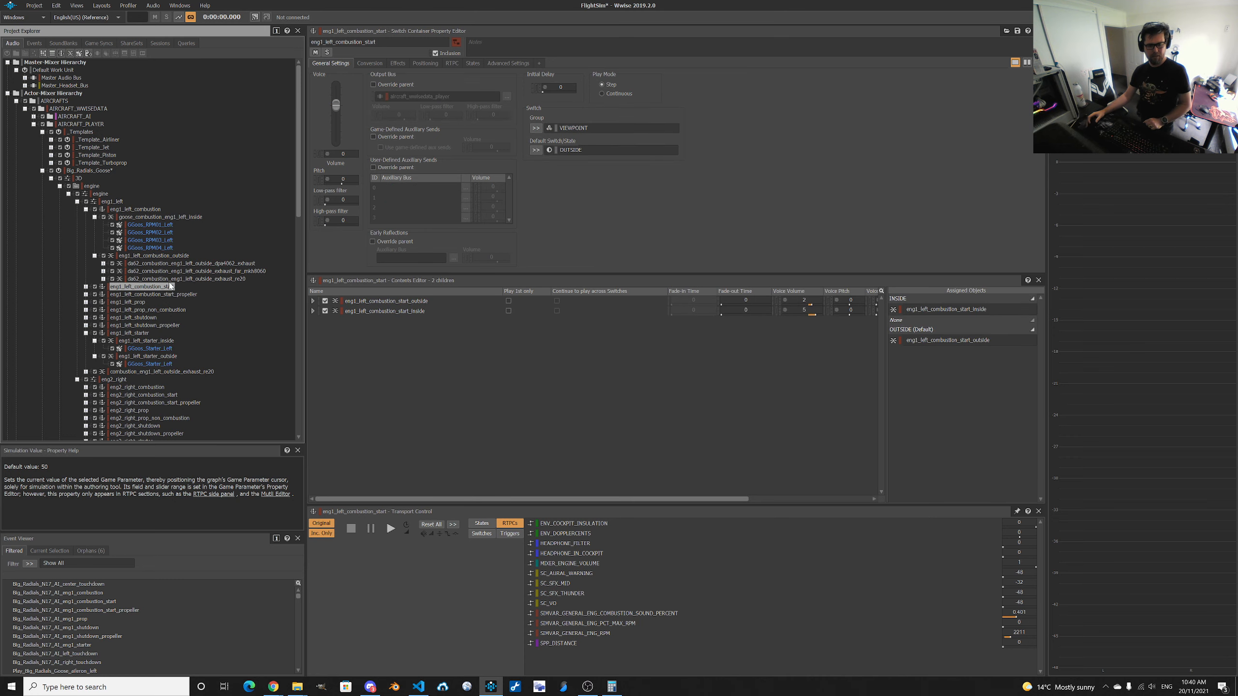
pyautogui.click(150, 294)
pyautogui.scroll(-2, 139, 273)
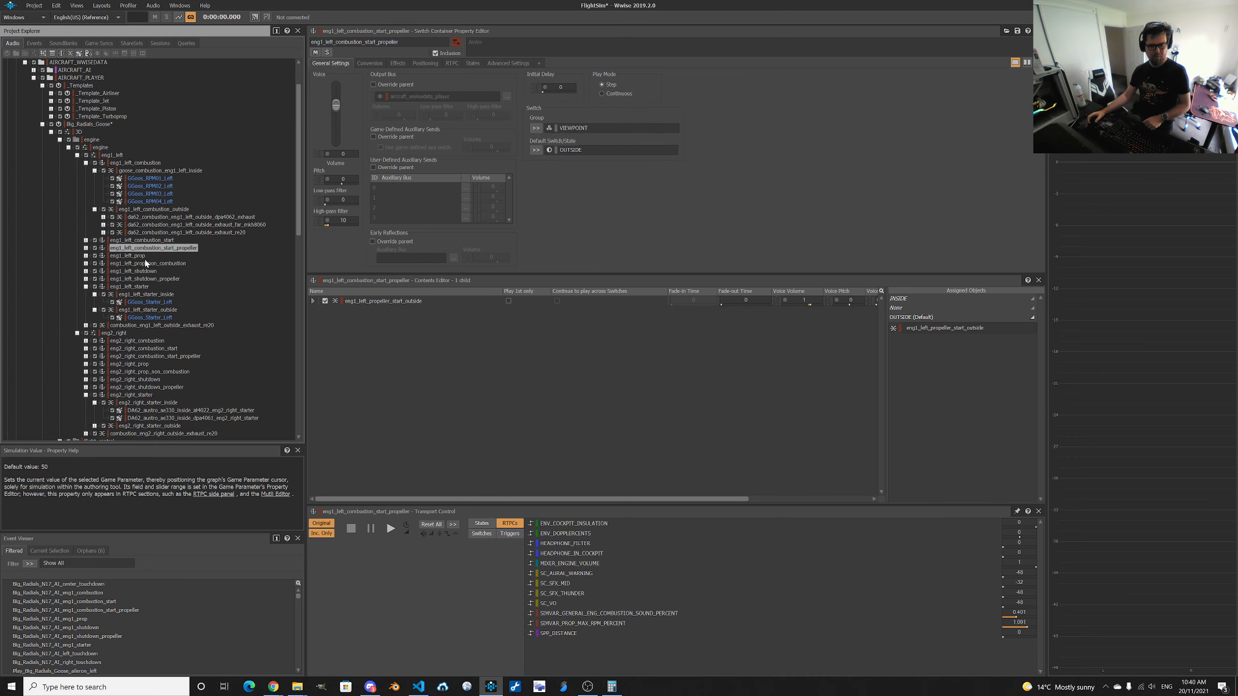
pyautogui.click(134, 257)
pyautogui.click(139, 272)
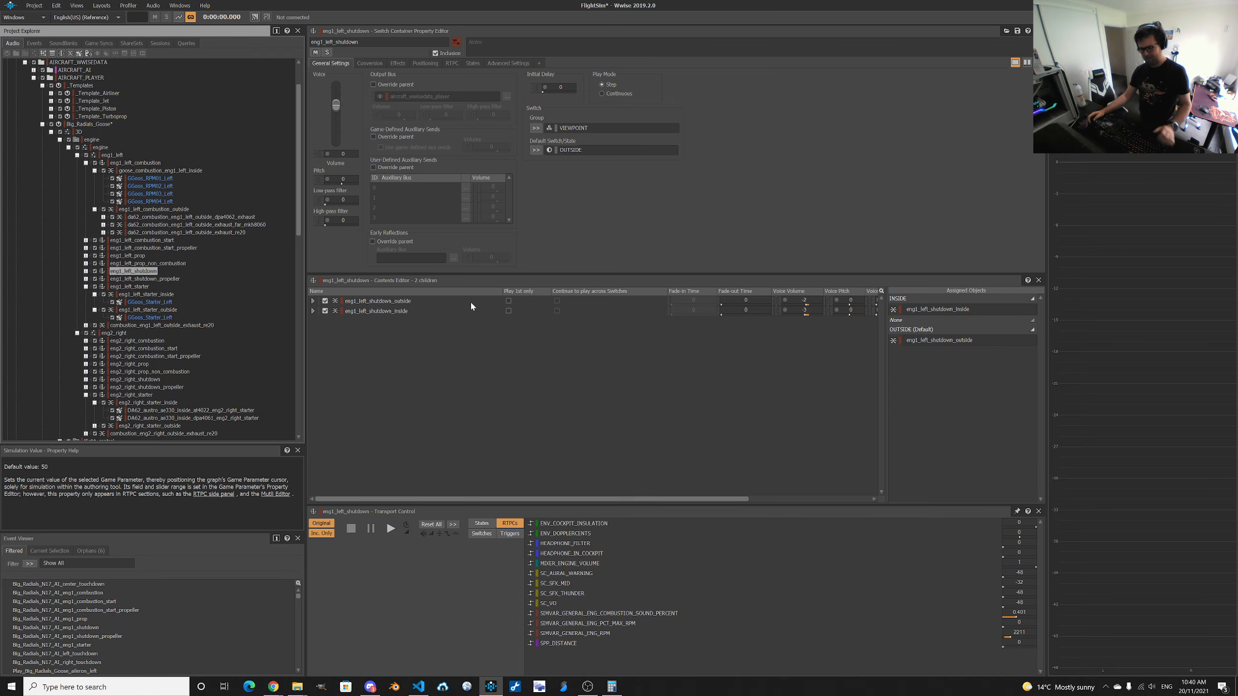
# Switch to Visual Studio Code and review the COMBUSTION and PROP sections of SOUND.CFG for both engines.
pyautogui.click(419, 687)
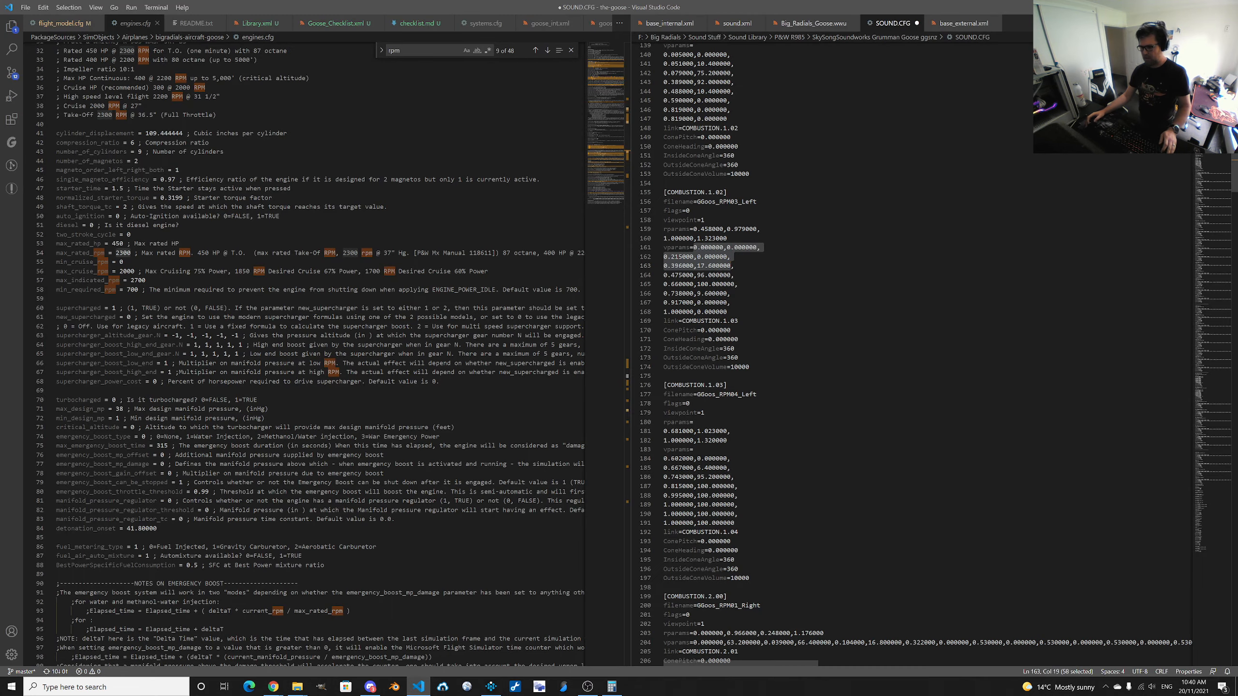
pyautogui.scroll(-10, 912, 354)
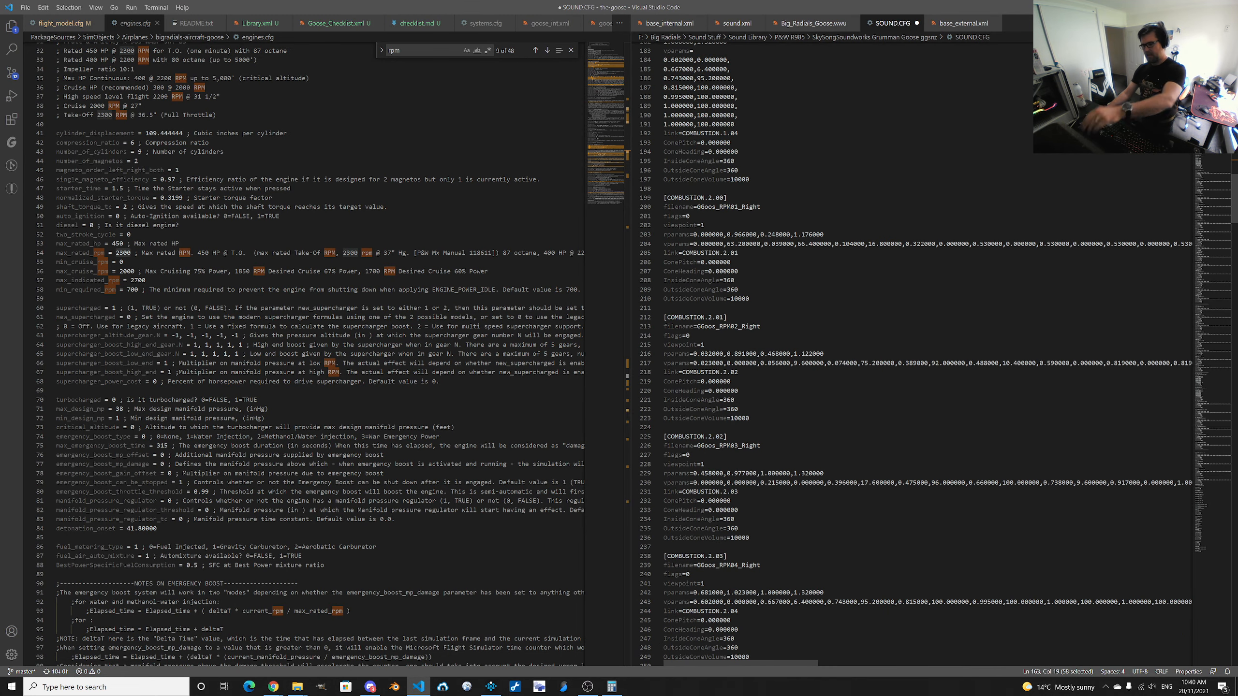
pyautogui.scroll(-5, 915, 351)
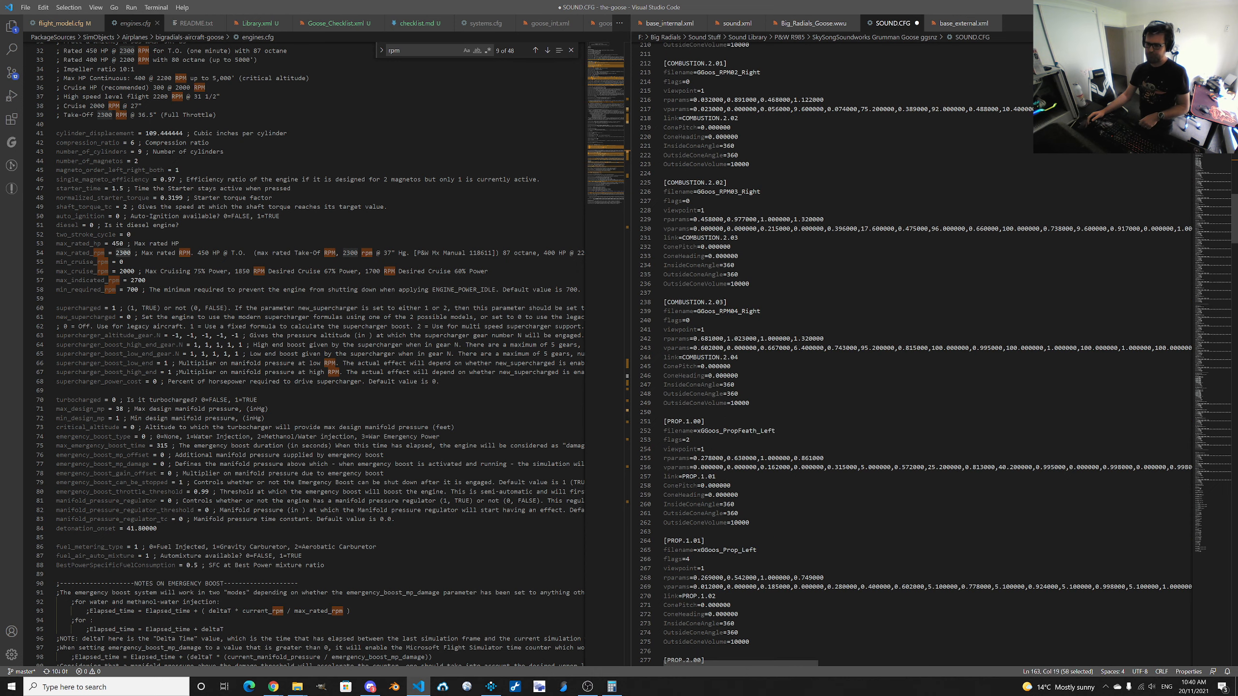
pyautogui.scroll(20, 912, 353)
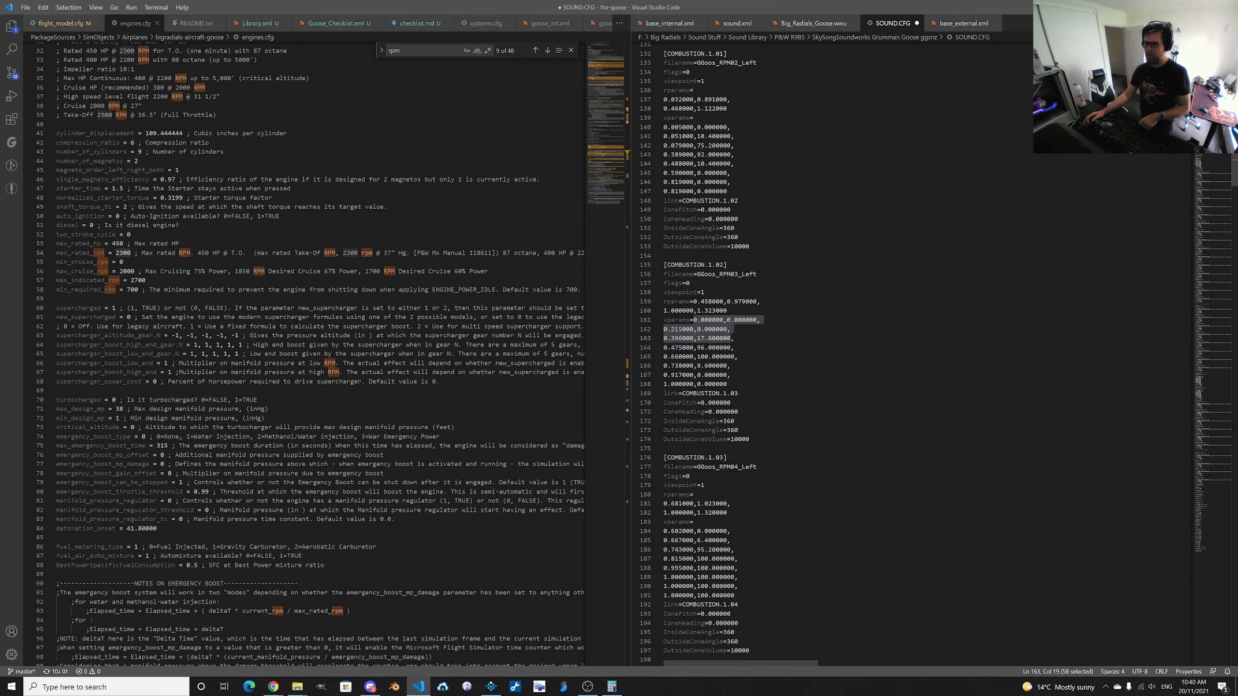
pyautogui.scroll(9, 912, 354)
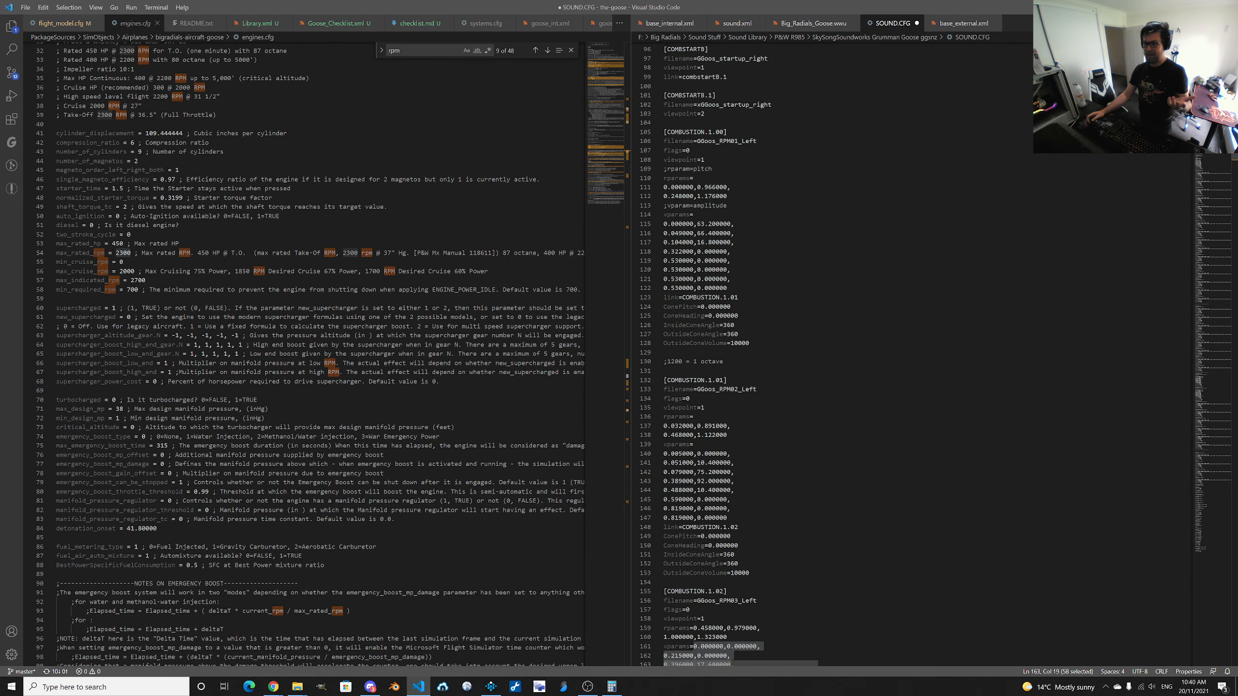
# Examine the "1200 = 1 octave" note and the rparams pitch values of COMBUSTION.1.00 in SOUND.CFG.
pyautogui.click(668, 361)
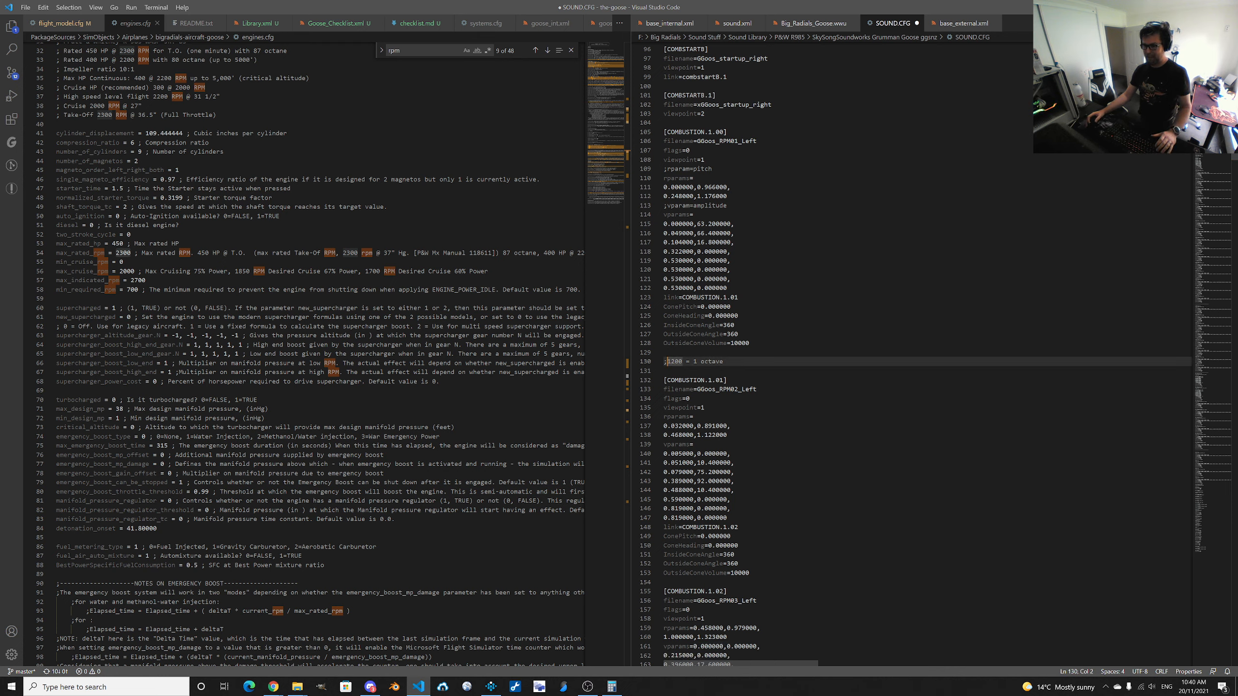
pyautogui.doubleClick(670, 361)
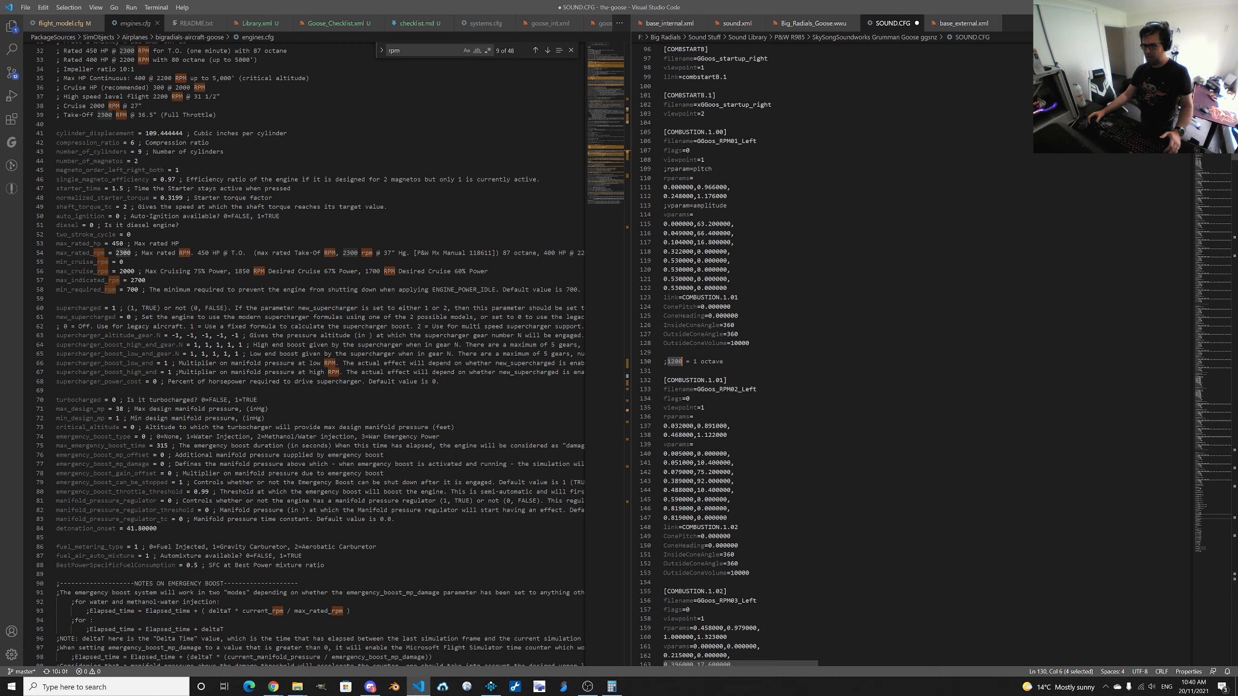
pyautogui.moveTo(694, 361); pyautogui.dragTo(722, 362)
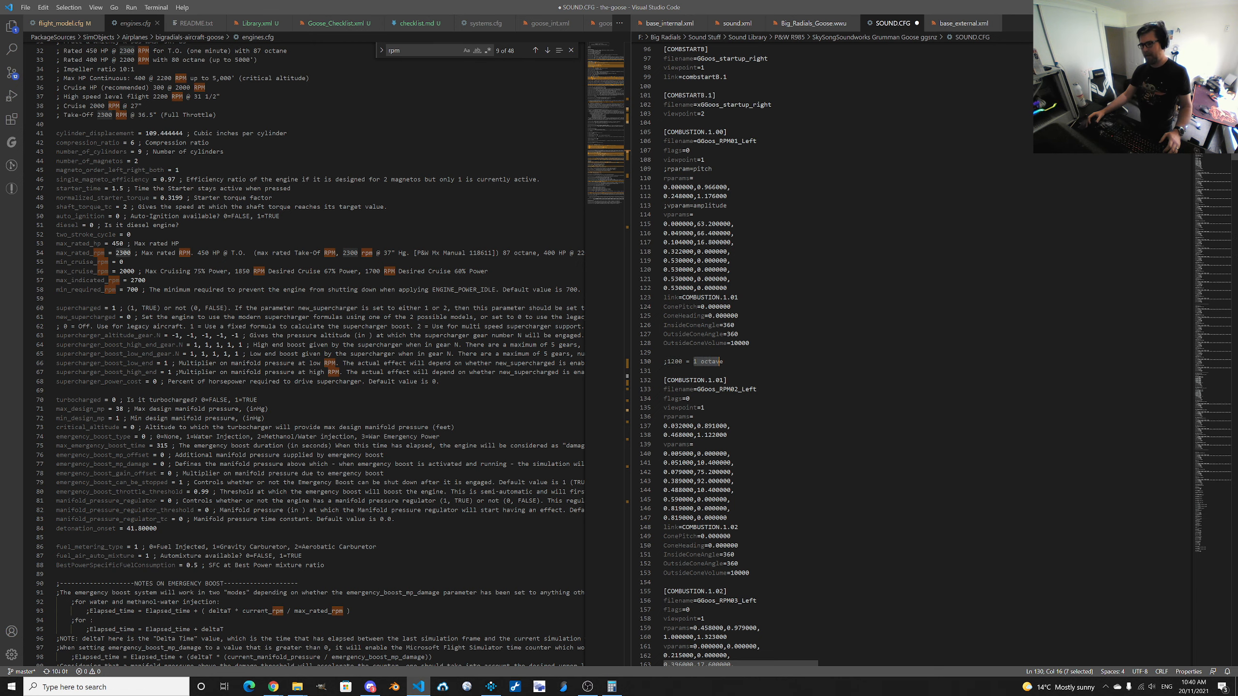
pyautogui.moveTo(697, 196); pyautogui.dragTo(715, 196)
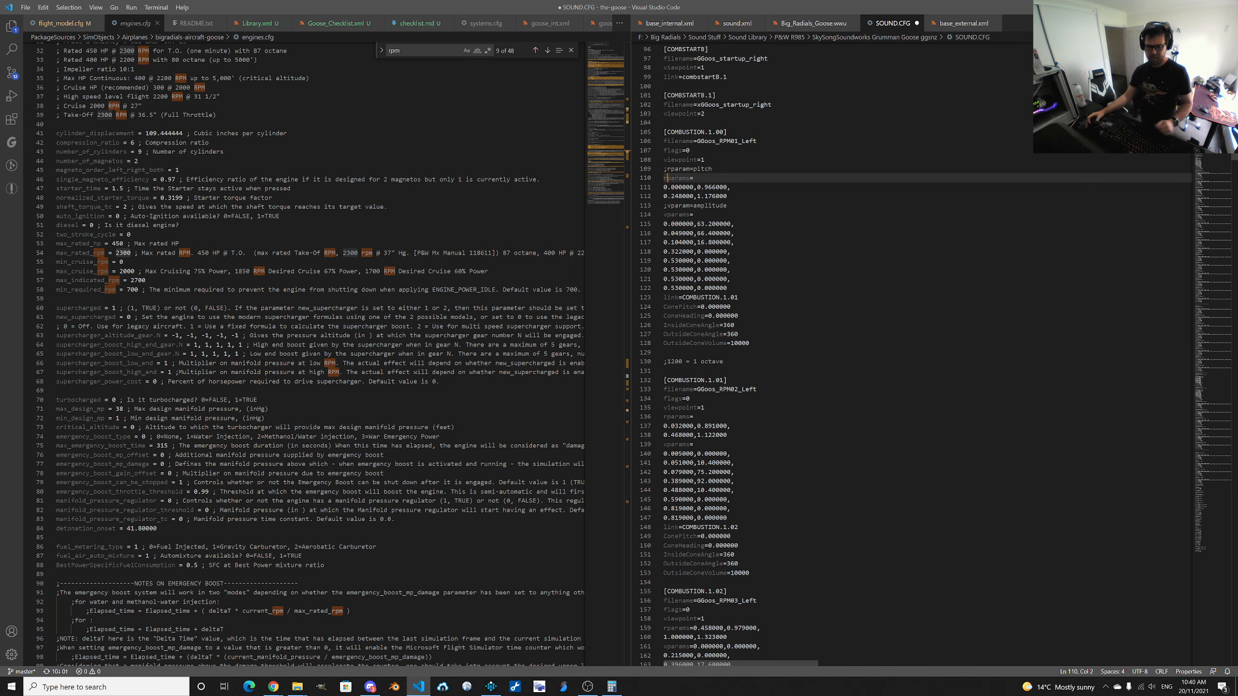
pyautogui.doubleClick(677, 178)
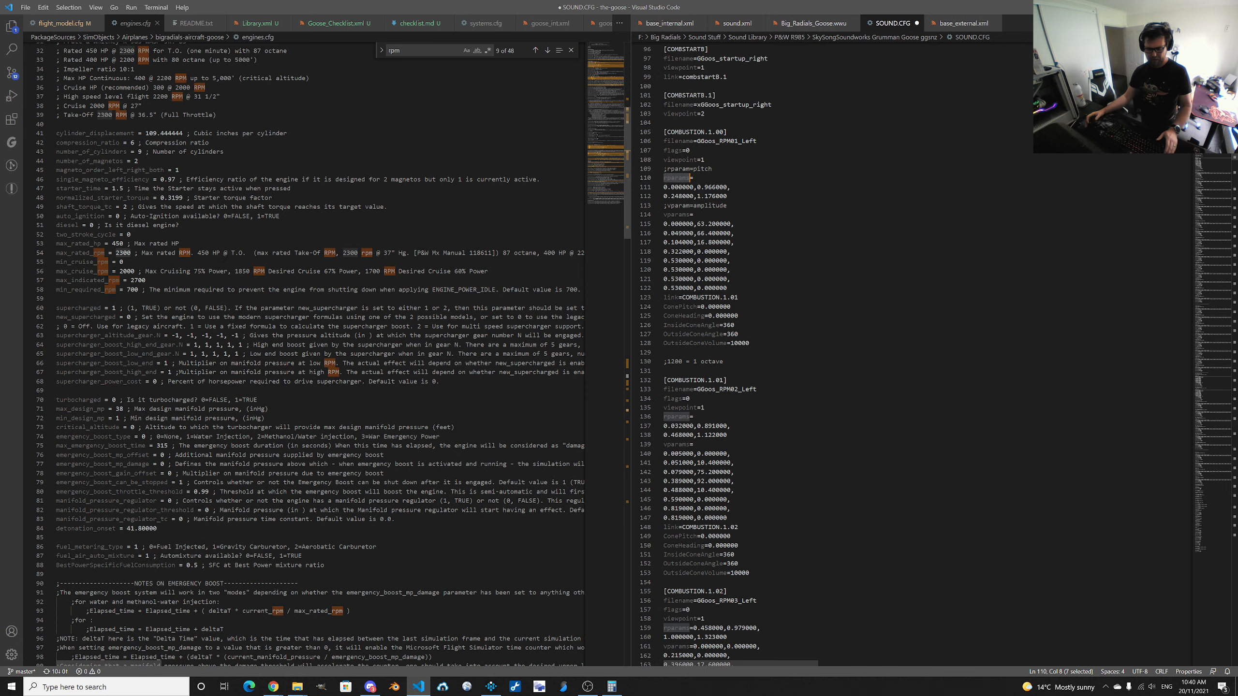
# Switch back to Wwise and view the RTPC voice pitch curve of GGoos_RPM01_Left.
pyautogui.click(491, 686)
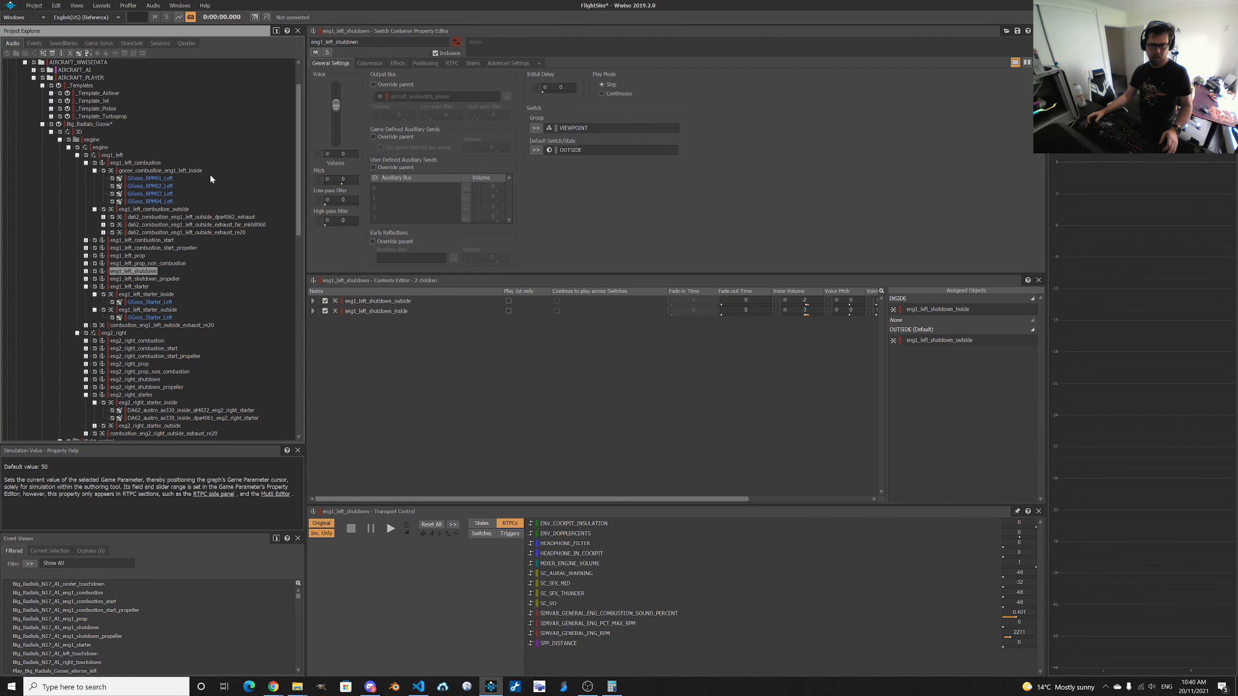
pyautogui.click(150, 179)
pyautogui.click(452, 63)
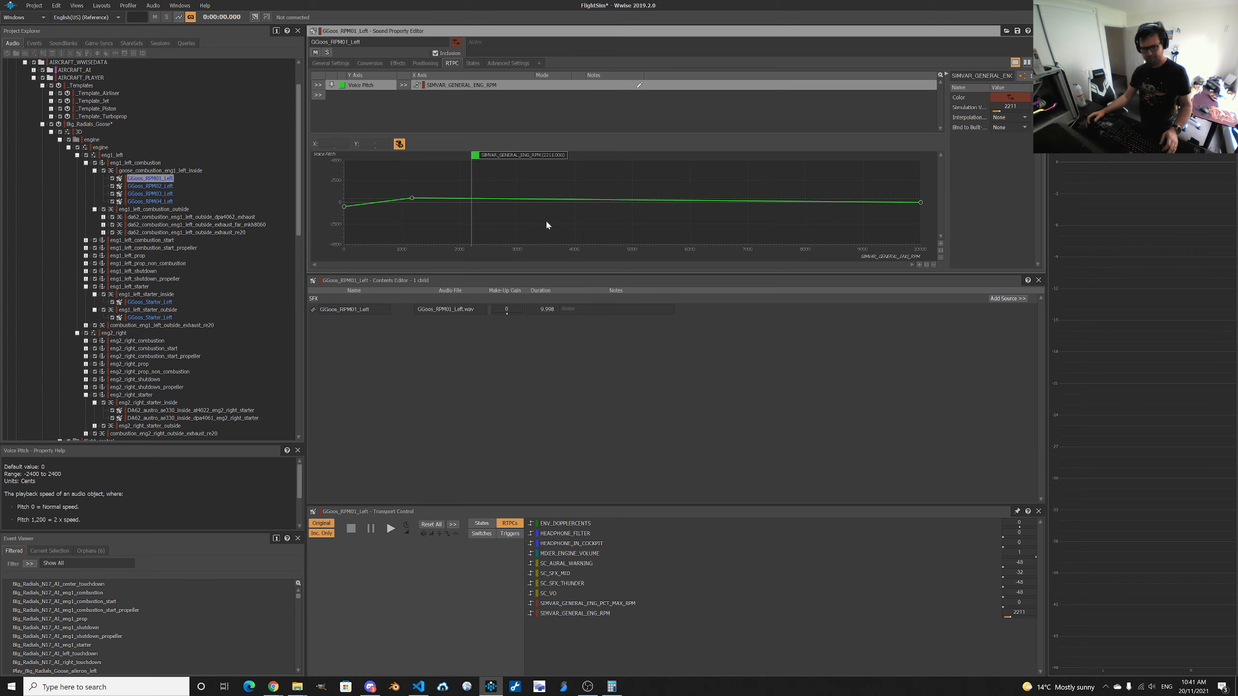
# Open the blend track editor of goose_combustion_eng1_left_inside to view its da62_rpm_blend2 crossfades.
pyautogui.click(189, 170)
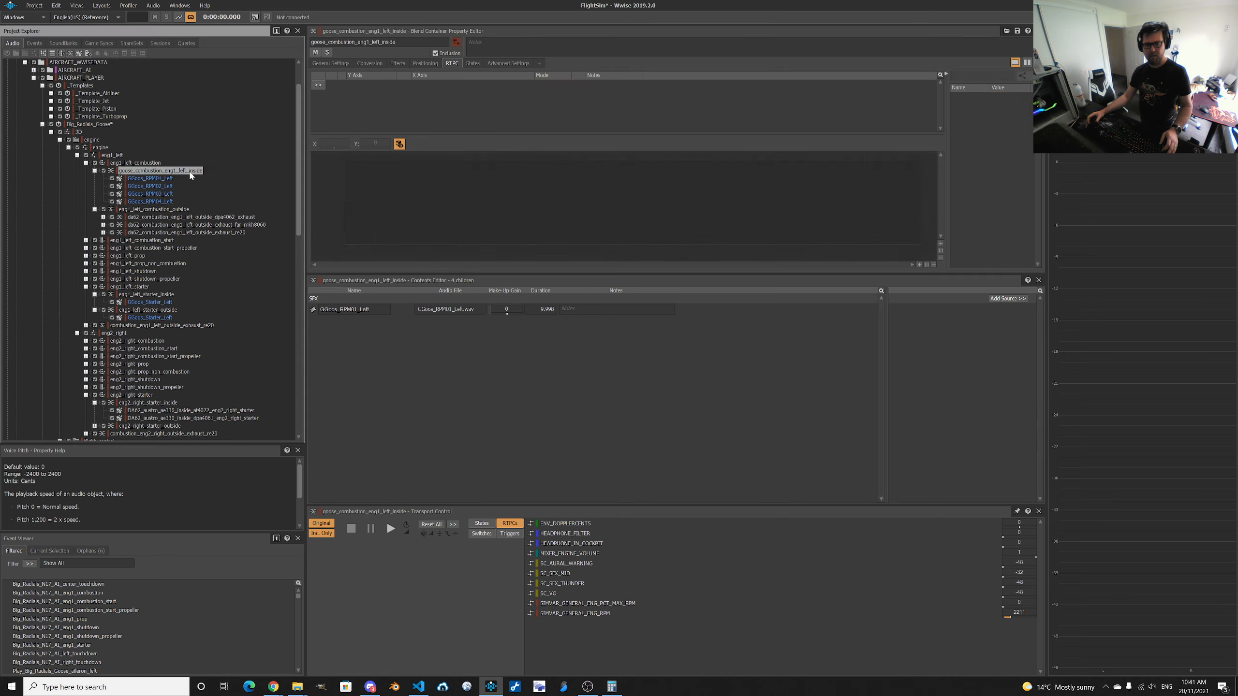
pyautogui.click(327, 64)
pyautogui.click(550, 120)
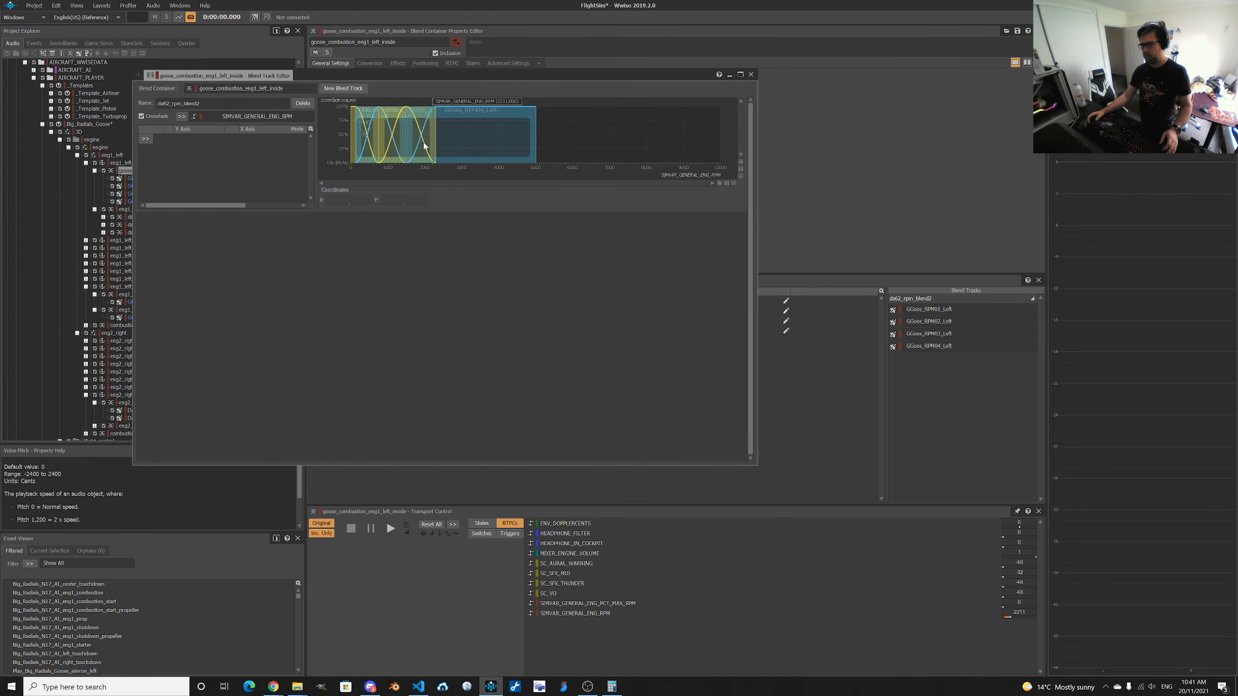
# Compare the COMBUSTION.1.01 vparams amplitude values in SOUND.CFG with the crossfades in Wwise's blend track editor.
pyautogui.hotkey('alt', 'Tab')
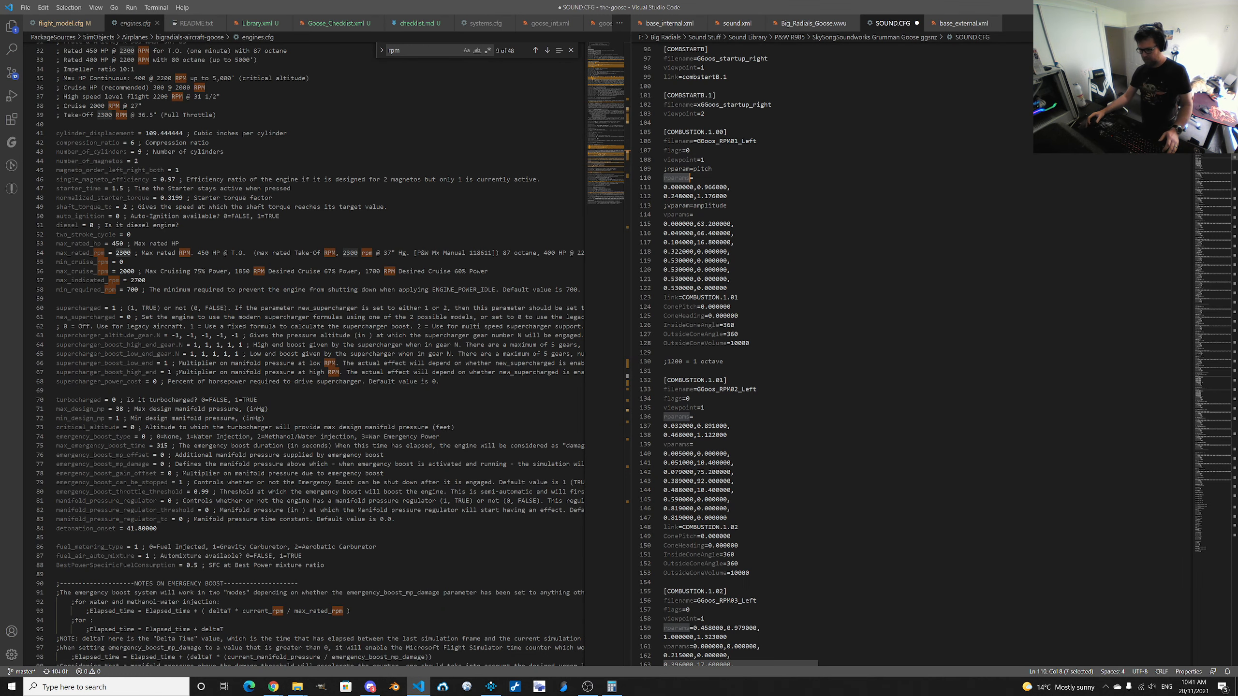
pyautogui.moveTo(697, 454); pyautogui.dragTo(715, 454)
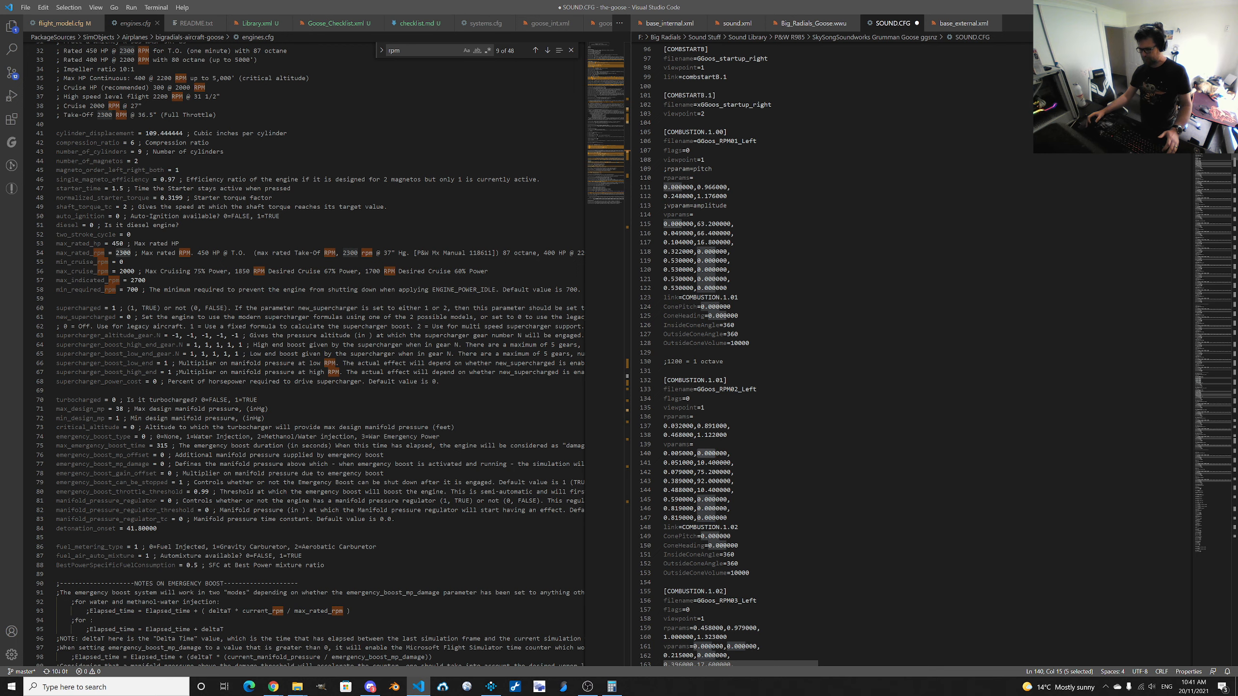
pyautogui.click(697, 500)
pyautogui.moveTo(697, 500); pyautogui.dragTo(708, 500)
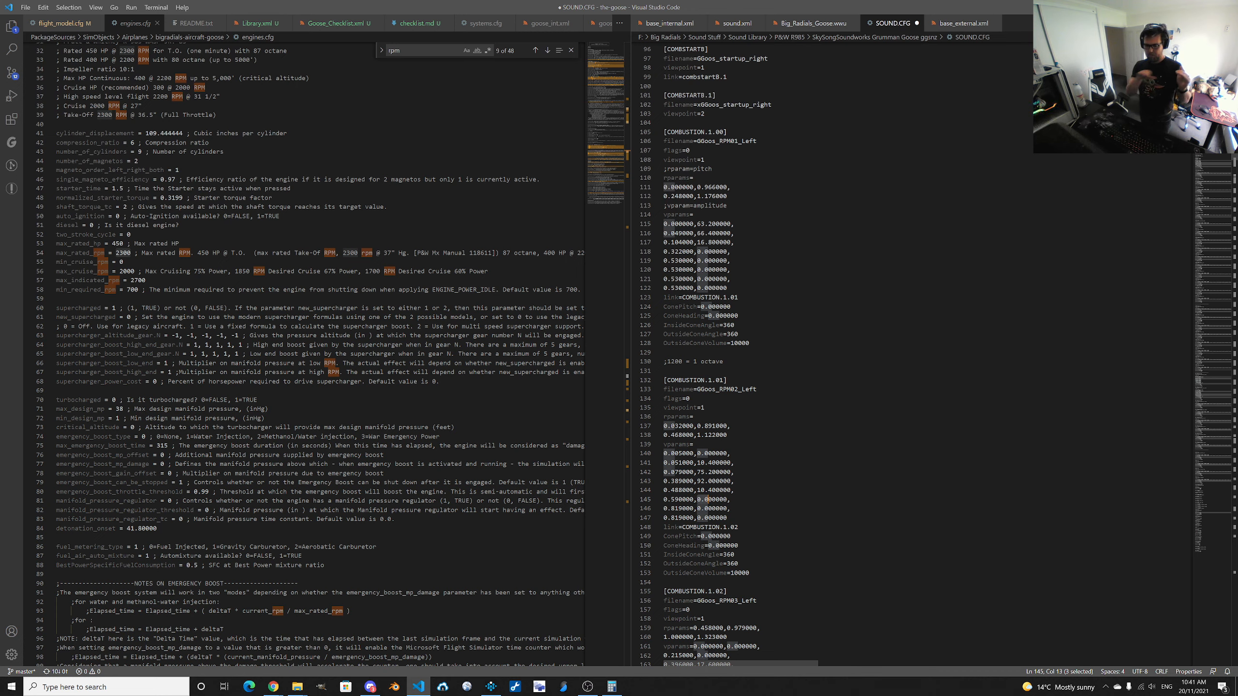
pyautogui.rightClick(693, 475)
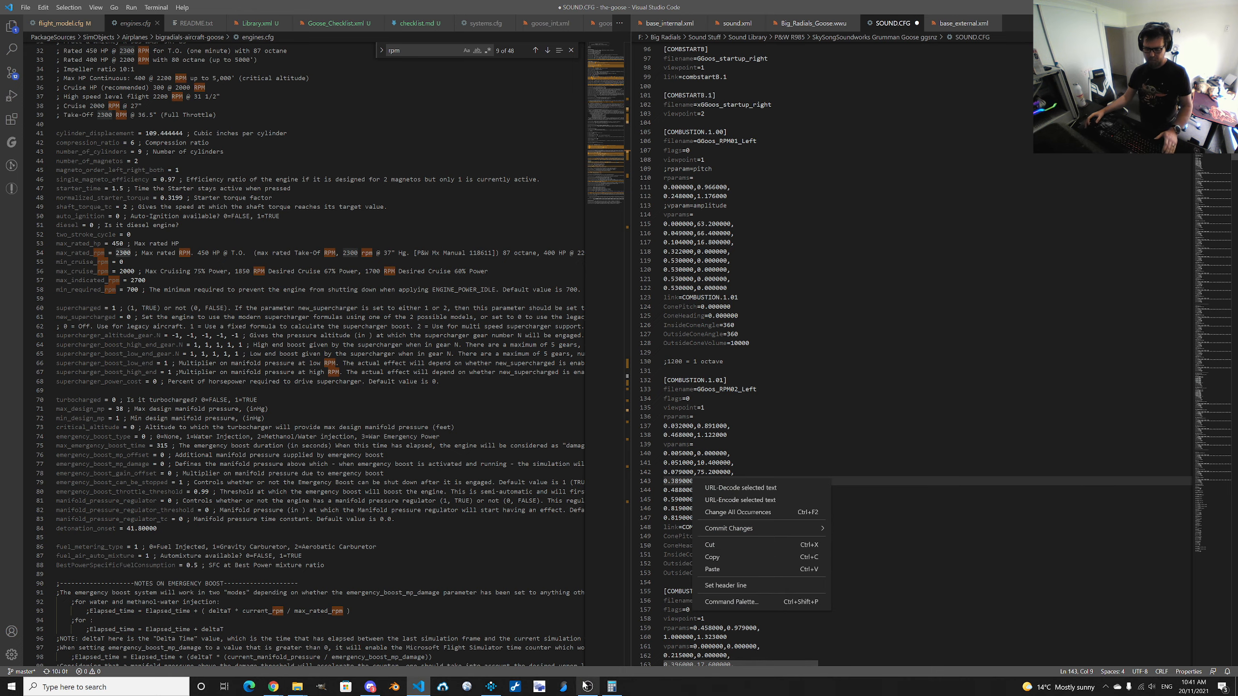
pyautogui.click(490, 687)
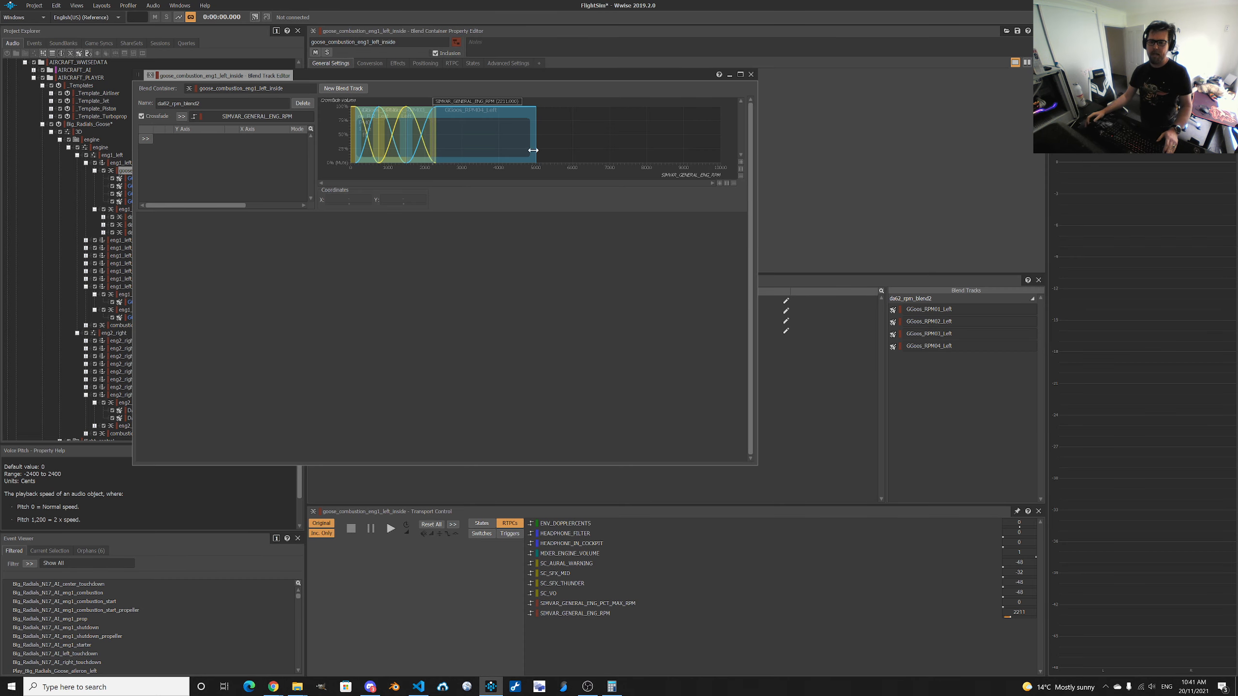
# Try the Sine (Constant Power Fade Out) and Exponential (Base 1.41) shapes on the da62_rpm_blend2 crossfade curve near 500 RPM.
pyautogui.click(719, 184)
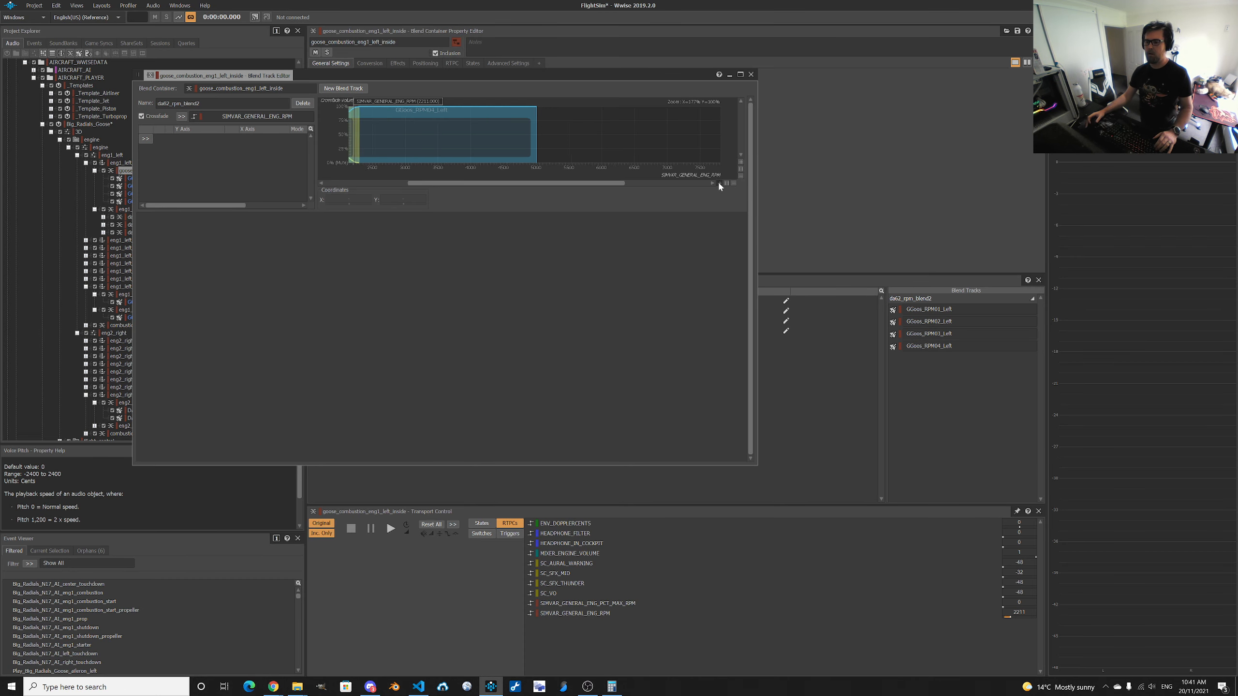
pyautogui.moveTo(535, 187); pyautogui.dragTo(302, 188)
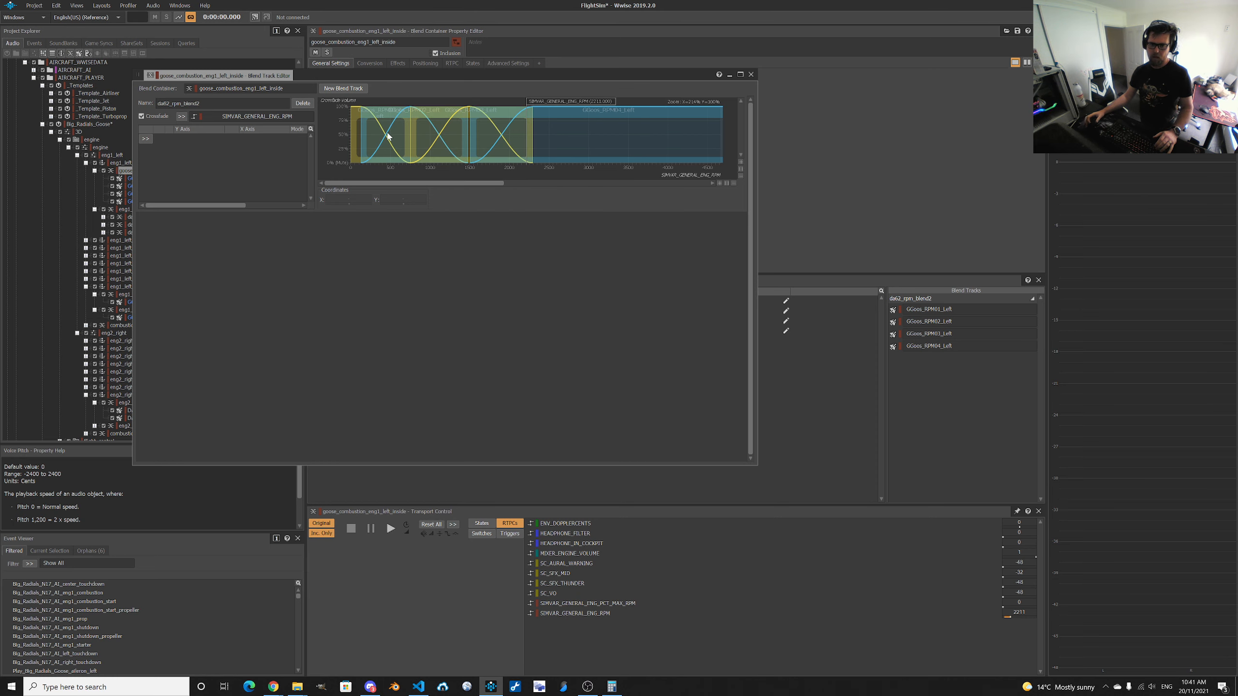
pyautogui.rightClick(388, 136)
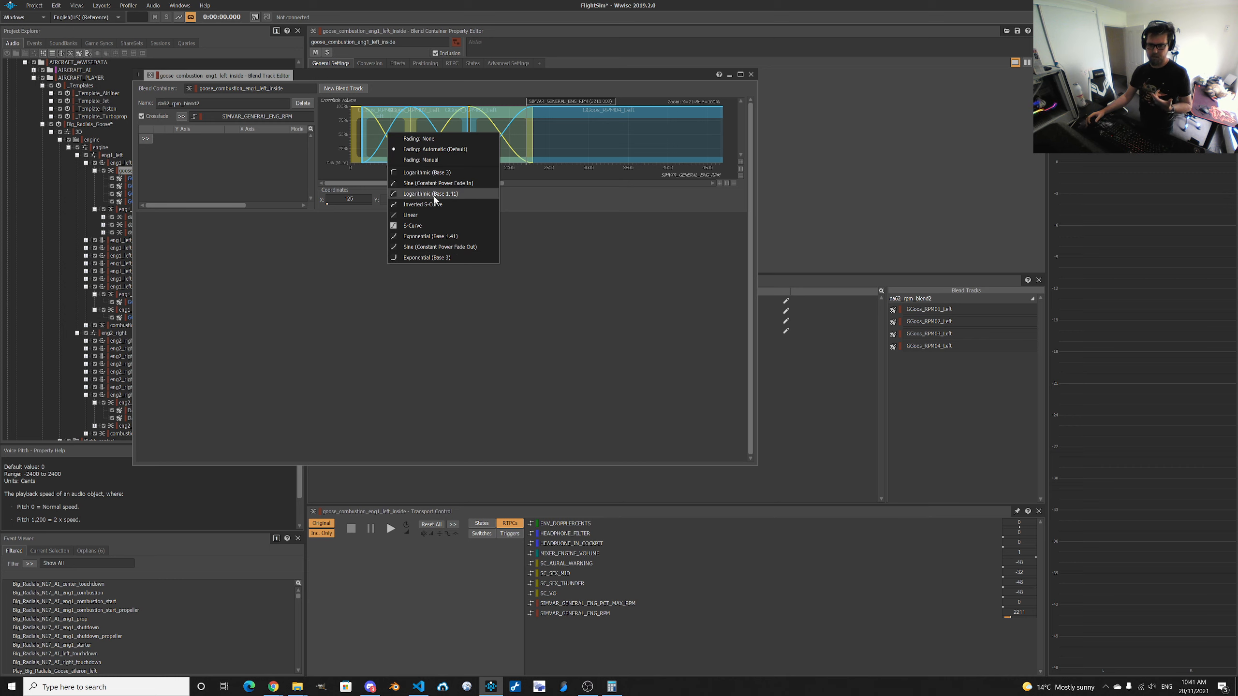
pyautogui.click(425, 246)
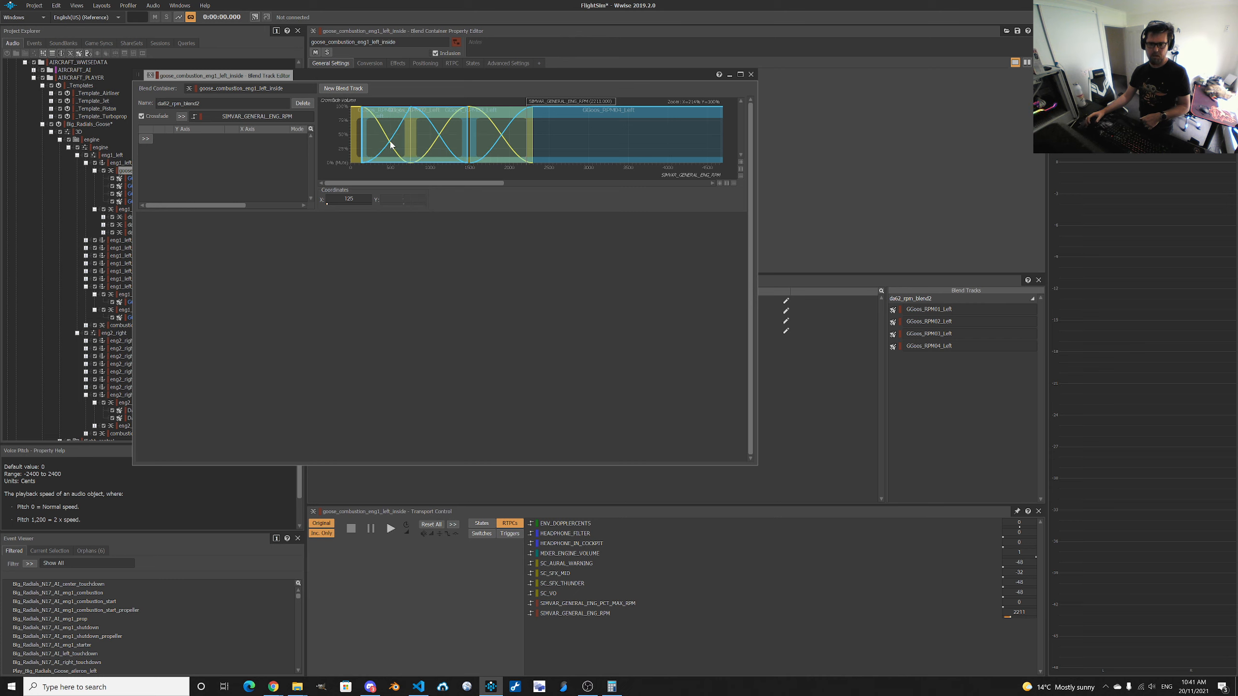
pyautogui.rightClick(390, 145)
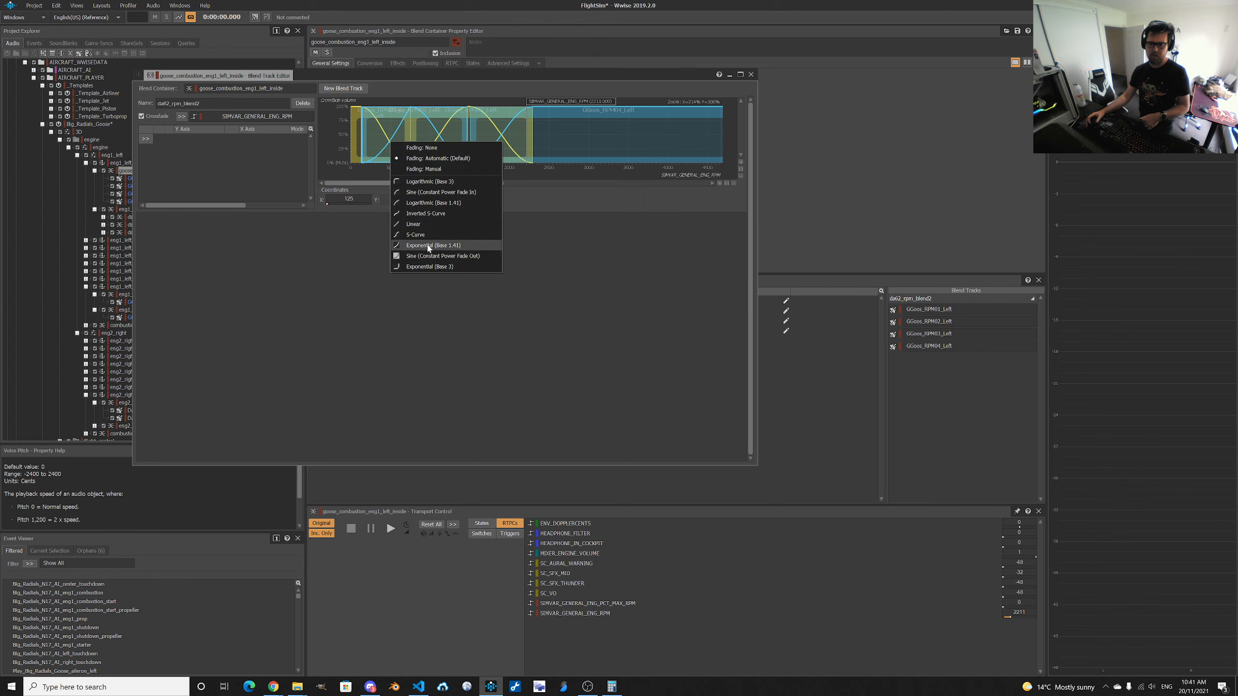
pyautogui.click(428, 247)
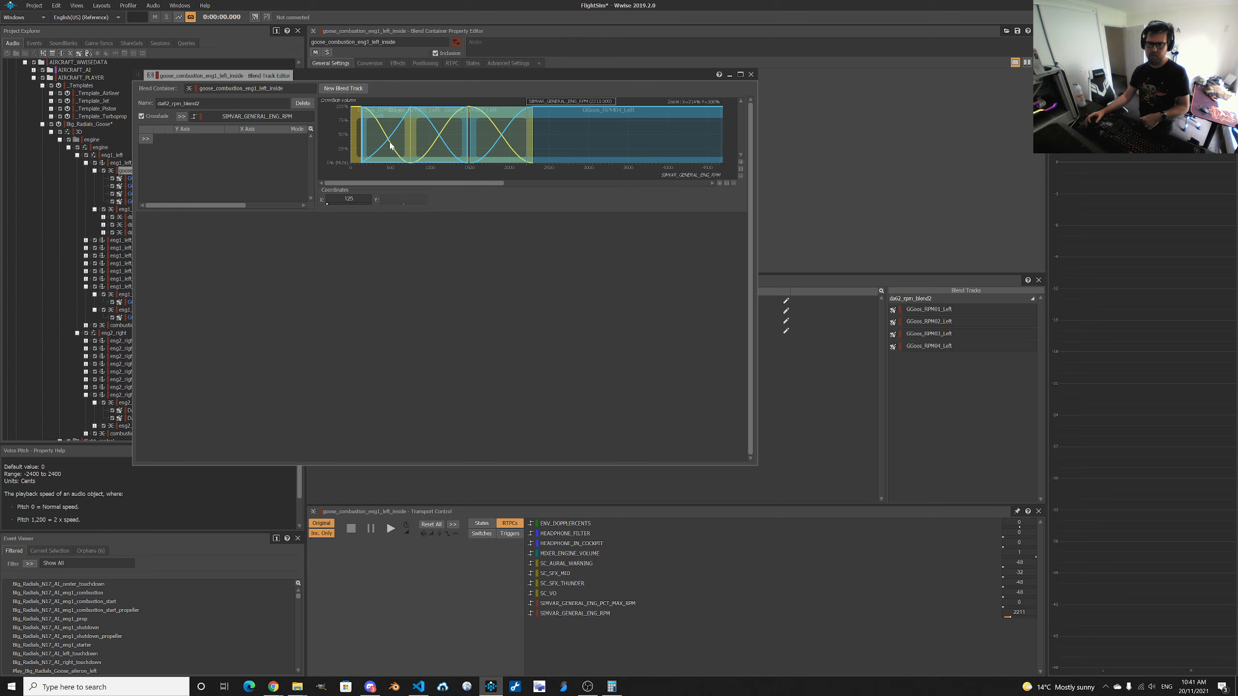
# Set the crossfade curve near 500 RPM to S-Curve and close the blend track editor.
pyautogui.rightClick(393, 134)
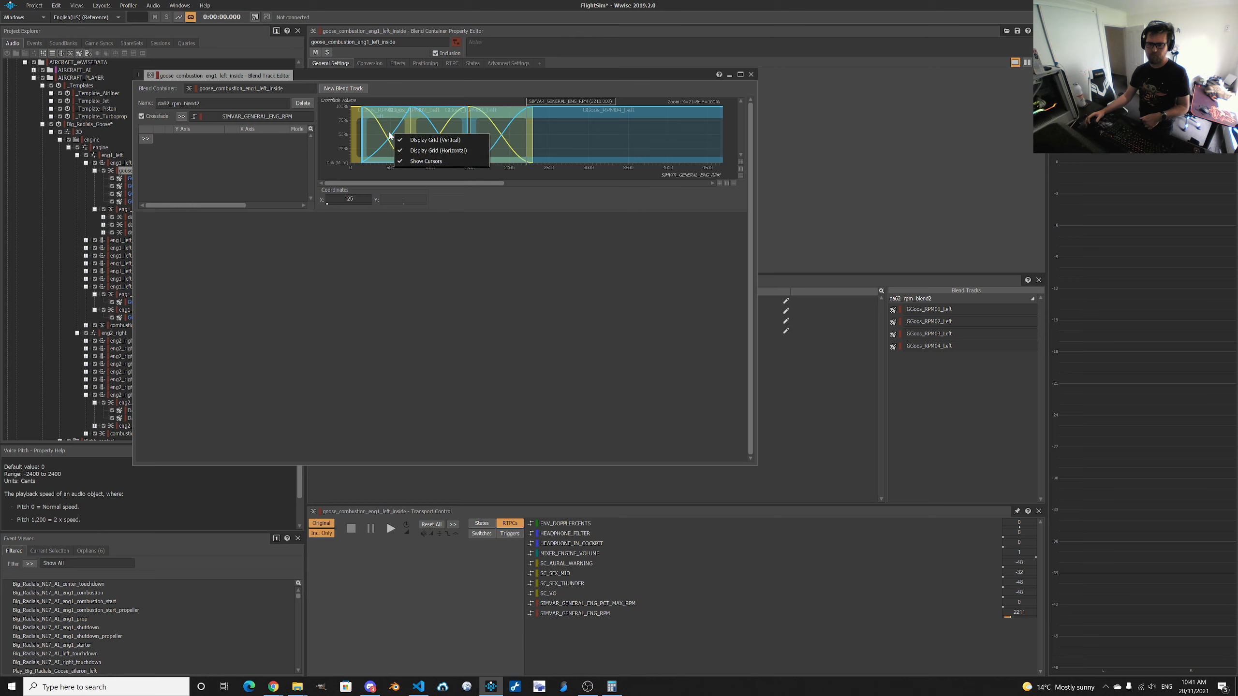
pyautogui.click(391, 138)
pyautogui.rightClick(389, 131)
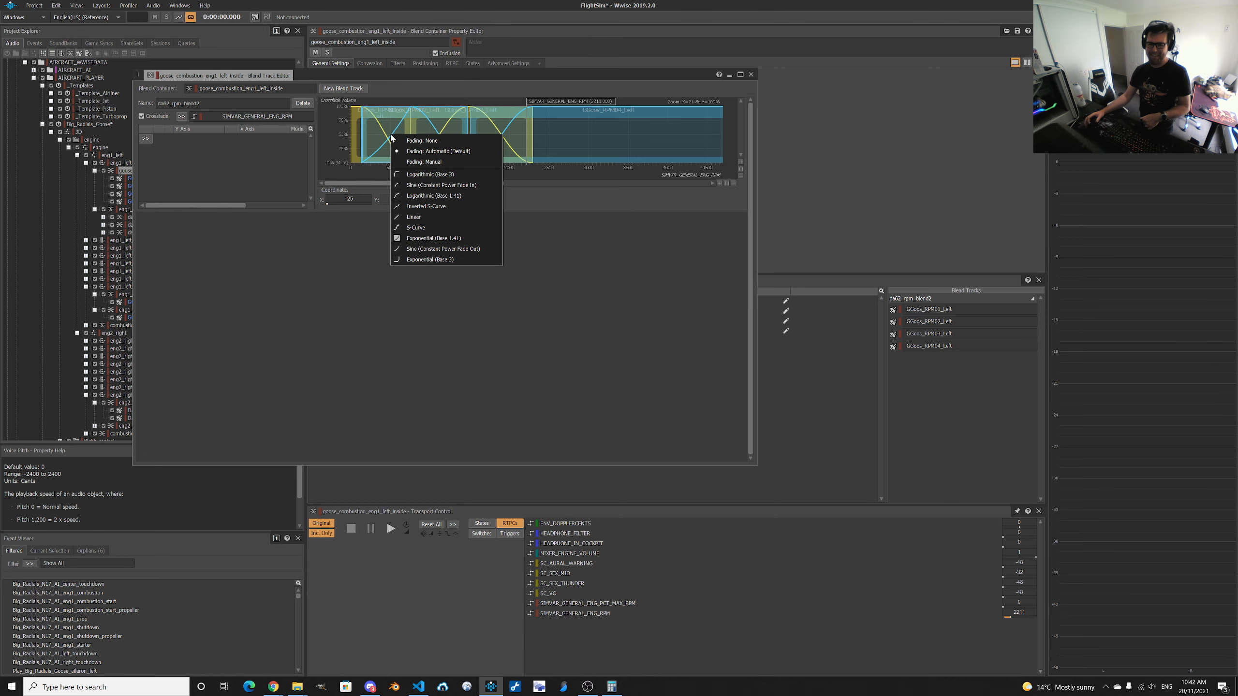
pyautogui.click(424, 228)
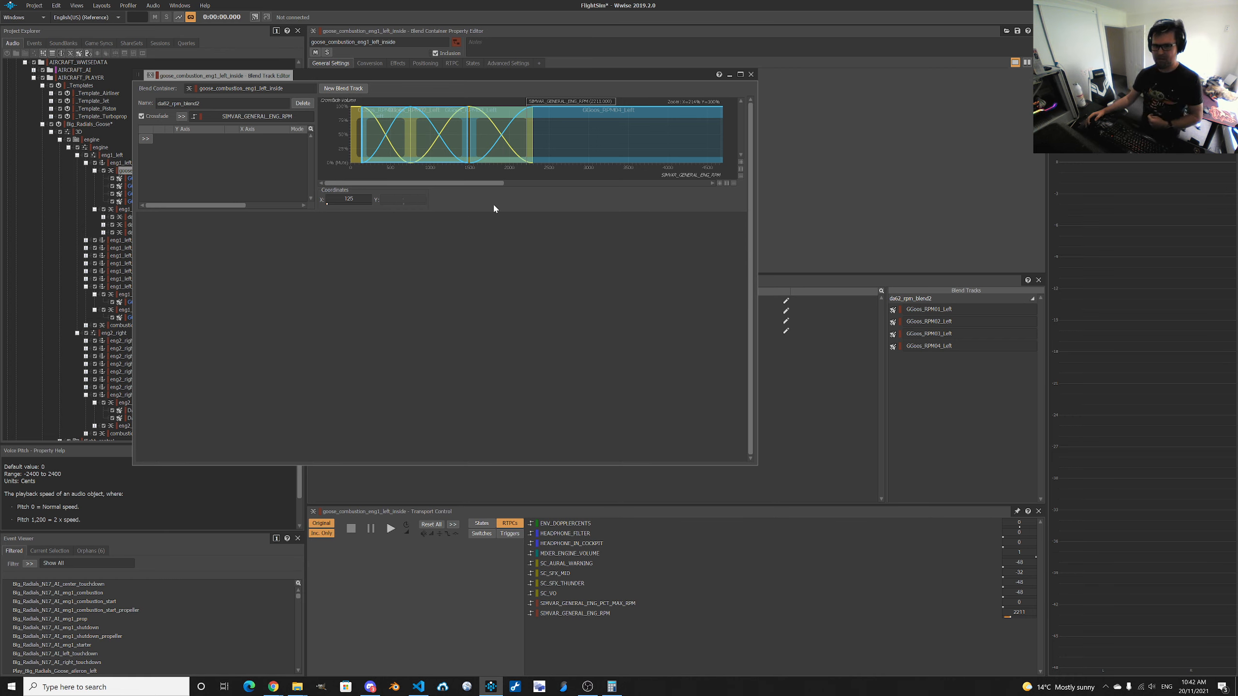
pyautogui.click(752, 74)
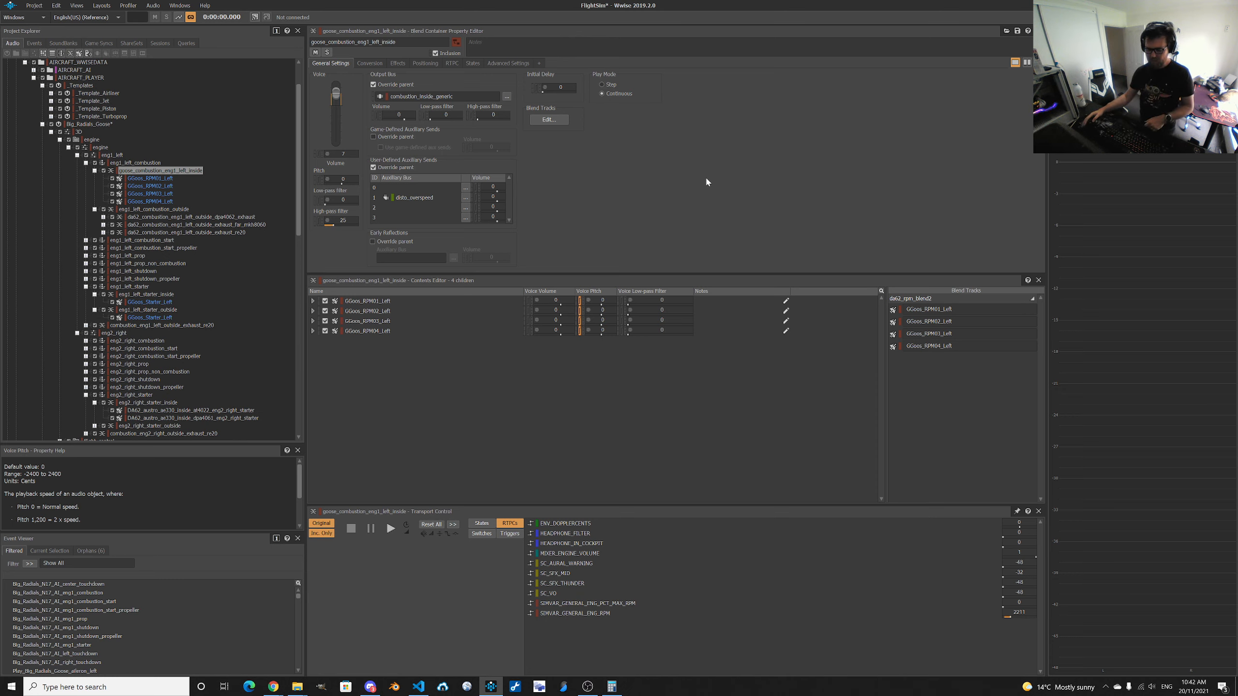
# View the Combustion entry in sound.xml in Visual Studio Code, and the Play_Big_Radials_Goose_eng1_combustion event in Wwise.
pyautogui.click(419, 686)
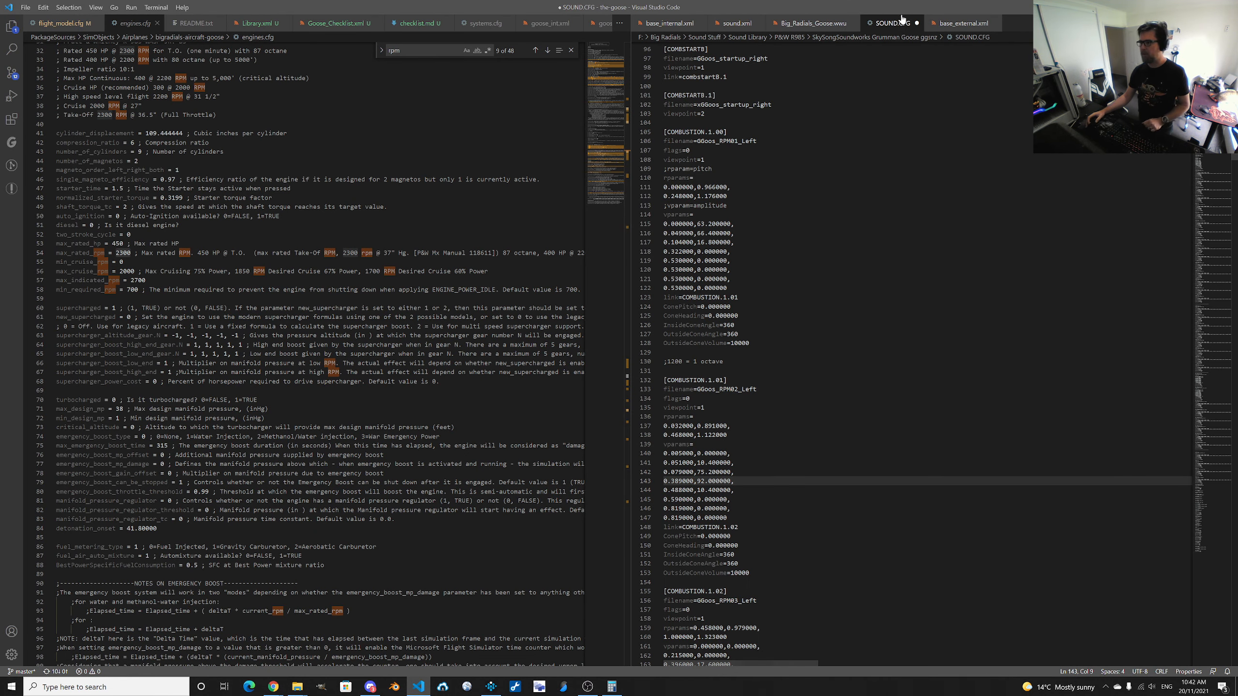
pyautogui.click(731, 24)
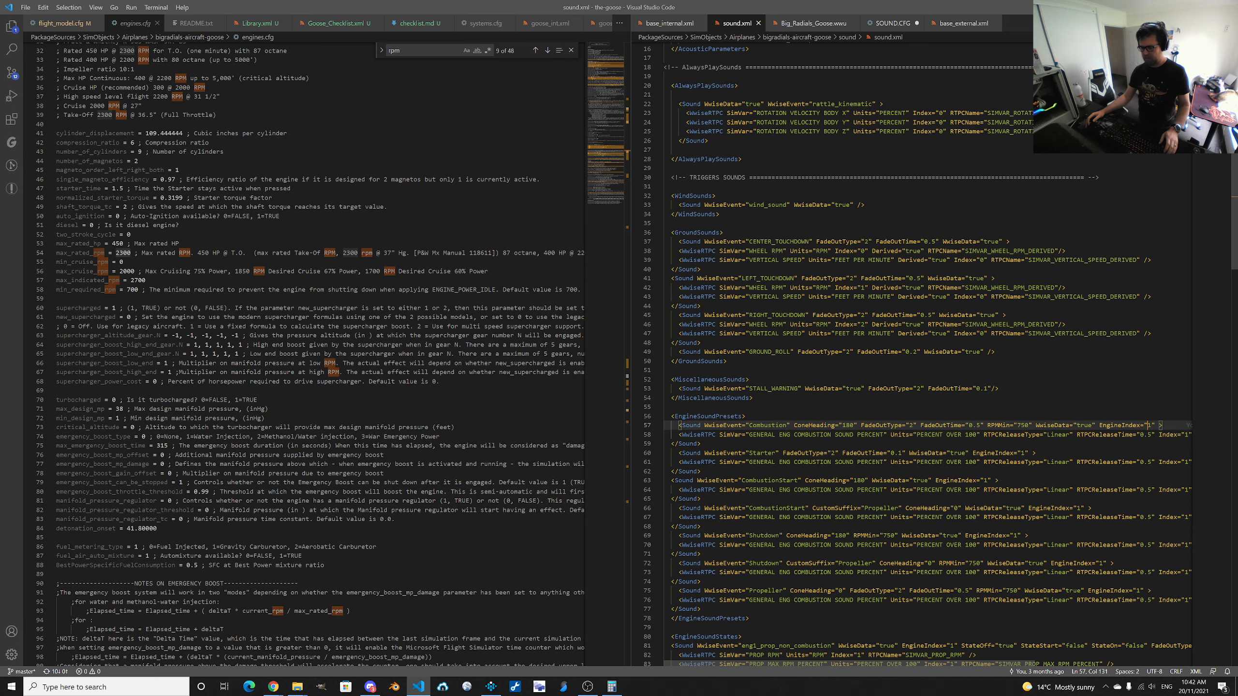
pyautogui.hotkey('alt', 'Tab')
pyautogui.click(563, 290)
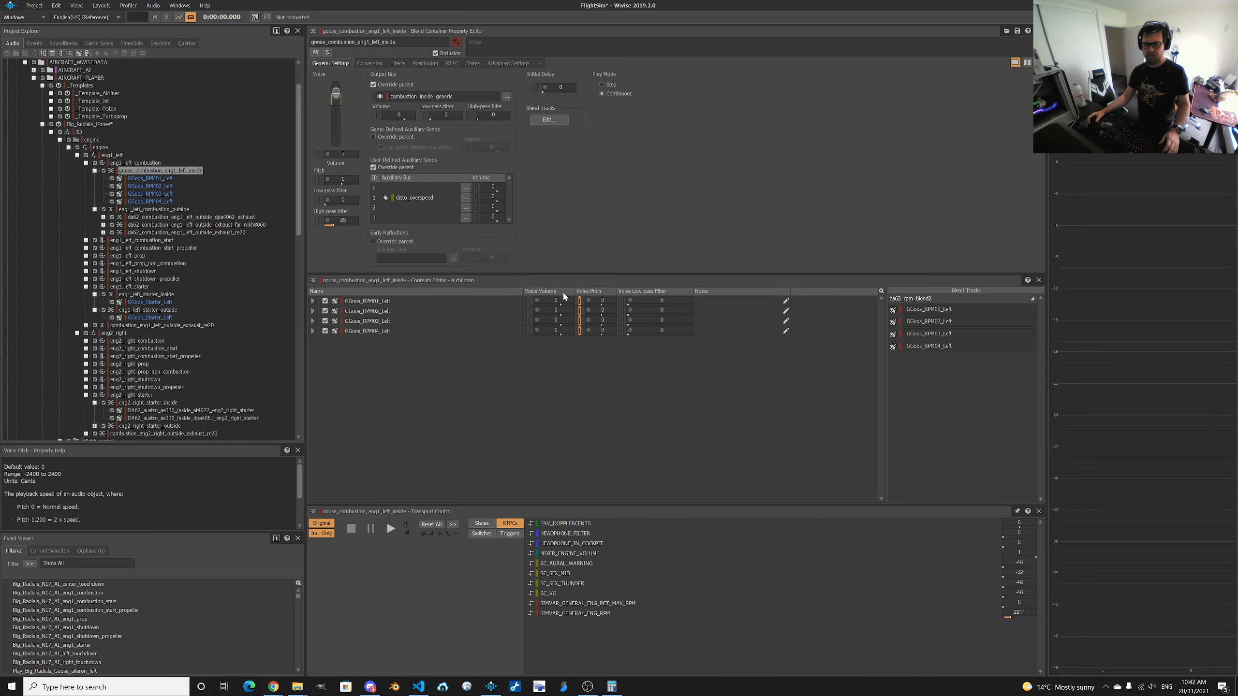
pyautogui.click(34, 43)
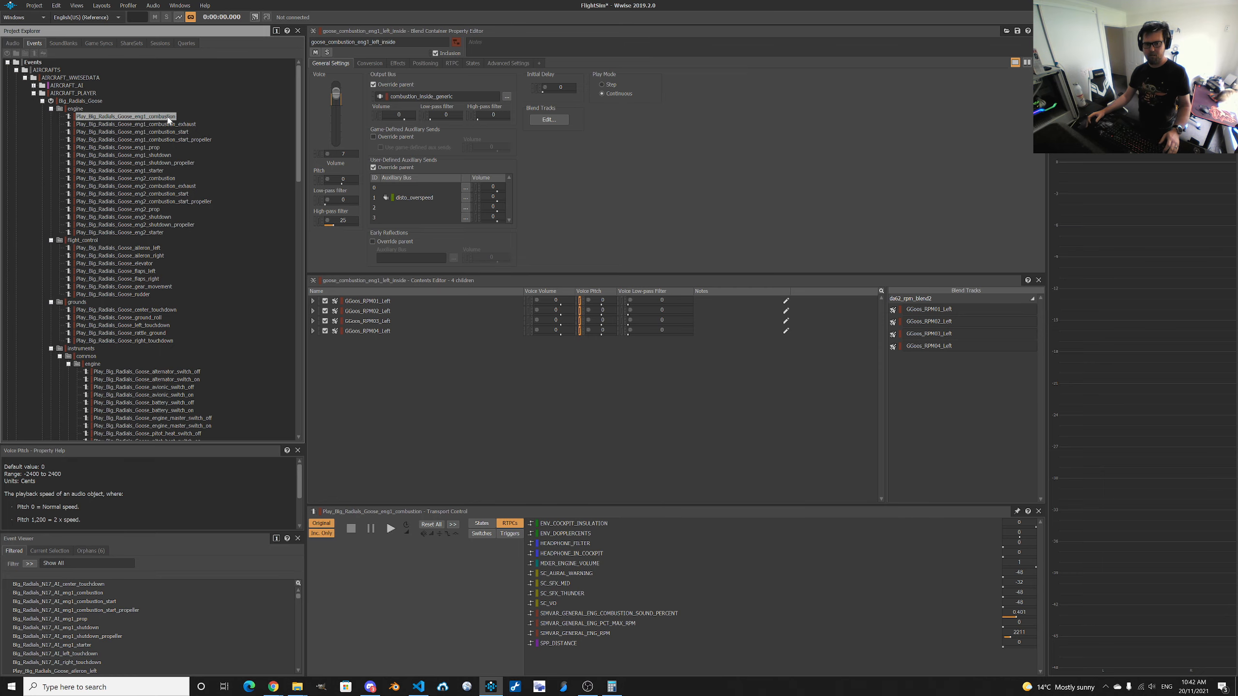
# Switch to Visual Studio Code and examine the Combustion entry's WwiseEvent name, EngineIndex and combustion sound percent RTPC line in sound.xml.
pyautogui.hotkey('alt', 'Tab')
pyautogui.click(542, 286)
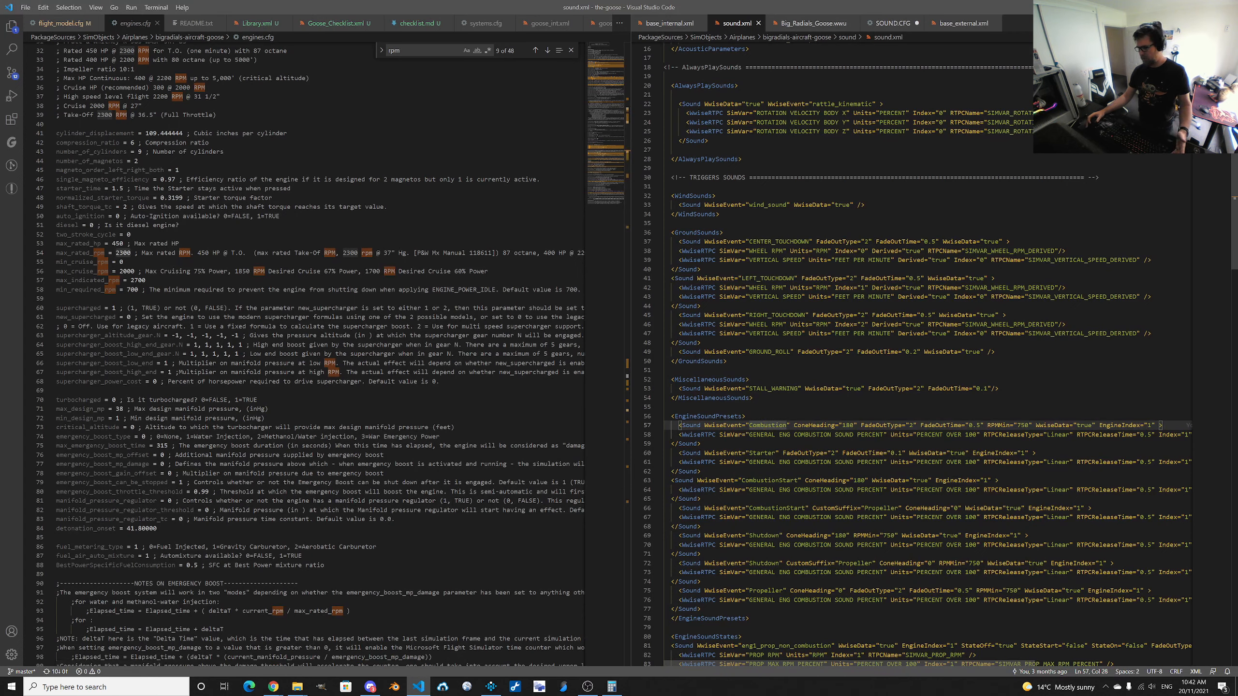
pyautogui.doubleClick(764, 425)
pyautogui.moveTo(1151, 426); pyautogui.dragTo(1144, 426)
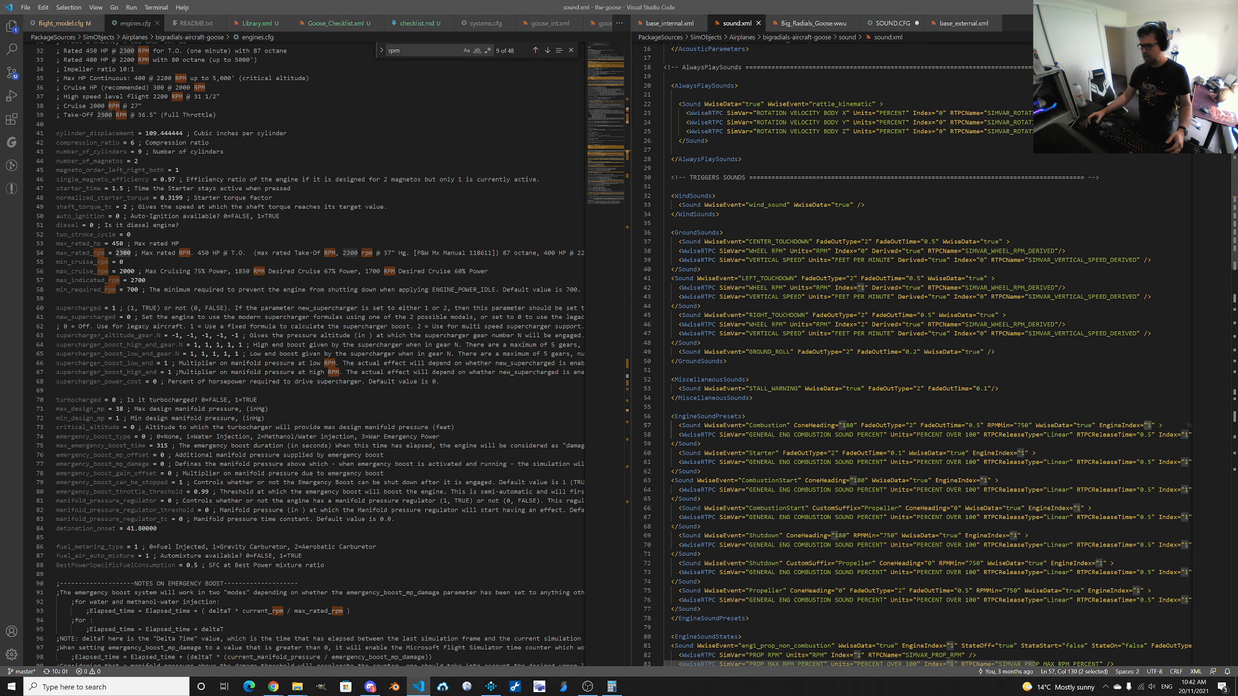
pyautogui.tripleClick(763, 435)
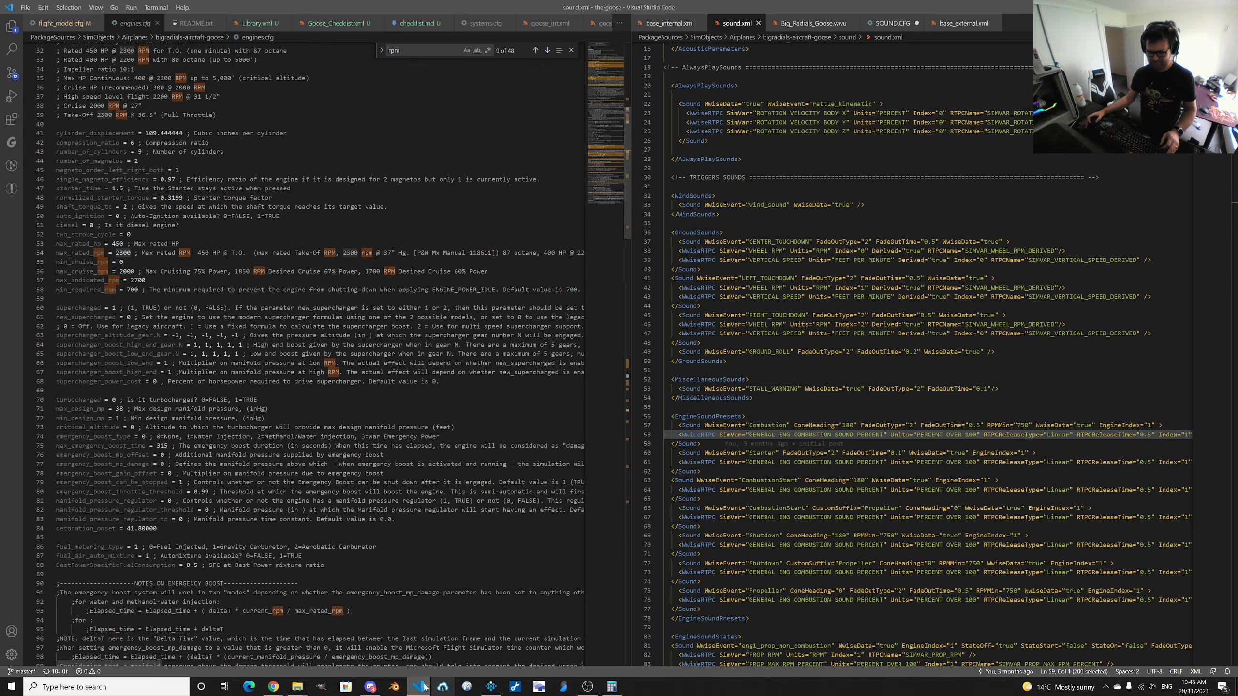
# Return to SOUND.CFG and highlight the "1200 = 1 octave" note between the COMBUSTION.1.00 and COMBUSTION.1.01 sections.
pyautogui.hotkey('alt', 'Tab')
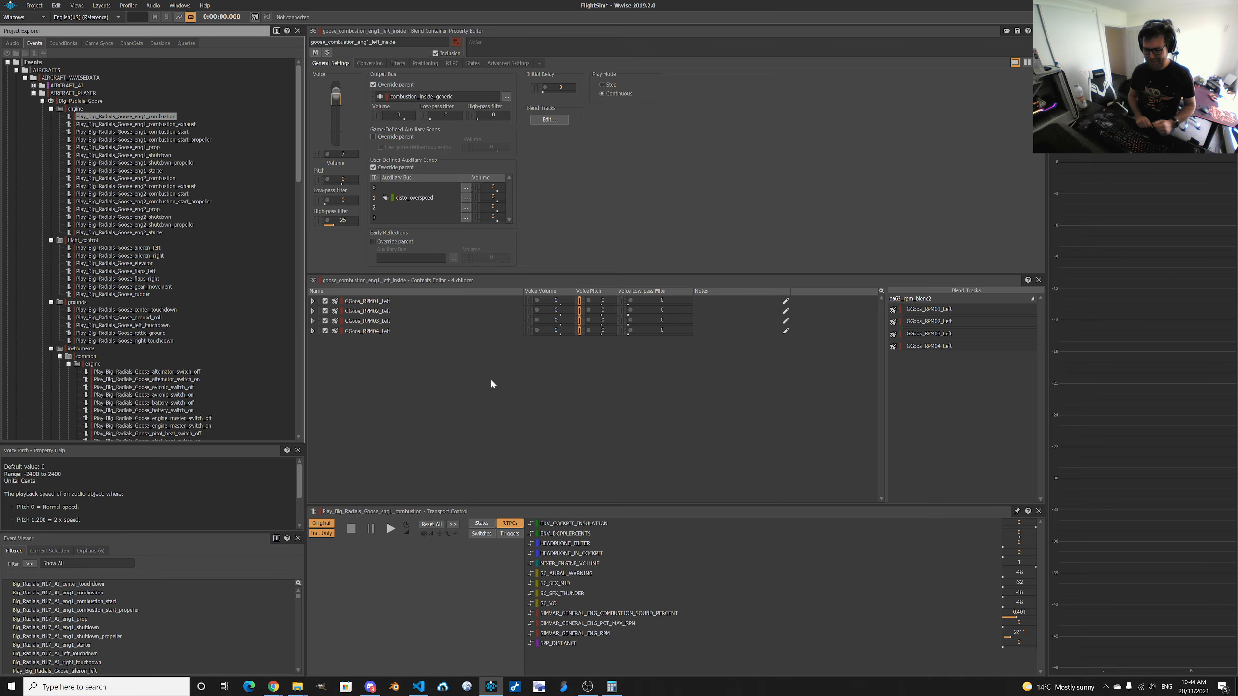
pyautogui.hotkey('alt', 'Tab')
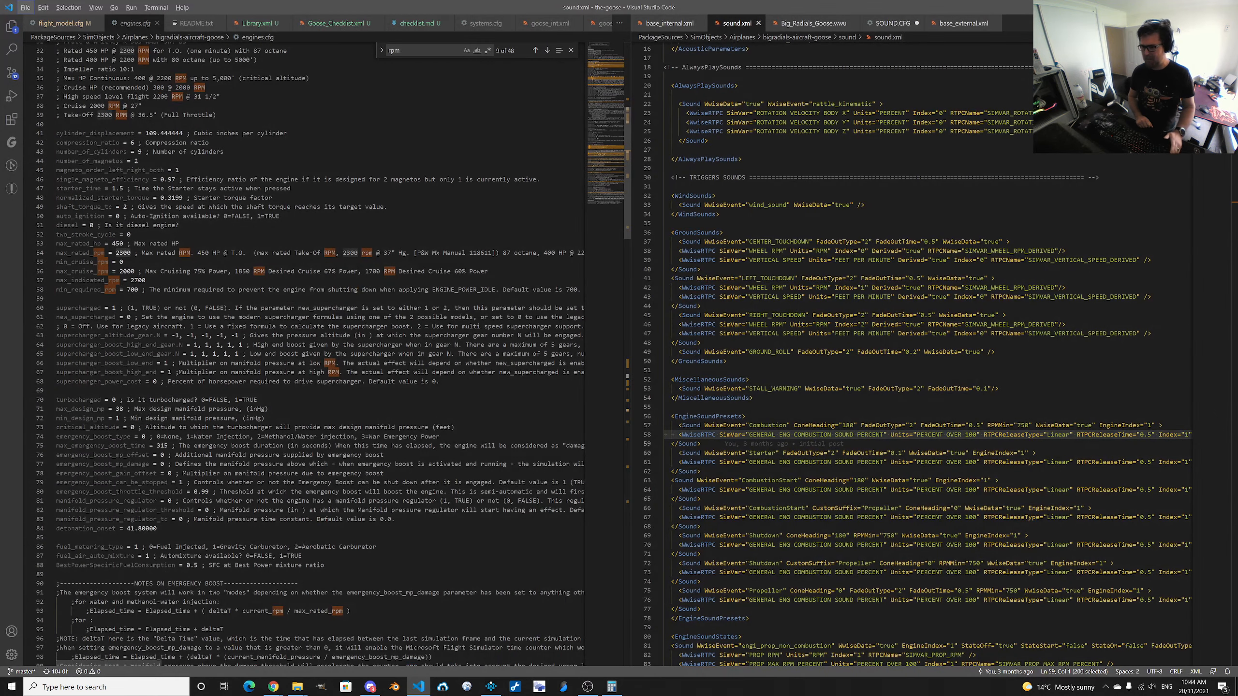
pyautogui.click(892, 25)
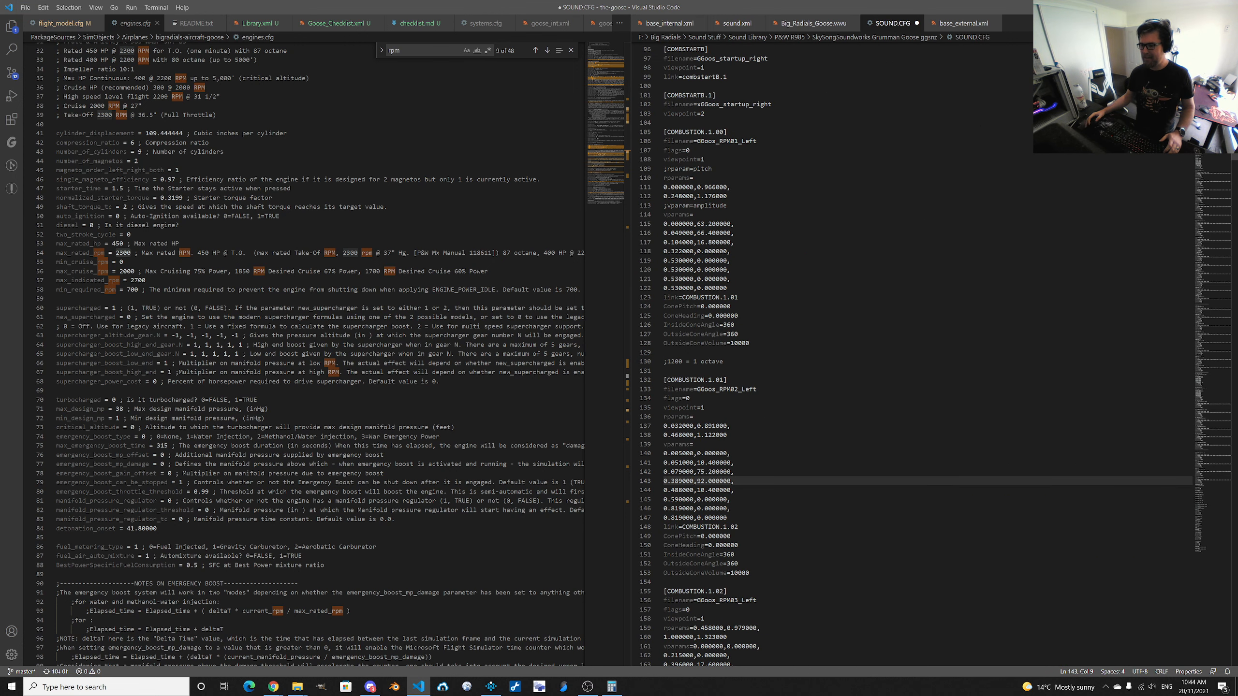
pyautogui.tripleClick(713, 362)
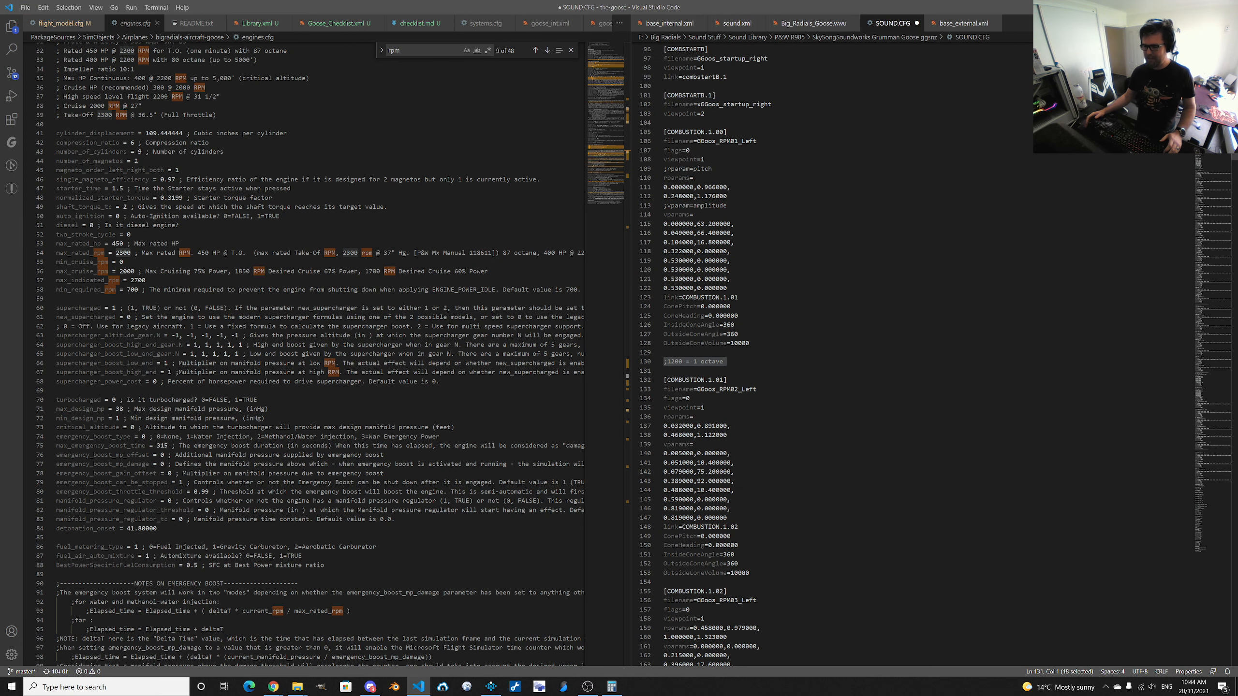